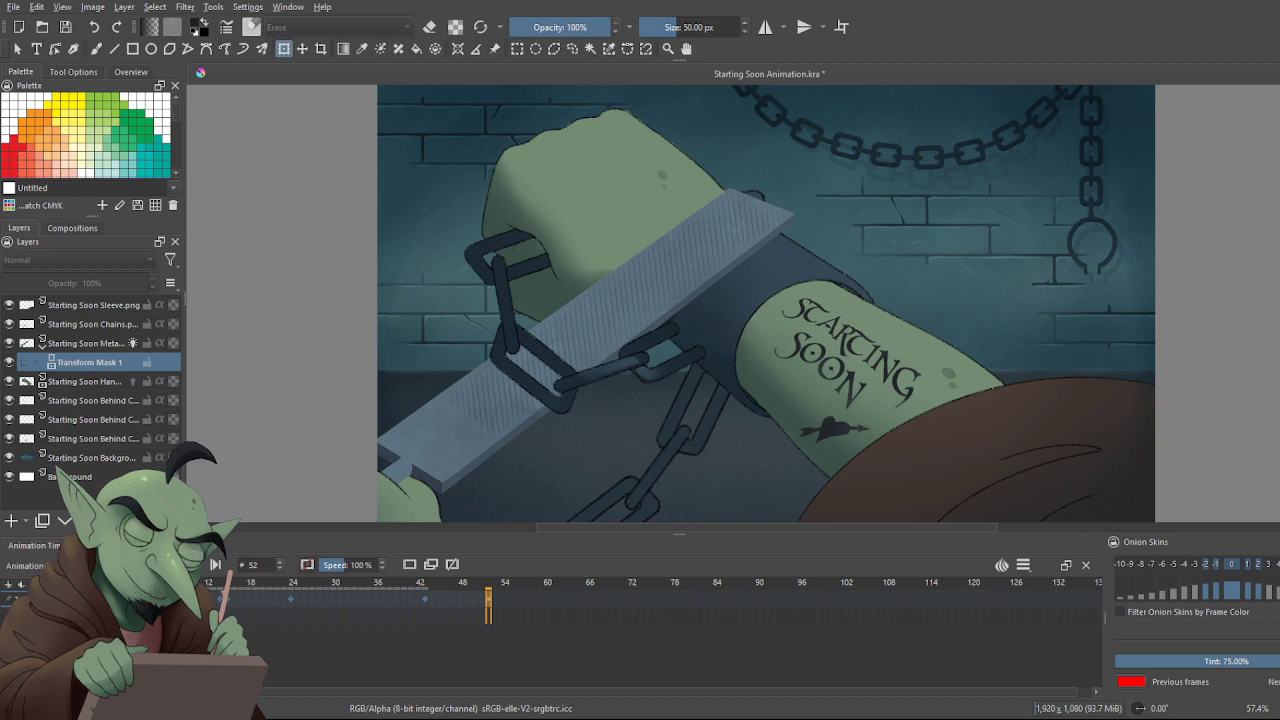
scroll(580, 365, down, 2)
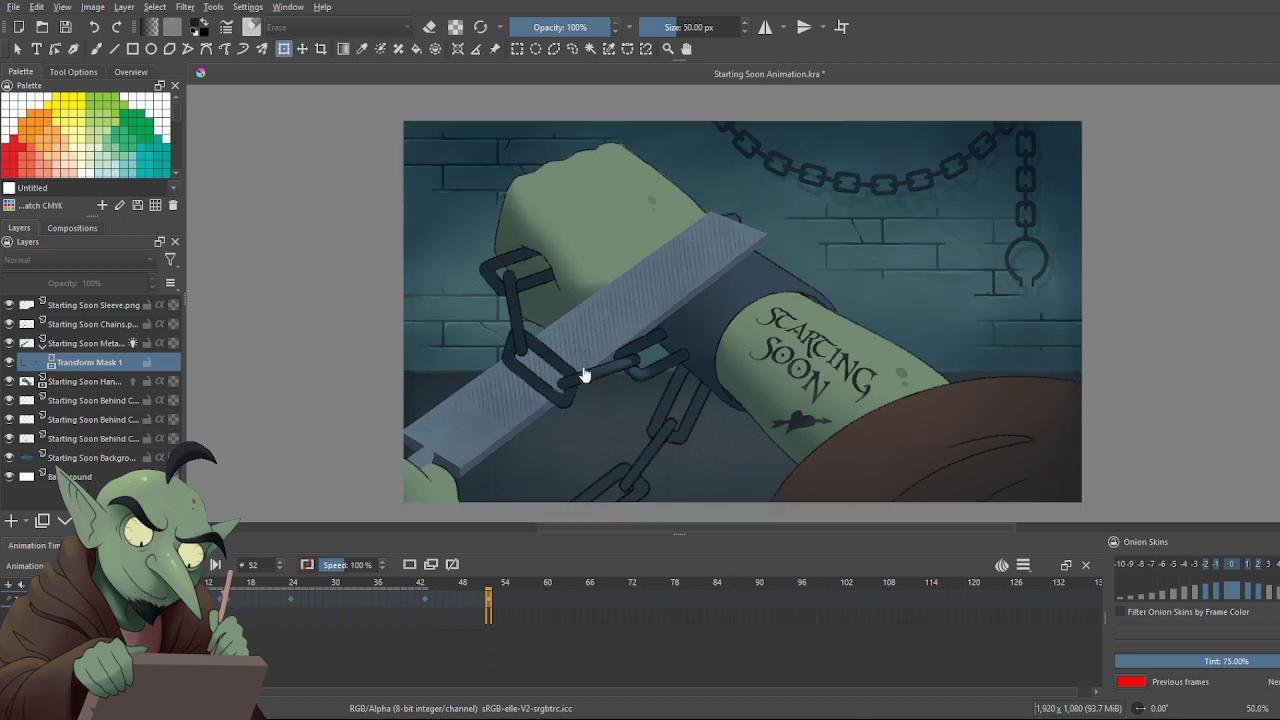
scroll(540, 460, up, 2)
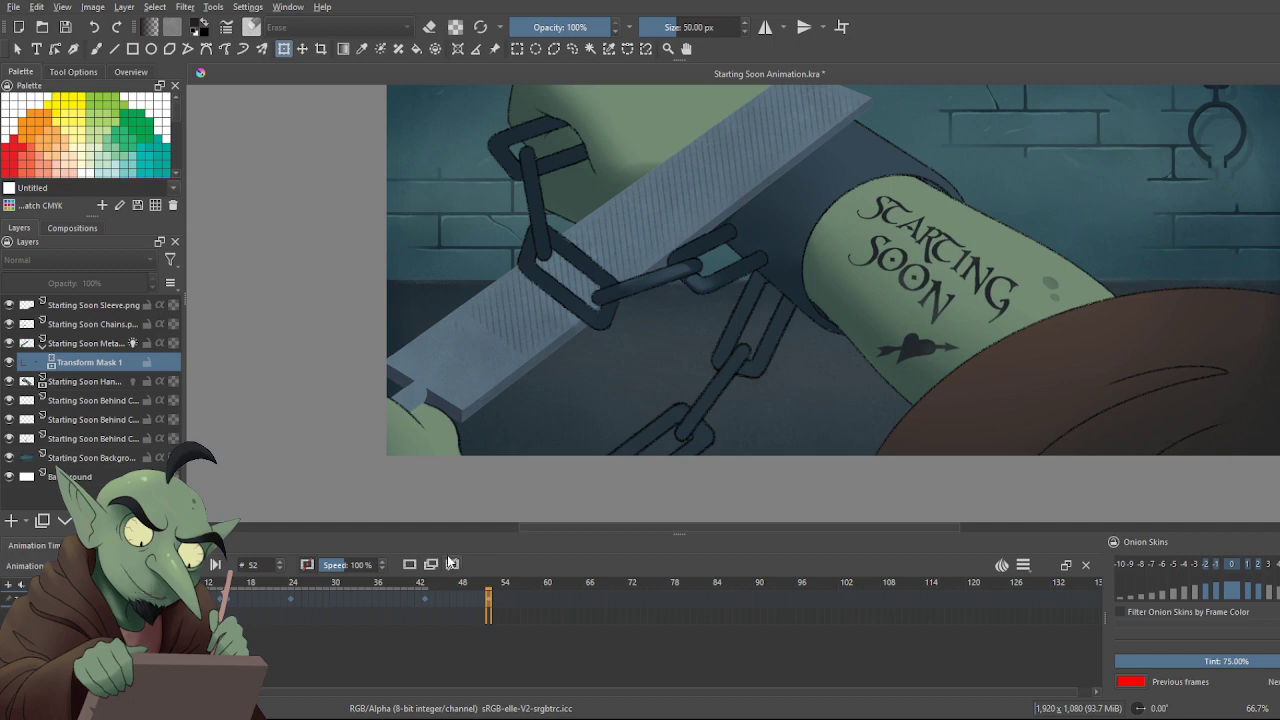
scroll(499, 515, down, 2)
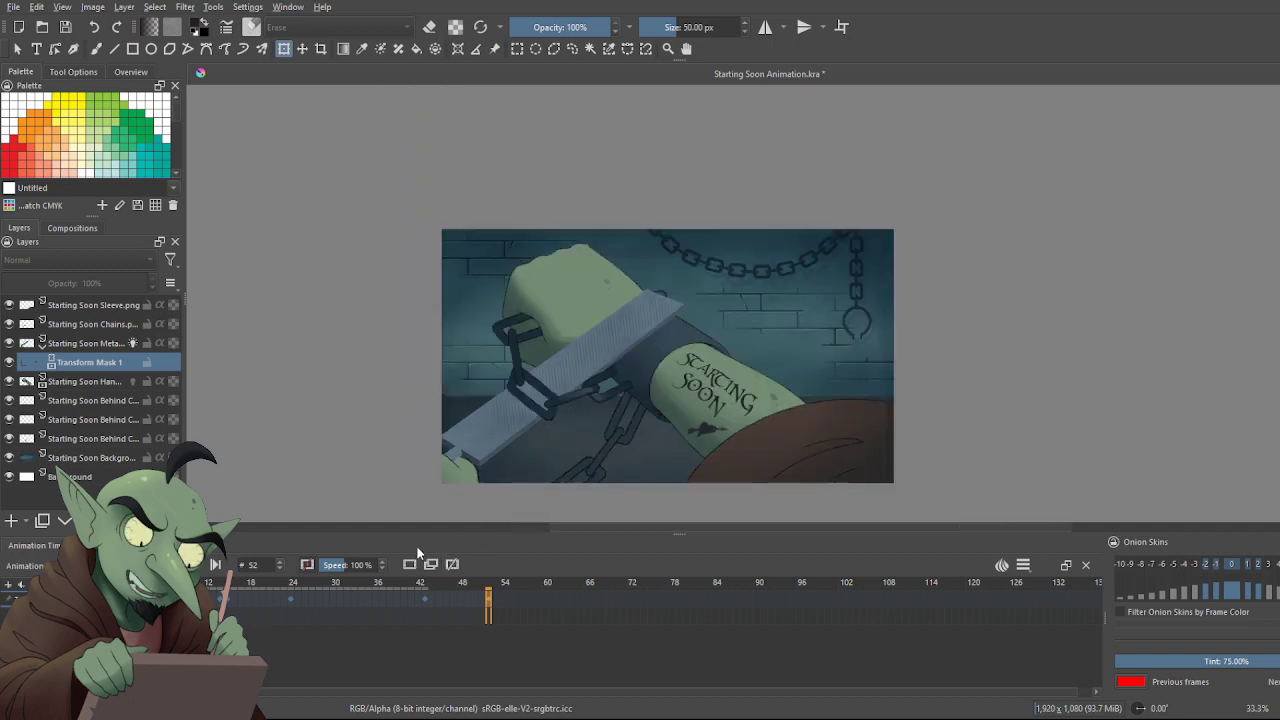
scroll(392, 529, right, 1)
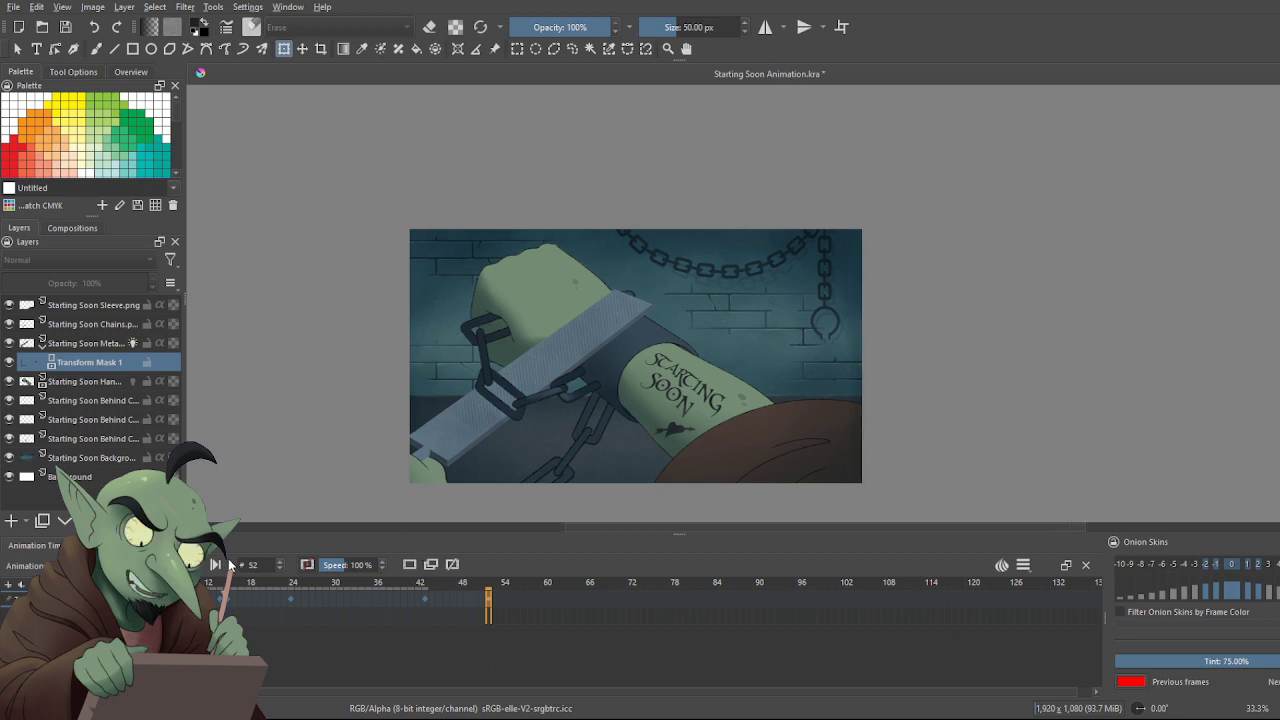
scroll(645, 529, left, 5)
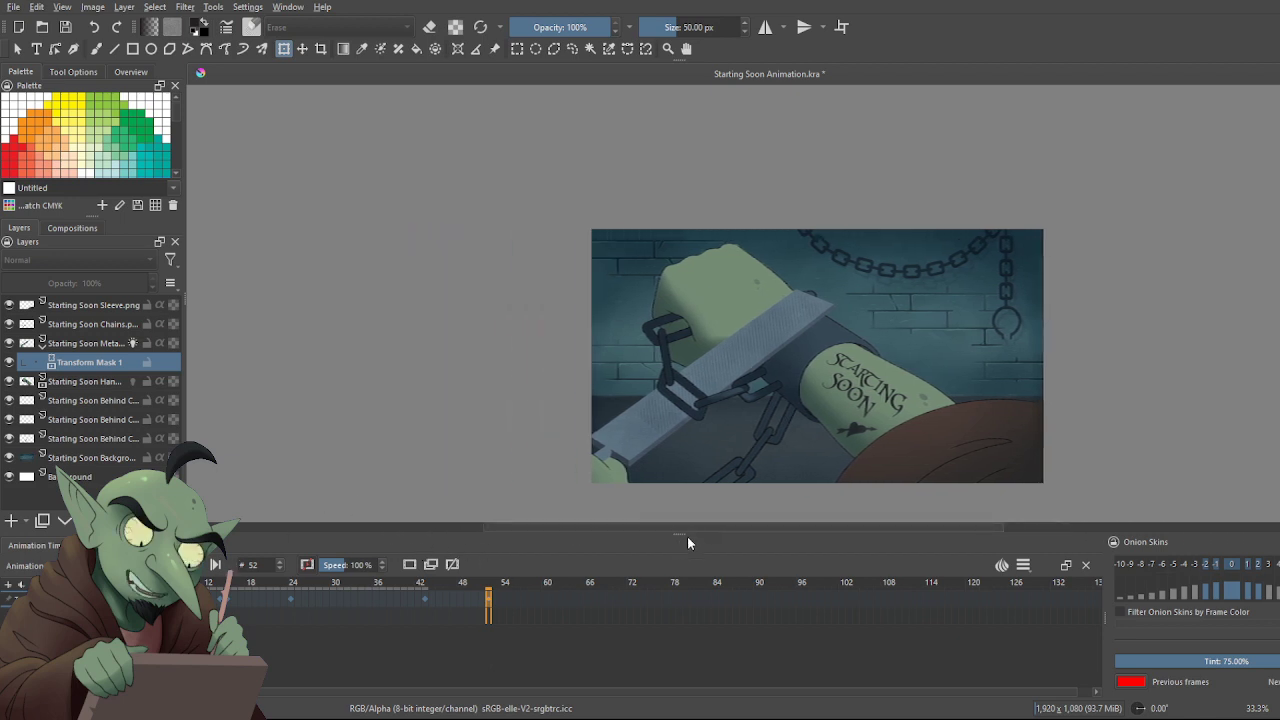
scroll(710, 530, right, 2)
ctrl+scroll(766, 434, up, 1)
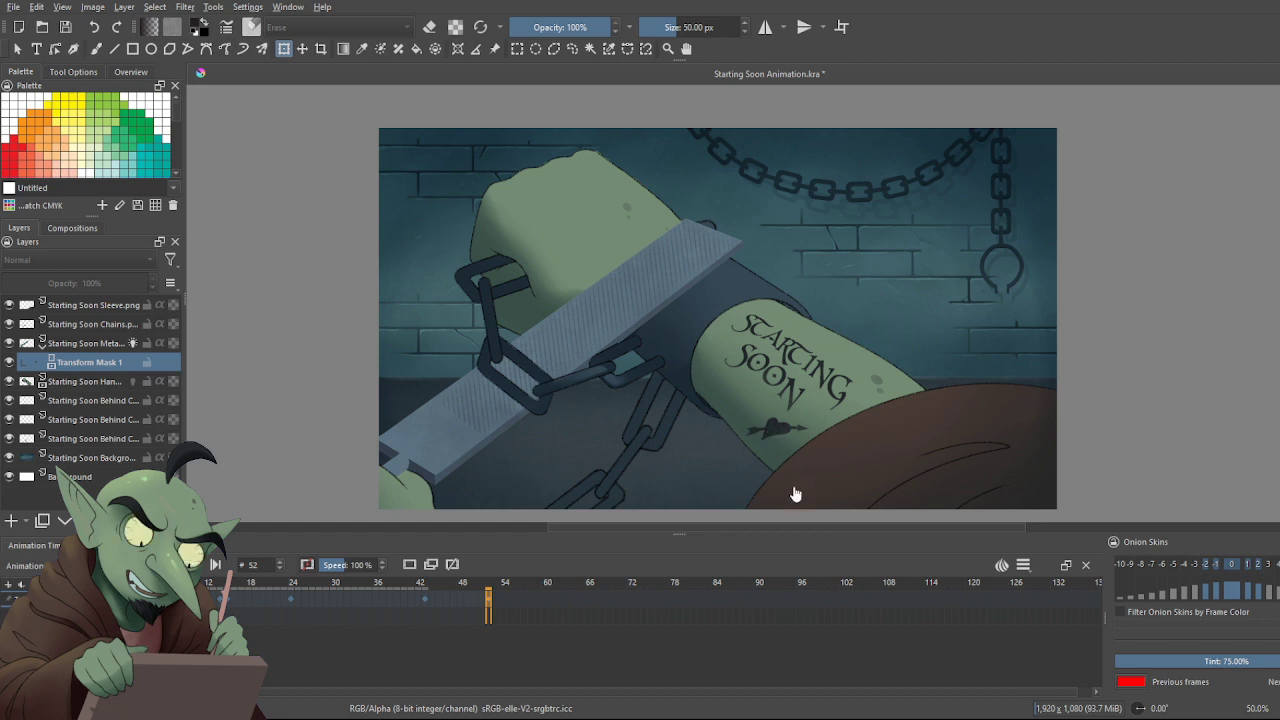
Compare the metal bar's position at frames 43, 52, 24, 15 and 7, and go back to frame 0
click(427, 603)
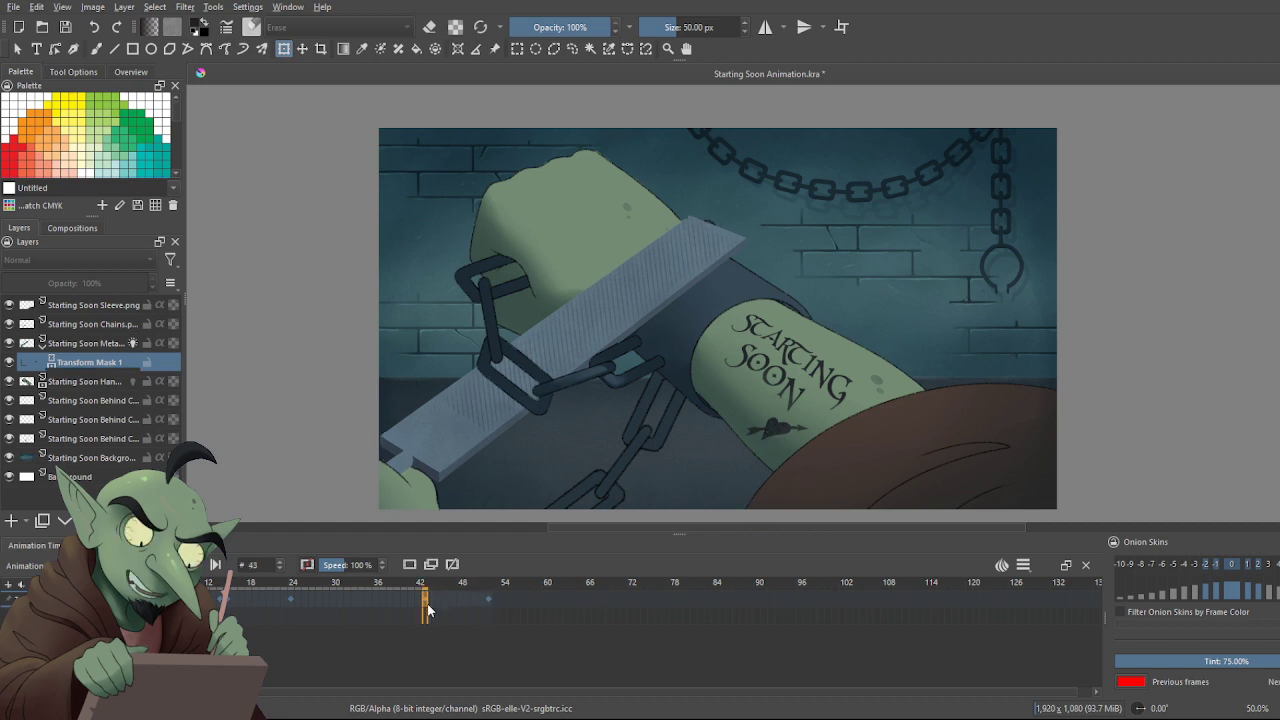
click(487, 607)
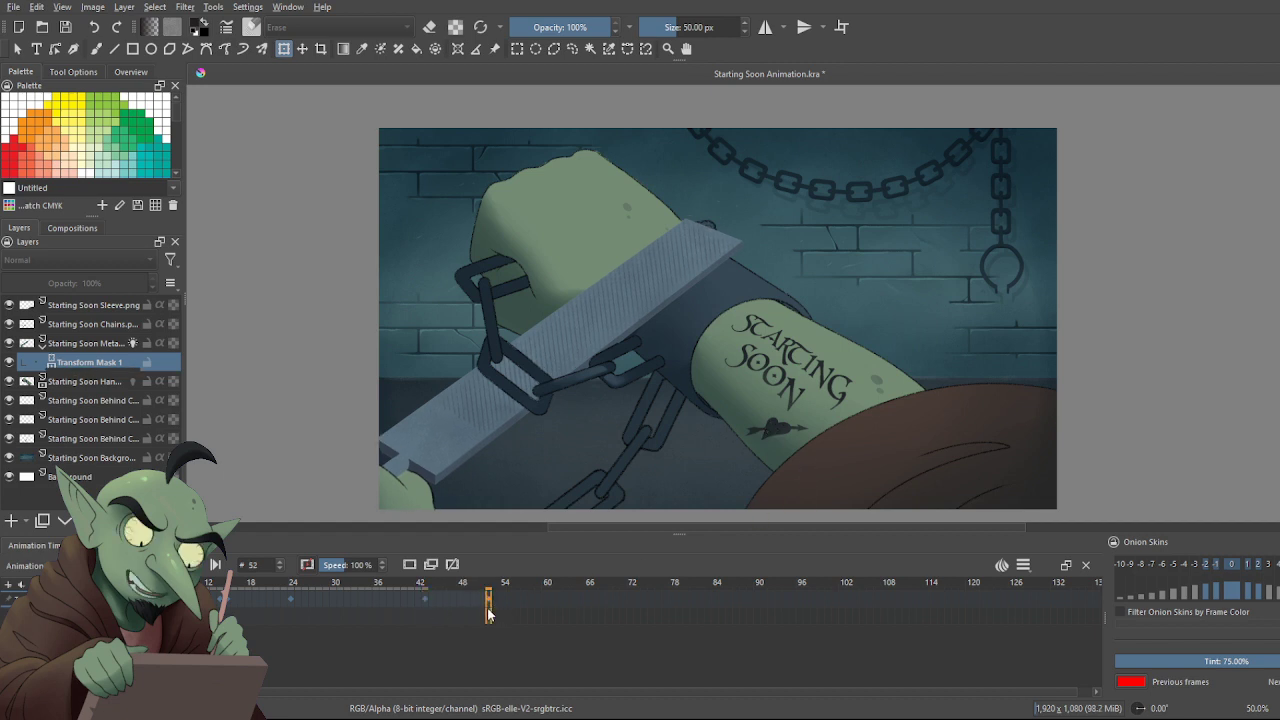
click(424, 612)
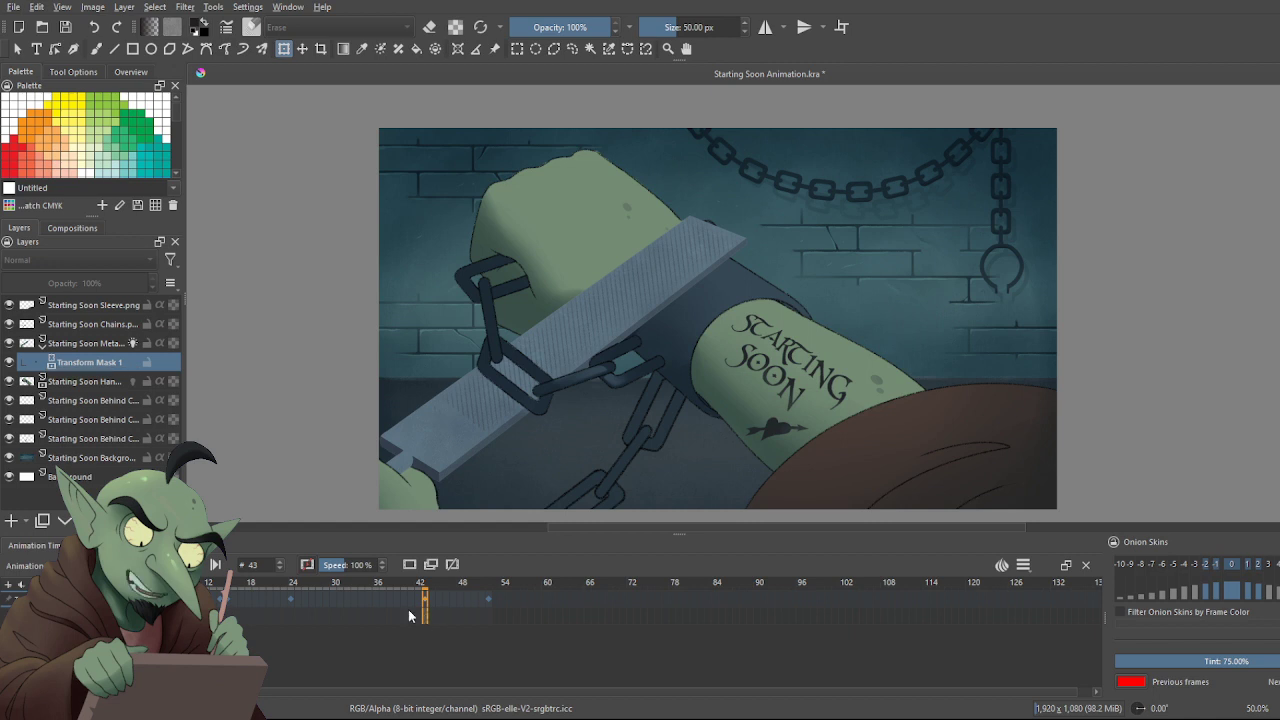
click(292, 610)
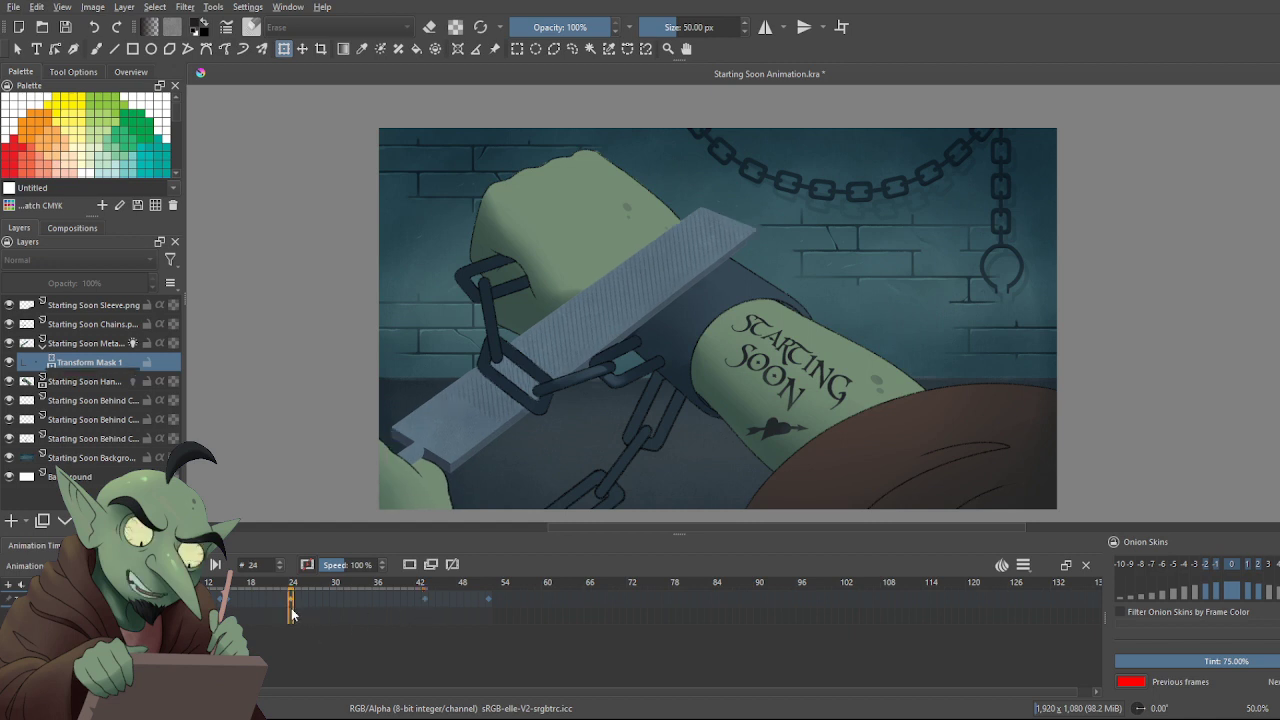
click(228, 607)
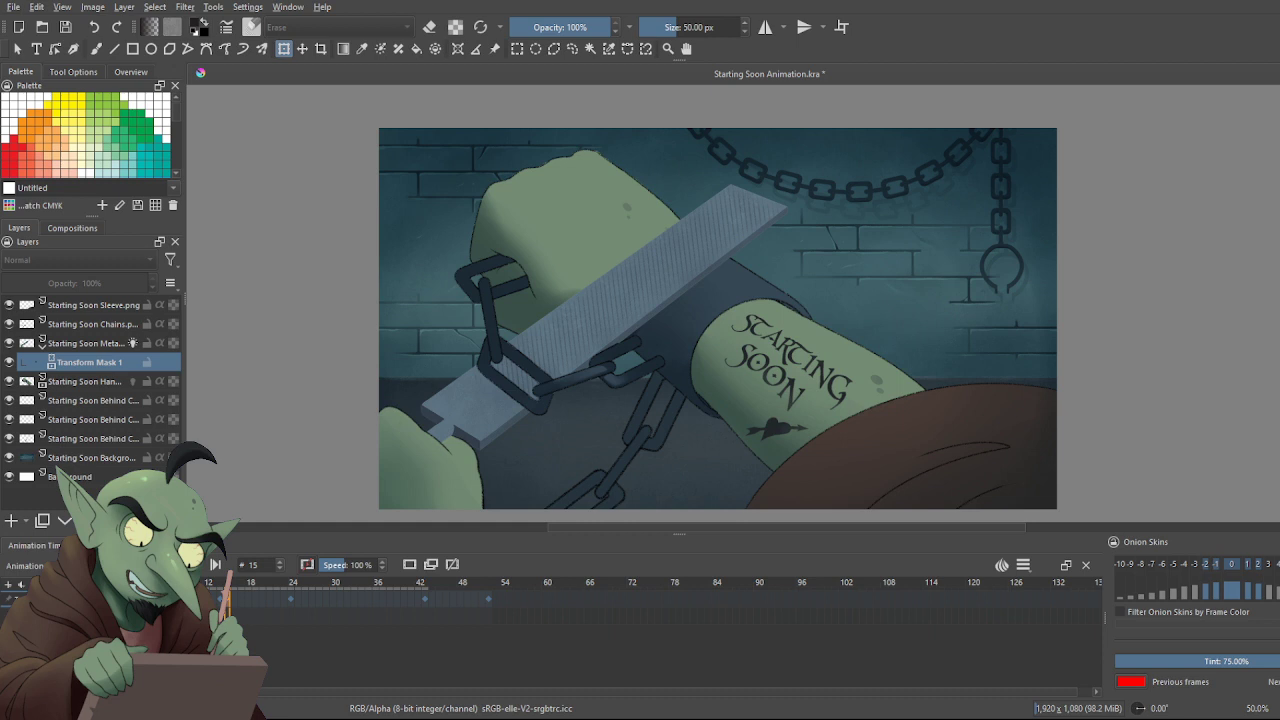
click(144, 599)
click(172, 599)
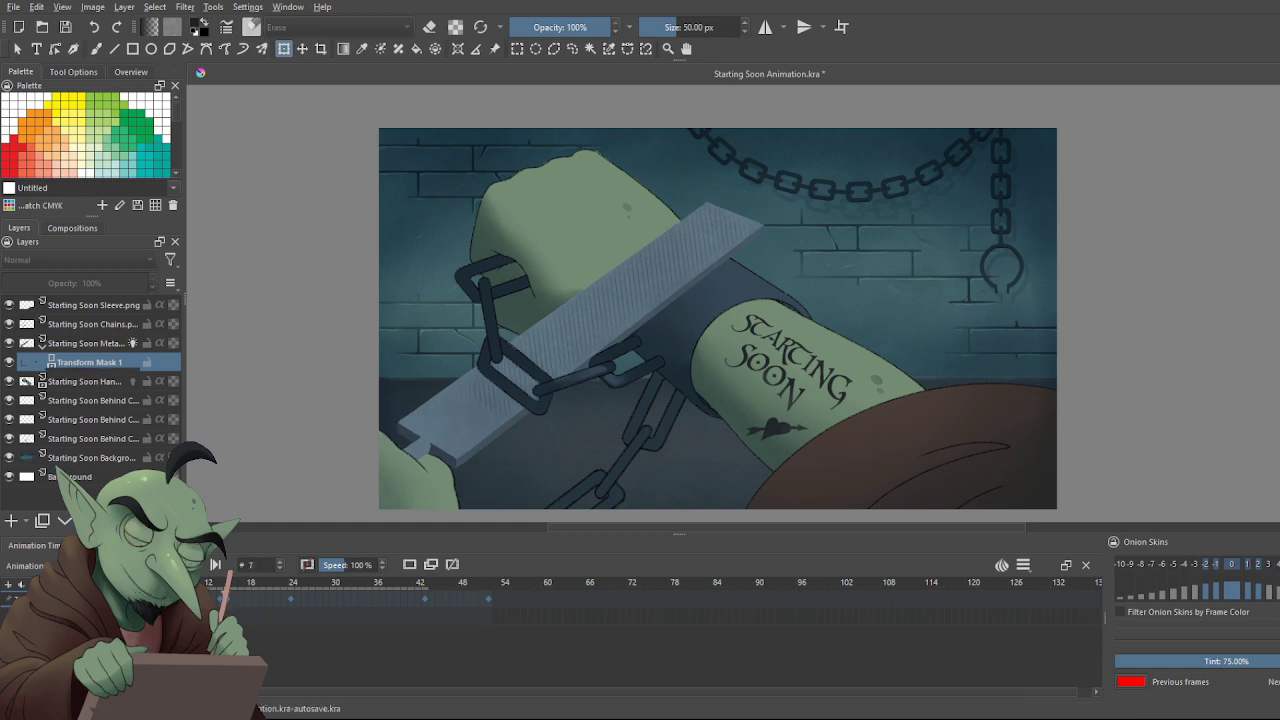
drag(172, 599, 201, 599)
click(131, 607)
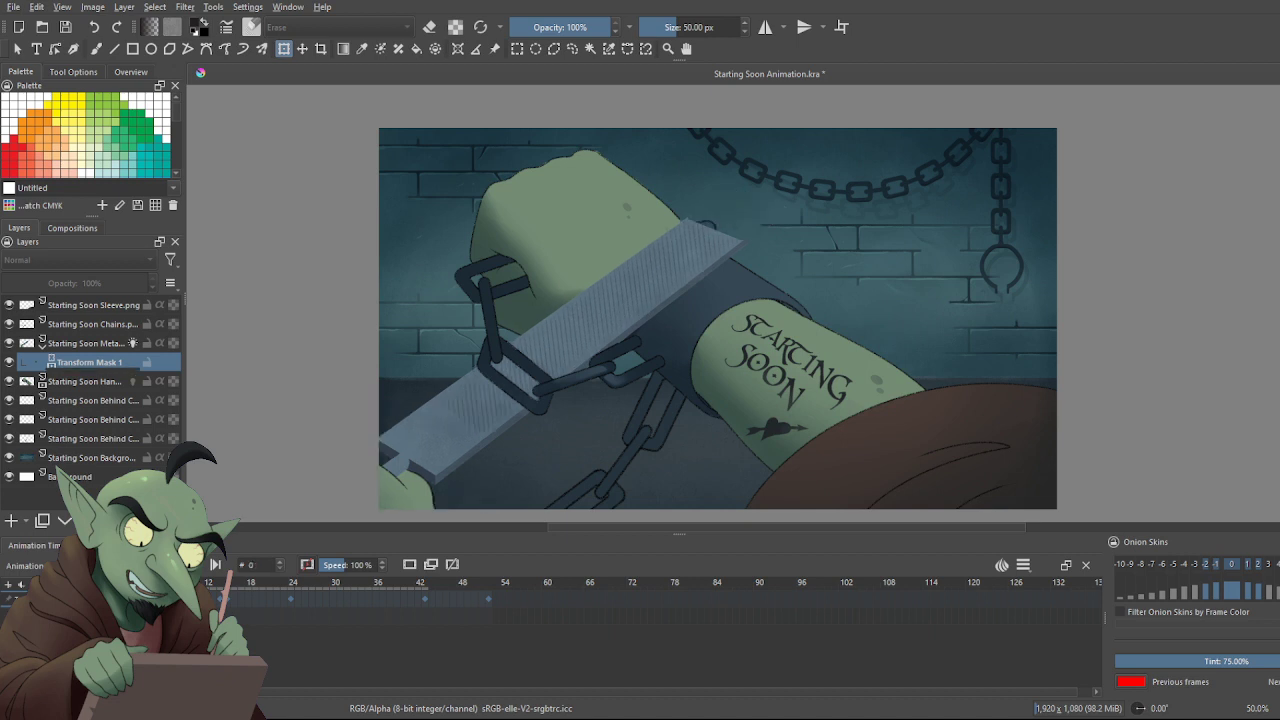
Step through the opening frames to frame 2 and apply the metal bar's transform mask there
key(Left)
key(Right)
key(Right)
key(Right)
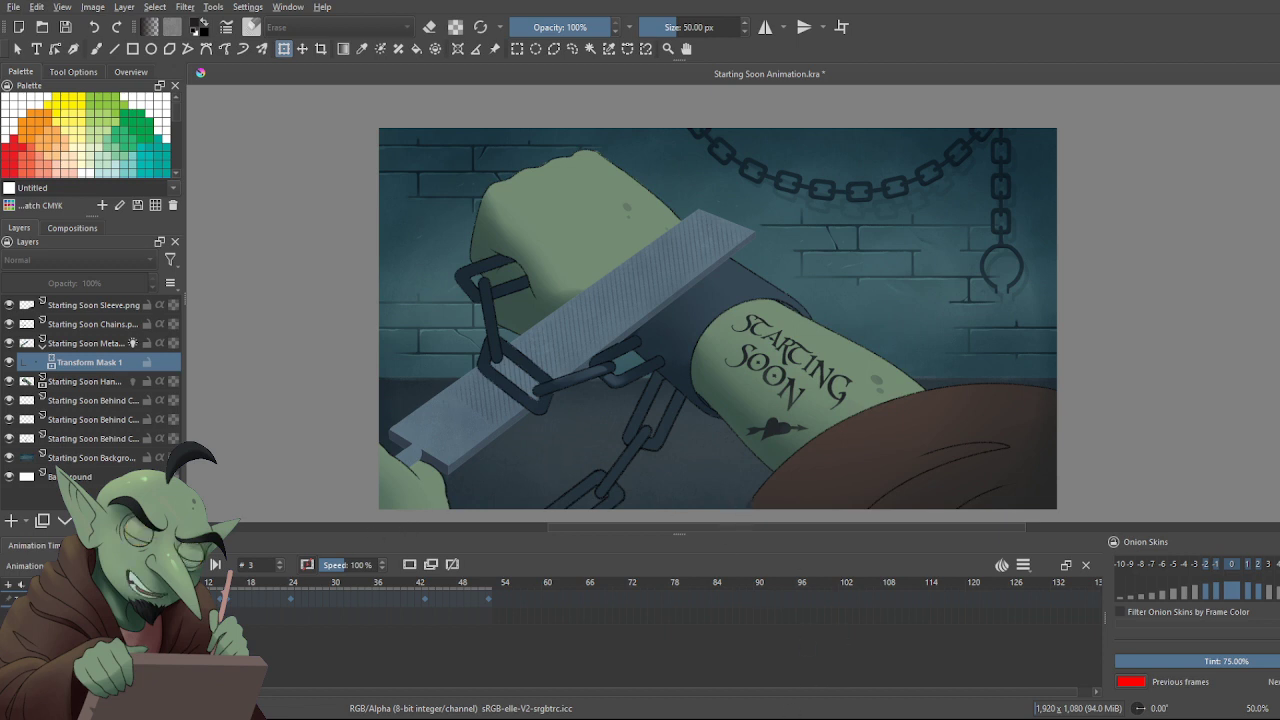
key(Left)
key(Left)
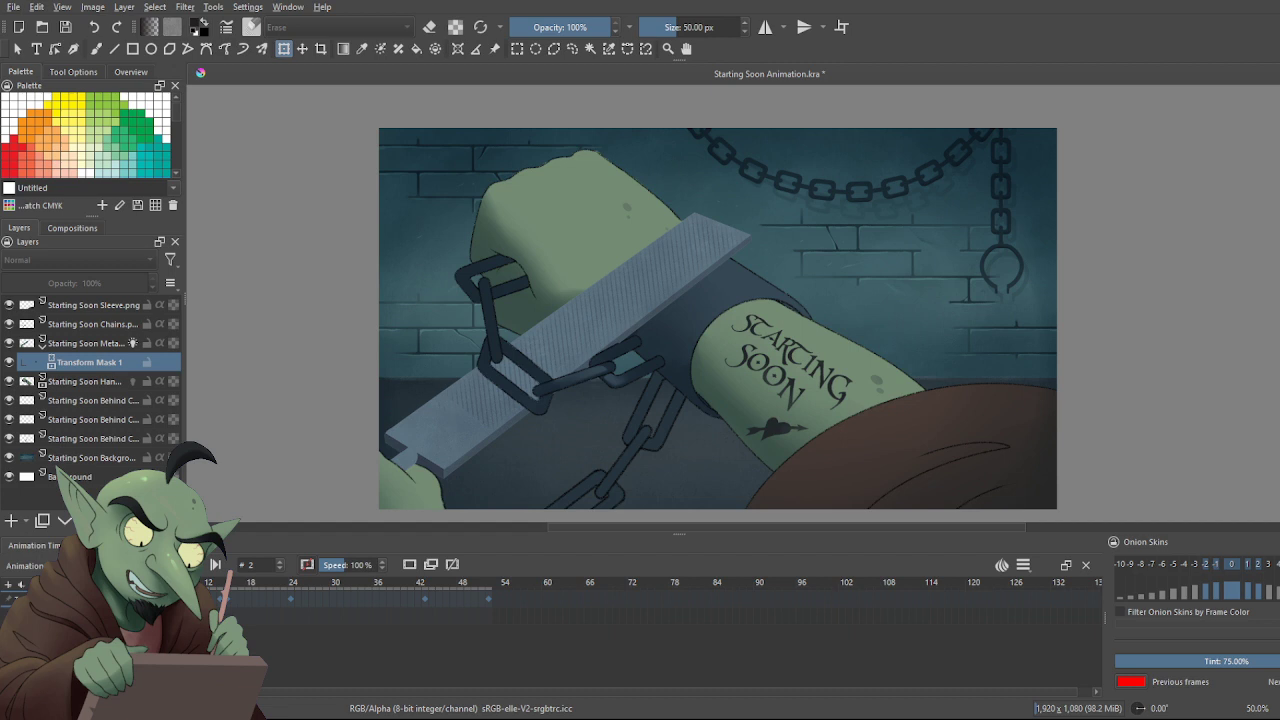
click(454, 417)
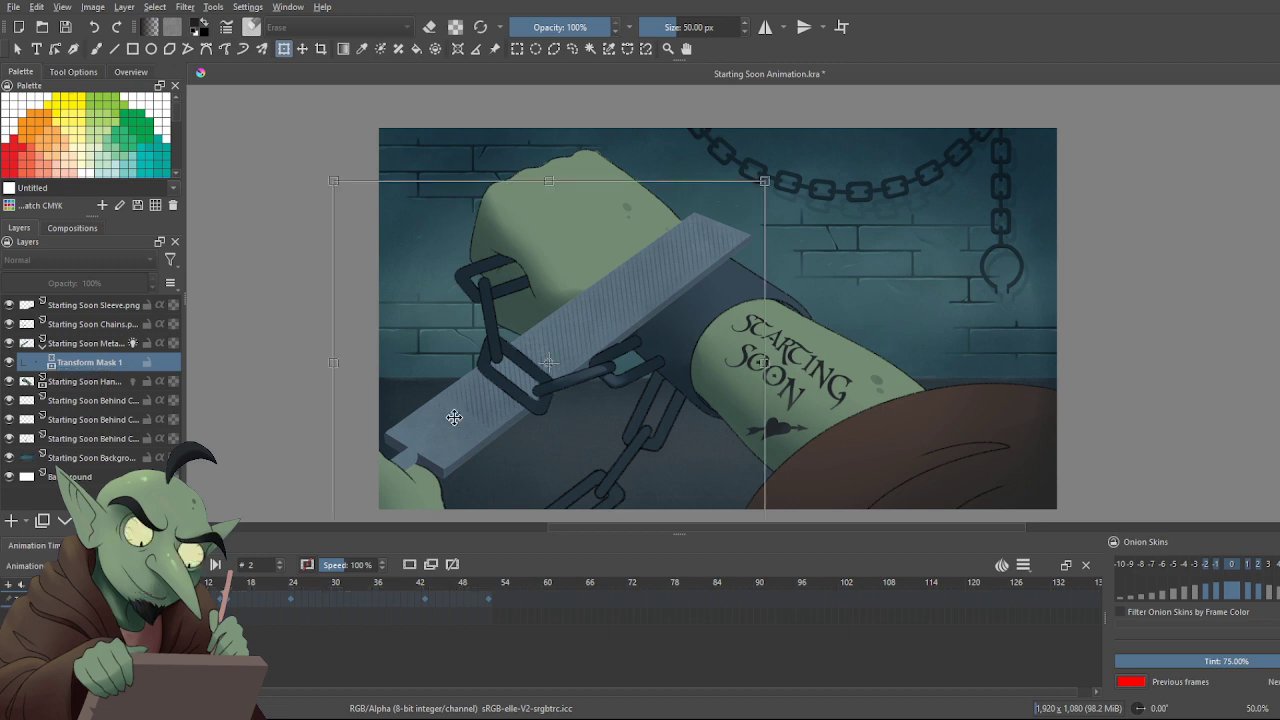
key(Return)
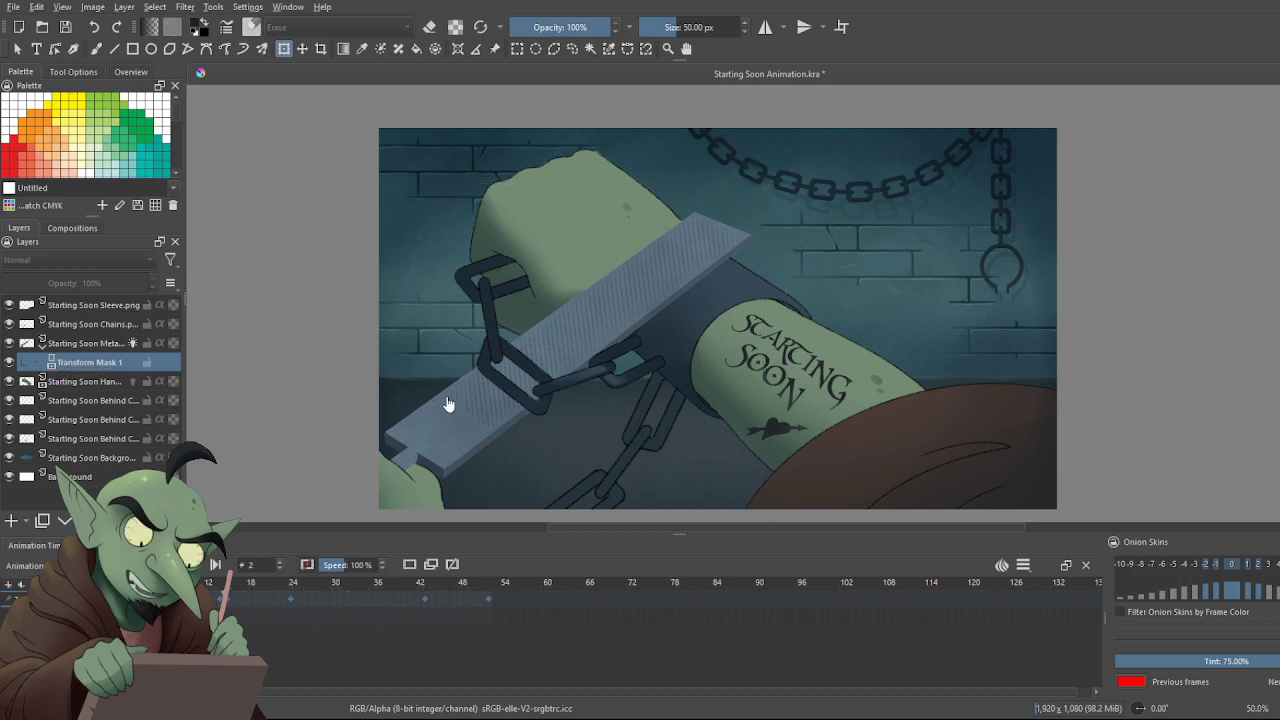
Advance to frame 3 and apply a slight transform to the metal bar through its transform mask
key(period)
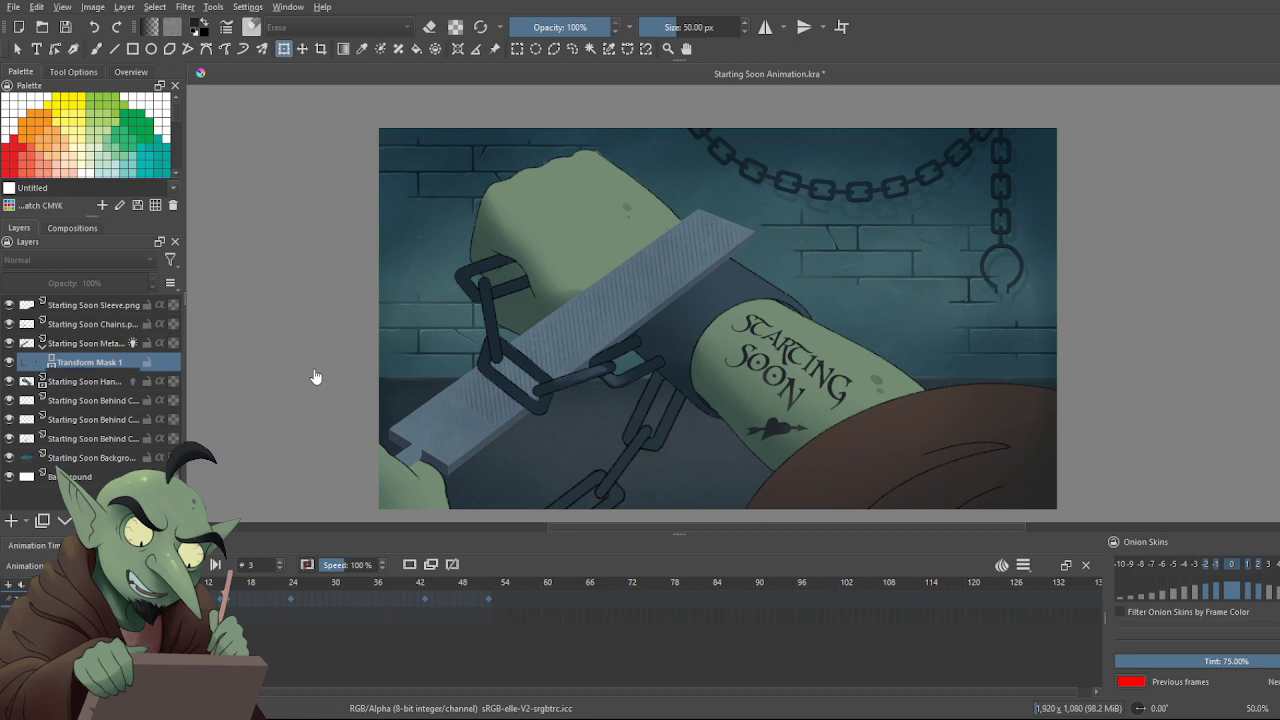
click(474, 416)
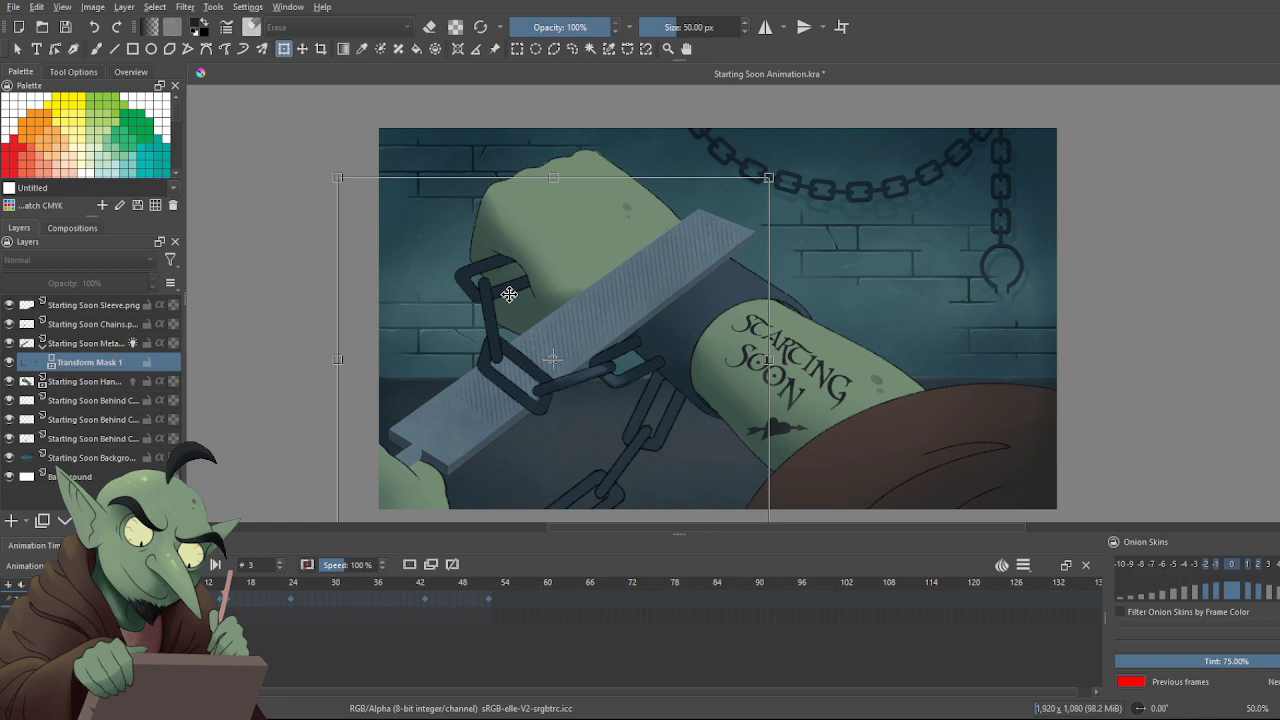
key(t)
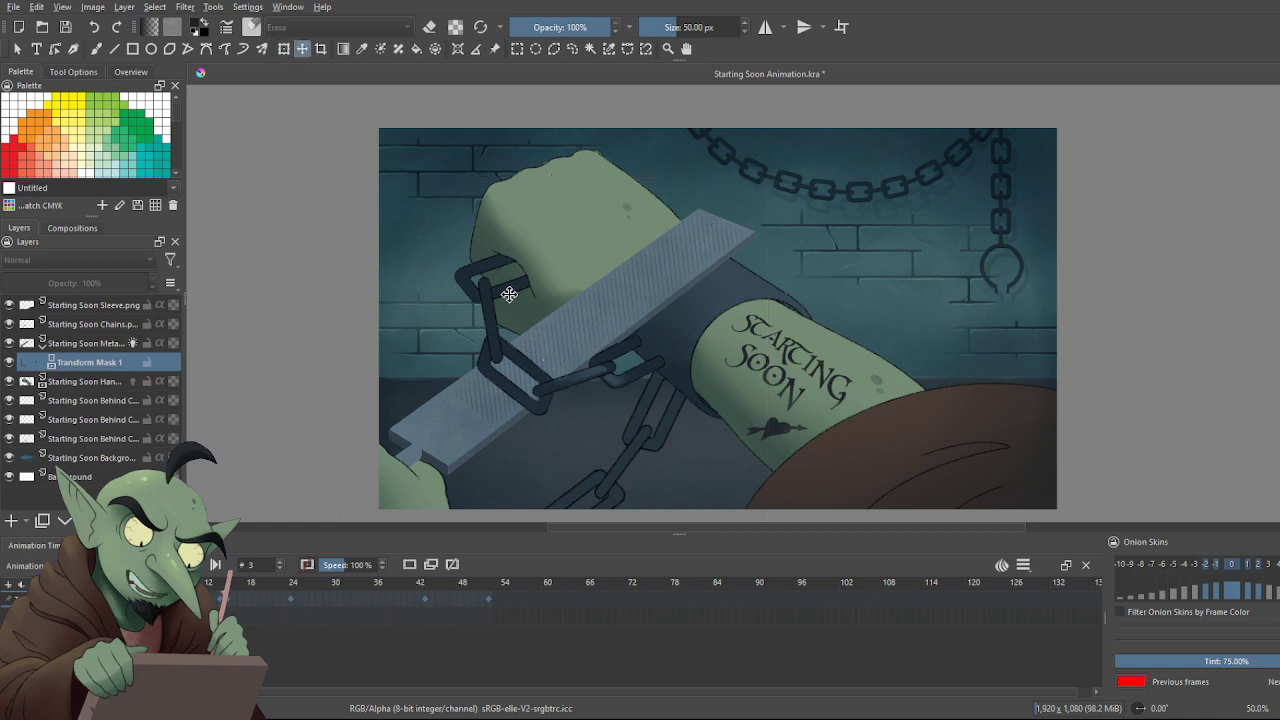
key(ctrl+t)
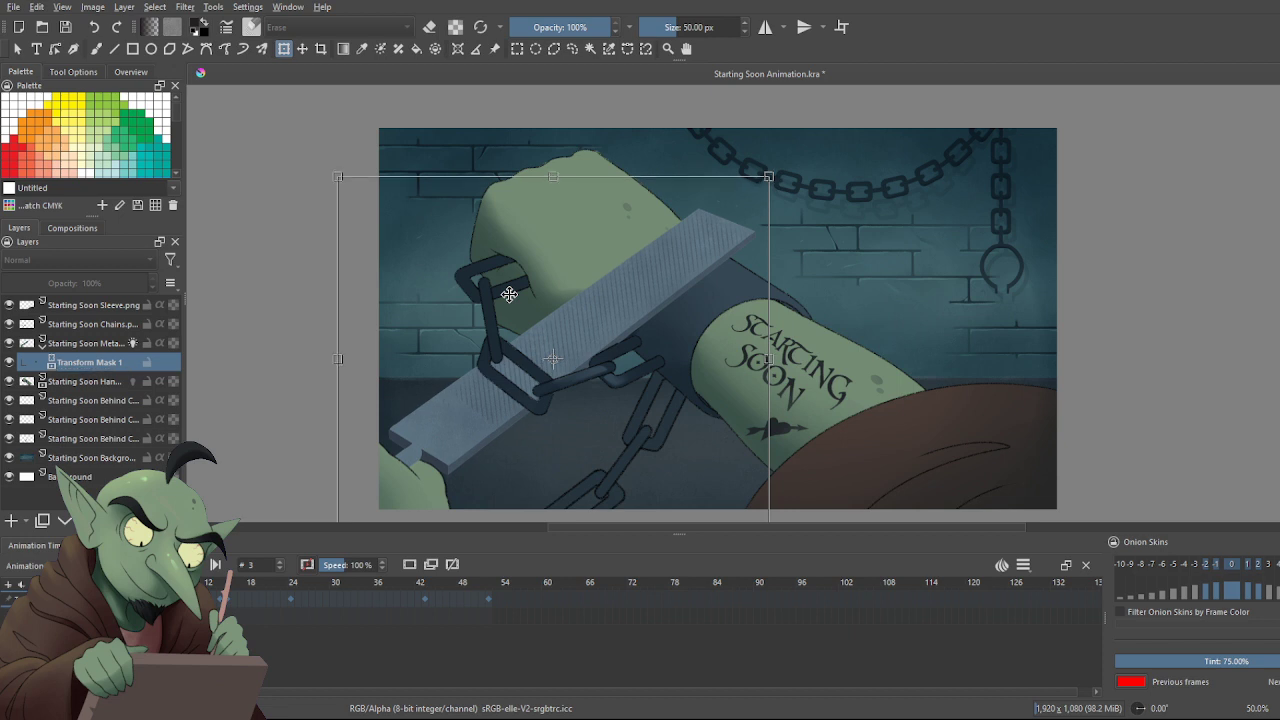
key(Return)
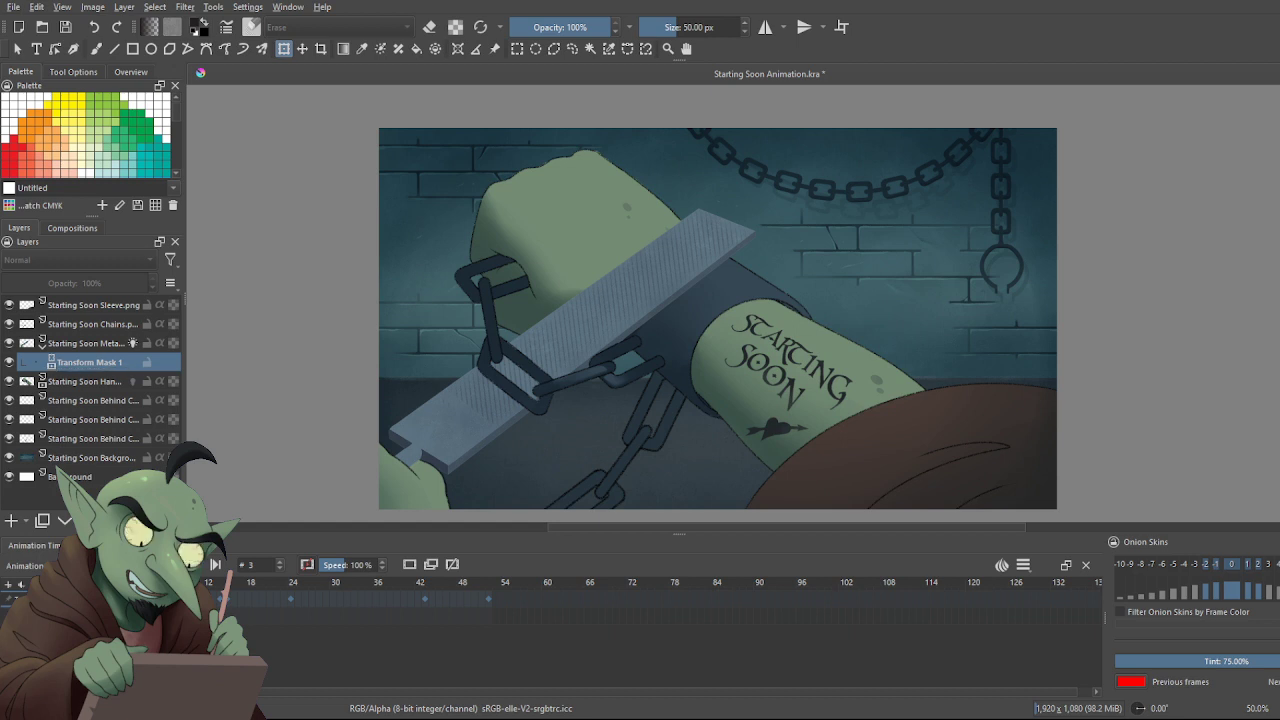
Compare frames 14 and 15, and apply a slight transform to the metal bar's transform mask at frame 15
key(space)
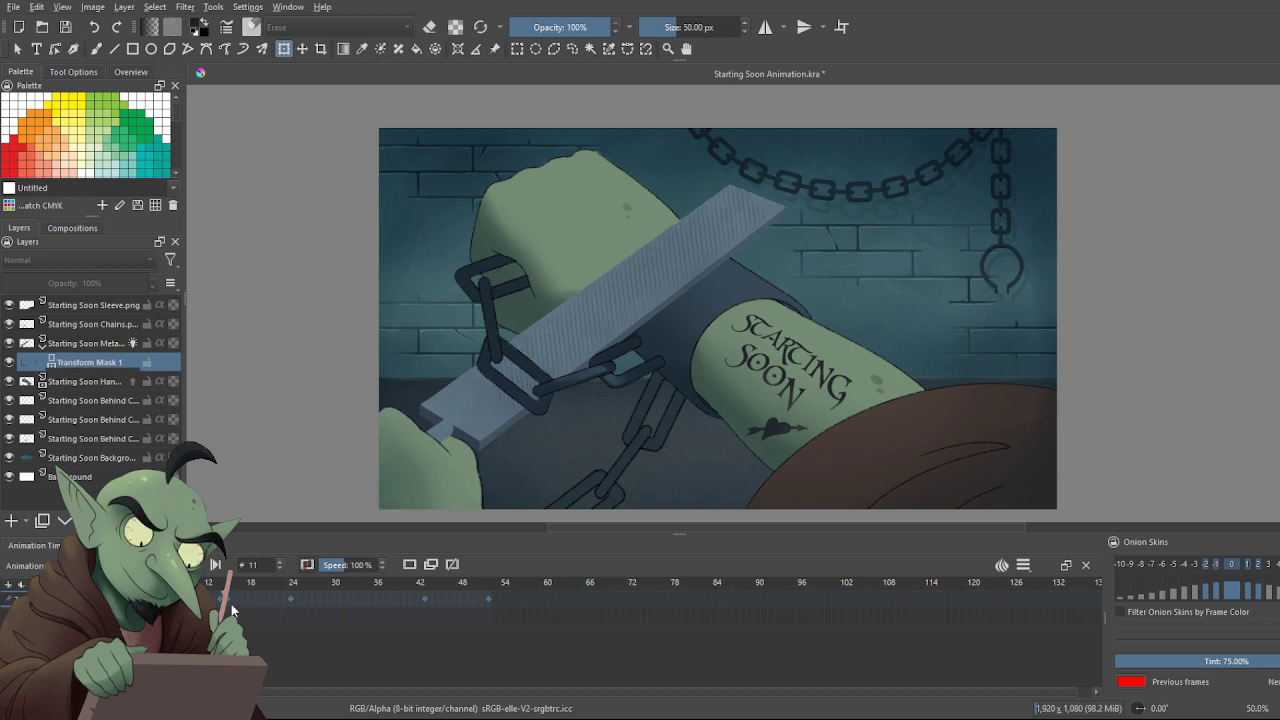
drag(224, 611, 228, 605)
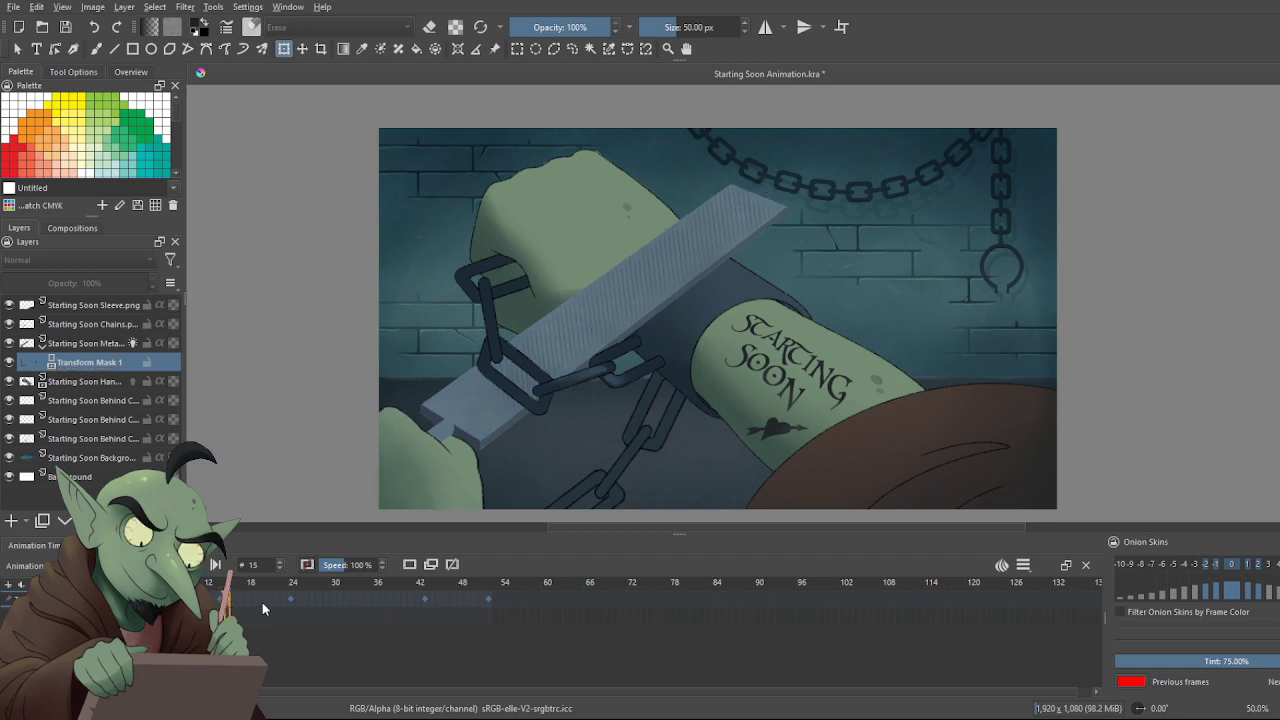
click(222, 606)
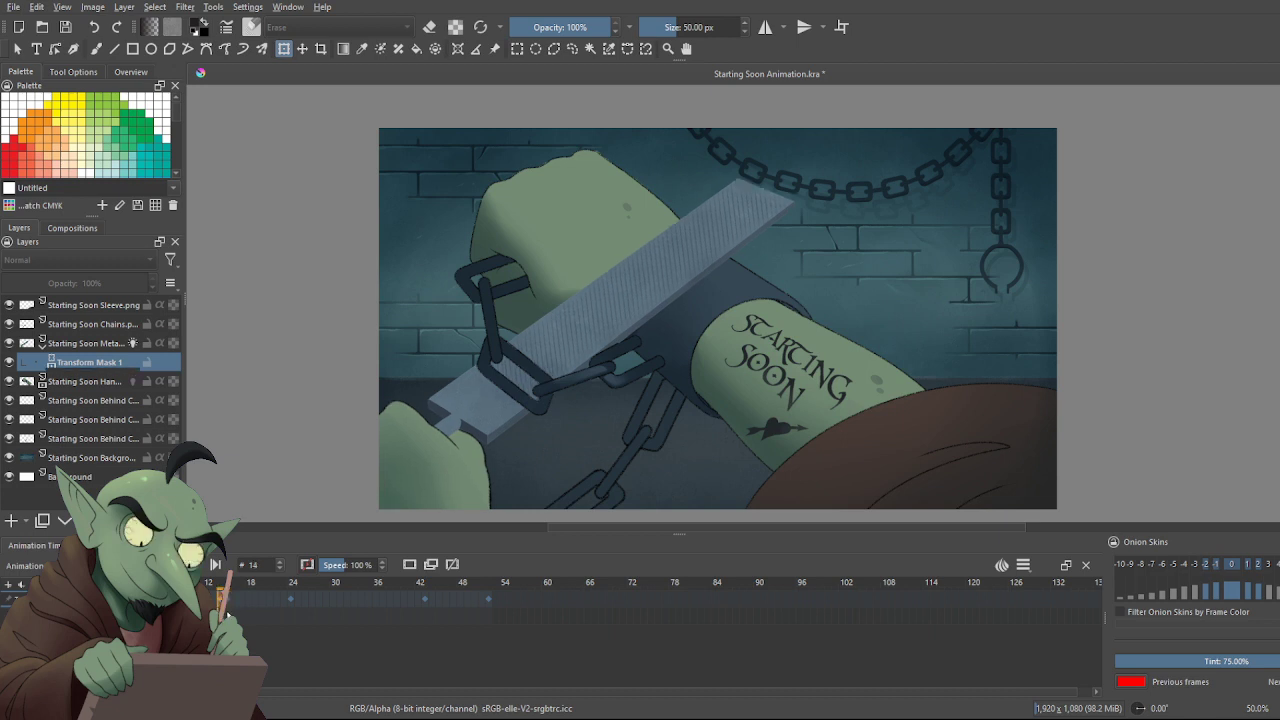
click(229, 607)
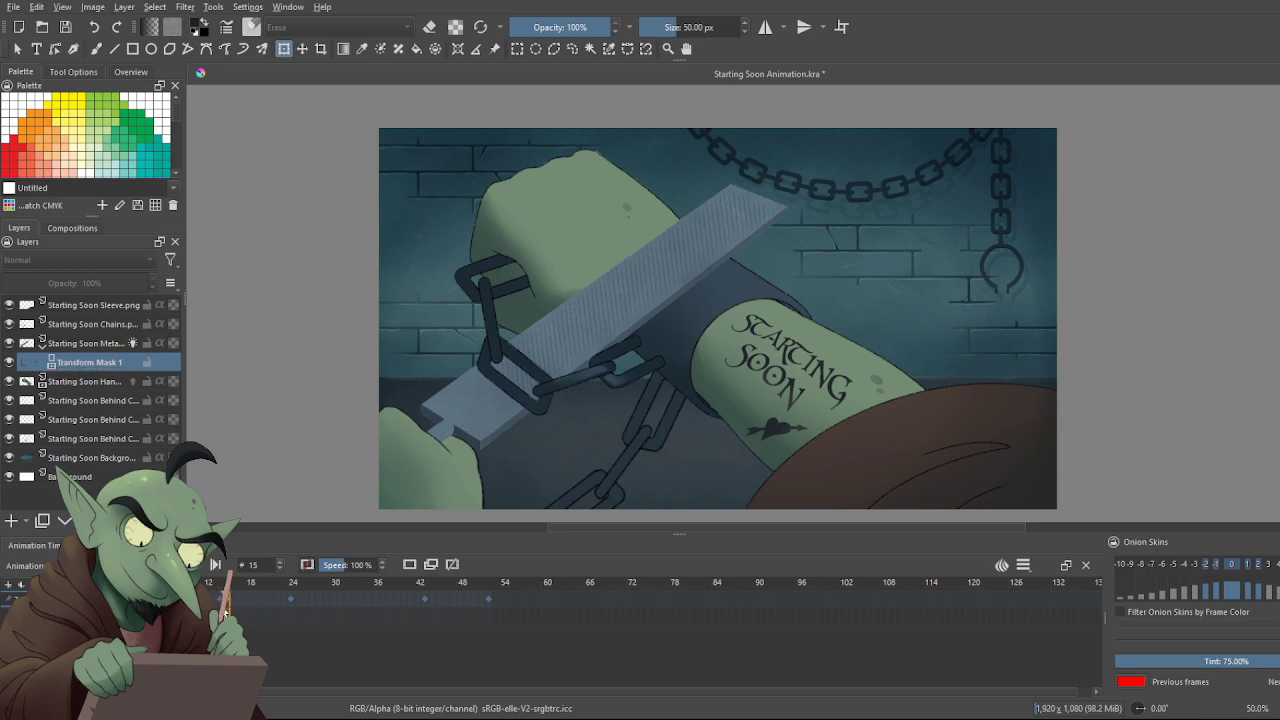
click(222, 607)
click(229, 607)
click(221, 610)
click(228, 610)
click(535, 348)
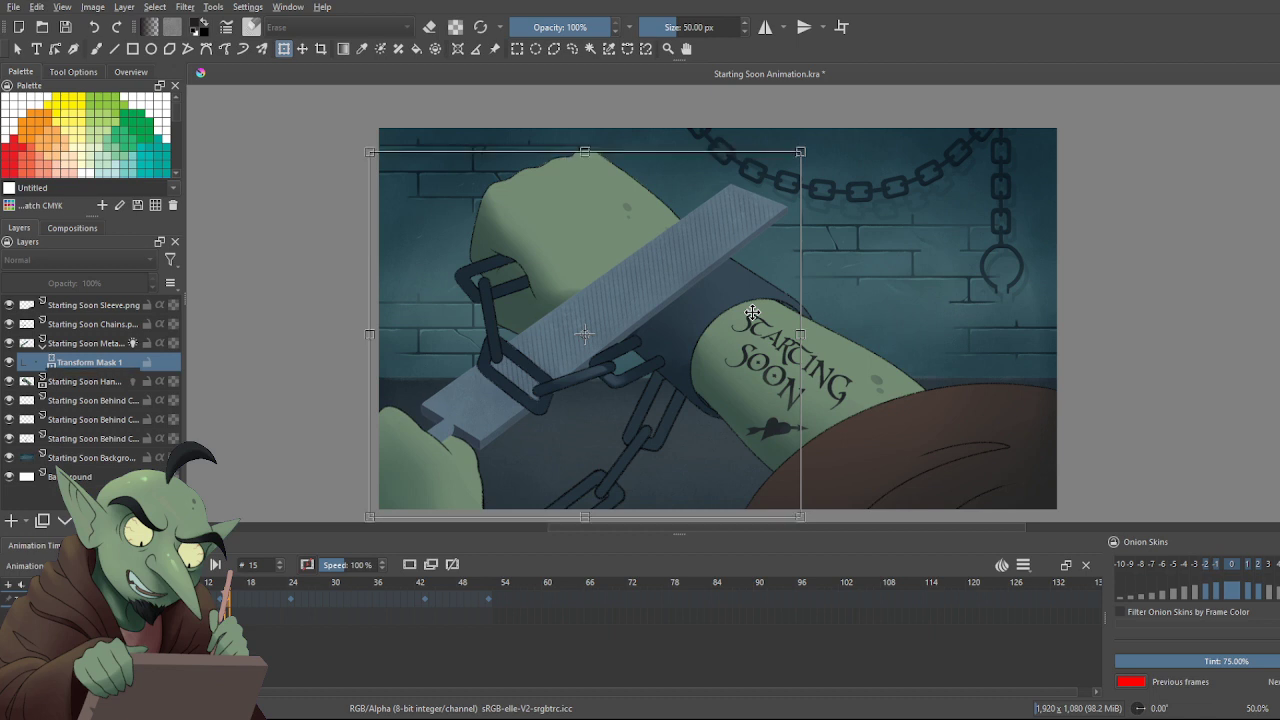
key(Return)
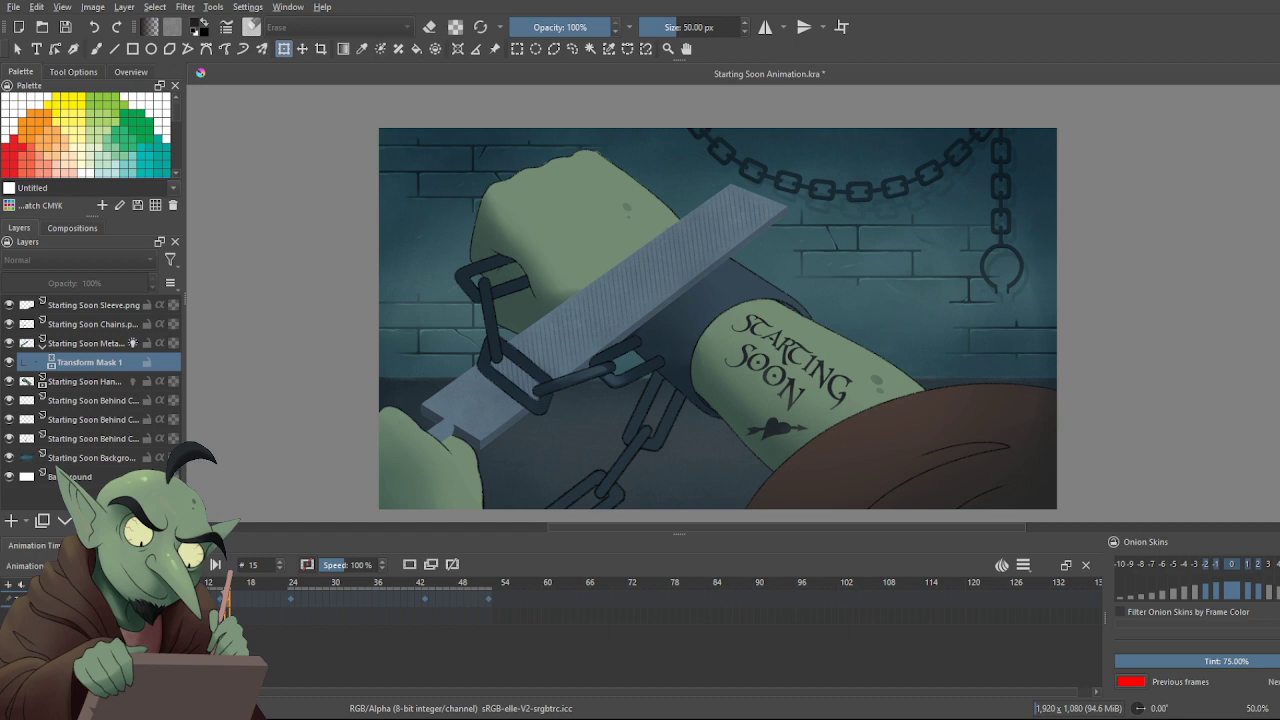
Add a keyframe at frame 26 by slightly transforming the metal bar's transform mask
click(291, 600)
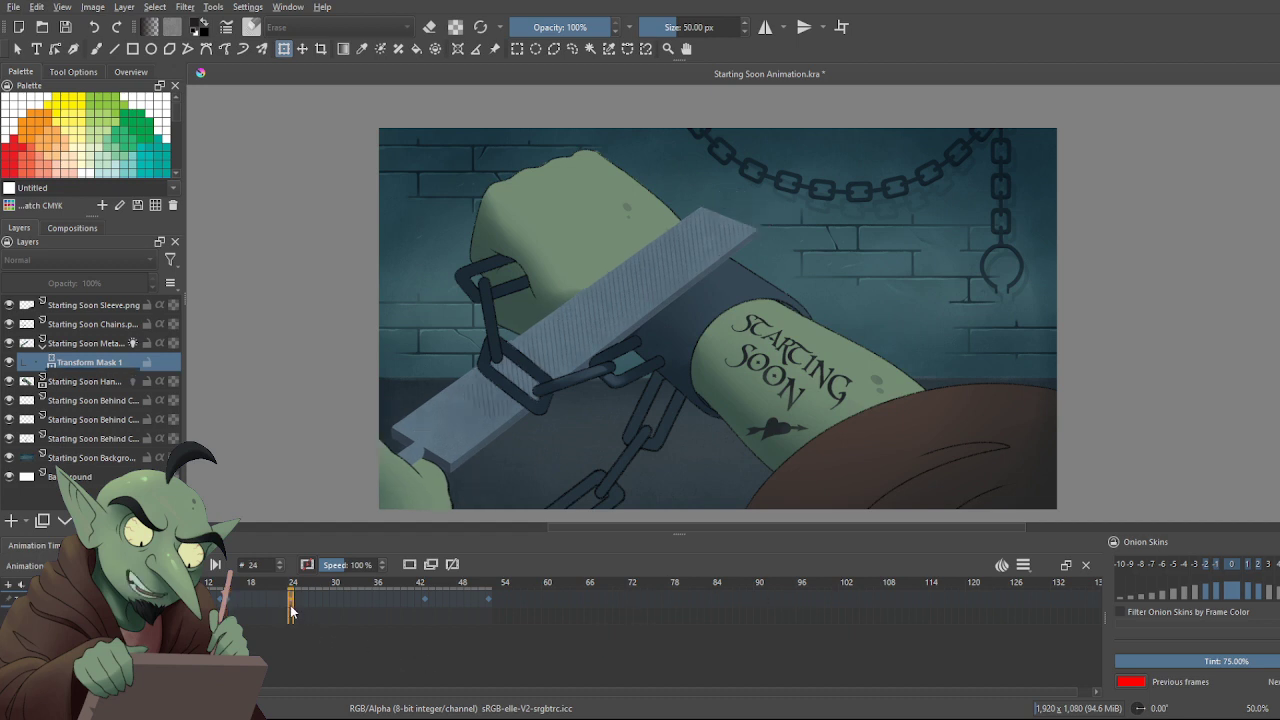
click(383, 600)
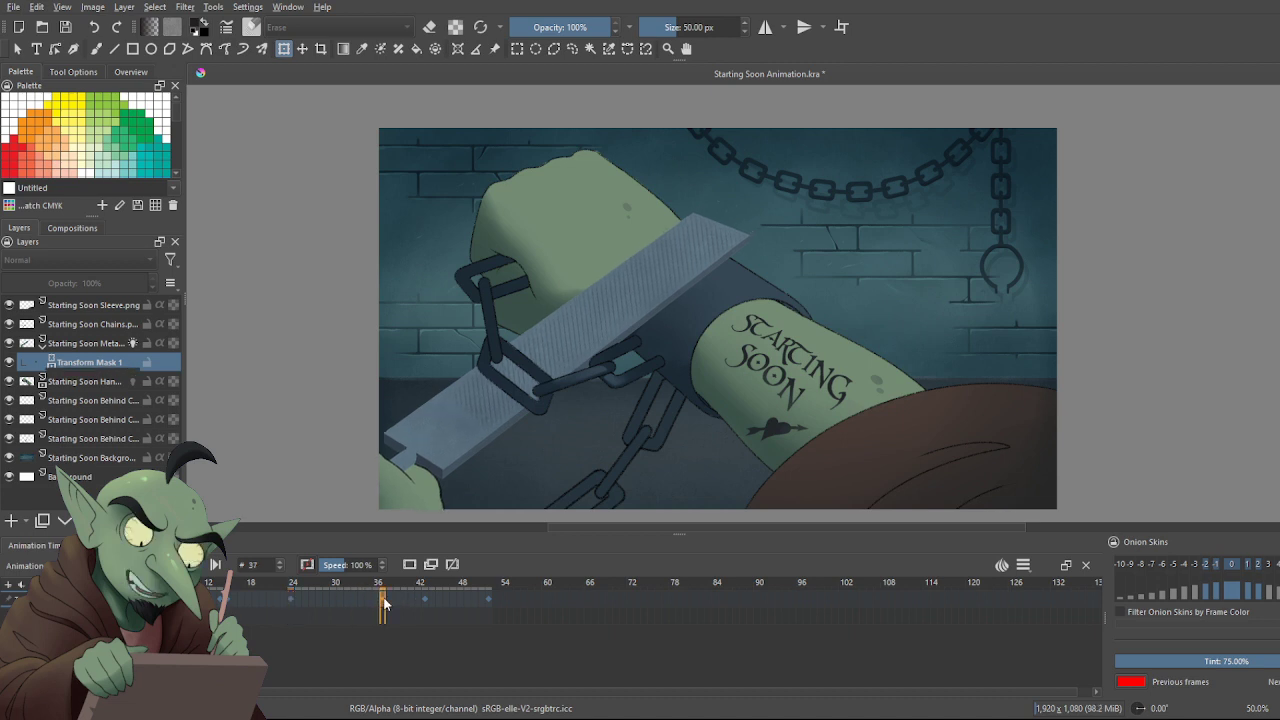
drag(297, 592, 306, 592)
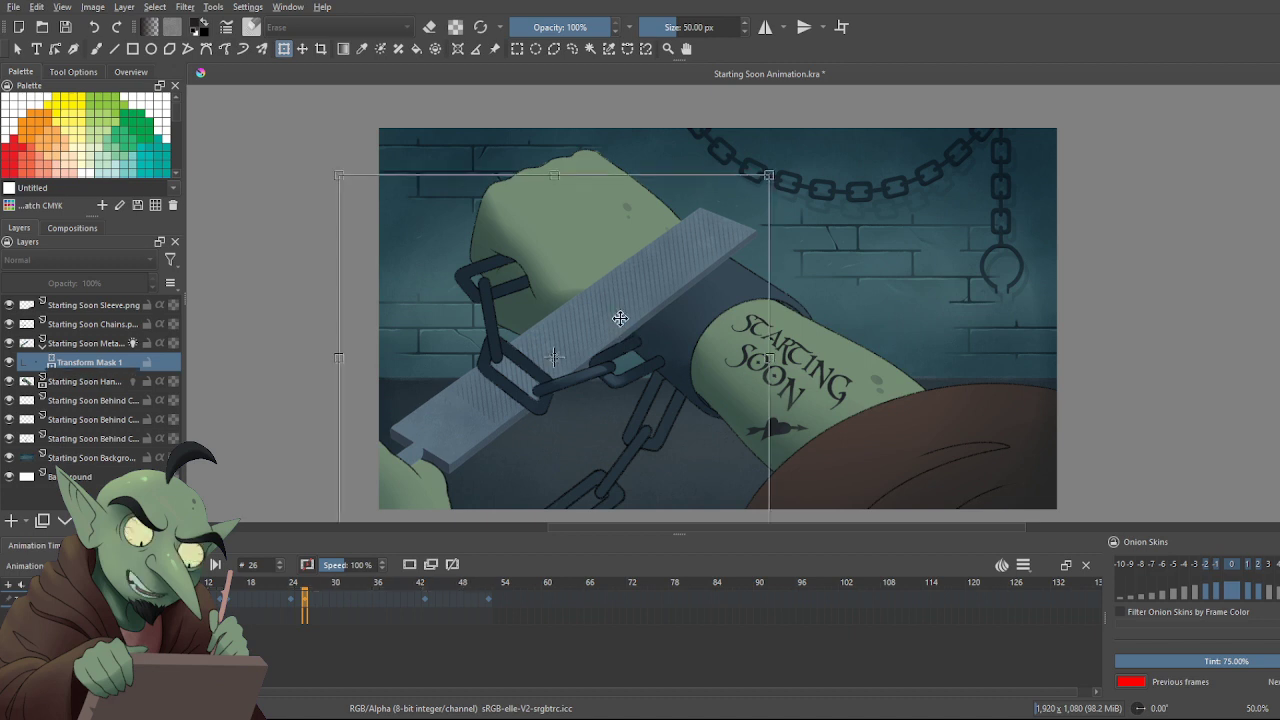
key(Return)
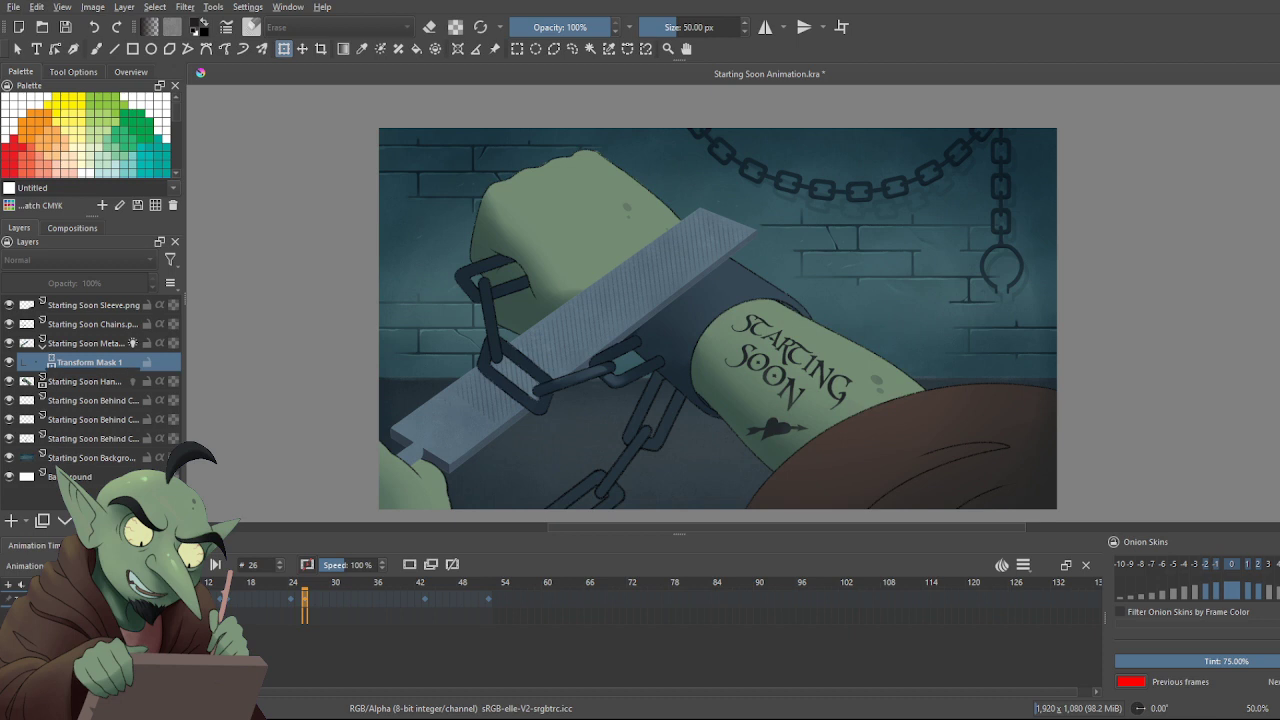
Step forward and back through frames 1 to 4 to examine how the metal bar shifts between frames
click(131, 583)
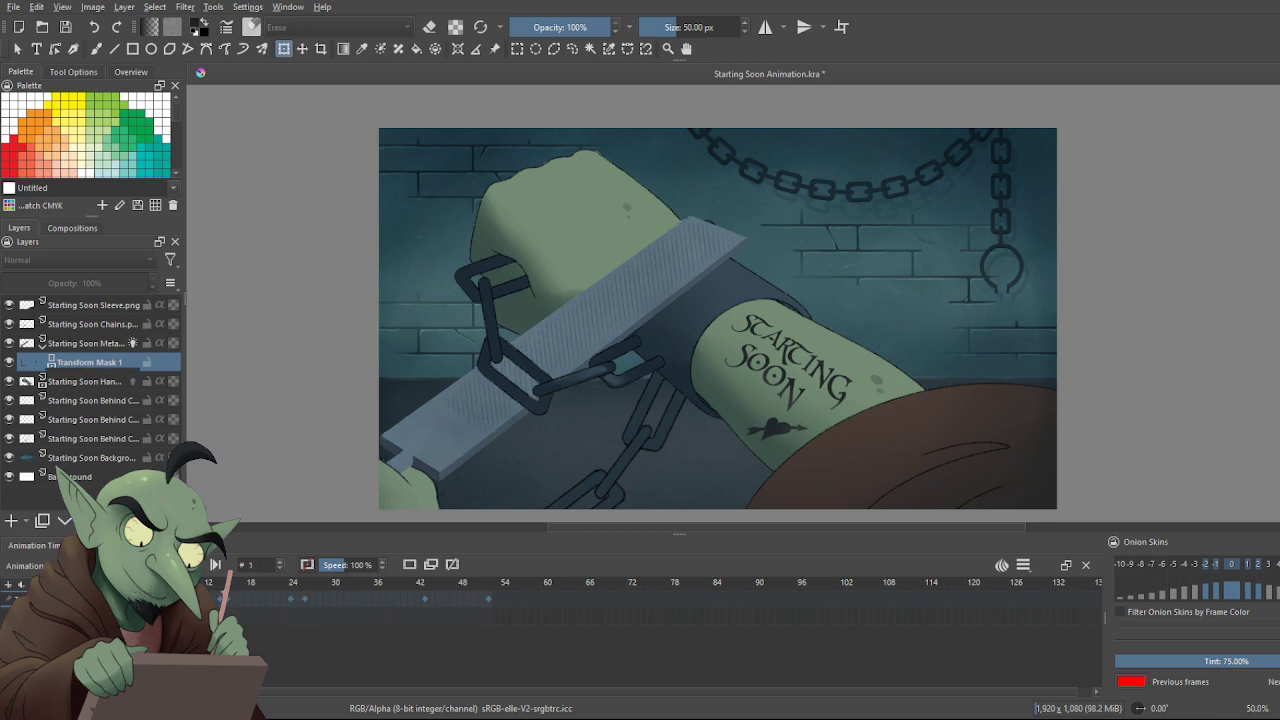
key(Right)
key(Right)
key(Right)
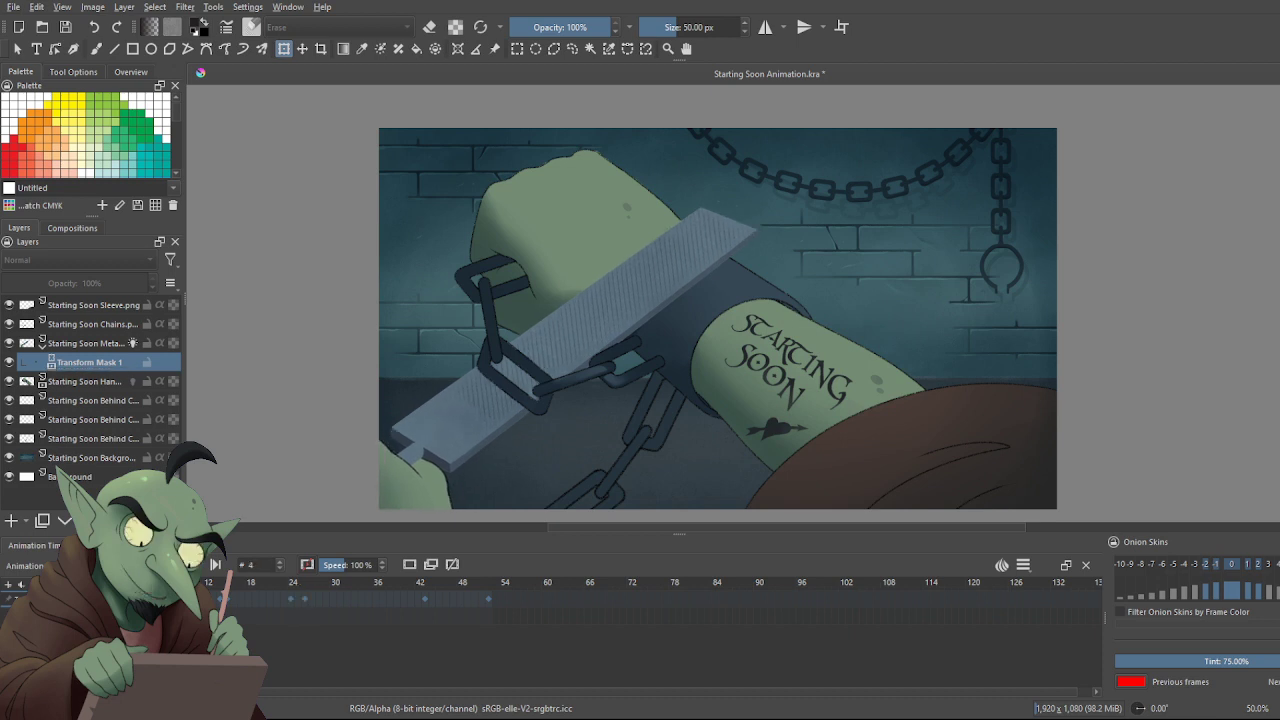
key(Left)
key(Left)
key(Left)
key(Left)
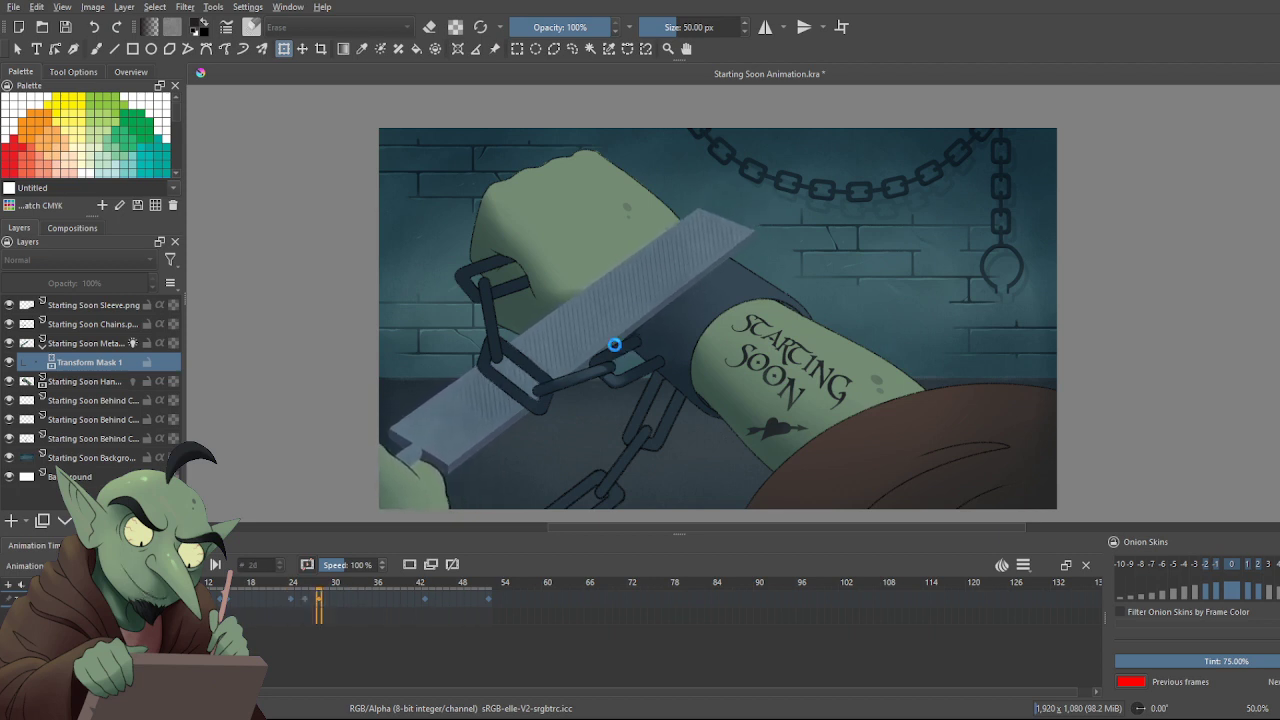
Stop the playback, return to frame 0 and apply the transform on the metal bar's transform mask
key(space)
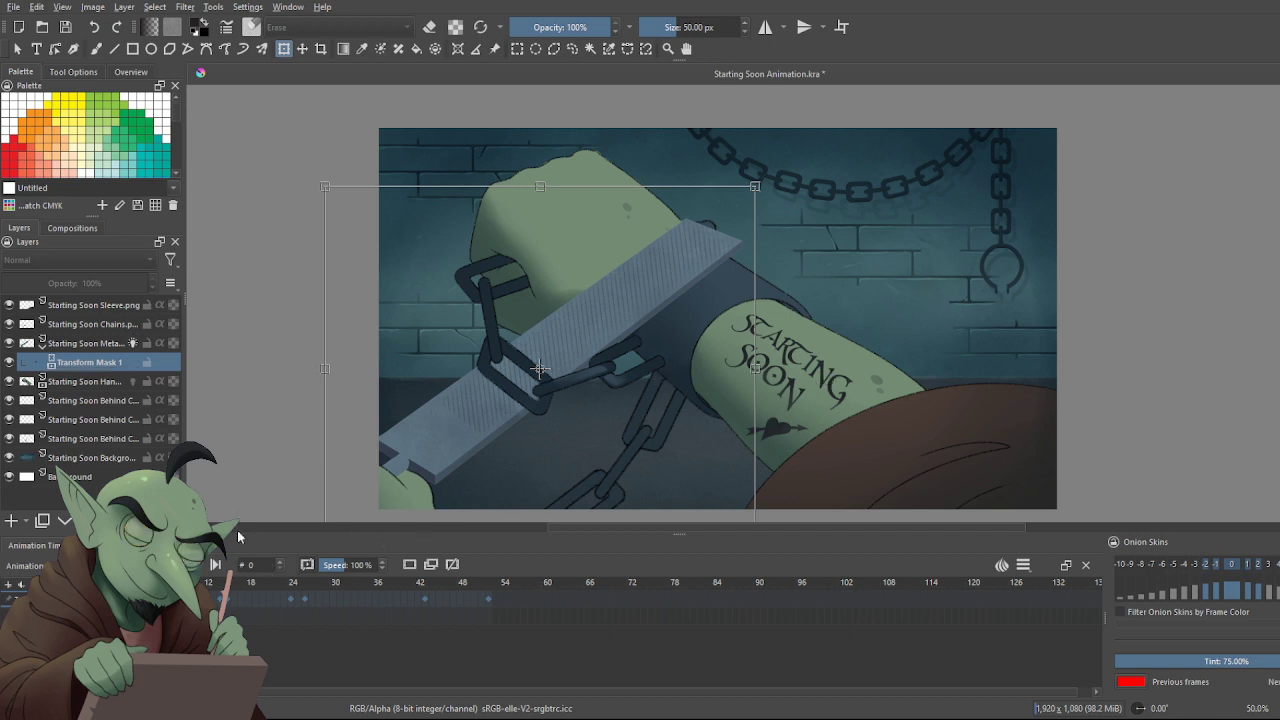
click(194, 565)
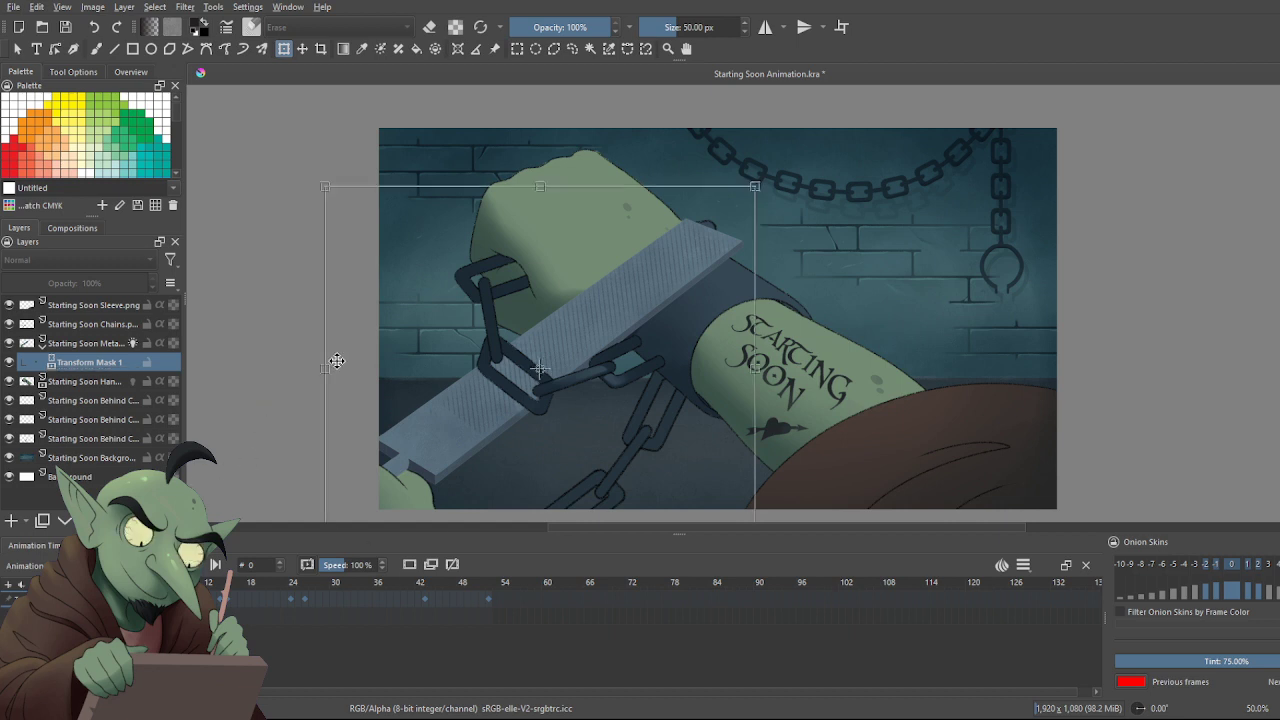
key(Return)
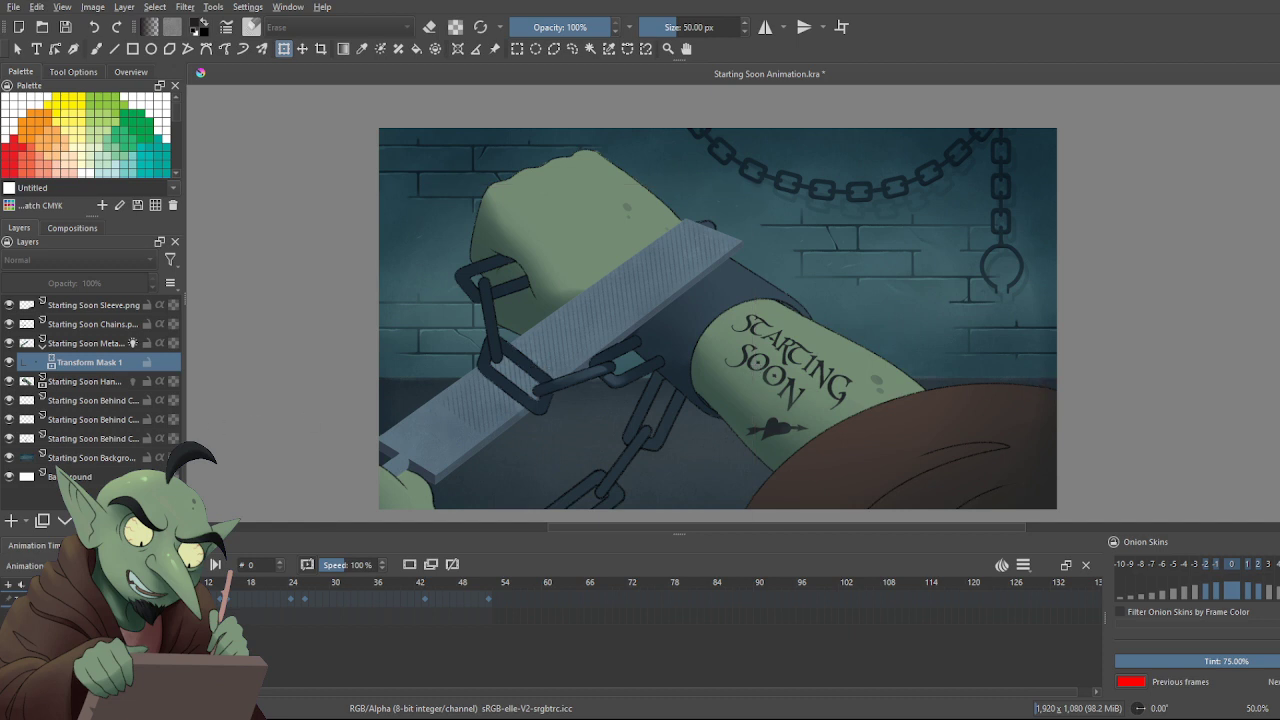
Step frame by frame from frame 0 to frame 13 to examine how the metal bar moves
key(Right)
key(Right)
key(Right)
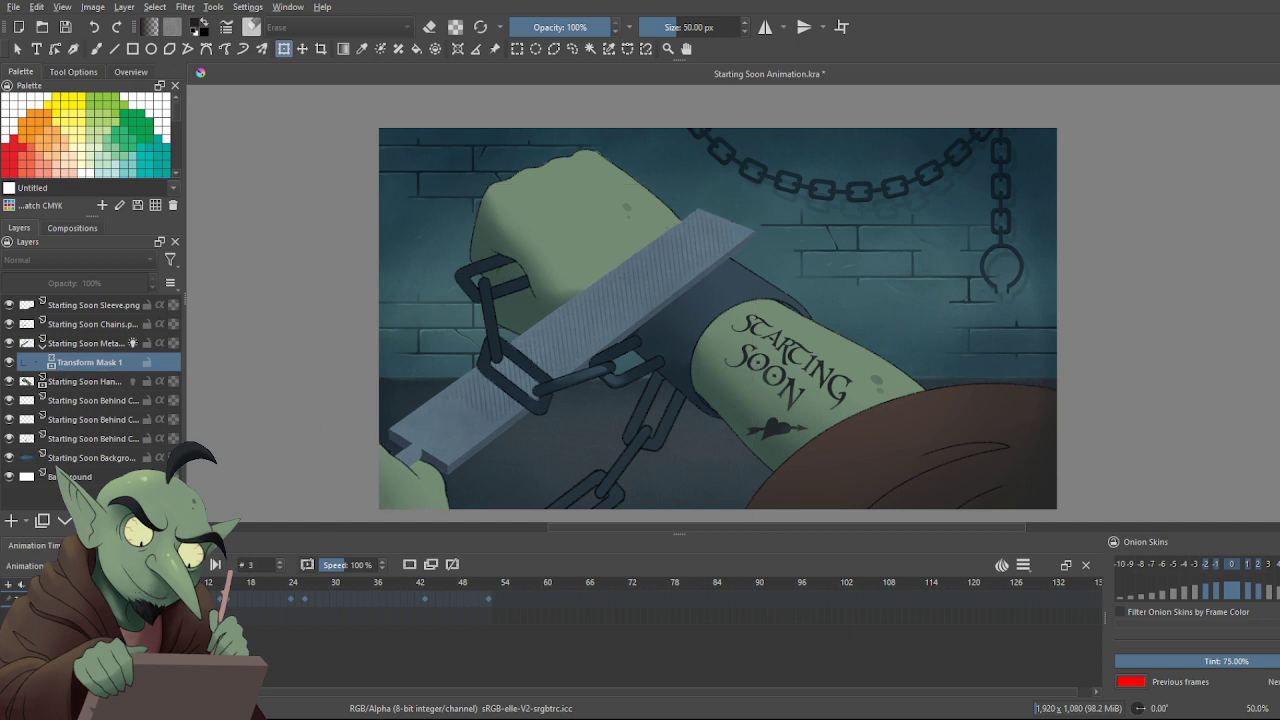
key(Right)
key(Right)
key(Right)
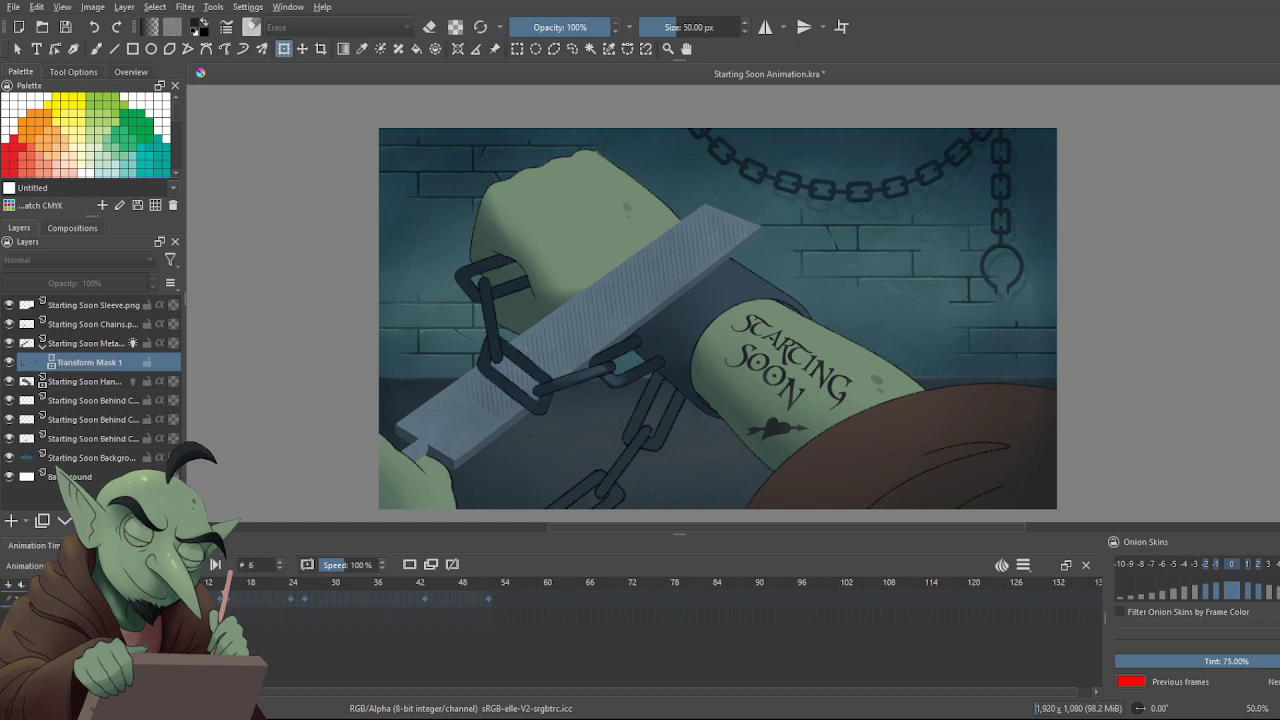
key(Right)
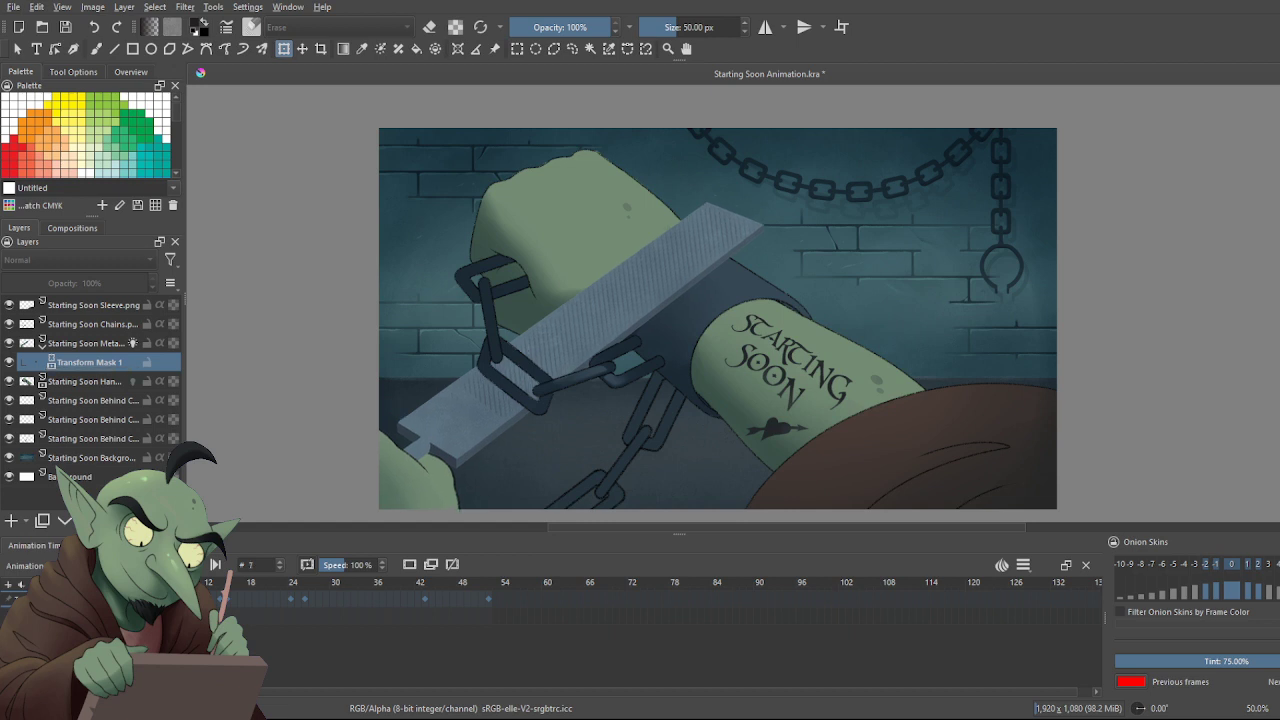
key(Left)
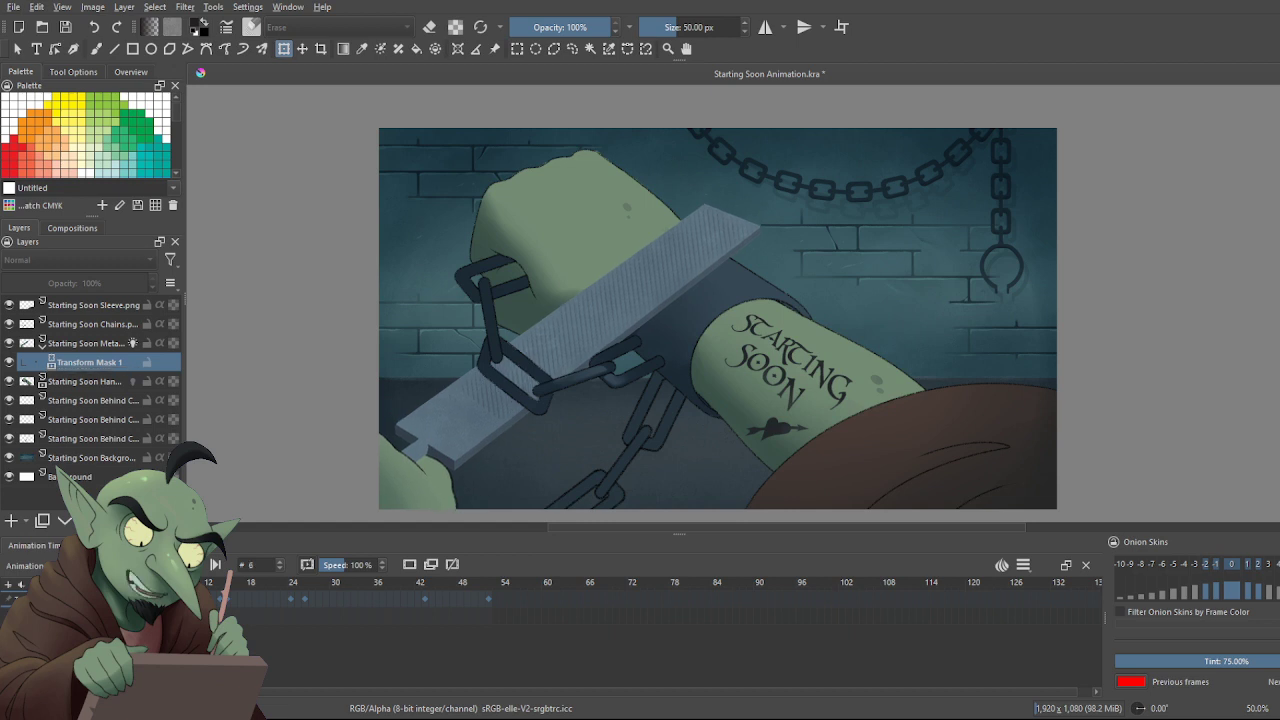
key(Right)
key(Right)
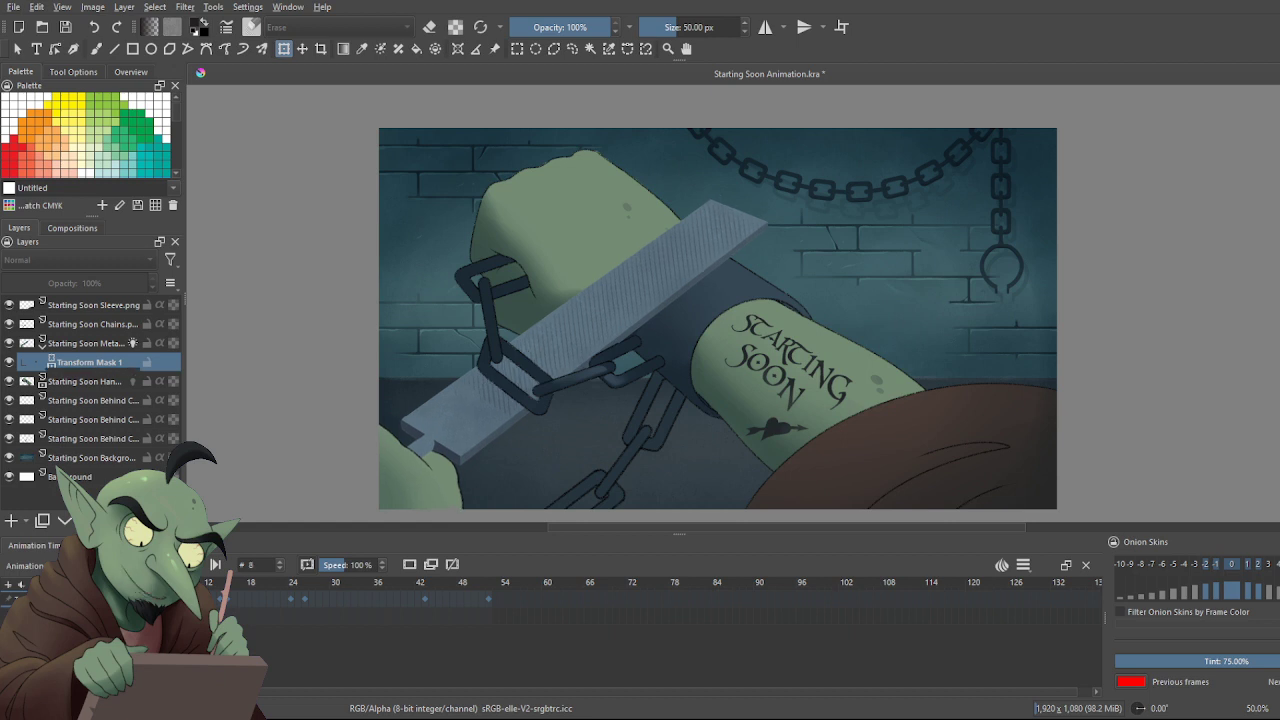
key(Right)
key(Right)
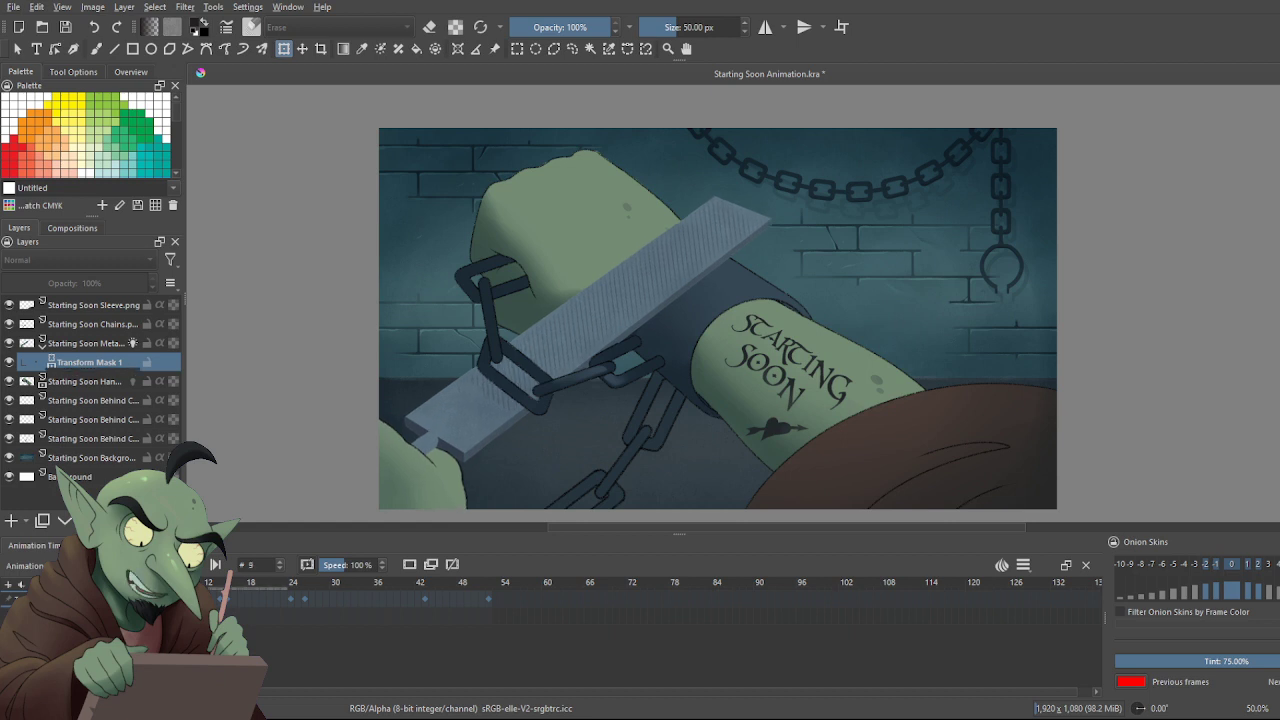
key(Right)
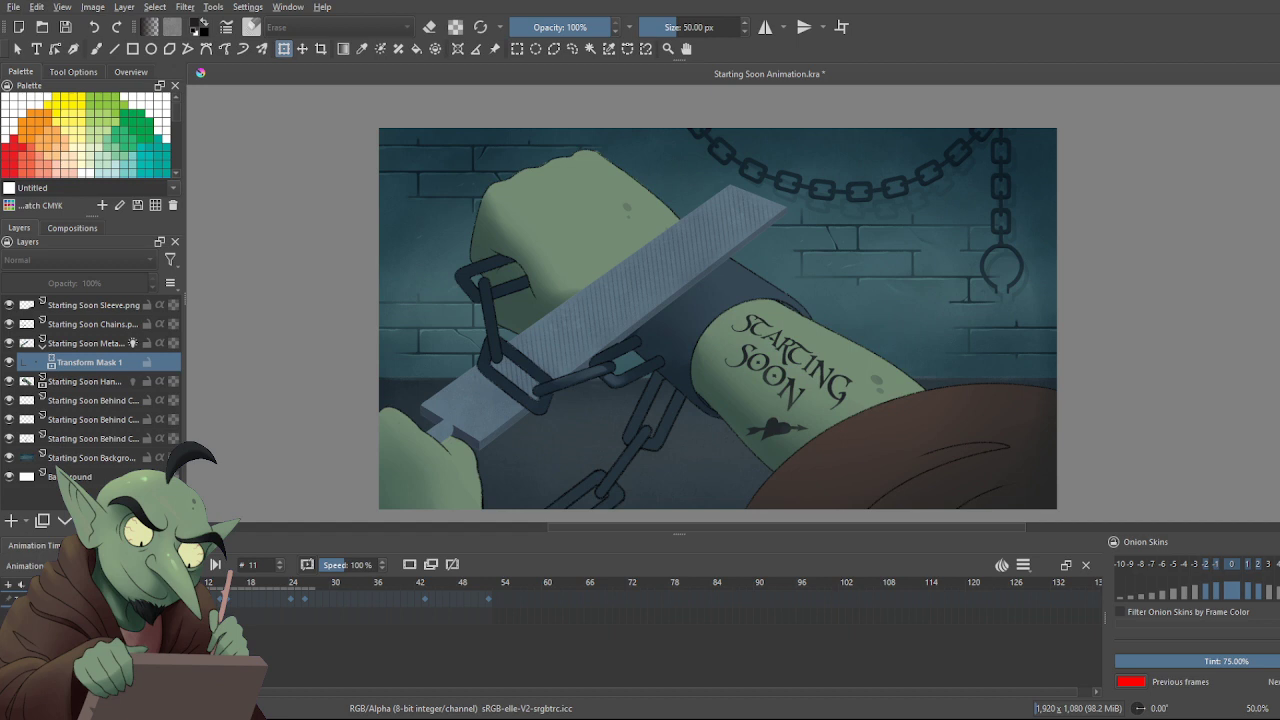
key(Right)
key(Right)
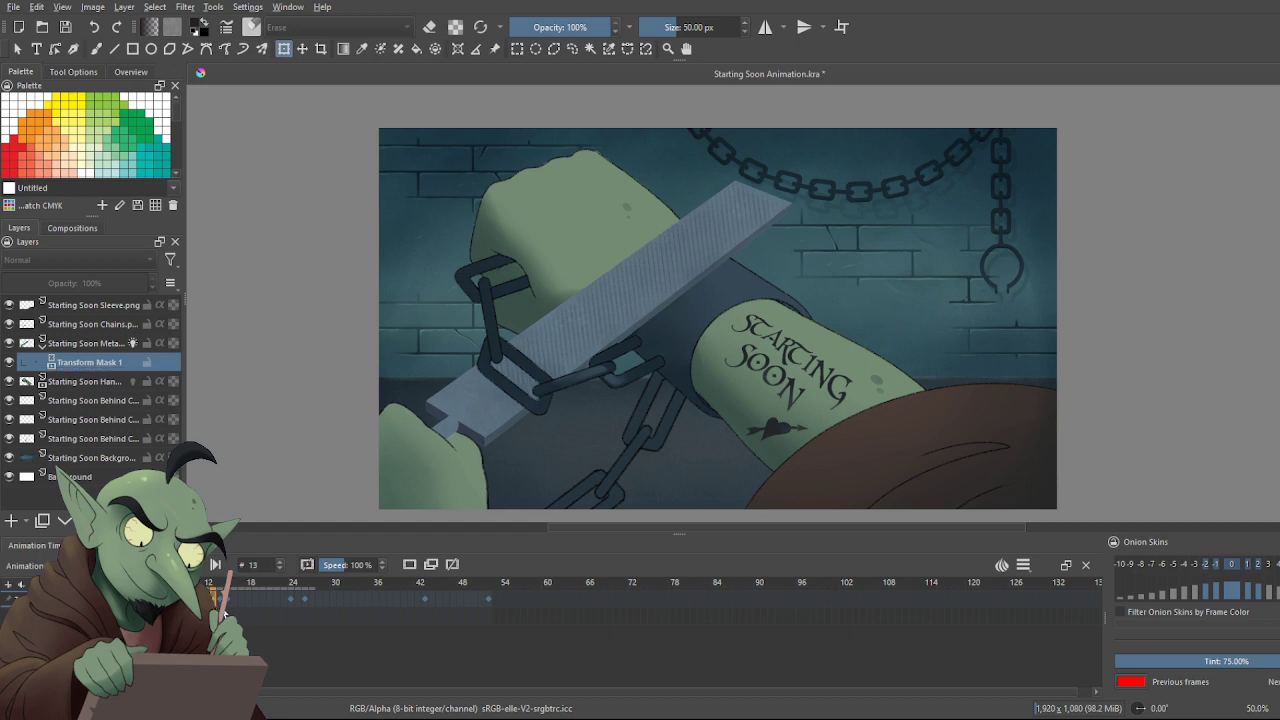
Add a keyframe at frame 13 by slightly transforming the metal bar's transform mask, and play the animation from the start
drag(224, 614, 215, 610)
click(576, 341)
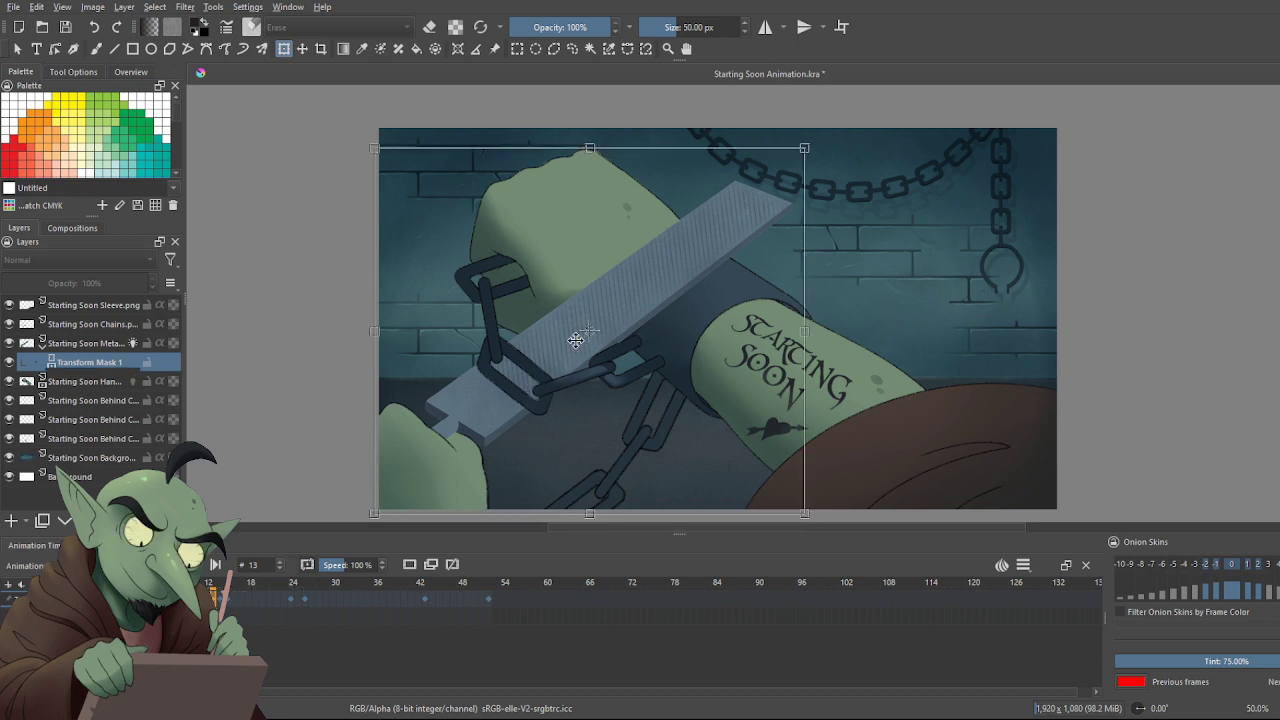
key(Return)
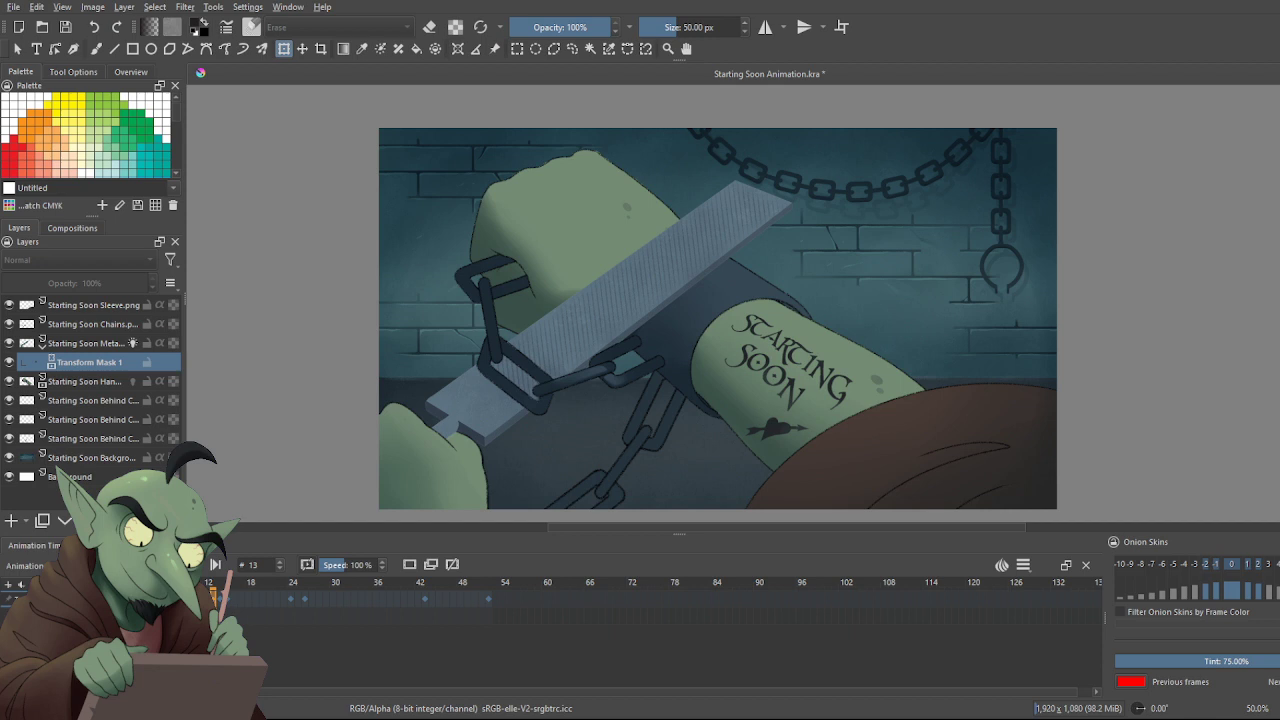
click(590, 328)
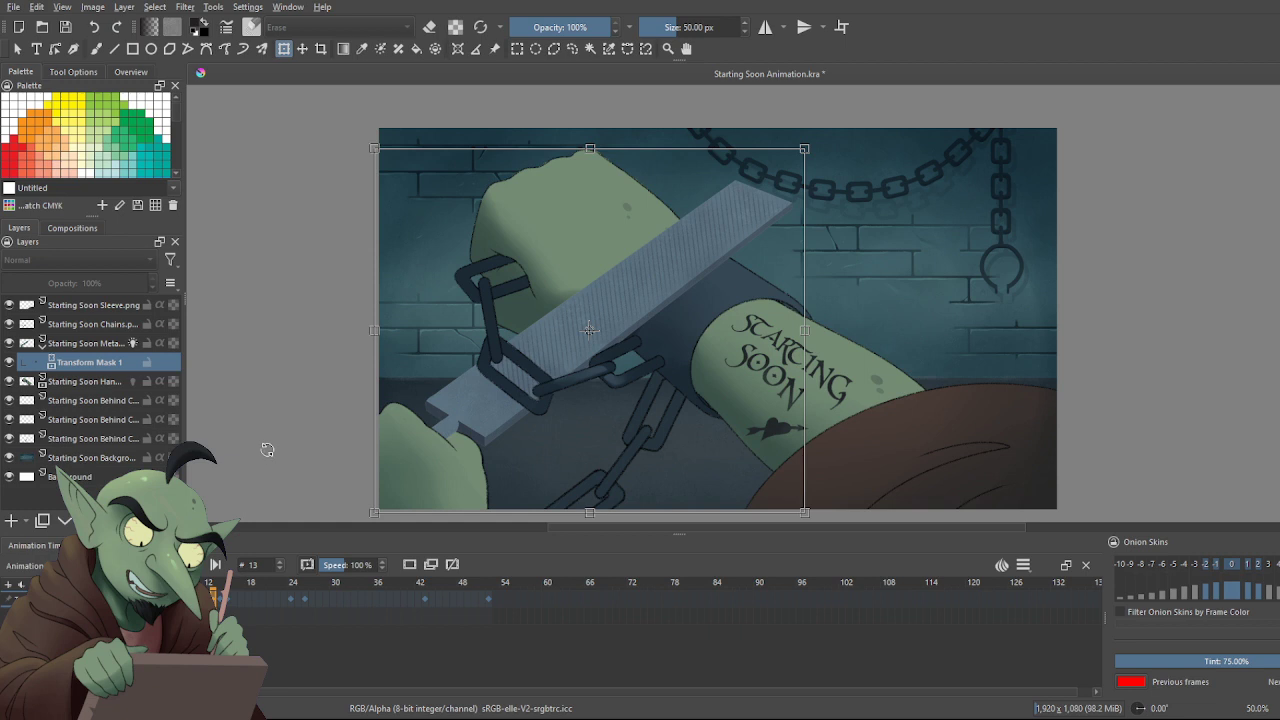
key(Return)
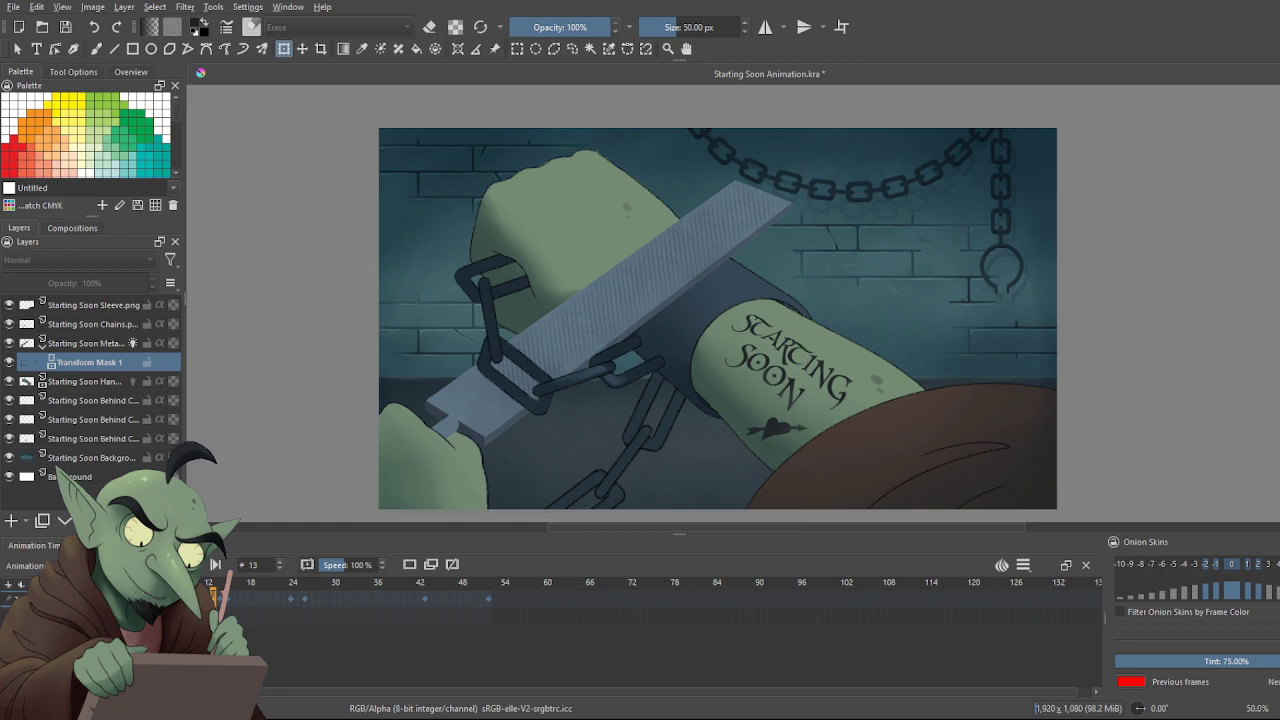
key(Home)
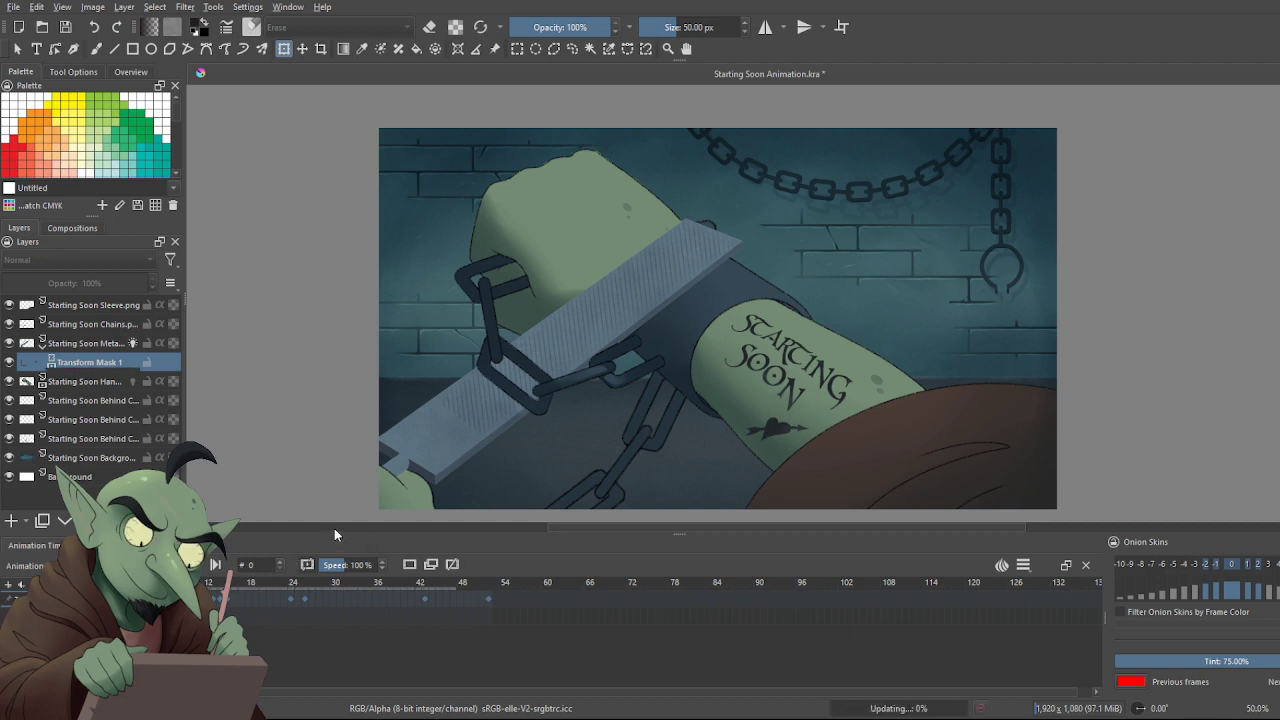
key(space)
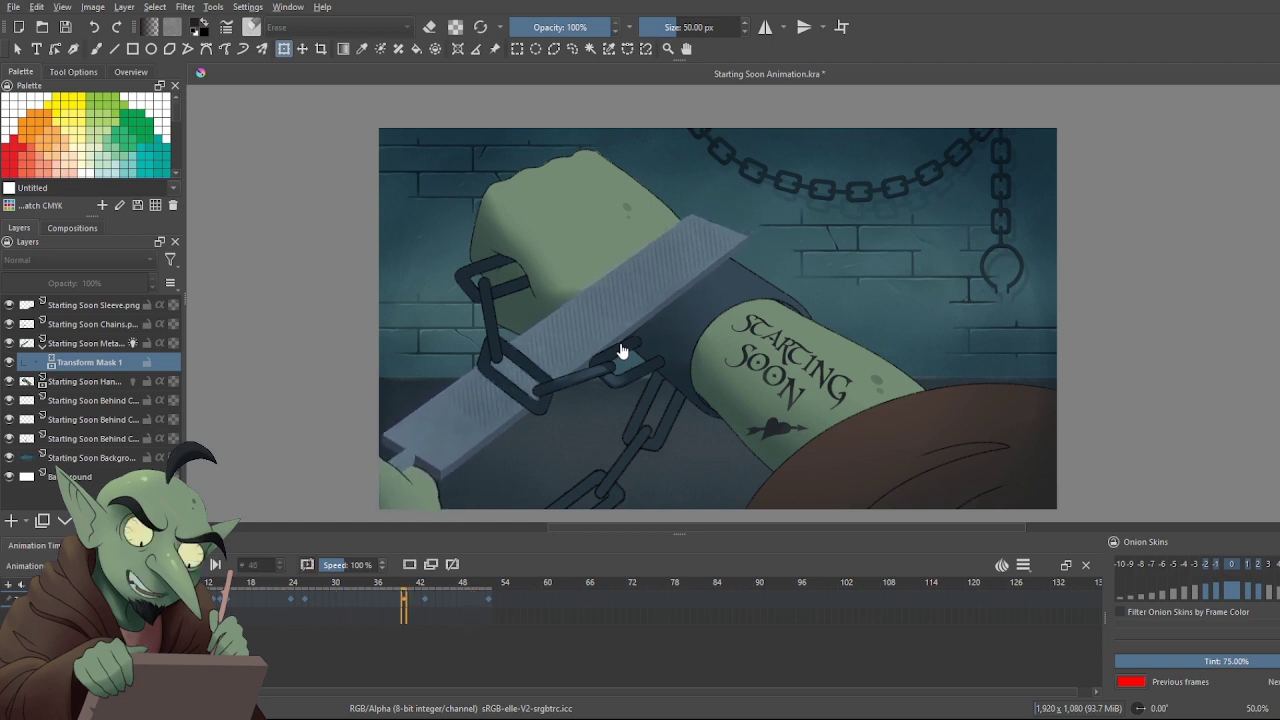
Apply a slight transform to the metal bar's transform mask at frame 8 and play the animation
click(248, 605)
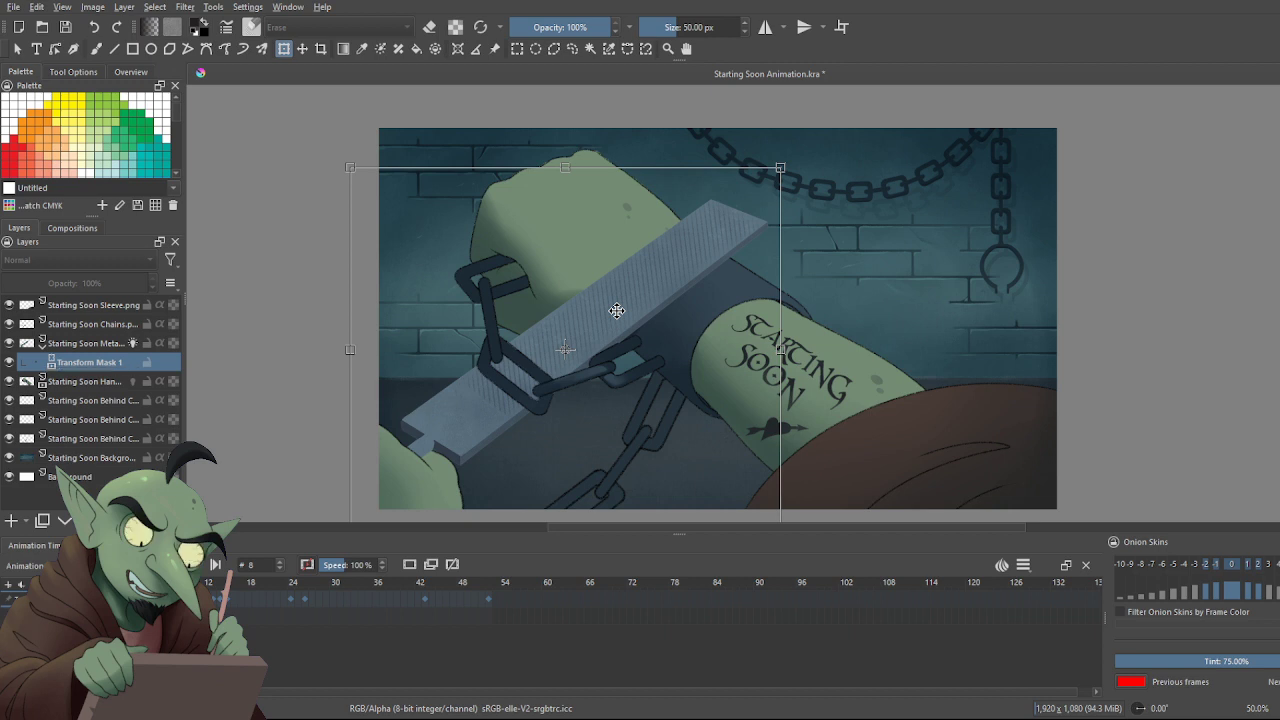
key(Return)
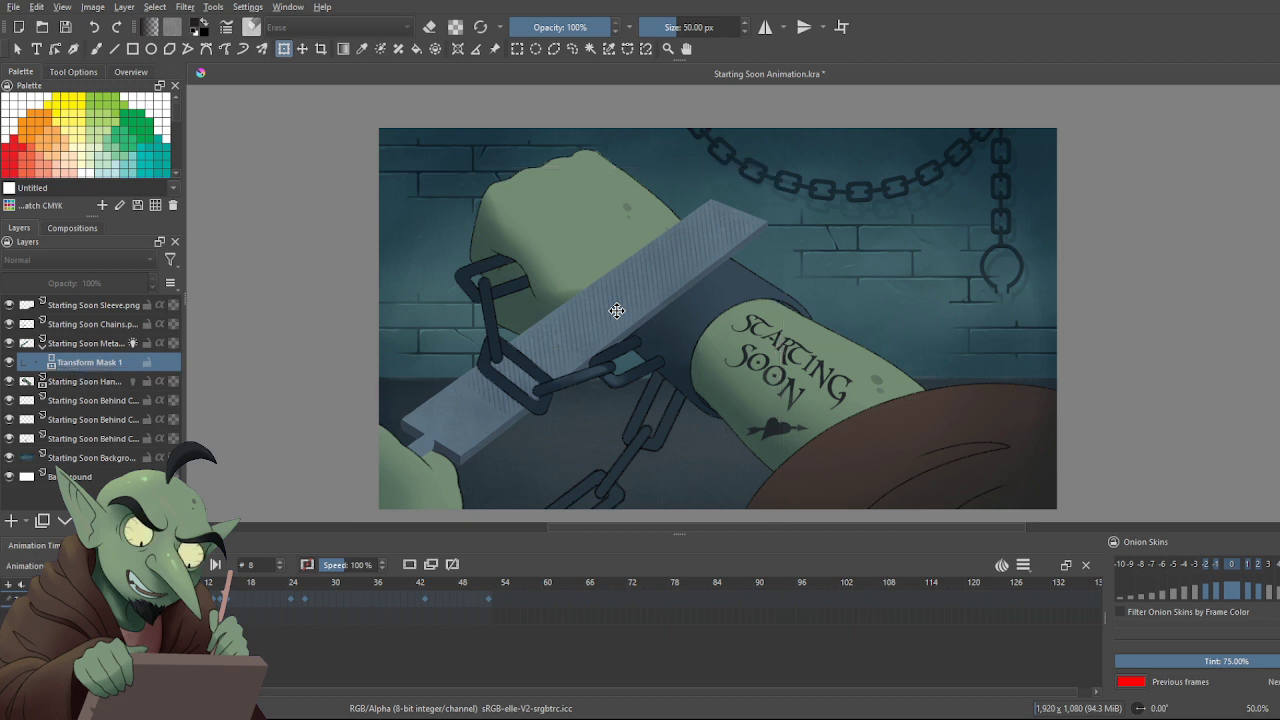
key(space)
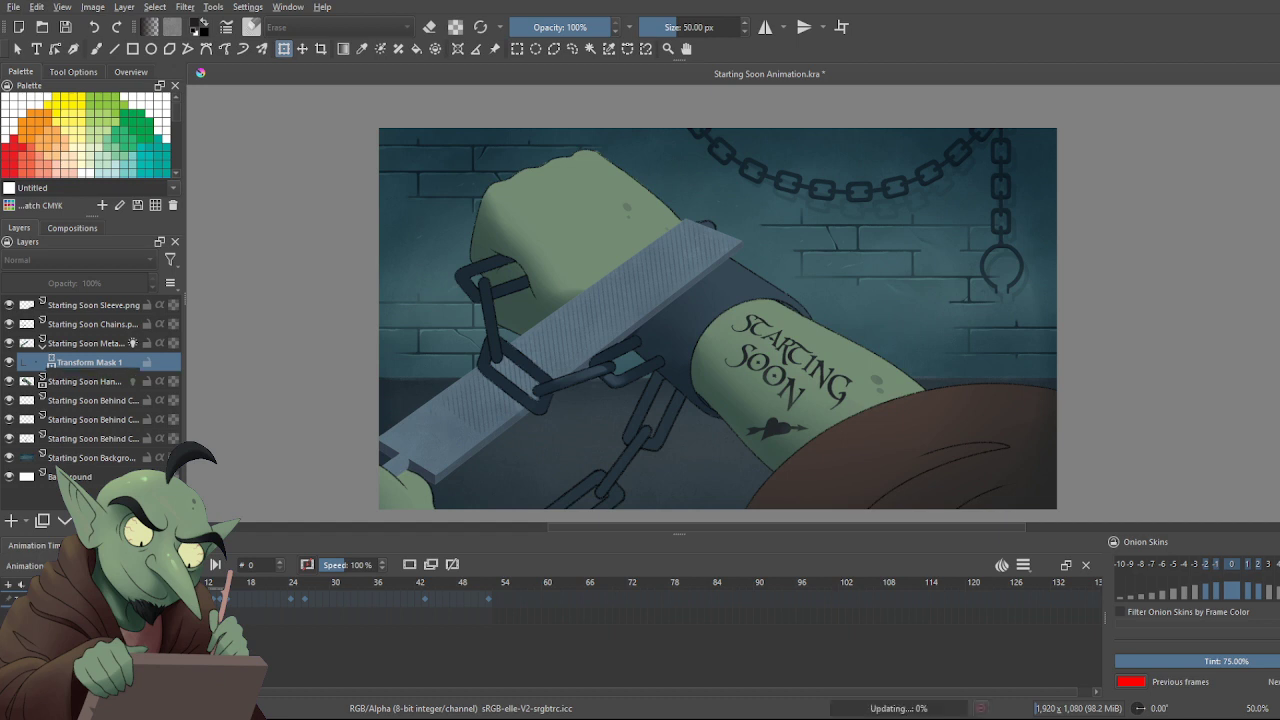
key(space)
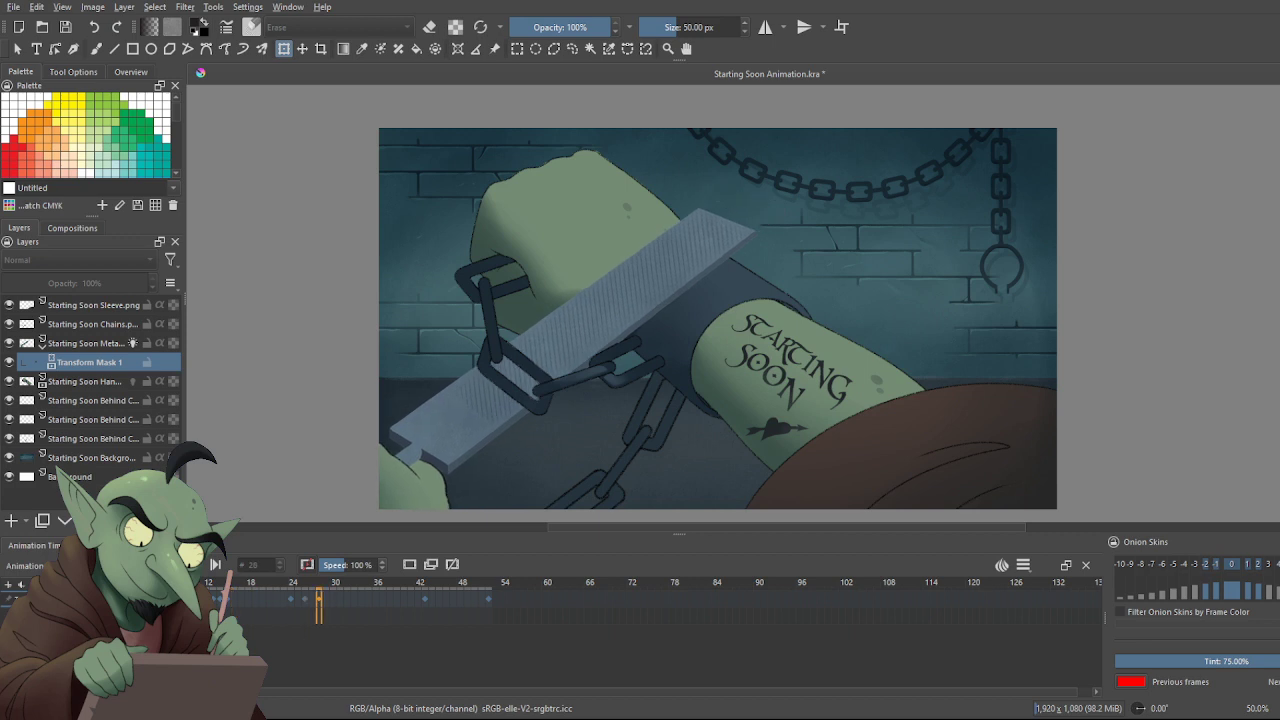
Examine the sawing motion of the metal bar at 25% canvas zoom, then restore the zoom to 50%
key(minus)
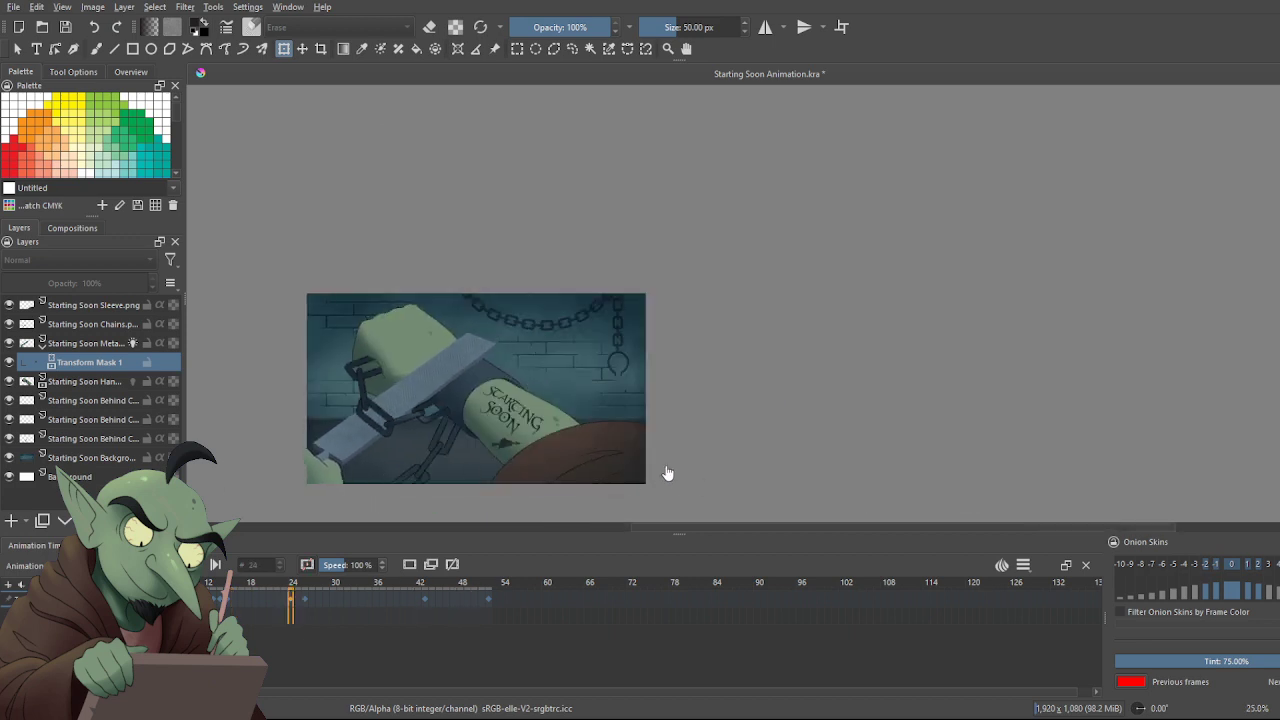
scroll(706, 462, down, 2)
scroll(414, 418, up, 2)
scroll(591, 434, down, 2)
scroll(650, 473, up, 2)
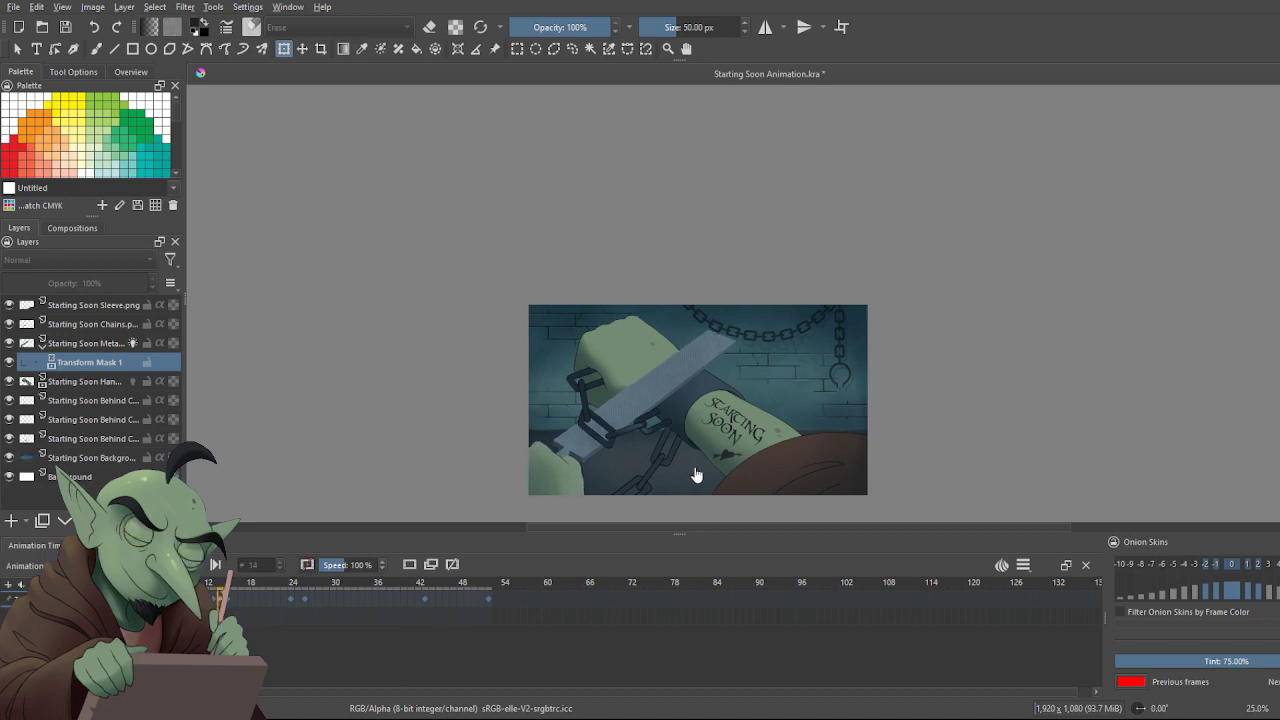
scroll(693, 477, up, 1)
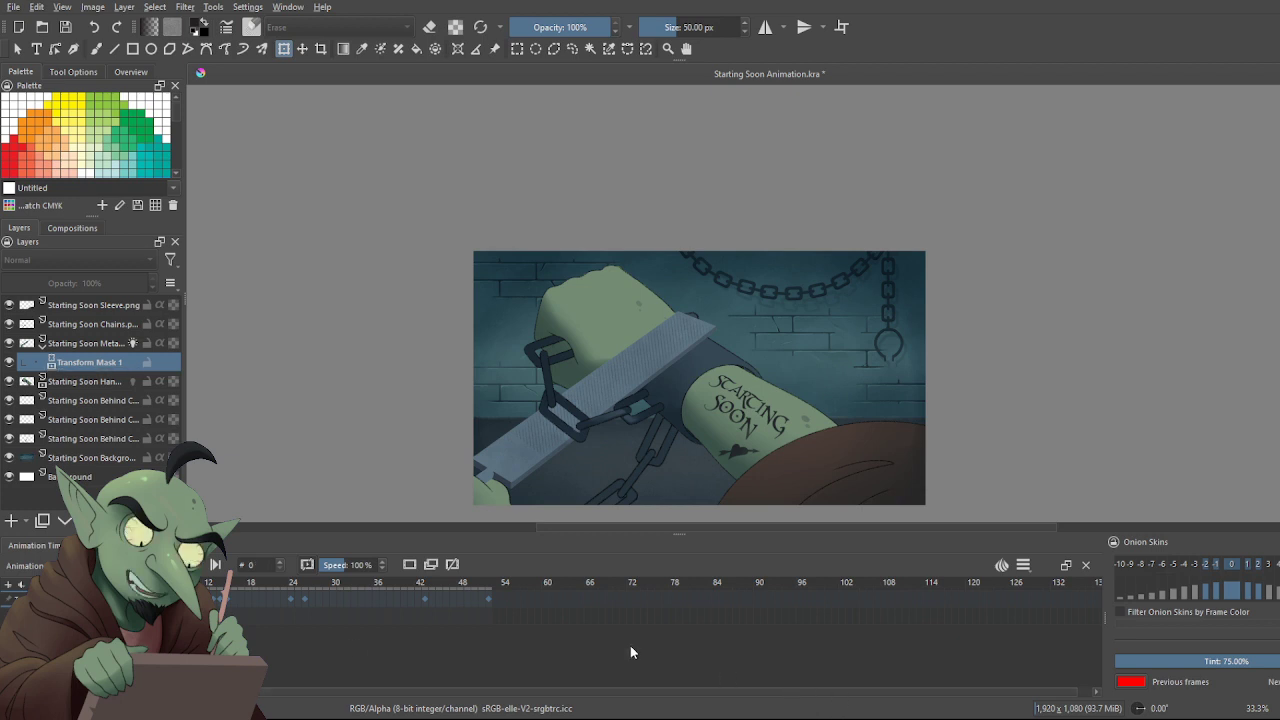
scroll(436, 433, up, 1)
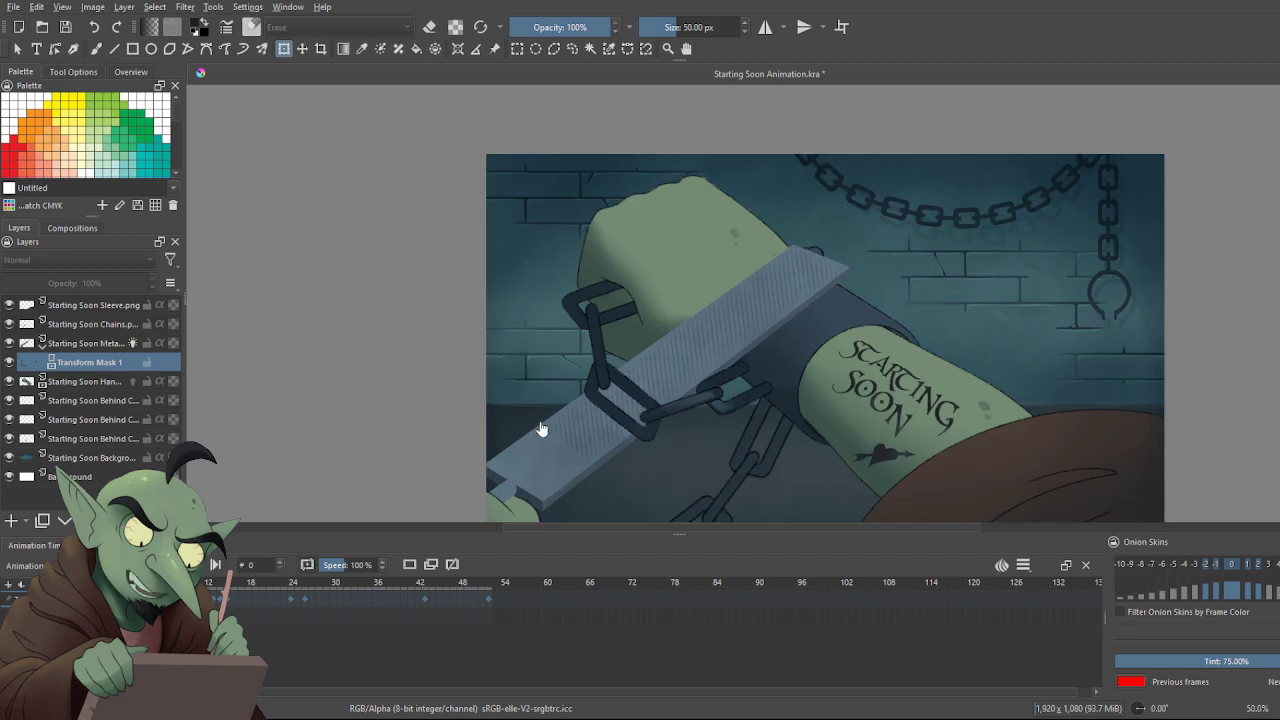
scroll(295, 330, down, 1)
scroll(478, 417, up, 1)
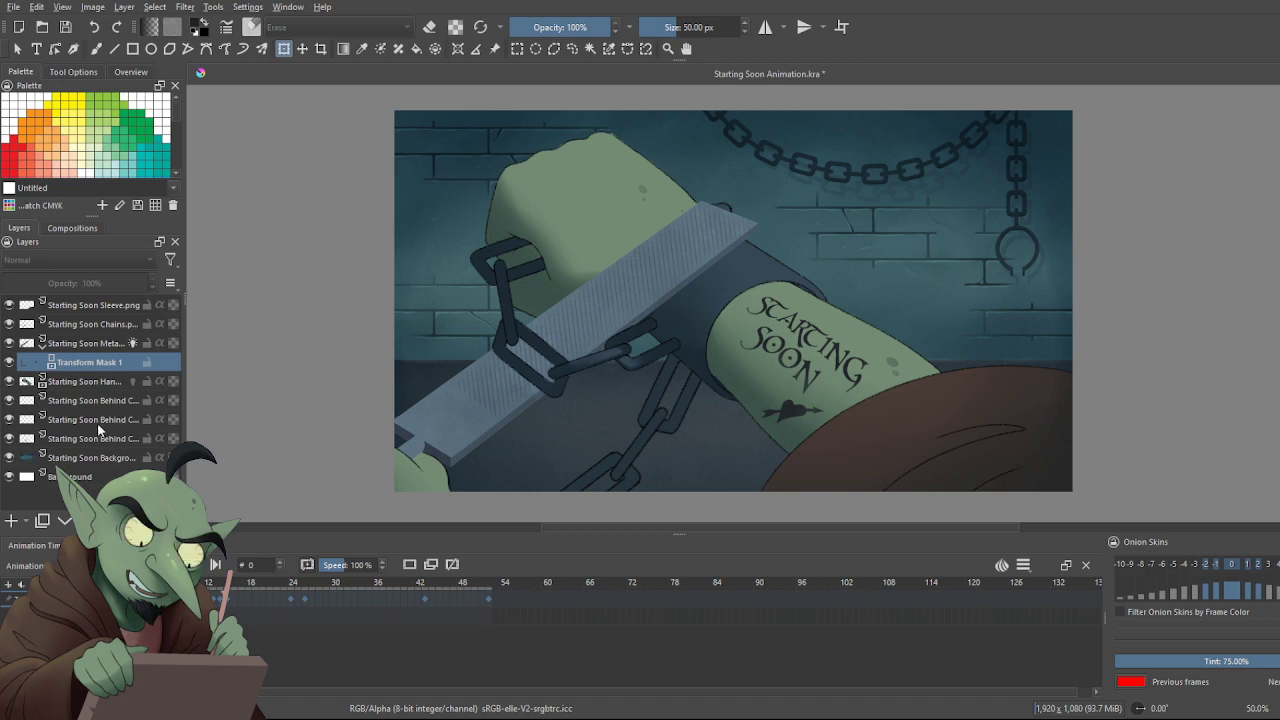
Identify the hand layer below the metal bar by toggling its visibility, and add a transform mask to it
click(118, 383)
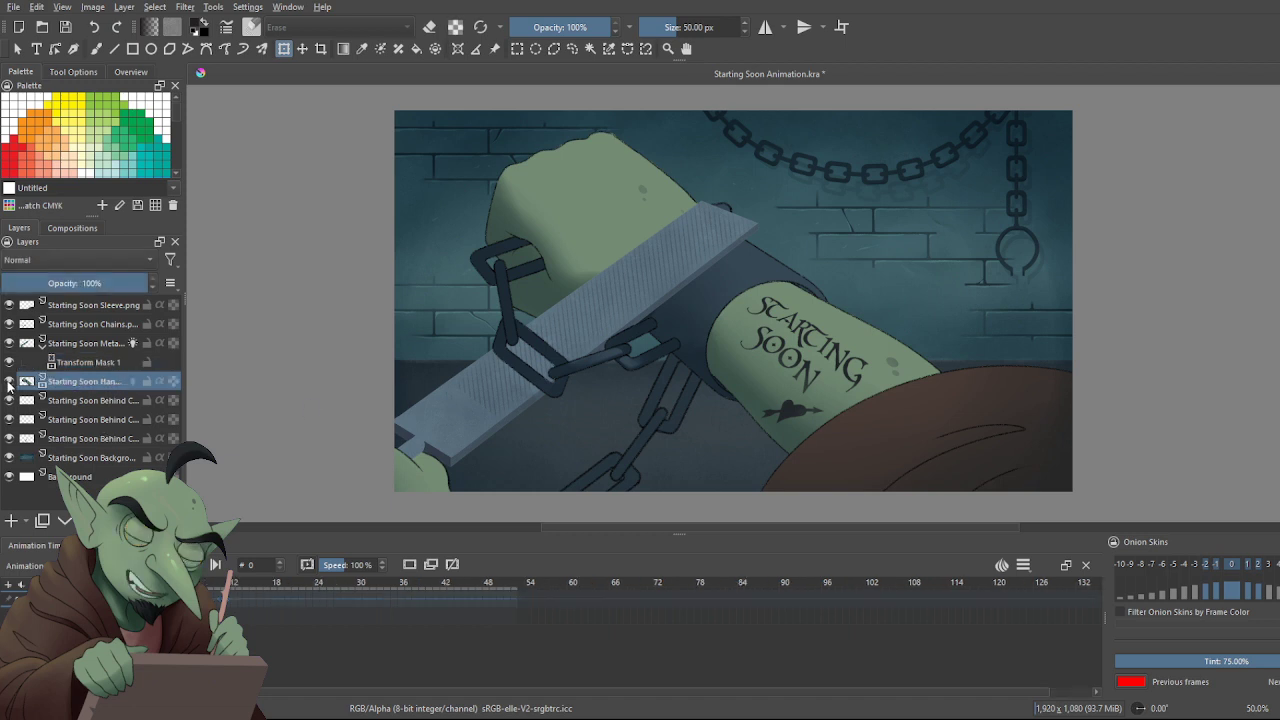
click(9, 381)
click(9, 381)
click(109, 367)
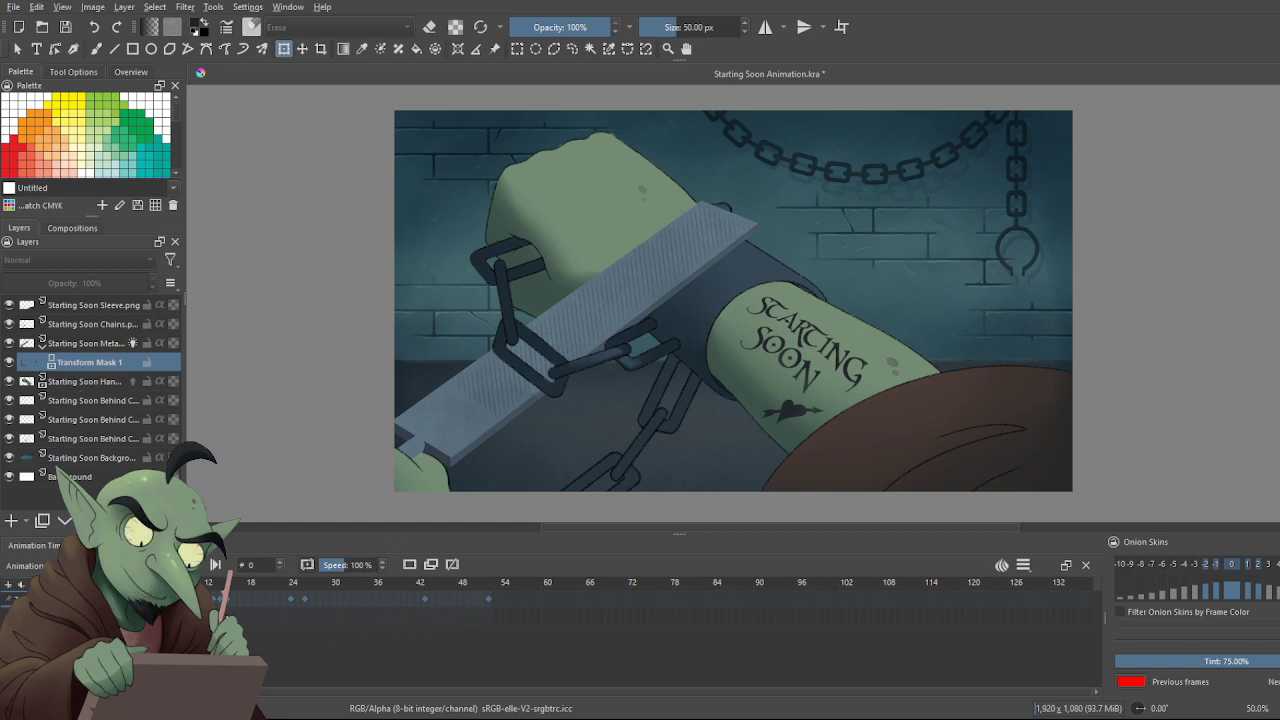
click(90, 383)
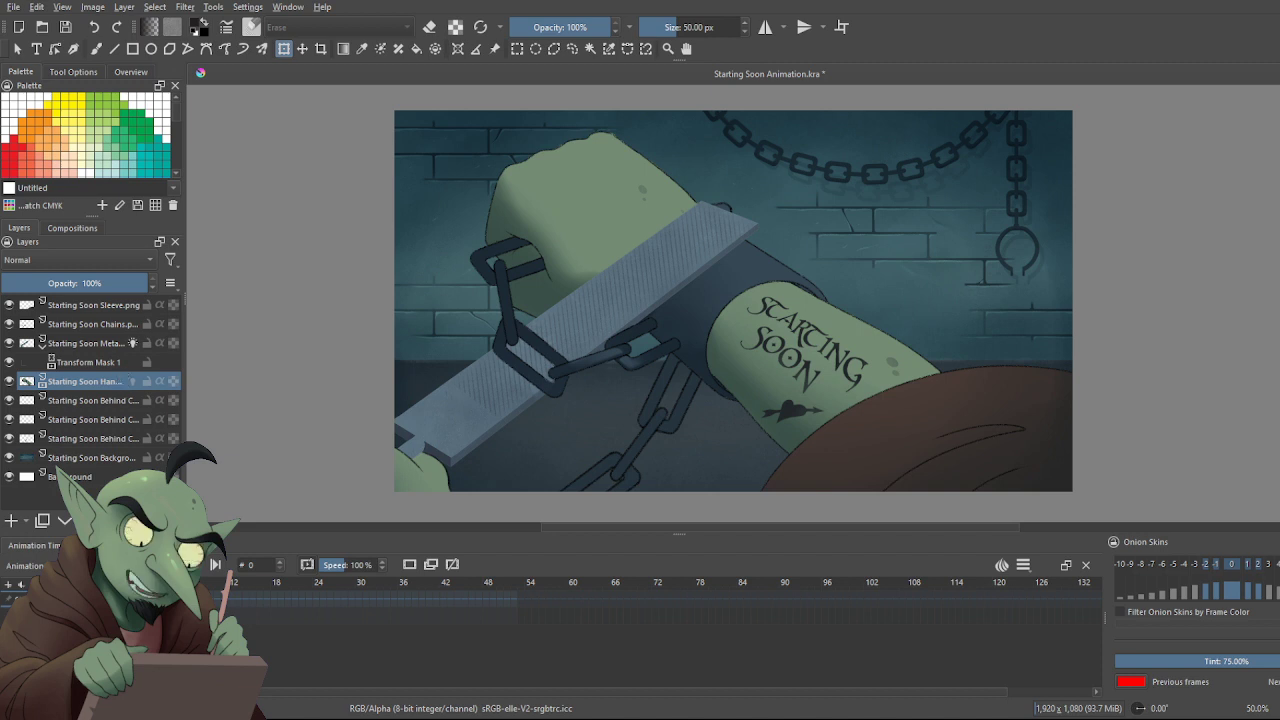
click(454, 697)
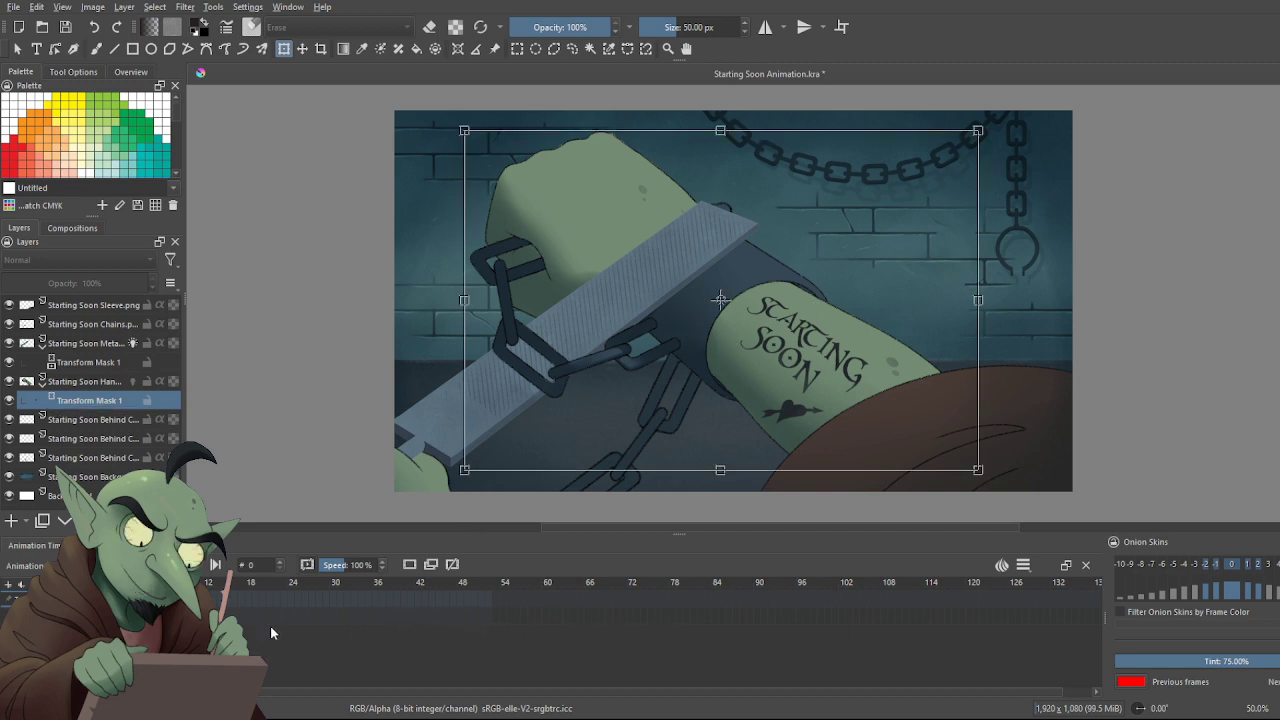
Scrub the timeline between frames 22 and 29, select the metal bar's transform mask and go to its keyframe at frame 15
click(285, 604)
drag(285, 604, 313, 598)
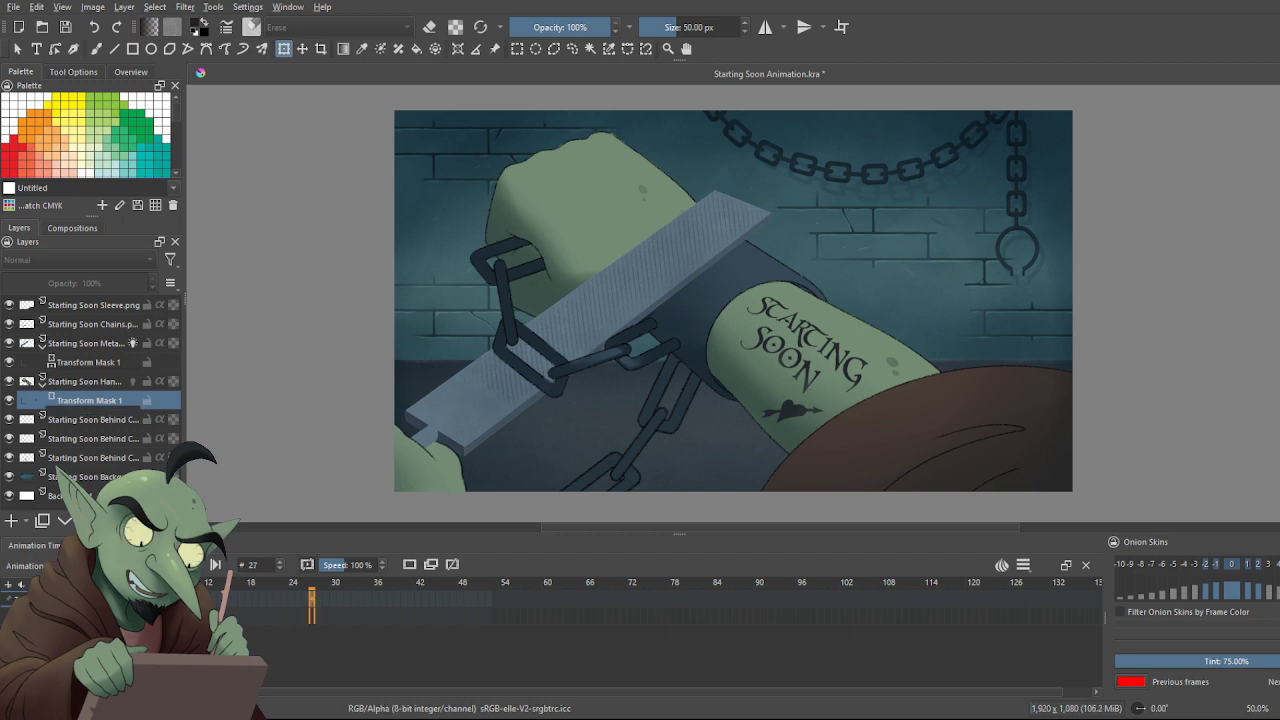
click(276, 610)
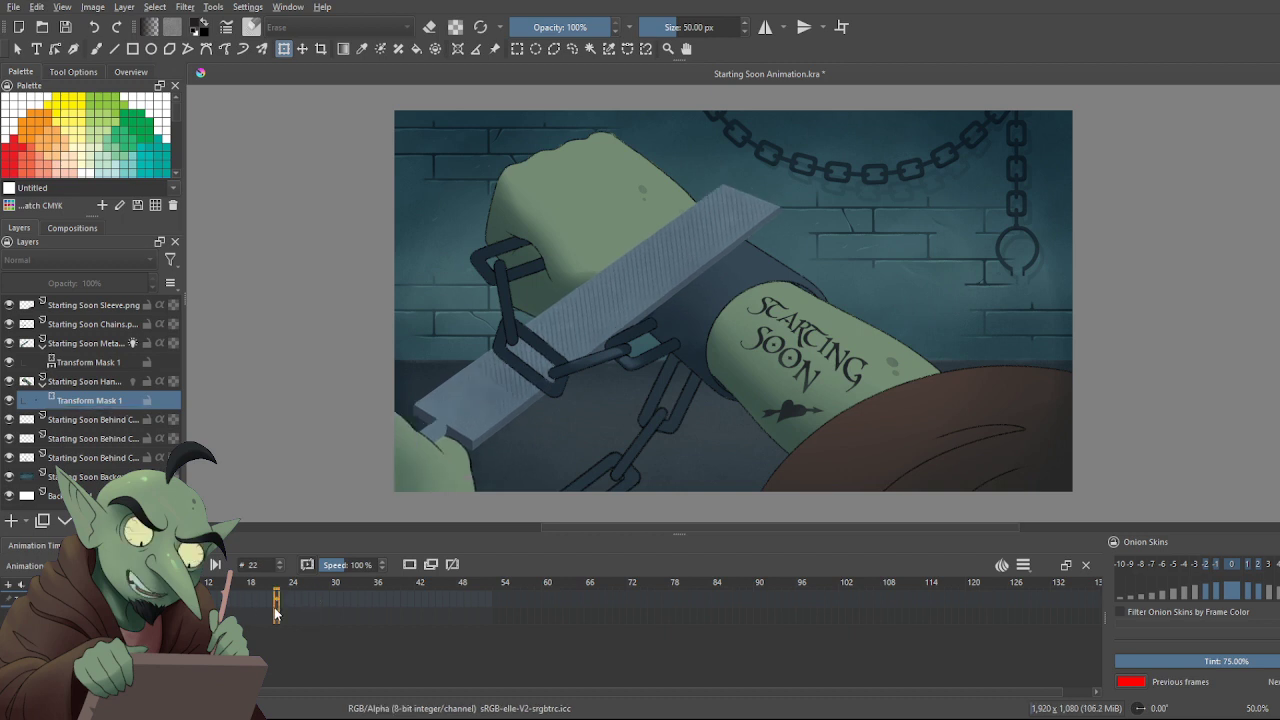
drag(276, 614, 326, 606)
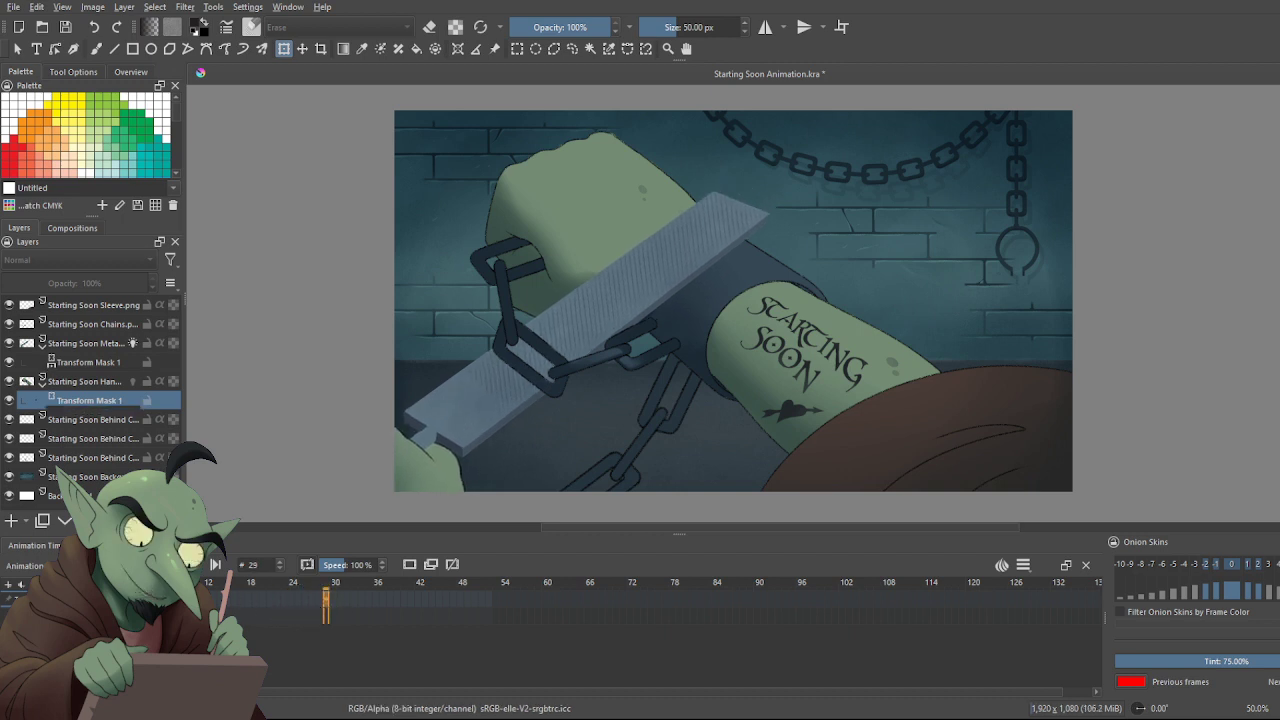
click(88, 362)
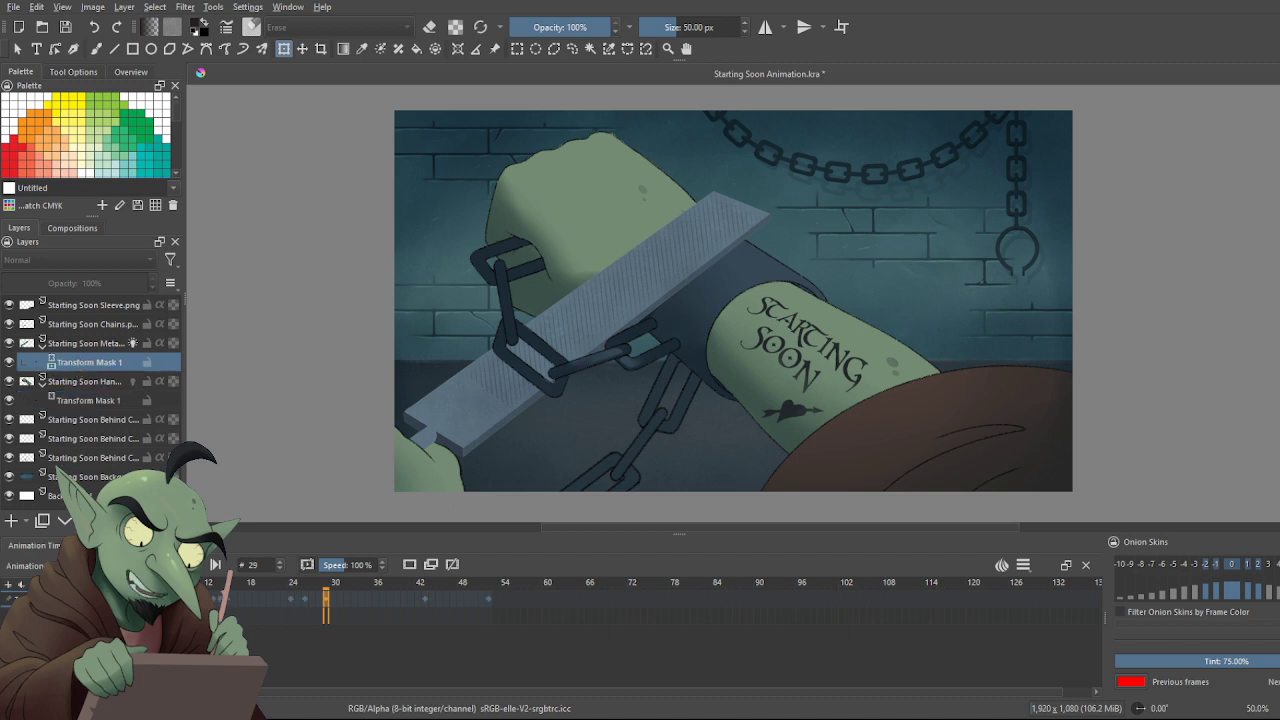
click(231, 591)
click(218, 592)
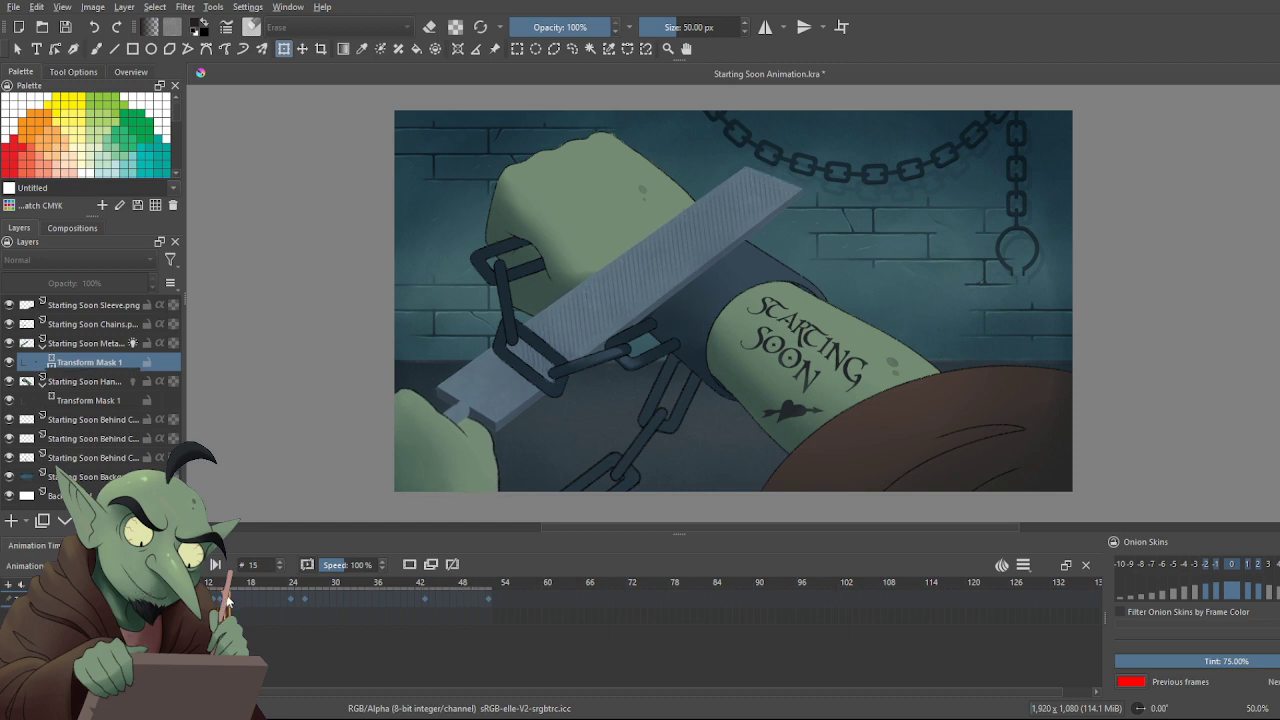
Select the hand layer's transform mask and check its animation curves at frame 0
click(92, 402)
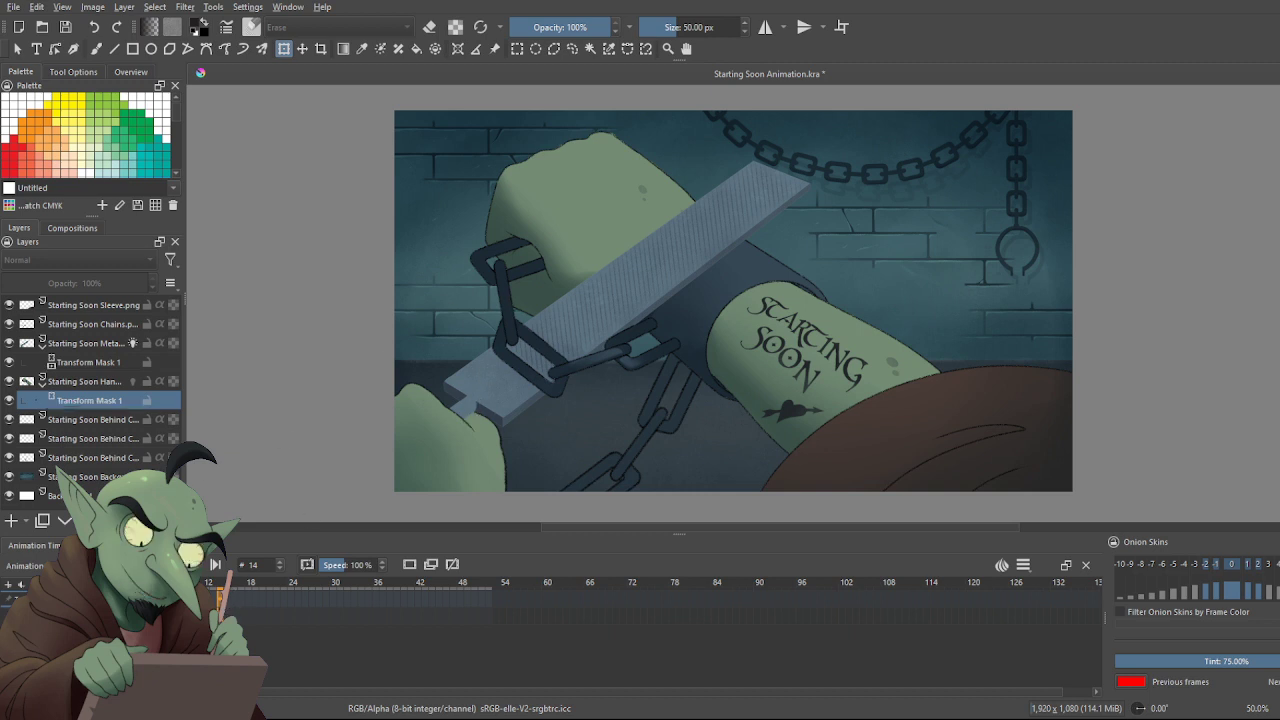
click(124, 598)
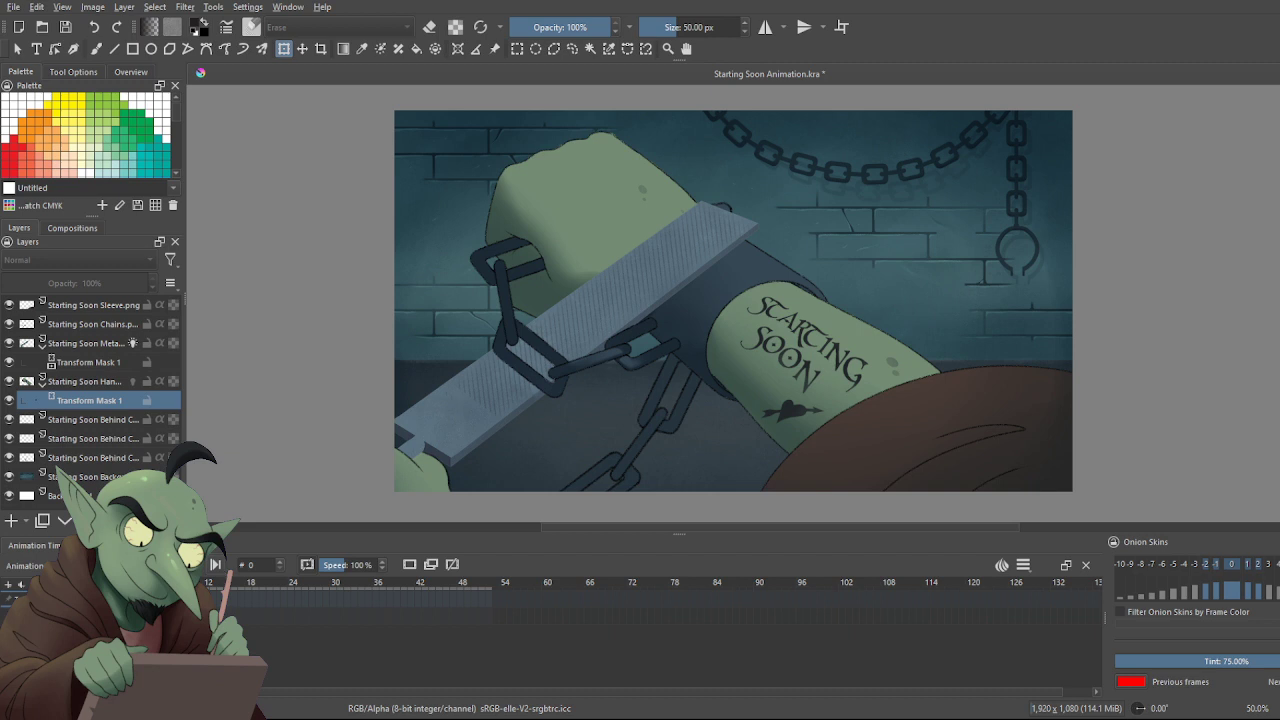
click(196, 606)
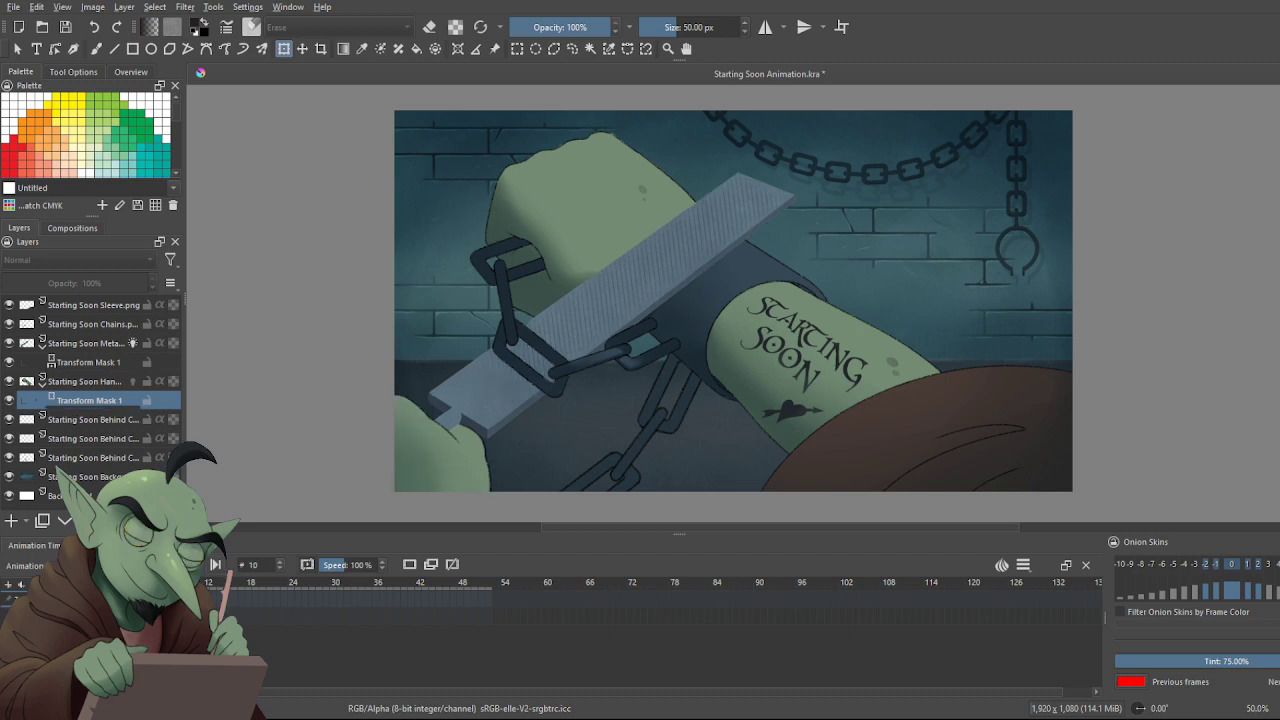
click(124, 606)
click(145, 545)
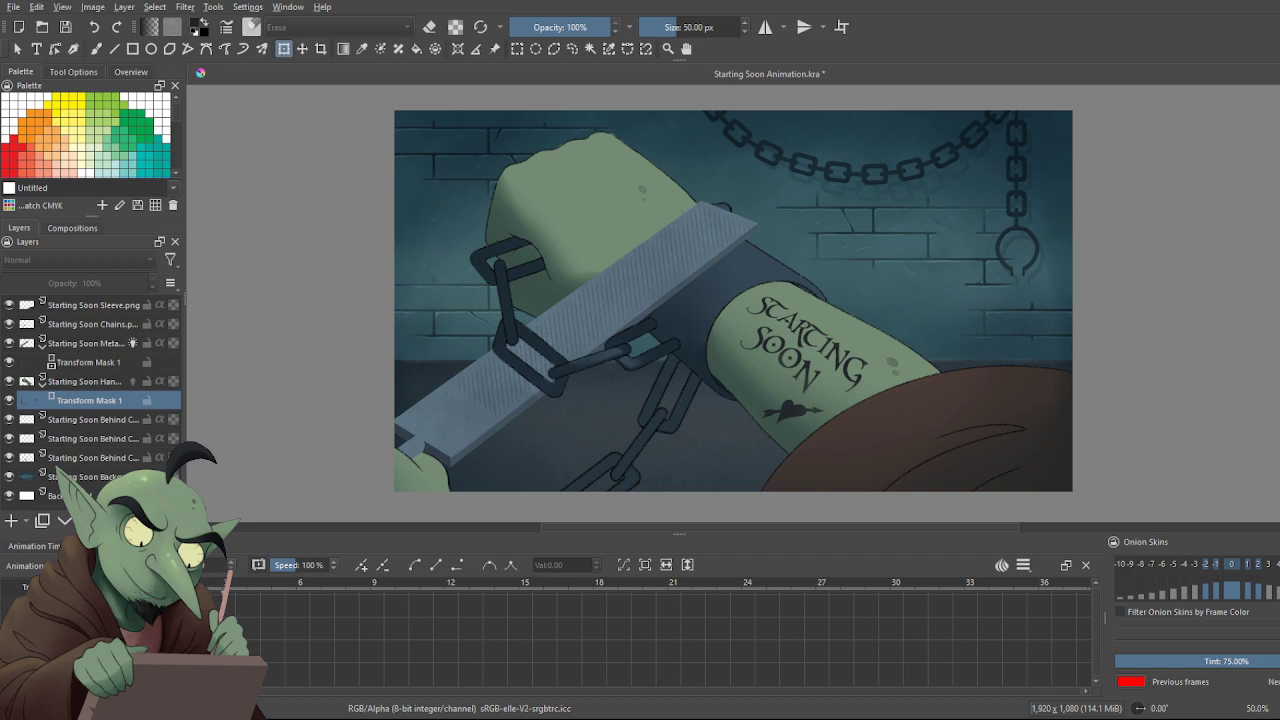
click(35, 545)
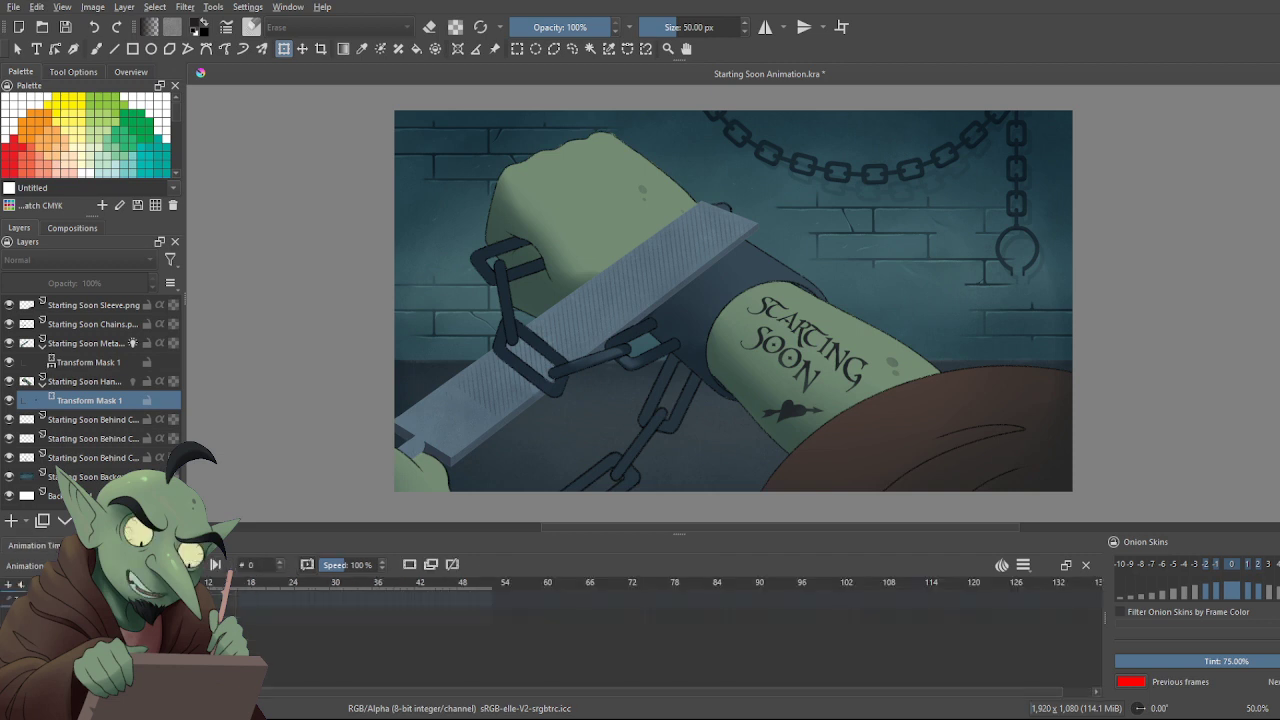
Try to rotate the hand layer slightly clockwise through its transform mask at frame 14, and compare frames 0, 10 and 14
click(218, 594)
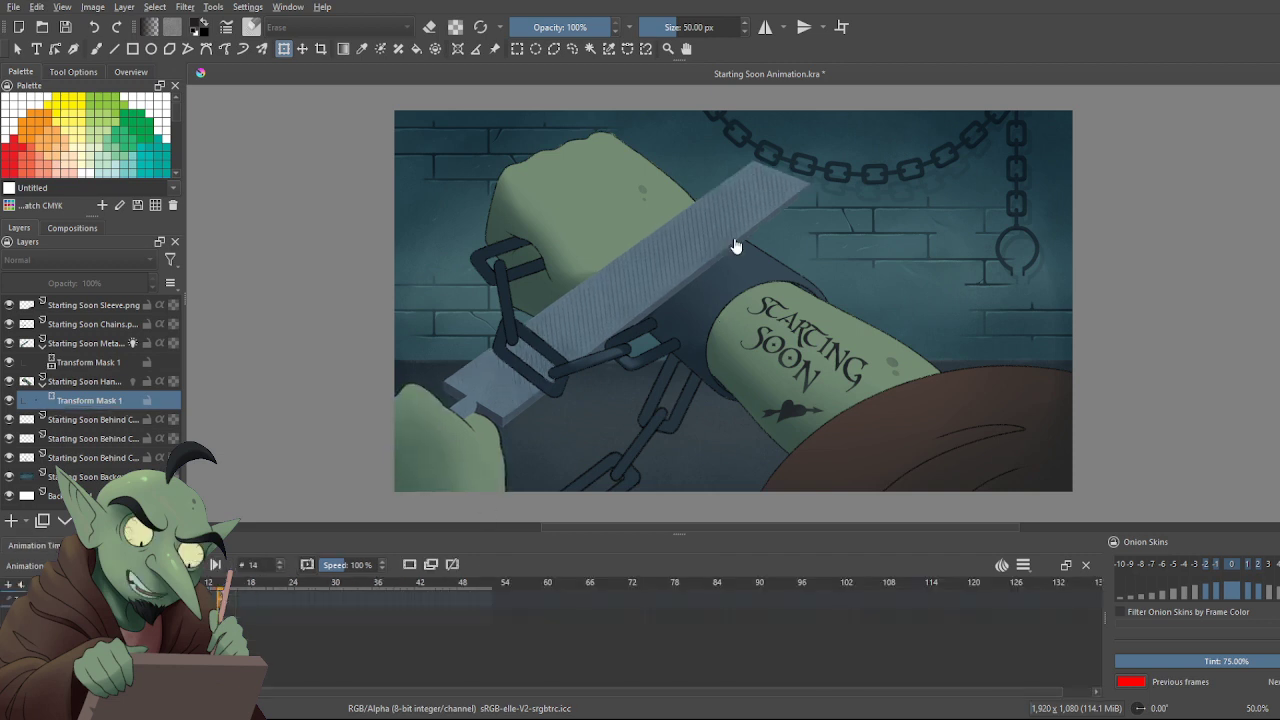
click(721, 306)
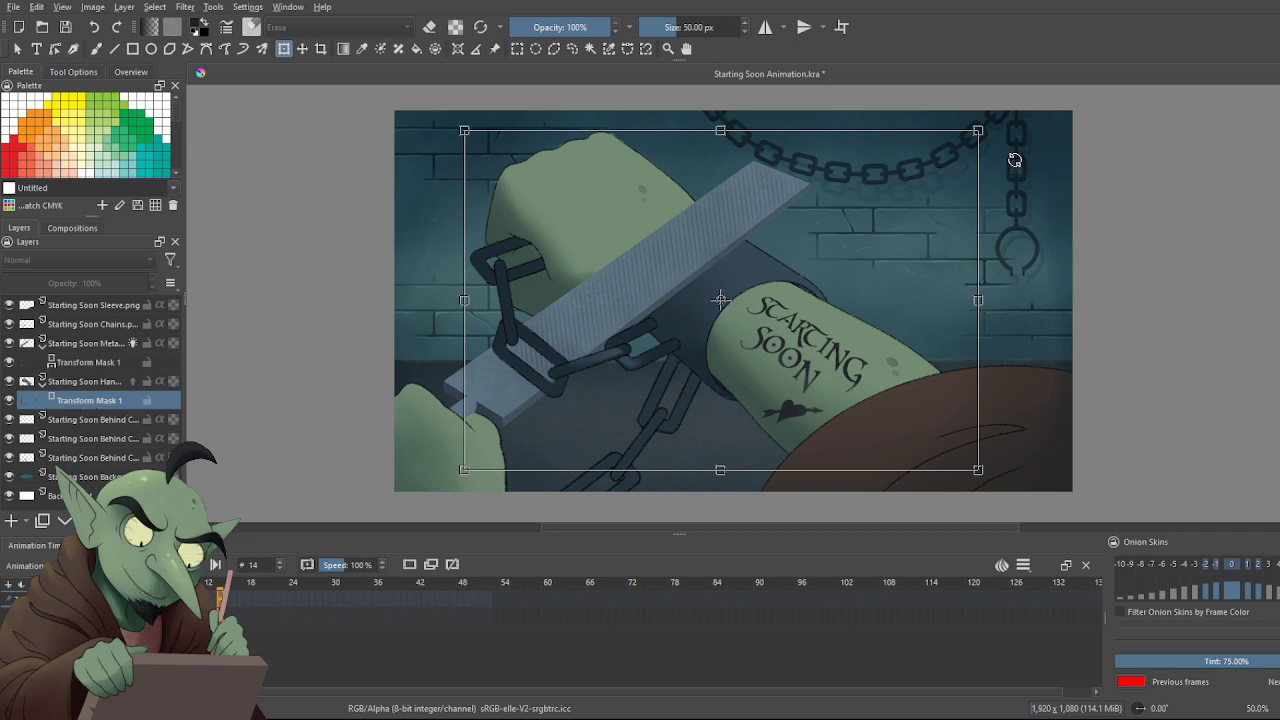
drag(1015, 160, 1017, 168)
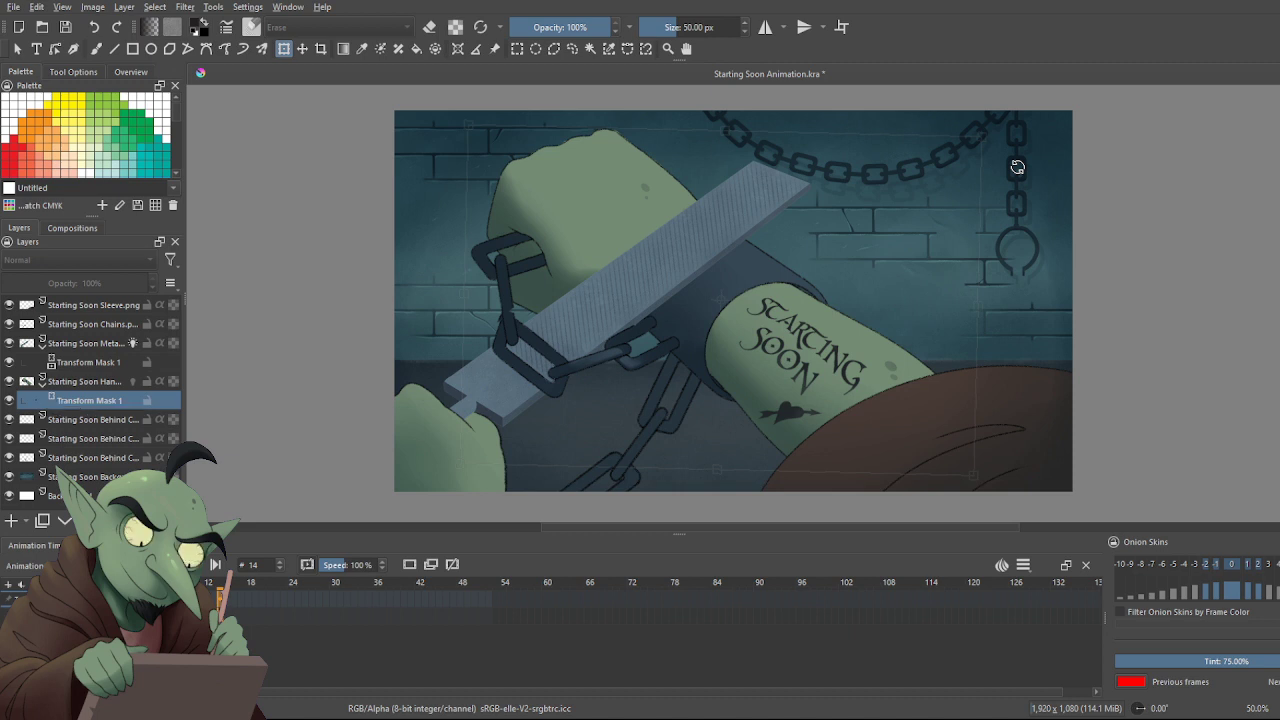
click(1017, 167)
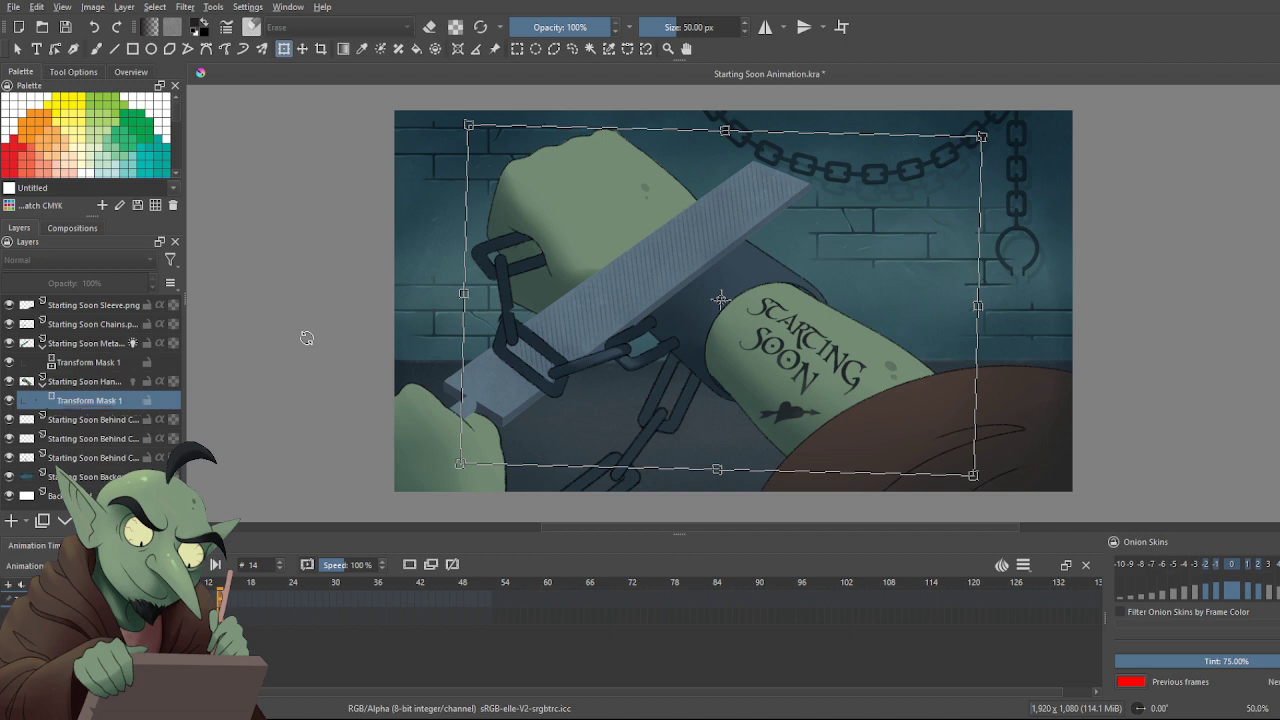
key(Return)
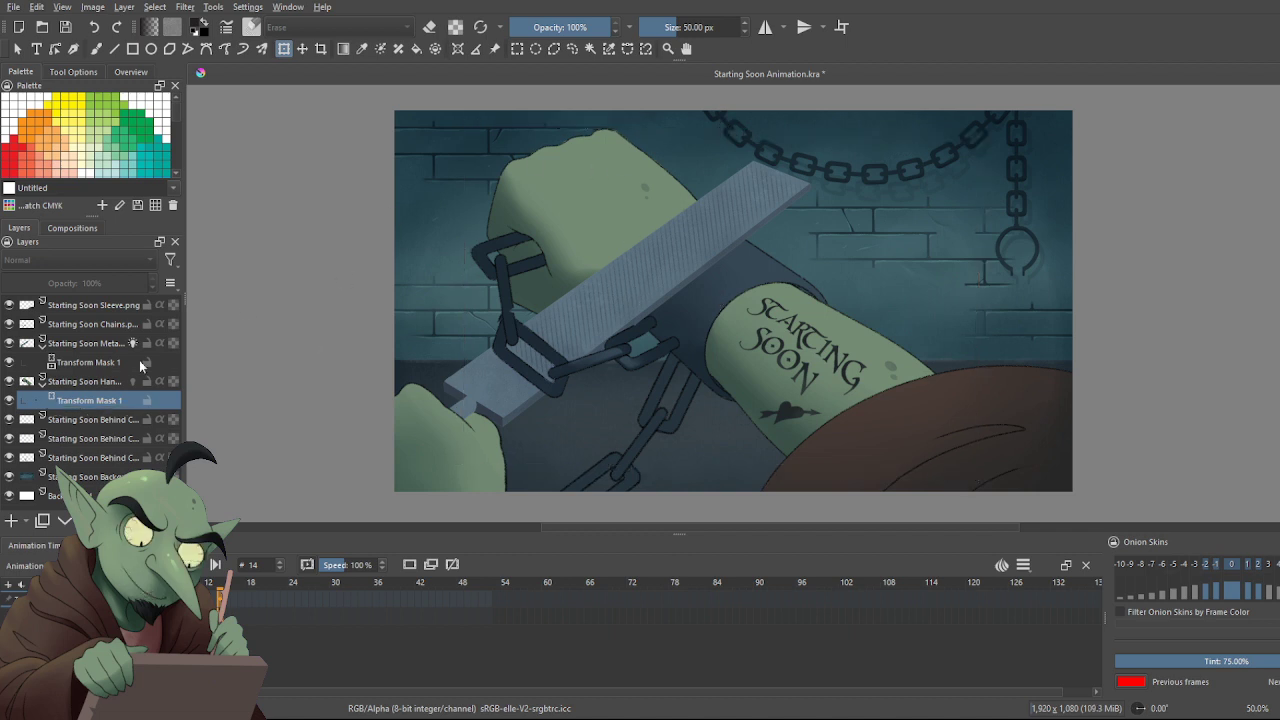
click(215, 600)
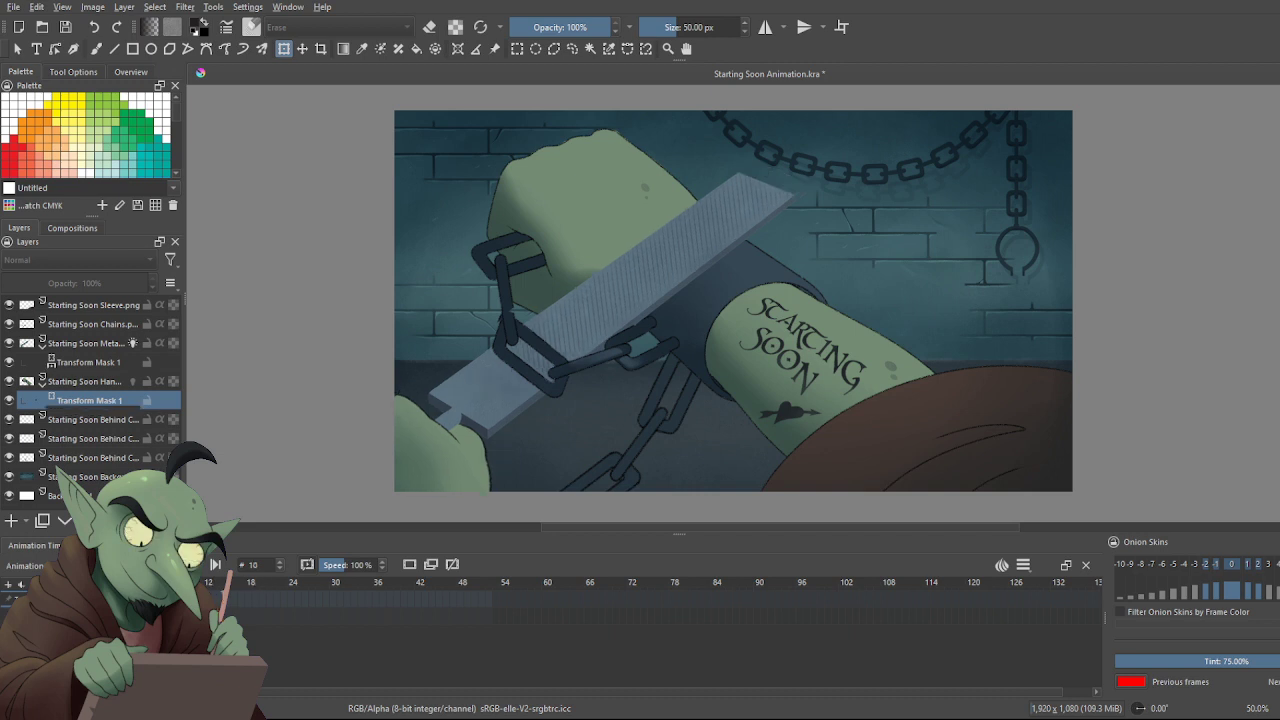
click(219, 600)
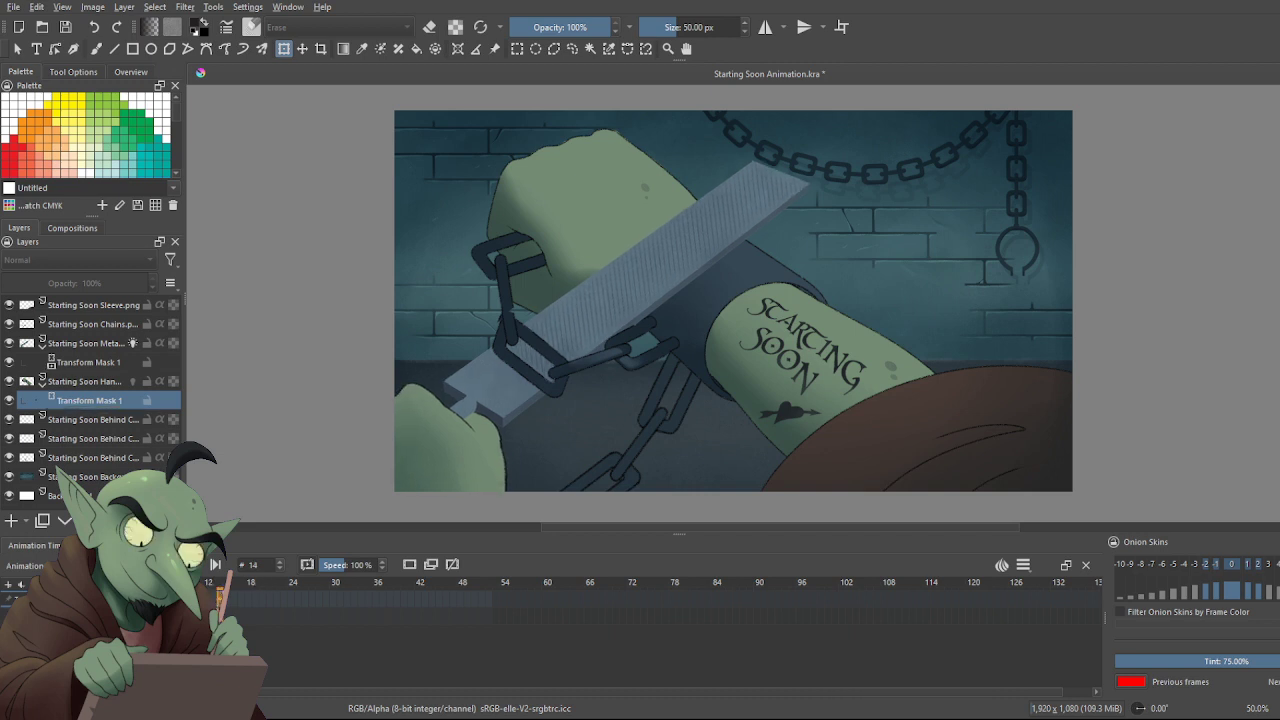
click(121, 600)
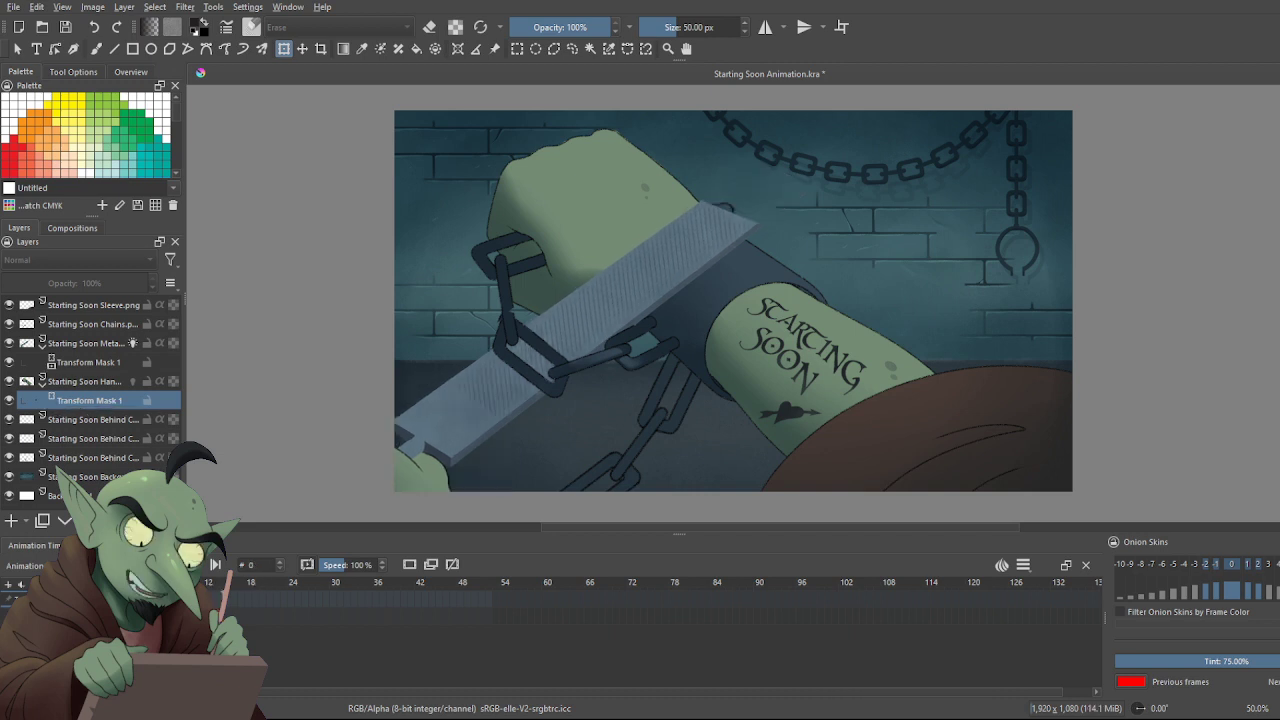
click(219, 600)
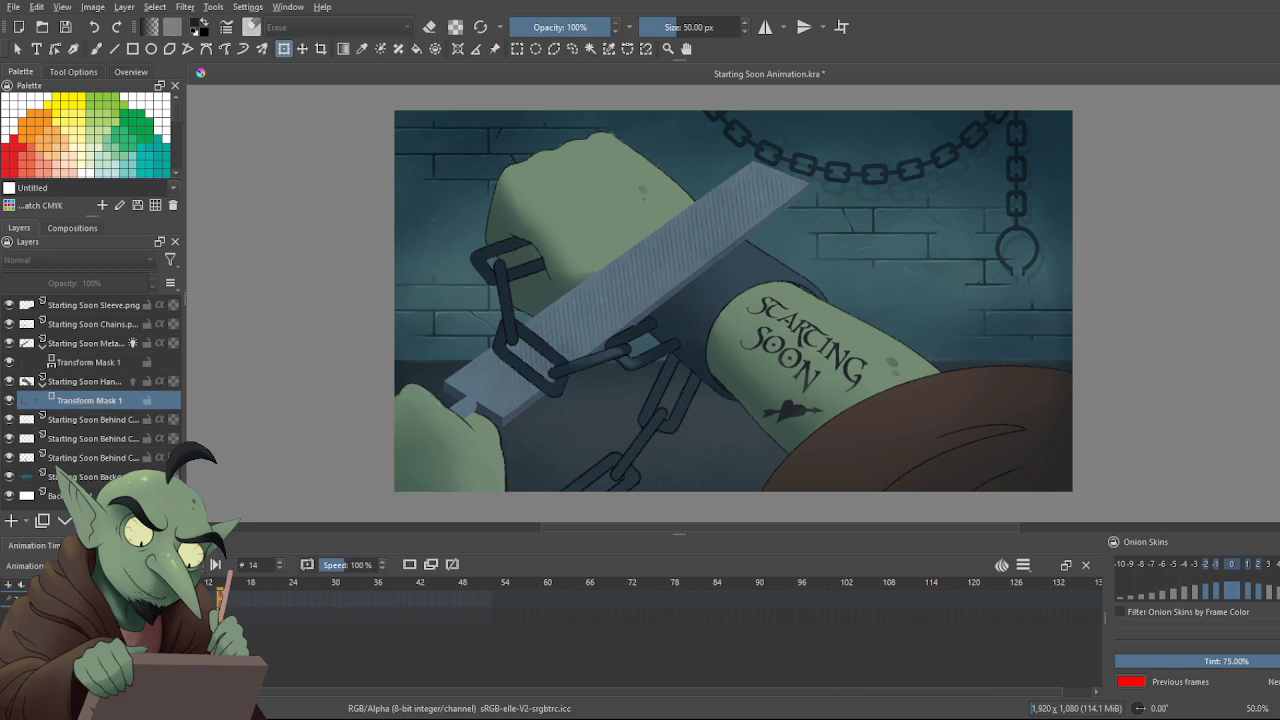
Try to apply the hand layer's transform mask without altering it at frame 0, and check its animation curves
key(Home)
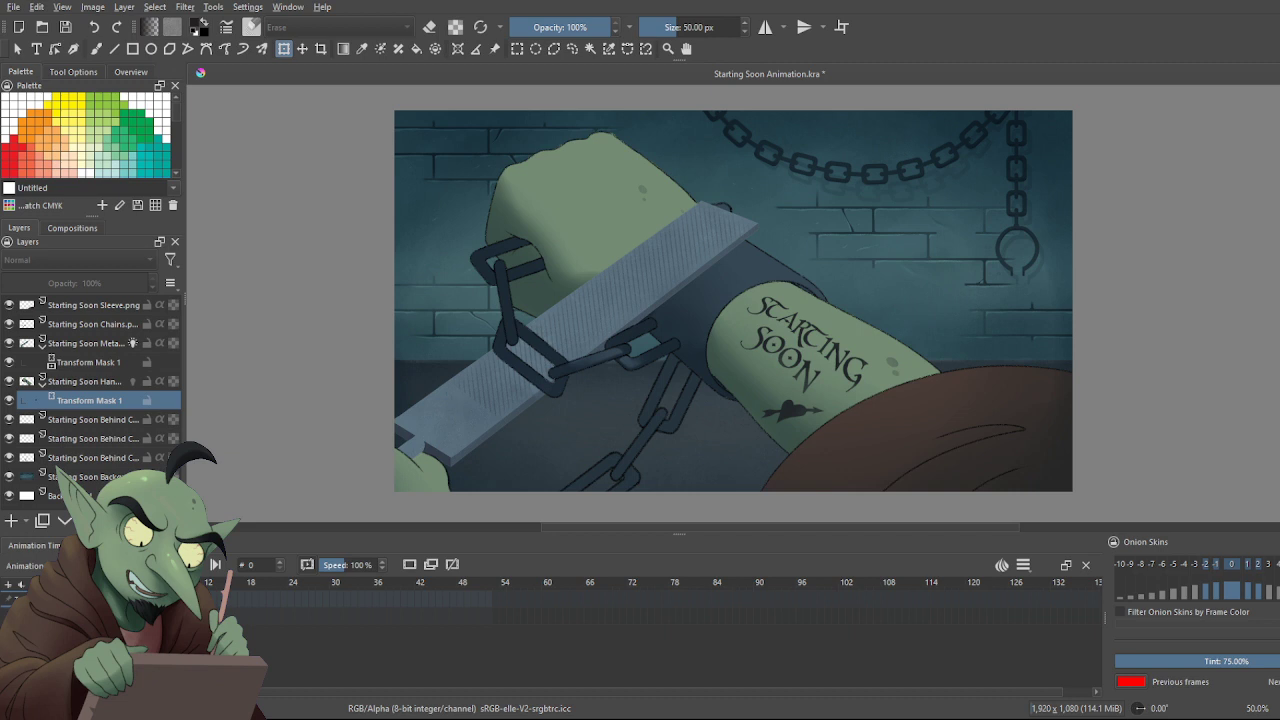
click(200, 600)
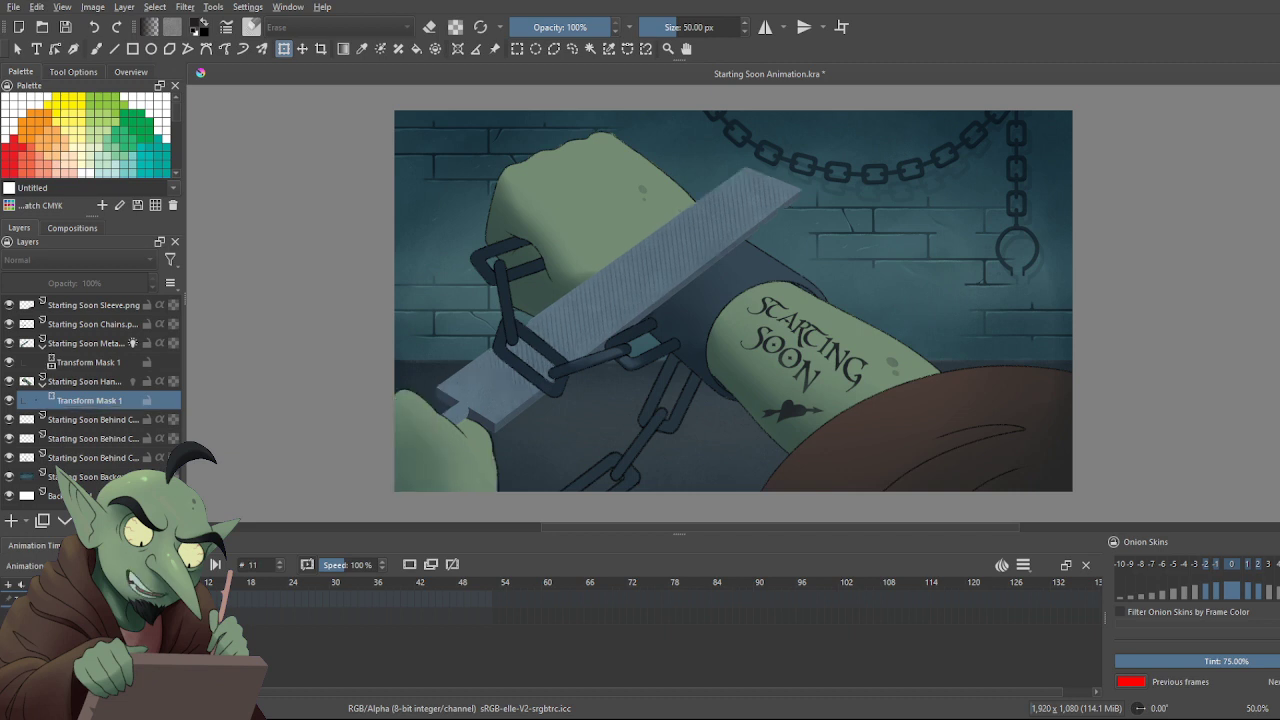
click(124, 600)
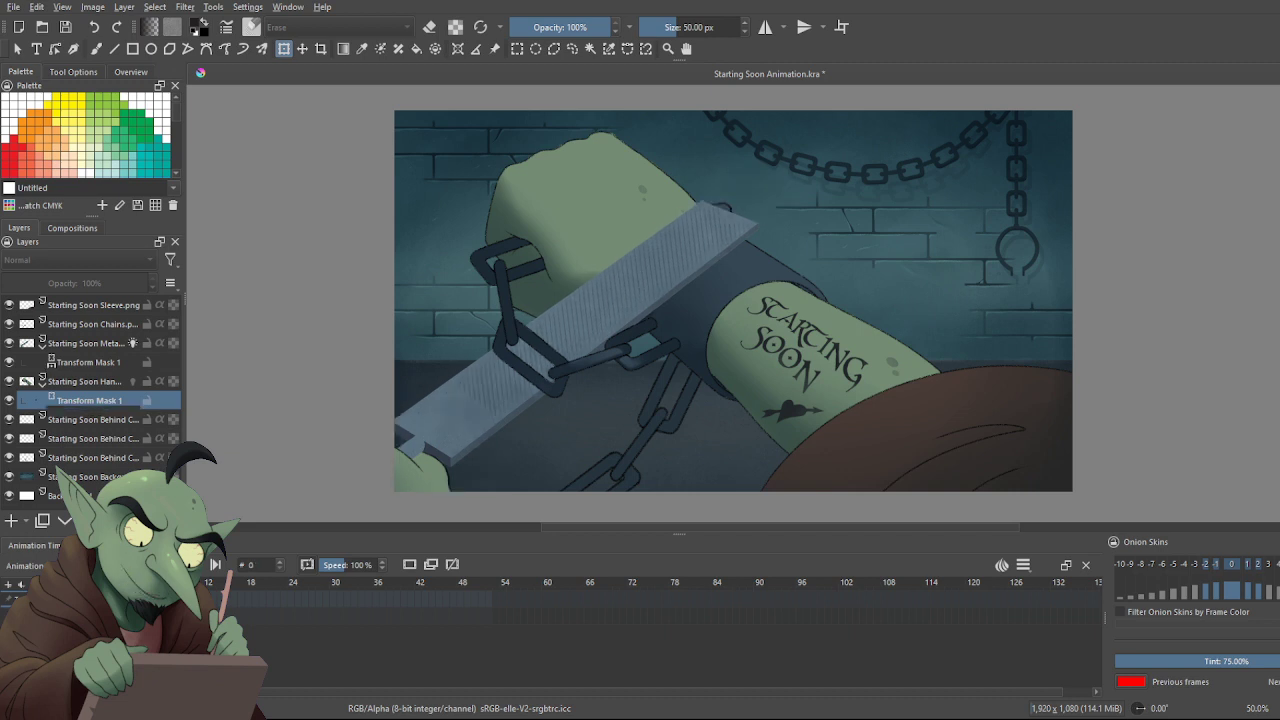
key(Right)
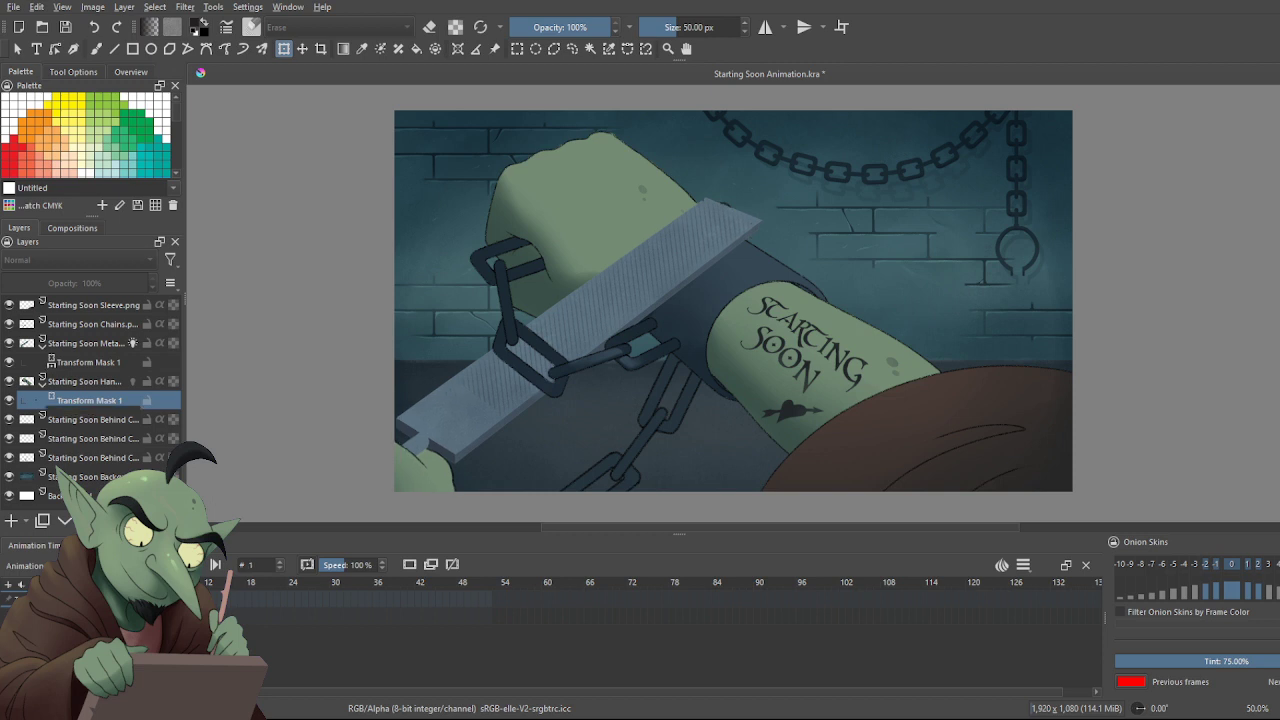
mouse_move(131, 600)
mouse_down()
mouse_move(242, 600)
mouse_move(124, 600)
mouse_up()
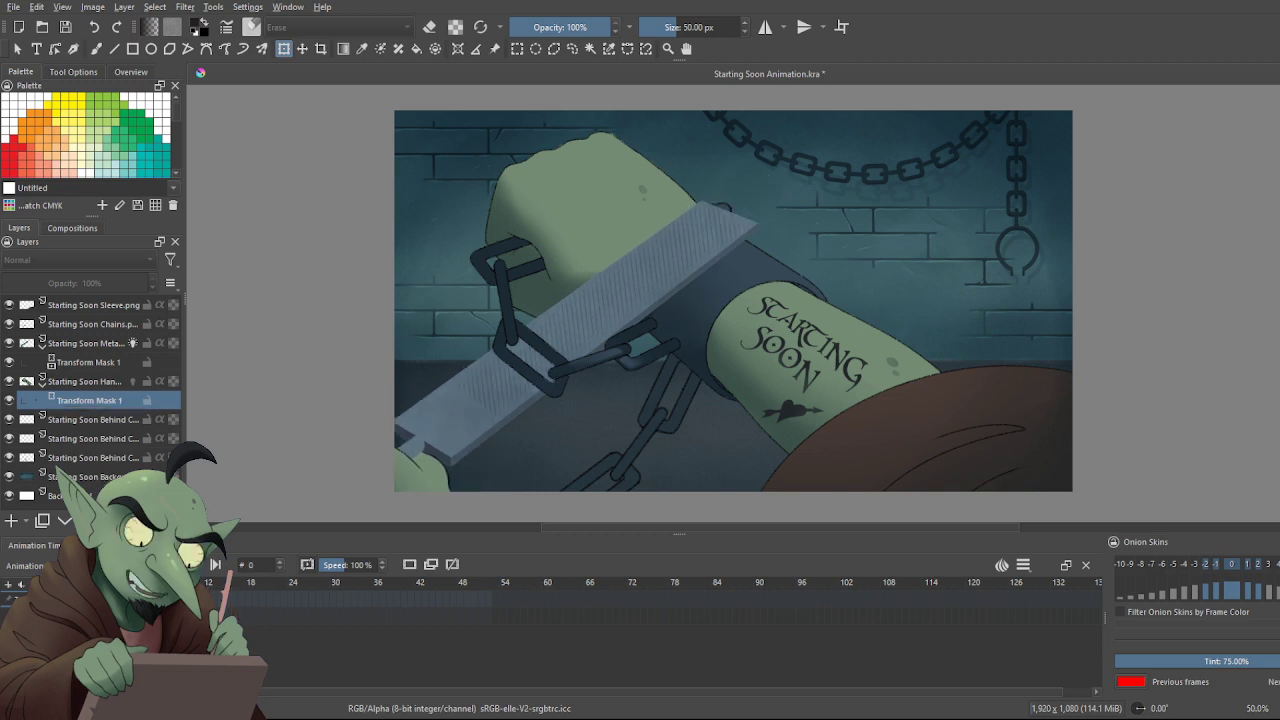
click(137, 545)
click(35, 545)
click(604, 239)
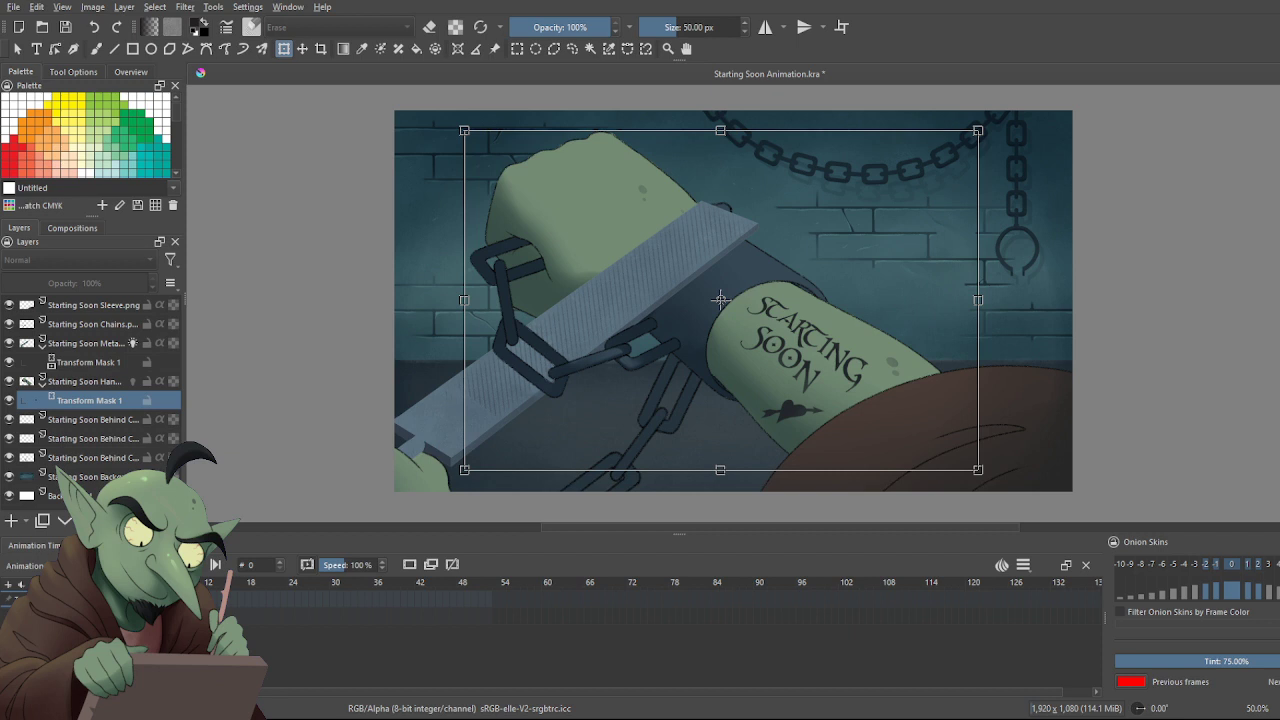
key(Return)
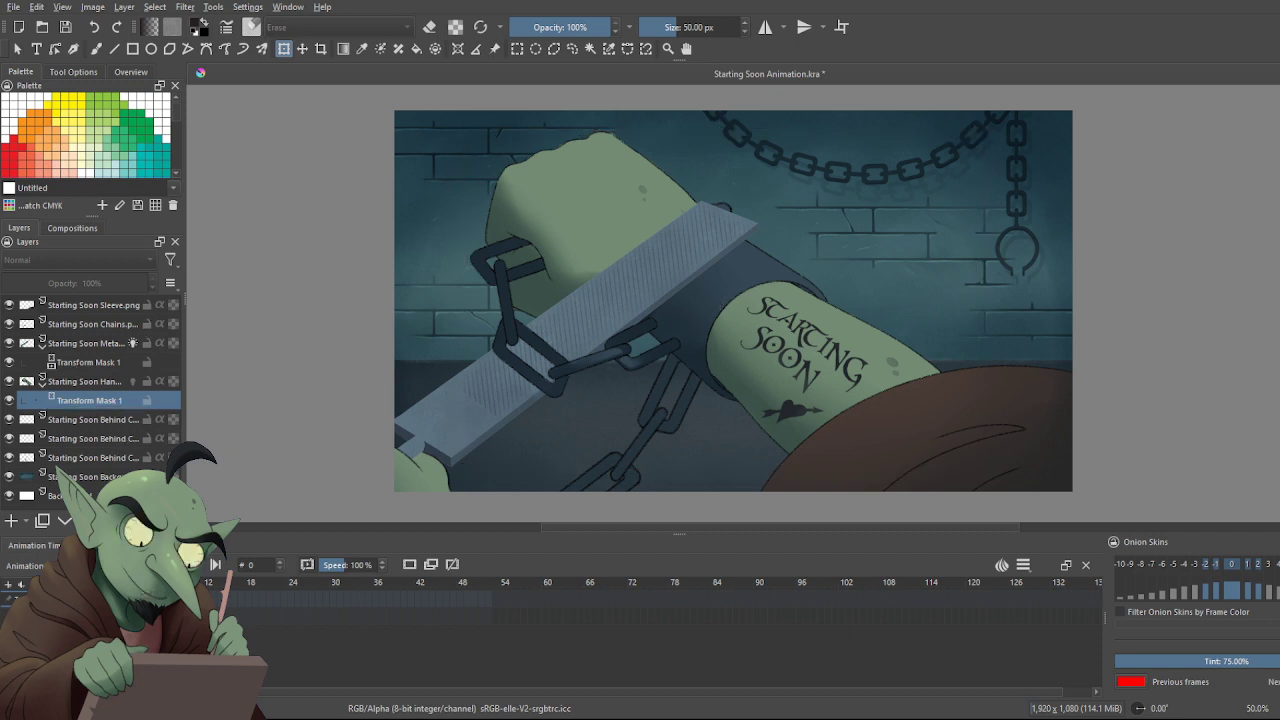
click(136, 546)
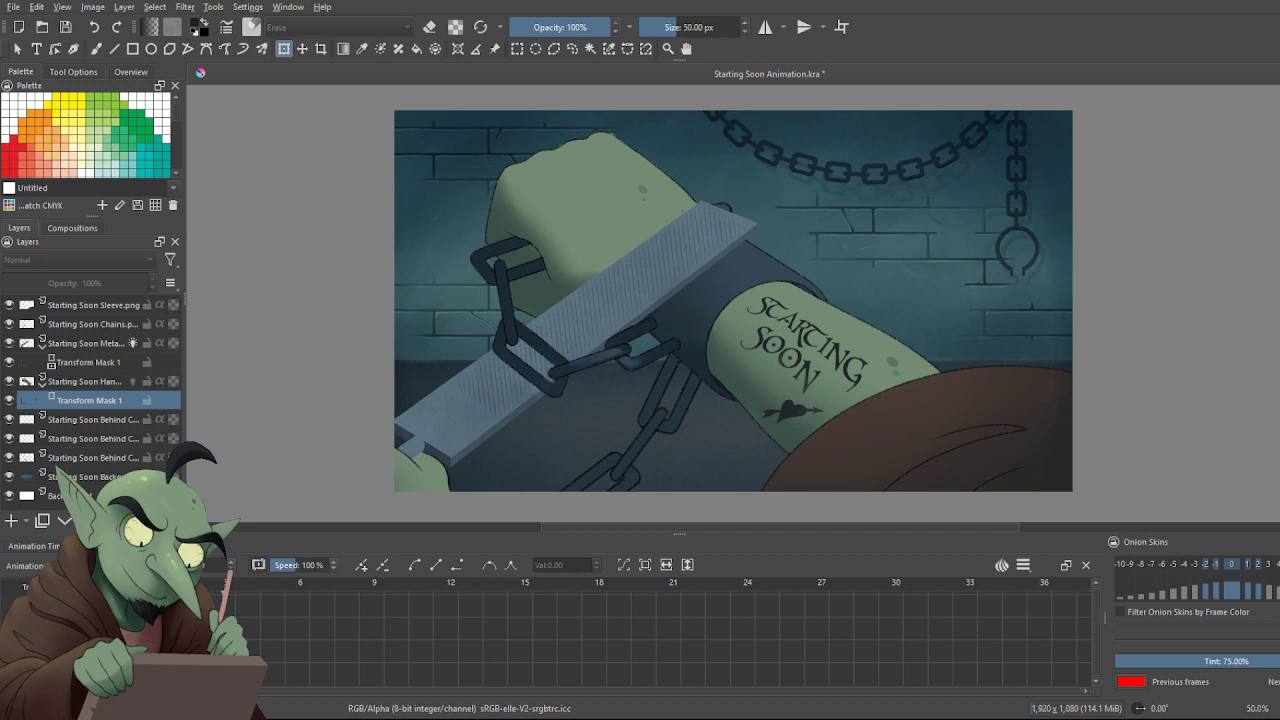
click(62, 546)
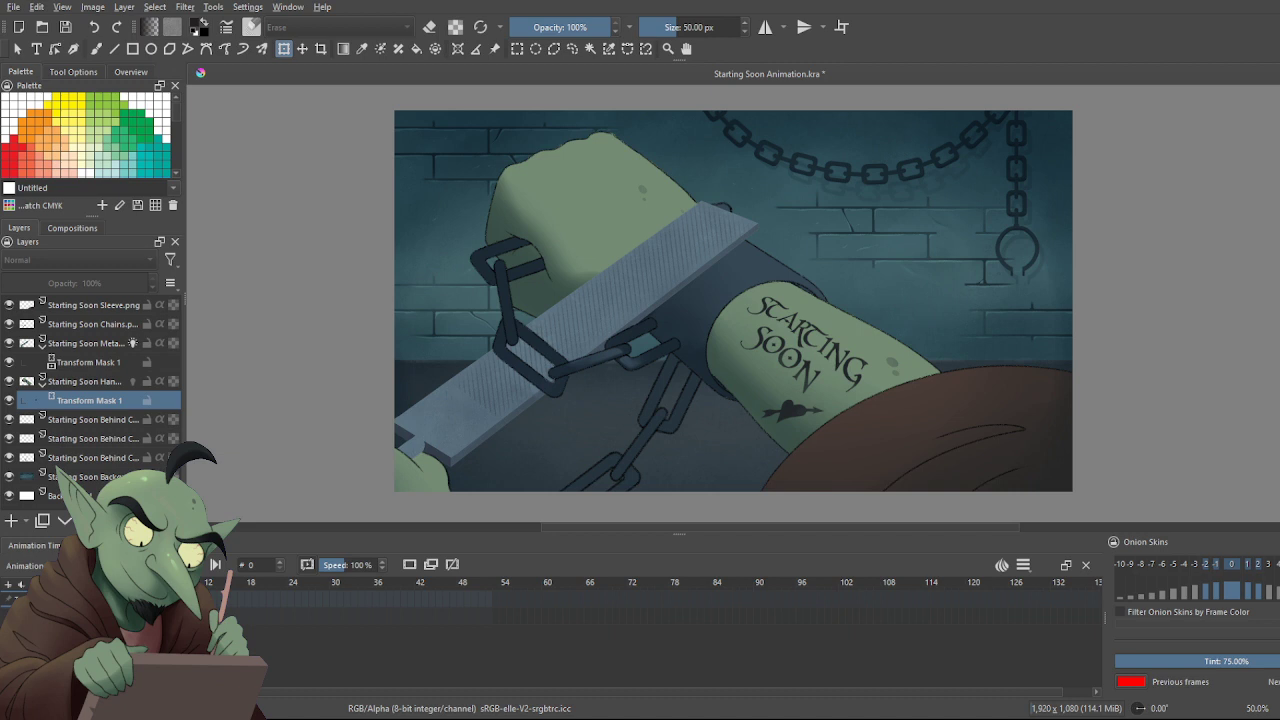
Examine the motion by scrubbing the timeline through frames 16, 32 and 25, and return to frame 0
drag(124, 596, 241, 596)
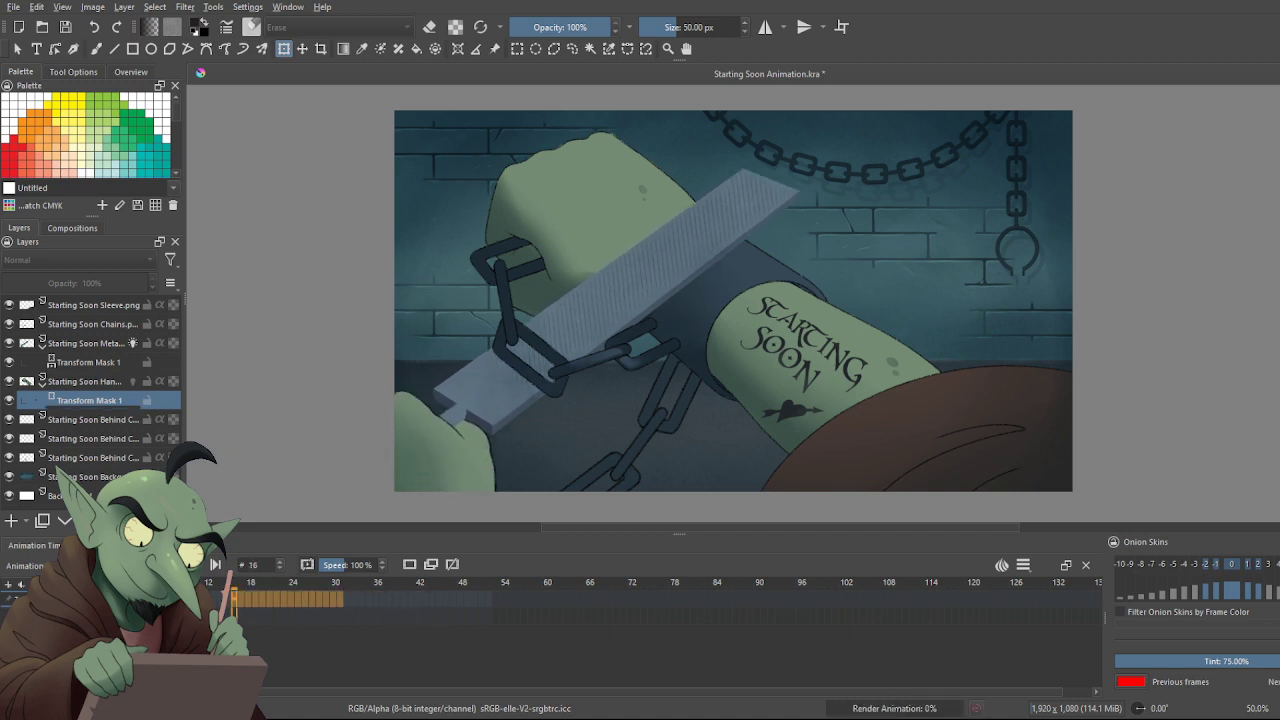
drag(124, 604, 334, 607)
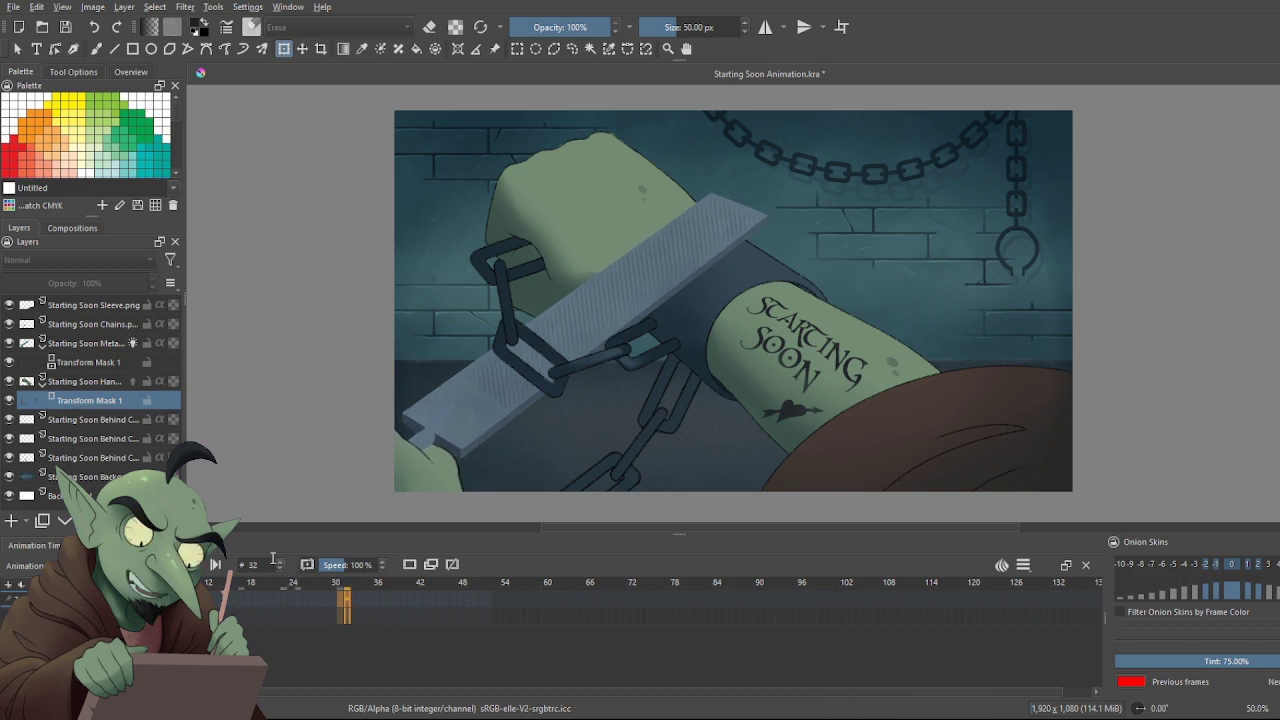
click(298, 609)
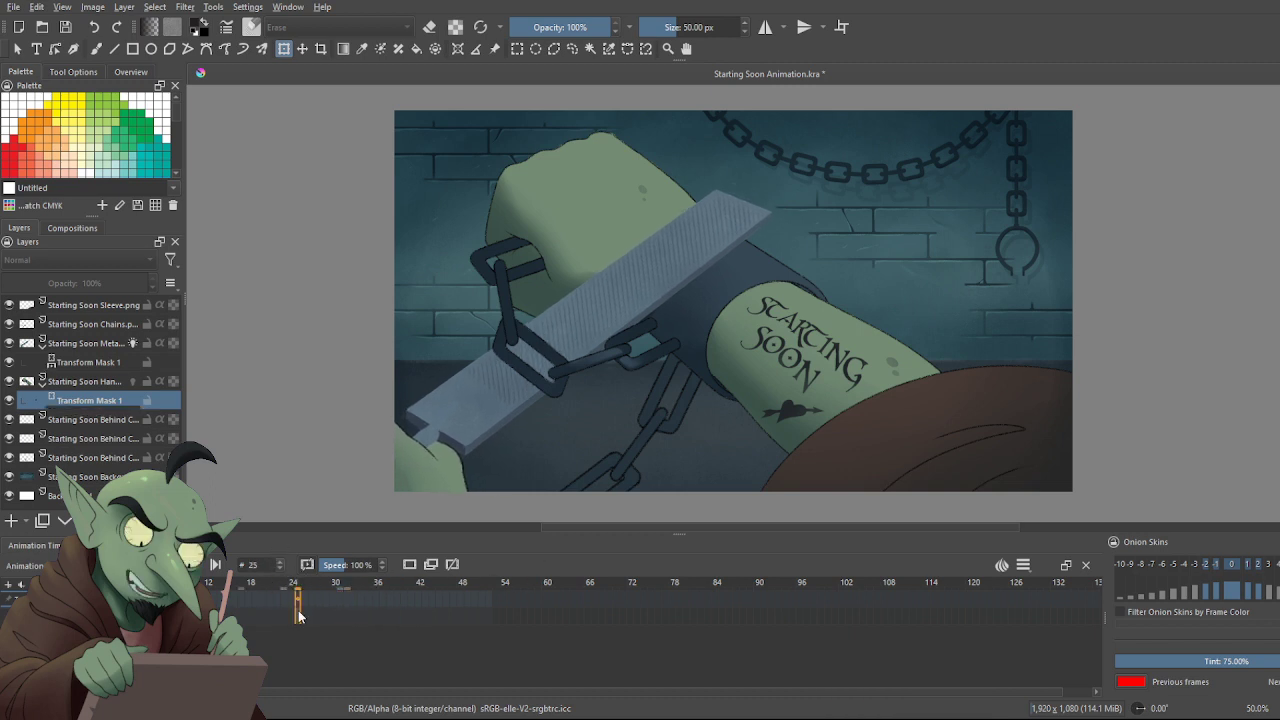
drag(217, 593, 124, 600)
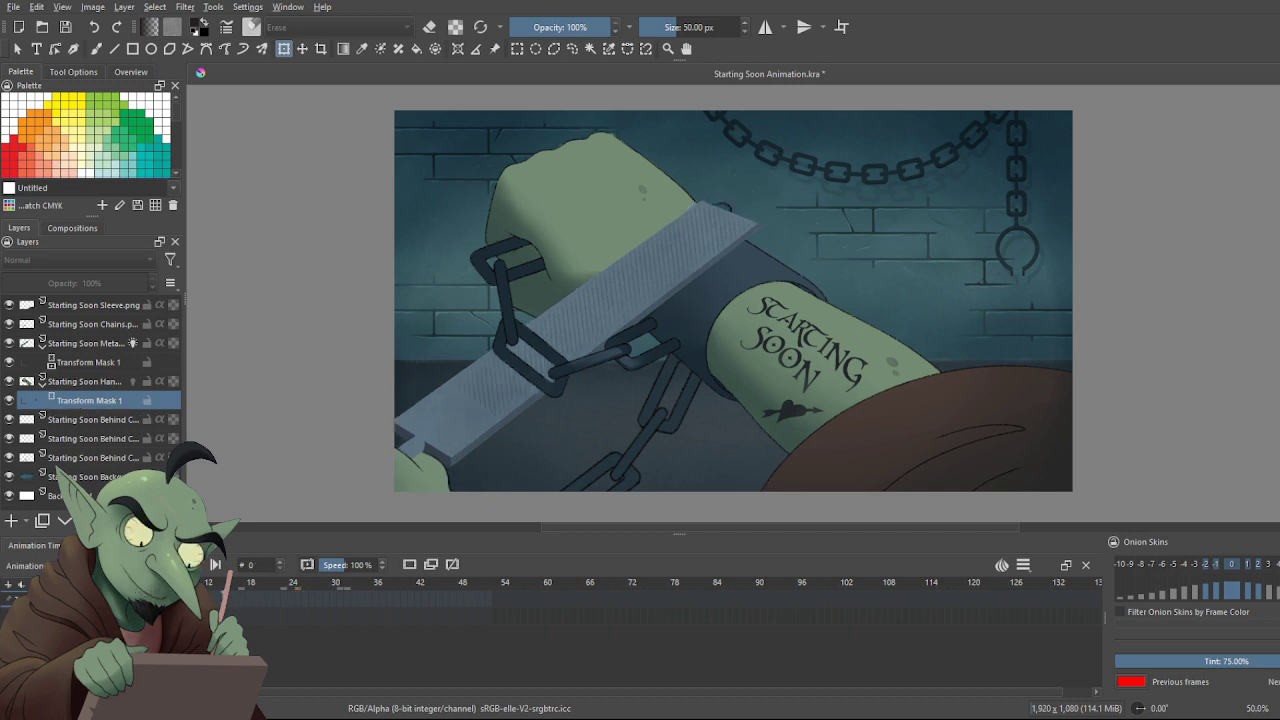
Apply a slight transform to the hand layer's transform mask at frame 0
click(136, 546)
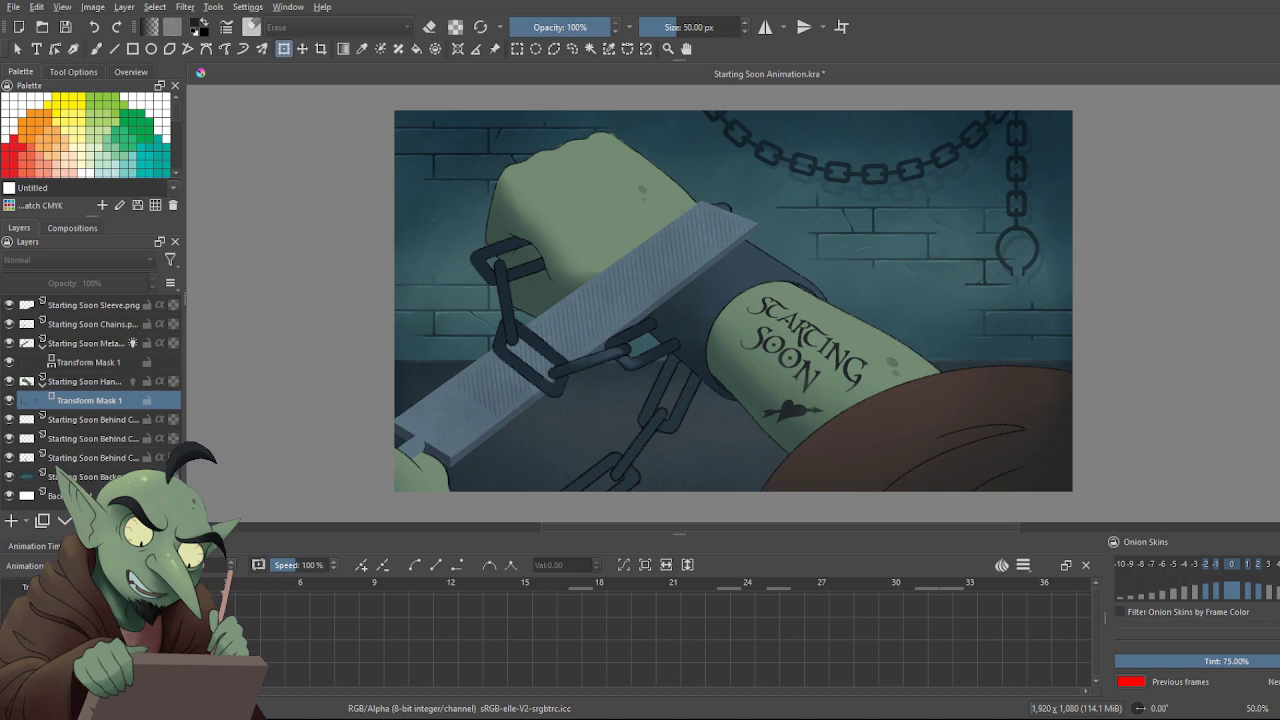
click(45, 547)
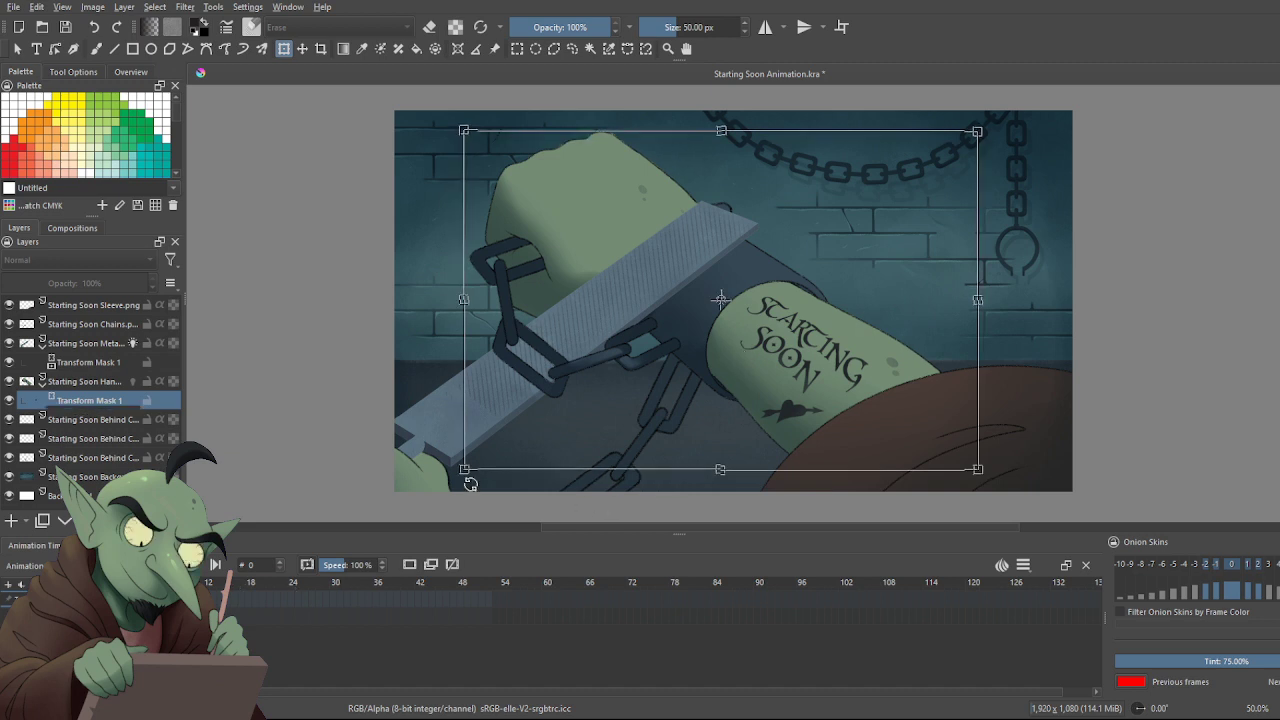
key(Return)
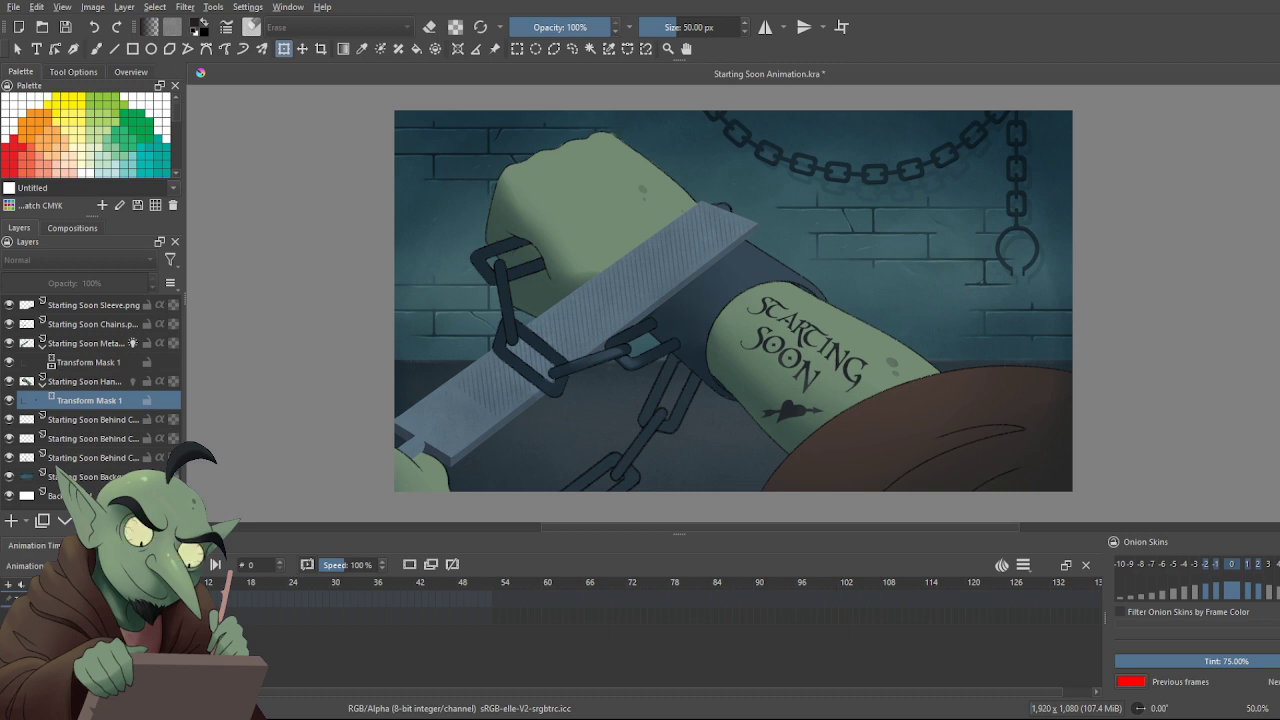
Add a keyframe at frame 0 to the hand layer's transform mask, check its animation curves and play the animation
click(140, 545)
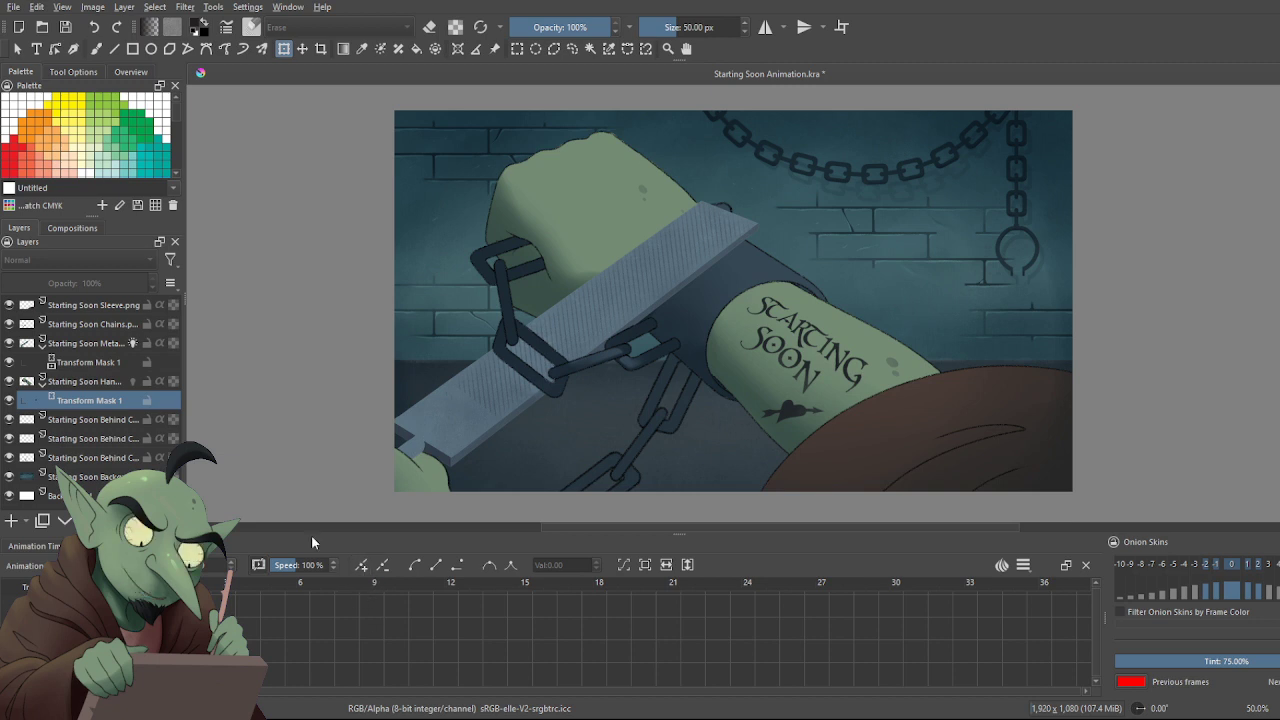
click(46, 544)
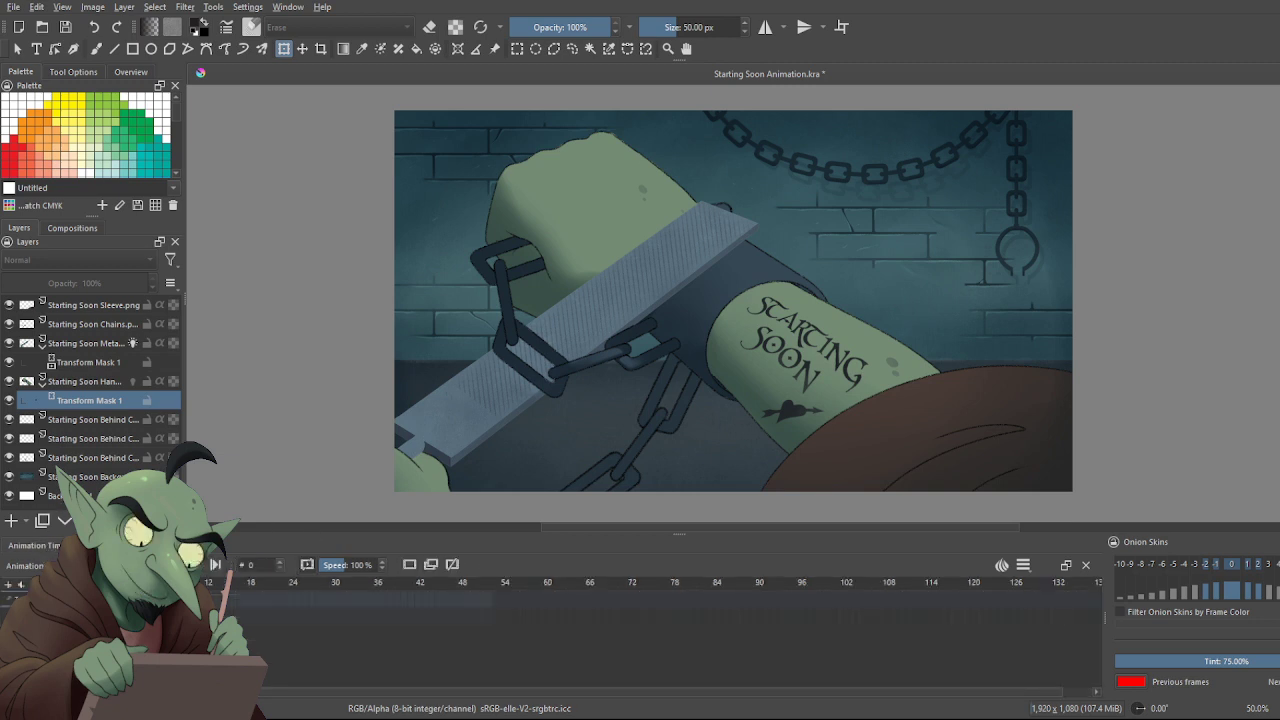
click(150, 545)
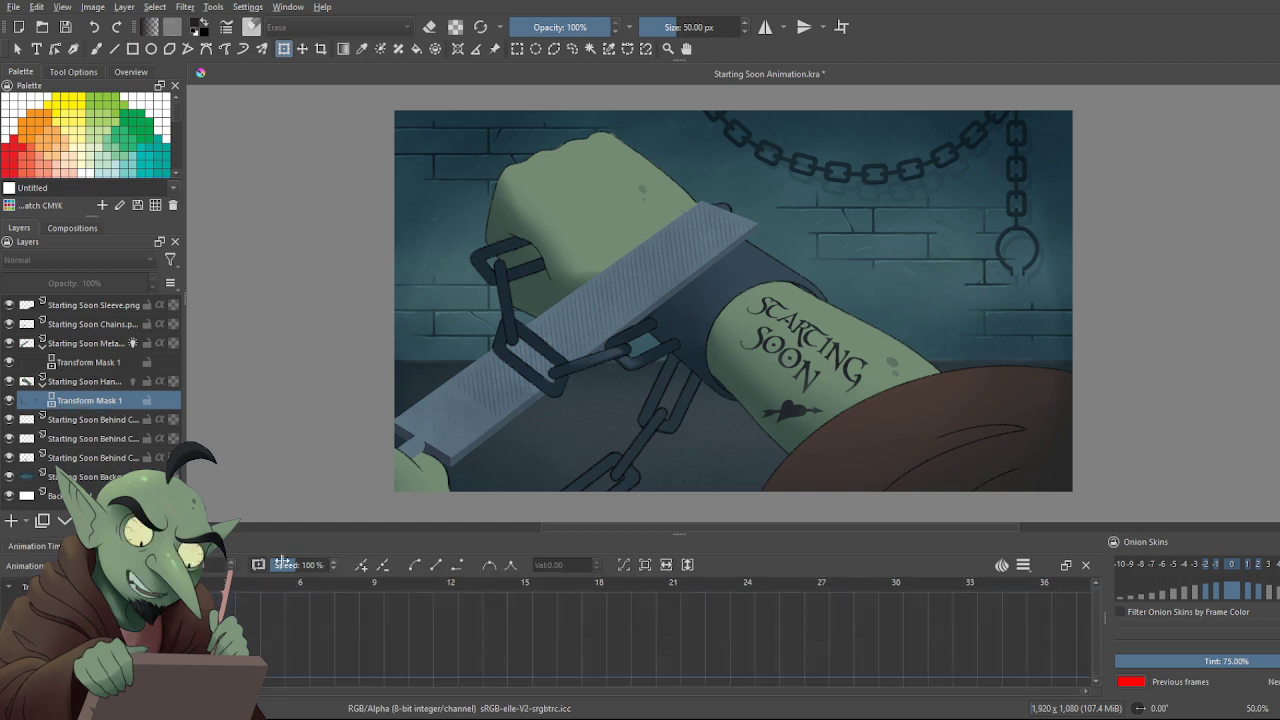
click(42, 546)
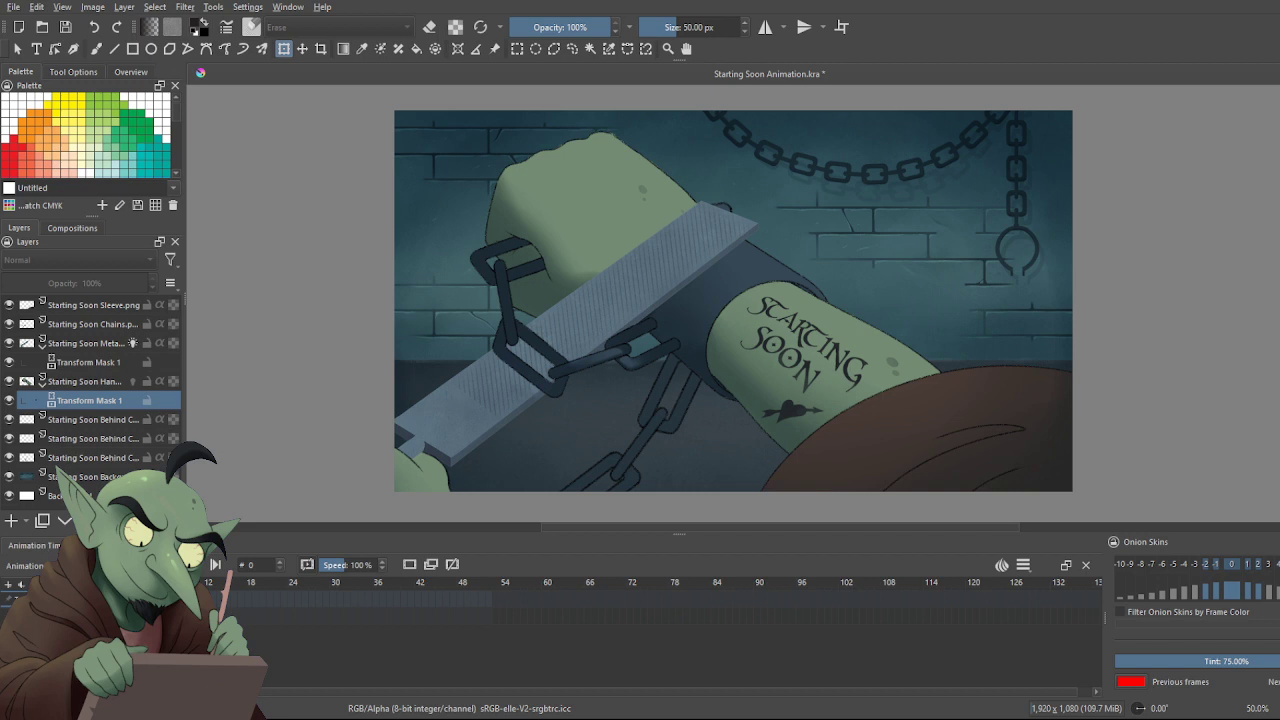
key(space)
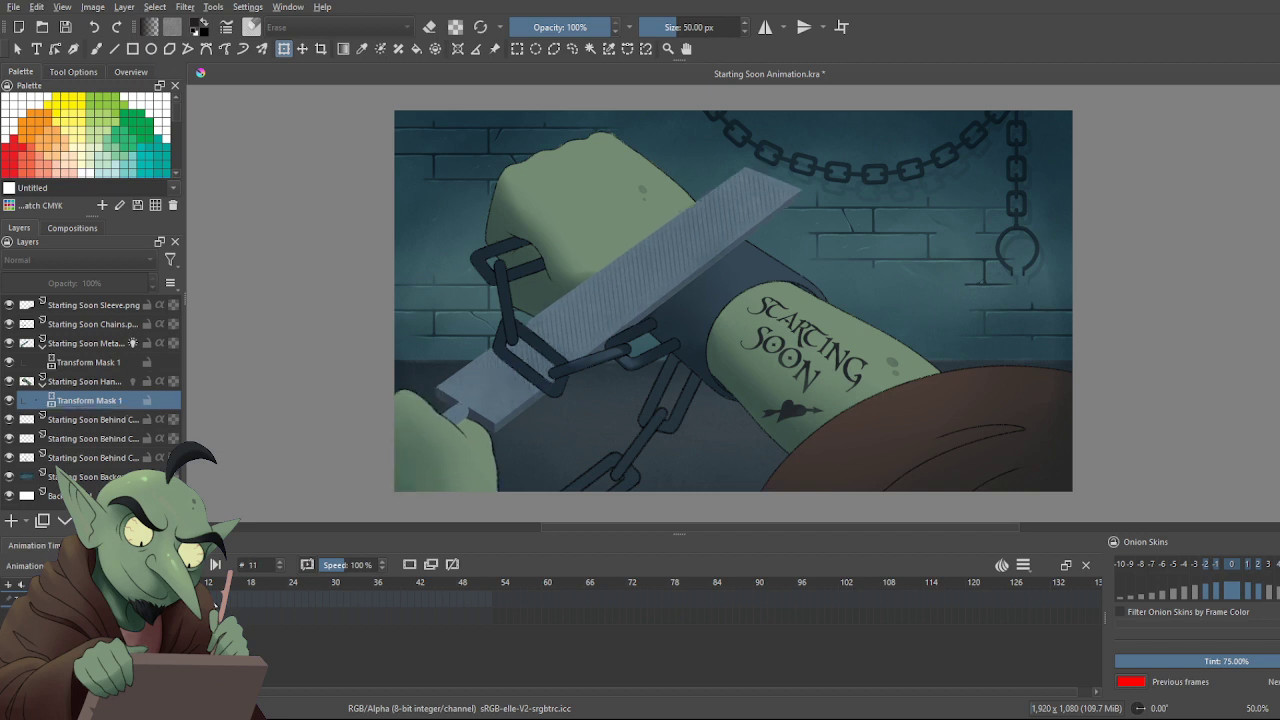
Rotate the hand layer slightly clockwise at frame 14 and add a keyframe to its transform mask
click(281, 562)
click(281, 562)
click(281, 562)
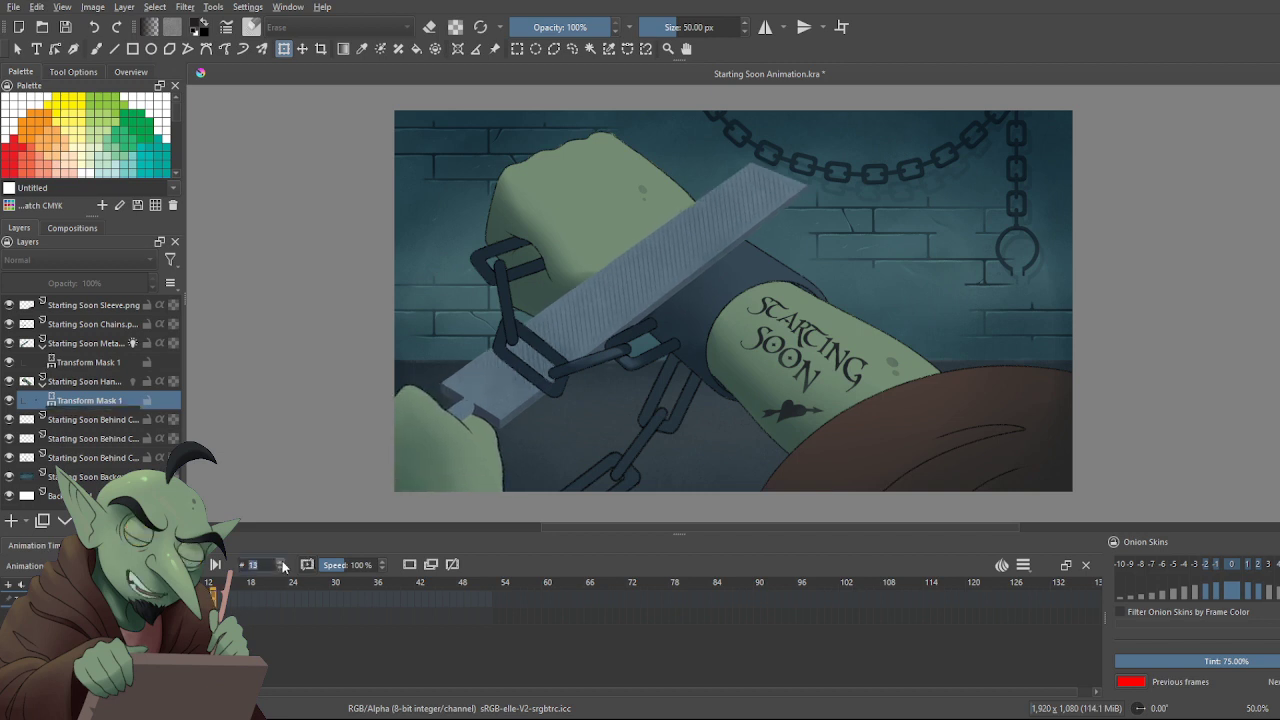
click(281, 562)
click(281, 568)
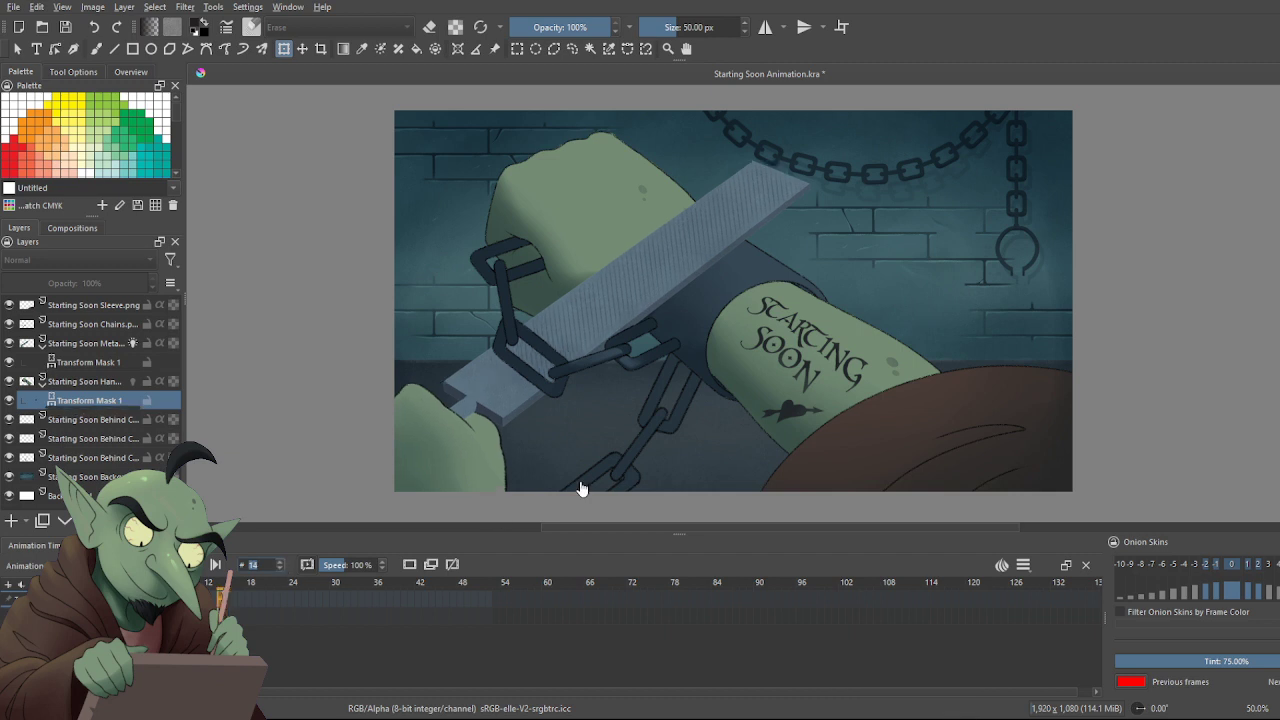
click(752, 372)
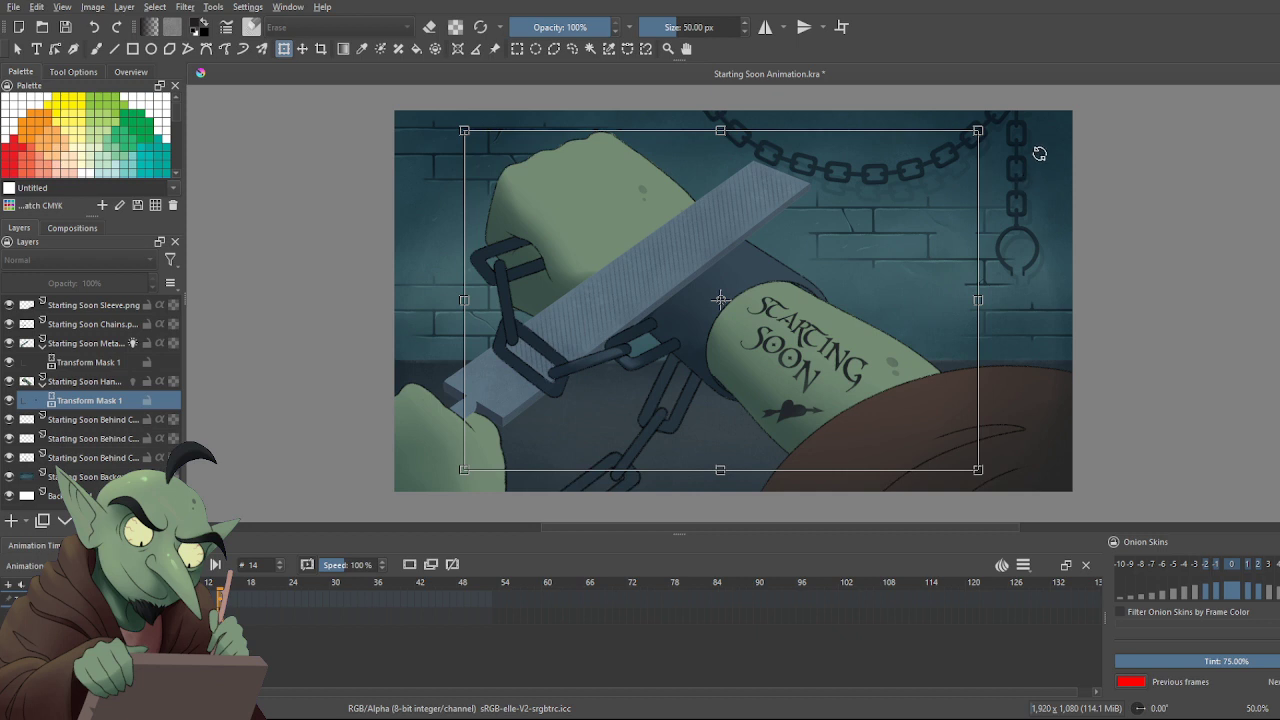
key(Return)
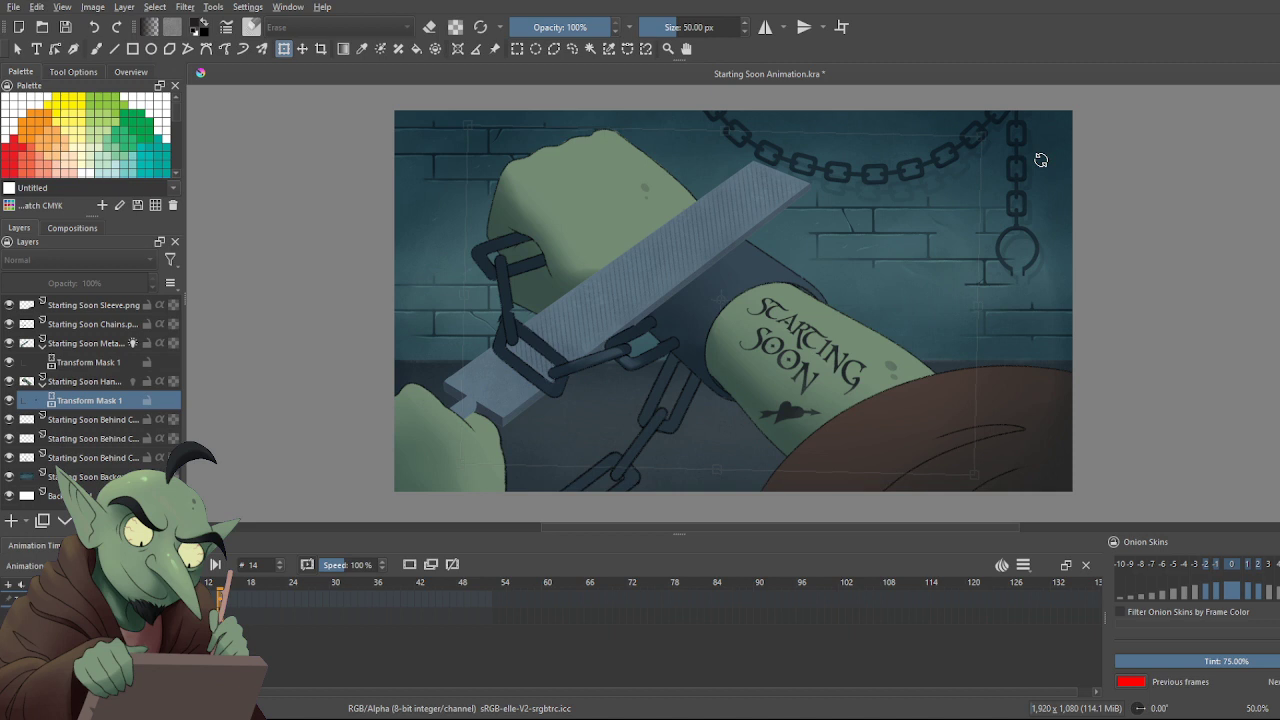
click(1041, 160)
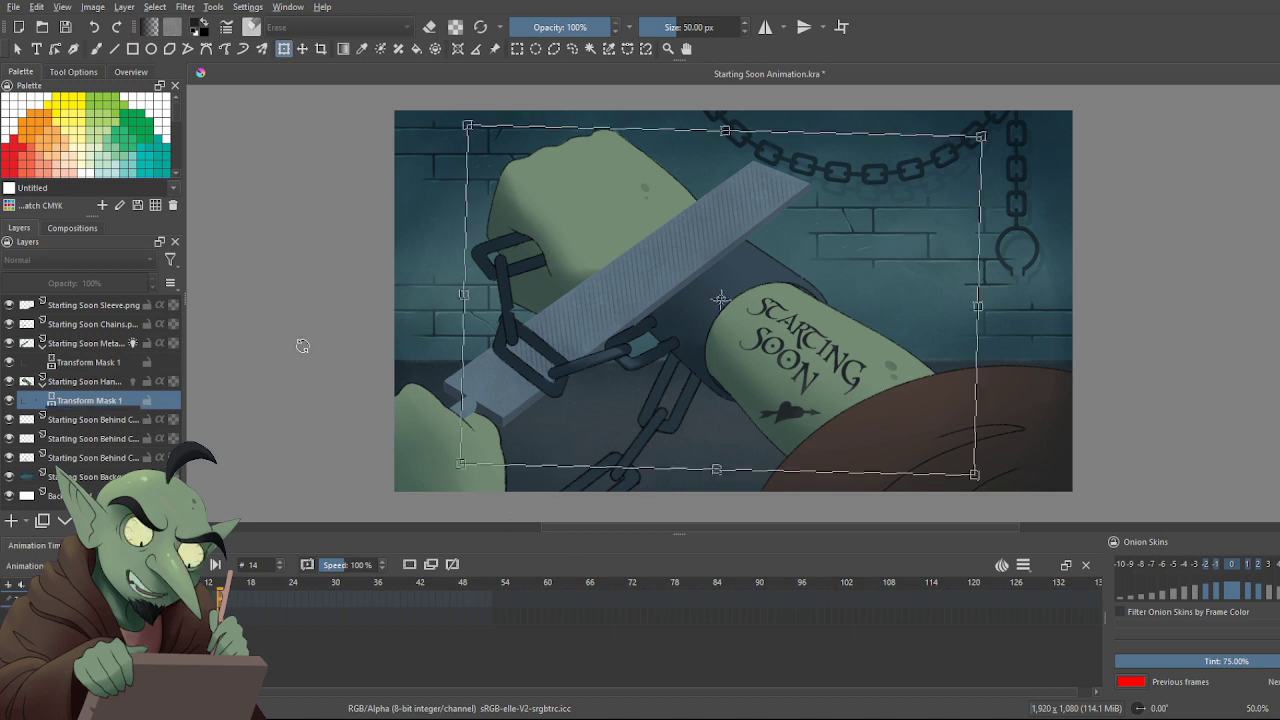
key(Return)
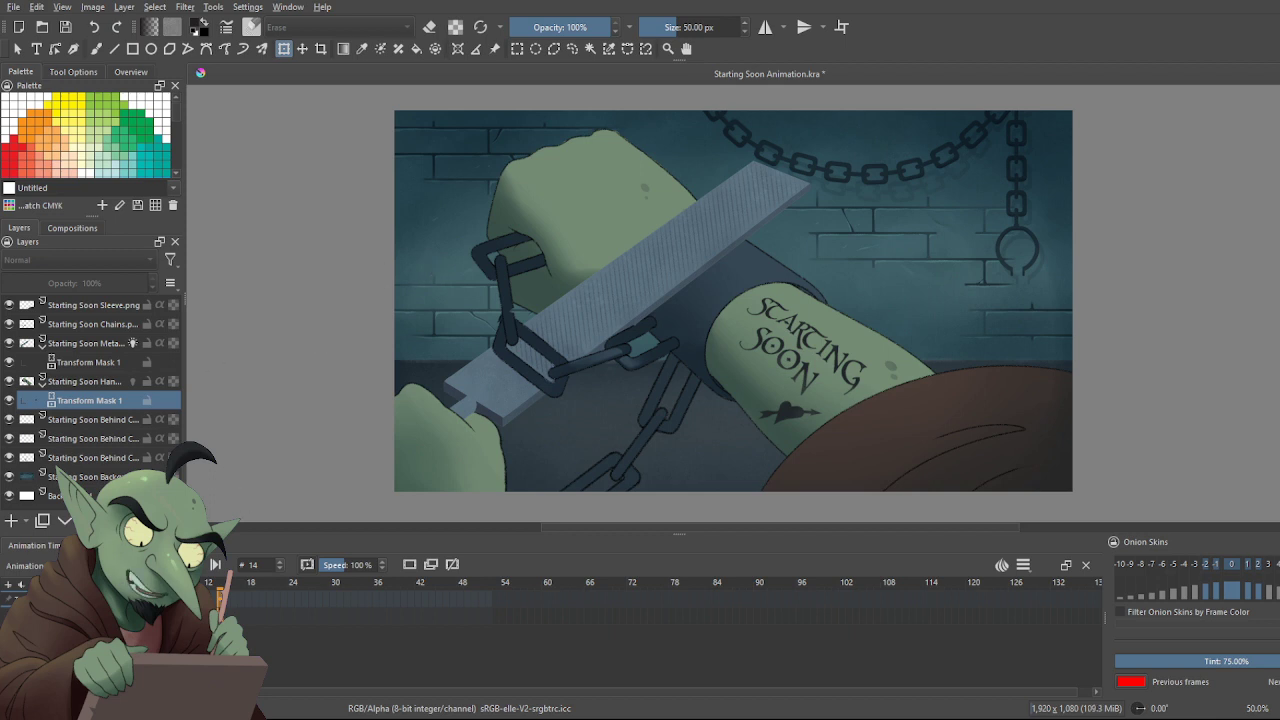
click(140, 545)
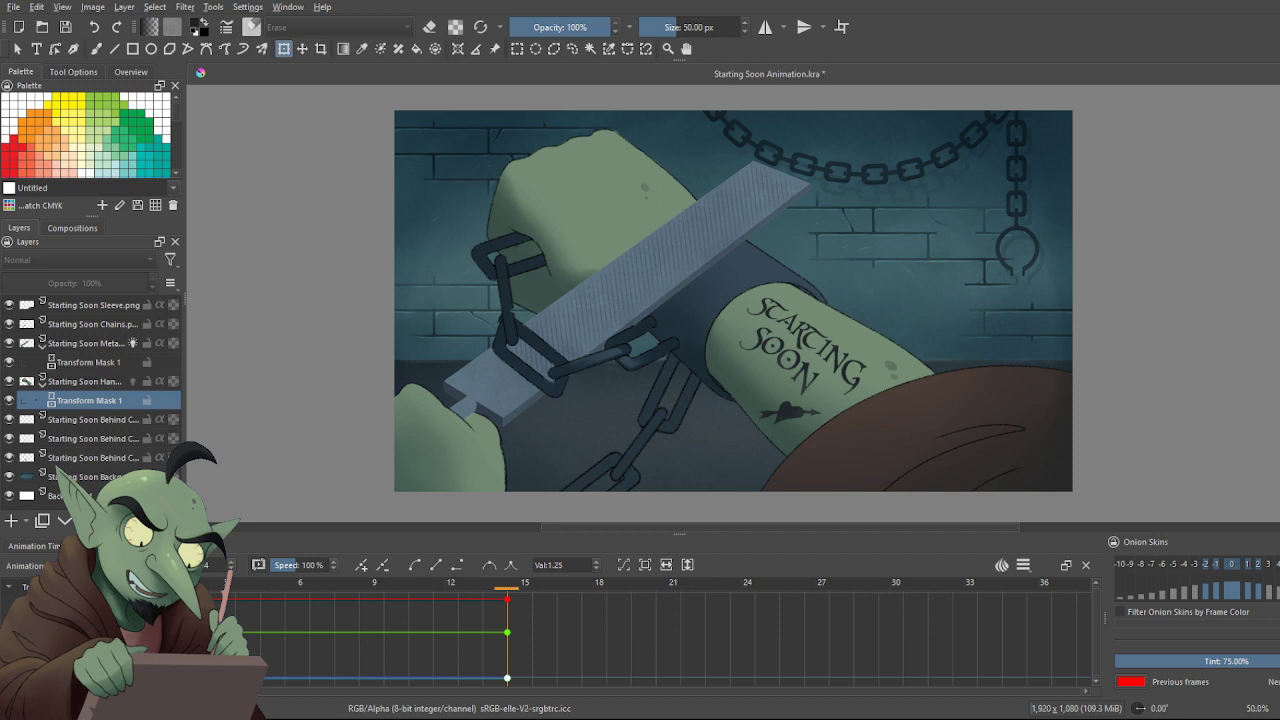
click(56, 550)
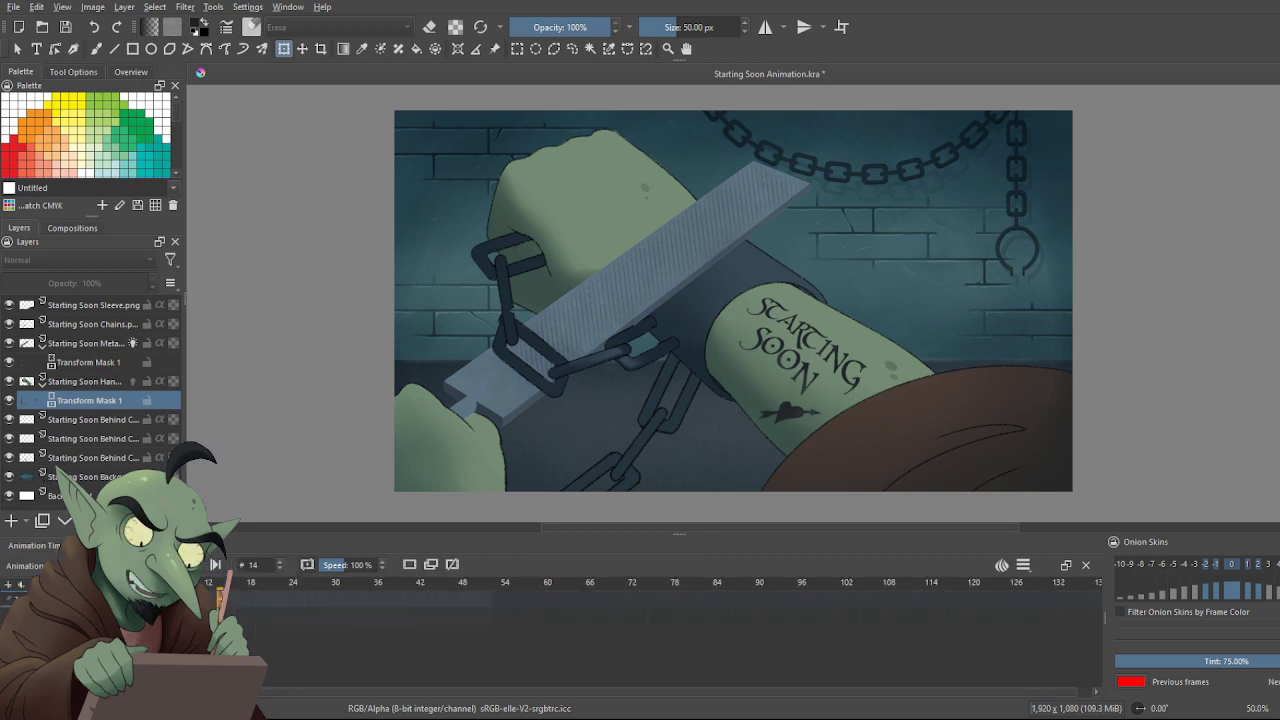
Copy the hand mask's keyframe from frame 0 to frame 52
click(124, 598)
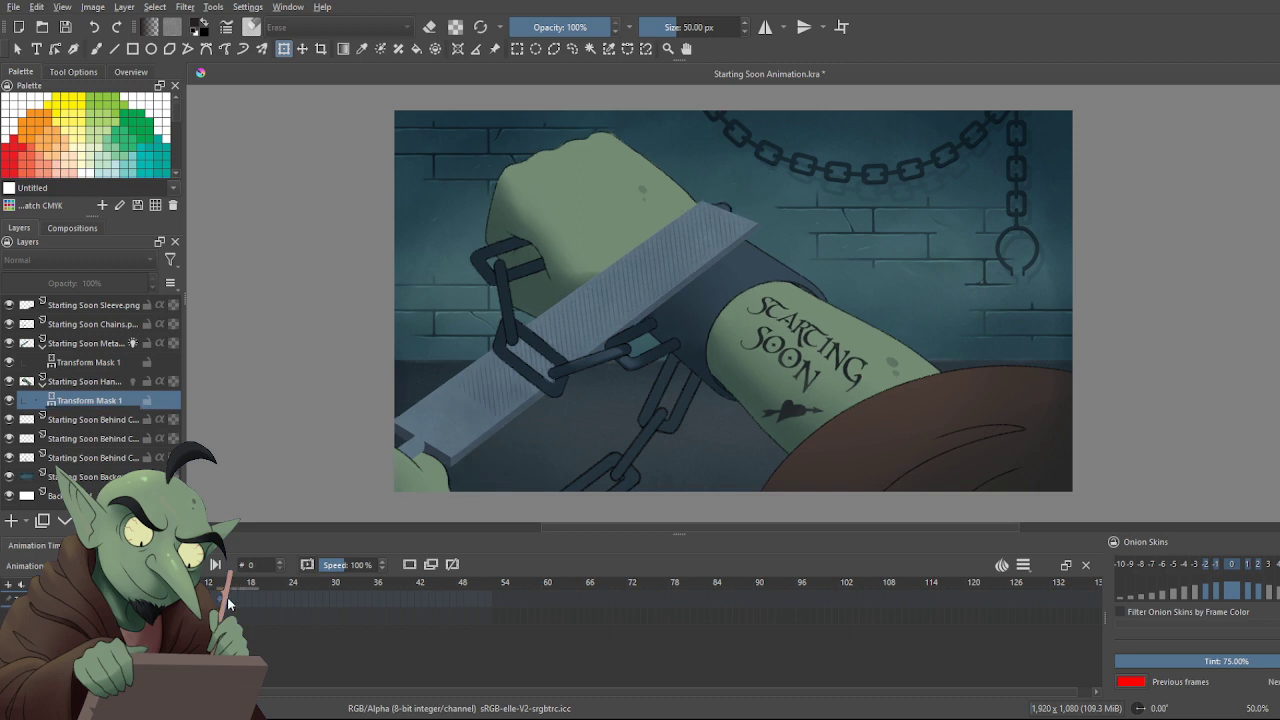
key(shift+Right)
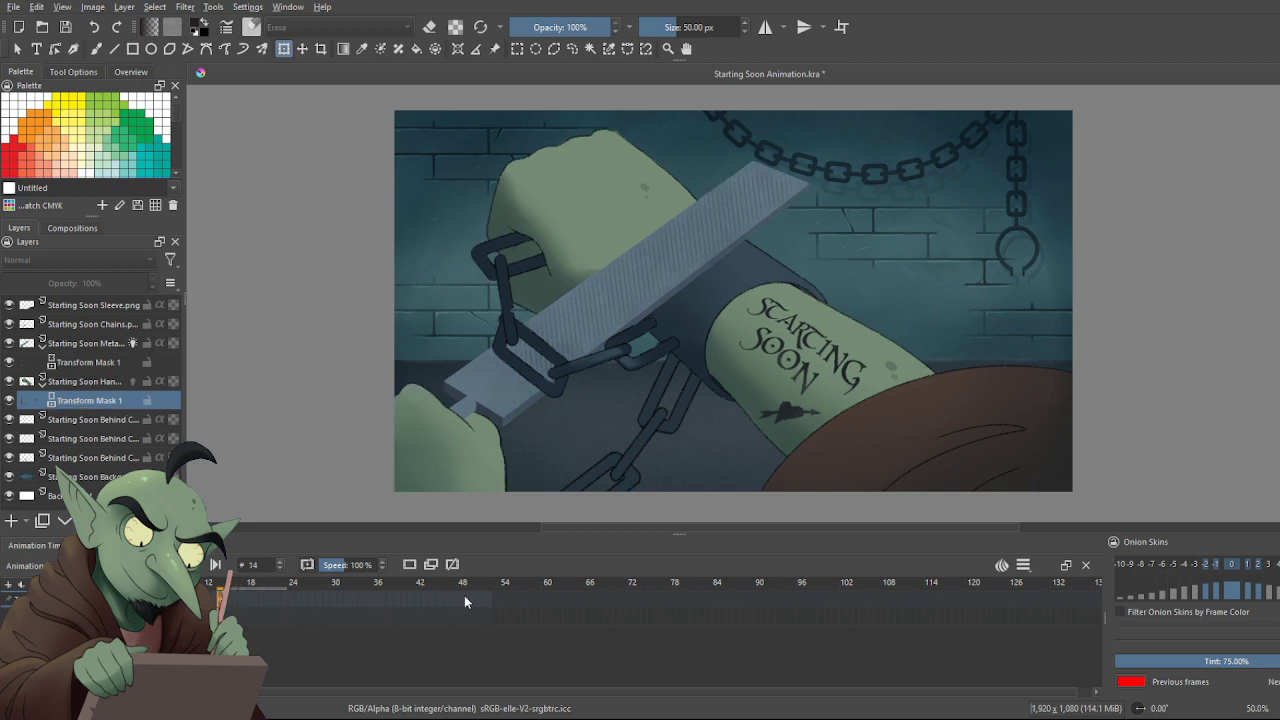
key(shift+Left)
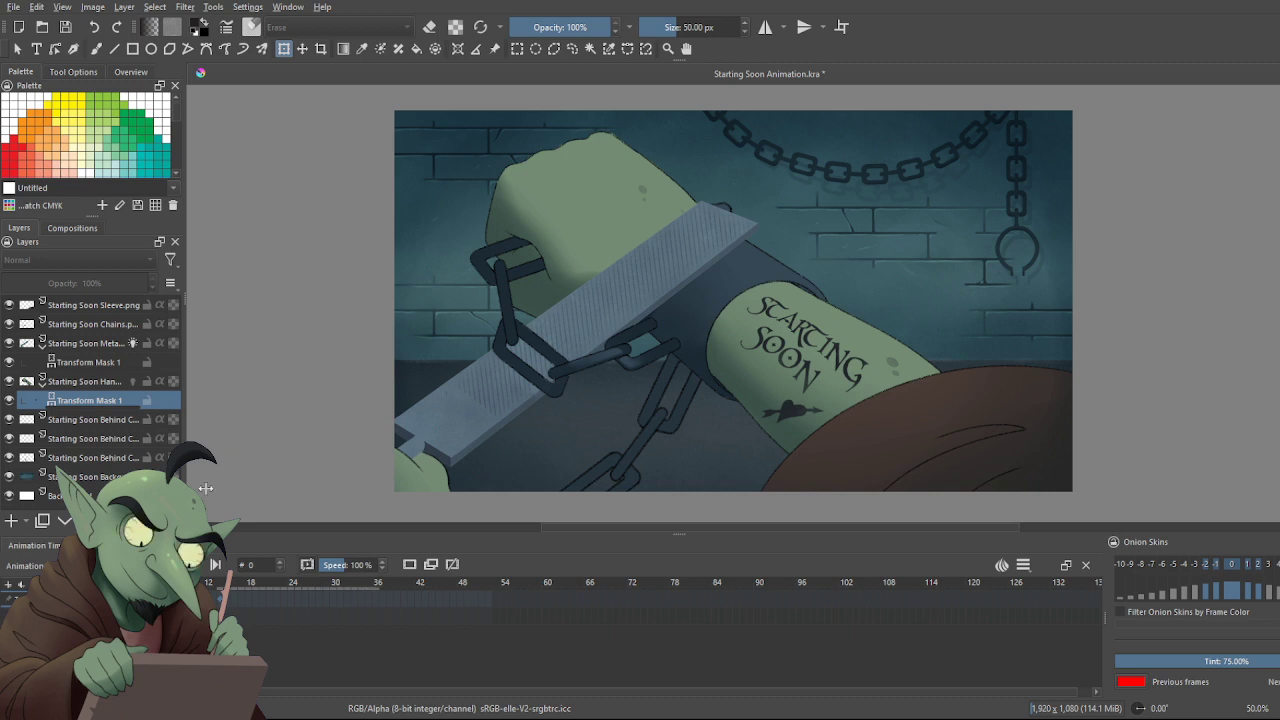
drag(474, 594, 489, 598)
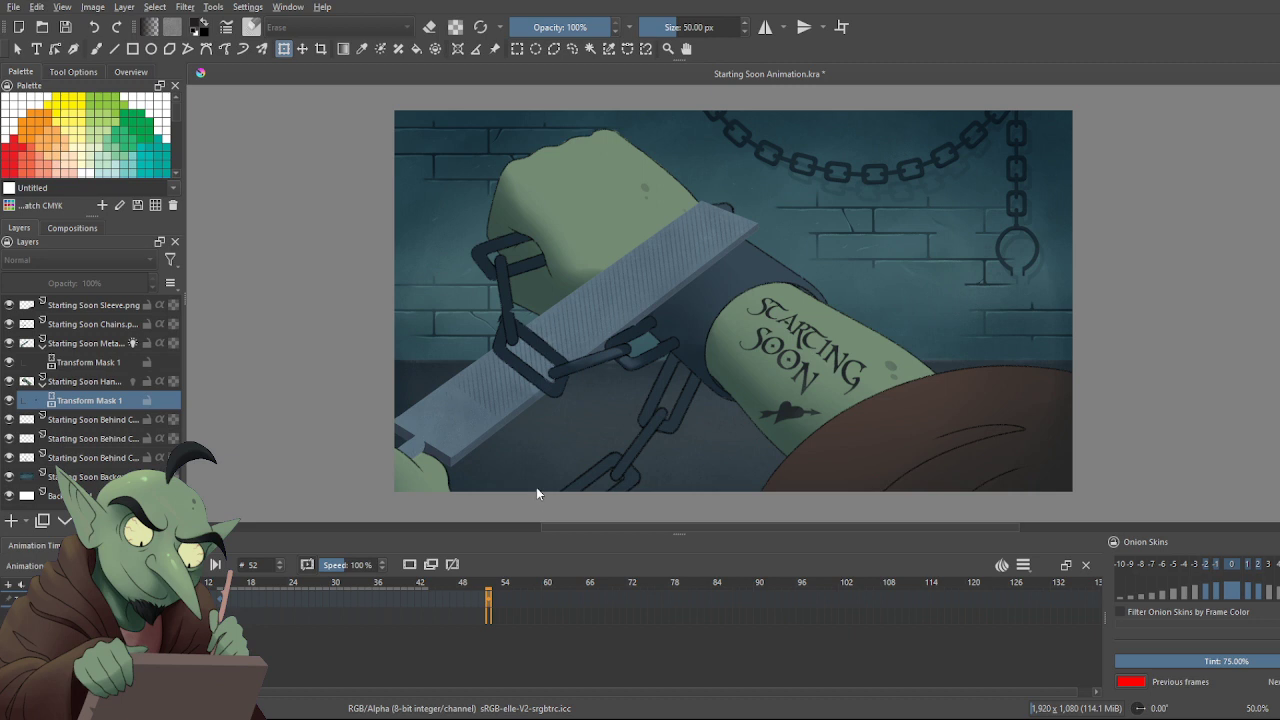
Check the hand motion at frame 39, return to frame 0 and play the animation, stopping it at the end
click(396, 598)
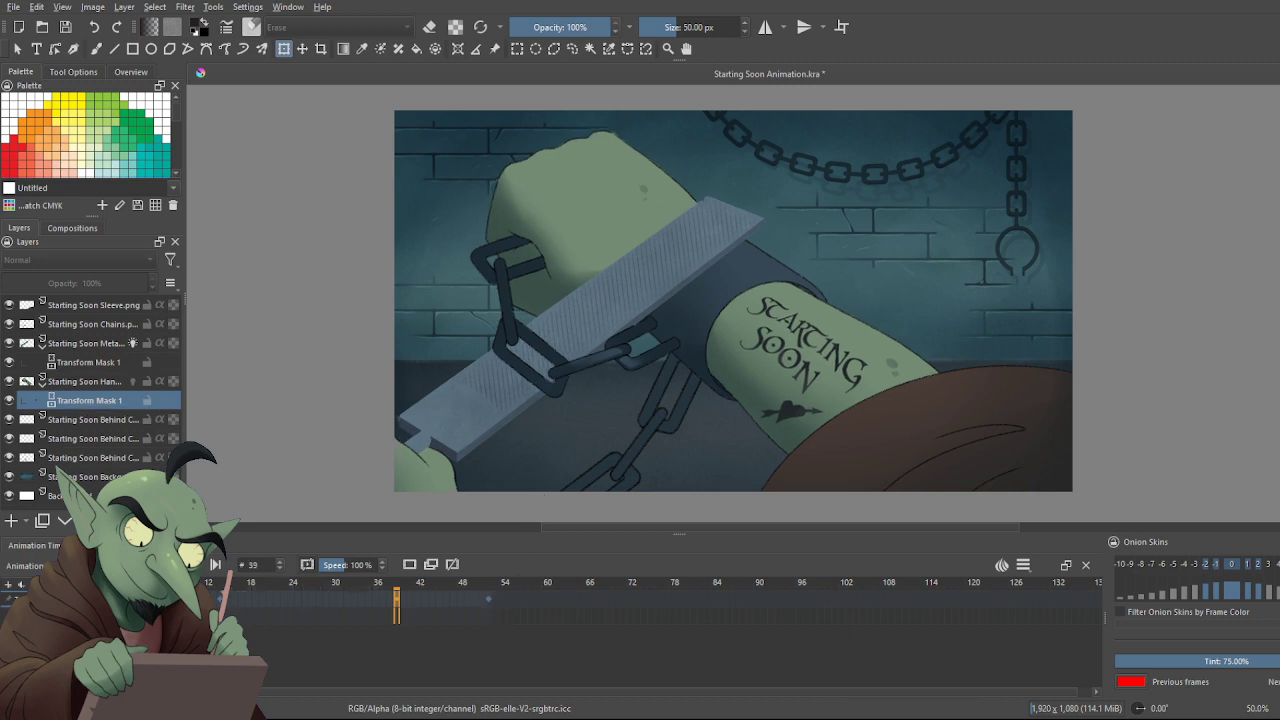
key(Home)
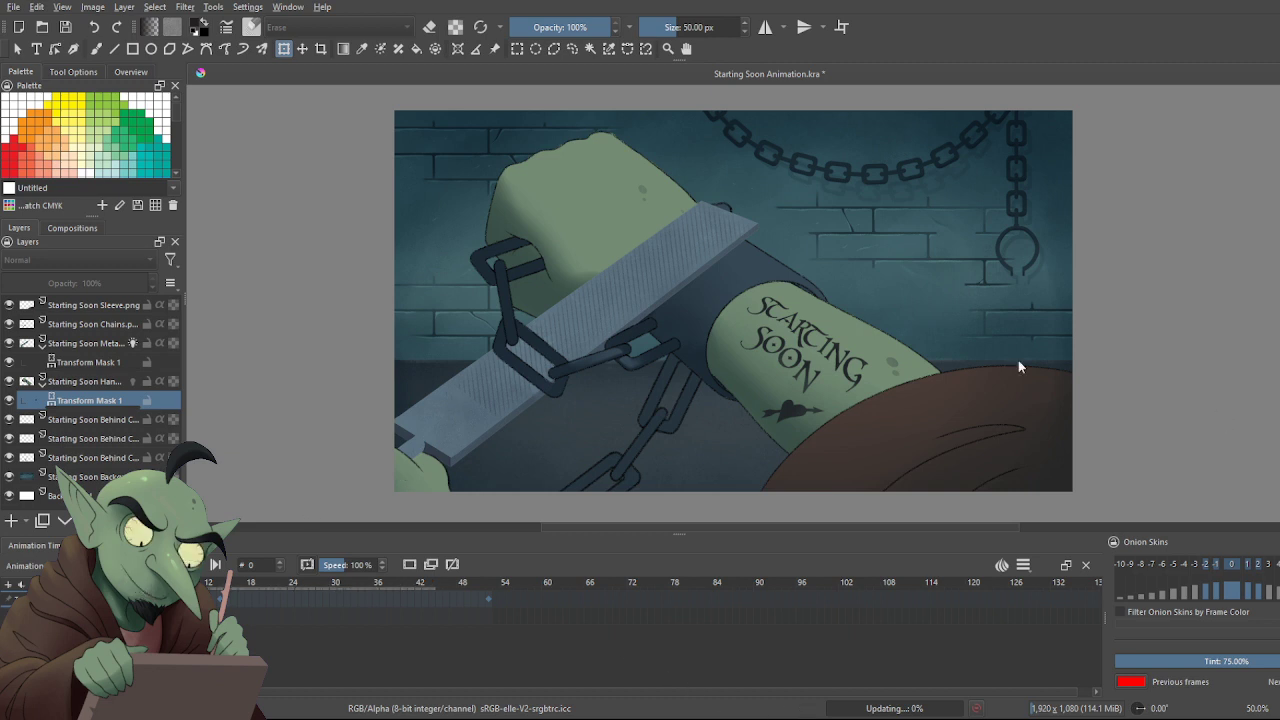
key(space)
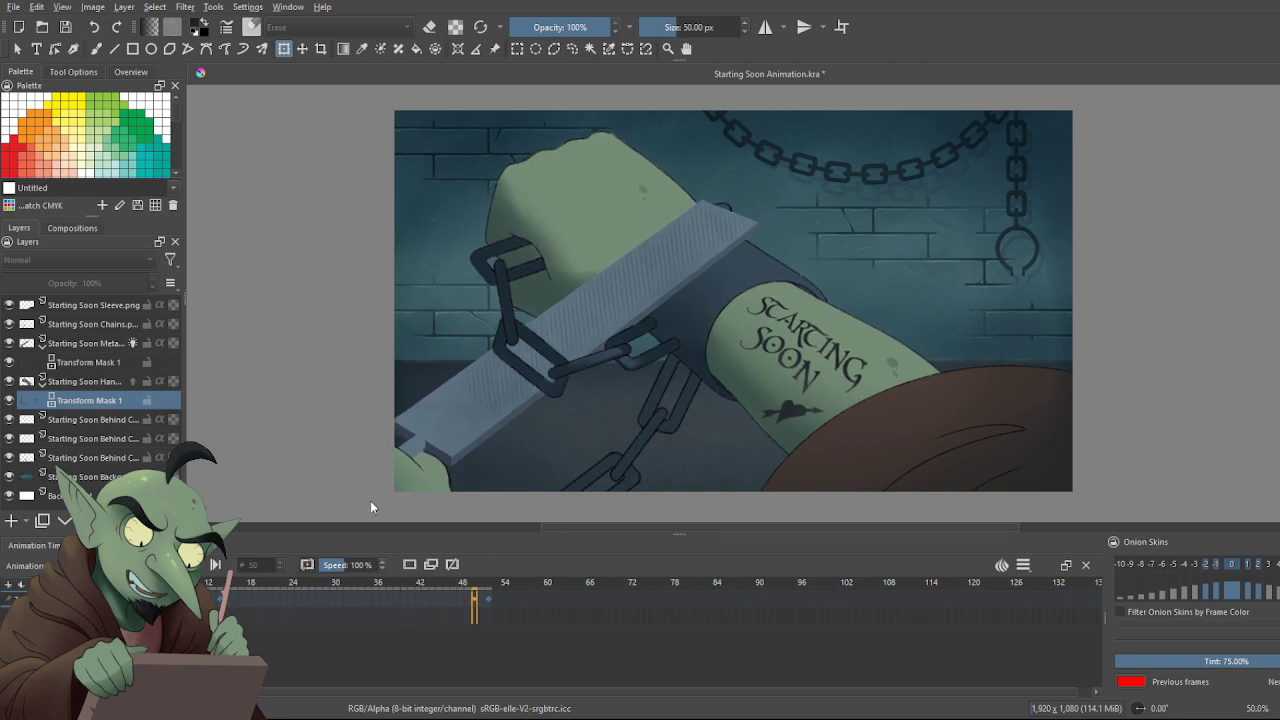
click(169, 565)
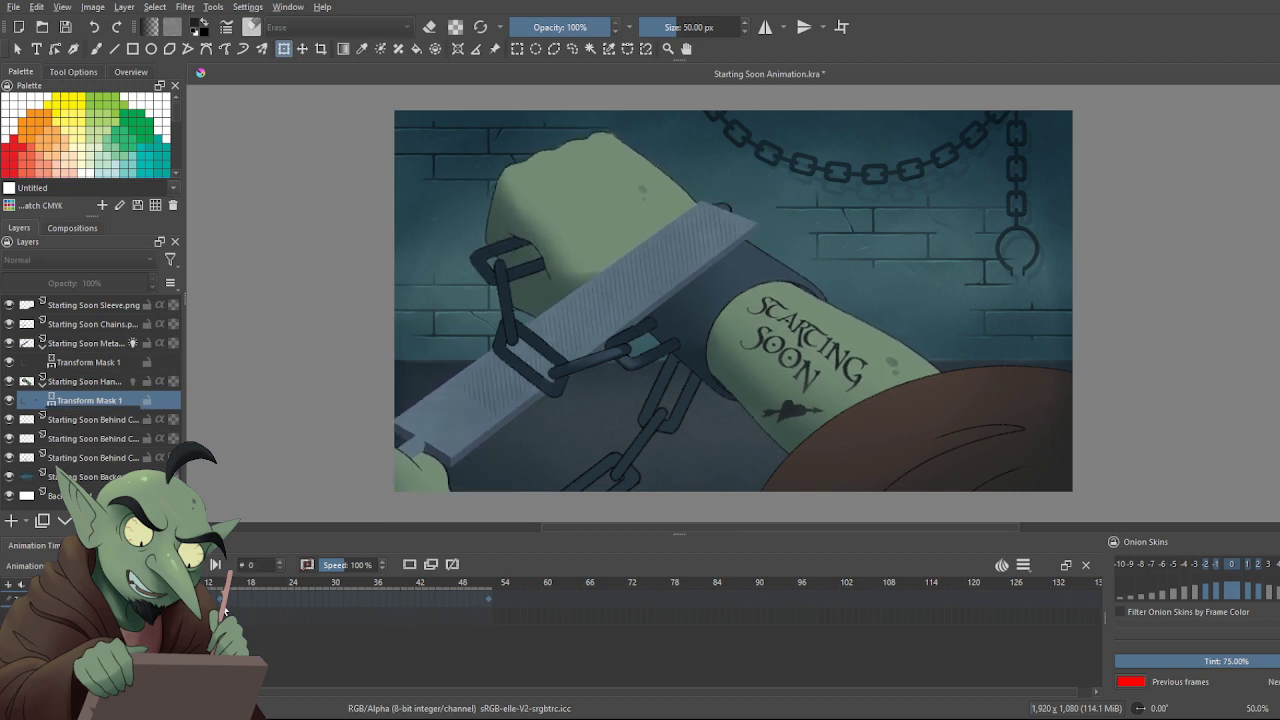
Move the hand mask's keyframe from frame 14 to frame 19 and preview the animation
click(256, 604)
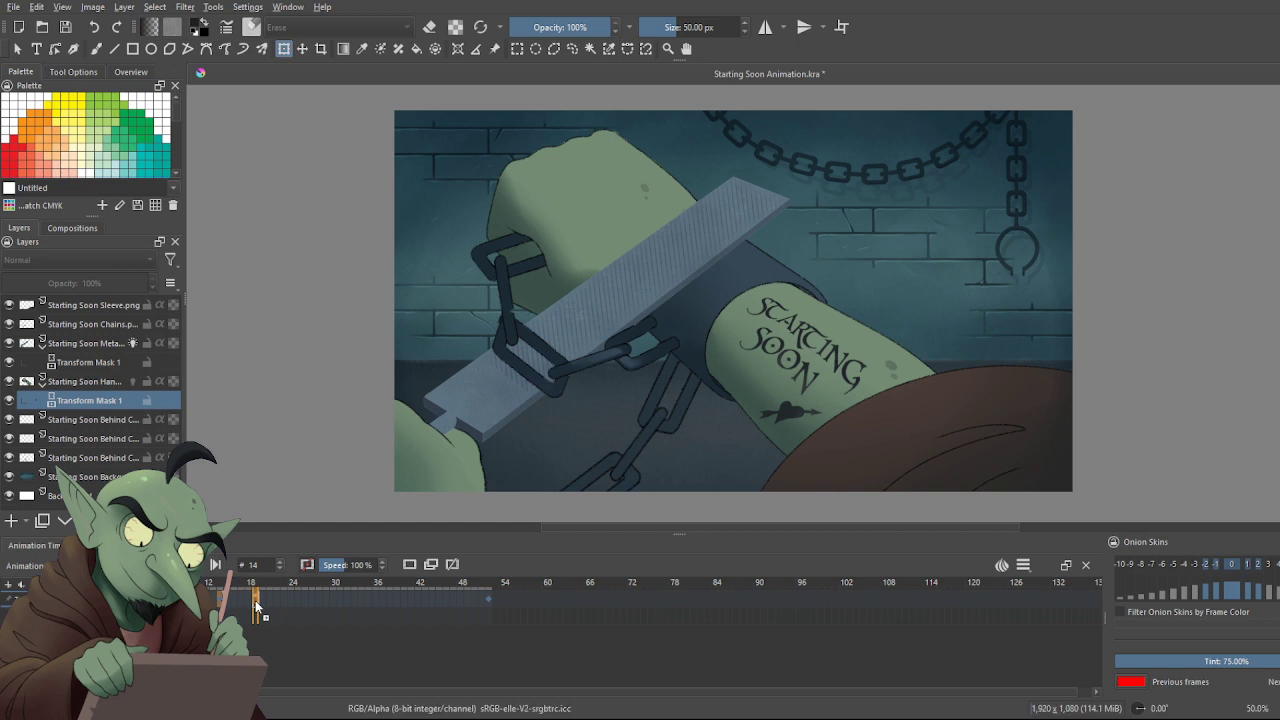
drag(256, 604, 262, 617)
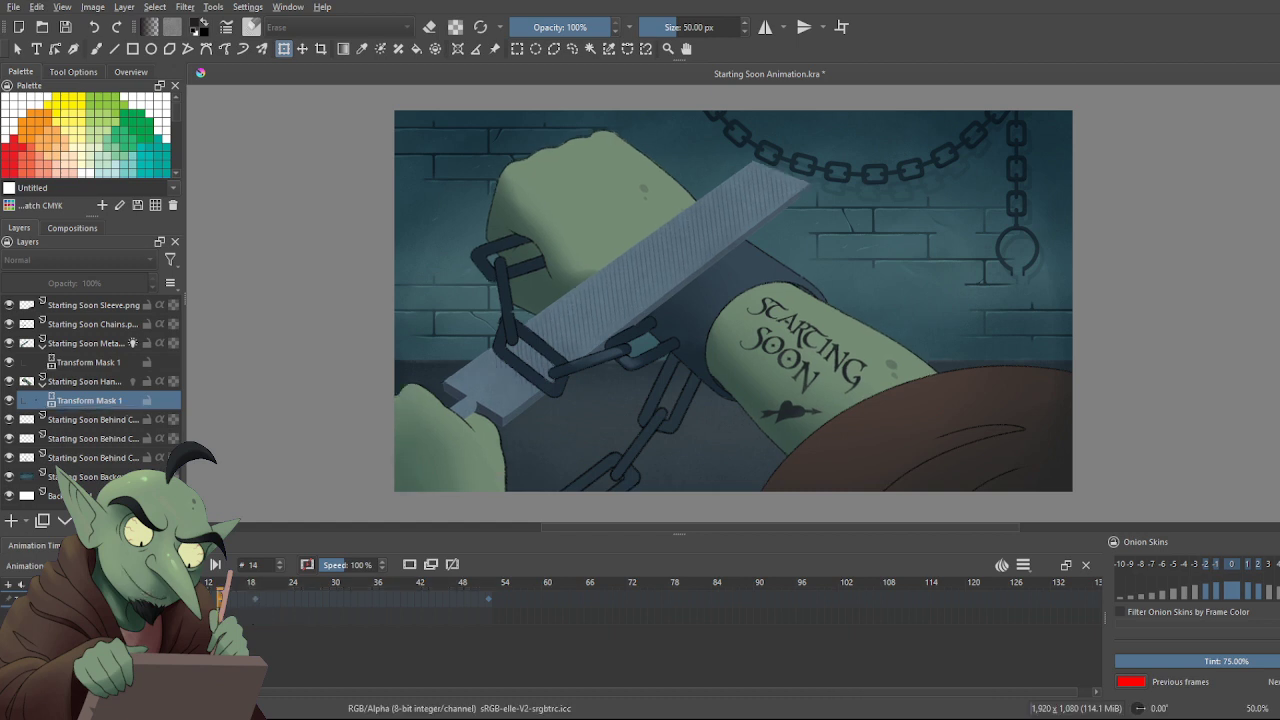
click(169, 565)
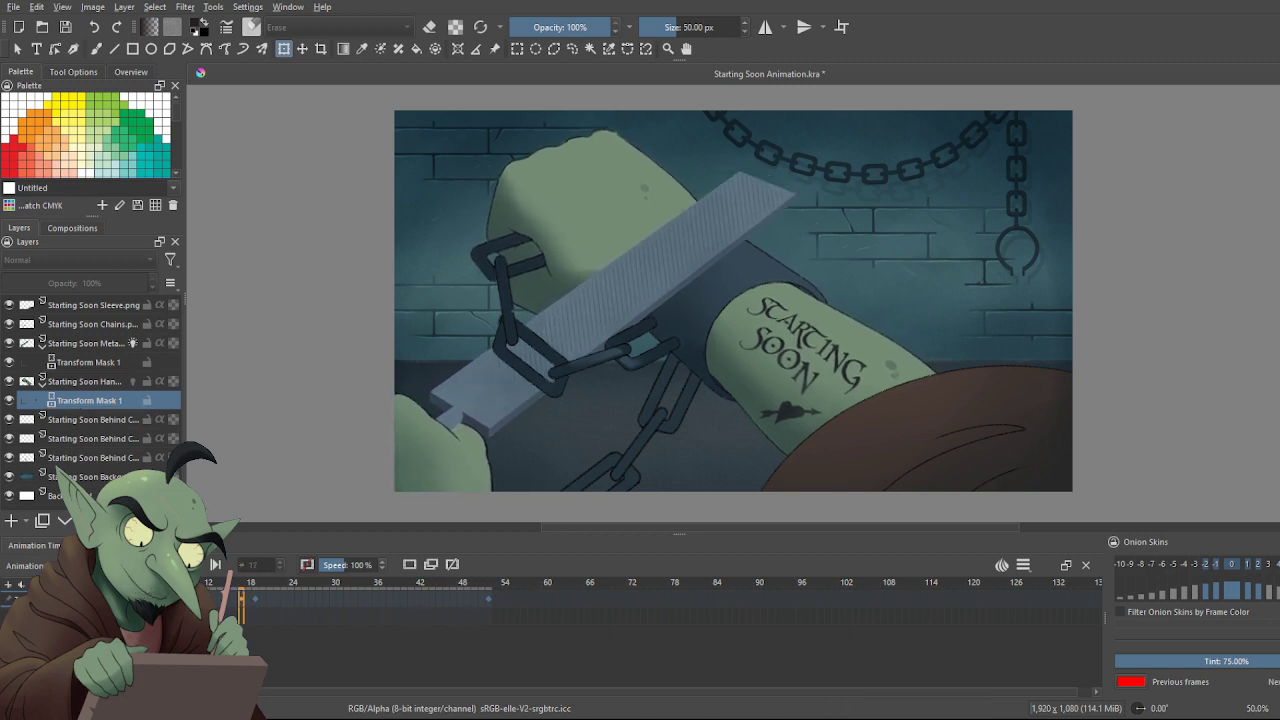
key(space)
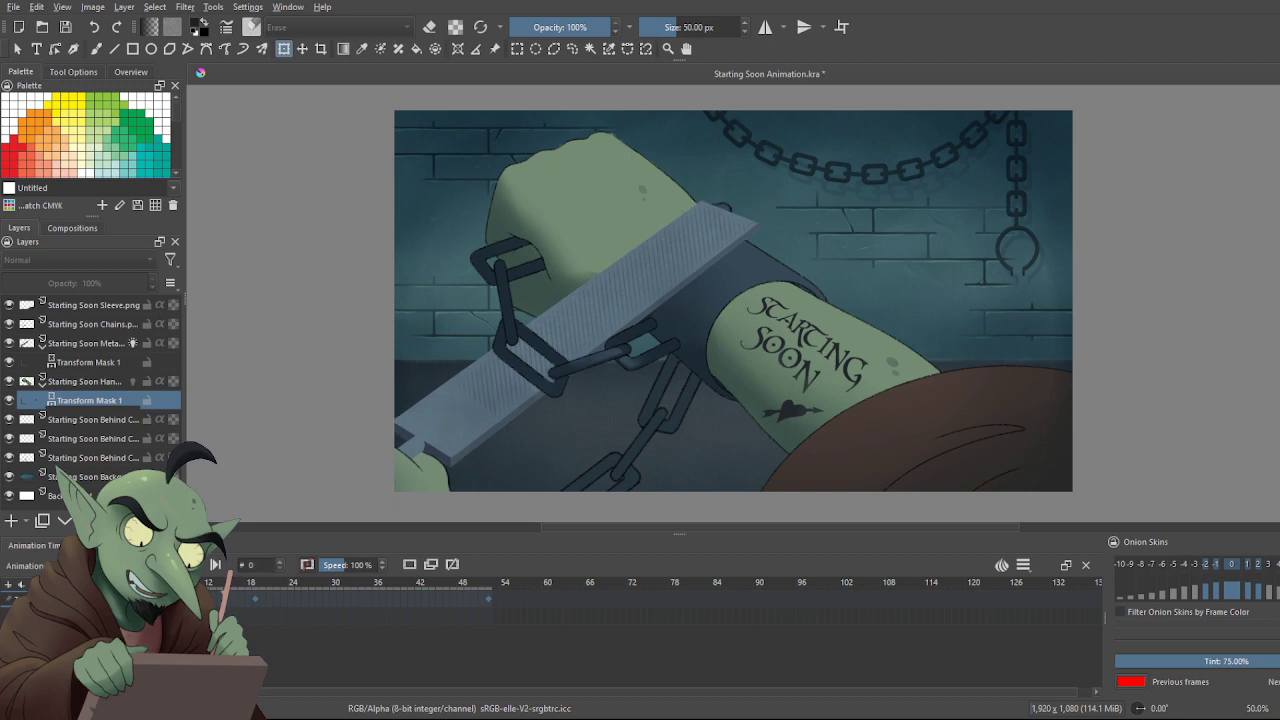
Move the hand mask's middle keyframe to frame 17 and play the animation from frame 0
click(256, 603)
click(243, 603)
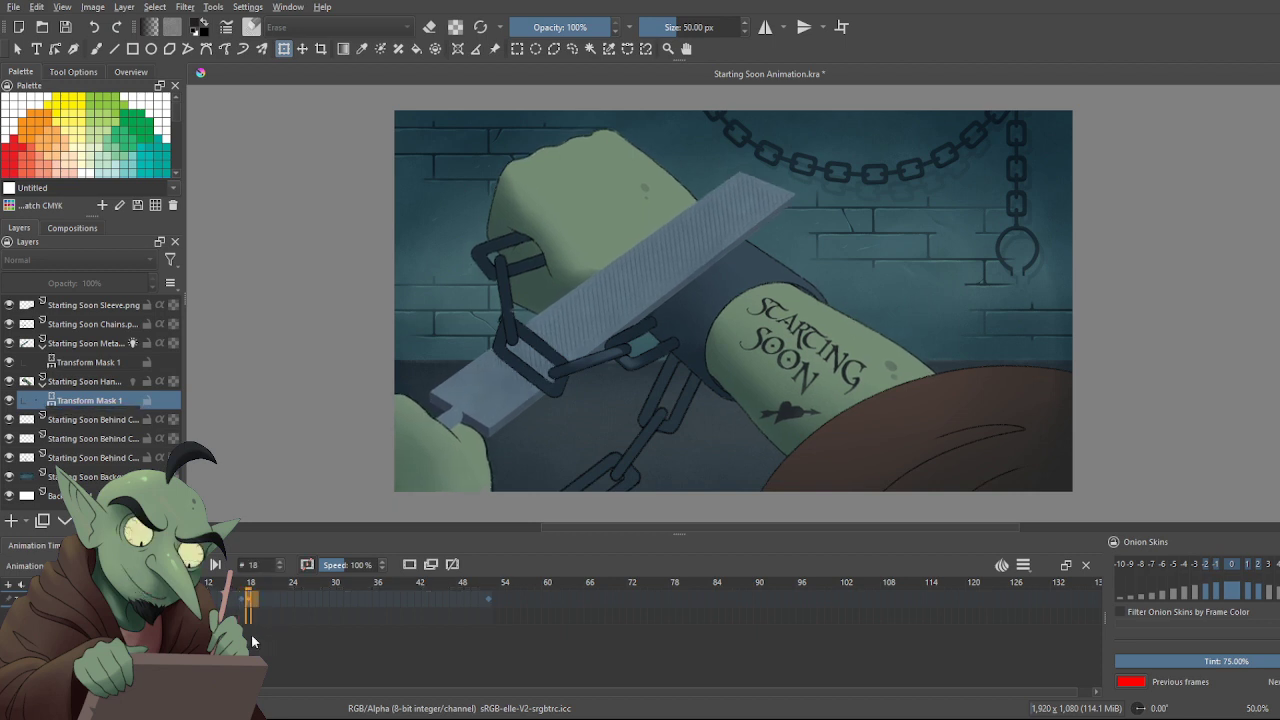
drag(246, 600, 170, 600)
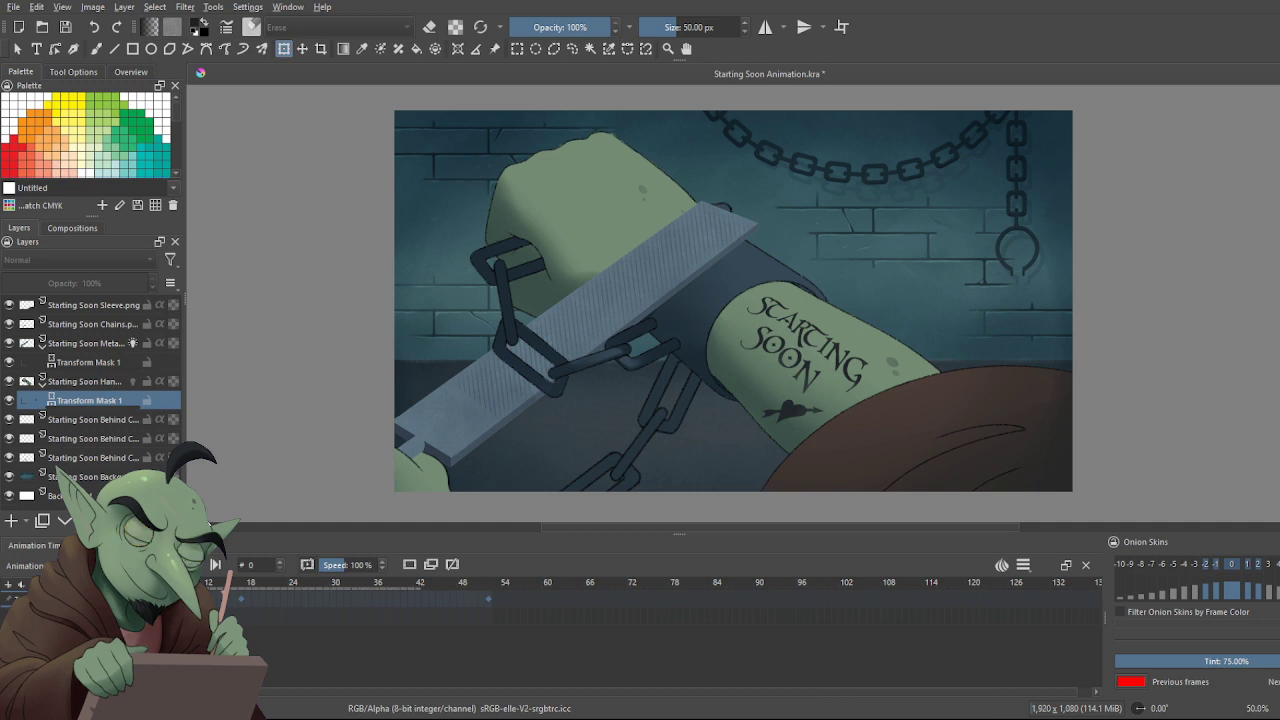
key(space)
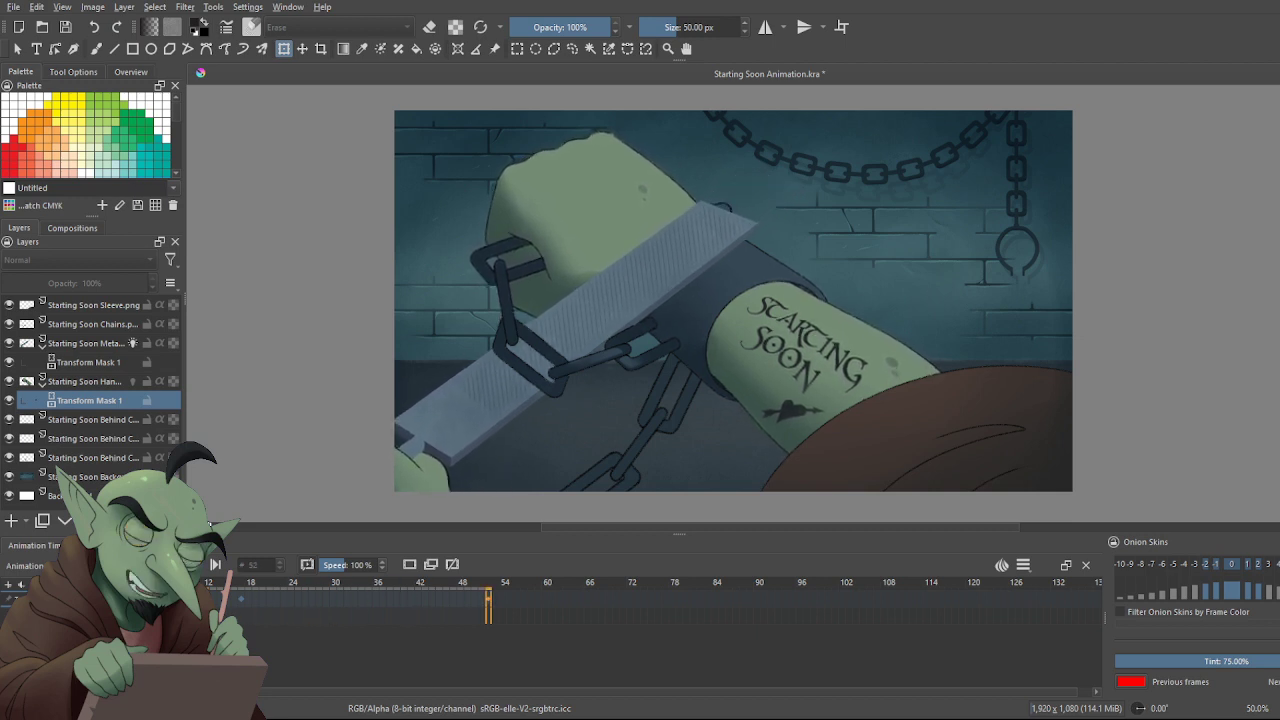
Rotate the hand layer slightly counter-clockwise at frame 17 to soften its tilt, and apply the transform
click(238, 600)
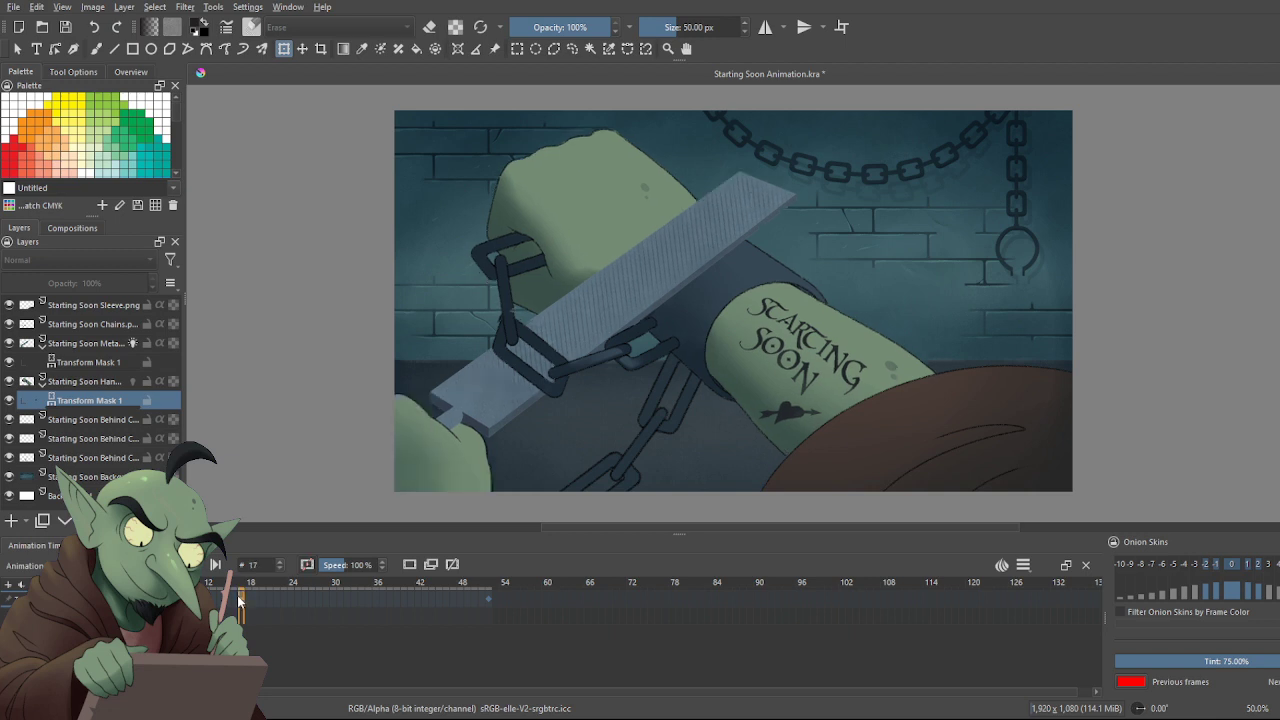
click(785, 388)
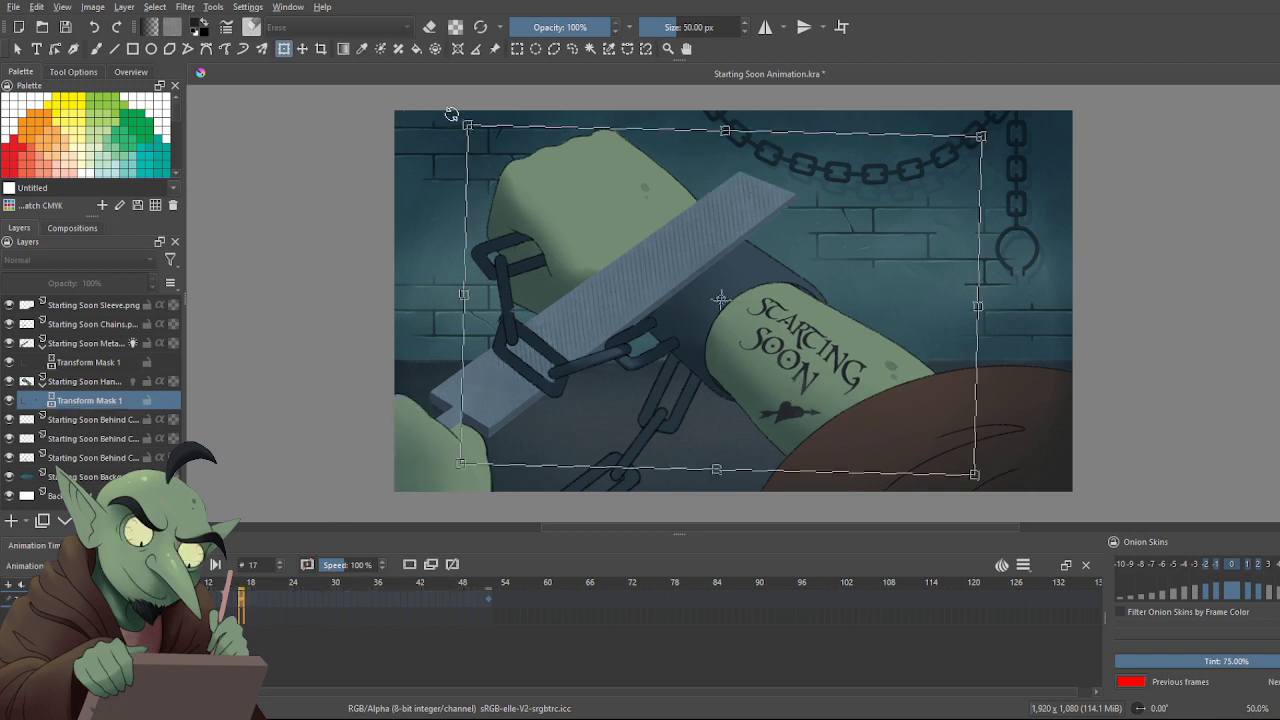
drag(451, 114, 449, 117)
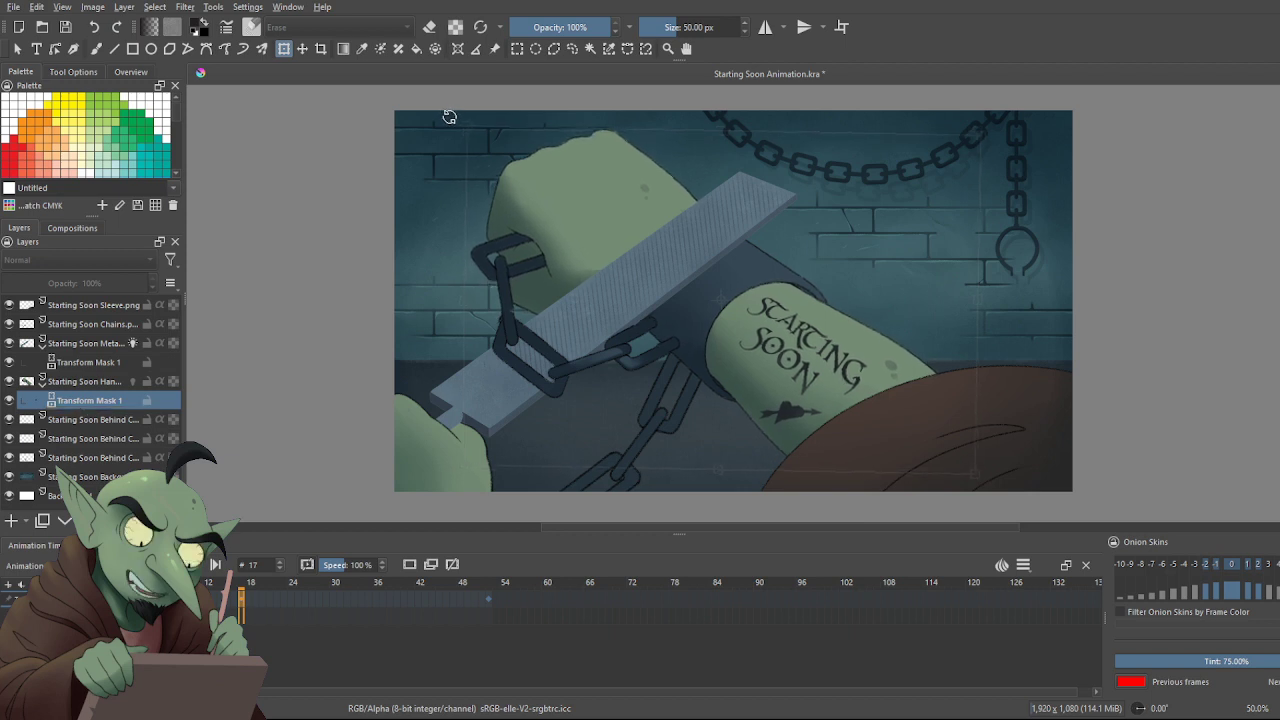
key(ctrl+plus)
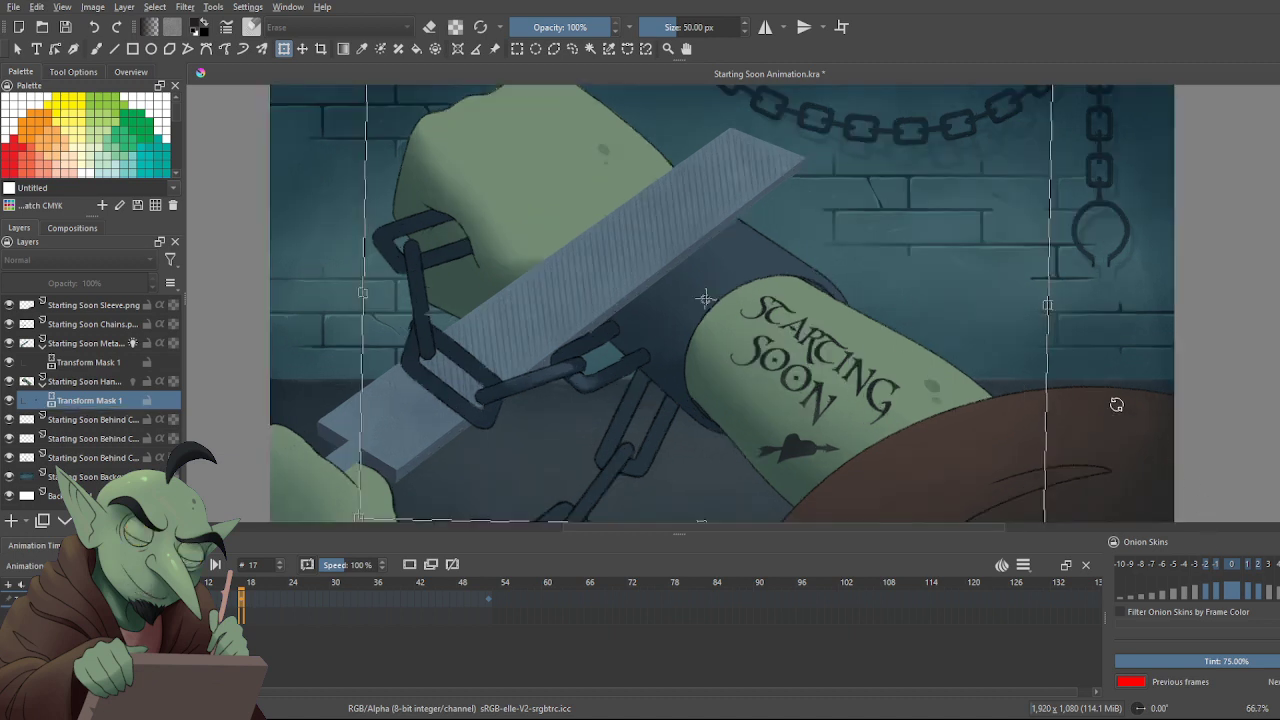
key(Return)
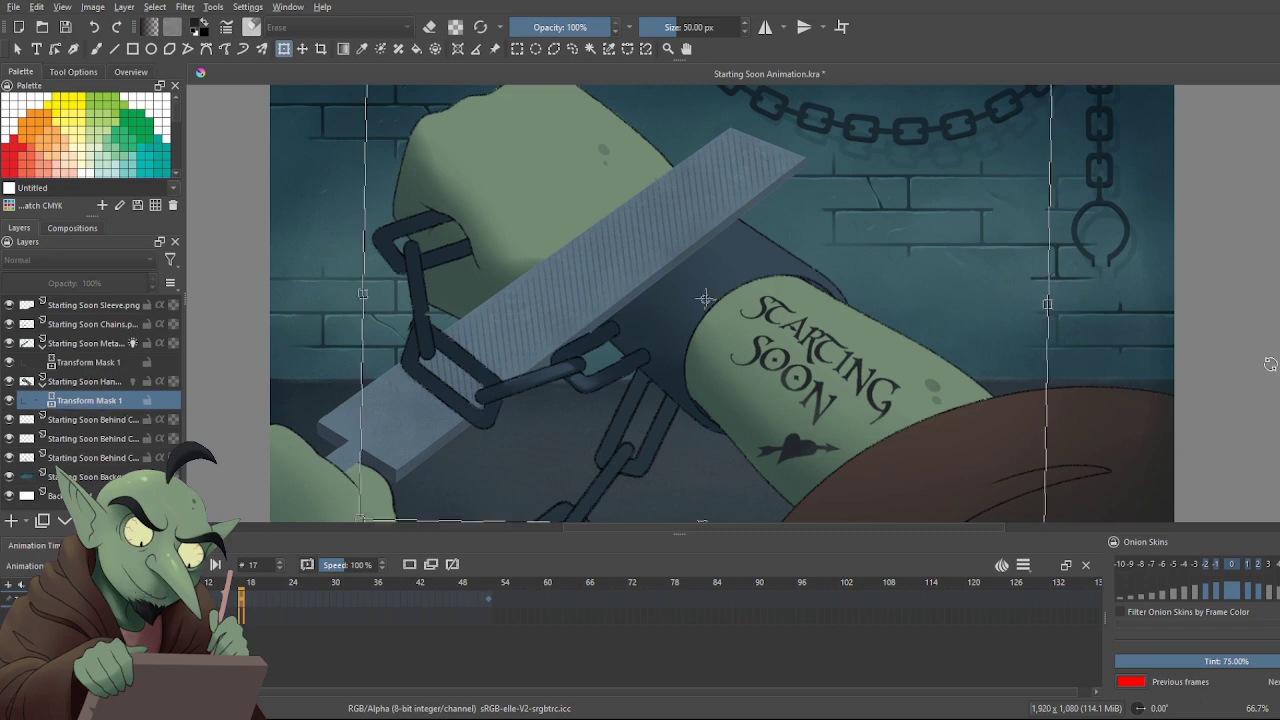
Play the animation from frame 0, check the pose at frame 17 and play the animation again
scroll(700, 484, down, 3)
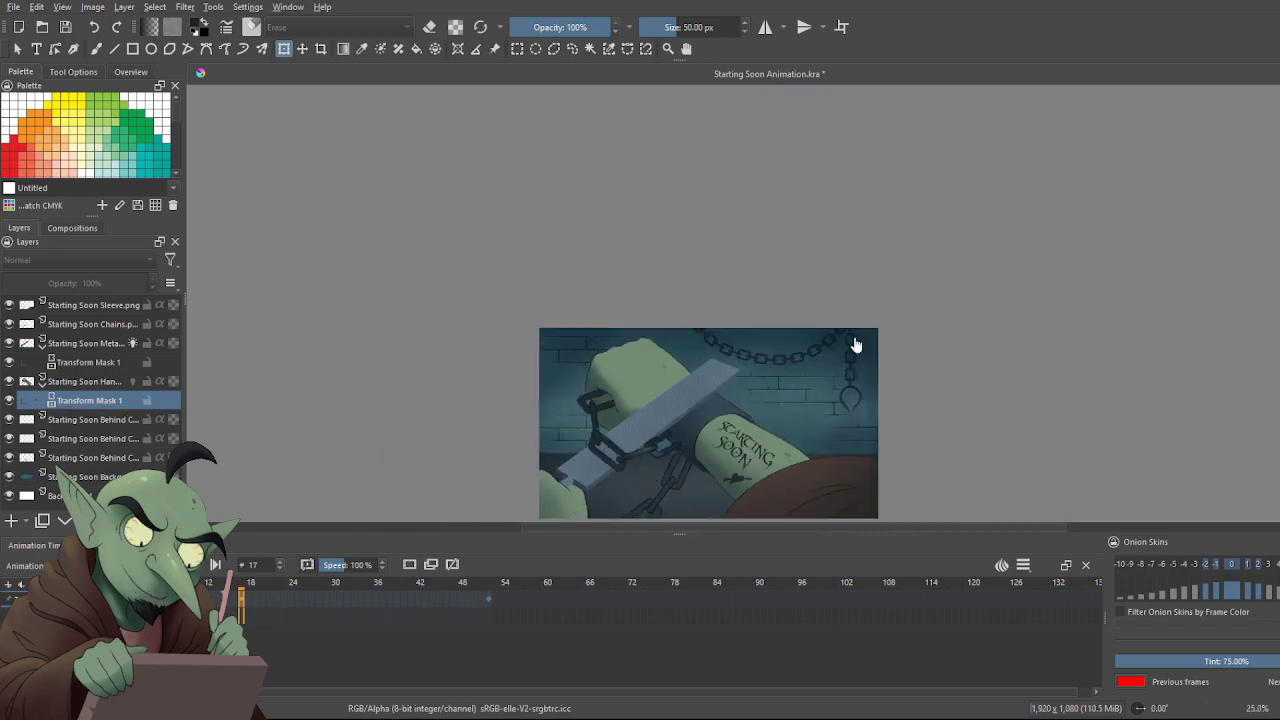
scroll(858, 380, down, 2)
scroll(862, 427, up, 4)
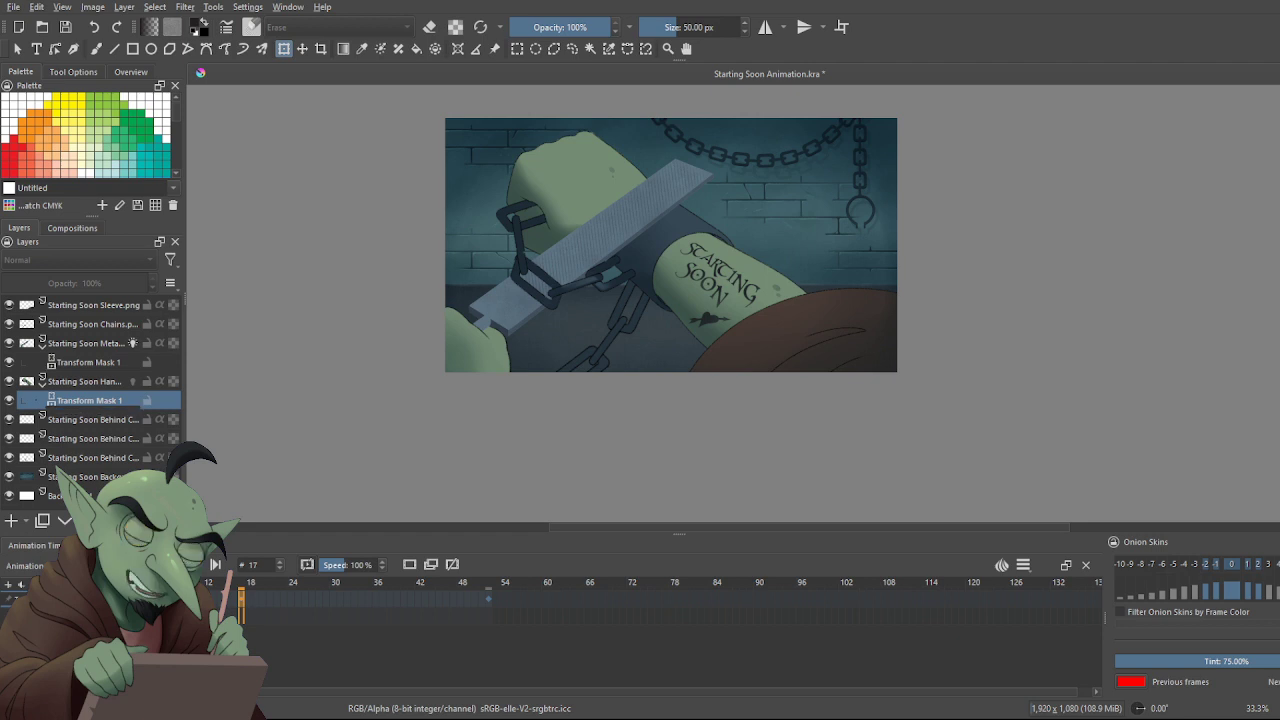
click(201, 566)
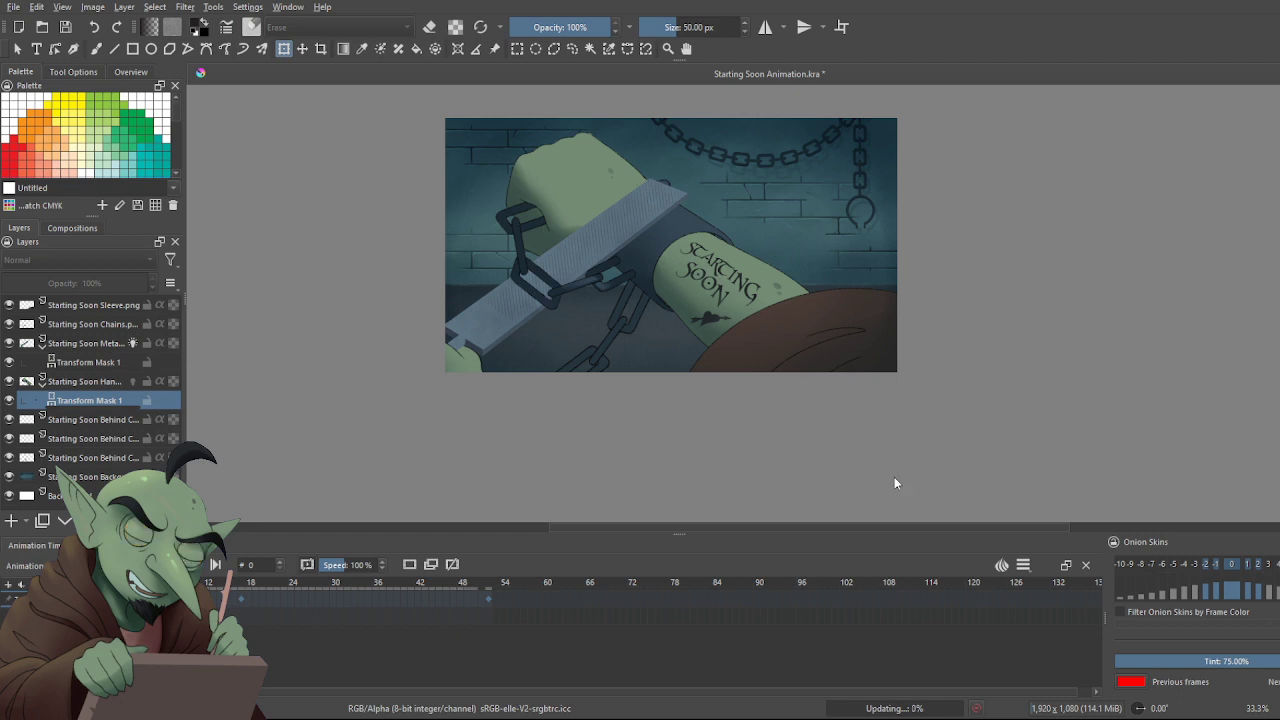
key(space)
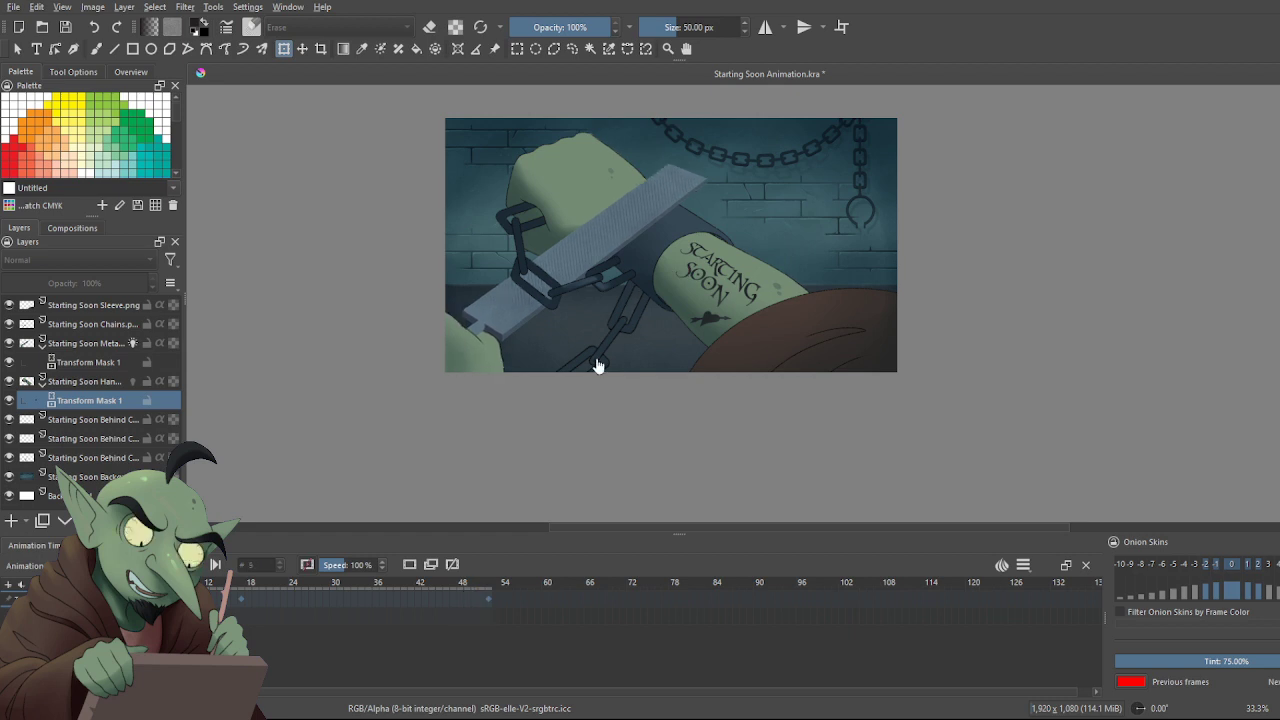
key(space)
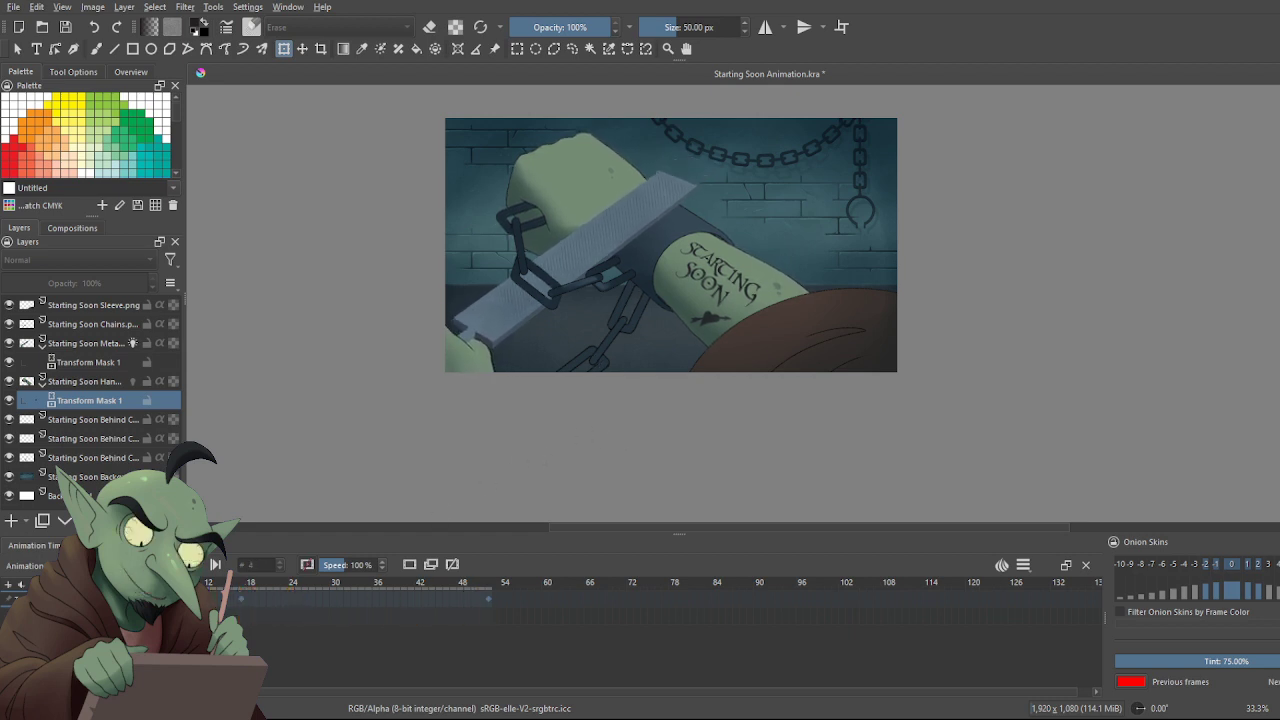
click(242, 605)
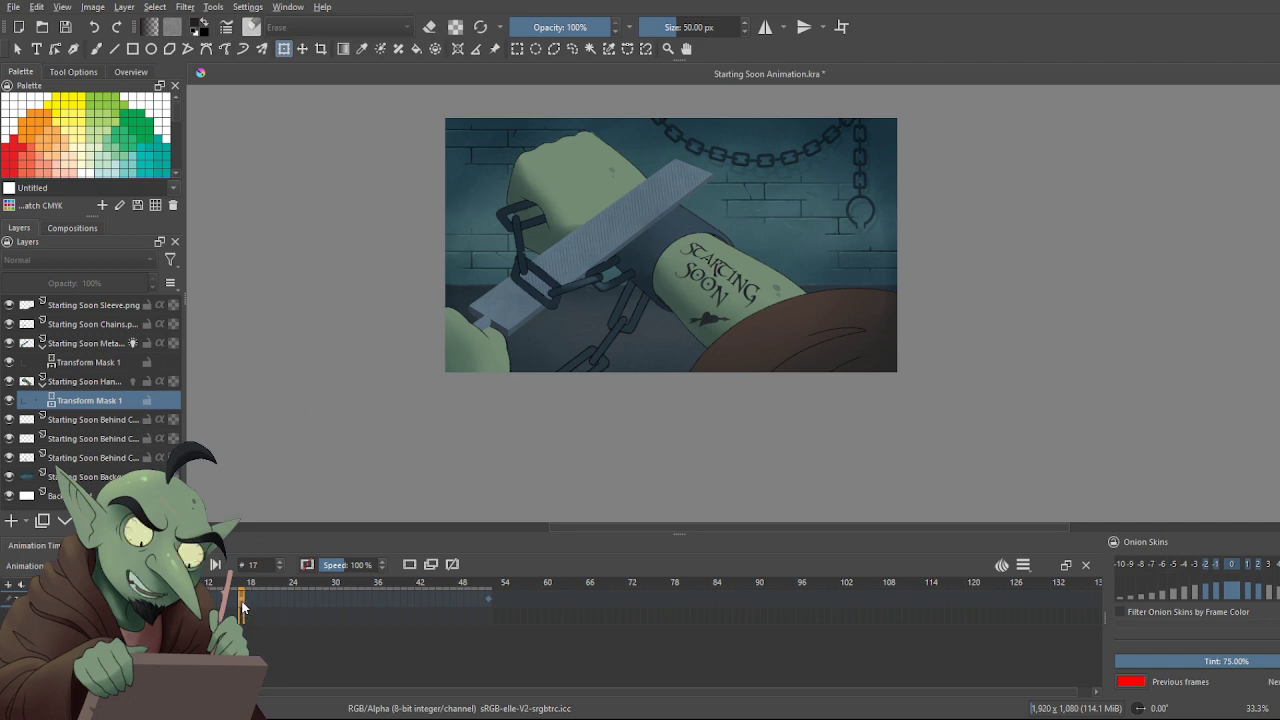
key(space)
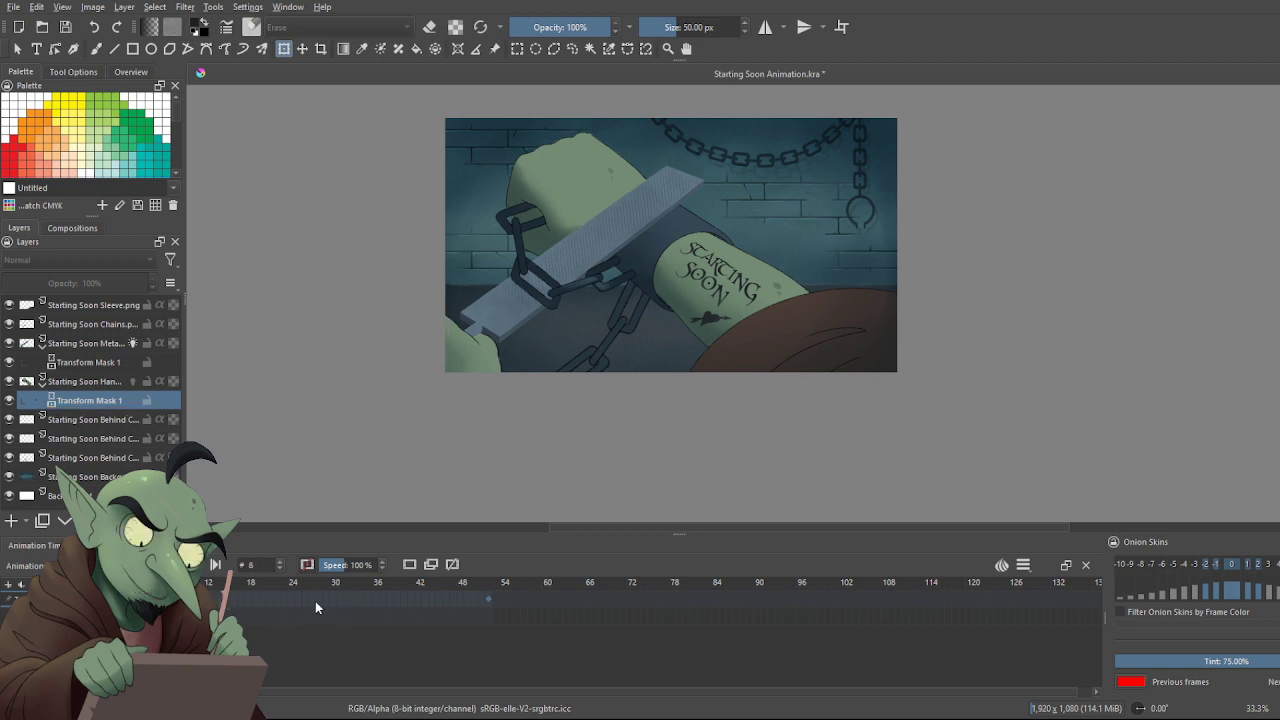
Apply a slight transform to the hand at frame 19 so its mask gets a keyframe there, and compare frames 19 to 21
click(258, 599)
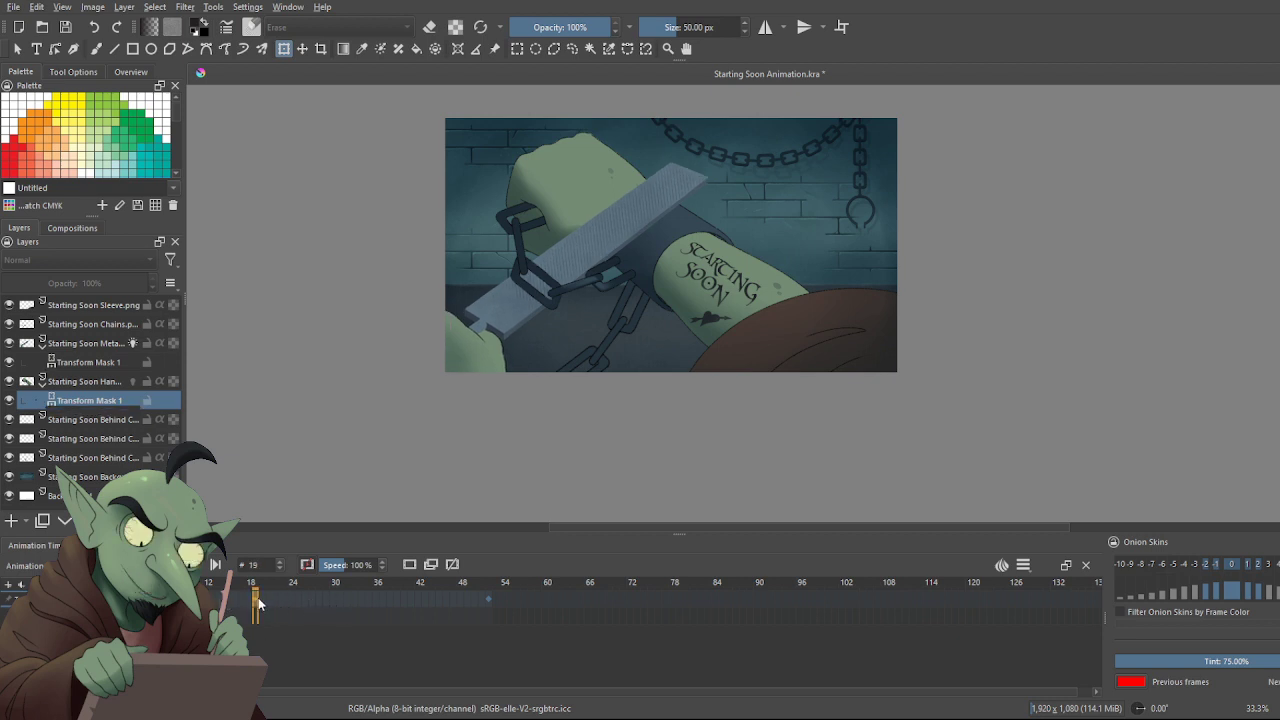
click(695, 262)
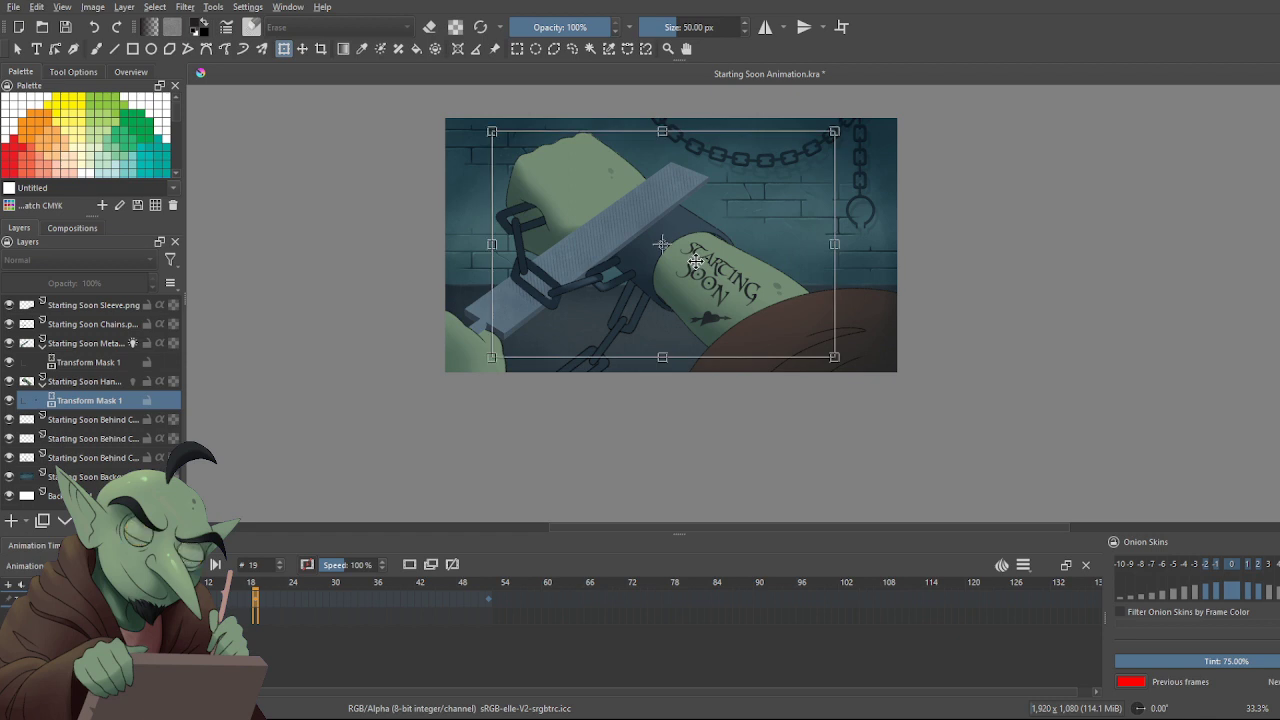
key(Return)
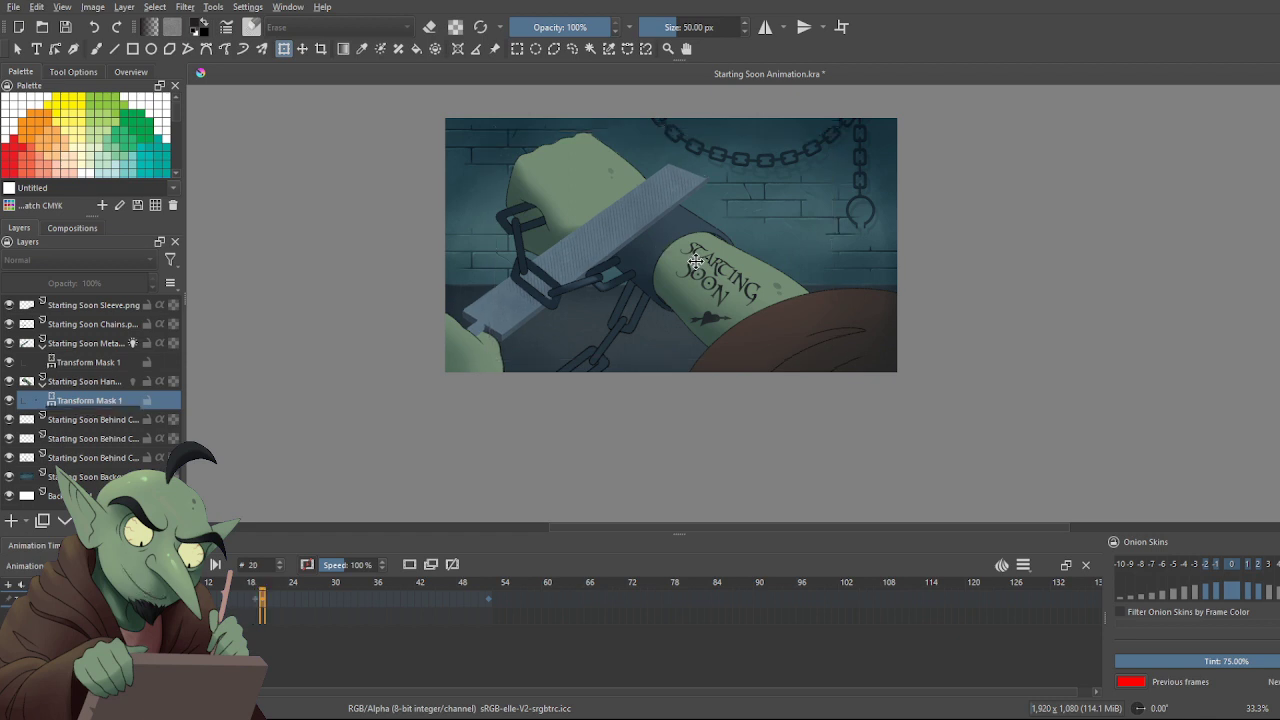
key(Right)
key(Right)
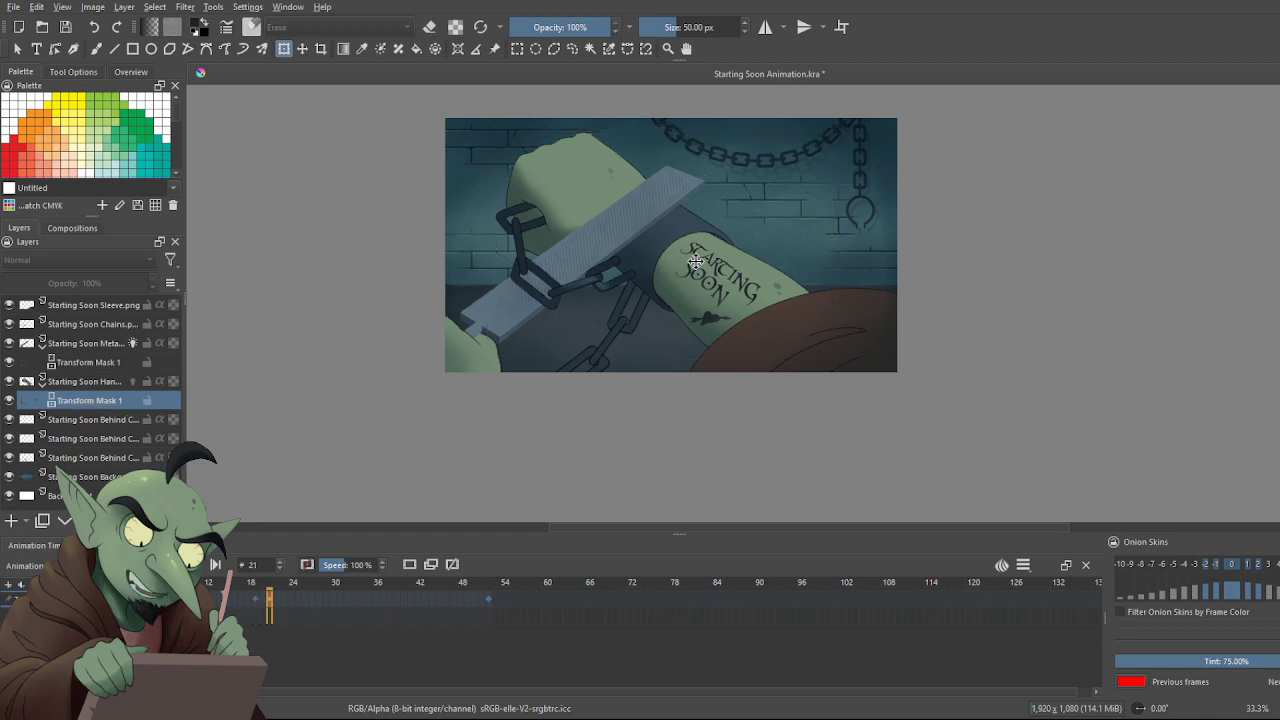
key(Left)
key(Left)
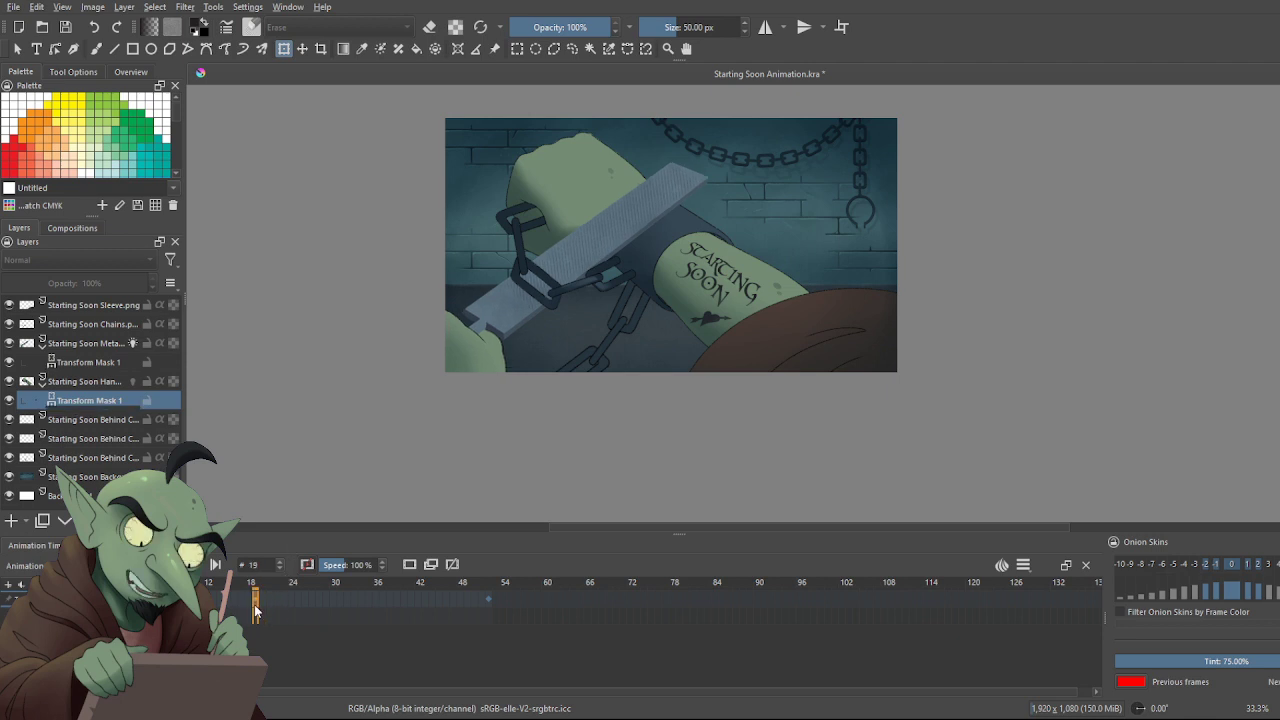
Reapply the hand's transform at frame 19 and compare the pose with frame 20
click(695, 237)
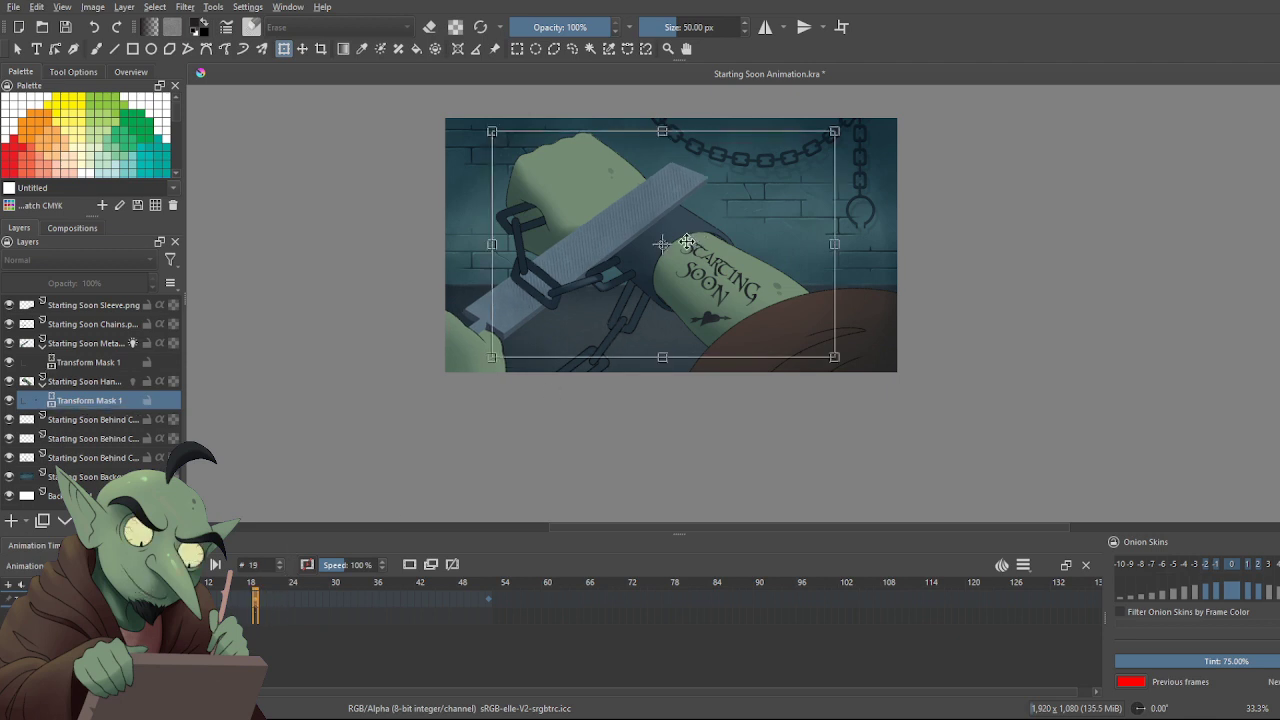
key(Return)
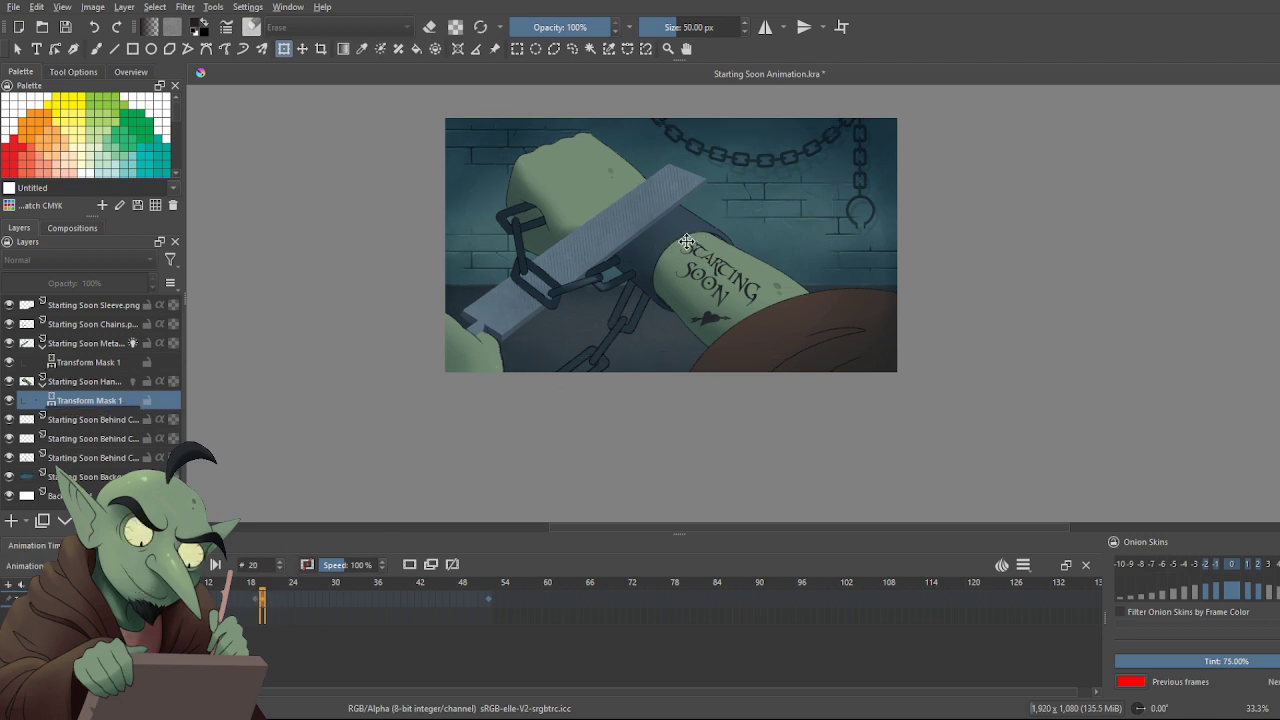
key(Right)
click(258, 604)
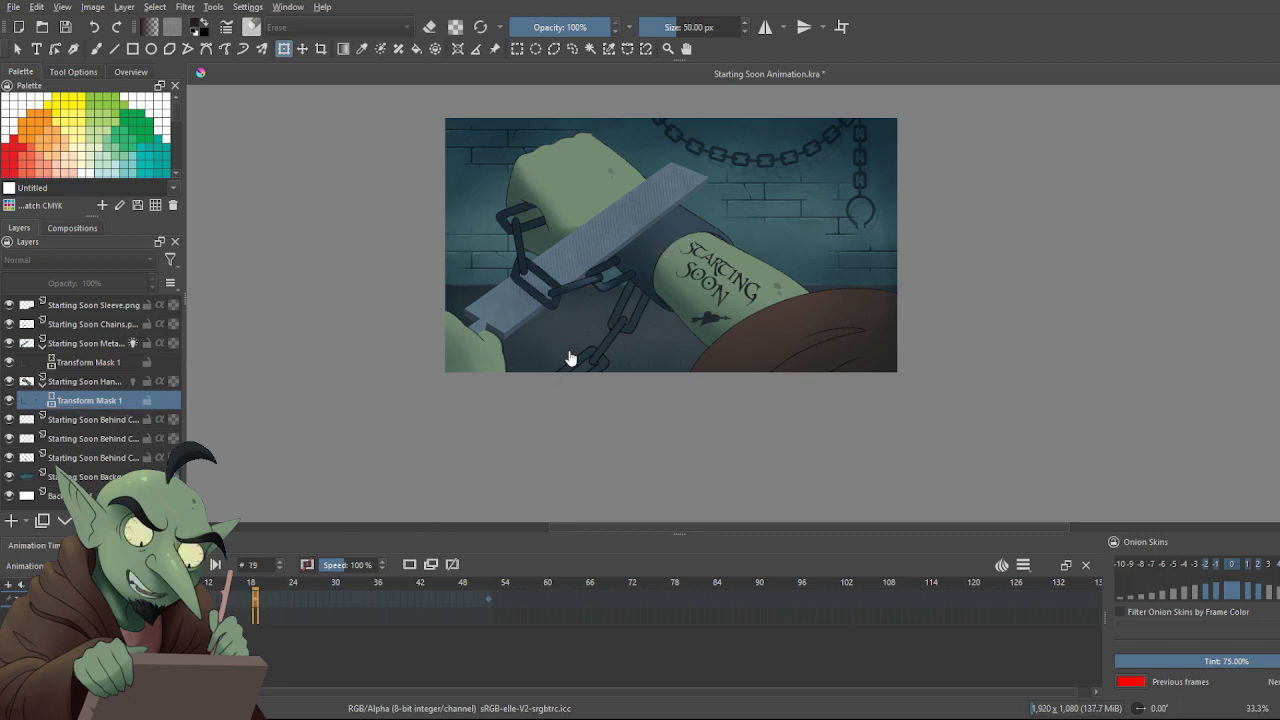
Nudge and fine-tune the hand layer very slightly at frame 19, and apply the transform
click(660, 256)
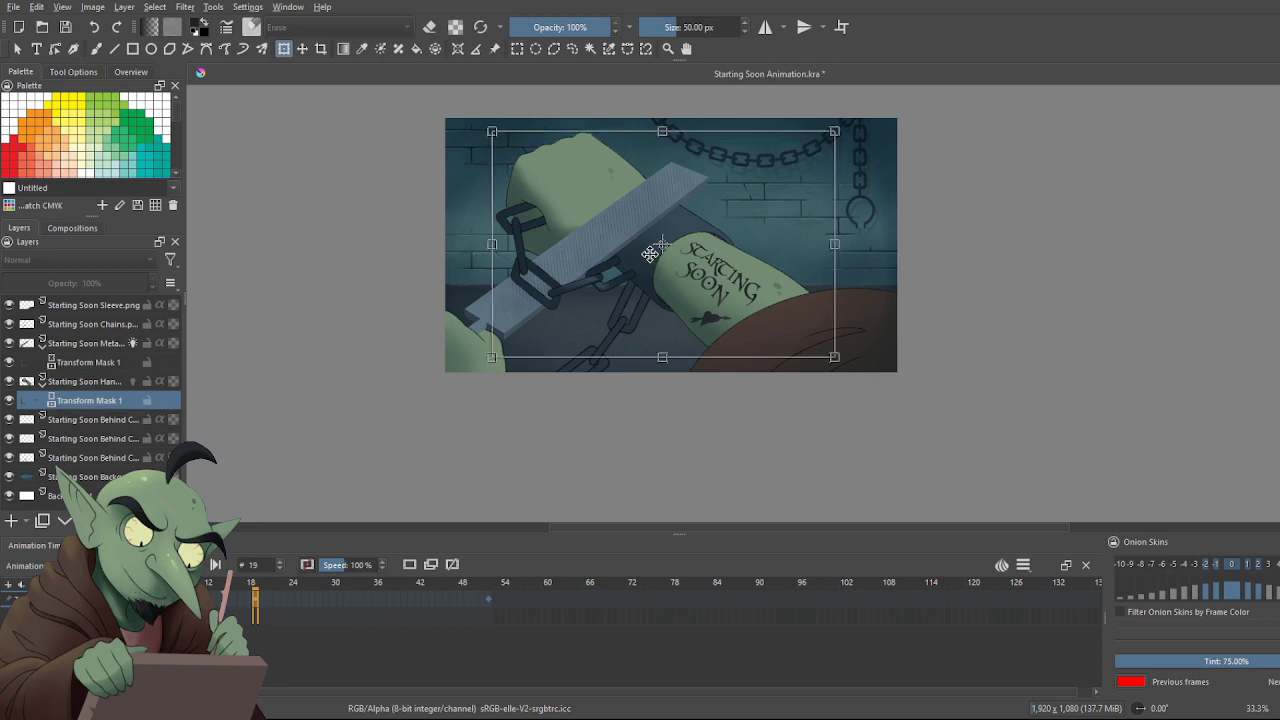
drag(650, 255, 651, 253)
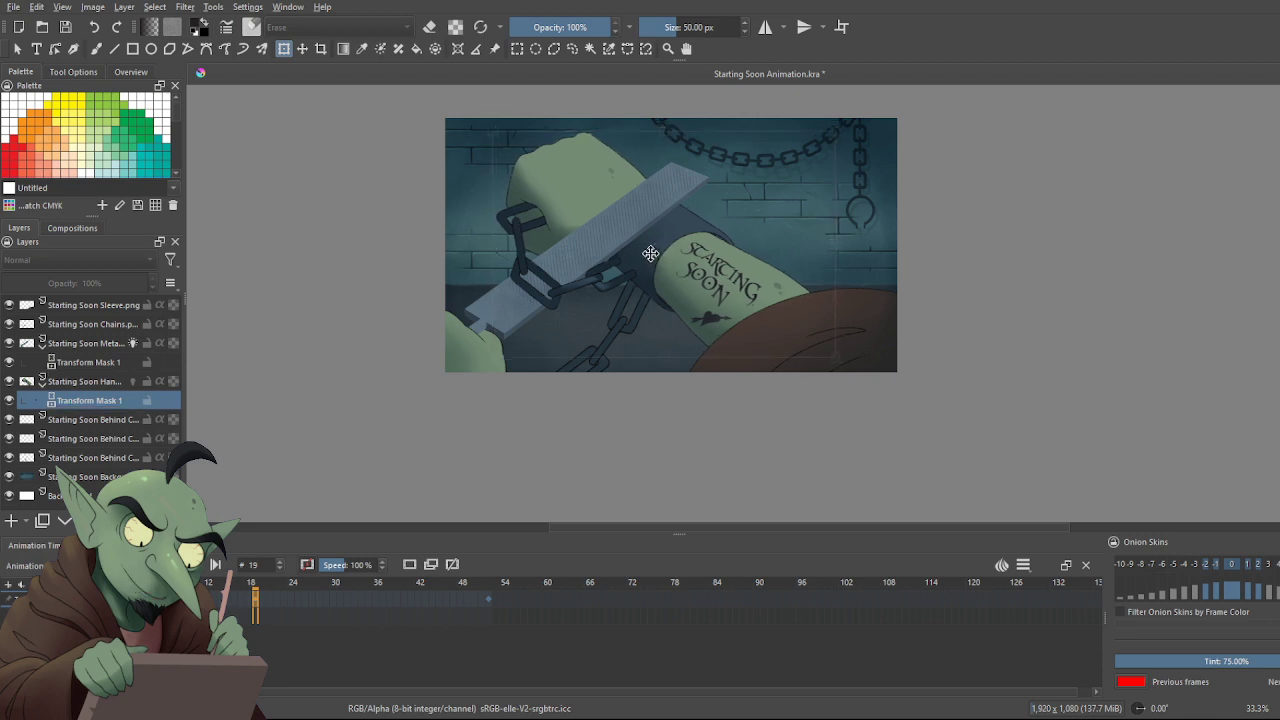
click(650, 253)
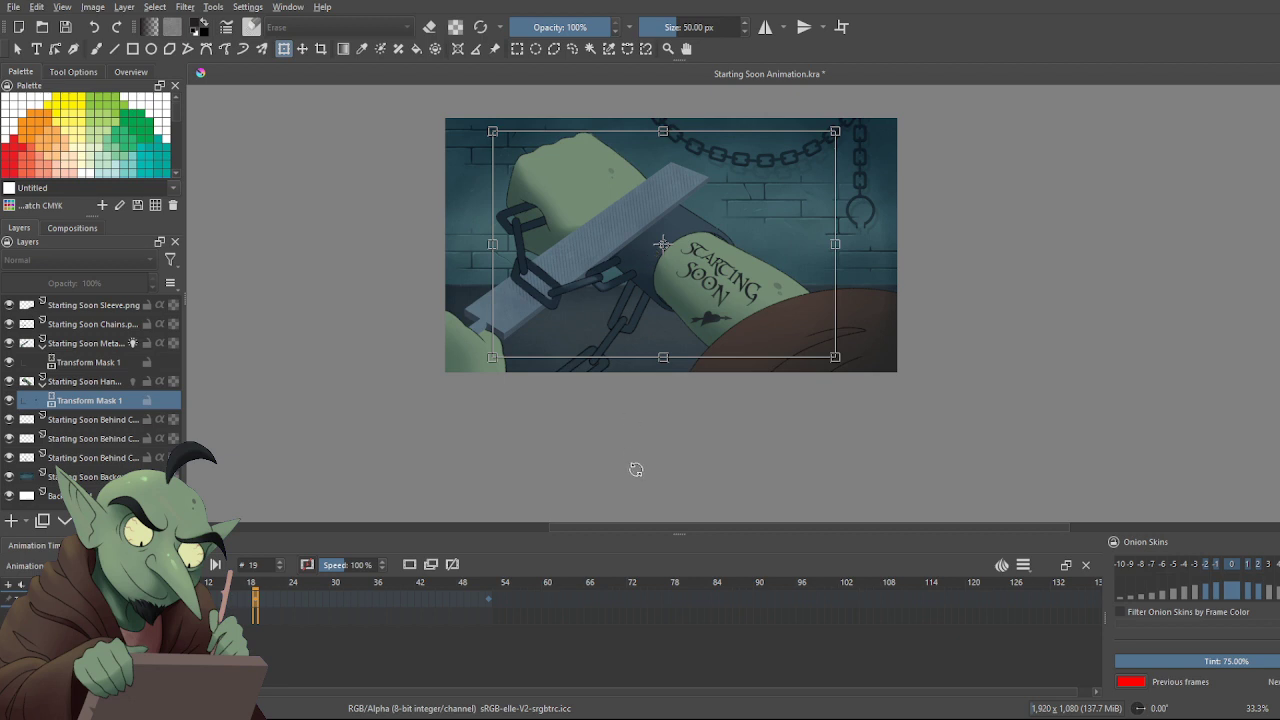
key(Return)
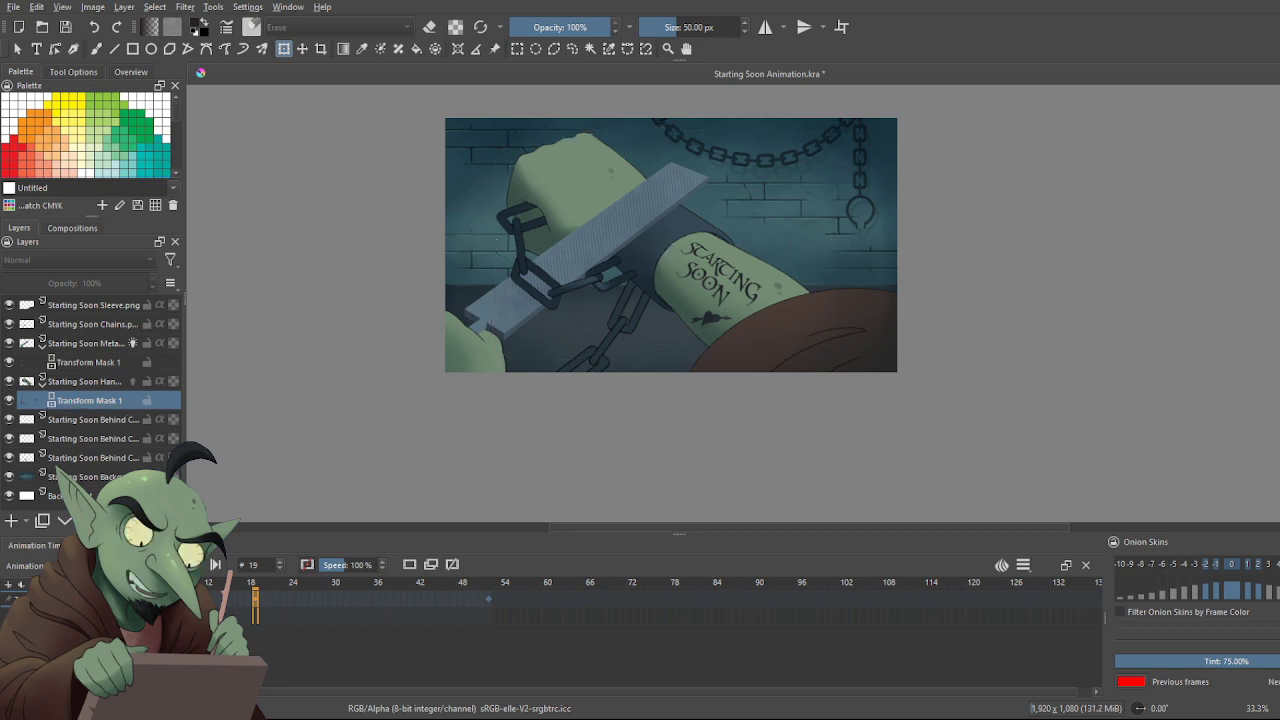
Play the animation to check the hand's motion, stop it and return to frame 19
click(191, 565)
key(space)
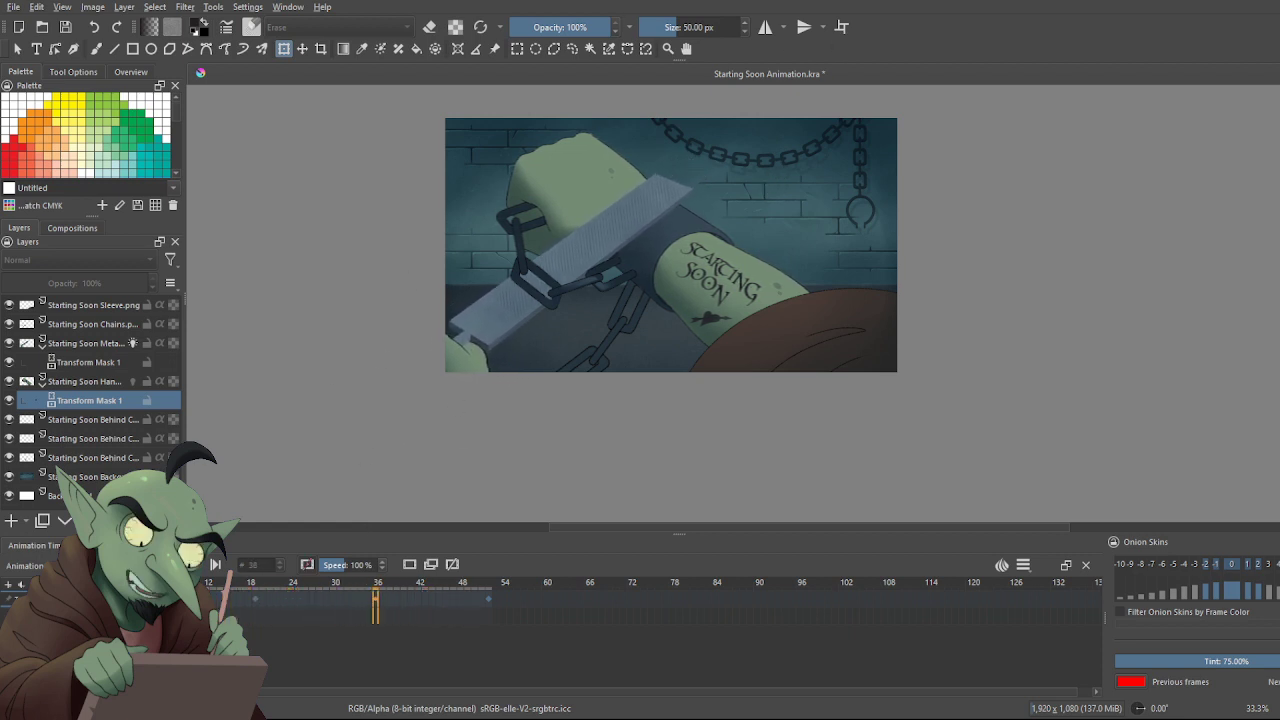
click(167, 564)
click(254, 605)
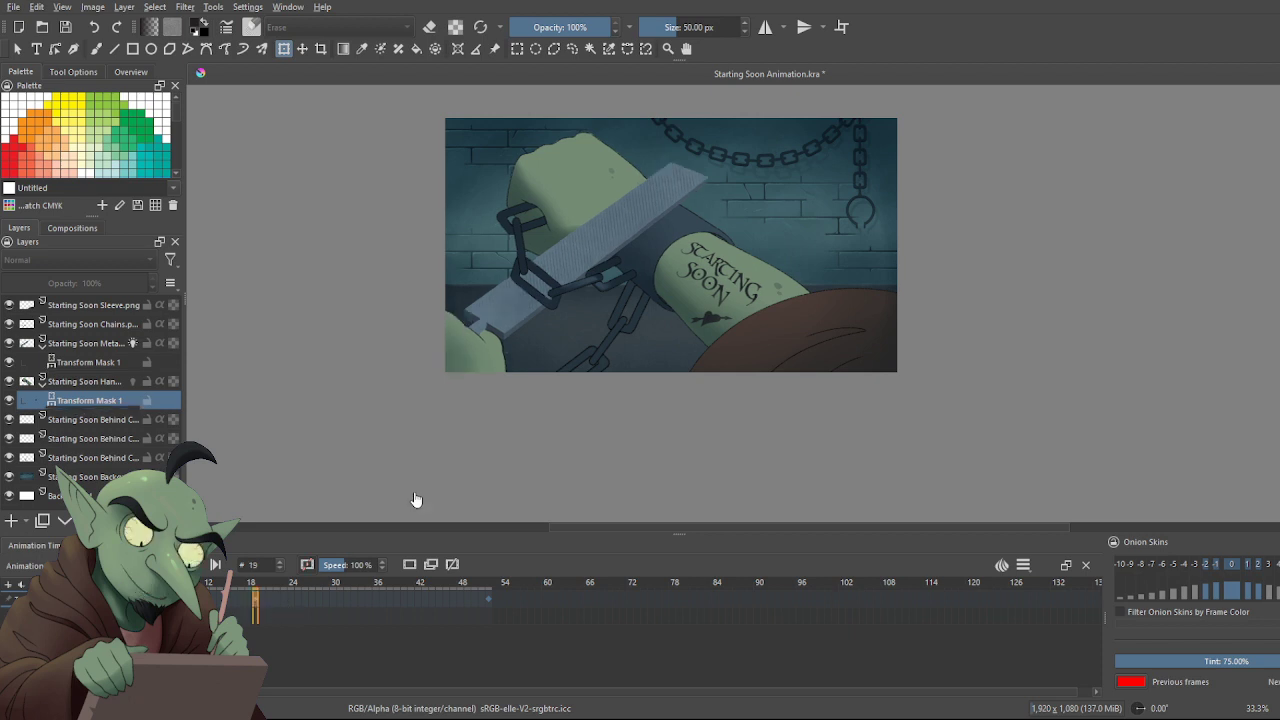
Refine the hand mask's slight rotation at frame 19 and apply the transform
click(733, 285)
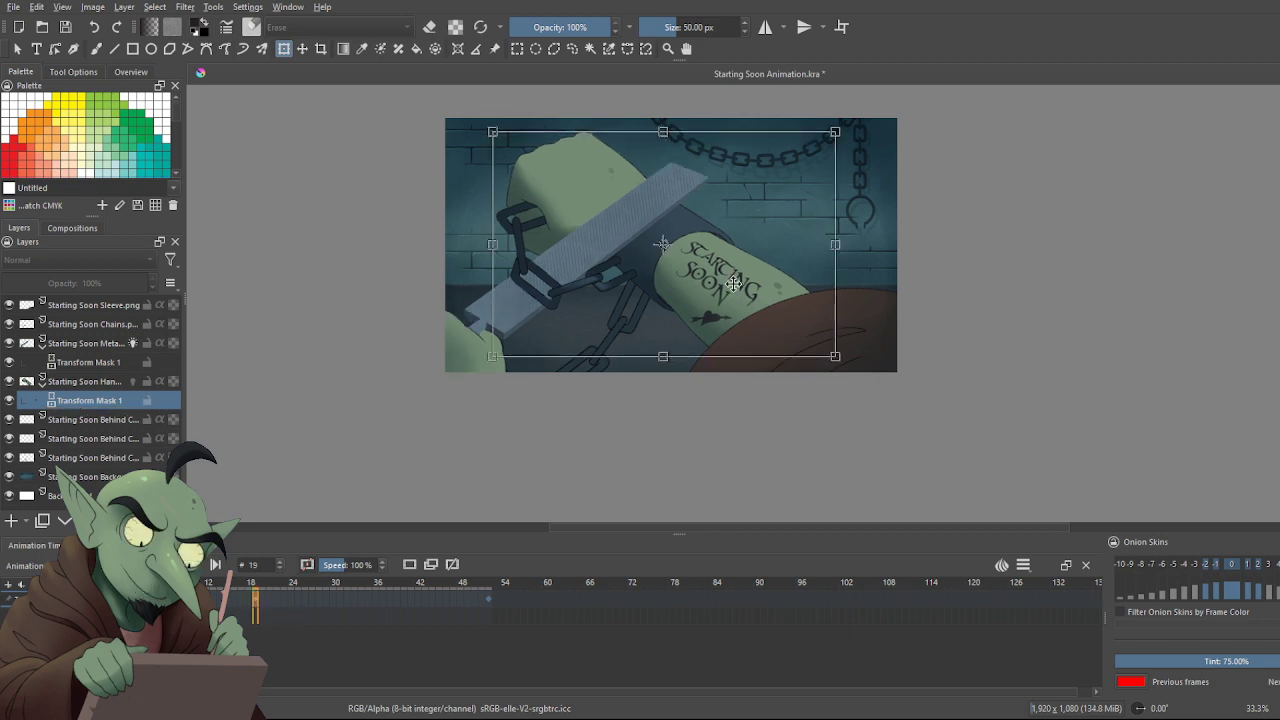
key(period)
key(comma)
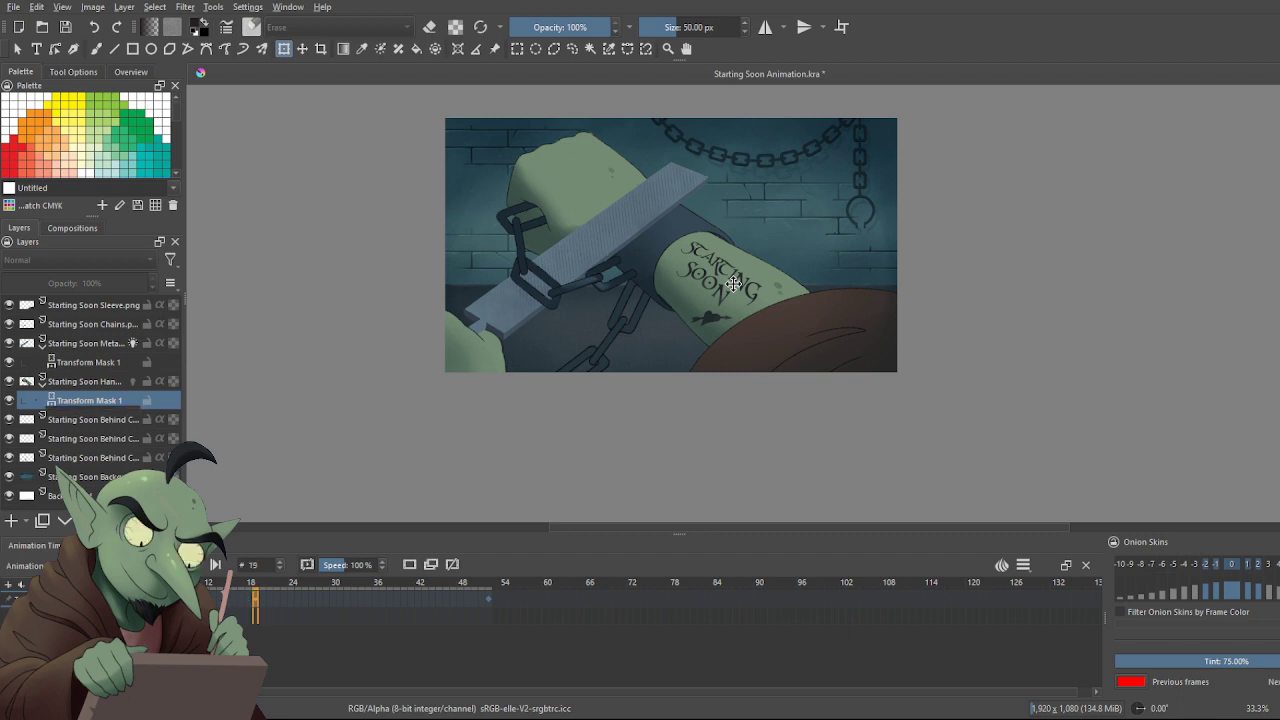
click(684, 266)
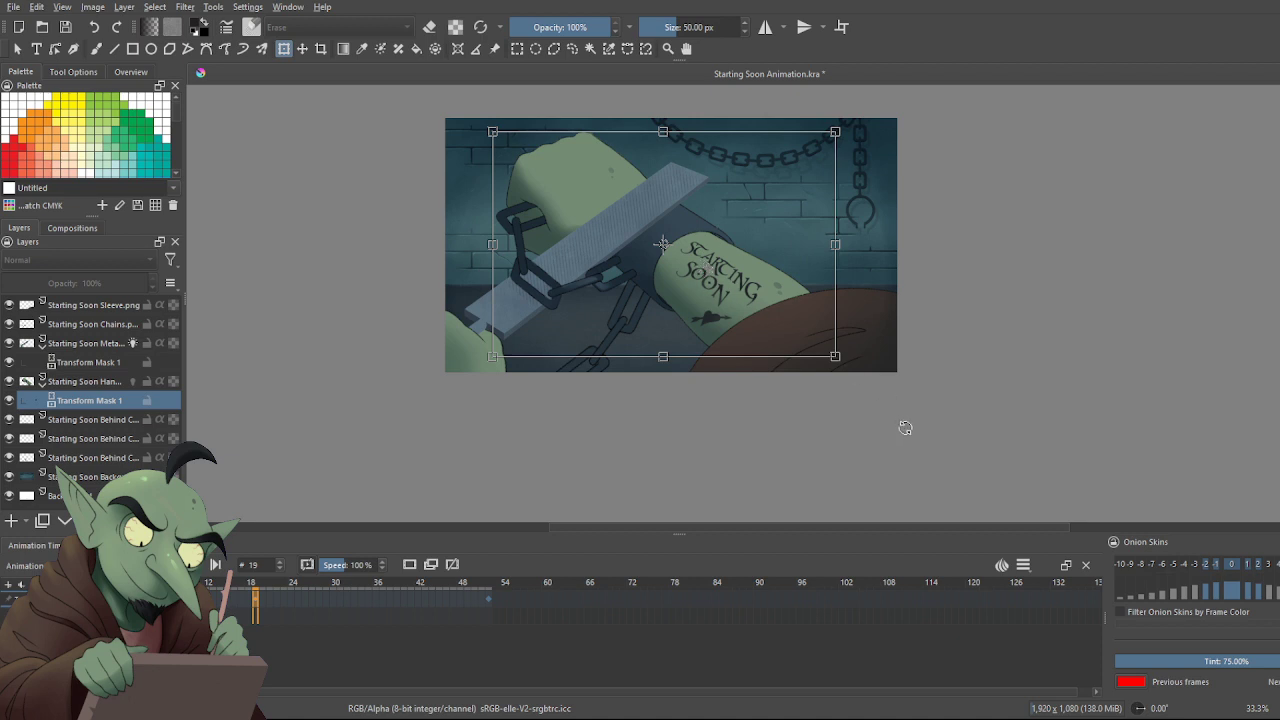
key(Return)
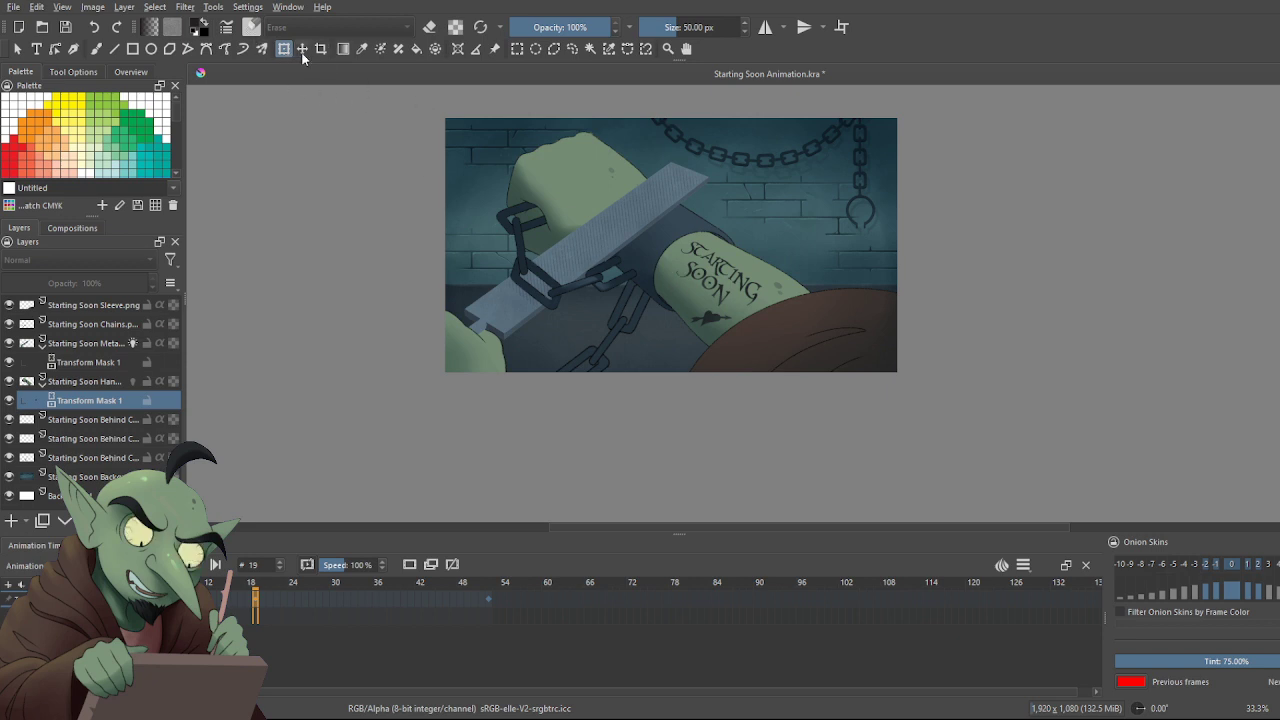
Reactivate the Transform tool, readjust the hand at frame 19 and play the animation from frame 0
click(17, 49)
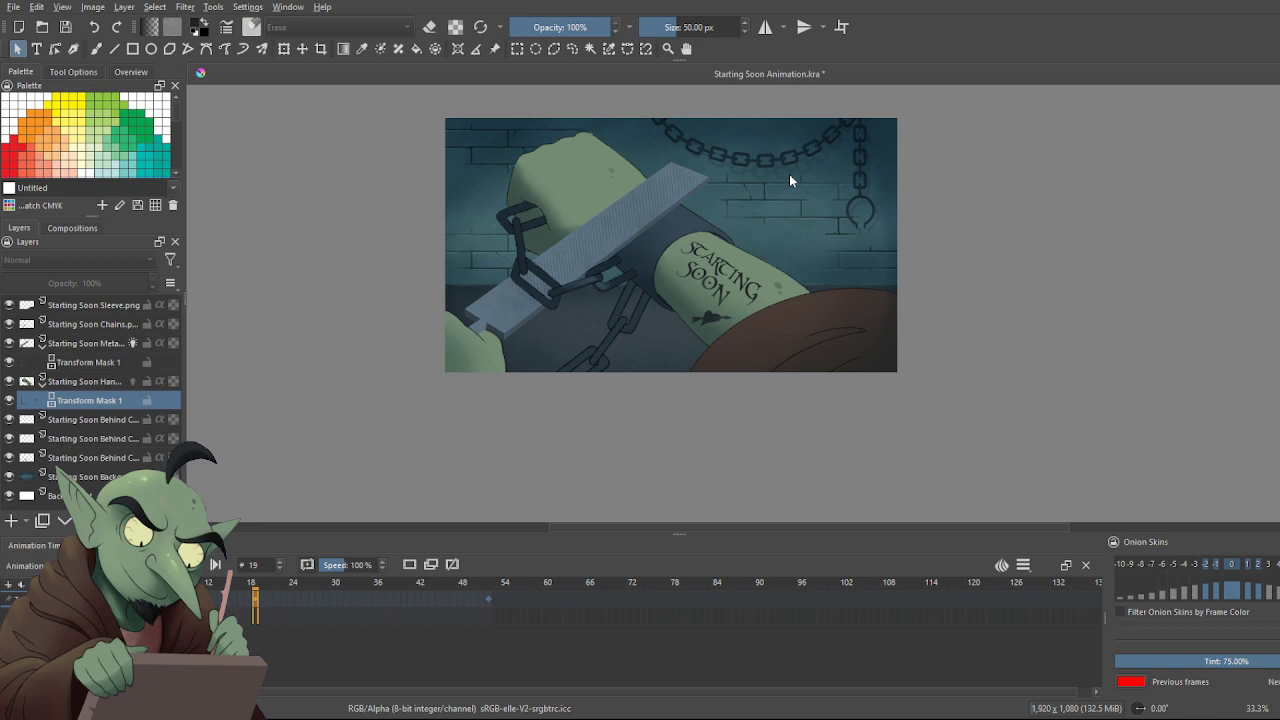
key(ctrl+t)
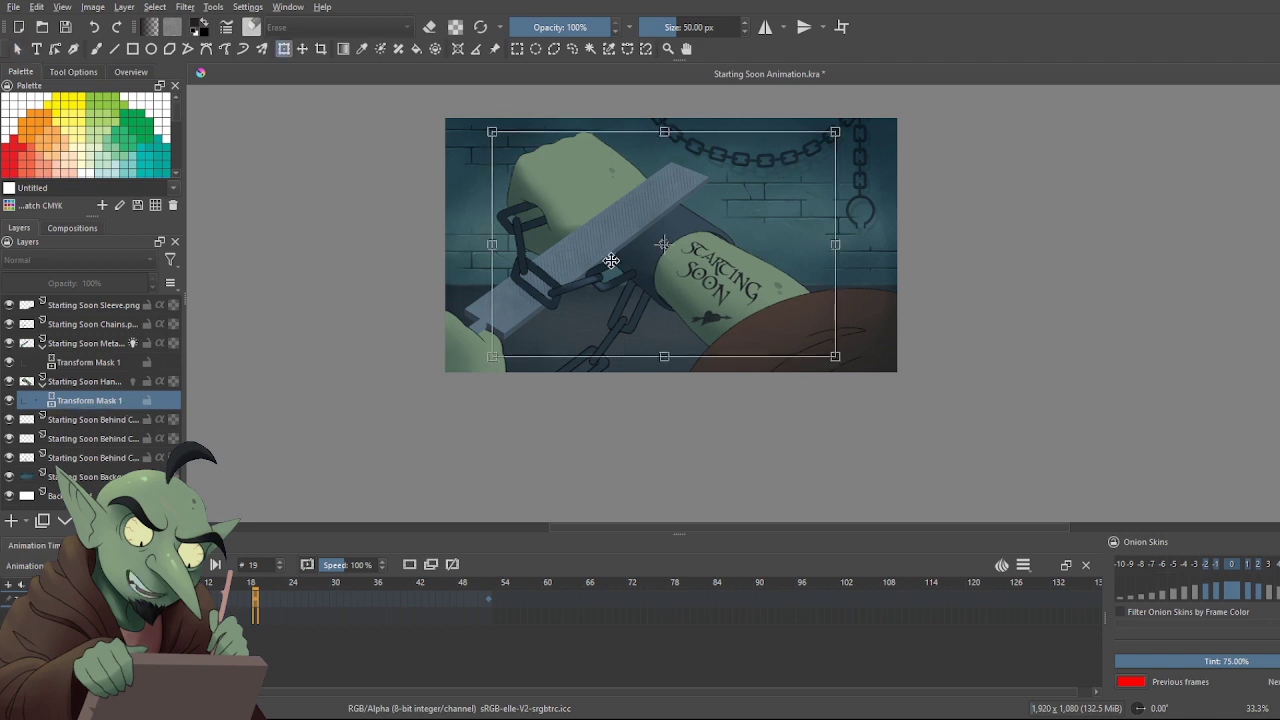
key(Return)
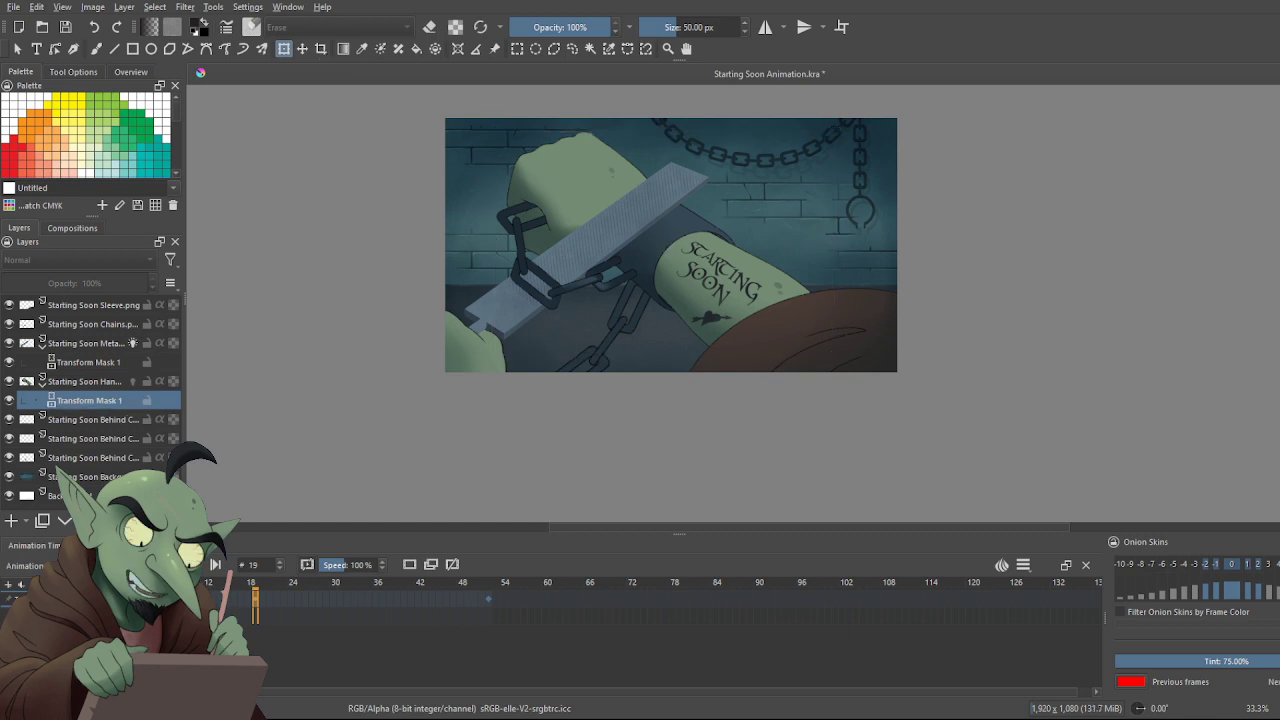
key(Home)
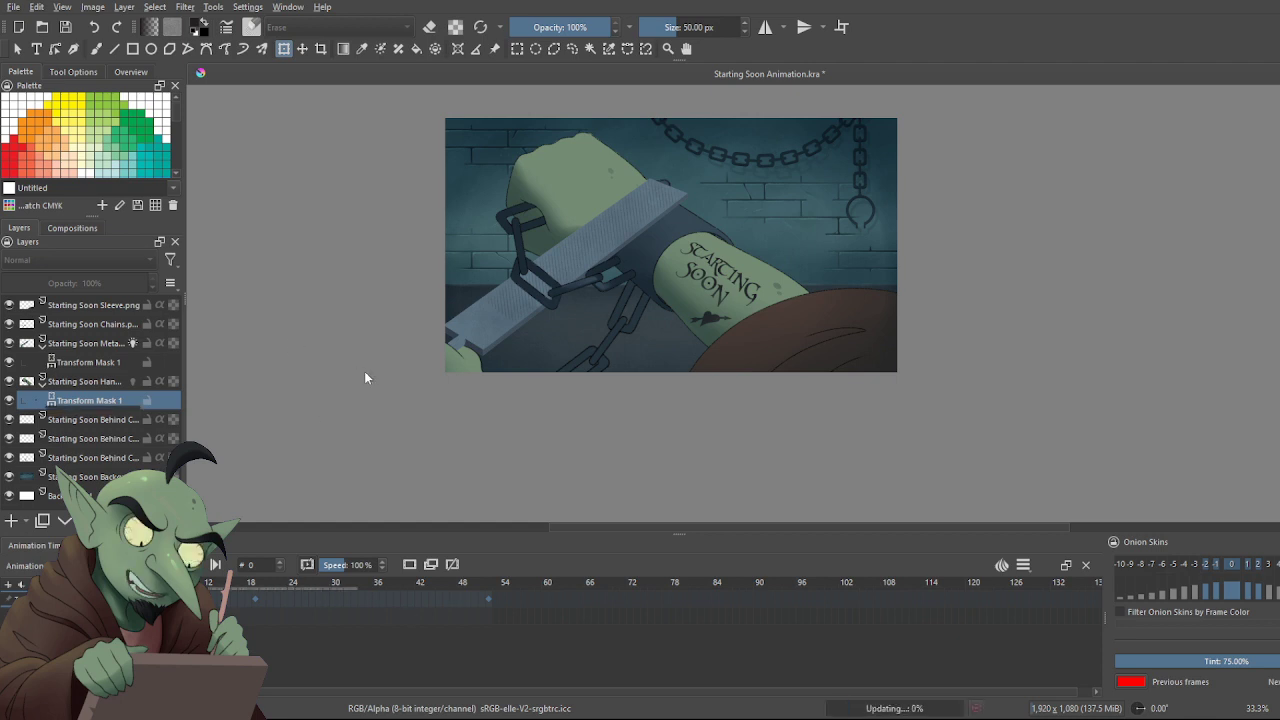
key(space)
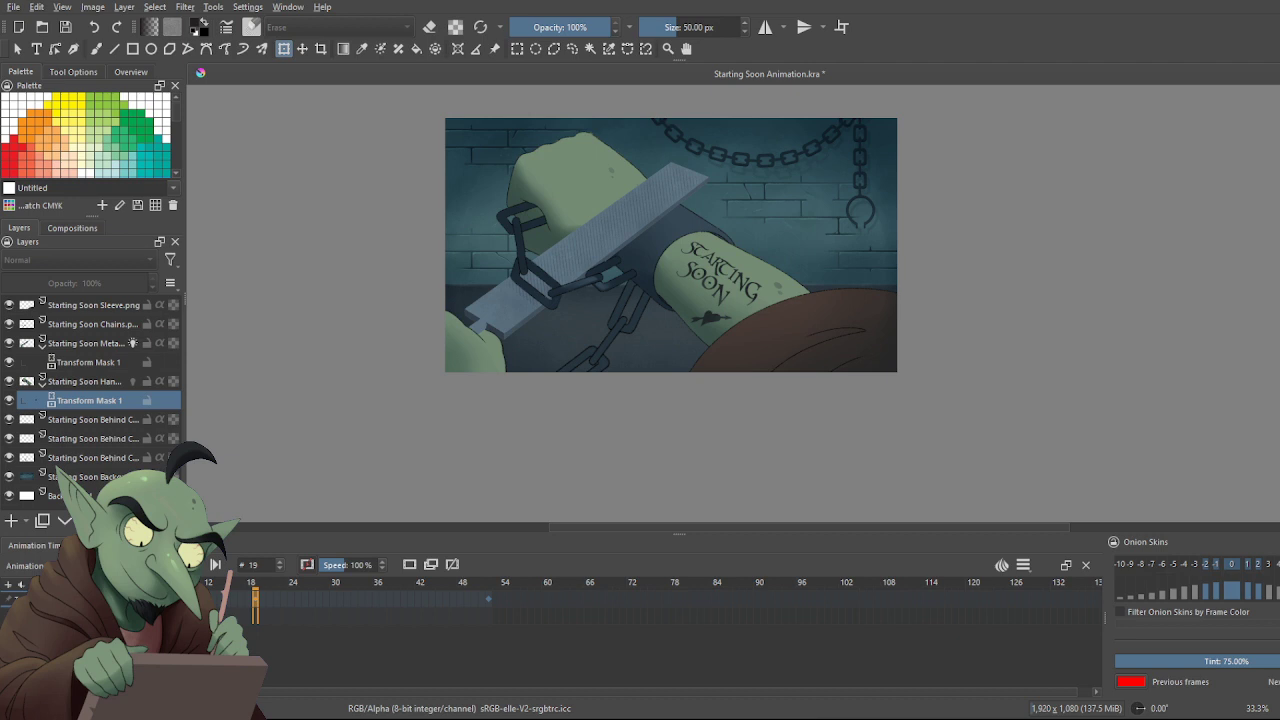
Make another small correction to the hand's transform at frame 19, apply it and preview the animation from frame 0
click(934, 367)
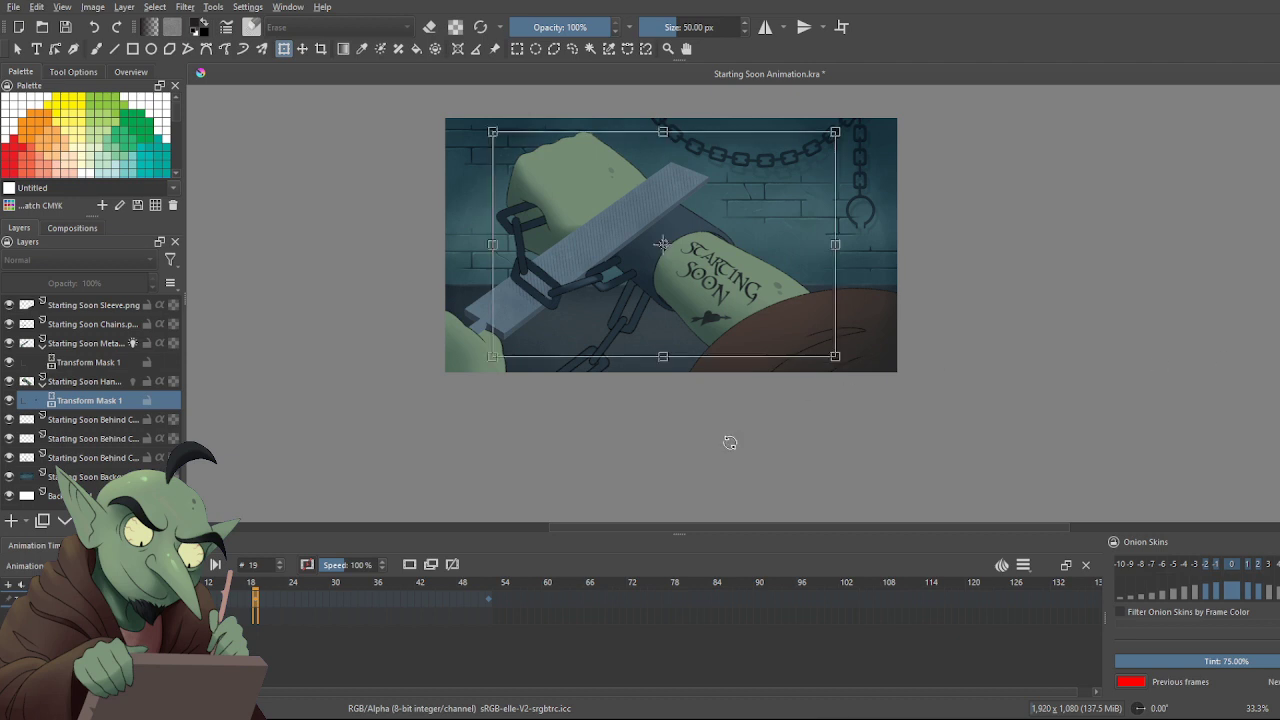
key(Return)
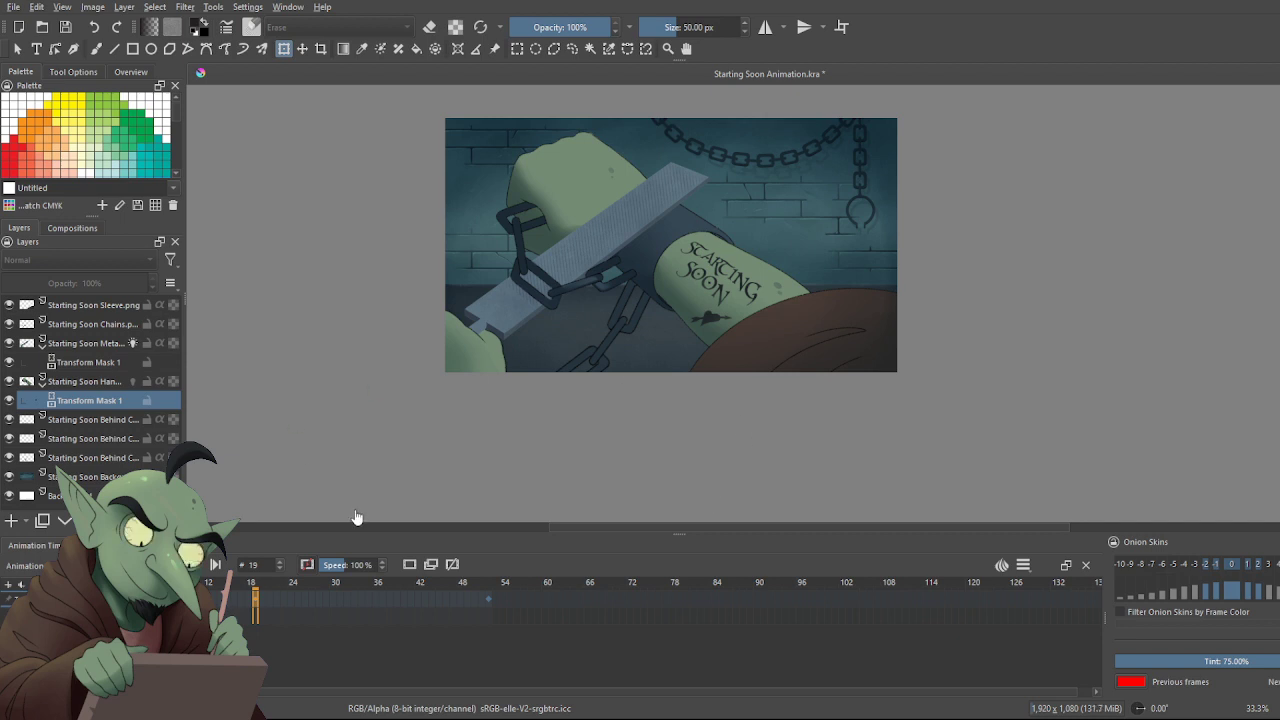
click(121, 599)
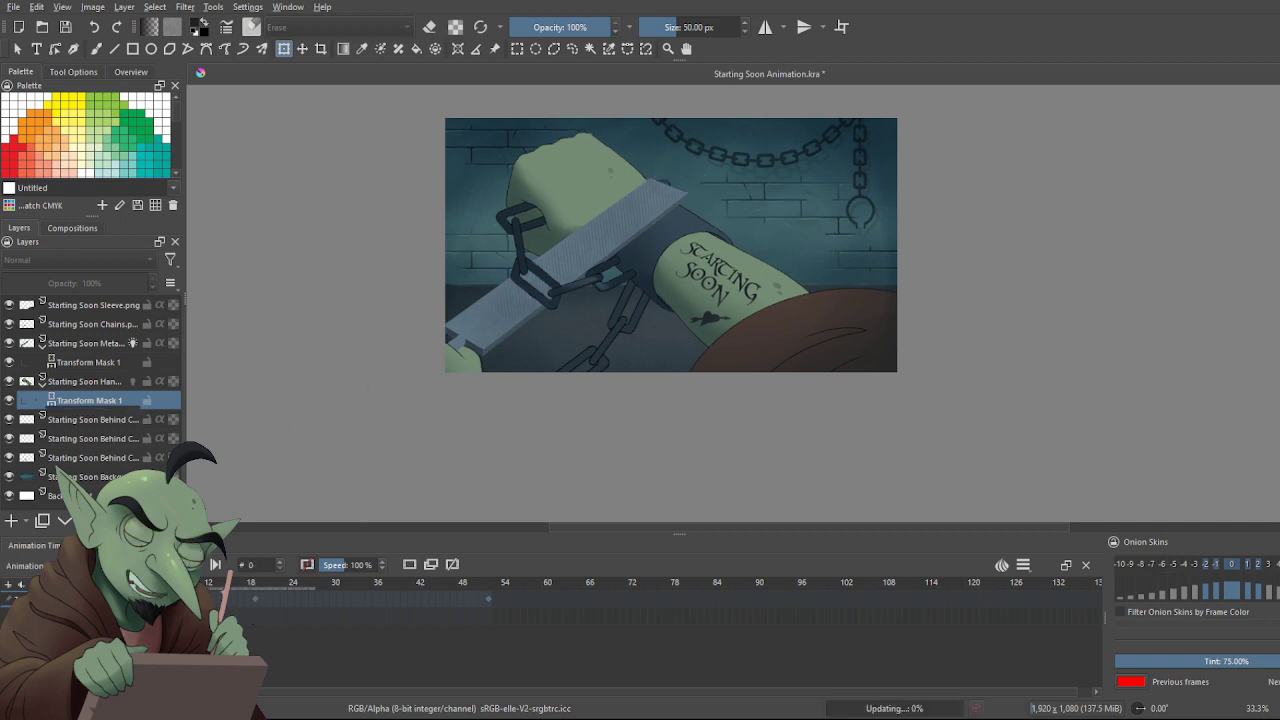
key(space)
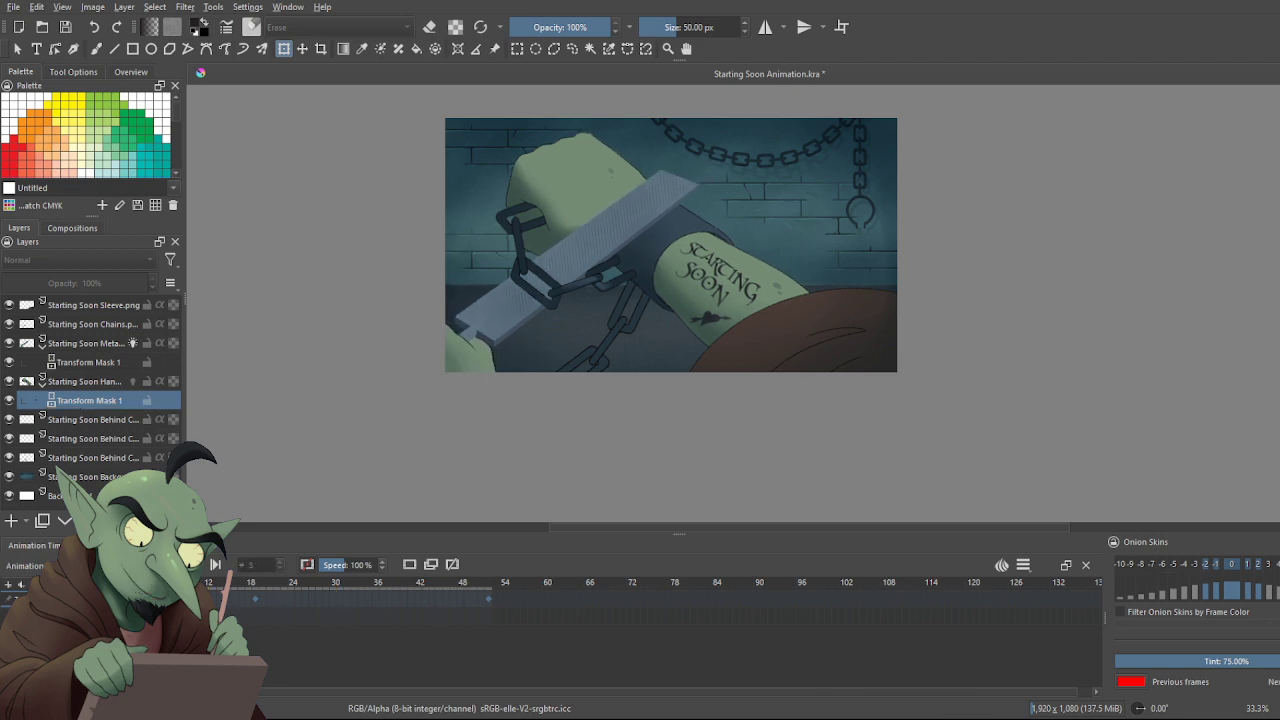
key(space)
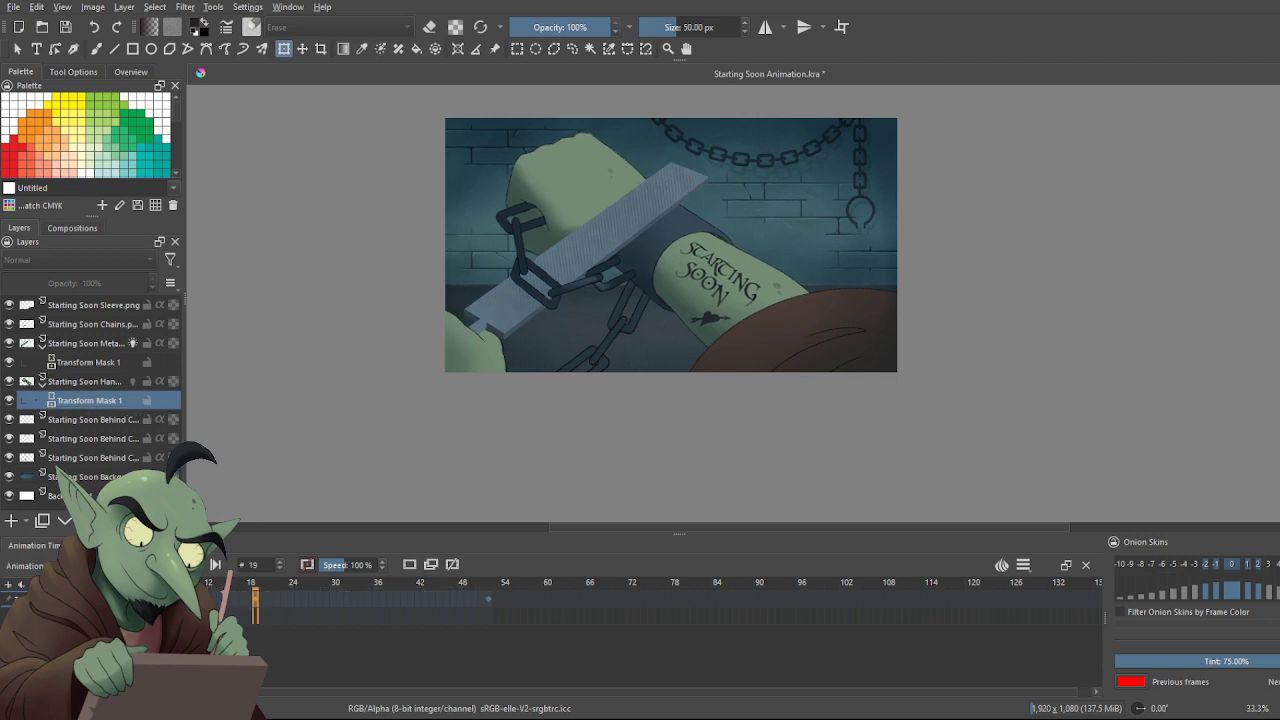
Scrub the timeline around frame 22 and back to frame 8 to inspect the hand's motion
click(236, 606)
click(256, 601)
click(279, 598)
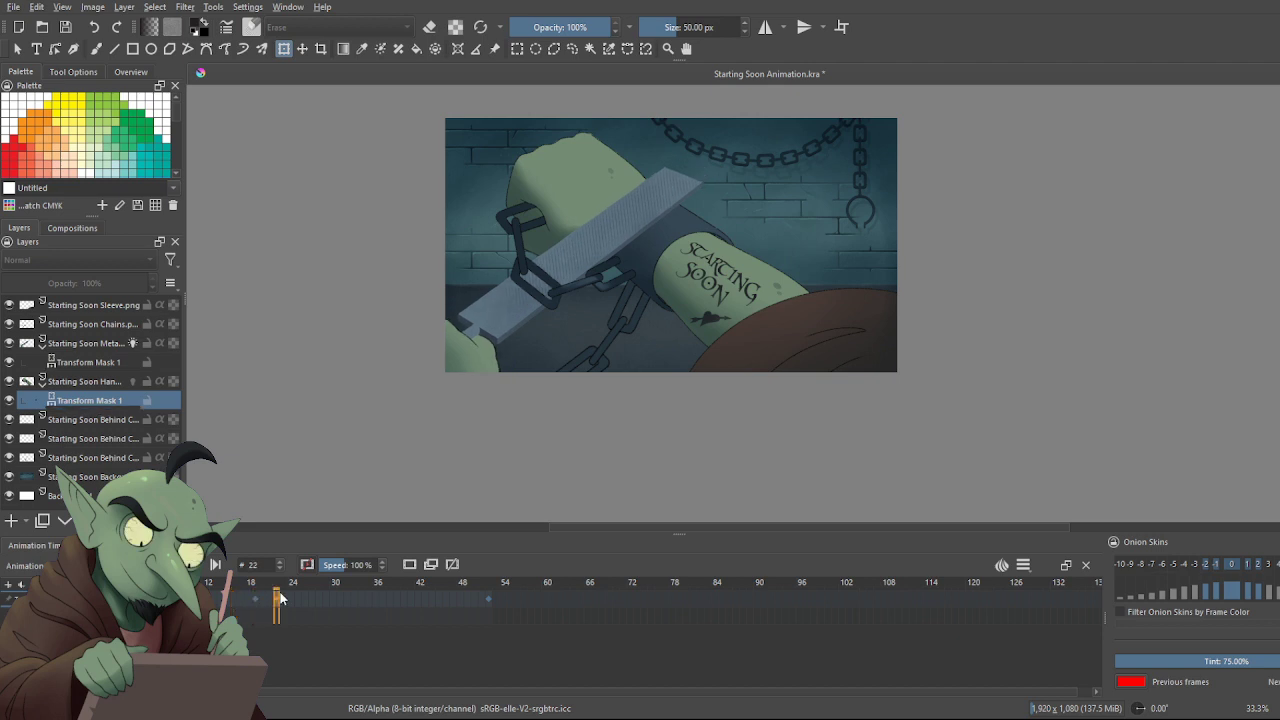
click(320, 602)
drag(319, 600, 181, 600)
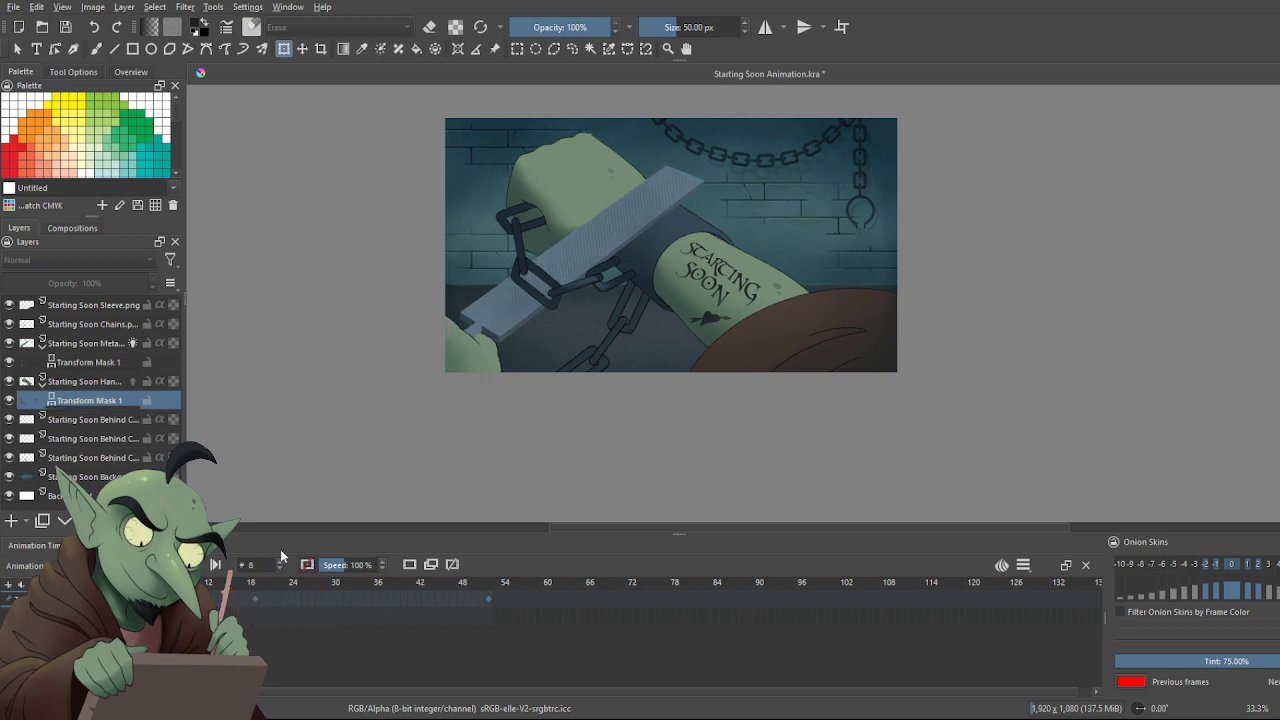
Replay the animation from its start to judge the hand's timing, and go back to frame 19
click(131, 600)
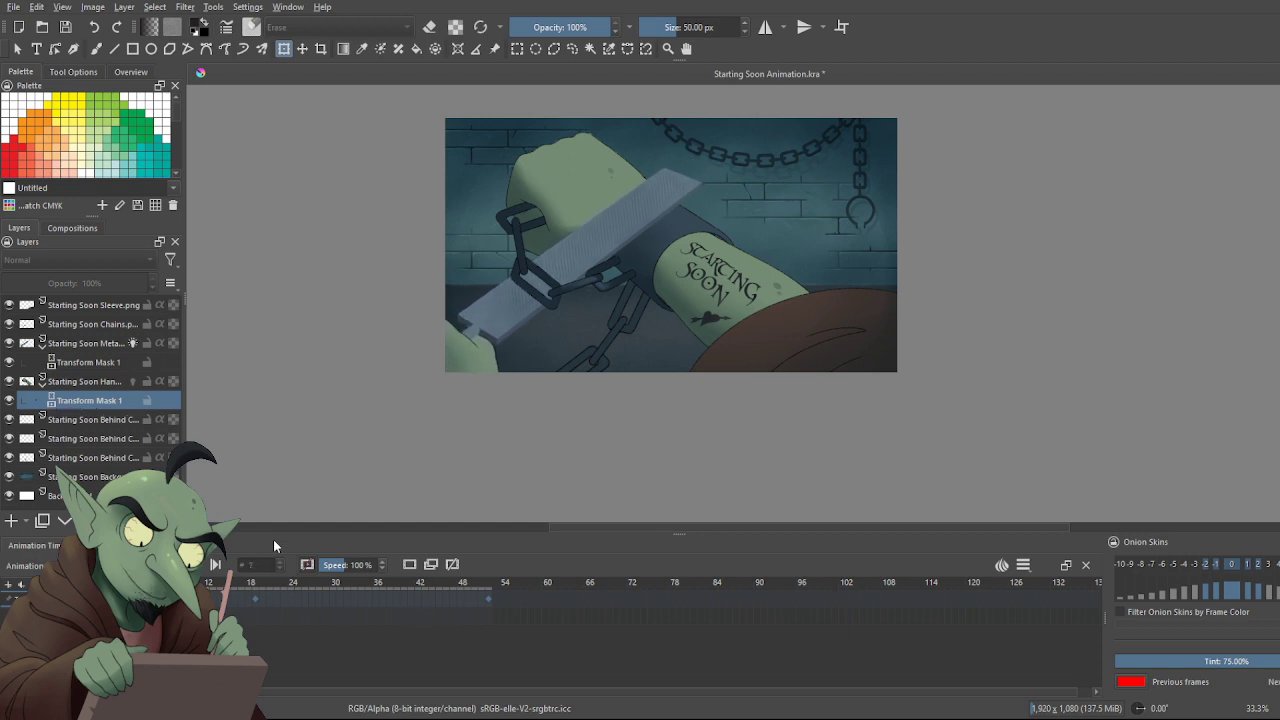
click(207, 565)
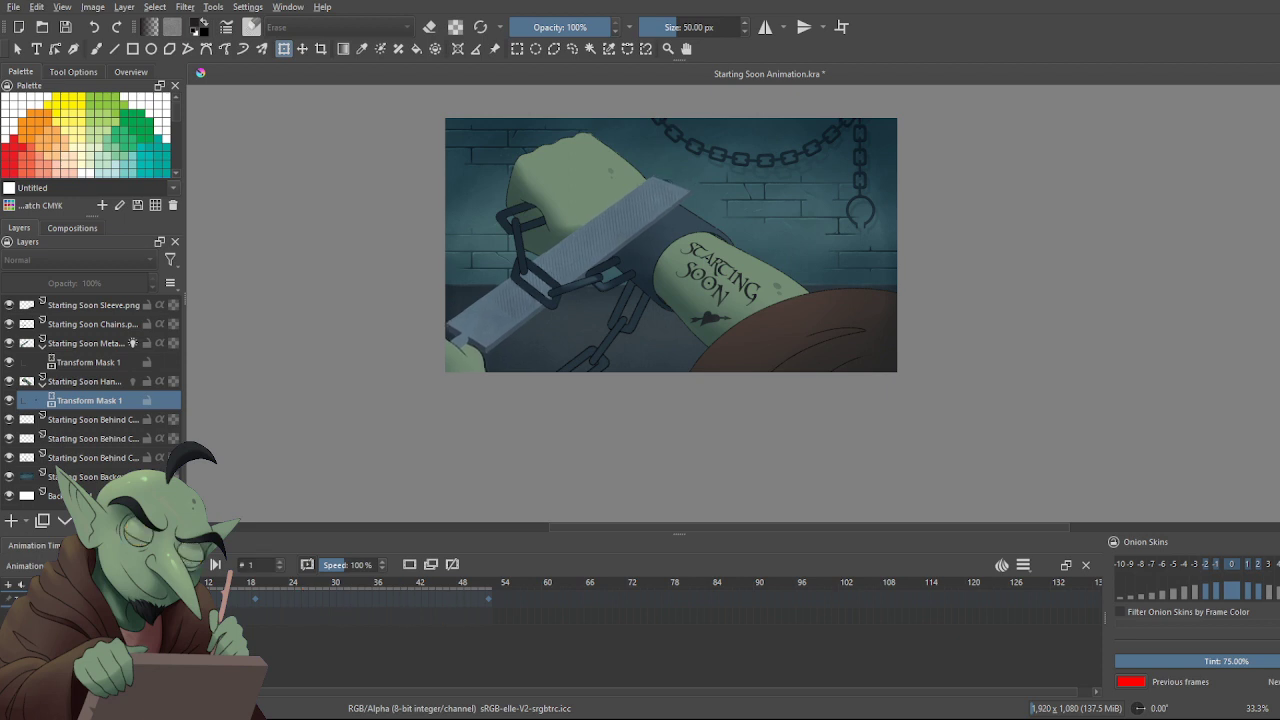
key(Left)
click(207, 565)
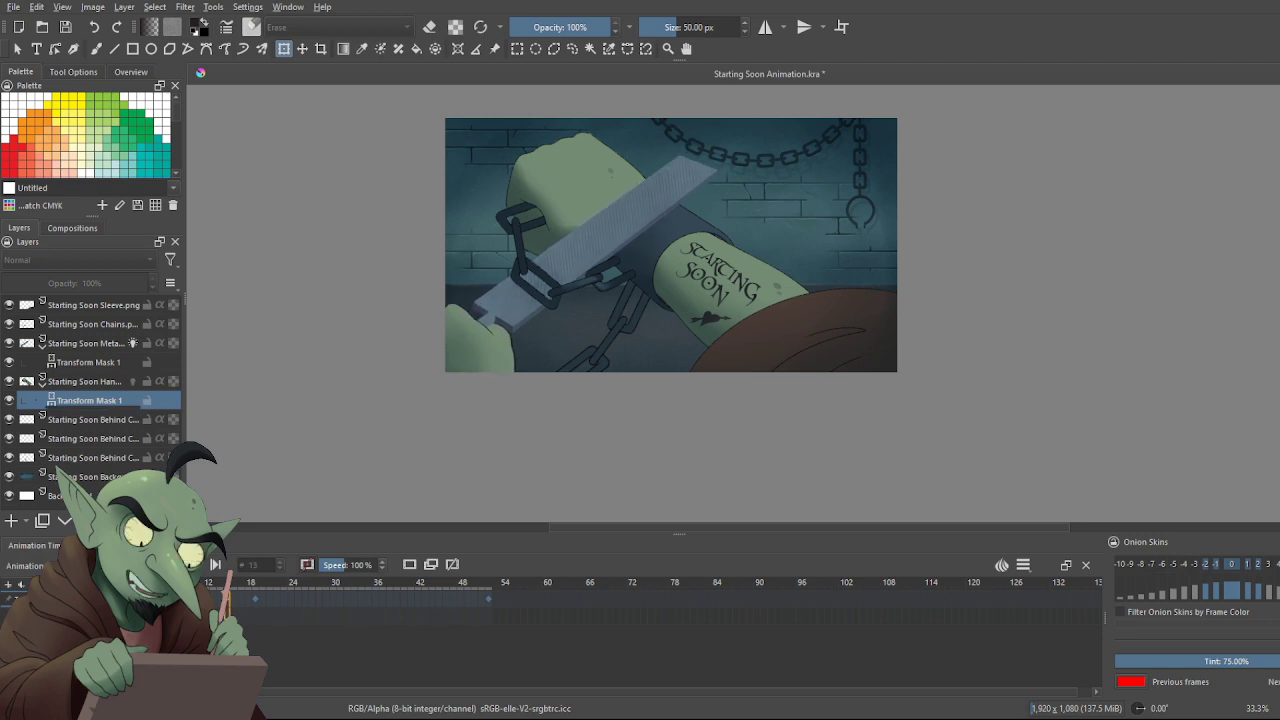
key(space)
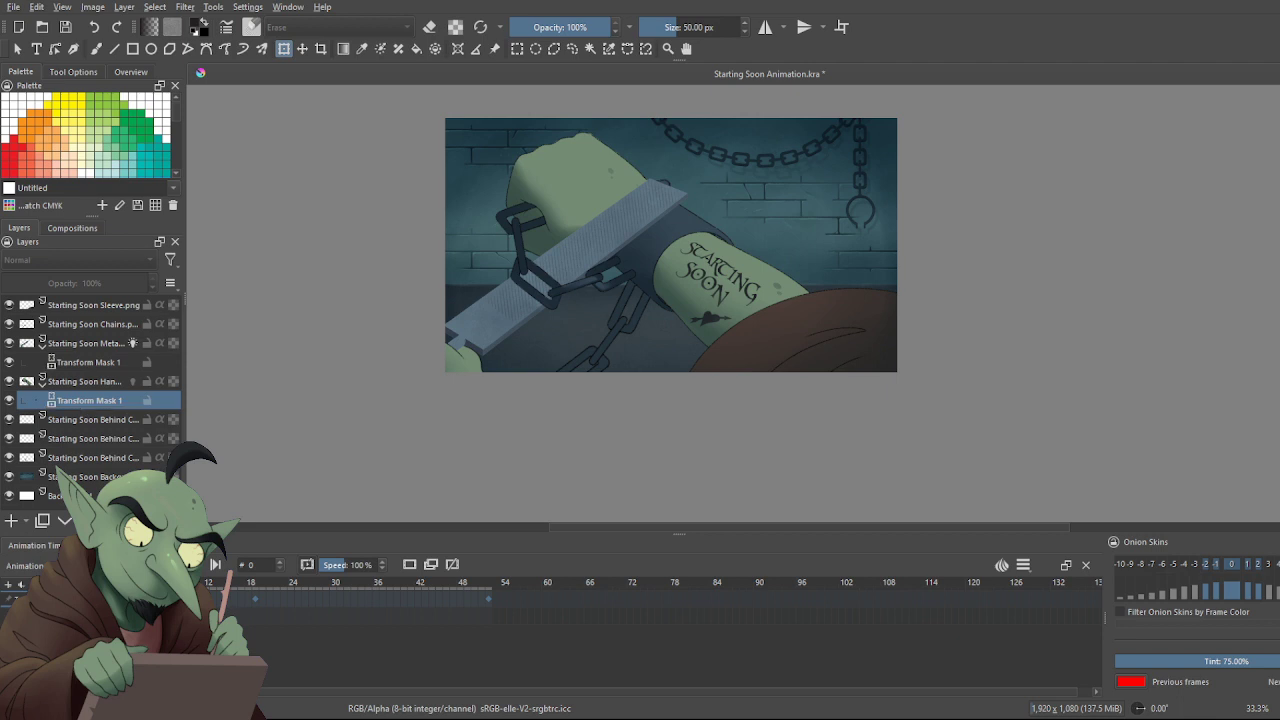
click(254, 605)
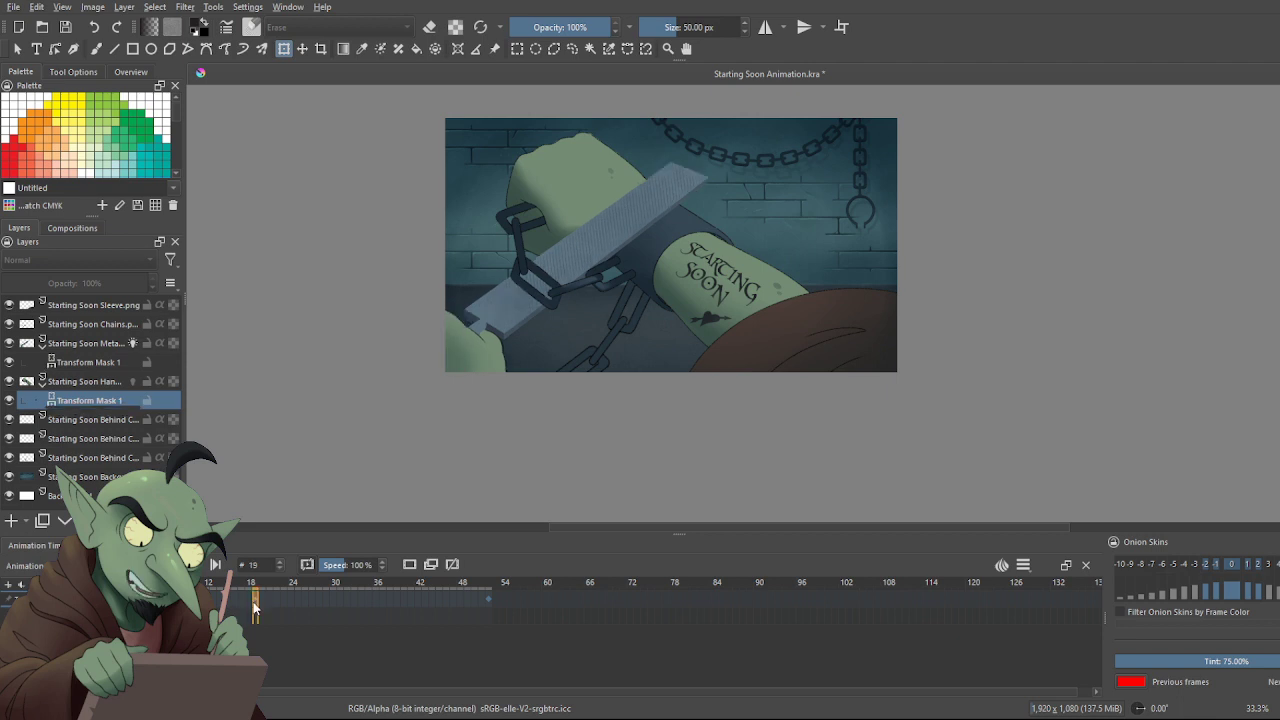
Rotate the hand slightly clockwise at frame 19, apply the transform and play the animation
click(686, 287)
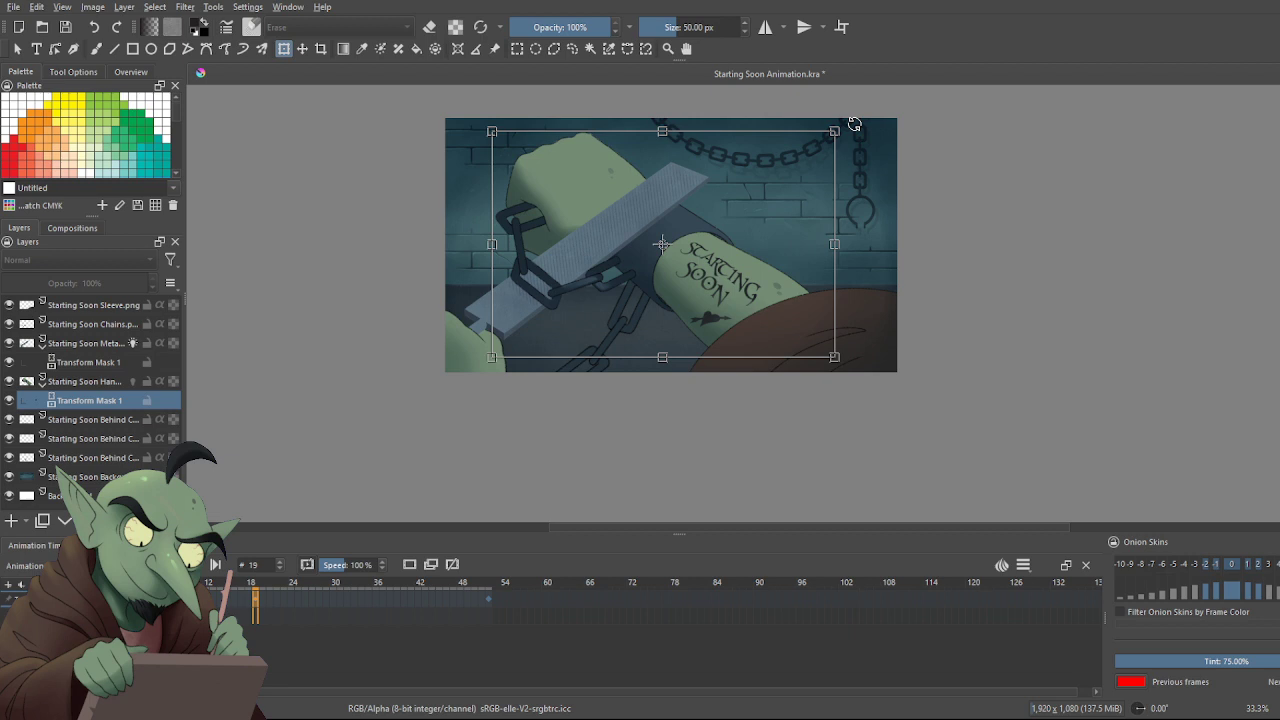
key(Return)
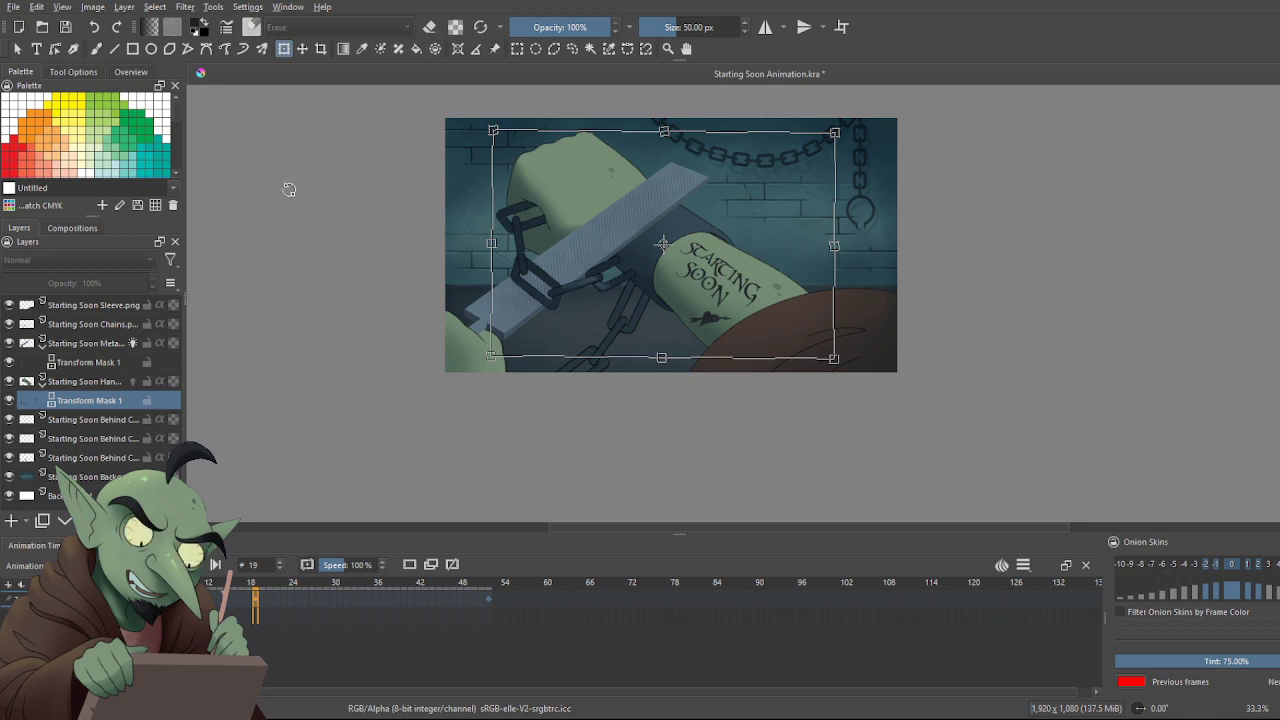
key(Return)
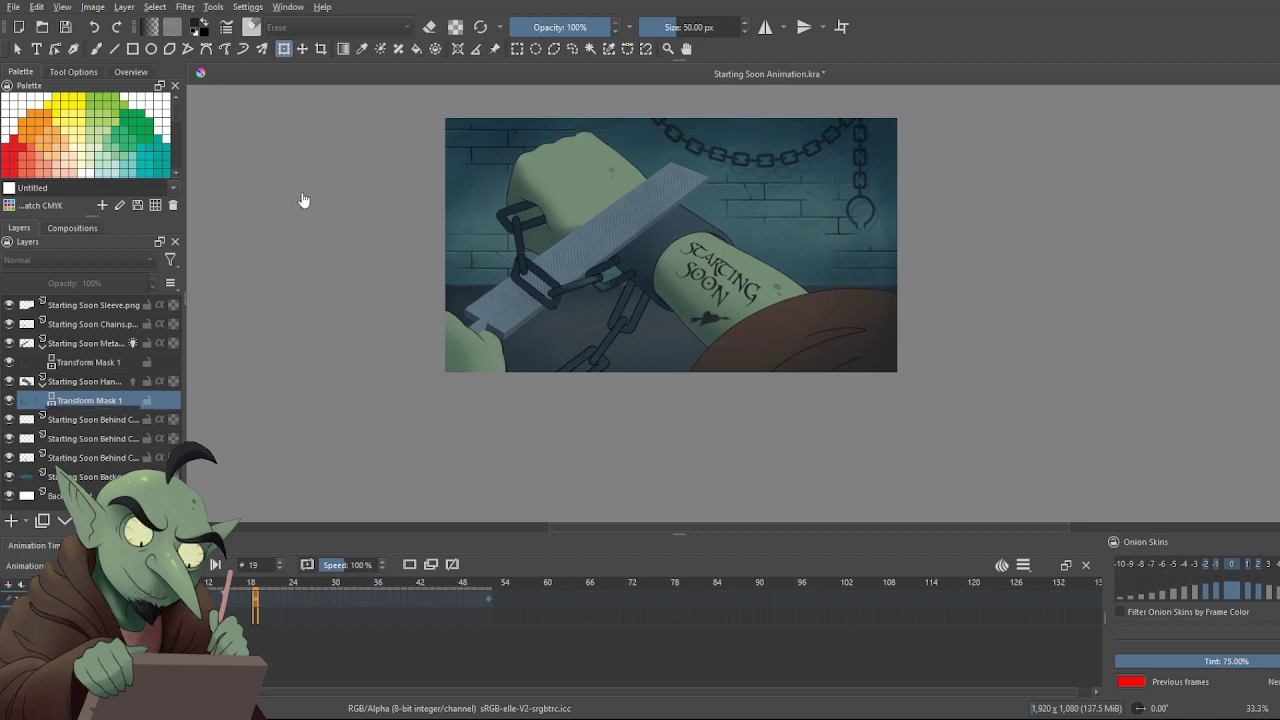
key(space)
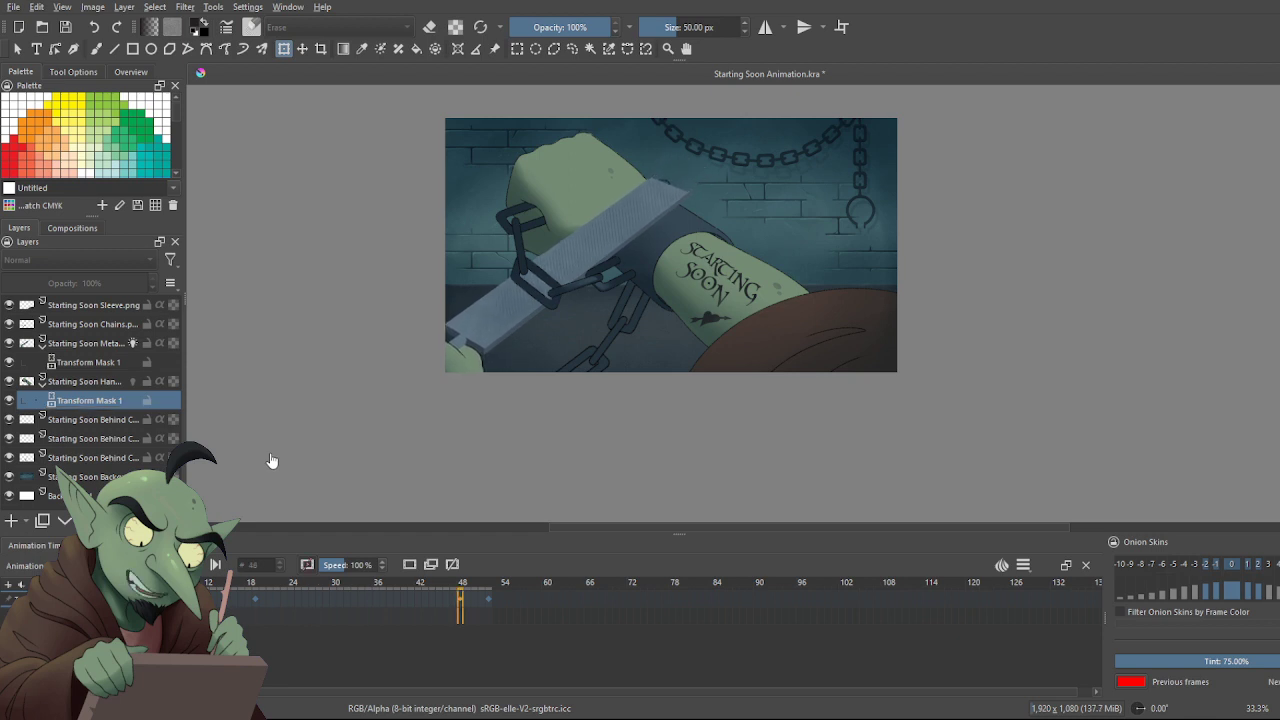
Revisit frame 19, then replay the animation from frame 0 to judge the hand's motion
click(256, 610)
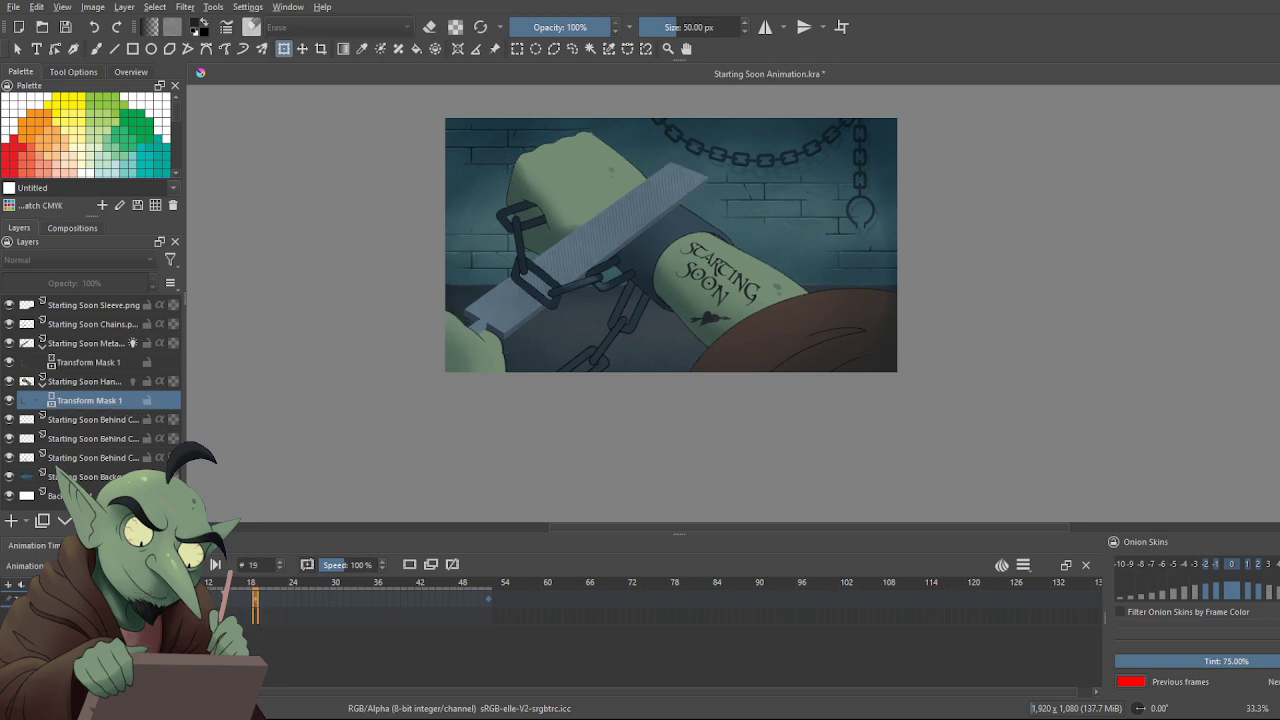
click(128, 606)
key(space)
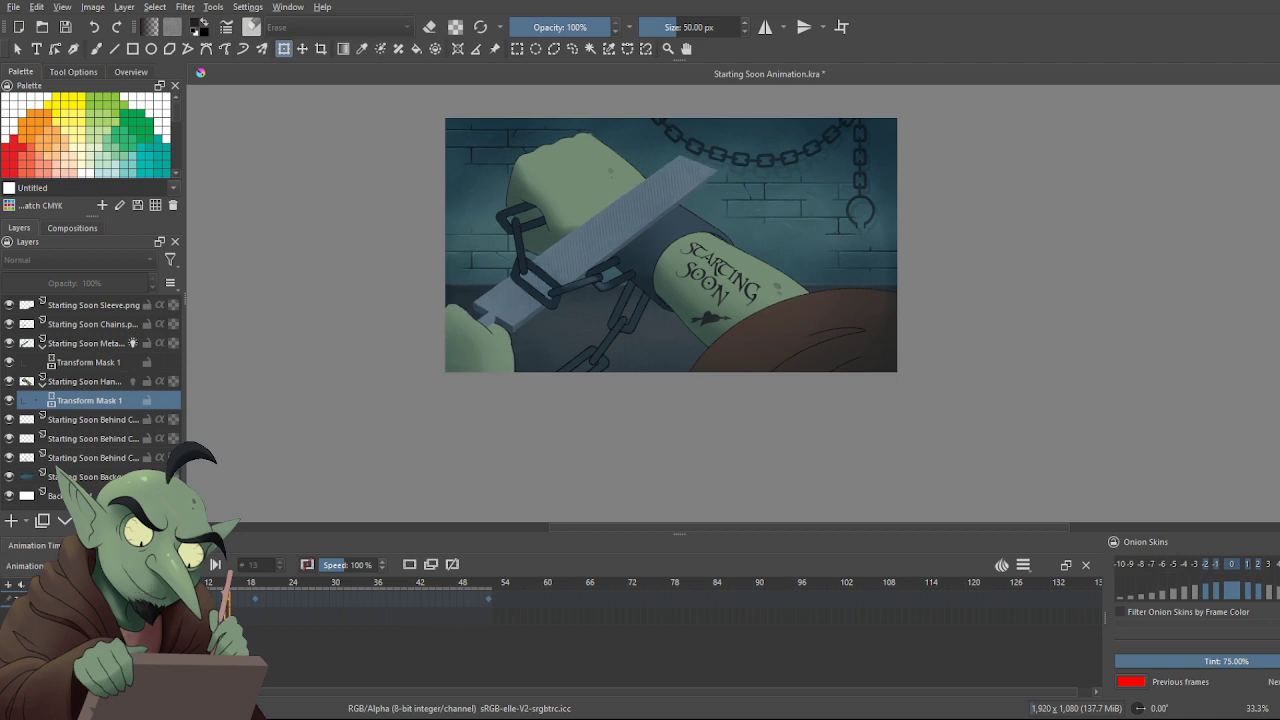
key(space)
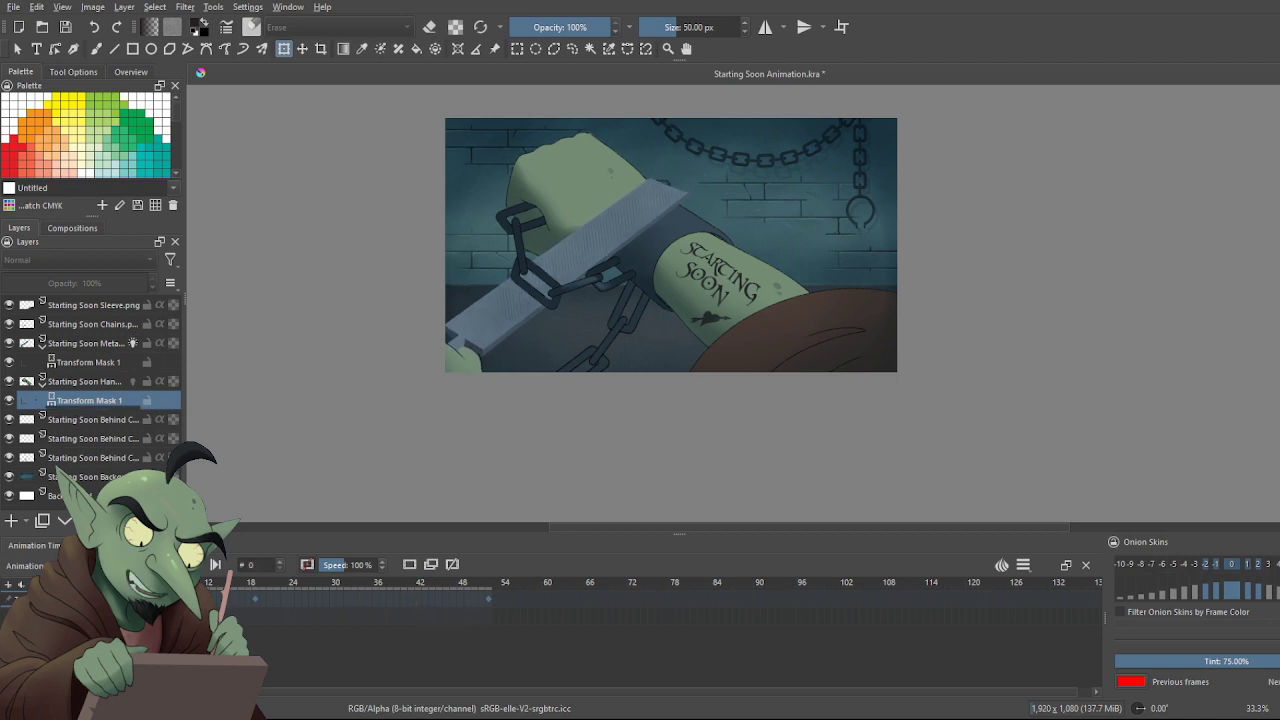
Move the hand's transform-mask keyframe from frame 19 to frame 17
click(250, 603)
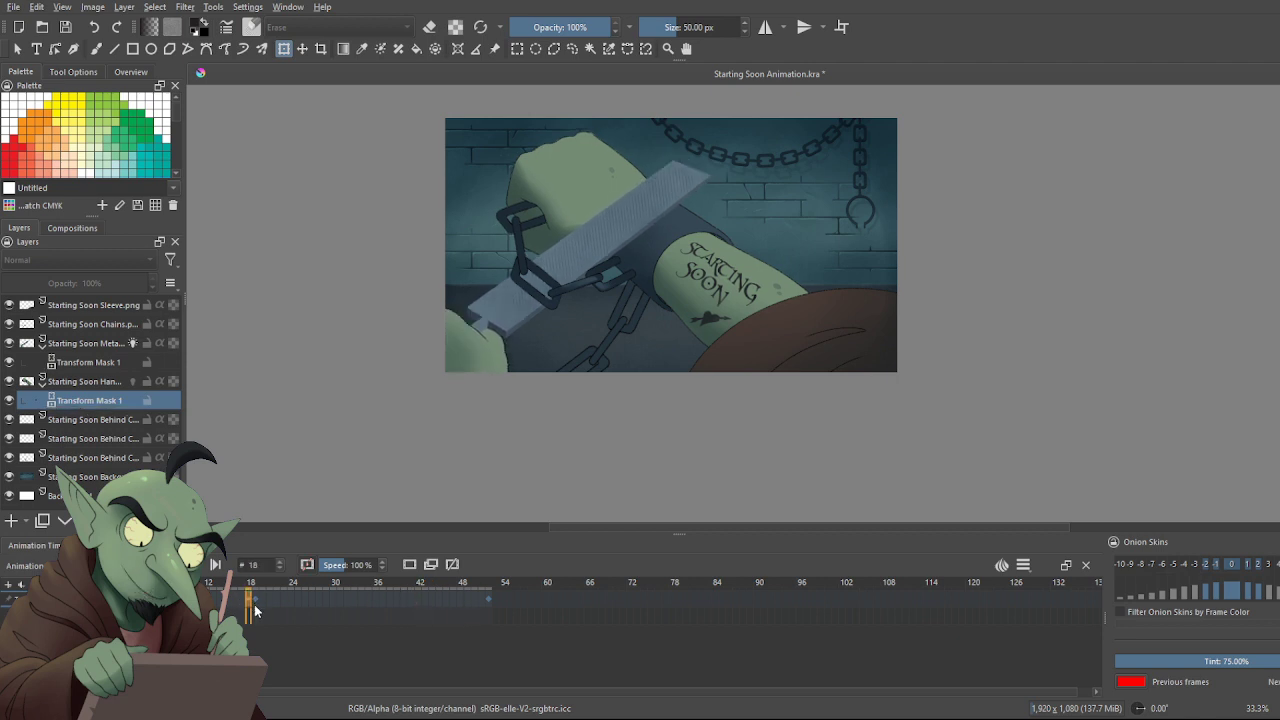
mouse_move(254, 604)
mouse_down()
mouse_move(284, 601)
mouse_move(202, 601)
mouse_move(323, 605)
mouse_move(268, 602)
mouse_move(256, 615)
mouse_up()
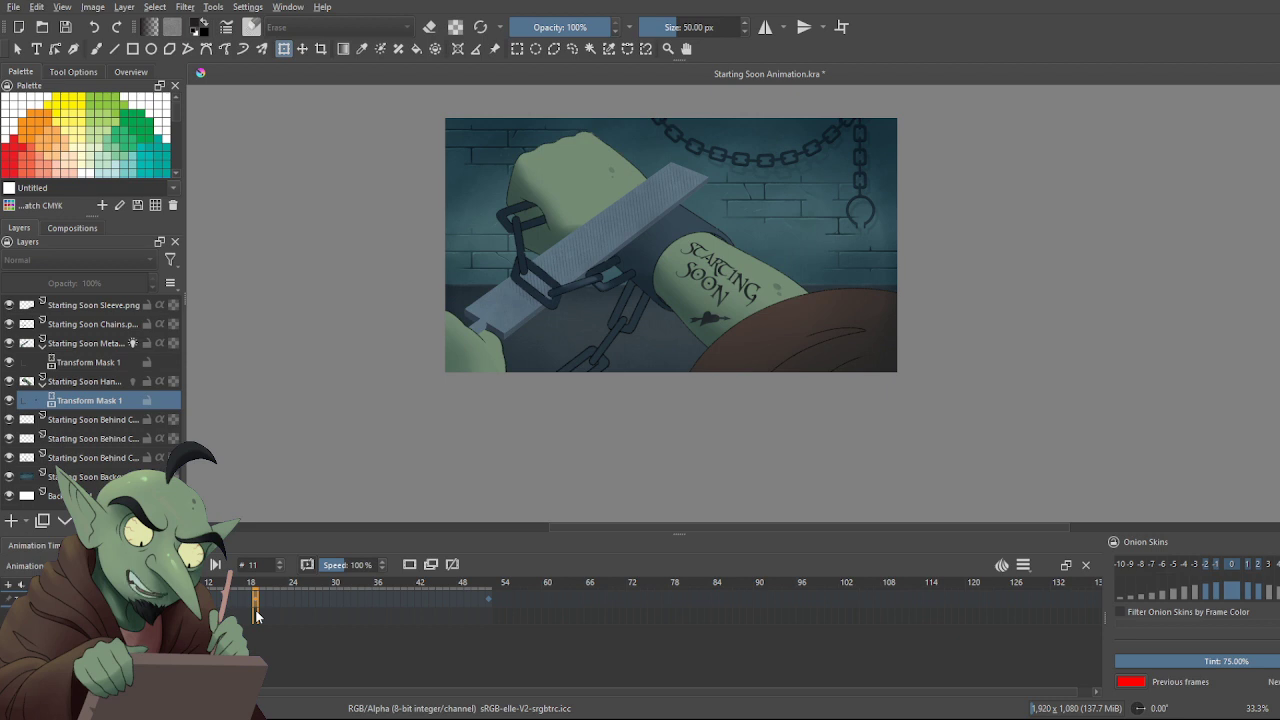
click(344, 531)
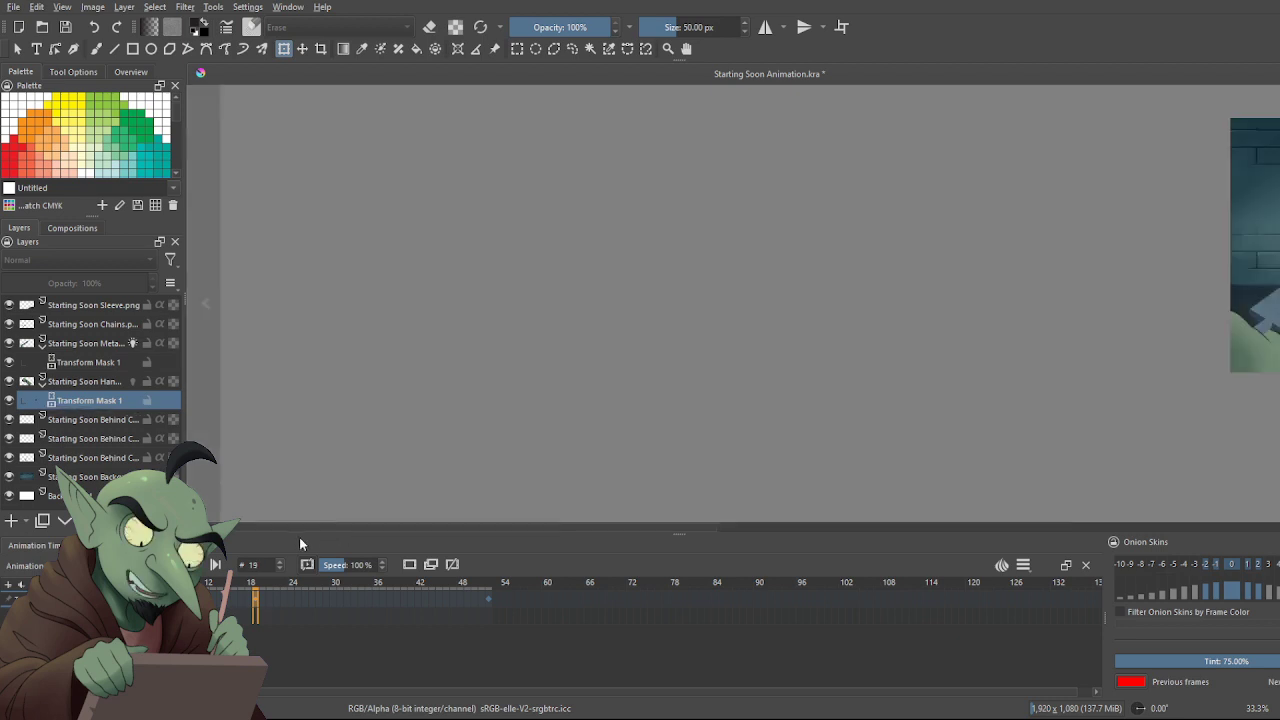
drag(616, 532, 943, 429)
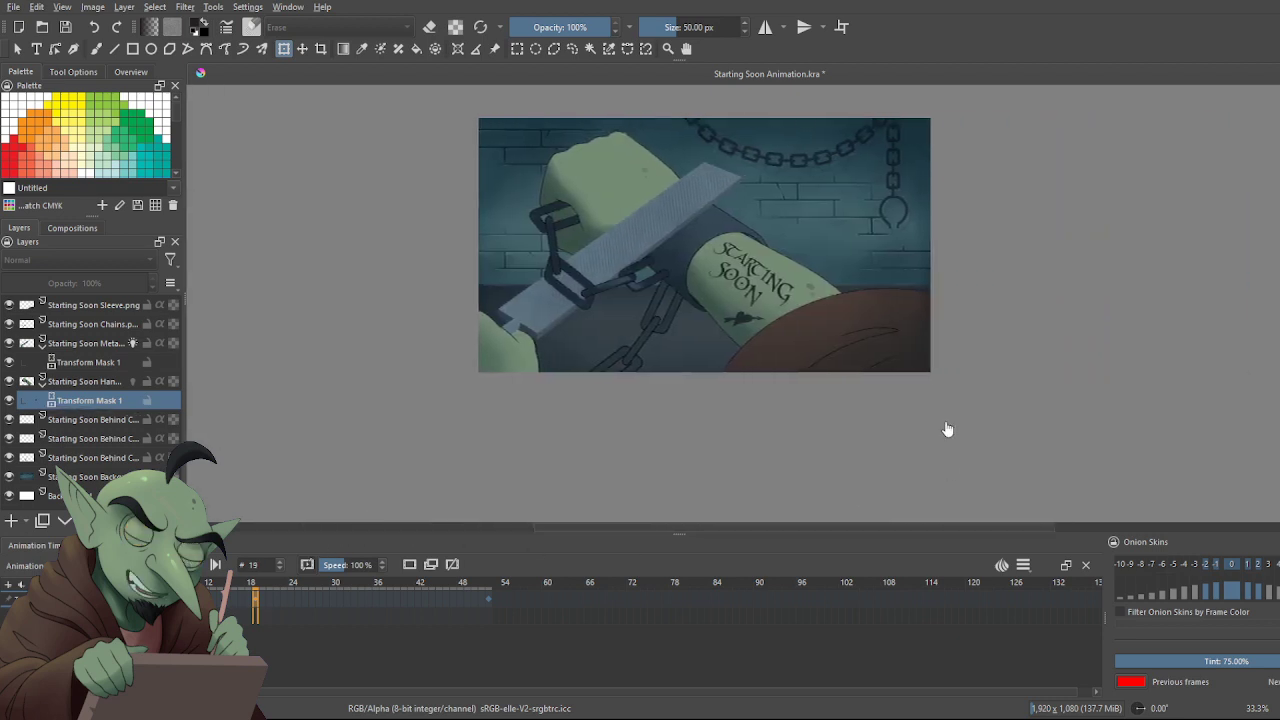
scroll(829, 223, up, 1)
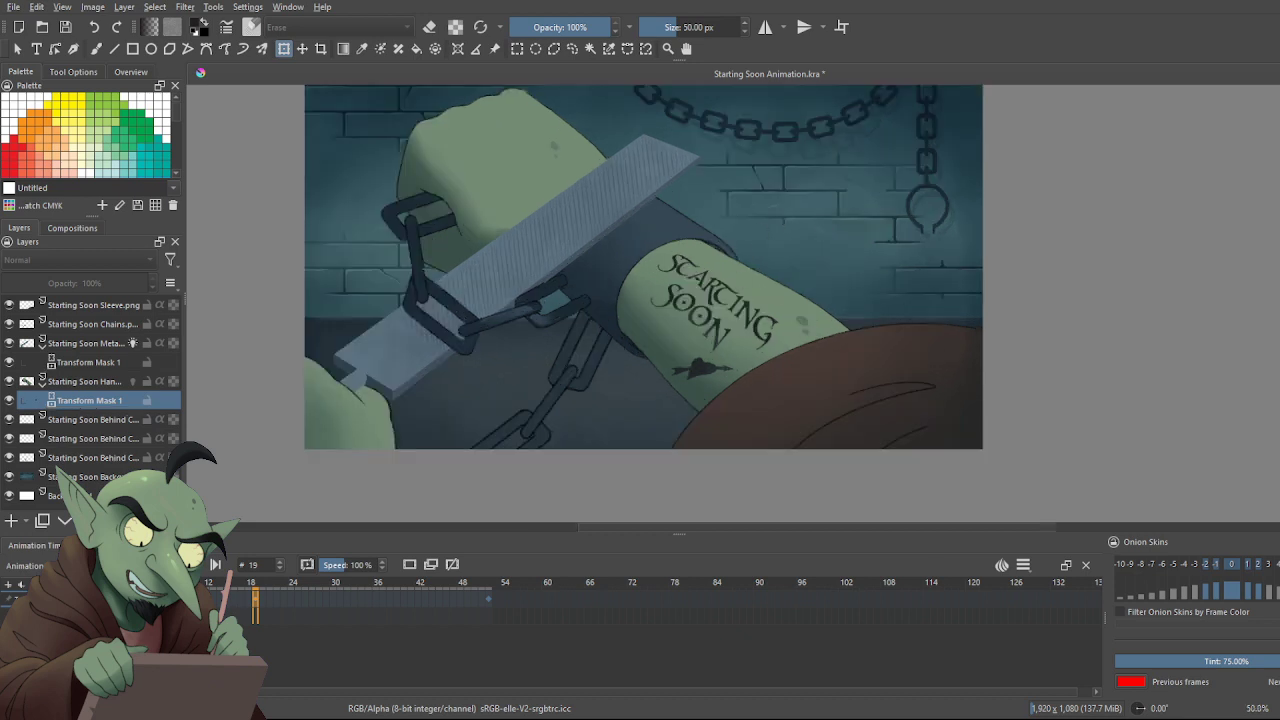
scroll(643, 300, up, 1)
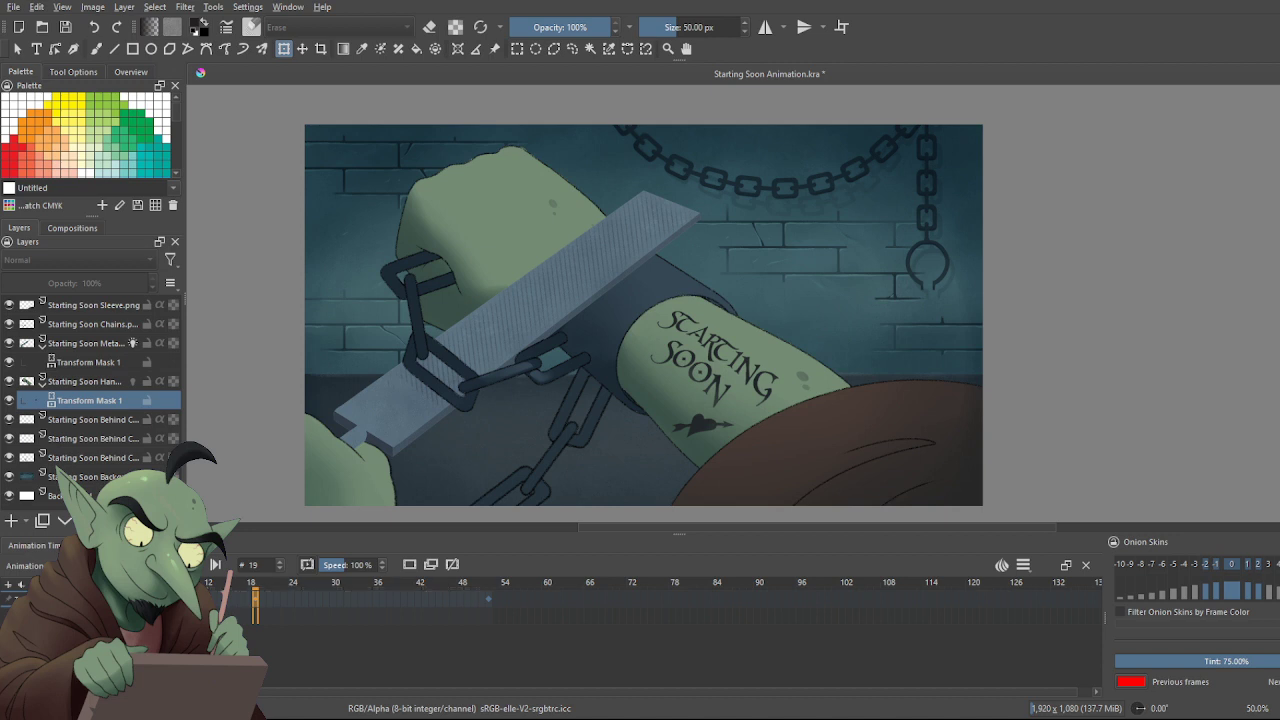
key(Left)
key(Left)
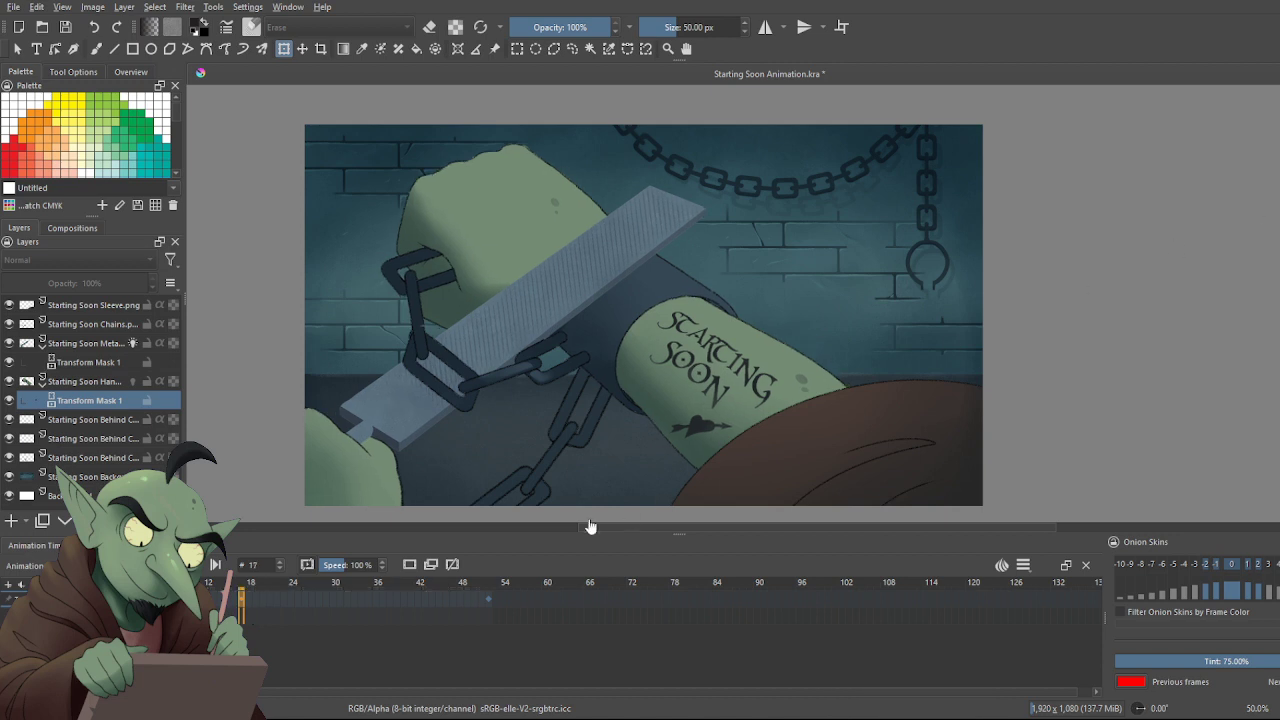
click(208, 598)
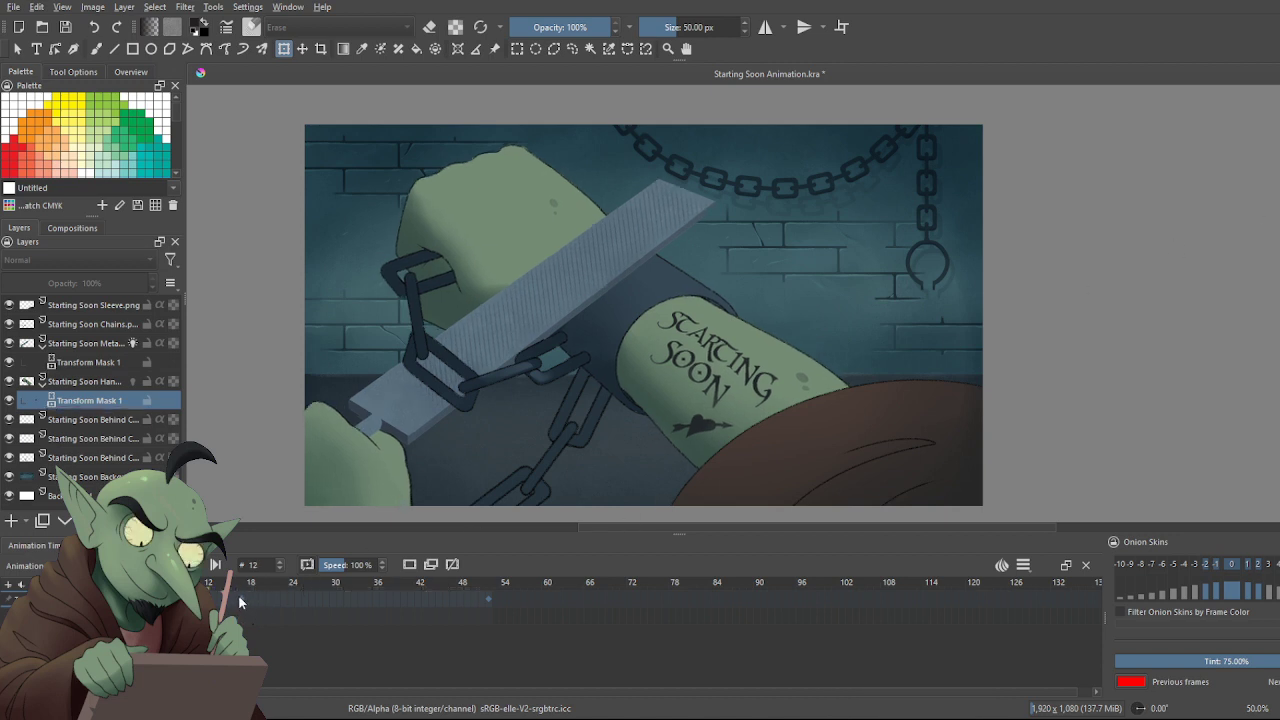
Play the animation from frame 0 to check the hand's new timing, and stop playback
click(124, 599)
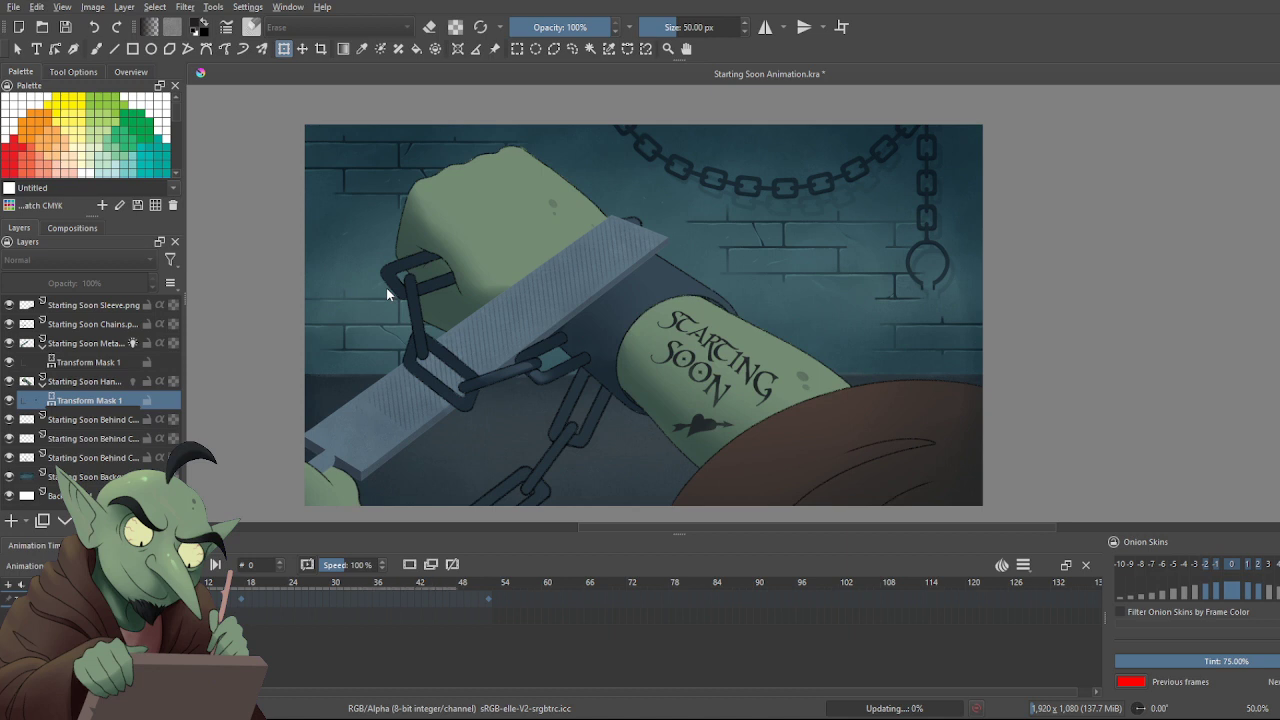
key(space)
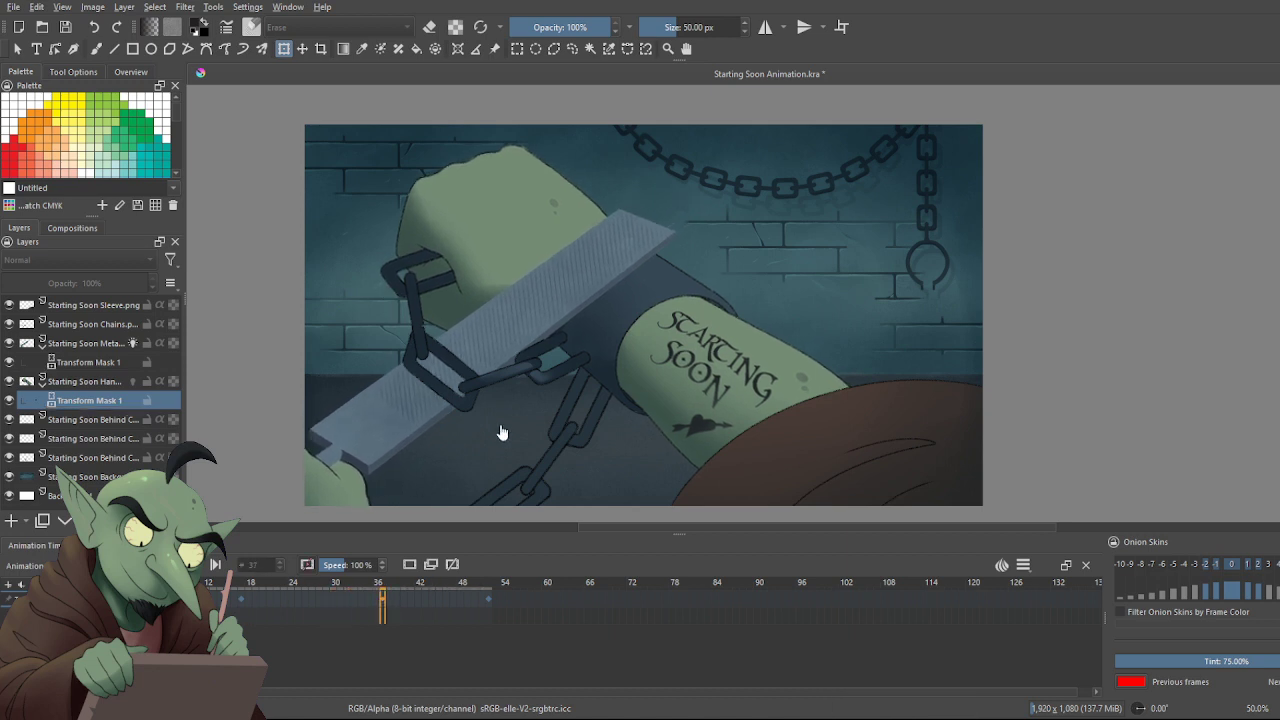
scroll(502, 432, down, 2)
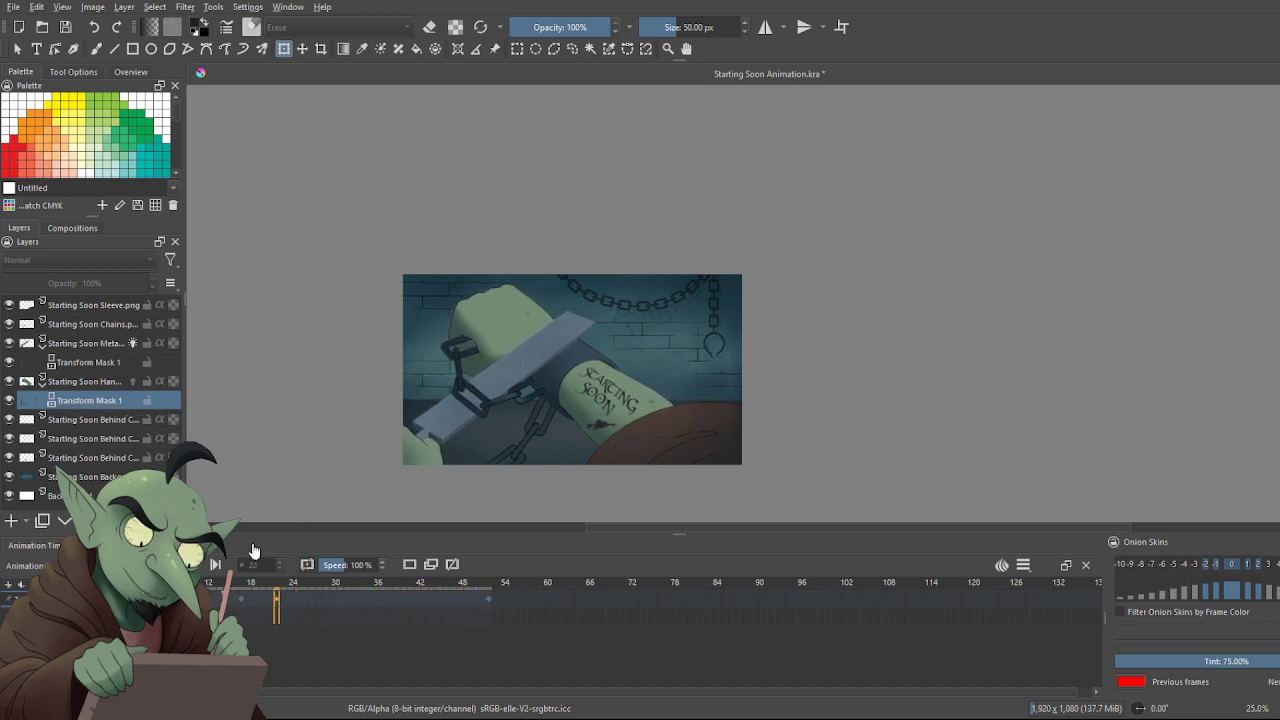
click(171, 565)
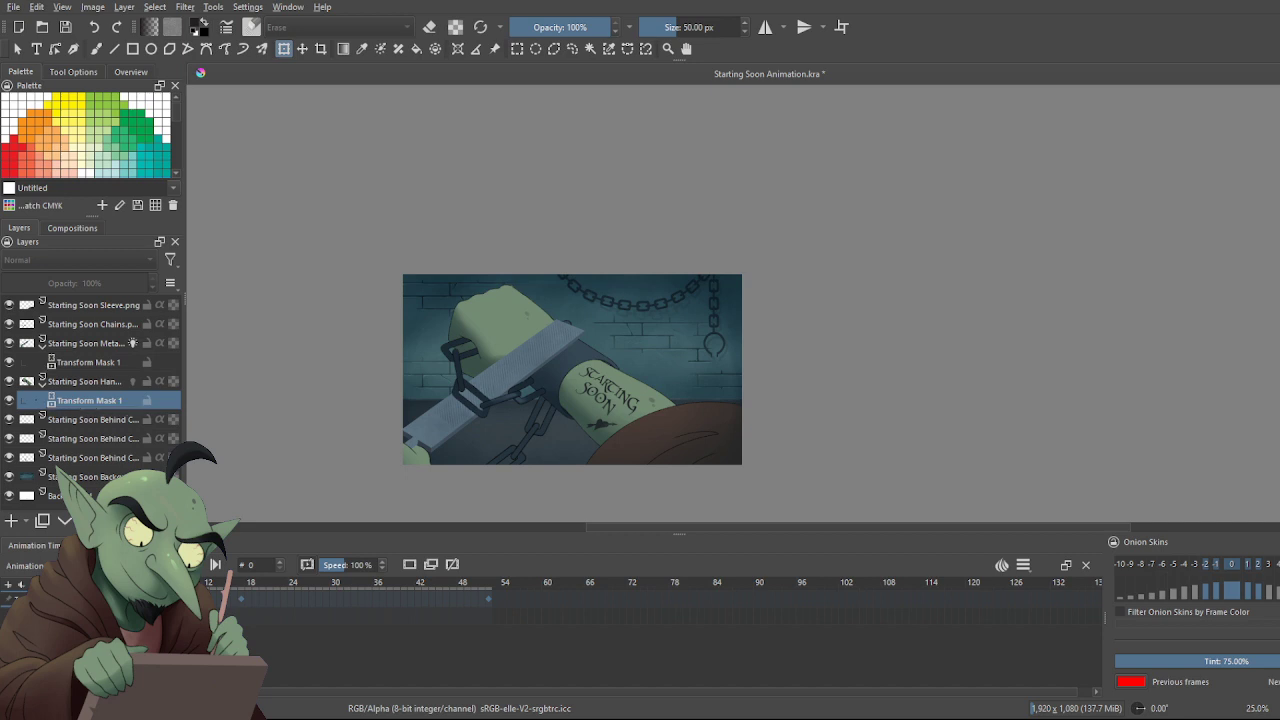
Add a transform mask to the Starting Soon Sleeve layer and create a keyframe for it at frame 8
click(84, 305)
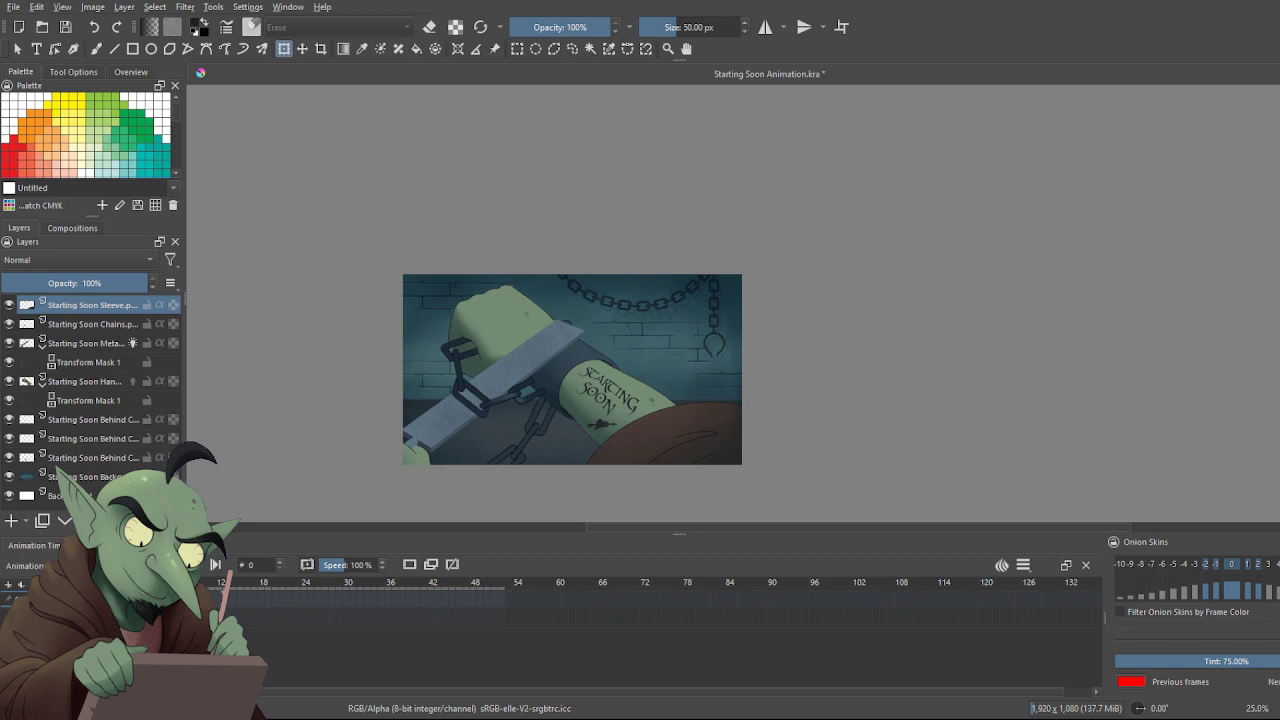
click(361, 611)
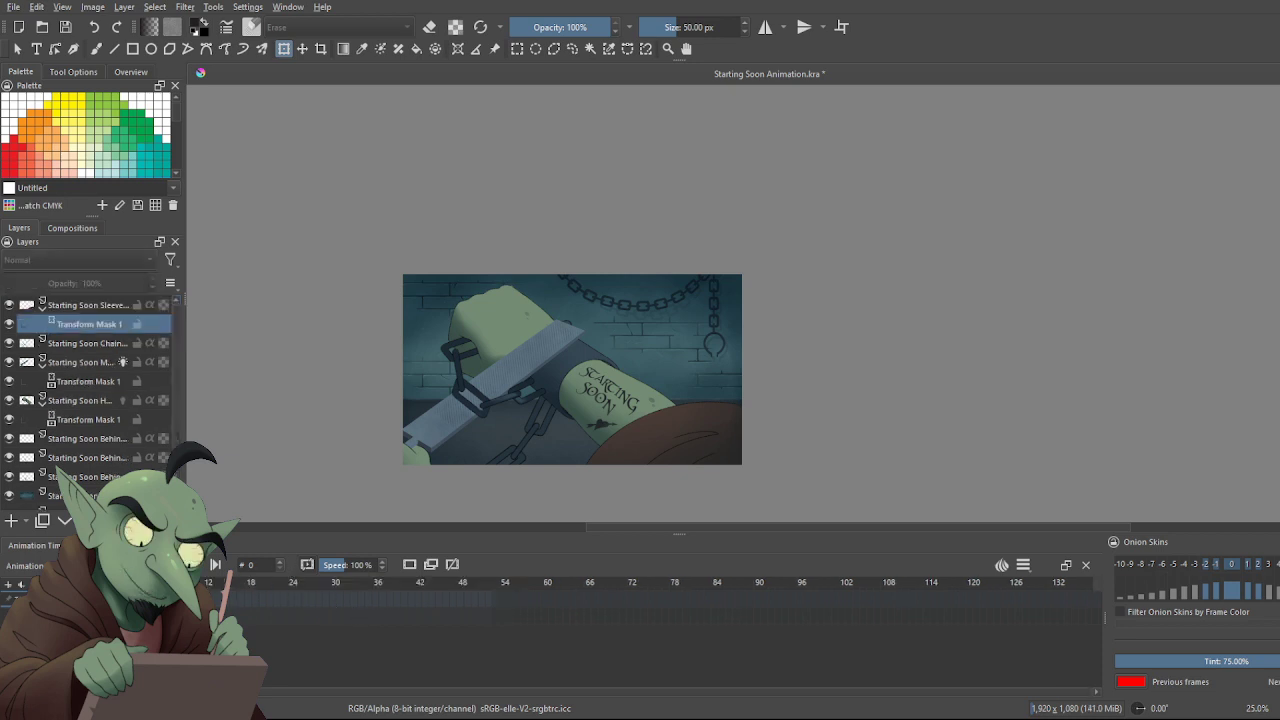
click(84, 419)
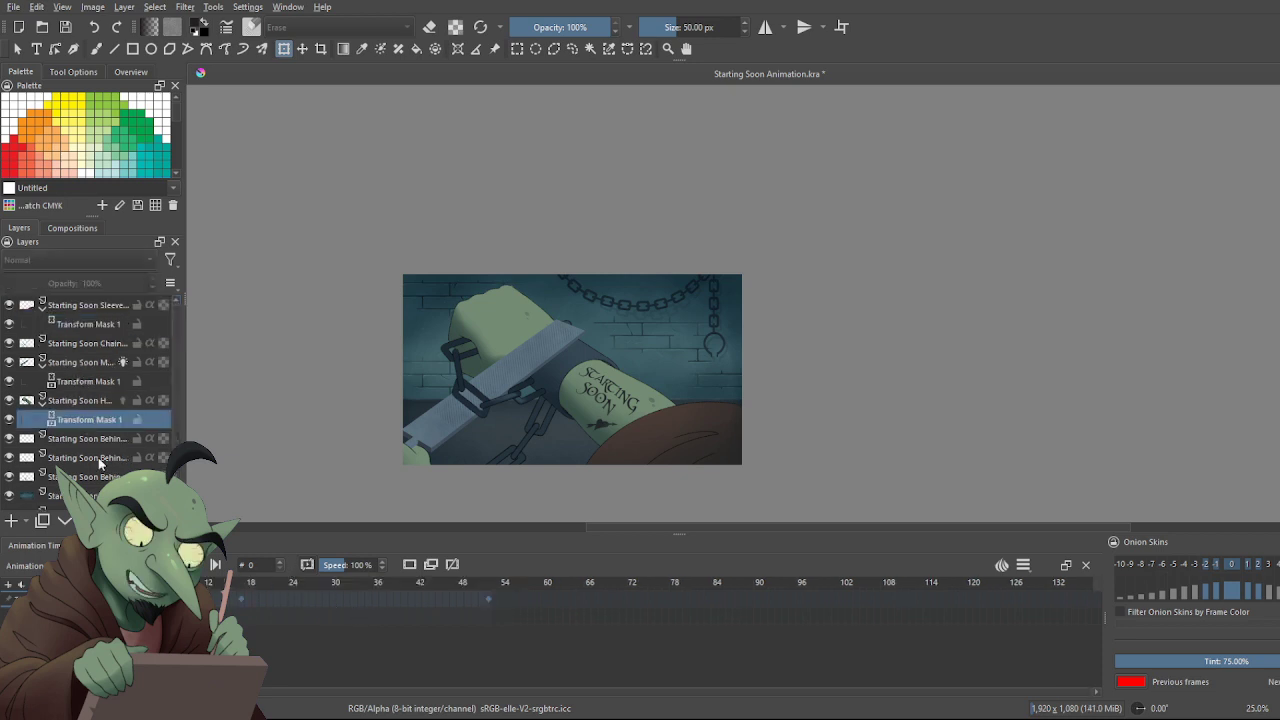
click(172, 598)
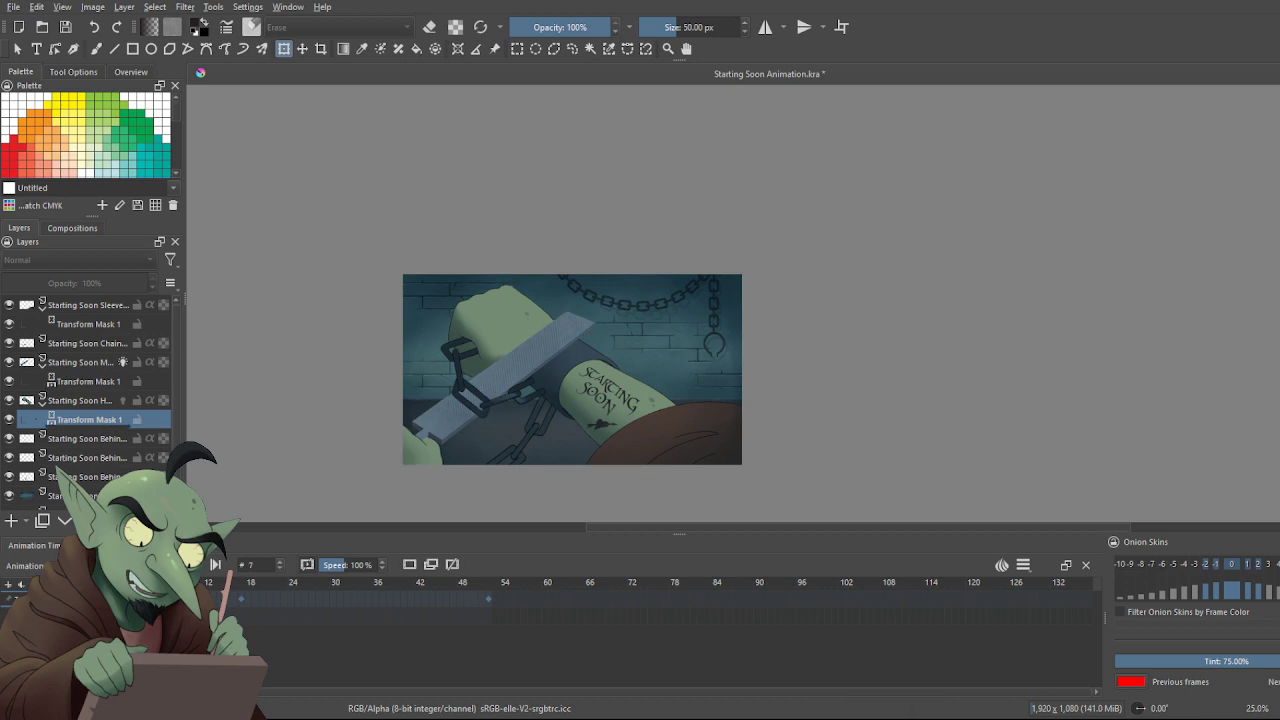
key(.)
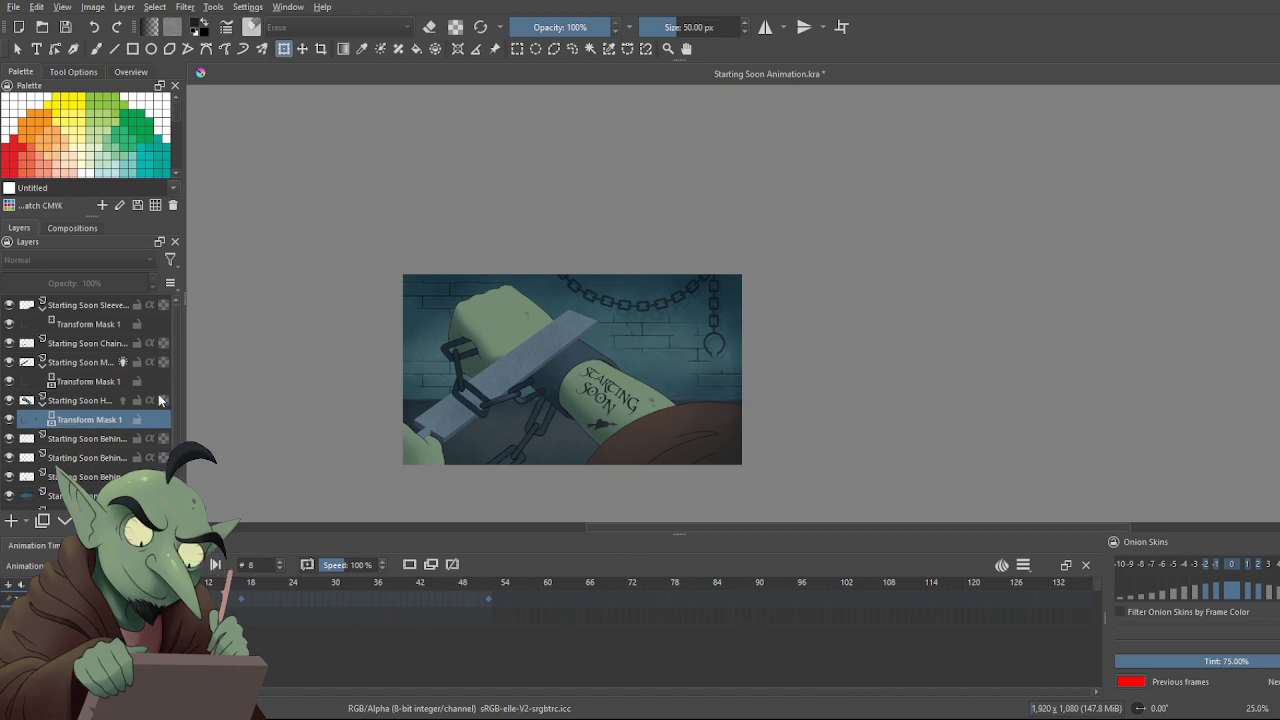
click(78, 324)
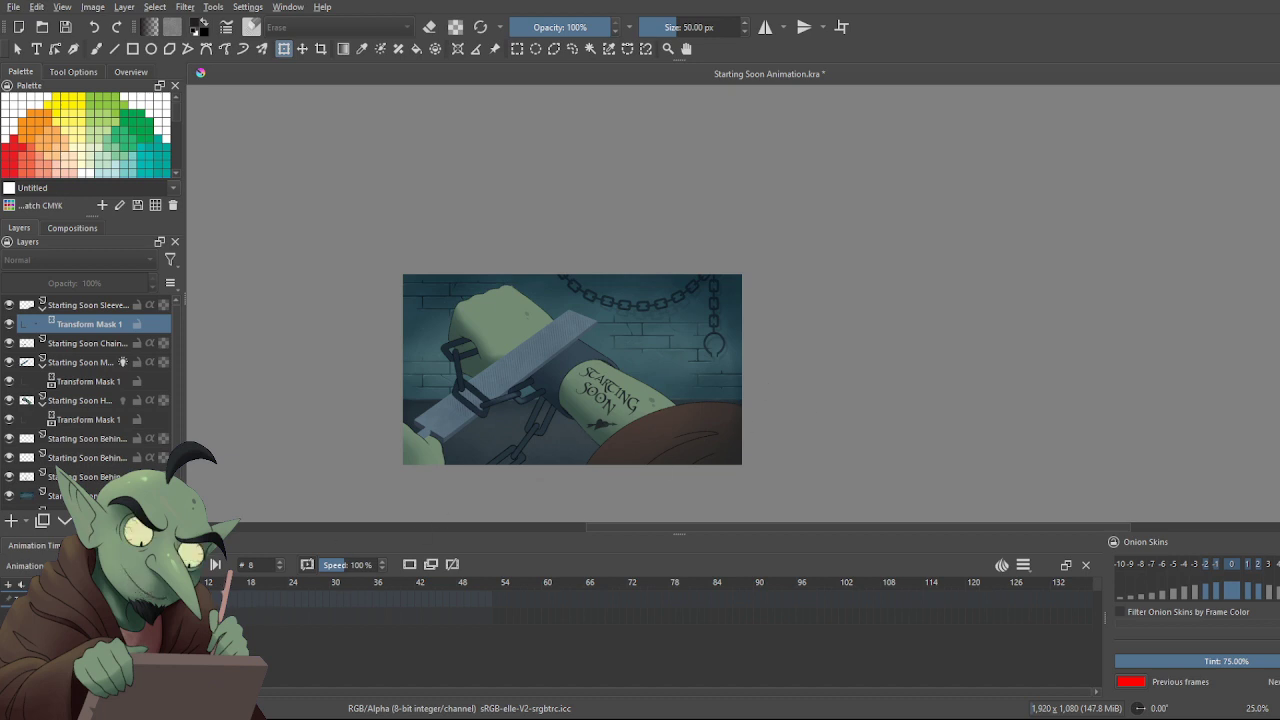
click(150, 545)
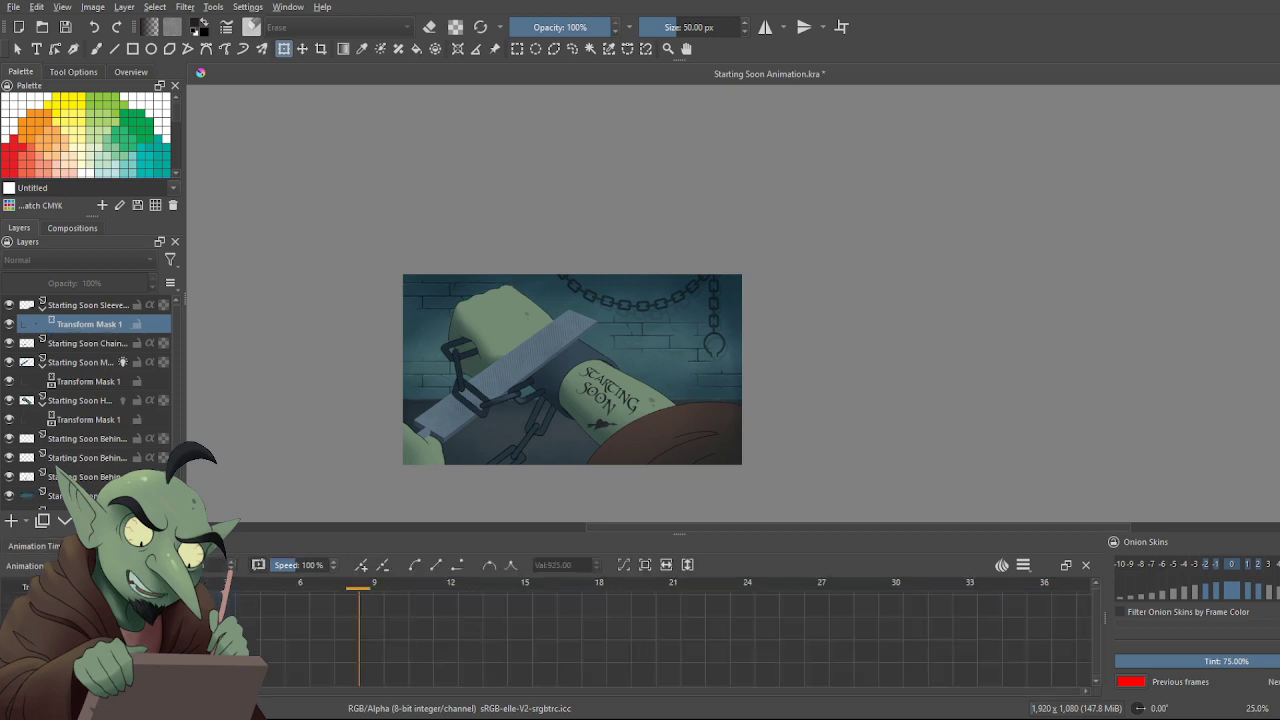
click(364, 567)
click(34, 546)
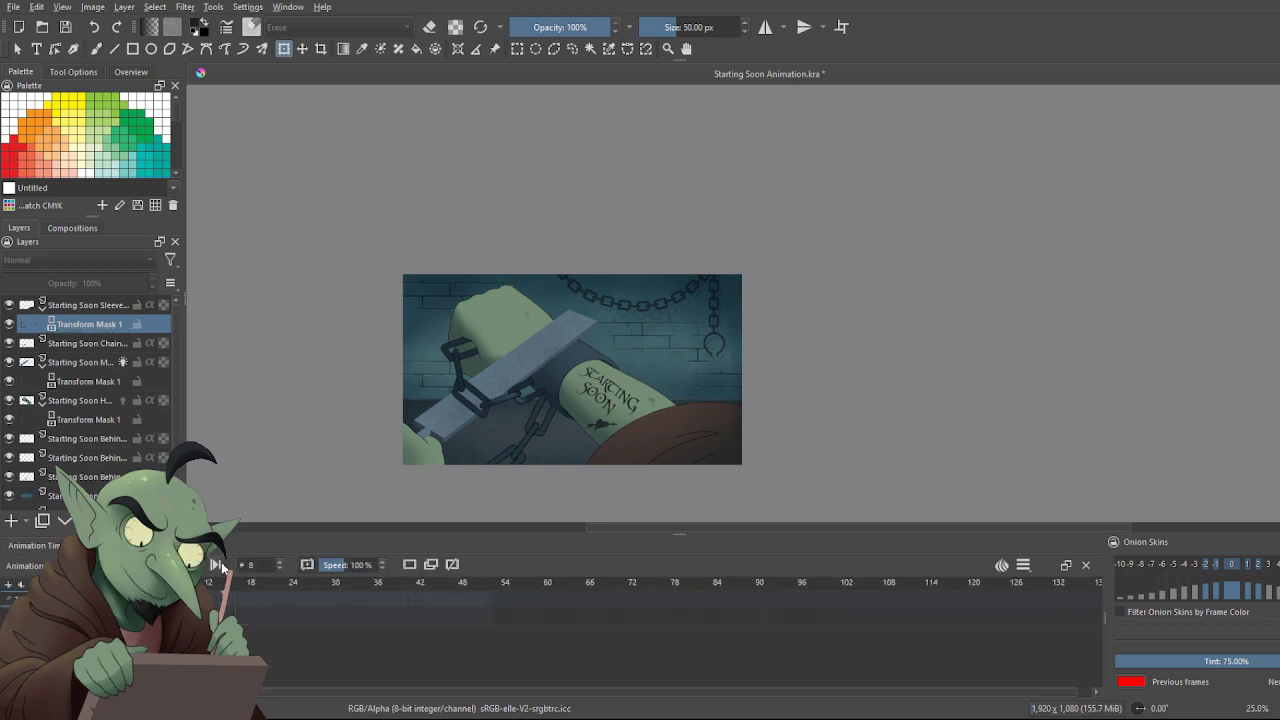
Go to the hand's keyframe at frame 17 and reselect the sleeve's transform mask
click(275, 603)
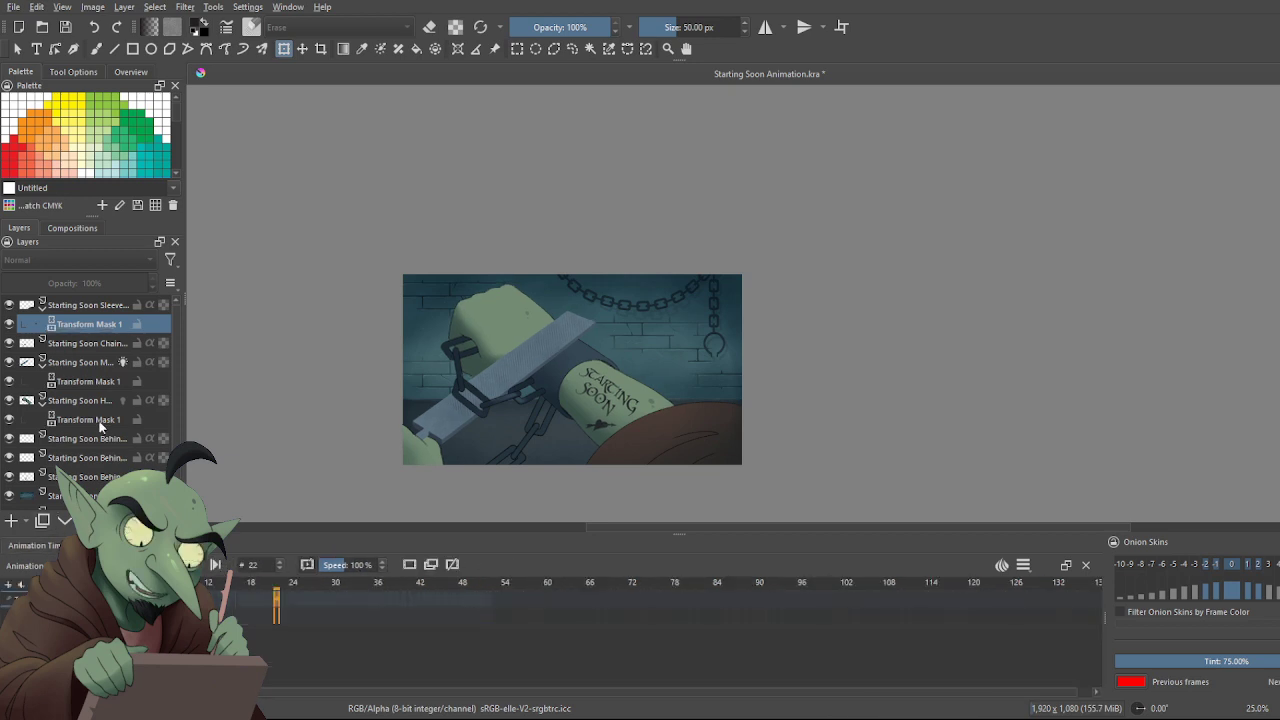
click(100, 420)
click(243, 600)
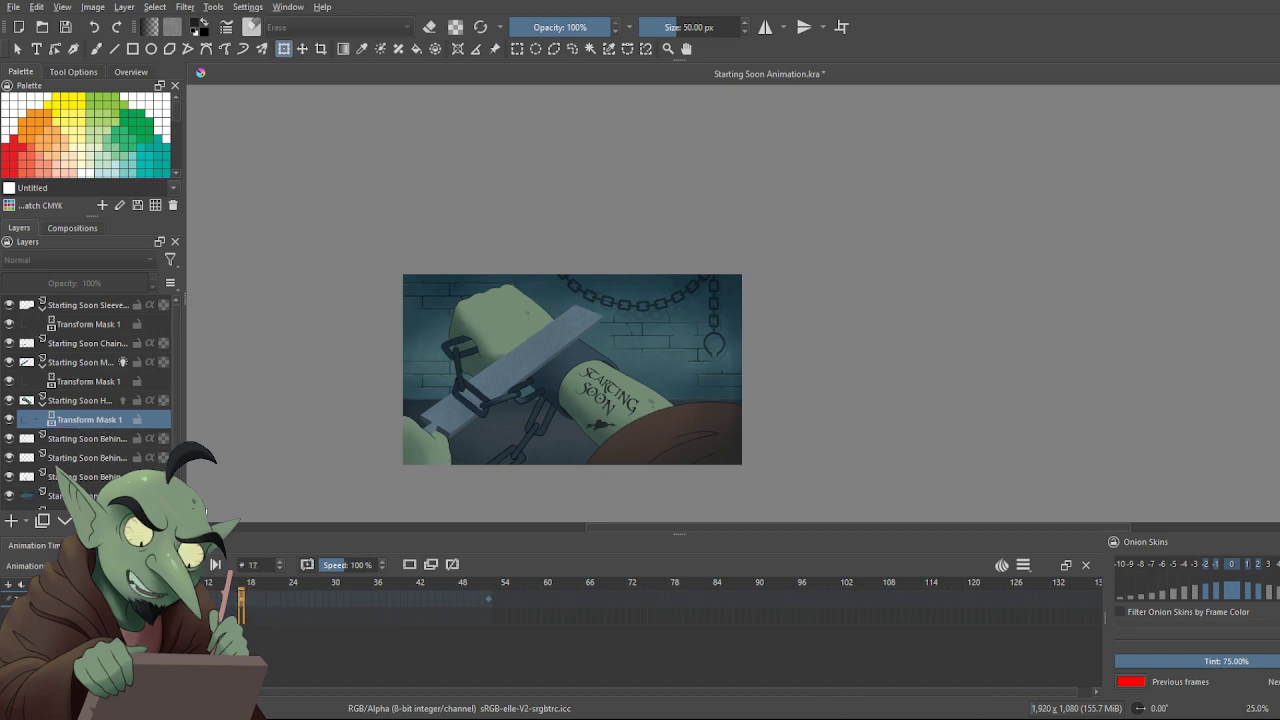
click(80, 327)
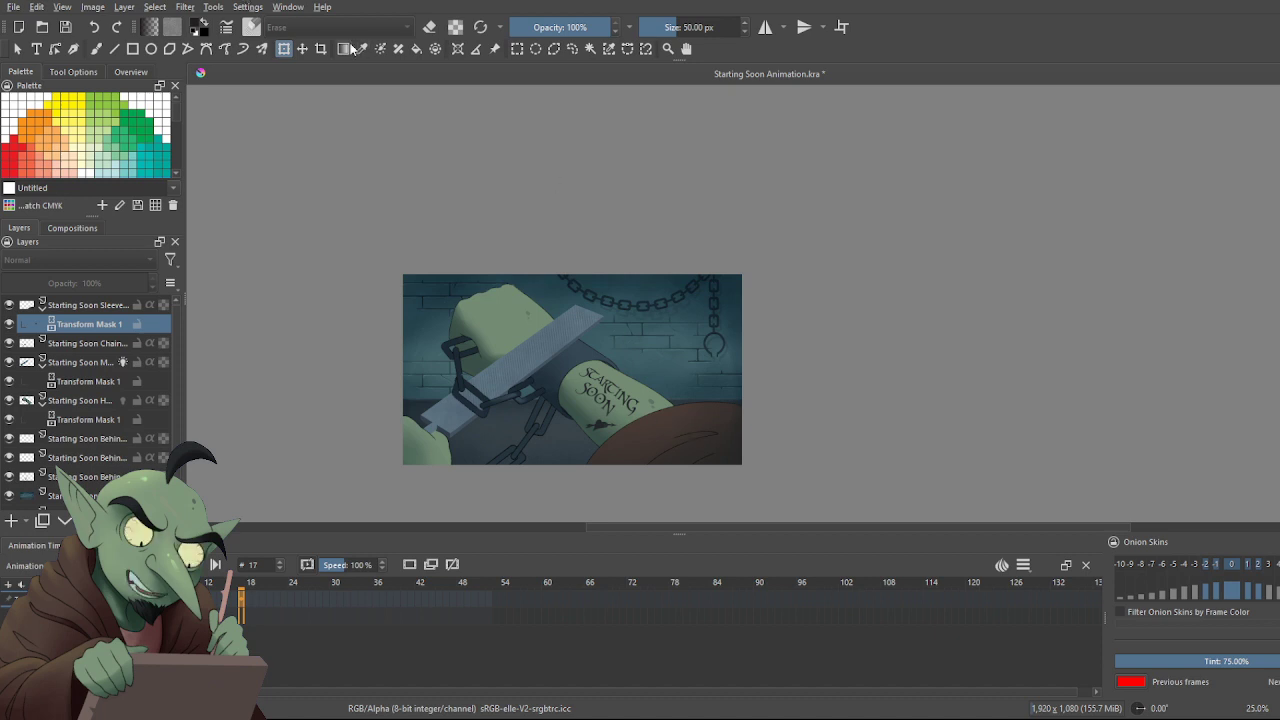
Rotate the sleeve slightly with the Transform tool at frame 17 and apply the change
click(17, 49)
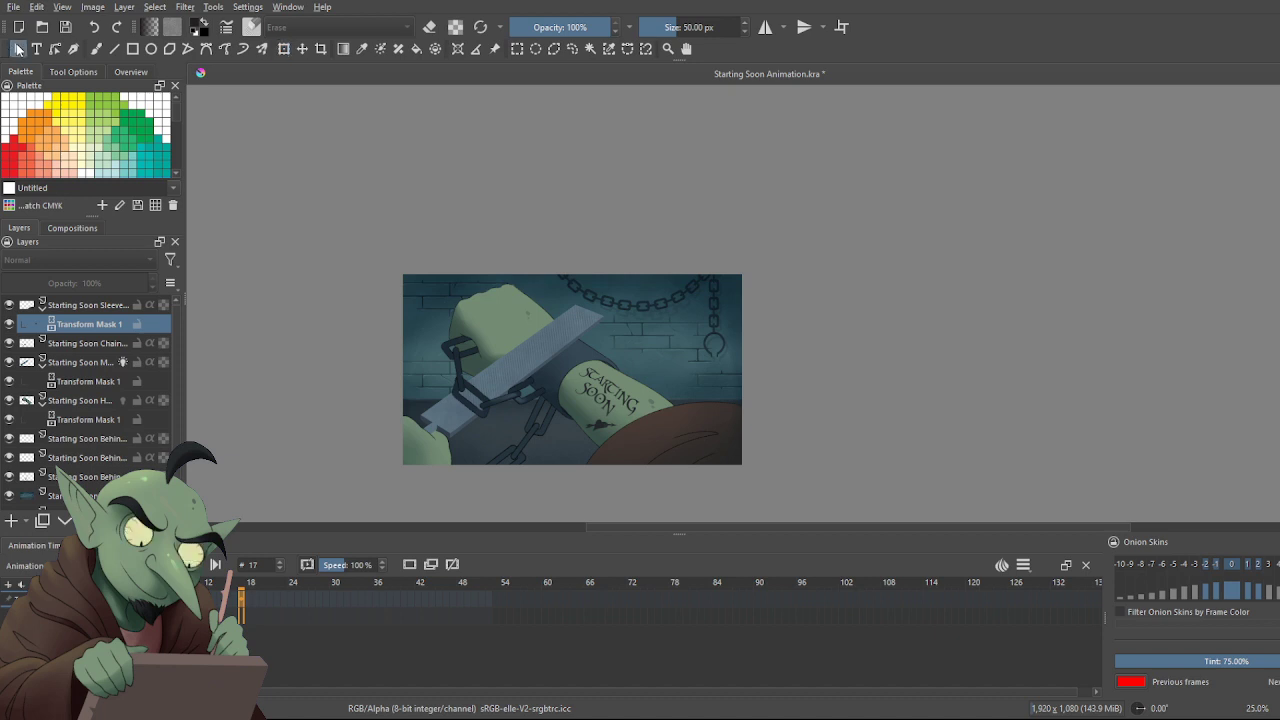
key(ctrl+t)
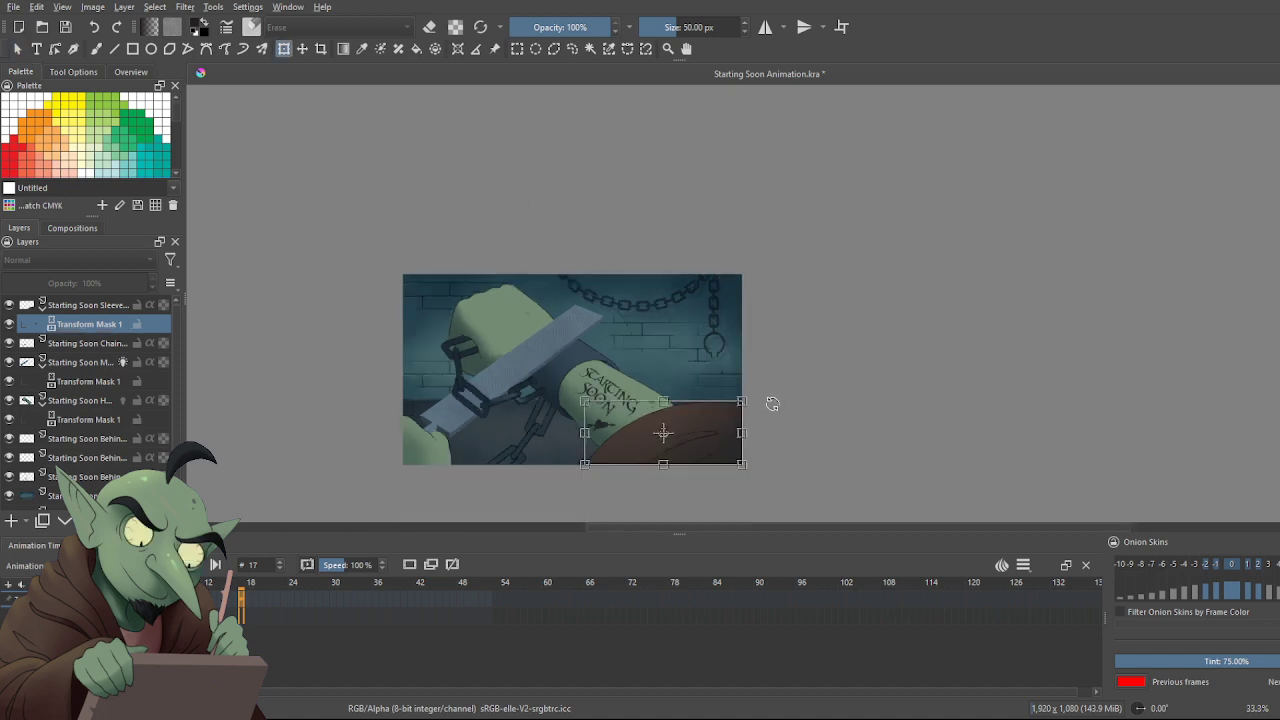
scroll(771, 400, up, 1)
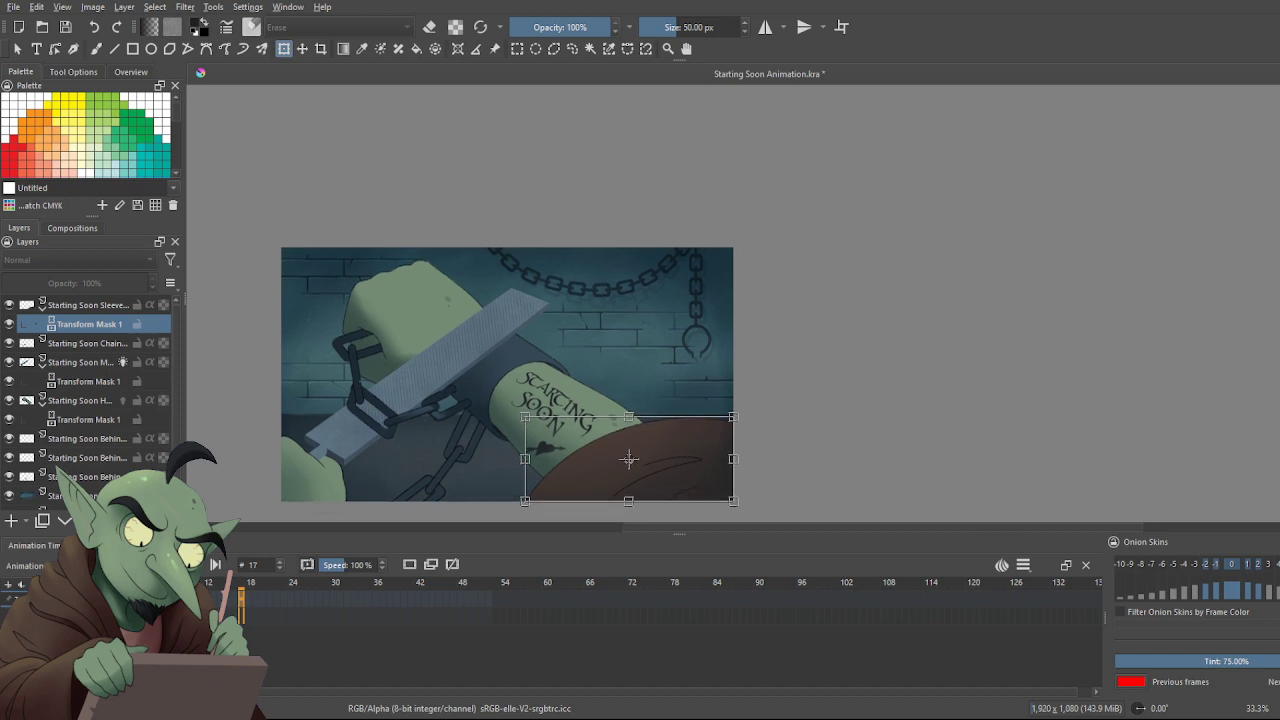
scroll(1140, 352, down, 2)
scroll(755, 397, up, 1)
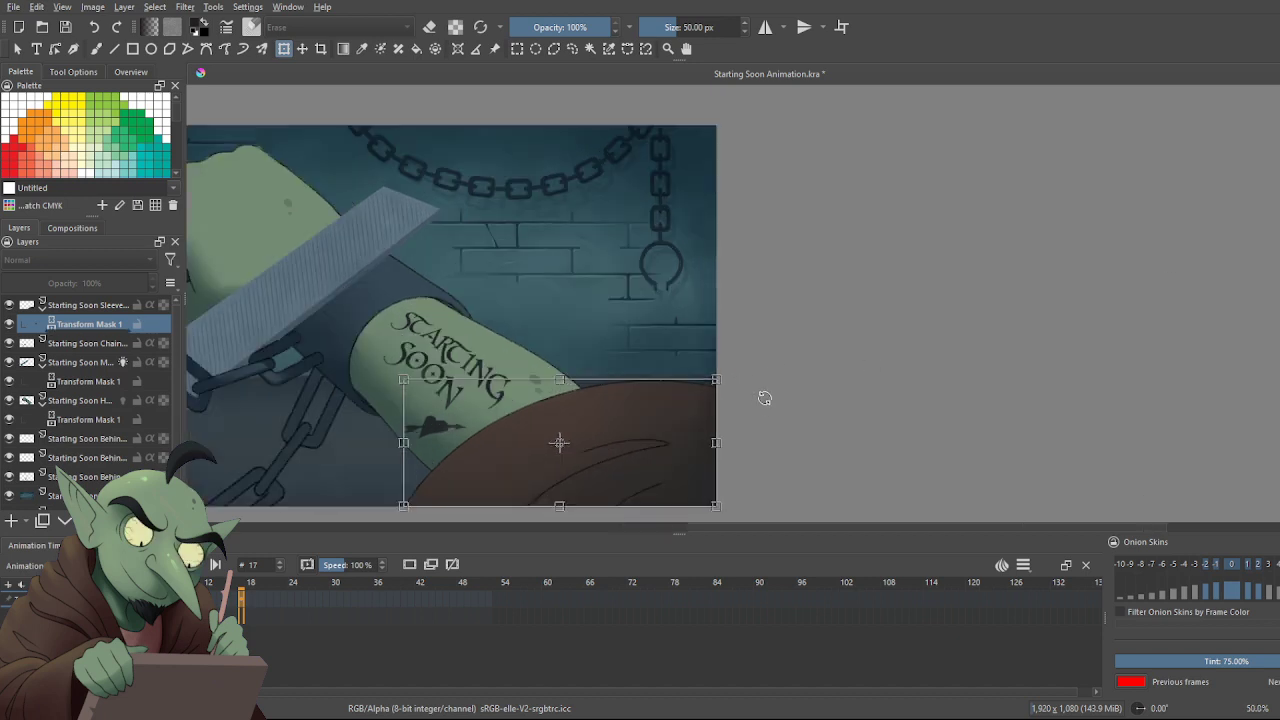
scroll(620, 500, down, 1)
scroll(635, 492, up, 1)
key(Return)
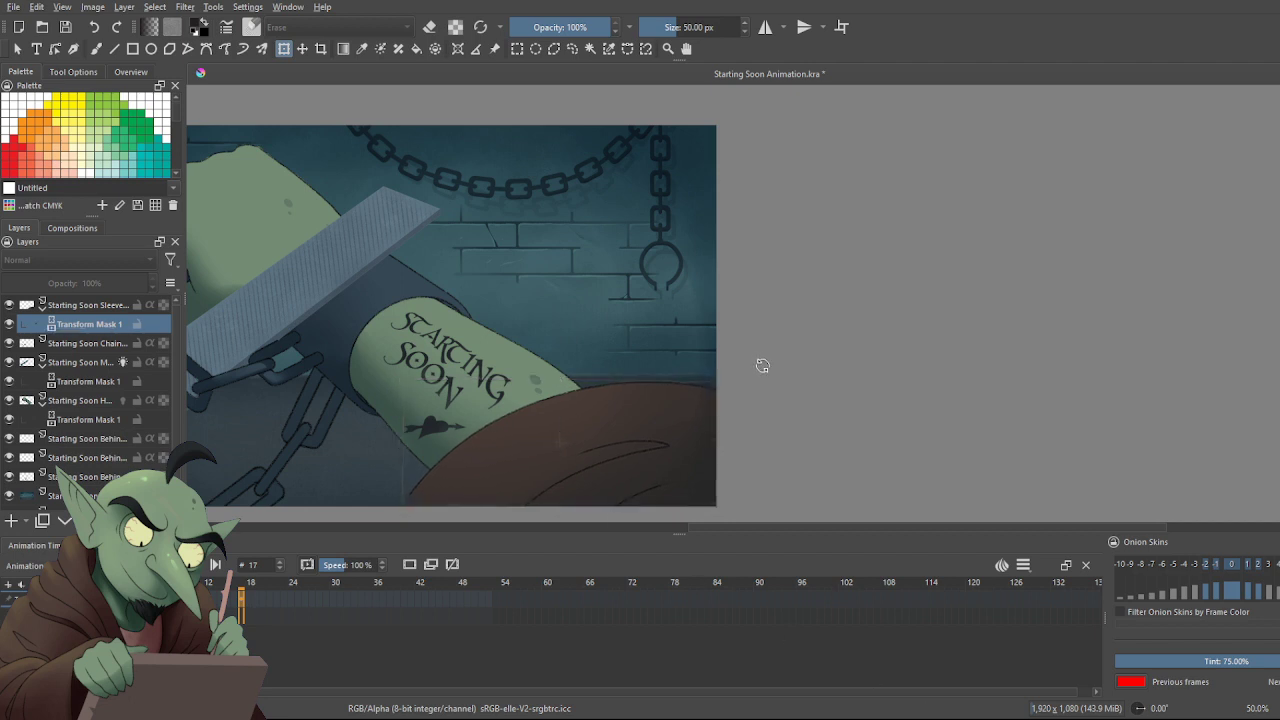
Activate the sleeve's transform at frame 17, apply it, and inspect the sleeve's lower edge up close
click(762, 366)
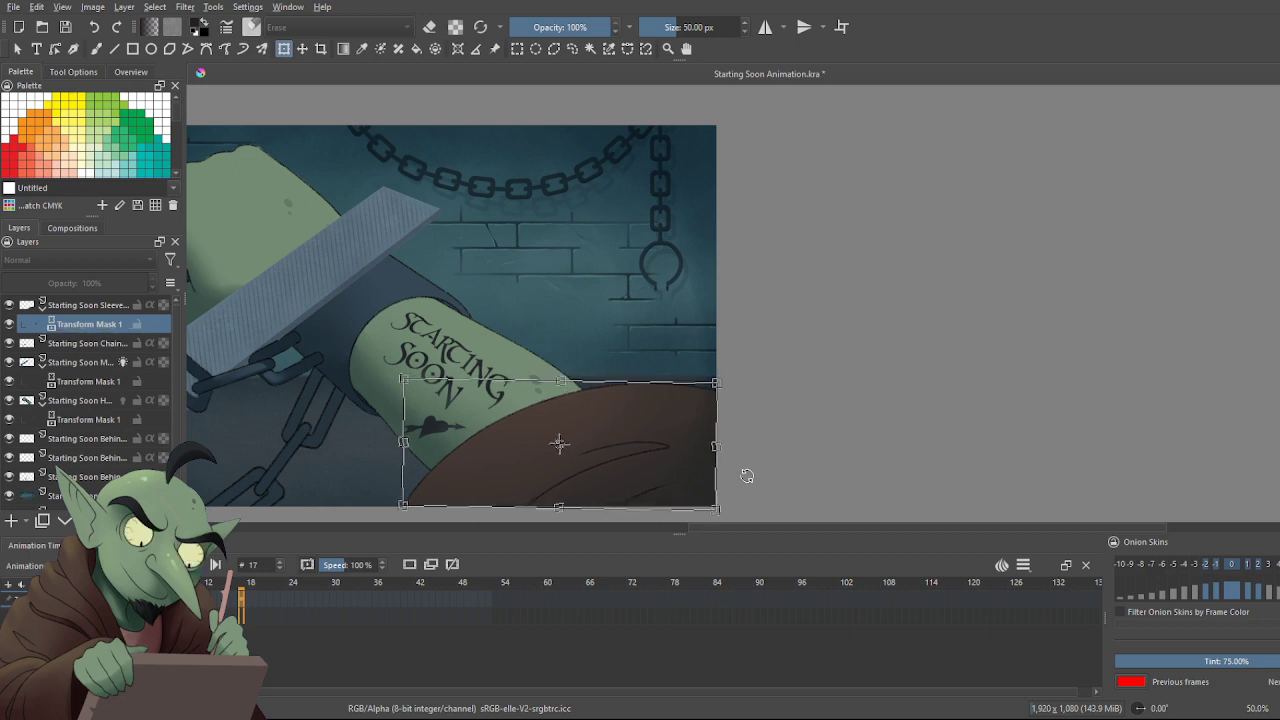
key(Return)
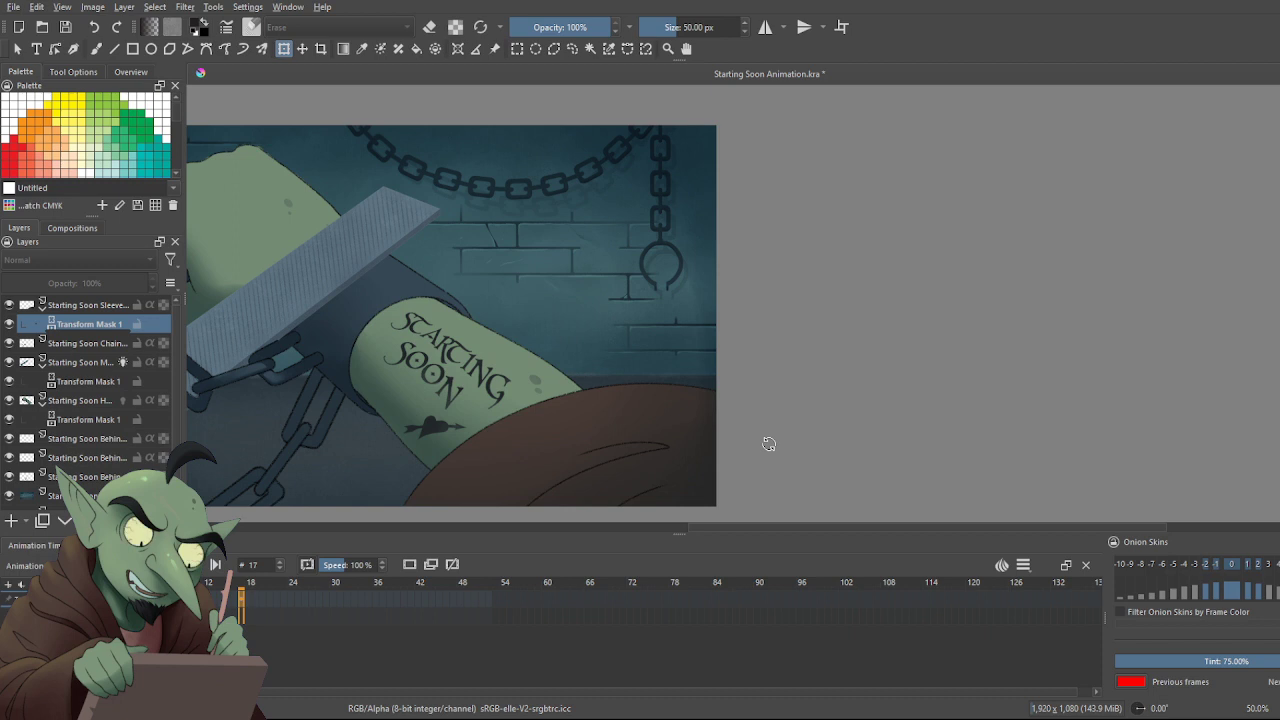
scroll(417, 517, up, 1)
scroll(418, 516, up, 2)
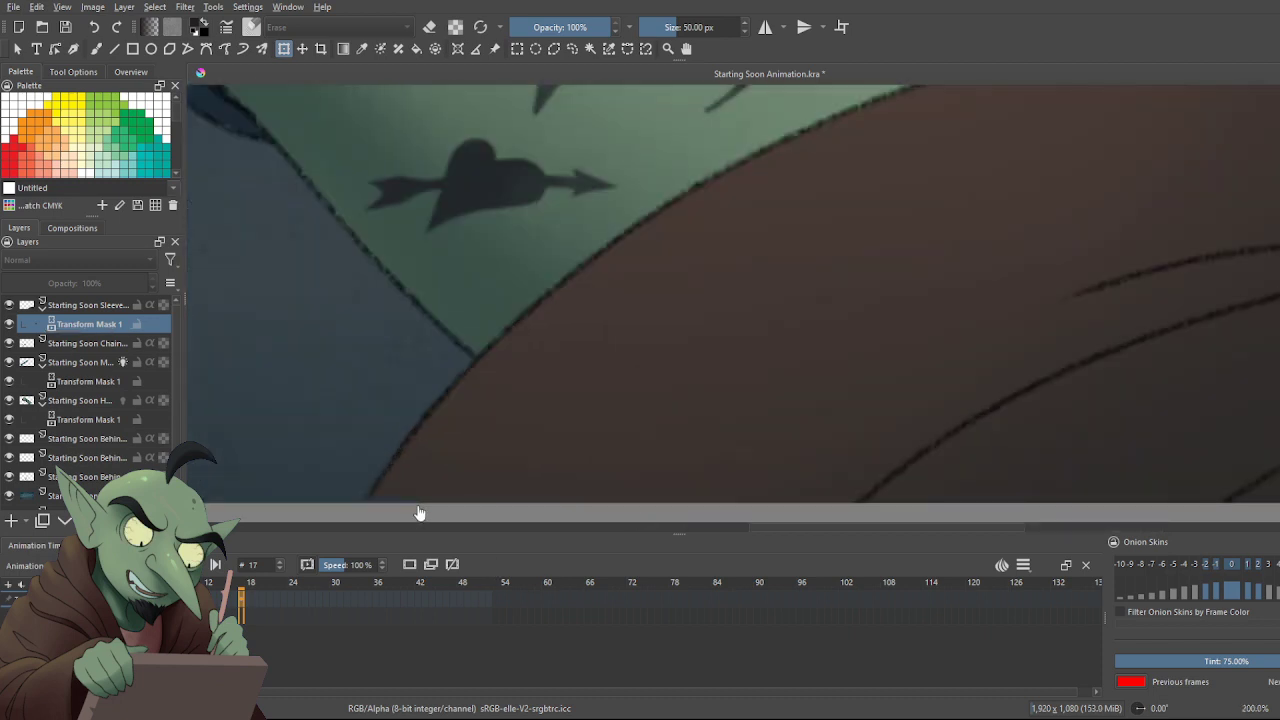
scroll(420, 514, down, 5)
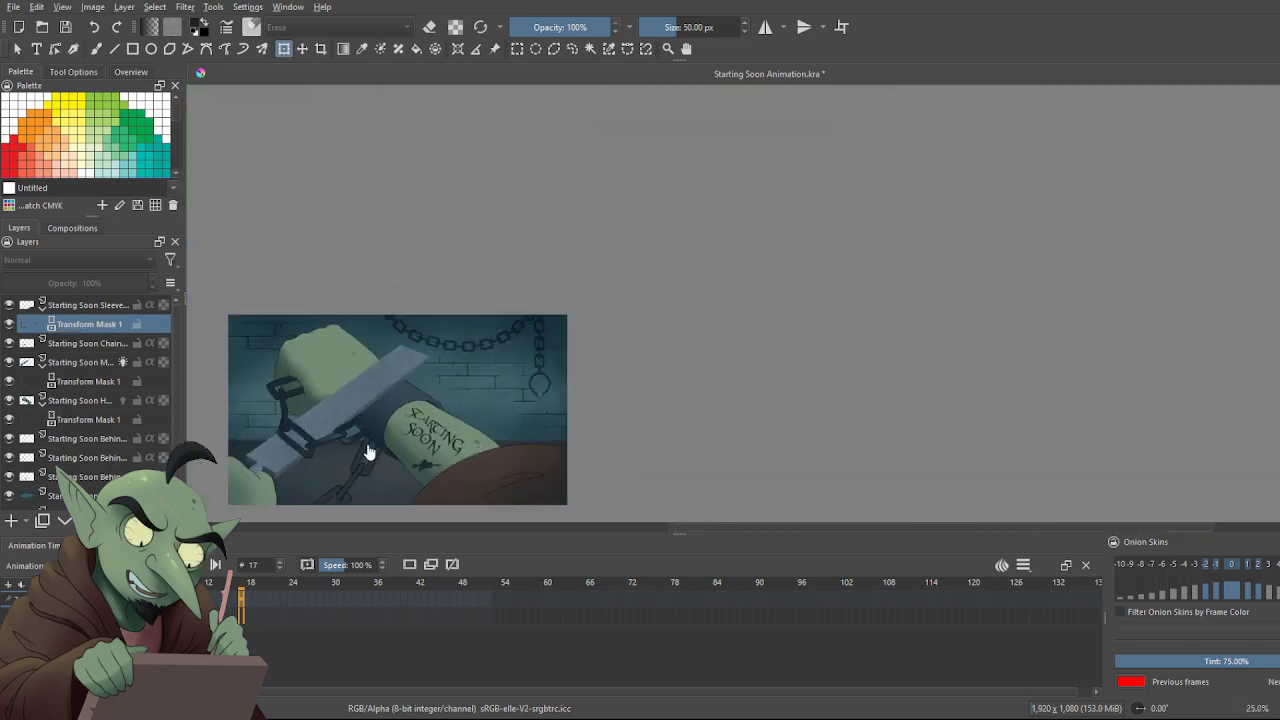
Add a closing keyframe at frame 52 on the sleeve's transform mask, matching the hand's last keyframe
click(279, 601)
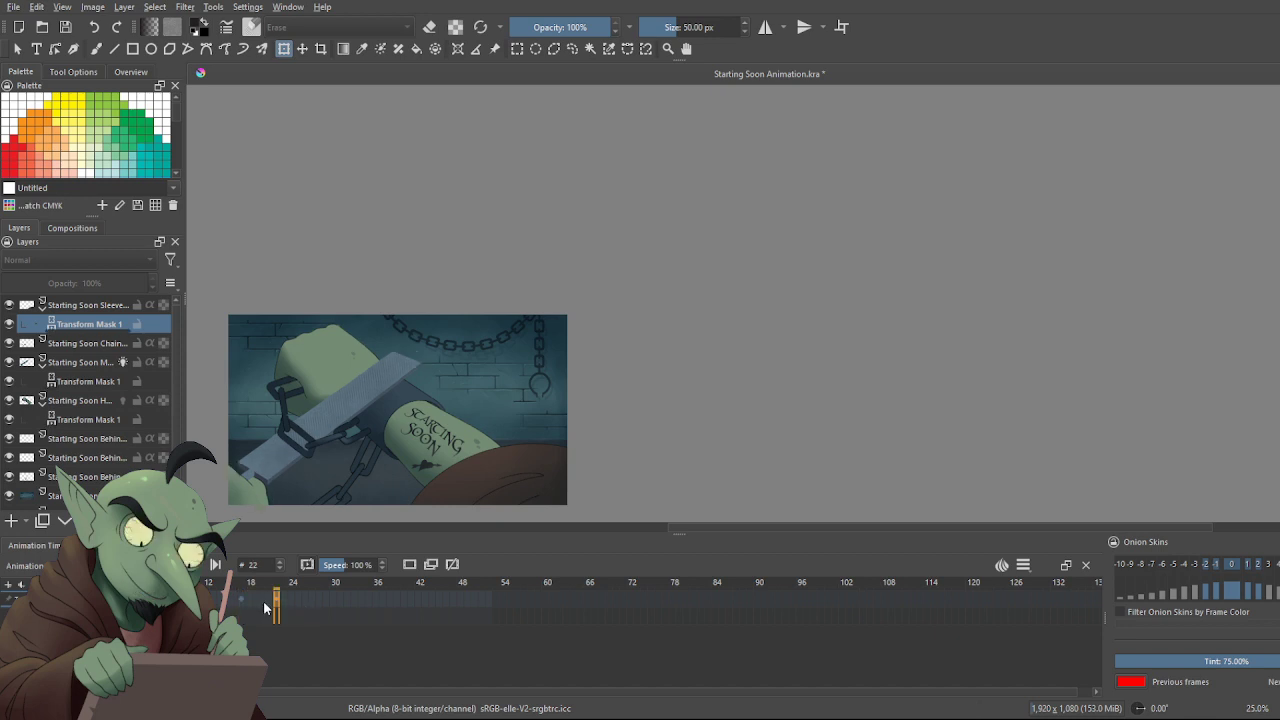
drag(393, 597, 180, 603)
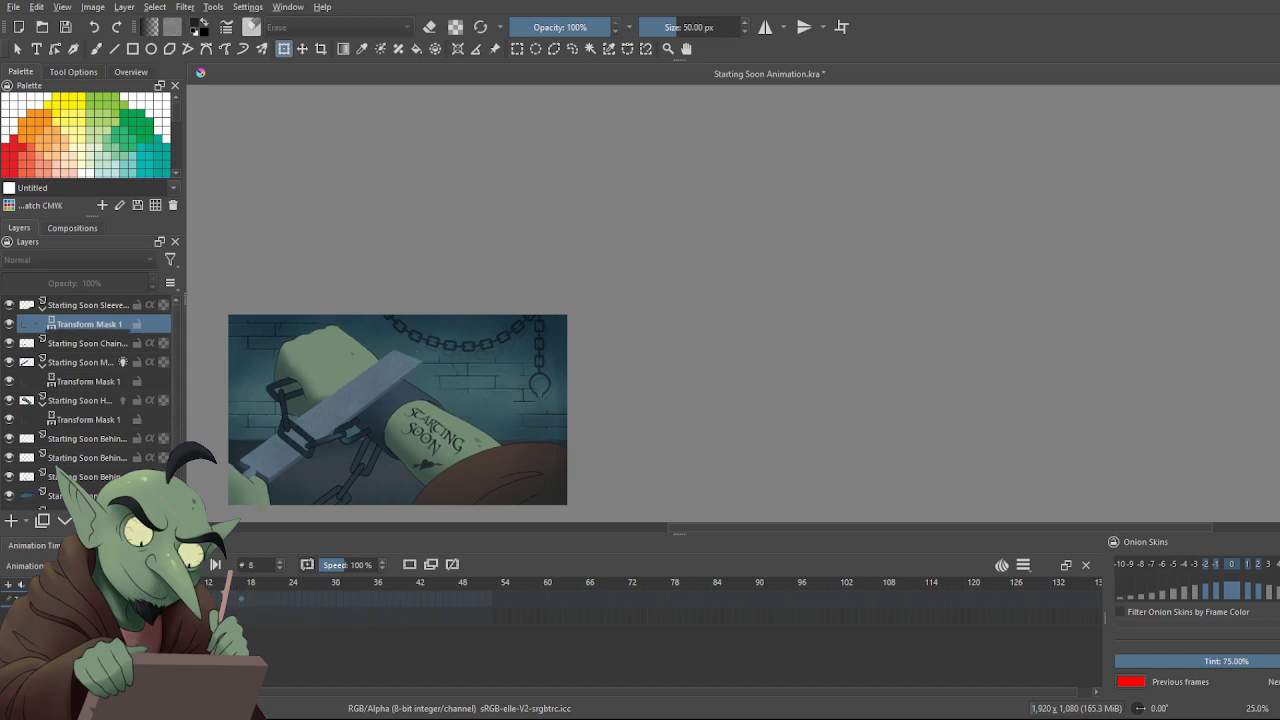
click(93, 421)
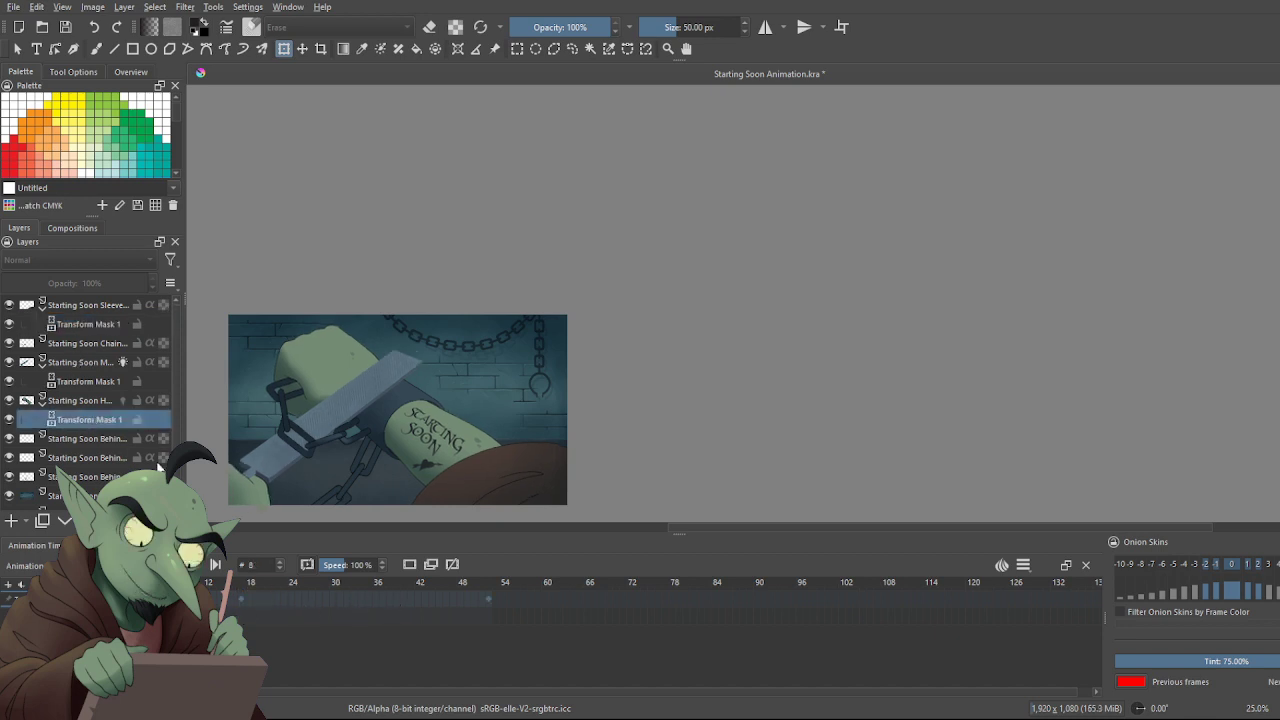
click(90, 381)
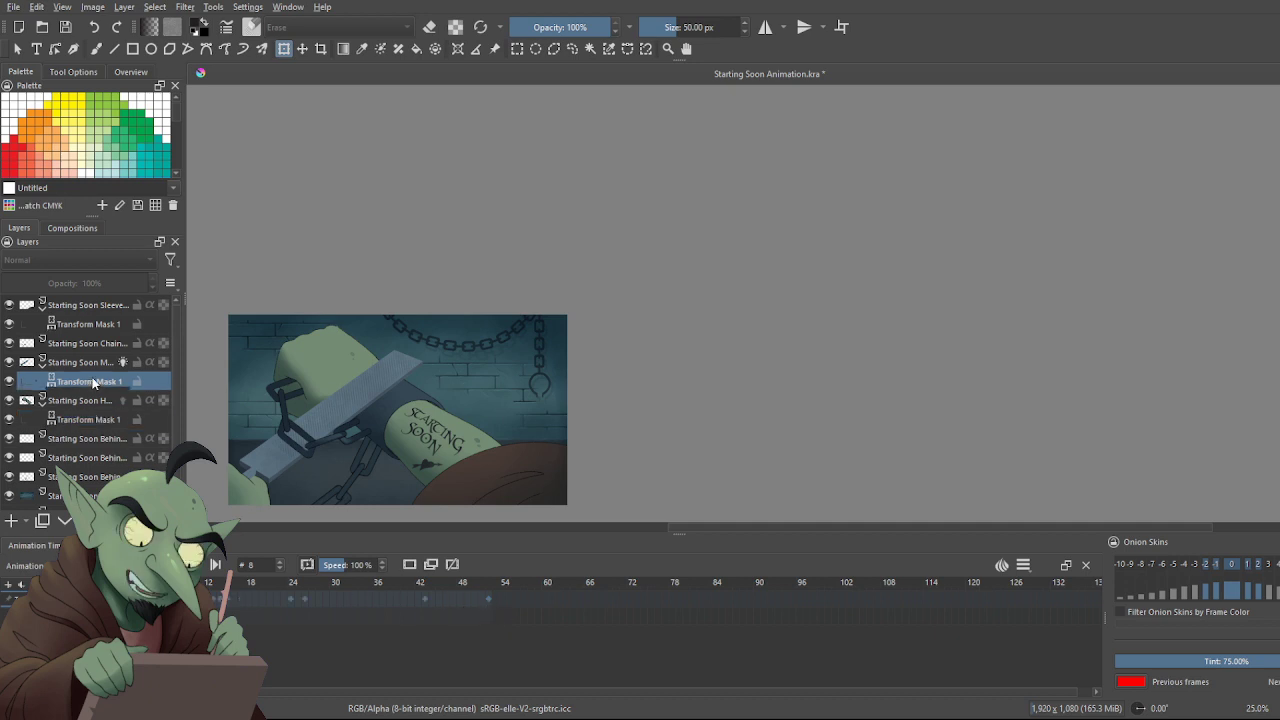
click(88, 417)
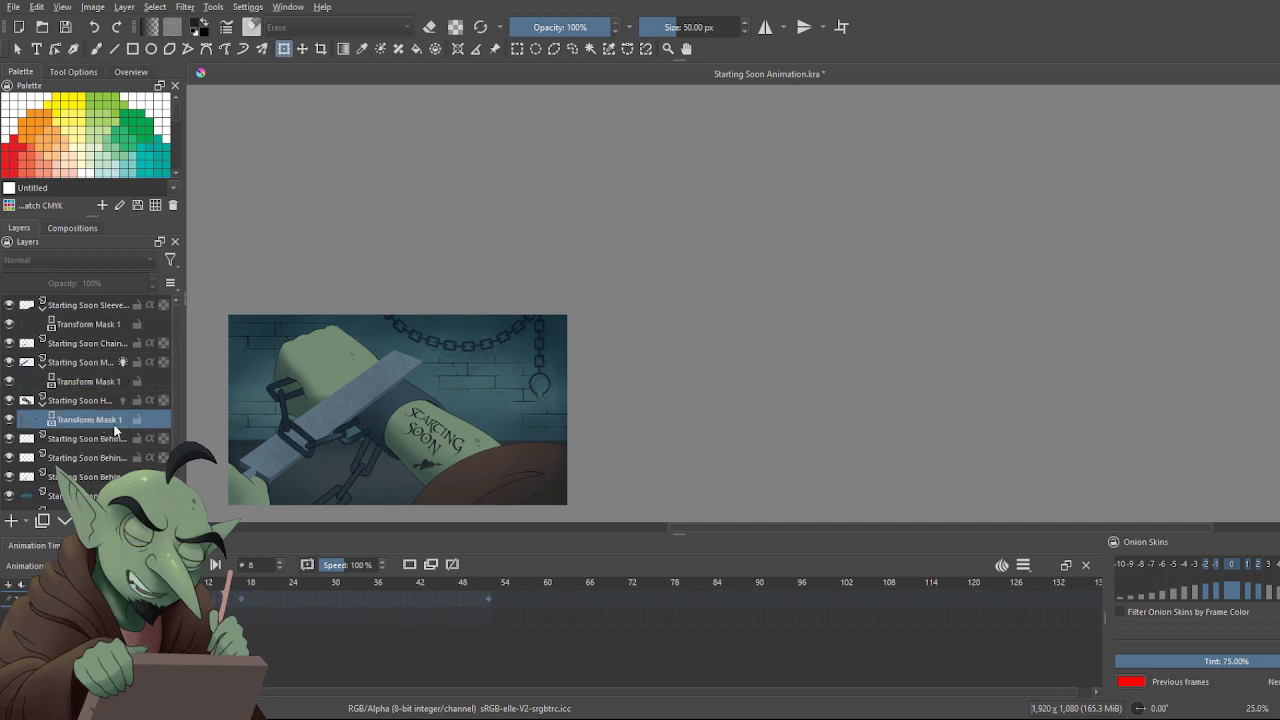
click(489, 598)
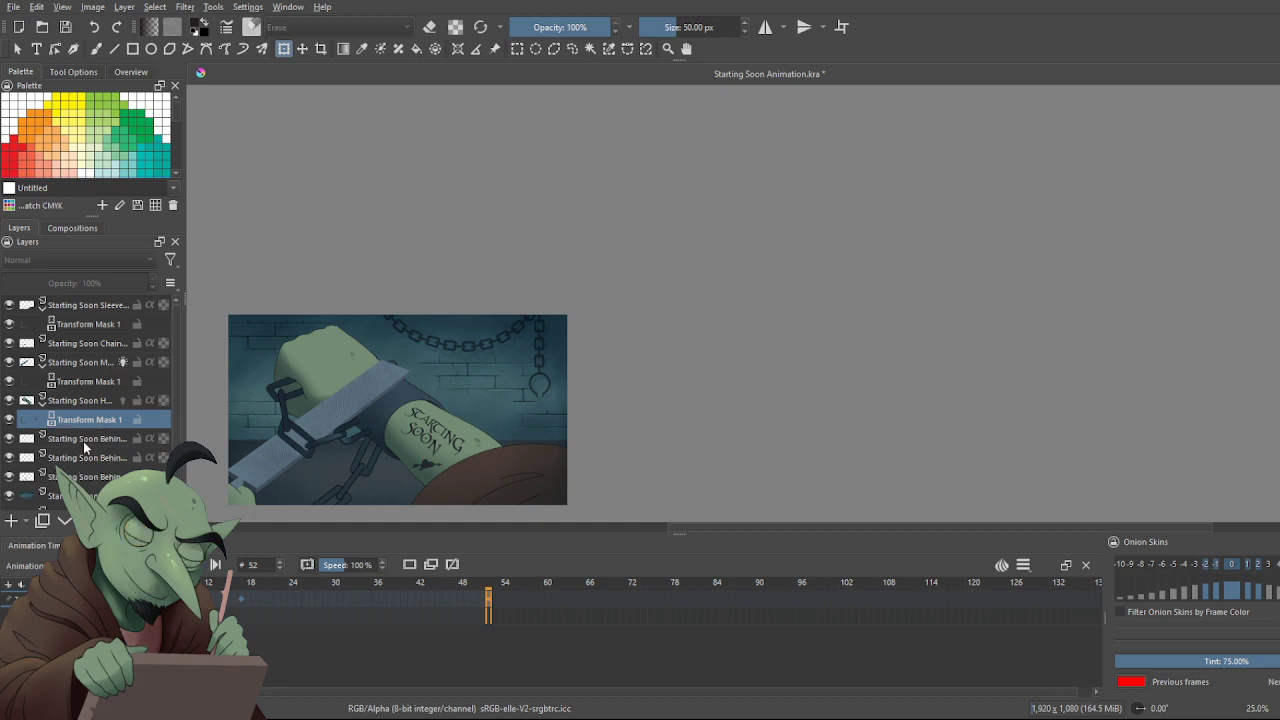
click(87, 326)
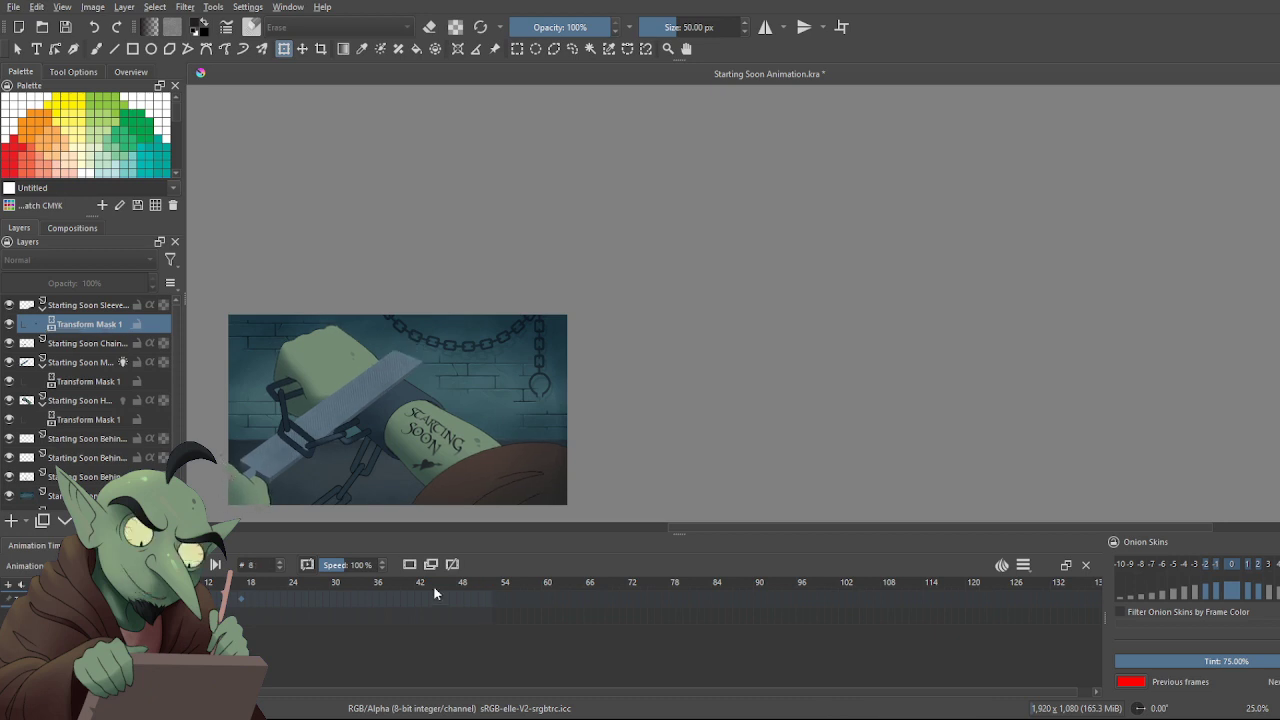
click(491, 600)
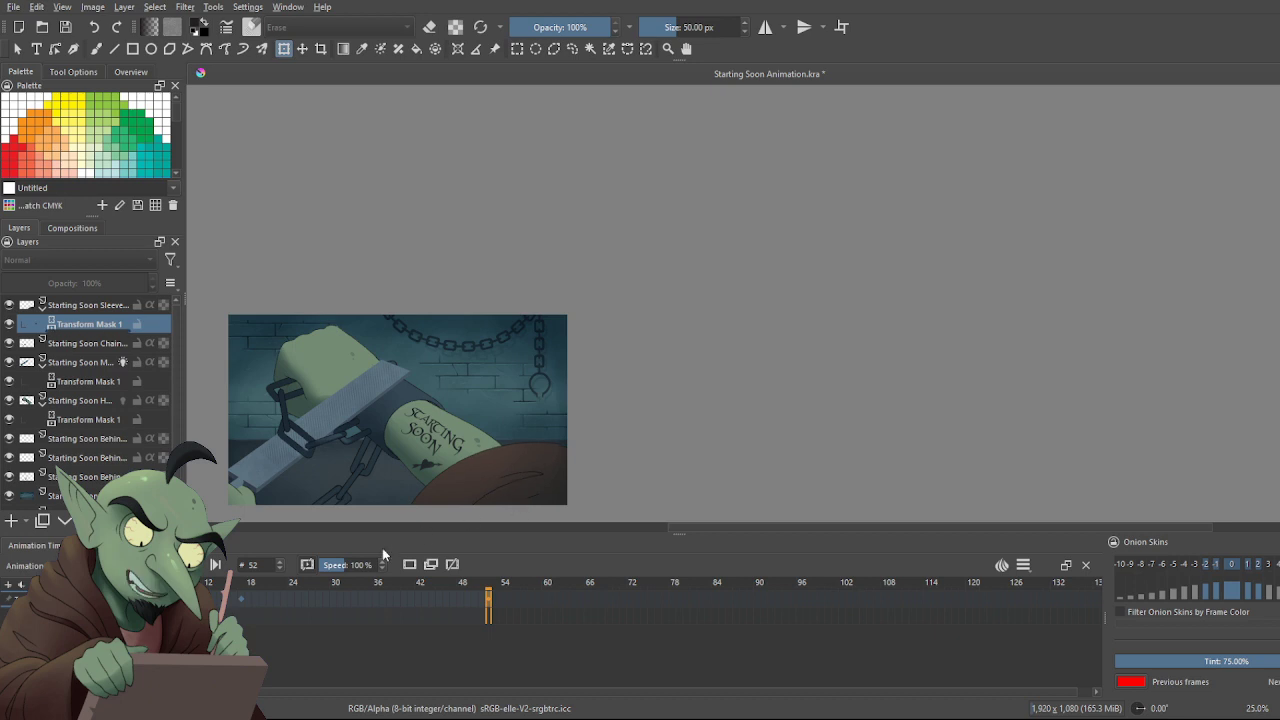
Play the animation from frame 0 to check the sleeve's movement, and stop playback
click(261, 601)
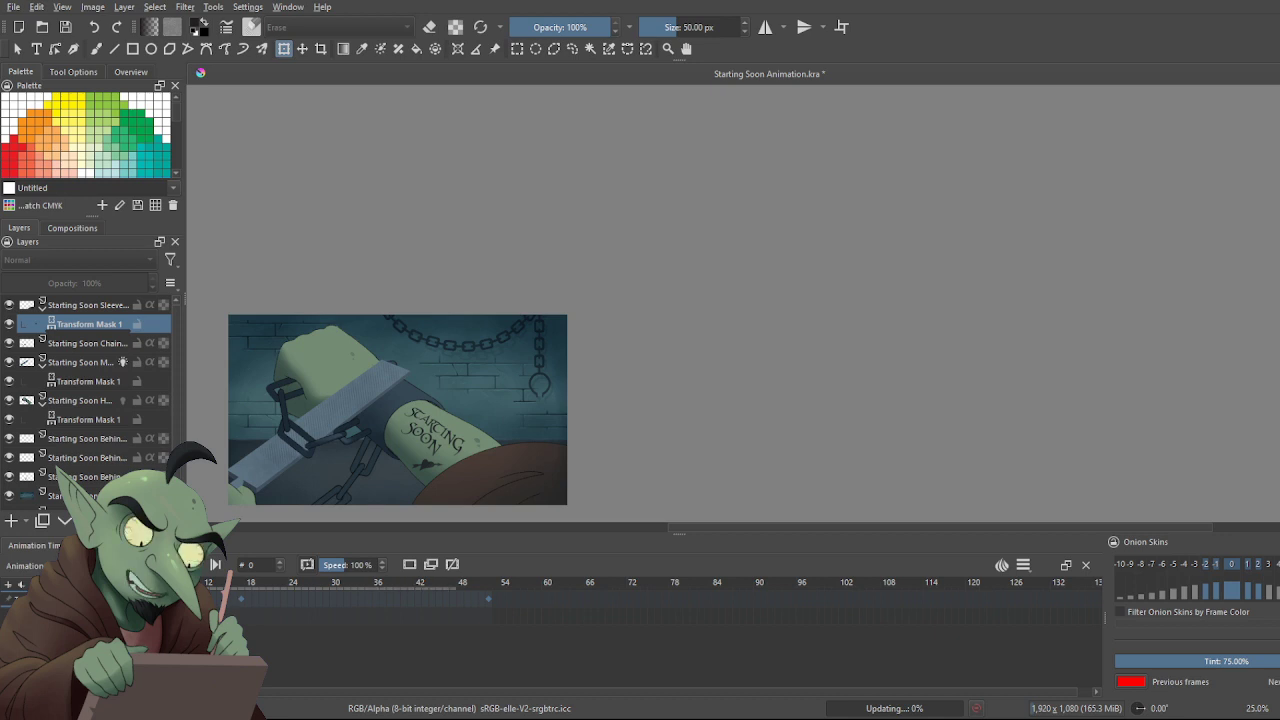
key(space)
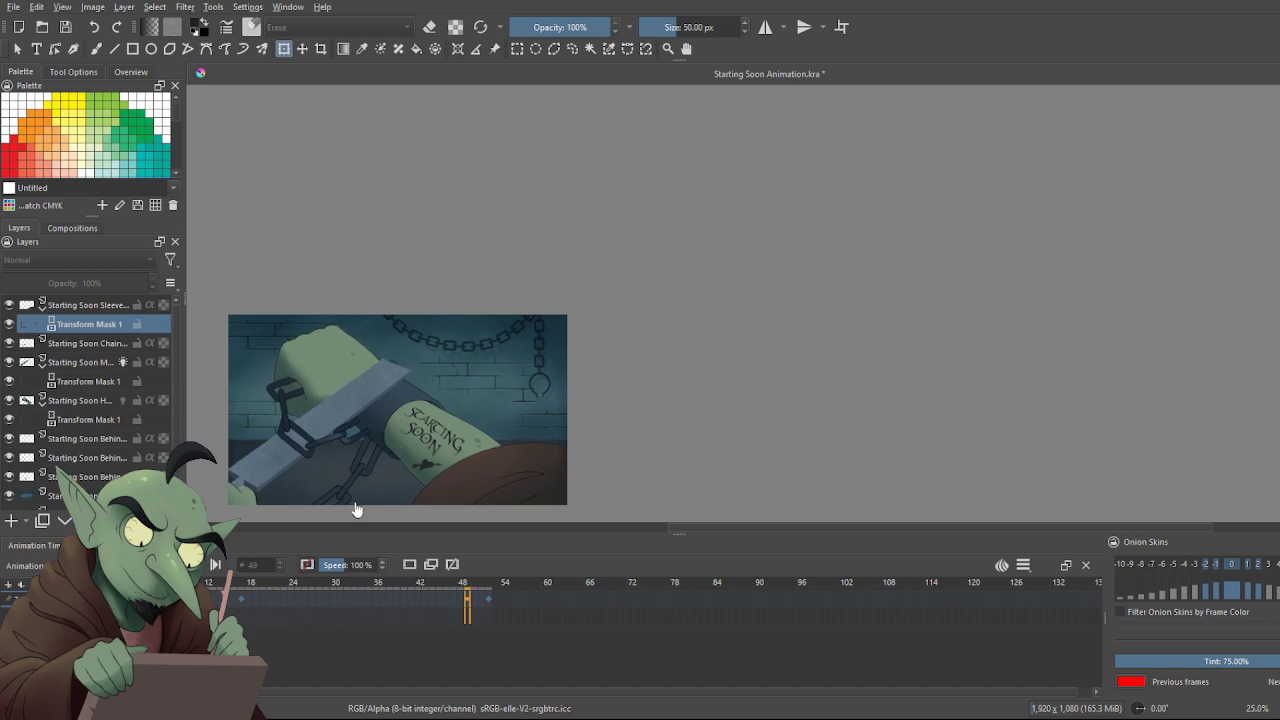
click(194, 564)
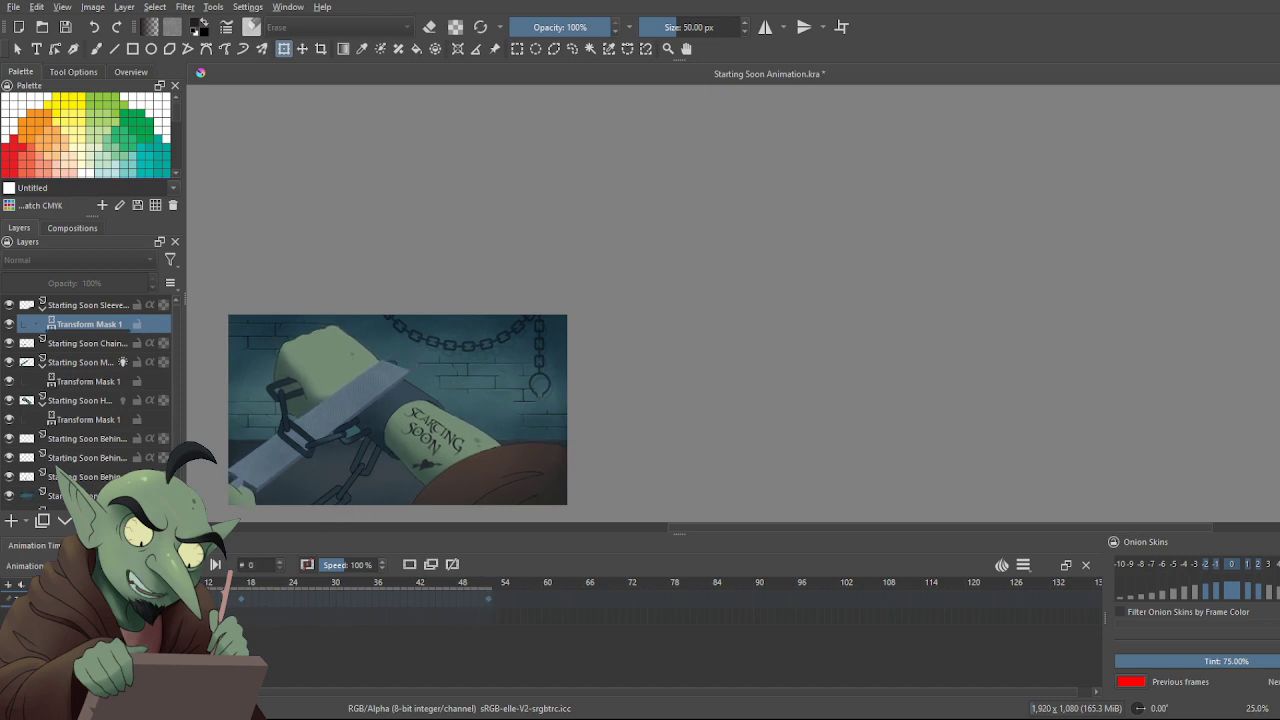
Select the metal bar's transform mask, check its motion around frames 13 and 14, and return to frame 0
click(87, 382)
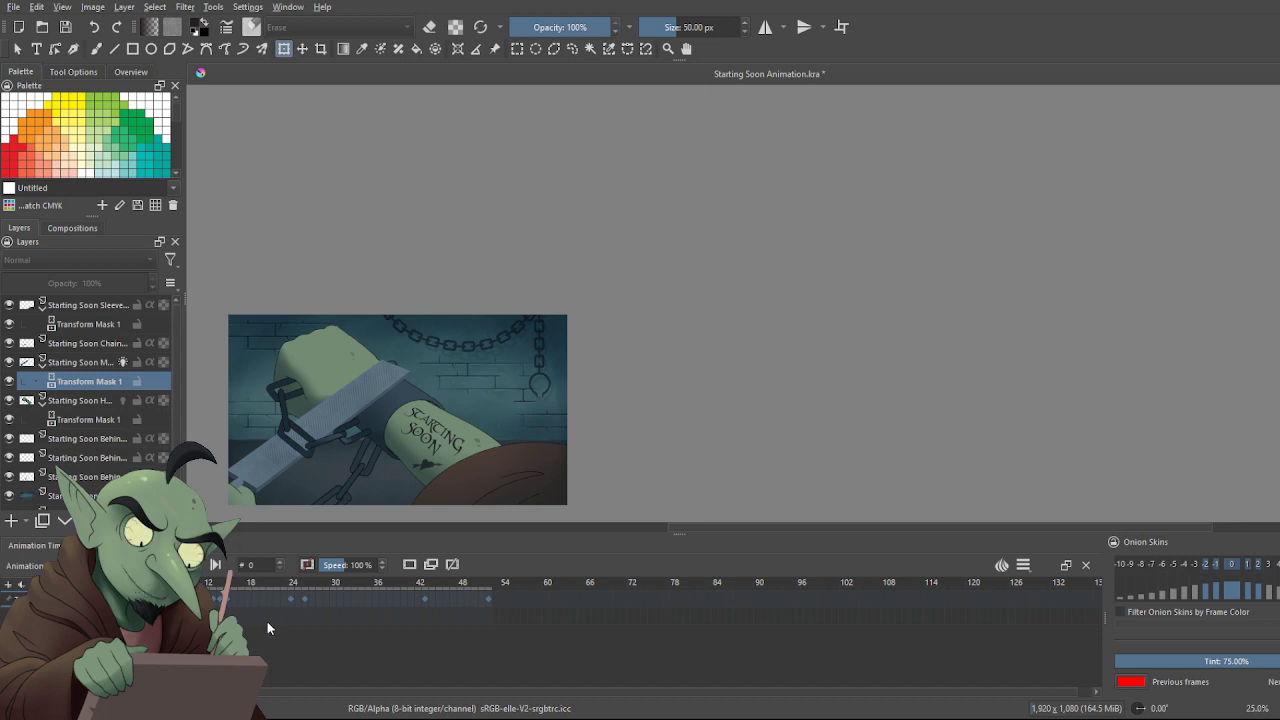
key(space)
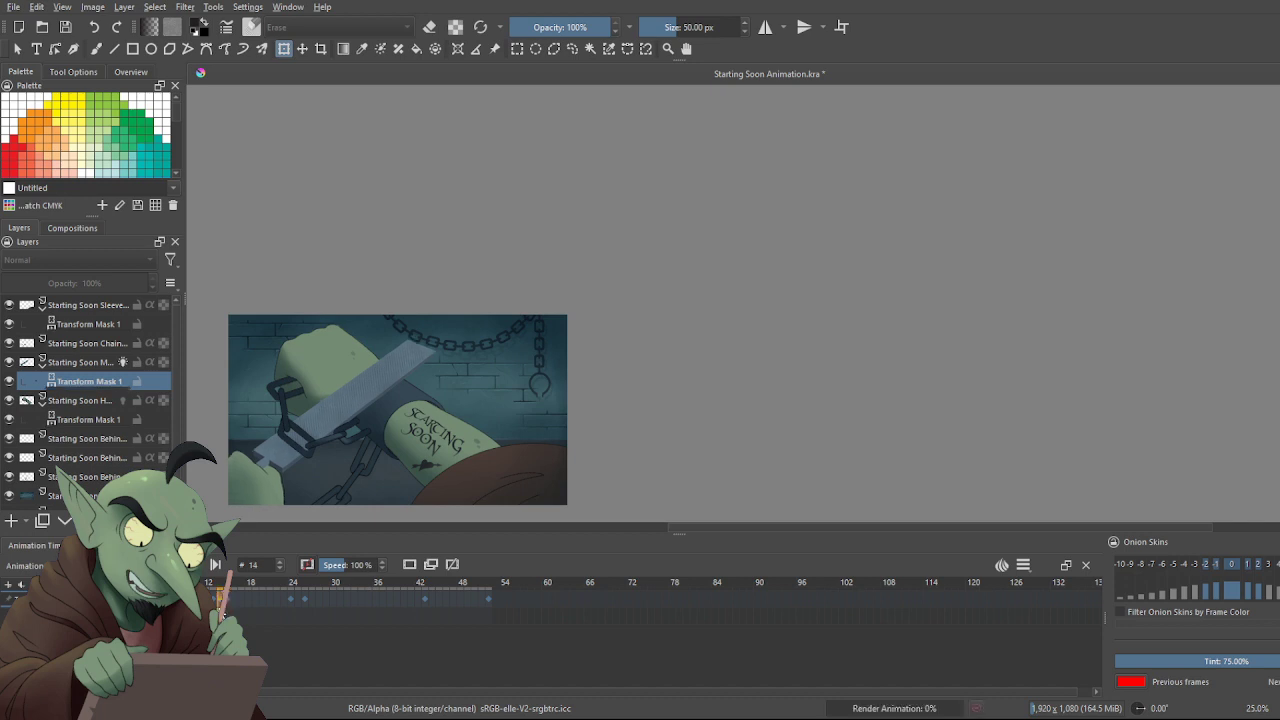
click(214, 605)
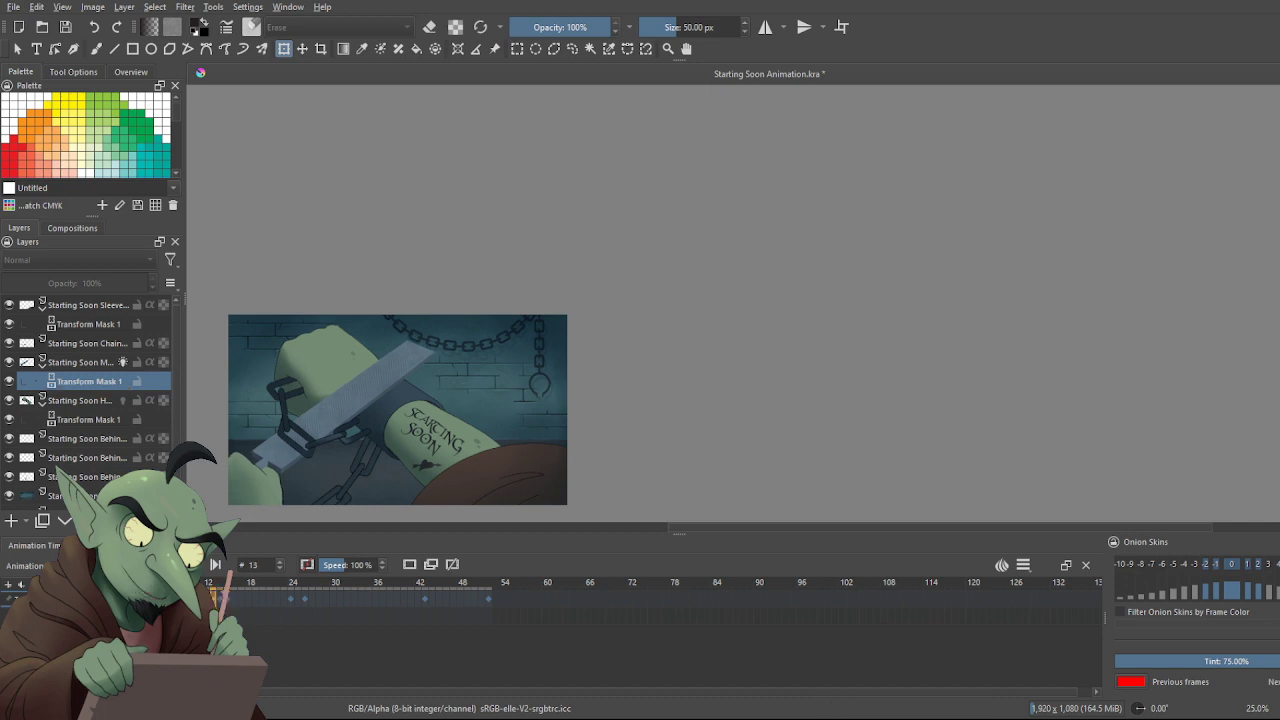
key(Left)
key(Home)
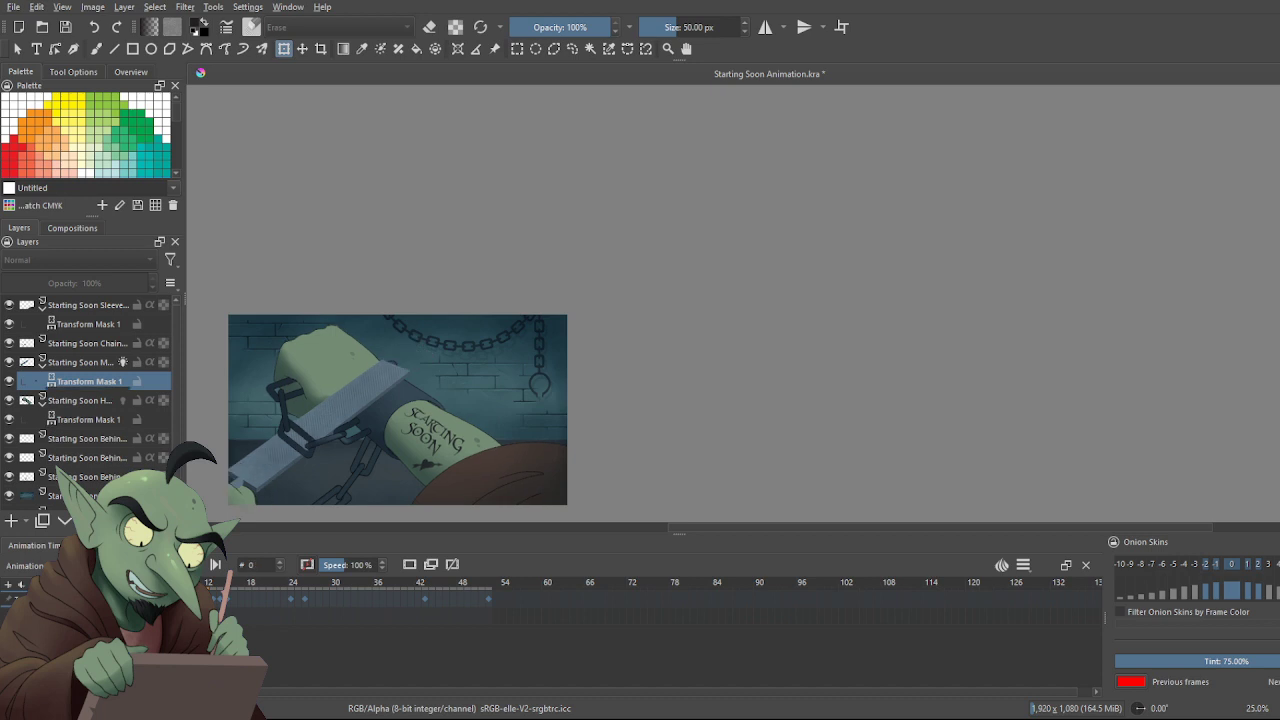
Shift the metal bar's later keyframes three frames earlier, one frame at a time, replaying the animation between changes to check the timing
key(space)
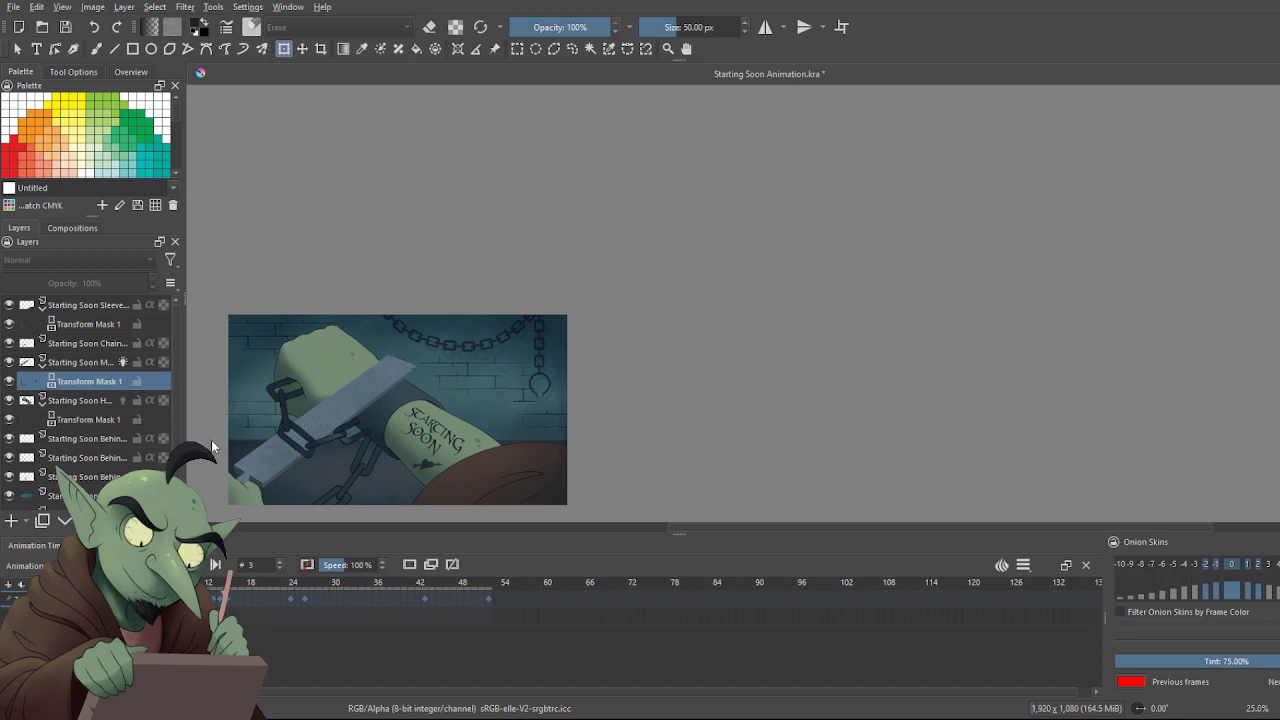
key(ctrl+z)
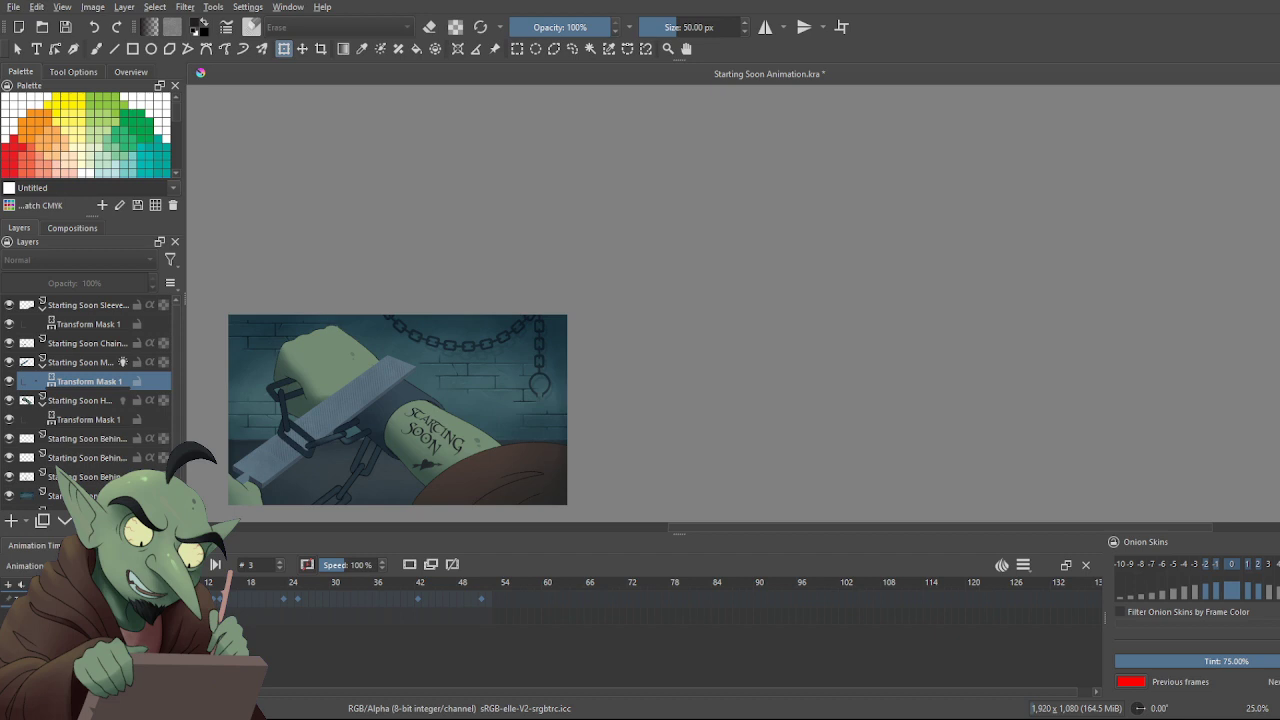
click(124, 598)
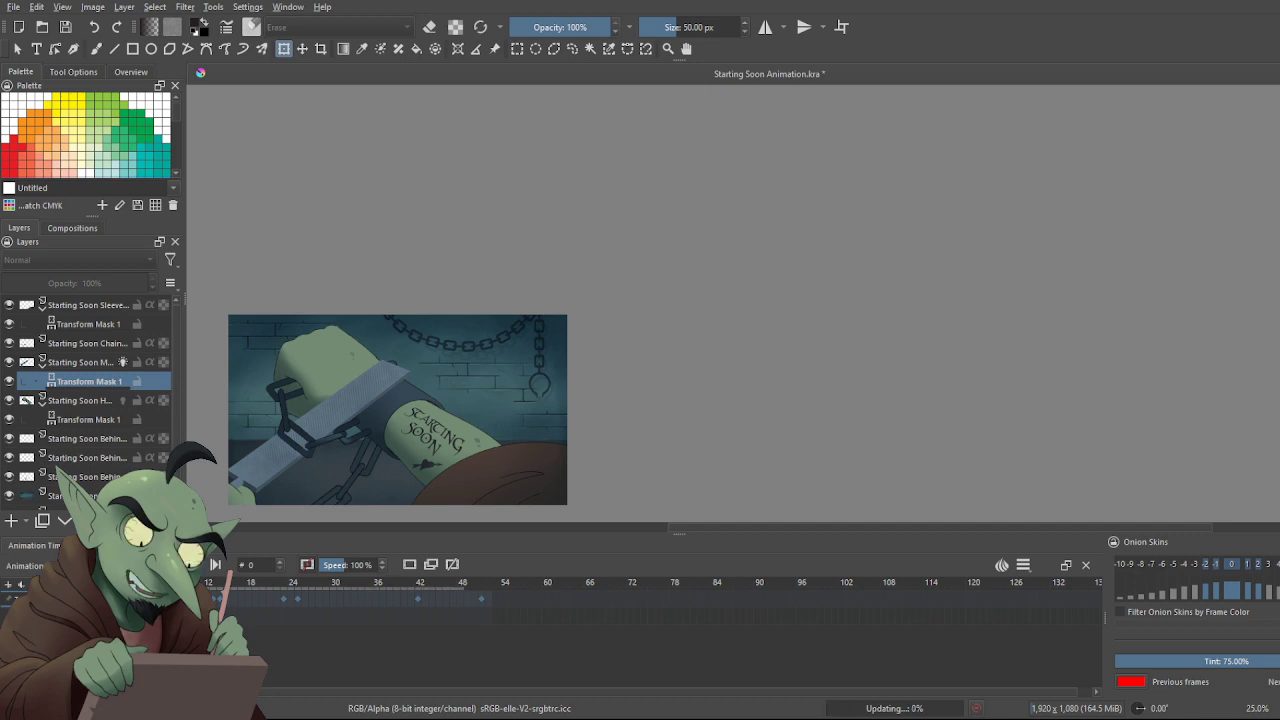
key(space)
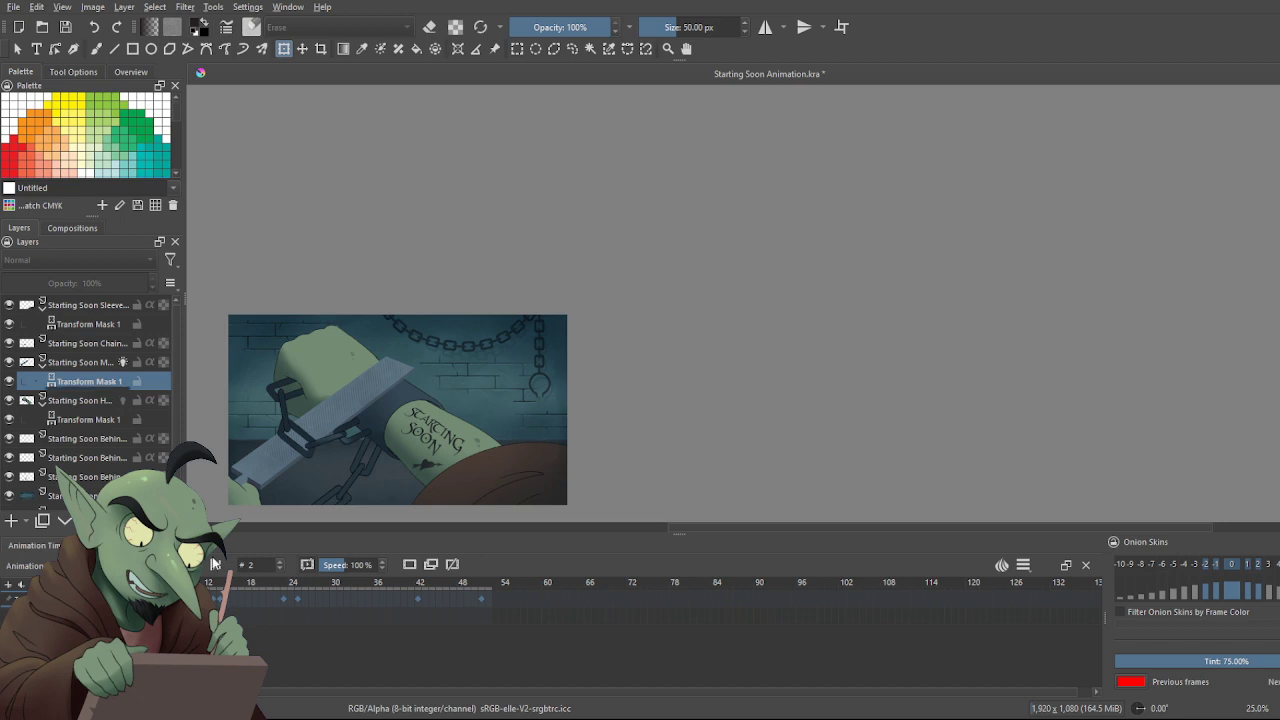
key(ctrl+z)
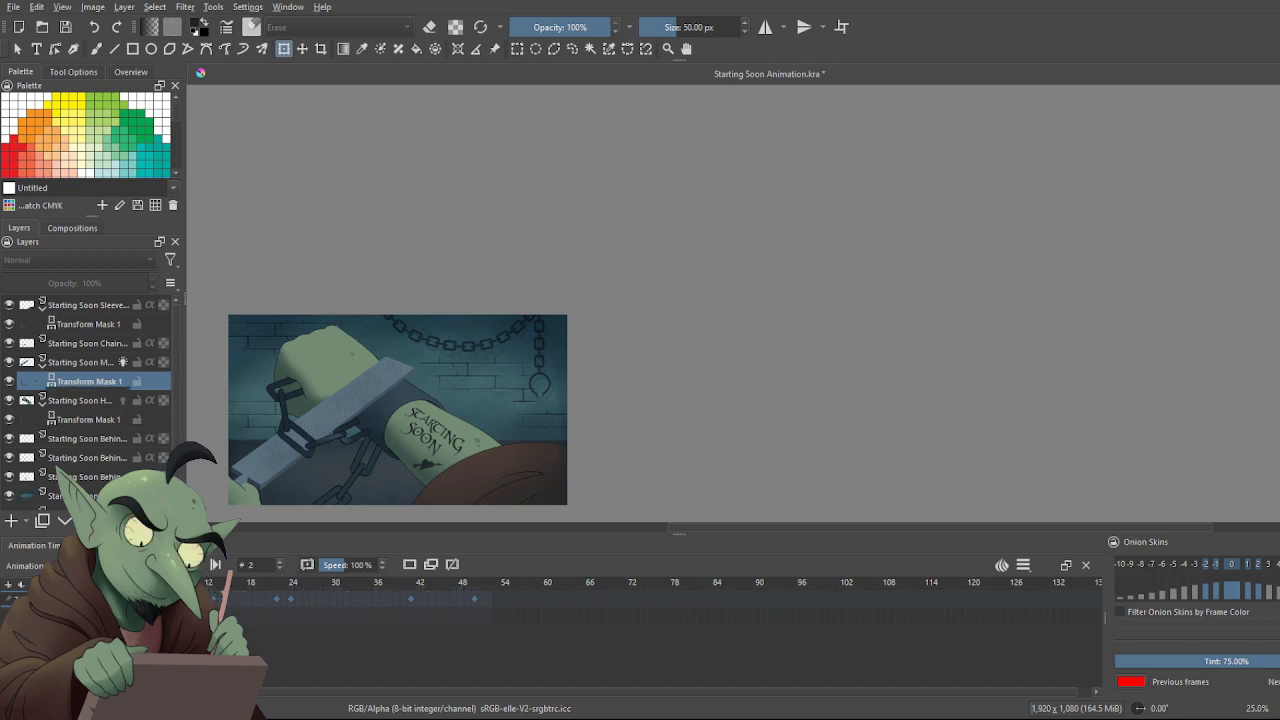
key(Left)
key(Left)
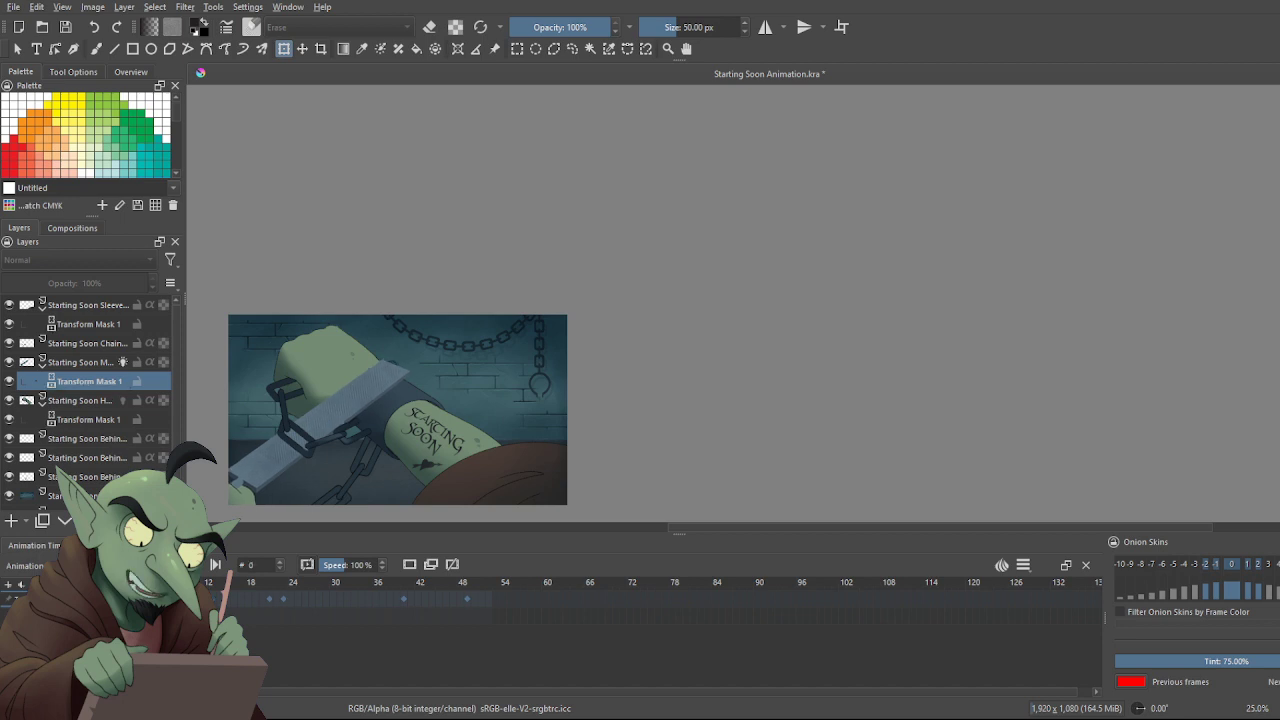
Step and scrub through the metal bar's frames from frame 0 to examine the new sawing timing, and go to frame 1
key(Right)
key(Right)
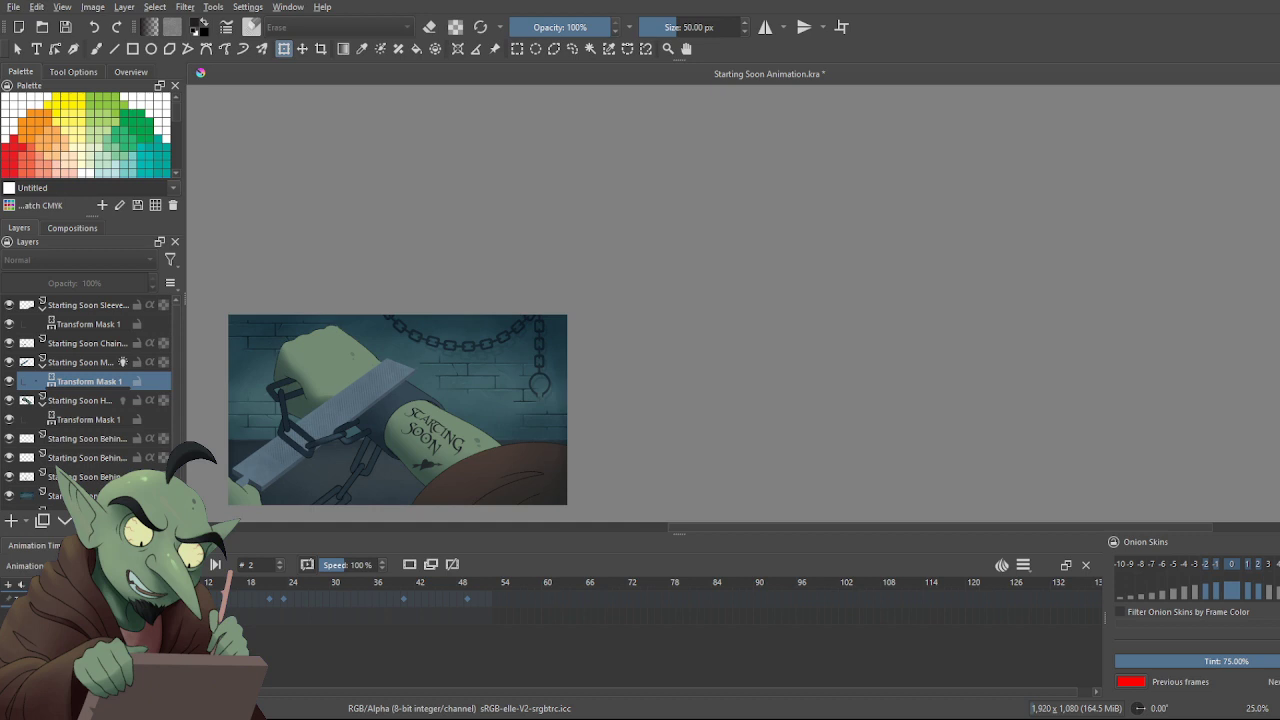
key(Right)
key(Right)
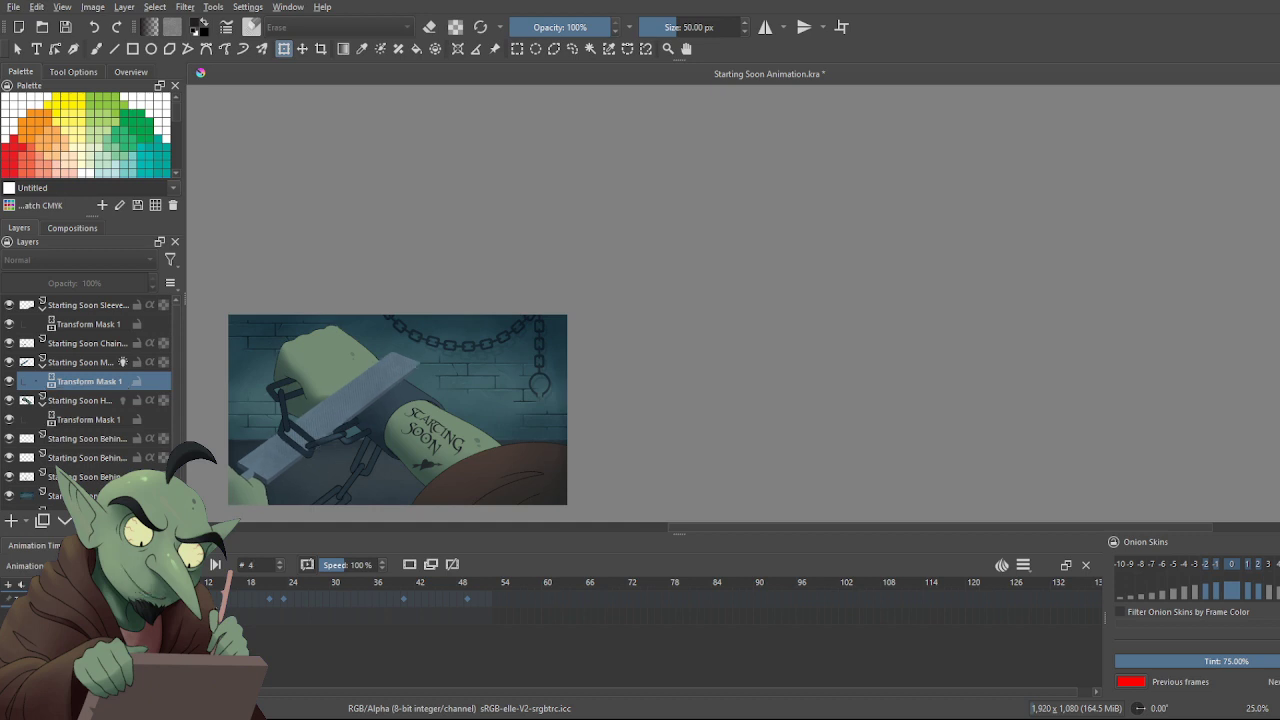
key(Right)
key(Right)
key(Right)
key(Right)
key(Right)
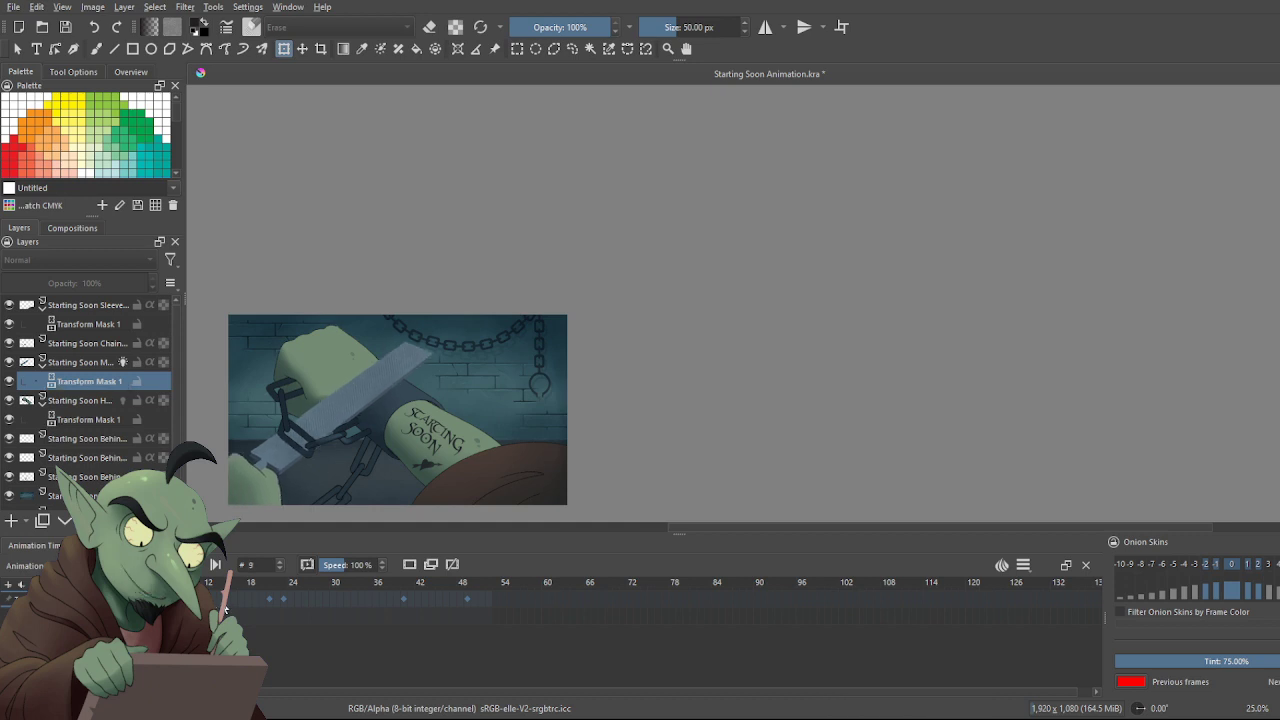
click(235, 600)
click(250, 600)
click(261, 600)
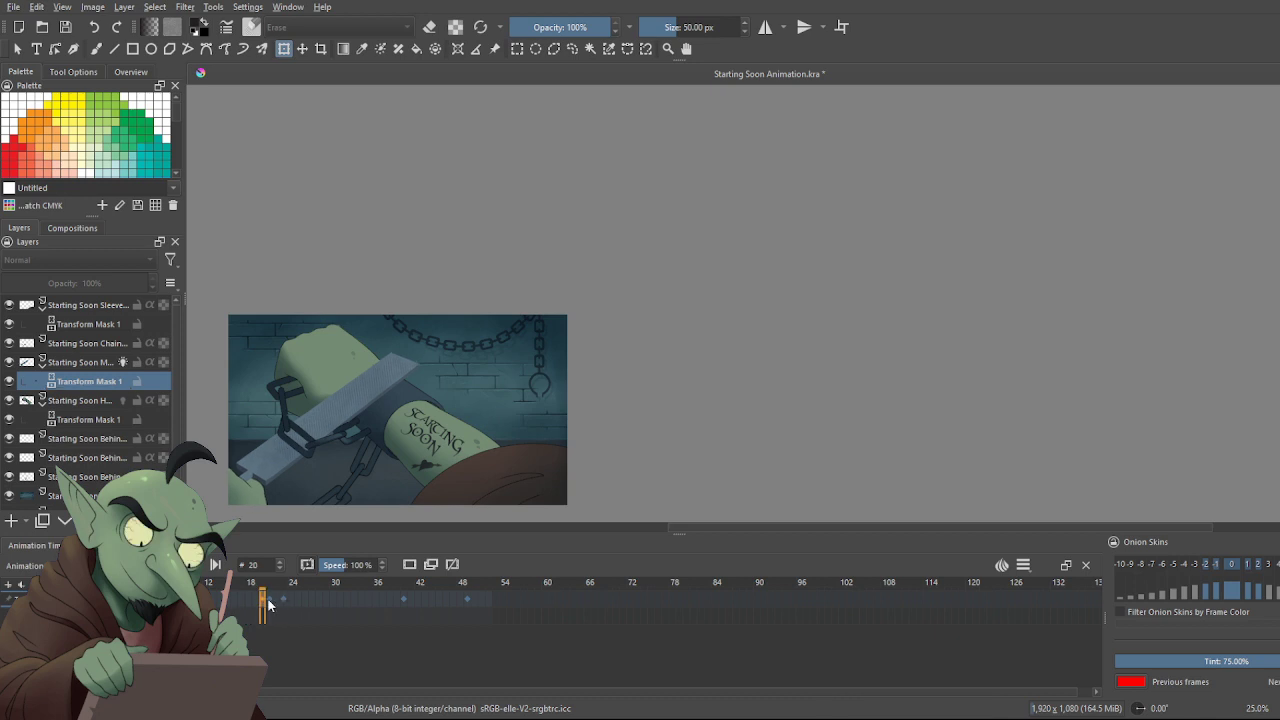
click(269, 600)
click(306, 600)
click(345, 599)
click(124, 599)
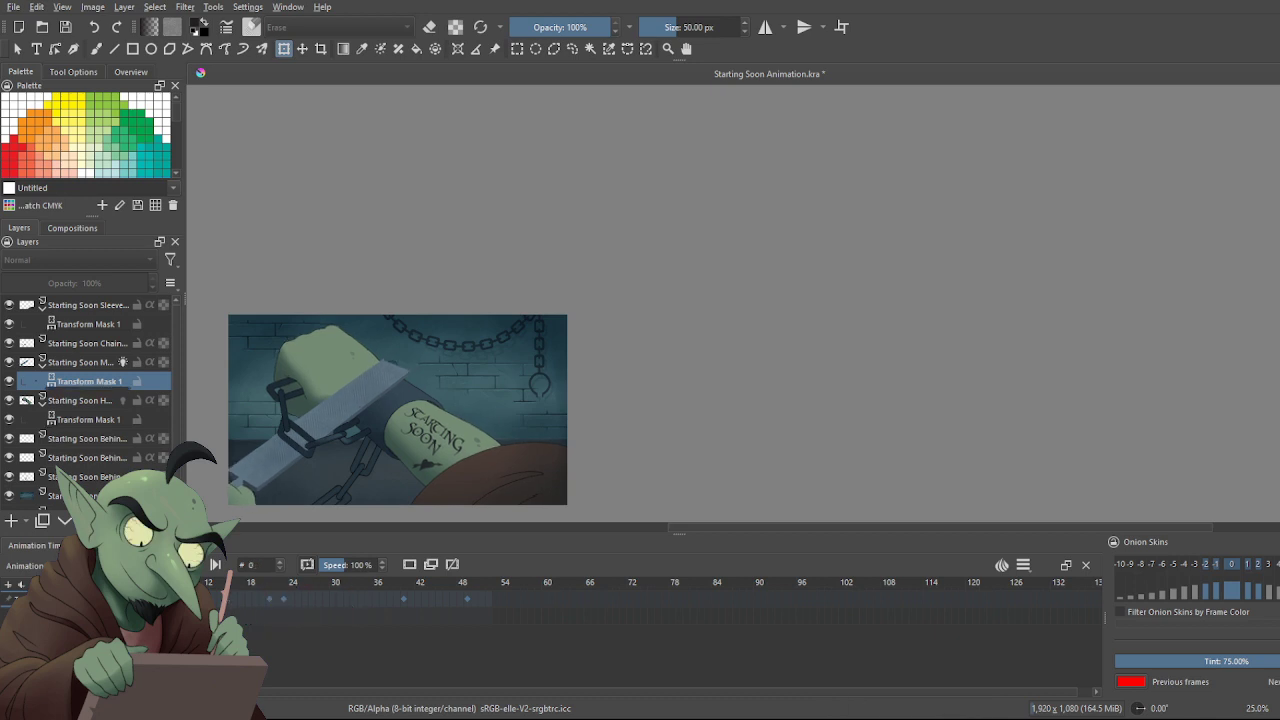
key(Right)
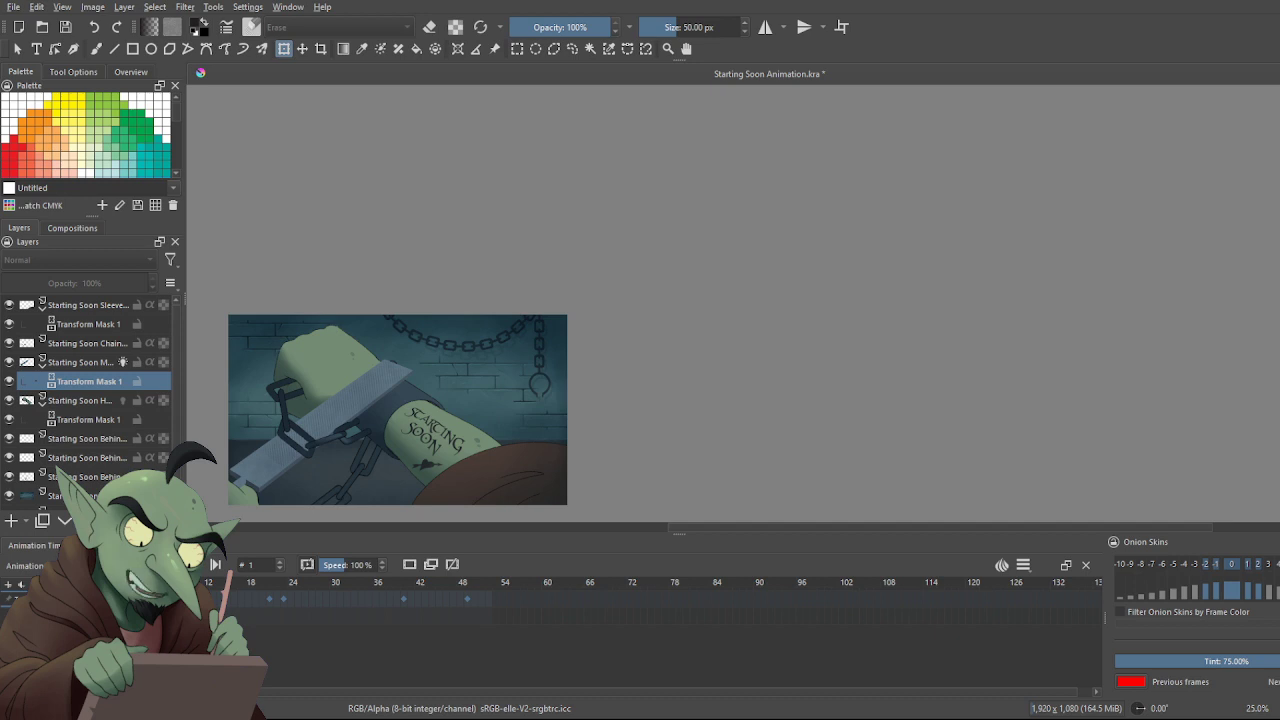
Recover the autosaved document krita-20508-document_0-autosave.kra and select the sleeve's transform mask
click(334, 398)
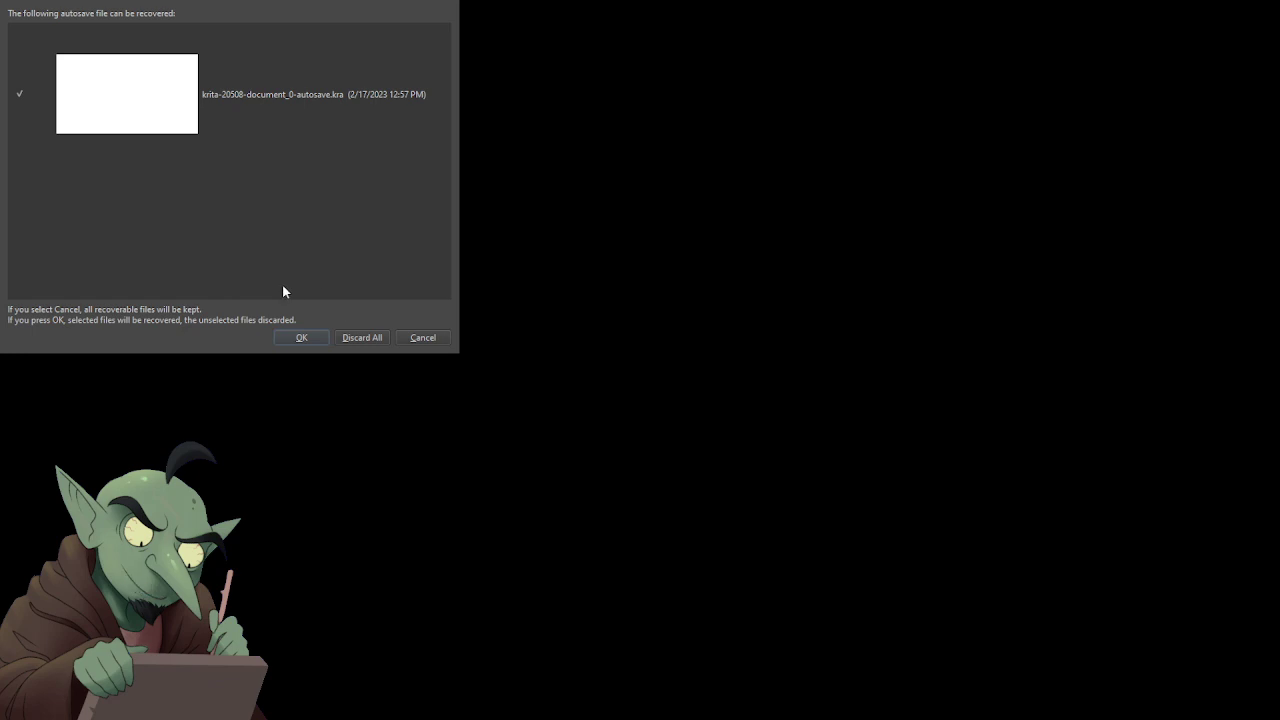
click(301, 337)
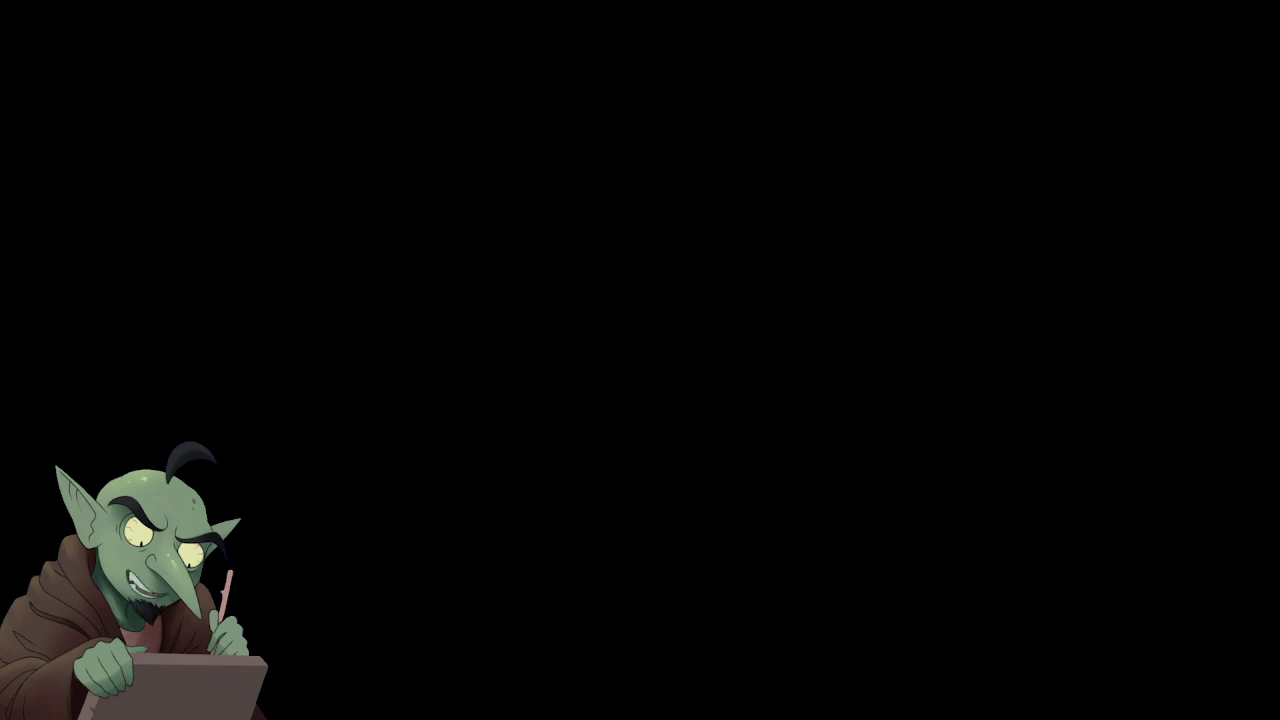
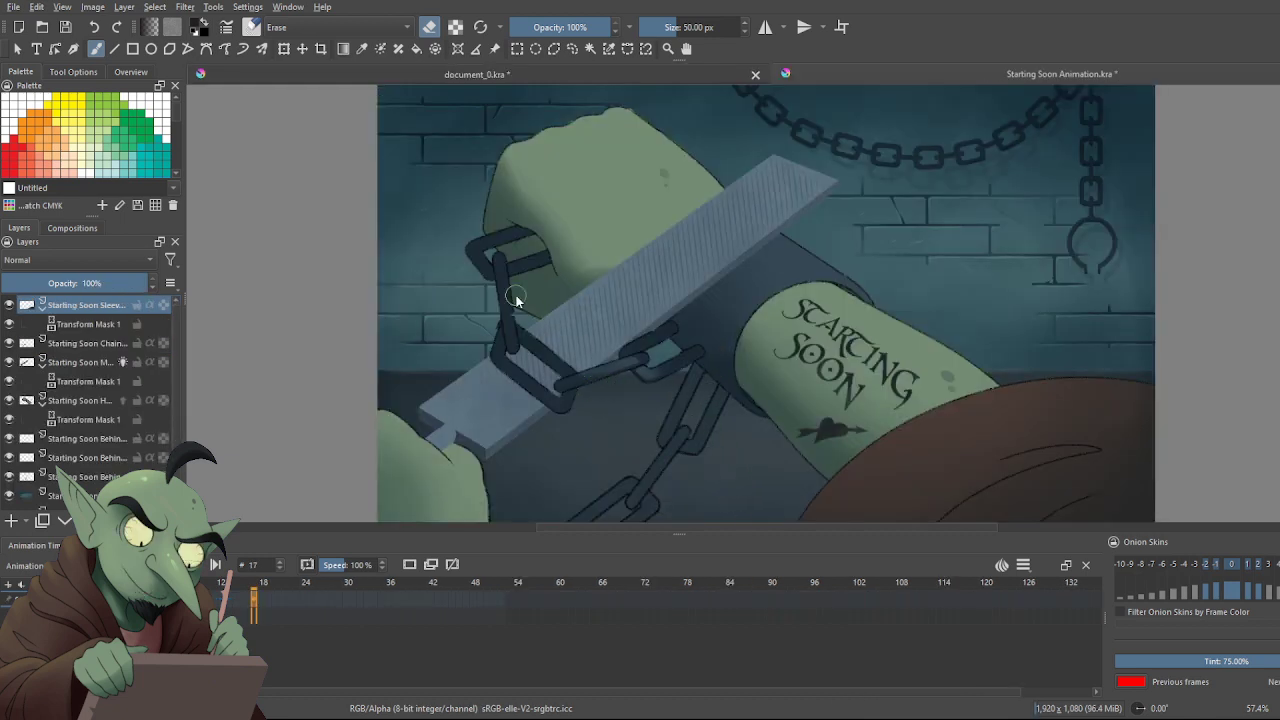
click(84, 326)
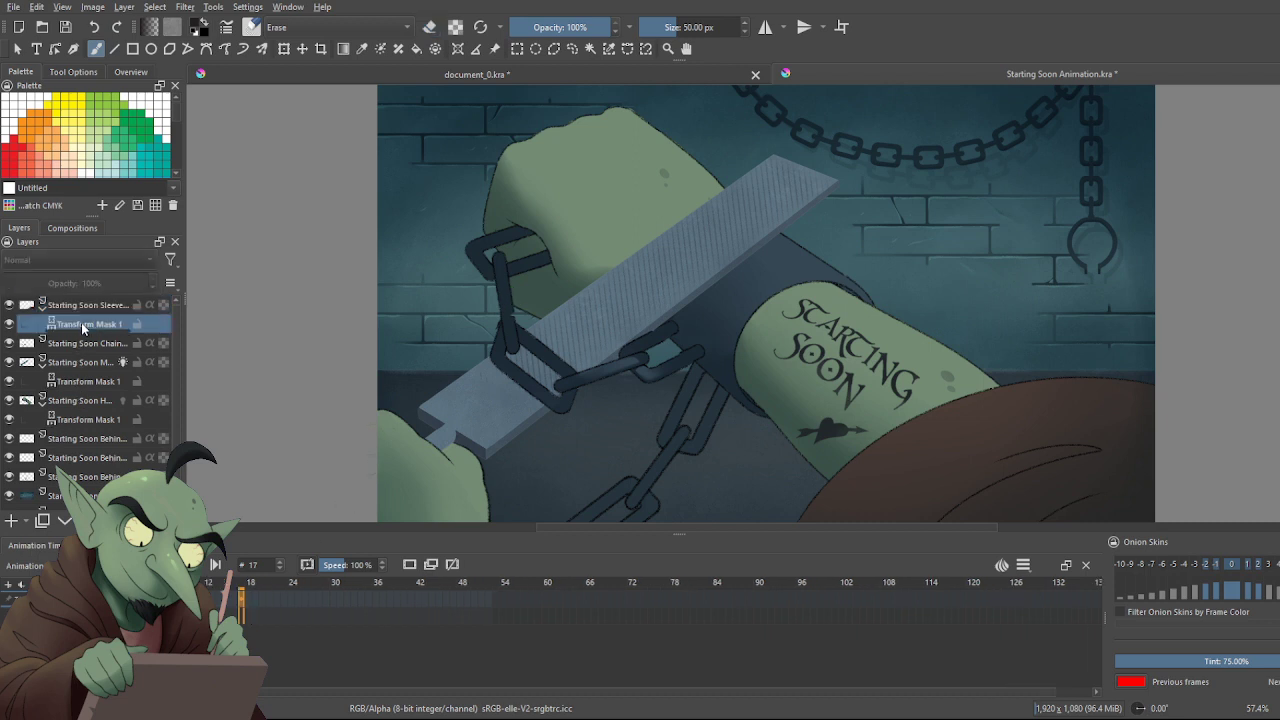
Select the hand's transform mask, go to frame 0, and play the animation to check the hand's timing against the metal bar
click(90, 381)
click(92, 422)
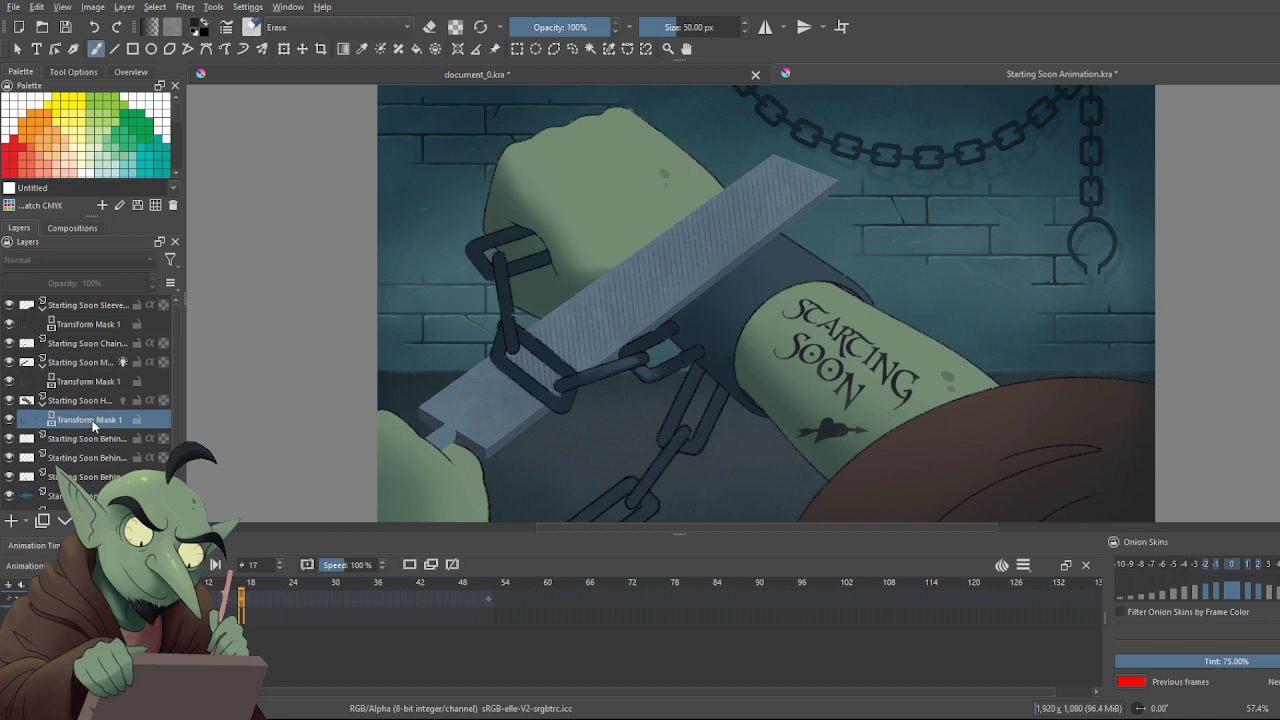
click(124, 598)
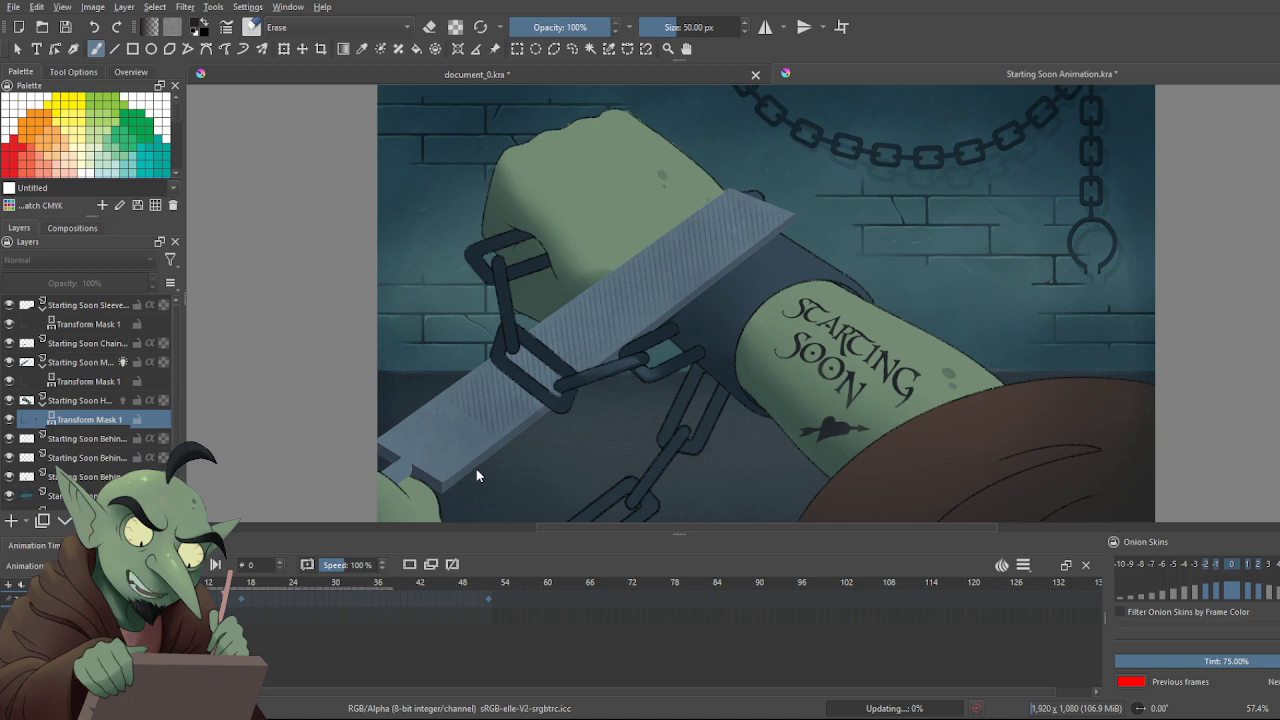
key(space)
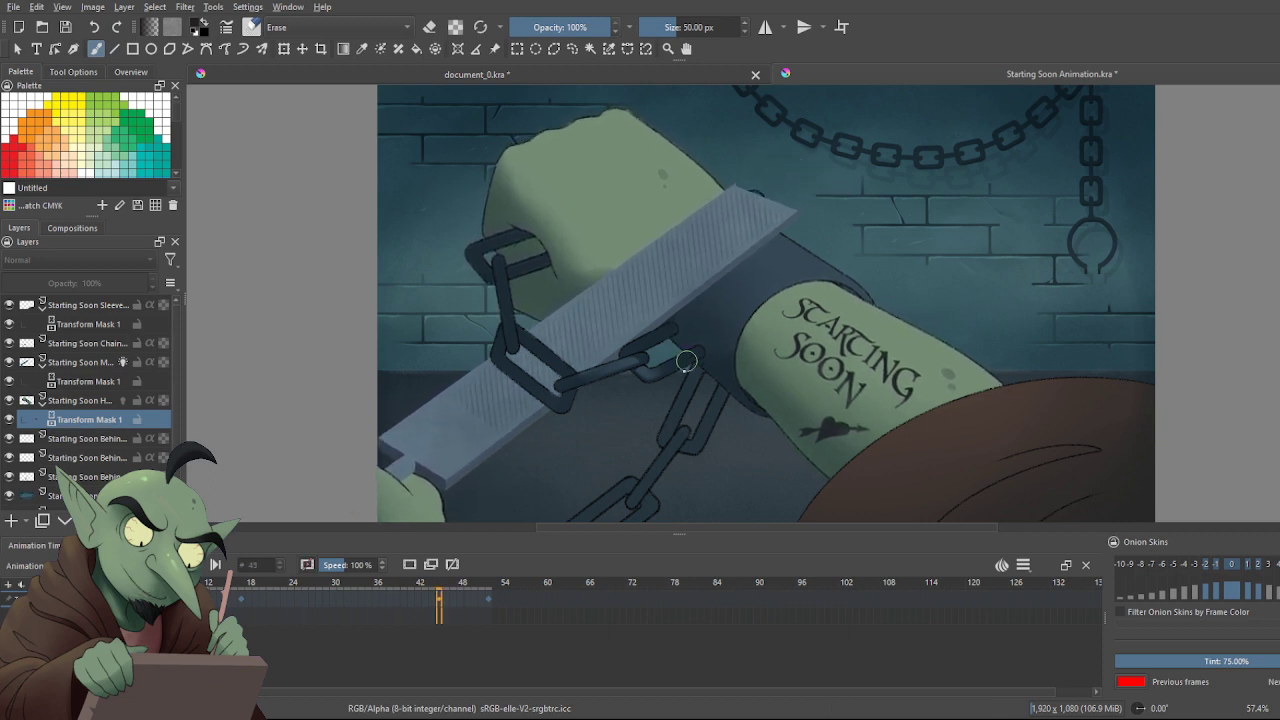
key(space)
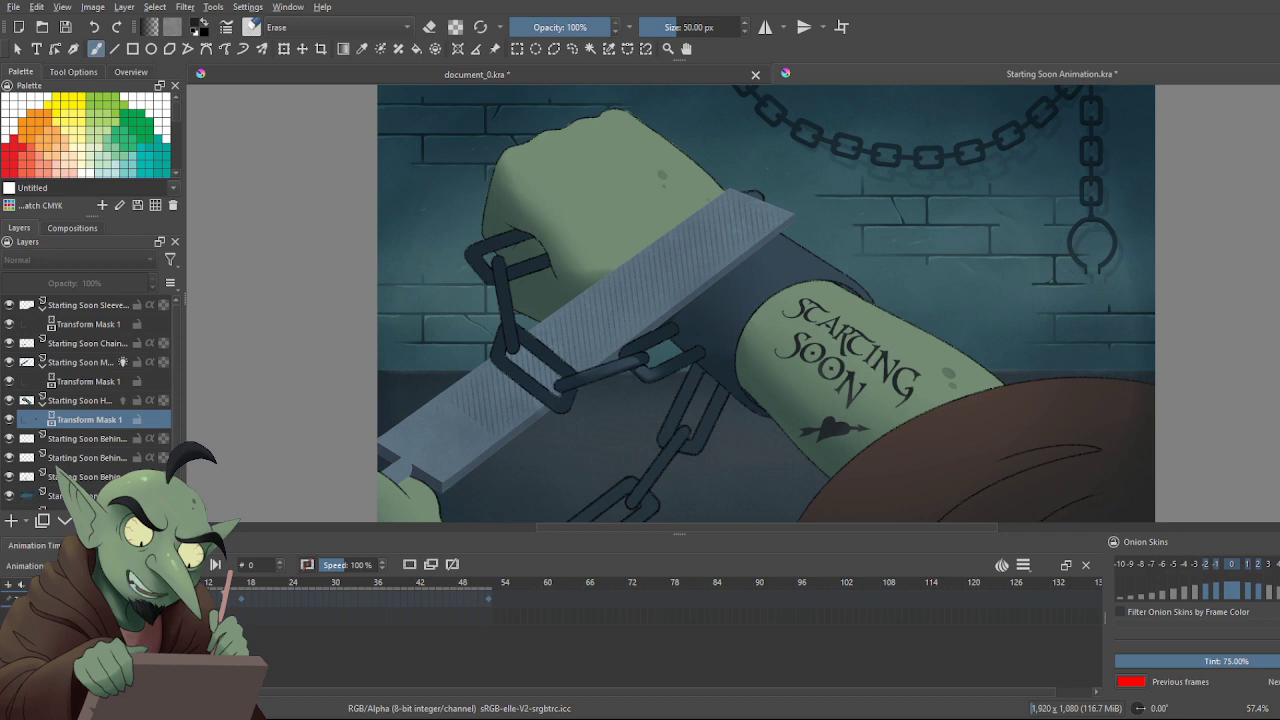
scroll(412, 405, down, 1)
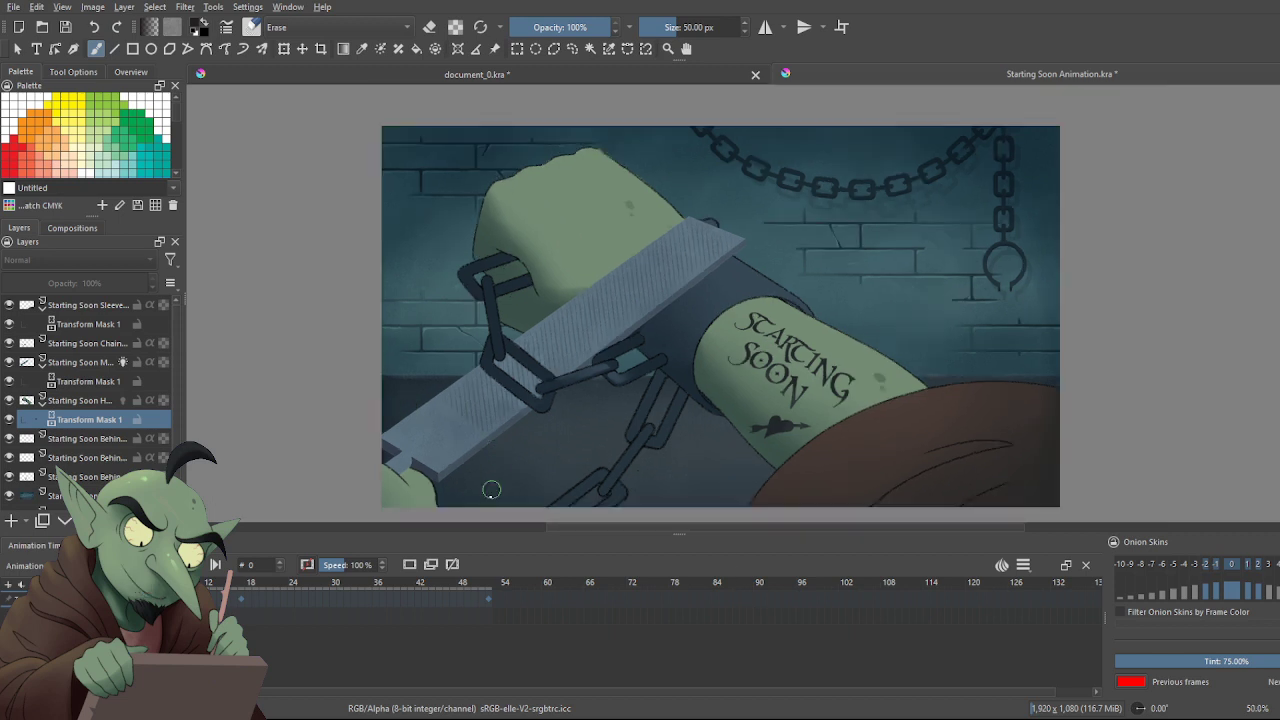
Shift the metal bar's later keyframes two frames earlier by removing frame 3 and frame 2 from its transform mask
click(80, 385)
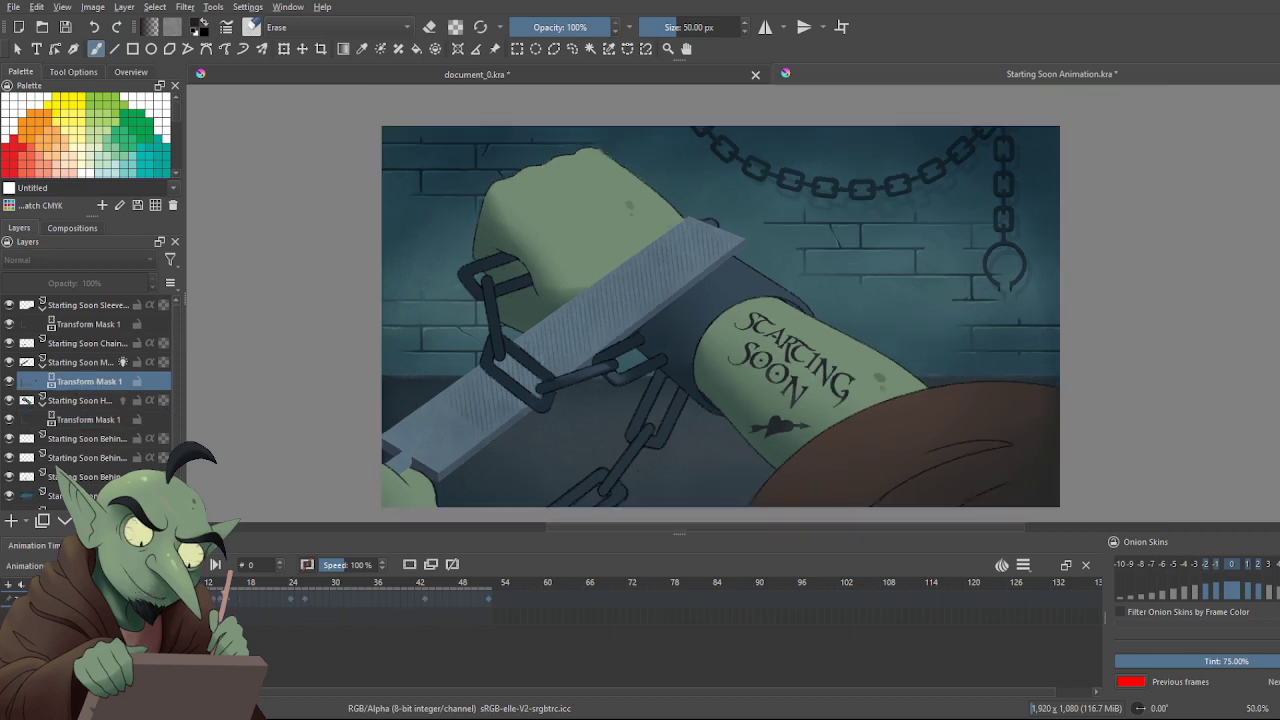
key(Right)
key(Right)
key(Right)
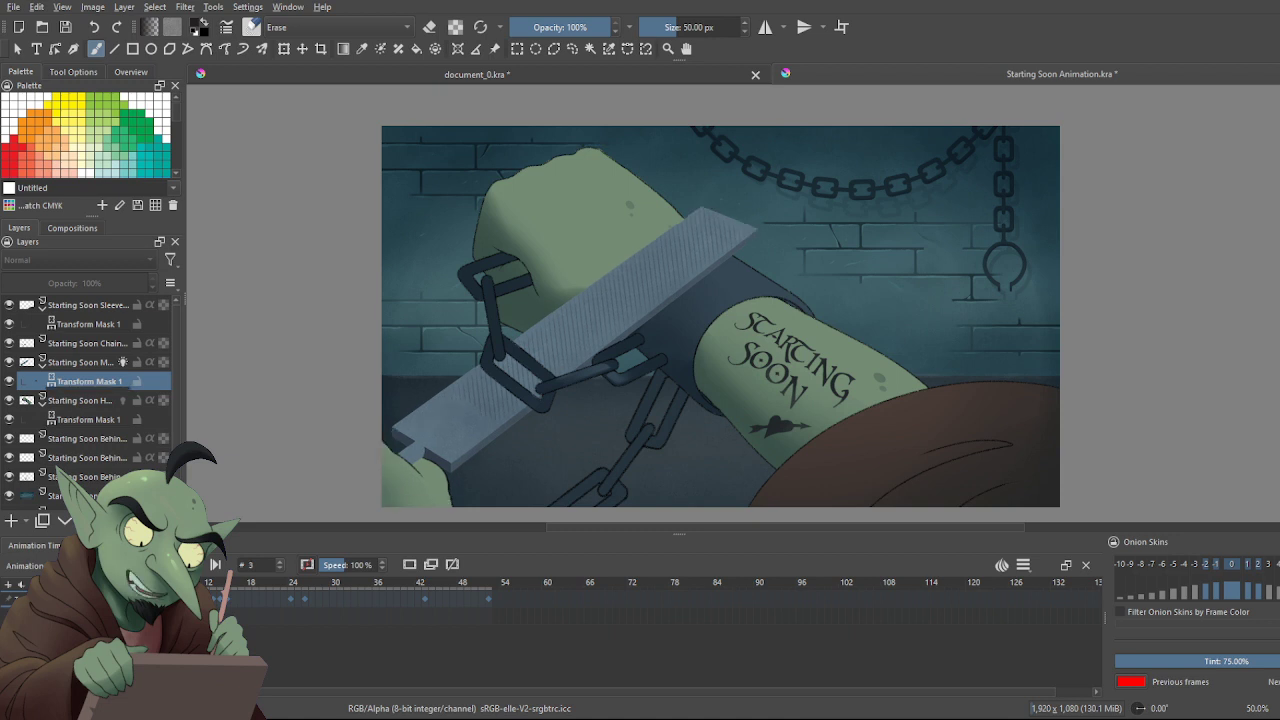
key(ctrl+z)
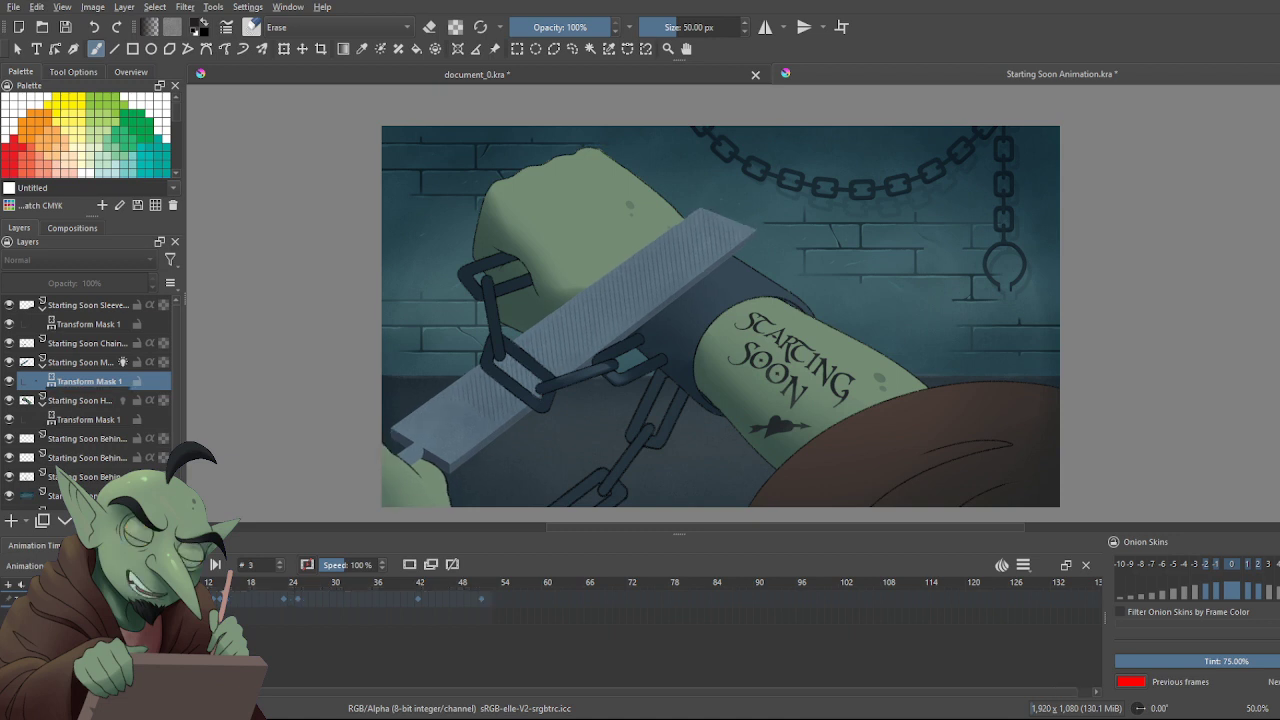
key(shift+Delete)
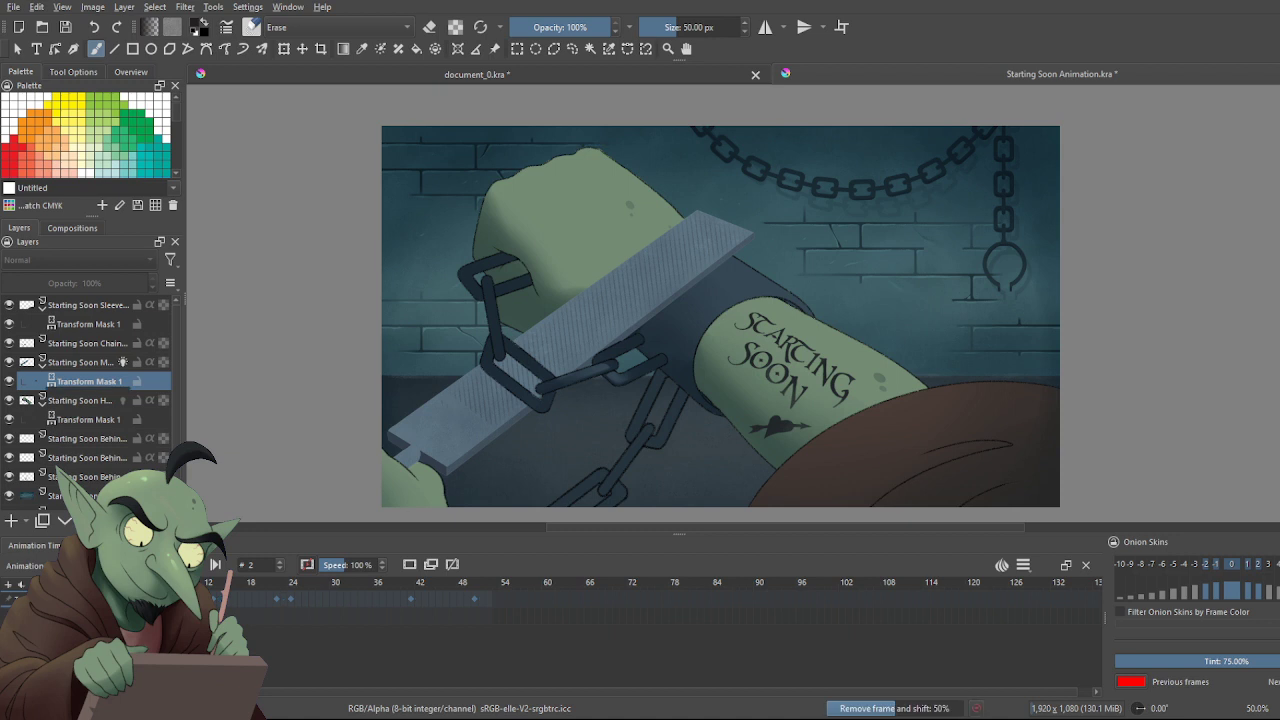
key(Left)
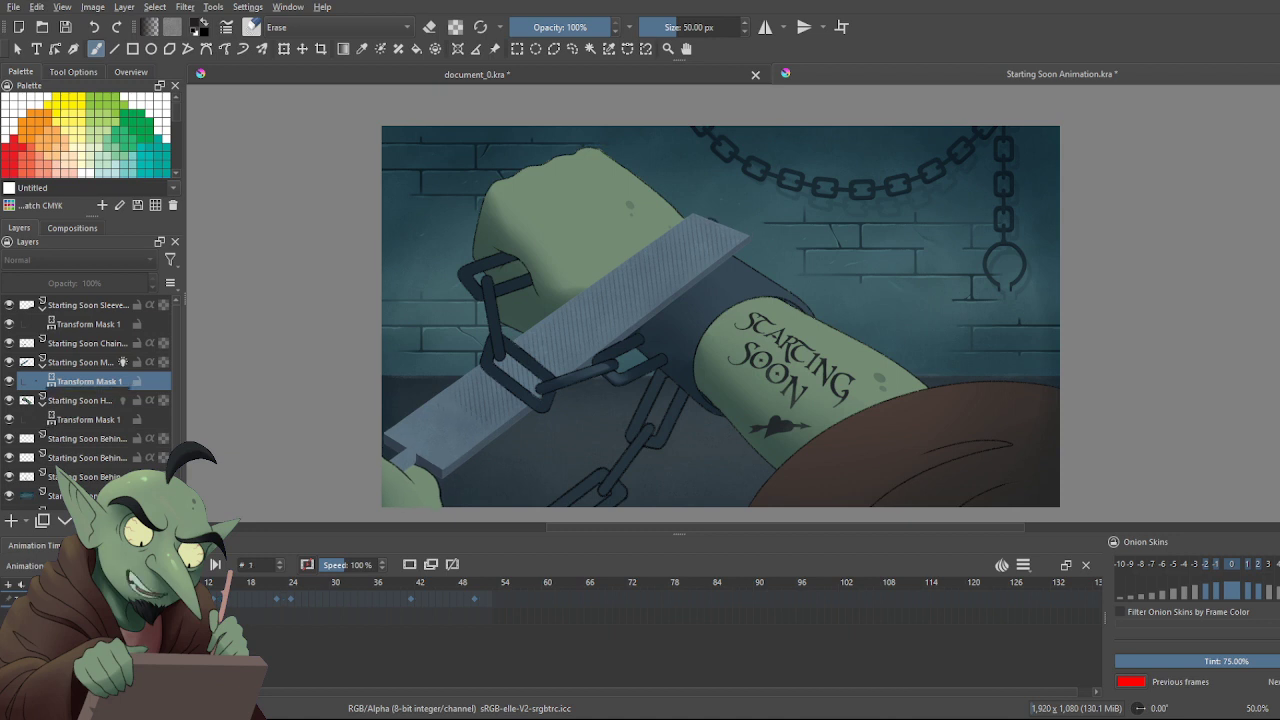
Step through the metal bar's frames 1 to 4 to examine the shortened motion, and return to frame 0
key(Right)
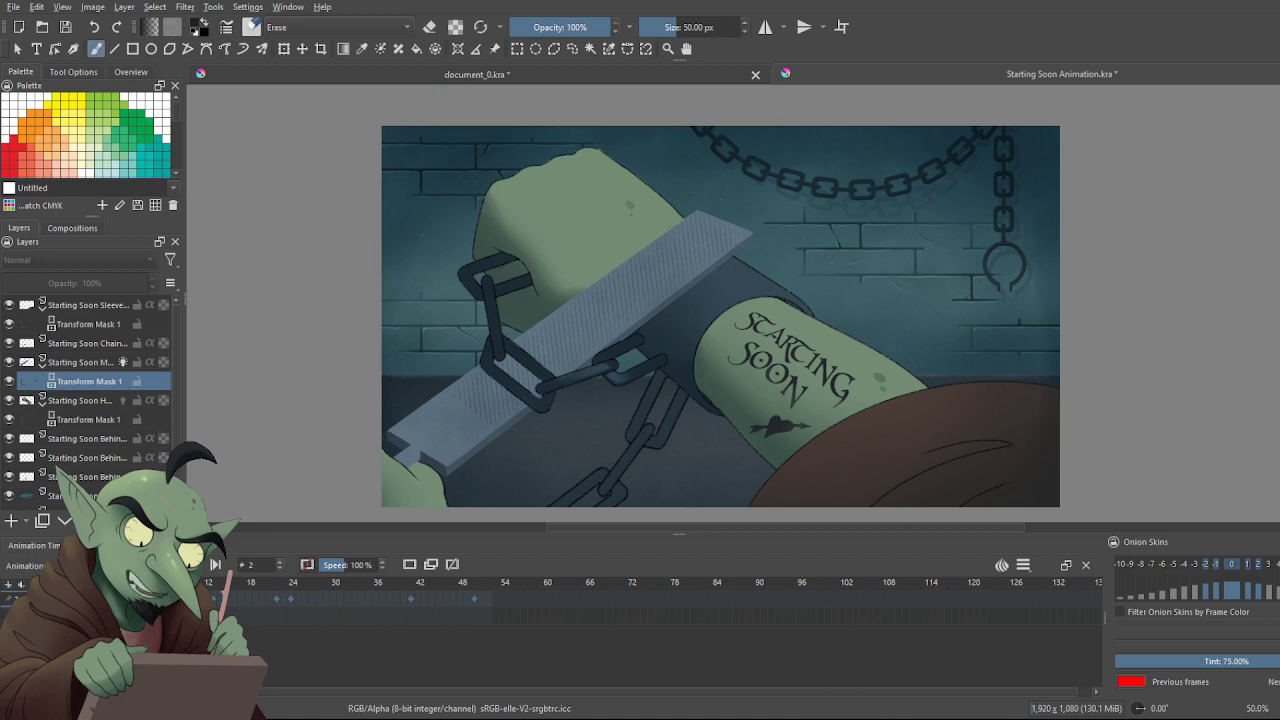
key(Right)
key(Right)
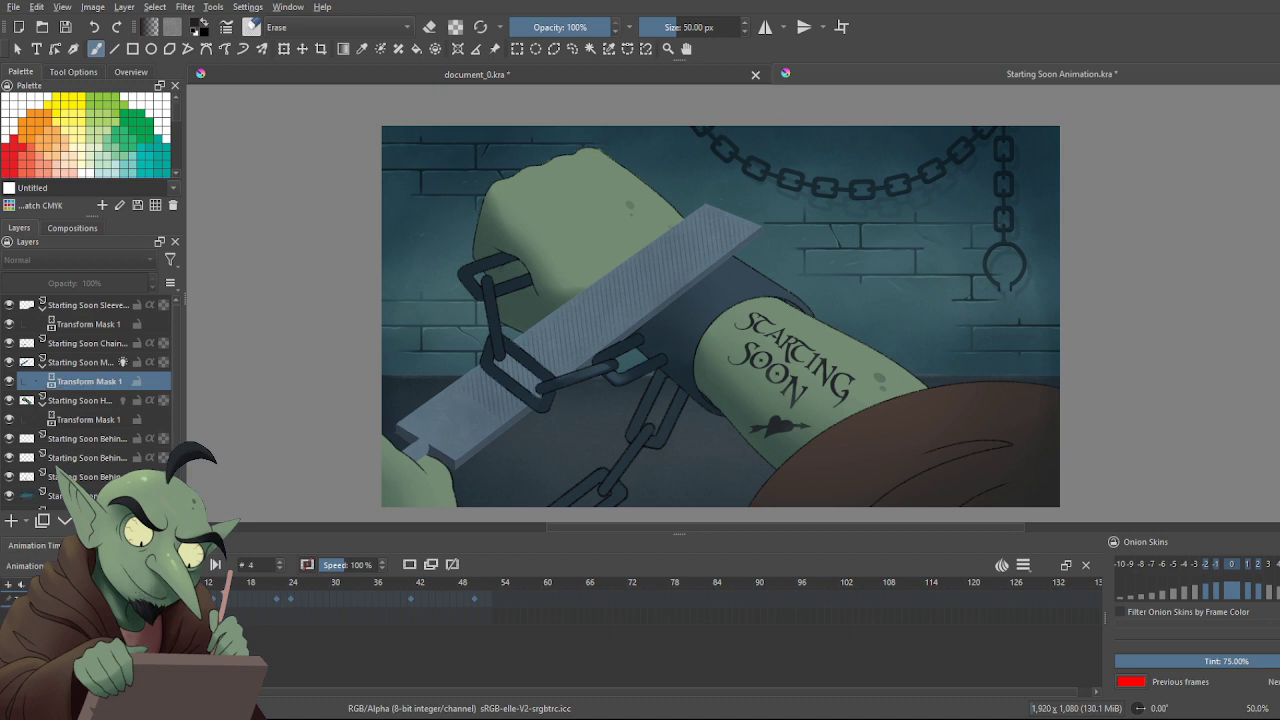
key(Left)
key(Left)
key(Left)
key(Left)
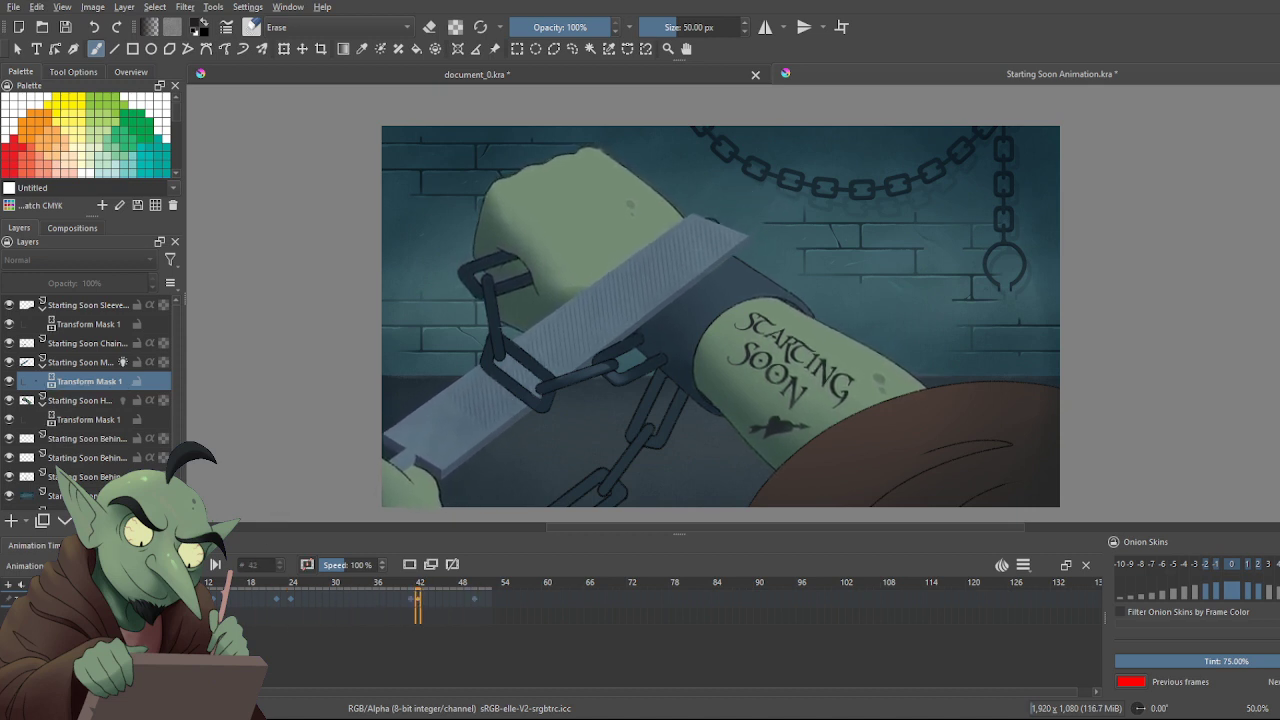
Move the hand's keyframe from frame 17 to frame 16 and replay the animation from frame 0 to check the timing
click(87, 421)
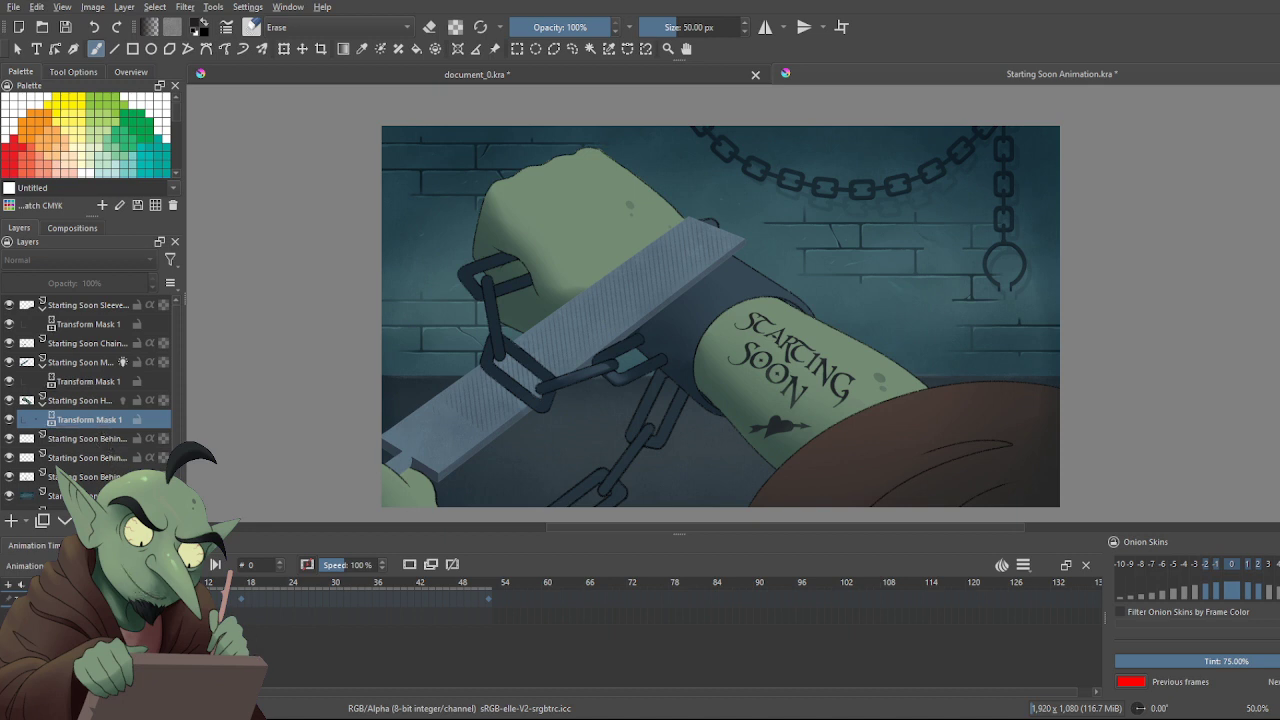
key(space)
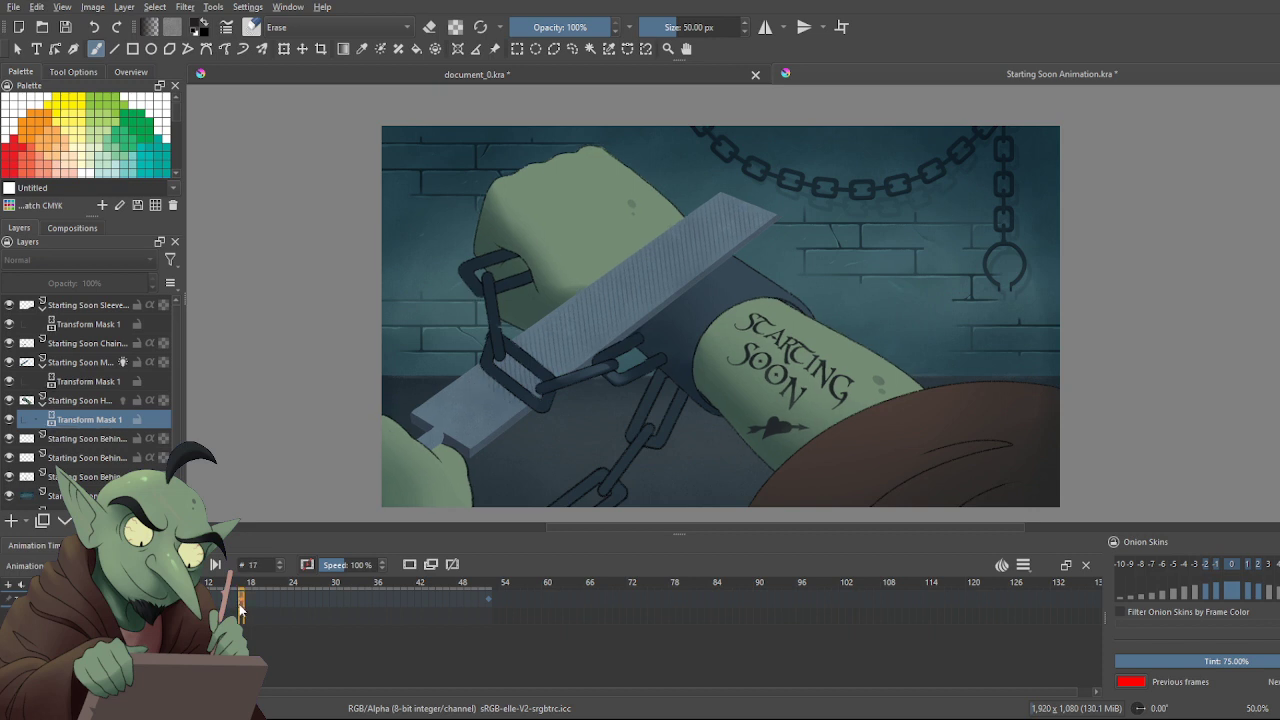
click(240, 605)
click(231, 606)
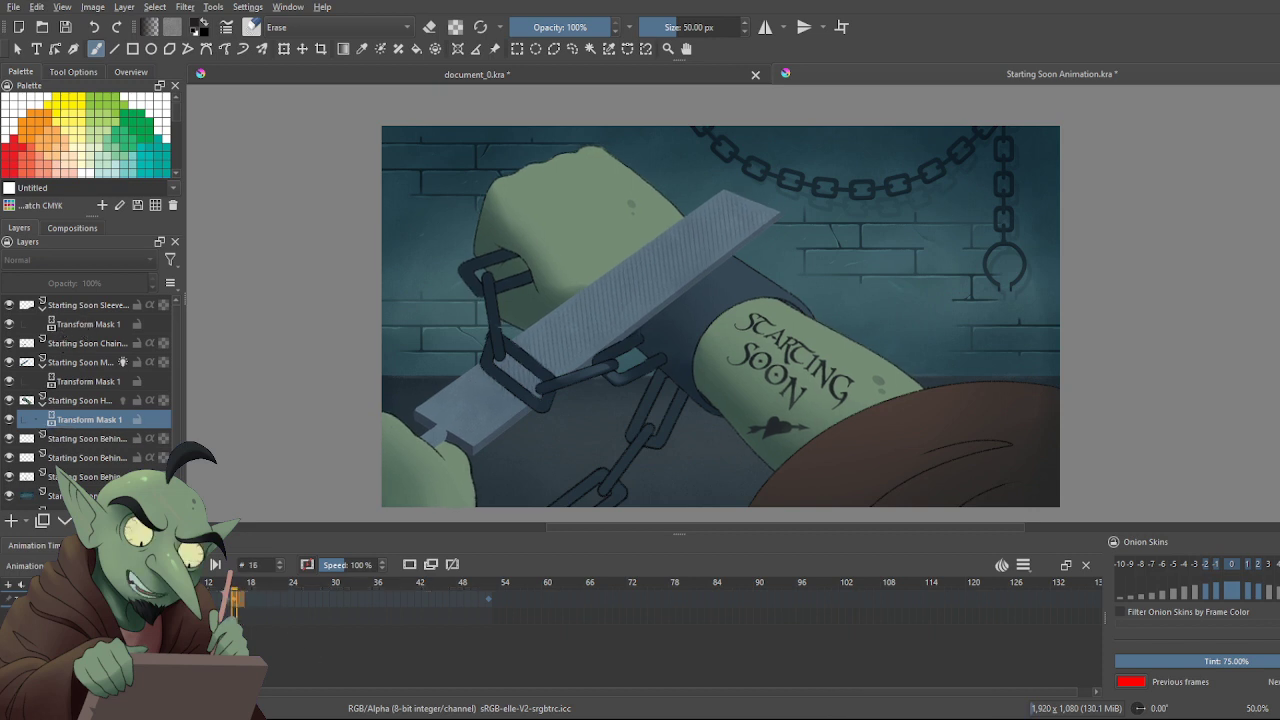
click(124, 600)
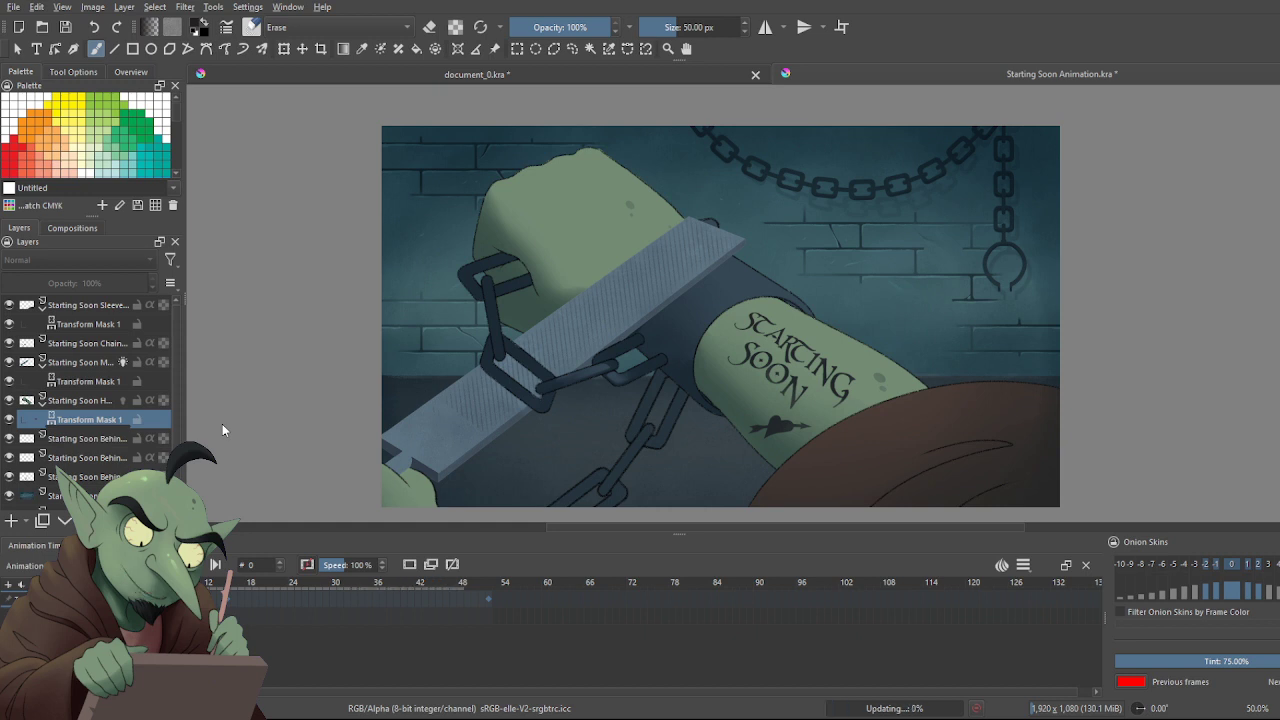
key(space)
key(space)
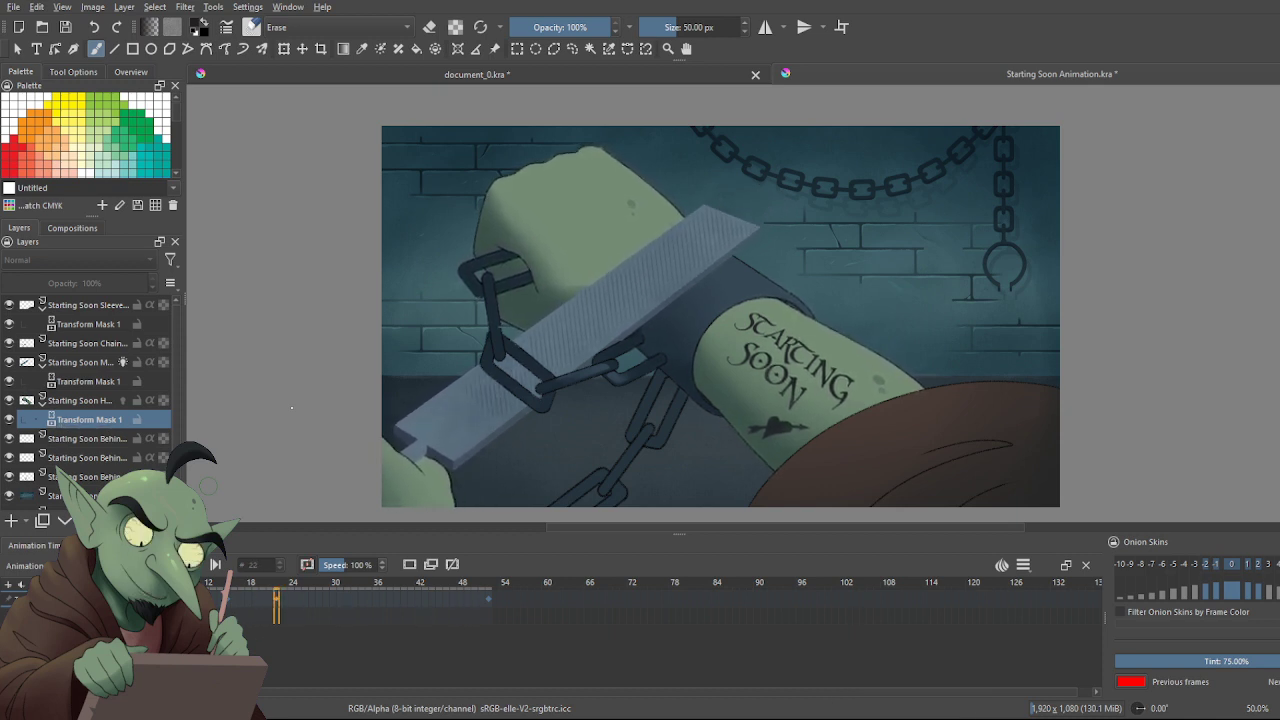
key(space)
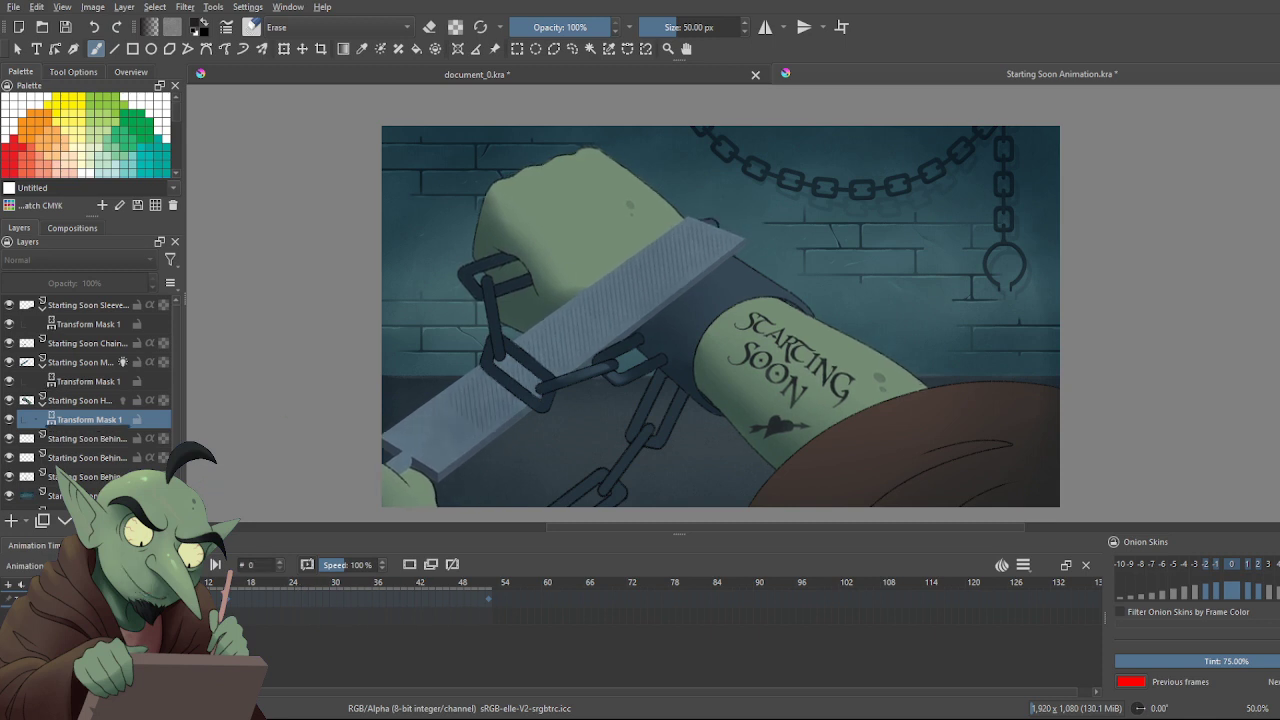
Compare the sleeve, metal bar and hand keyframes around frames 8 and 16, and go to frame 15 on the hand's mask
click(79, 328)
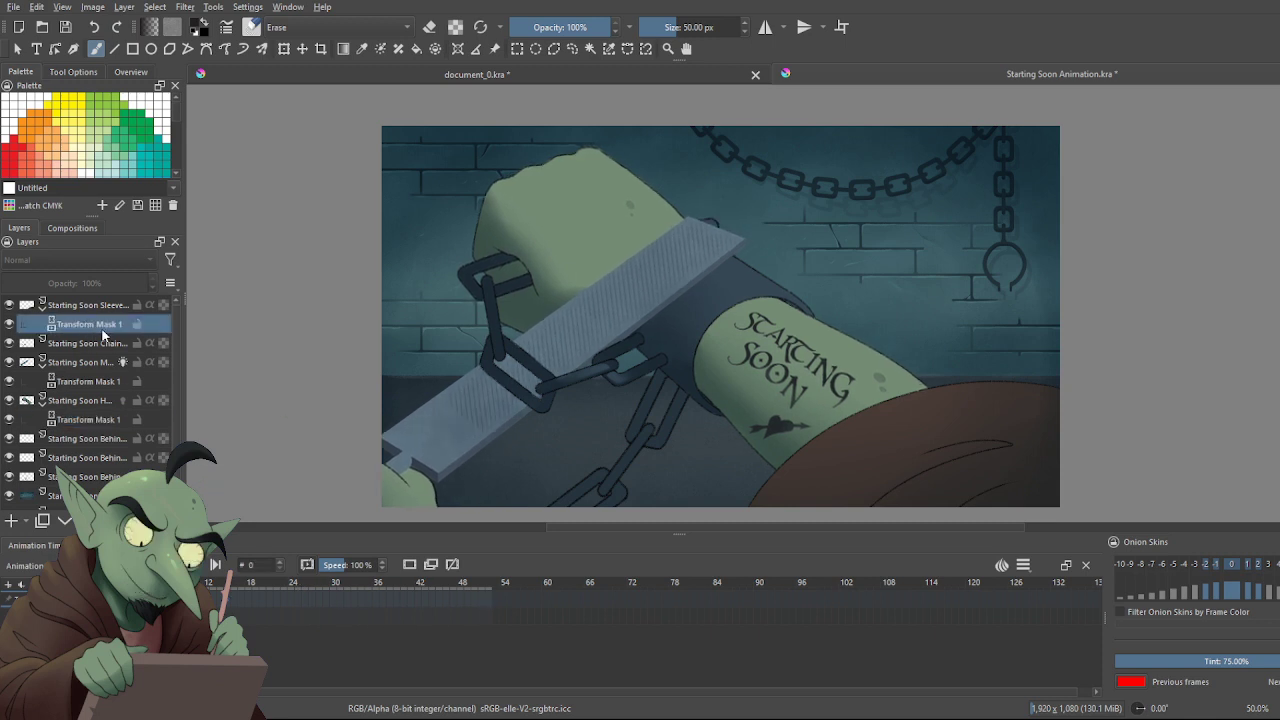
click(181, 597)
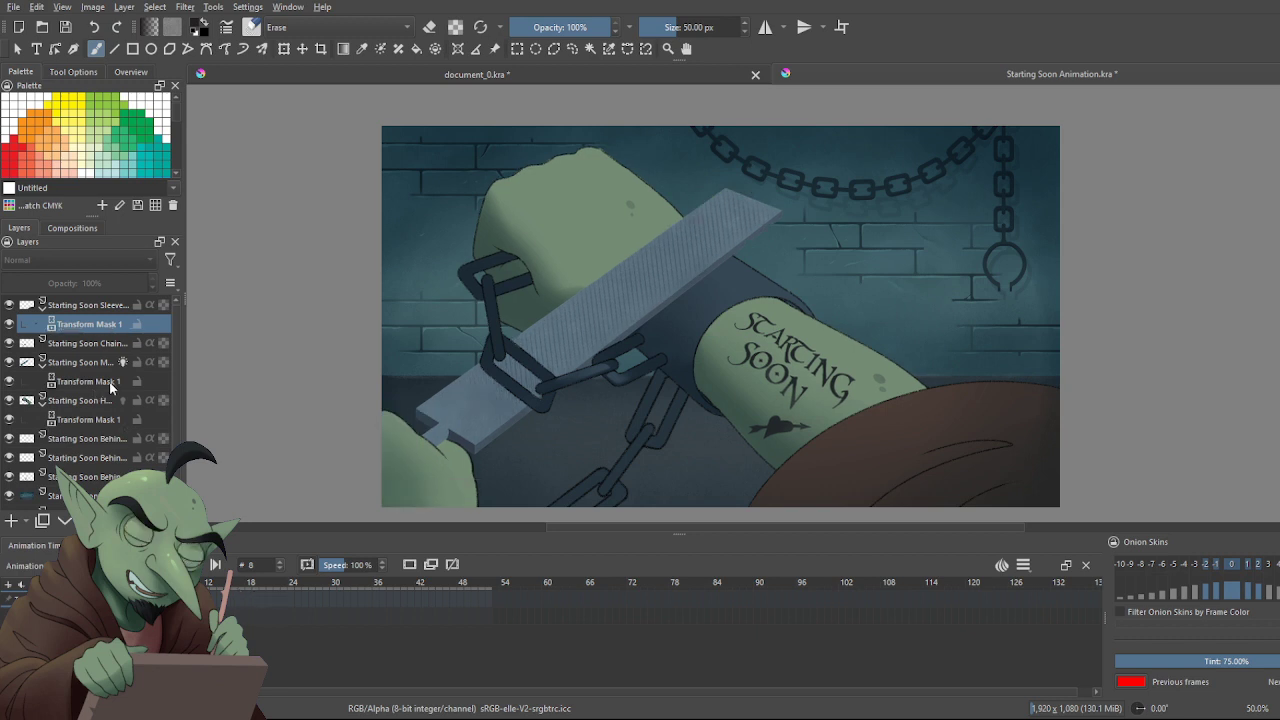
click(242, 600)
key(period)
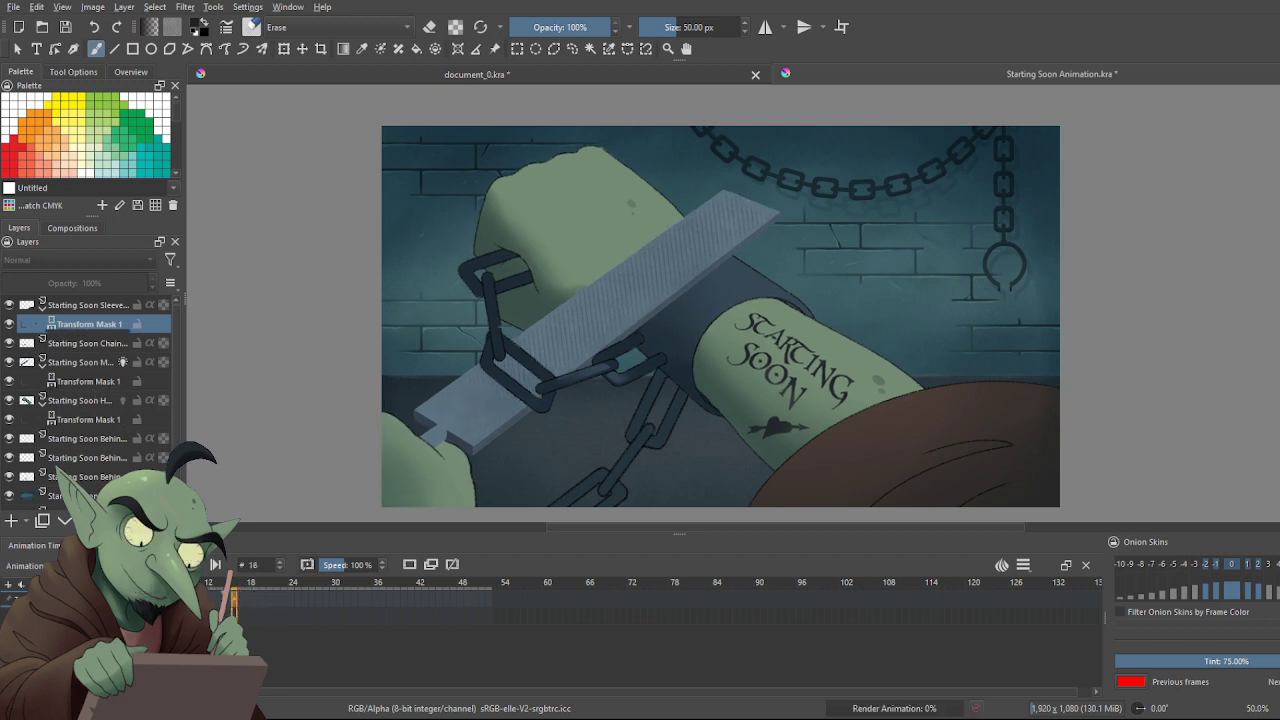
click(106, 382)
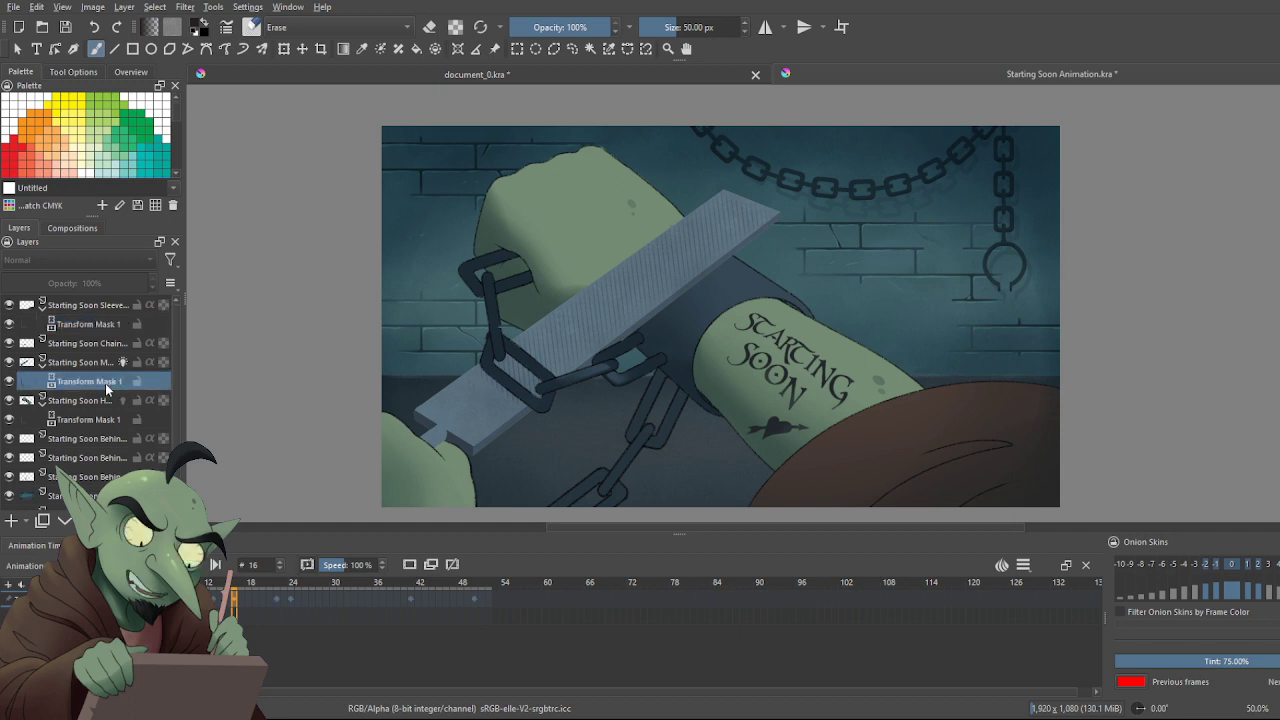
click(108, 421)
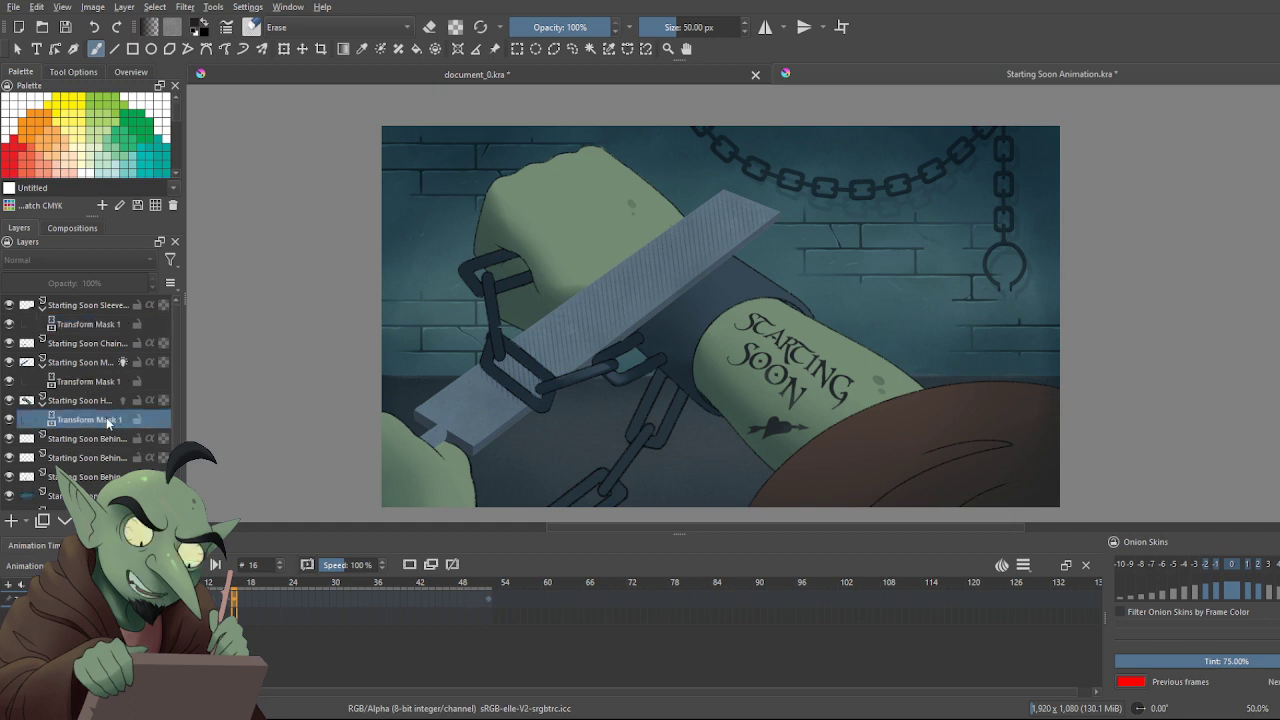
click(228, 607)
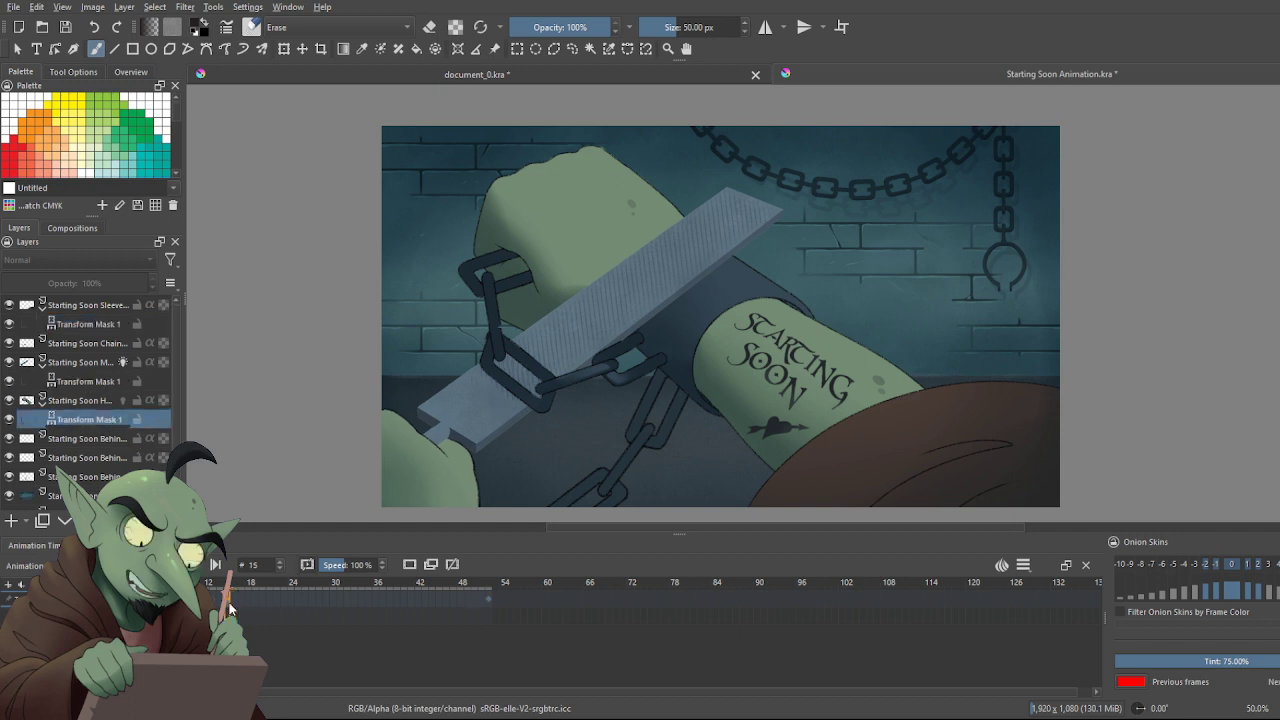
Try to transform the sleeve at frame 15 through its transform mask
click(82, 326)
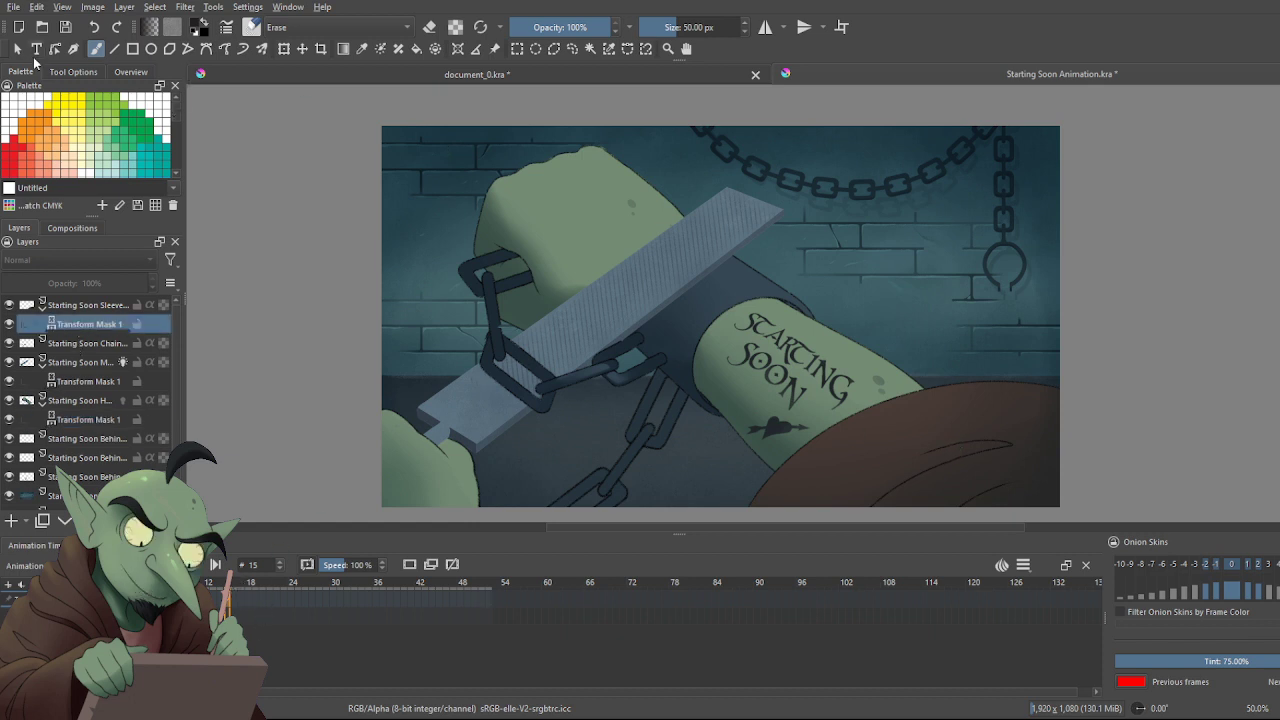
click(17, 48)
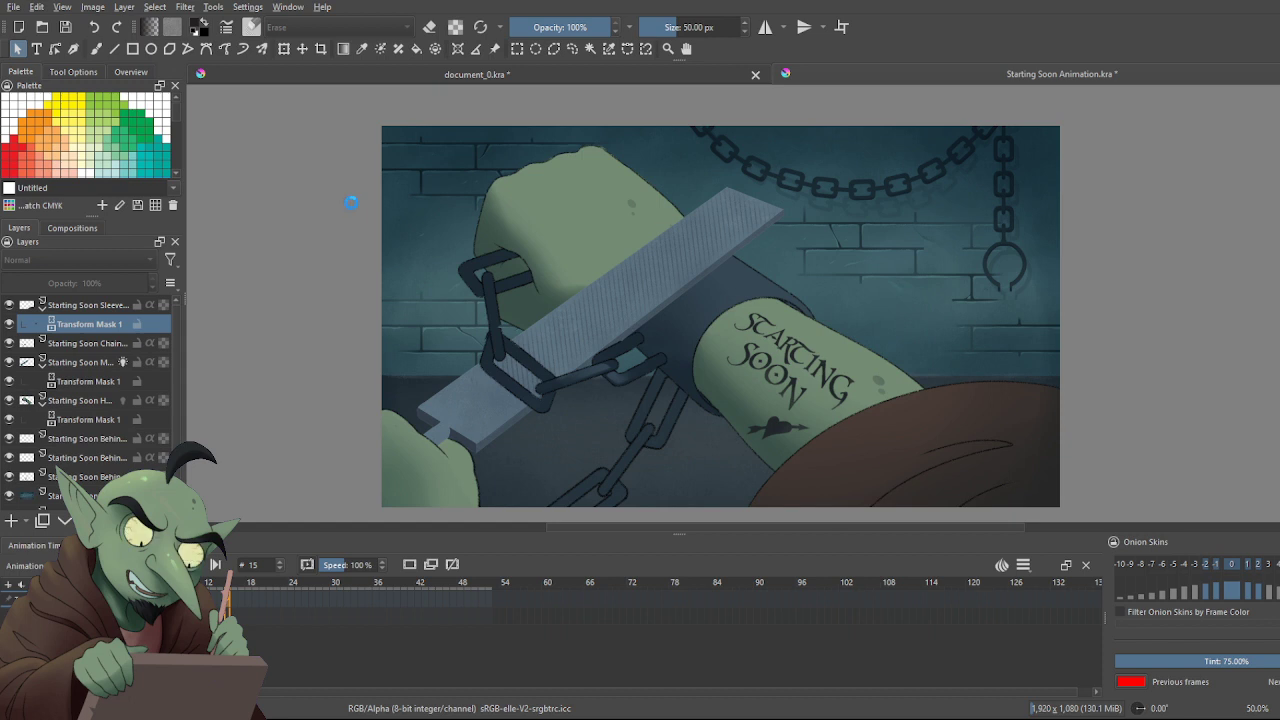
key(ctrl+t)
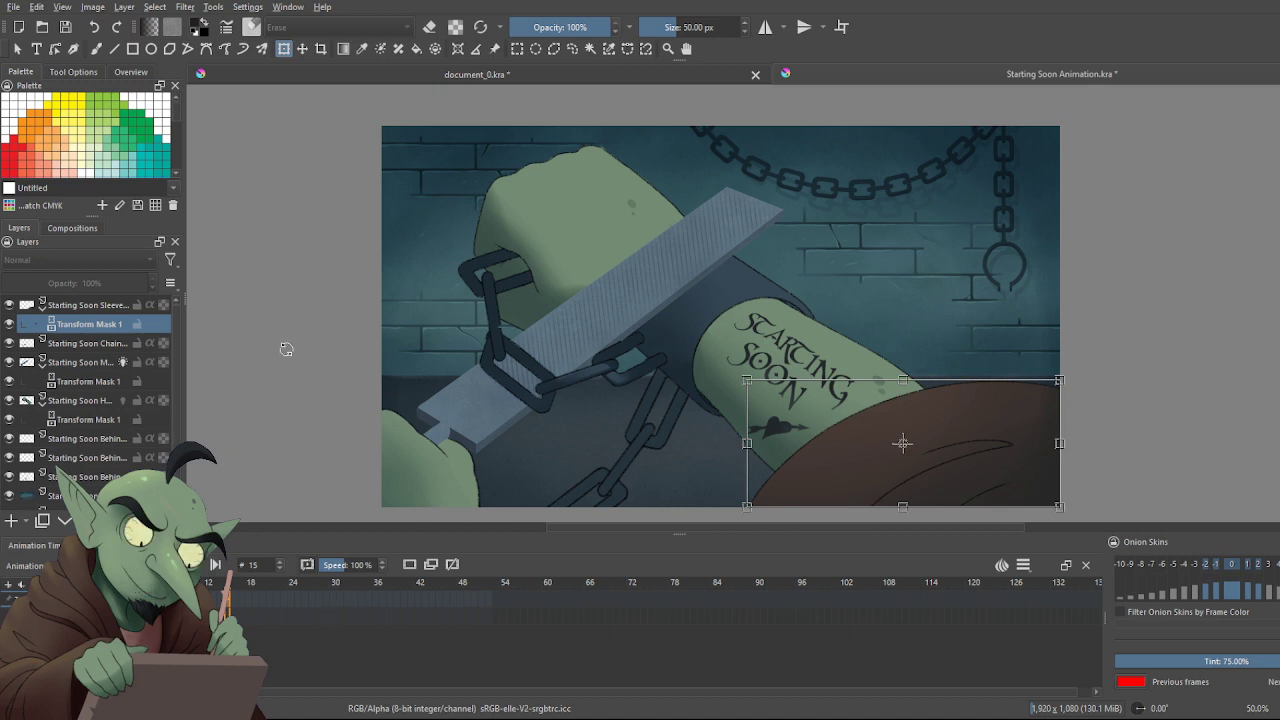
key(Return)
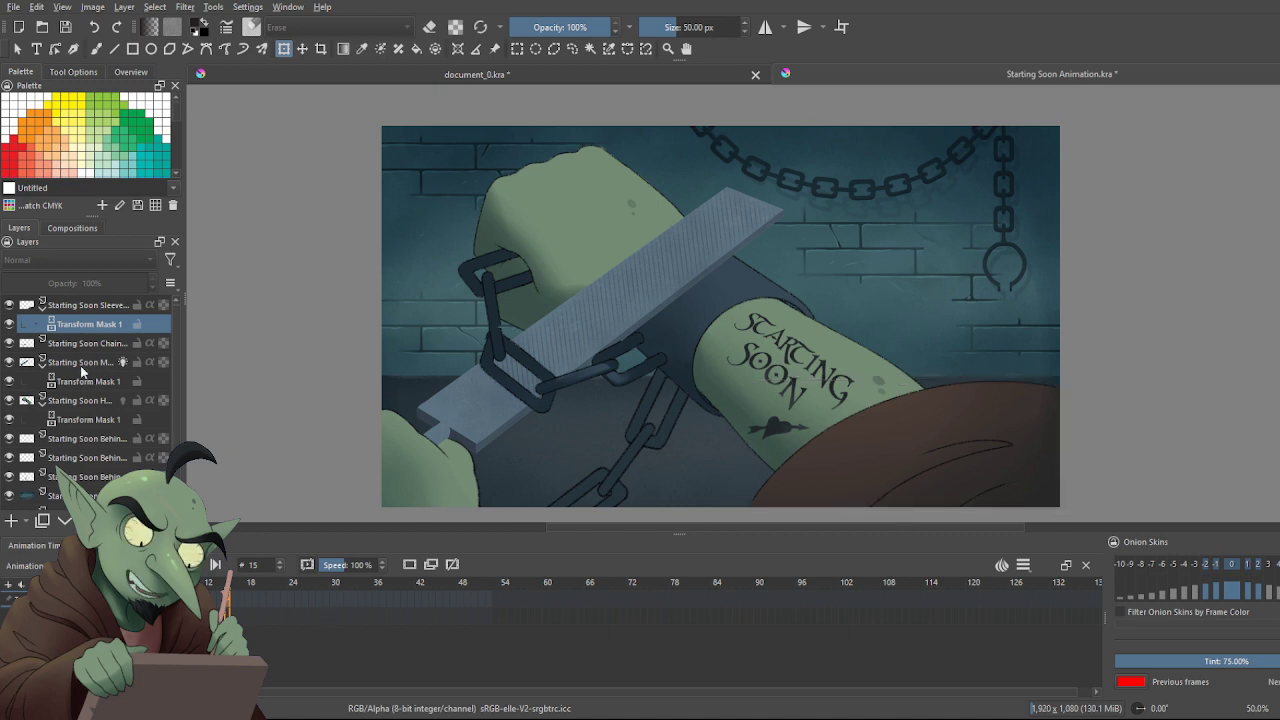
Select the hand's transform mask, examine its alignment with the bar at frames 15, 17, 19 and 51, and return to frame 15
click(82, 366)
click(84, 383)
click(110, 421)
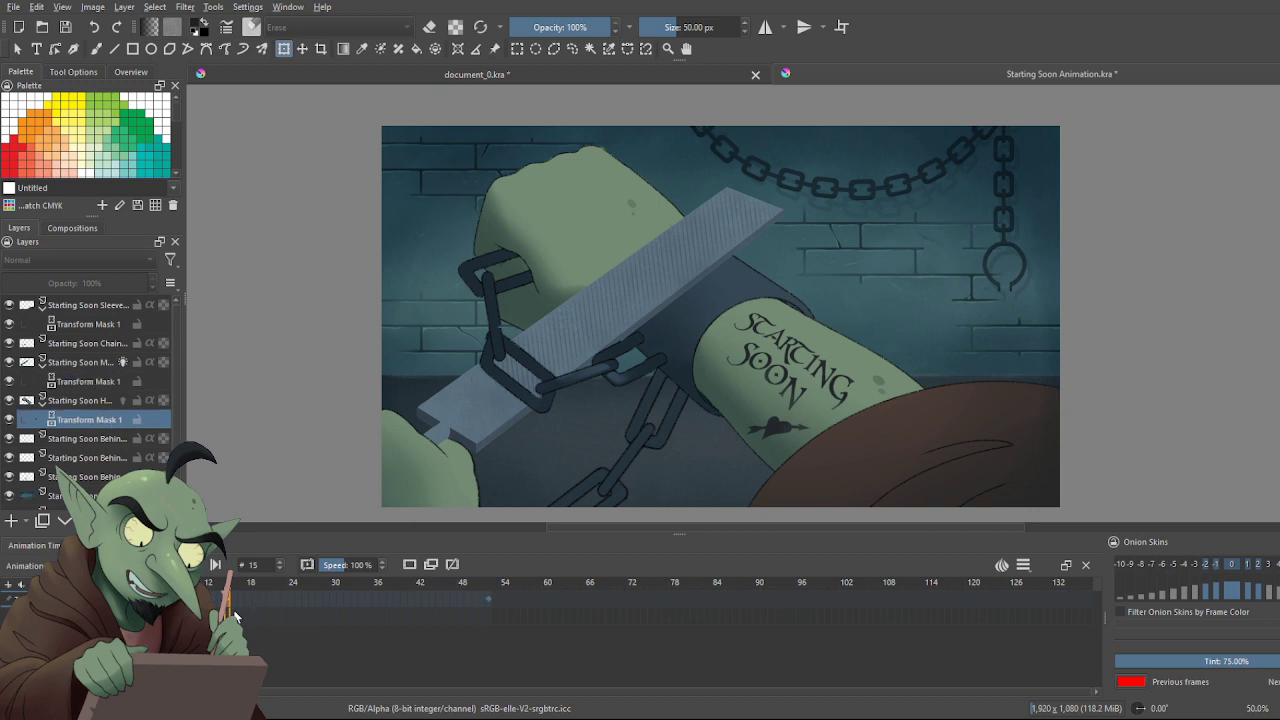
click(180, 614)
click(229, 609)
click(255, 604)
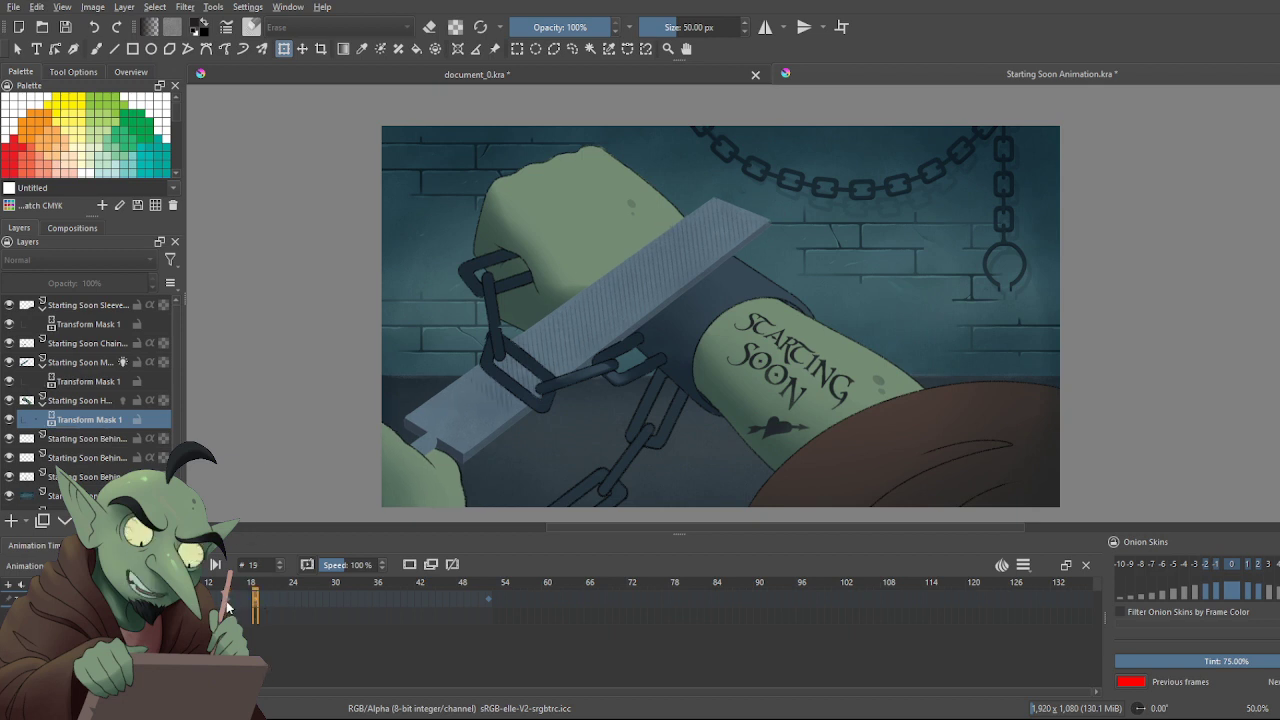
click(228, 604)
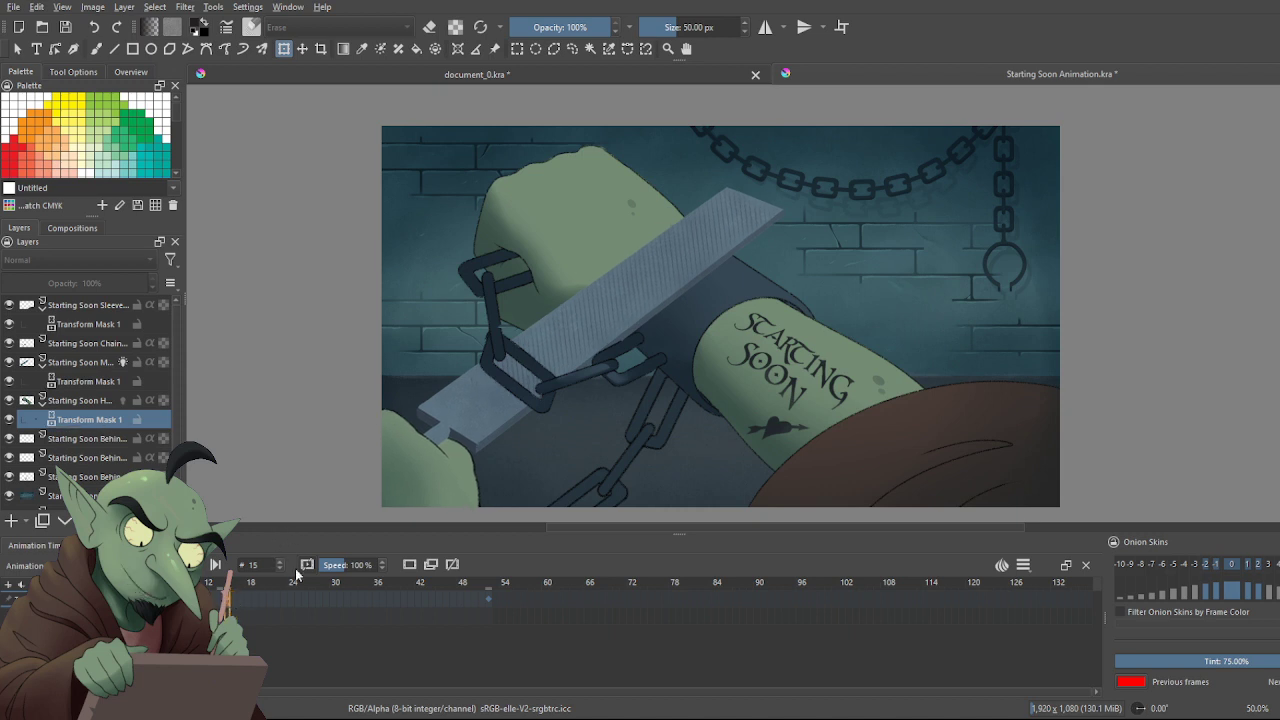
drag(488, 598, 481, 598)
click(481, 604)
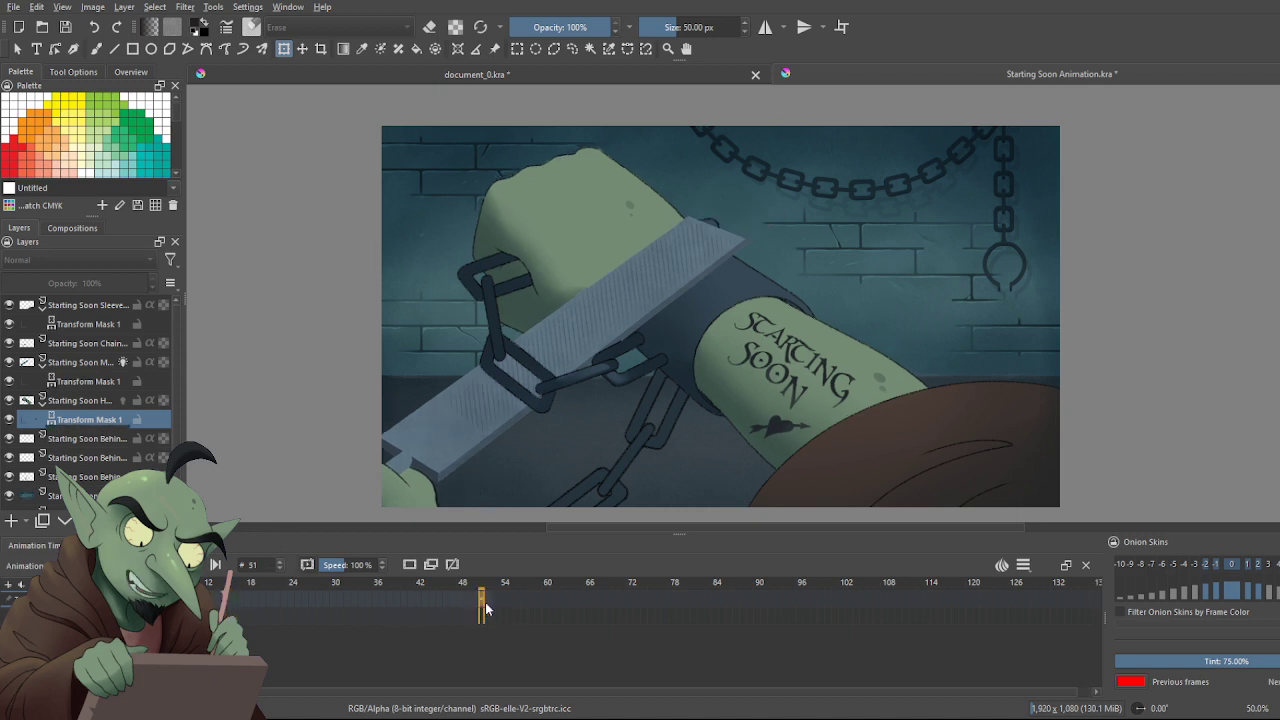
click(230, 600)
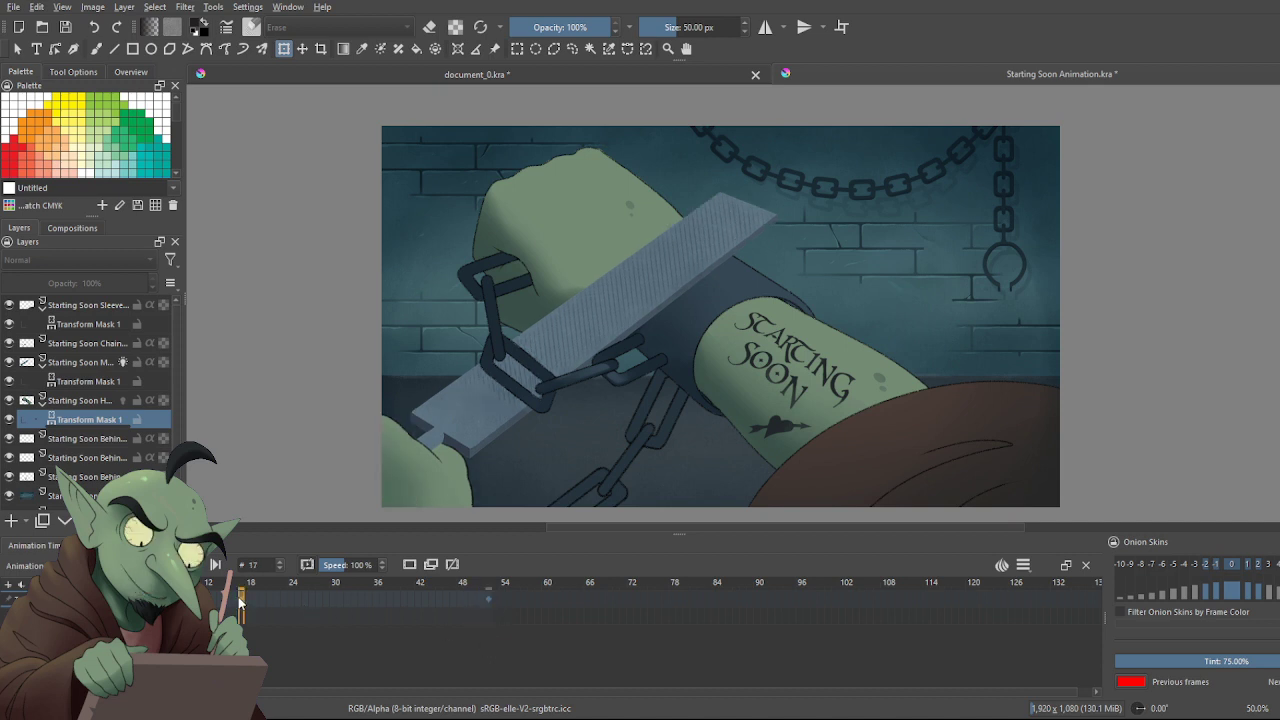
click(229, 602)
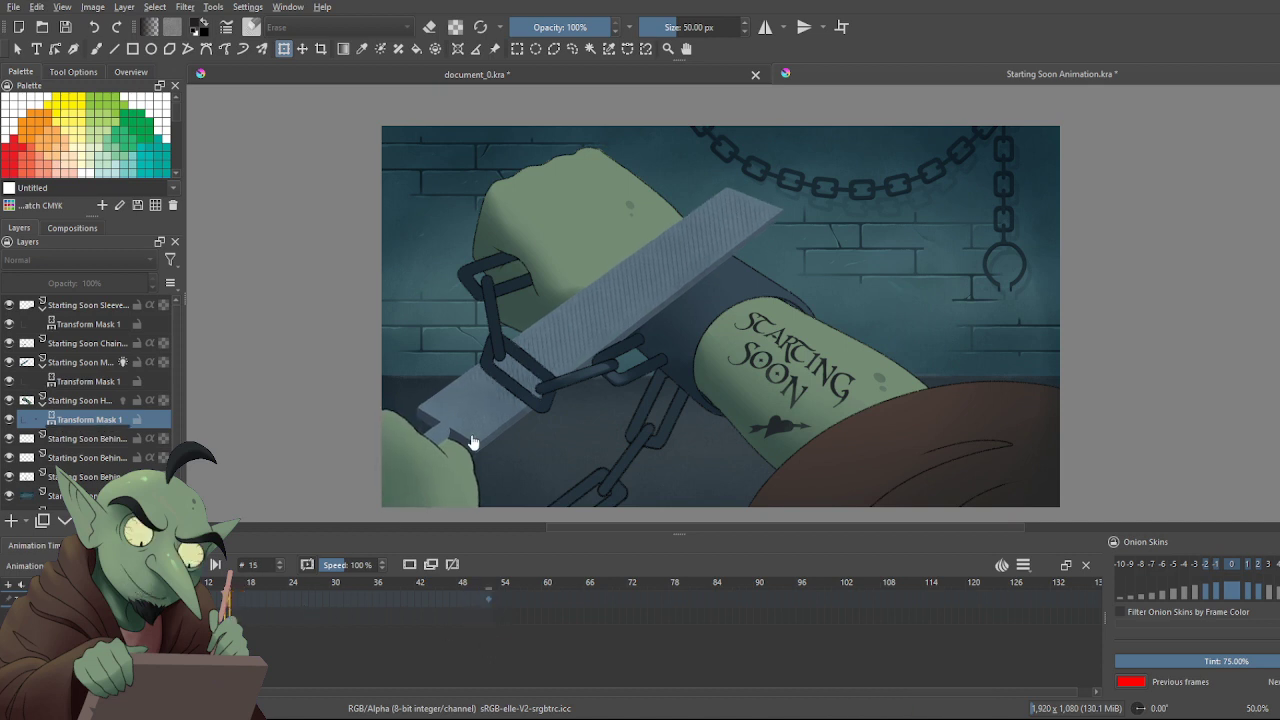
Shift the hand slightly up and to the right at frame 15 through its transform mask, and replay the animation to check the motion
click(17, 49)
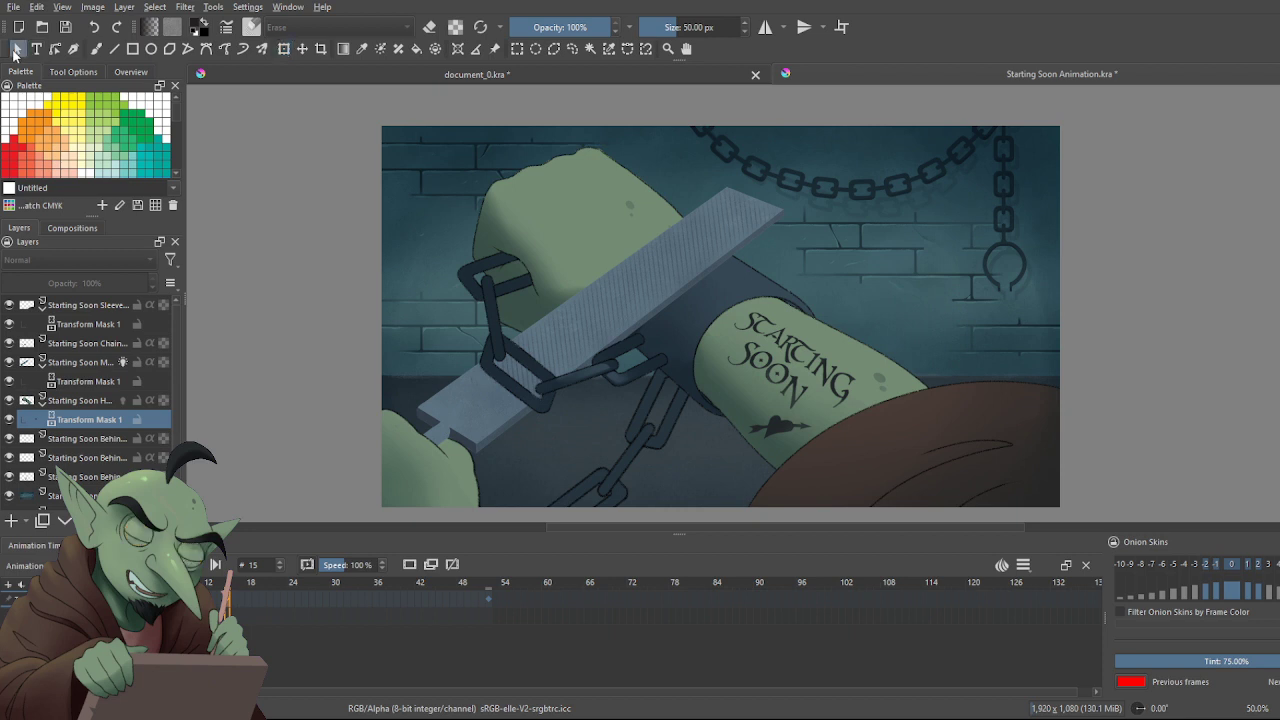
key(ctrl+t)
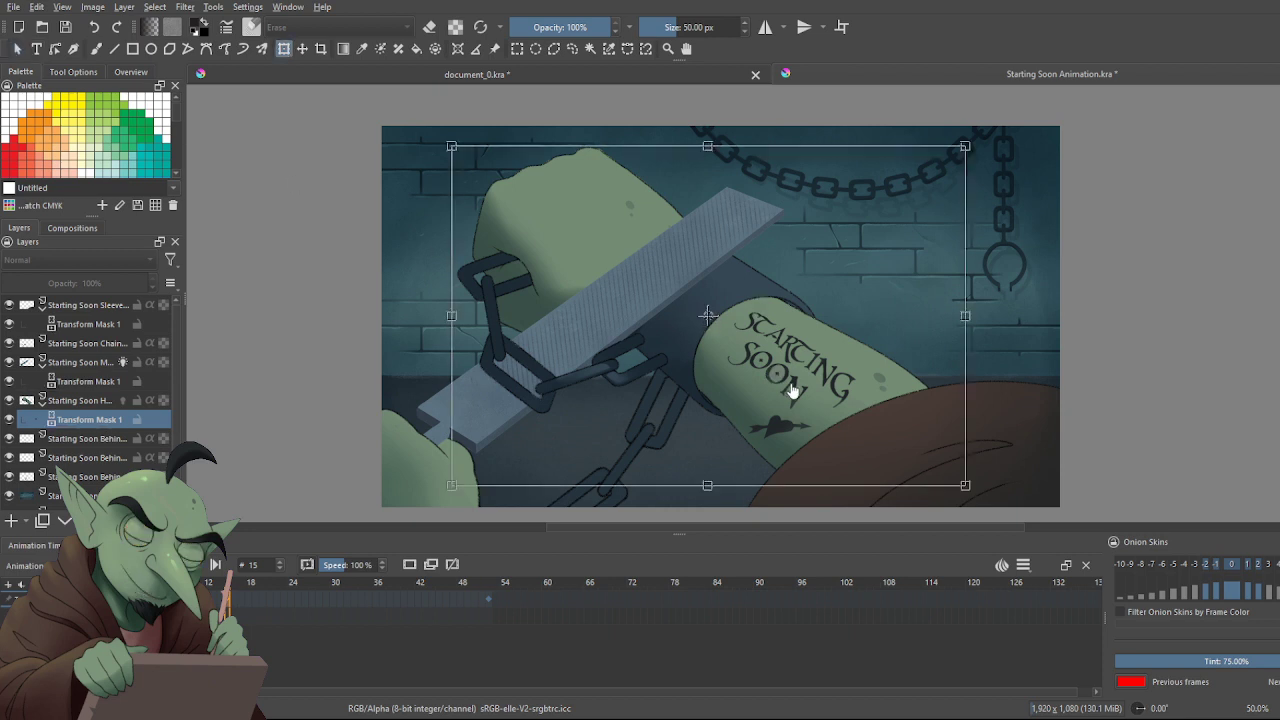
drag(852, 444, 712, 321)
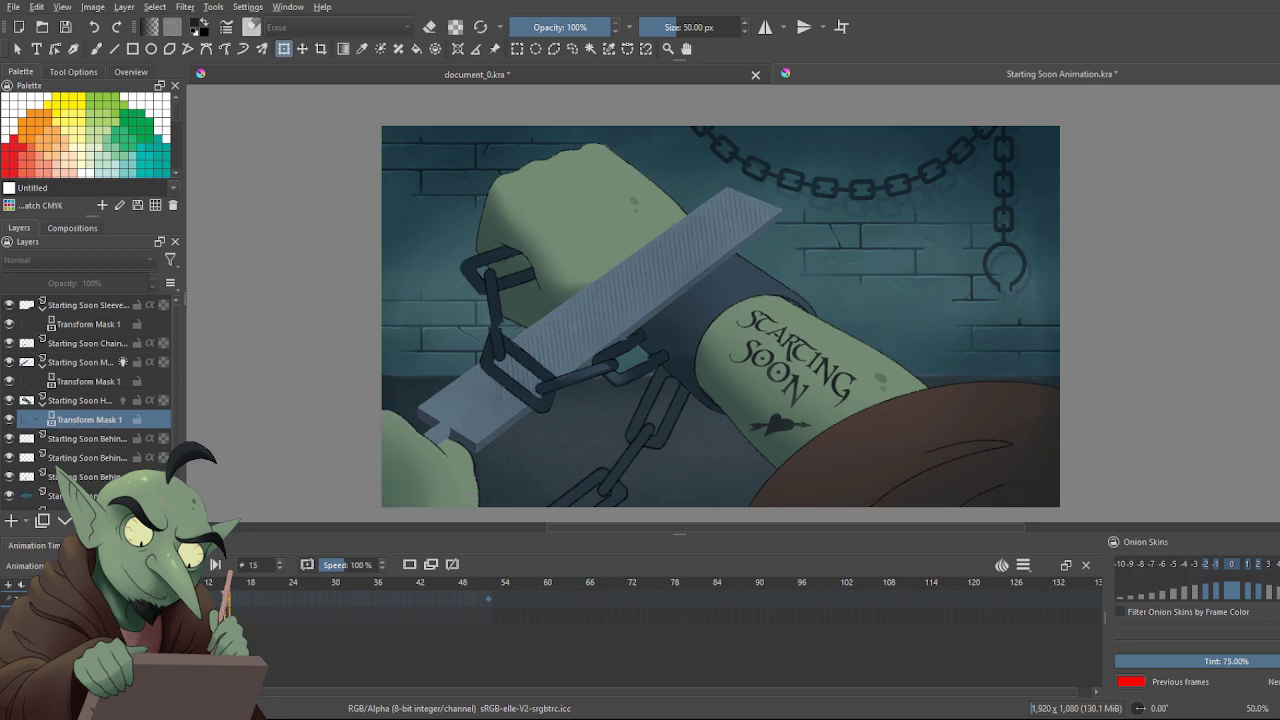
click(160, 585)
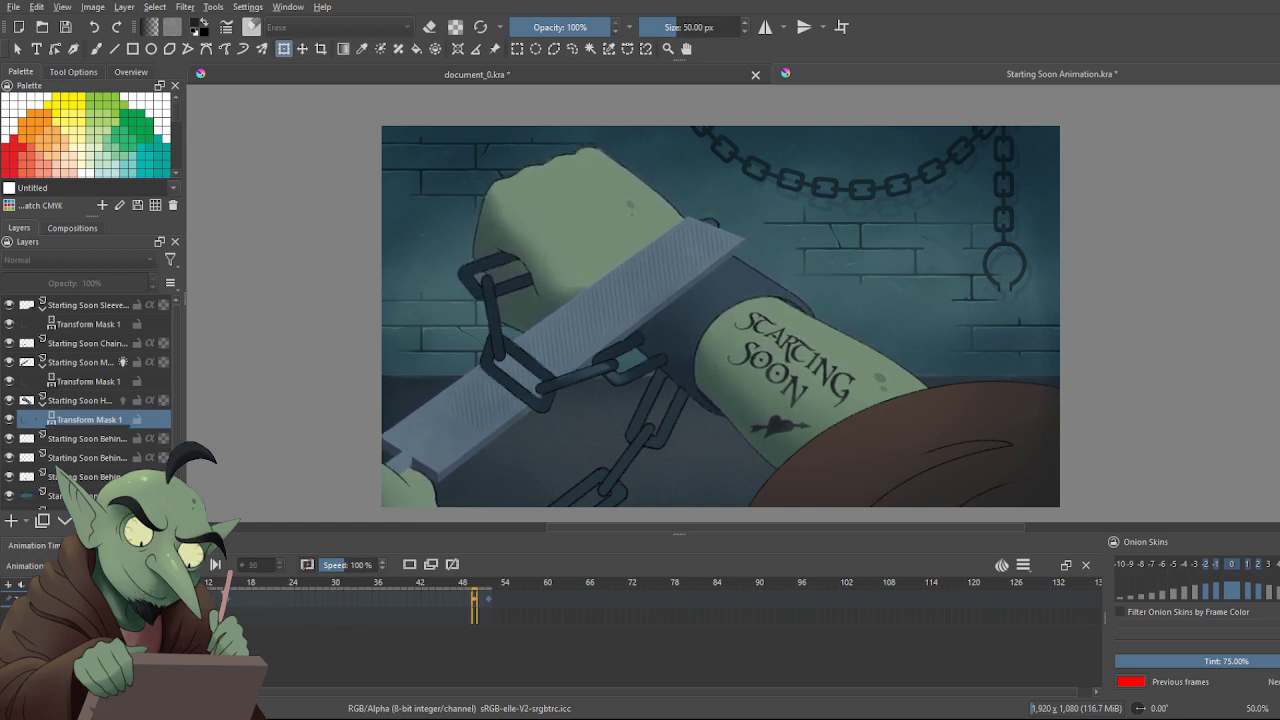
key(space)
click(228, 607)
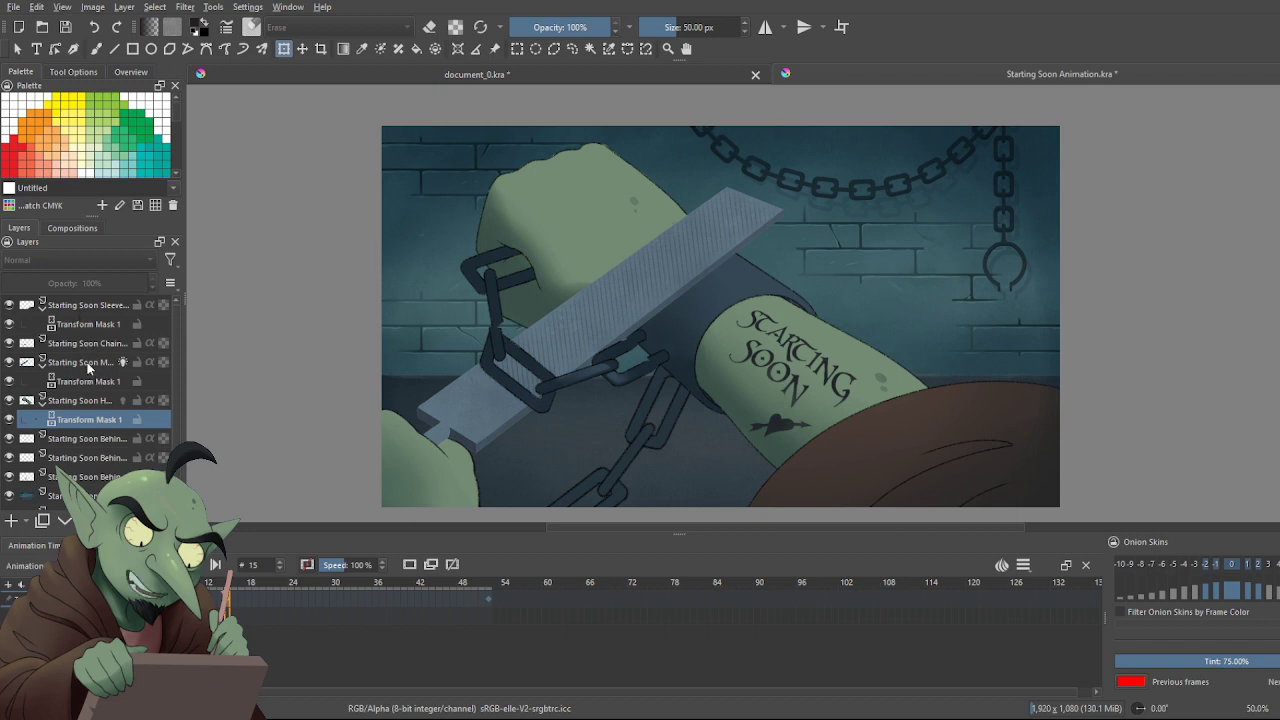
Select the sleeve's transform mask, examine the scene at frames 38 and 15, and replay the animation
click(85, 324)
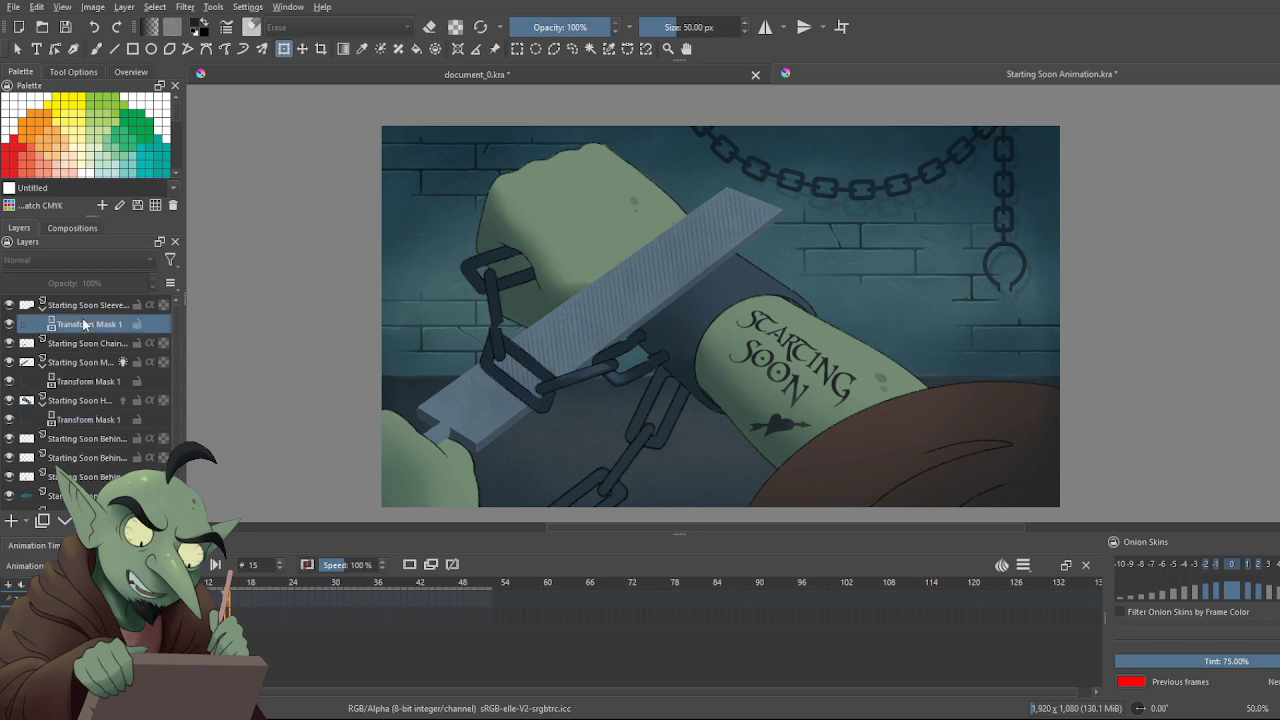
click(388, 618)
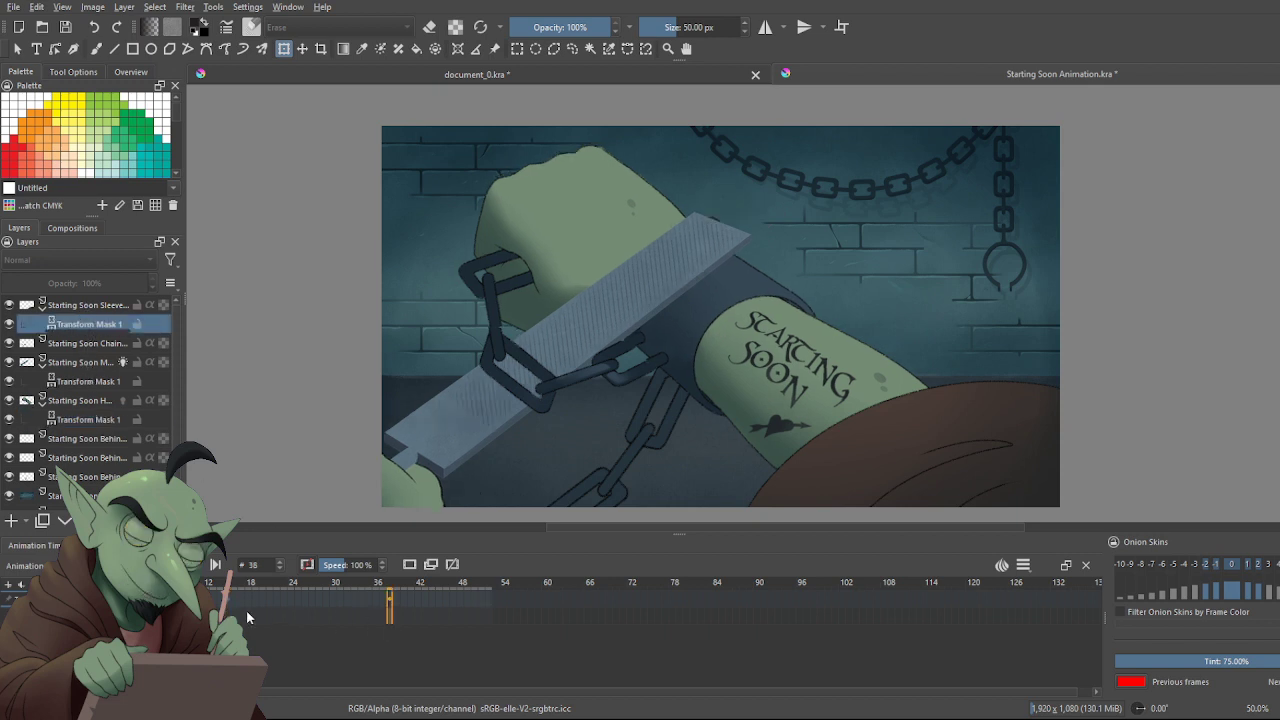
click(255, 600)
click(229, 604)
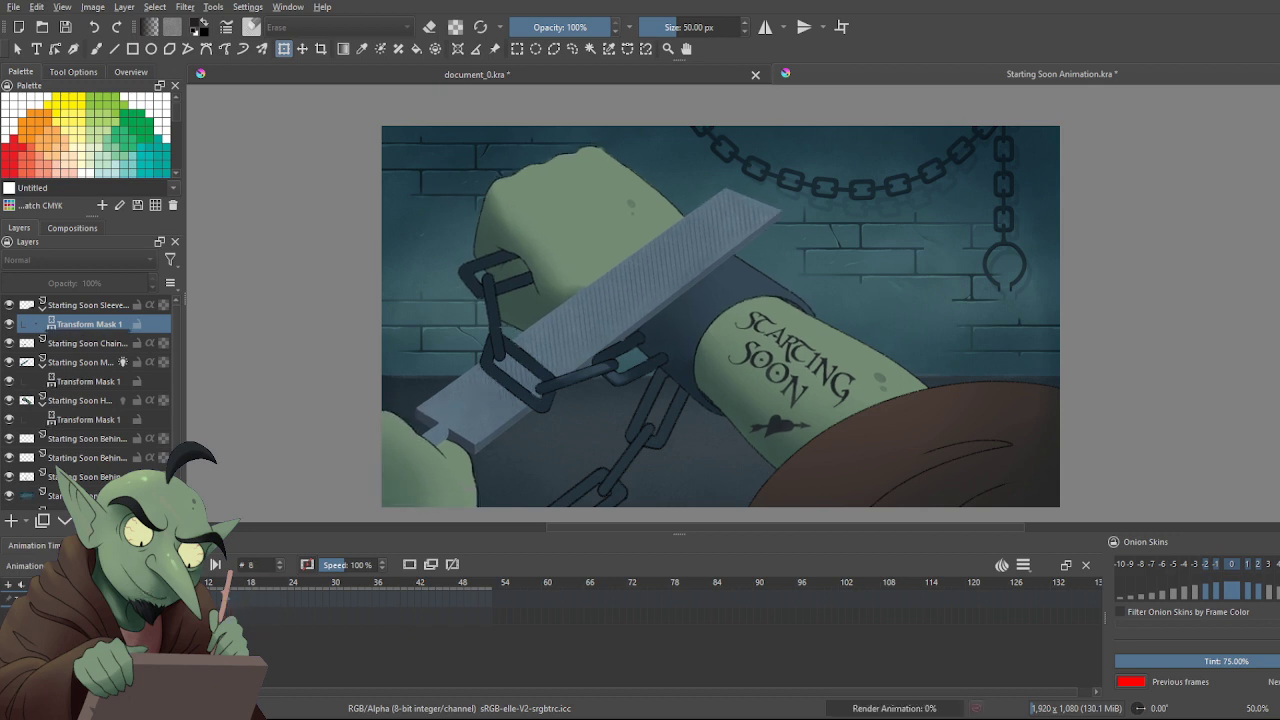
click(277, 604)
key(space)
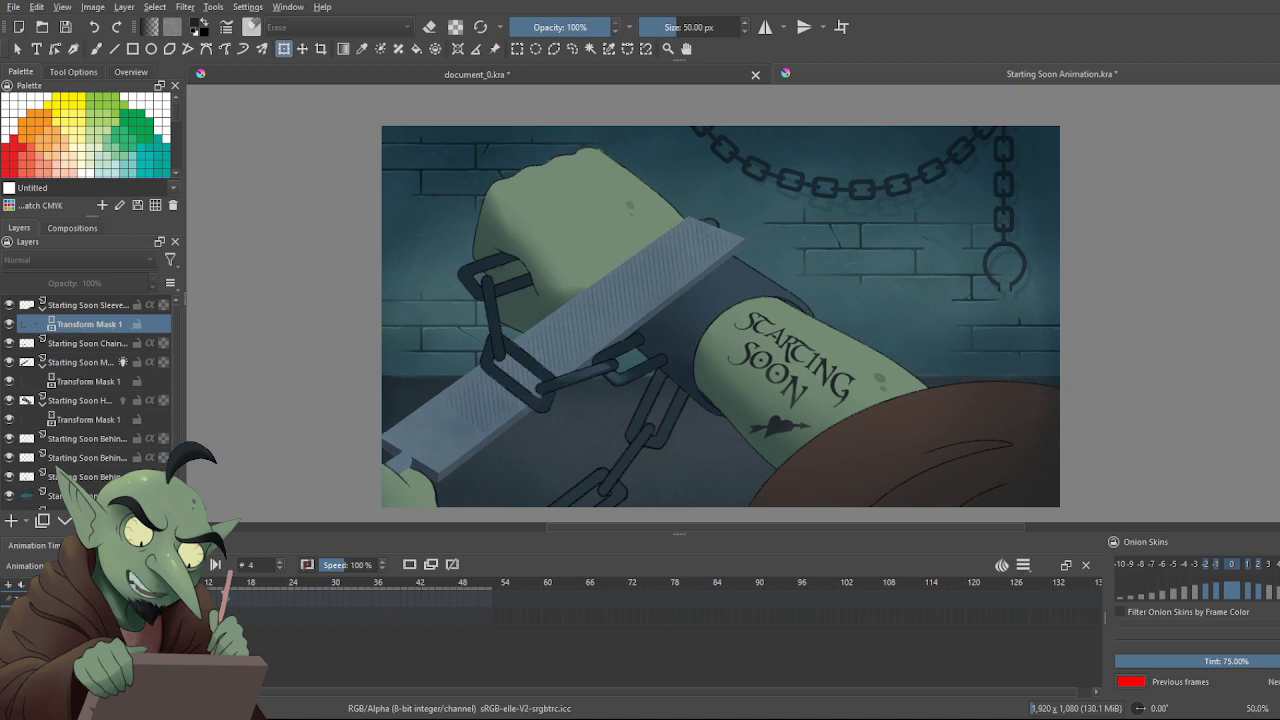
Add a transform mask to the chain layer that lies over the metal bar
click(94, 343)
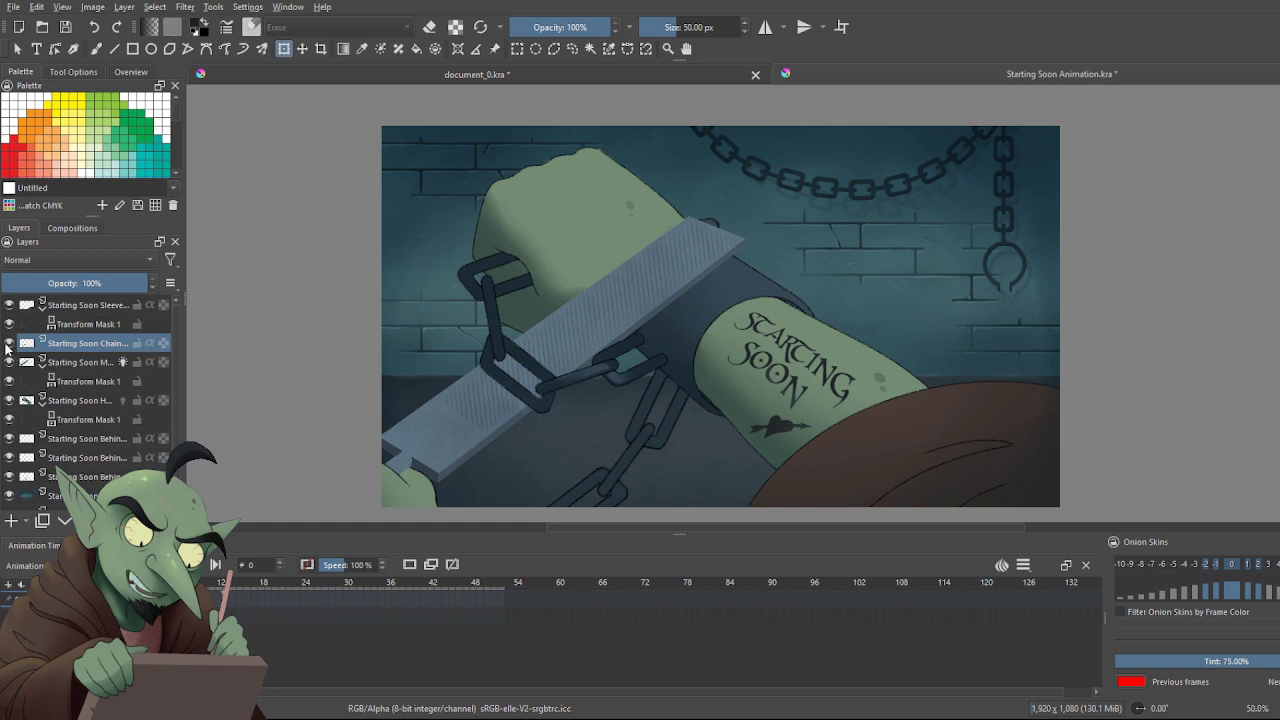
click(122, 362)
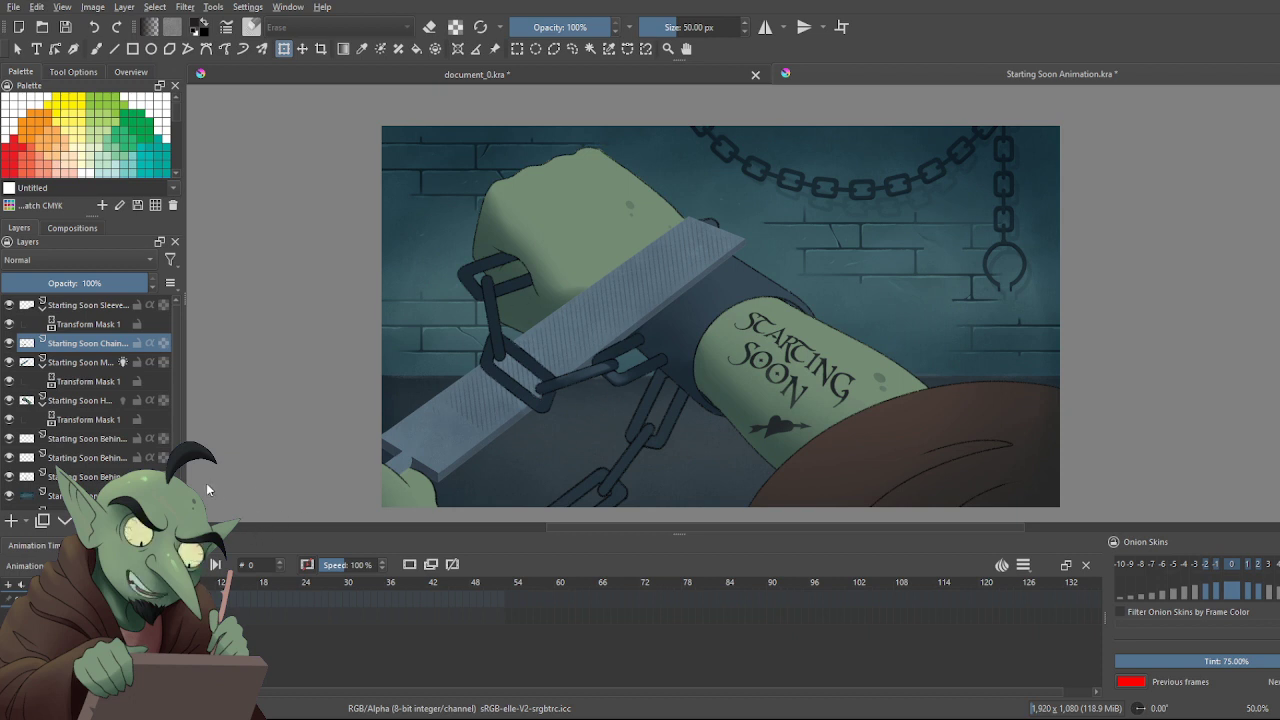
click(427, 656)
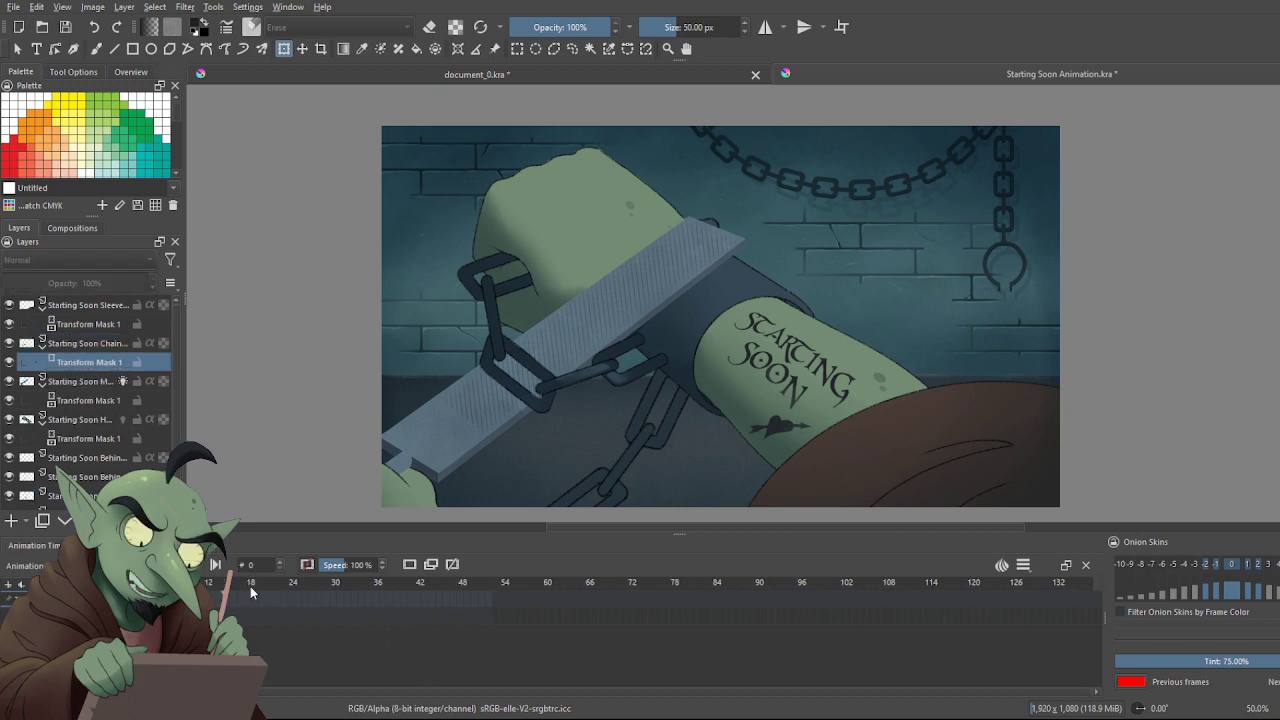
At frame 15, nudge the chain over the bar slightly up and to the right through its new transform mask
click(216, 592)
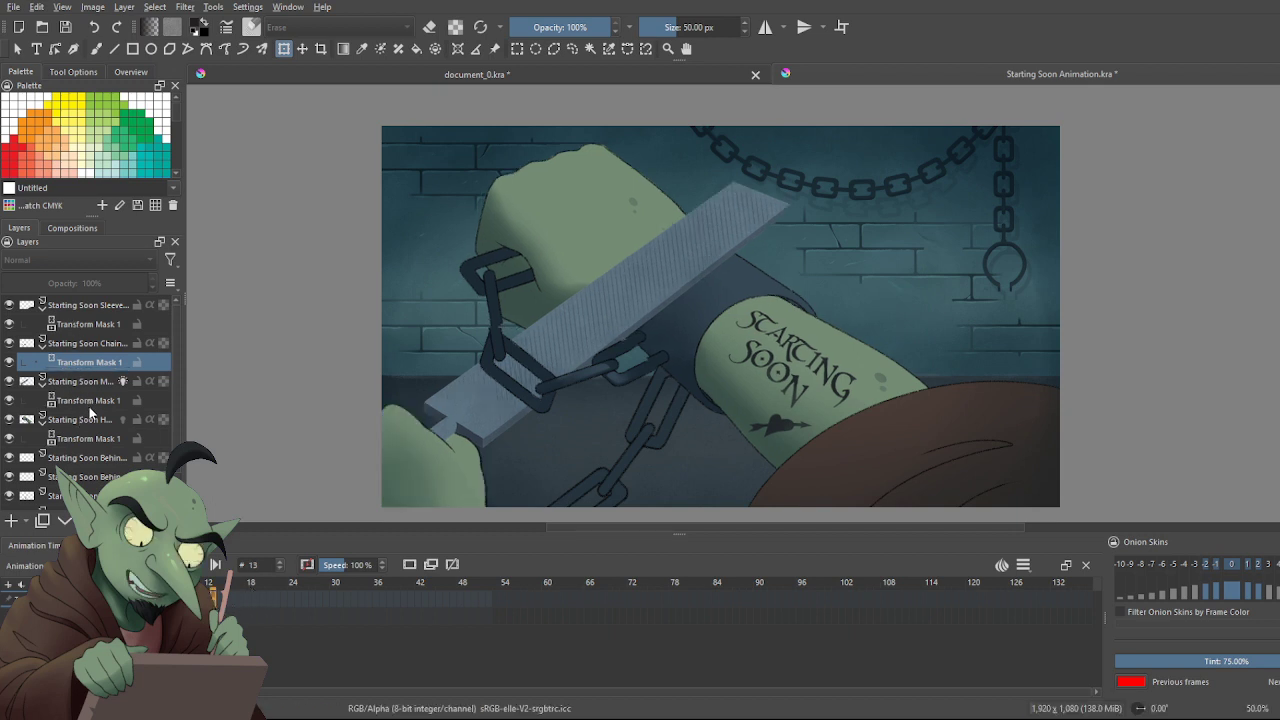
click(96, 437)
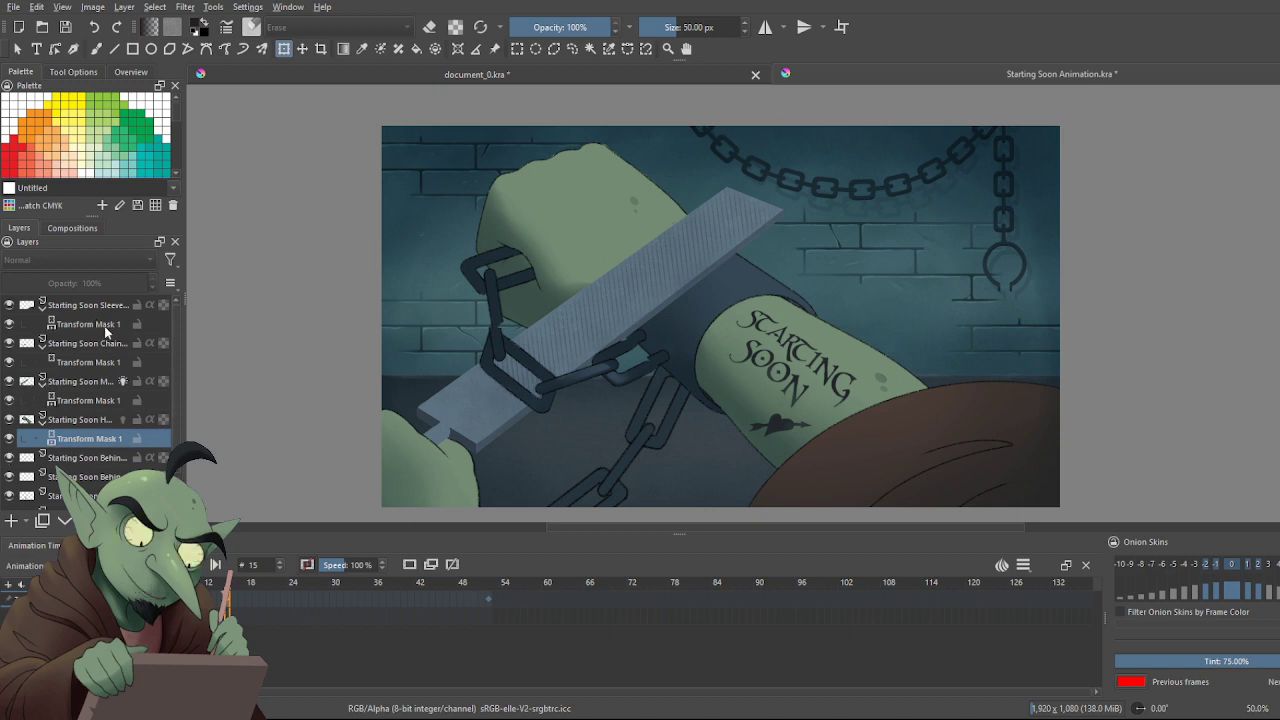
click(110, 365)
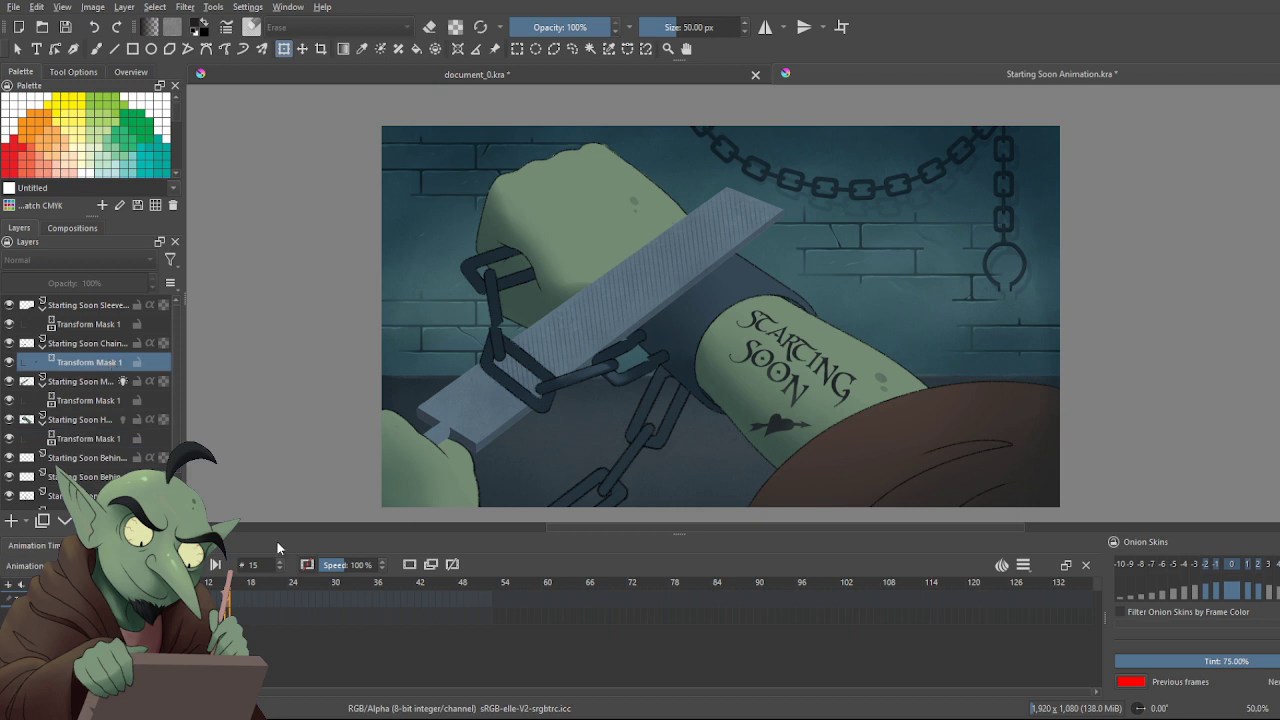
click(548, 392)
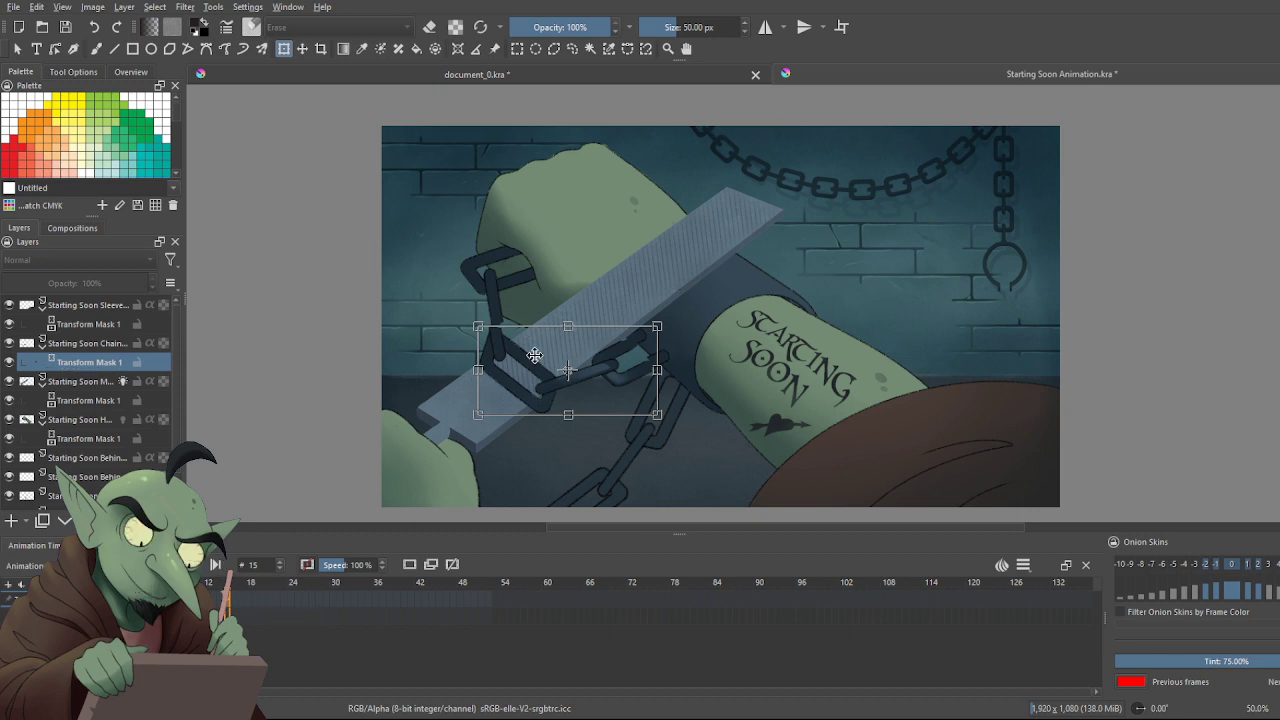
key(Up)
key(Up)
key(Up)
key(Up)
key(Up)
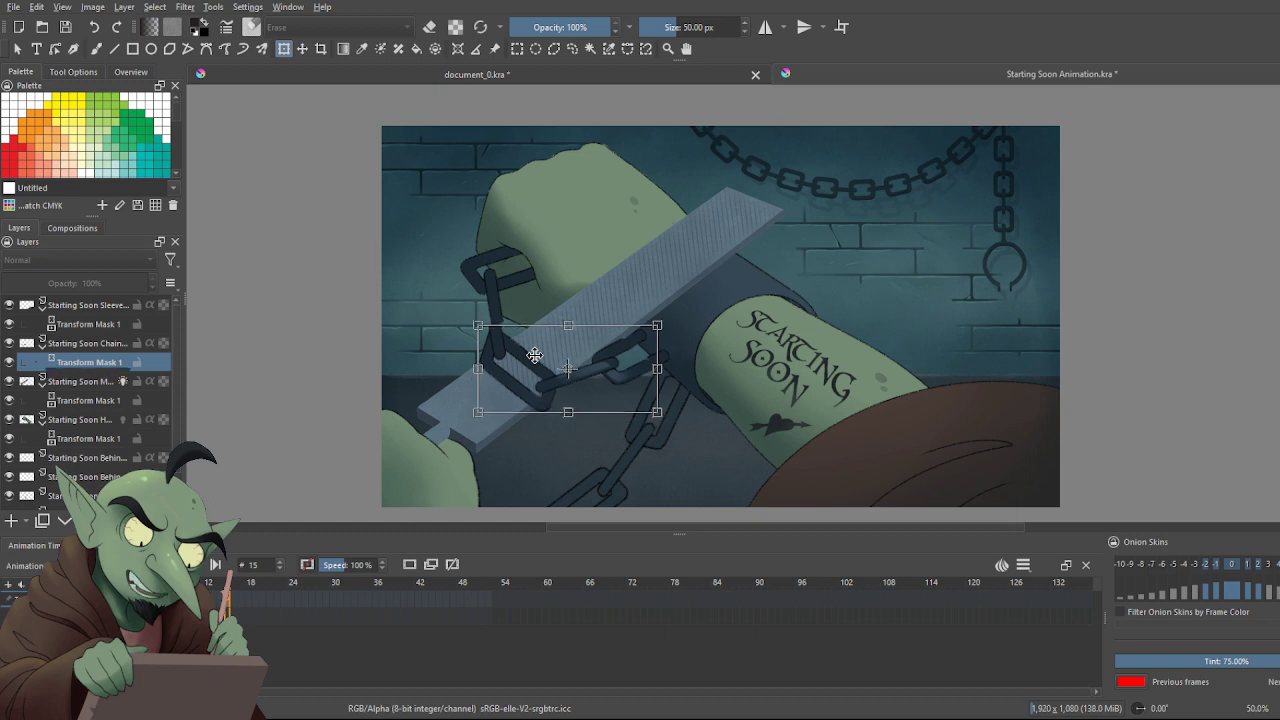
drag(535, 355, 535, 355)
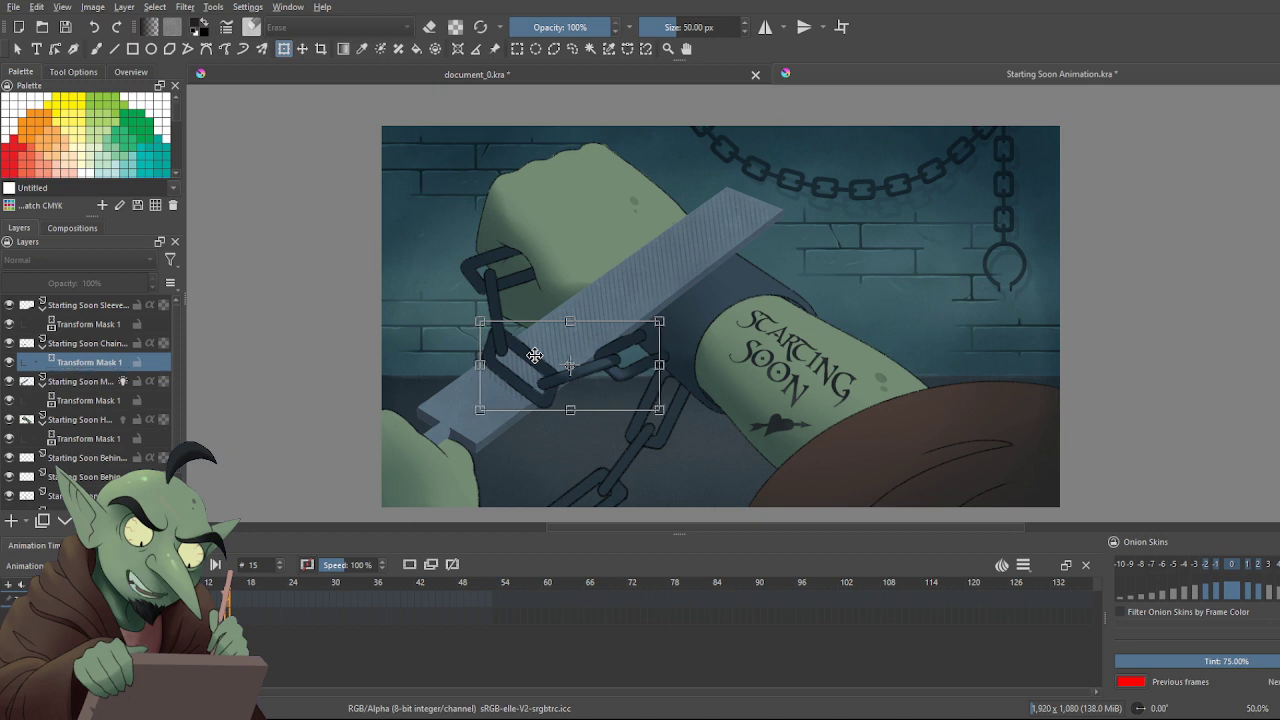
key(Return)
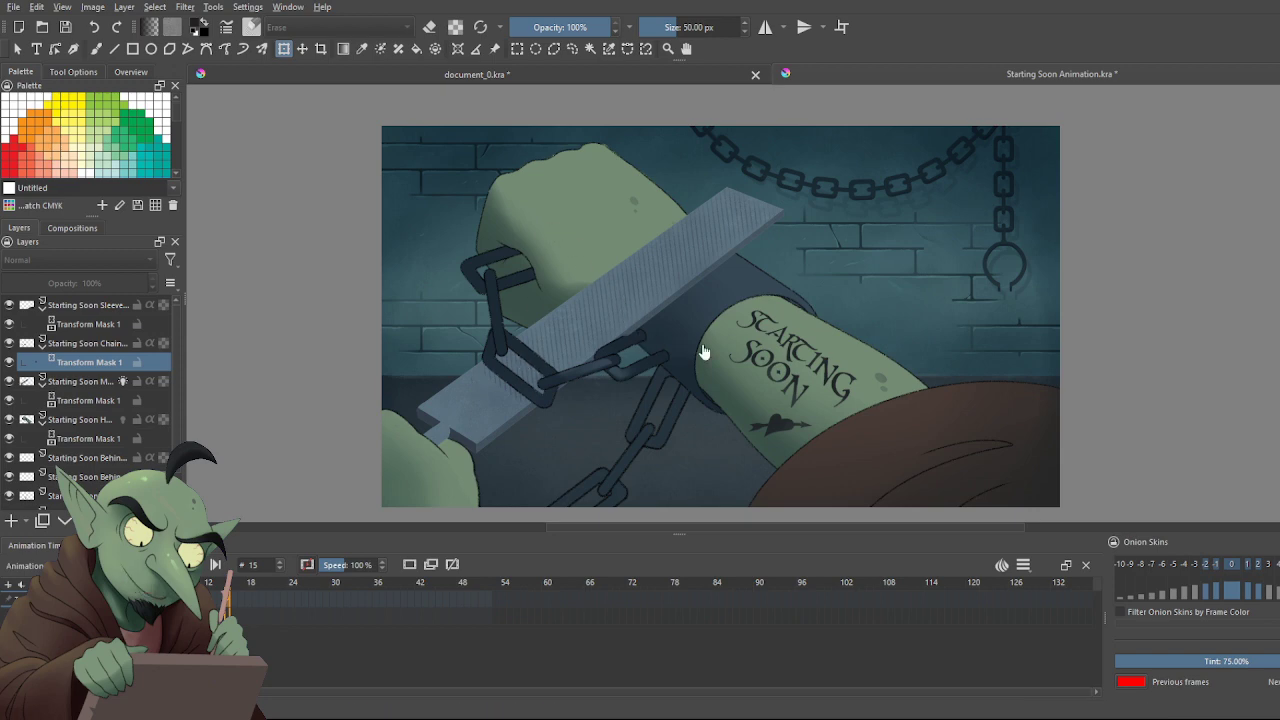
Fine-tune the chain's position at frame 15 by nudging it slightly left and up to line up with the neighbouring links
scroll(560, 320, up, 3)
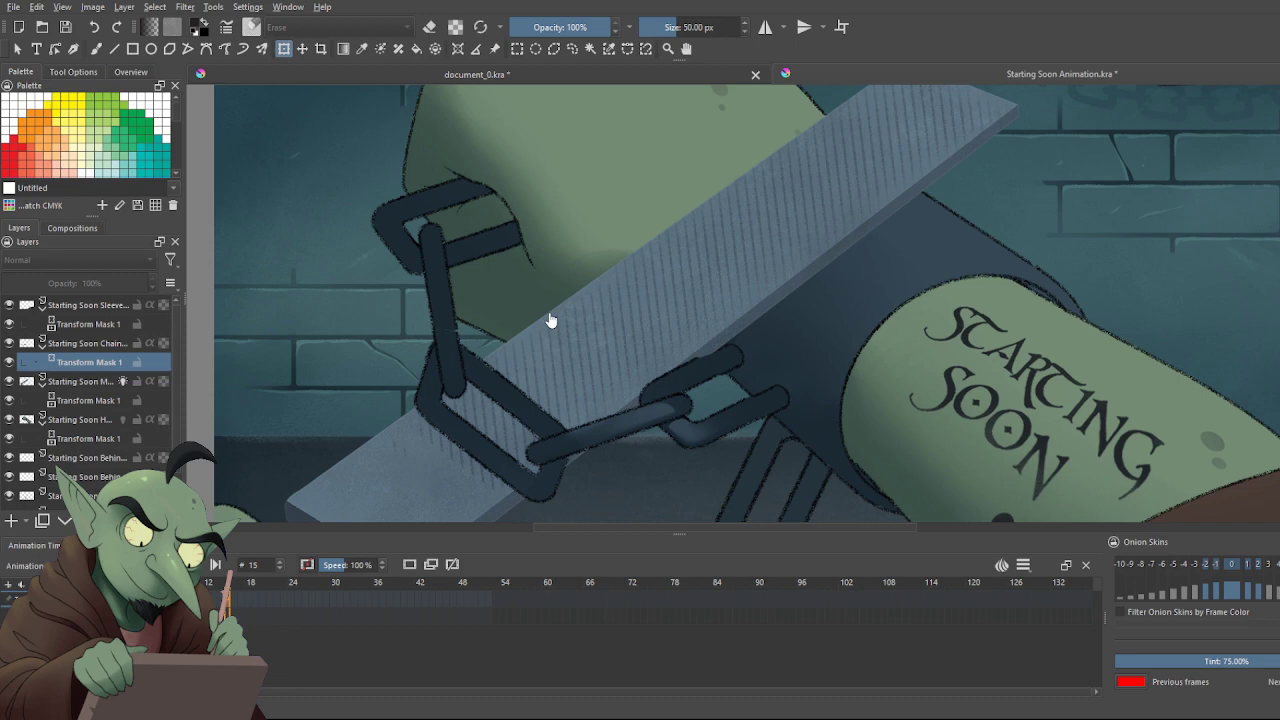
click(659, 407)
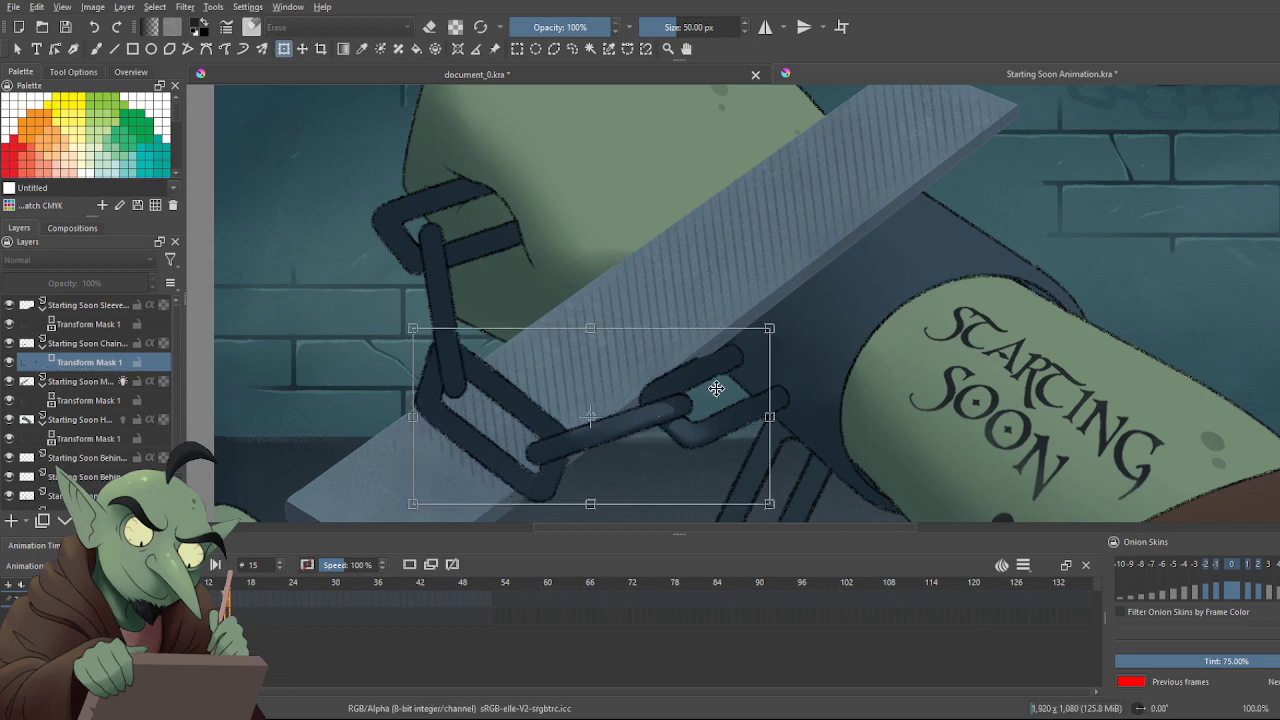
drag(714, 389, 716, 388)
key(Left)
key(Left)
key(Left)
key(Left)
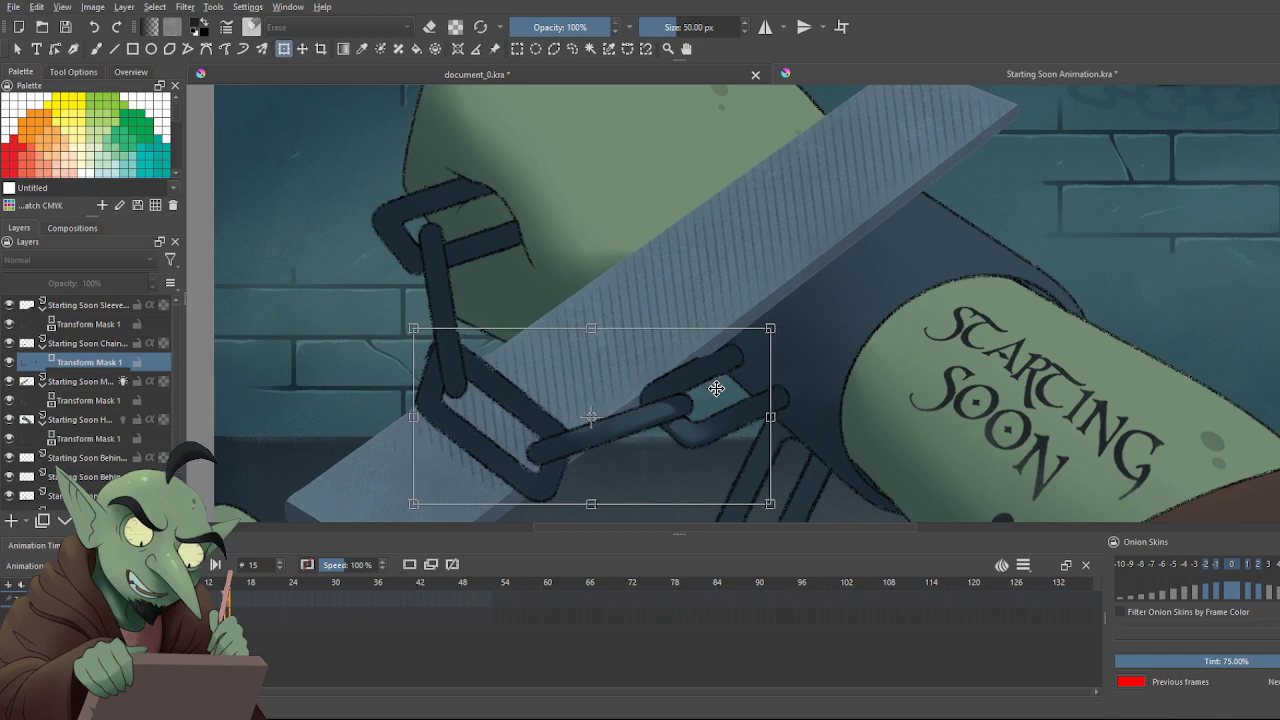
key(Up)
key(Up)
key(Up)
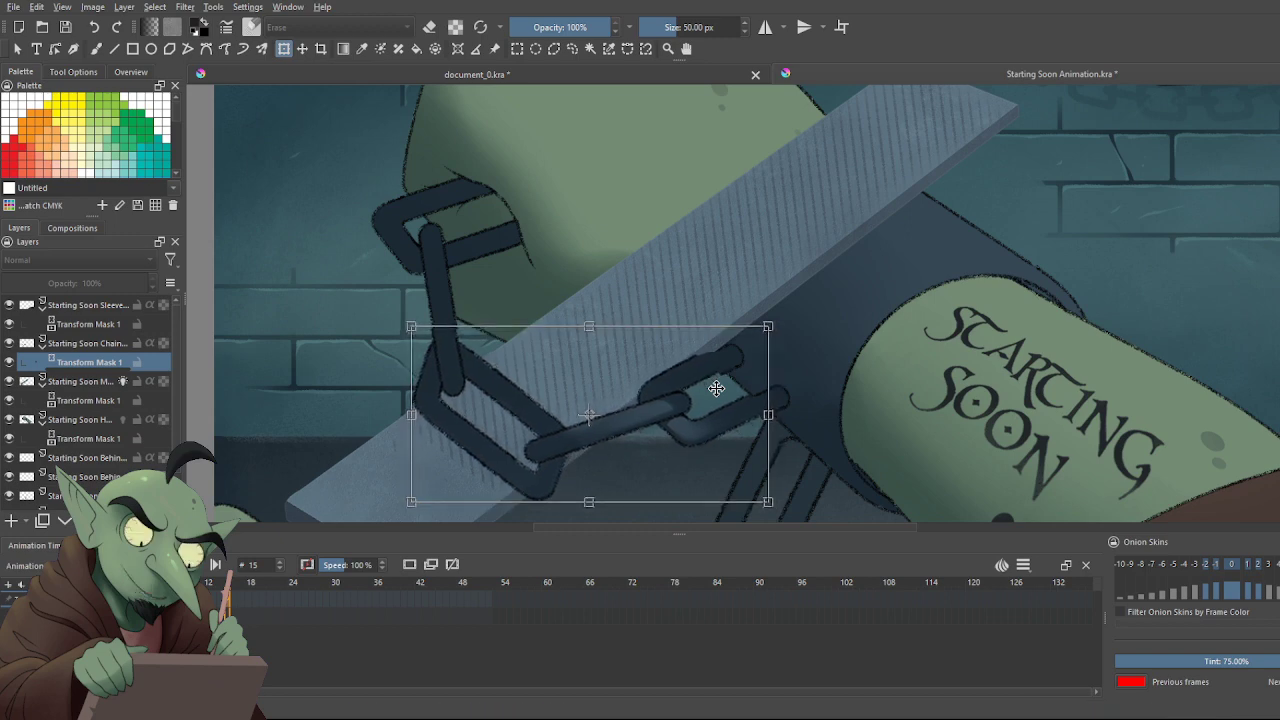
key(Return)
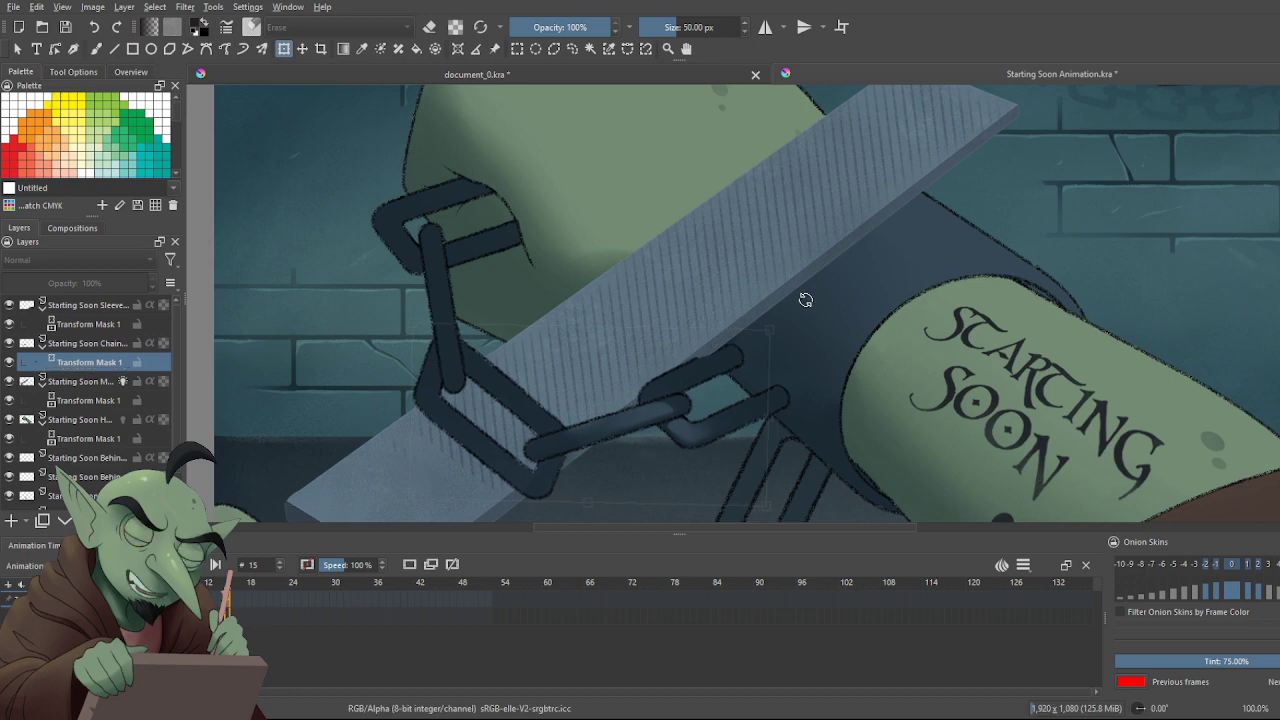
Rotate the chain slightly clockwise at frame 15 and apply the adjusted transform
click(806, 299)
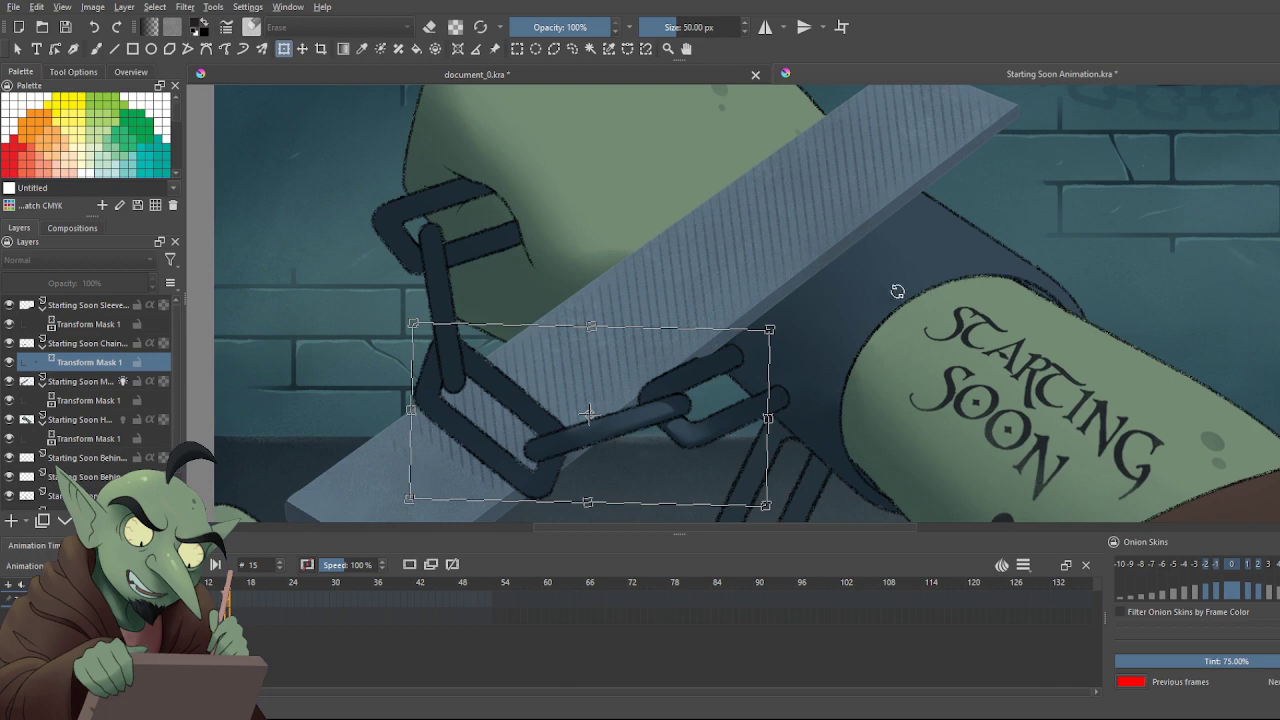
key(Return)
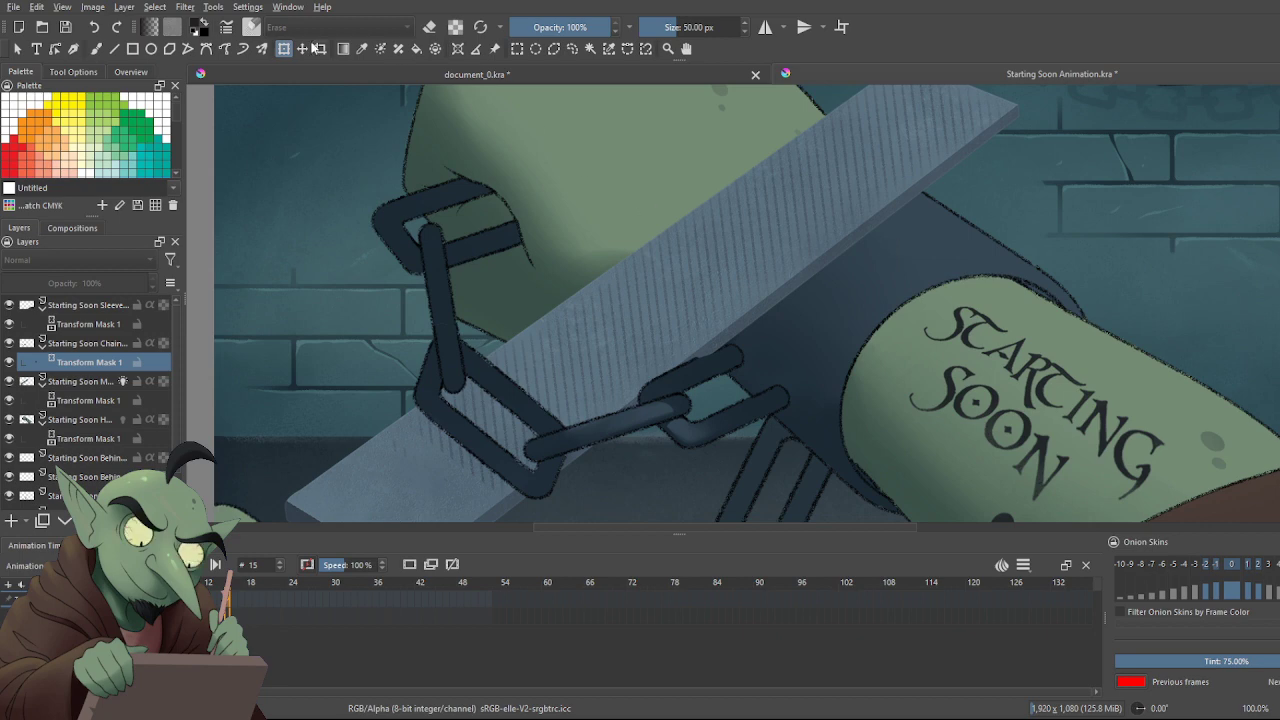
click(515, 455)
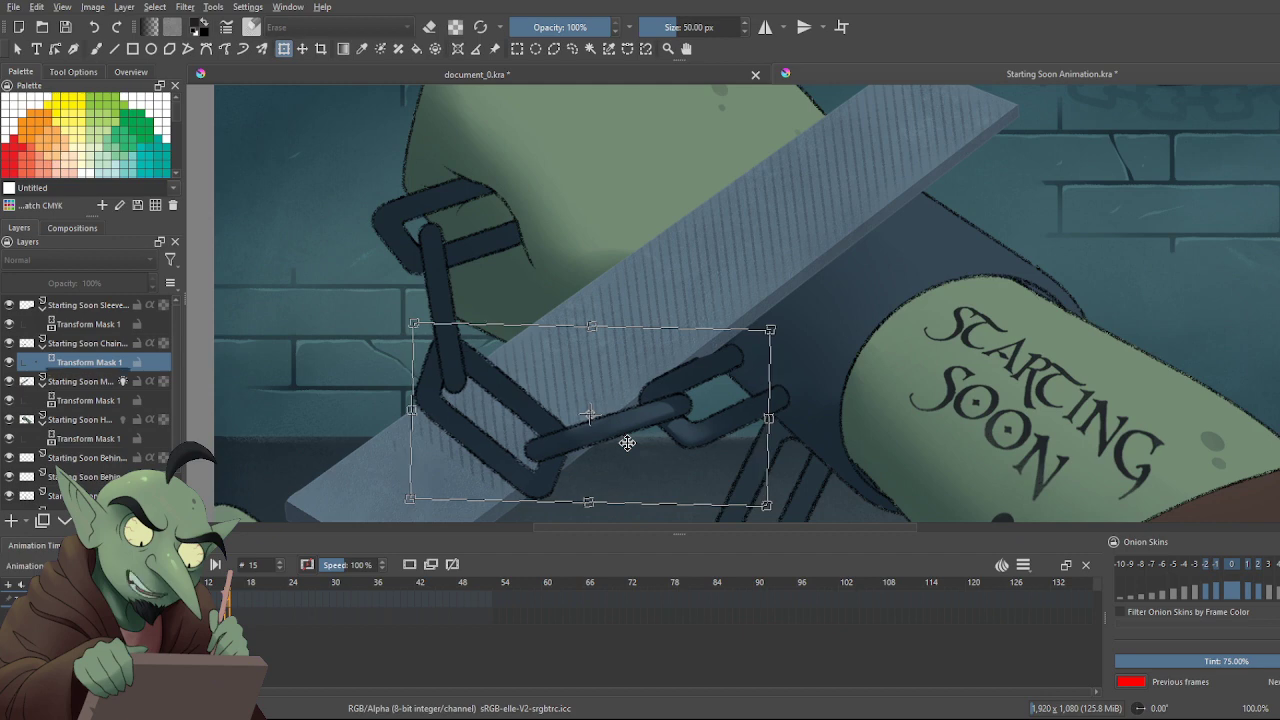
key(Return)
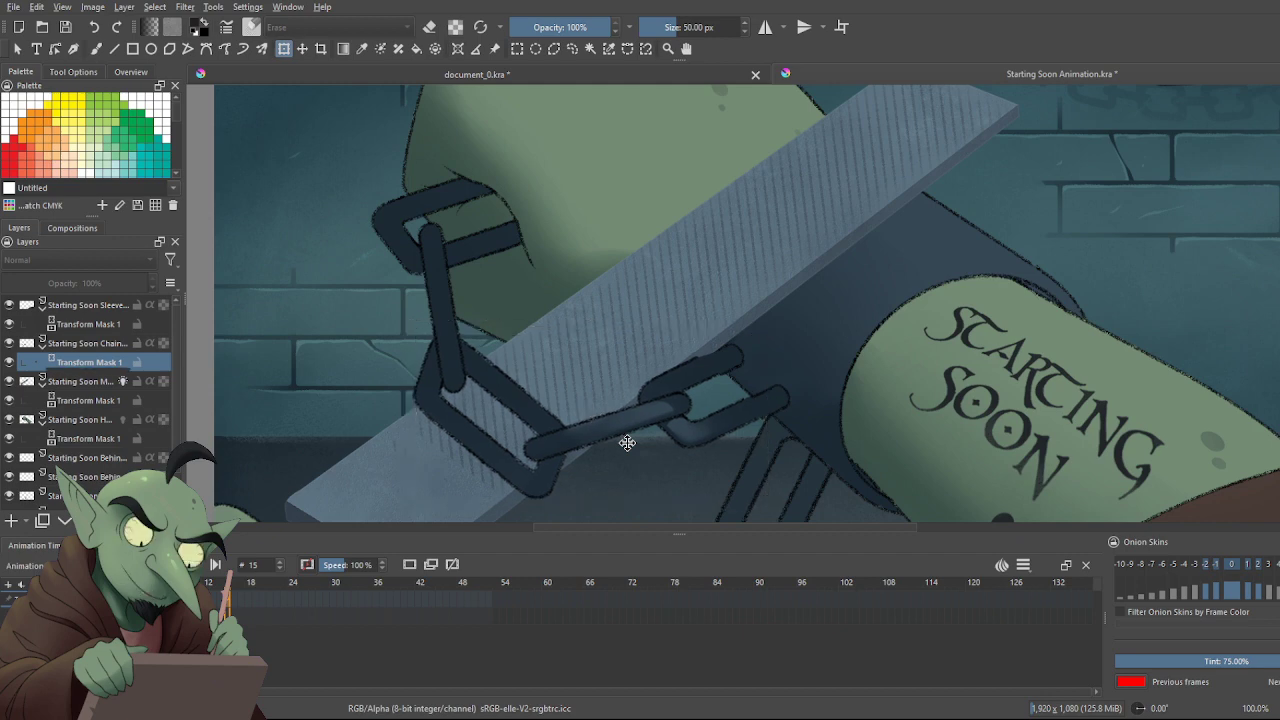
Check how the chain lines up with the hand at frames 23 and 19, and return to frame 15
scroll(661, 385, down, 5)
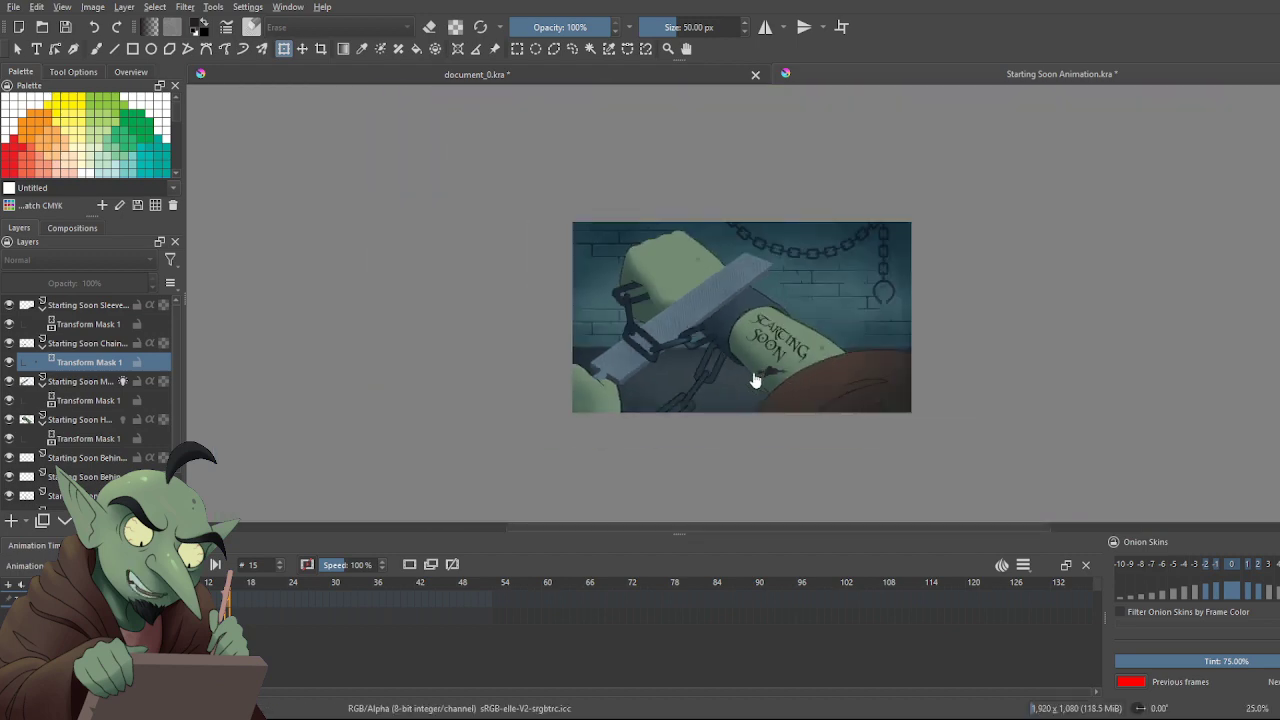
scroll(754, 374, up, 3)
scroll(634, 400, down, 2)
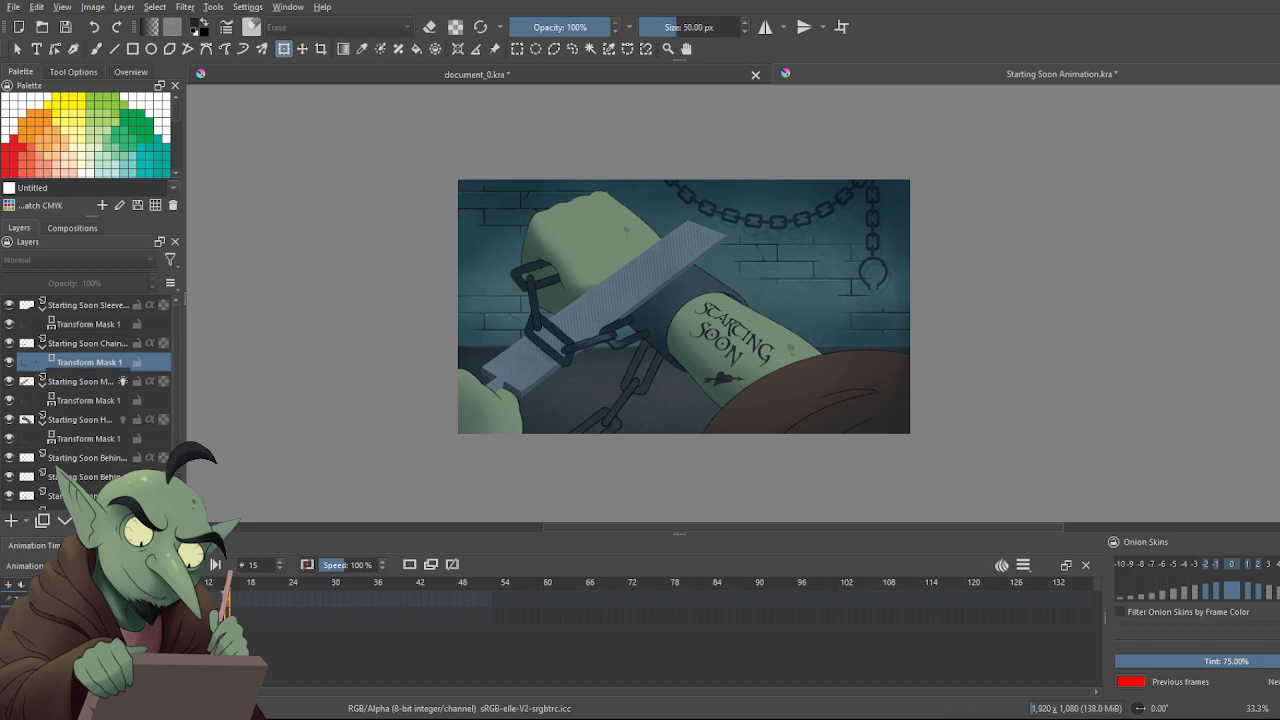
click(268, 602)
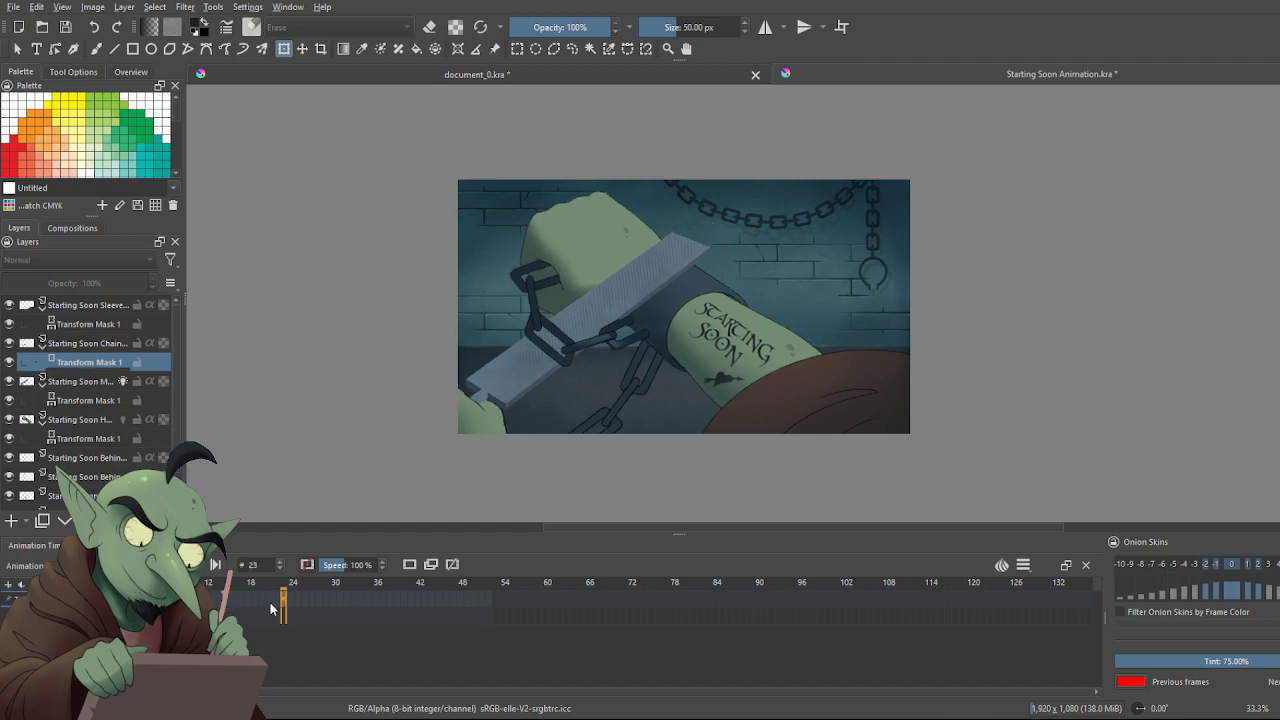
click(255, 608)
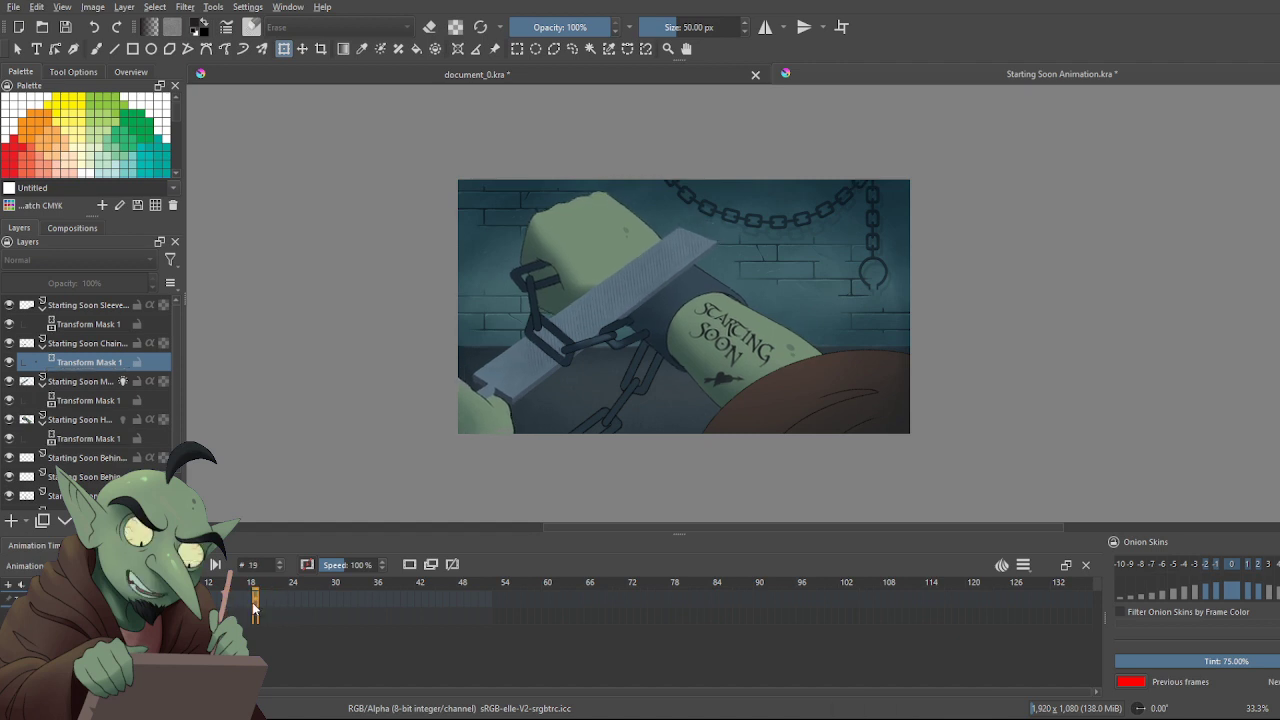
click(229, 605)
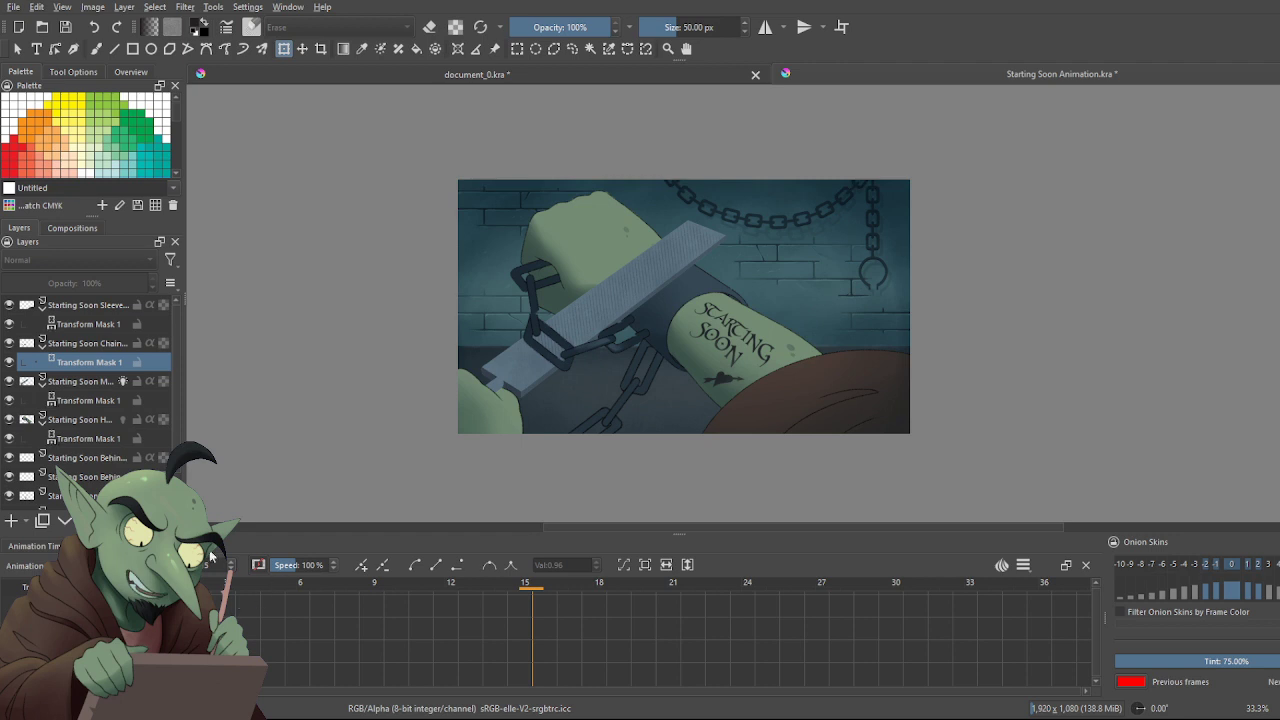
Review the chain's transform mask at frame 0 and its animation curves, and return to frame 15 on the timeline
click(124, 600)
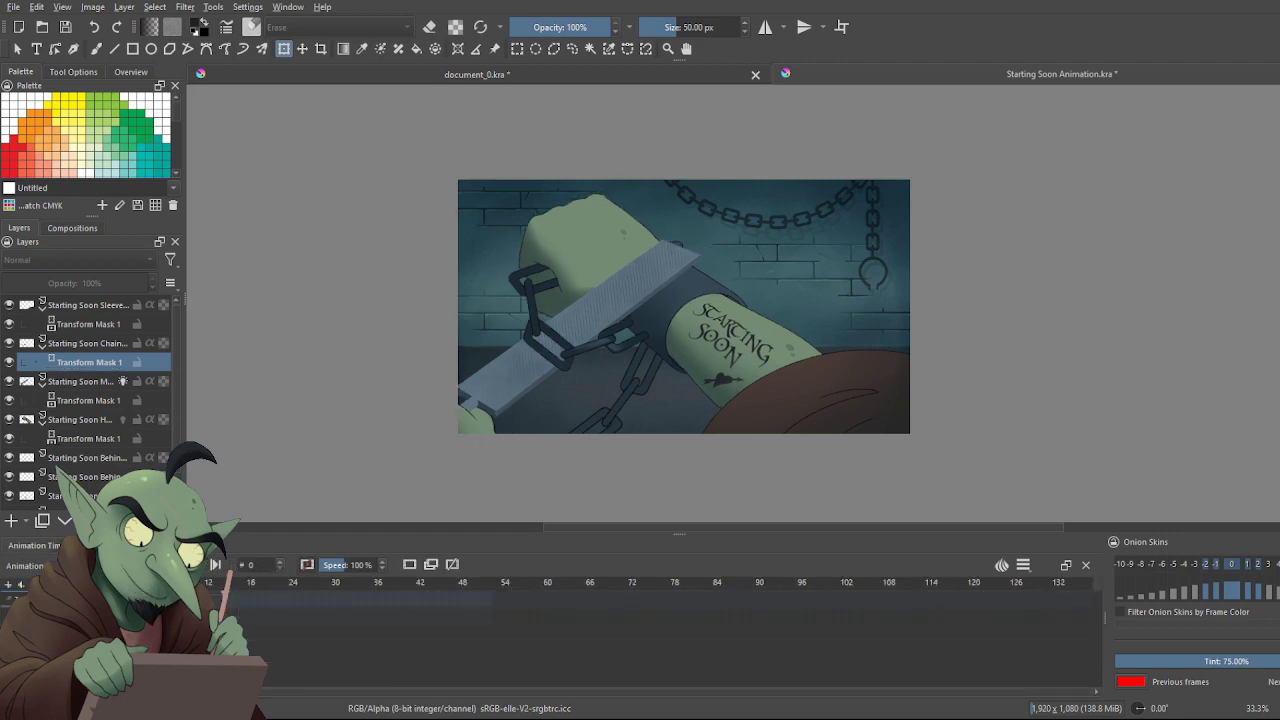
click(145, 545)
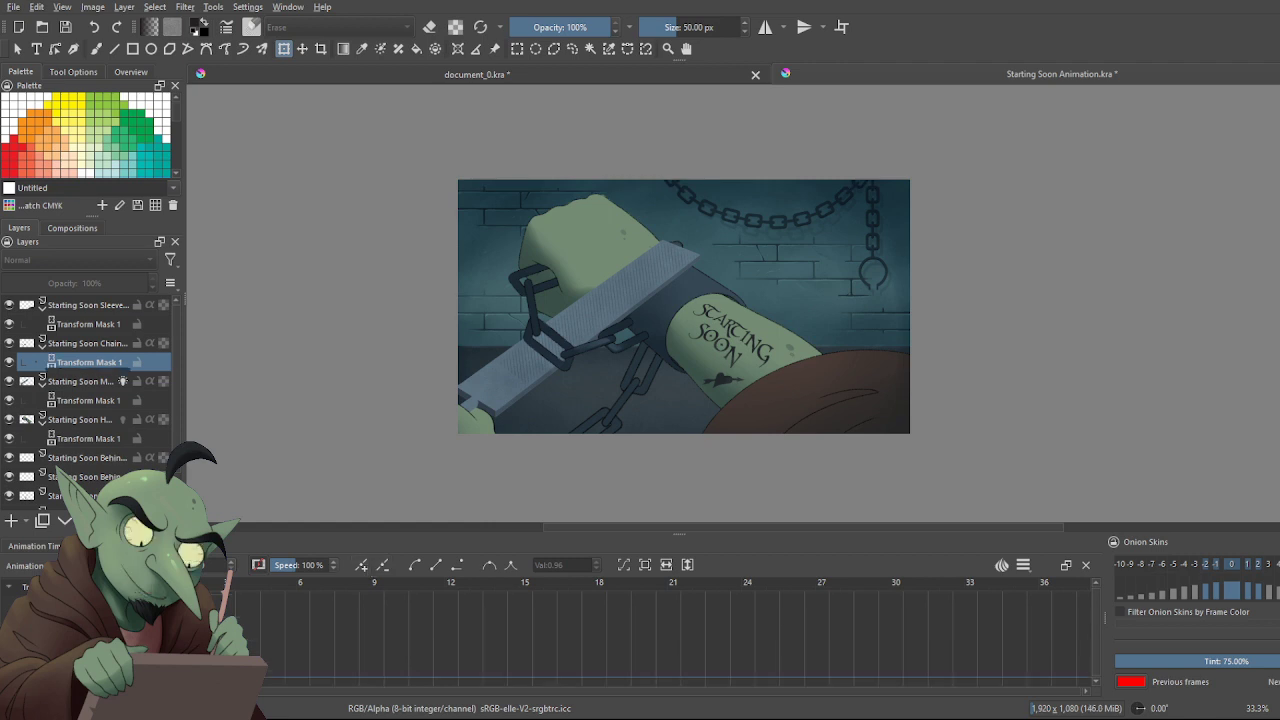
click(62, 545)
click(248, 606)
click(229, 605)
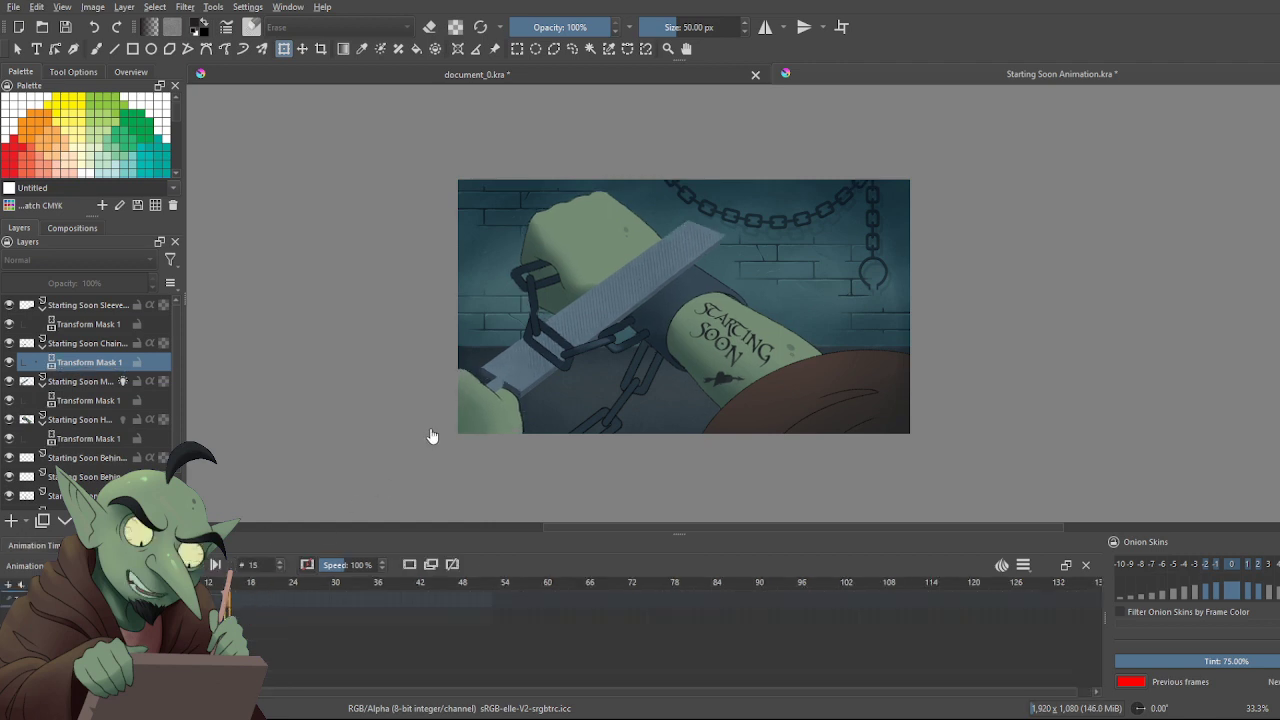
At frame 15, transform the chain over the file: move it slightly up and to the right and rotate it slightly clockwise
scroll(608, 372, up, 1)
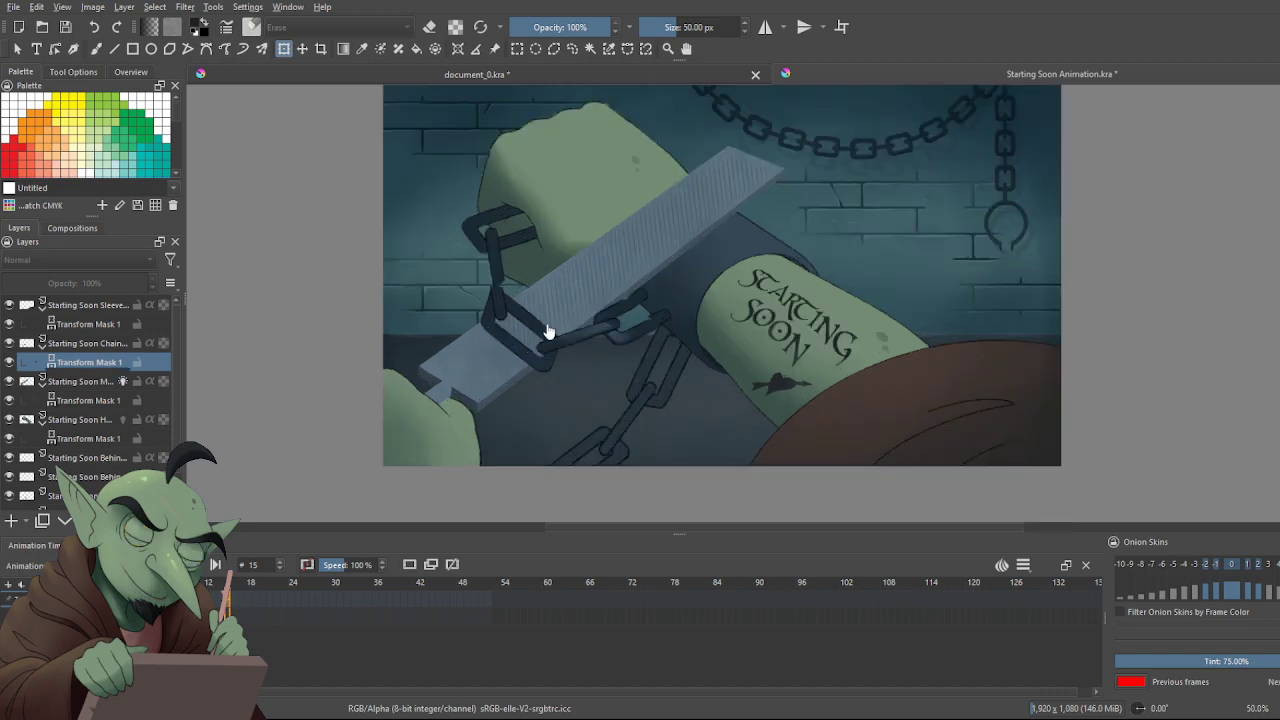
scroll(514, 333, up, 1)
scroll(518, 337, down, 1)
scroll(518, 337, up, 2)
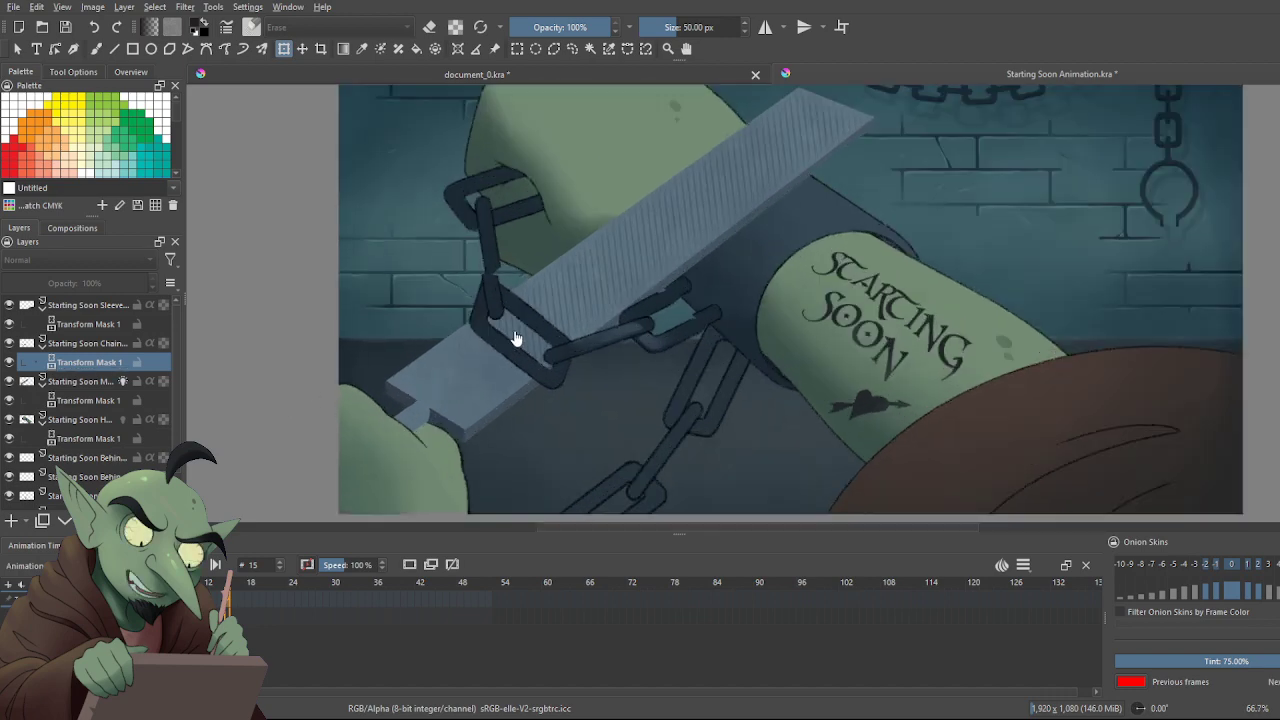
scroll(518, 337, down, 1)
click(19, 48)
key(ctrl+t)
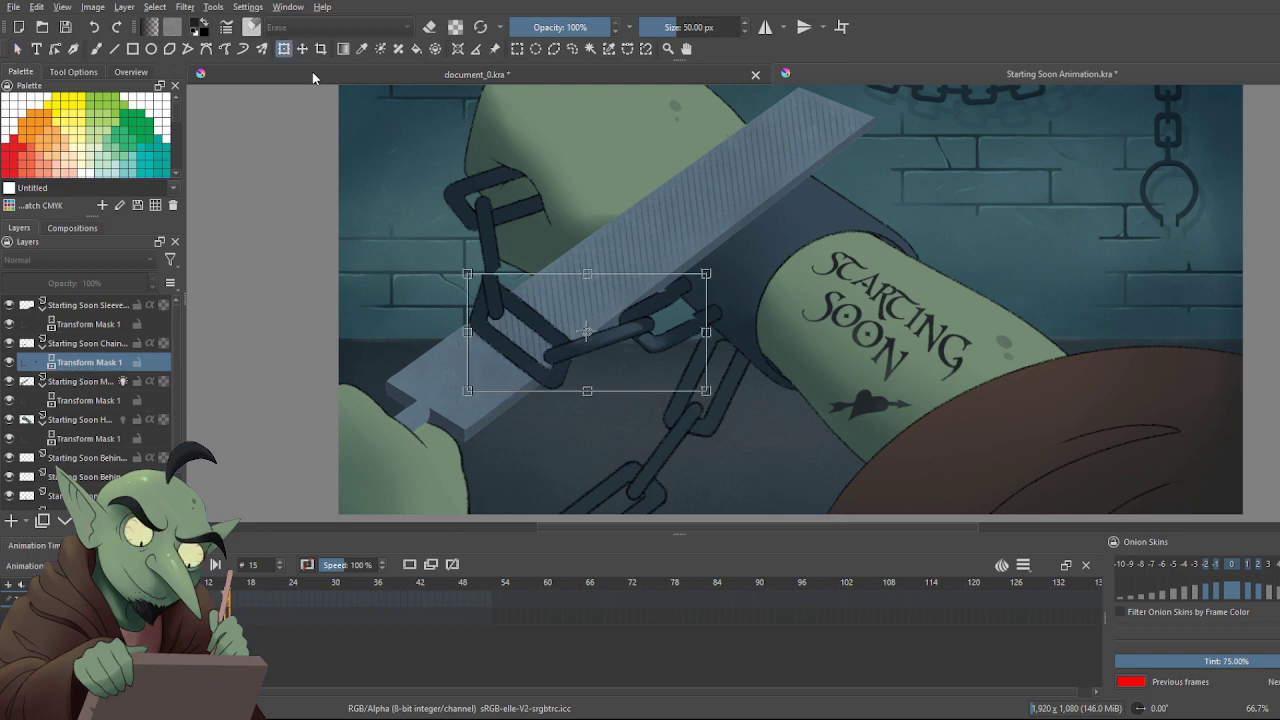
drag(529, 332, 532, 322)
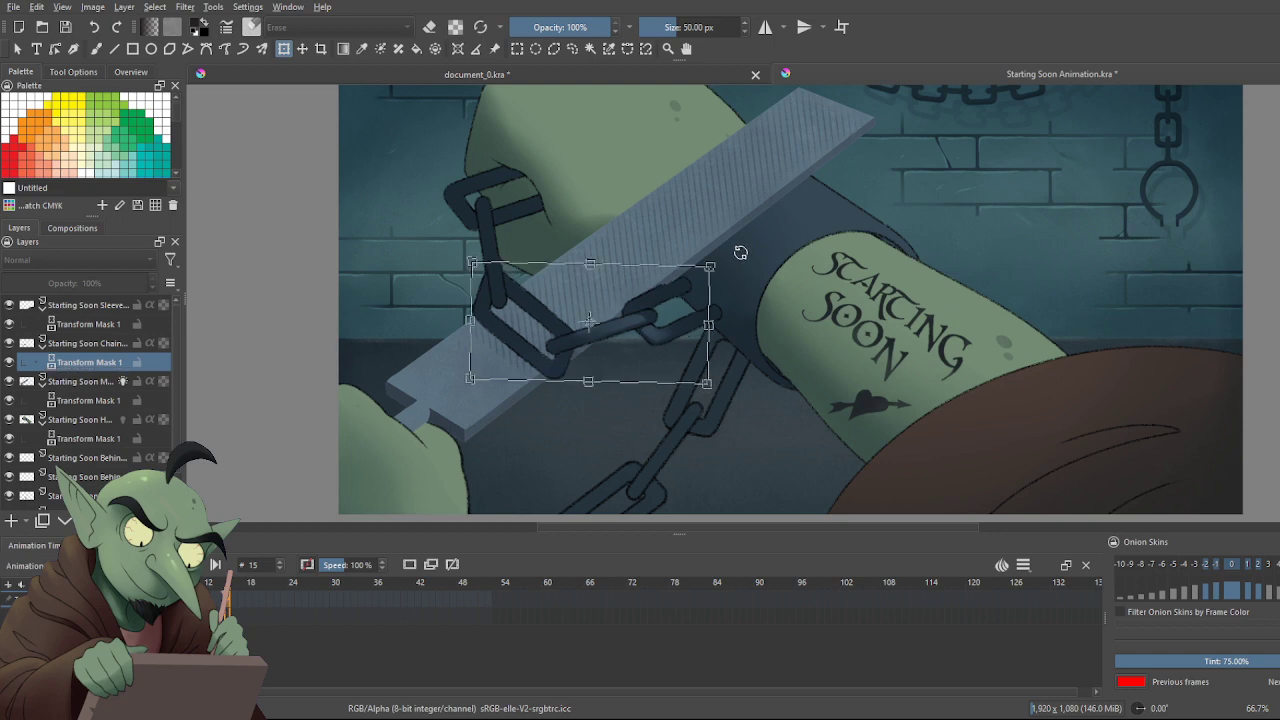
key(ctrl+plus)
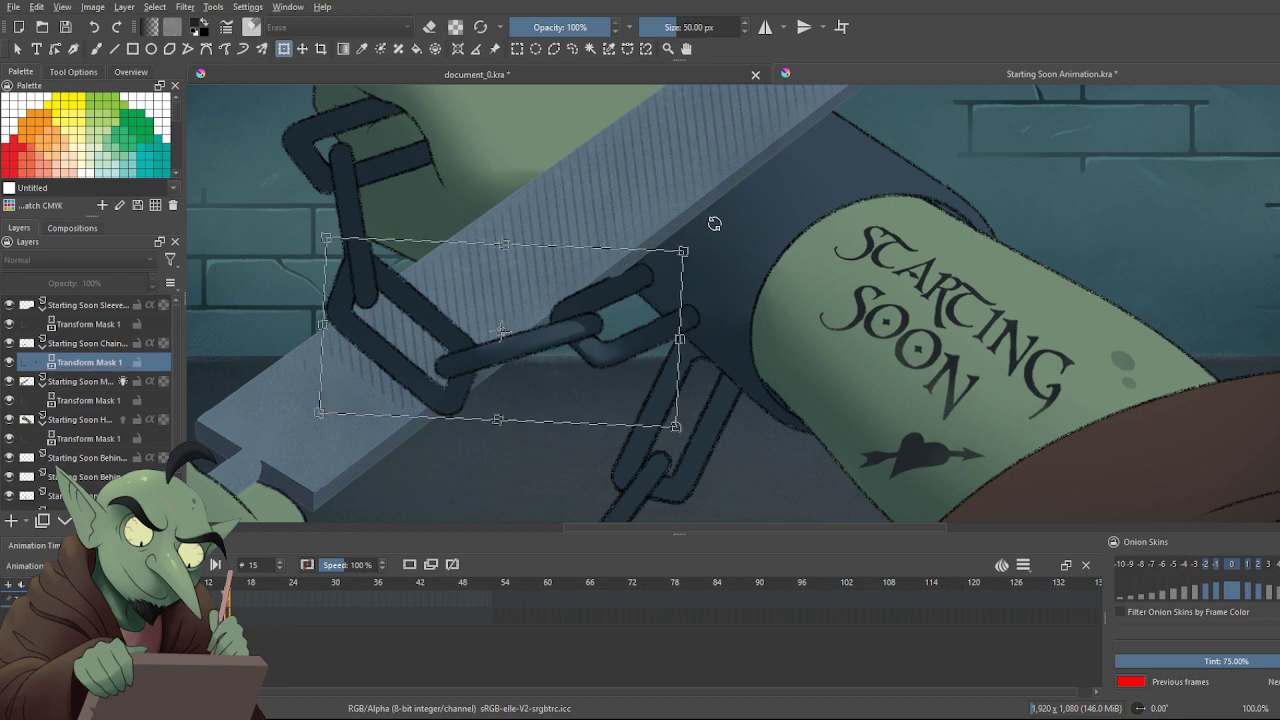
drag(714, 224, 720, 217)
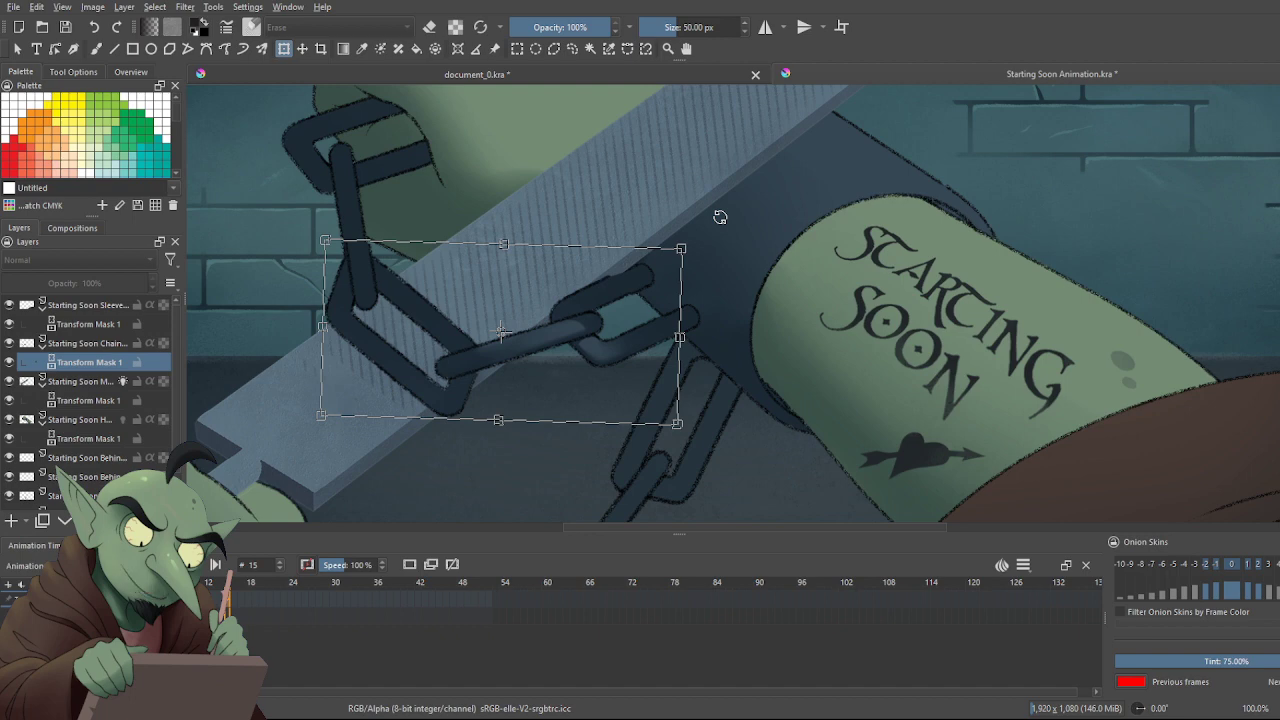
Compare the chain's position against the file on frames 14 and 15
key(Left)
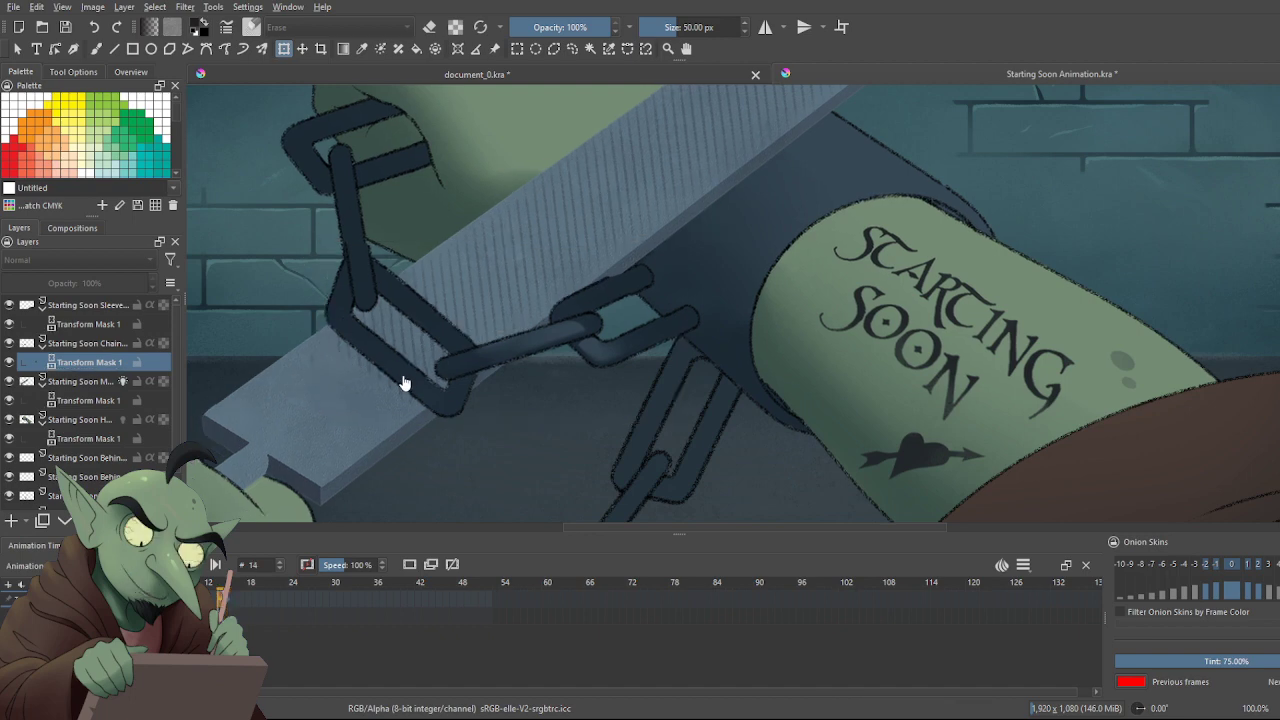
click(481, 353)
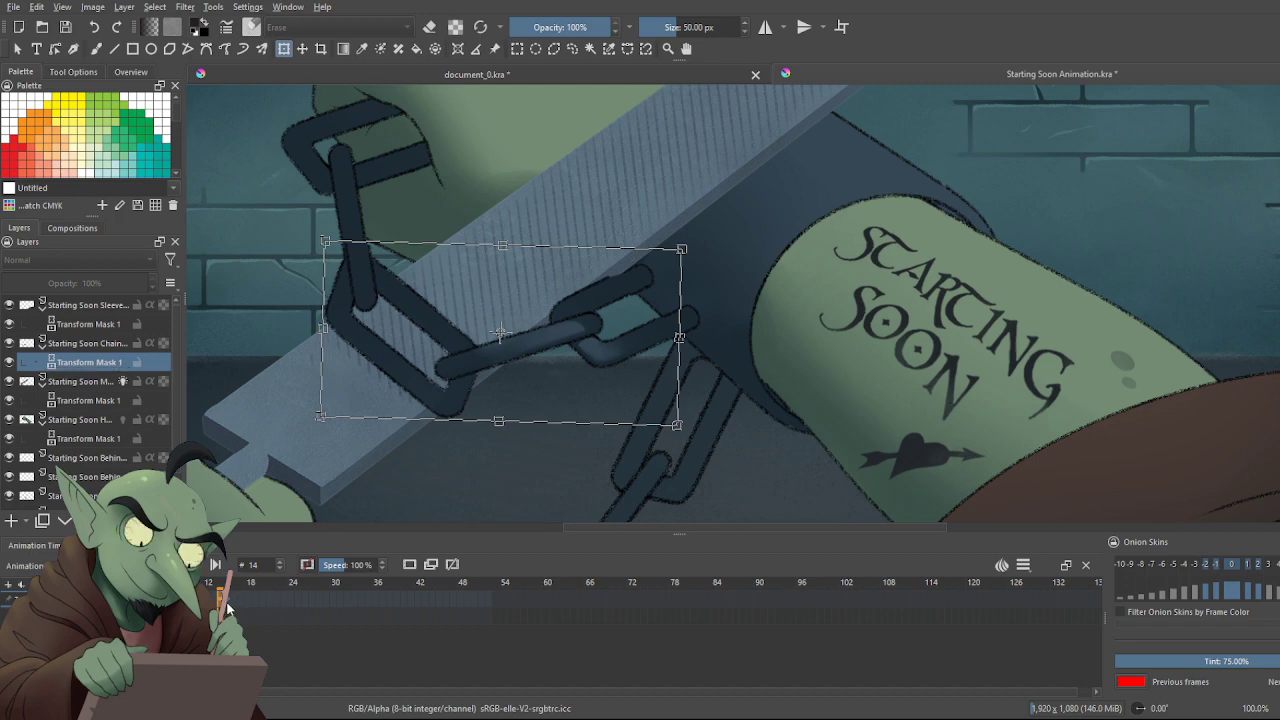
key(Right)
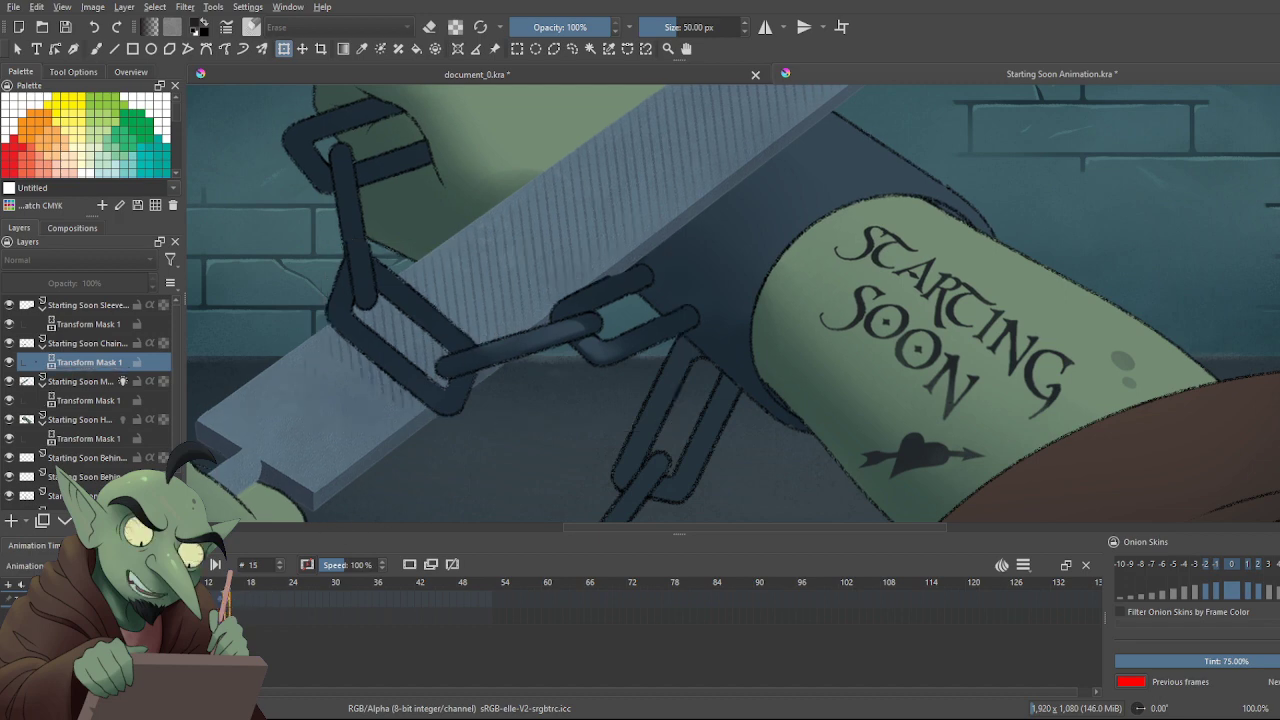
click(223, 605)
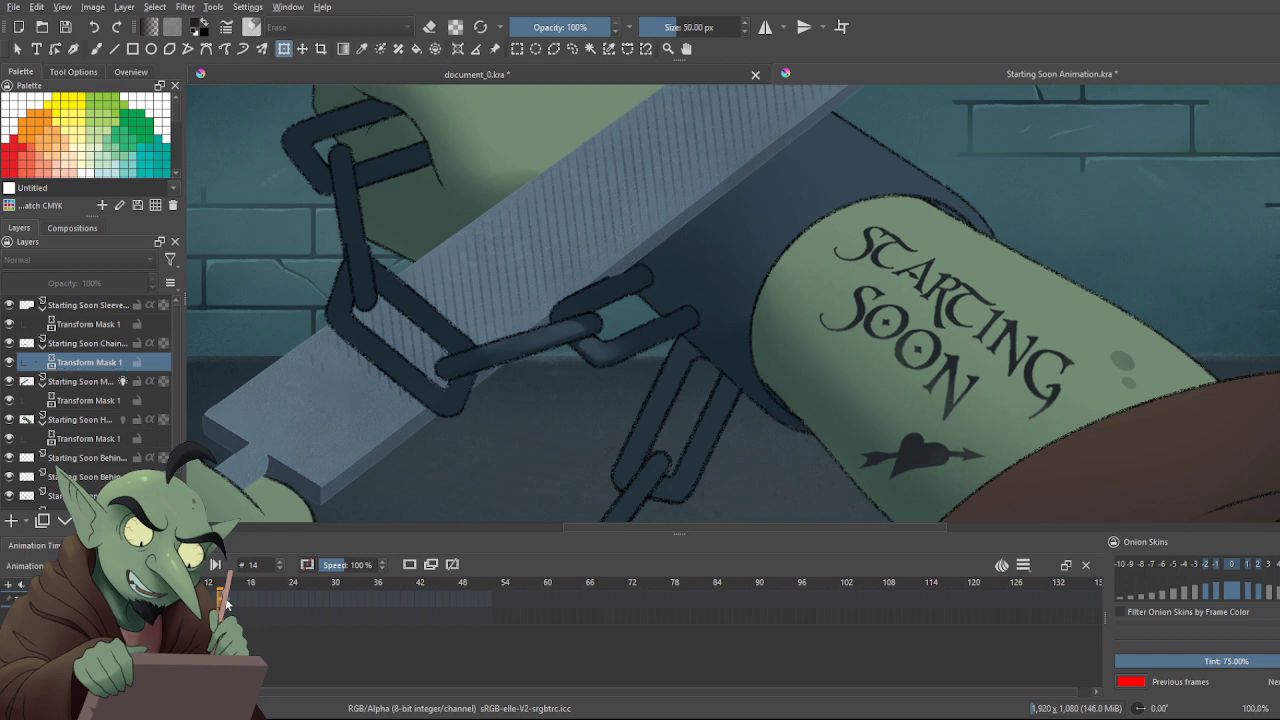
click(226, 604)
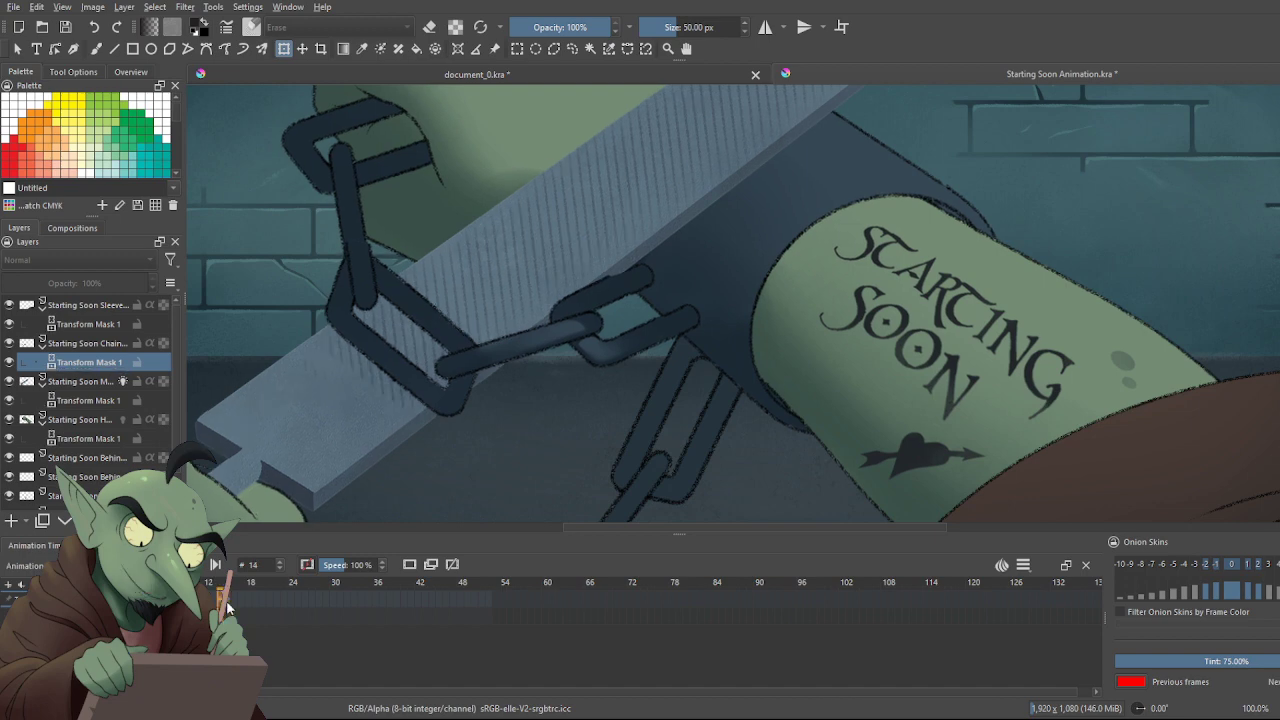
key(Left)
key(Right)
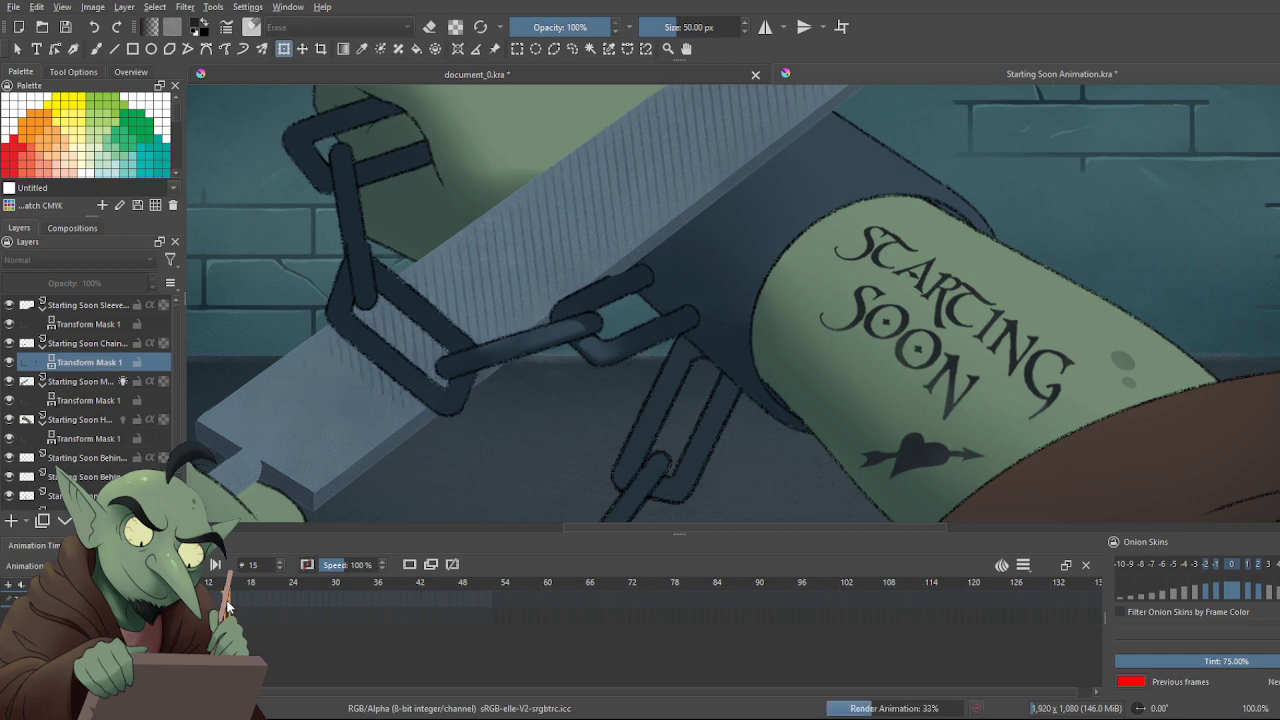
click(581, 337)
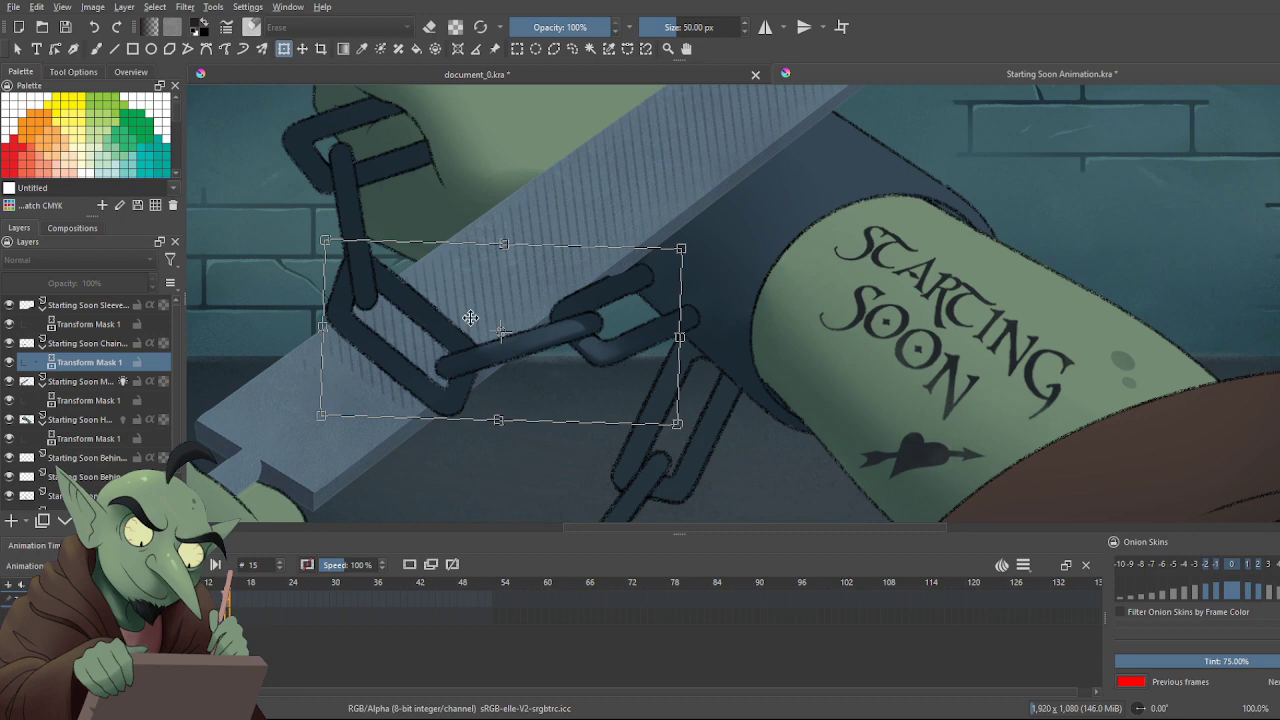
key(Left)
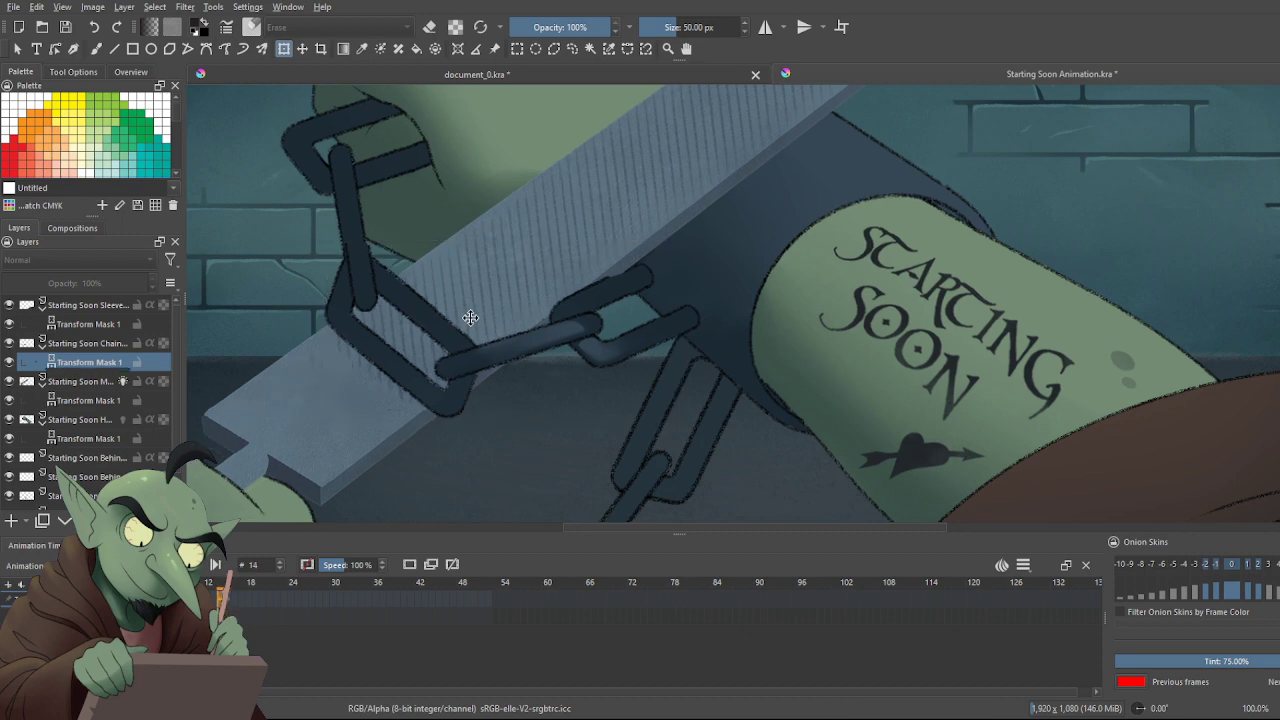
click(238, 610)
click(227, 607)
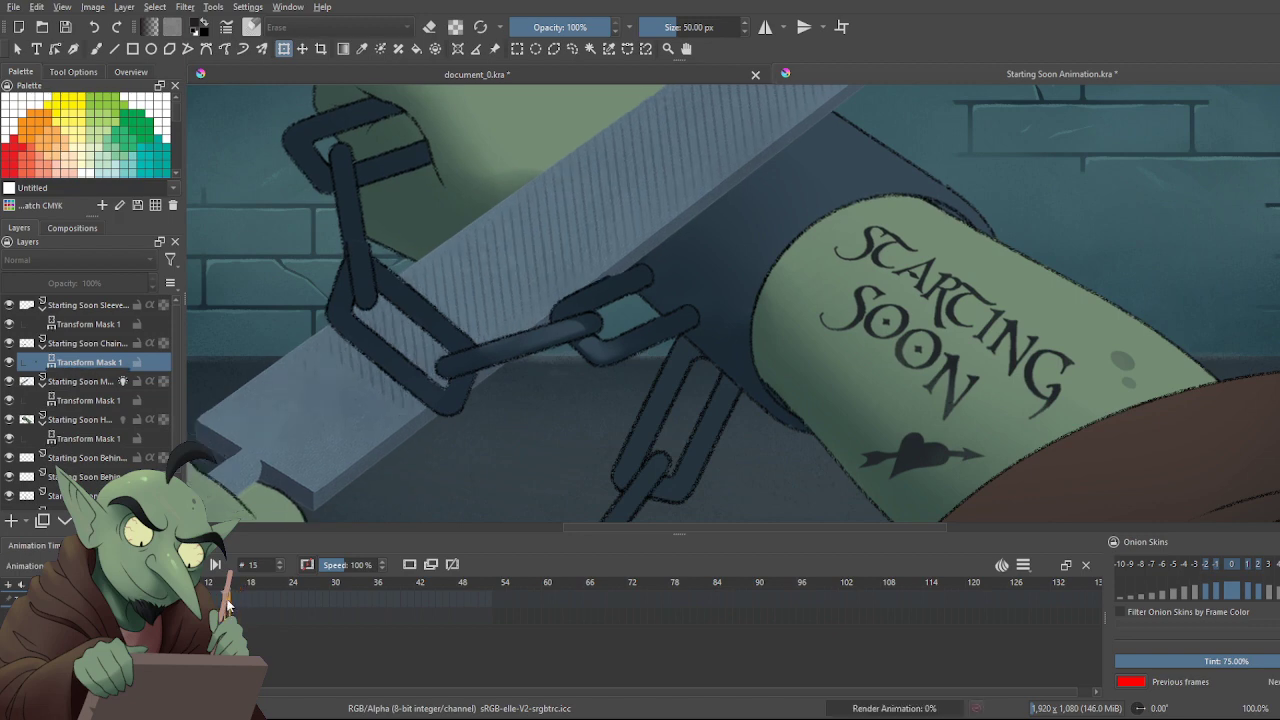
Return to frame 0 and check the keyframes on the transform masks of the metal file and the hand
scroll(451, 451, down, 3)
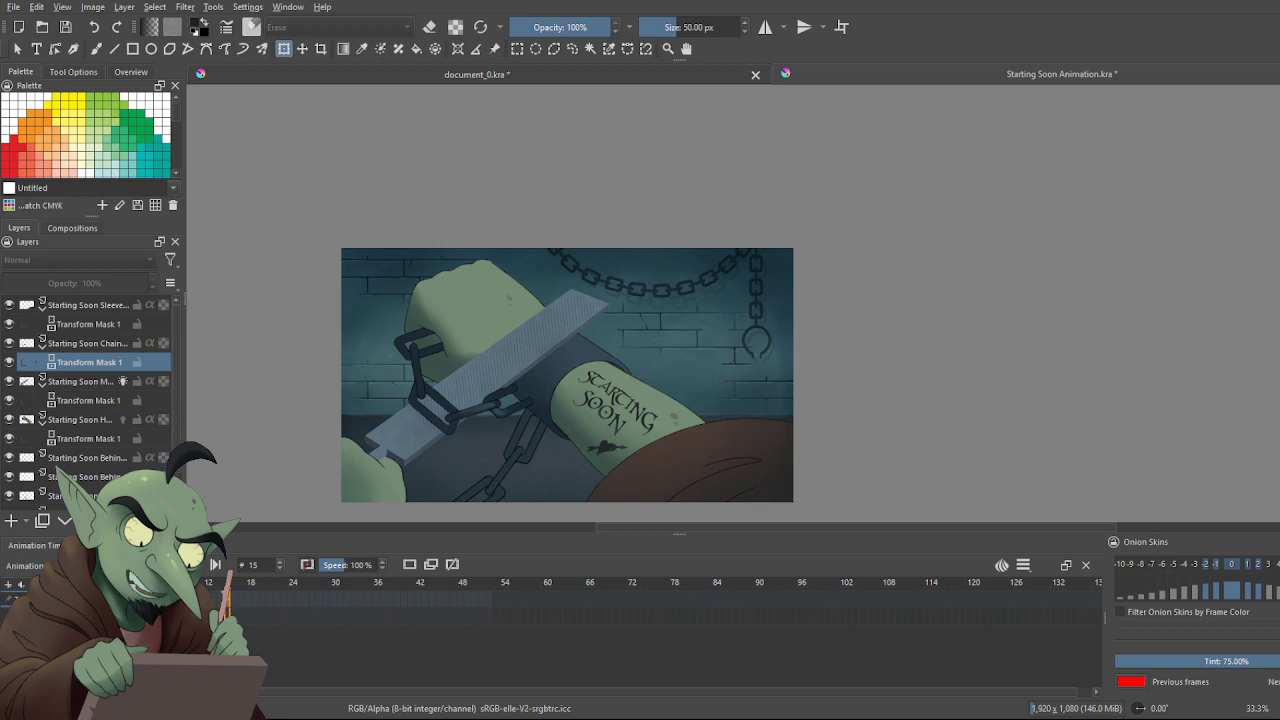
click(124, 598)
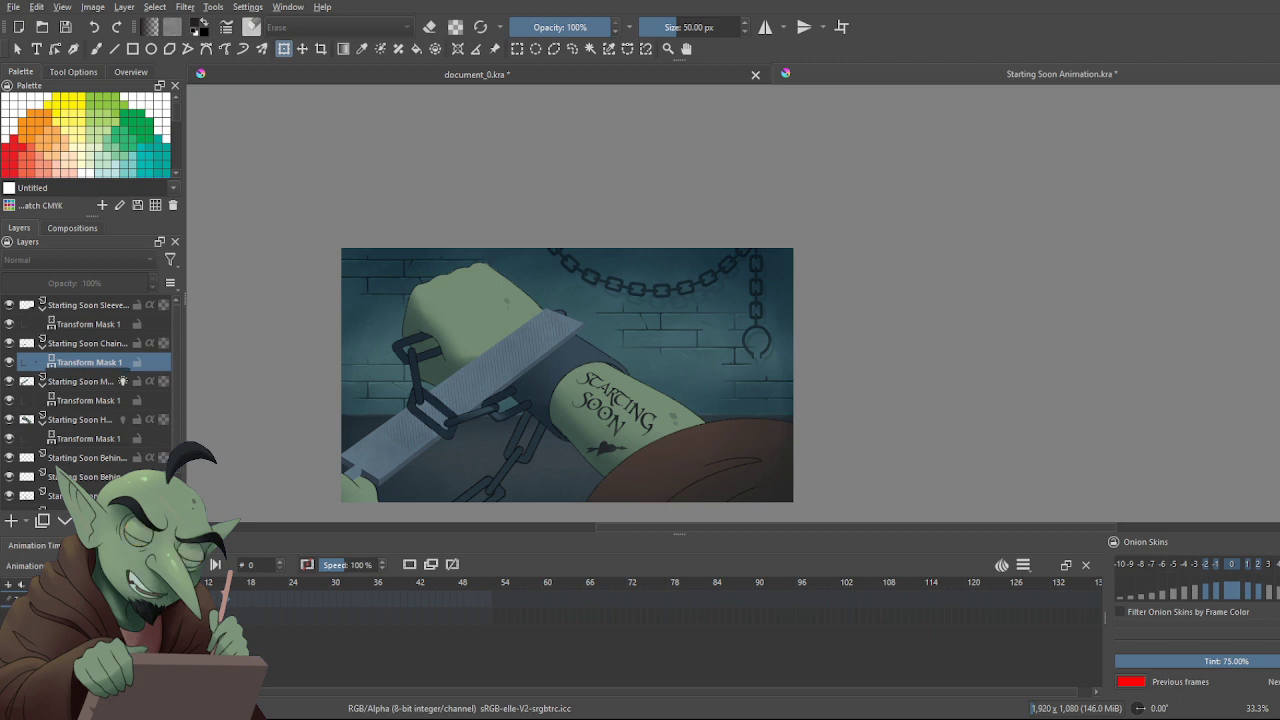
click(143, 565)
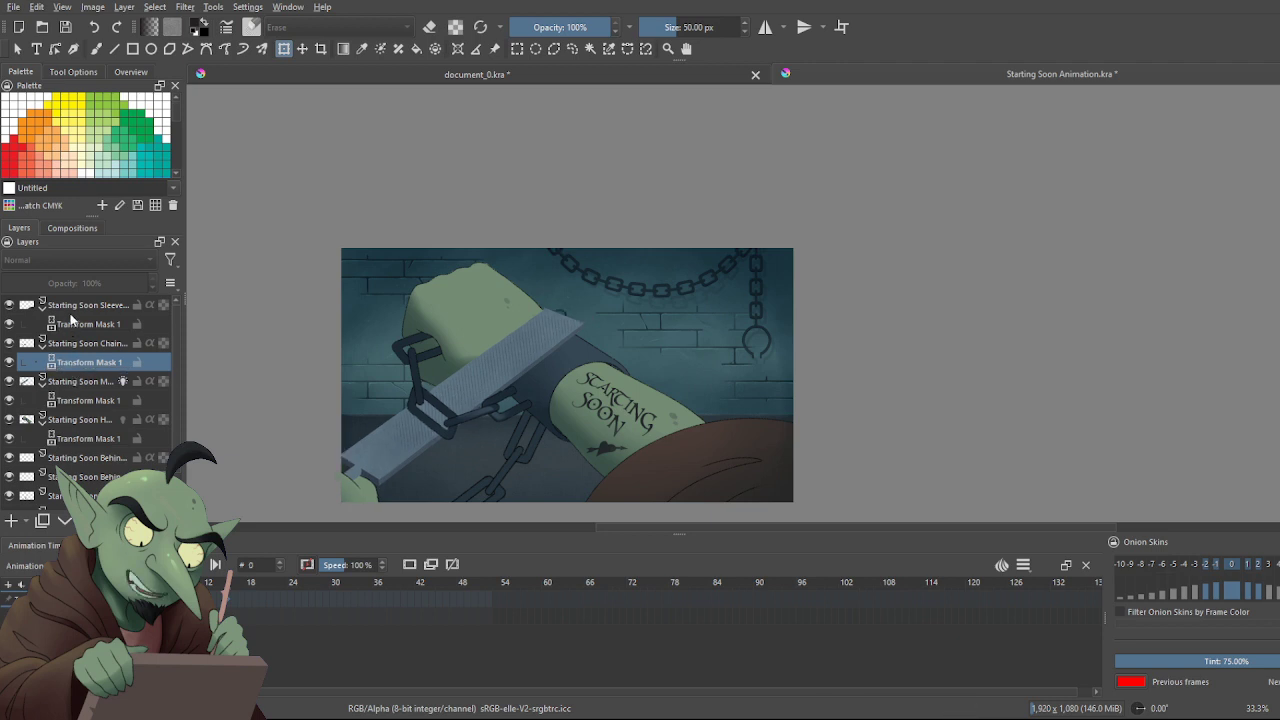
click(84, 404)
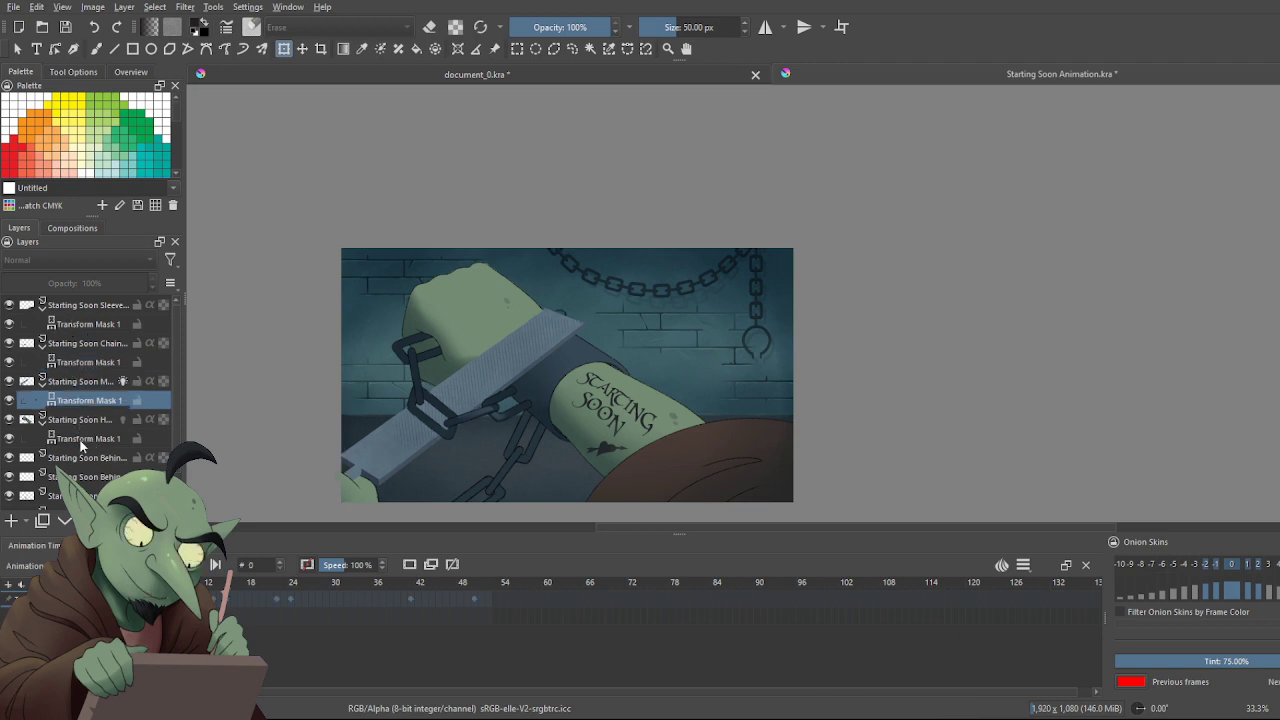
click(81, 440)
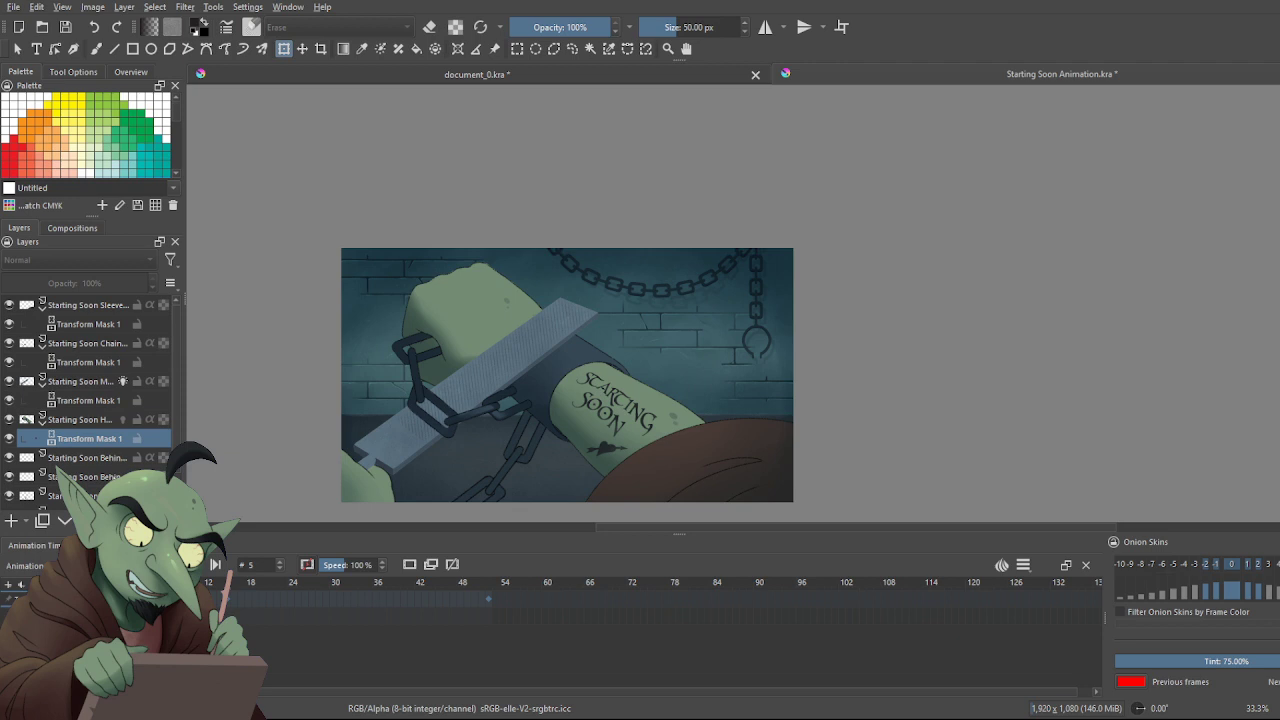
Select the chain's transform mask and play the animation from frame 0 to check the chain's motion
click(76, 362)
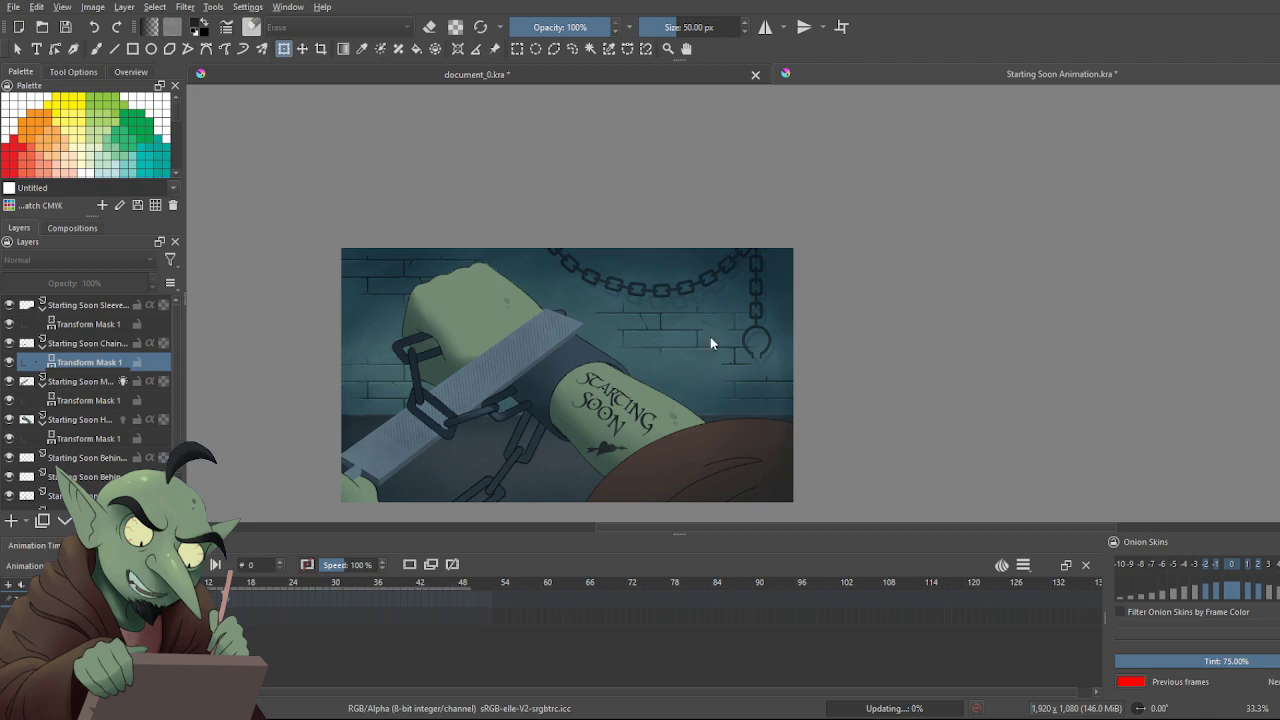
key(space)
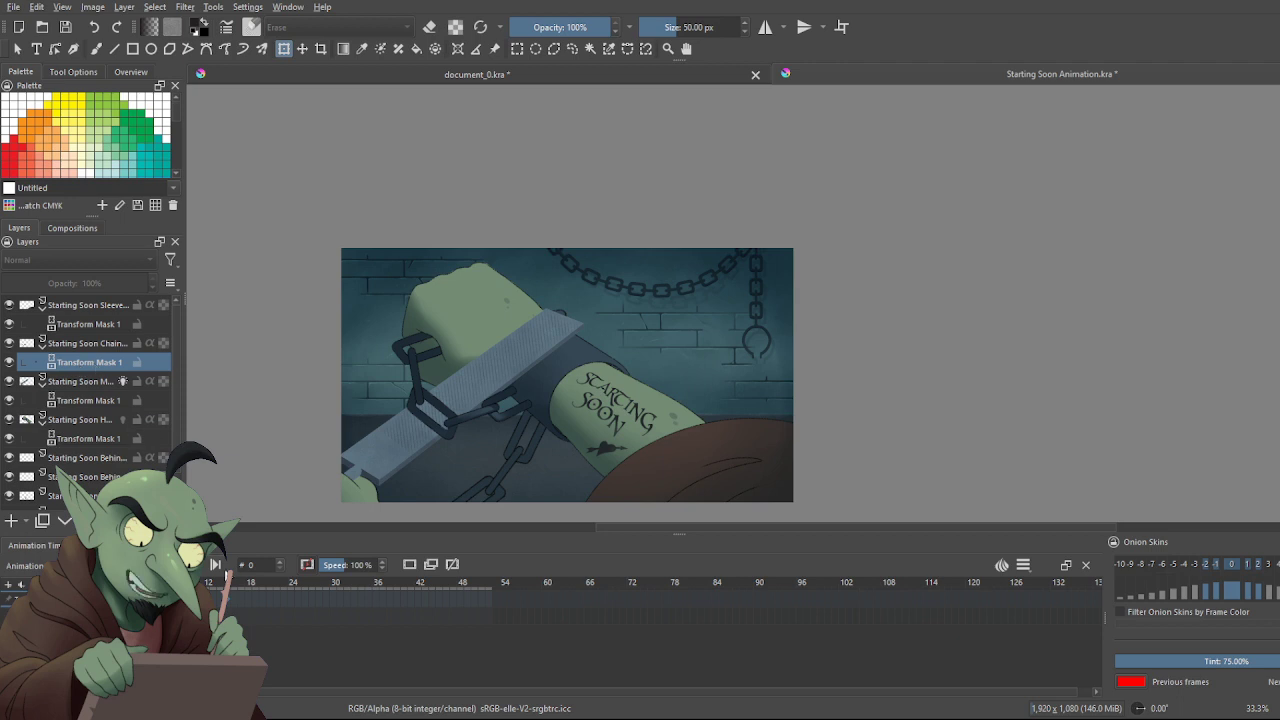
key(space)
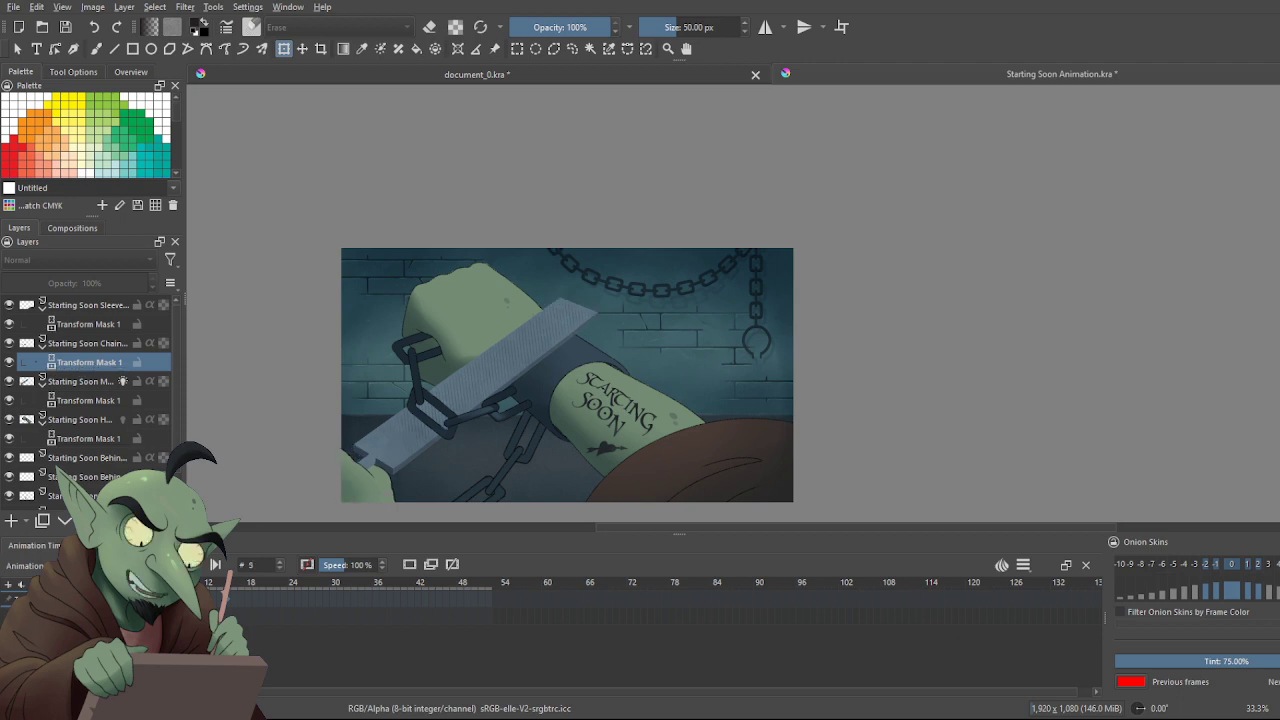
Add a keyframe at frame 52 to the chain's transform mask and play the animation from frame 0
click(488, 598)
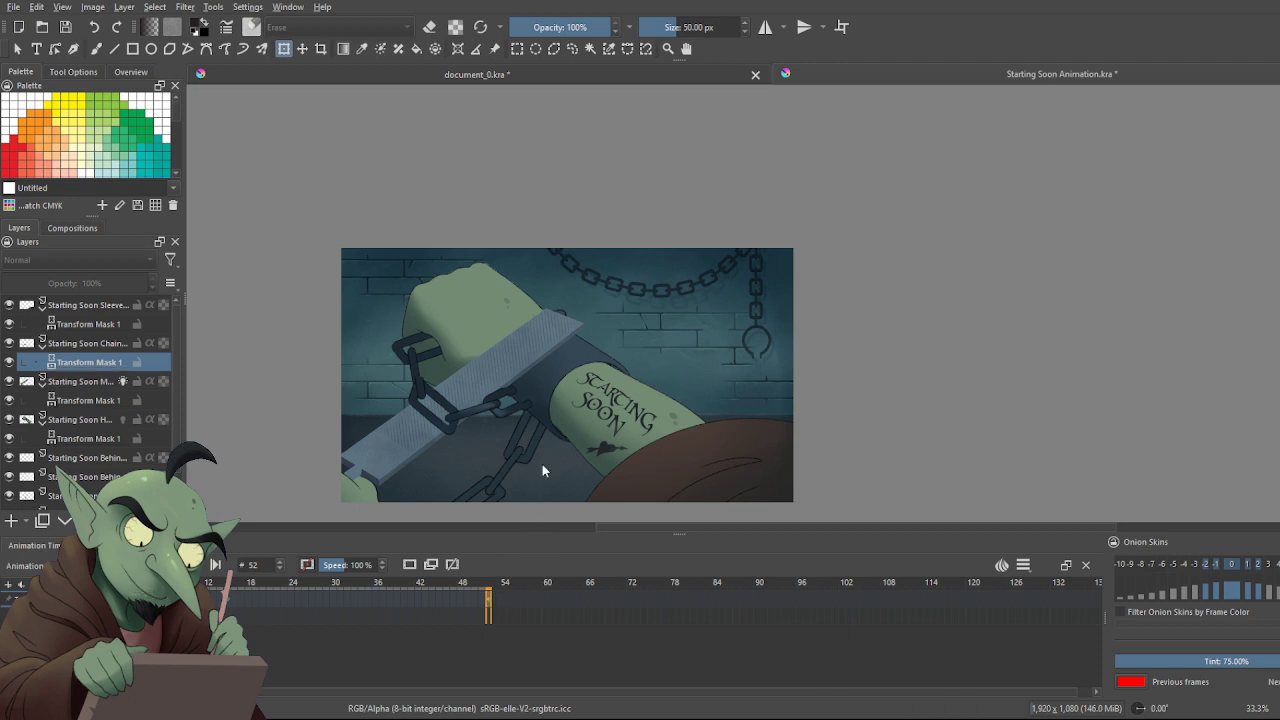
click(335, 606)
click(124, 600)
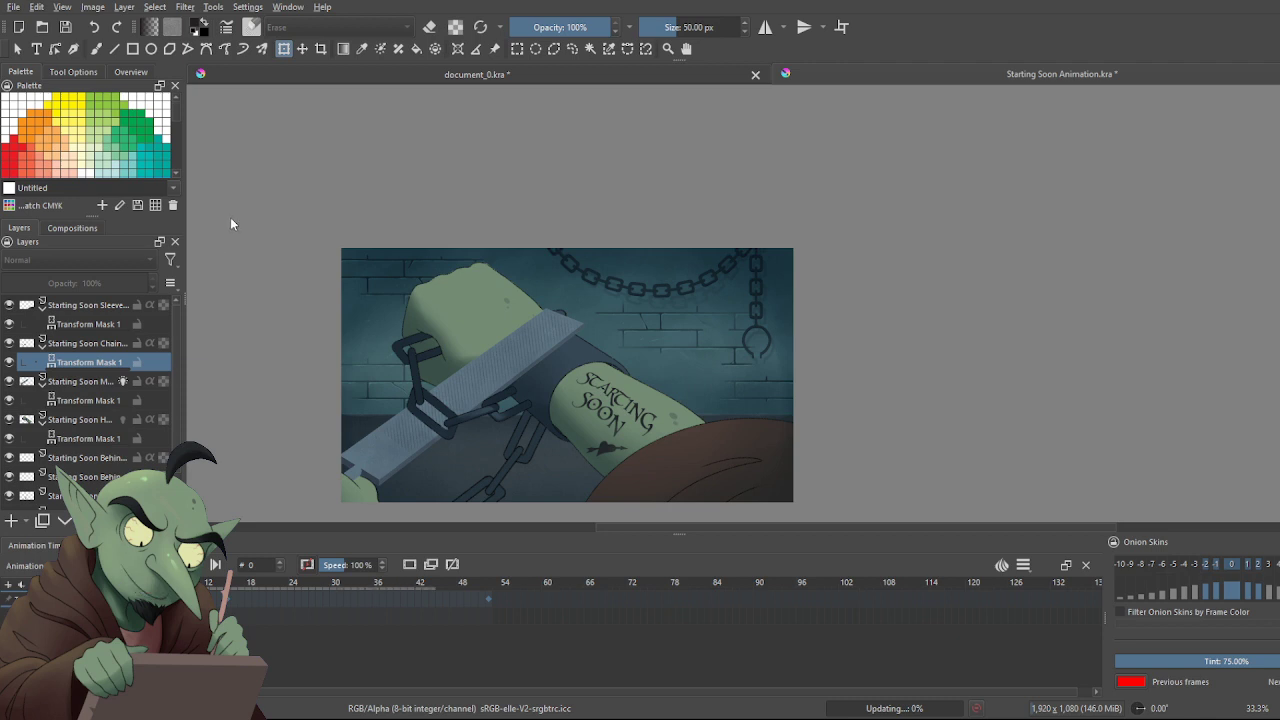
key(space)
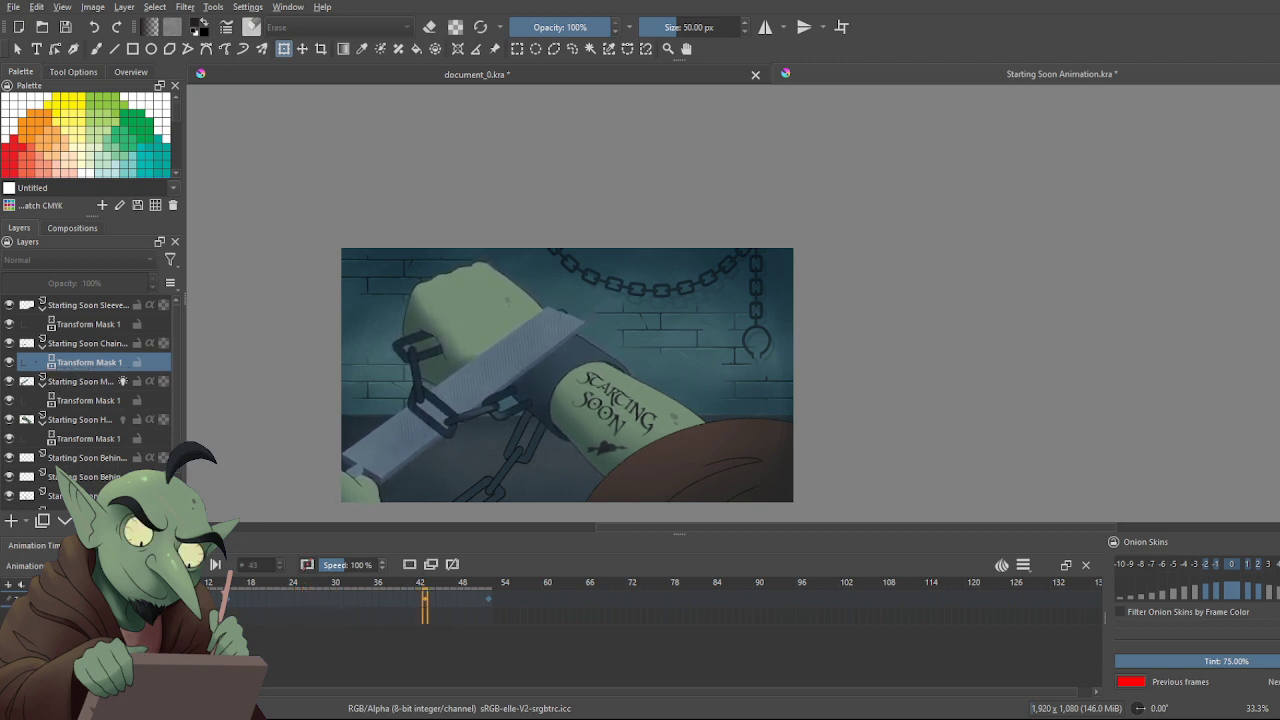
At frame 15, fine-tune the chain's rotation, nudge it slightly left and apply the transform
click(228, 610)
scroll(435, 423, up, 2)
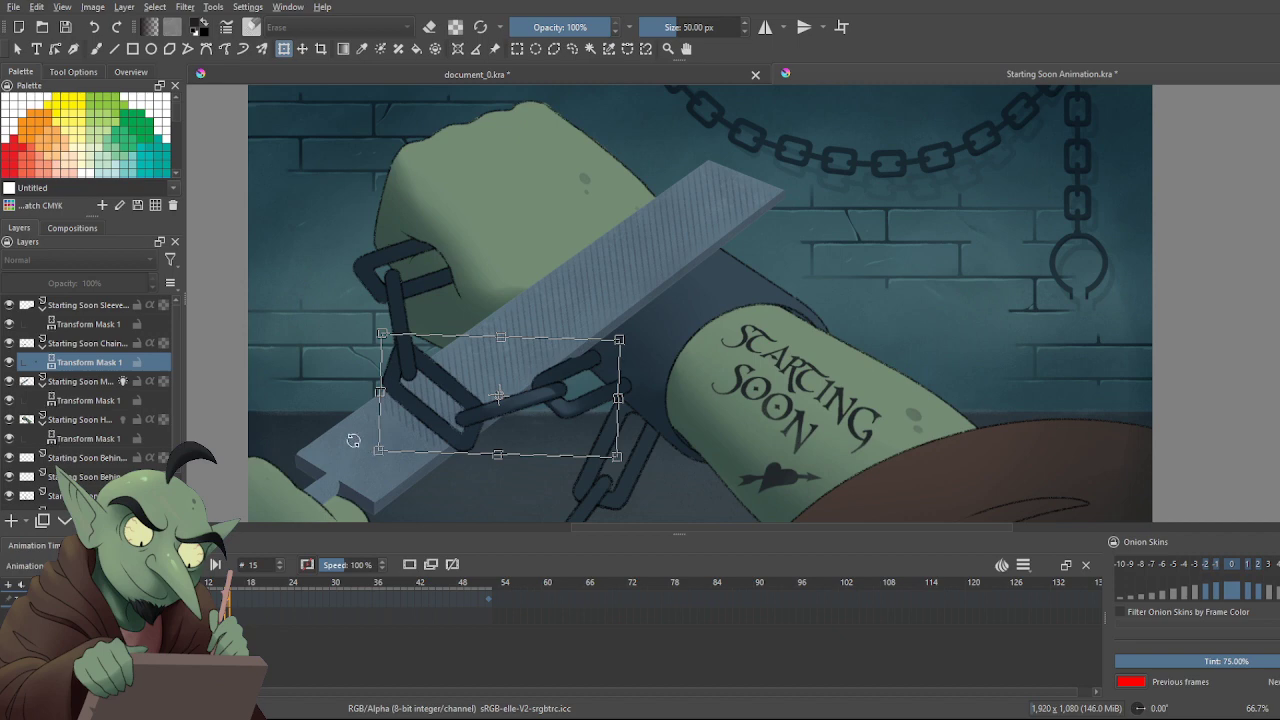
drag(353, 440, 355, 440)
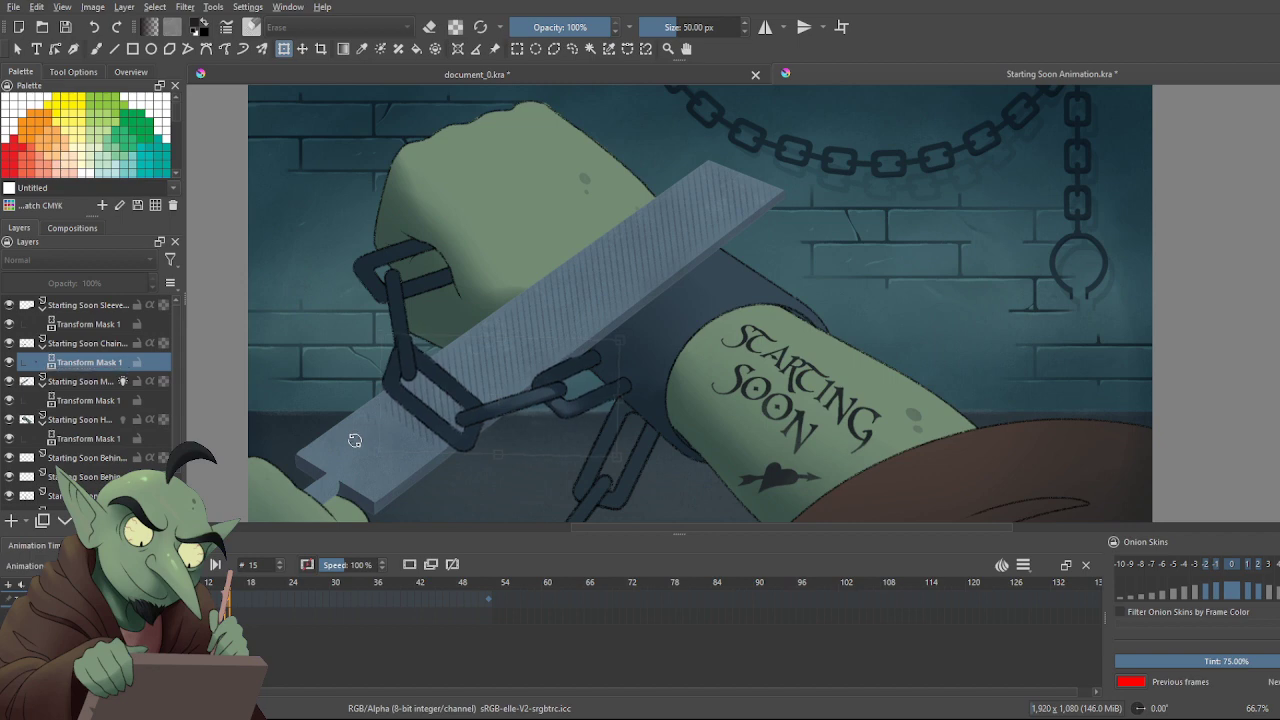
drag(355, 440, 355, 439)
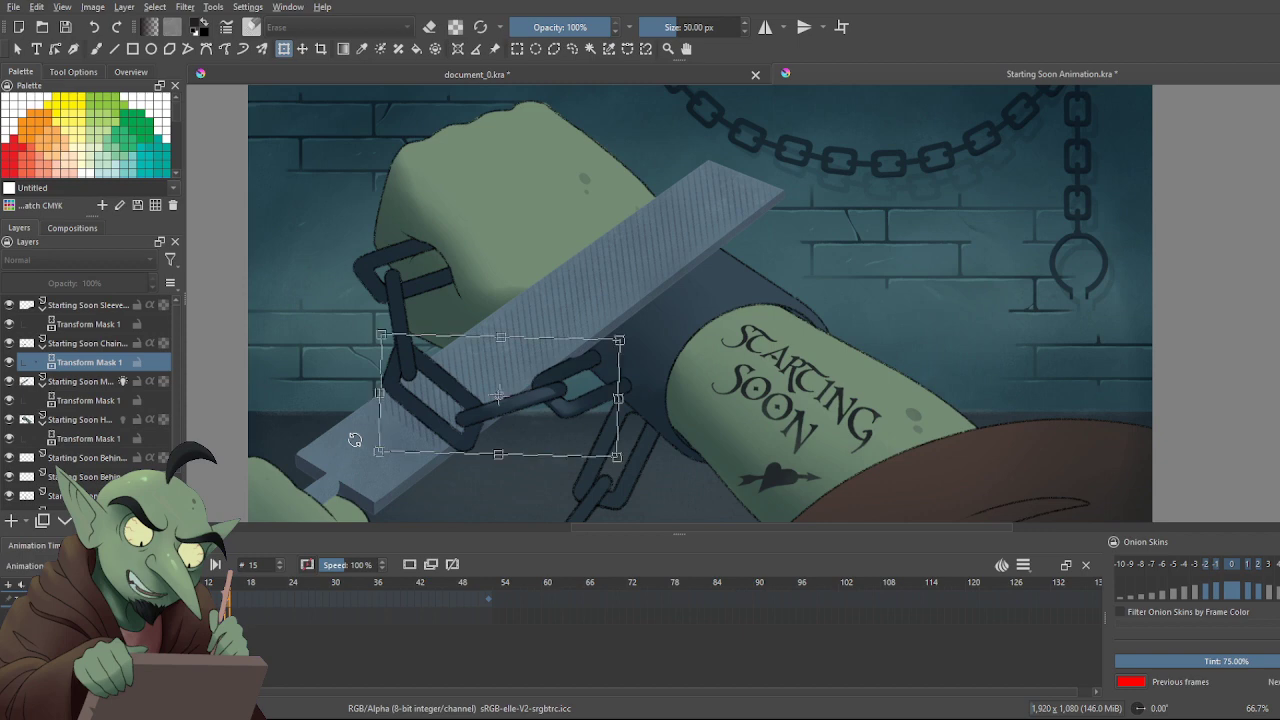
key(Left)
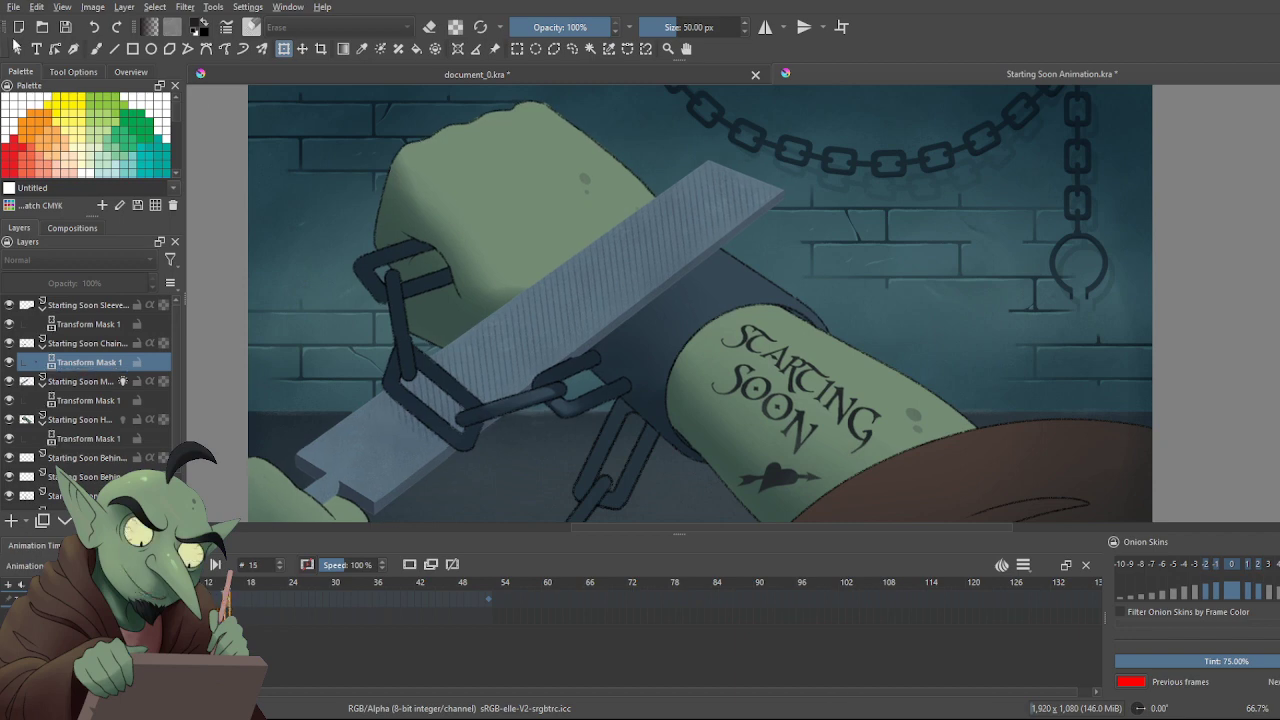
click(18, 54)
key(ctrl+t)
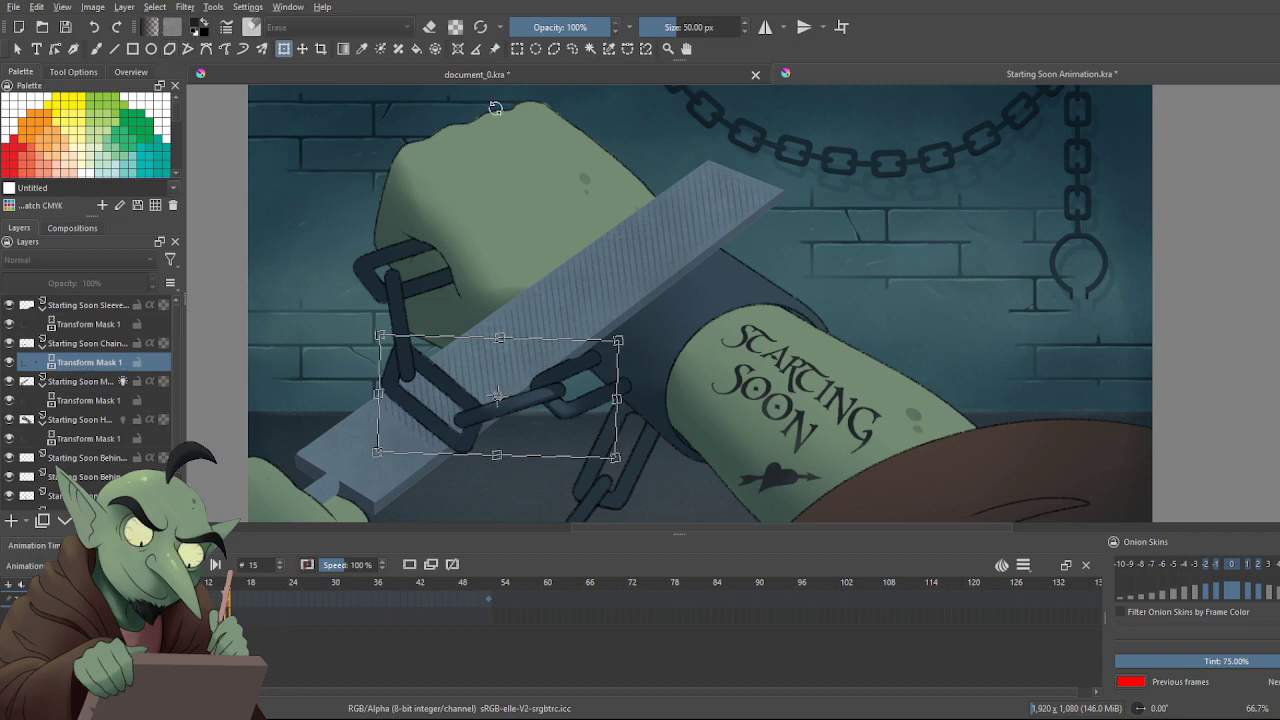
click(18, 50)
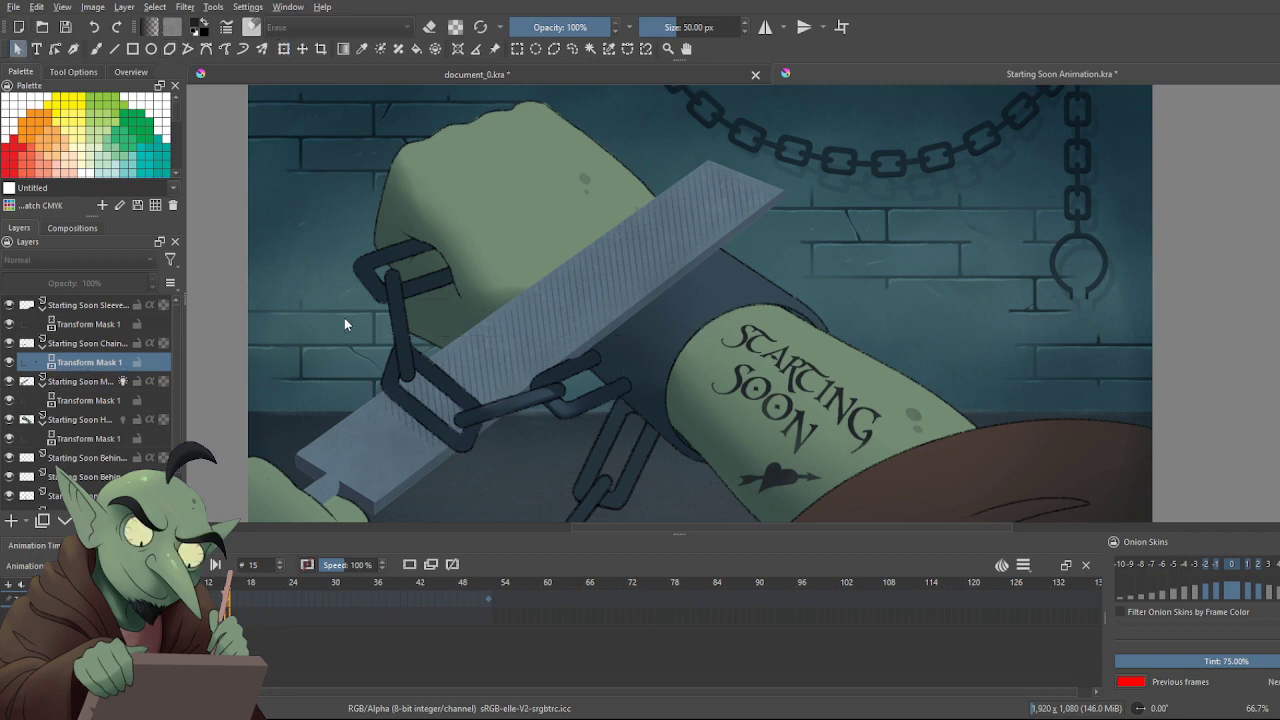
Play the animation from frame 0 and check the chain's motion at several zoom levels
scroll(399, 339, up, 3)
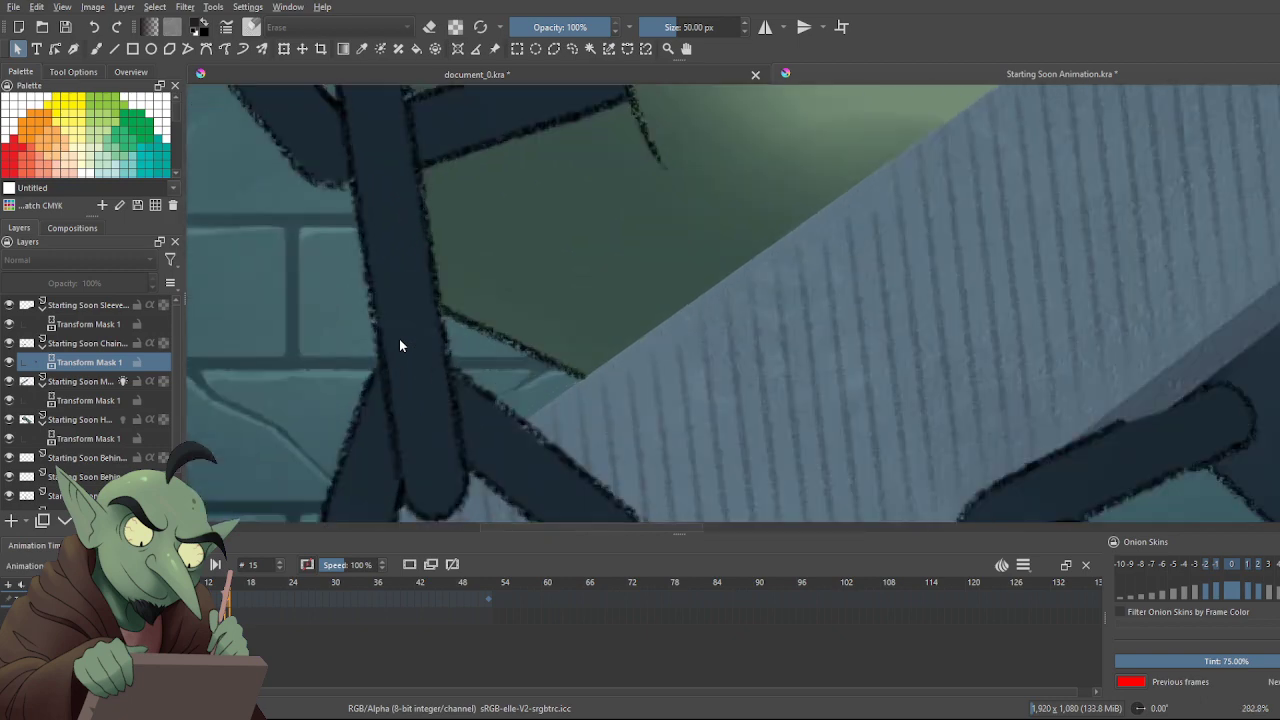
scroll(458, 354, down, 3)
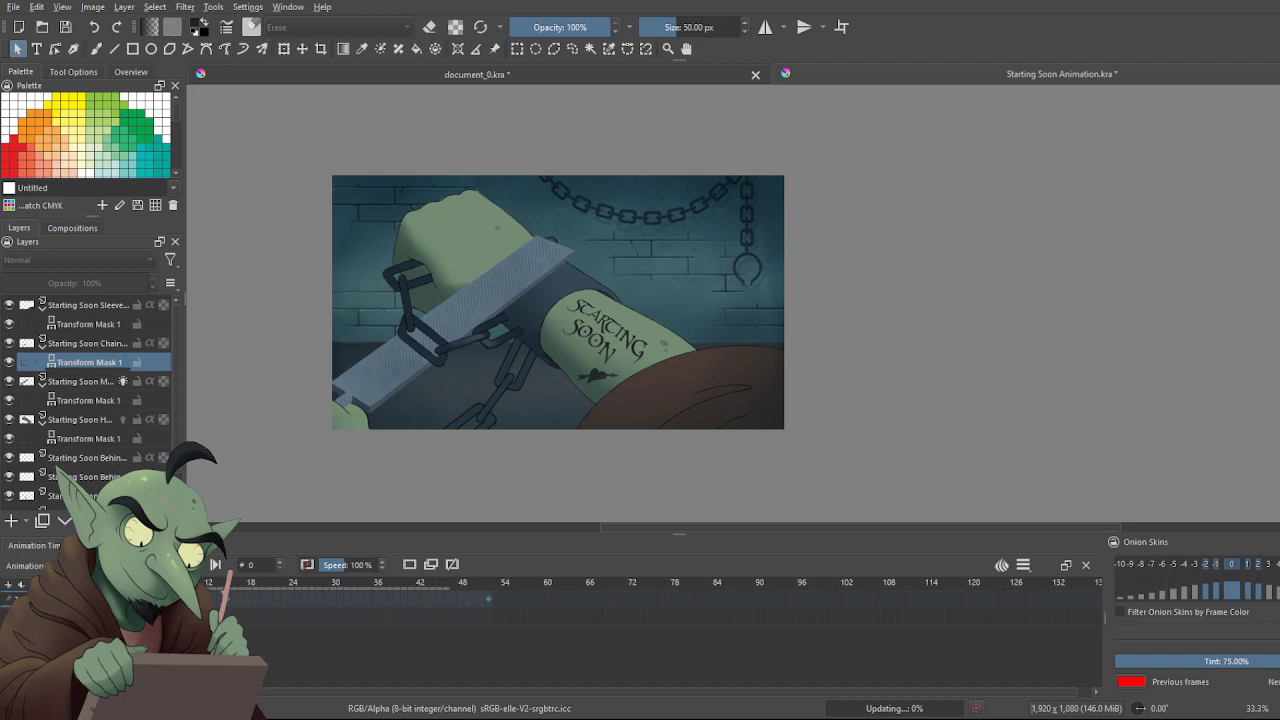
key(space)
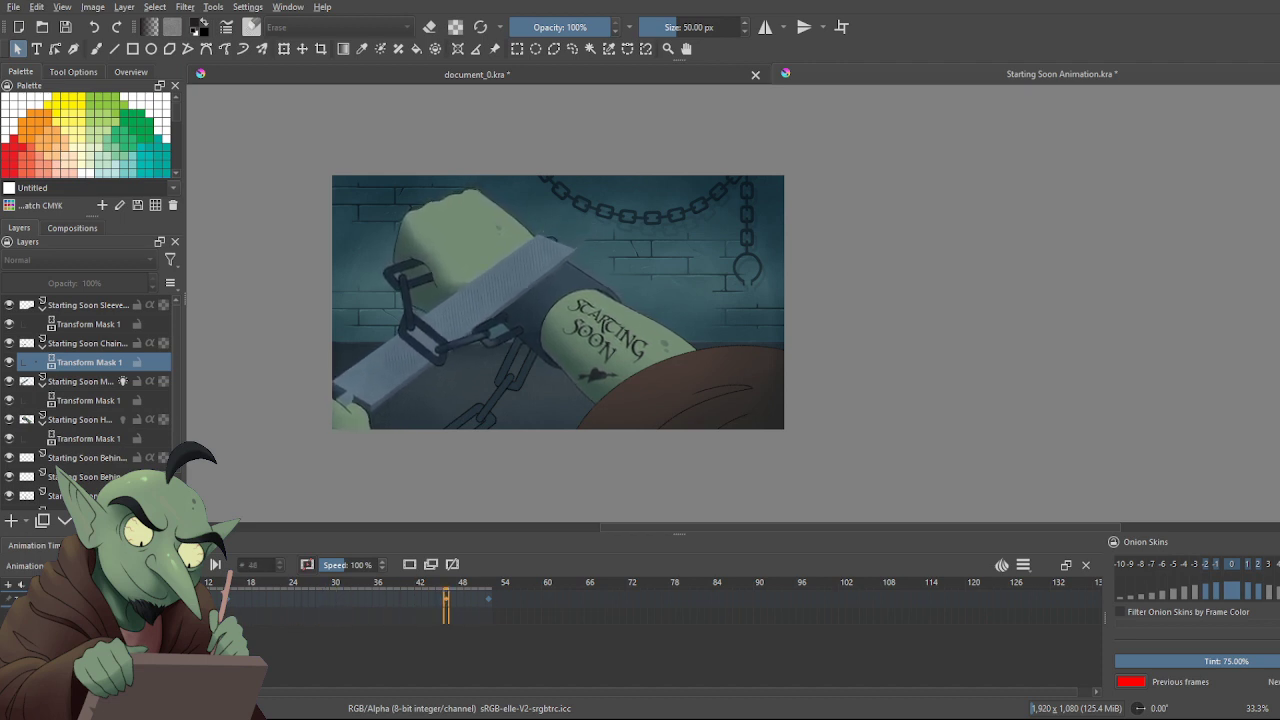
scroll(514, 505, down, 1)
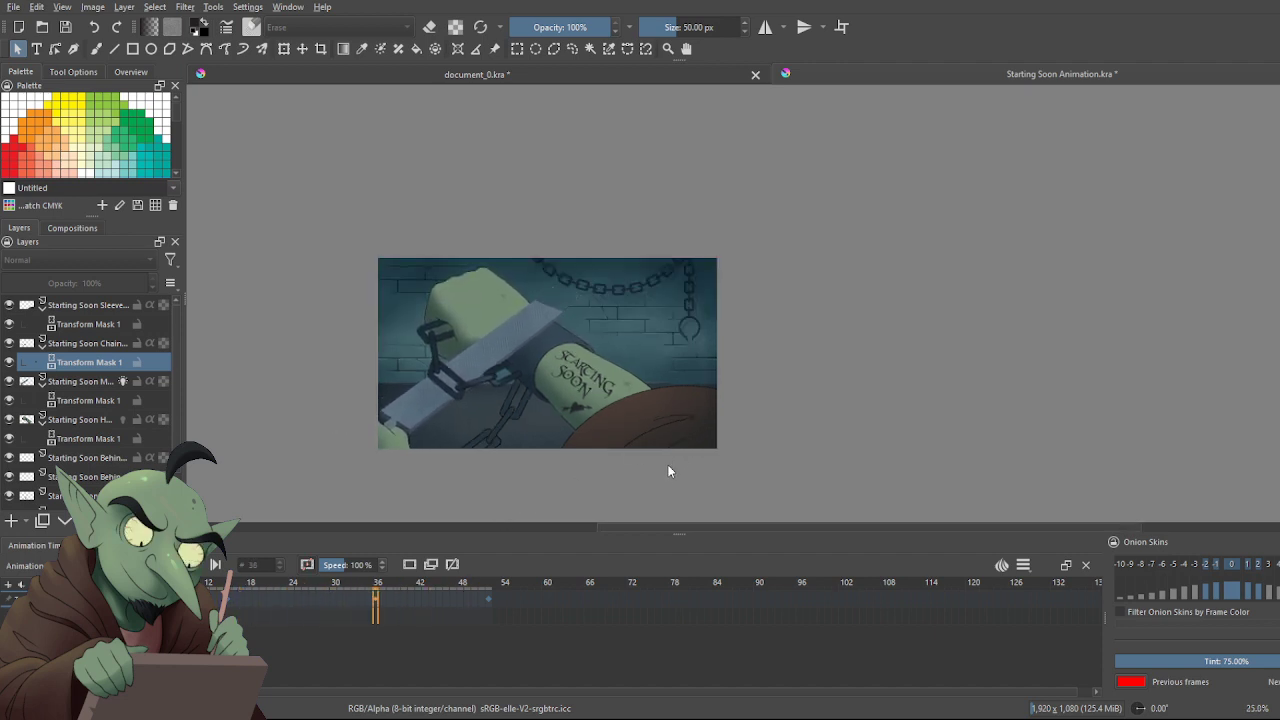
scroll(537, 480, up, 1)
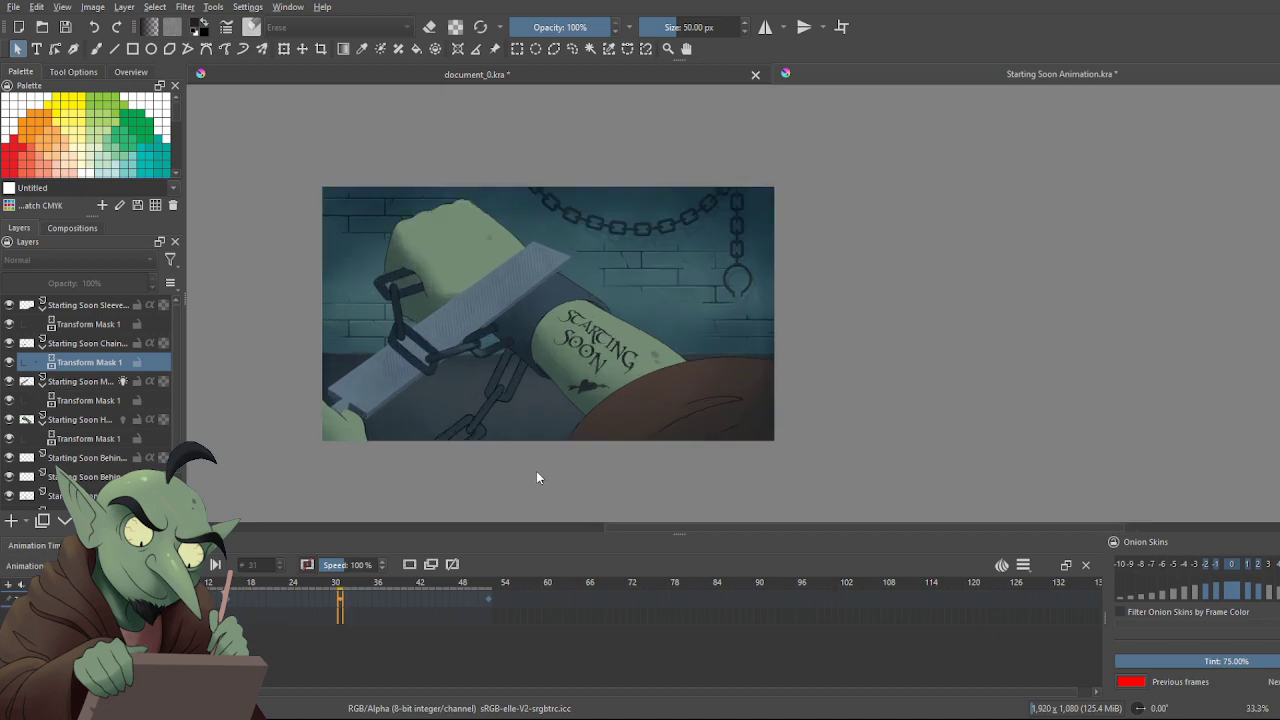
scroll(491, 463, up, 1)
scroll(280, 371, down, 1)
scroll(251, 347, up, 1)
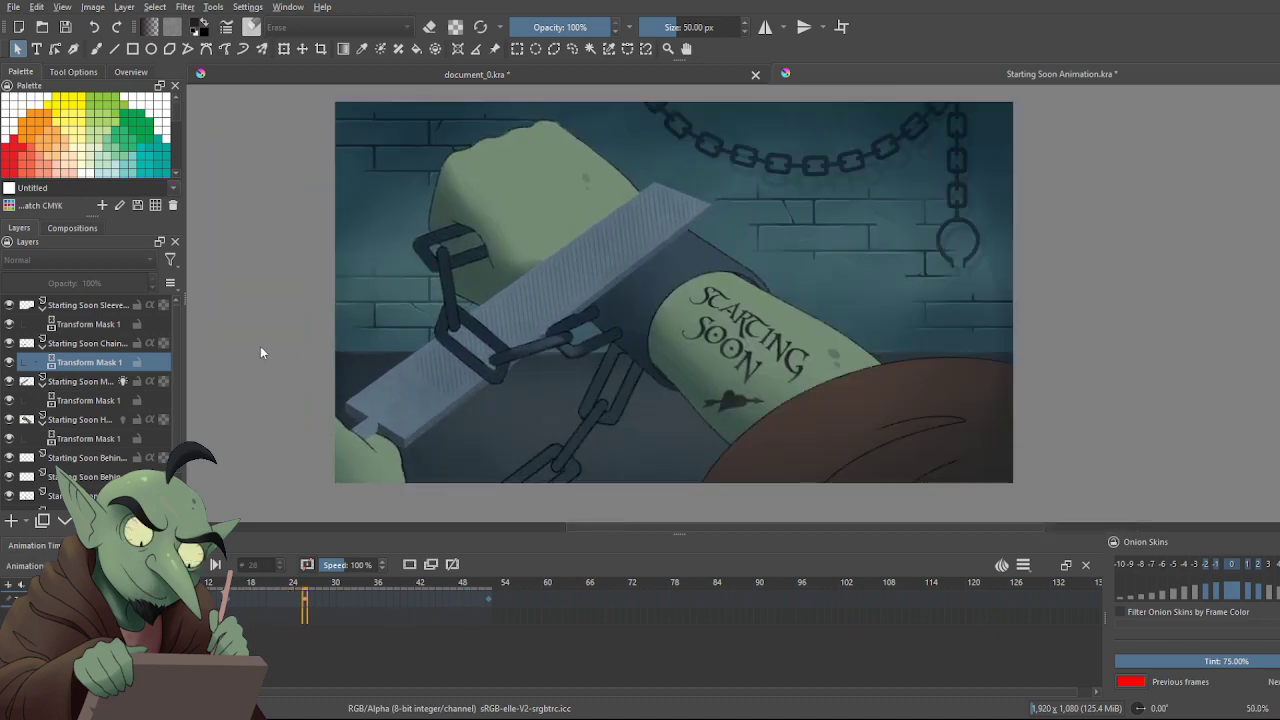
scroll(429, 398, down, 1)
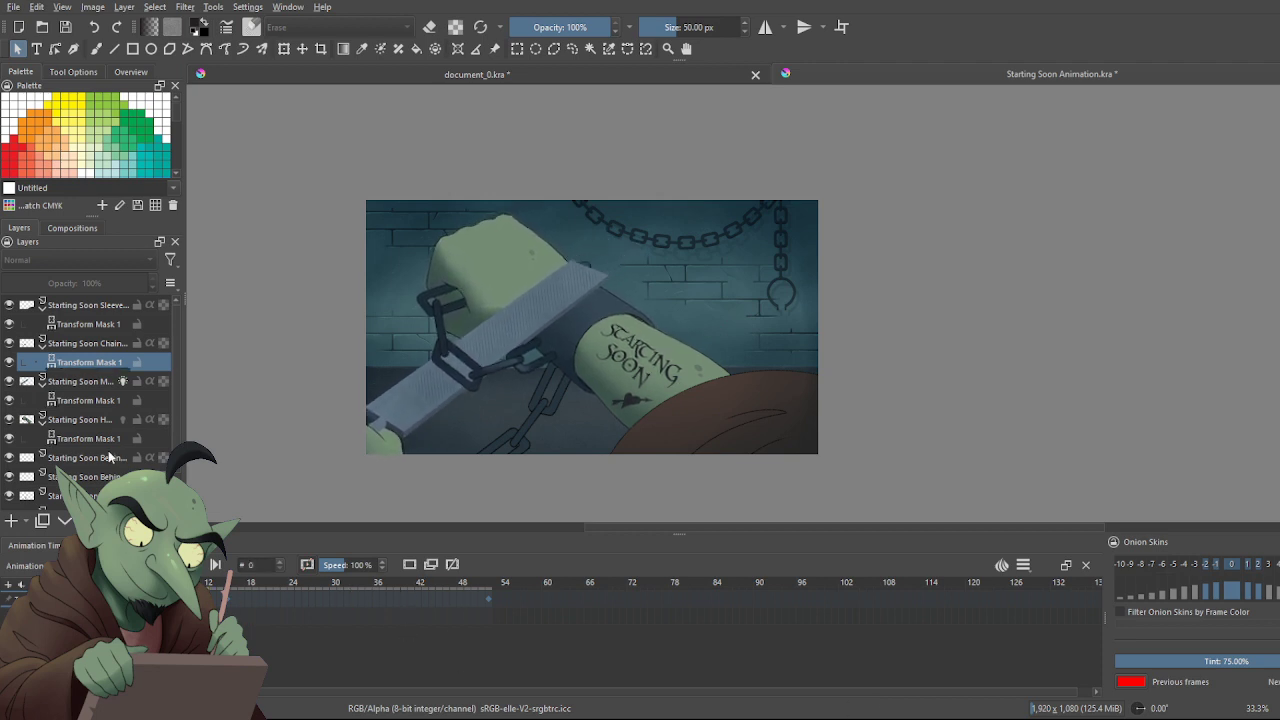
Select the metal file's transform mask and save the animation document
click(99, 402)
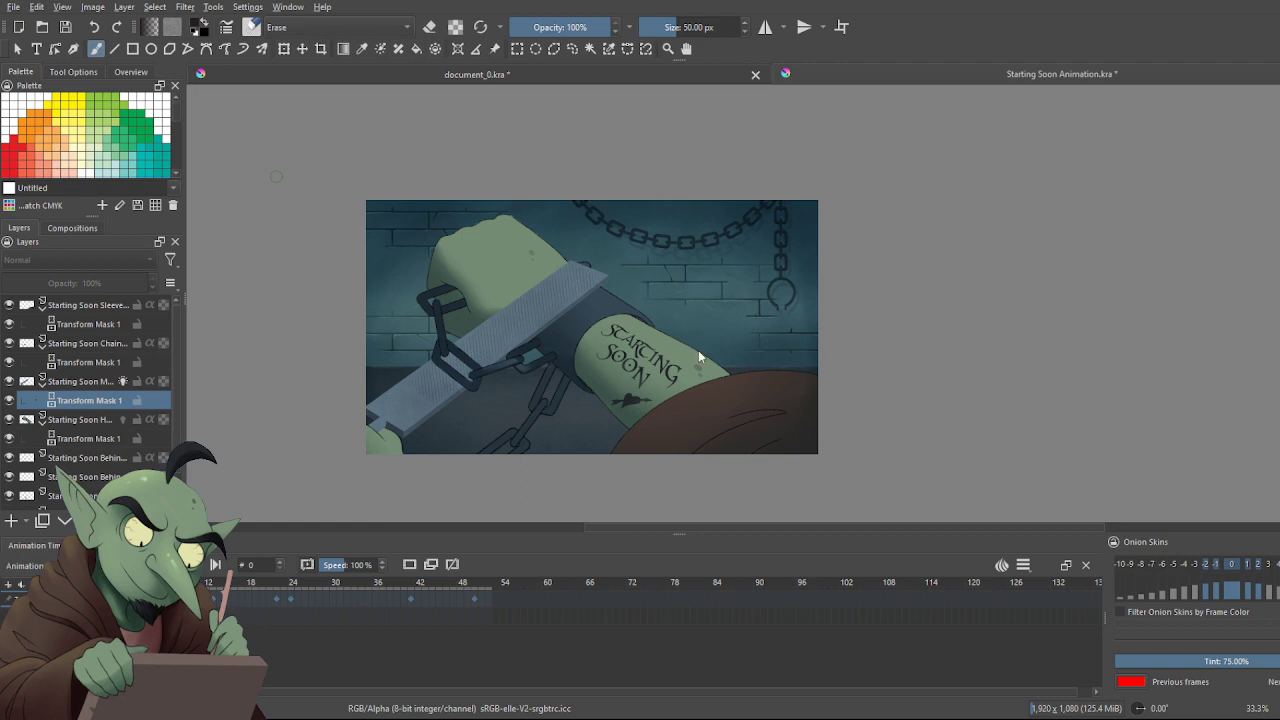
key(ctrl+s)
scroll(697, 346, up, 1)
scroll(639, 371, down, 1)
scroll(517, 350, up, 1)
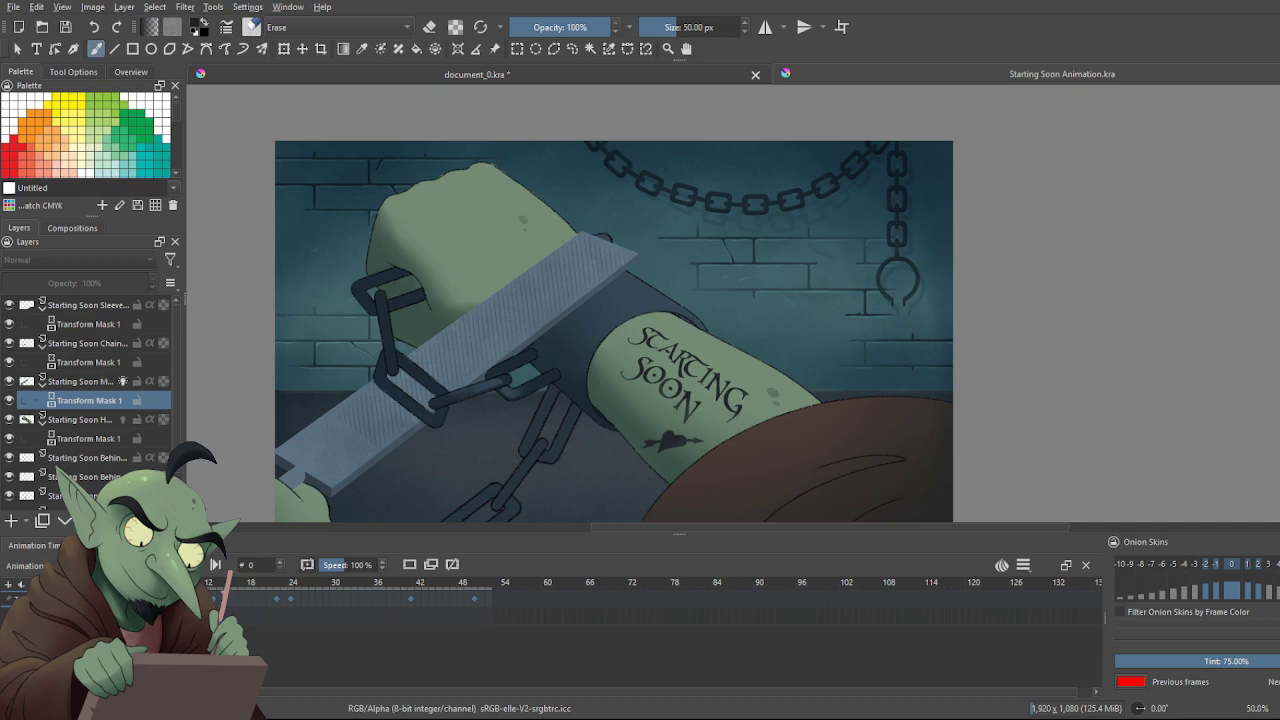
Shift the metal file's transform mask keyframes one frame earlier and play the animation from frame 0
key(space)
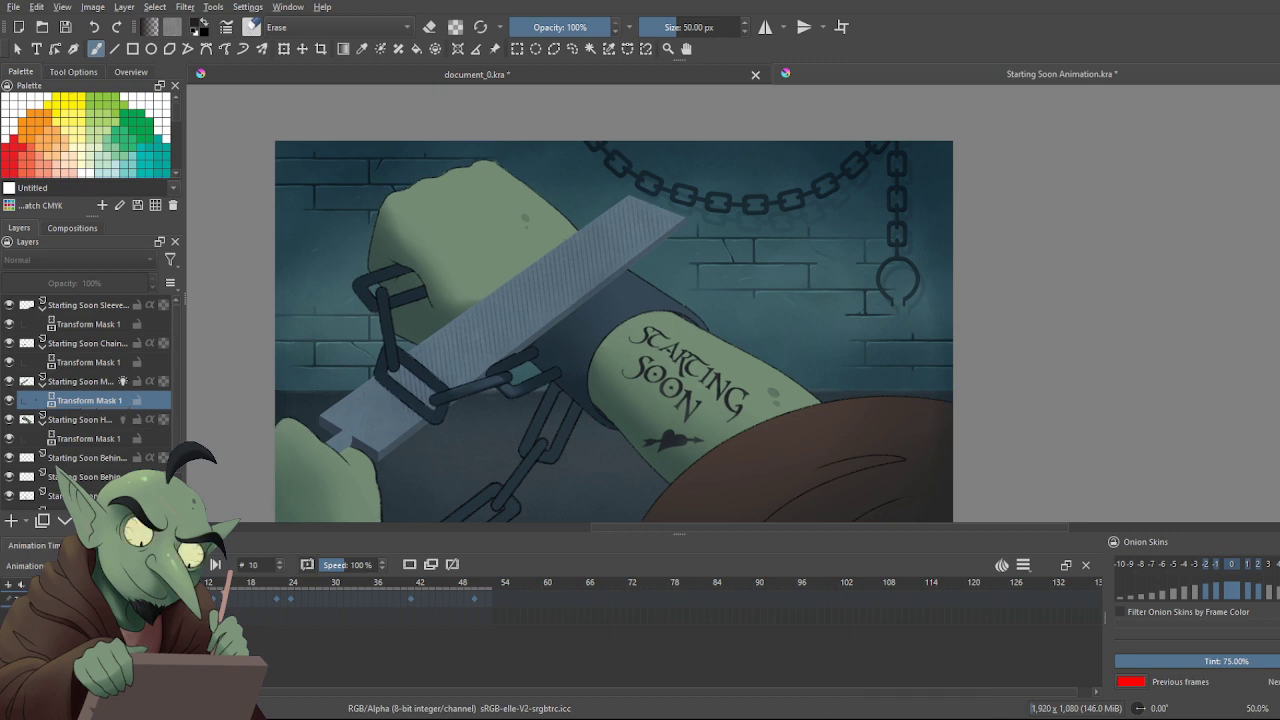
key(Left)
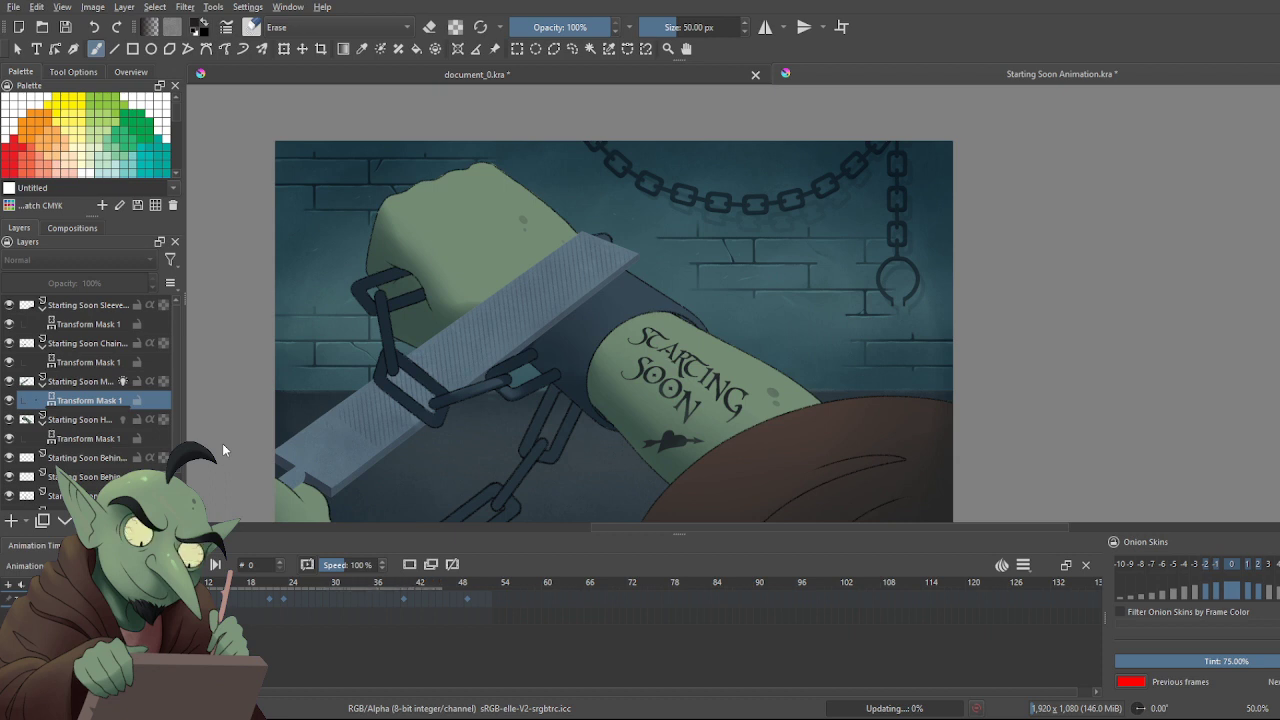
key(space)
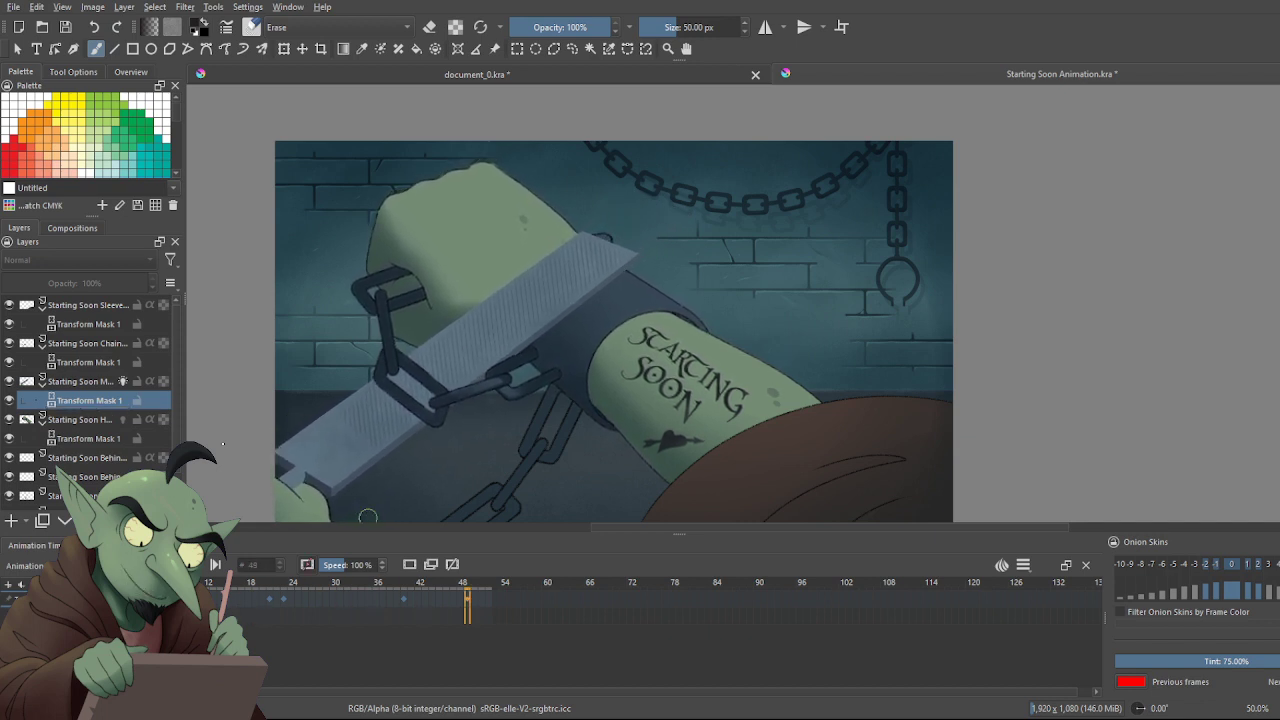
scroll(267, 398, down, 2)
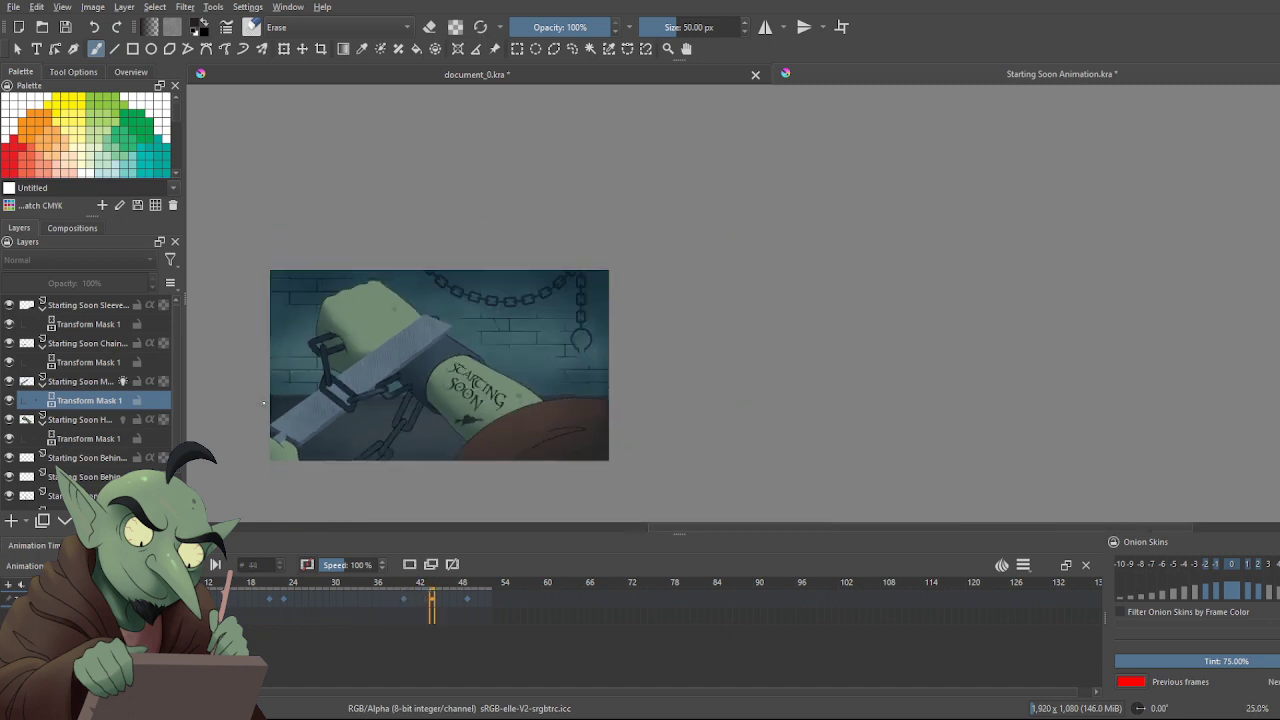
scroll(287, 425, up, 1)
scroll(243, 437, up, 1)
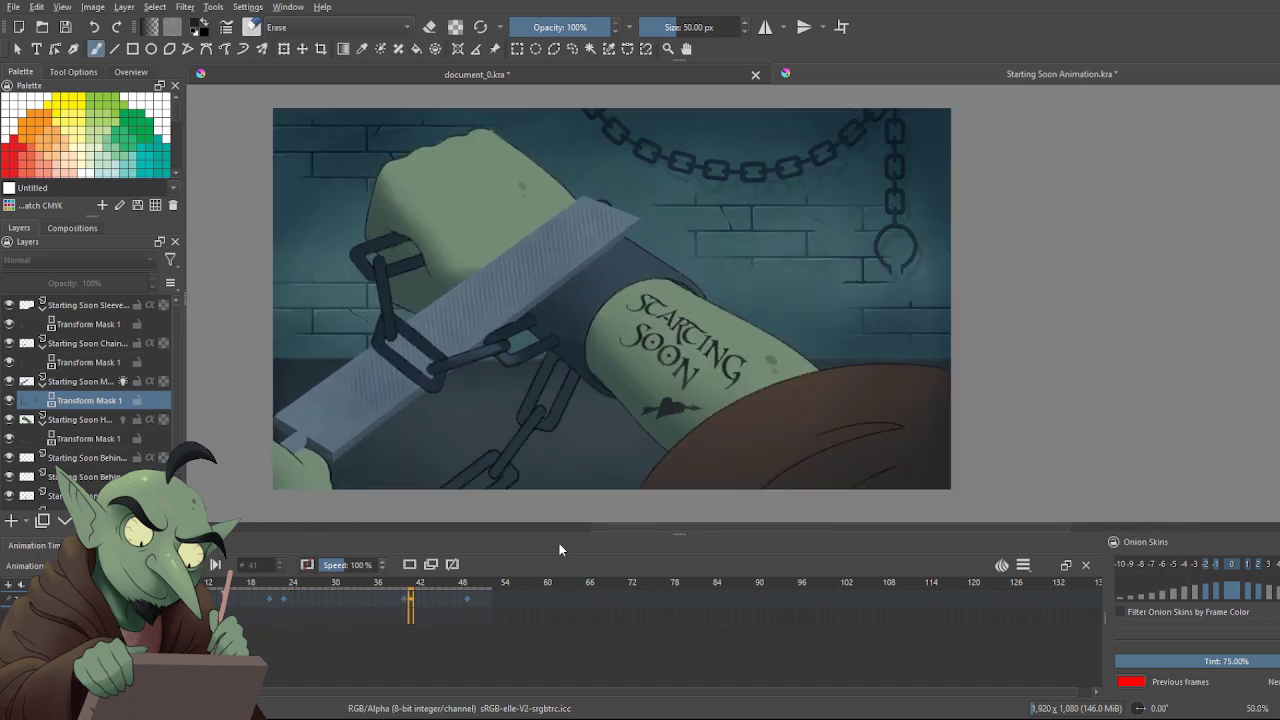
scroll(564, 371, down, 1)
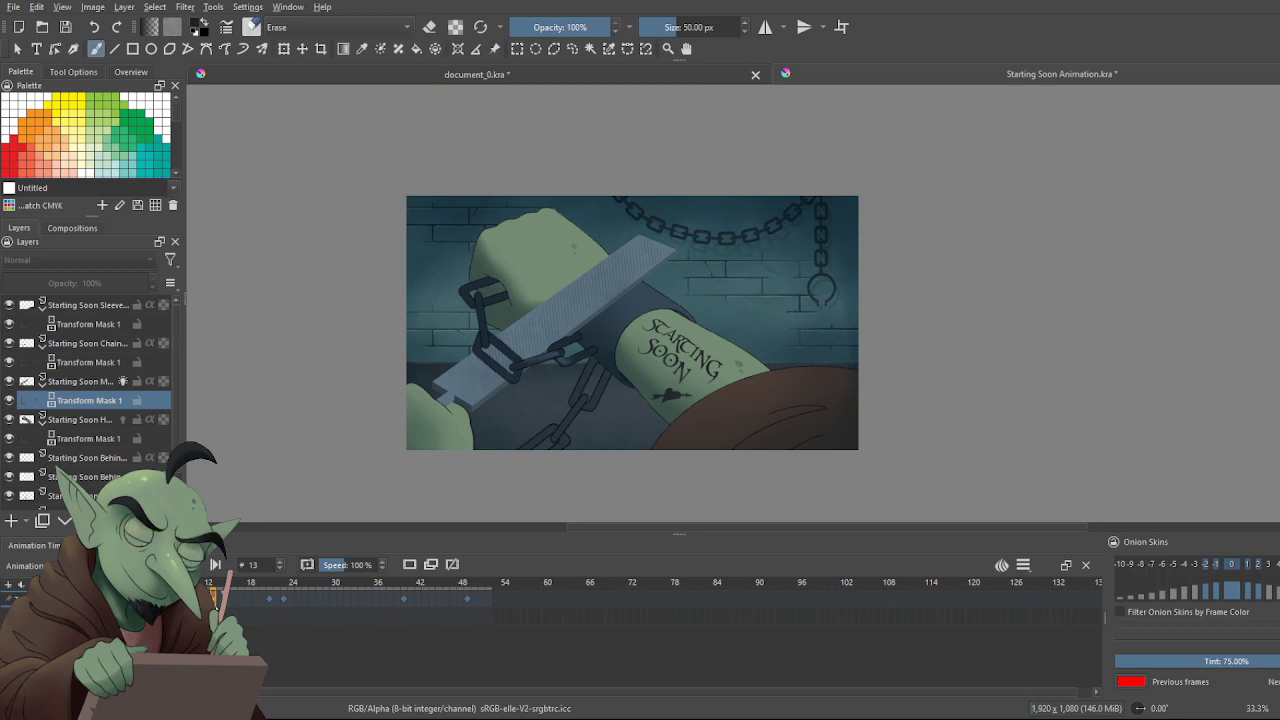
Move the metal file's forward-stroke keyframe to frame 14 and compare the file's position across frames 12 to 14
key(Left)
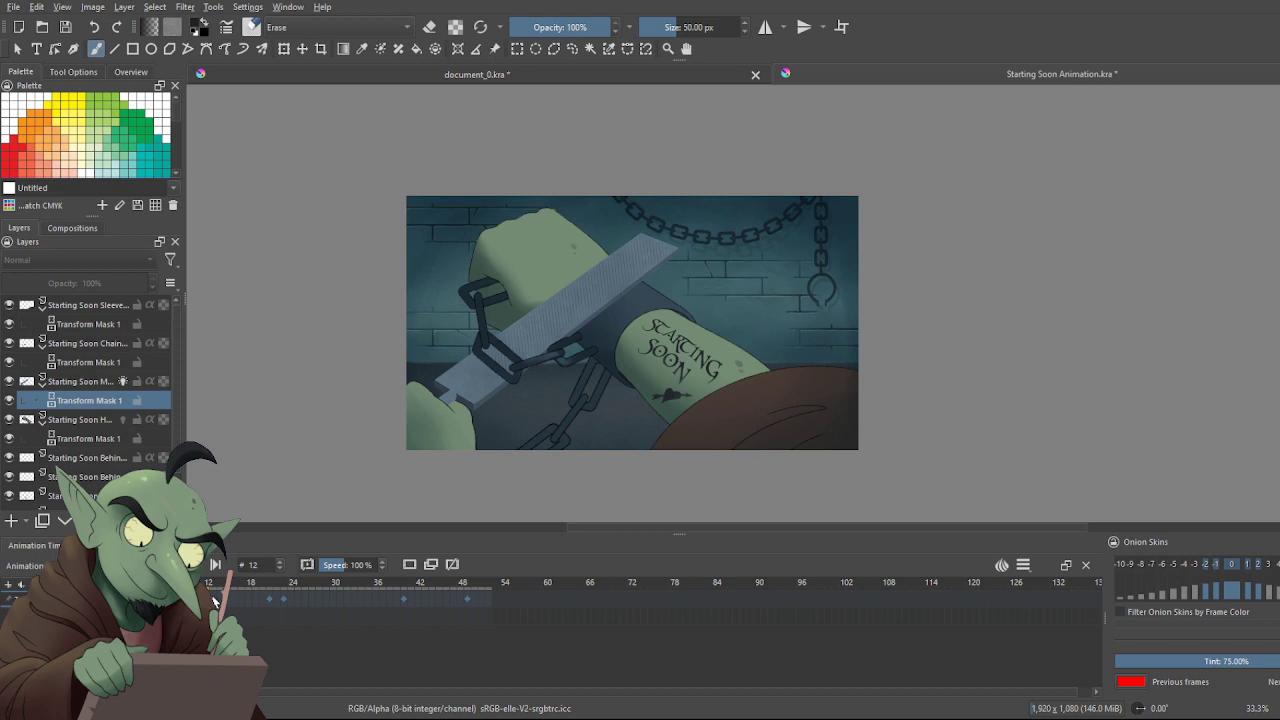
click(213, 600)
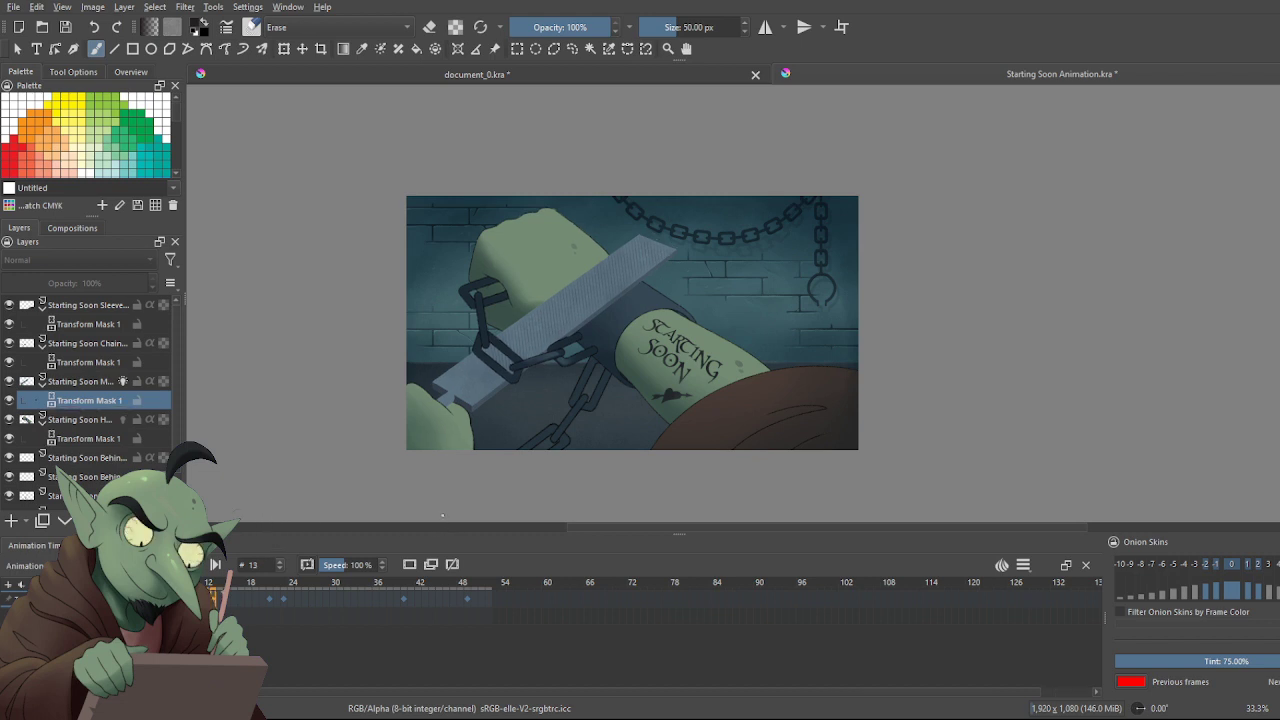
key(Left)
key(Right)
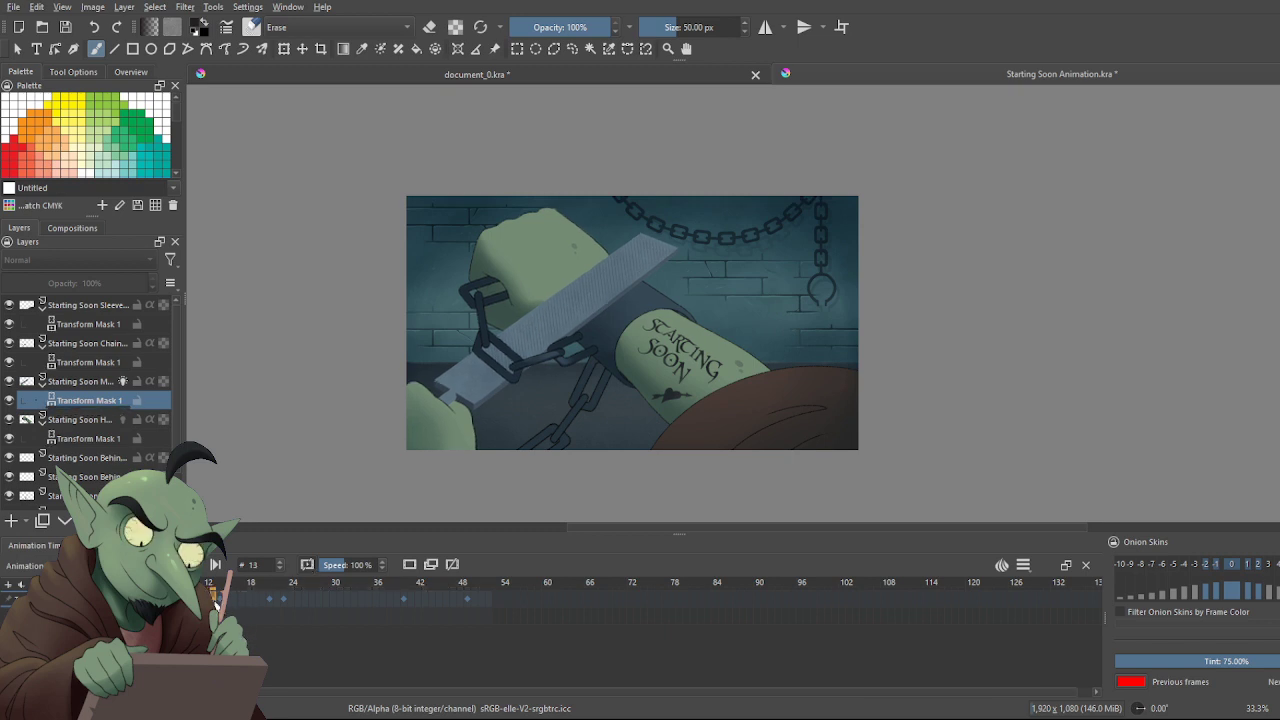
key(Left)
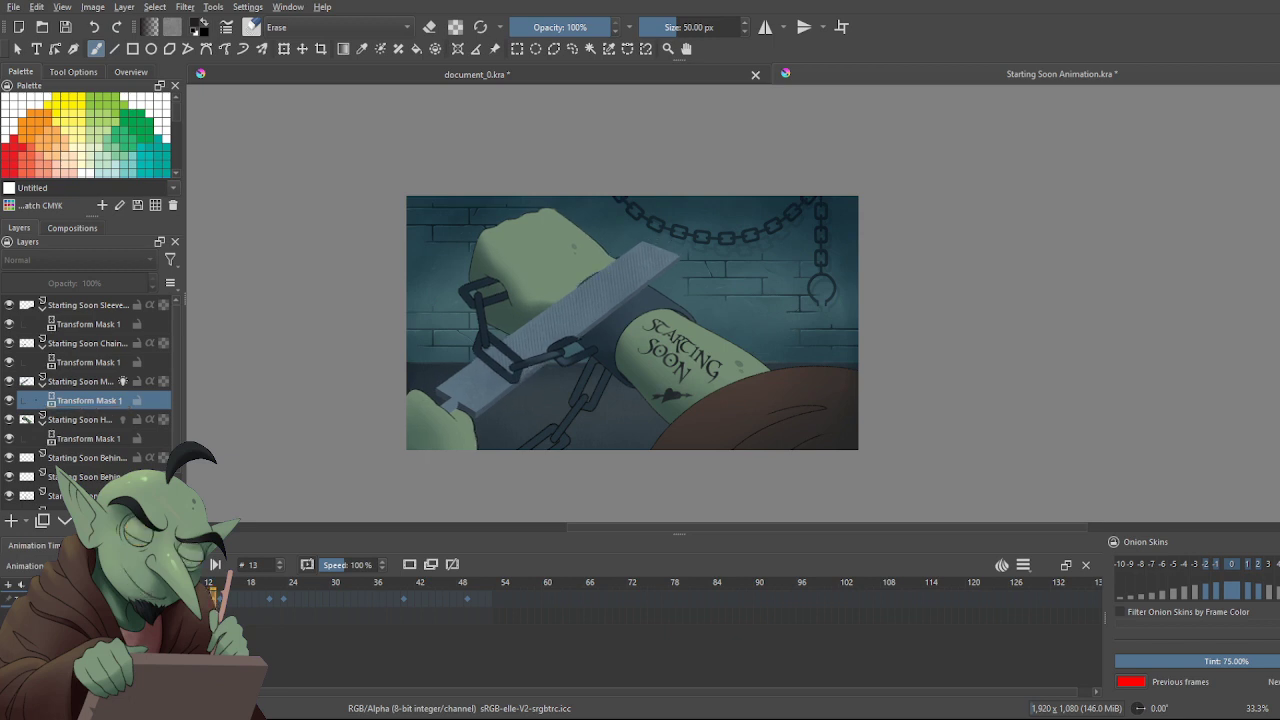
key(Right)
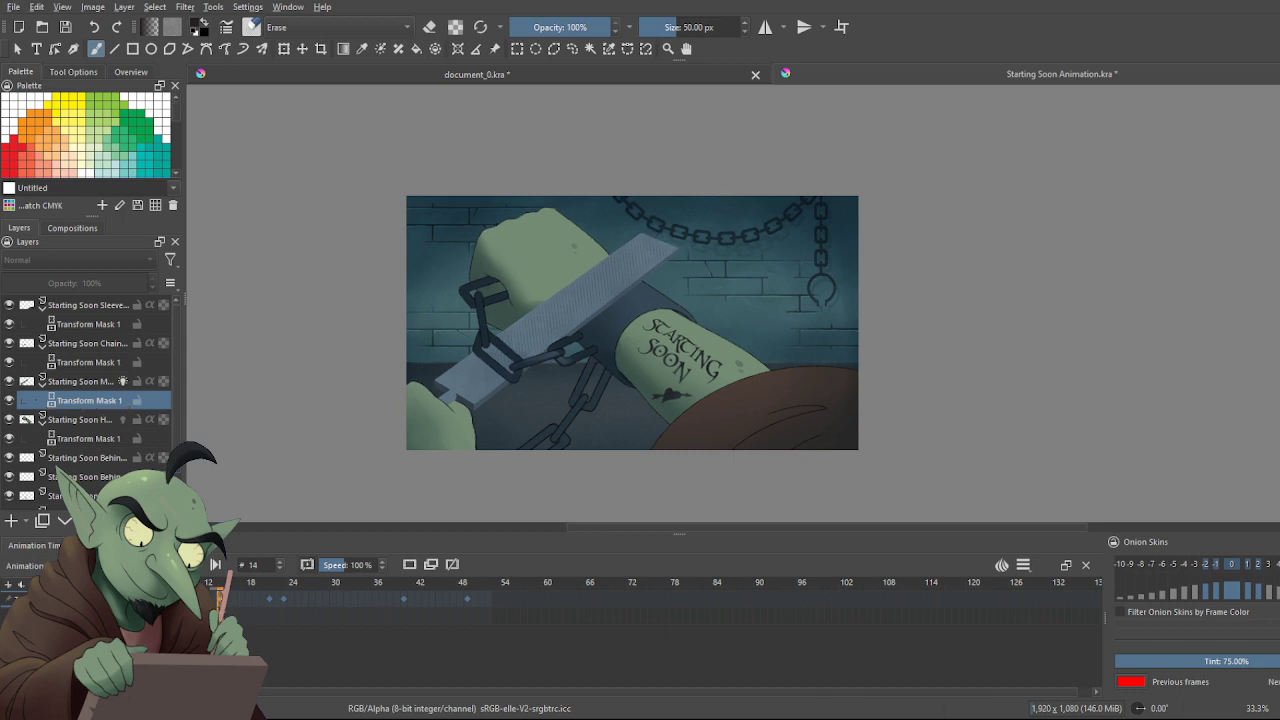
key(Left)
key(Left)
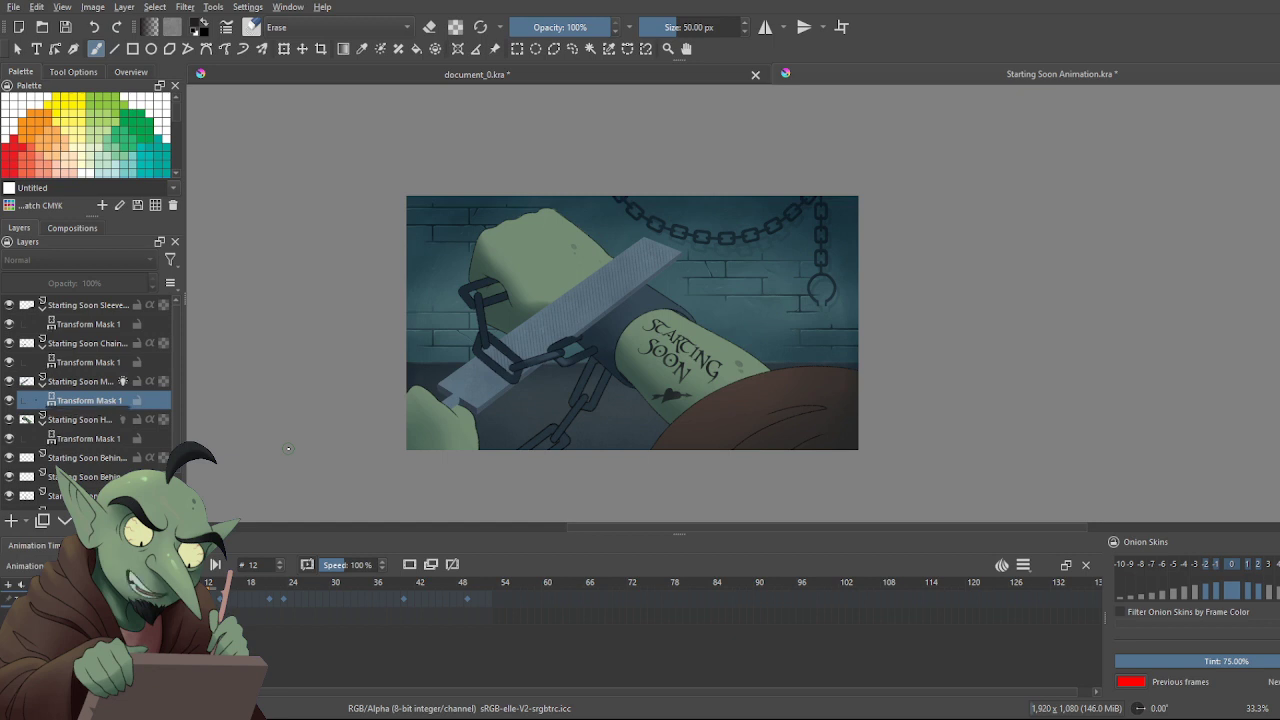
At frame 12, nudge the metal file slightly upward with the Transform tool and compare it with frames 13 and 14
key(ctrl+t)
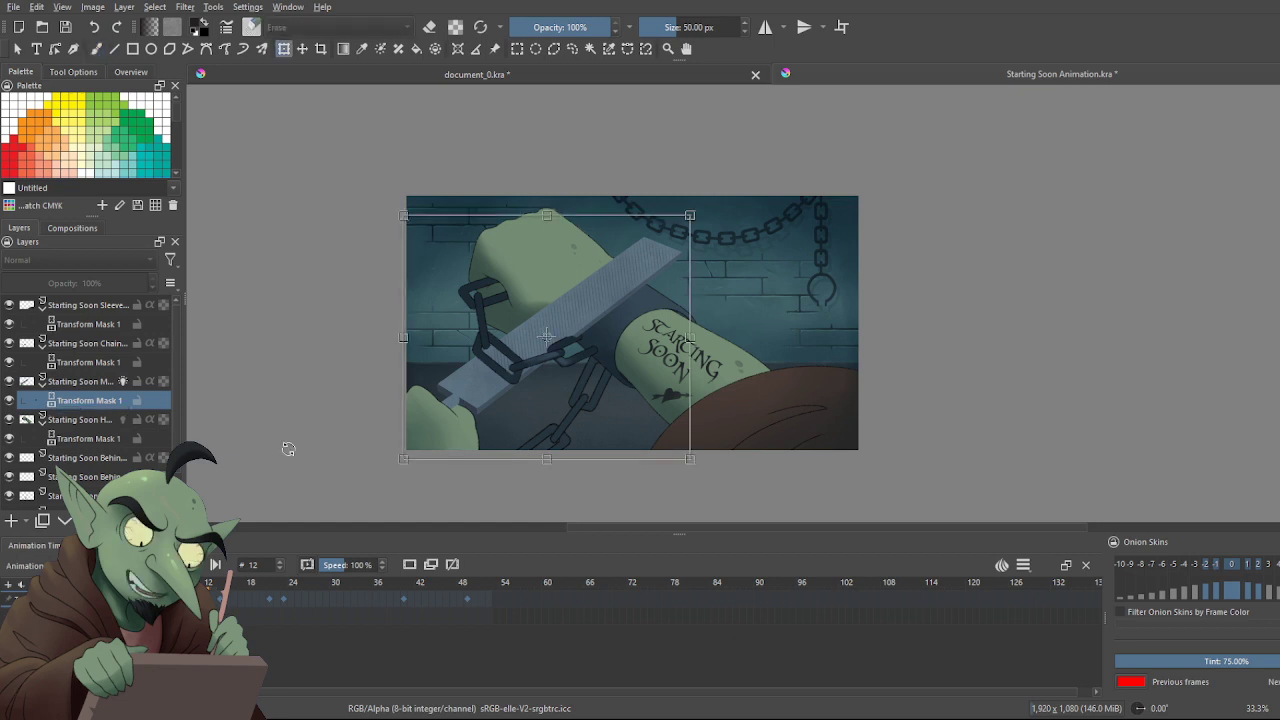
key(Up)
key(Up)
key(Up)
key(Up)
key(Up)
key(Up)
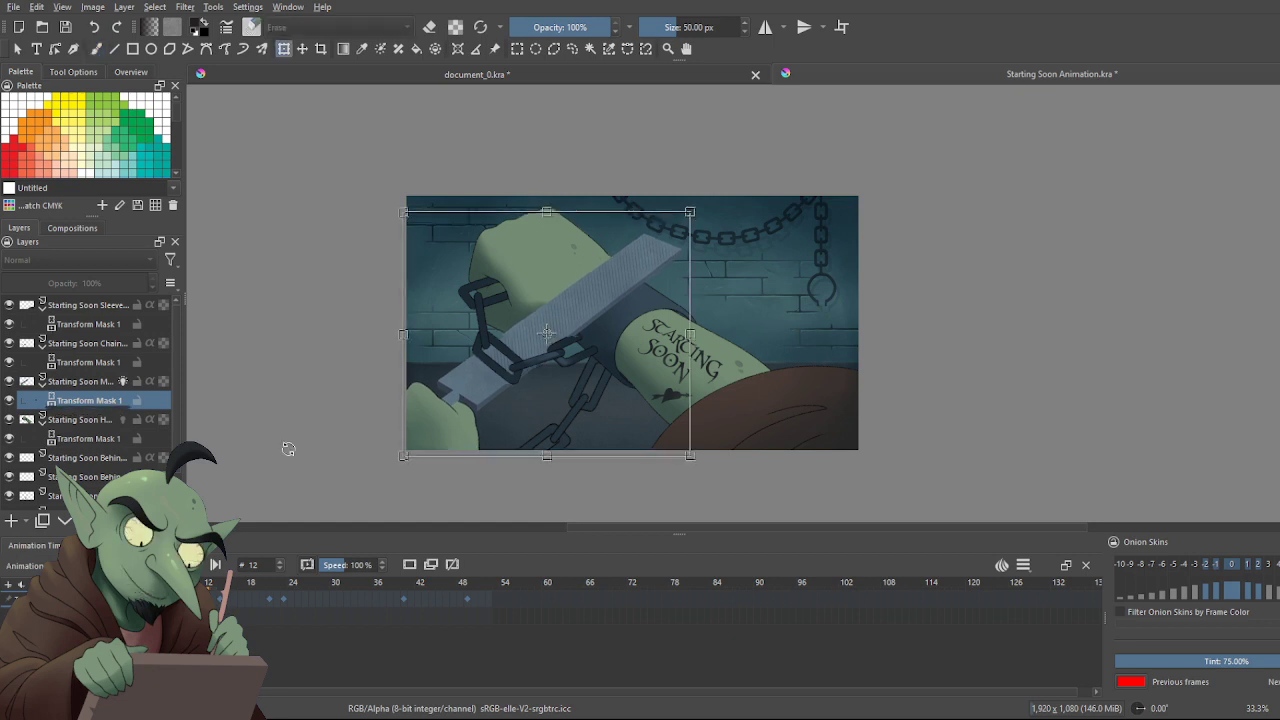
key(Up)
key(Up)
key(Up)
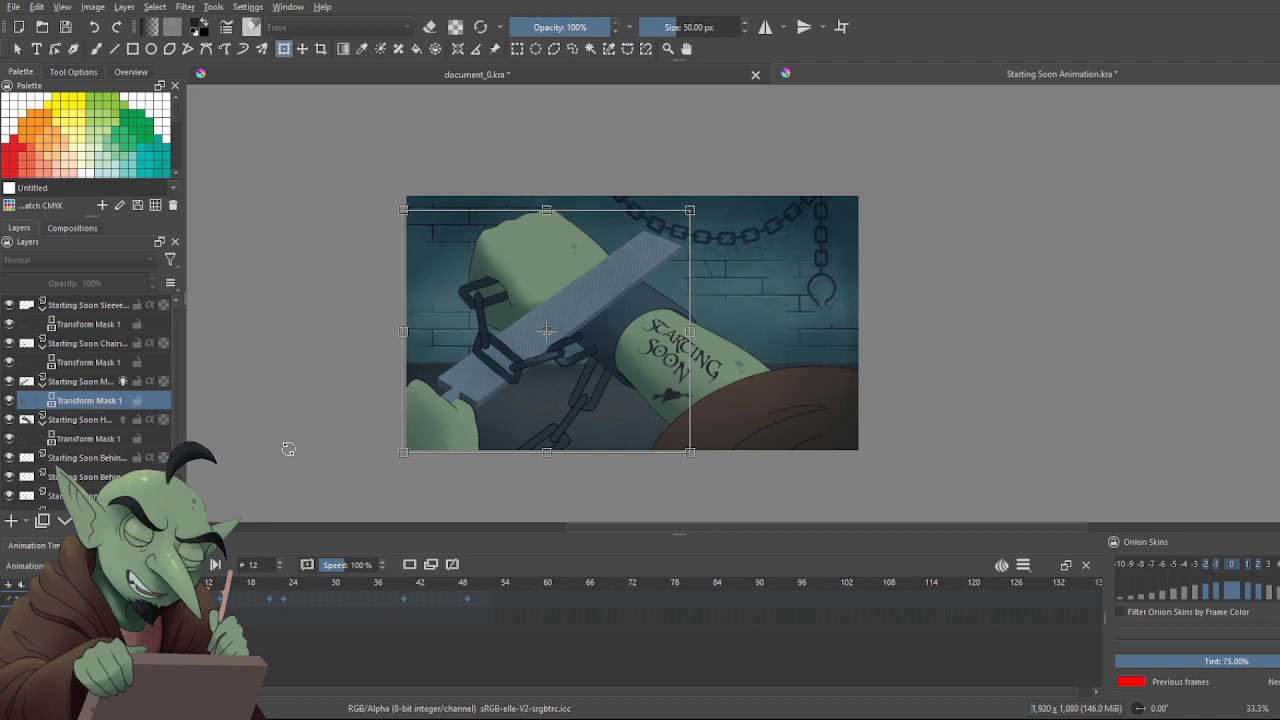
click(216, 605)
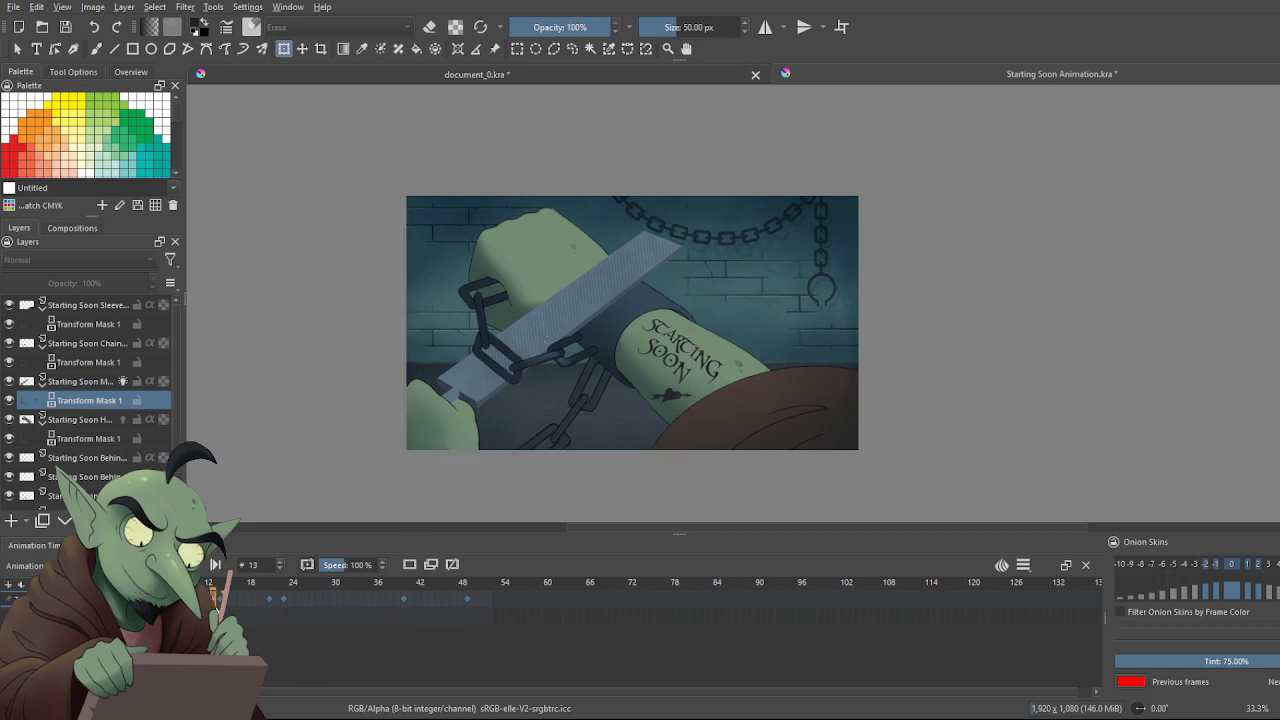
key(period)
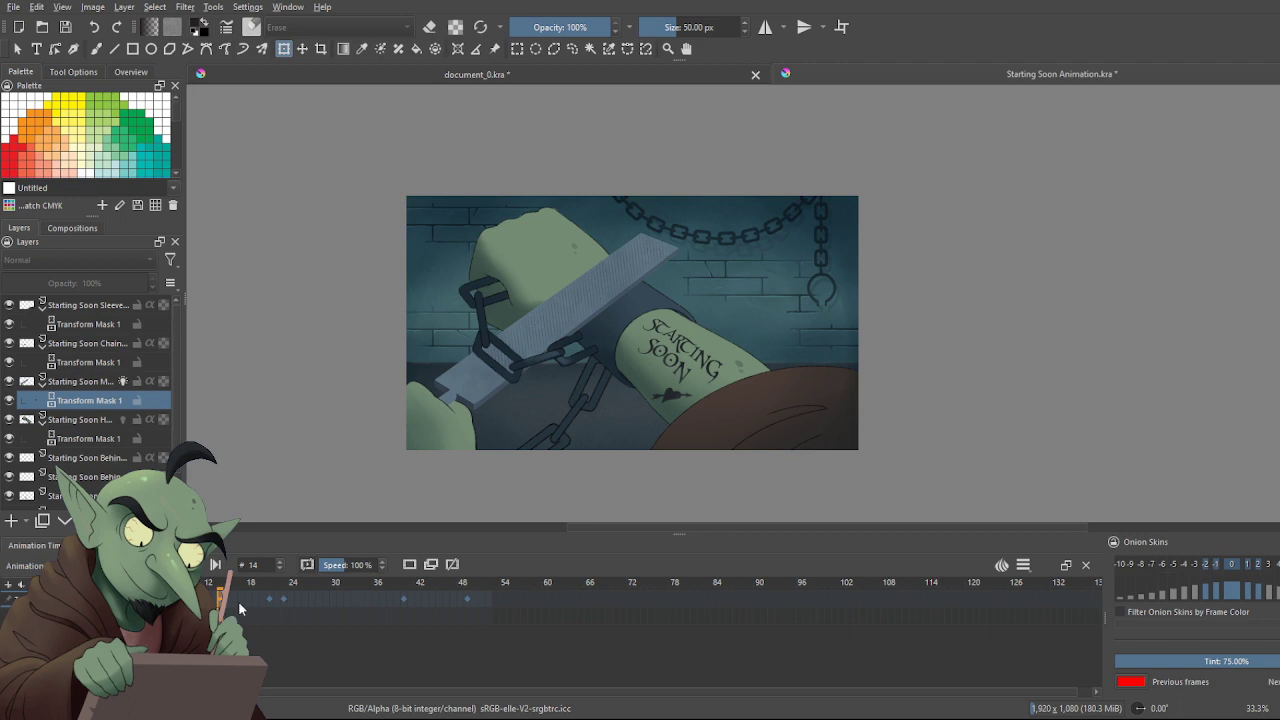
Return to frame 0, play the animation to check the metal file's motion, and save the document
drag(248, 586, 128, 586)
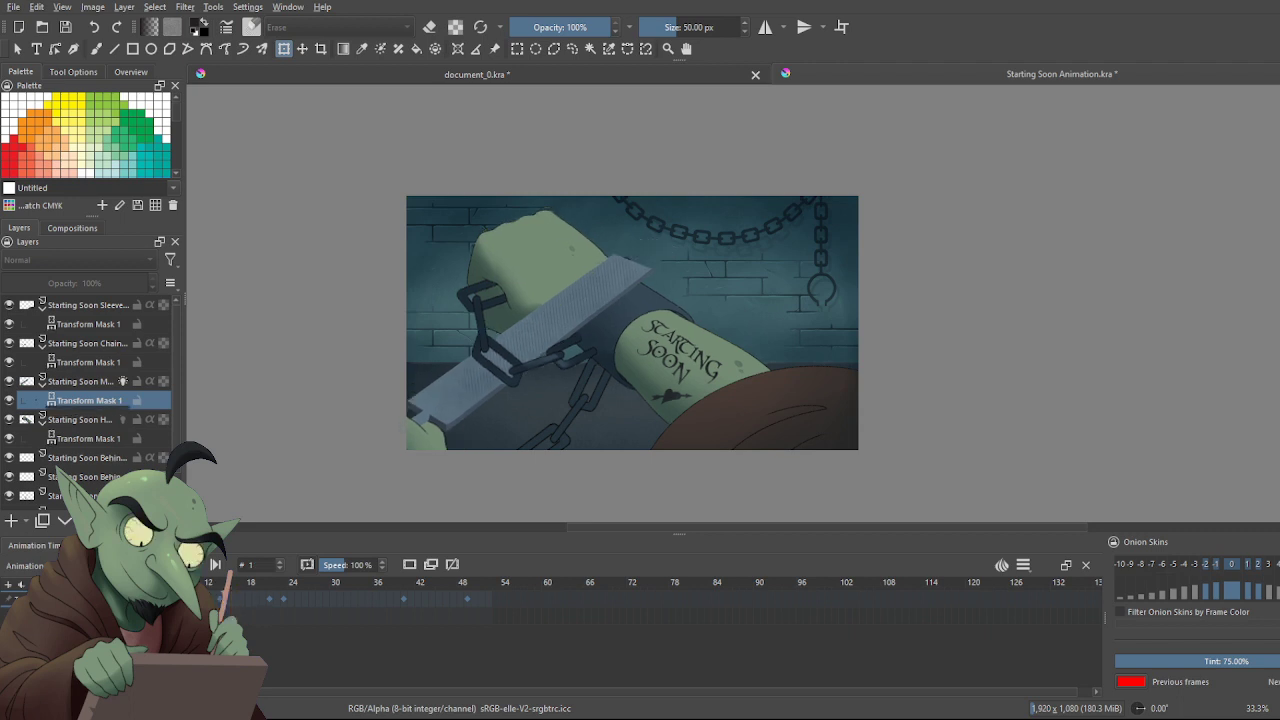
key(comma)
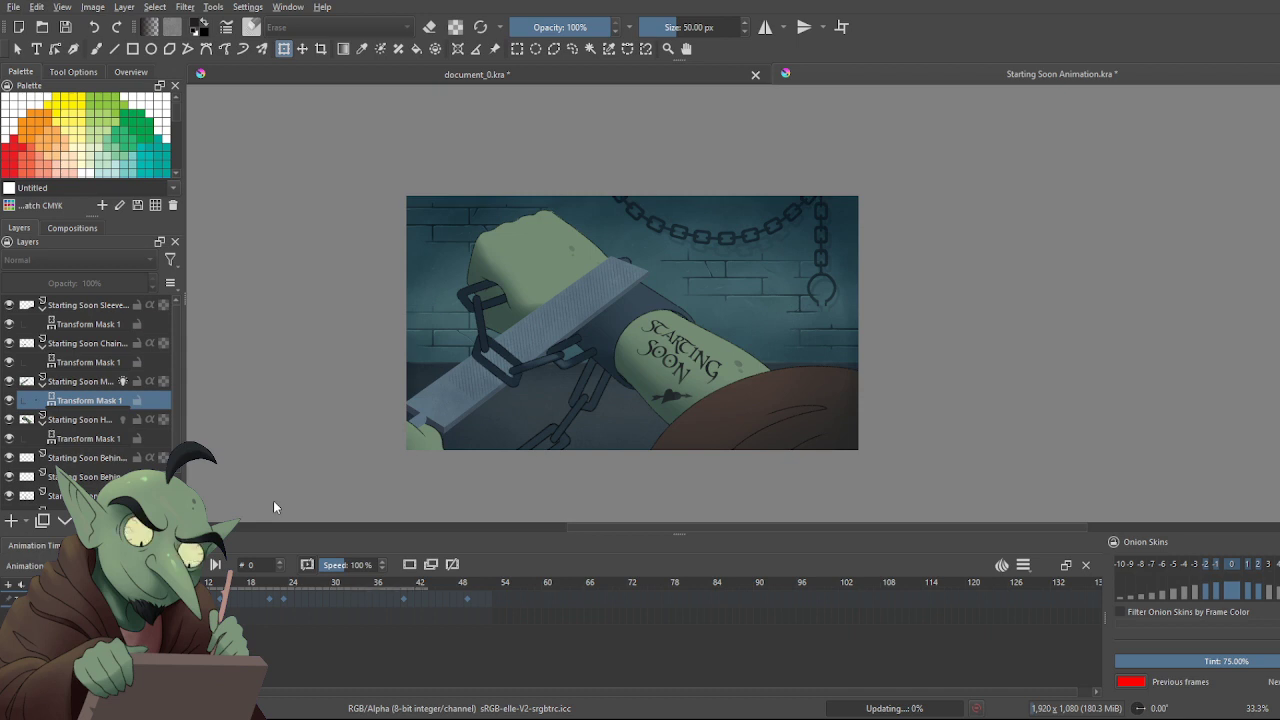
key(space)
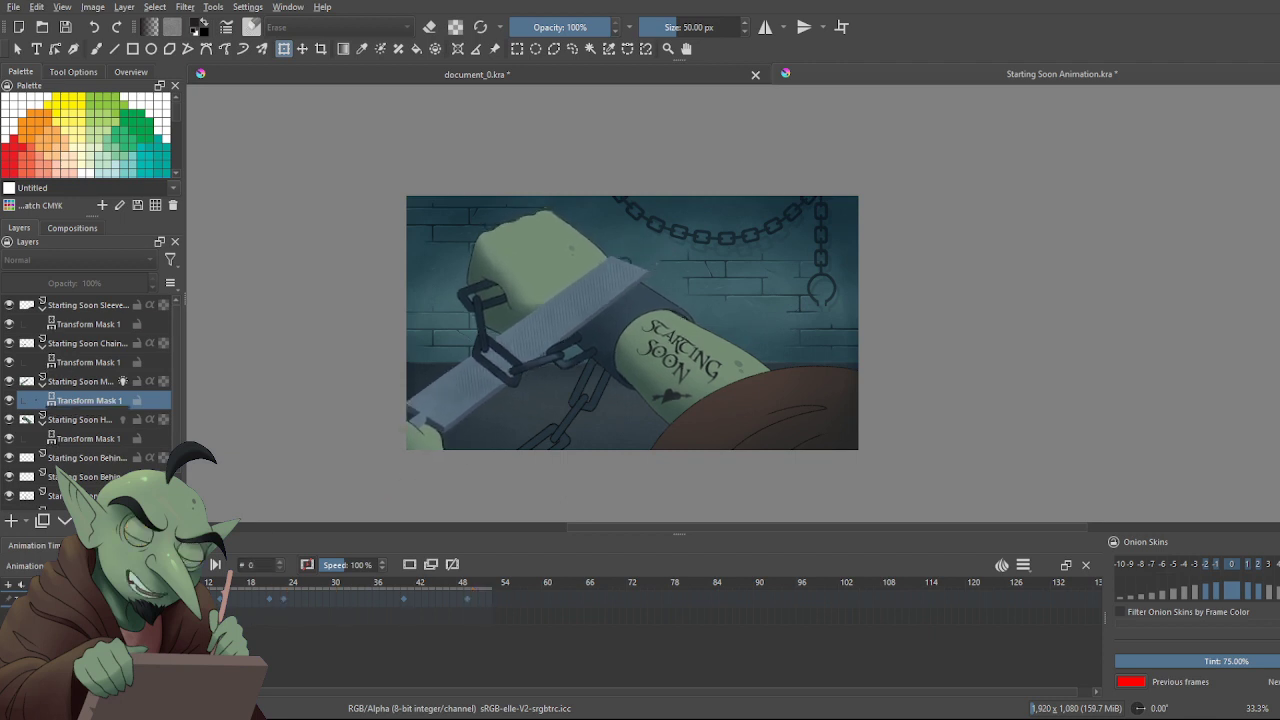
key(ctrl+s)
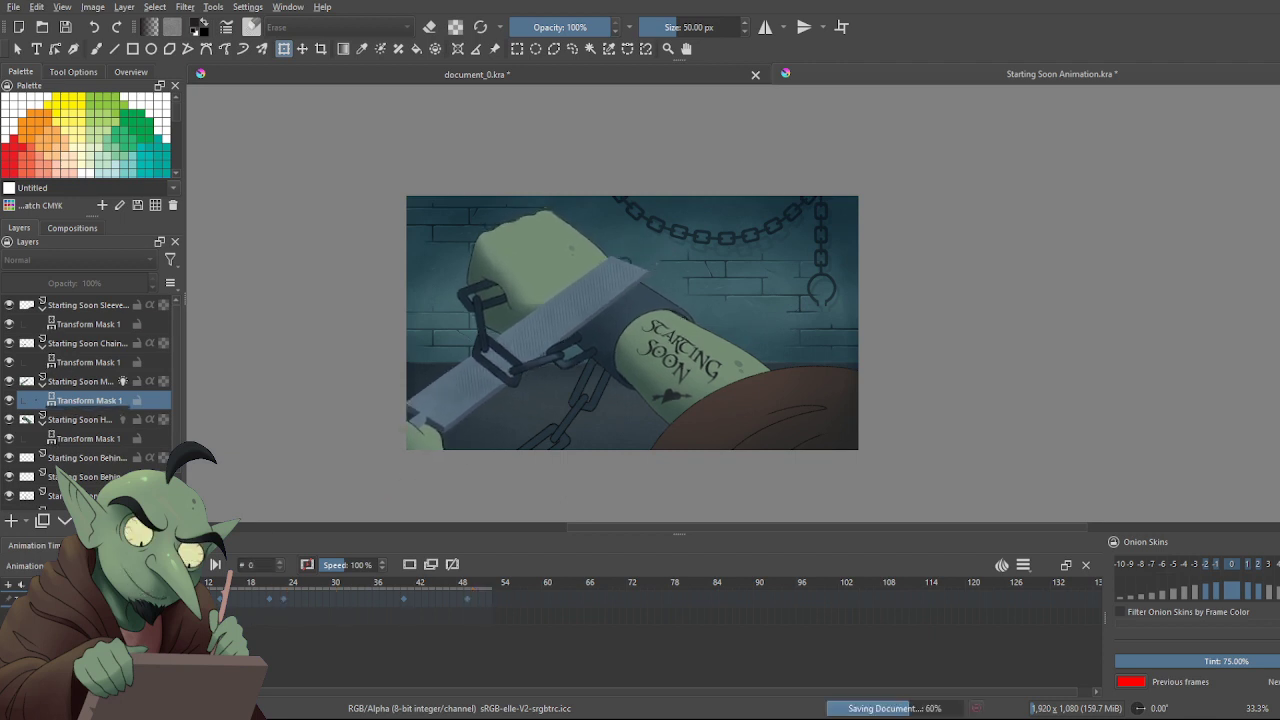
Add a keyframe at frame 15 to the sleeve's transform mask and rotate the sleeve slightly clockwise
click(89, 324)
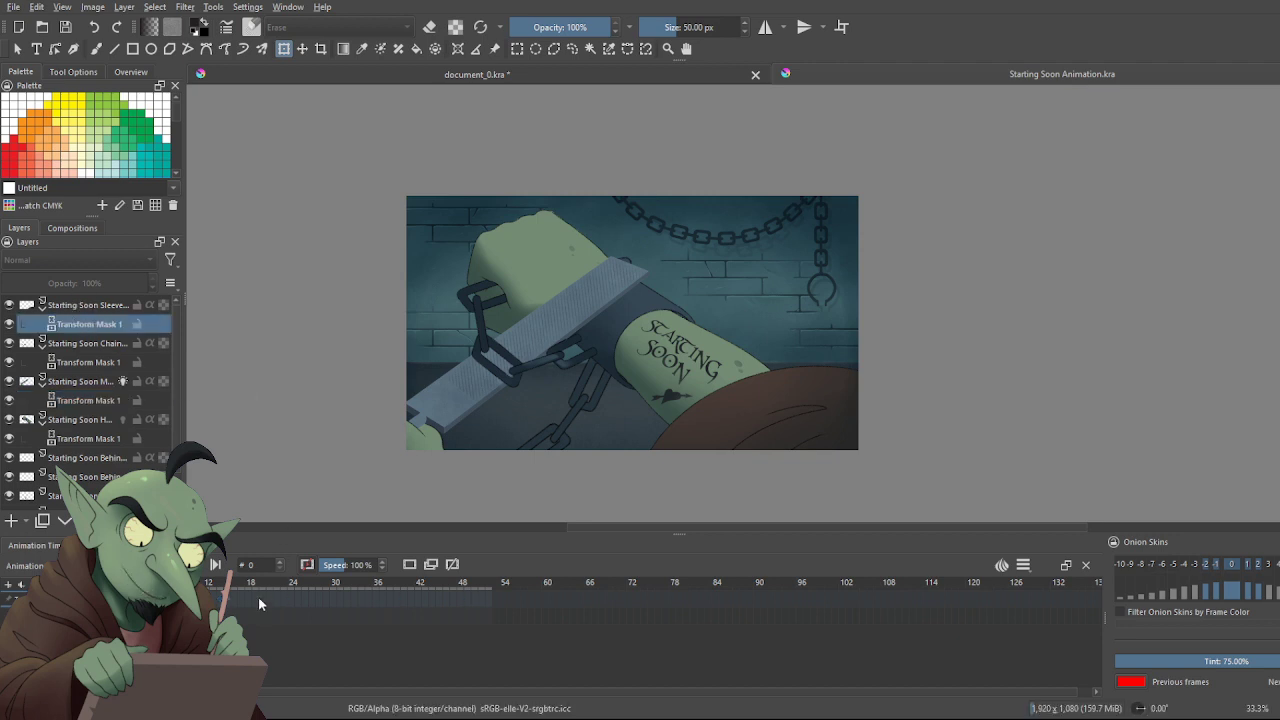
click(225, 603)
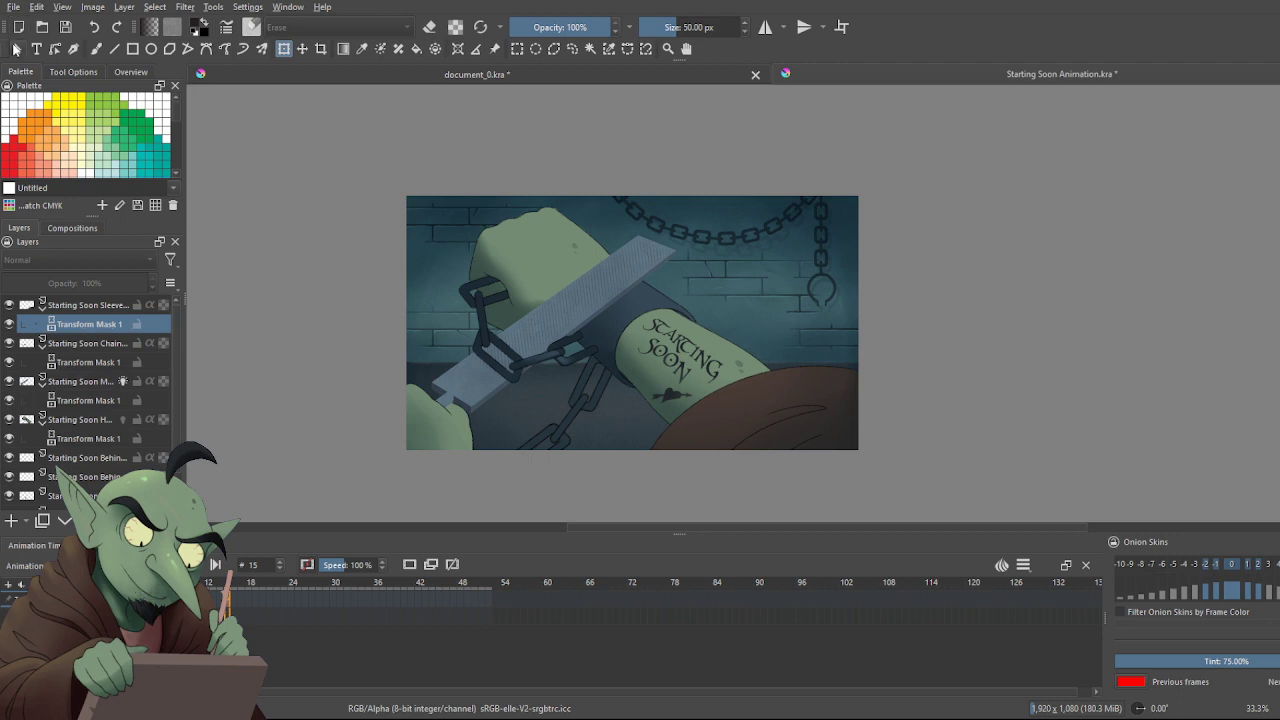
click(17, 49)
key(ctrl+t)
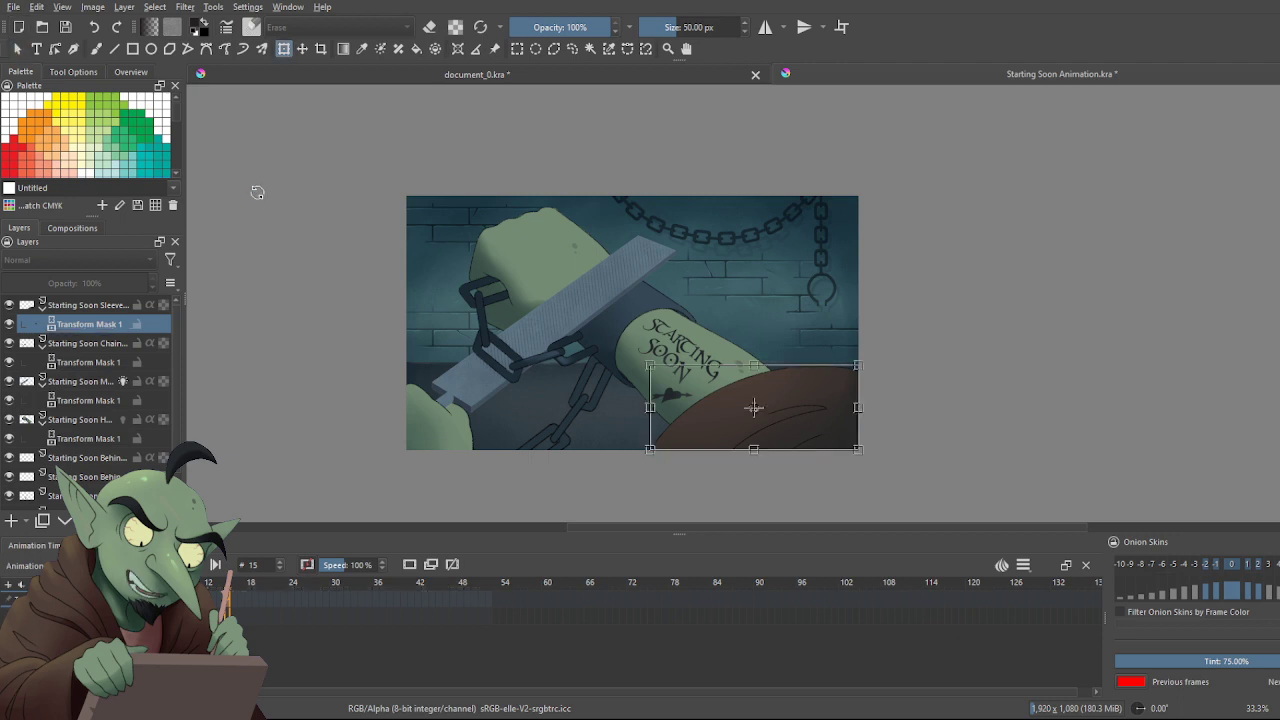
scroll(835, 387, up, 1)
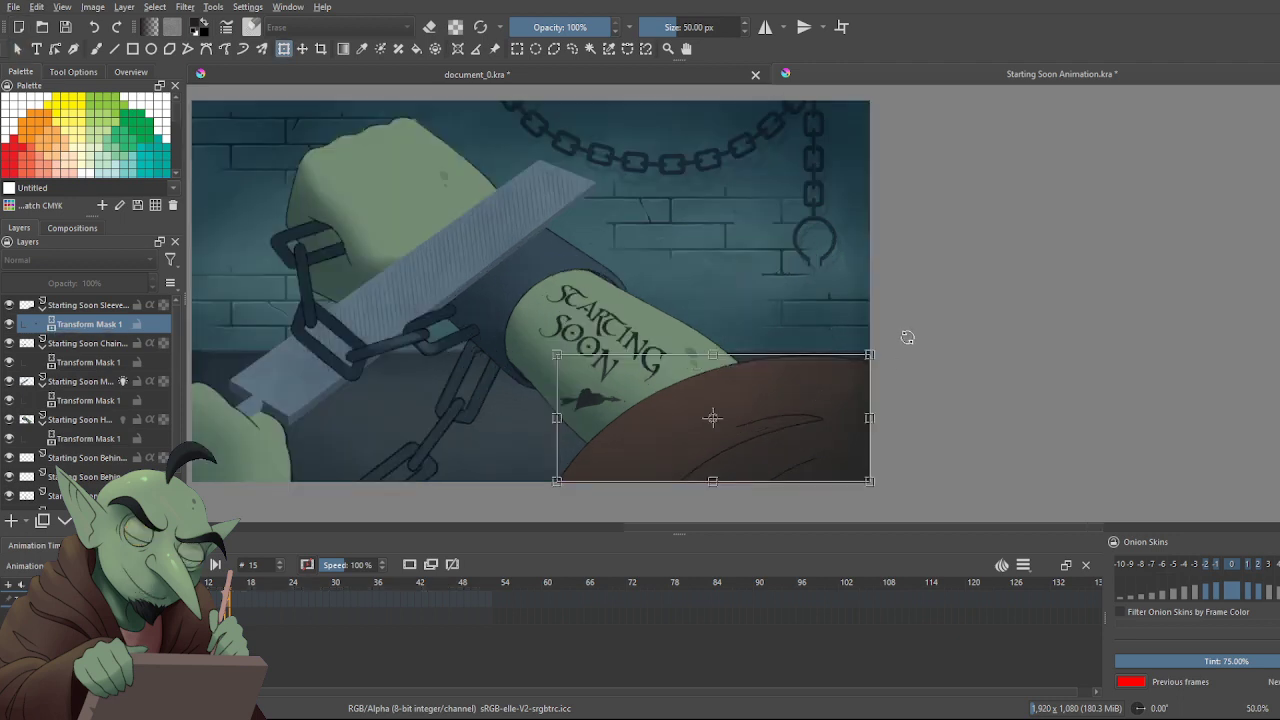
key(Return)
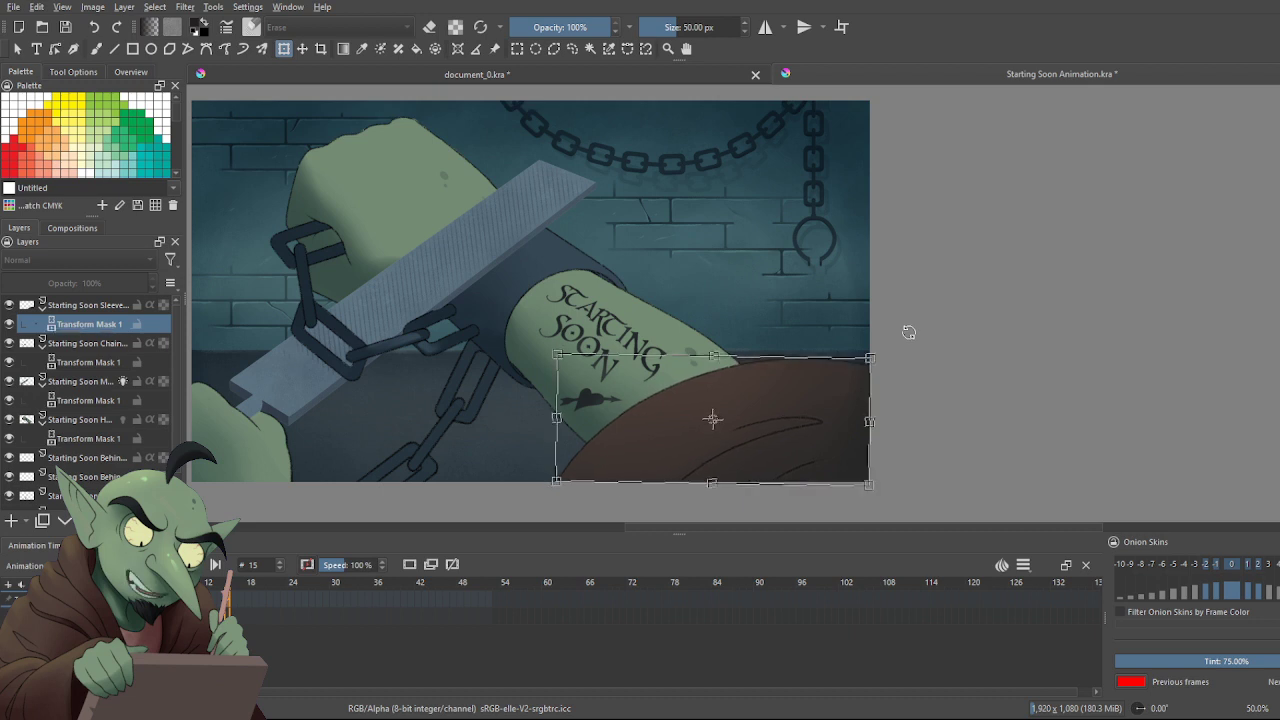
Apply the sleeve's rotation at frame 15 and add a keyframe to its transform mask at frame 52
key(Return)
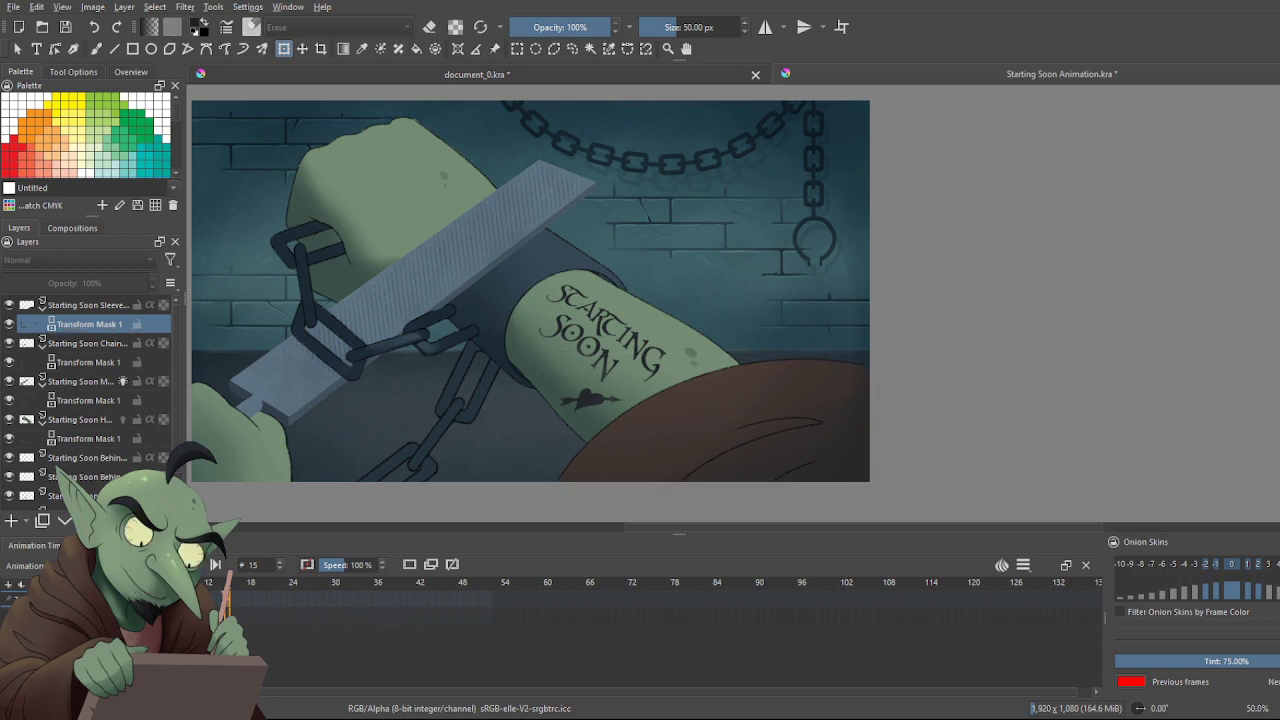
click(180, 598)
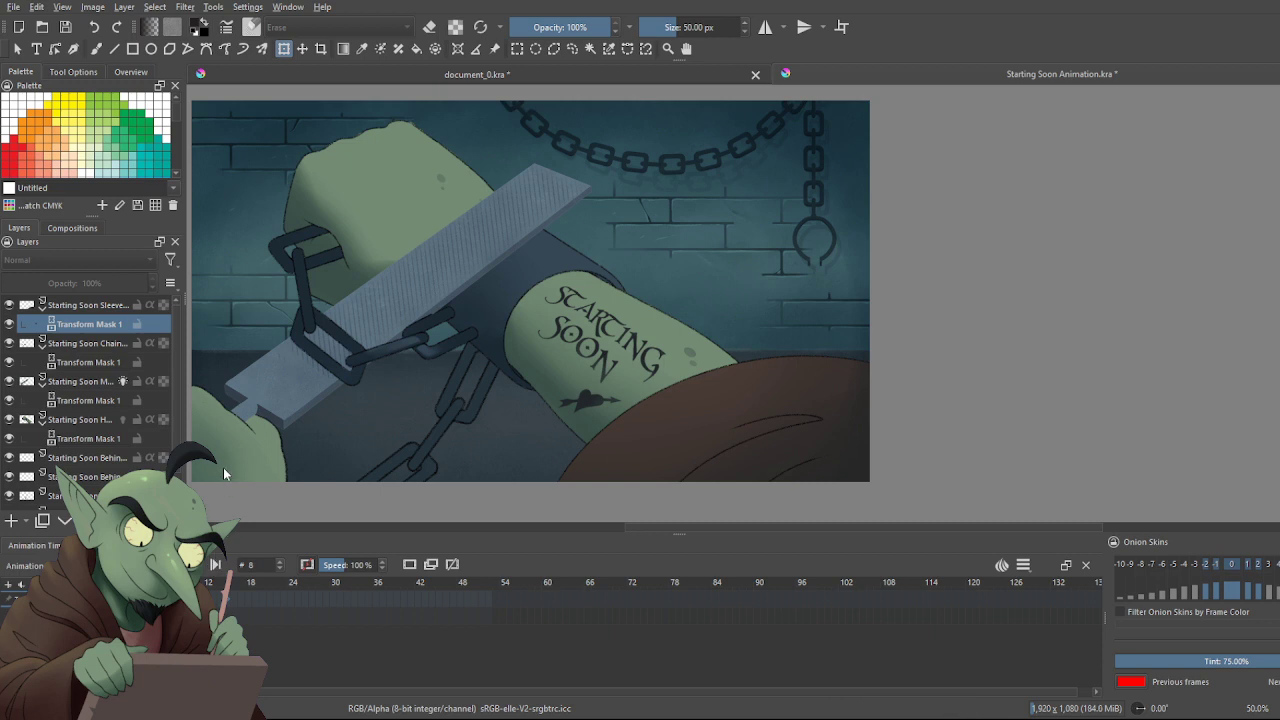
click(489, 599)
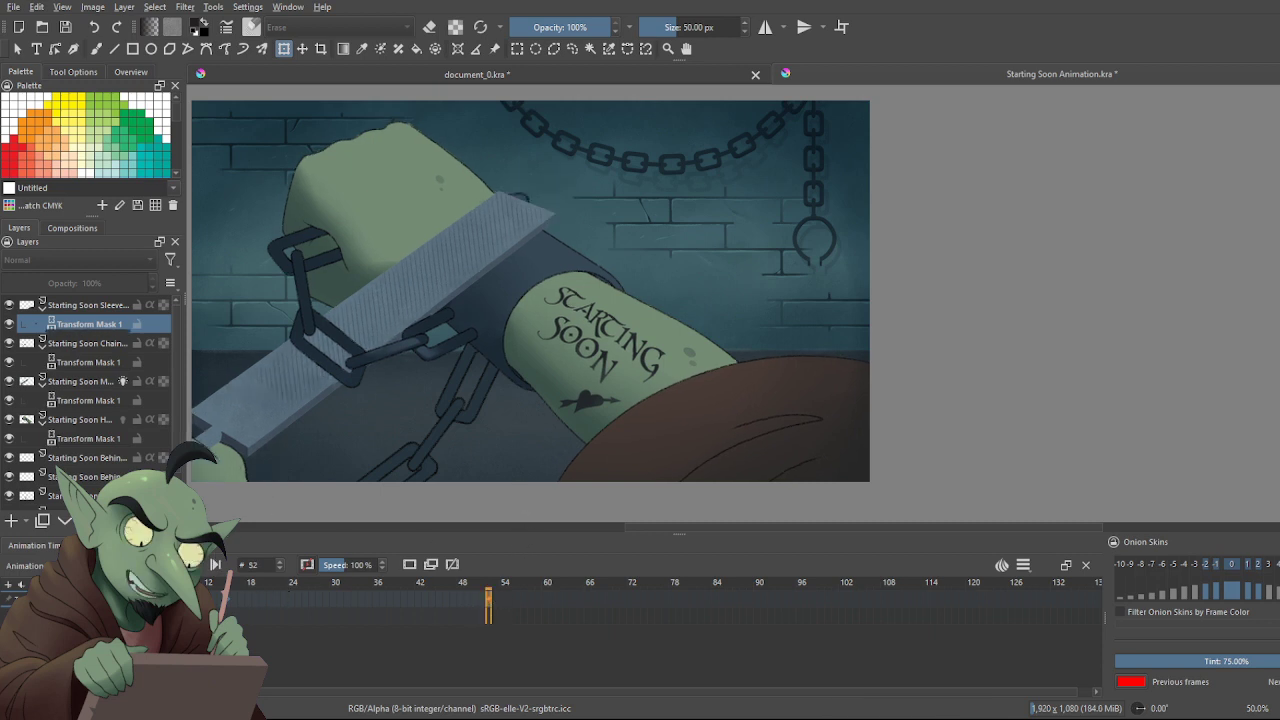
Return to frame 0 and play the animation to check the sleeve's movement against the metal file
click(131, 598)
scroll(16, 357, down, 2)
scroll(286, 455, down, 1)
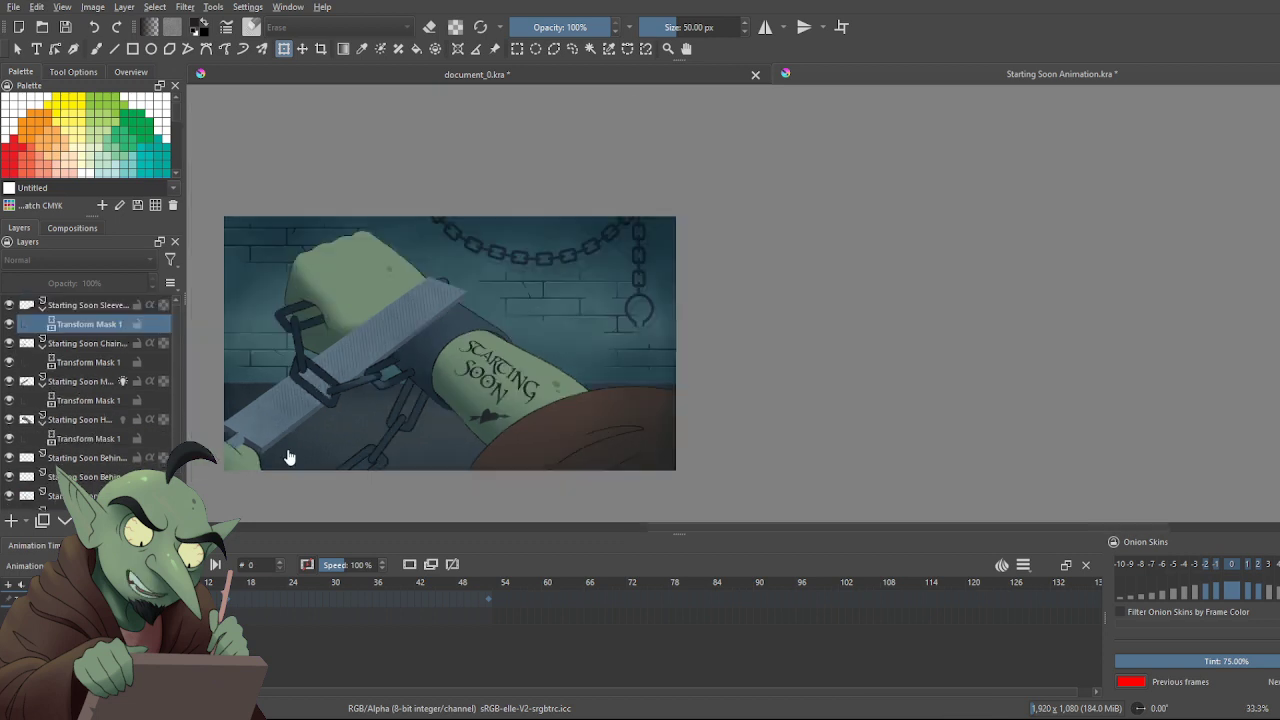
scroll(742, 492, down, 2)
scroll(383, 440, up, 1)
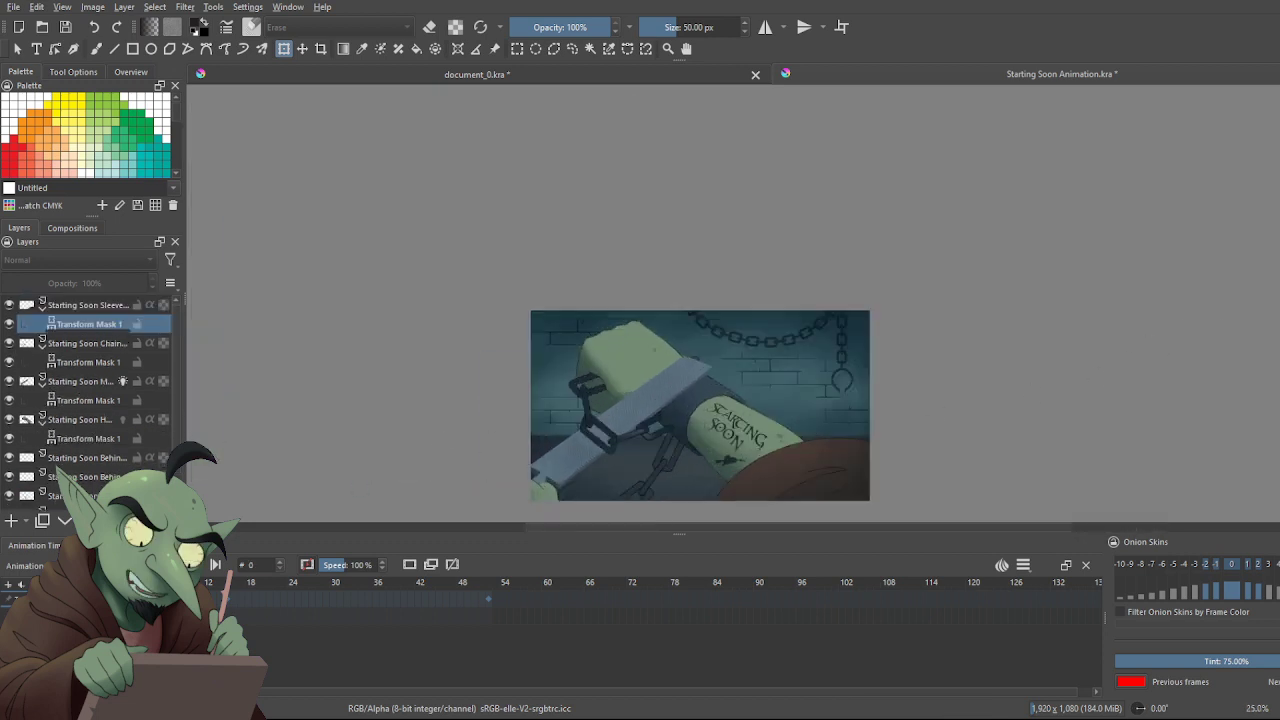
scroll(812, 405, up, 1)
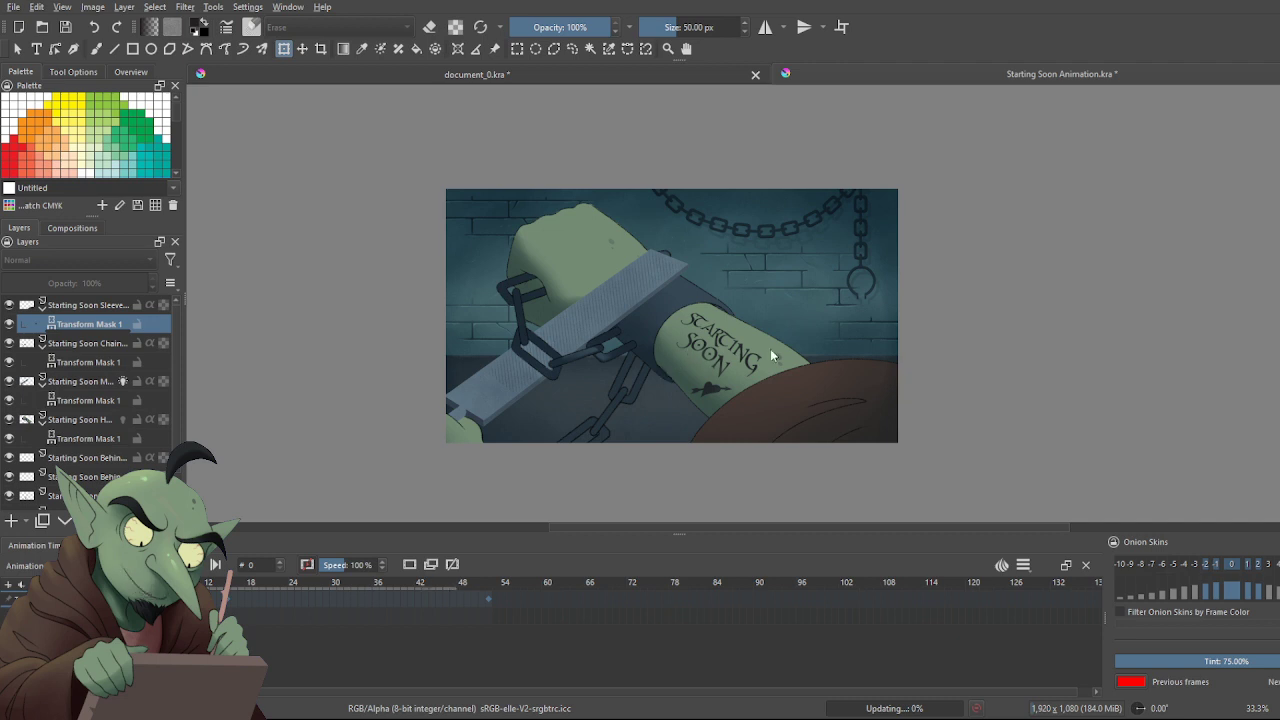
key(space)
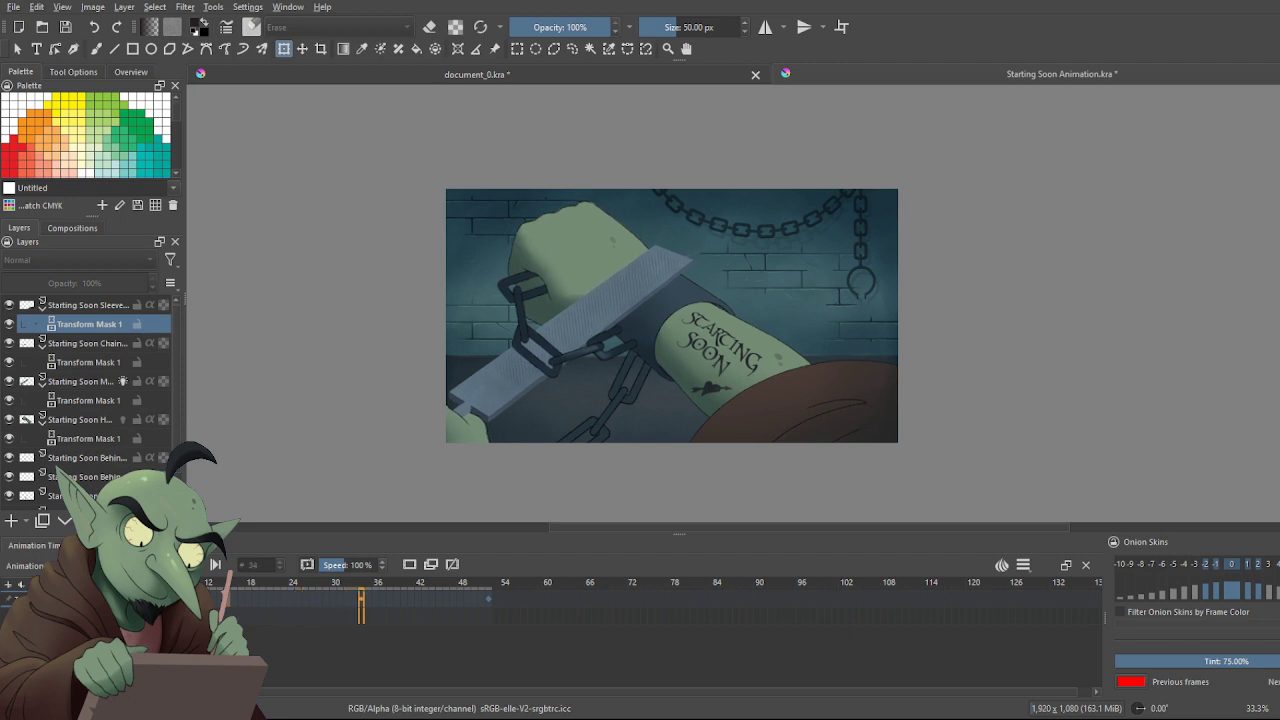
click(160, 565)
At frame 15, try rotating the sleeve counterclockwise and clockwise by a few degrees with the Transform tool
click(230, 606)
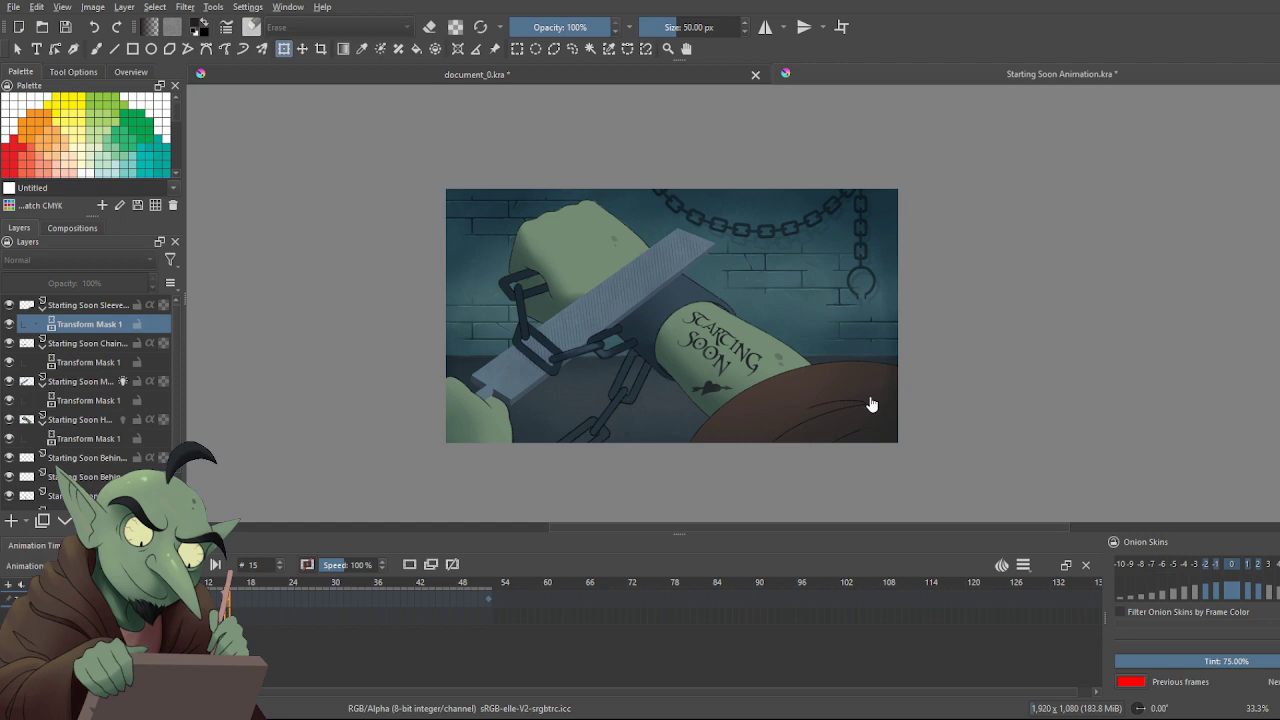
scroll(905, 380, up, 2)
scroll(894, 394, down, 1)
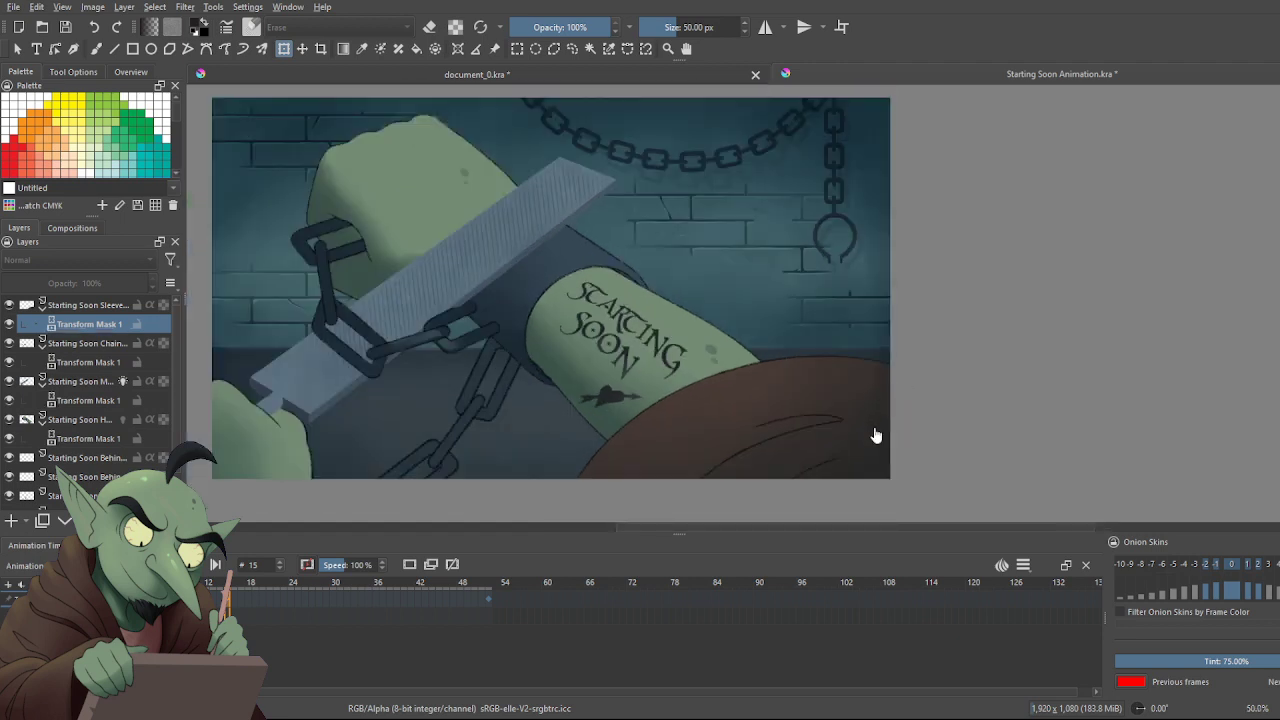
scroll(875, 435, up, 1)
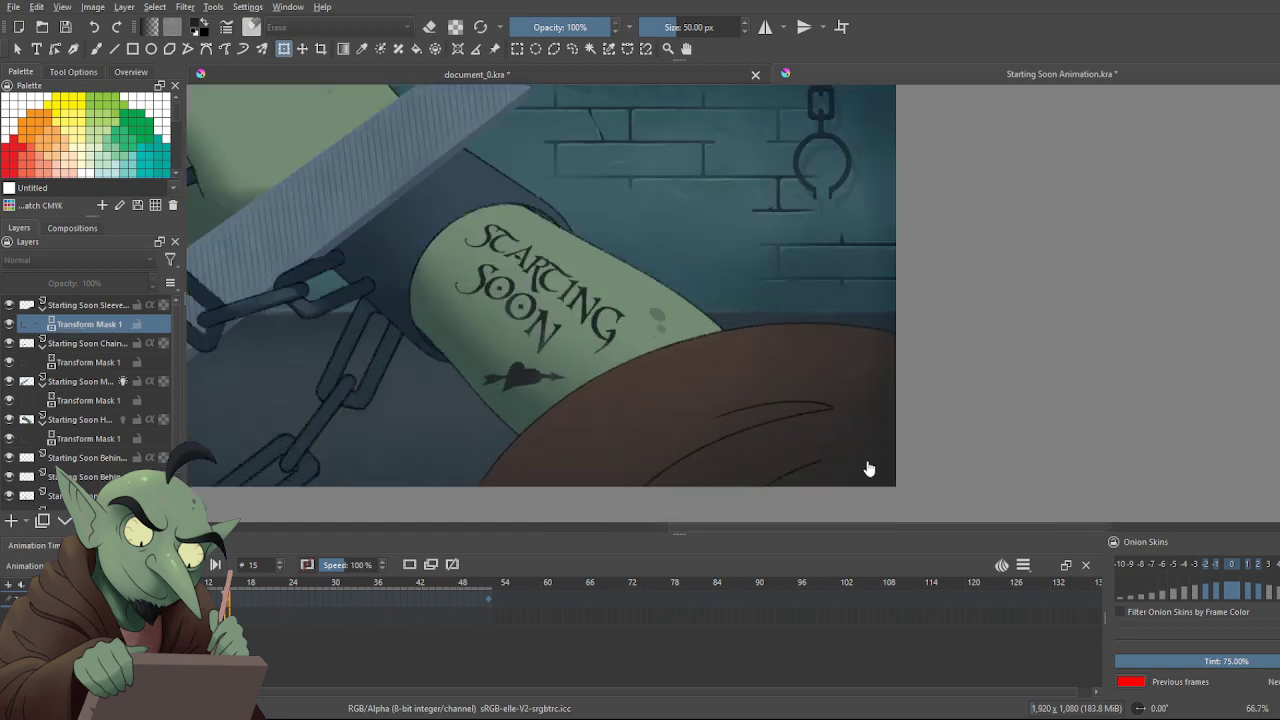
click(757, 439)
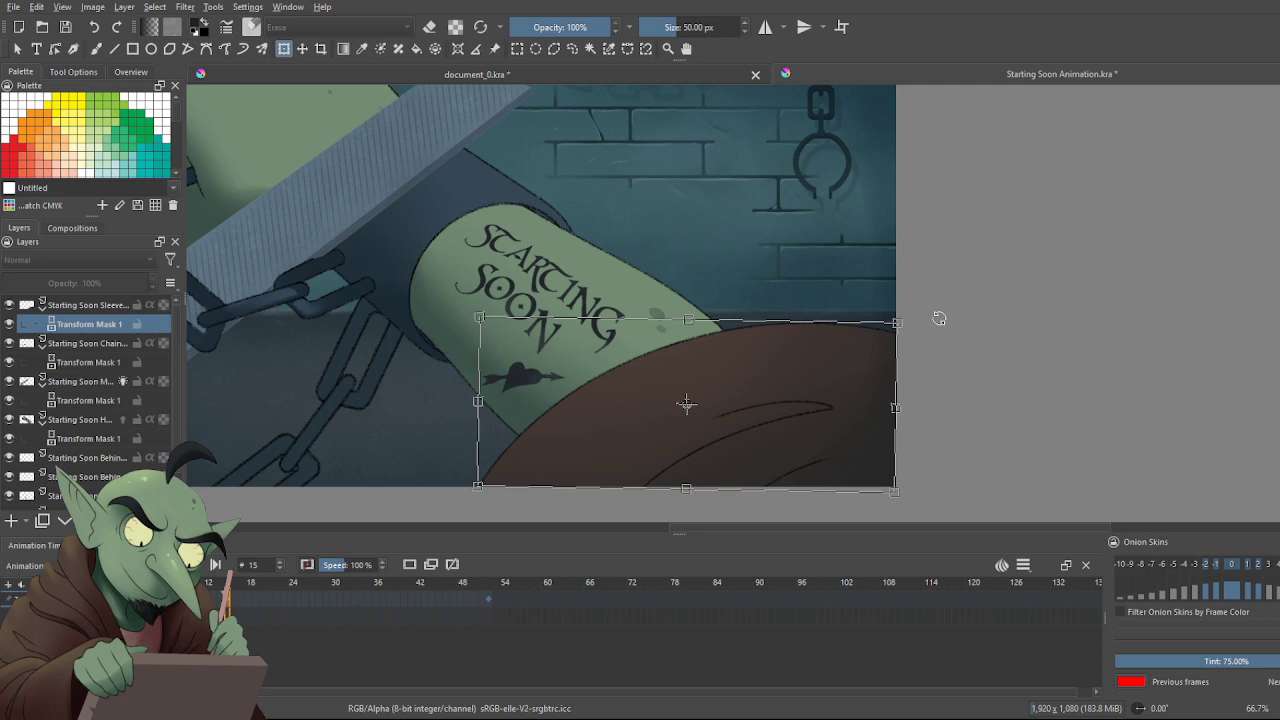
key(Return)
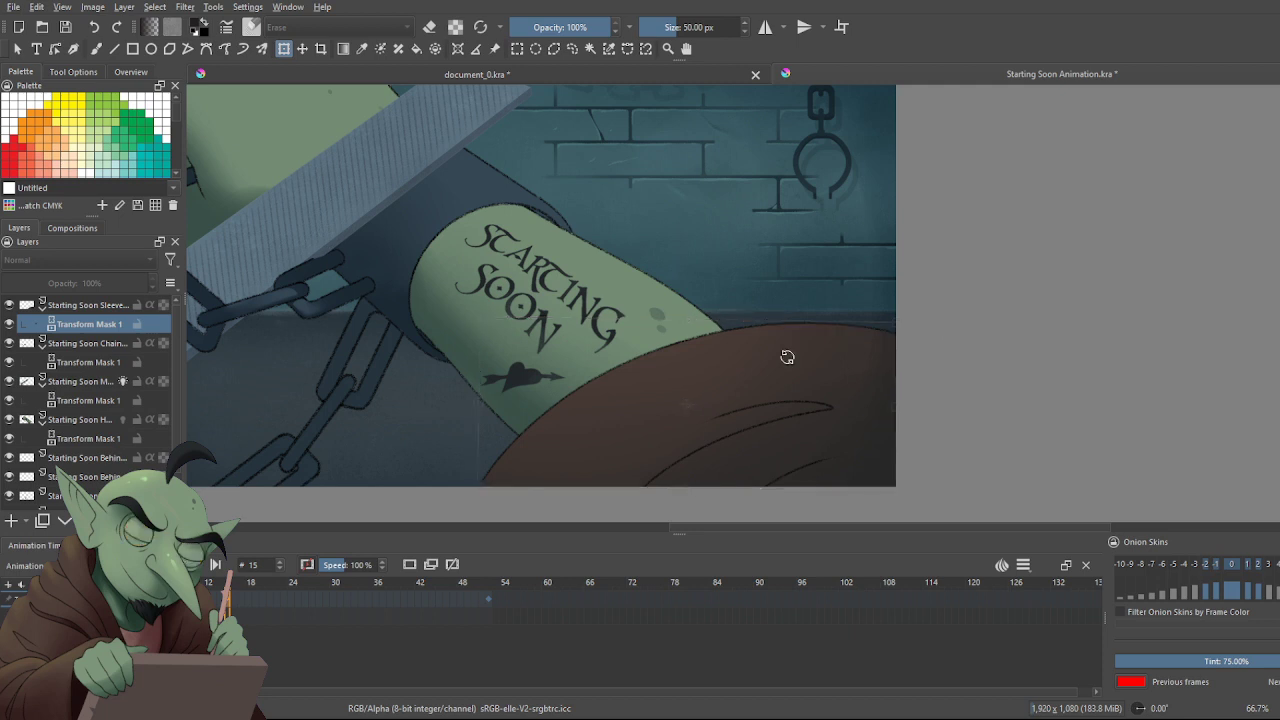
click(654, 494)
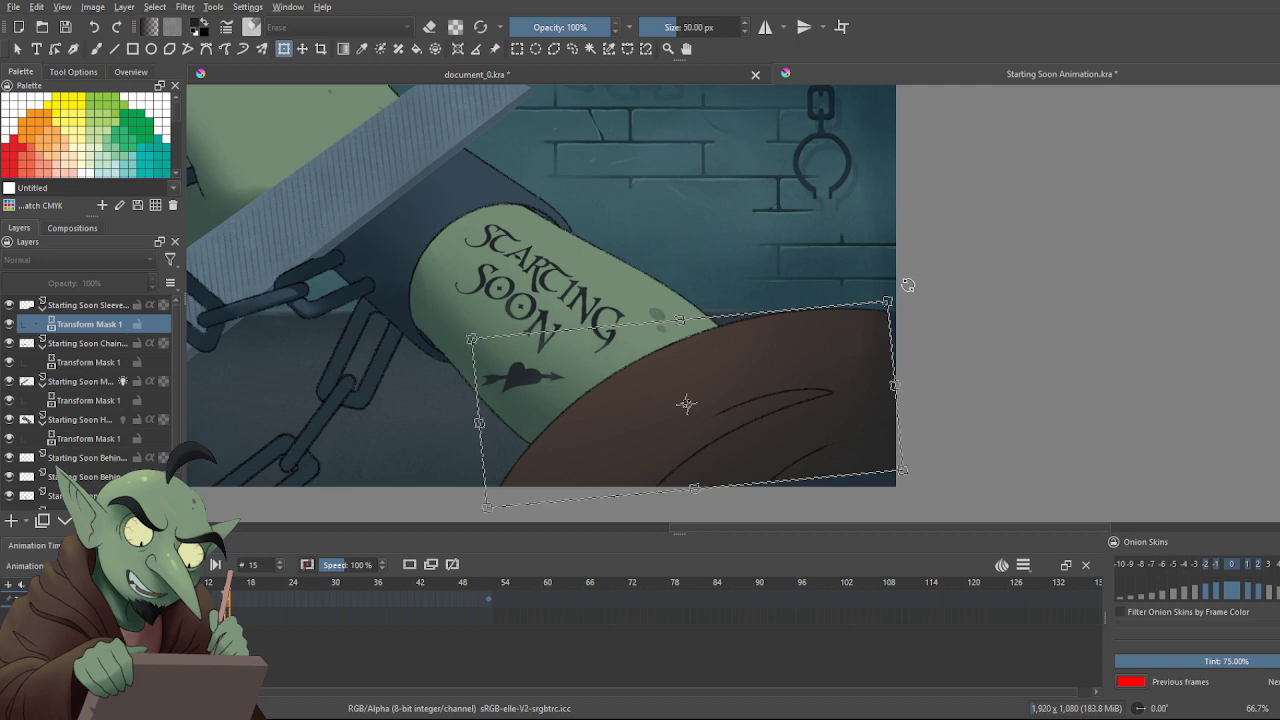
key(ctrl+z)
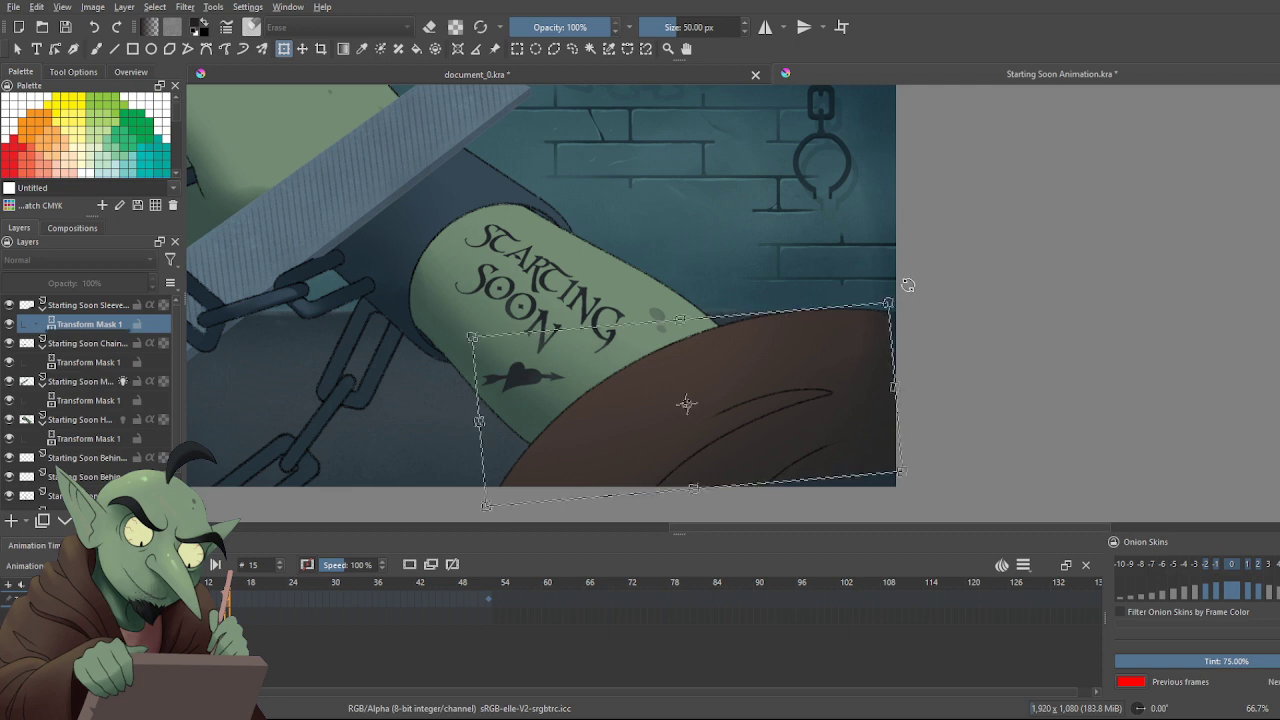
key(Return)
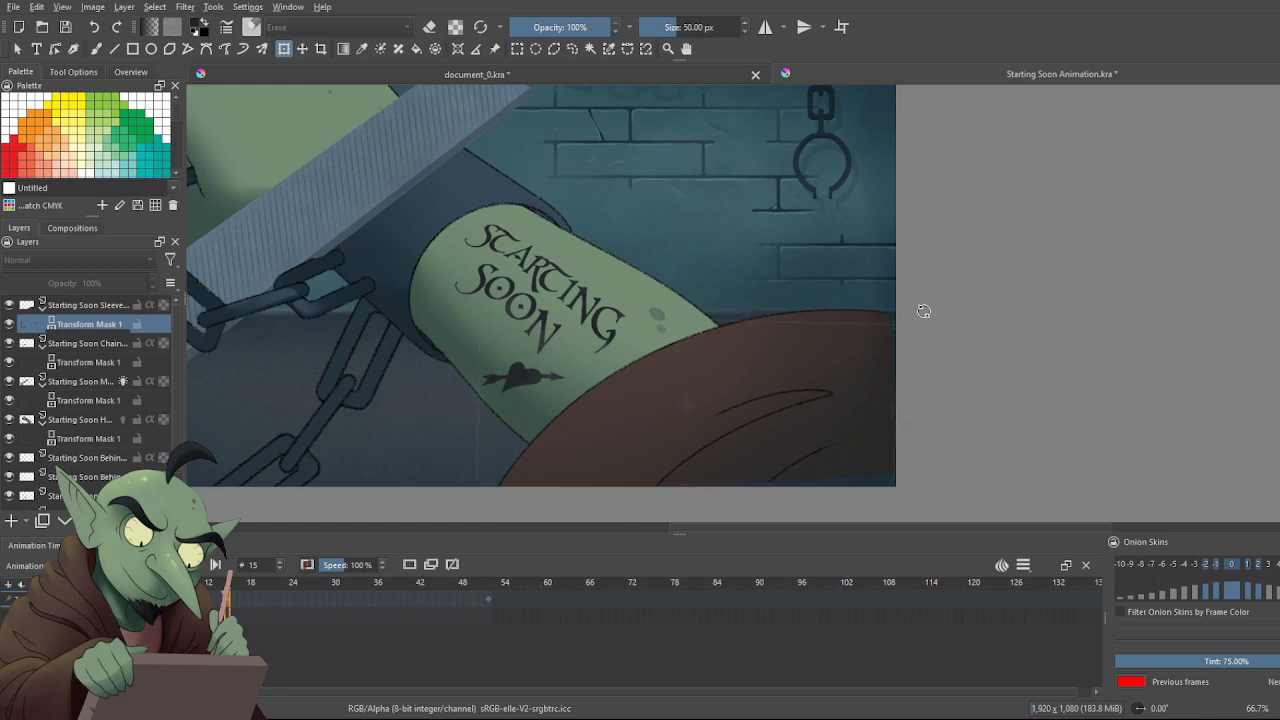
click(891, 392)
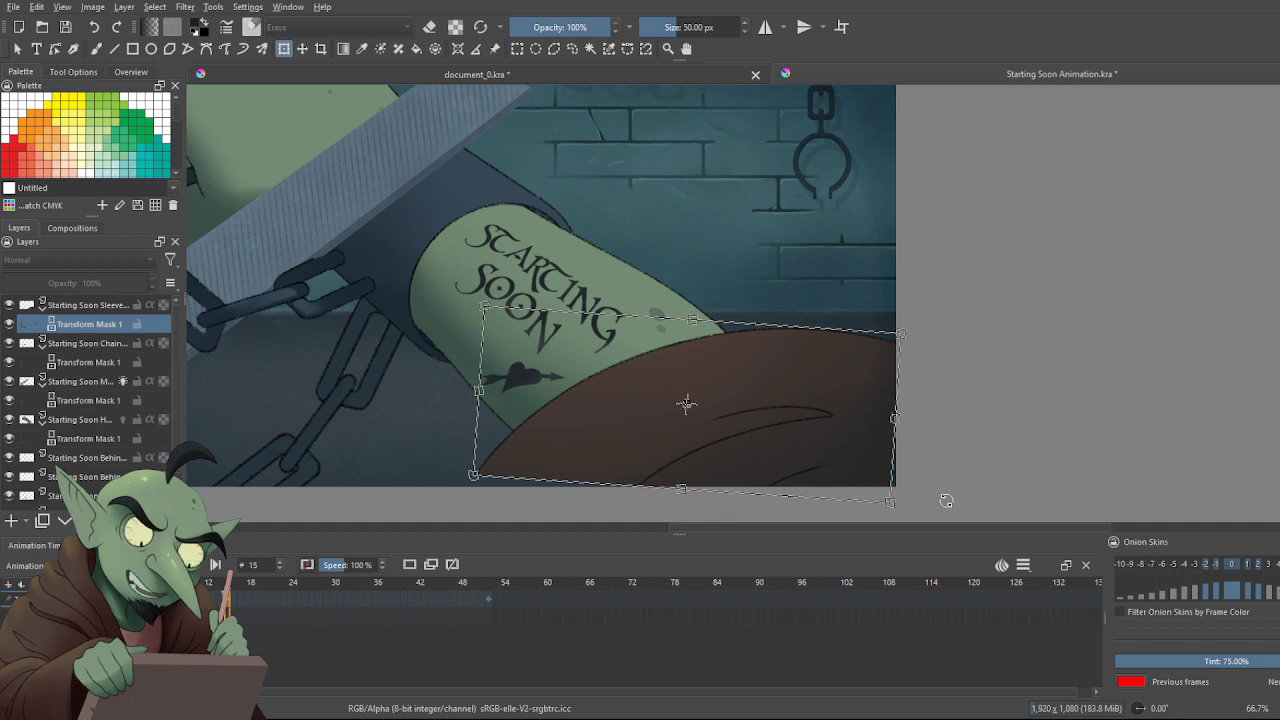
key(Return)
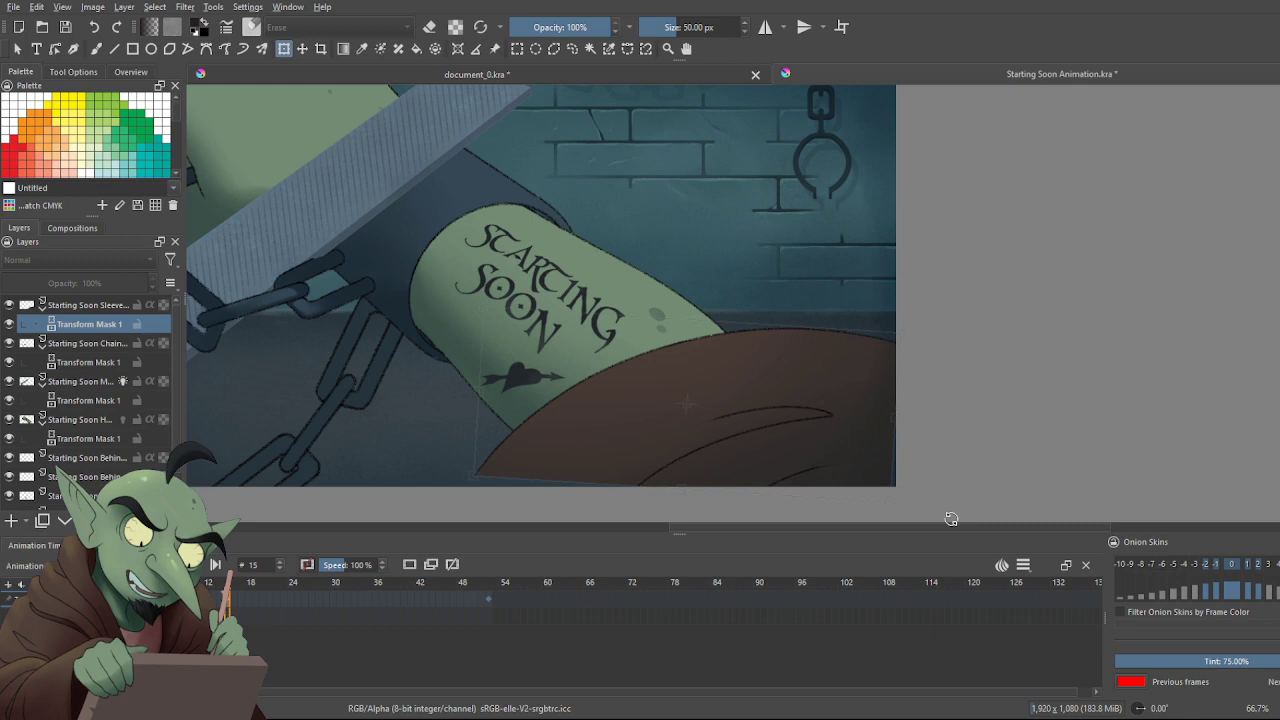
Rotate the sleeve back to a slight counterclockwise tilt at frame 15 and apply the transform
drag(951, 519, 966, 474)
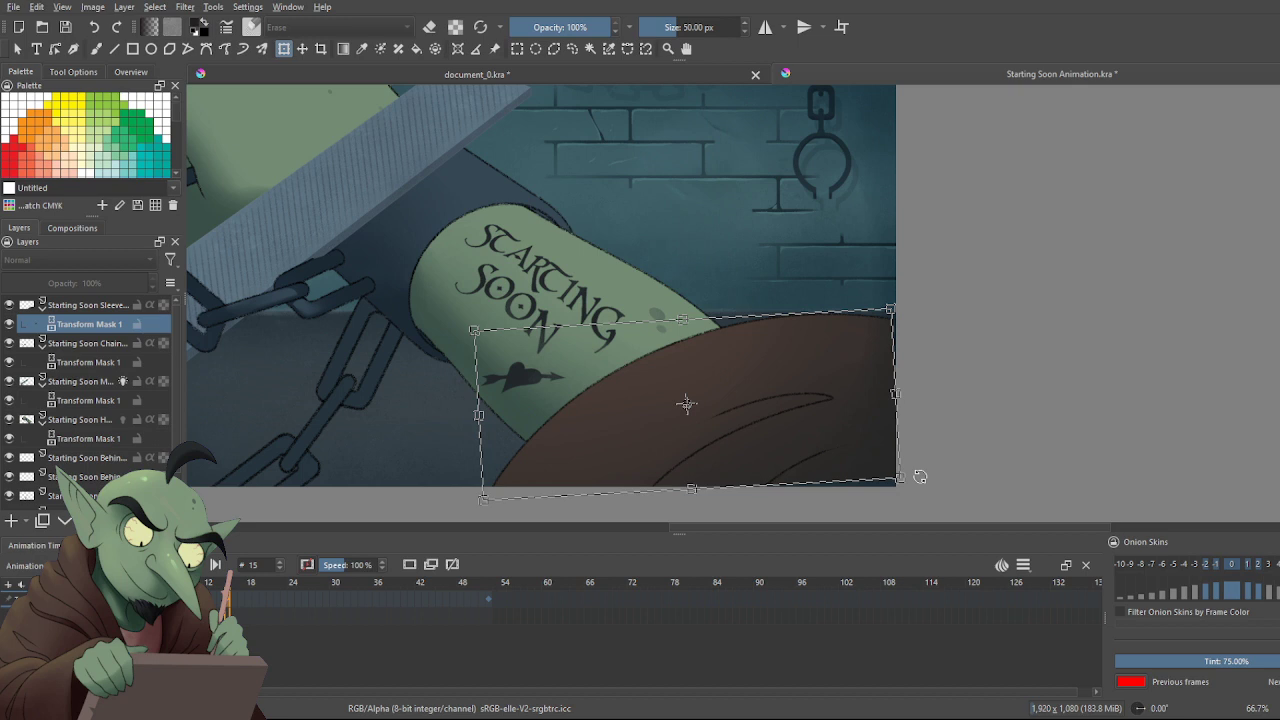
drag(925, 379, 923, 384)
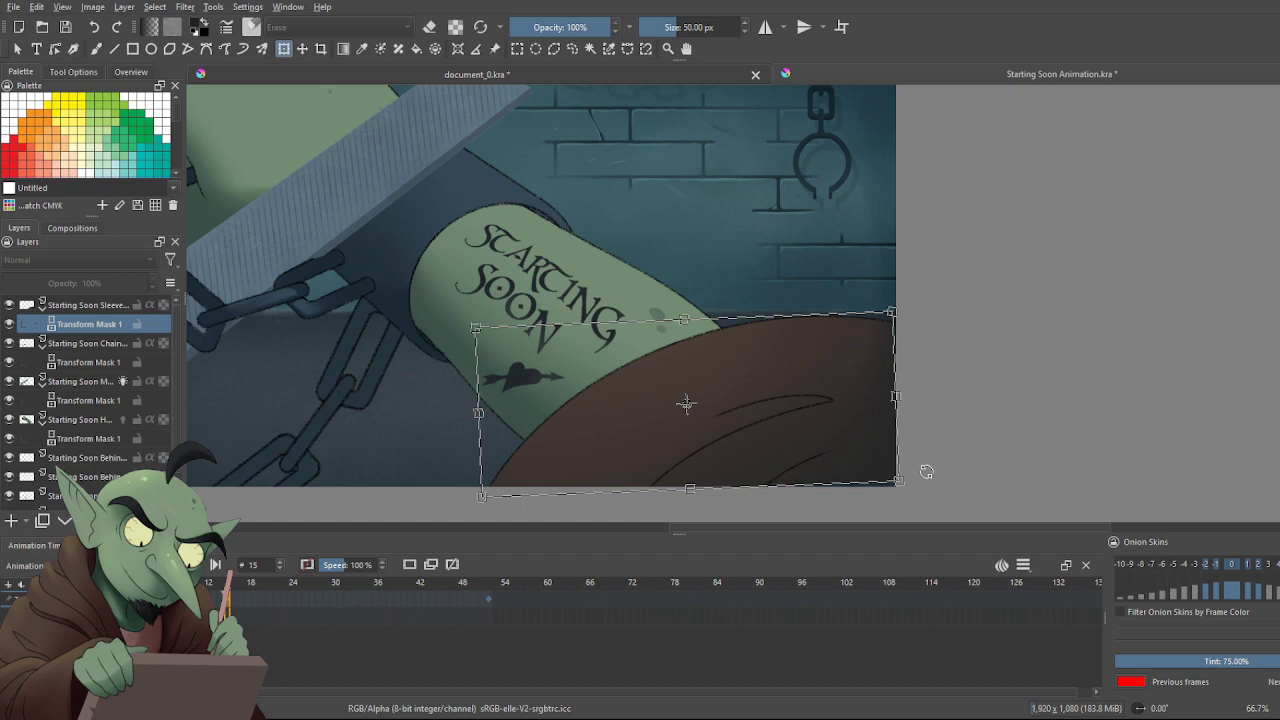
drag(926, 472, 767, 400)
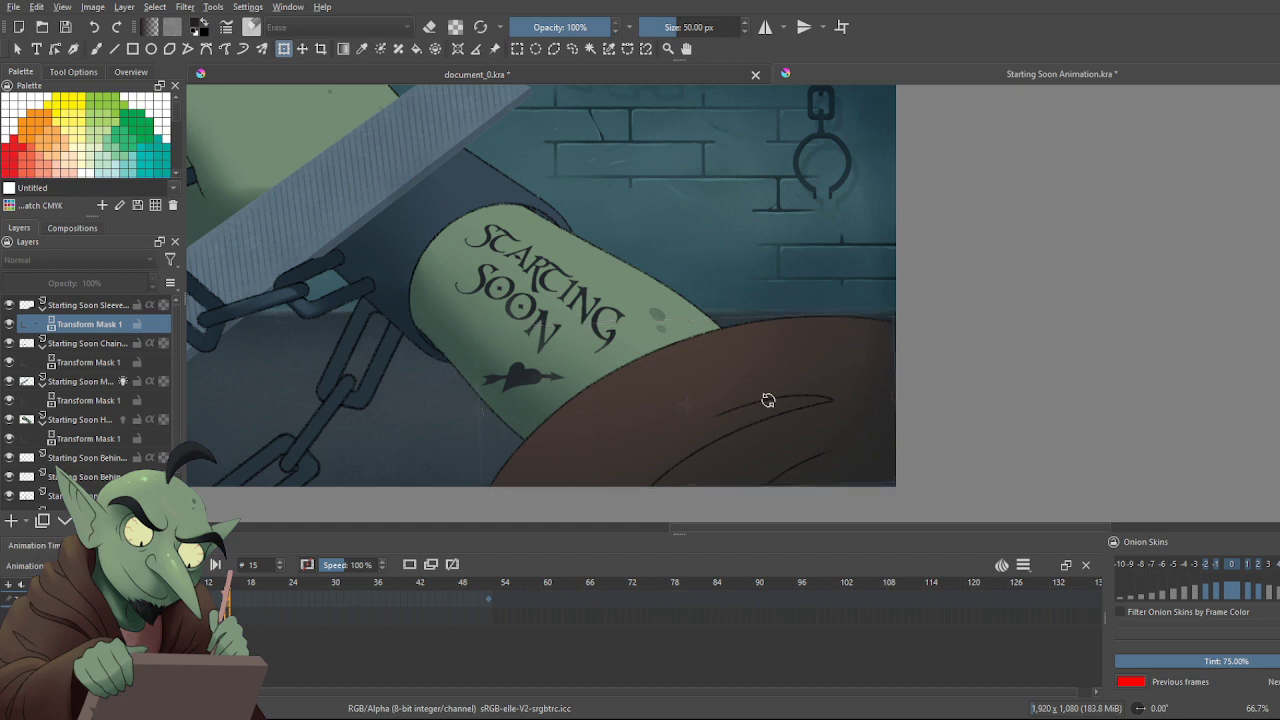
drag(767, 400, 775, 405)
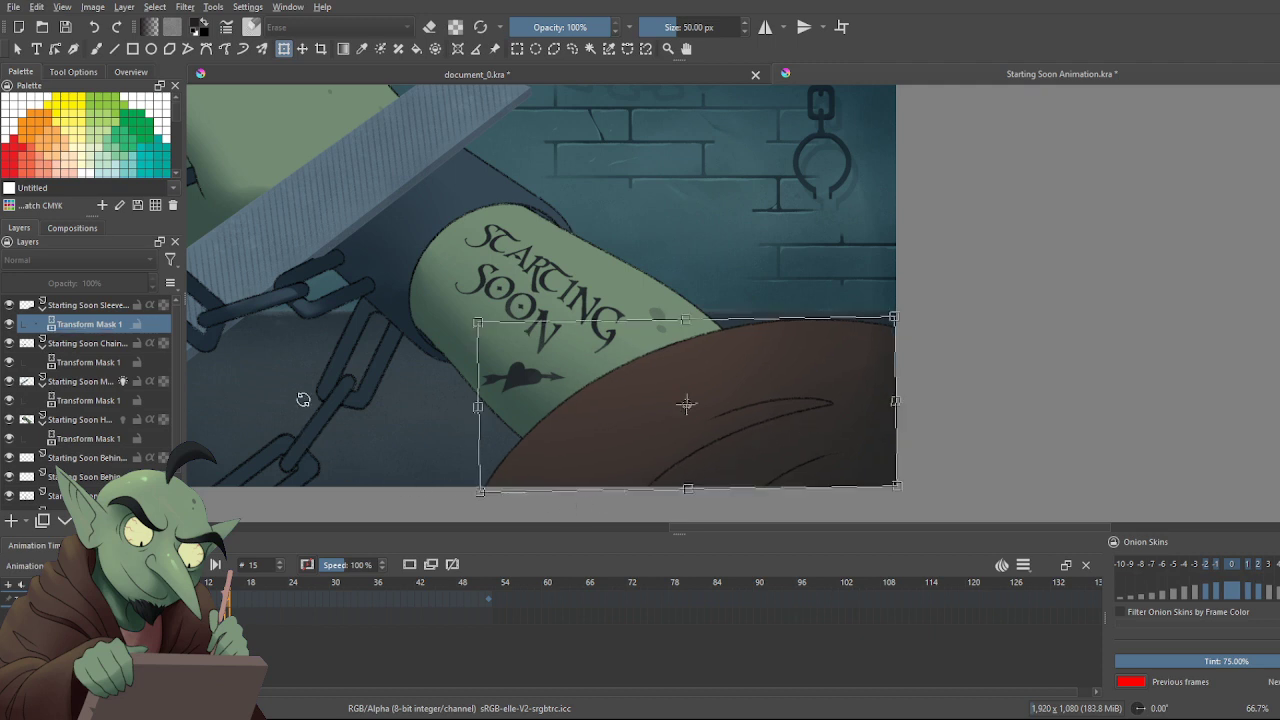
key(Return)
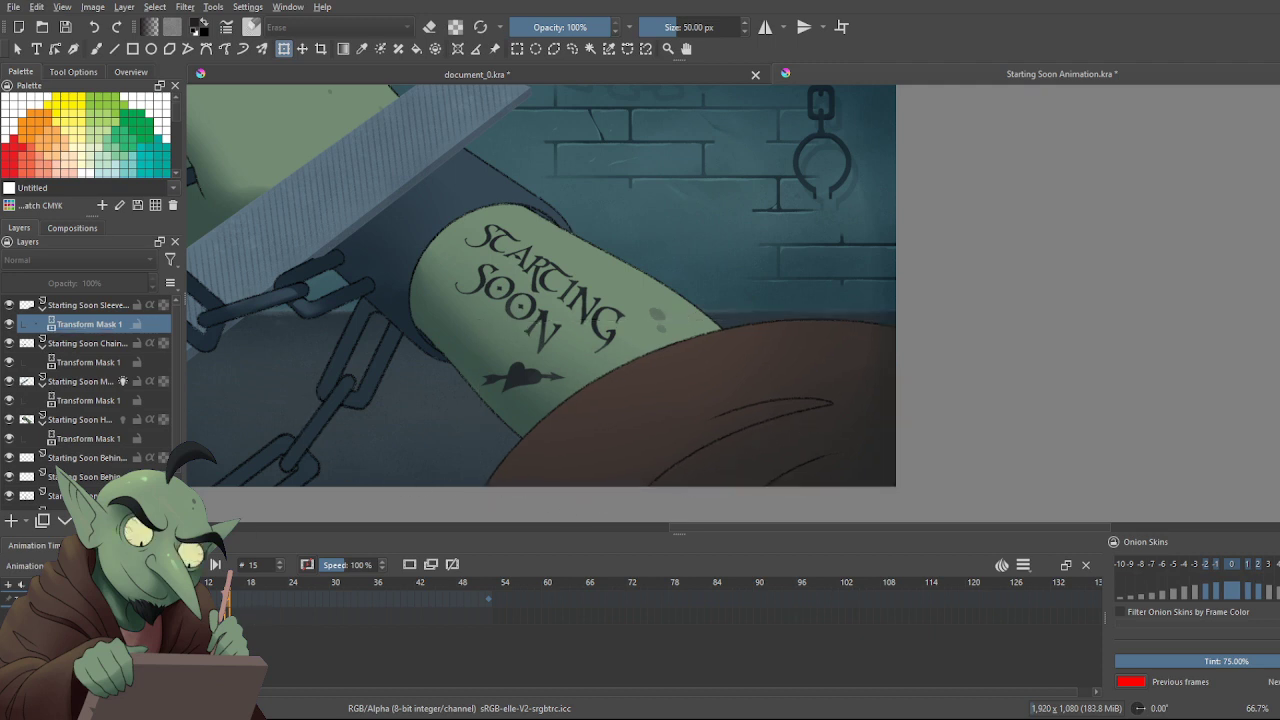
Scrub the timeline between frames 0 and 21 to check how the sleeve rotates
click(124, 598)
drag(124, 585, 167, 590)
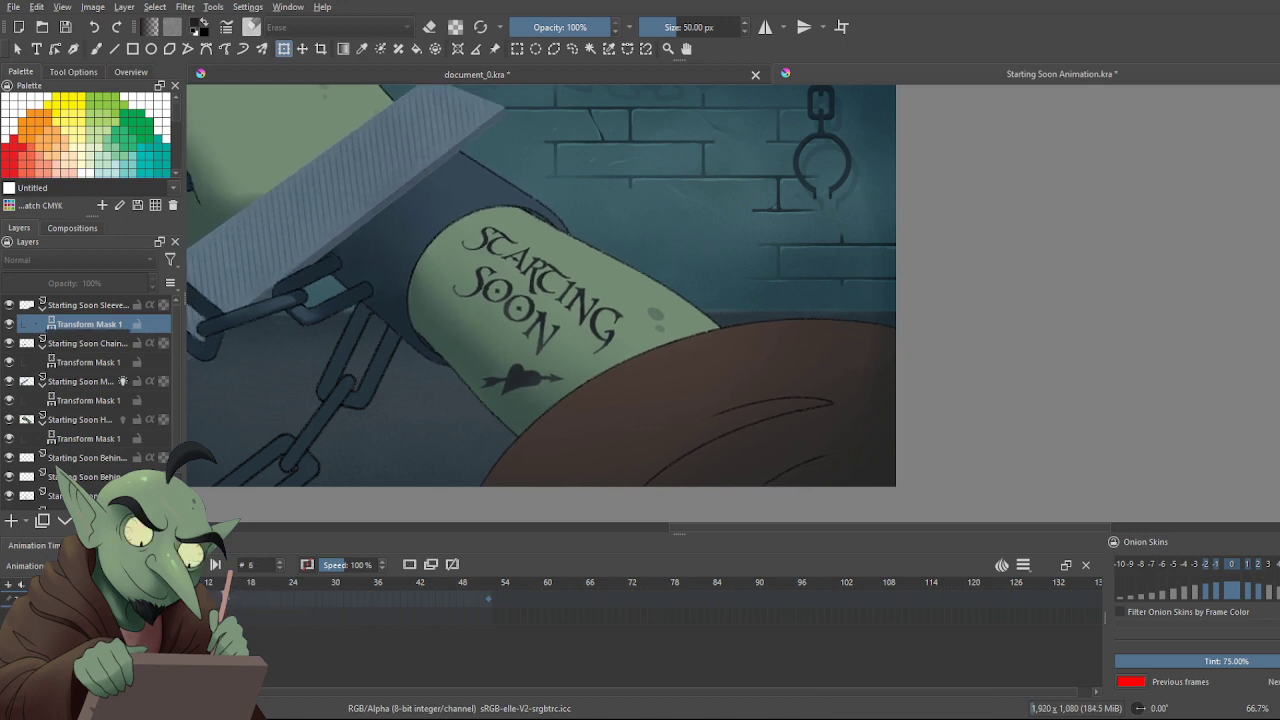
click(274, 588)
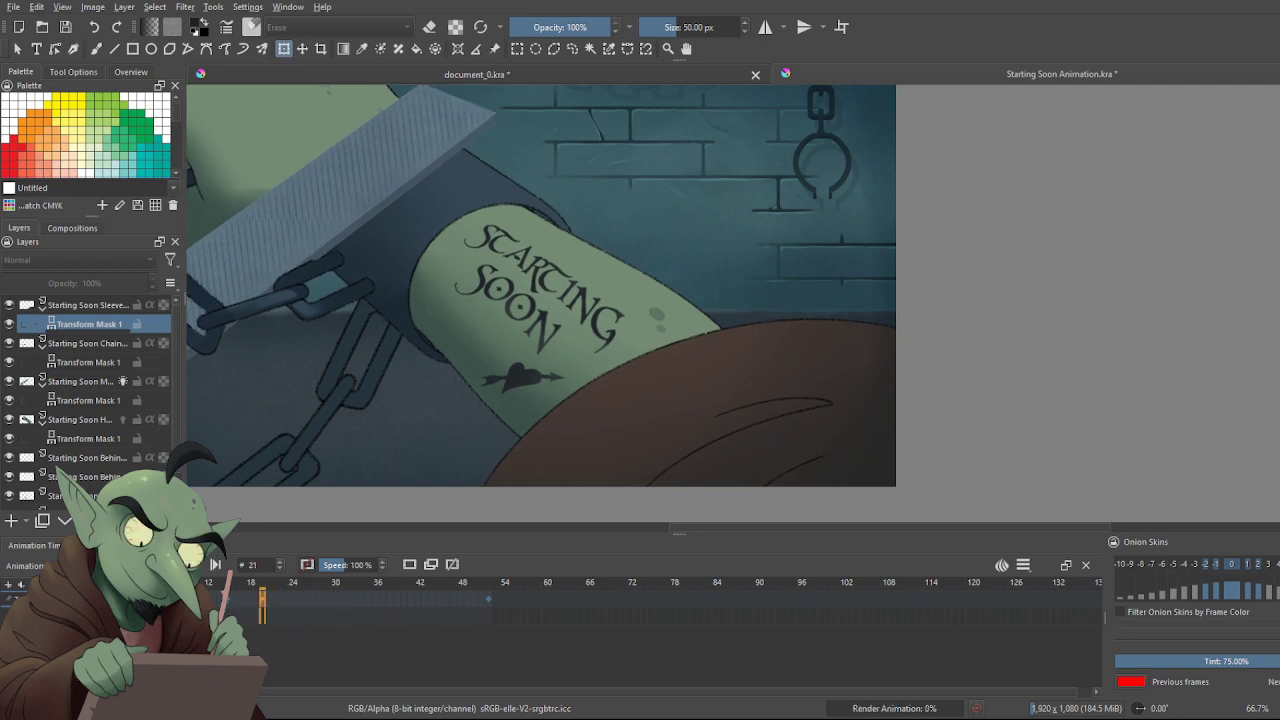
drag(262, 590, 120, 590)
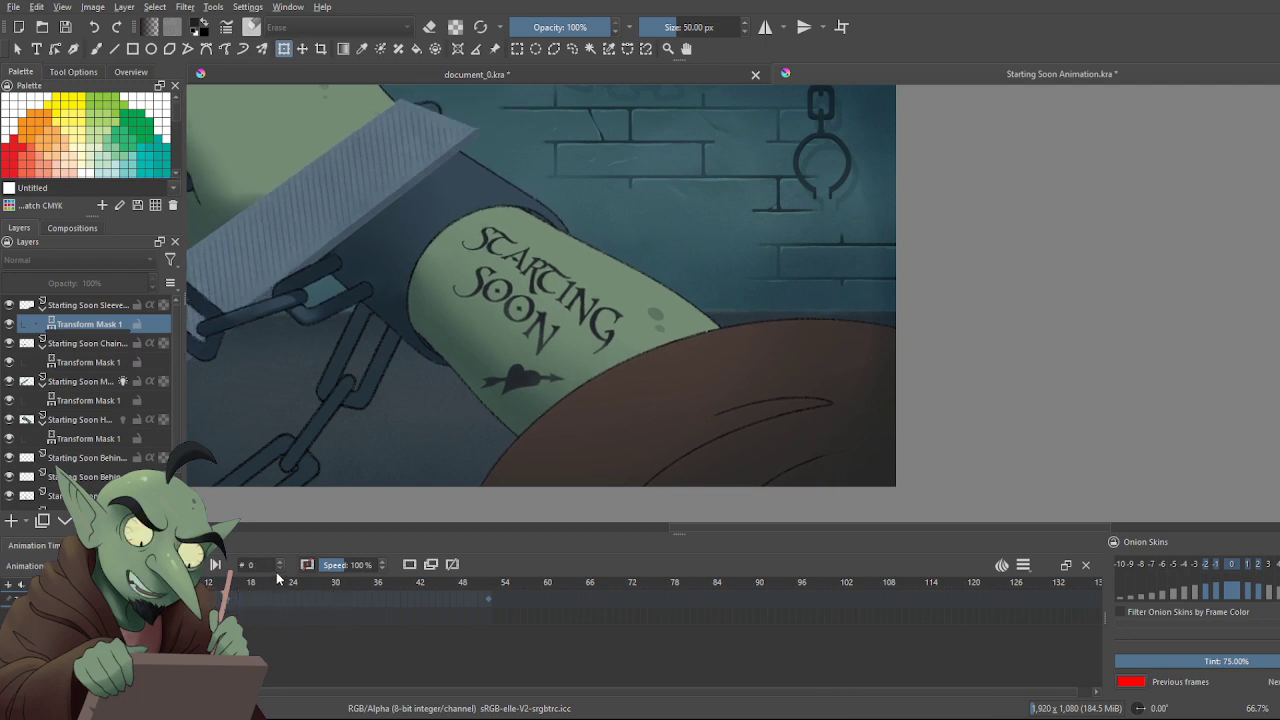
Play the animation from frame 0 with the whole scene in view, checking the sleeve's motion, and stop playback
scroll(380, 409, down, 3)
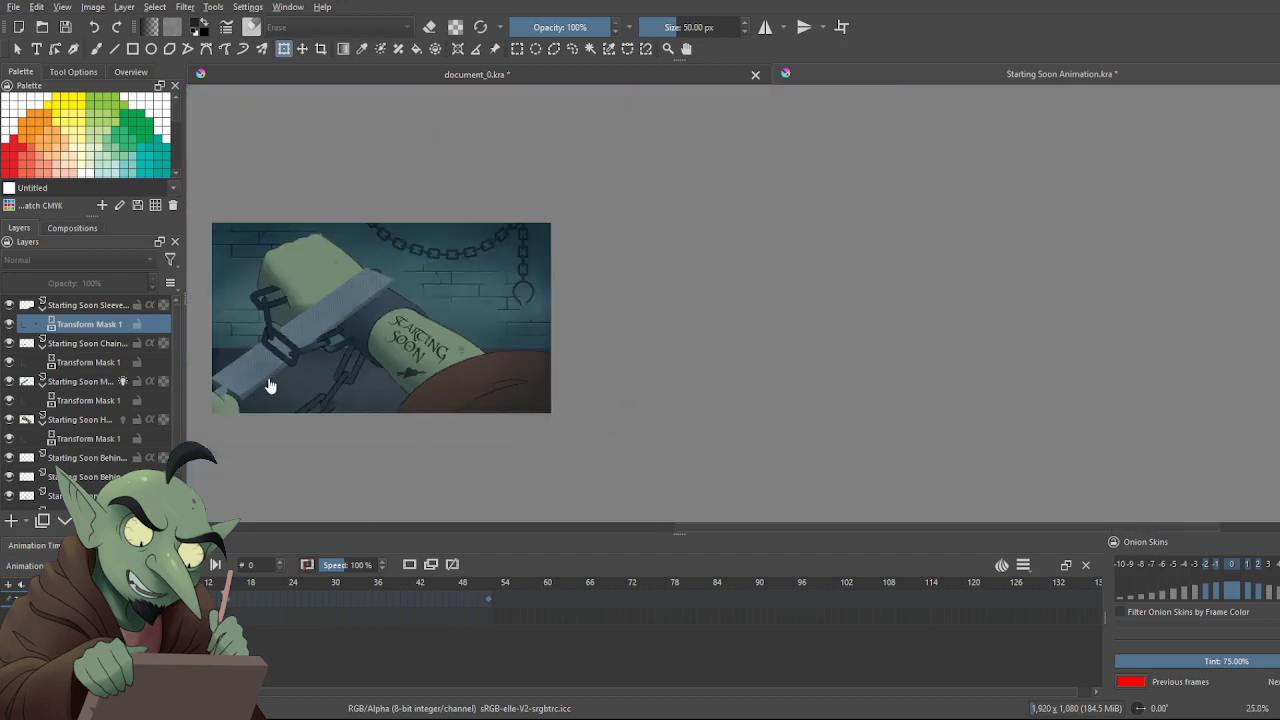
scroll(285, 398, up, 1)
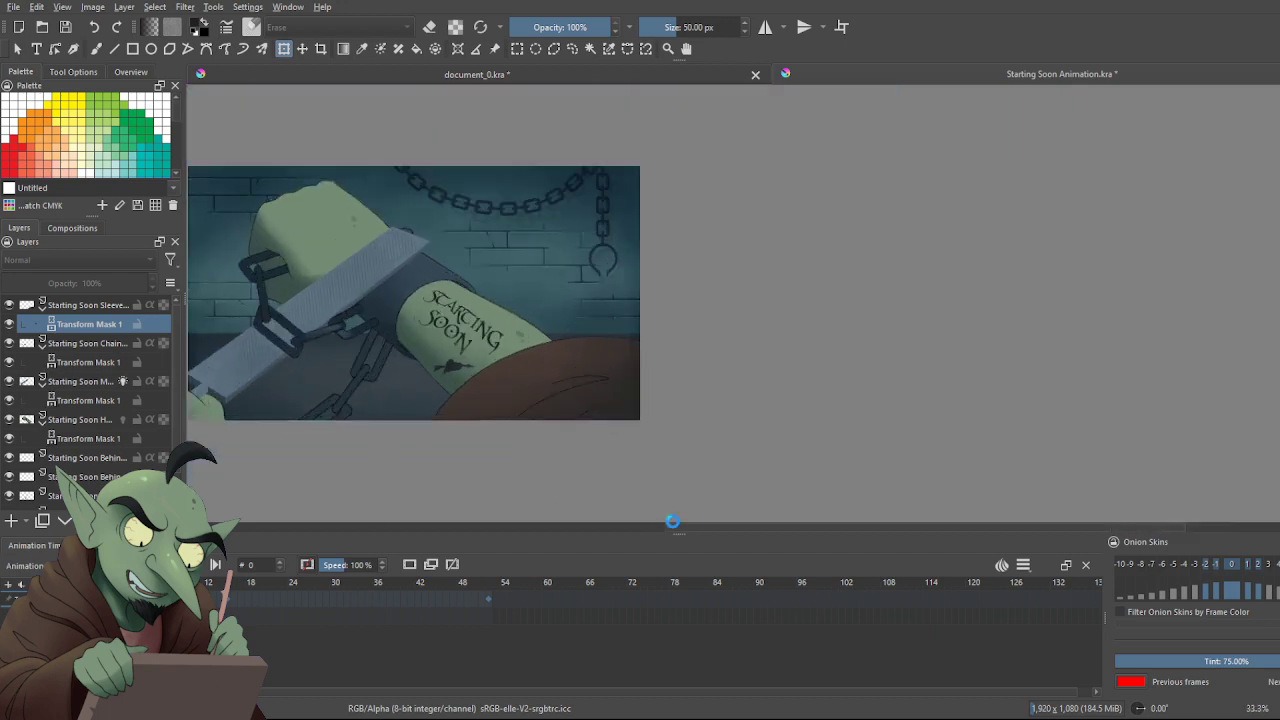
drag(674, 531, 616, 527)
click(96, 343)
click(105, 328)
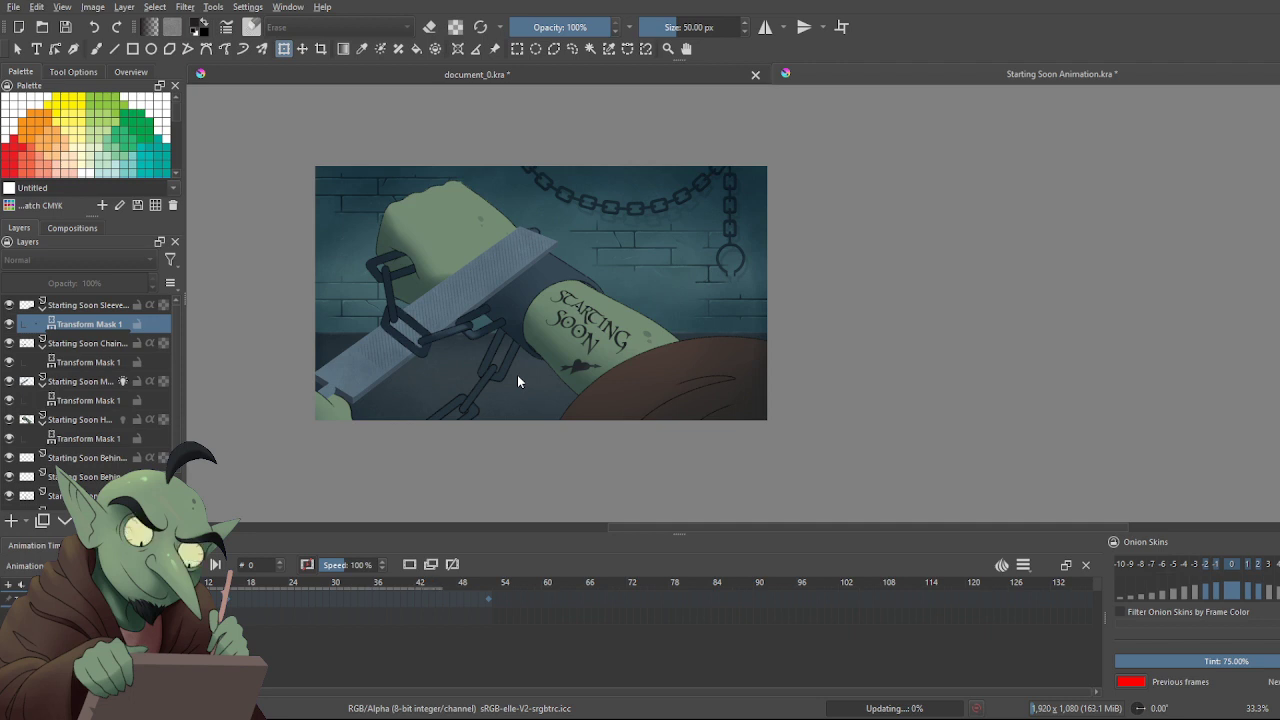
key(space)
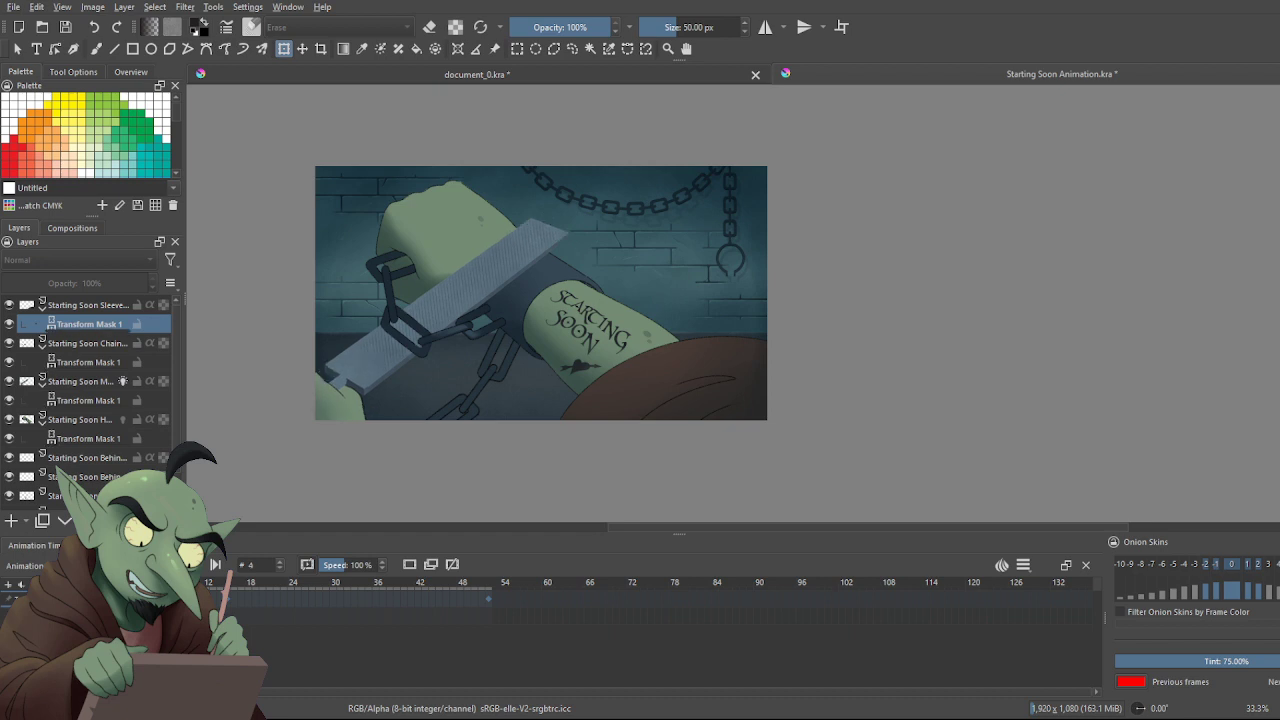
key(space)
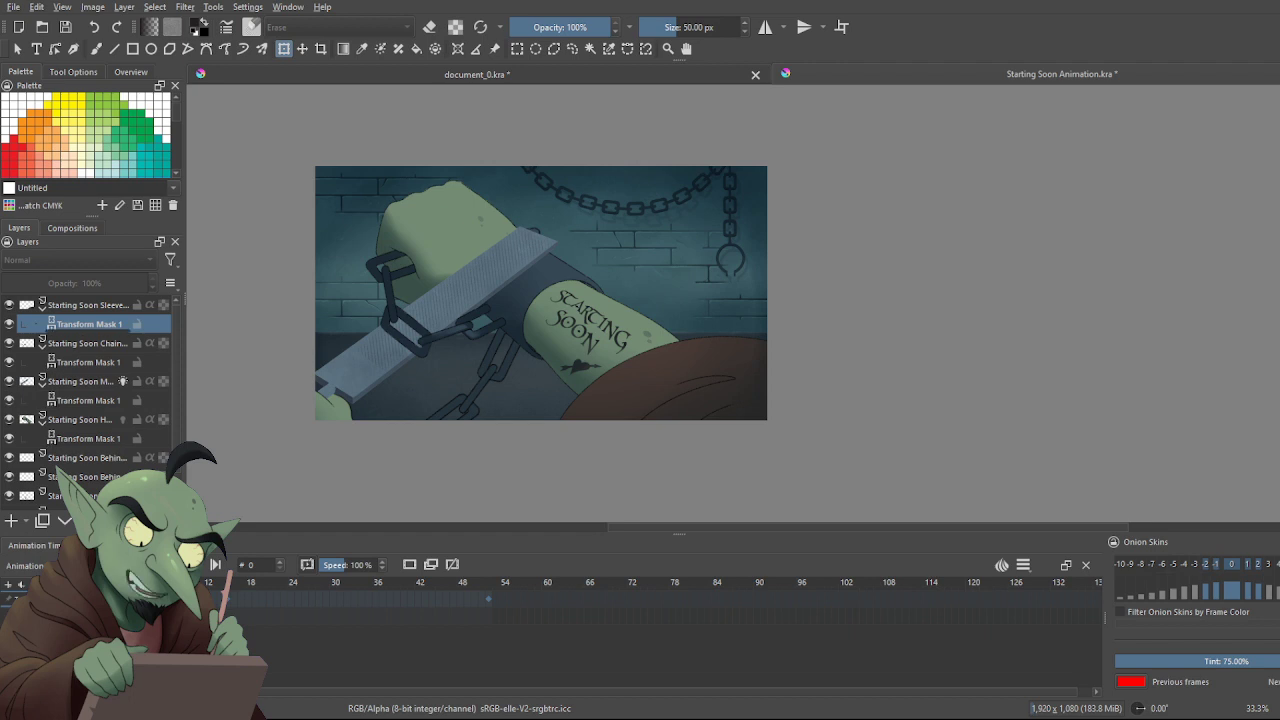
Delete the sleeve transform mask's keyframes at frame 2 from its red, green and blue animation curves
key(Right)
key(Right)
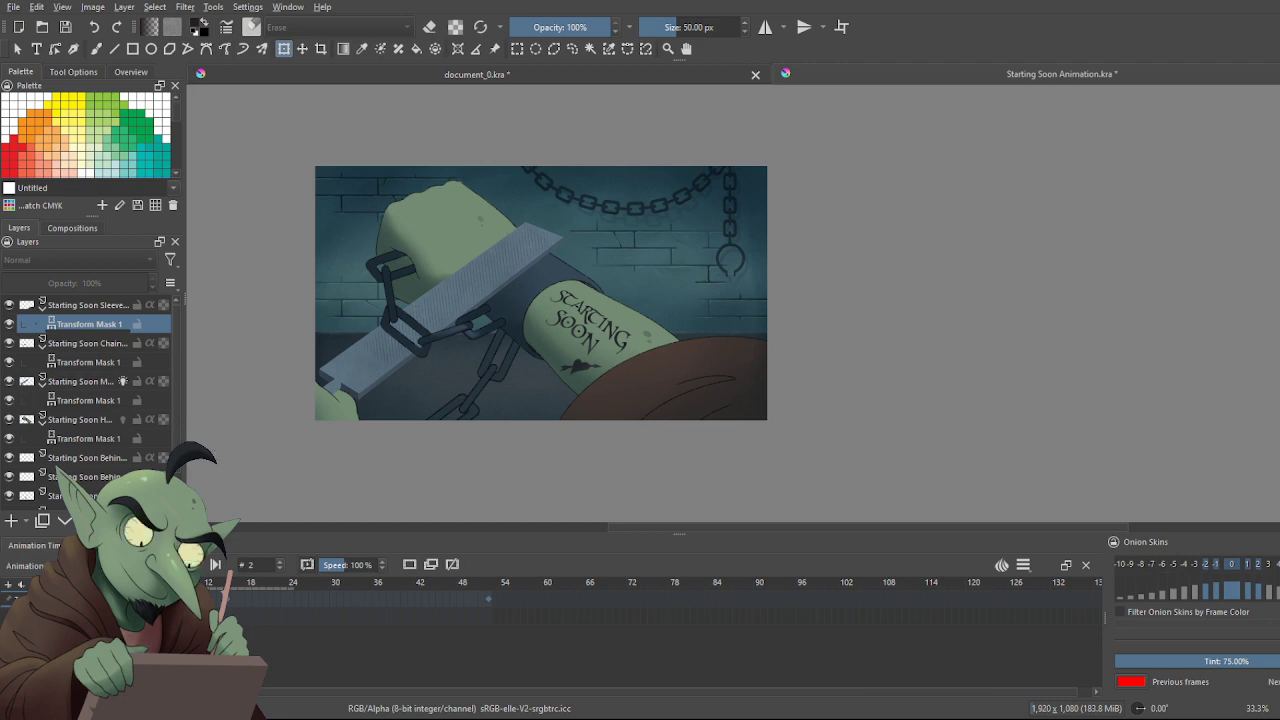
key(period)
key(comma)
click(140, 545)
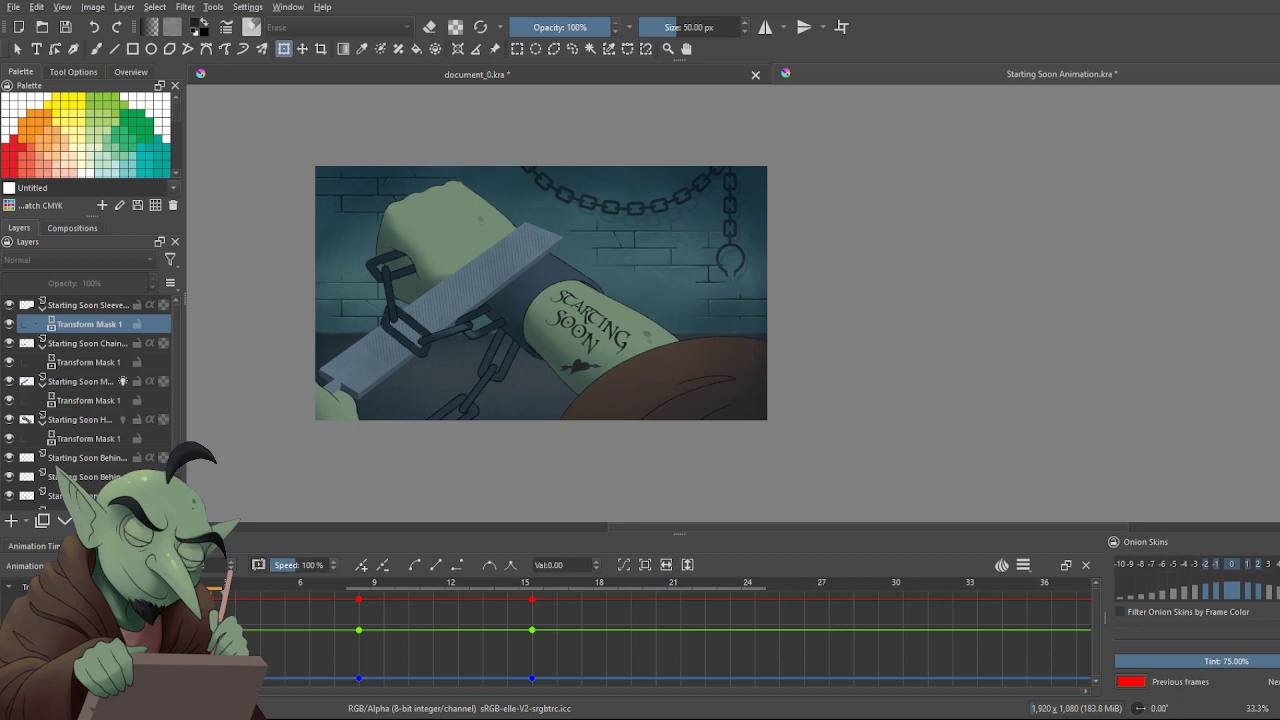
click(212, 598)
click(384, 566)
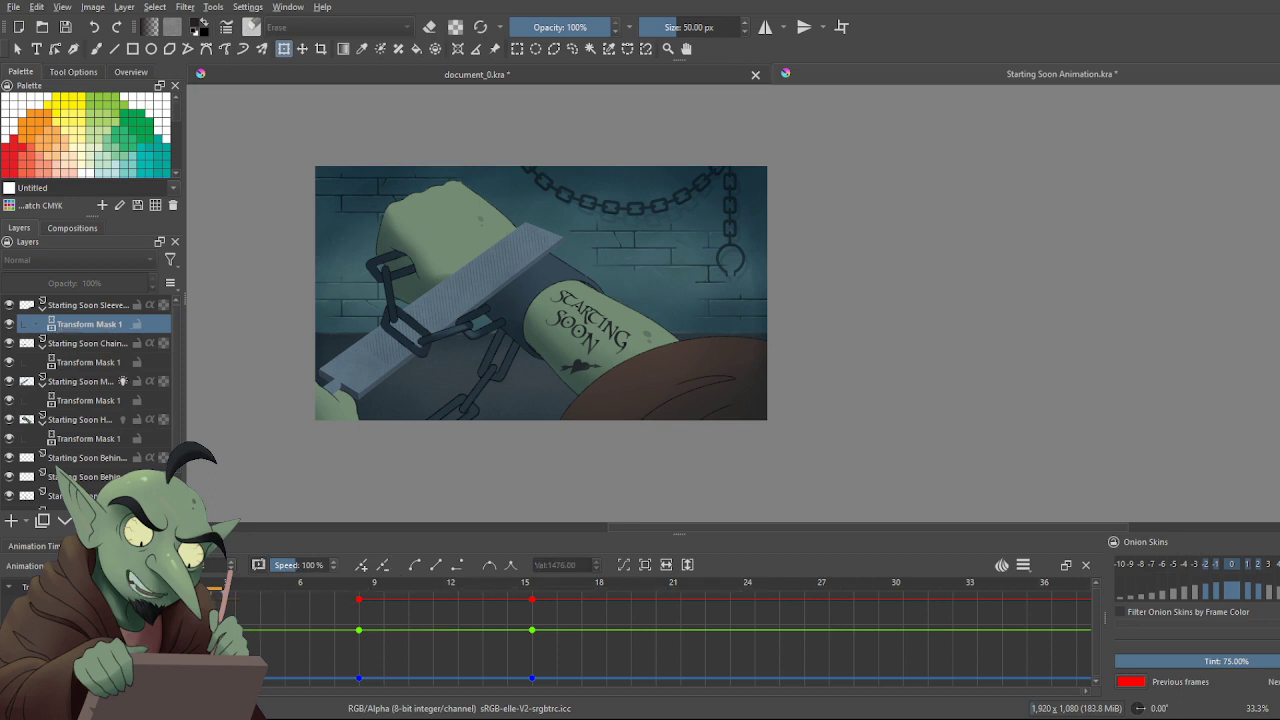
click(212, 629)
click(318, 602)
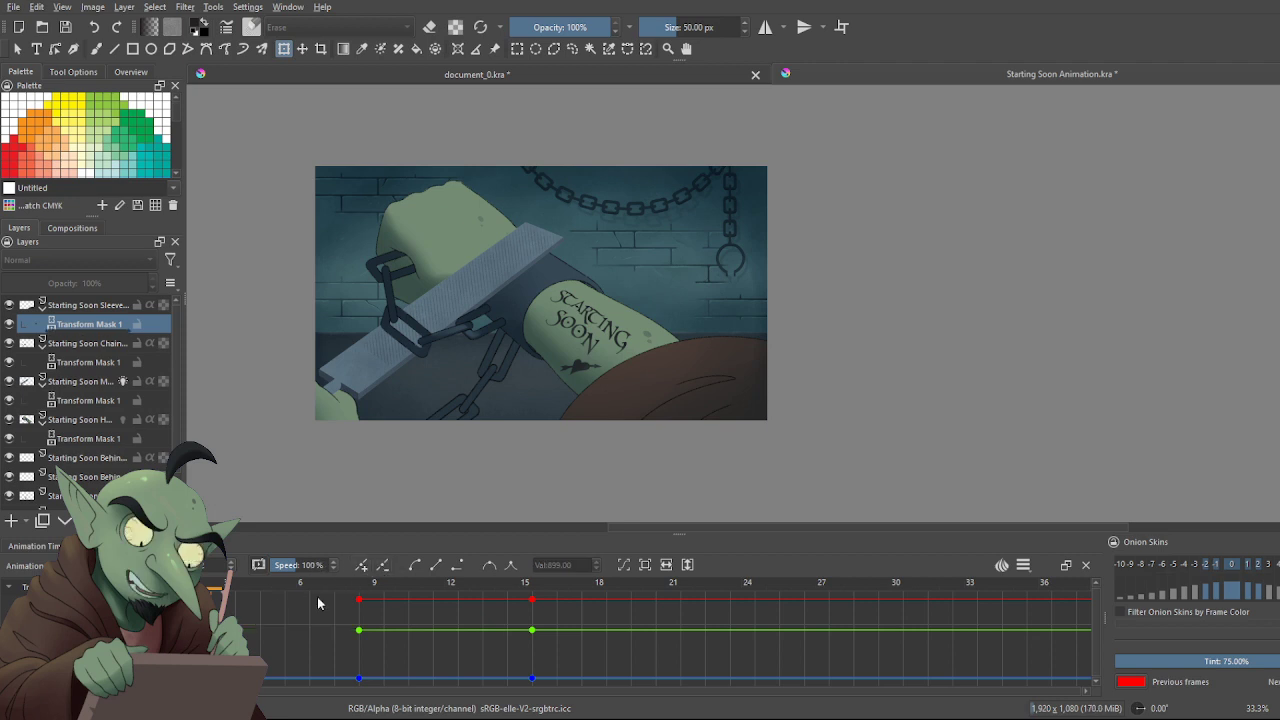
click(212, 677)
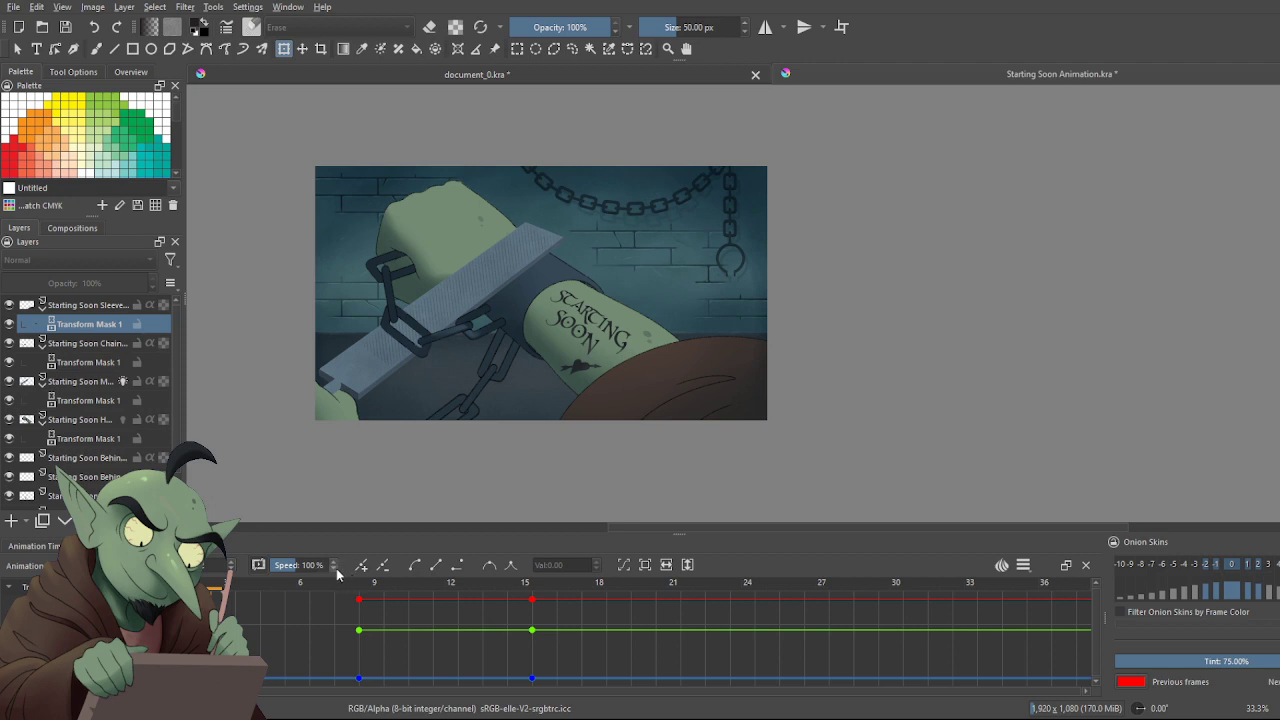
click(382, 565)
Check the sleeve mask's other curves for leftover keyframes, and play the animation in the timeline from frame 0
scroll(264, 648, down, 5)
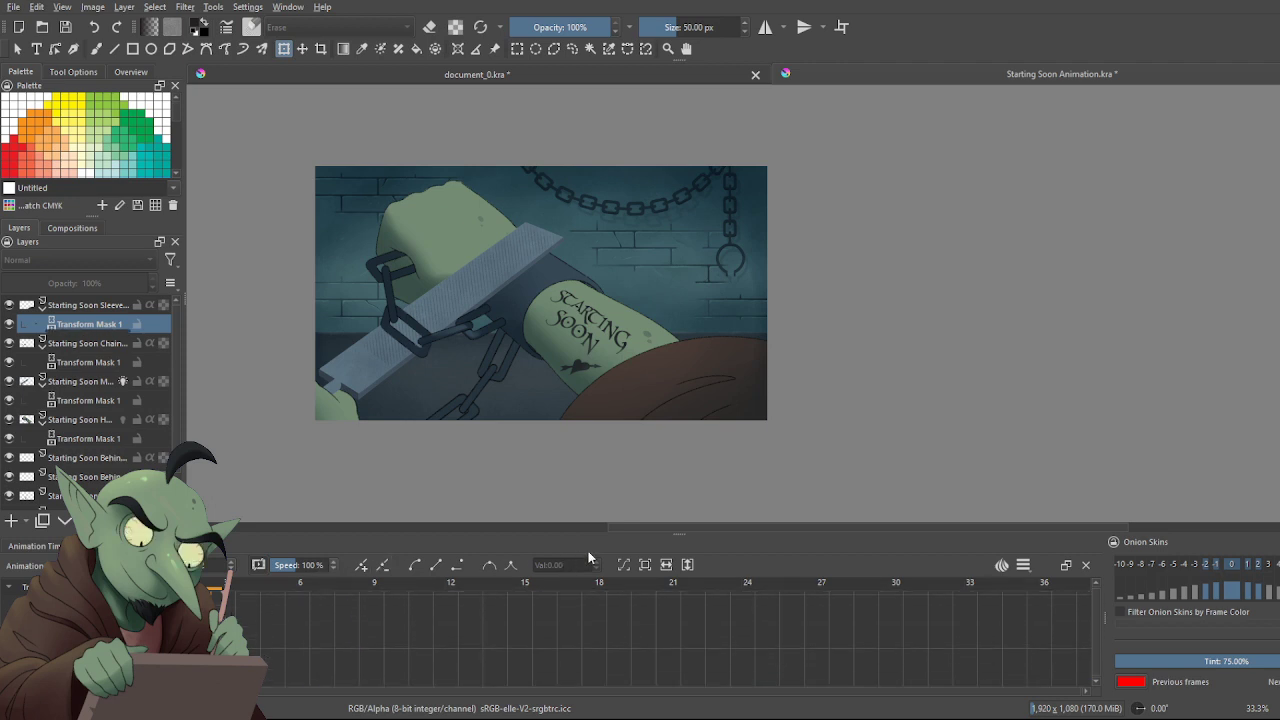
click(624, 565)
scroll(336, 626, down, 3)
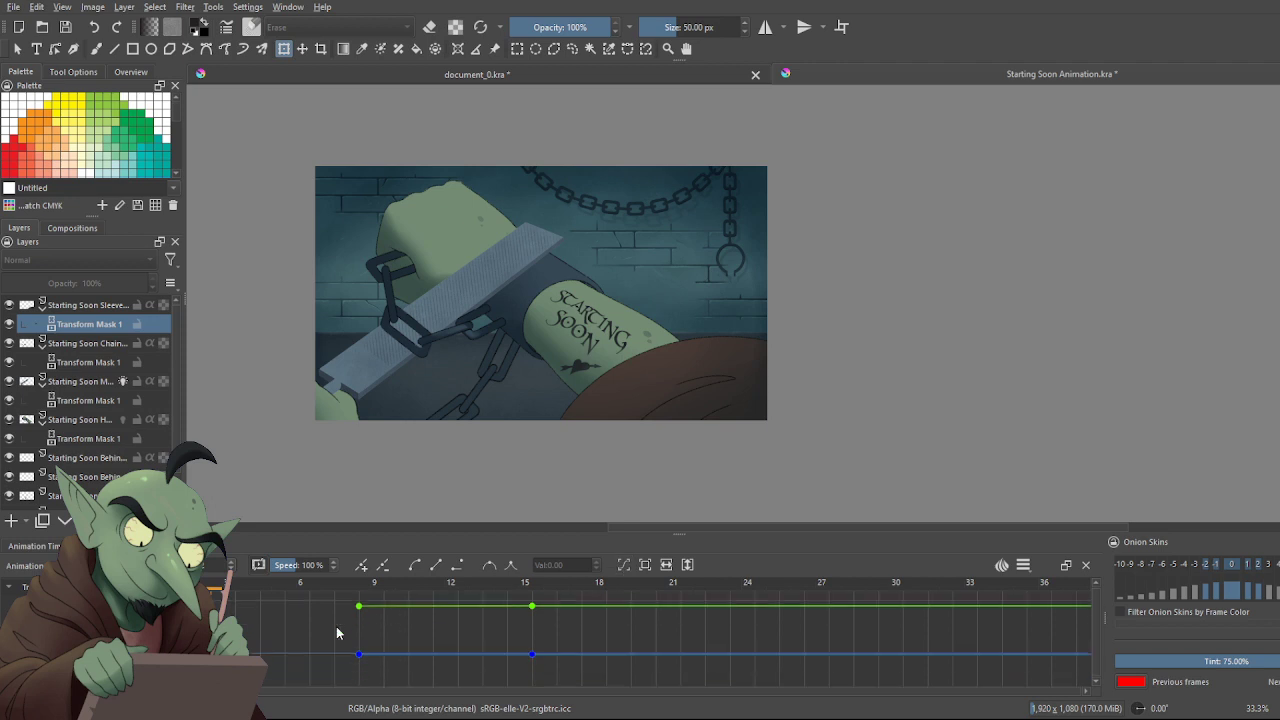
scroll(311, 626, up, 6)
scroll(310, 625, down, 2)
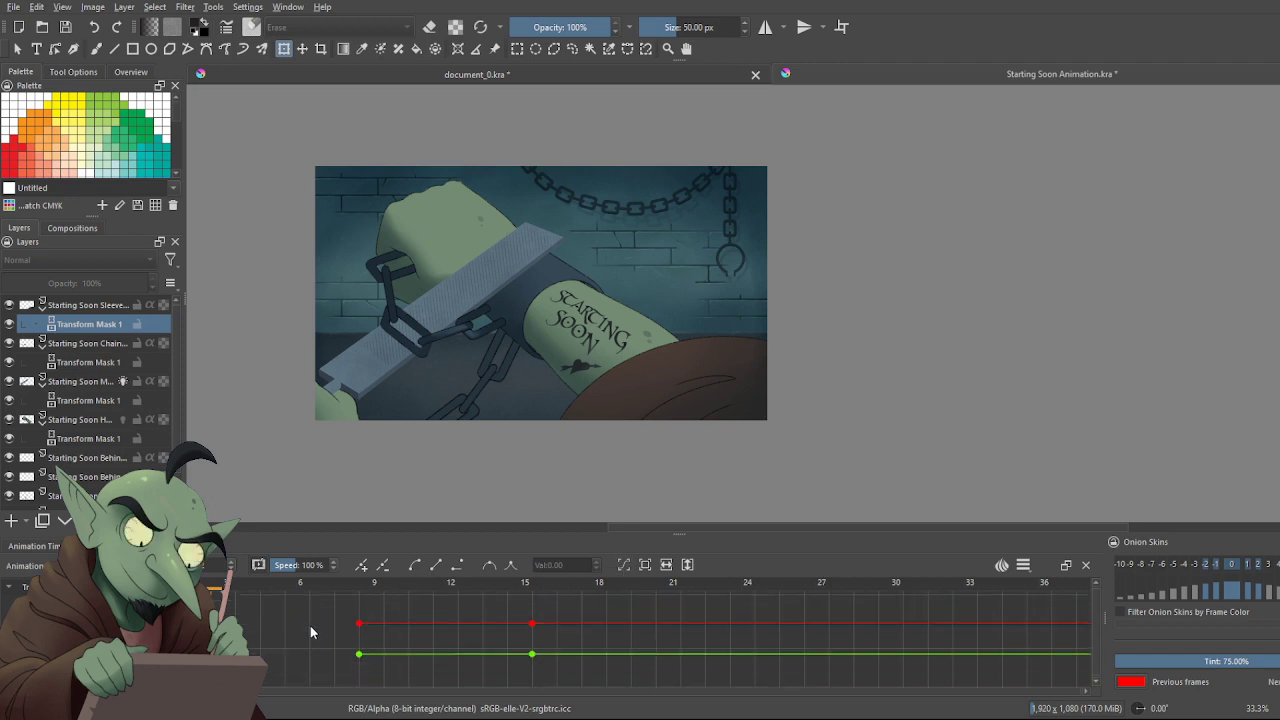
click(58, 546)
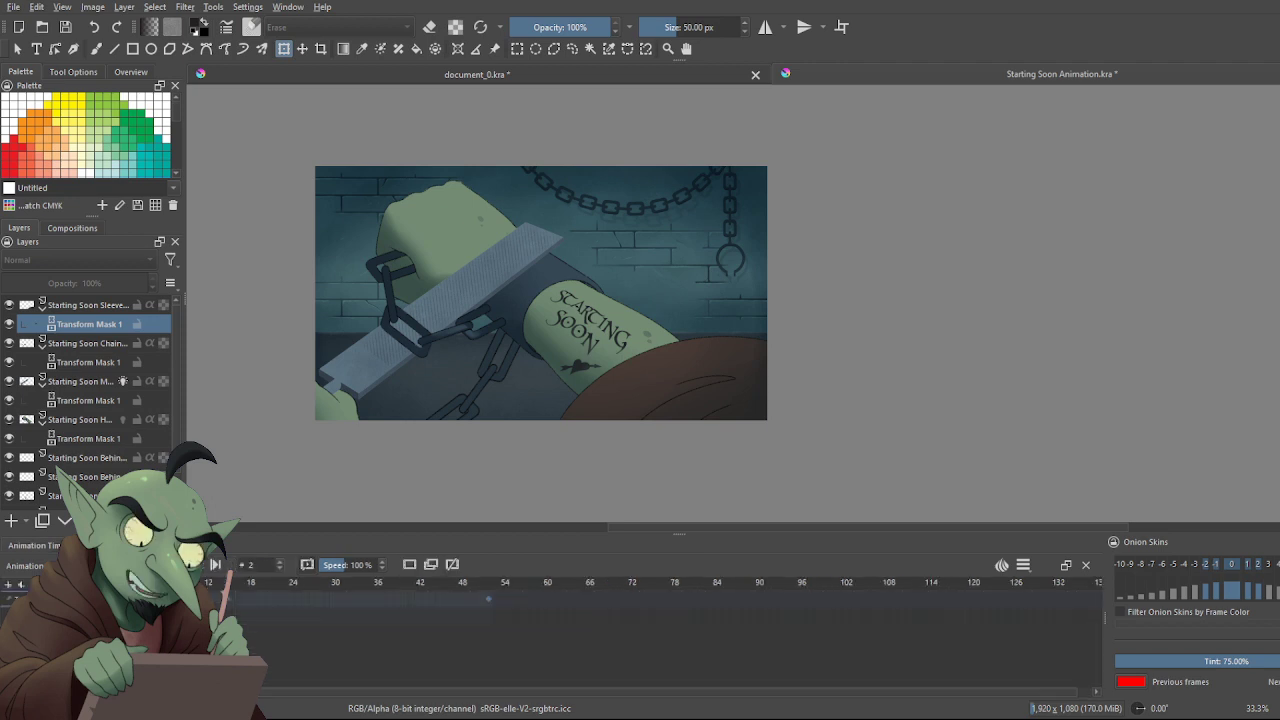
key(Left)
key(Left)
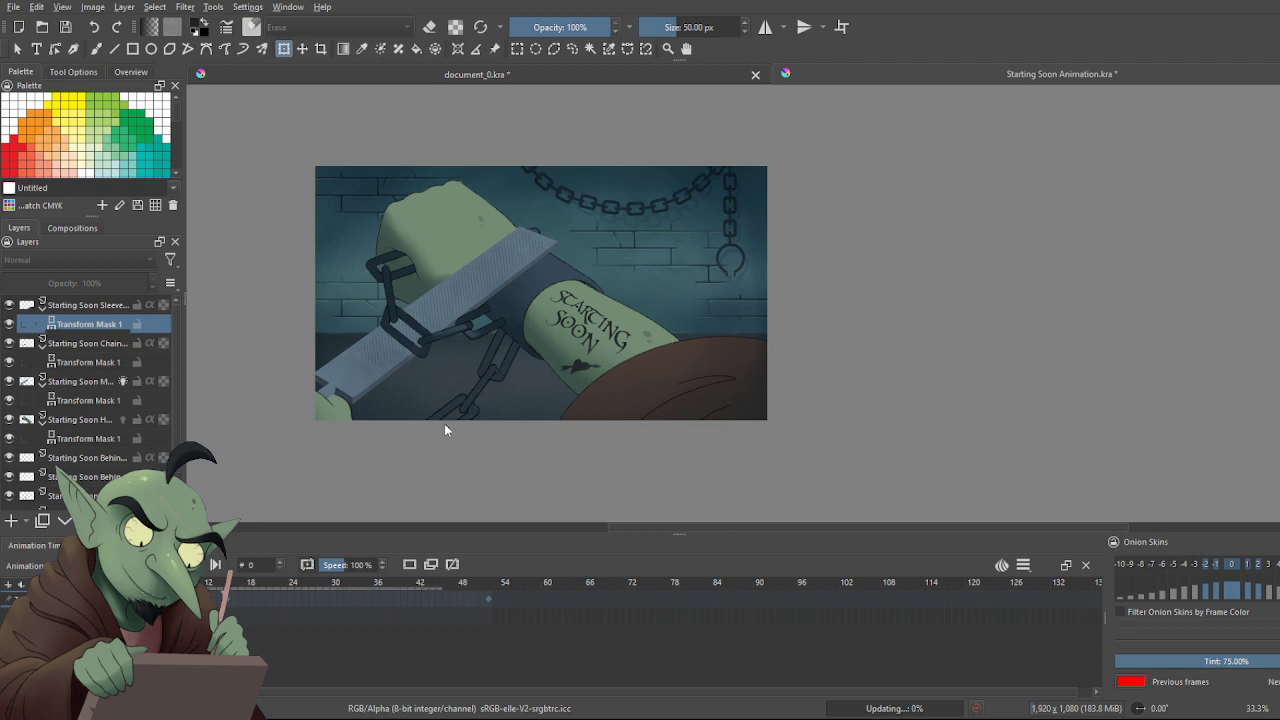
key(space)
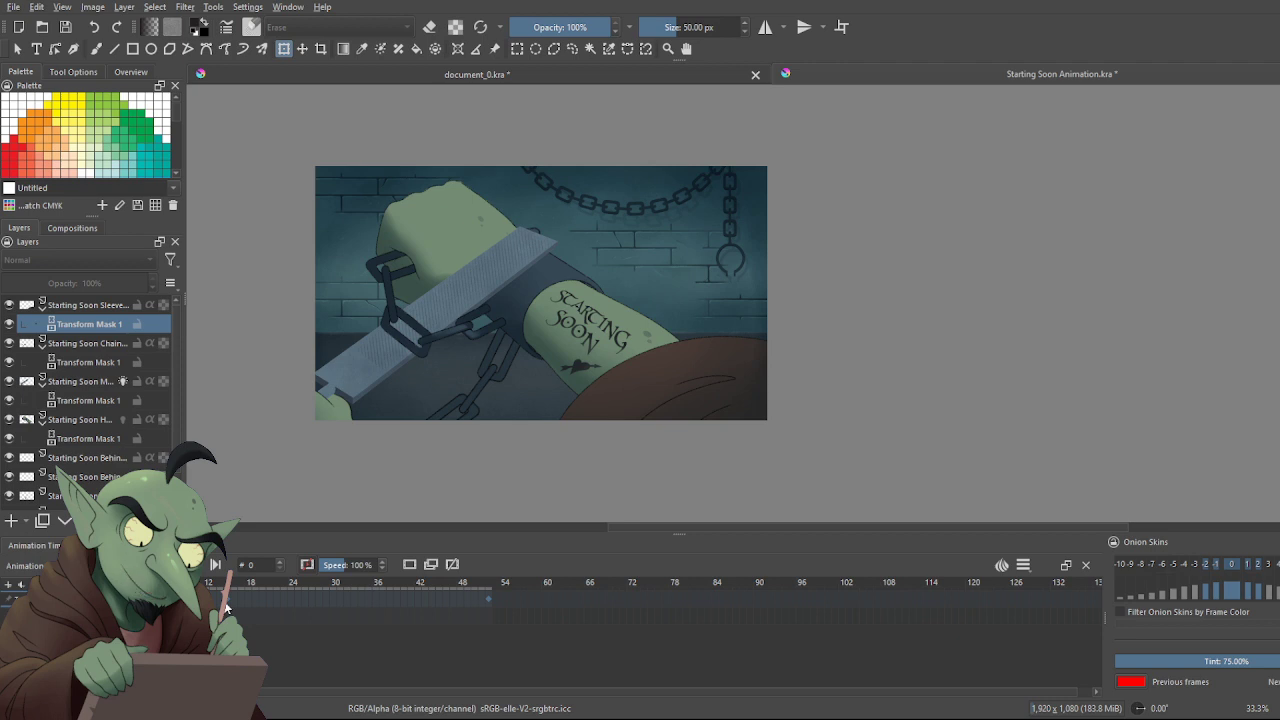
Try a slight clockwise rotation of the sleeve at frame 15 with the Transform tool and apply it
click(686, 371)
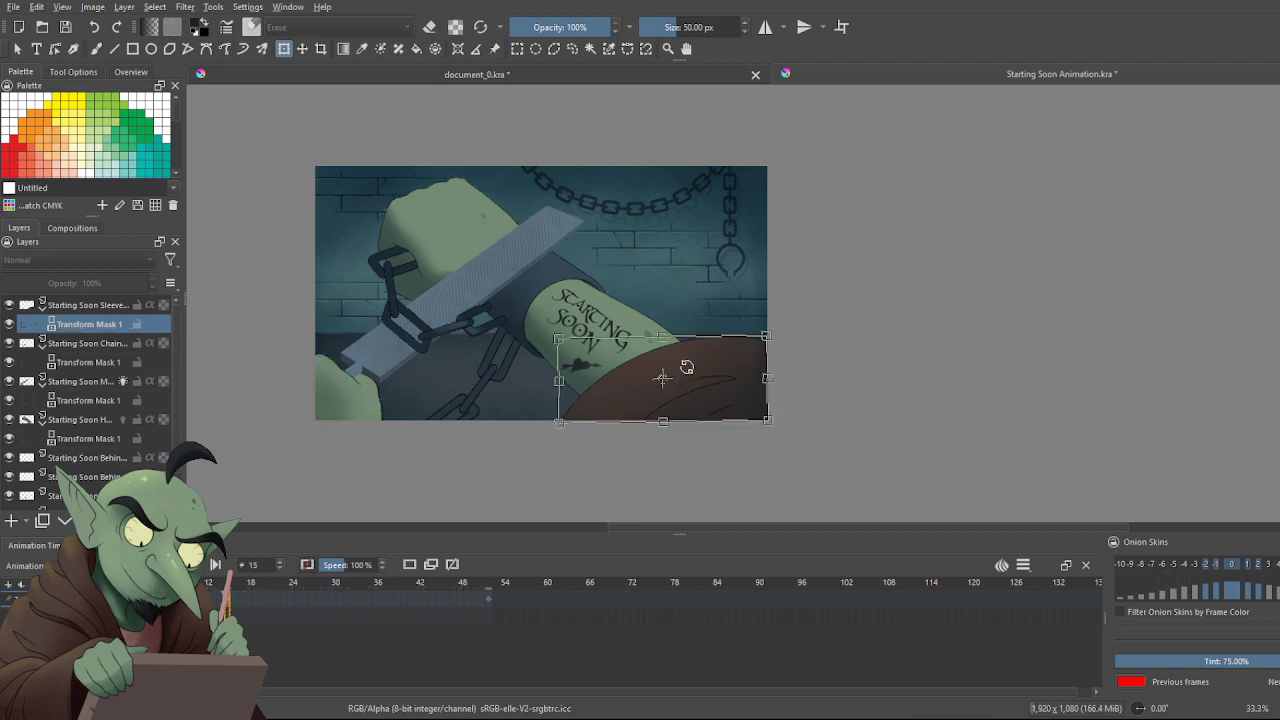
key(Return)
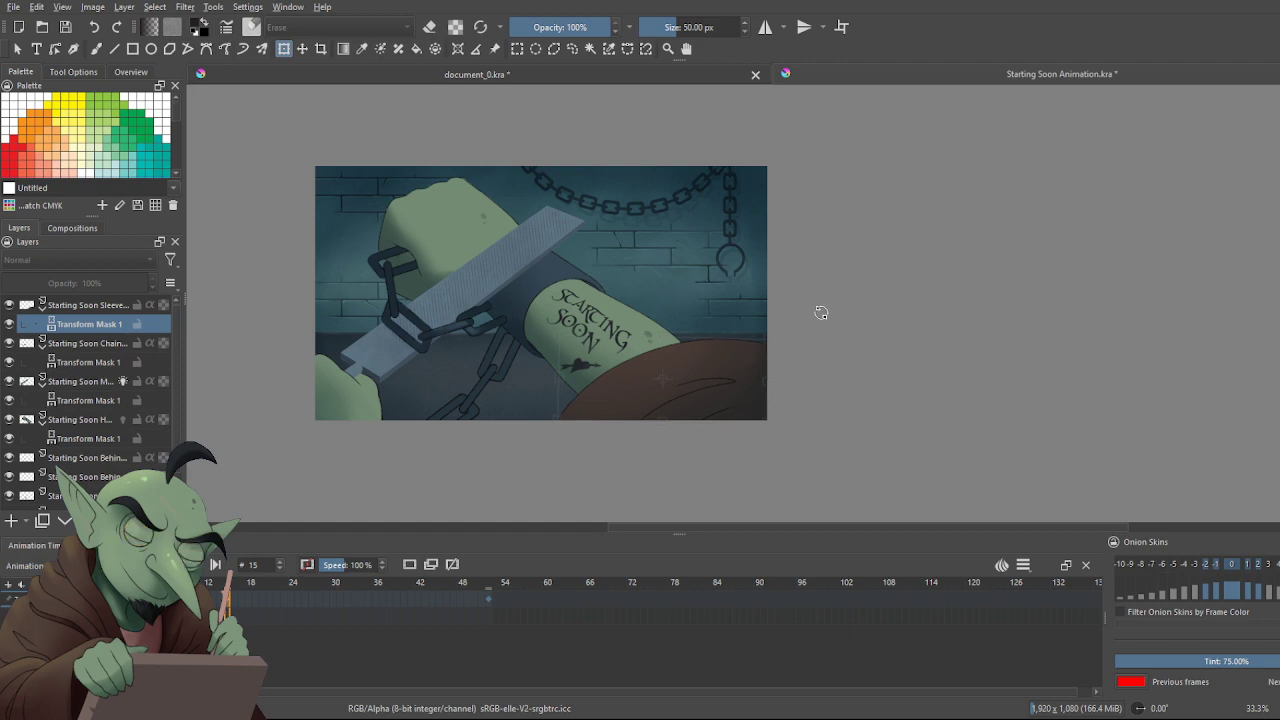
click(820, 312)
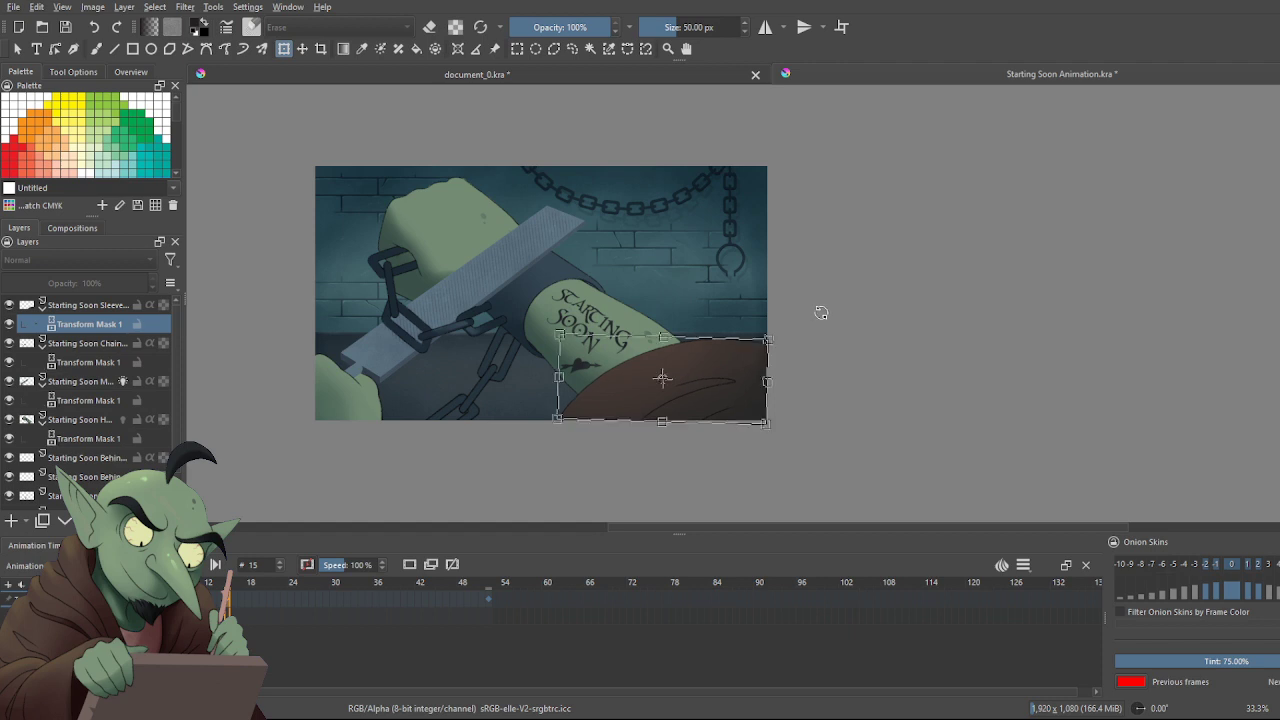
key(Right)
key(Right)
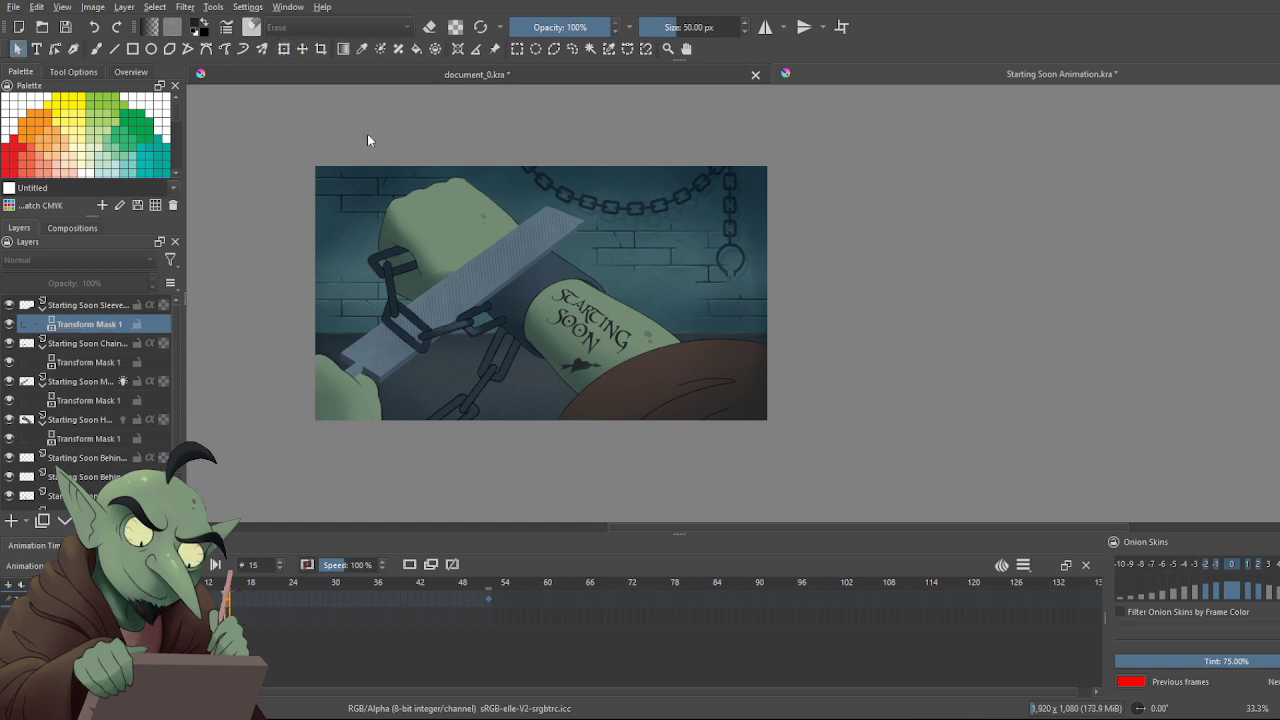
click(18, 50)
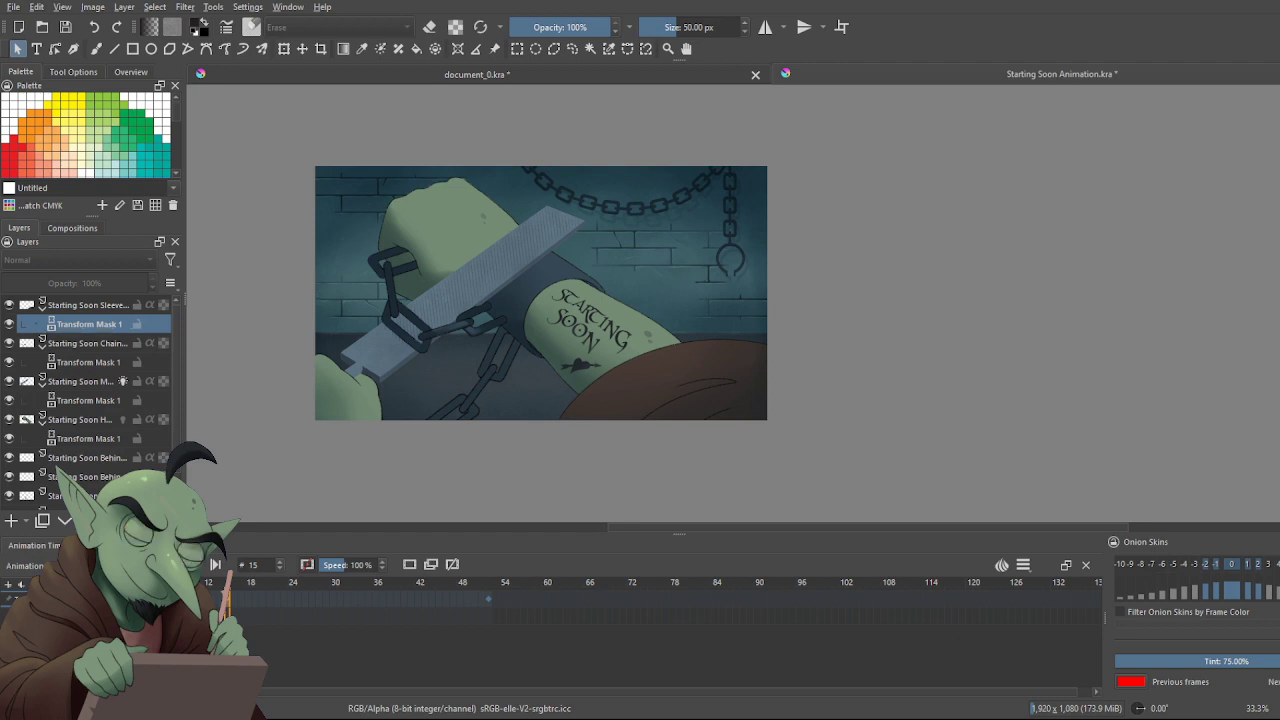
Play the animation from frame 0, checking the sleeve's motion at different zoom levels, and stop playback
key(Home)
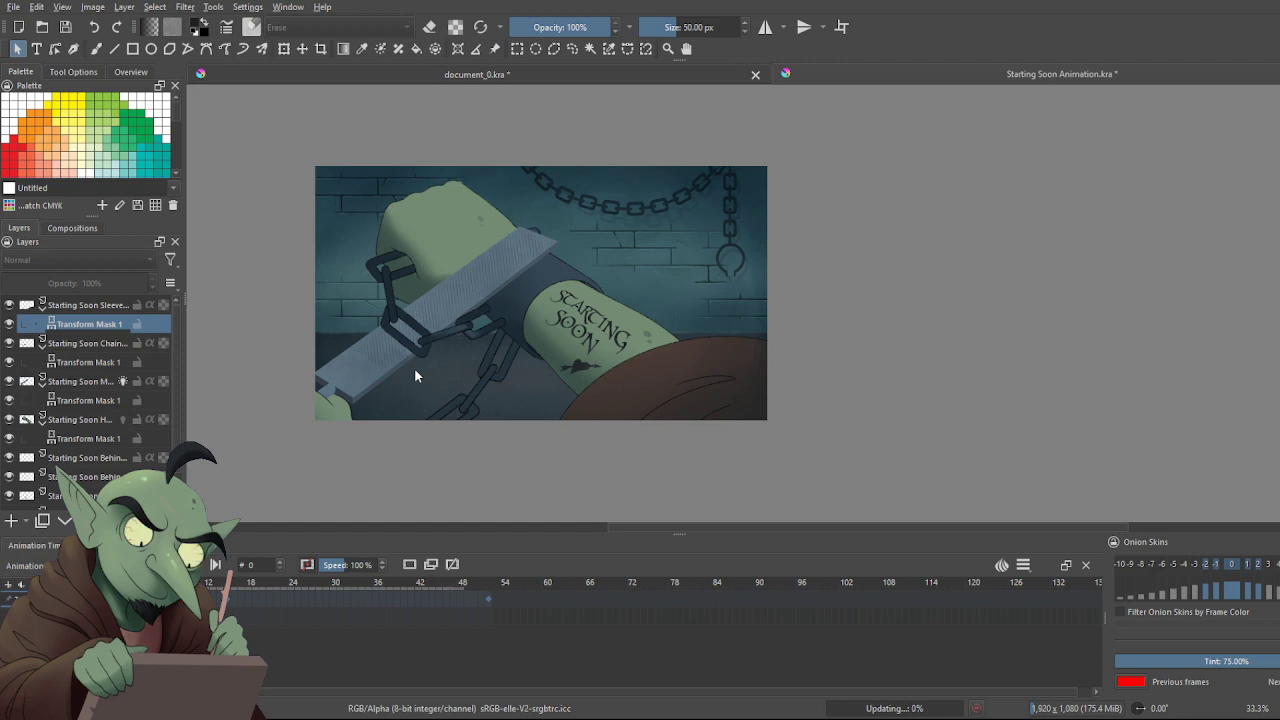
key(space)
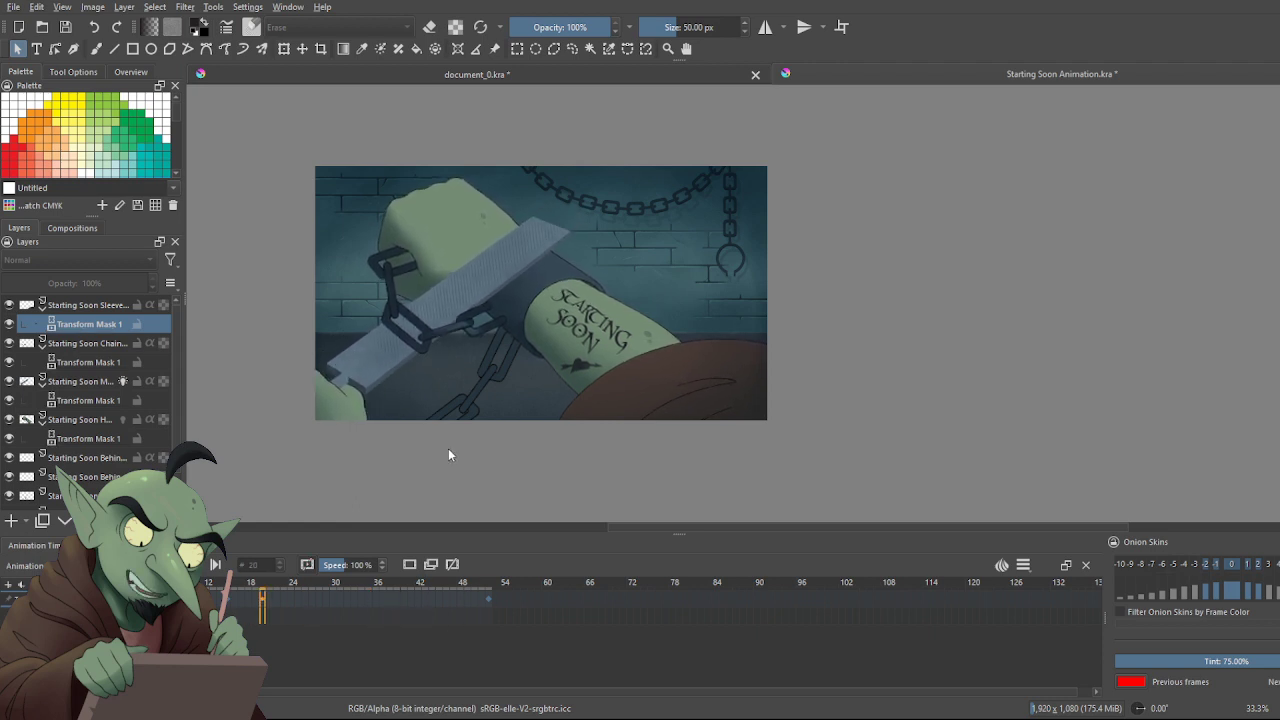
scroll(435, 410, down, 1)
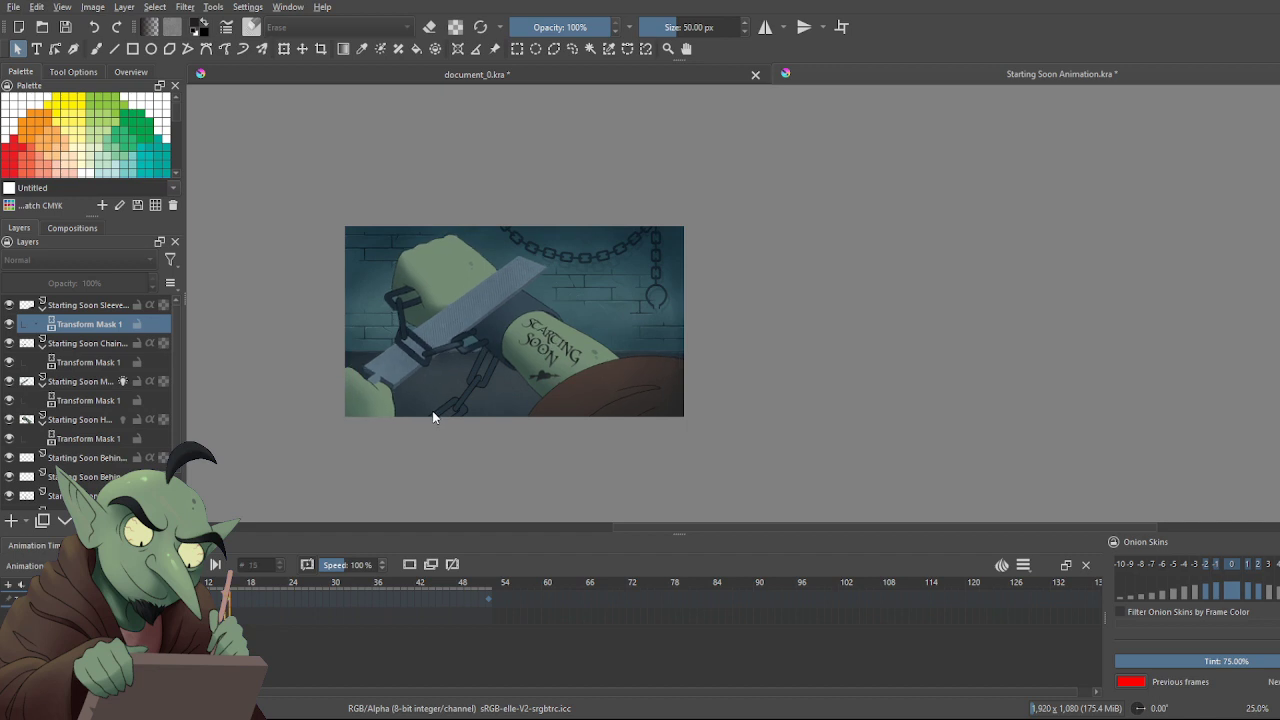
scroll(428, 444, up, 2)
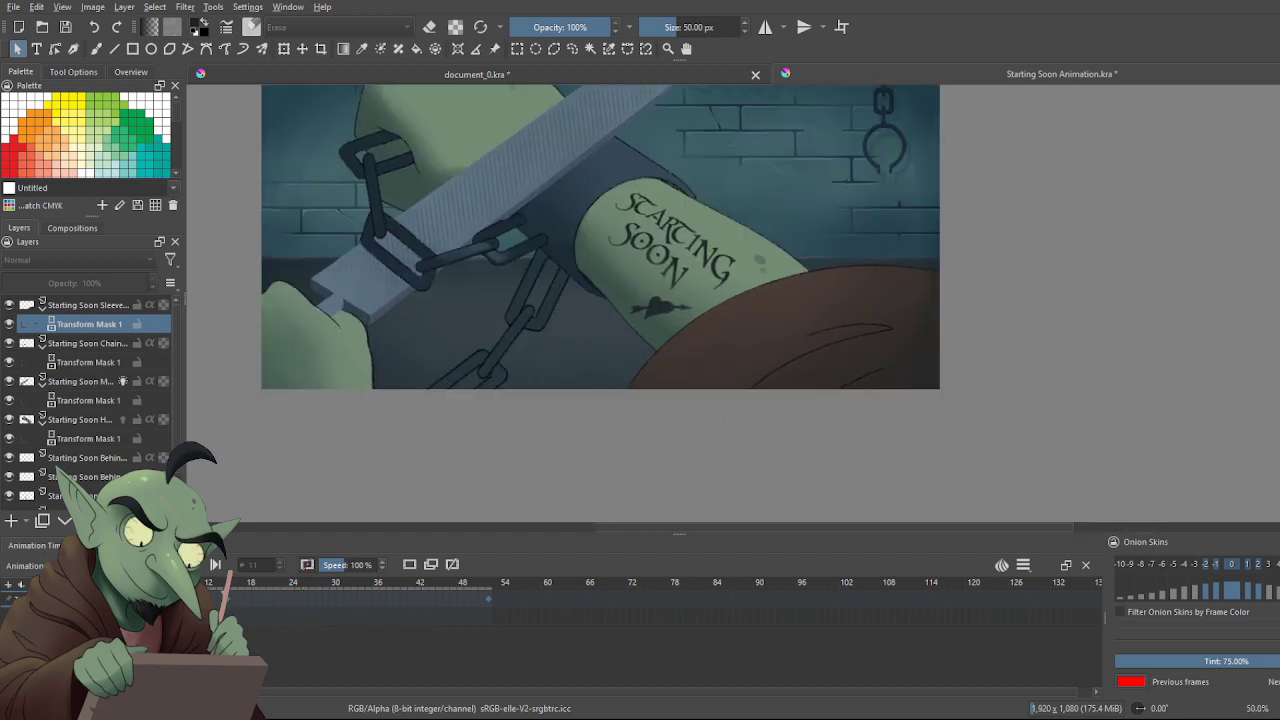
click(194, 564)
At frame 15, rotate the sleeve slightly counterclockwise until it is nearly level, apply the transform and save Starting Soon Animation.kra
click(226, 600)
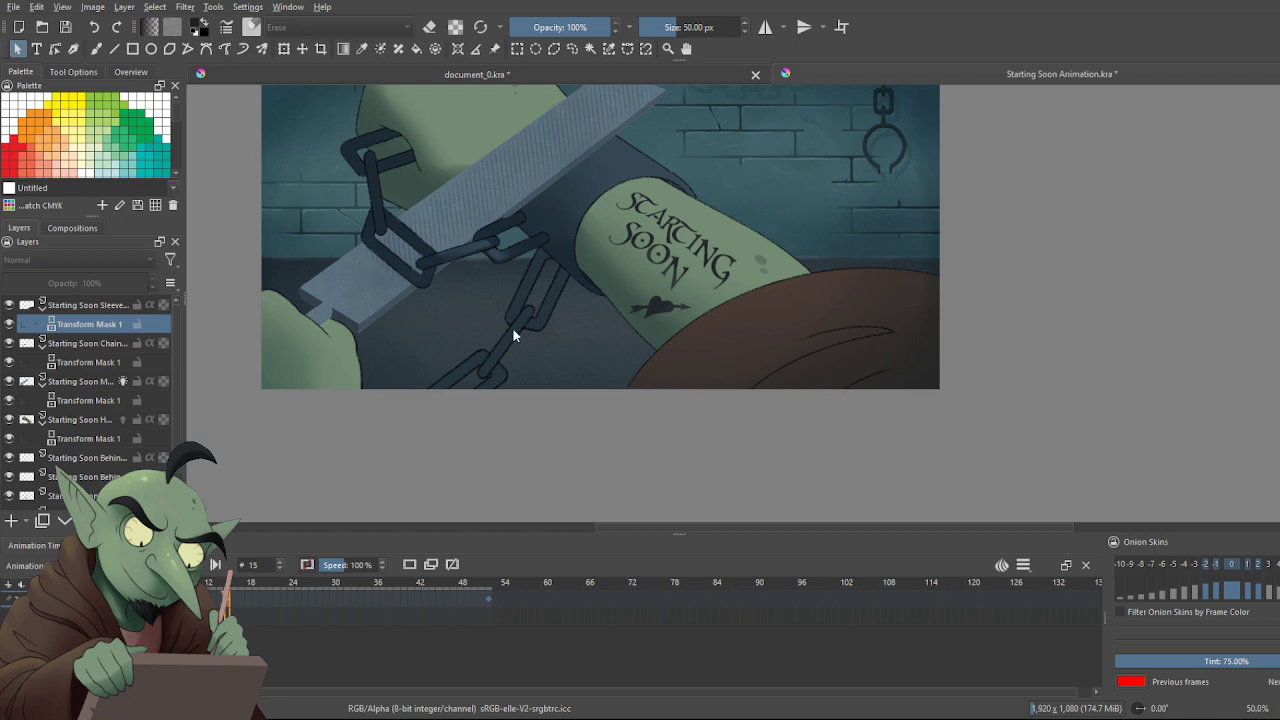
key(ctrl+t)
scroll(940, 410, up, 1)
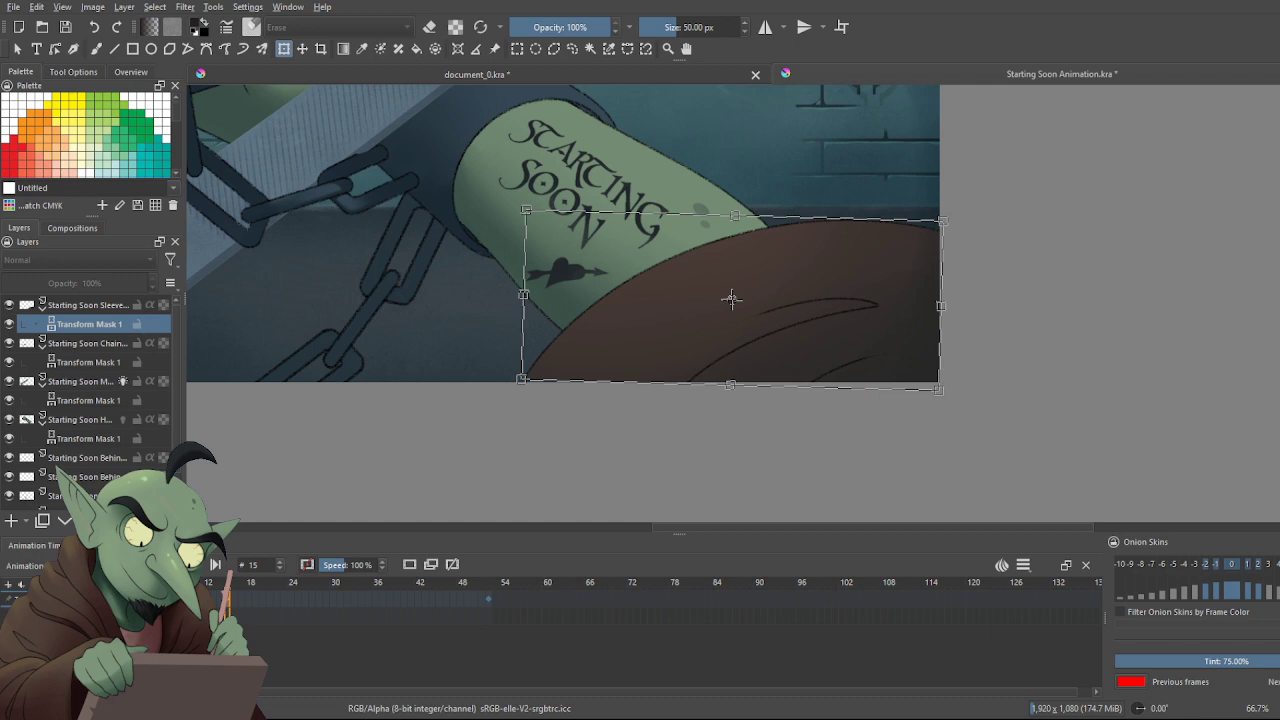
scroll(968, 348, up, 2)
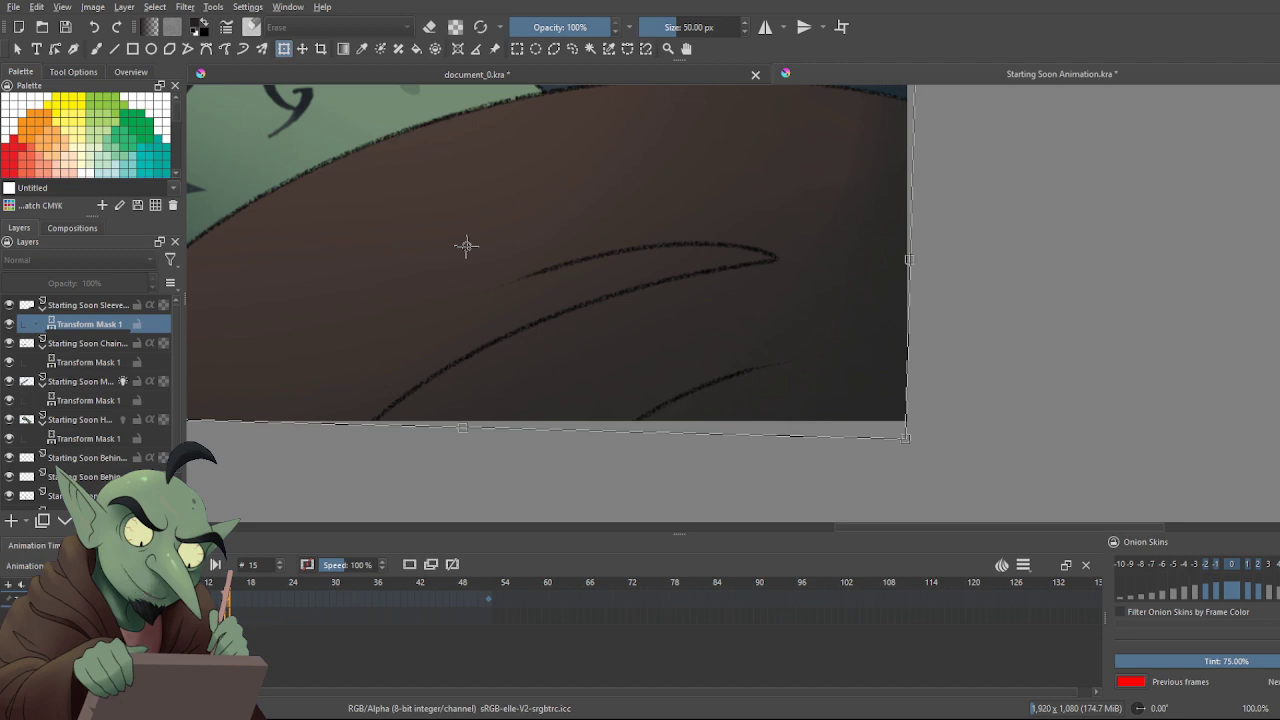
scroll(1000, 309, down, 3)
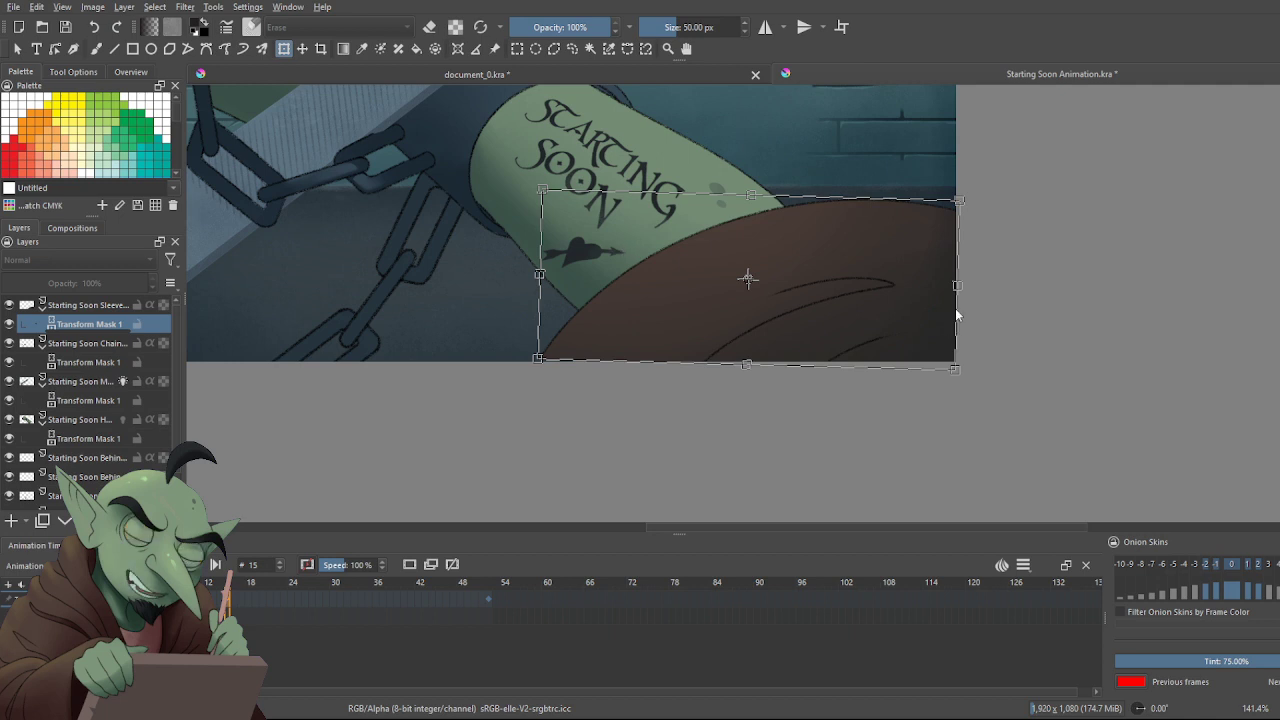
scroll(947, 366, up, 2)
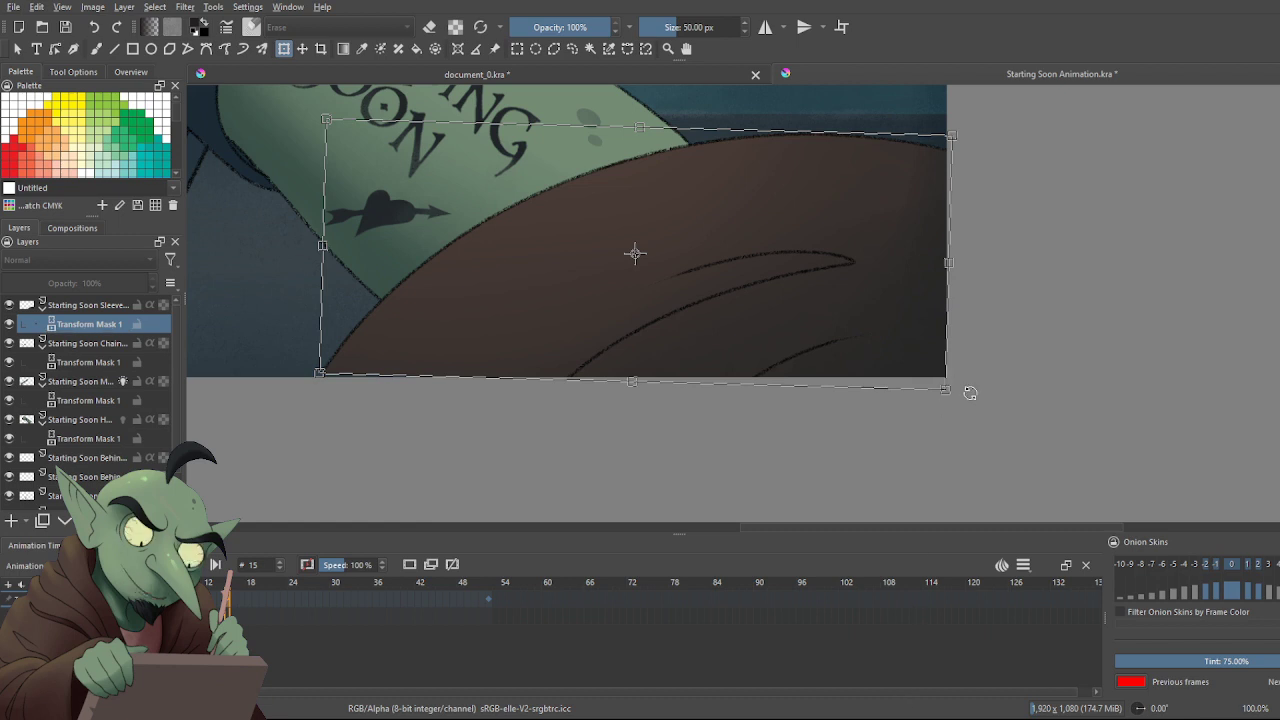
key(Return)
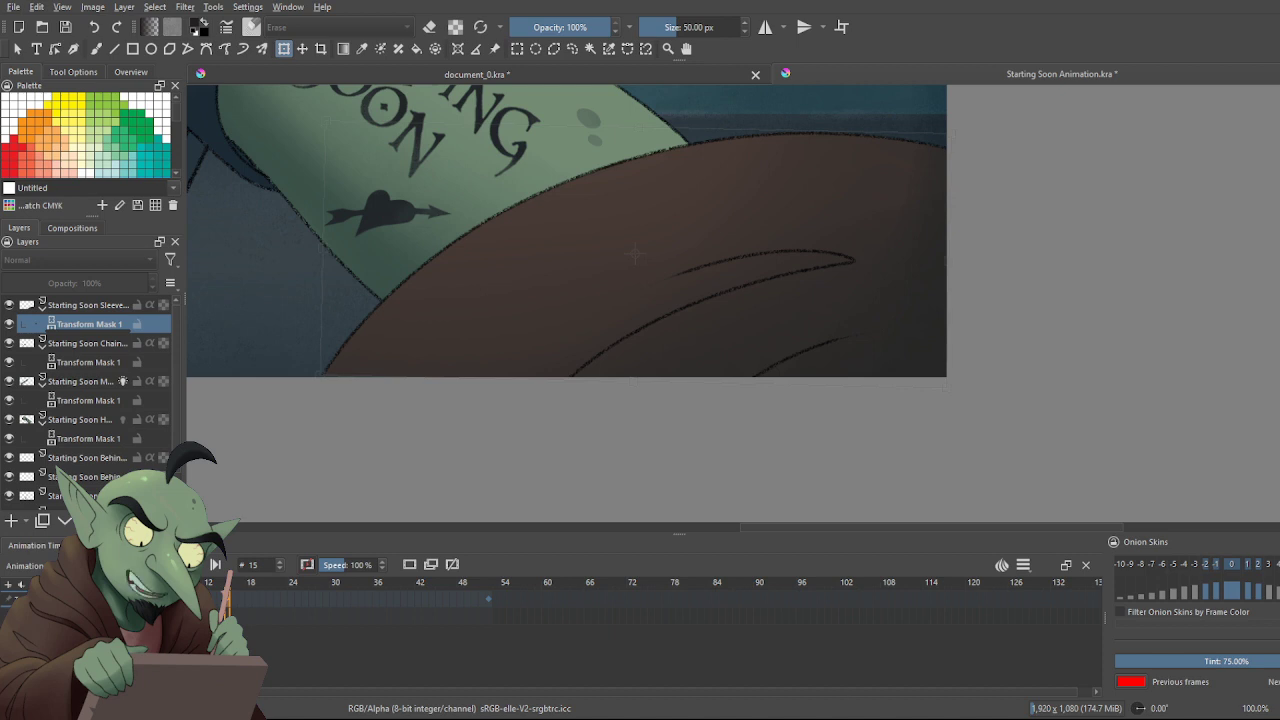
drag(977, 389, 977, 382)
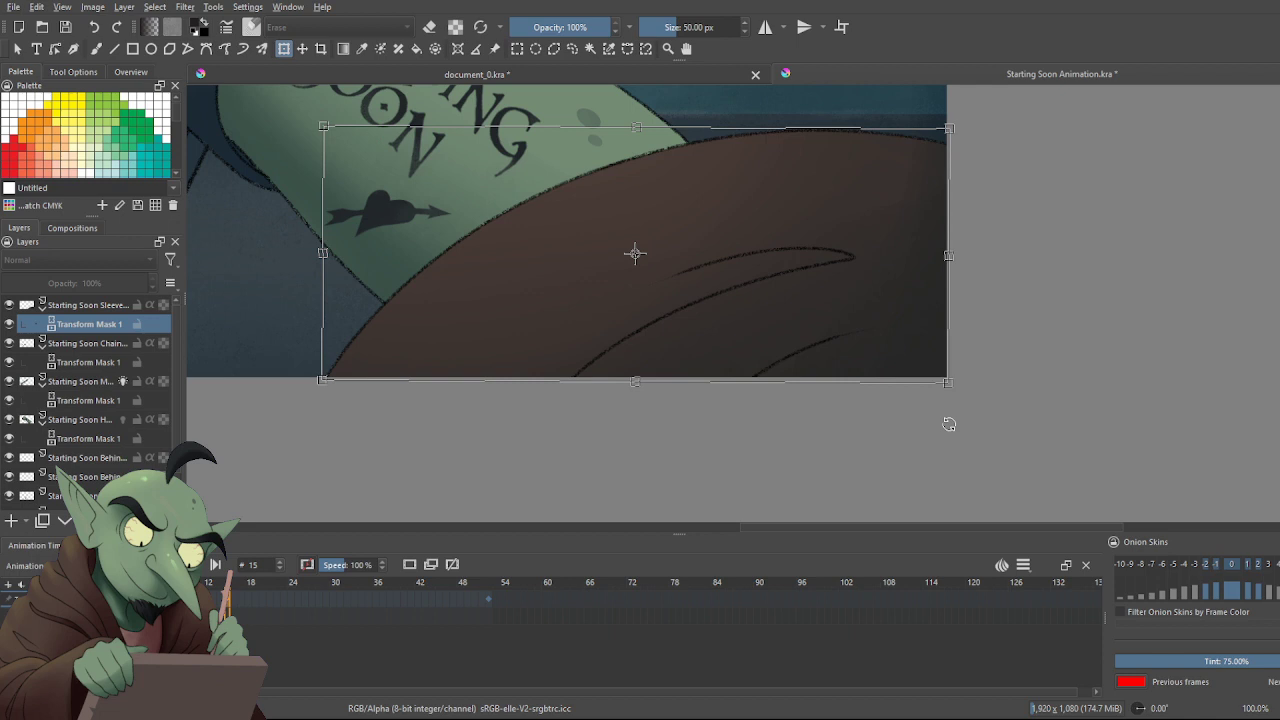
scroll(949, 424, down, 1)
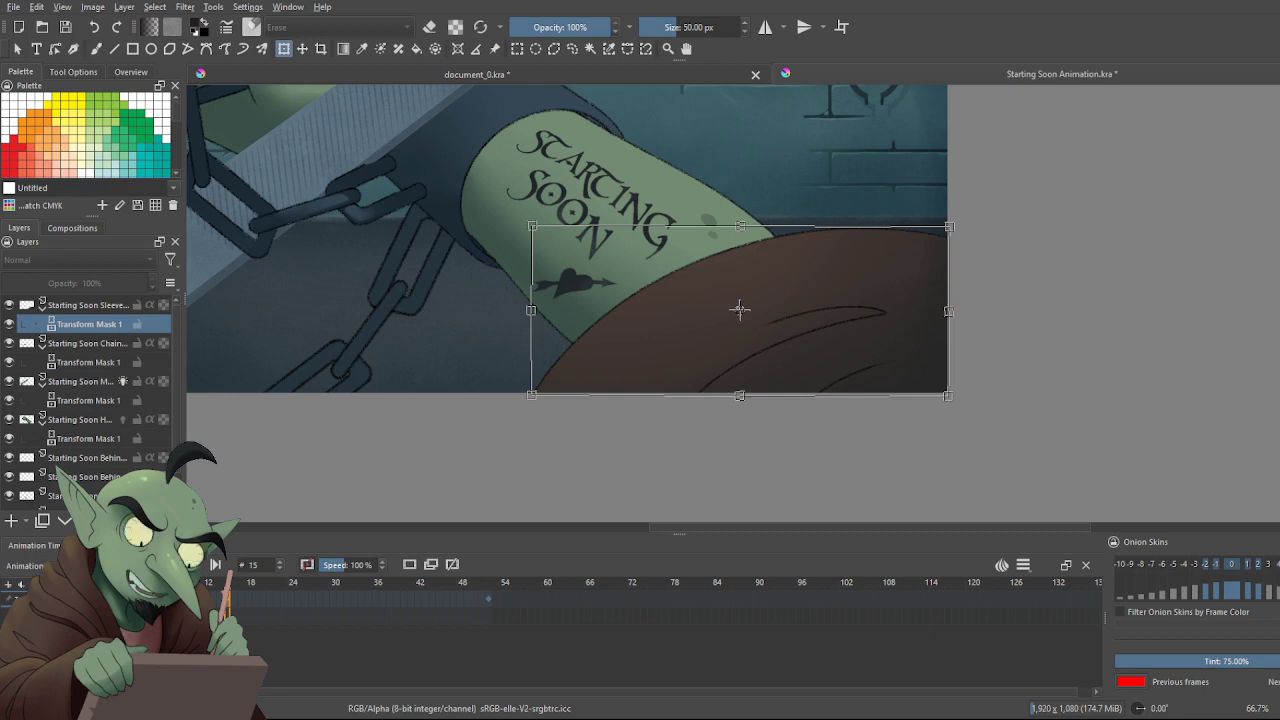
scroll(878, 400, down, 1)
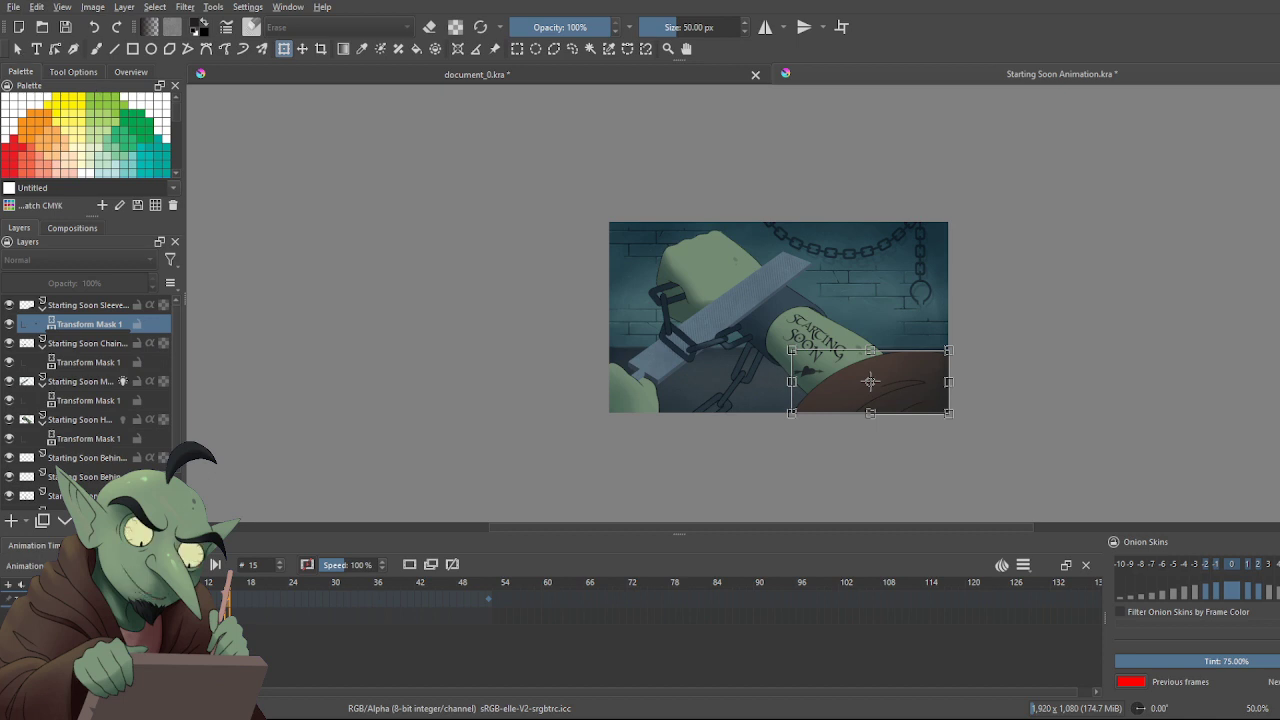
key(Return)
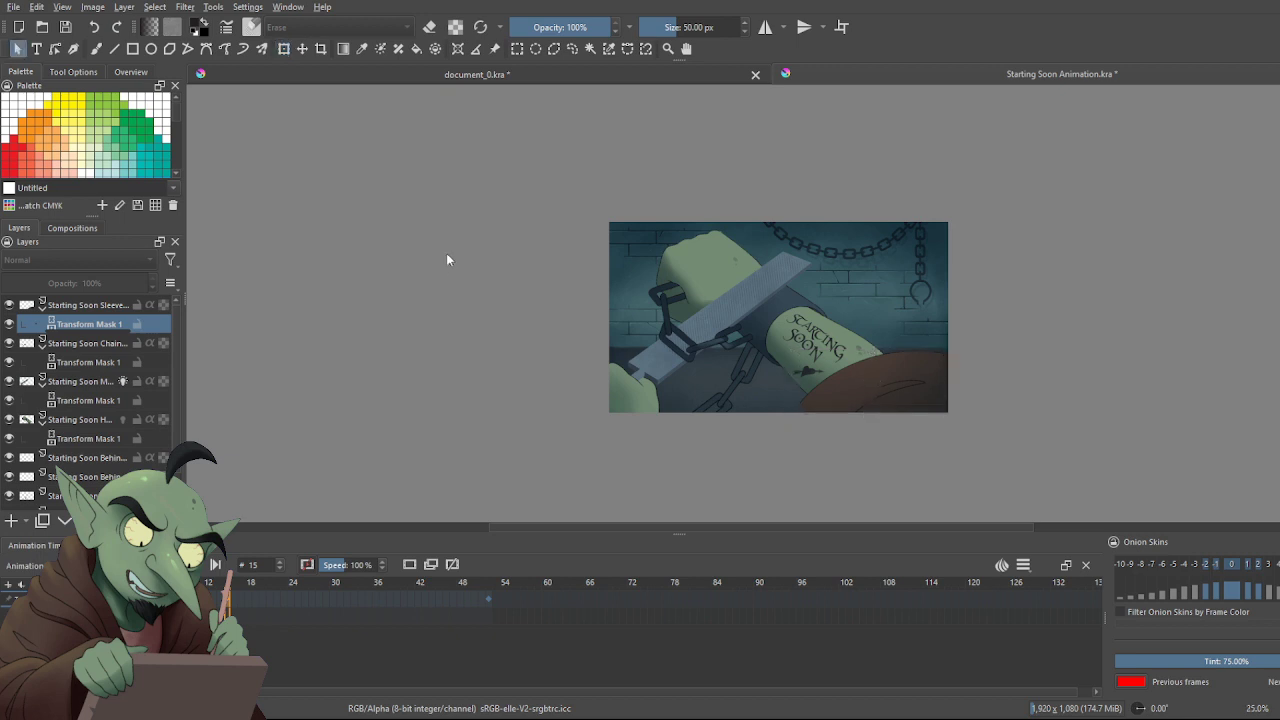
click(17, 48)
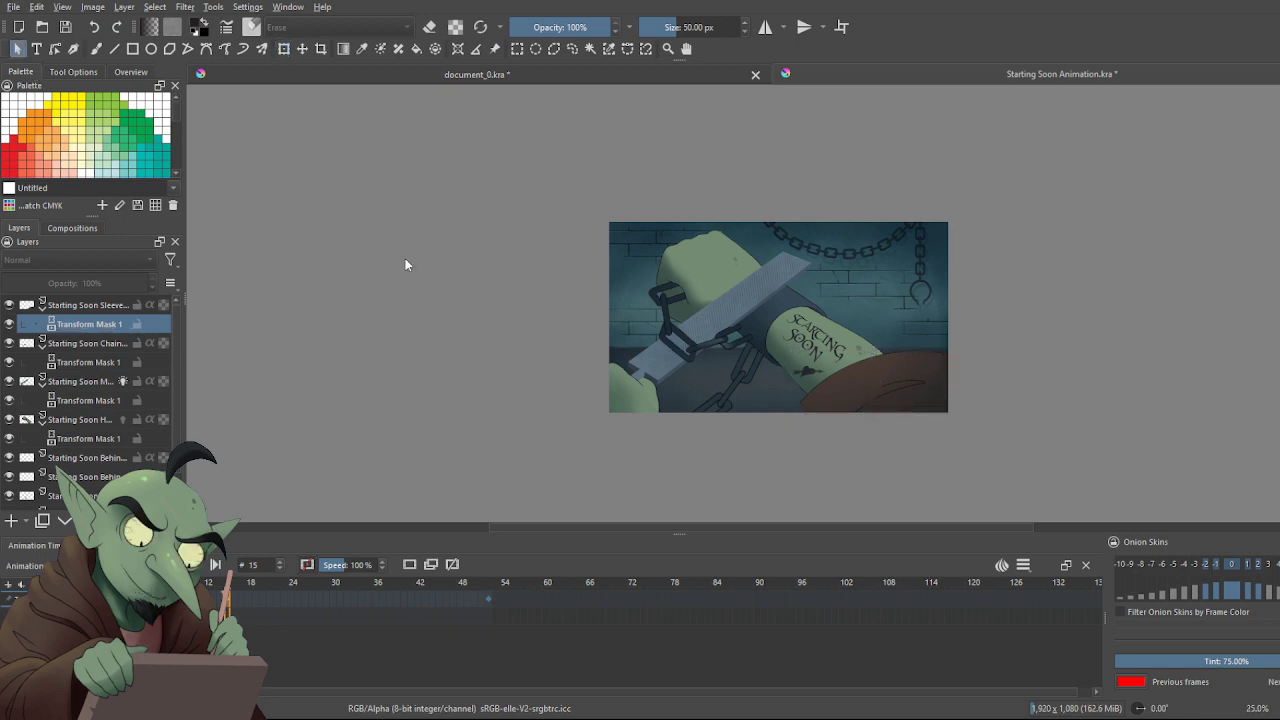
key(ctrl+s)
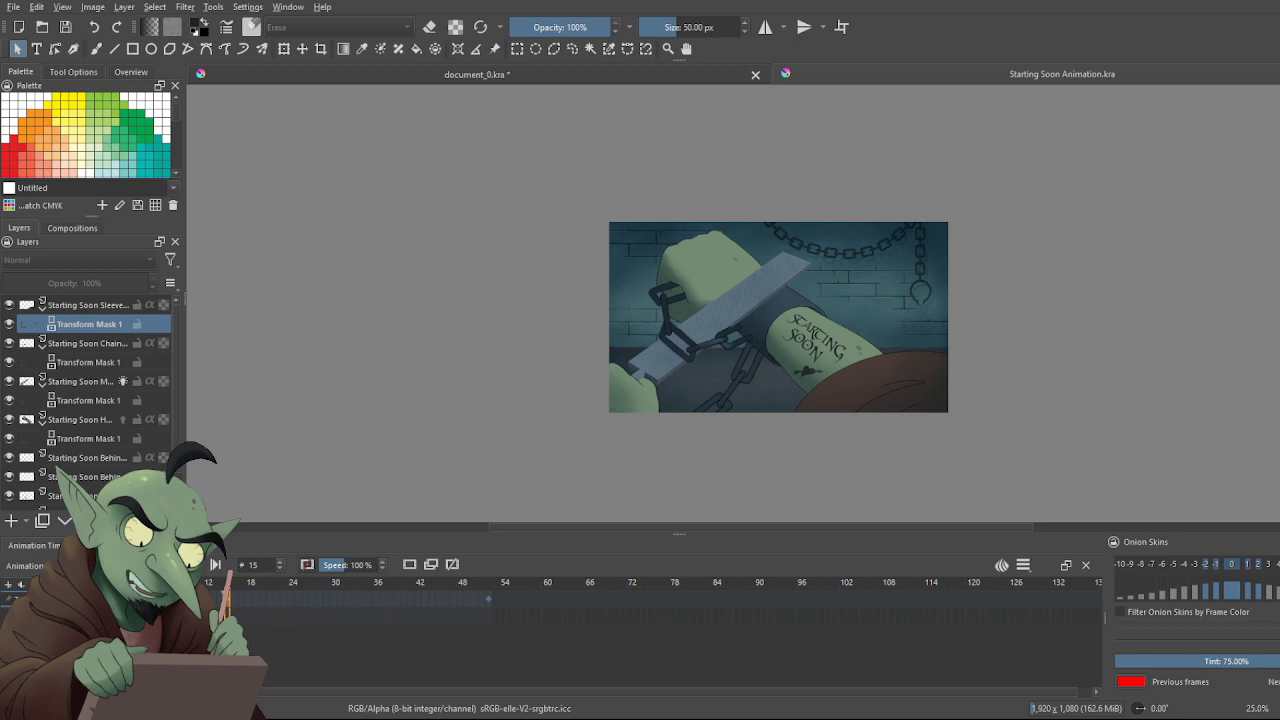
Return to frame 0 and play the animation with the whole scene in view to check the sleeve's reduced rotation
click(124, 598)
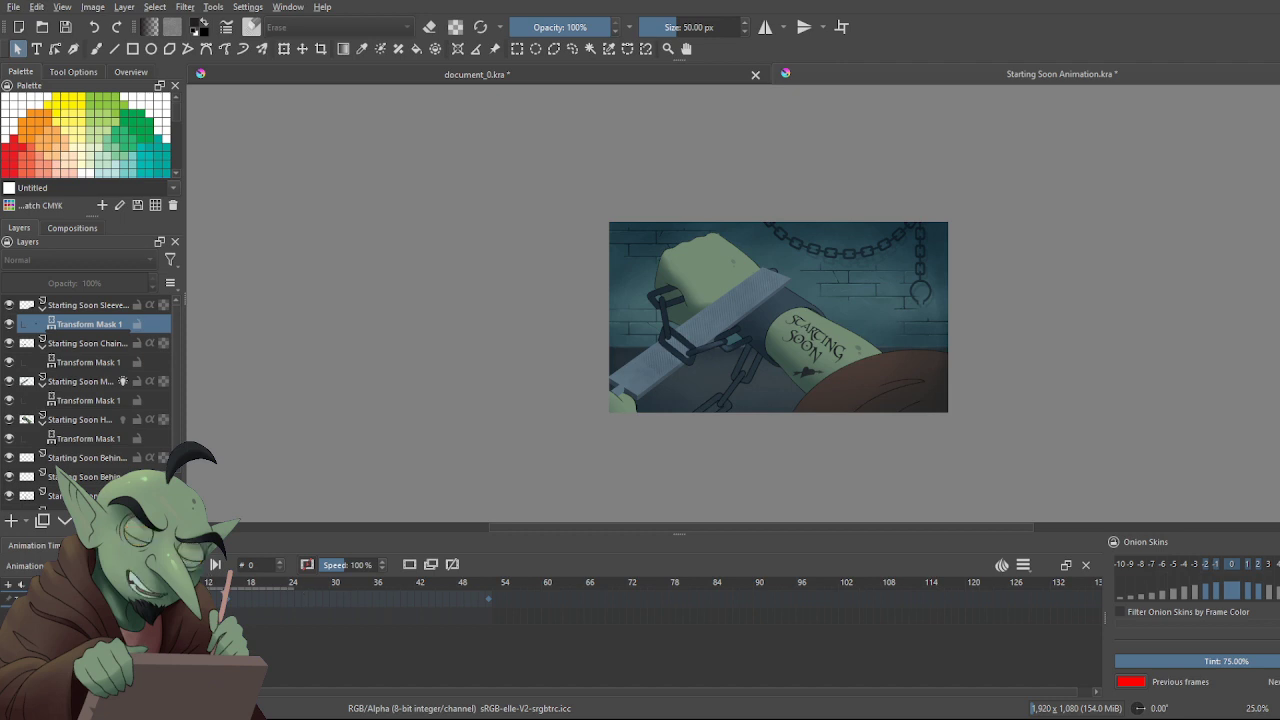
scroll(900, 377, up, 1)
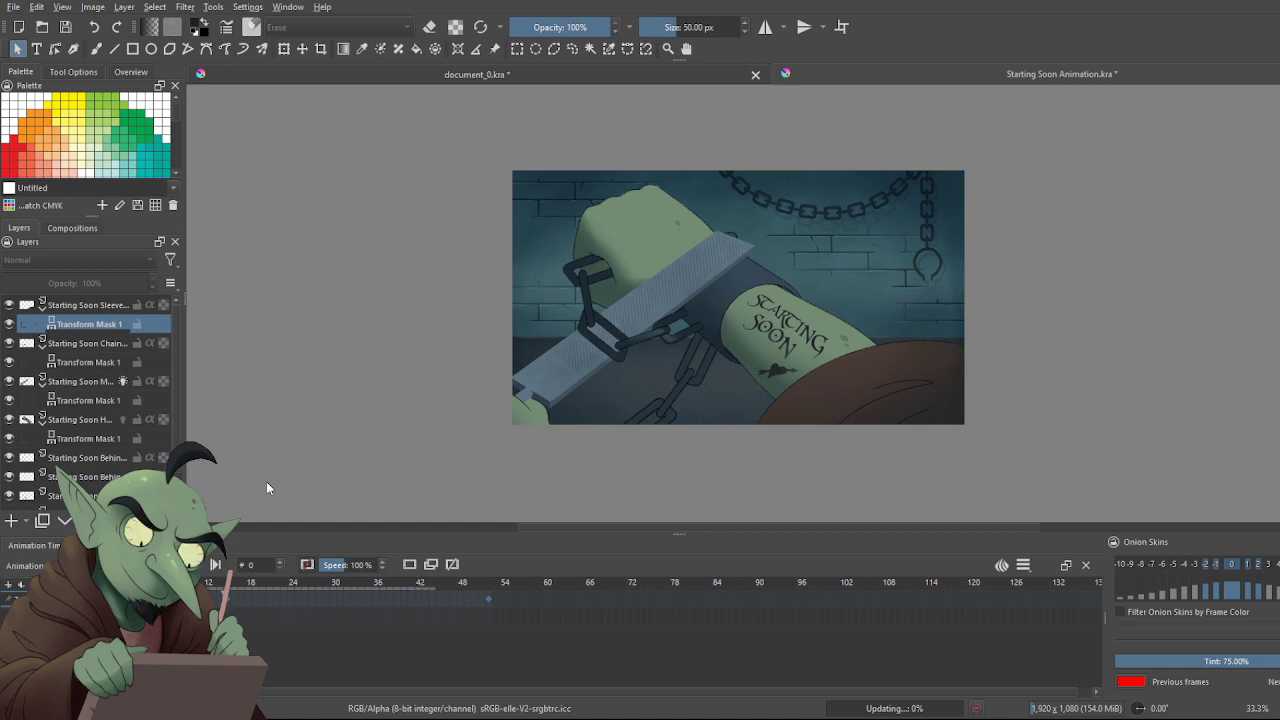
key(space)
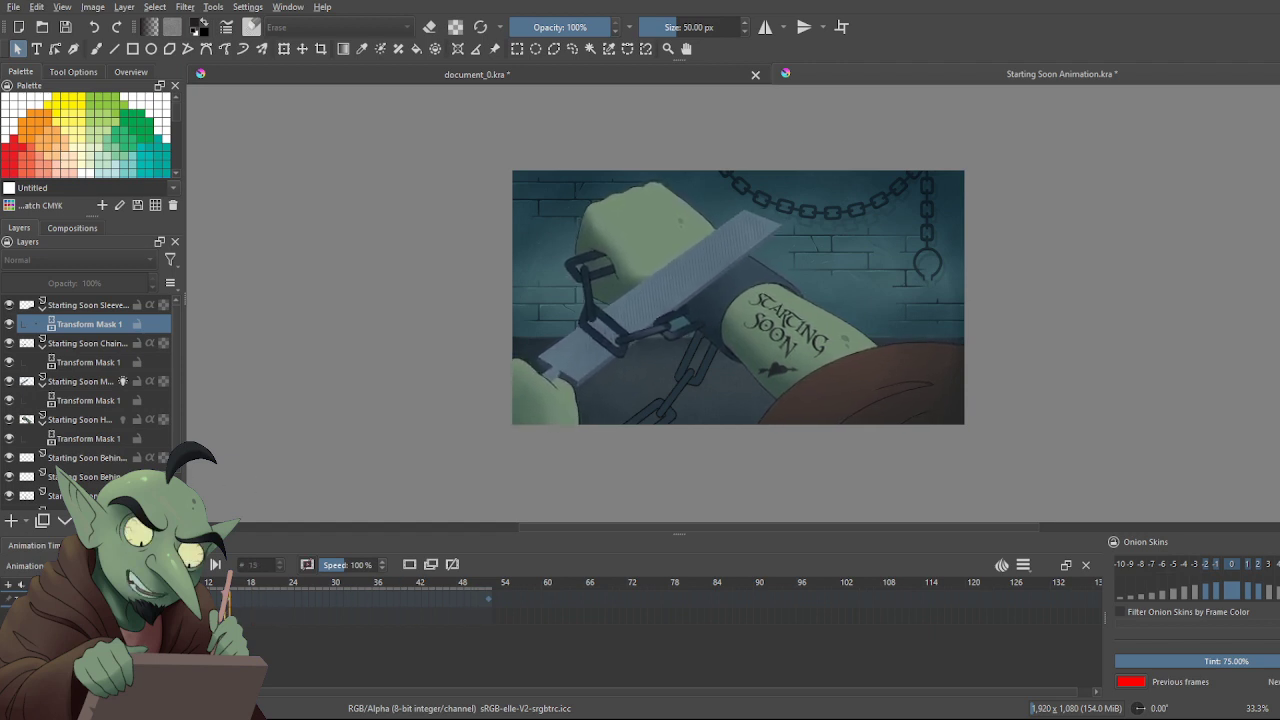
Inspect the sleeve's transform at frame 15 with the Transform tool, then return to frame 0
click(189, 564)
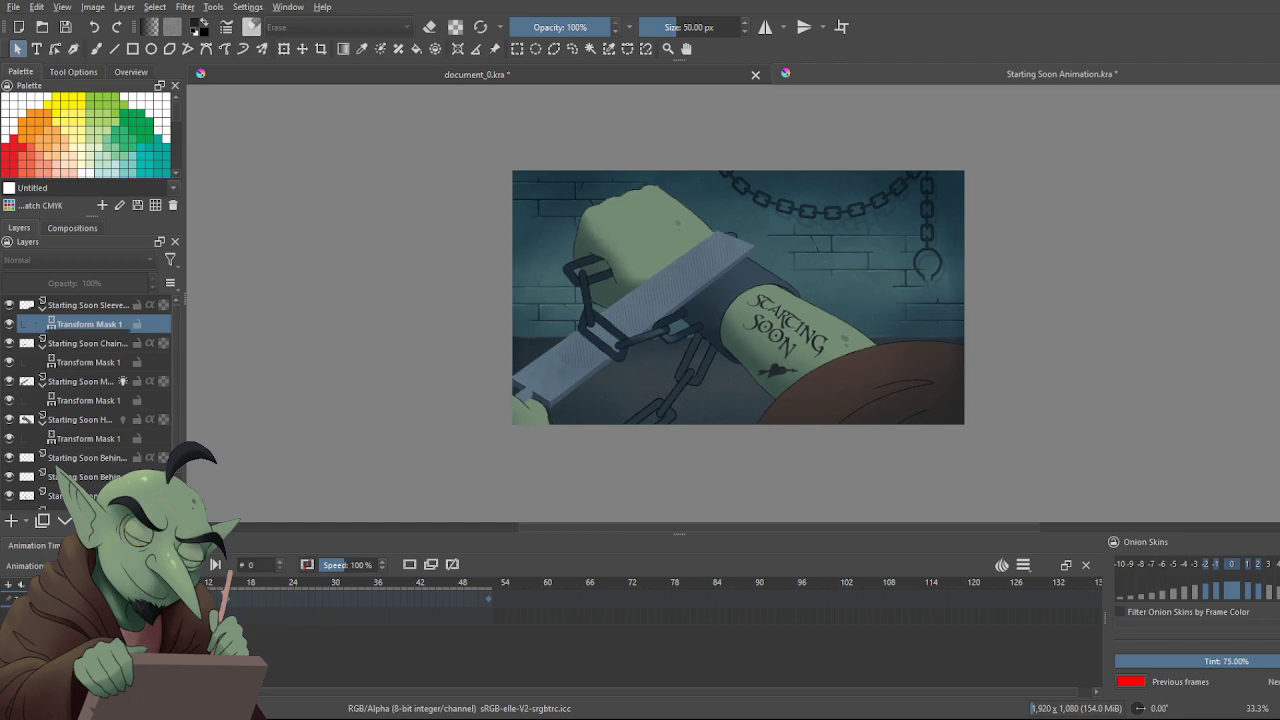
click(230, 610)
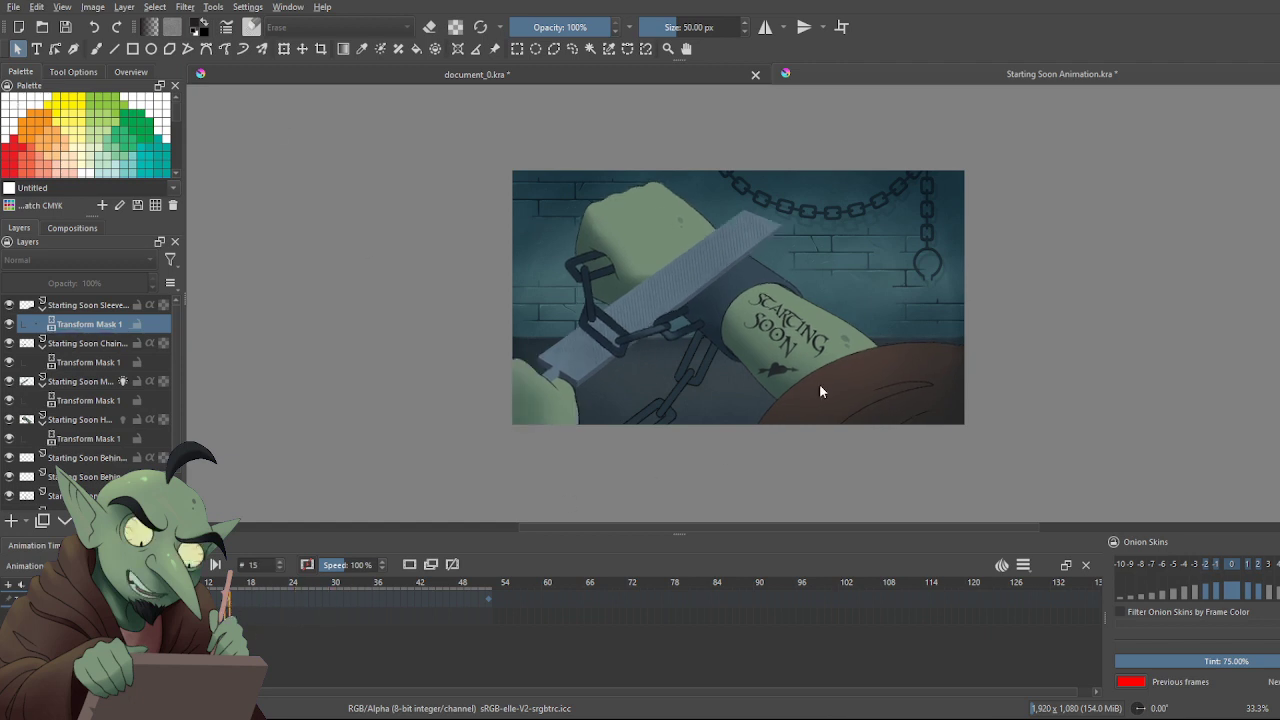
key(ctrl+t)
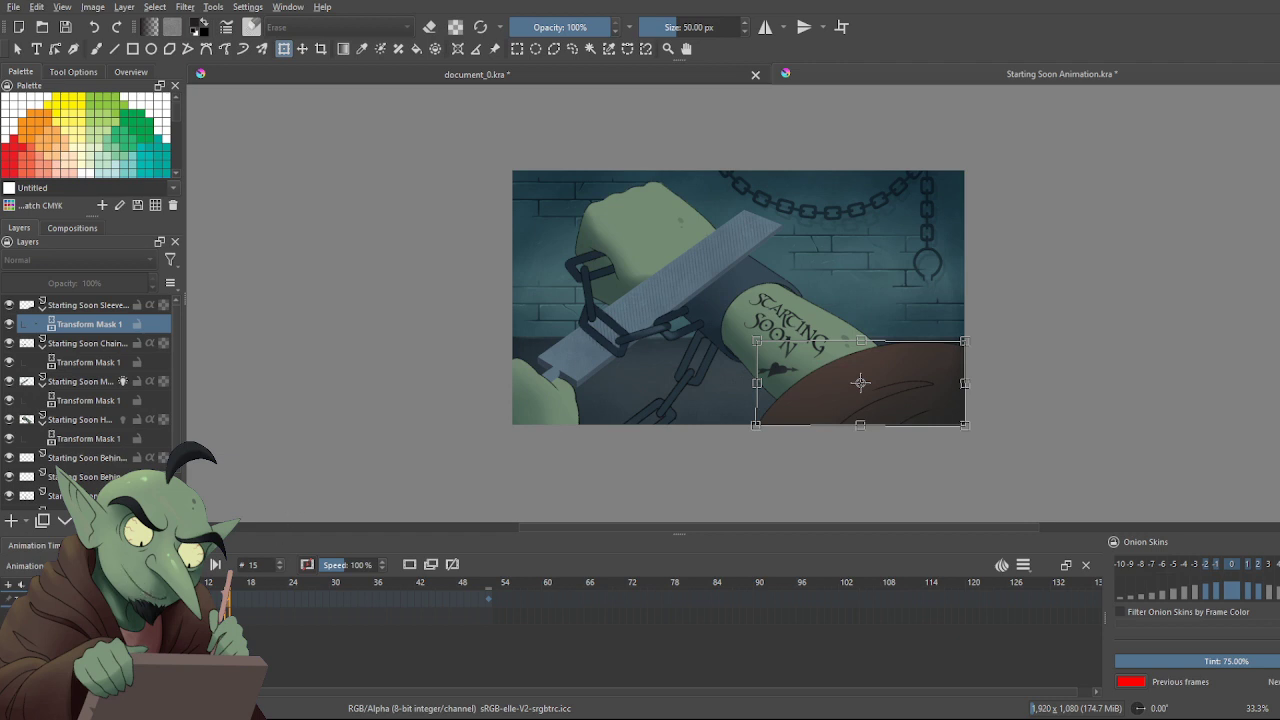
click(124, 599)
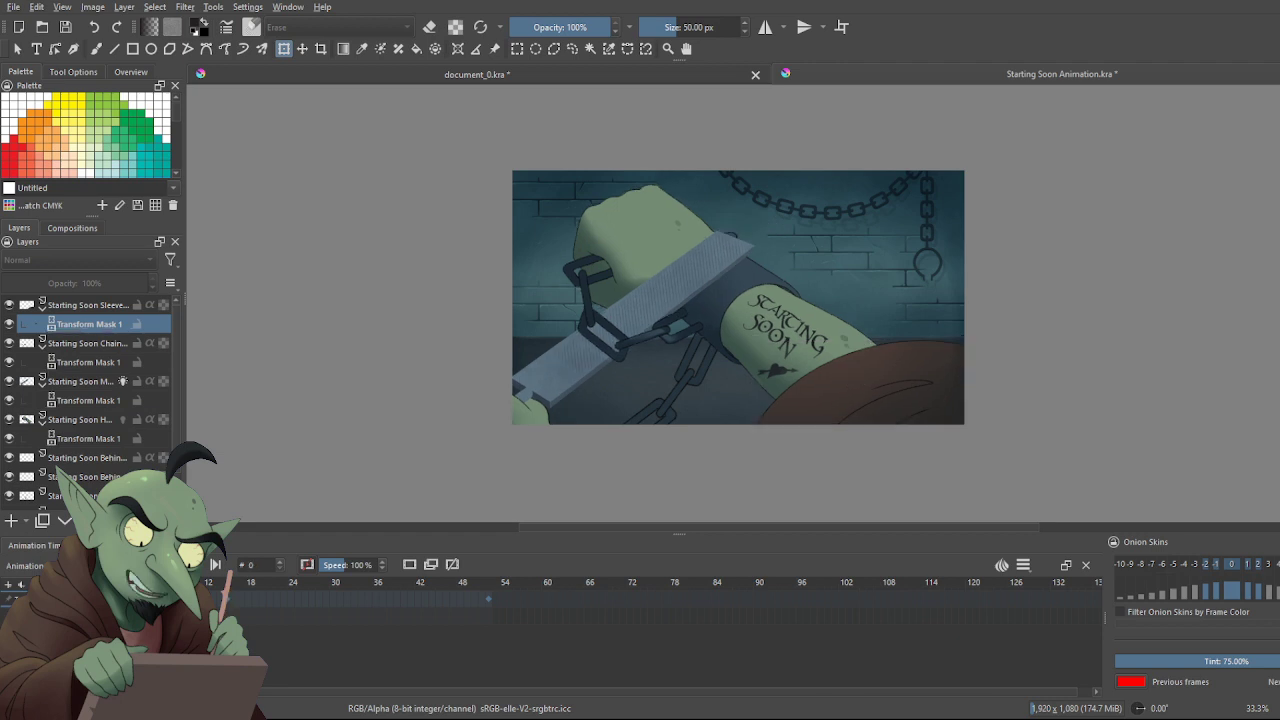
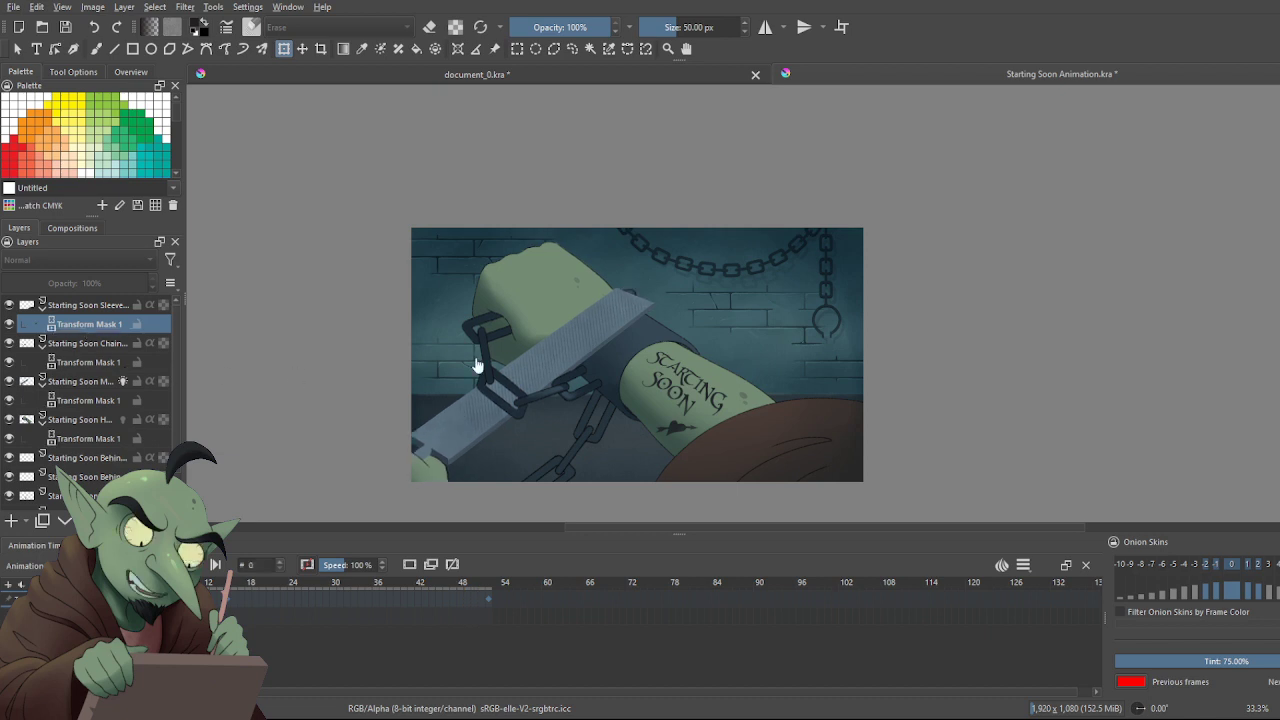
Select the metal file's transform mask, examine its position from frame 10 through frame 21, and return to frame 0
click(94, 398)
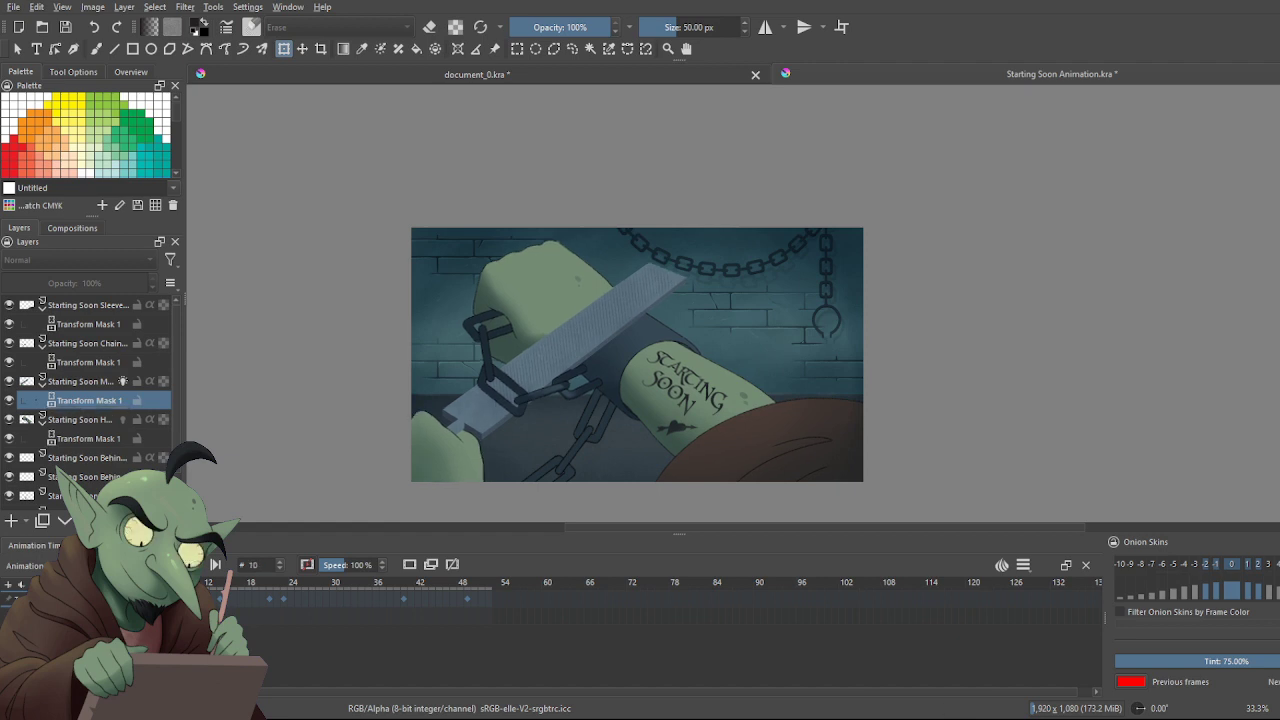
key(Right)
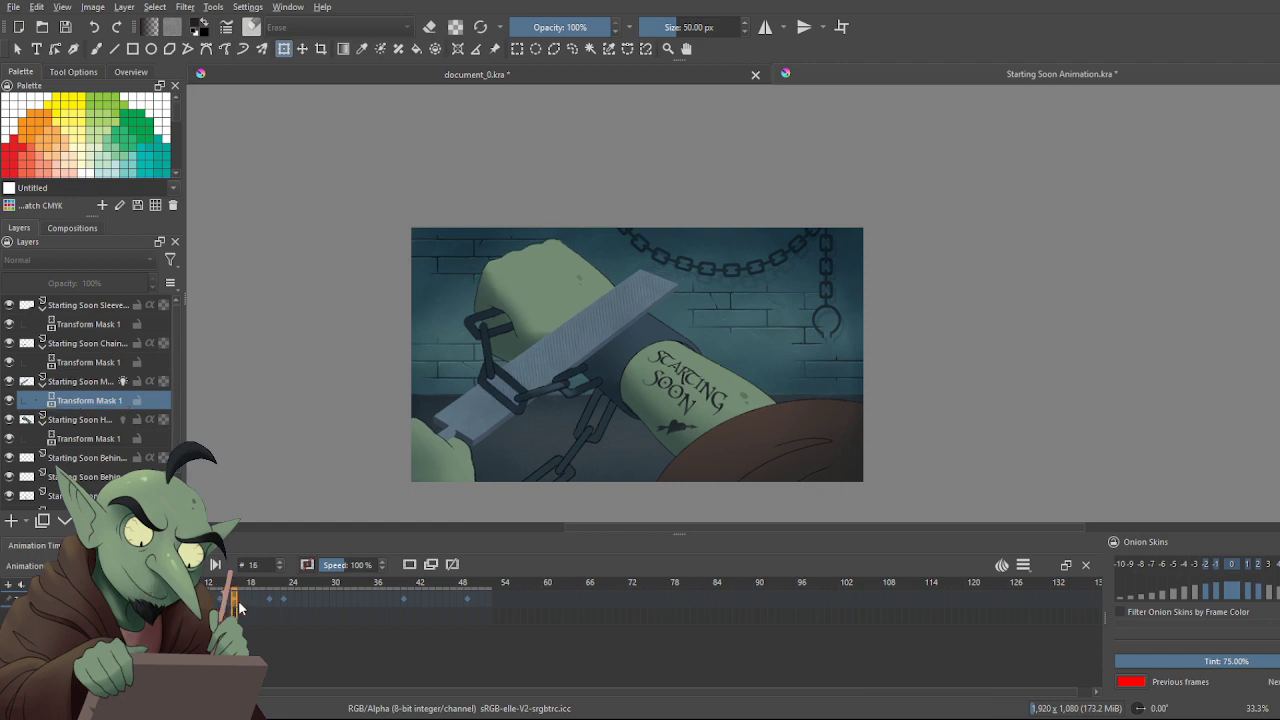
click(246, 602)
click(252, 602)
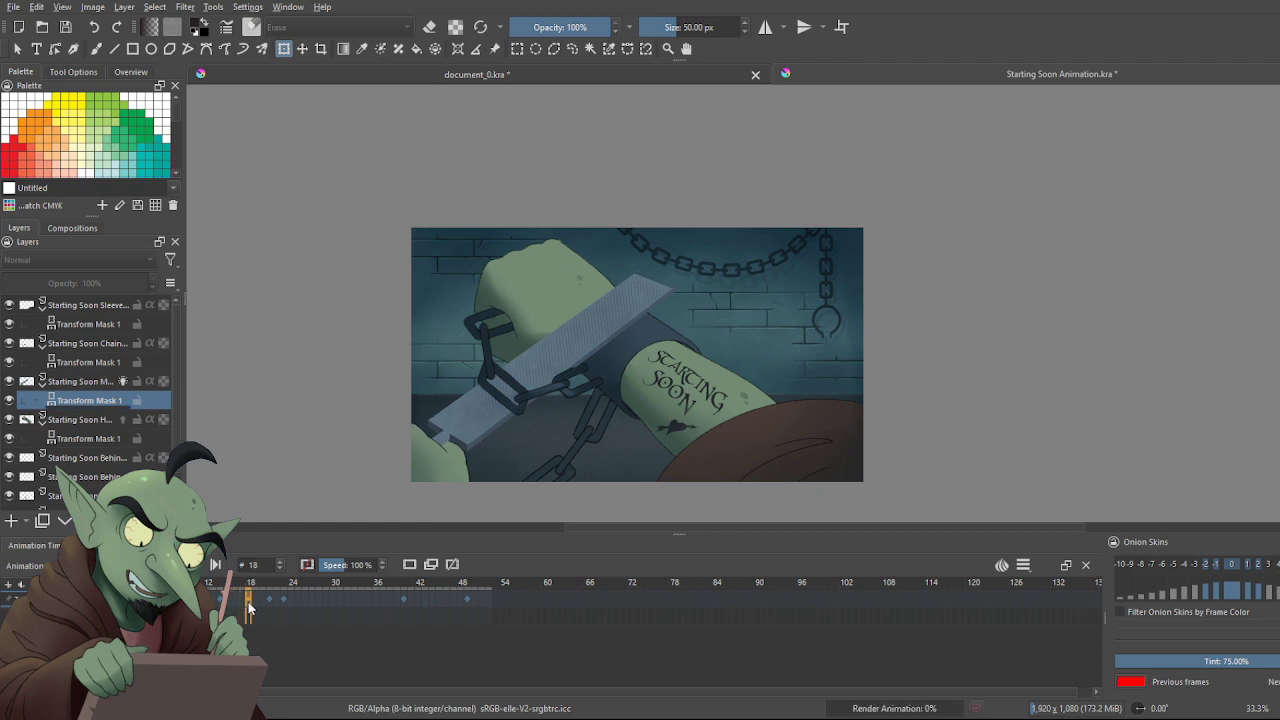
drag(252, 601, 270, 605)
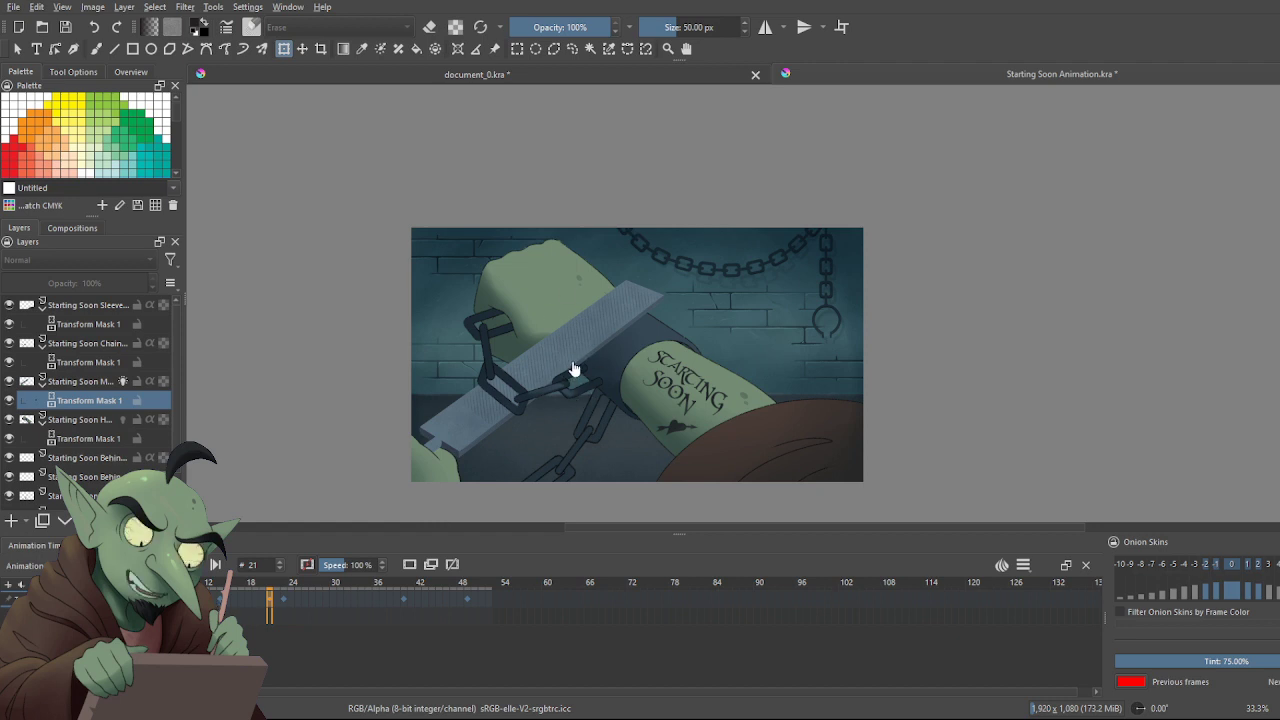
click(124, 598)
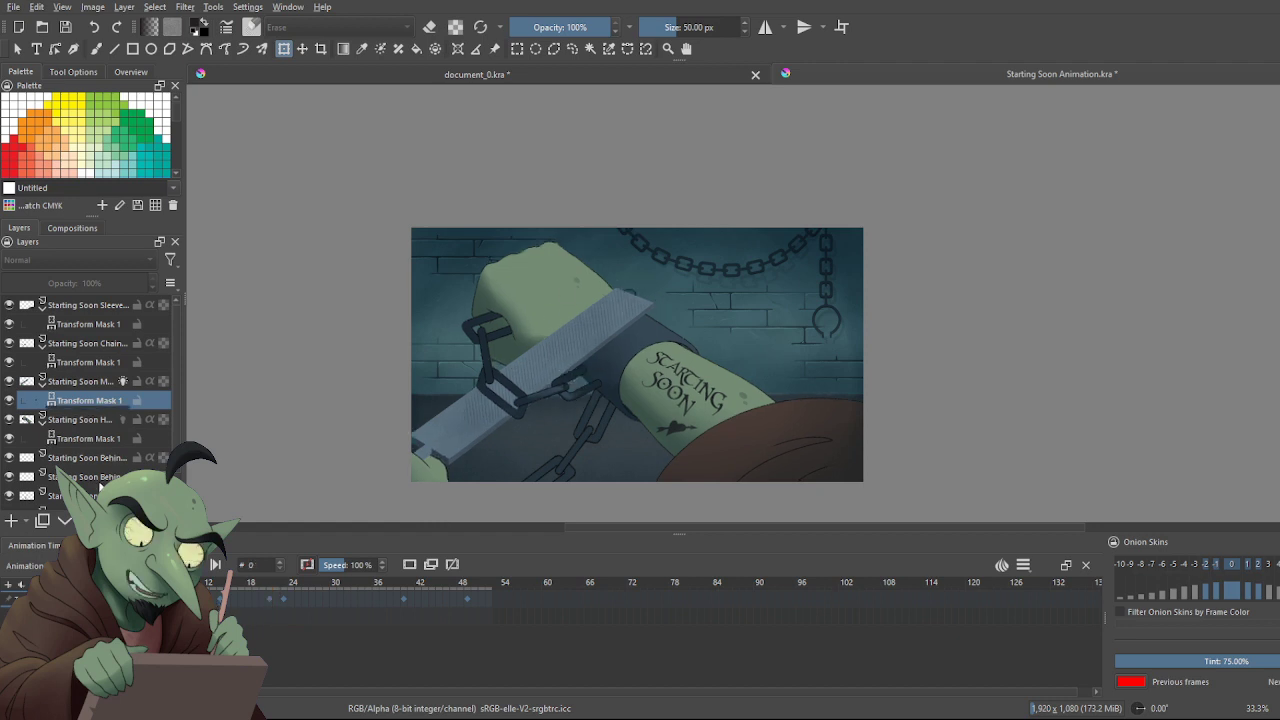
Add a new paint layer directly above the Starting Soon Sleeve layer
click(103, 306)
scroll(110, 477, down, 1)
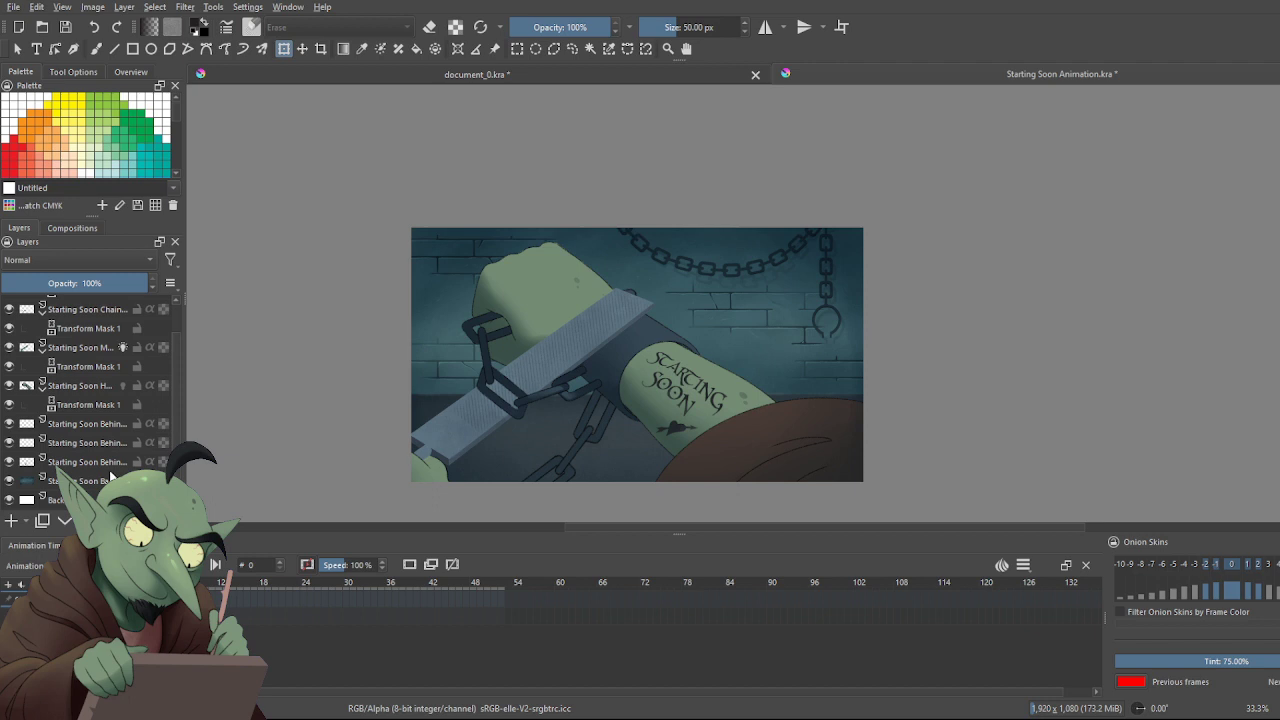
scroll(110, 477, up, 1)
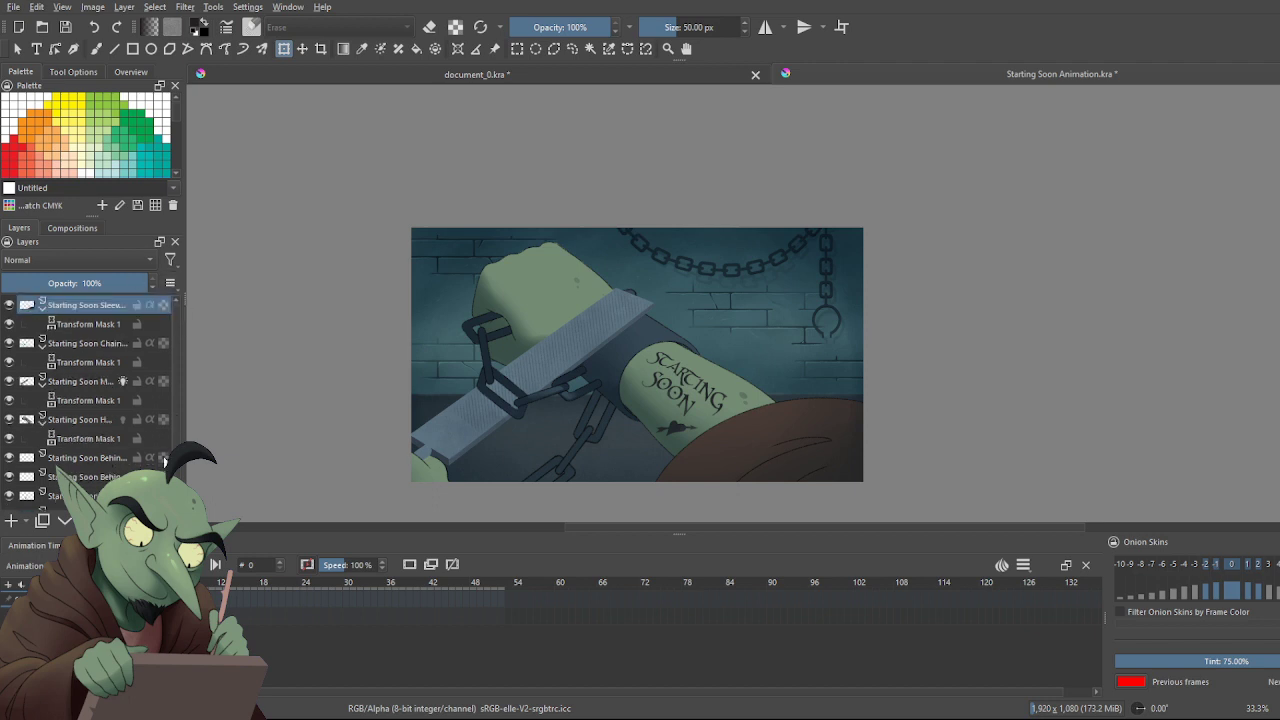
click(11, 521)
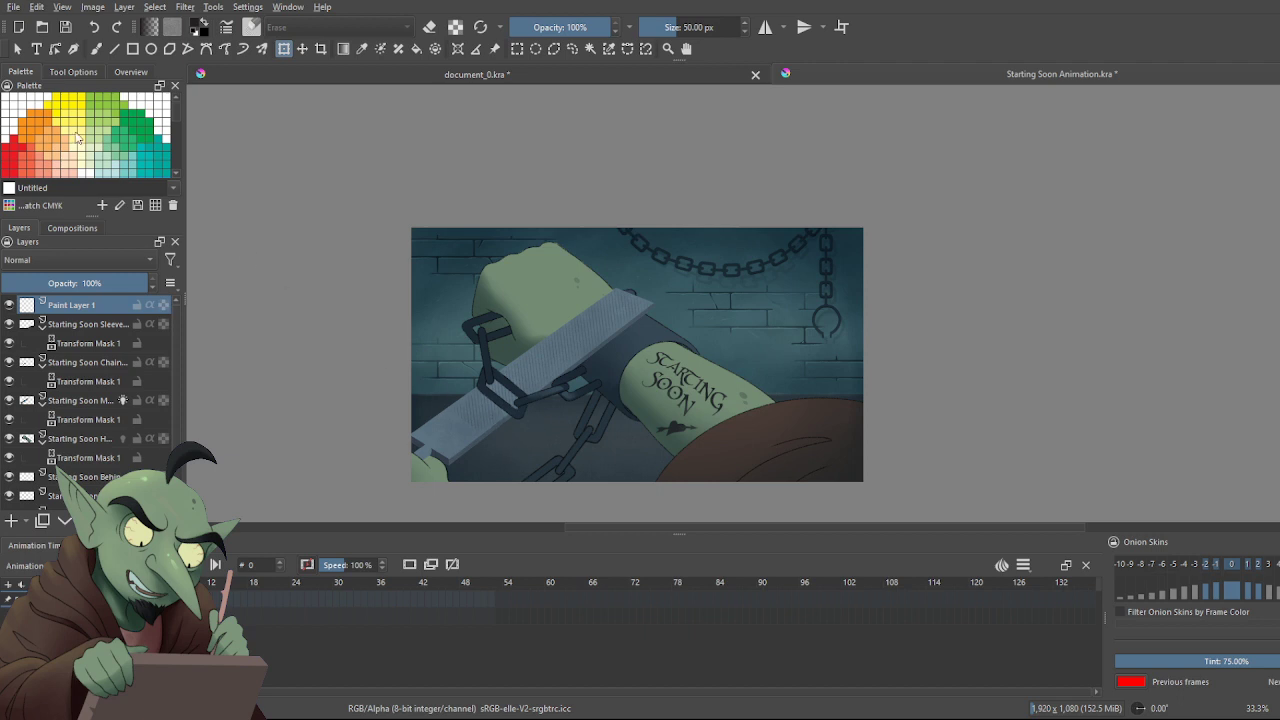
At frame 8, paint a small red reference dot with a 40 px brush where the metal file's lower edge meets the chain
click(14, 147)
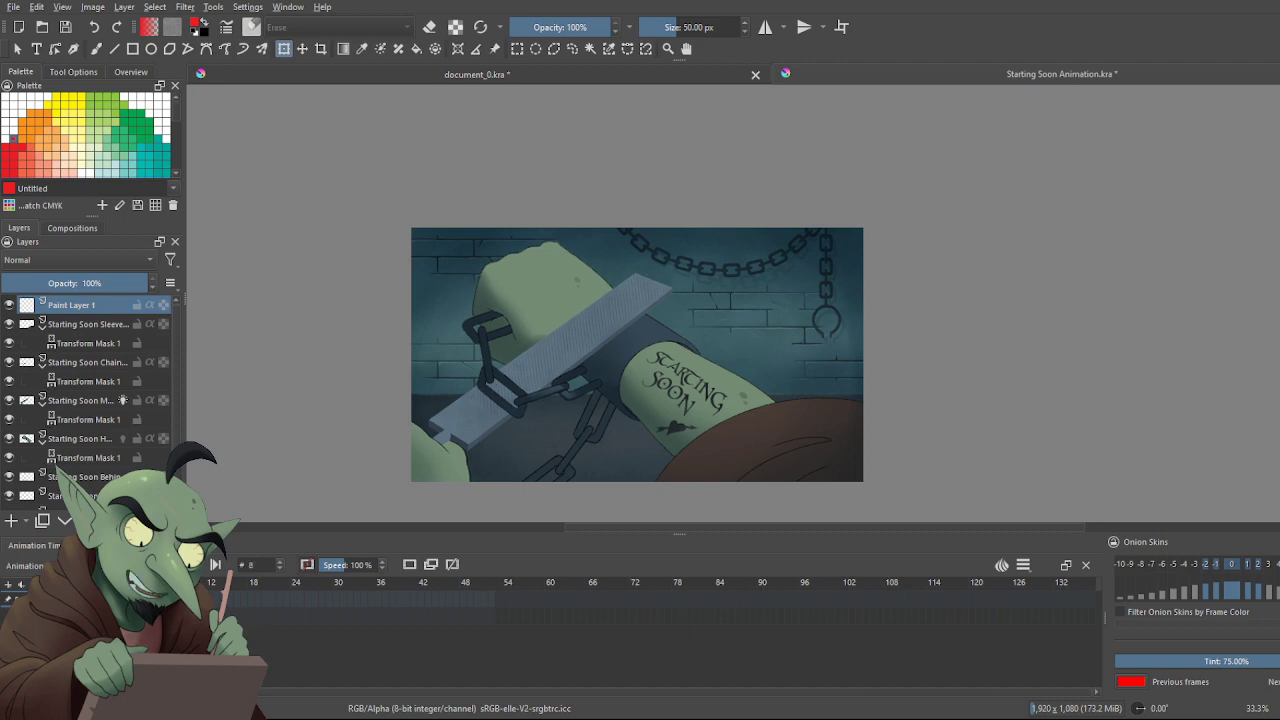
click(250, 600)
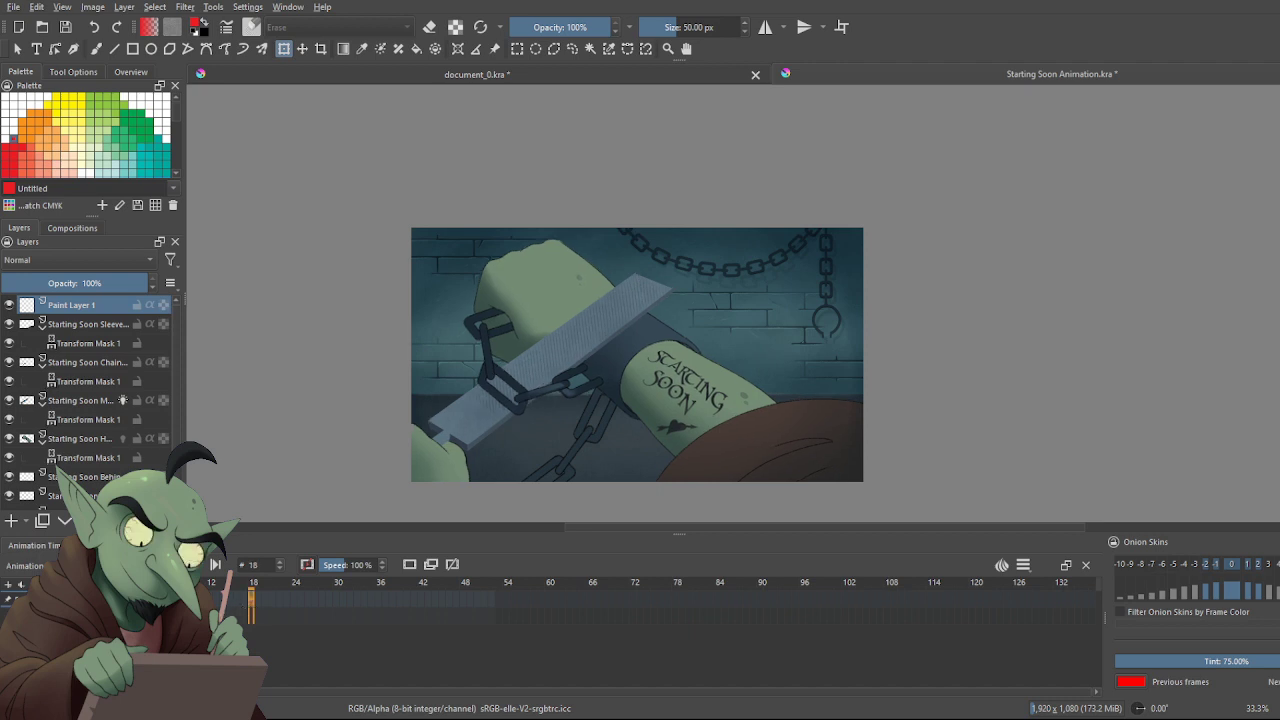
click(195, 600)
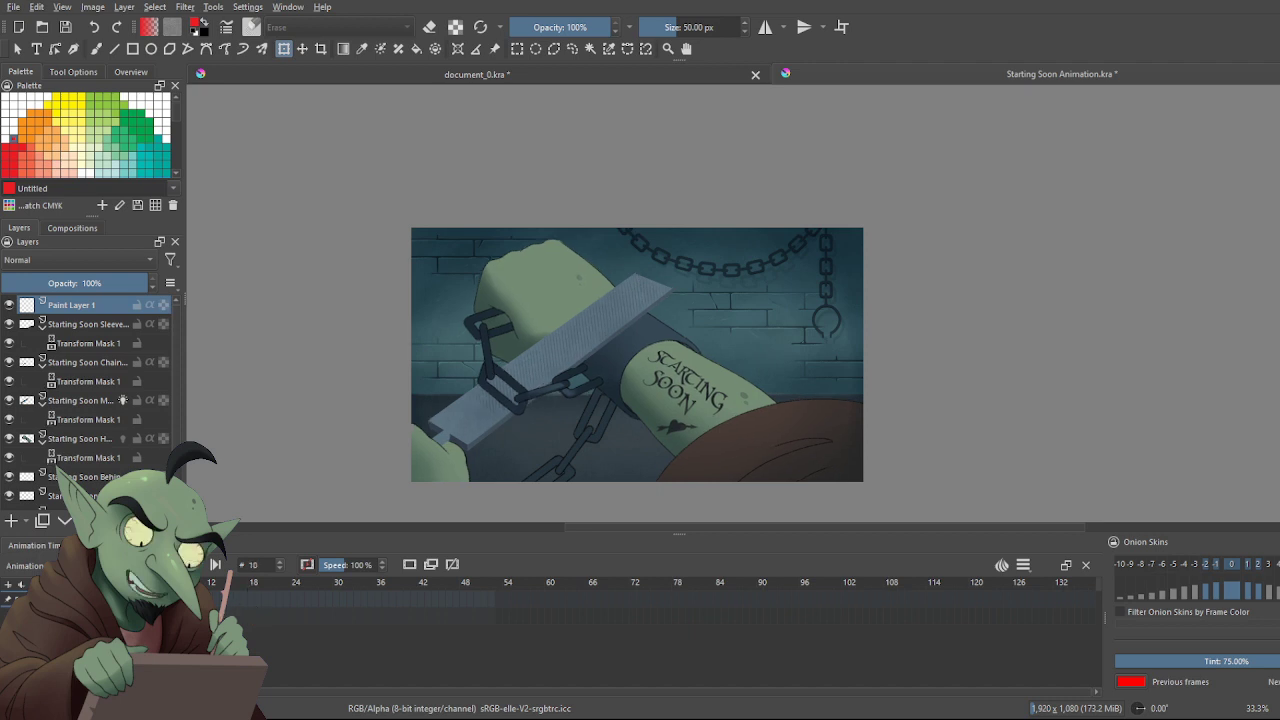
click(279, 569)
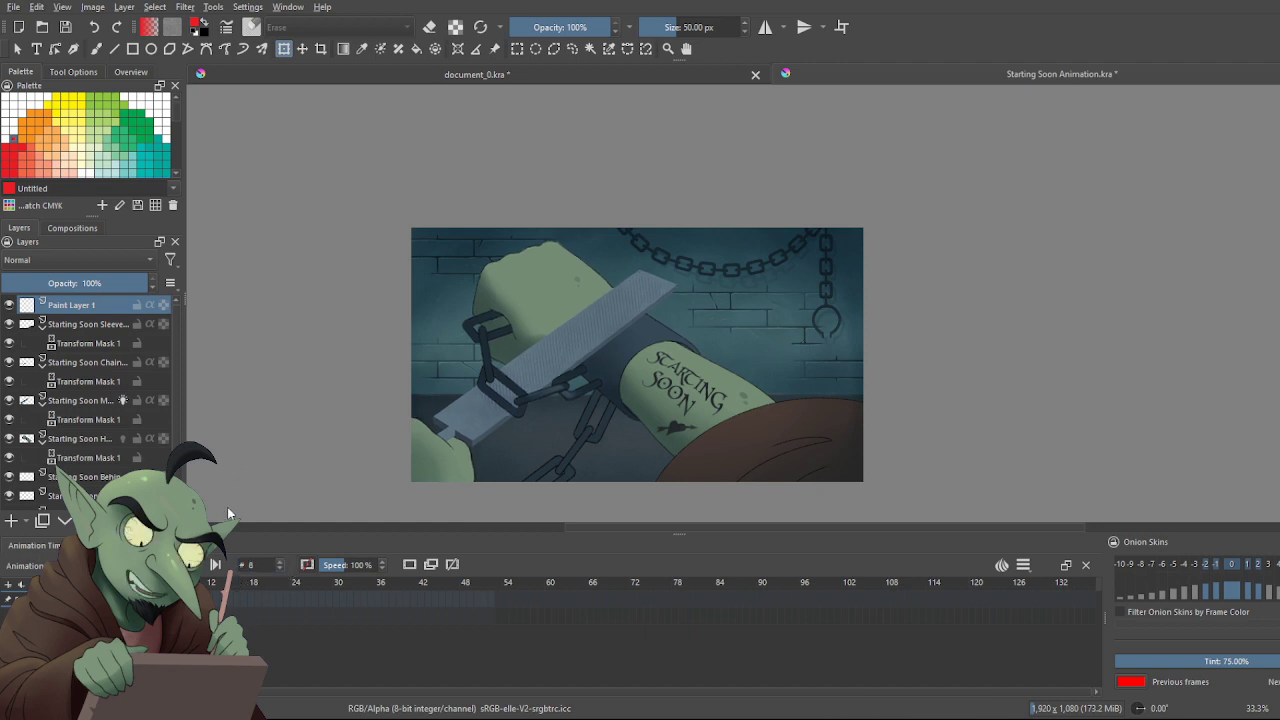
scroll(600, 409, up, 3)
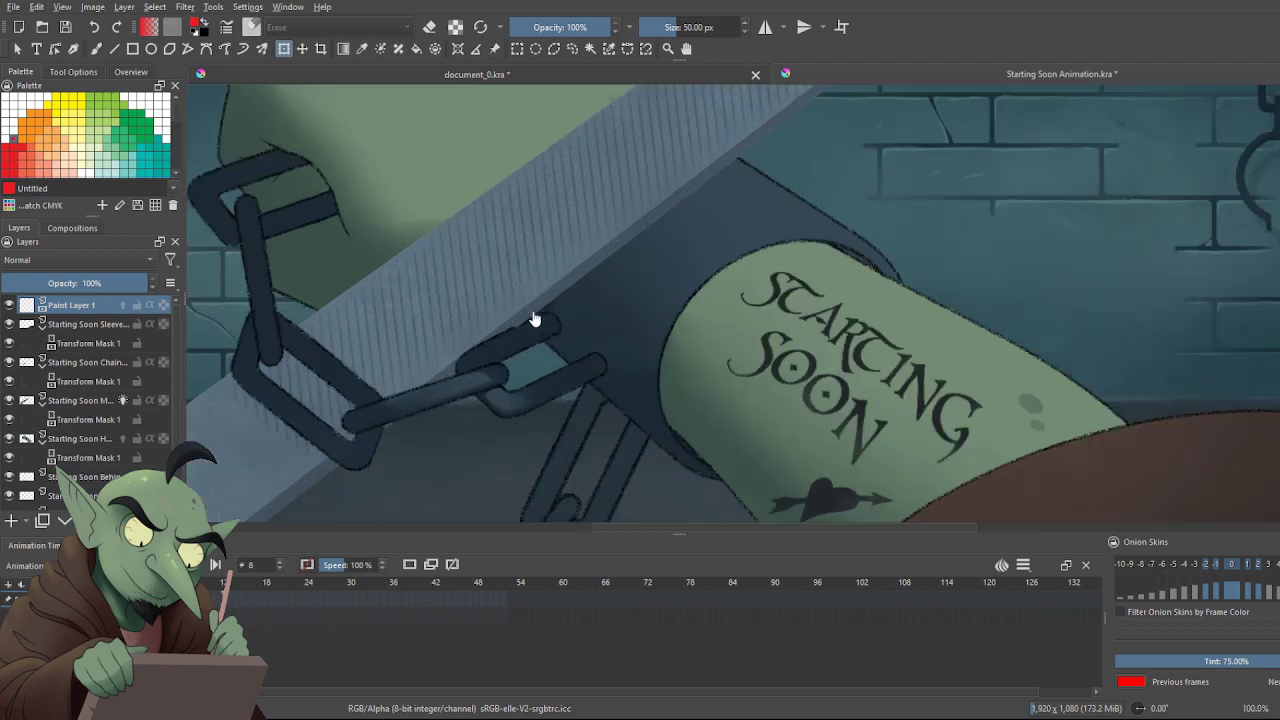
click(98, 50)
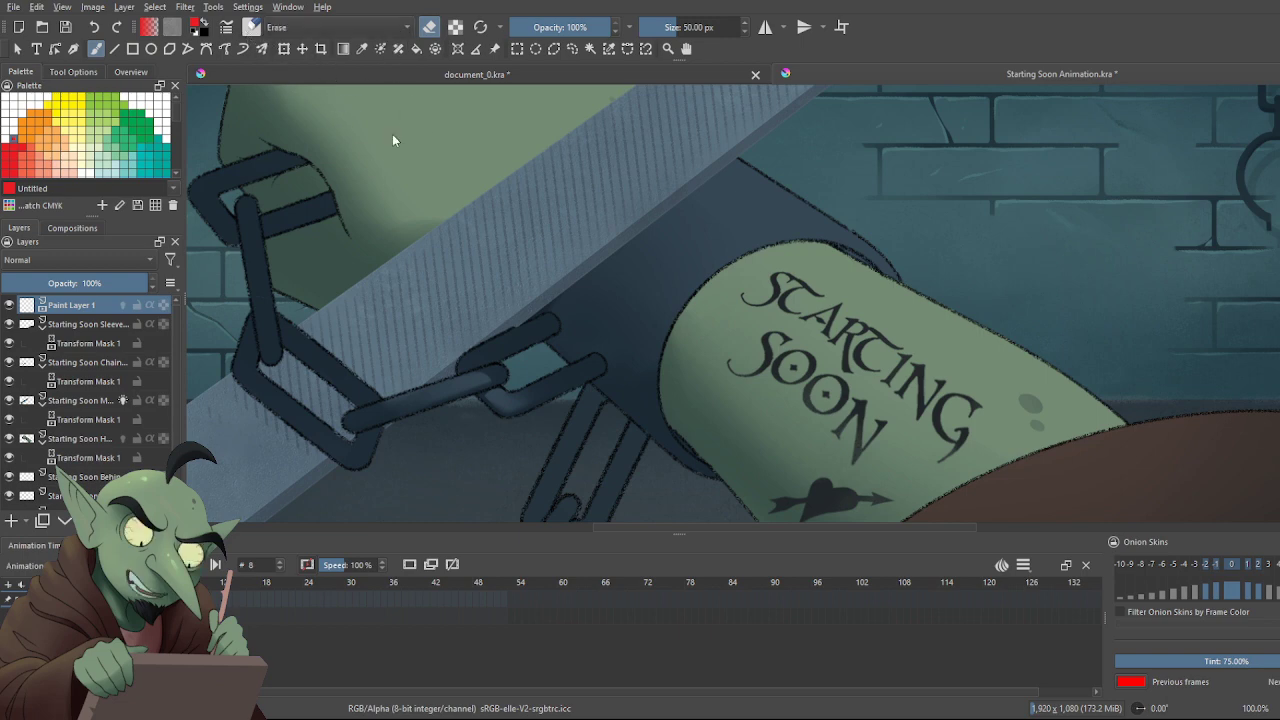
key(e)
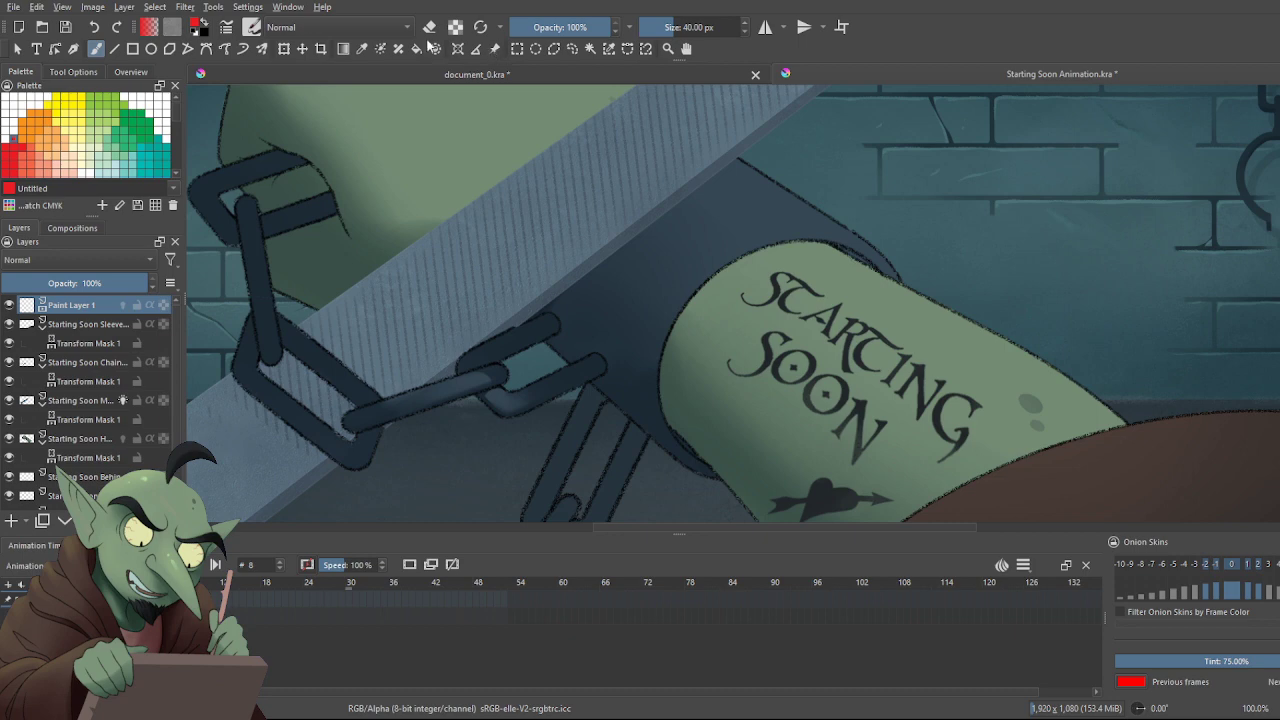
click(521, 322)
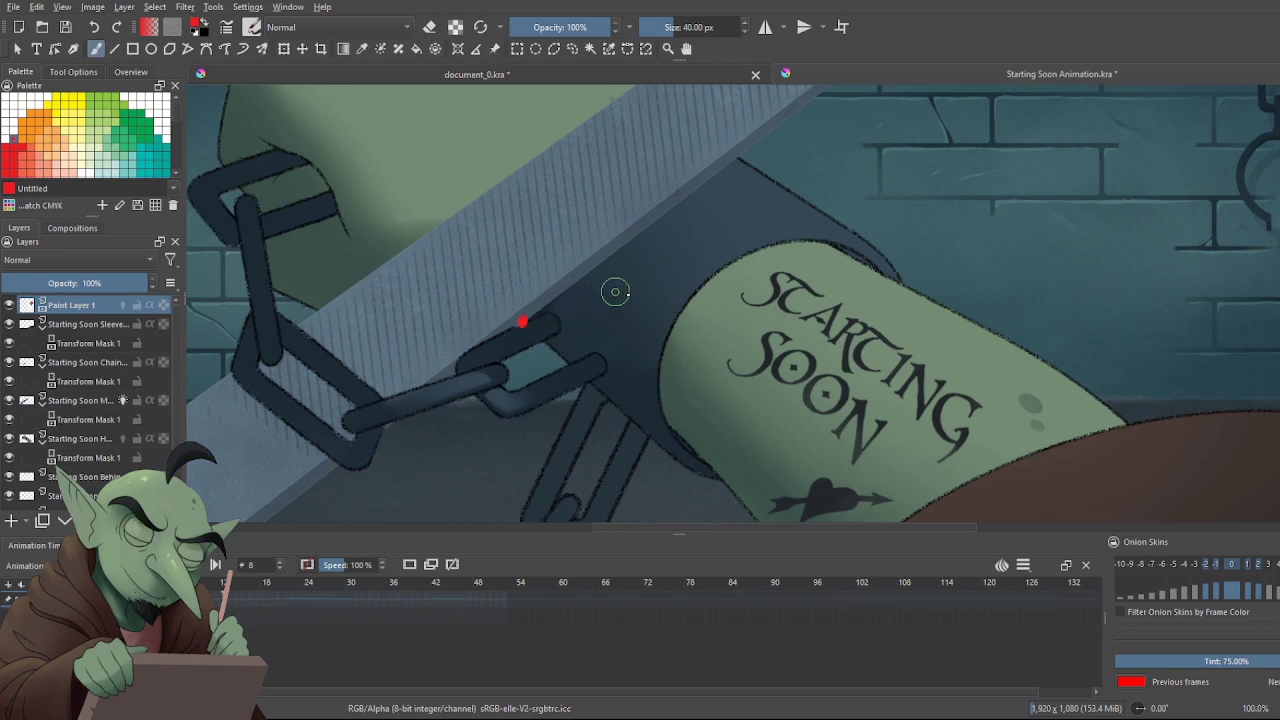
key(bracketright)
key(bracketright)
key(bracketright)
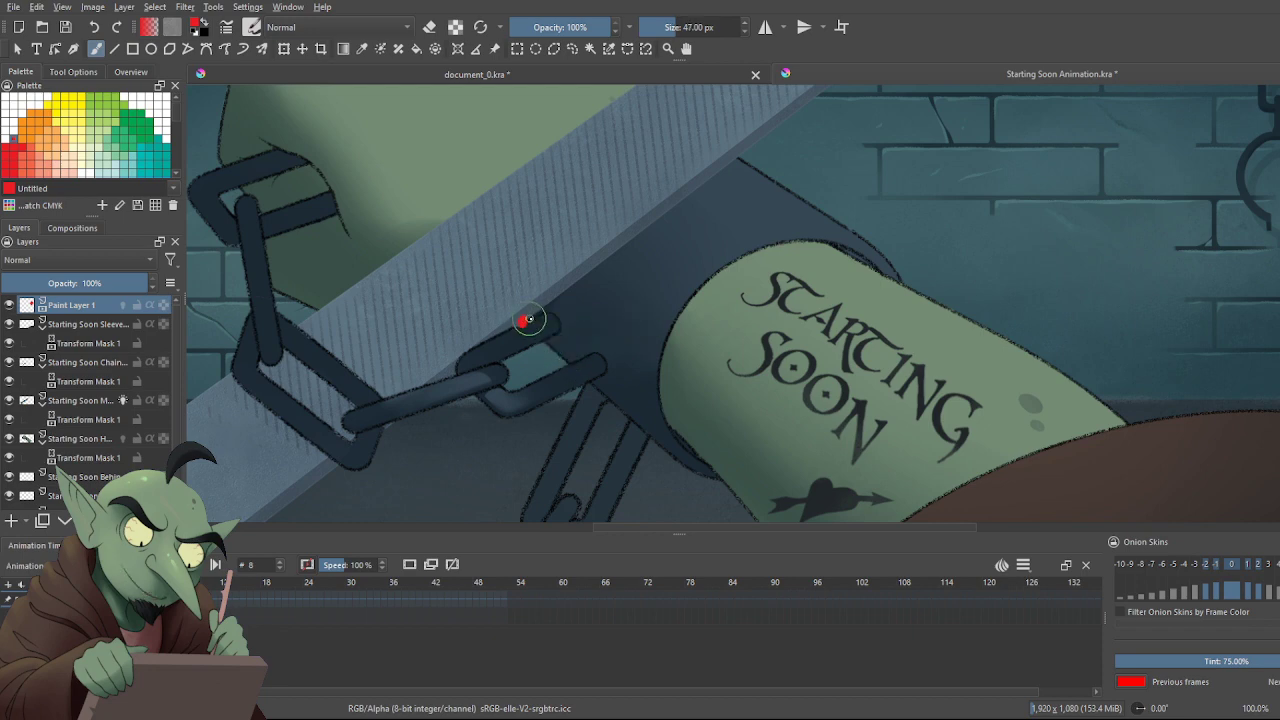
mouse_move(593, 278)
mouse_down()
mouse_move(614, 343)
mouse_move(633, 329)
mouse_move(666, 234)
mouse_move(547, 229)
mouse_move(641, 385)
mouse_move(497, 497)
mouse_move(506, 327)
mouse_move(387, 332)
mouse_move(379, 497)
mouse_move(333, 328)
mouse_move(375, 153)
mouse_up()
mouse_move(614, 140)
mouse_down()
mouse_move(760, 255)
mouse_move(1015, 285)
mouse_move(830, 415)
mouse_move(731, 302)
mouse_up()
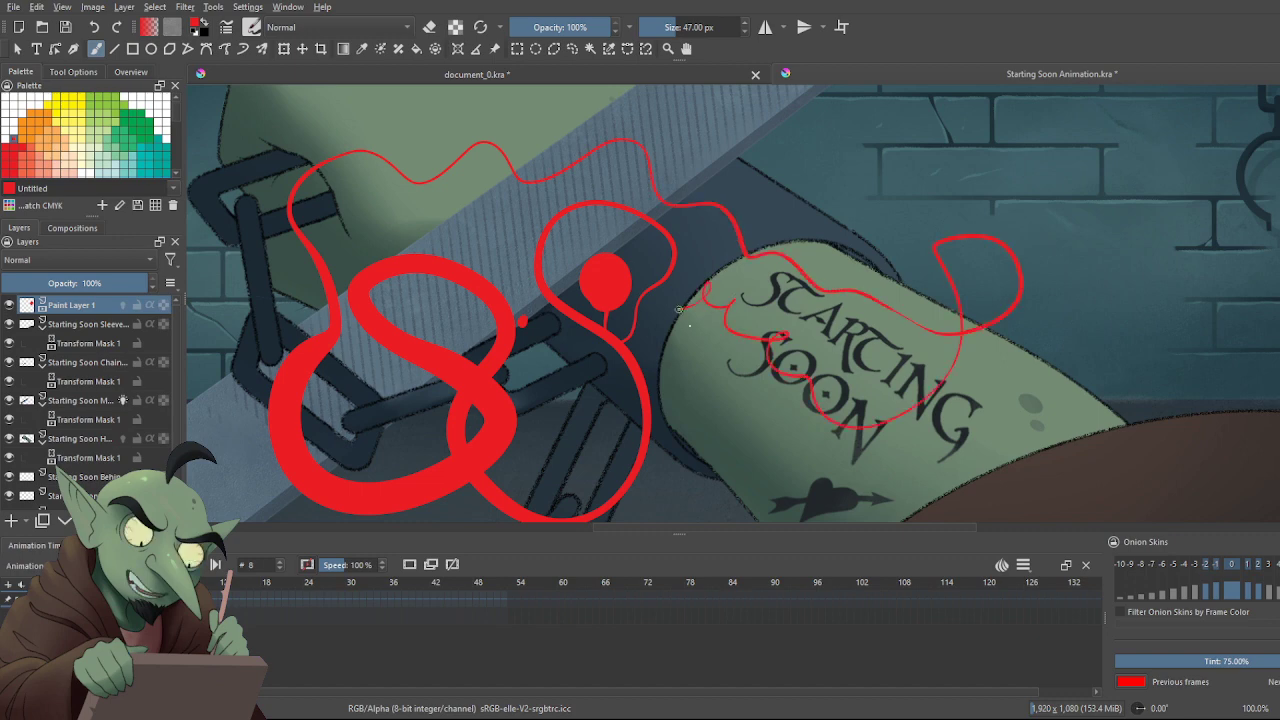
mouse_move(722, 425)
mouse_down()
mouse_move(757, 402)
mouse_move(930, 333)
mouse_up()
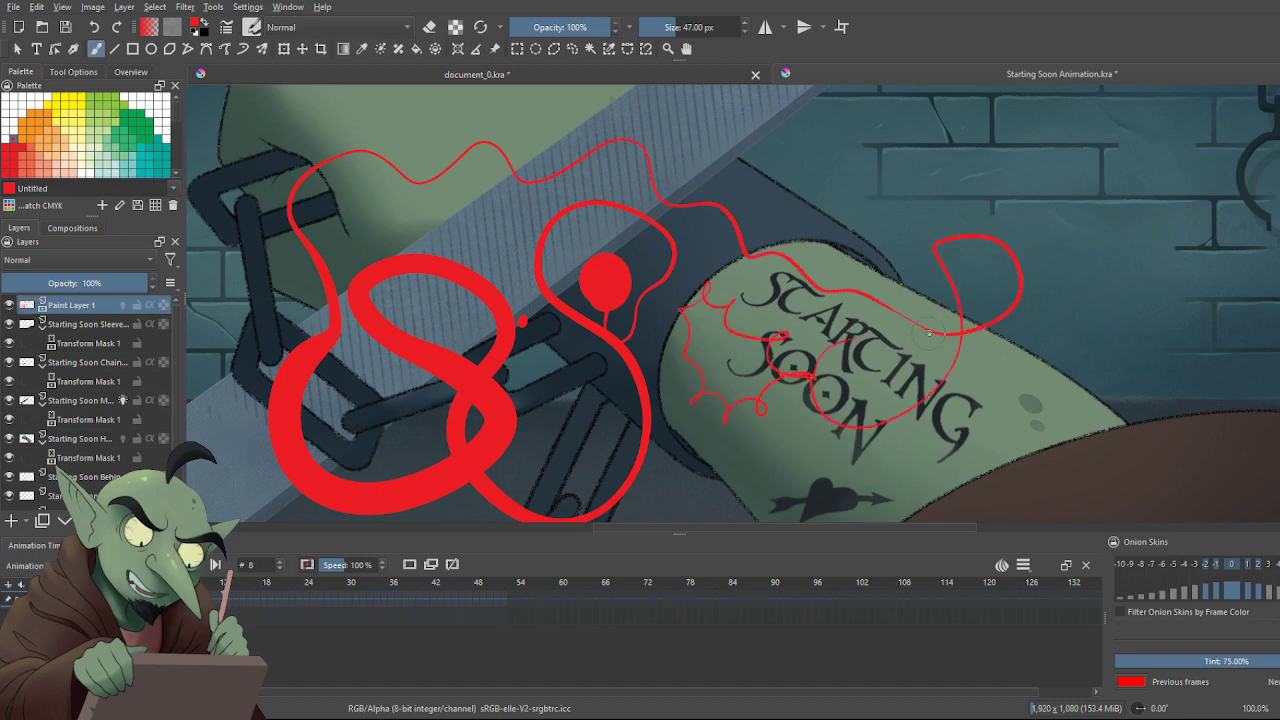
key(Delete)
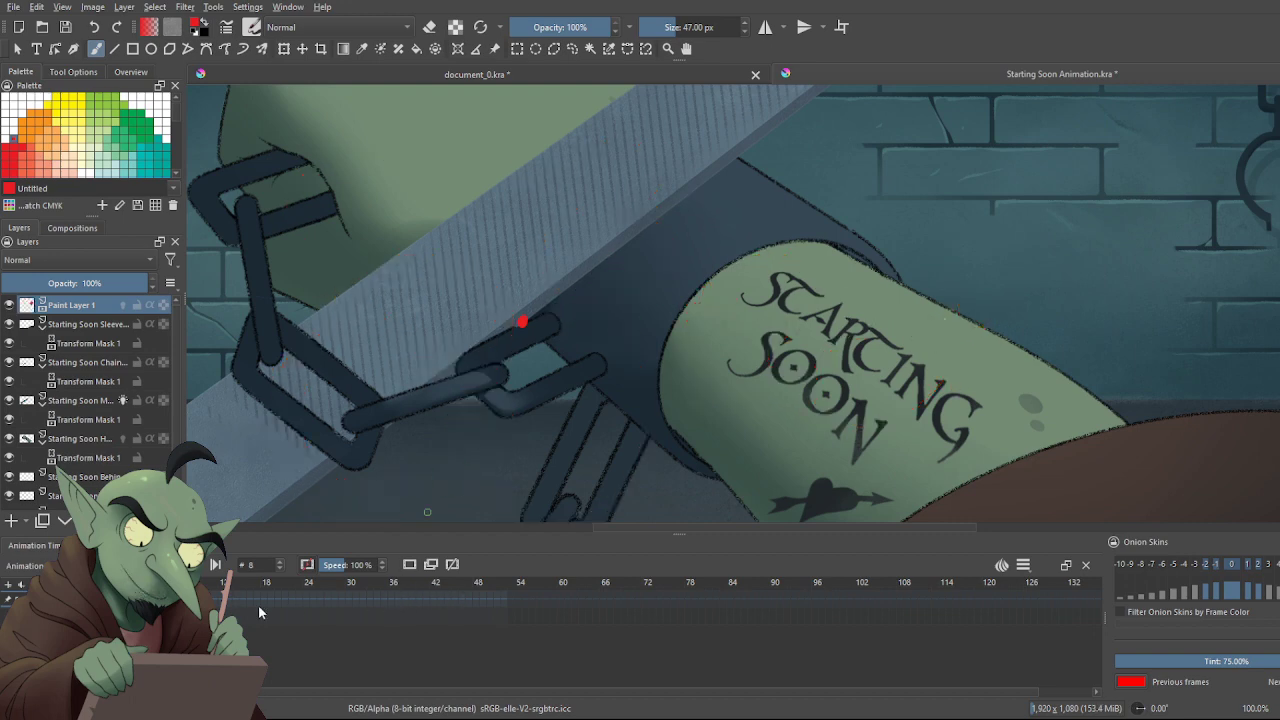
Step back and forth between frames 8 and 14 to compare the chain's movement against the red reference dot
key(Right)
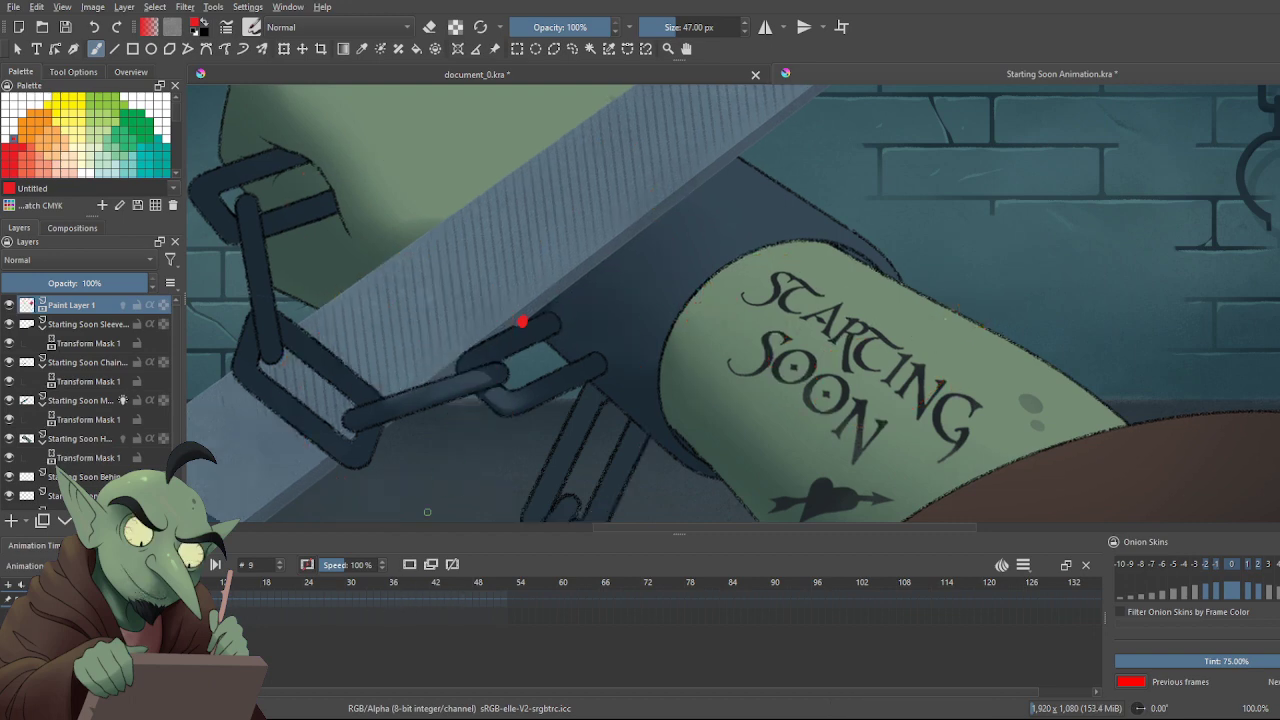
key(Right)
key(Right)
key(Right)
key(Right)
key(Right)
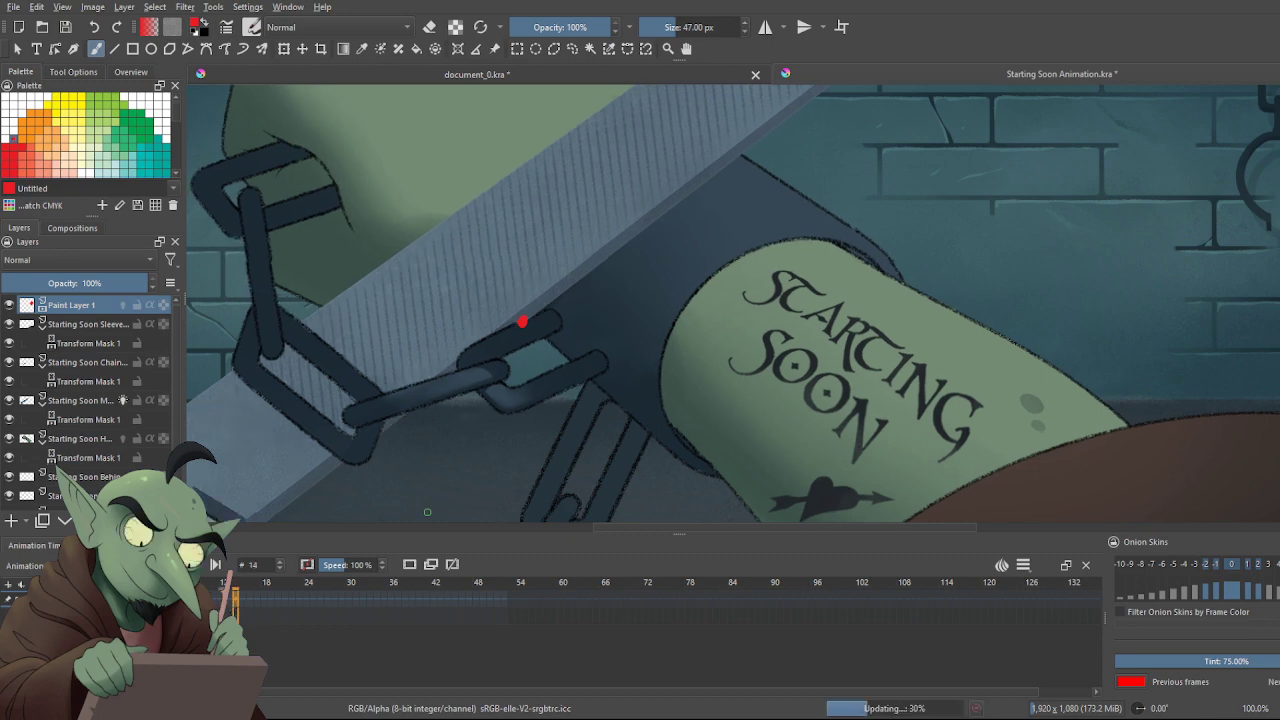
key(Left)
key(Left)
key(Left)
key(Left)
key(Left)
key(Left)
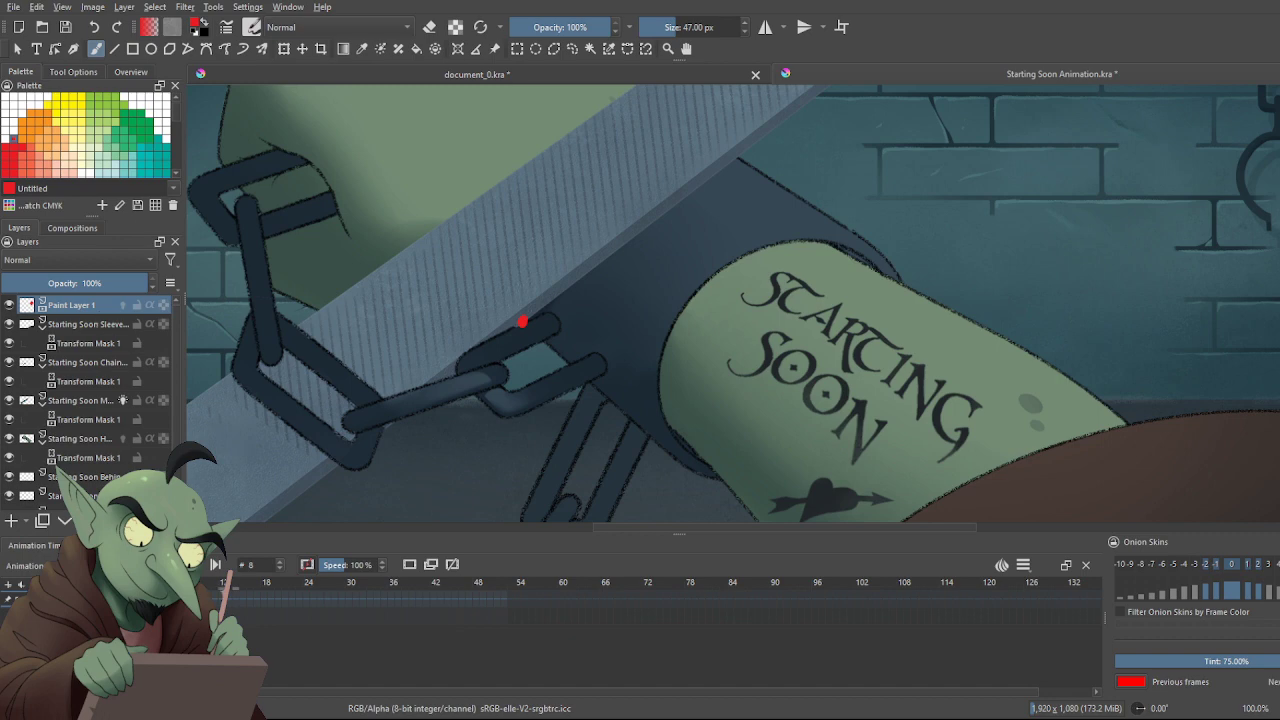
key(Right)
key(Left)
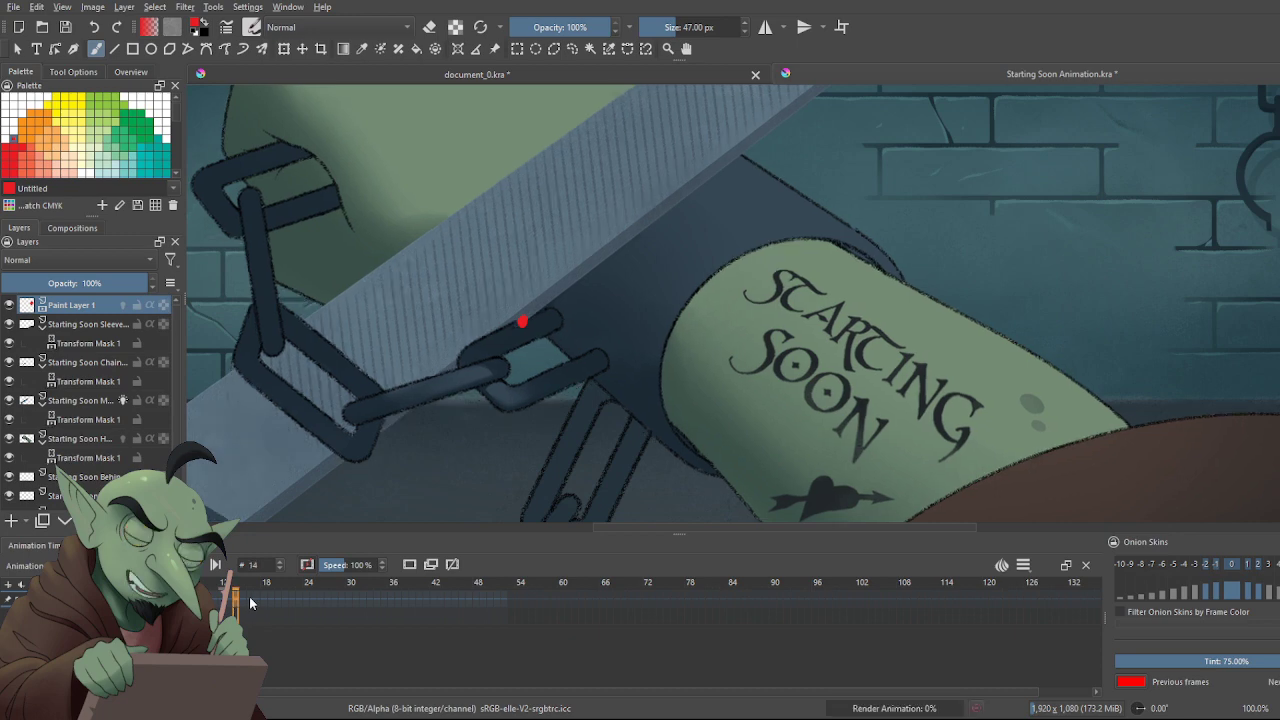
Compare the chain with the red dot at frames 33, 8, 20 and 11, ending at frame 9
click(302, 594)
click(367, 598)
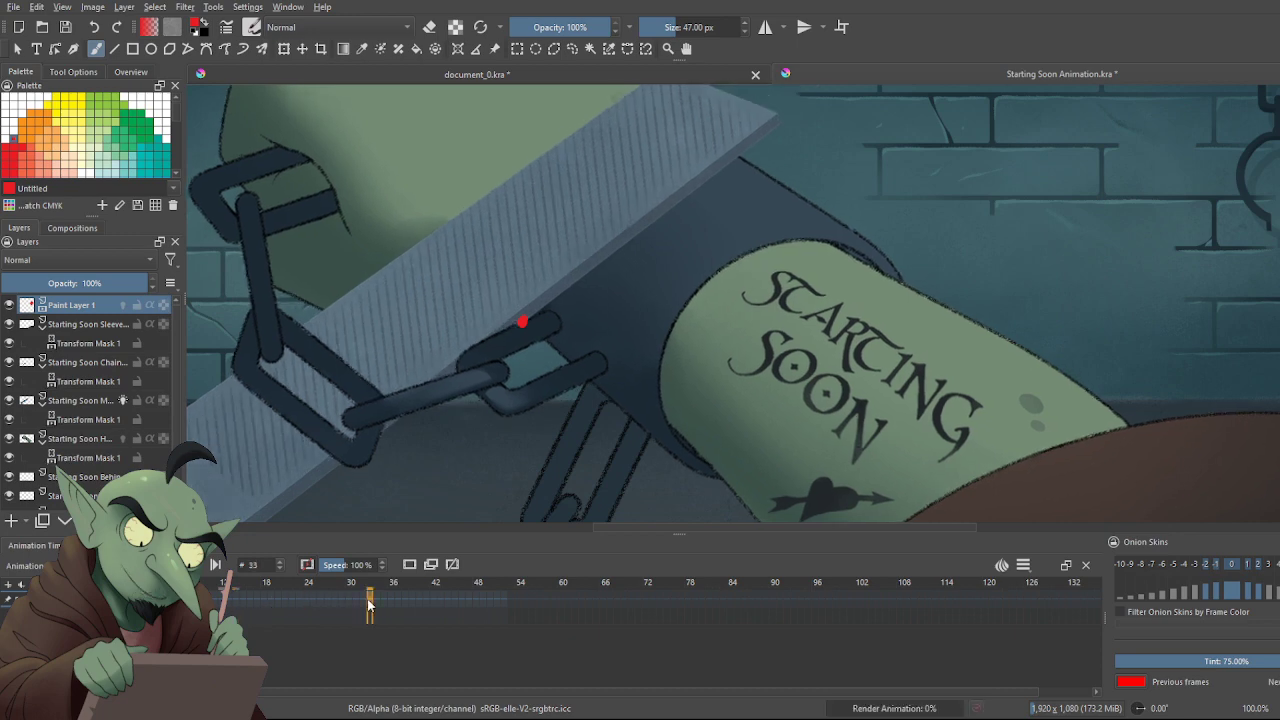
click(196, 598)
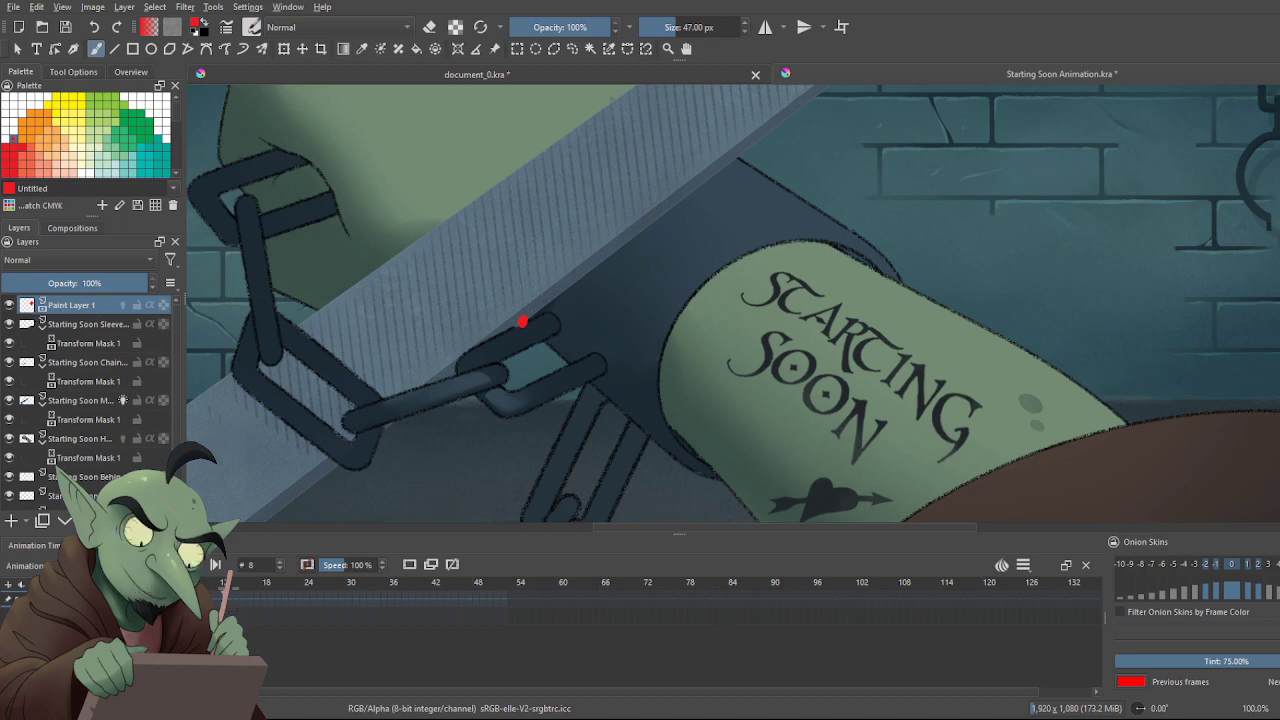
key(Right)
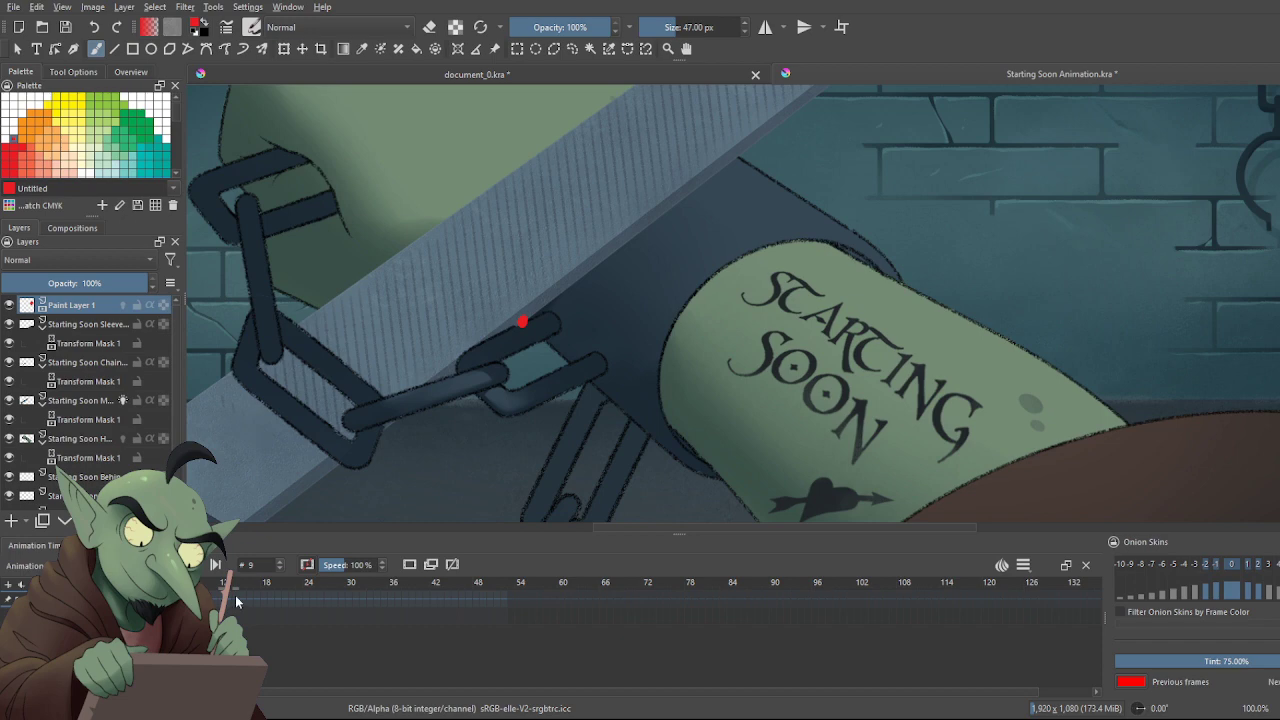
click(276, 598)
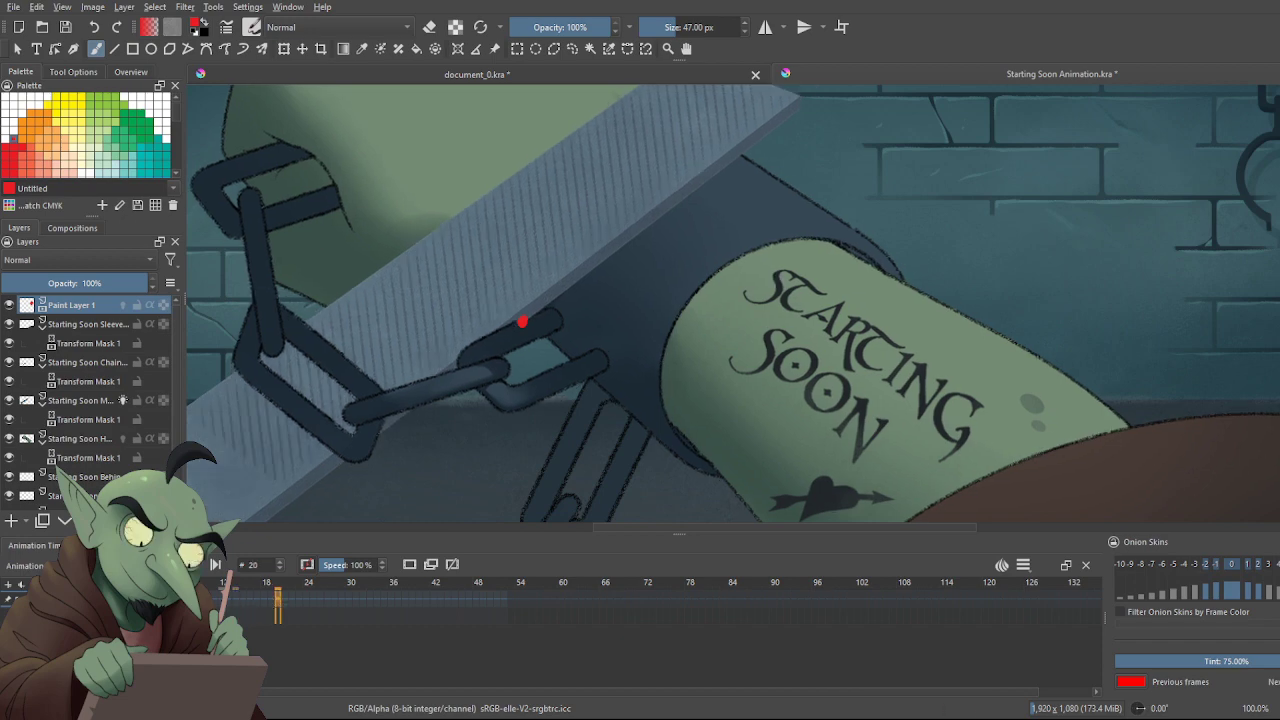
click(217, 598)
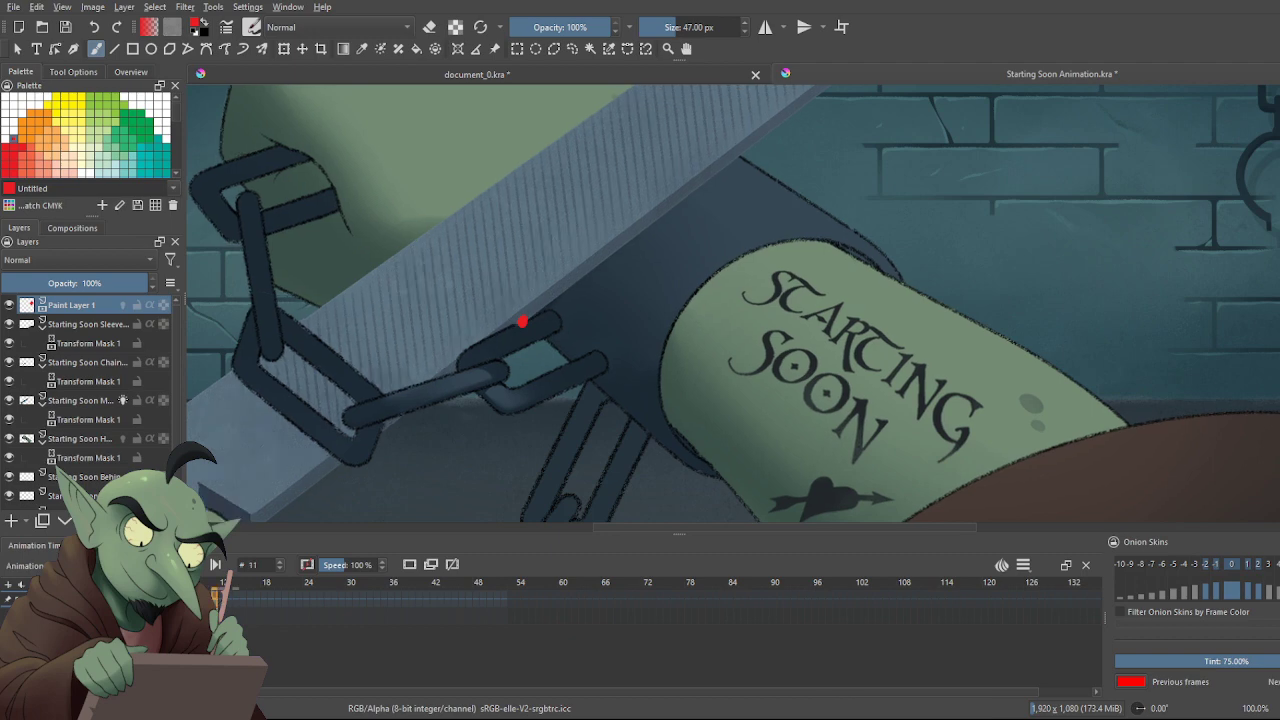
key(Left)
key(Left)
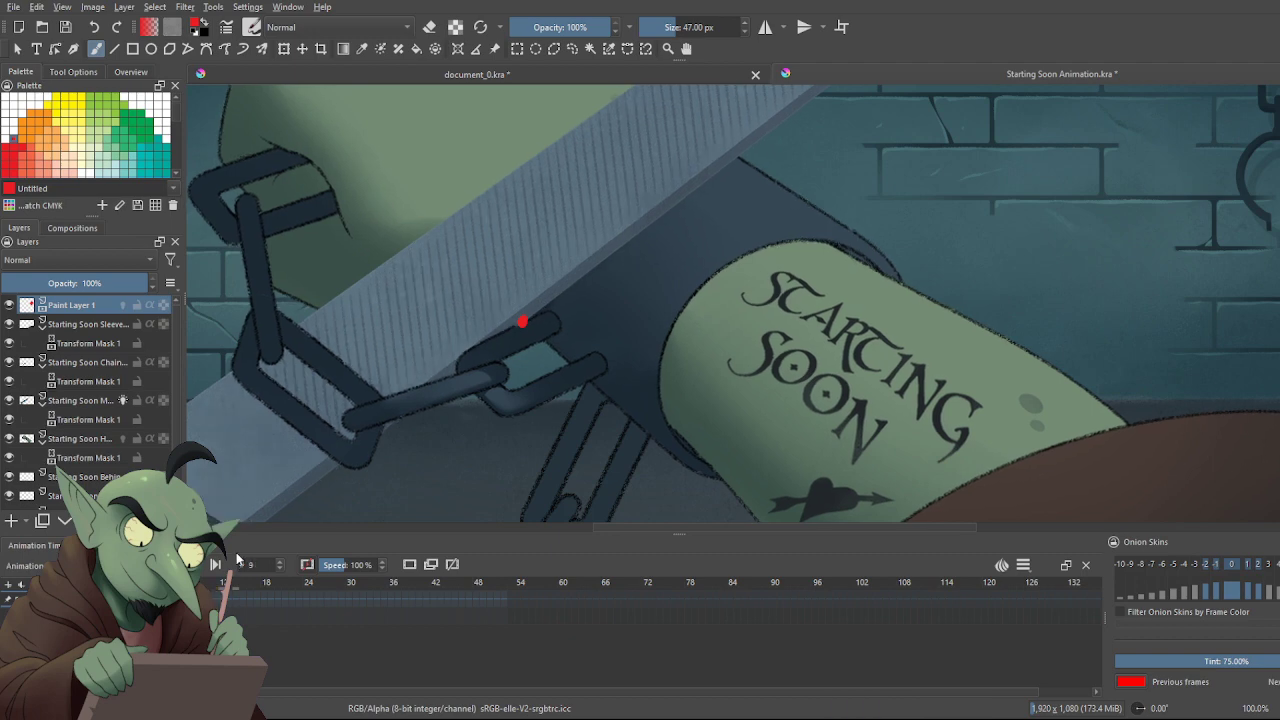
At frame 9, repaint the red reference dot on the chain link and trim it with the eraser
key(ctrl+z)
click(525, 327)
click(527, 328)
key(e)
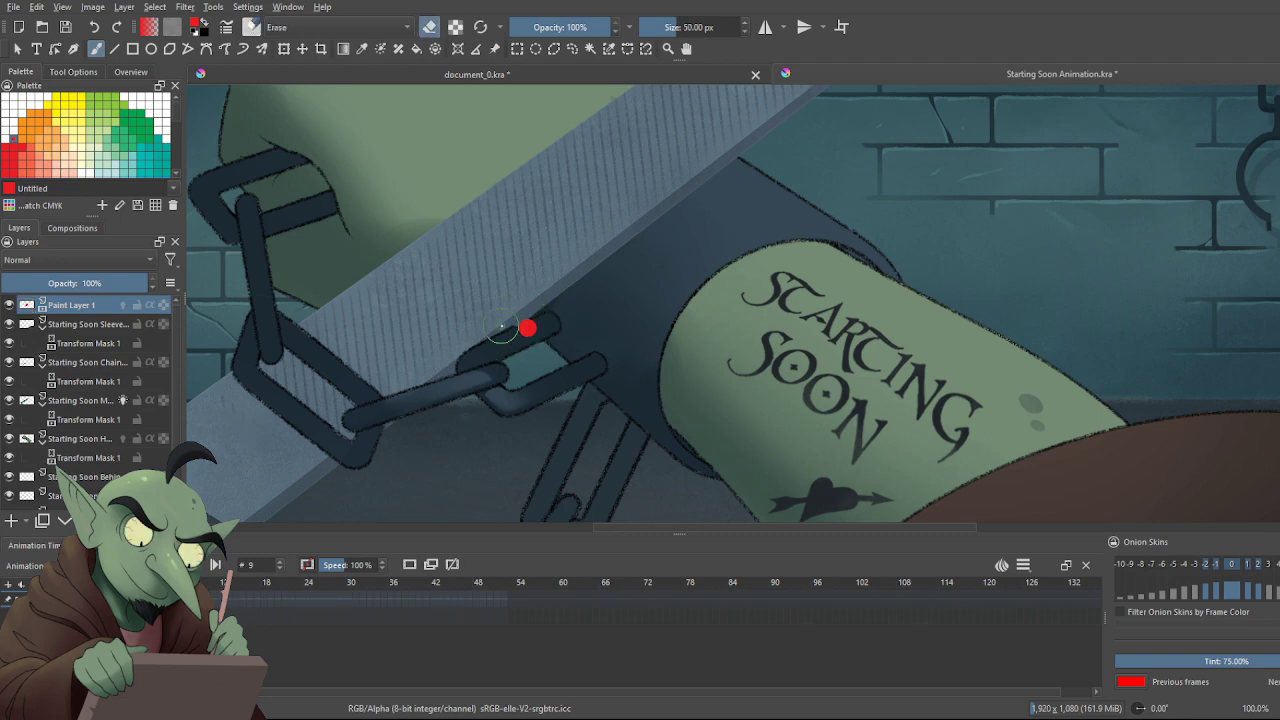
mouse_move(508, 328)
mouse_down()
mouse_move(539, 351)
mouse_move(534, 309)
mouse_move(517, 315)
mouse_move(571, 327)
mouse_up()
click(217, 600)
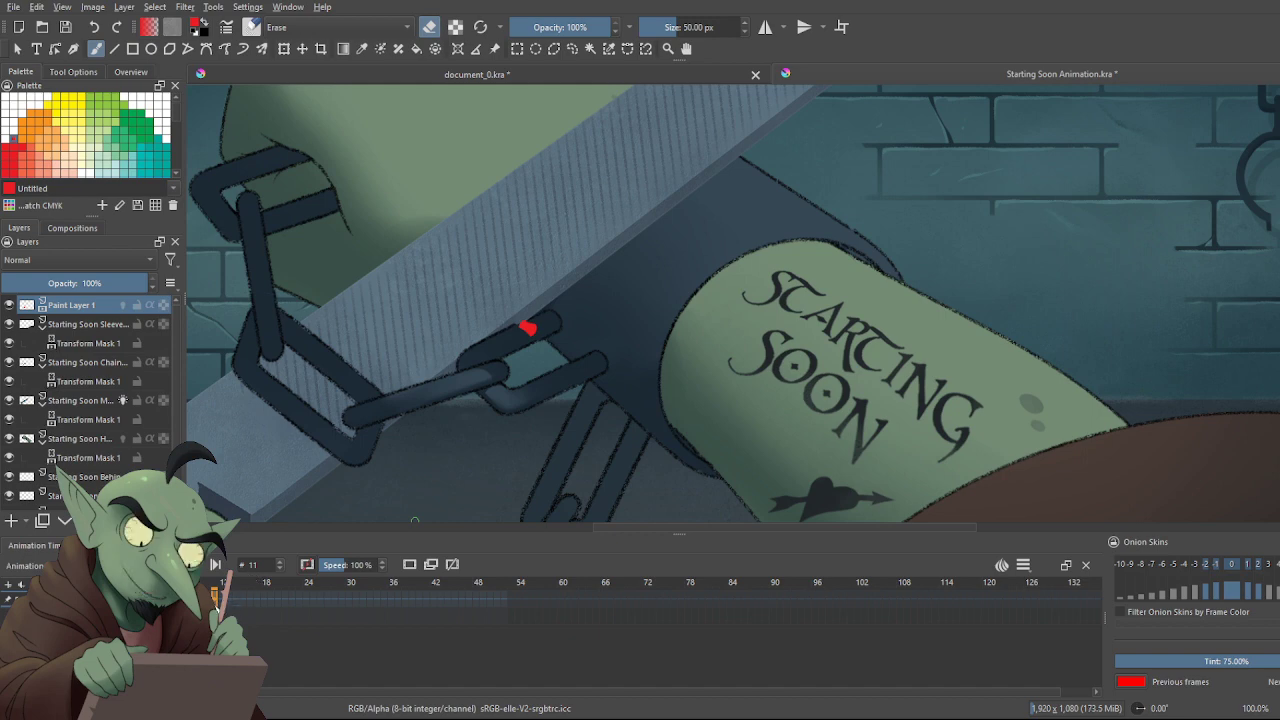
key(ctrl+z)
key(e)
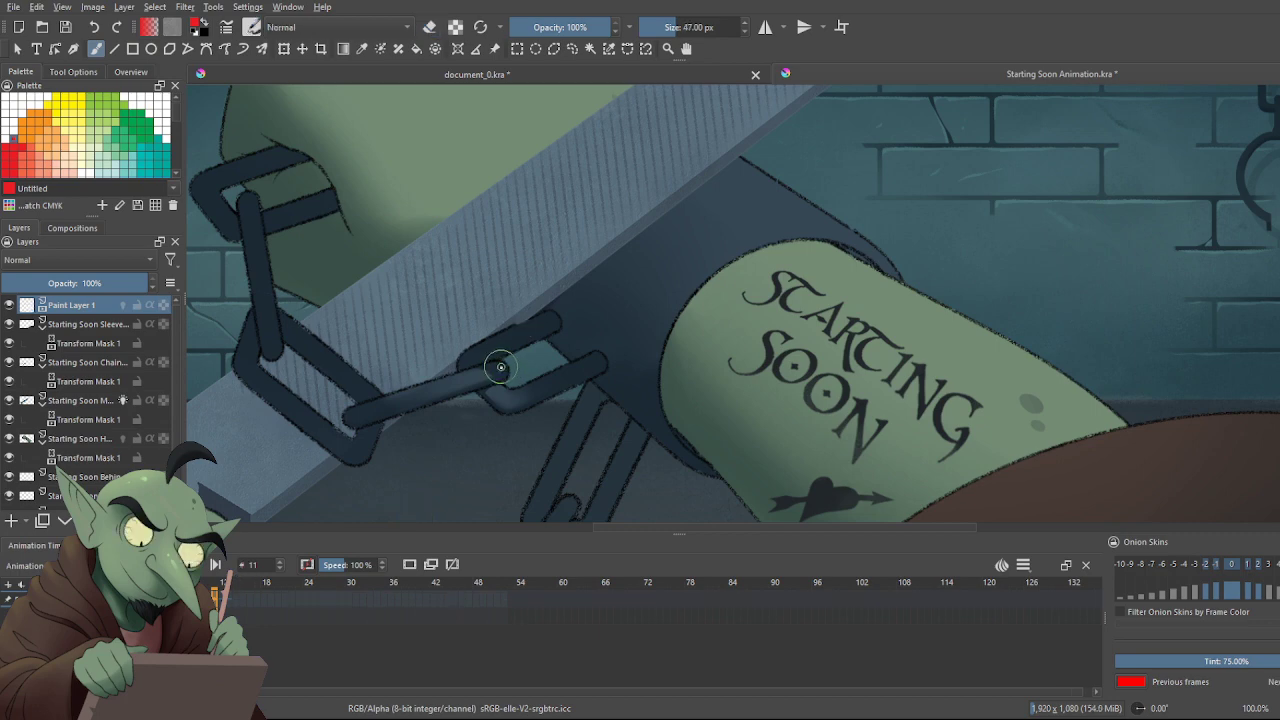
At frame 11, paint a red motion arc from the reference dot across the chain link, plus two thinner strokes curving downward
drag(524, 324, 606, 357)
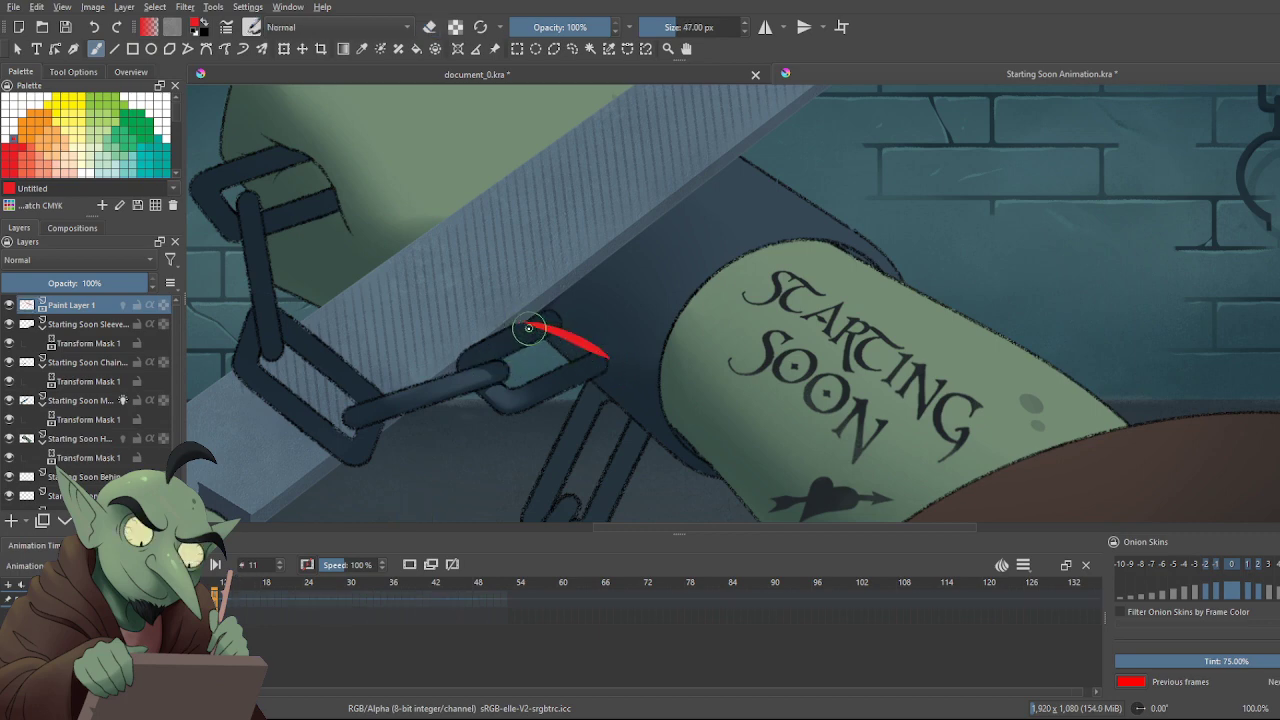
drag(525, 326, 557, 420)
drag(568, 369, 574, 377)
drag(540, 337, 567, 374)
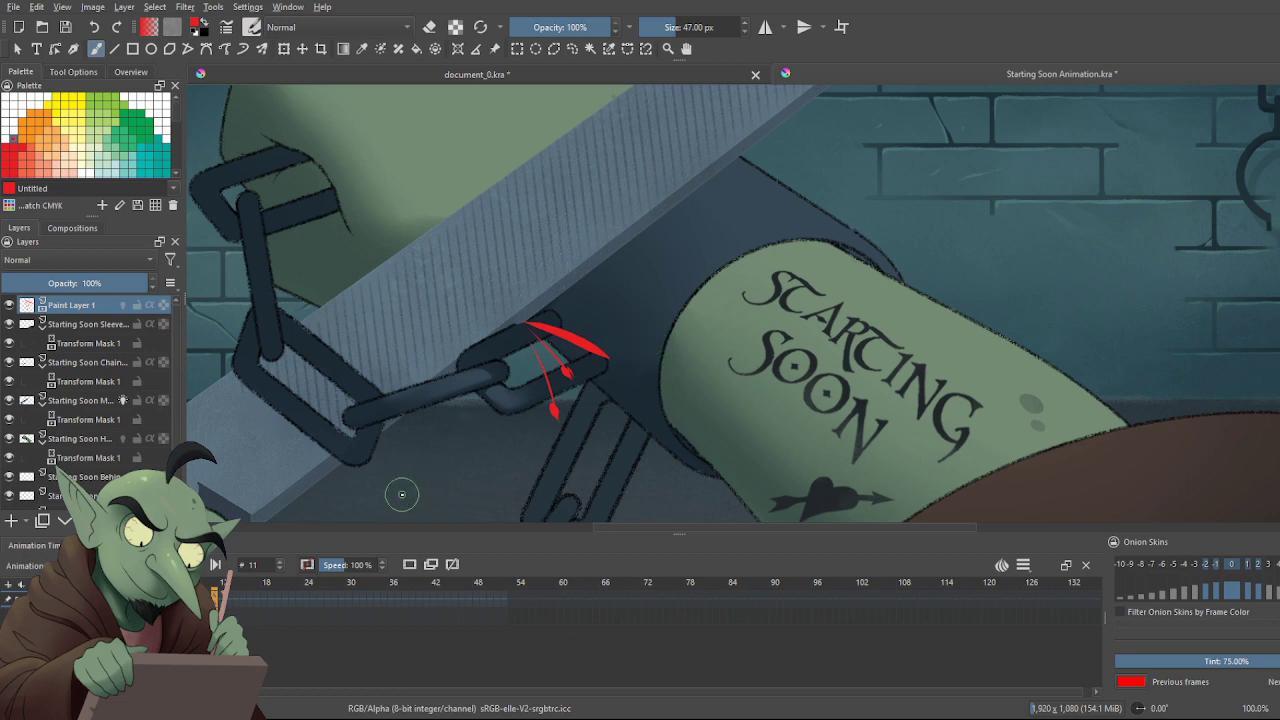
At frame 13, turn on onion skins for Paint Layer 1 and paint small red dots at the ends of the arc and lower stroke
click(230, 607)
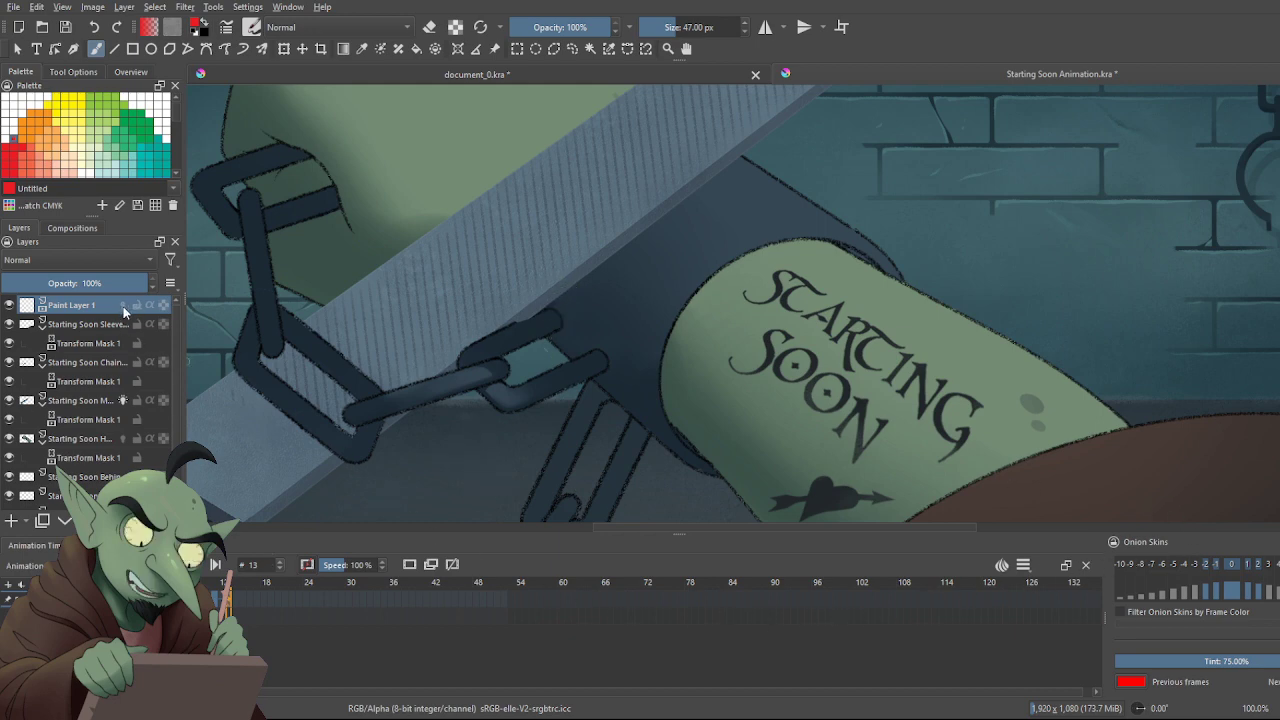
click(123, 306)
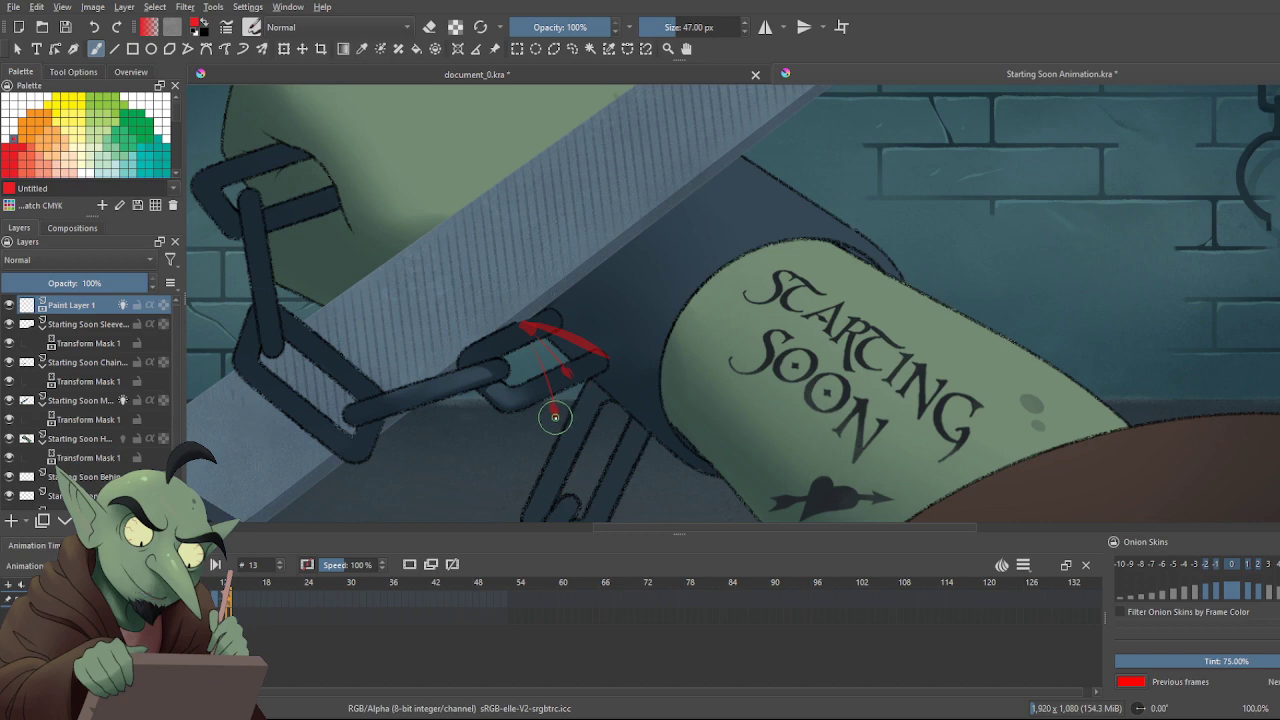
mouse_move(553, 409)
mouse_down()
mouse_move(581, 367)
mouse_move(581, 381)
mouse_move(568, 374)
mouse_move(609, 359)
mouse_up()
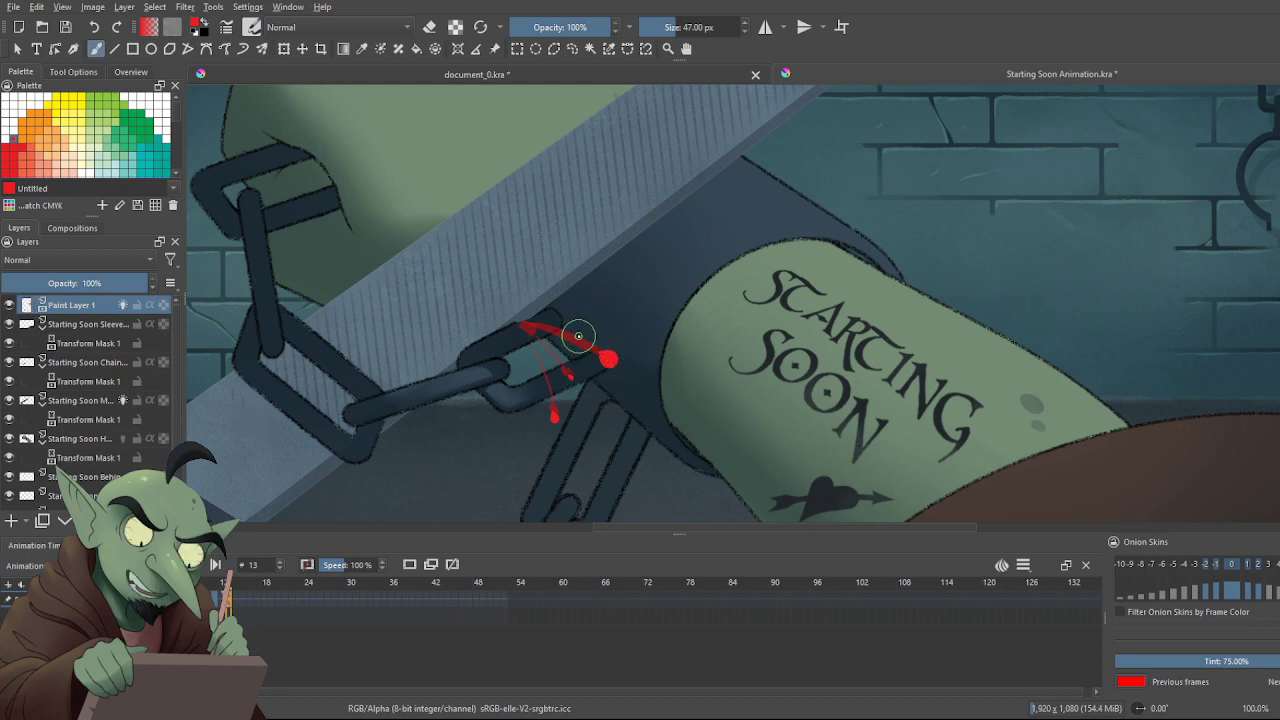
key(ctrl+z)
drag(602, 353, 610, 360)
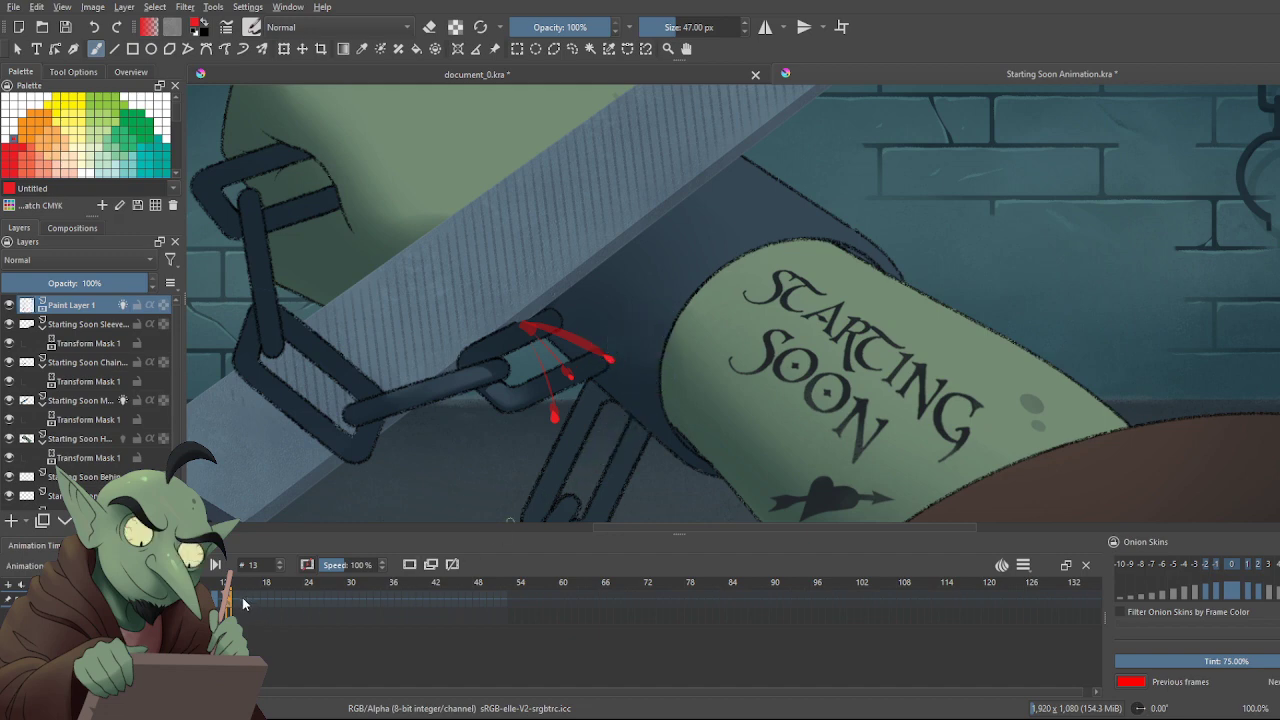
Check the marks at frames 15 and 0, and clear the content of Paint Layer 1 at frame 16
click(242, 609)
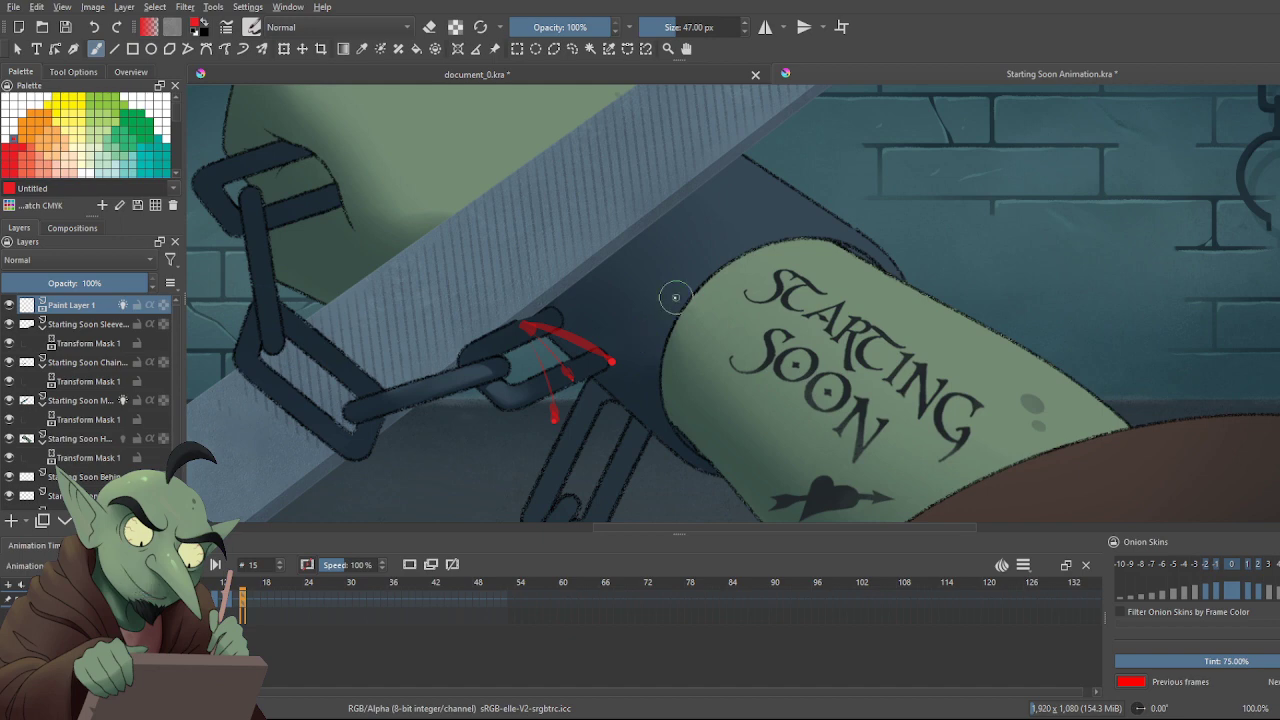
key(e)
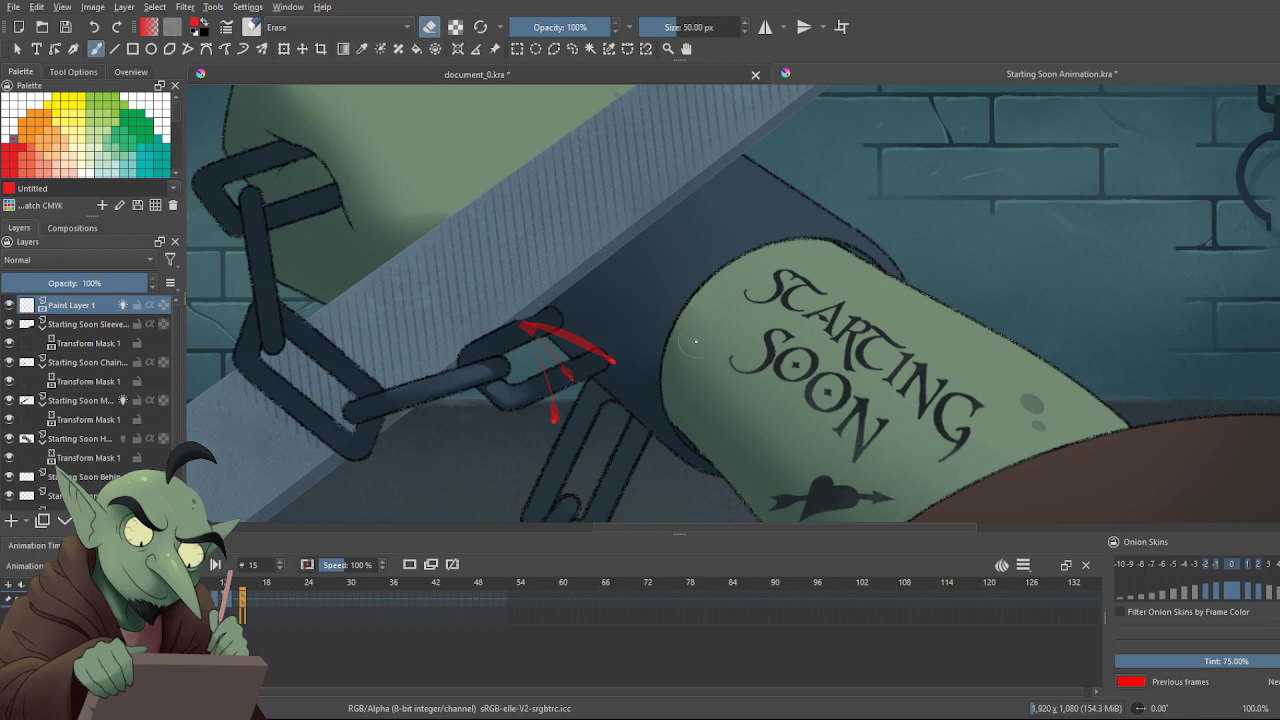
key(minus)
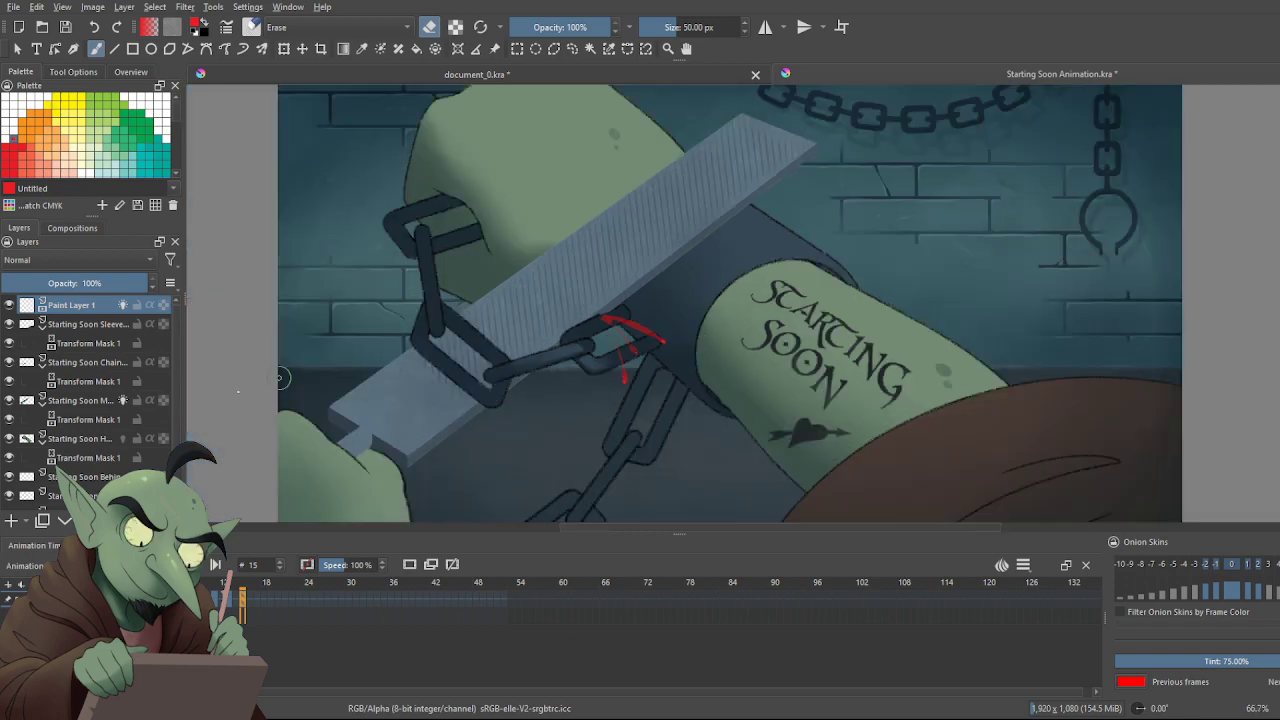
key(Home)
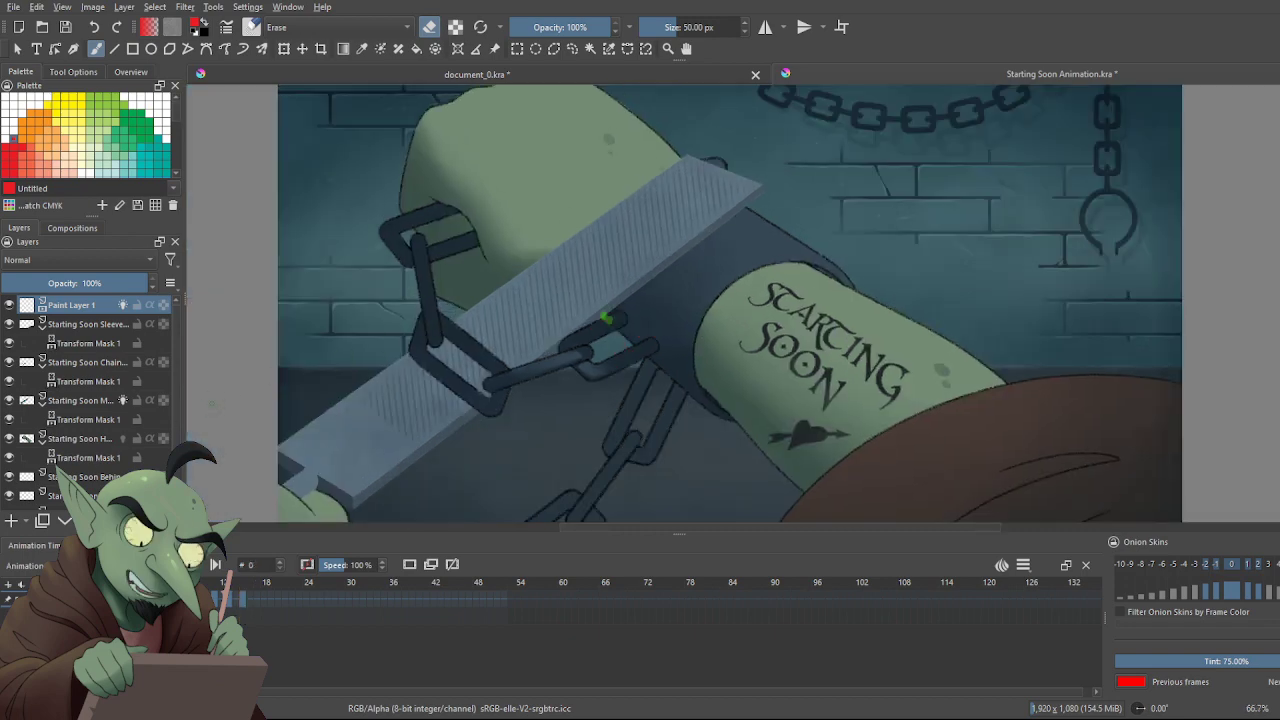
click(244, 602)
click(251, 604)
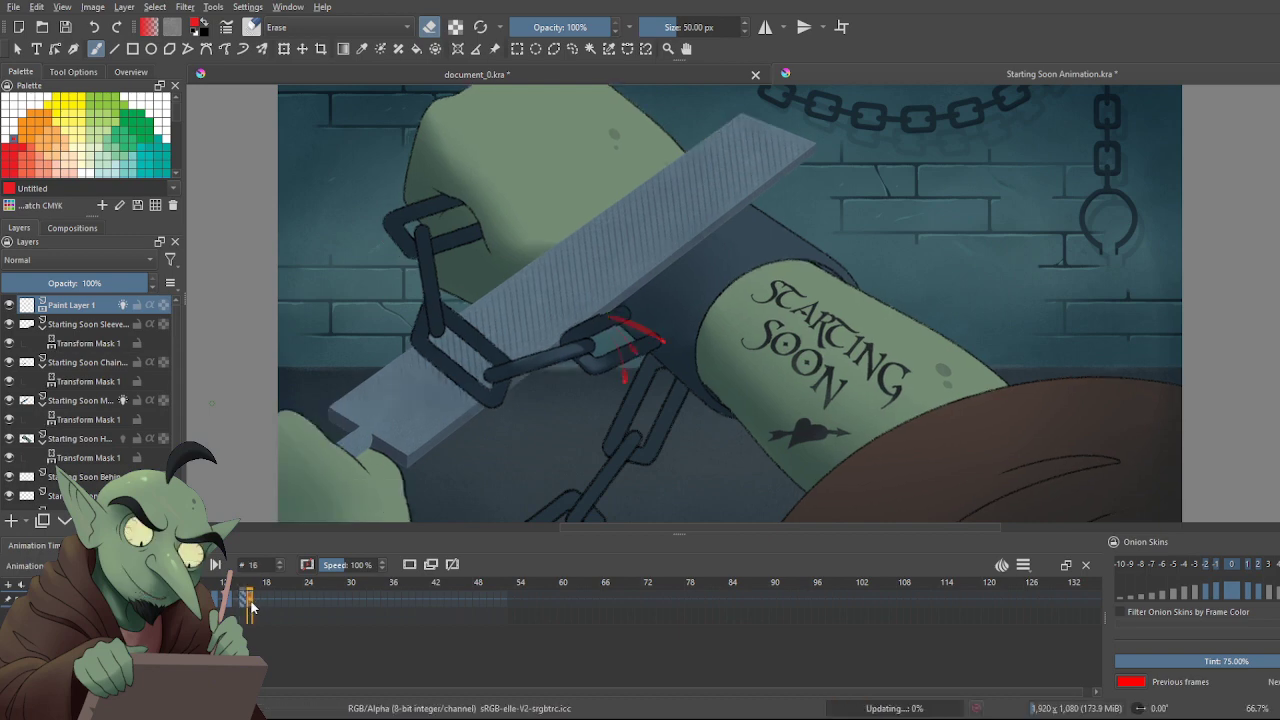
key(Delete)
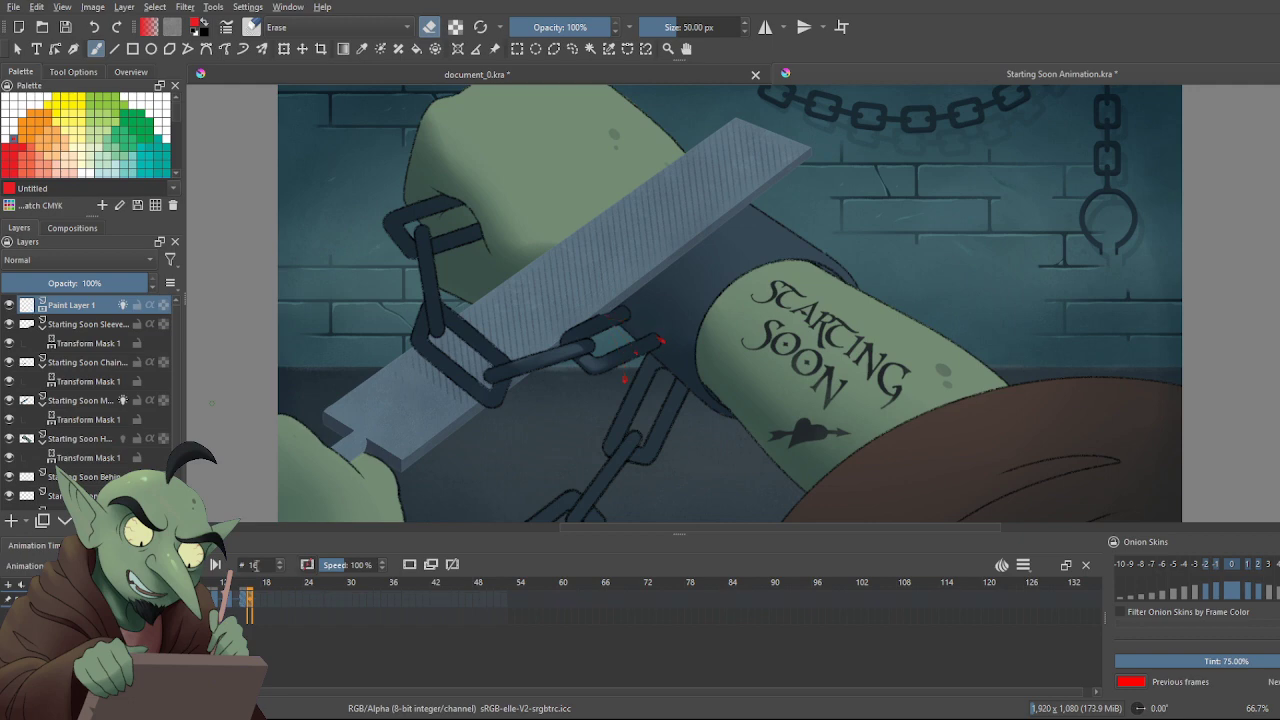
Compare frames 0 and 20, and play the animation from frame 0 to review how the metal file, chain and sleeve move together
key(Home)
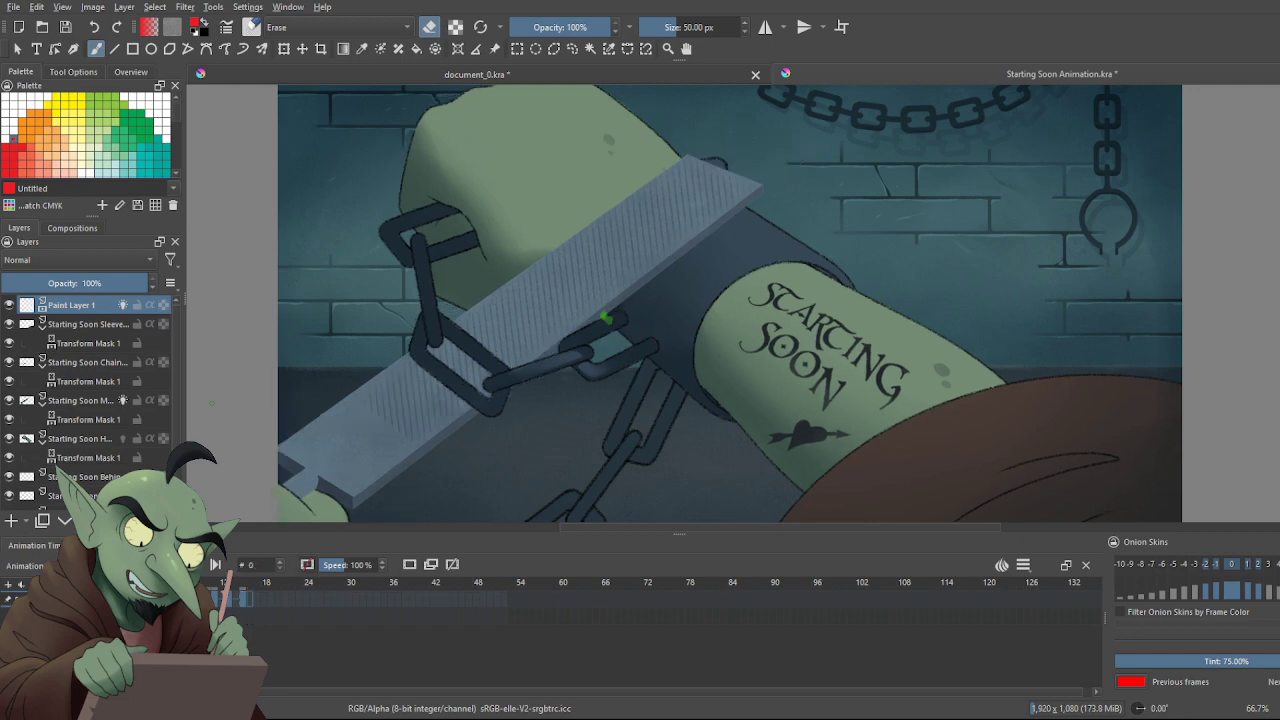
click(276, 598)
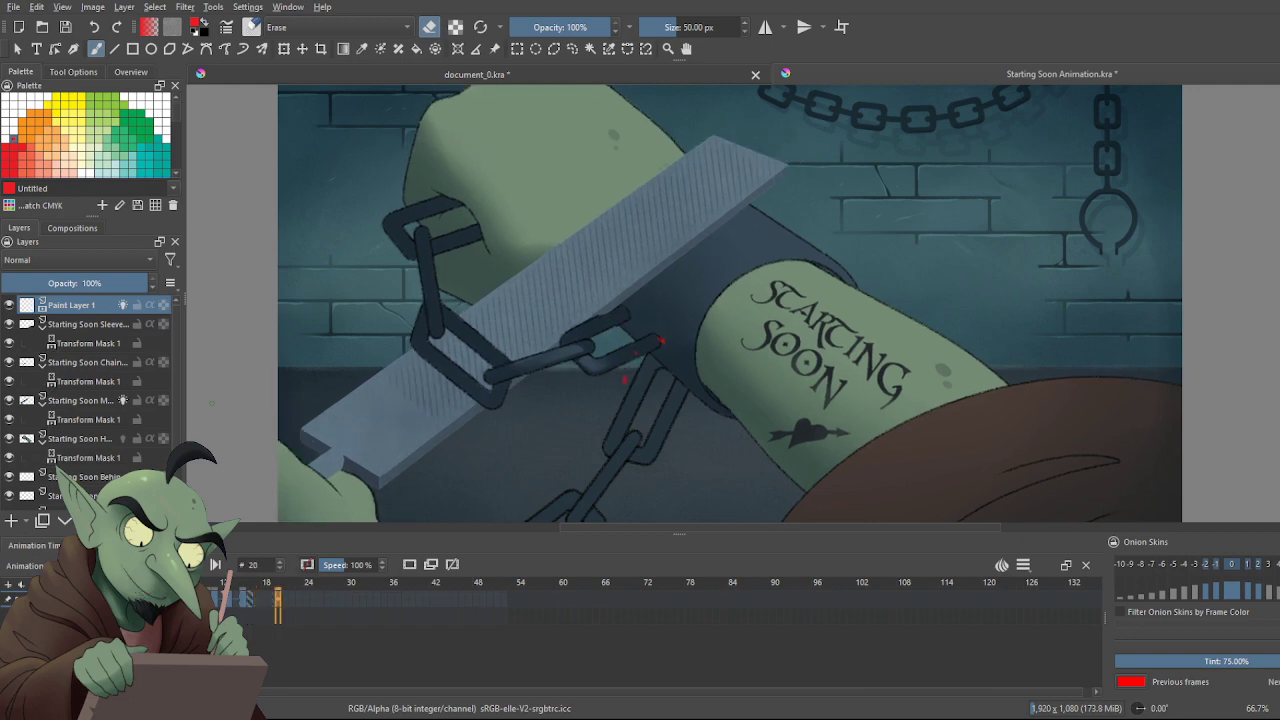
key(Home)
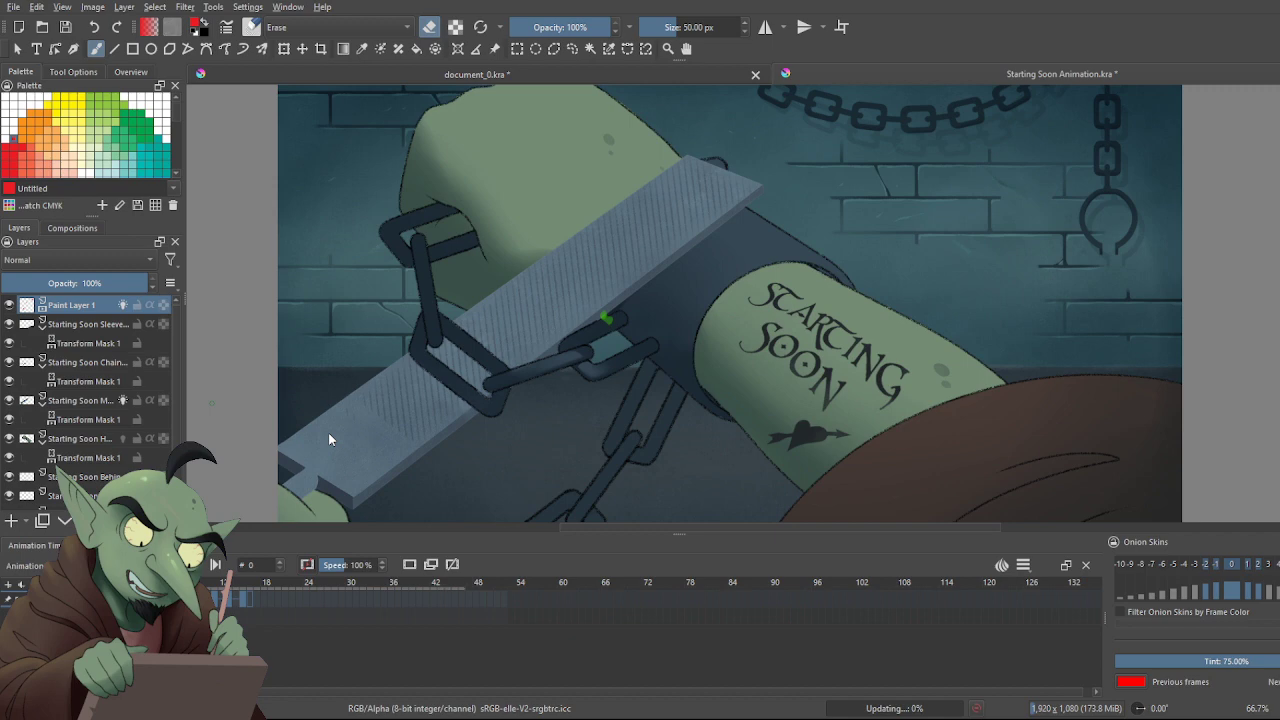
key(minus)
key(minus)
key(space)
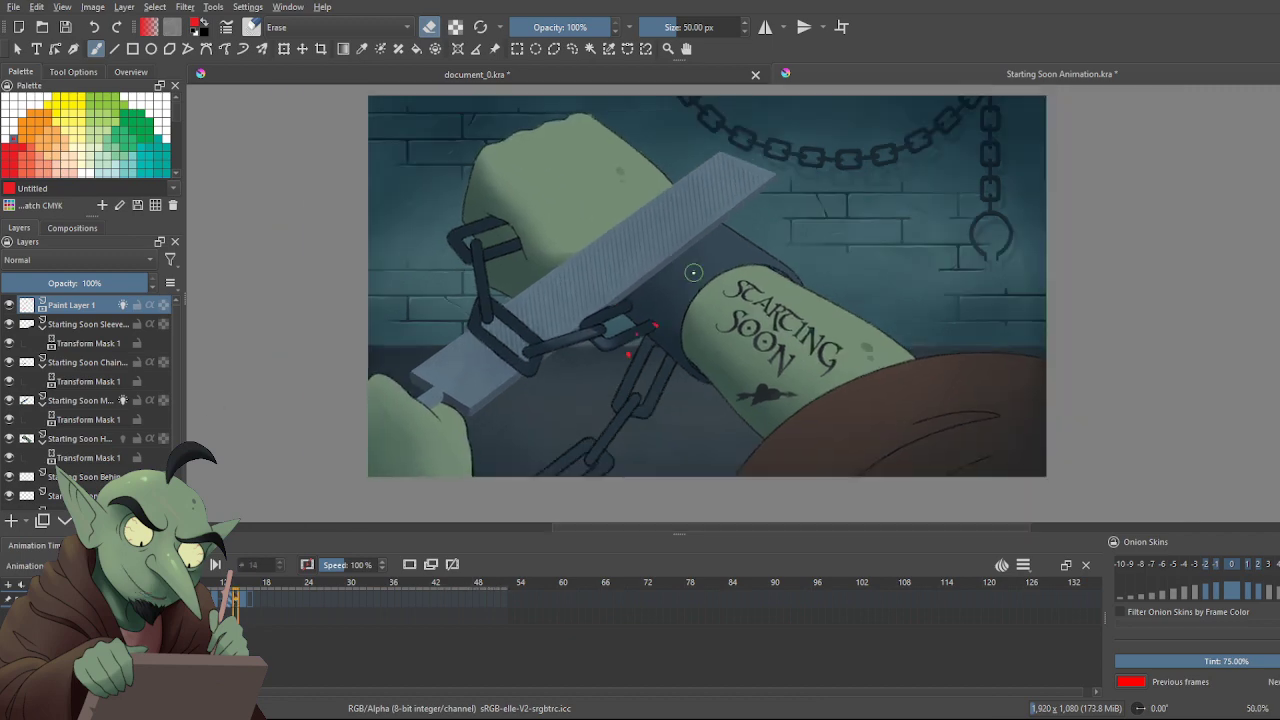
key(plus)
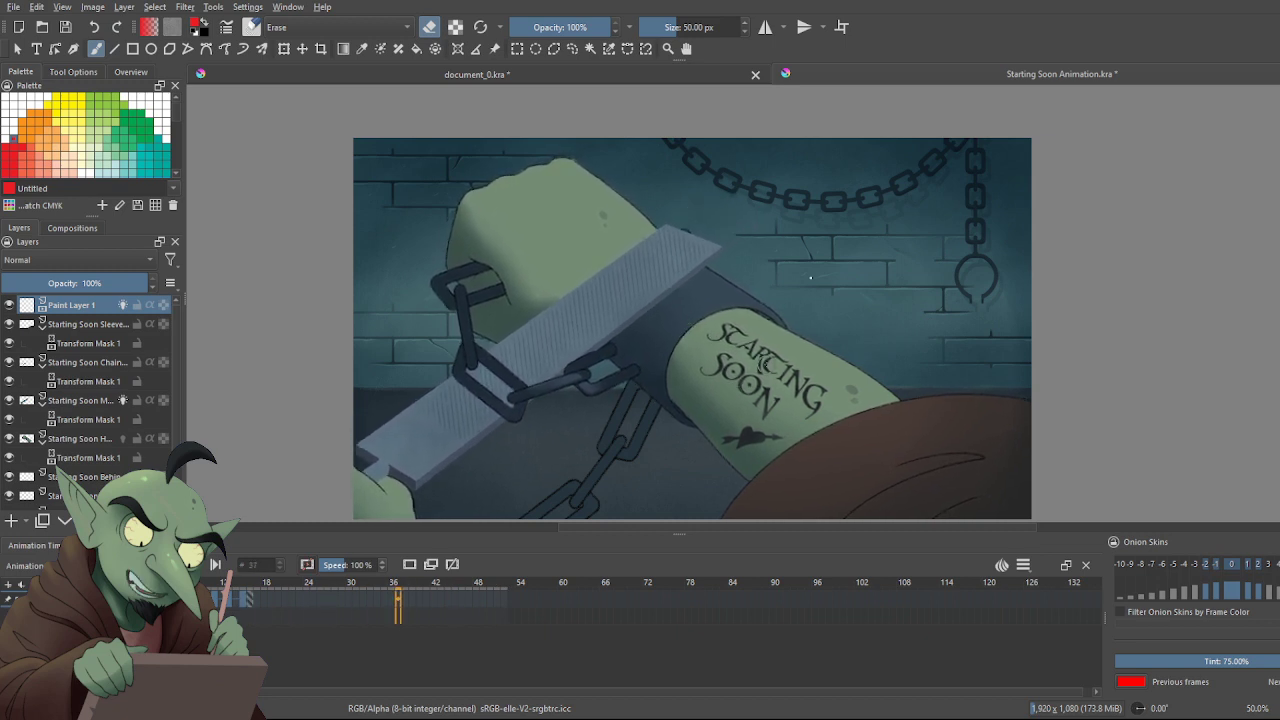
scroll(676, 333, down, 1)
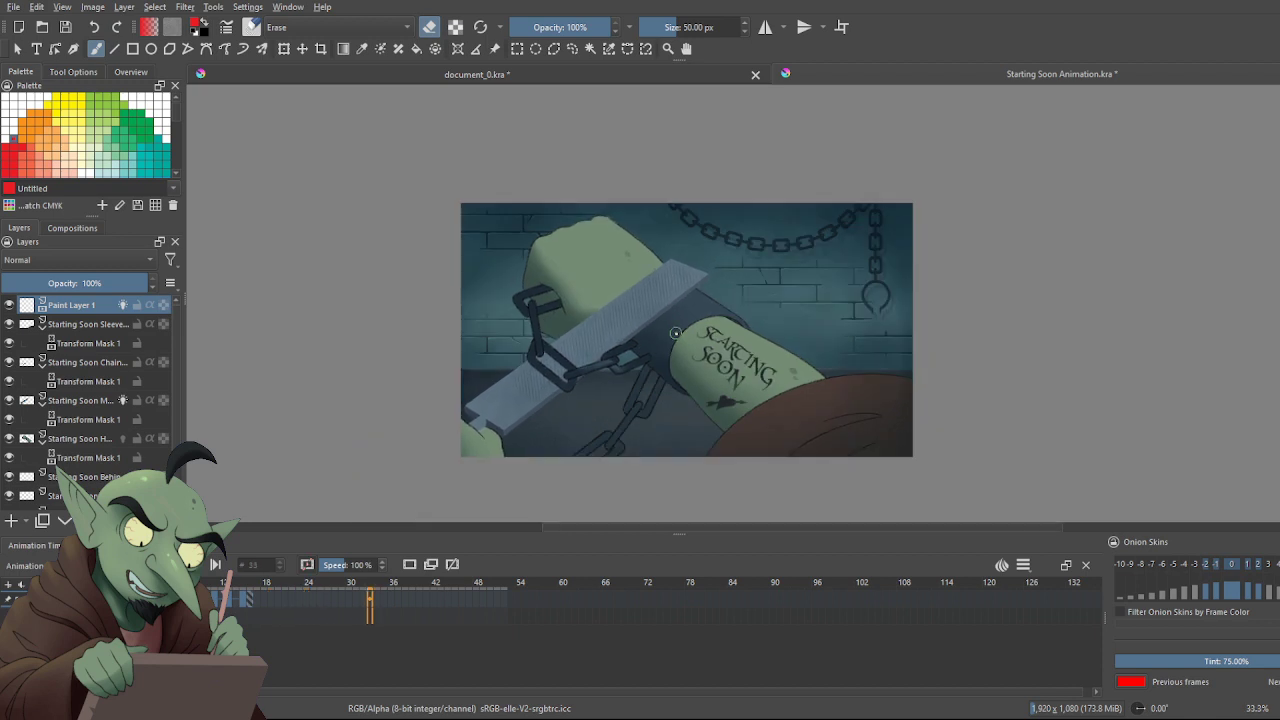
scroll(676, 333, up, 1)
scroll(676, 333, down, 1)
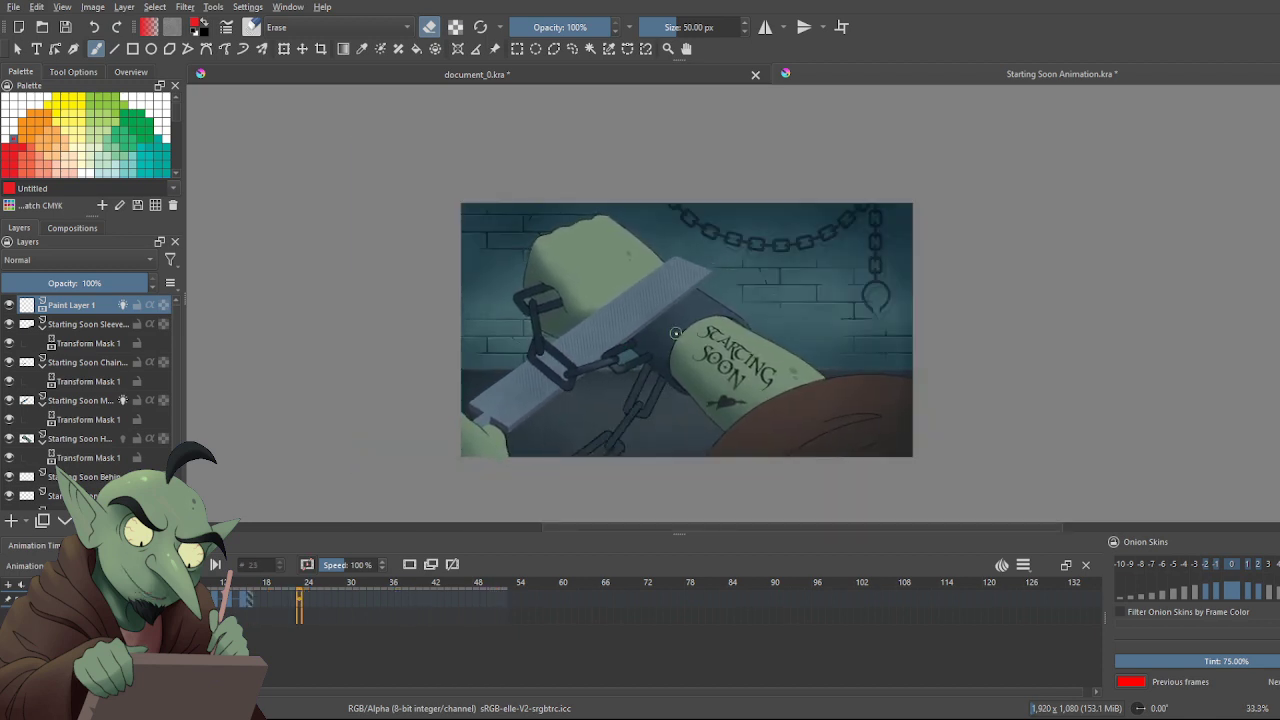
scroll(659, 359, up, 1)
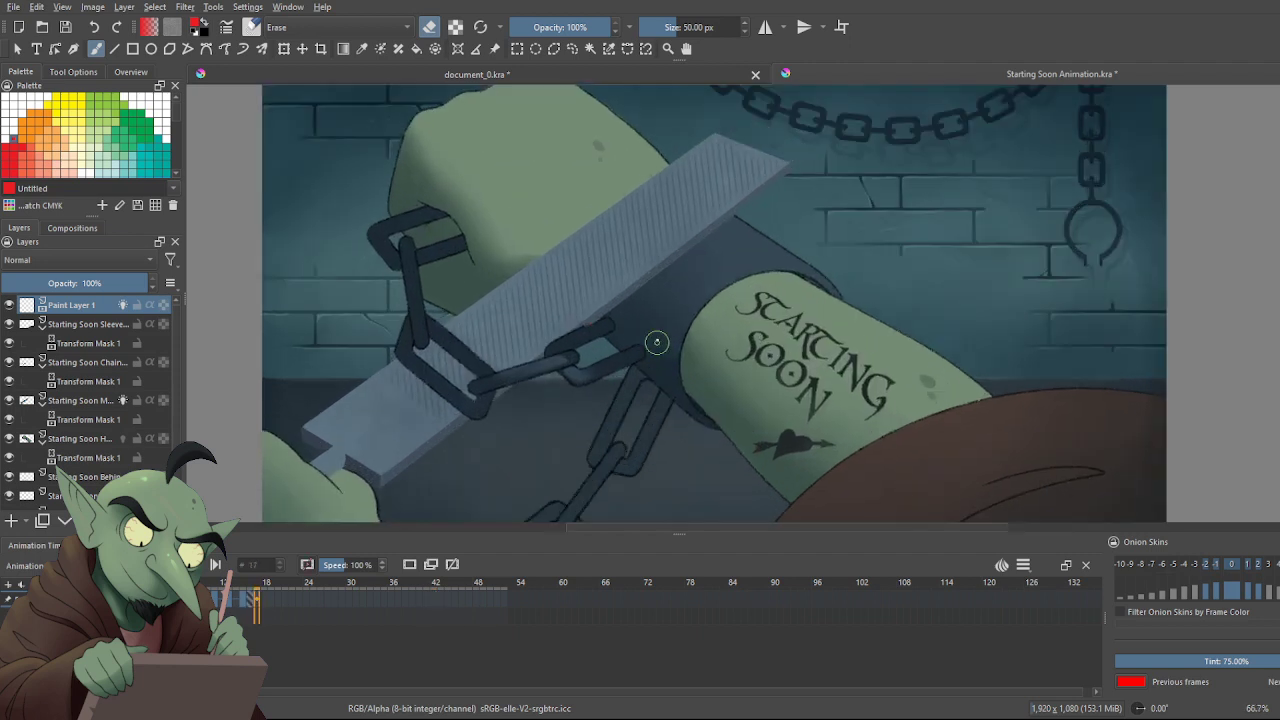
scroll(640, 371, down, 1)
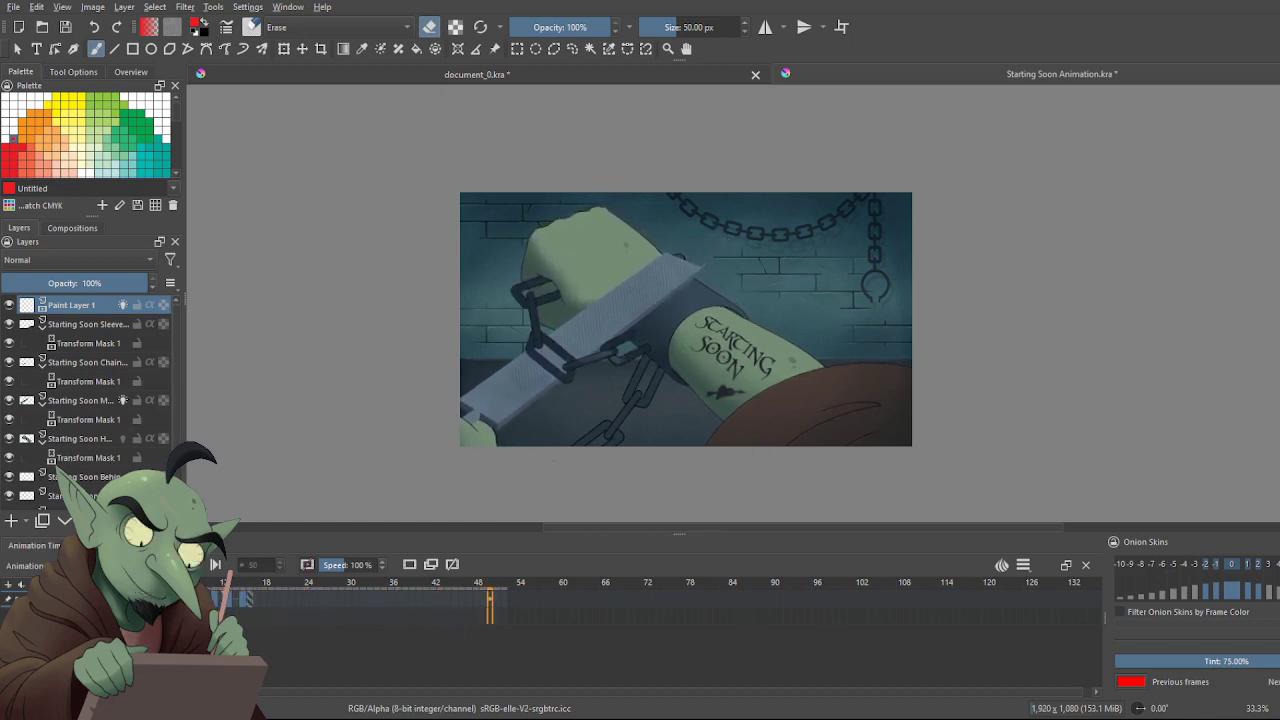
key(space)
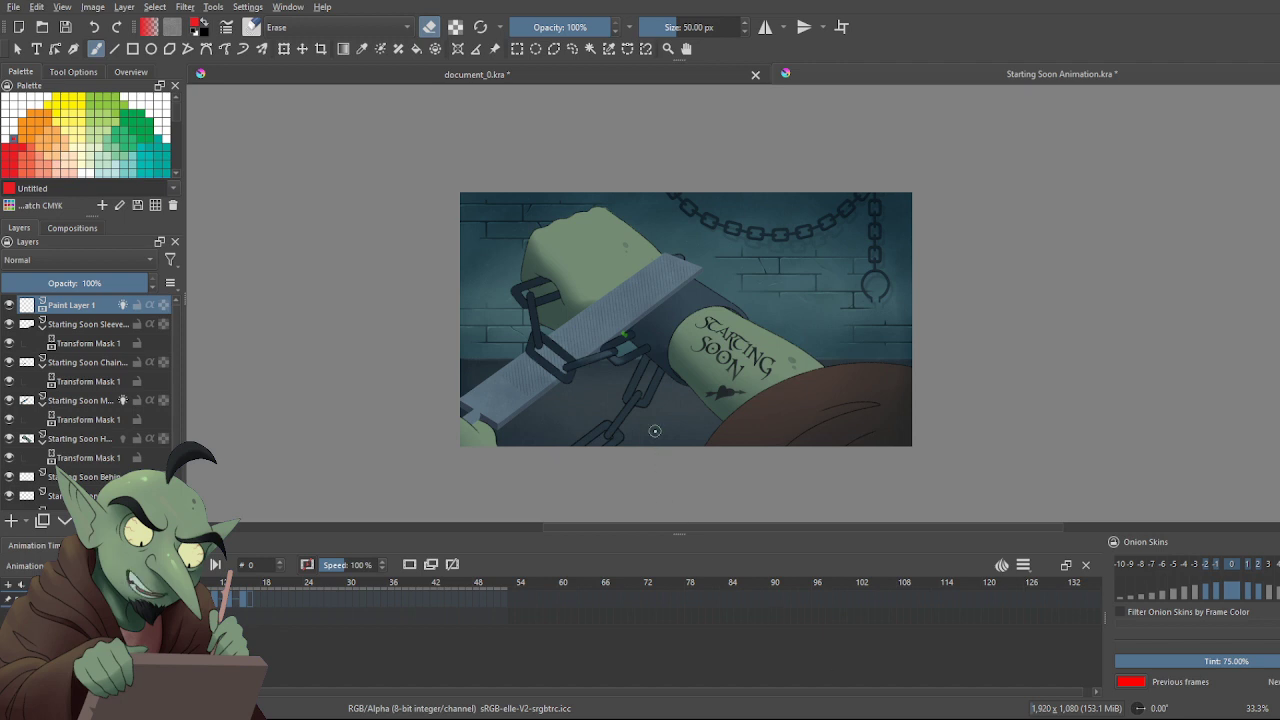
Examine the reference marks against the chain and metal file at frames 0 and 8
scroll(660, 362, up, 2)
drag(593, 372, 583, 424)
scroll(583, 424, down, 1)
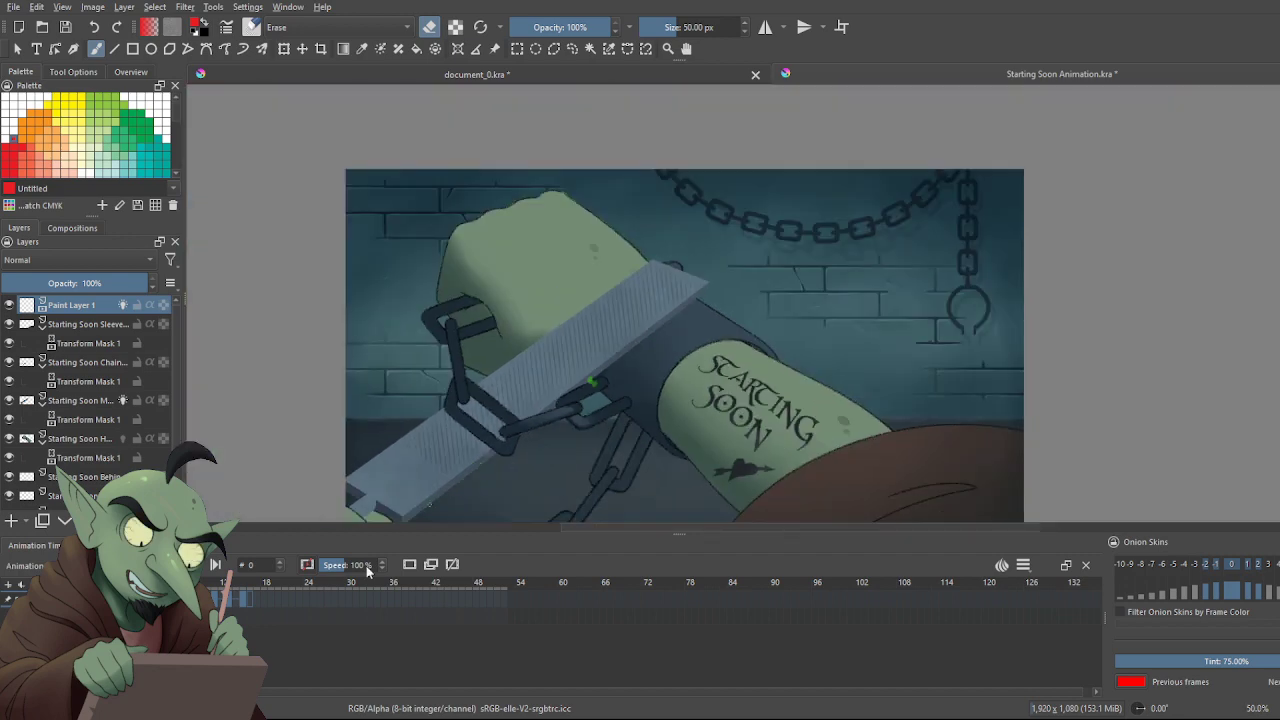
scroll(567, 394, up, 2)
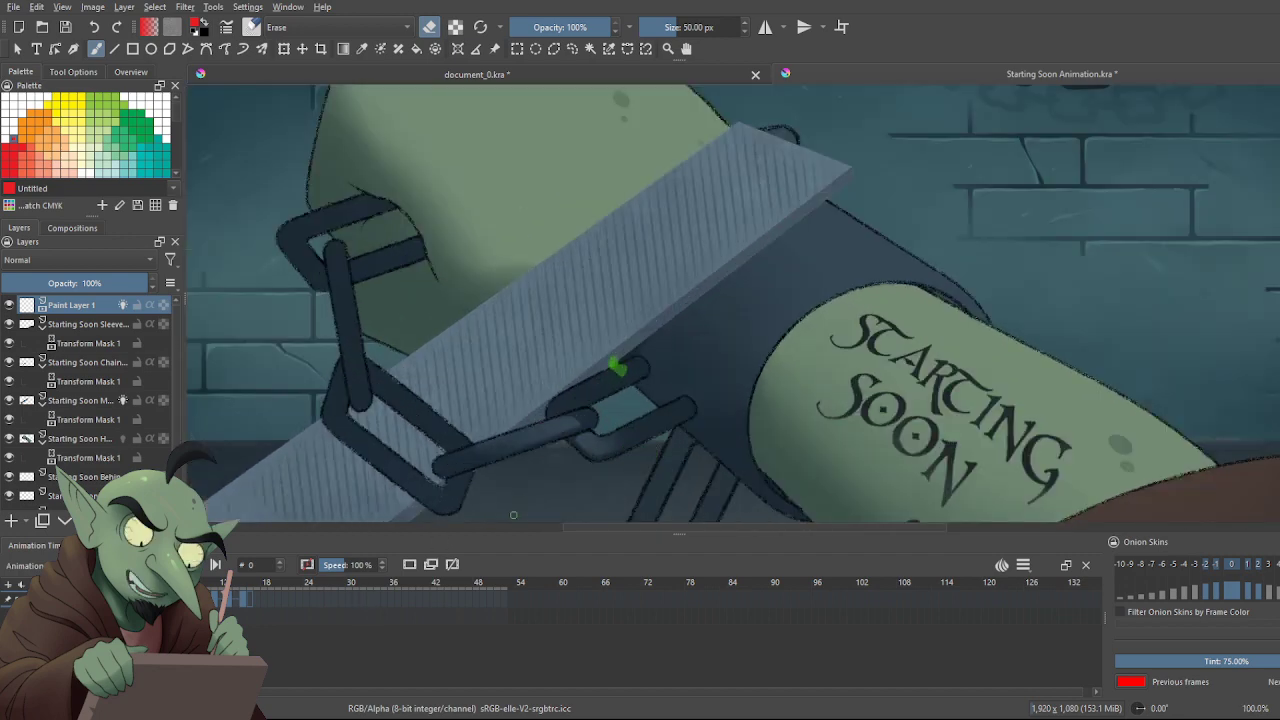
click(196, 597)
scroll(266, 418, down, 3)
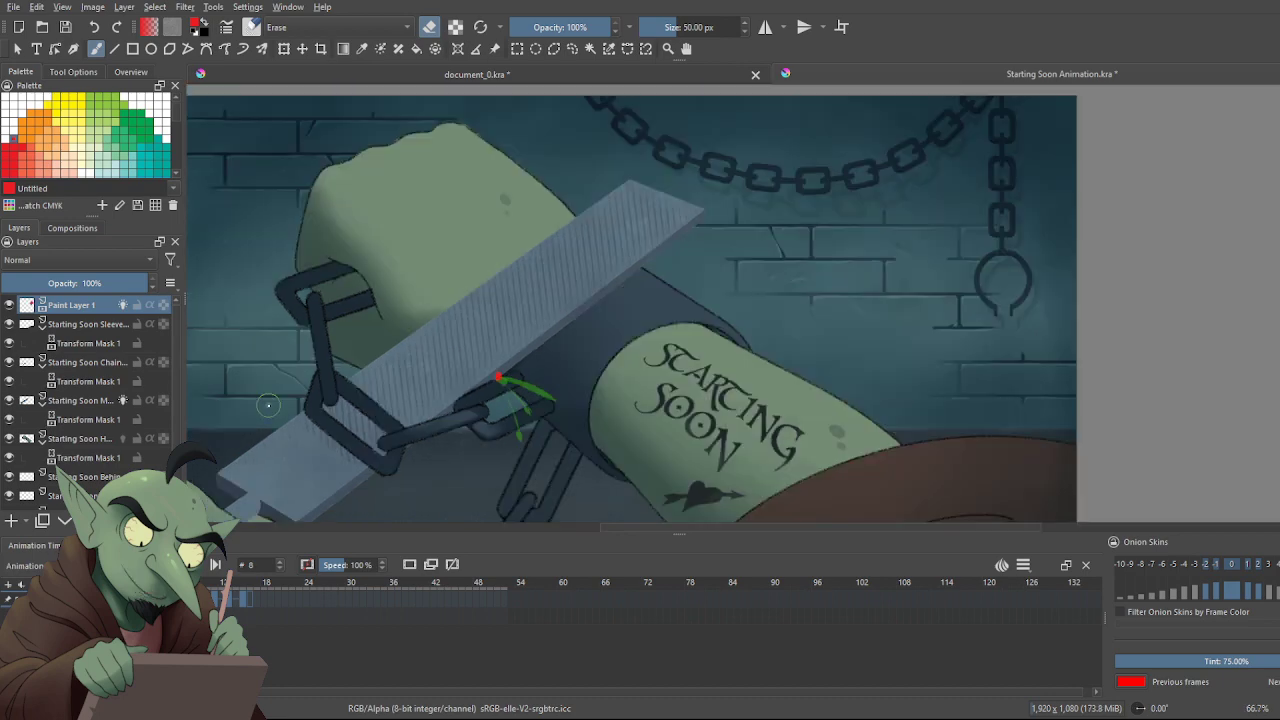
scroll(266, 418, up, 1)
scroll(266, 418, up, 1)
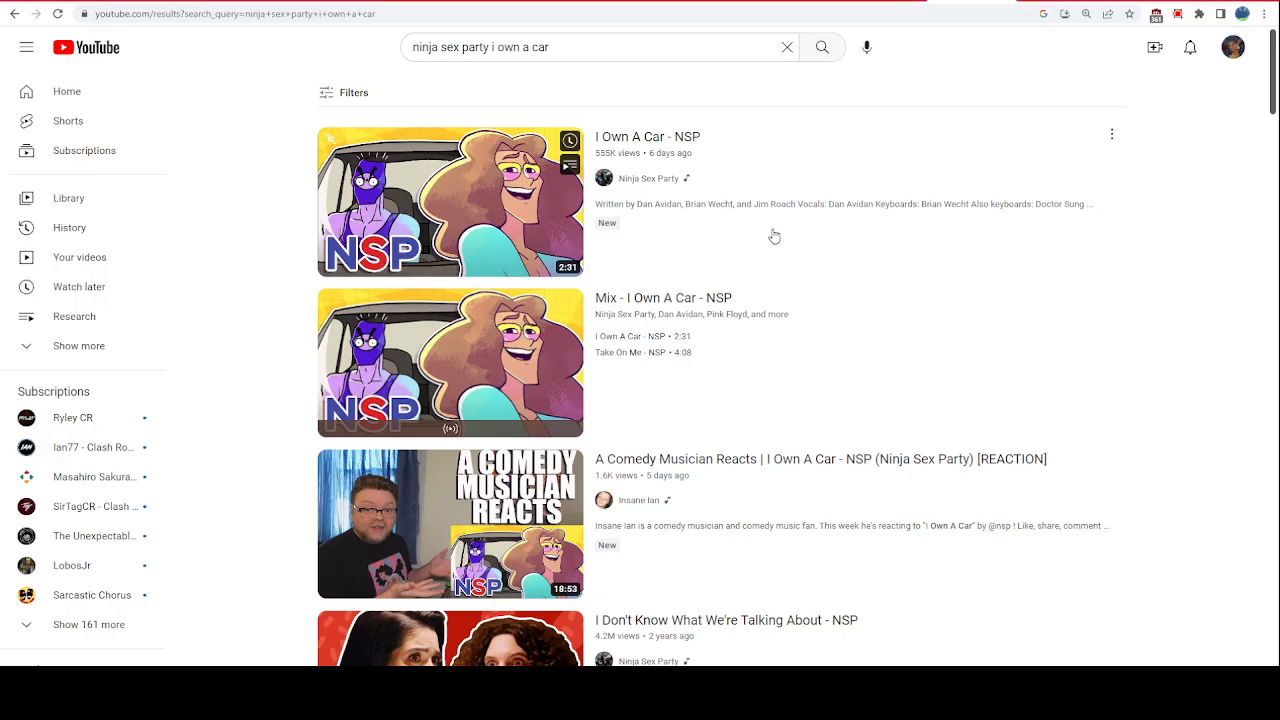
Switch to YouTube, open the video "I Own A Car - NSP" and study its animation around 1:22, pausing and resuming playback
click(737, 234)
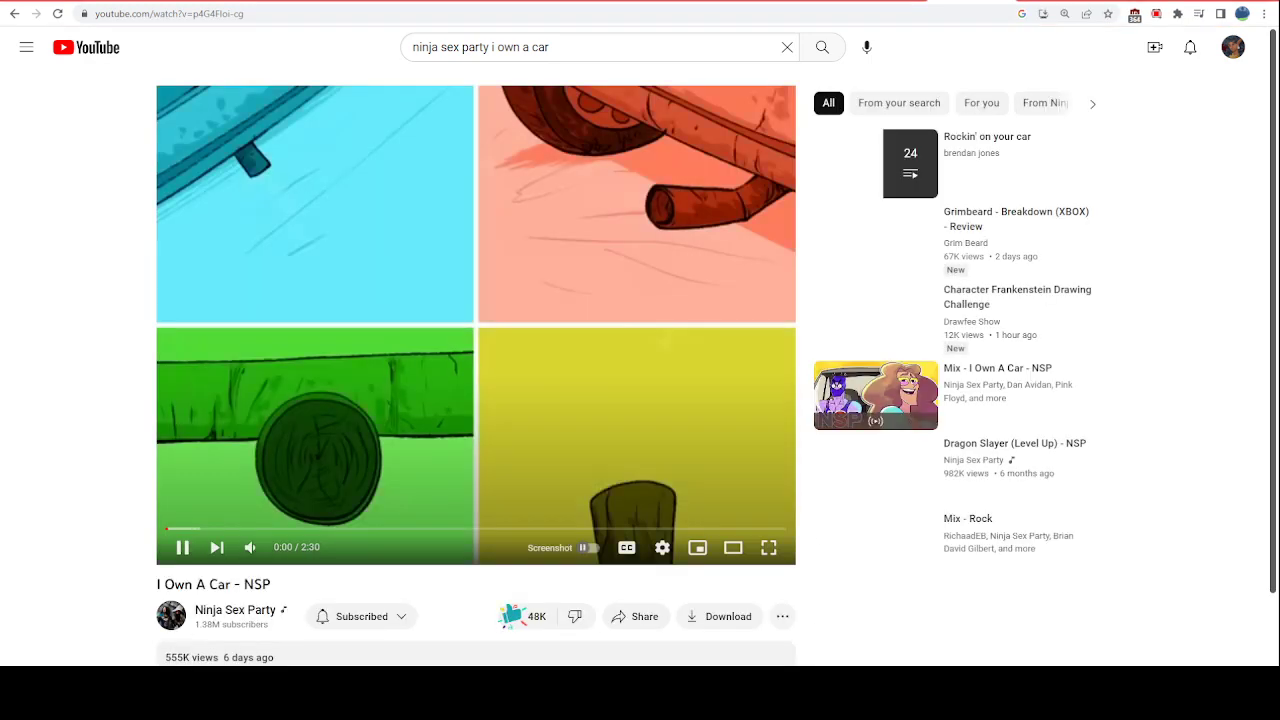
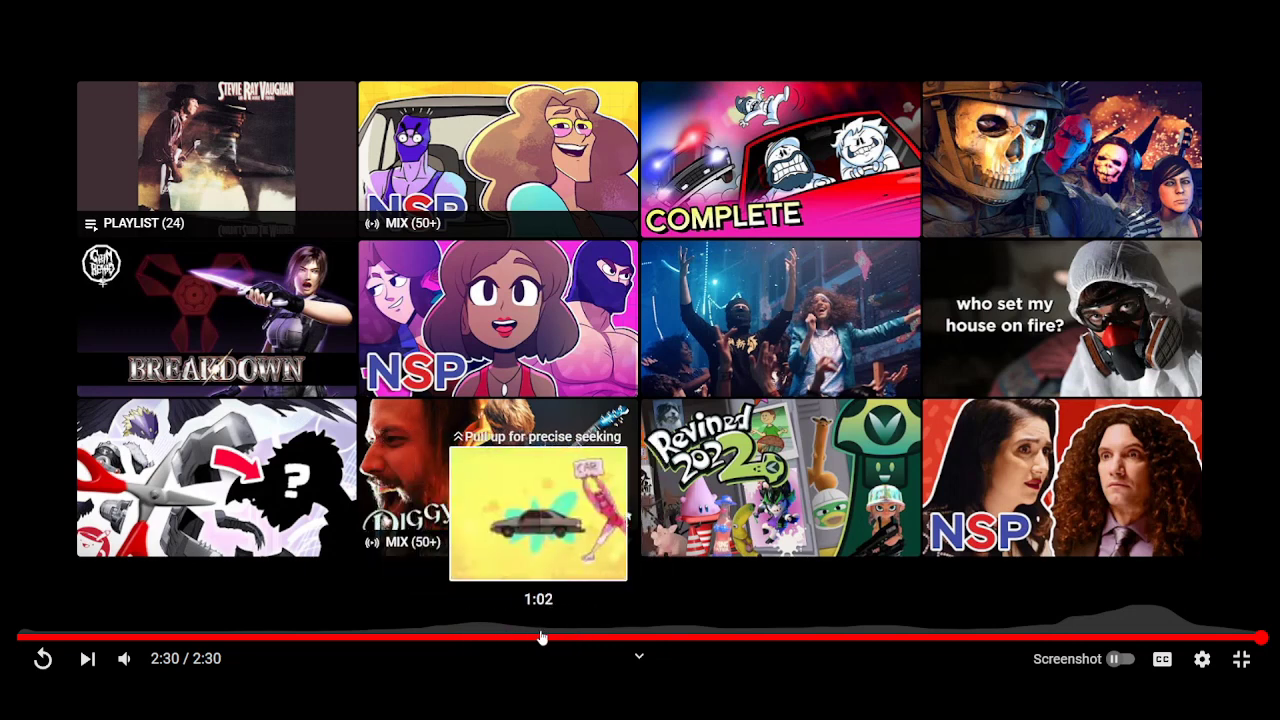
click(698, 640)
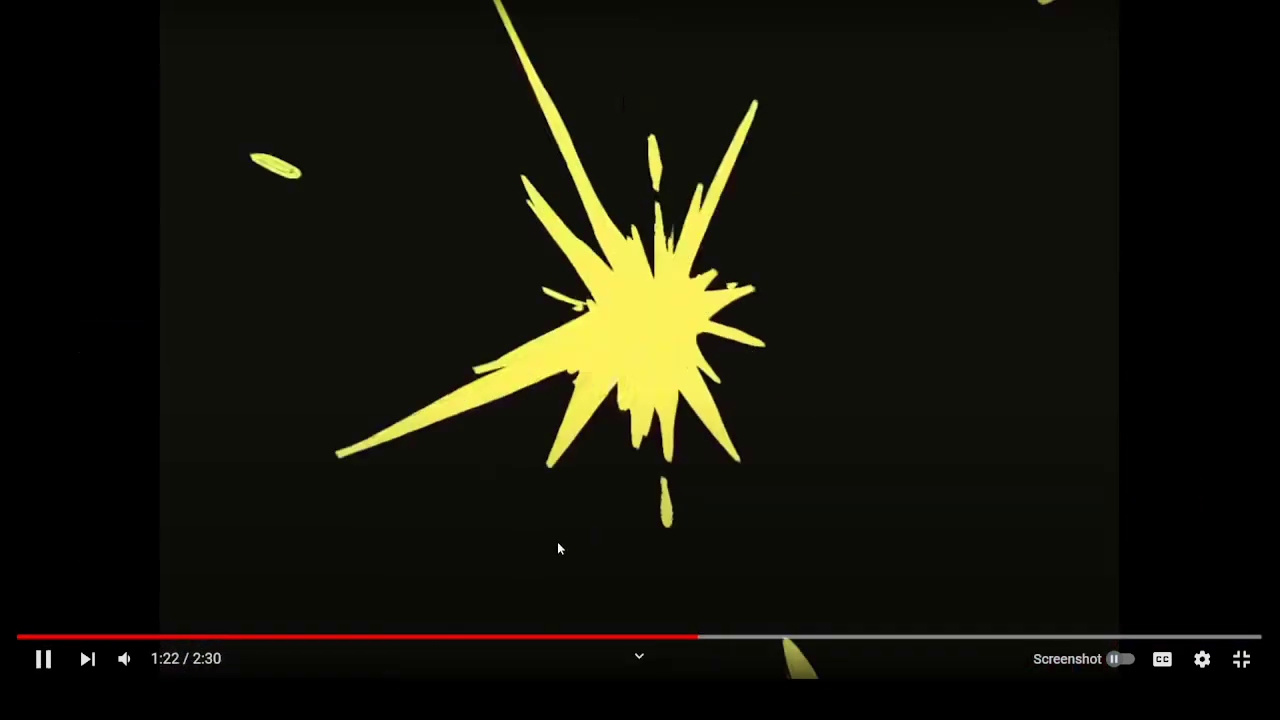
click(658, 588)
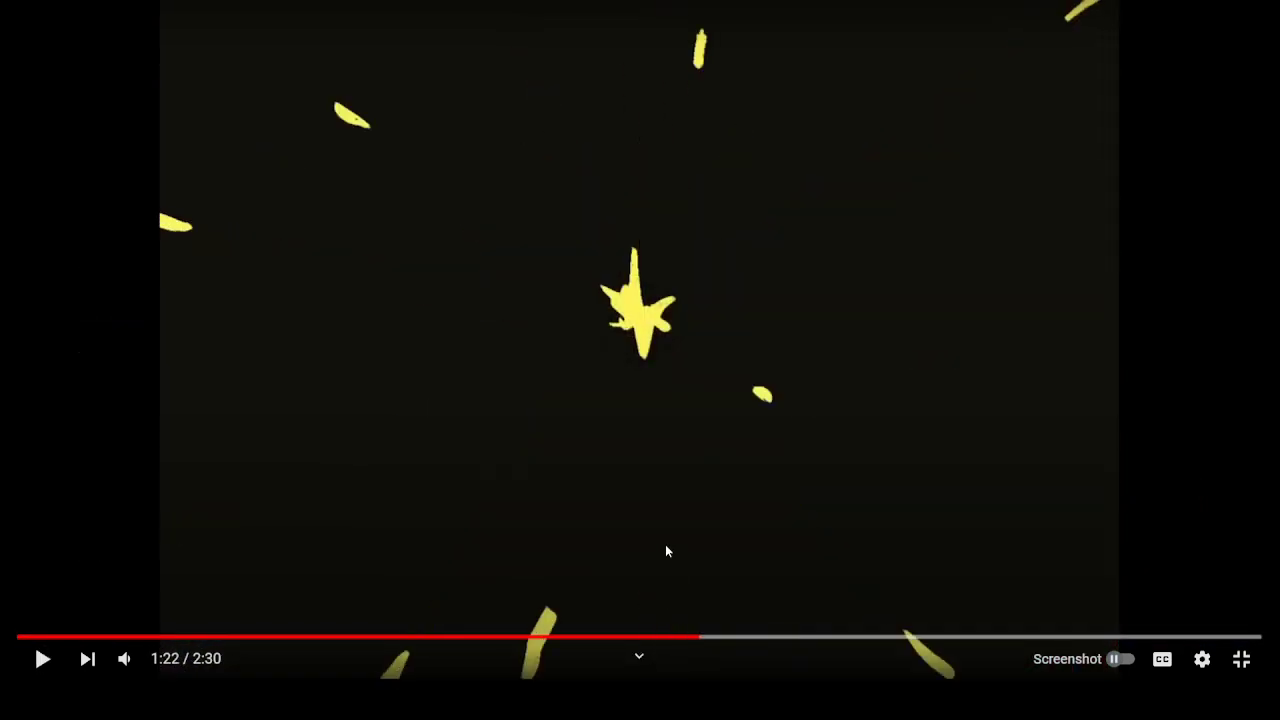
click(693, 500)
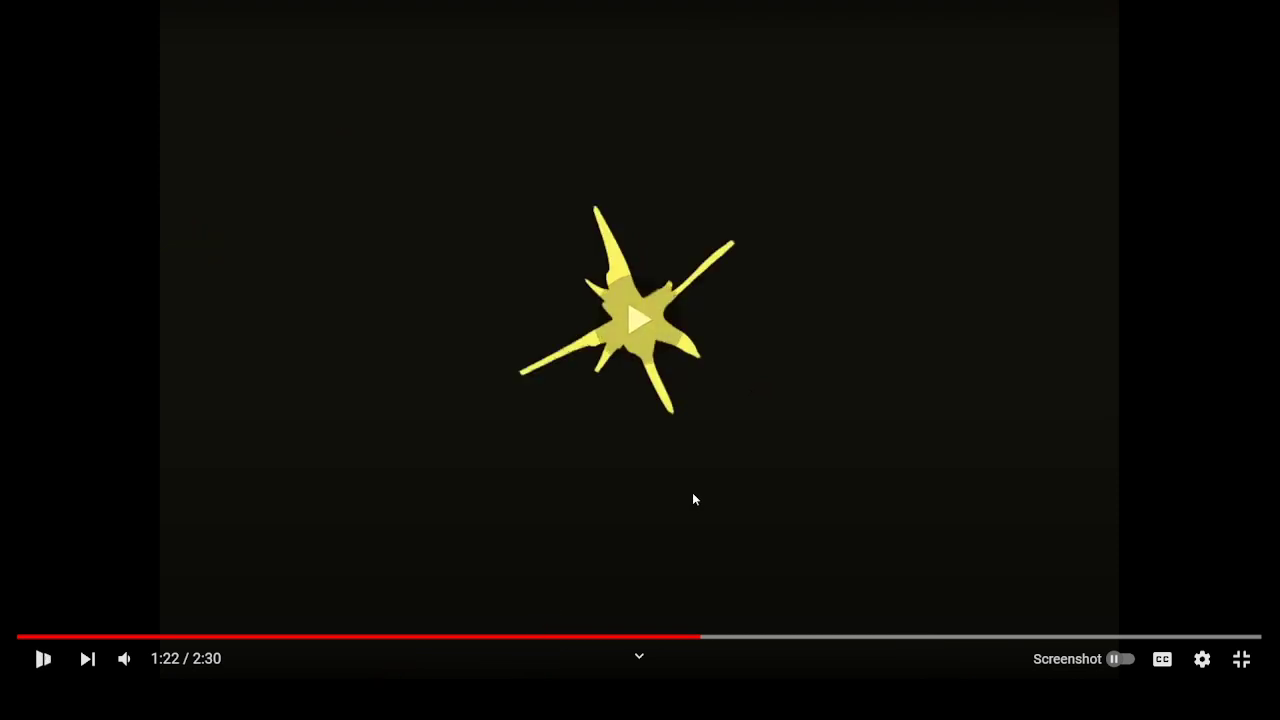
click(693, 498)
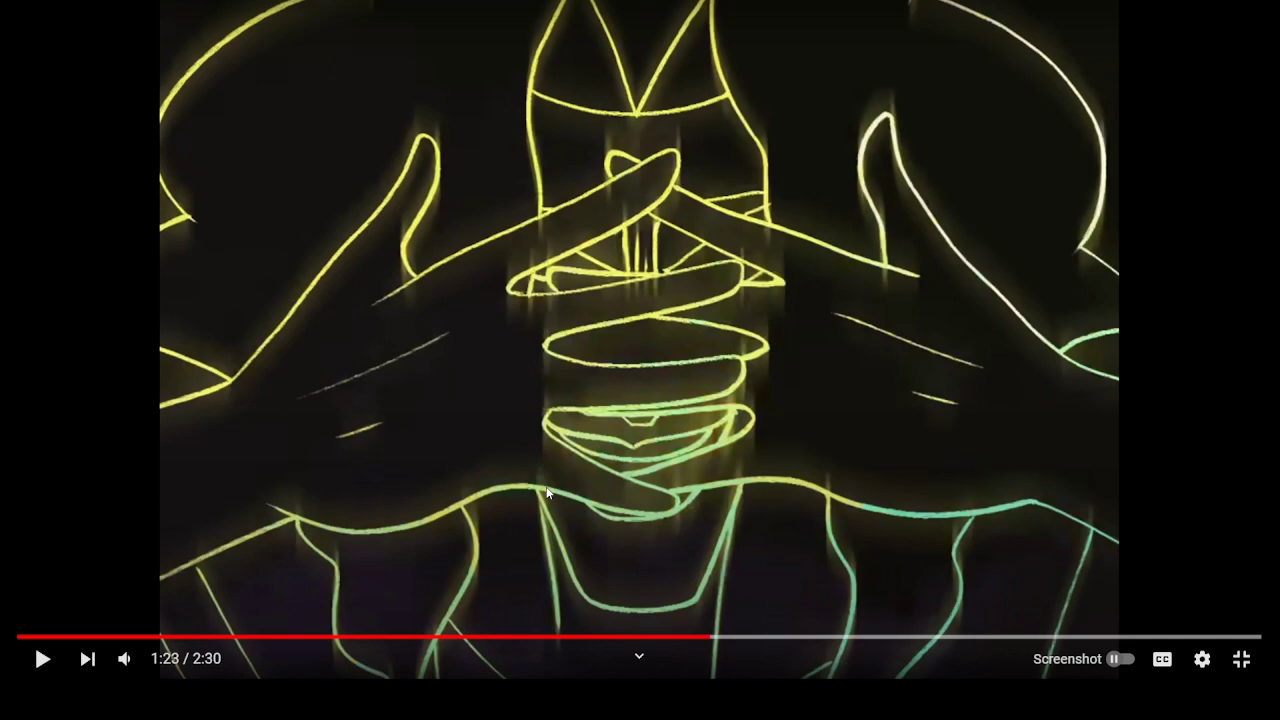
Play the video briefly from 1:23, pause it at 1:24 to examine the pose, and look over the video's description and comments
scroll(548, 485, down, 2)
scroll(548, 485, up, 2)
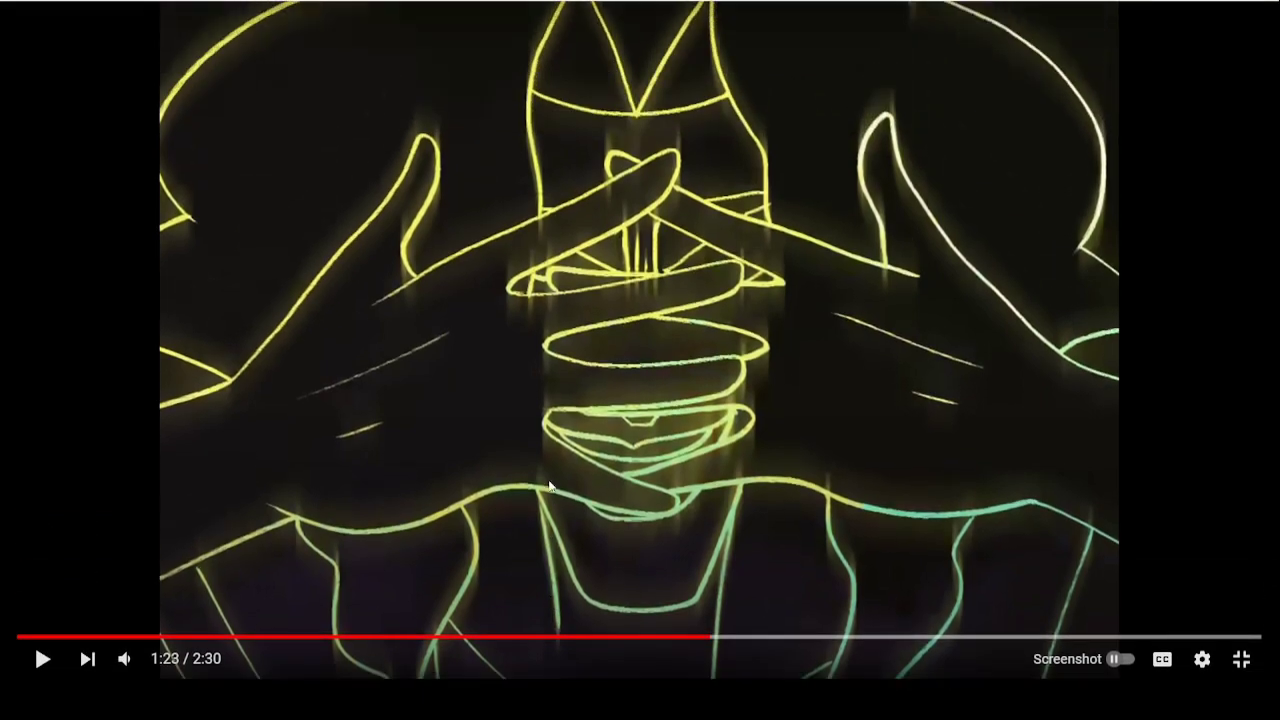
click(617, 452)
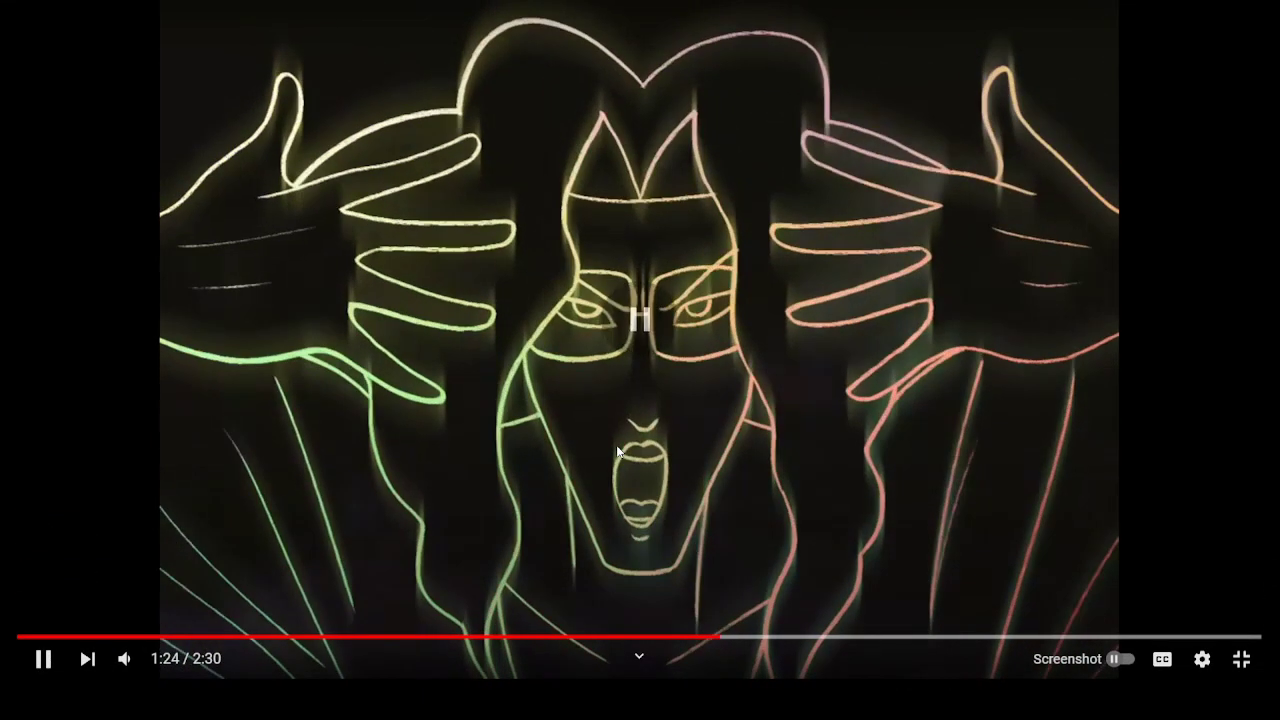
click(617, 452)
scroll(617, 452, down, 2)
scroll(617, 452, down, 2)
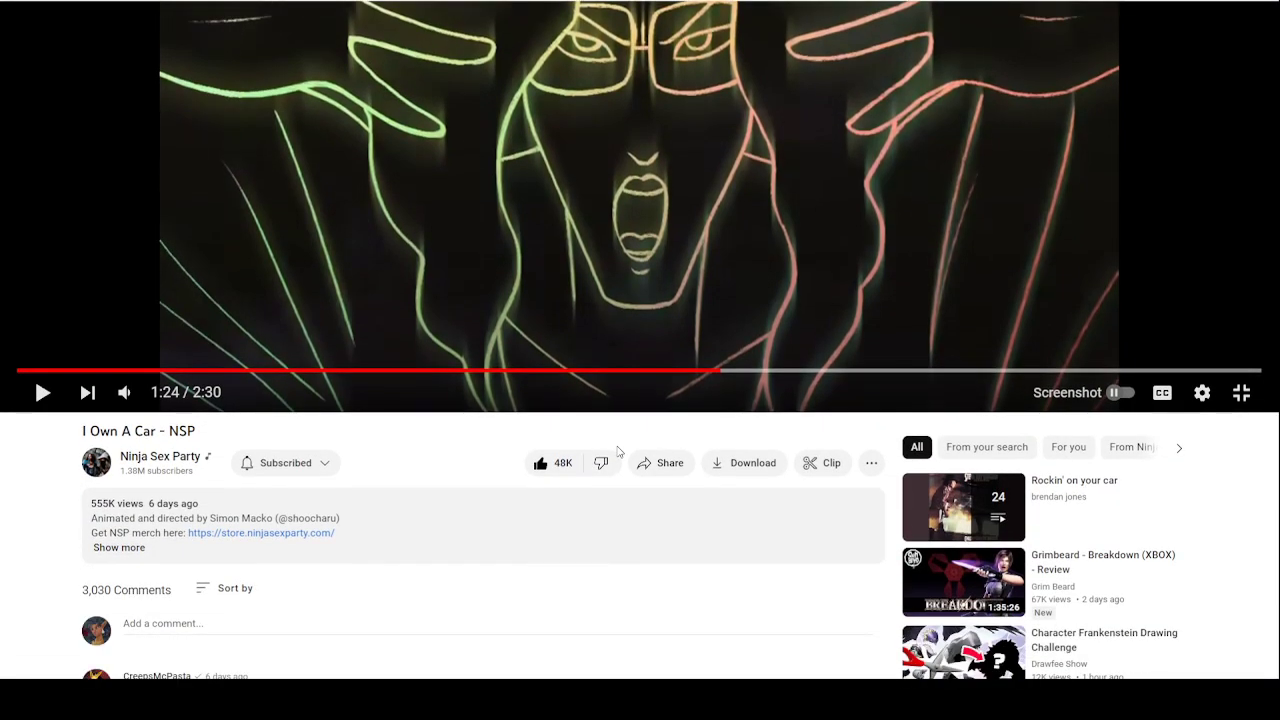
scroll(617, 452, up, 4)
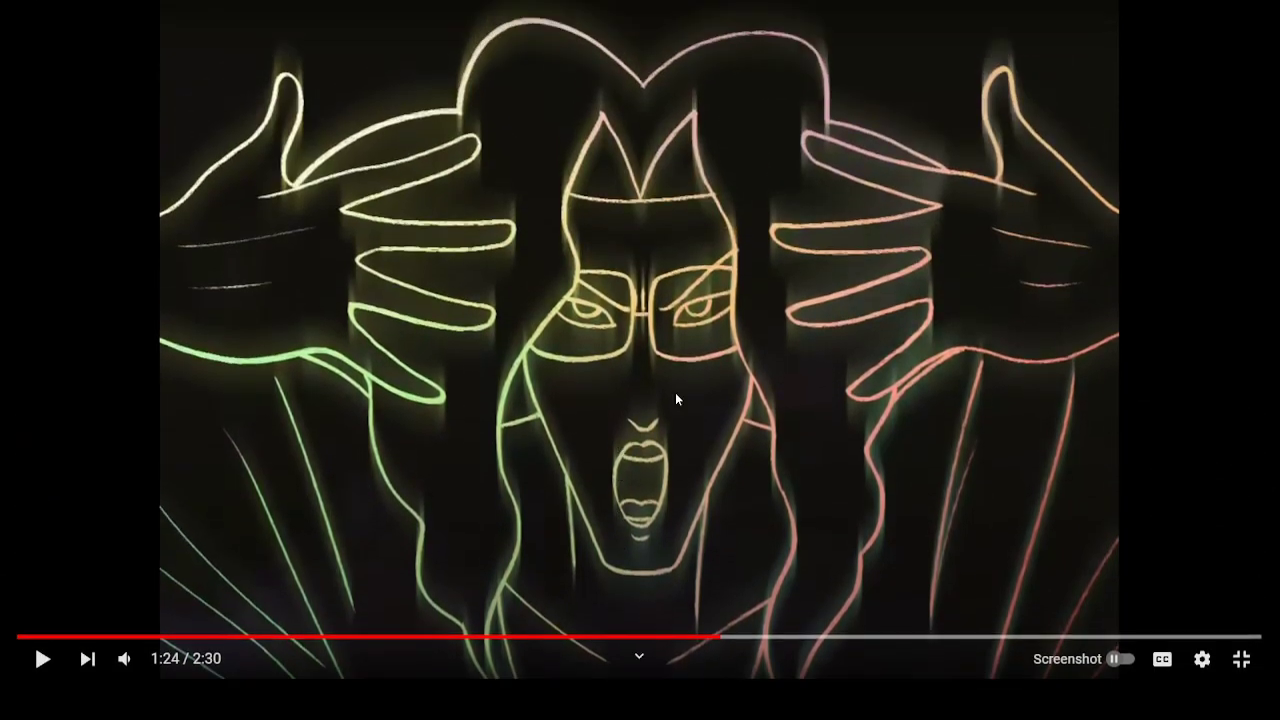
scroll(675, 399, down, 3)
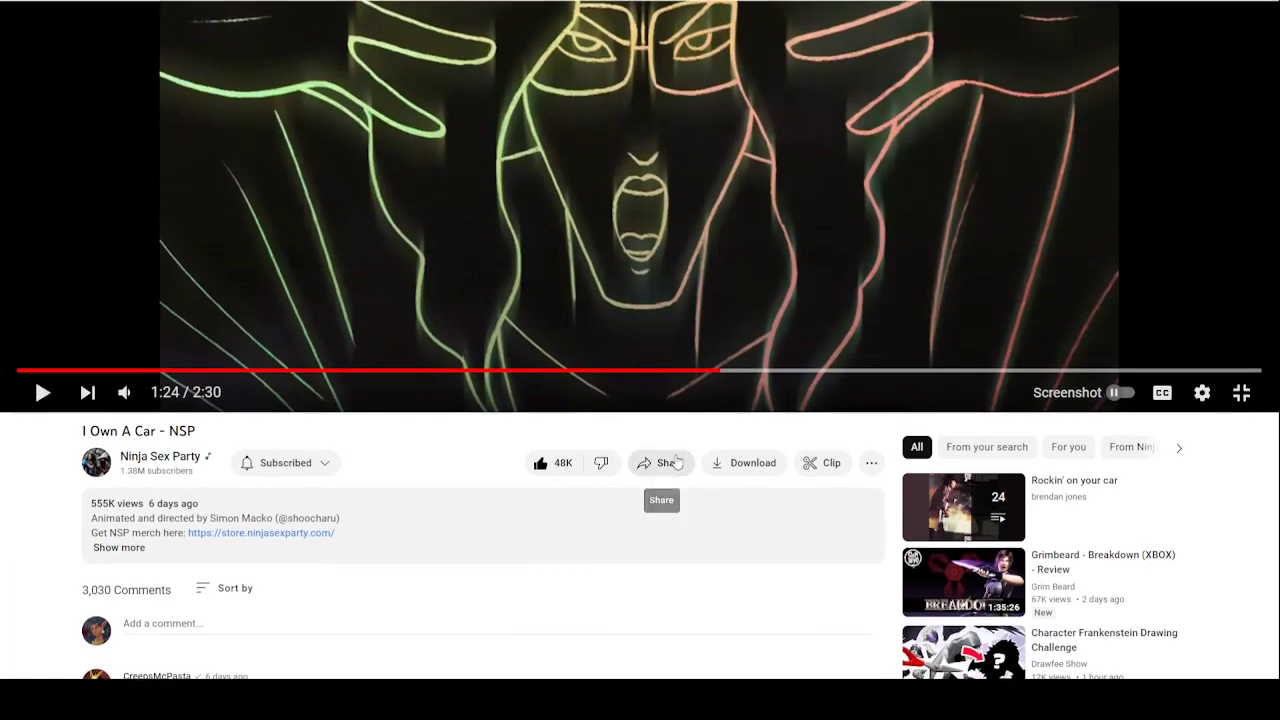
scroll(733, 512, down, 1)
scroll(733, 512, down, 1)
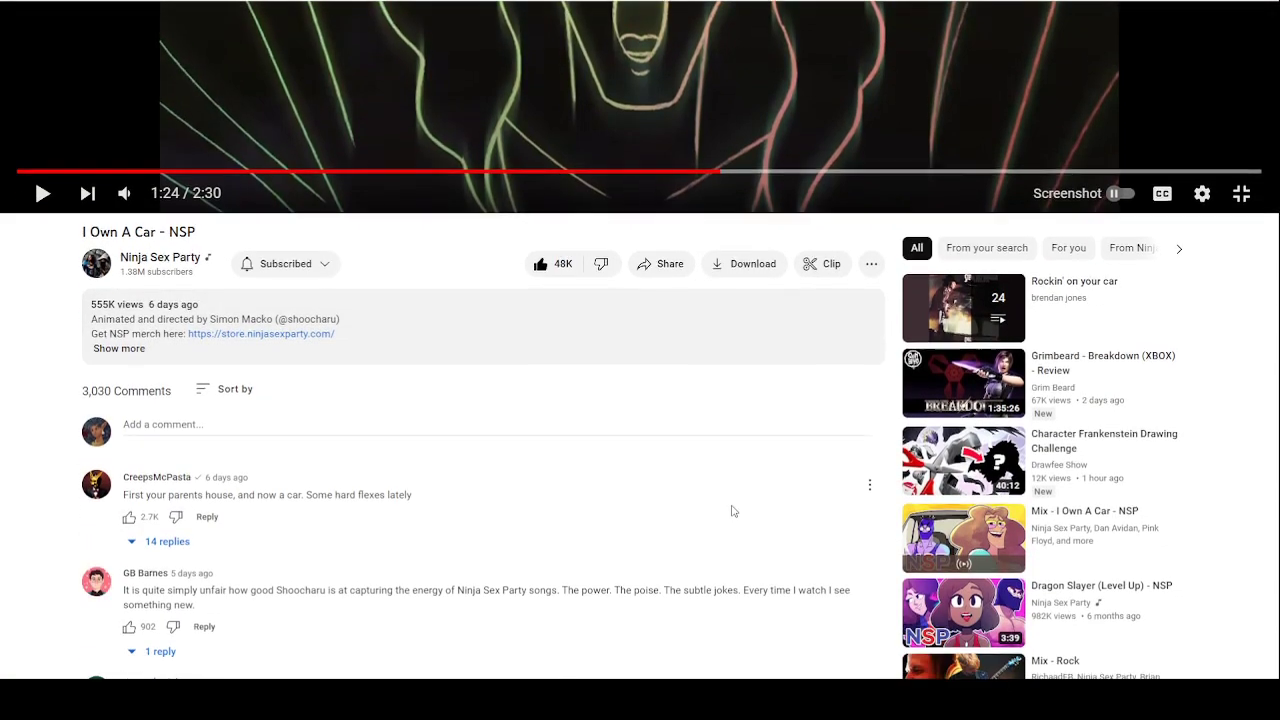
scroll(731, 509, up, 4)
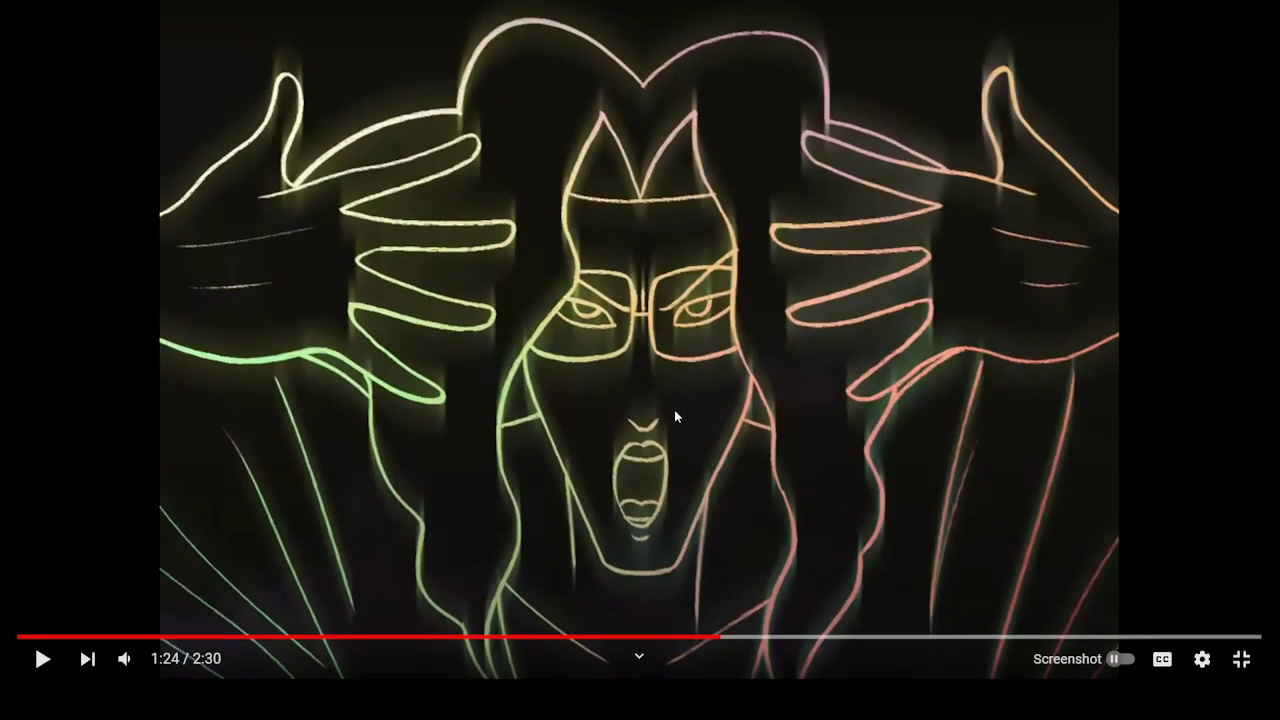
Play the video on to 1:29, pause it and leave full screen
click(736, 387)
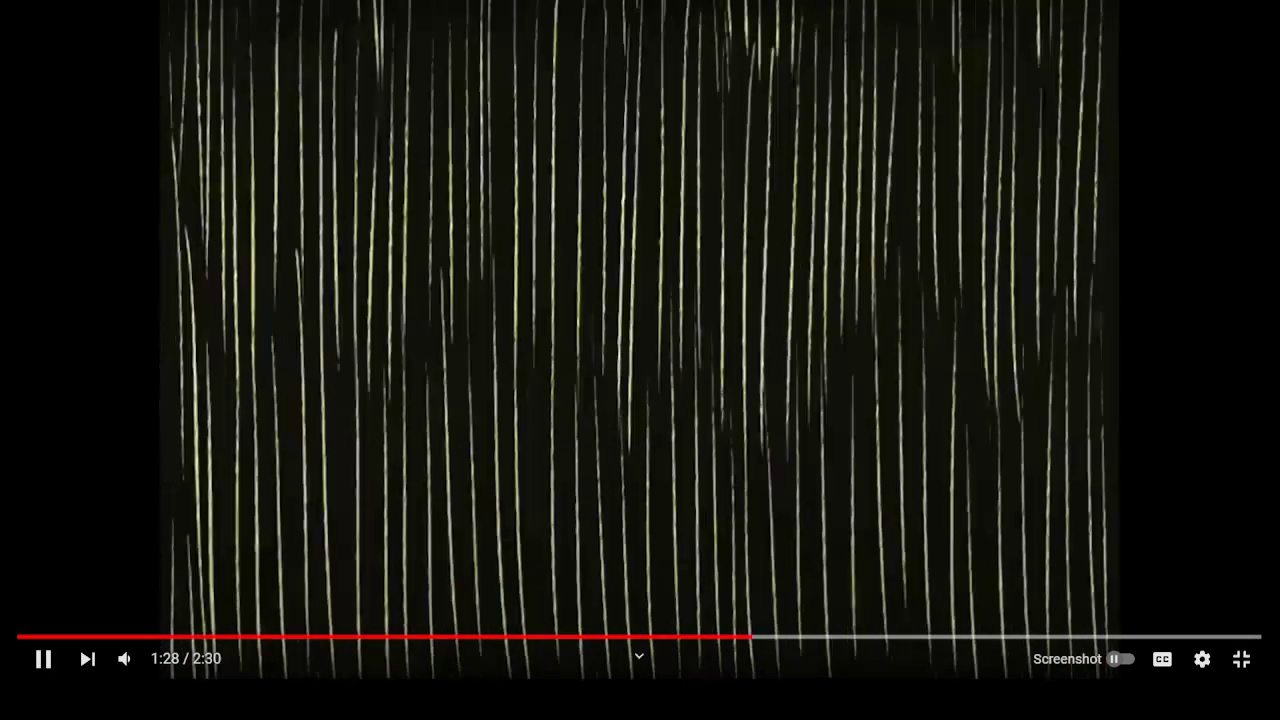
click(507, 177)
click(1241, 659)
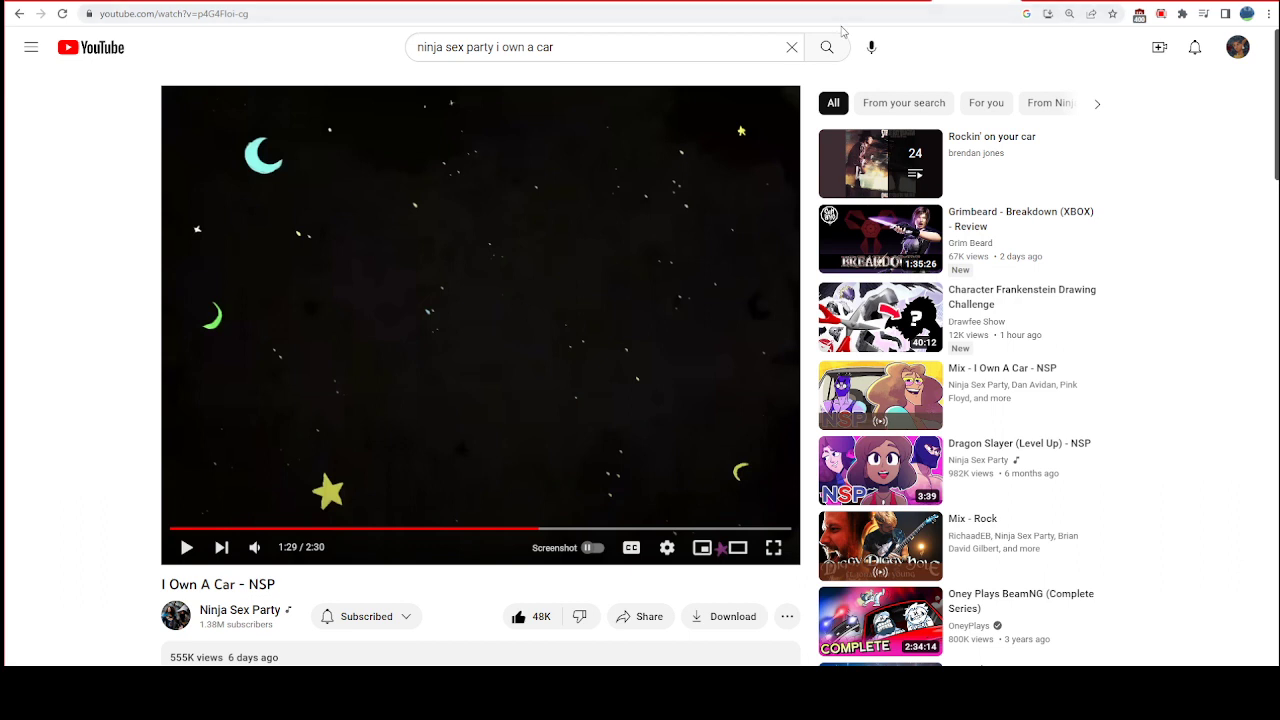
Search YouTube for "relaxing zelda music" and open the video "Relaxing Legend of Zelda Music (COMPLETE)"
triple_click(706, 44)
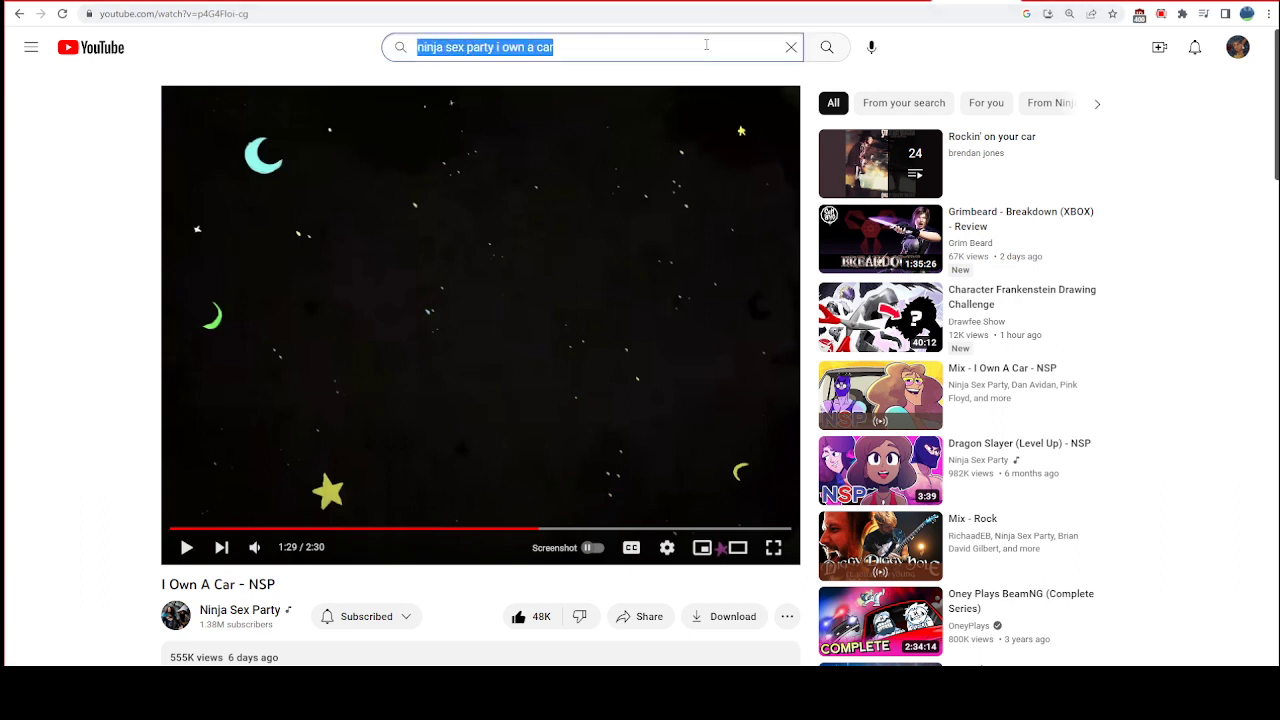
text(relax)
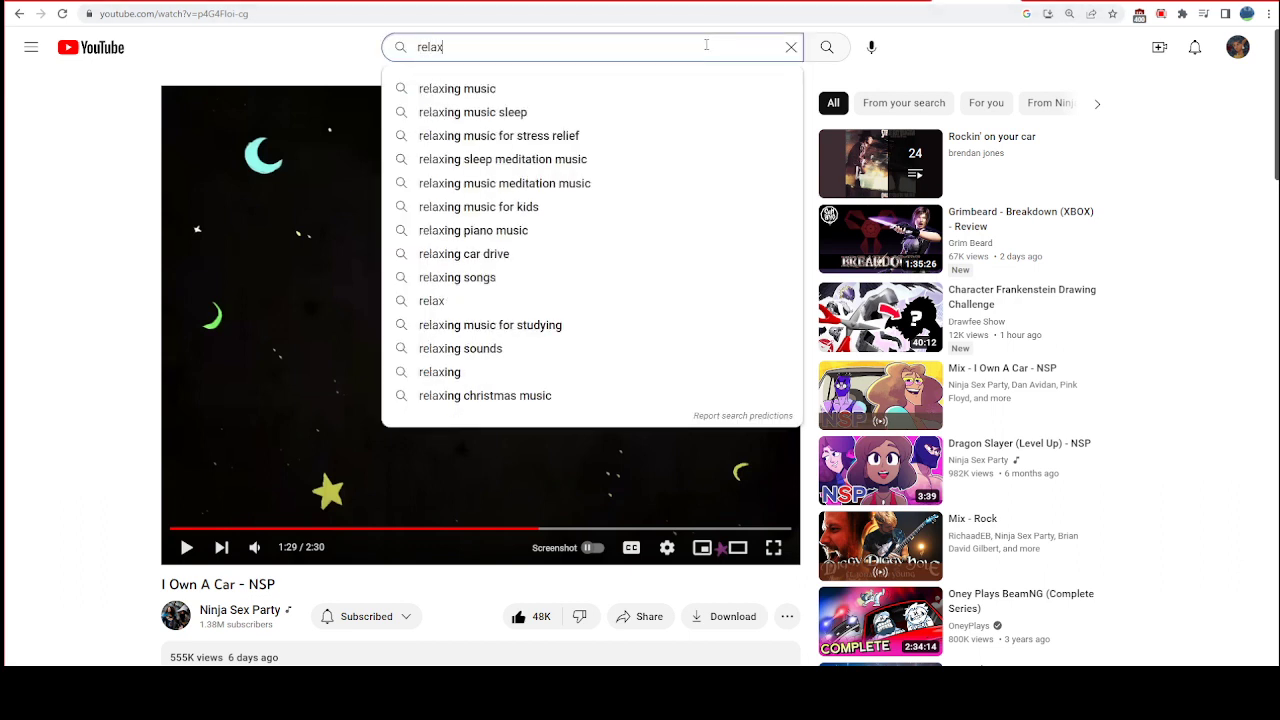
text(ing)
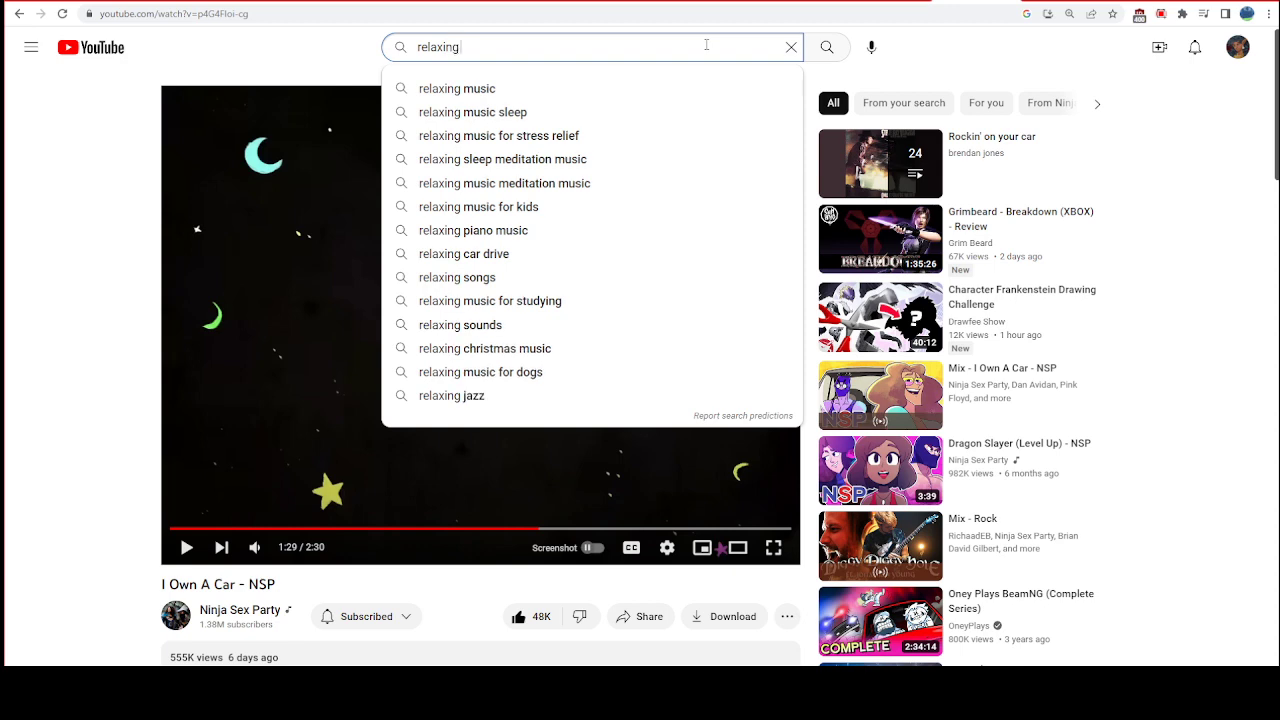
text( zeld)
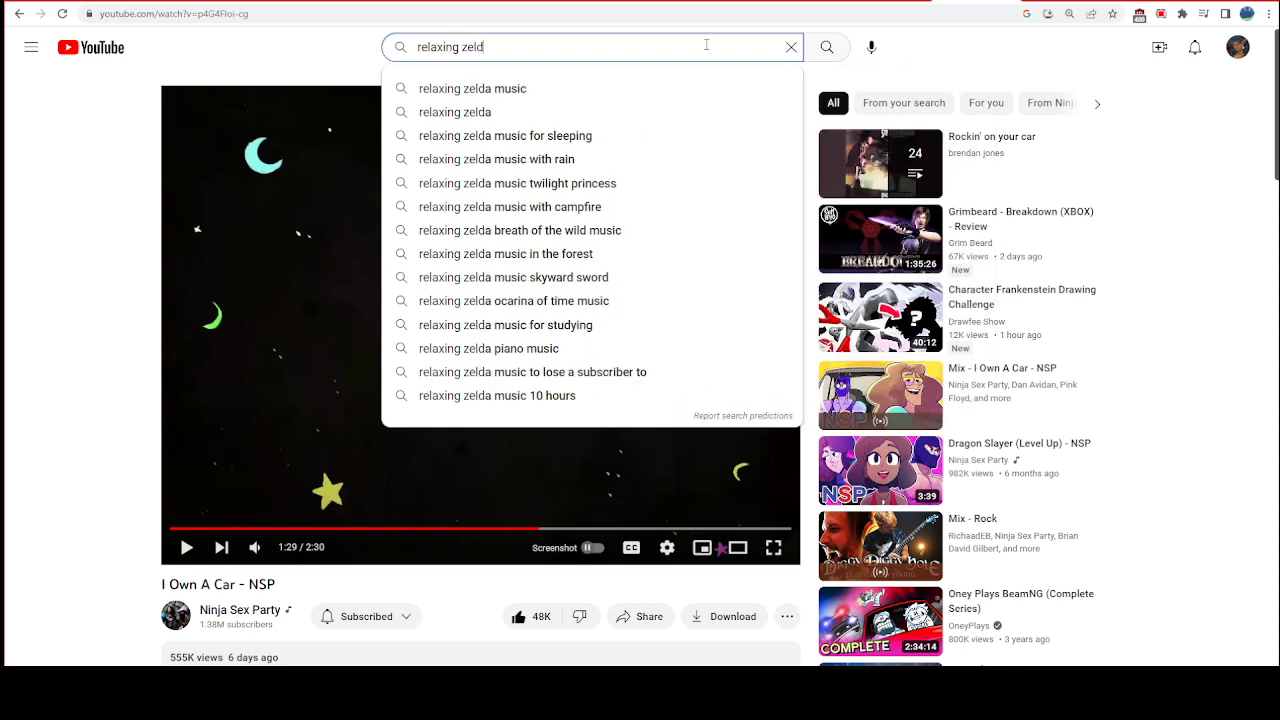
text(a)
key(Down)
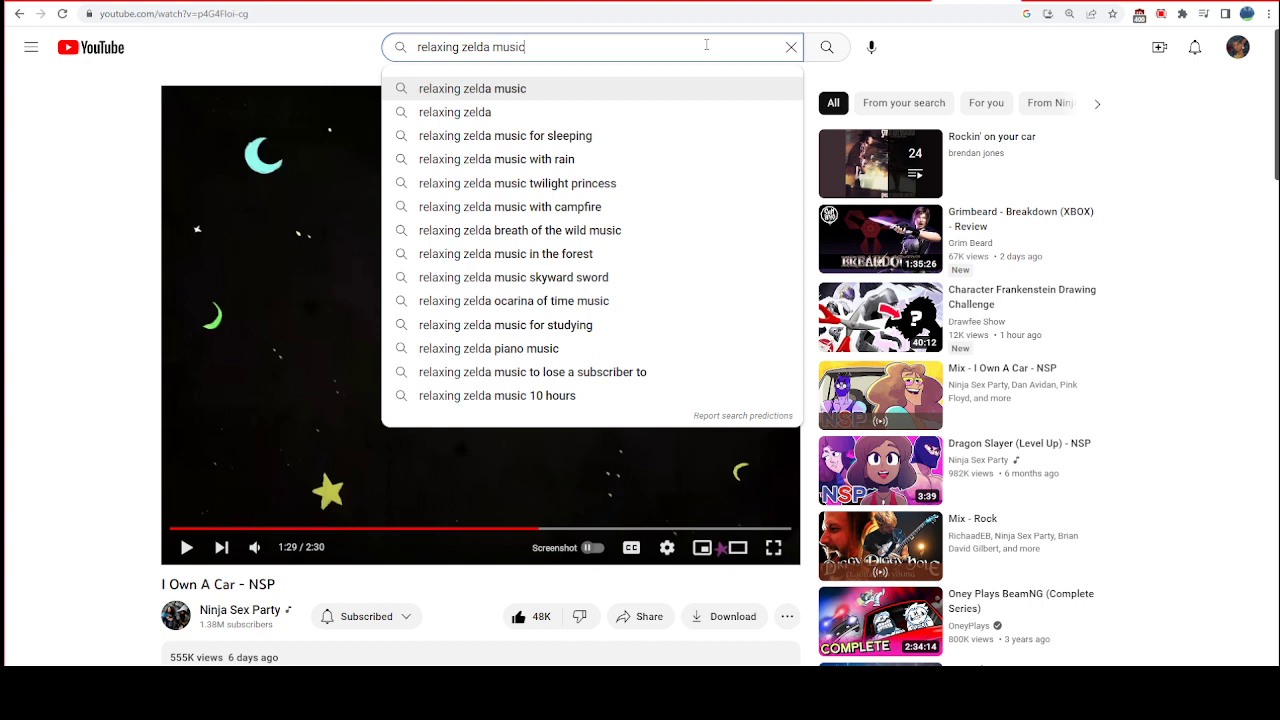
key(Return)
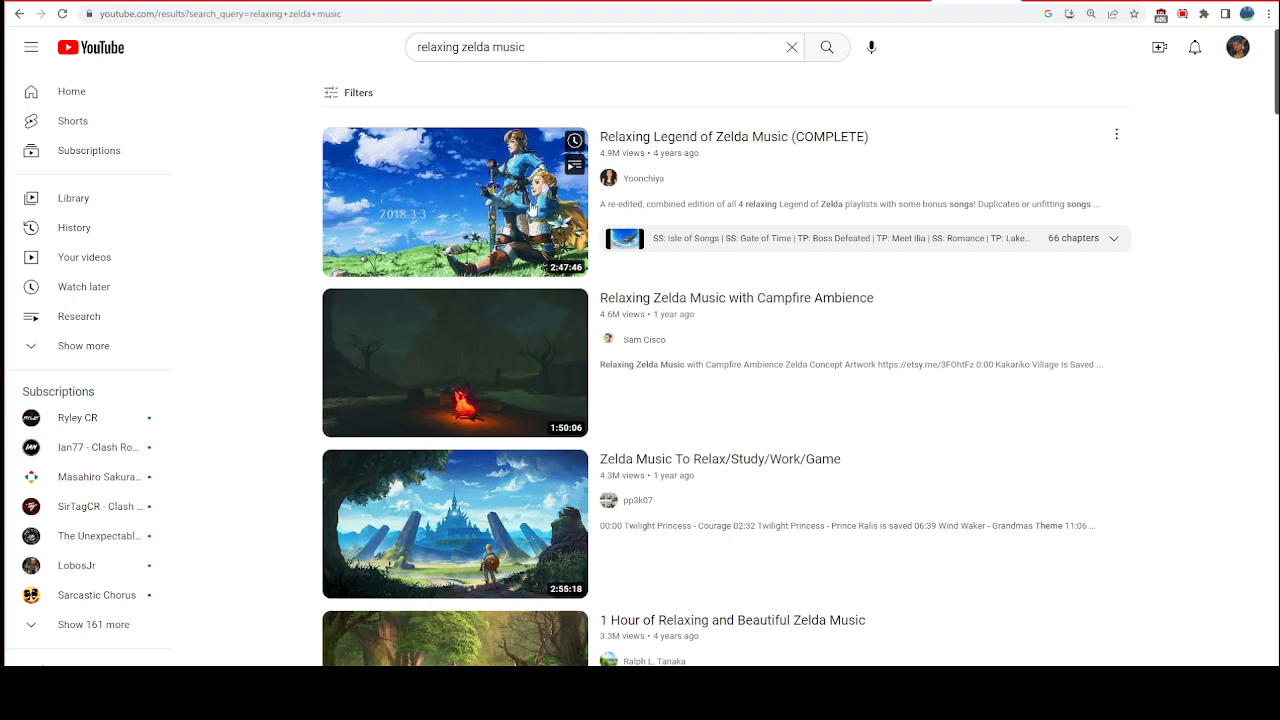
click(688, 142)
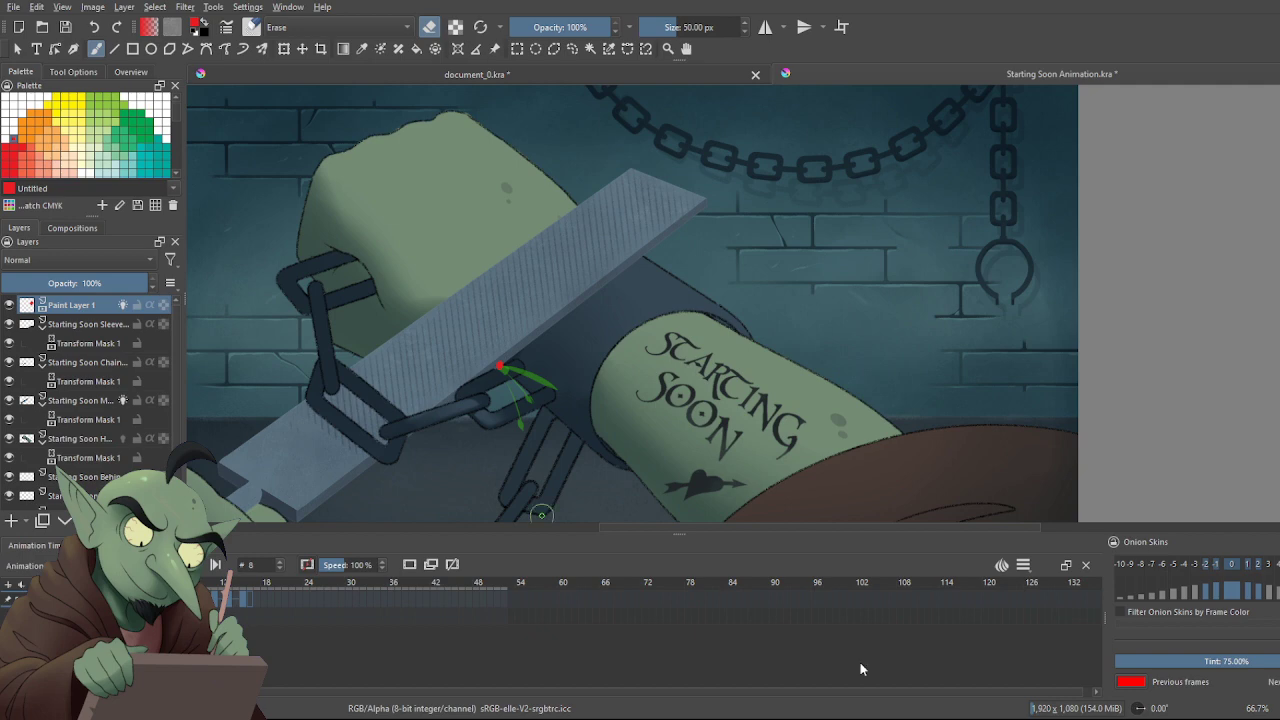
Return to the animation in Krita, try Paint Layer 1 at 27% opacity on frames 8 and 9, and set its opacity to 58%
scroll(527, 465, down, 1)
scroll(525, 467, up, 1)
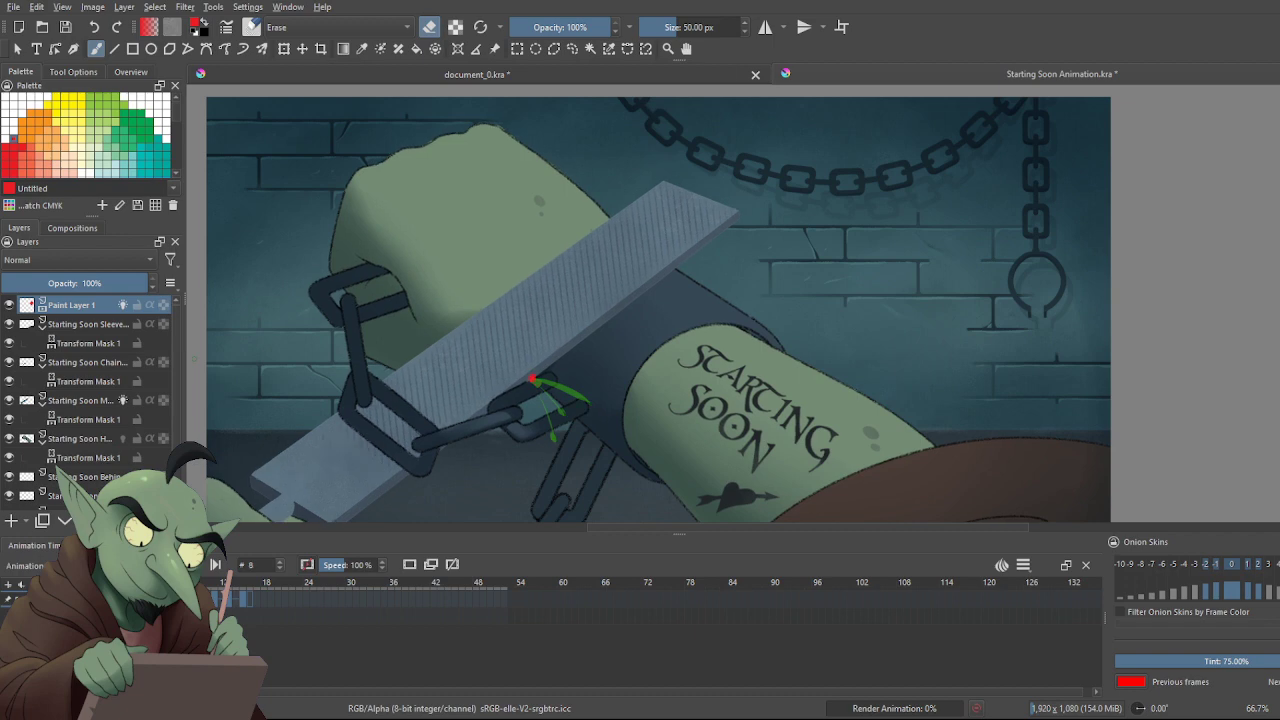
key(1)
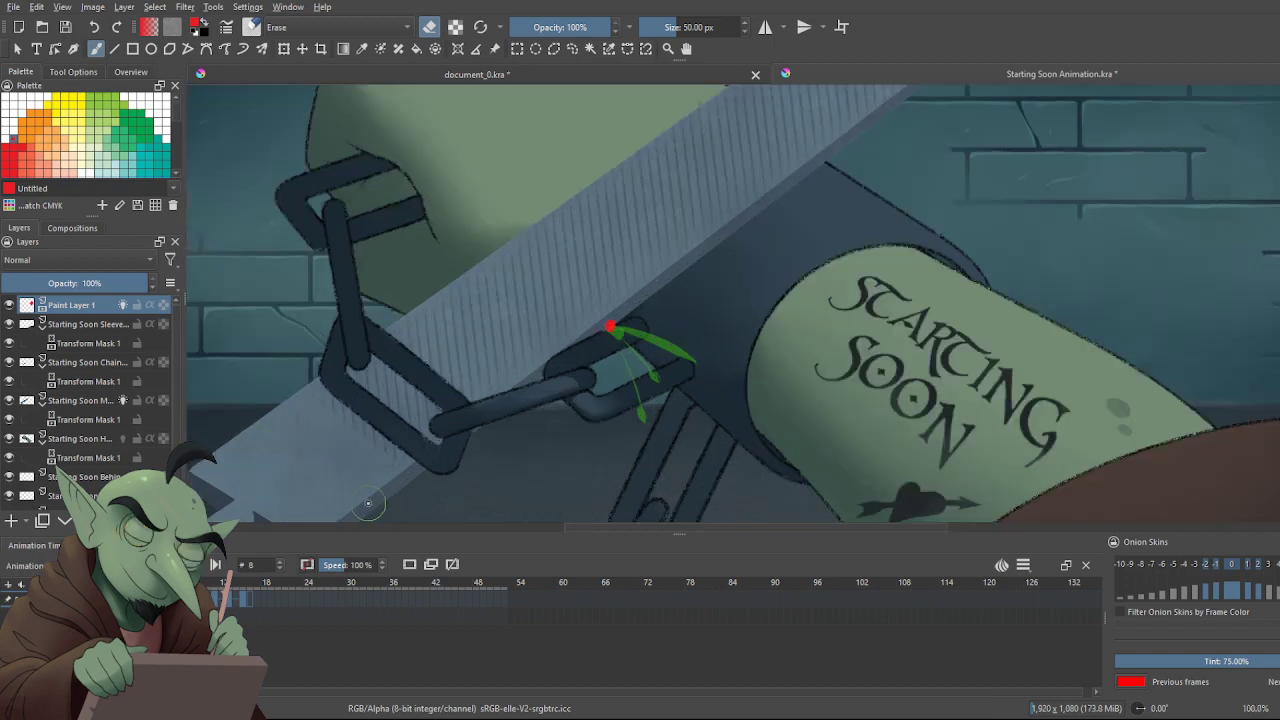
click(40, 284)
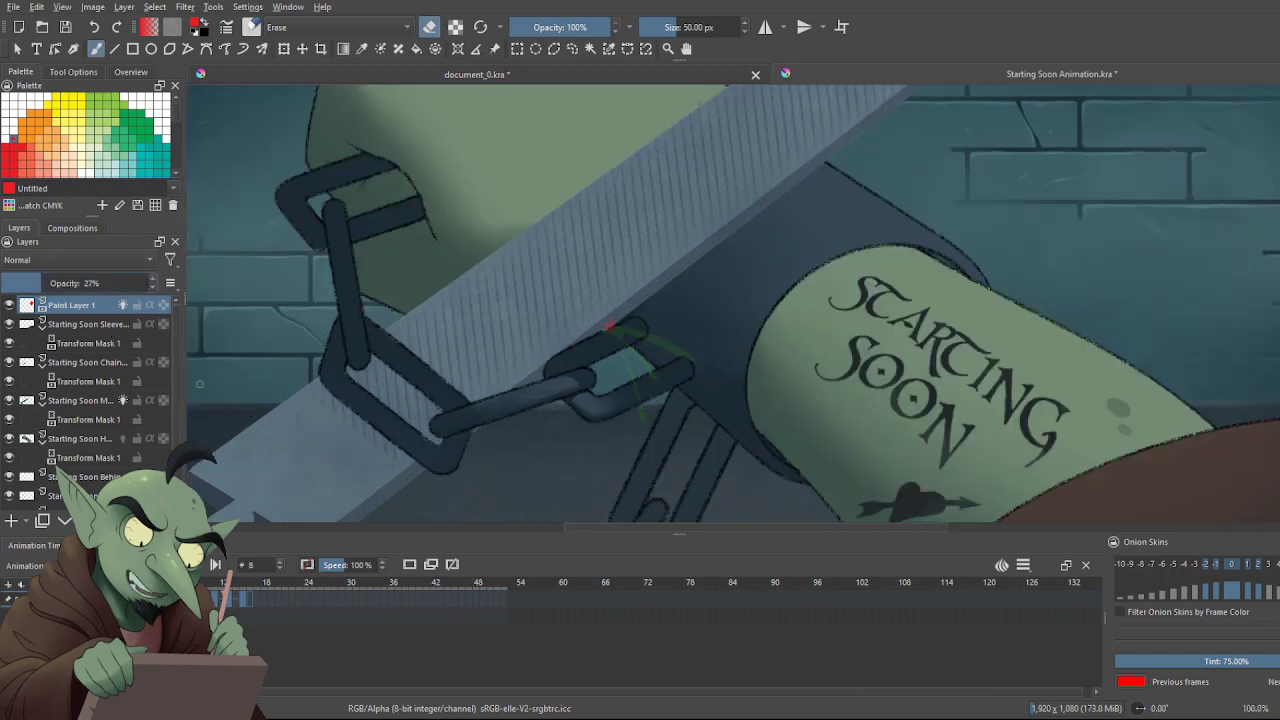
key(Right)
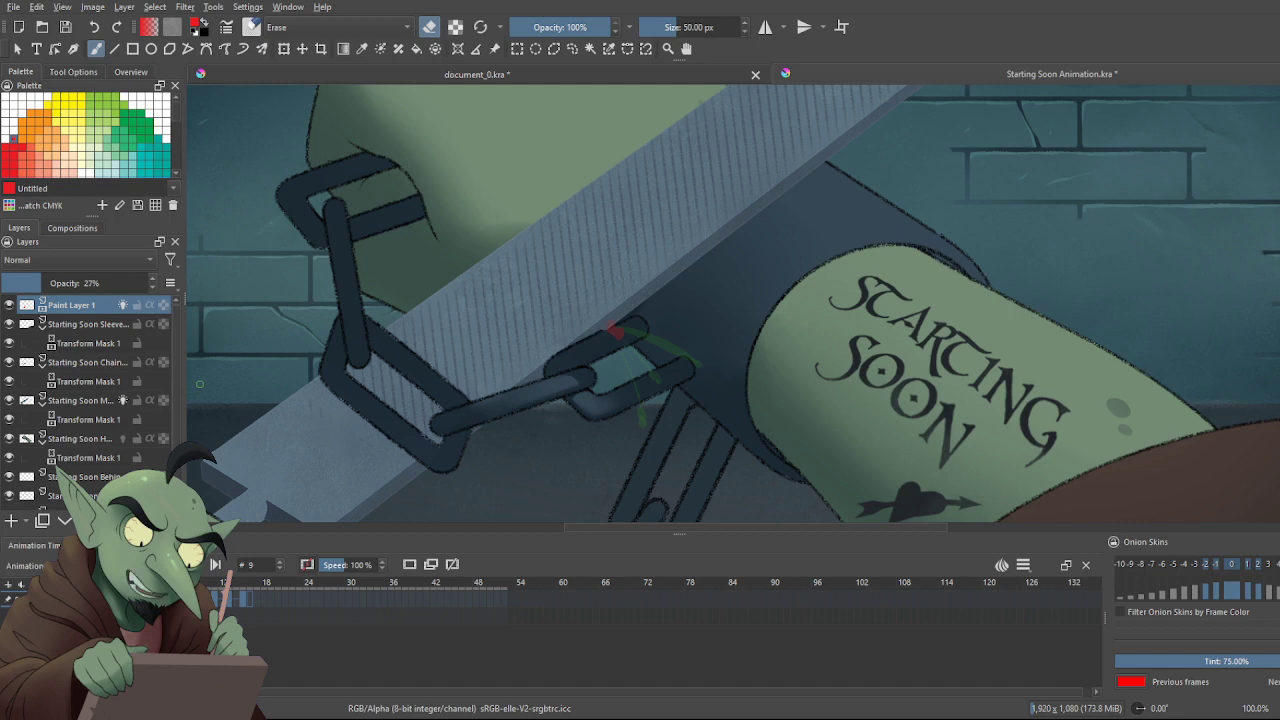
key(Left)
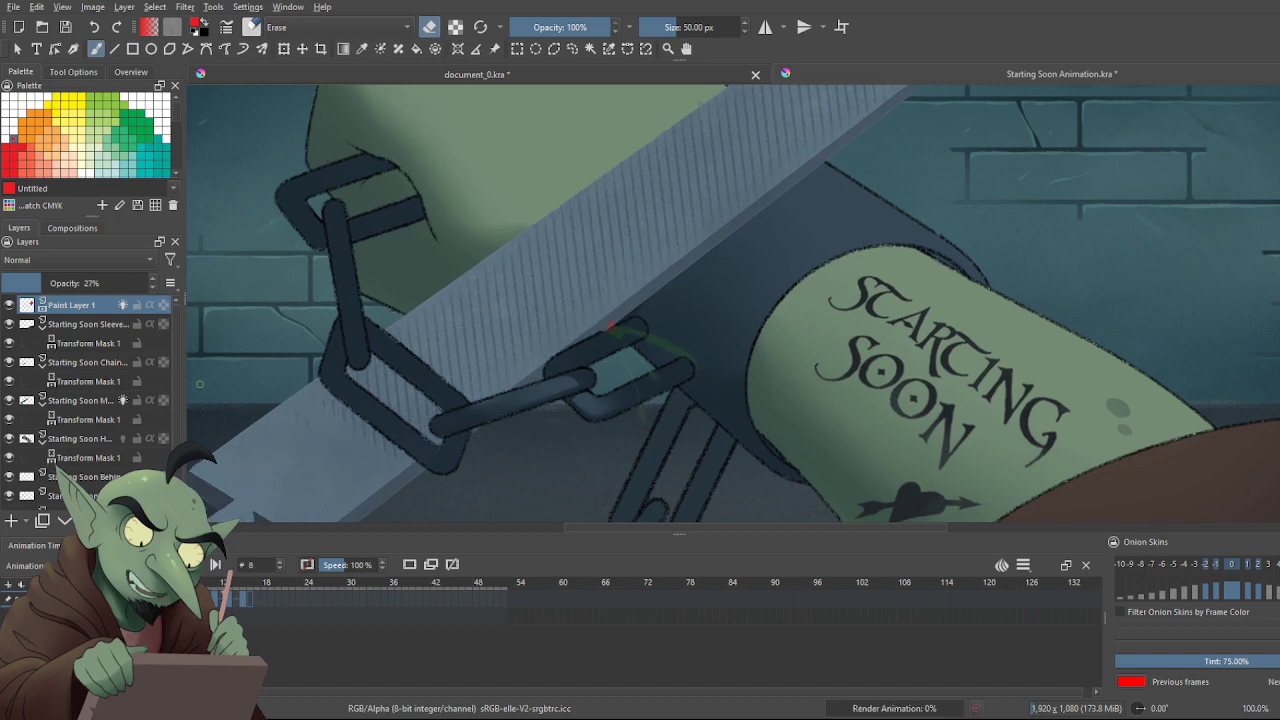
click(87, 283)
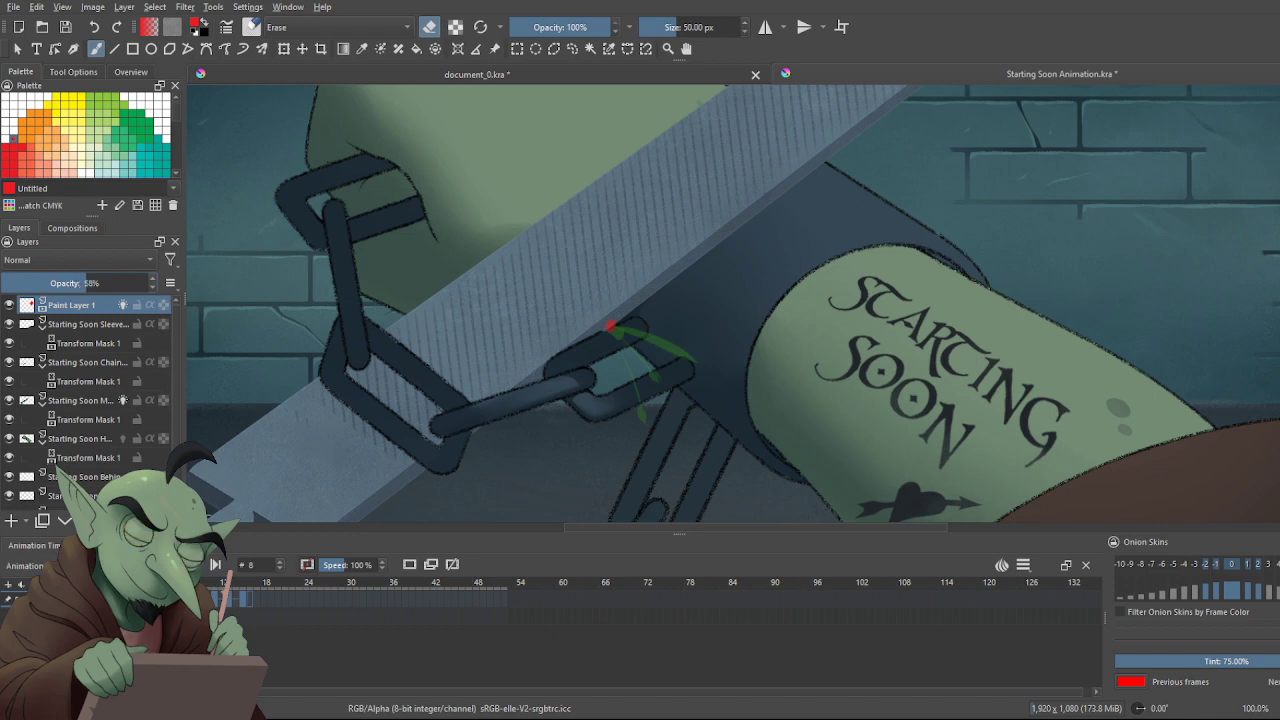
Compare the red marks and their onion skins against the chain link at frames 9 and 8
key(Right)
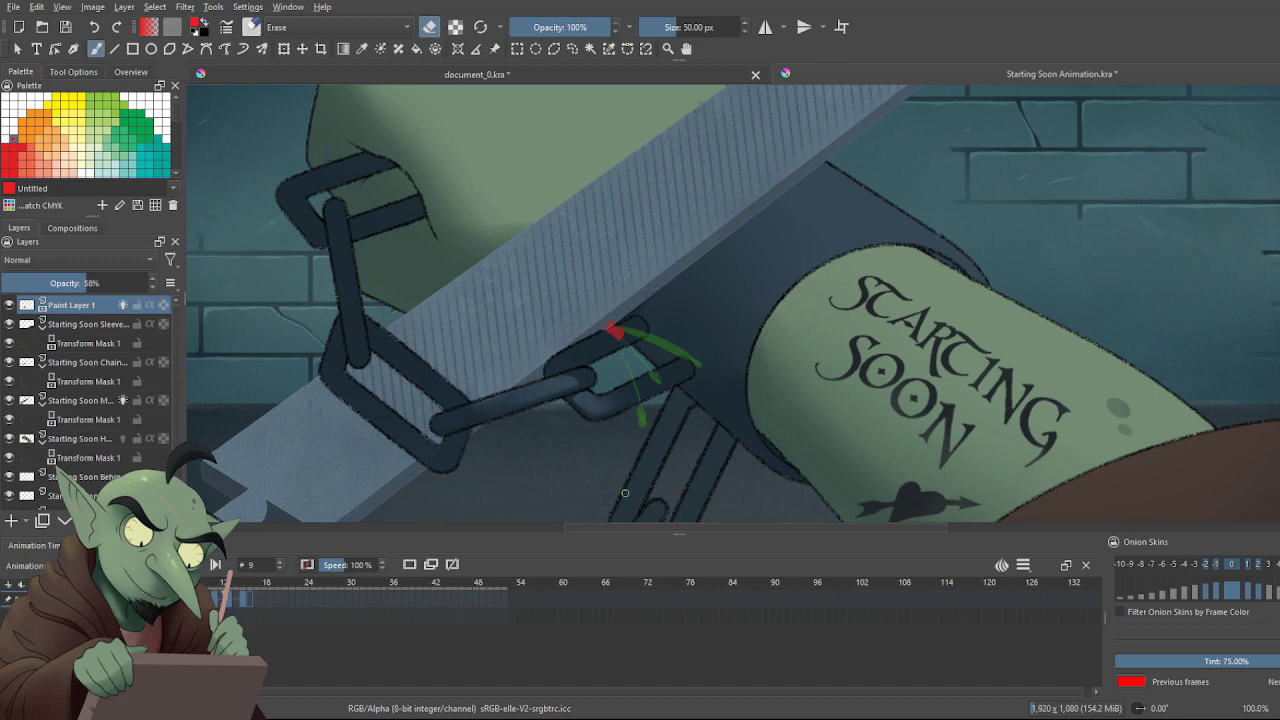
scroll(651, 334, up, 2)
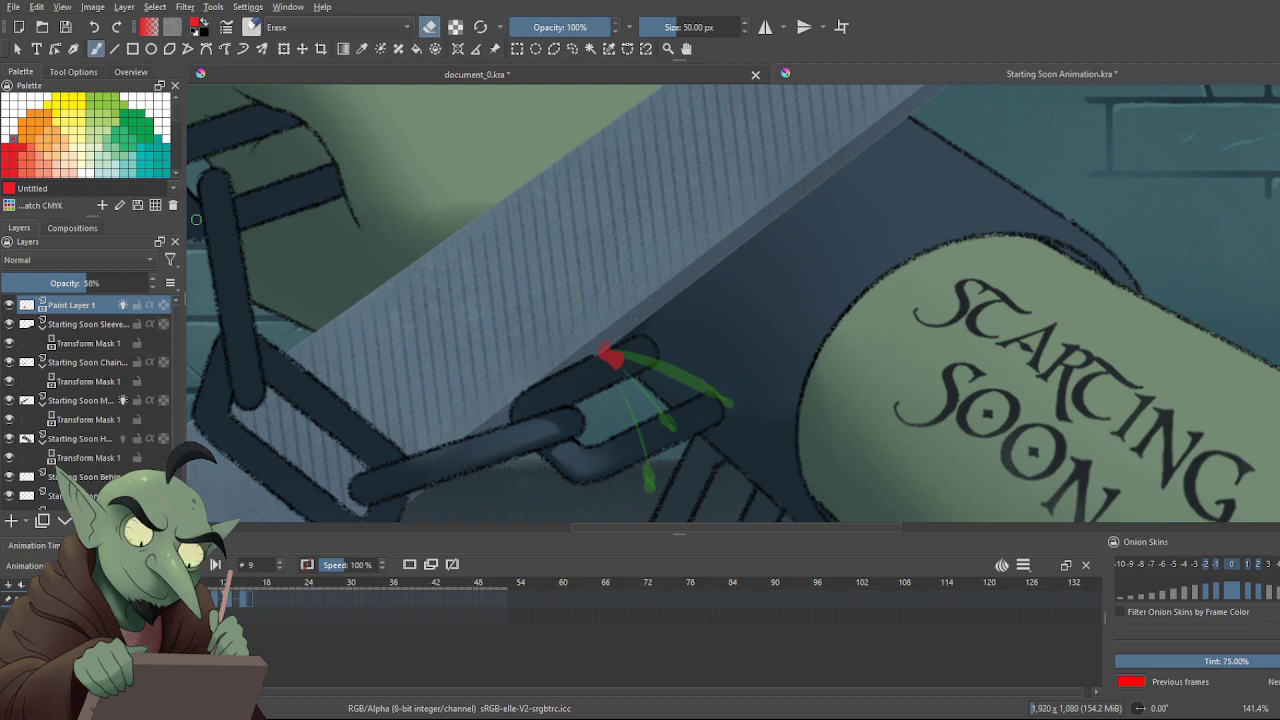
key(Left)
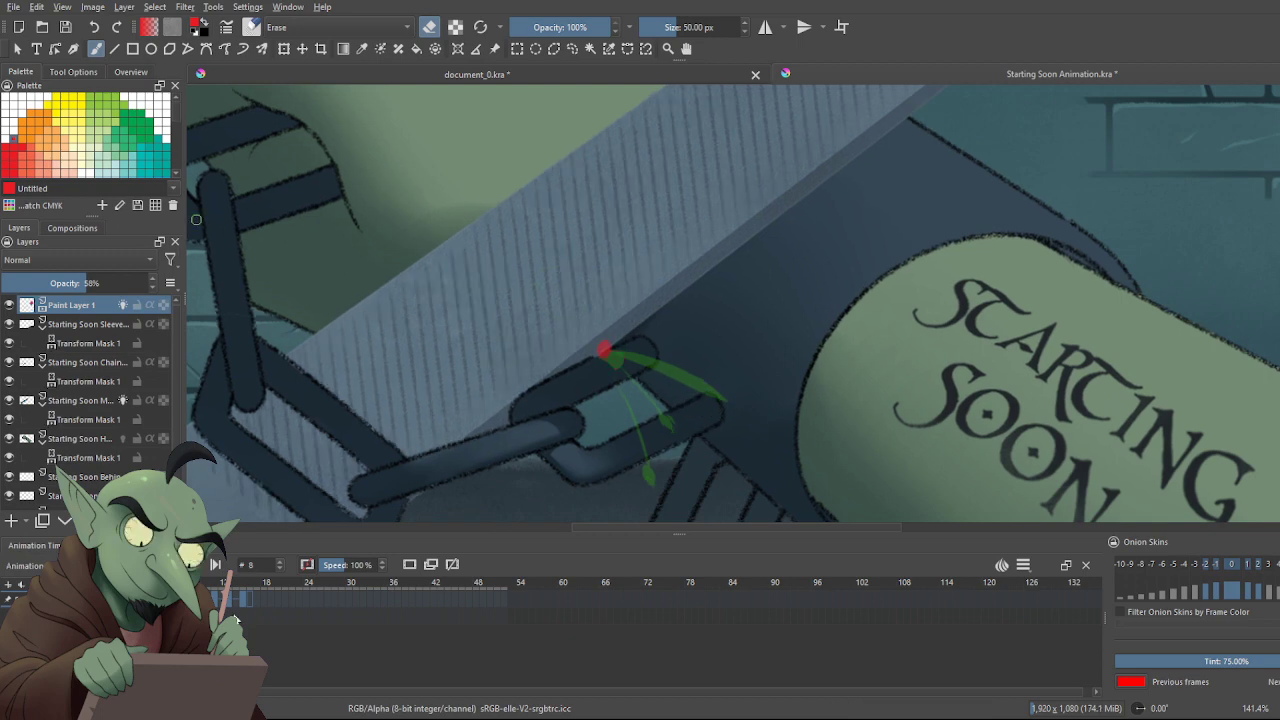
Turn off the onion skins of Paint Layer 1 and add a new paint layer above it
click(121, 304)
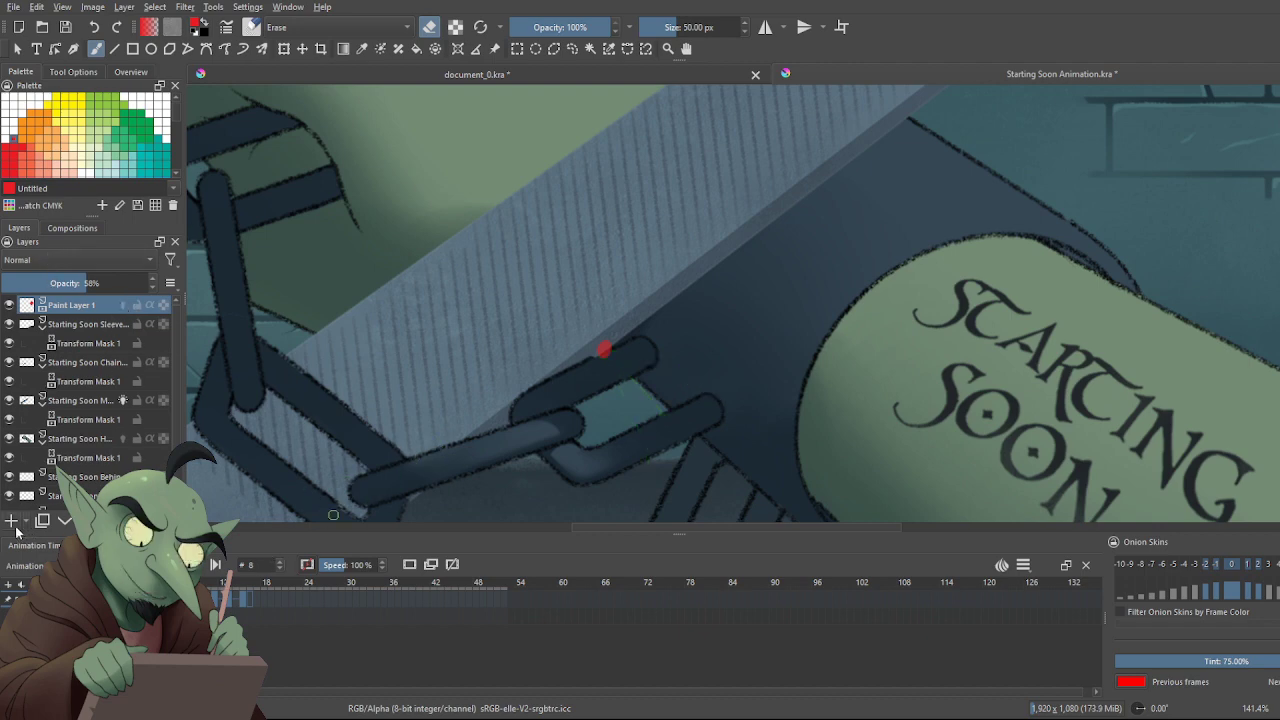
key(Insert)
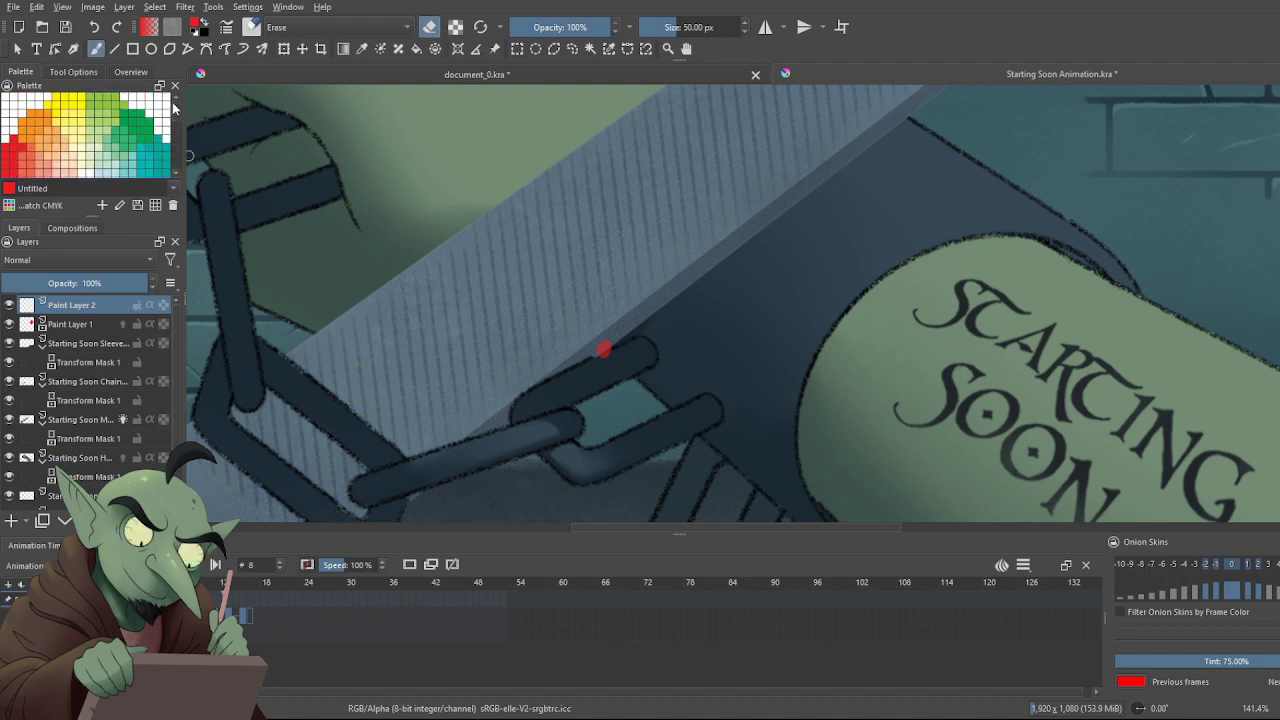
Paint a pale yellow dot over the red mark at frame 8 on Paint Layer 2 with the 47 px brush
scroll(174, 124, down, 5)
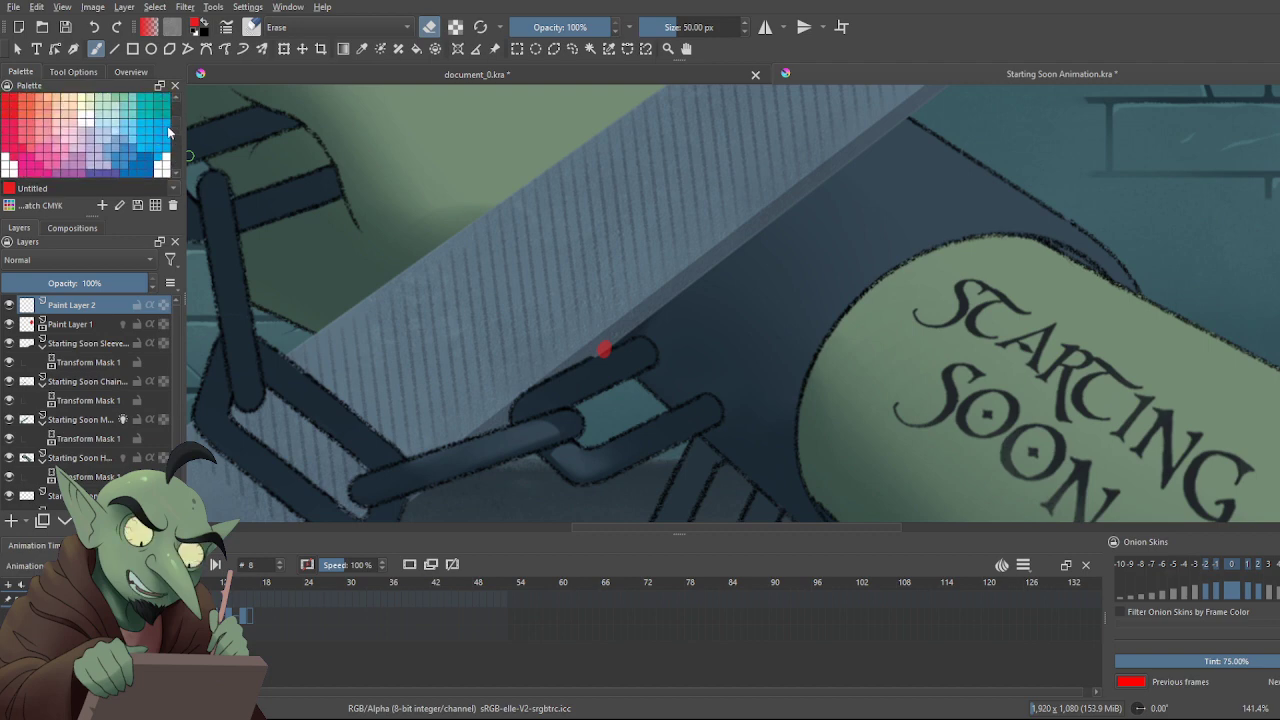
scroll(170, 128, up, 4)
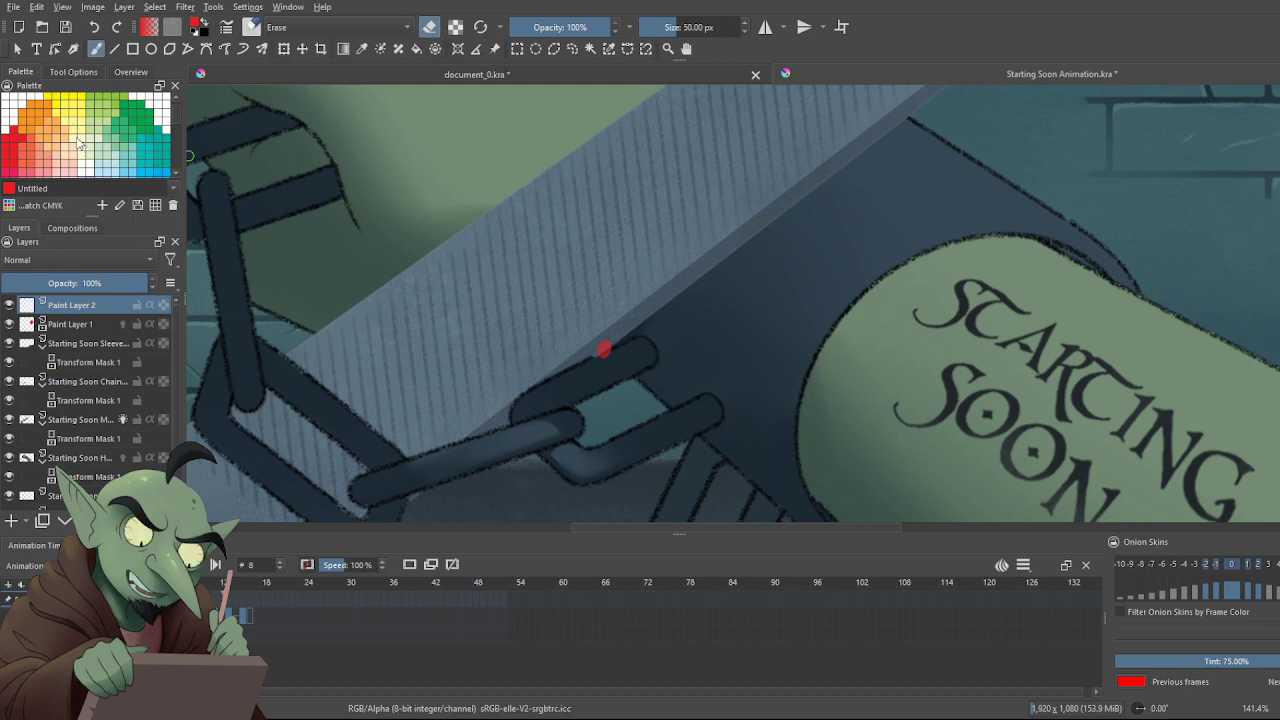
click(72, 136)
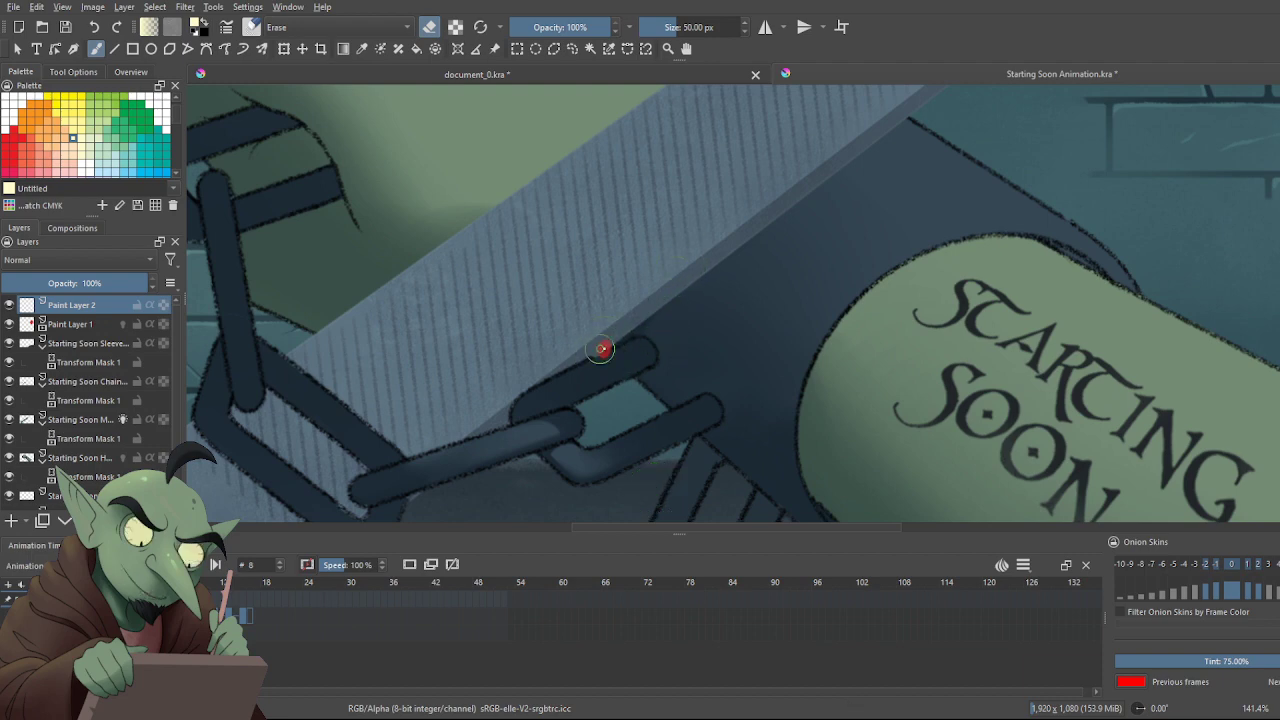
key(e)
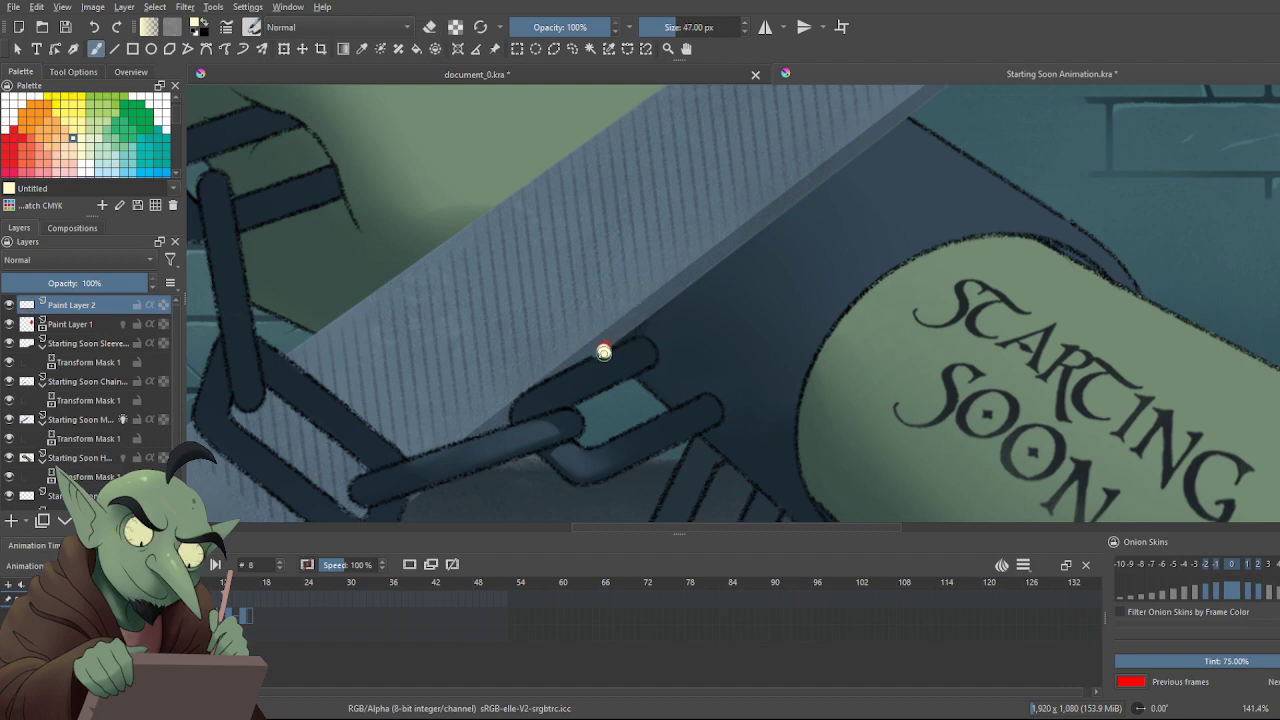
key(e)
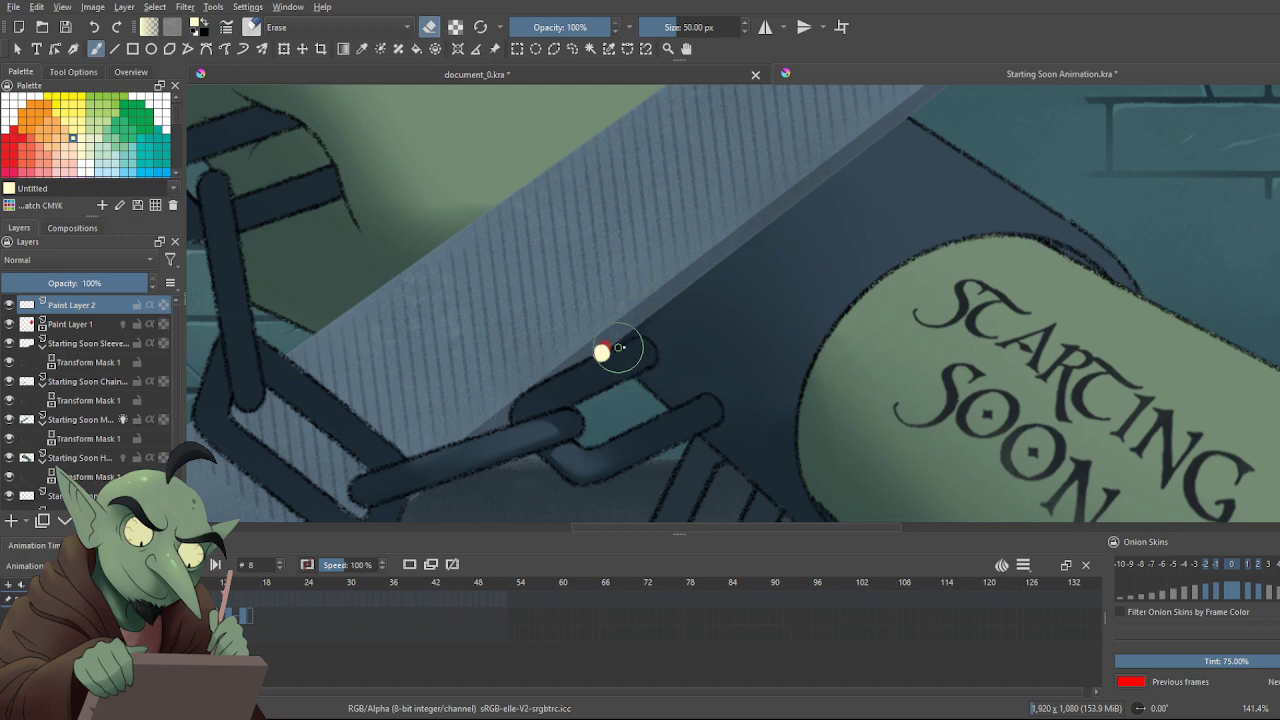
Compare the red mark's position with the pale yellow dot at frames 9 and 8, and switch back from erasing to painting
key(period)
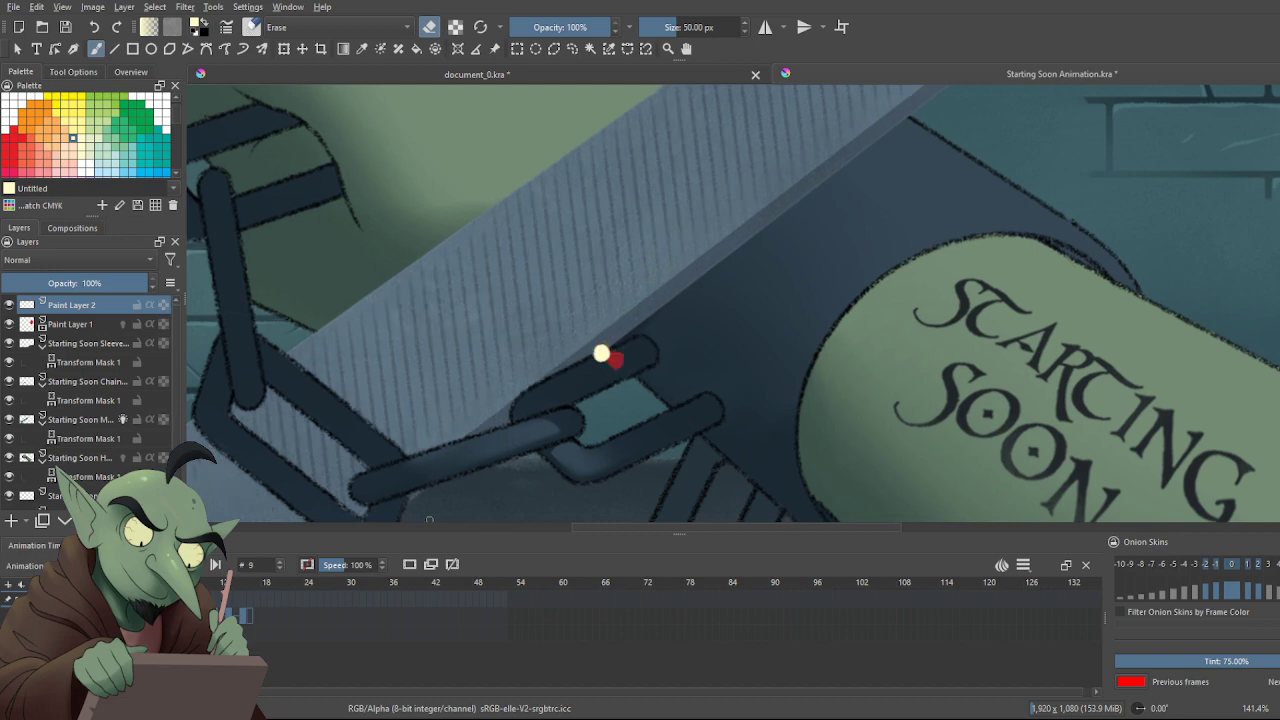
key(e)
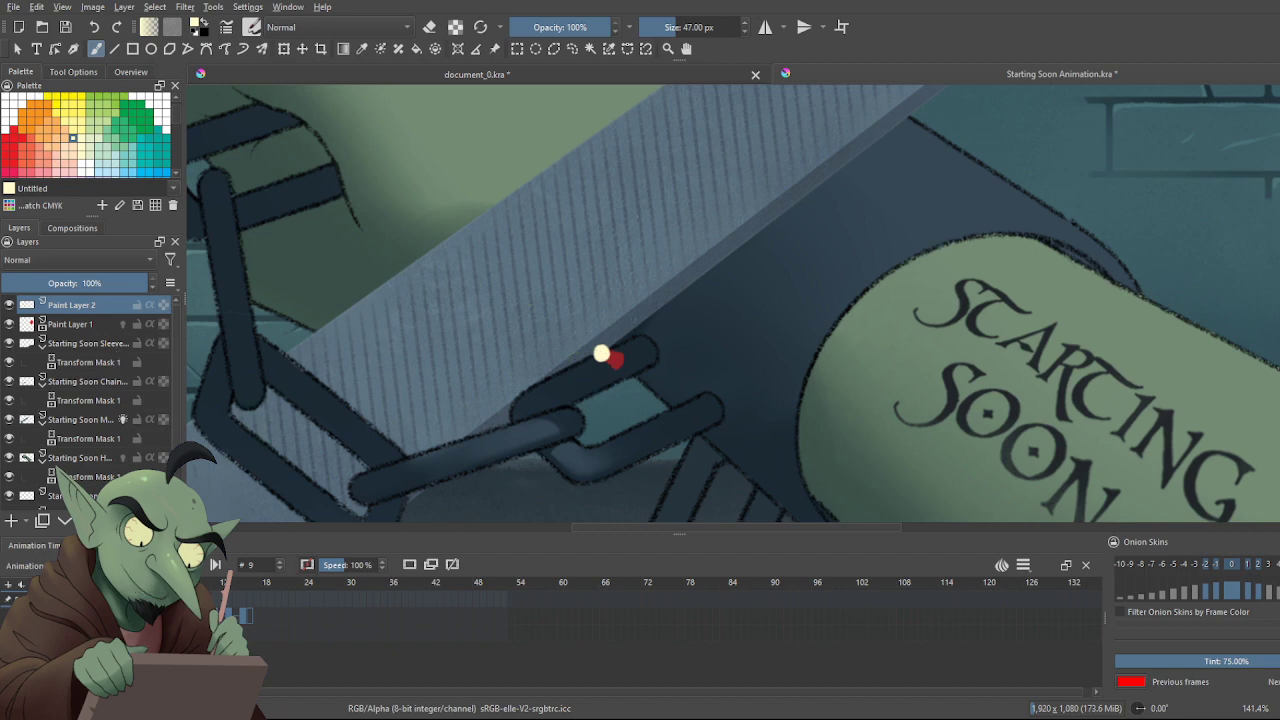
key(Left)
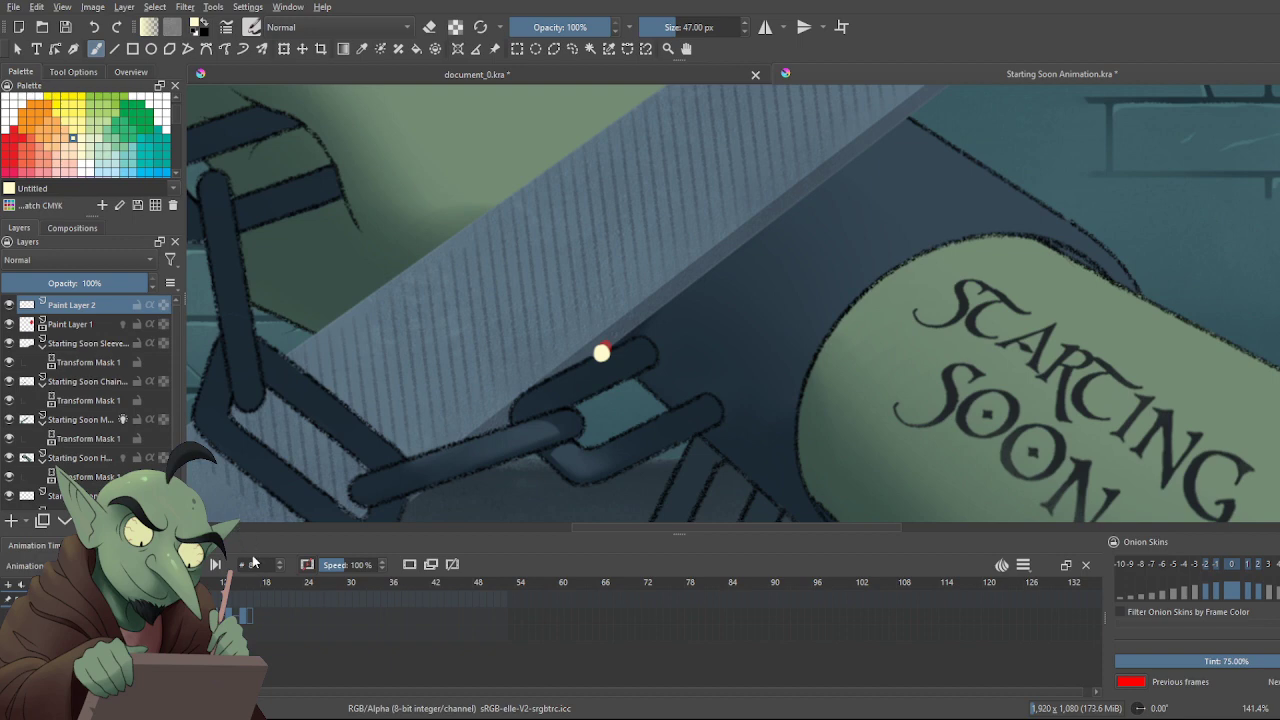
Place the pale yellow dot on the red mark at frame 8 of Paint Layer 2 and advance to frame 9
click(602, 351)
click(601, 352)
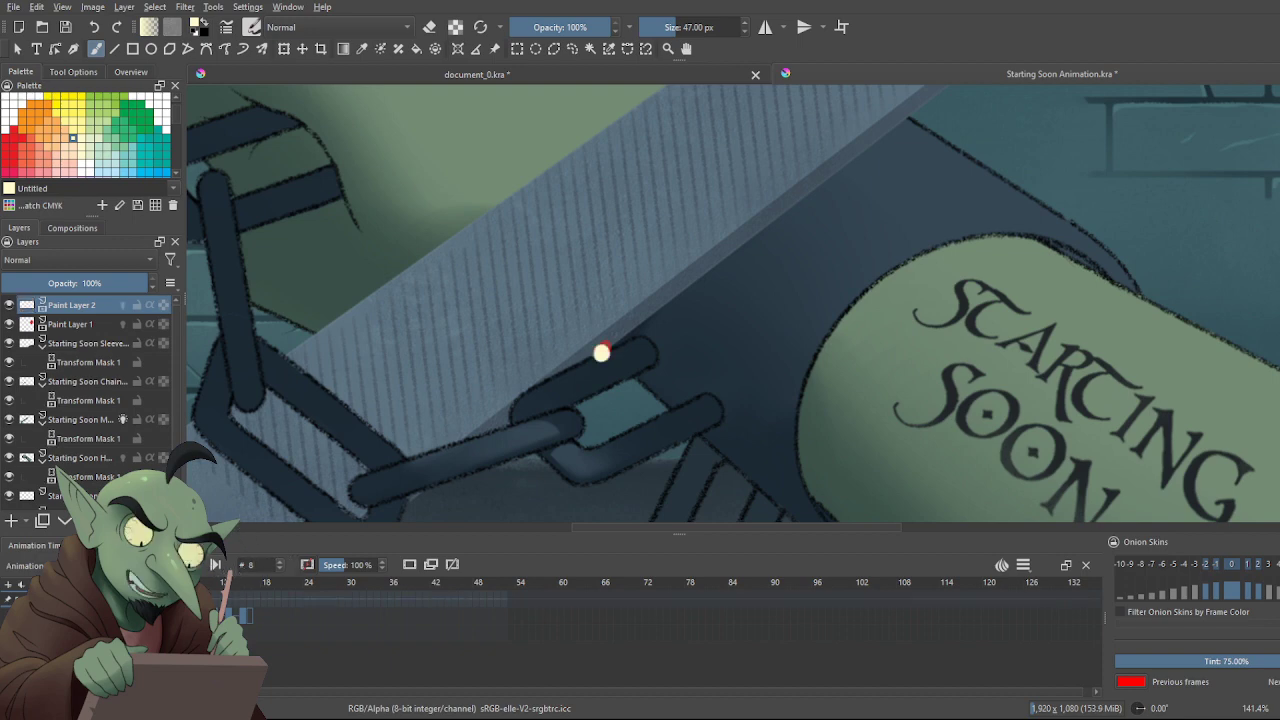
key(Left)
key(Right)
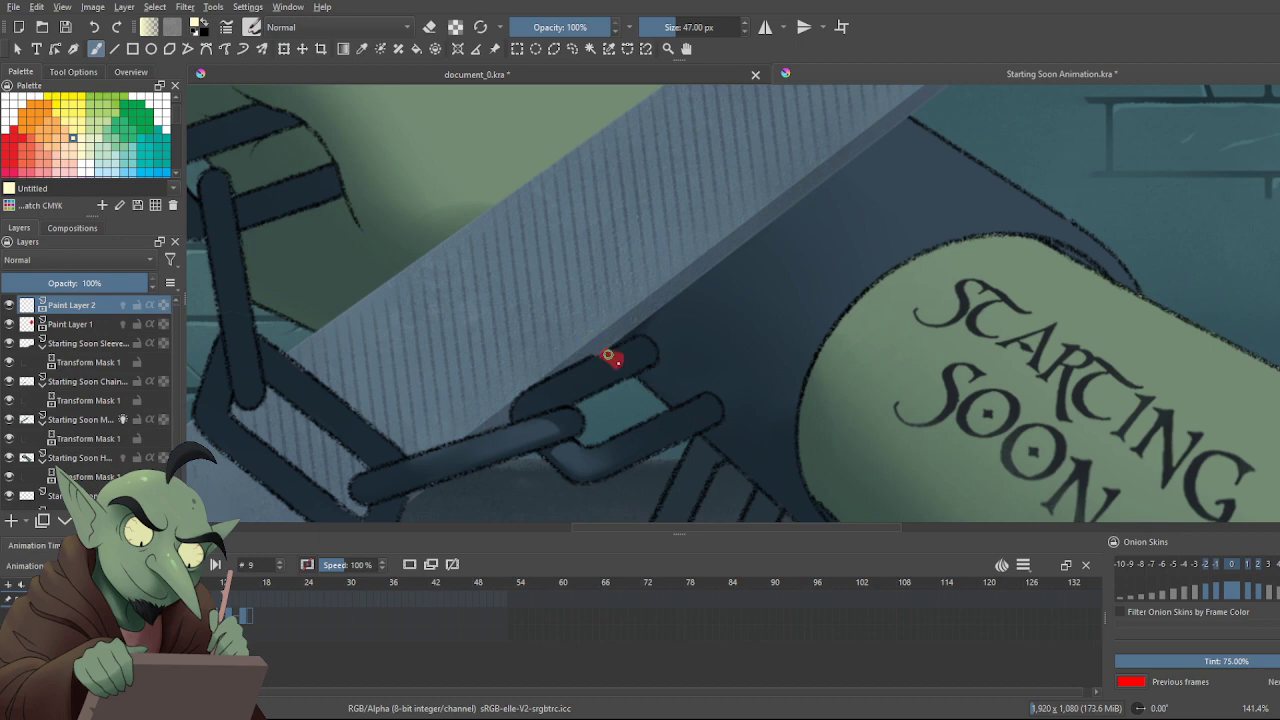
Try a pale yellow dot over the red mark at frame 9 and trim it with the 50 px eraser
click(612, 357)
key(e)
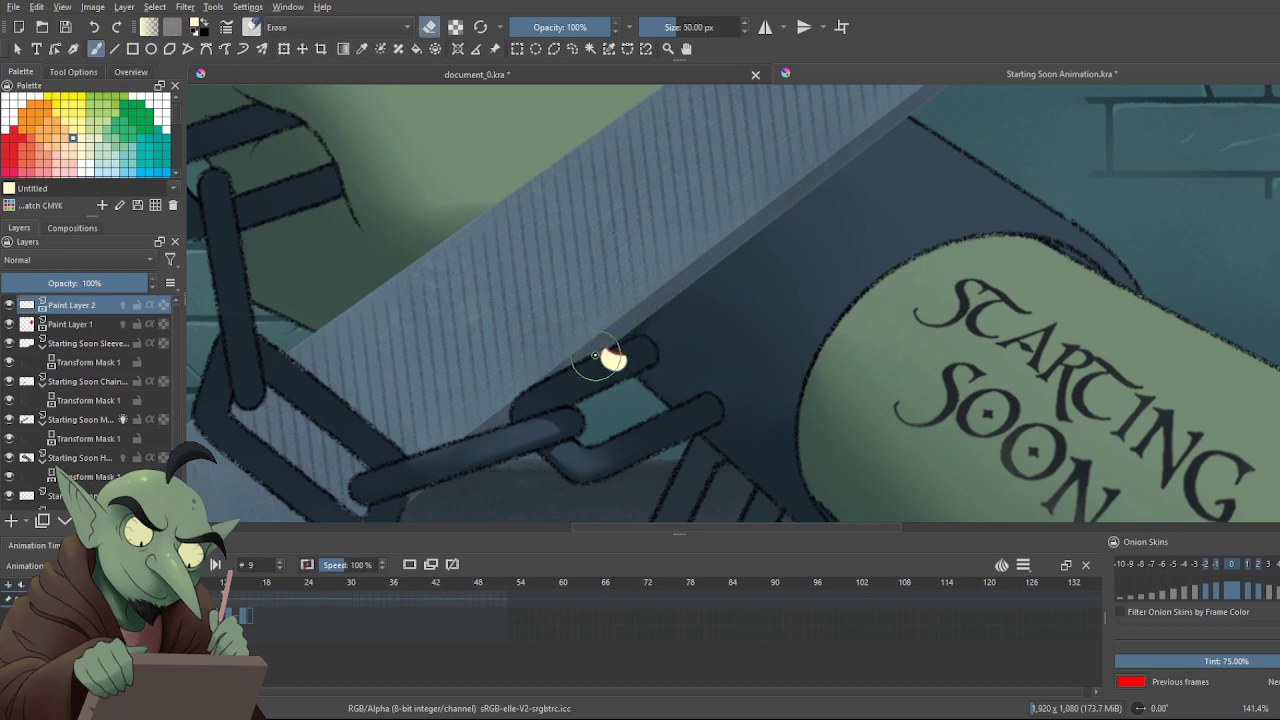
drag(594, 364, 605, 377)
key(ctrl+z)
click(606, 352)
key(e)
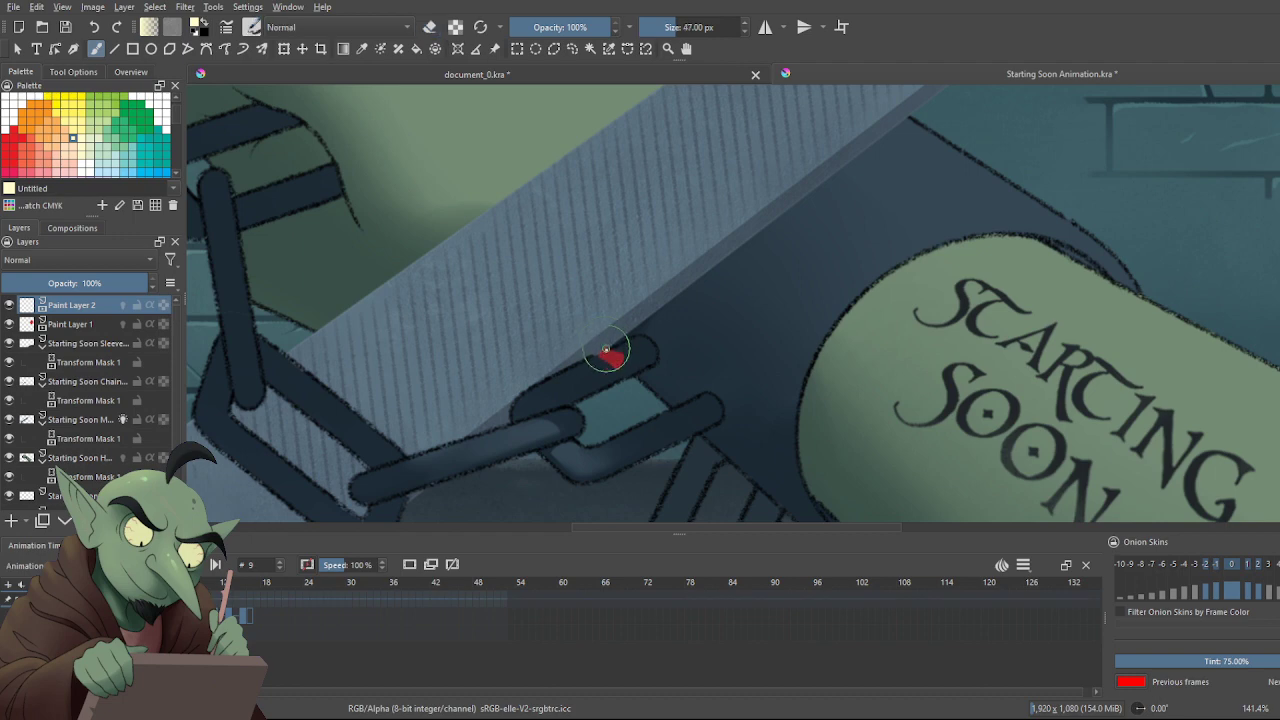
Paint a short pale yellow stroke along the red mark at frame 9 with the 47 px brush and switch to erasing
drag(605, 352, 616, 358)
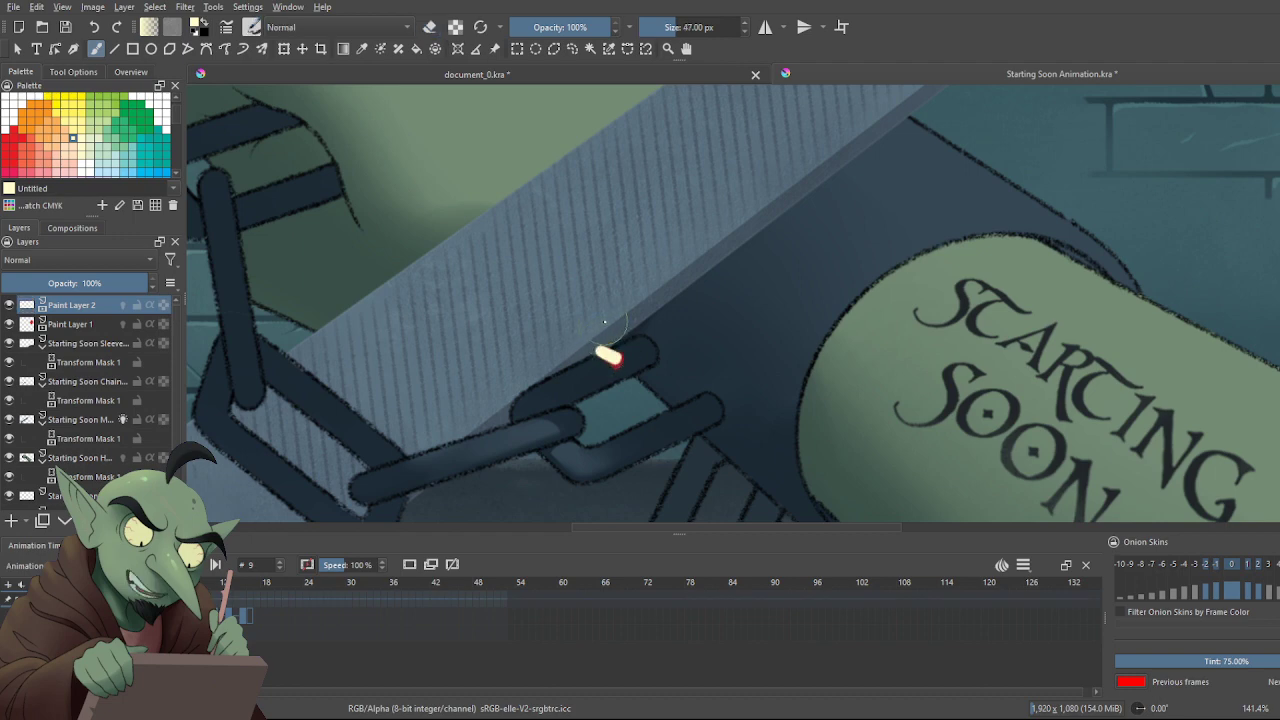
key(e)
key(bracketright)
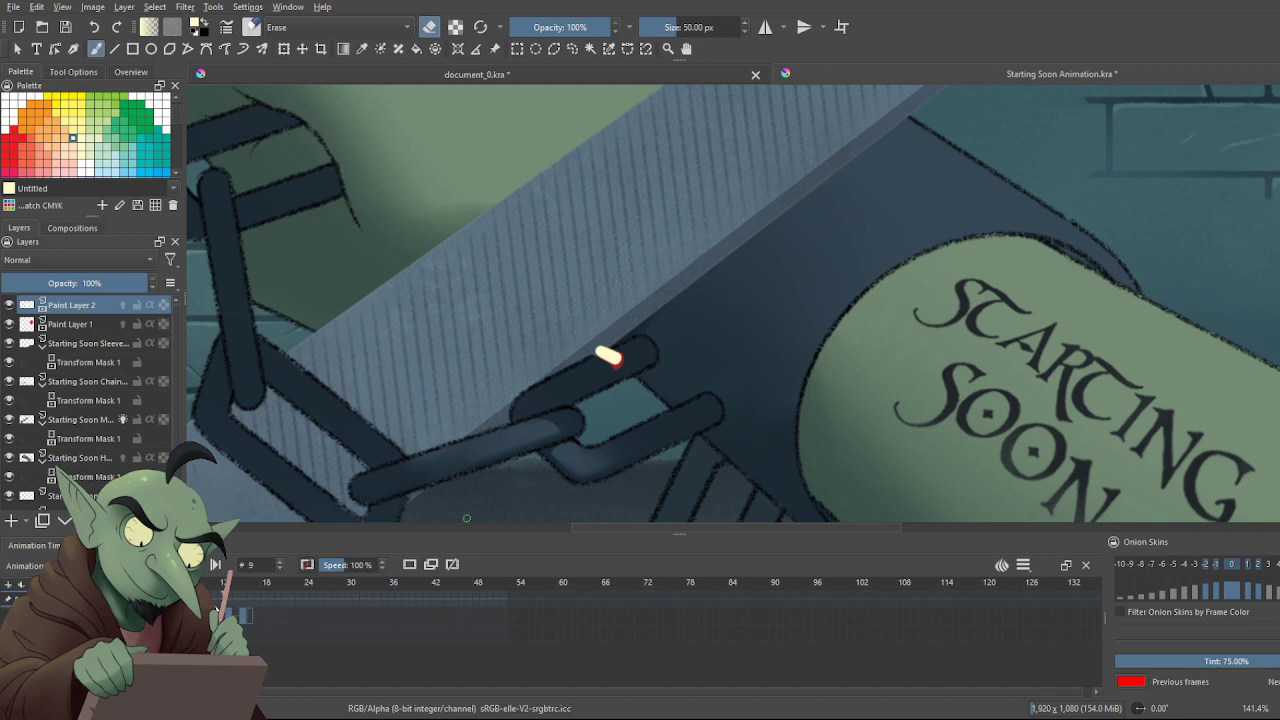
Try thin pale yellow streaks curving down across the chain link from the red marks' origin at frame 11
click(214, 600)
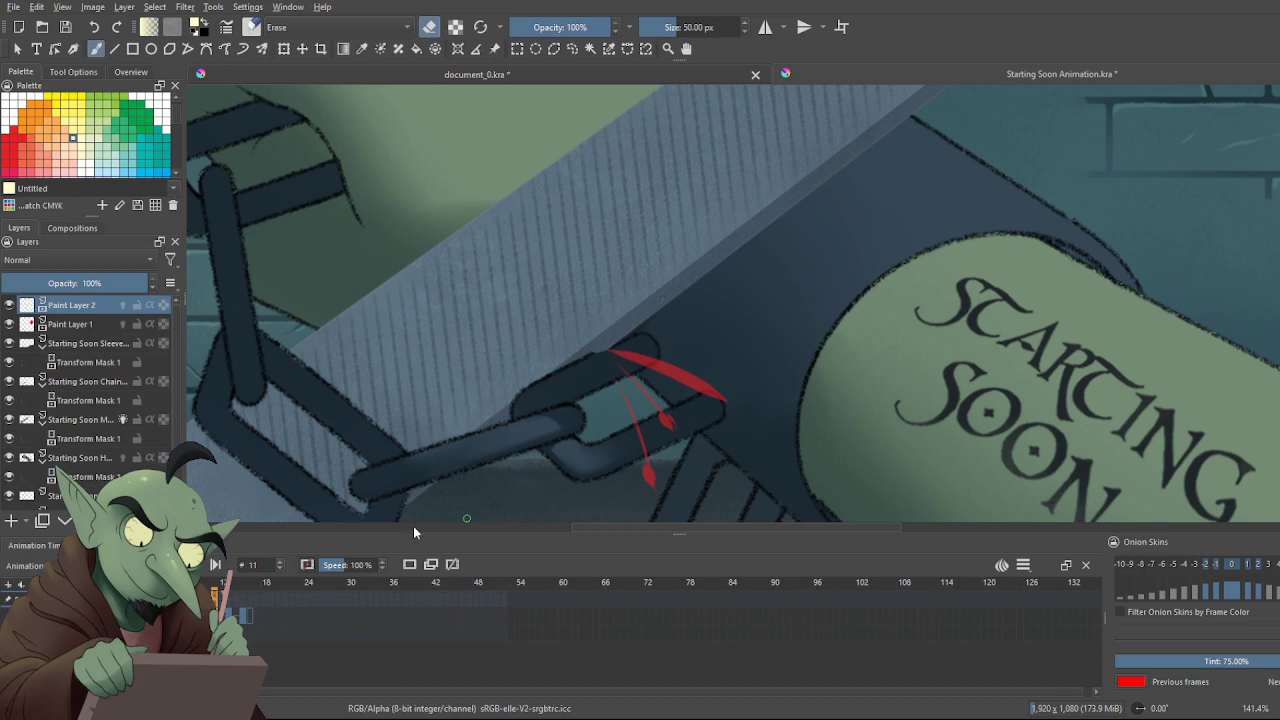
key(e)
key(e)
key(e)
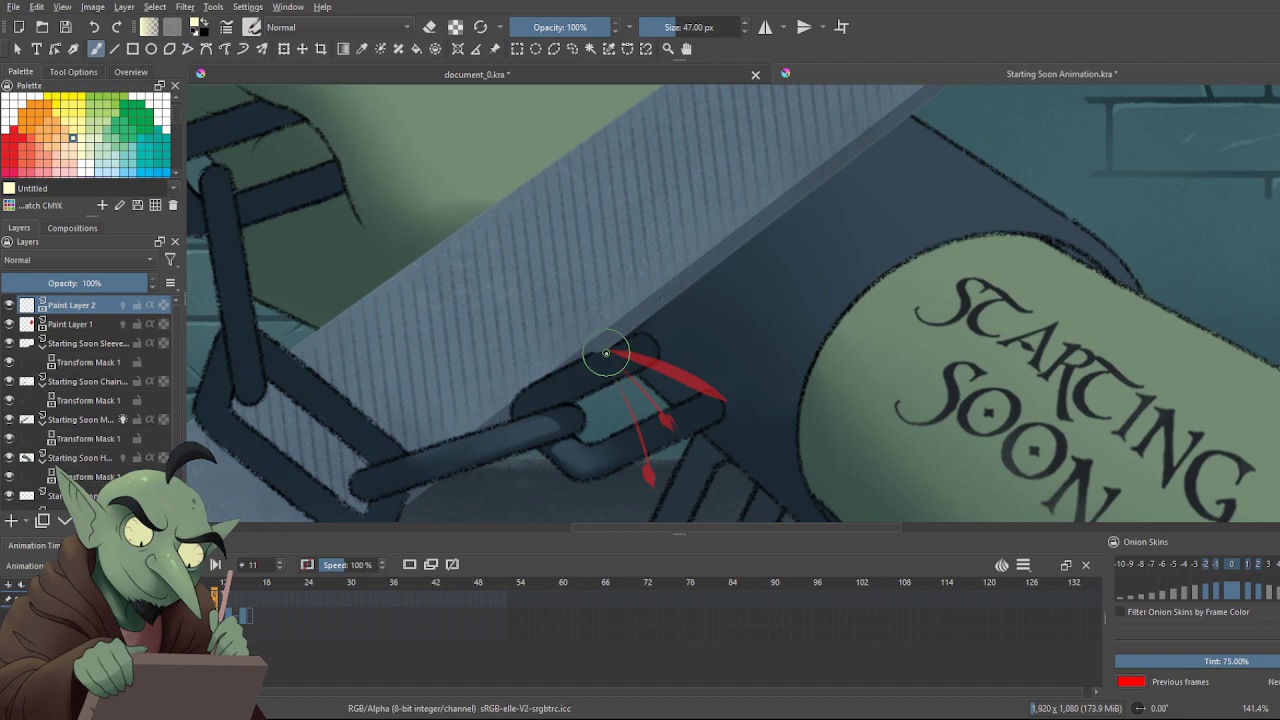
drag(606, 353, 698, 468)
key(ctrl+z)
drag(604, 352, 690, 460)
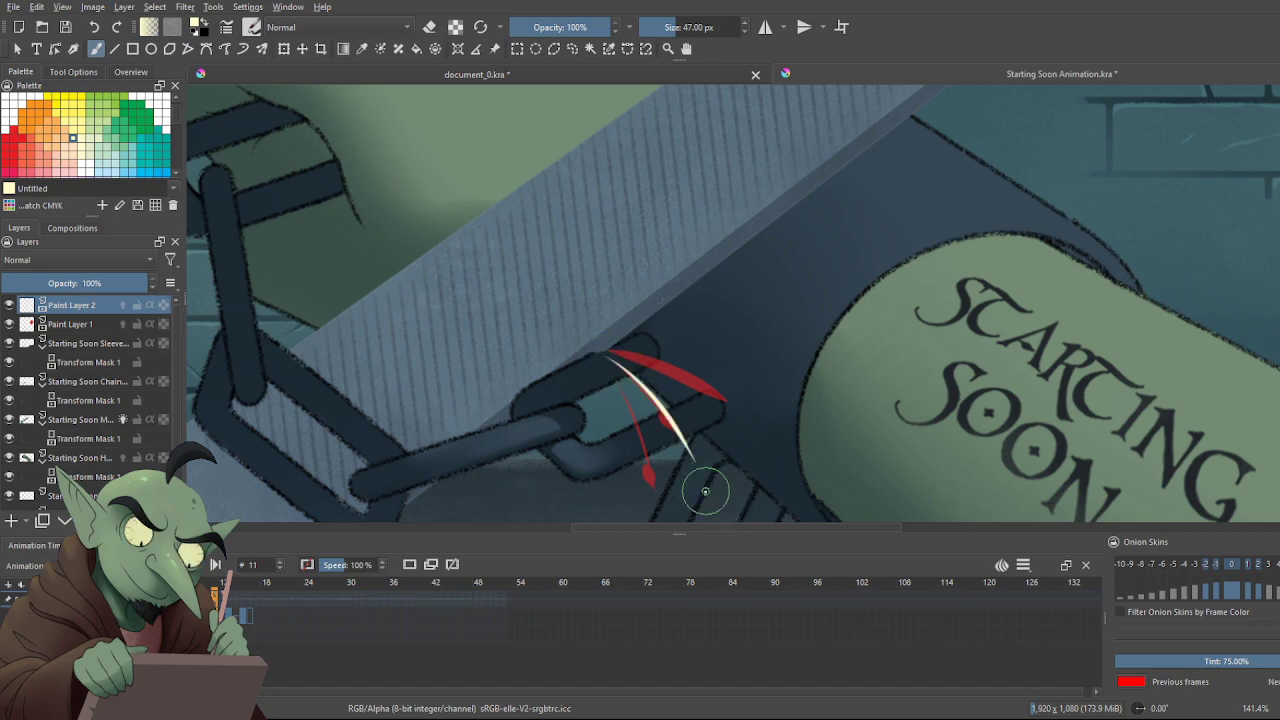
key(ctrl+z)
drag(604, 352, 722, 468)
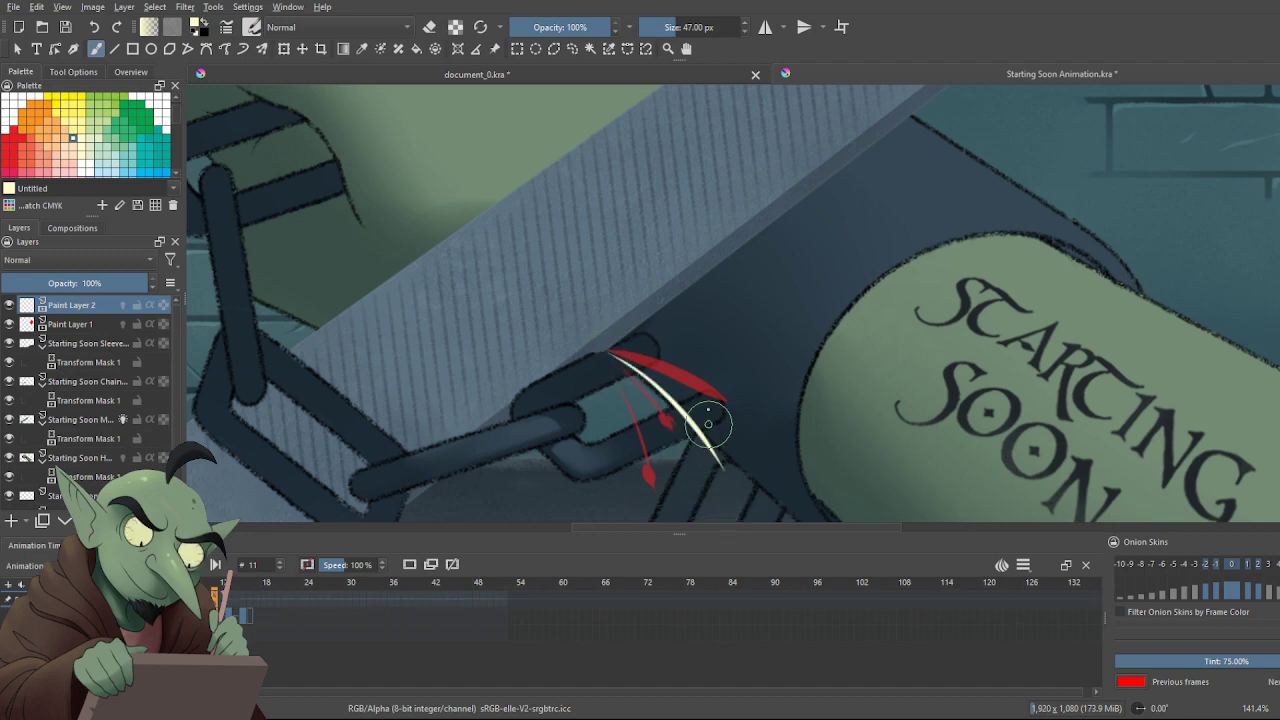
key(ctrl+z)
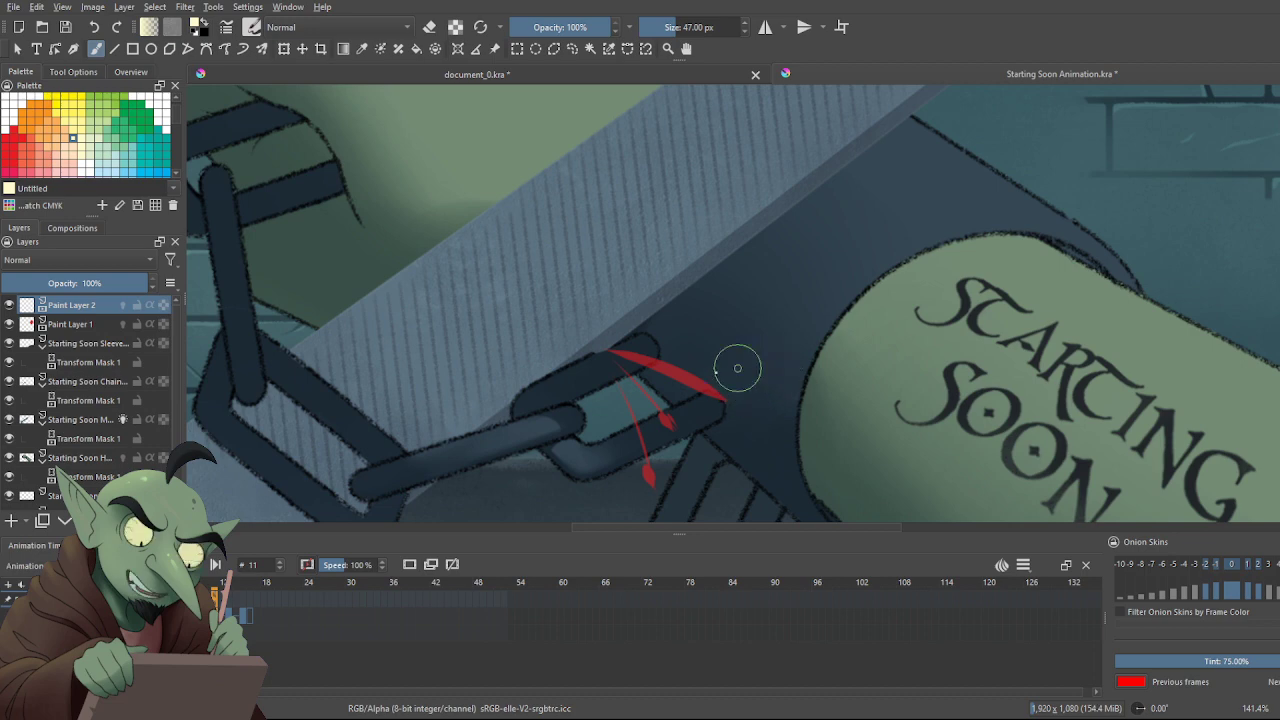
Try a long pale yellow streak from the chain link up to the "Starting Soon" arm at frame 11
drag(585, 351, 896, 291)
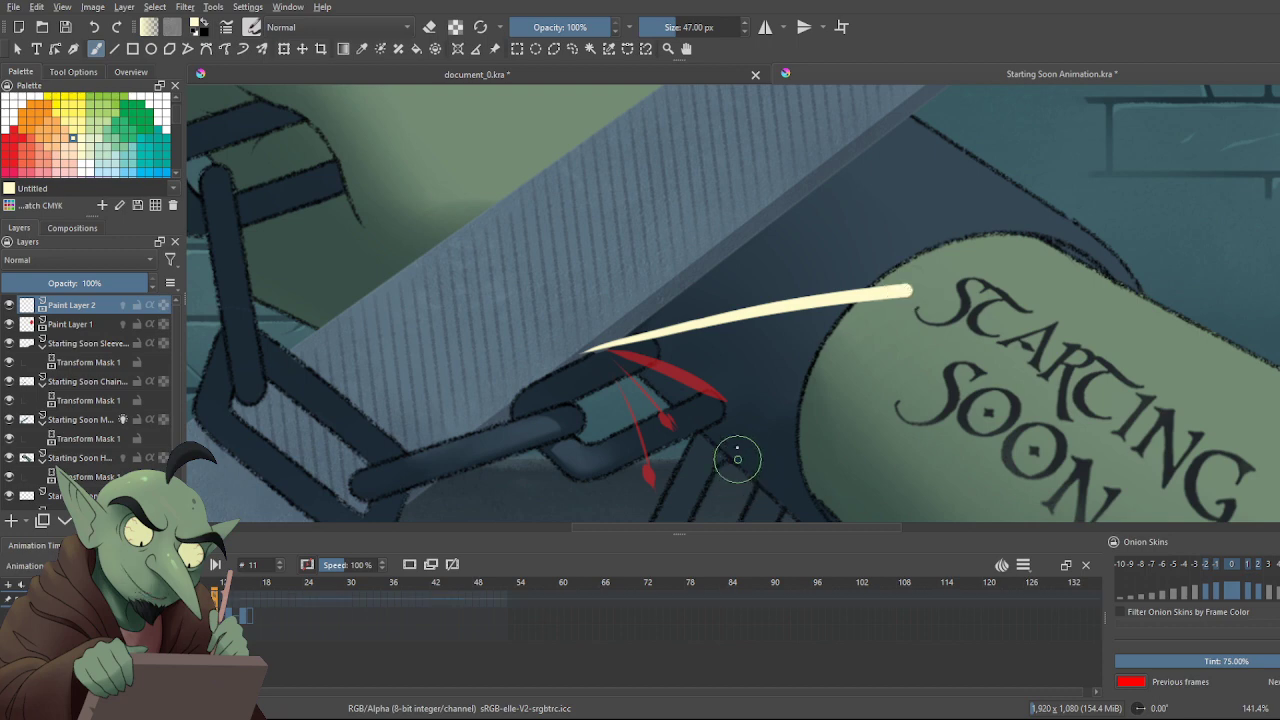
drag(628, 315, 700, 291)
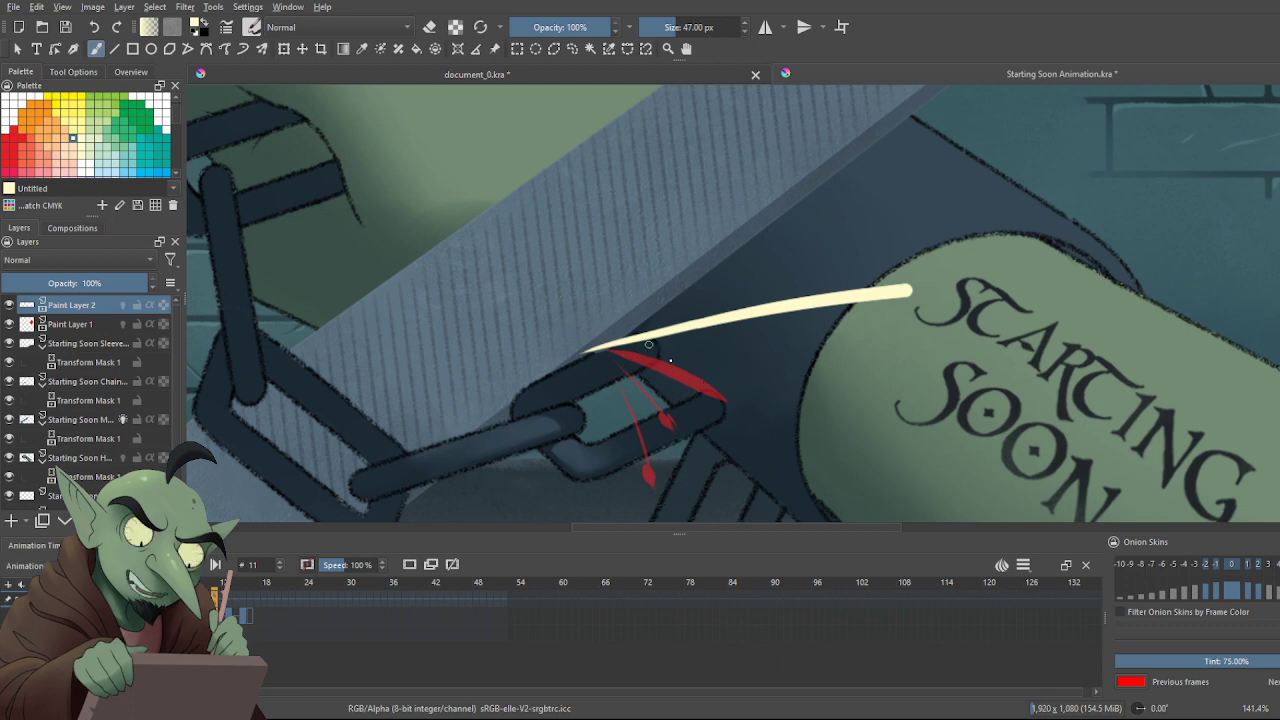
key(ctrl+z)
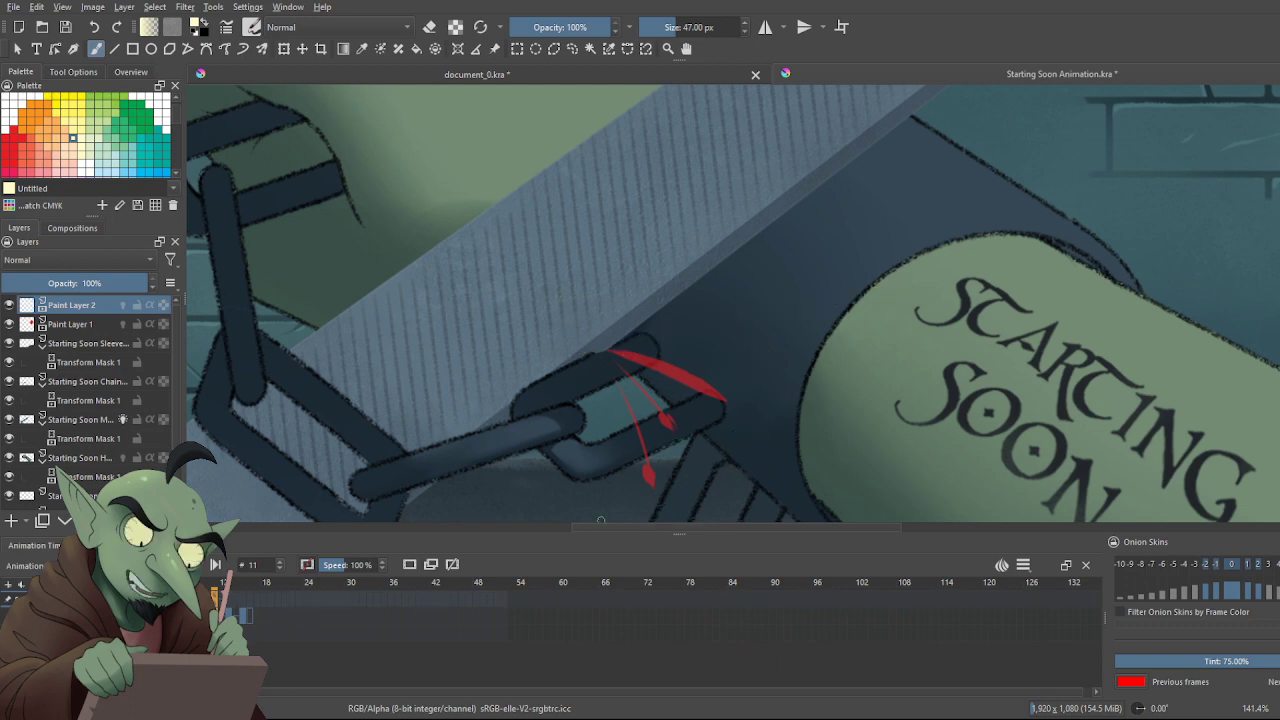
Rotate the pale yellow stroke at frame 9 and move it just above the red mark, along the metal file's edge
key(Left)
key(Left)
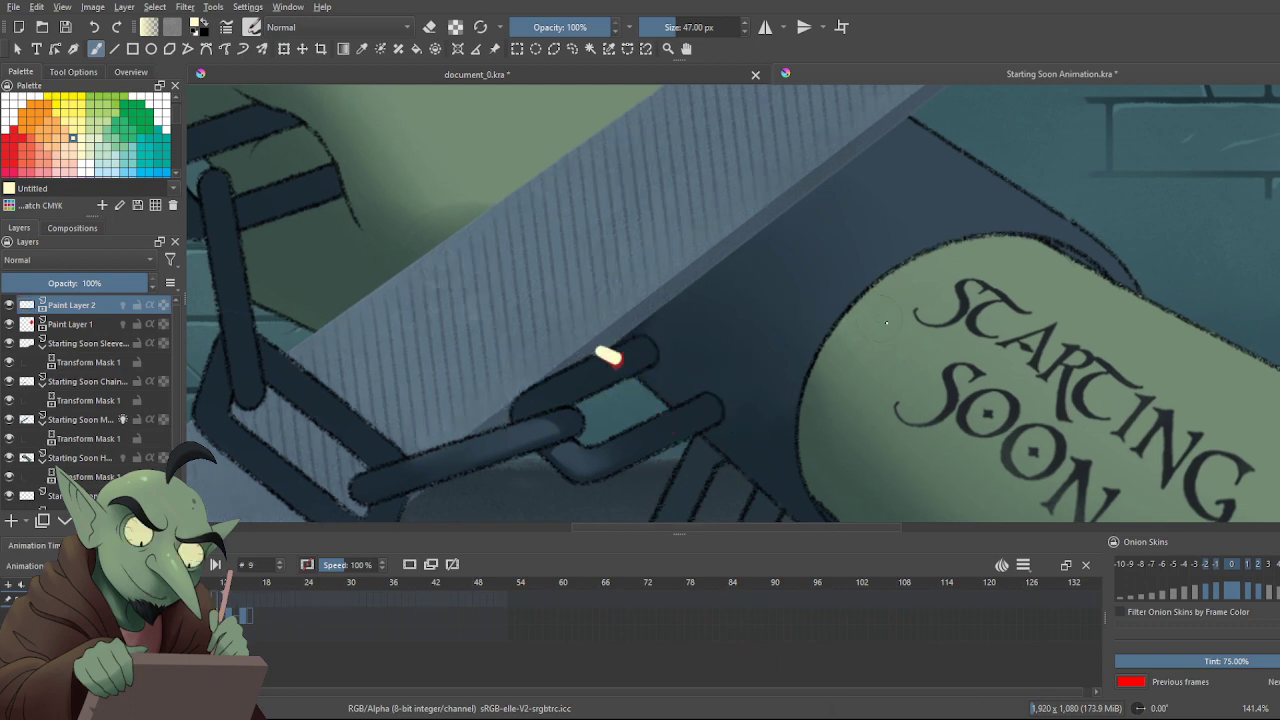
key(ctrl+t)
mouse_move(886, 322)
mouse_down()
mouse_move(666, 323)
mouse_move(654, 286)
mouse_move(638, 308)
mouse_up()
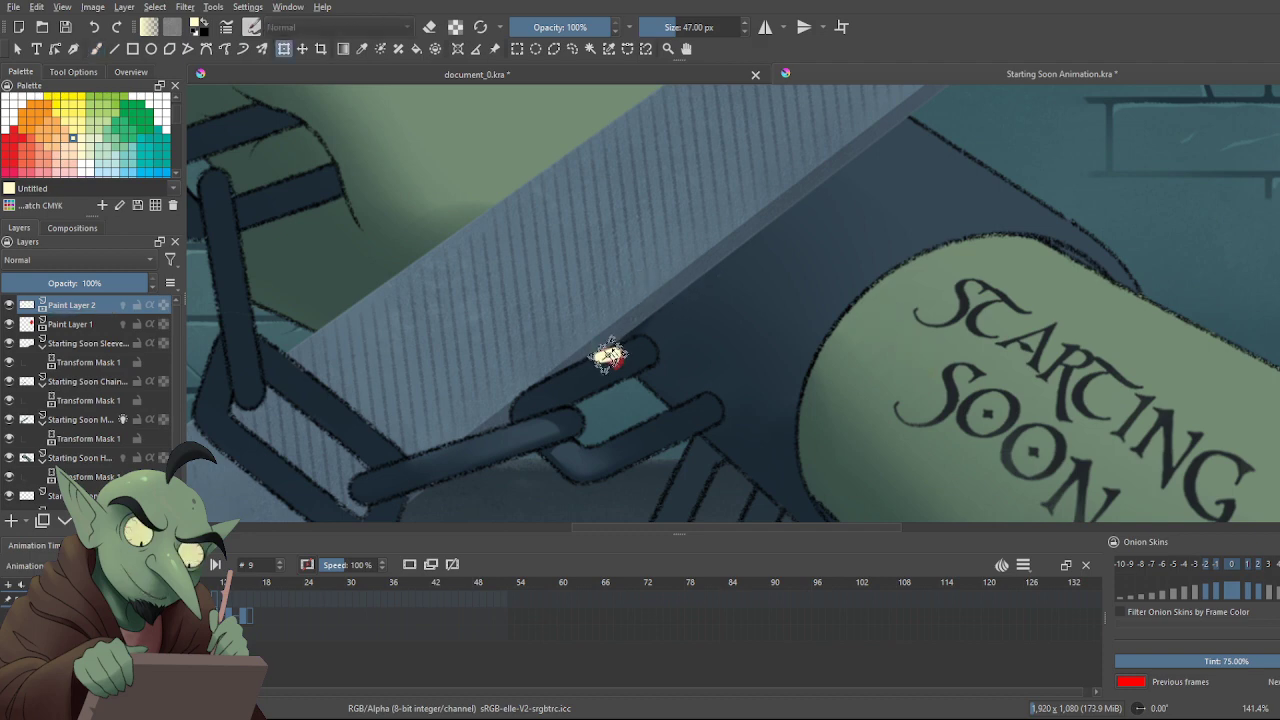
key(ctrl+plus)
key(ctrl+plus)
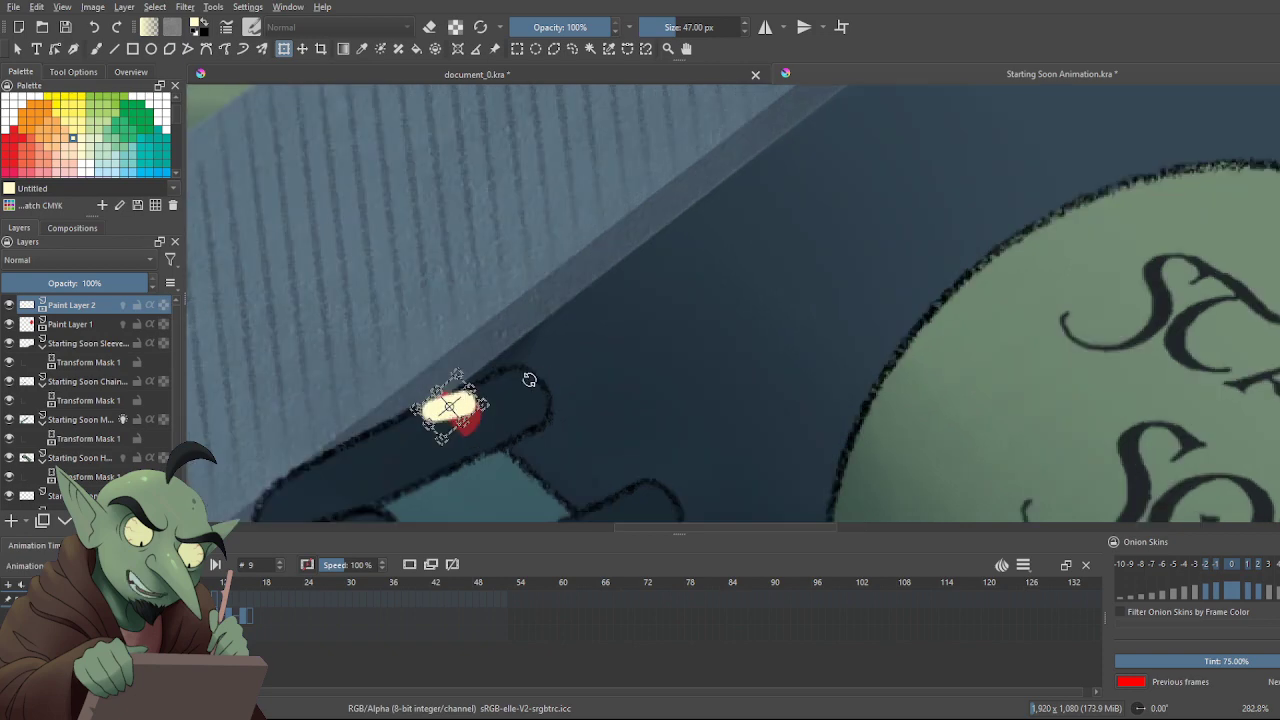
key(ctrl+plus)
drag(339, 450, 358, 425)
key(ctrl+minus)
key(ctrl+minus)
key(ctrl+minus)
key(ctrl+minus)
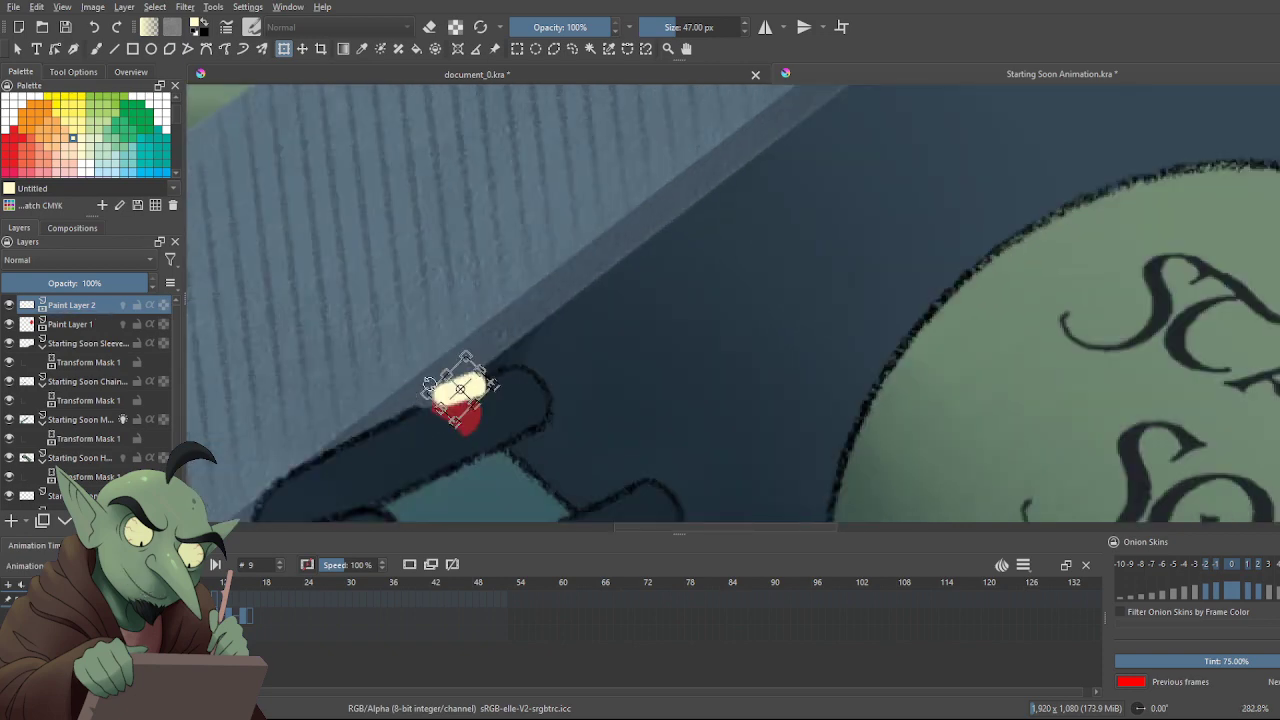
key(ctrl+plus)
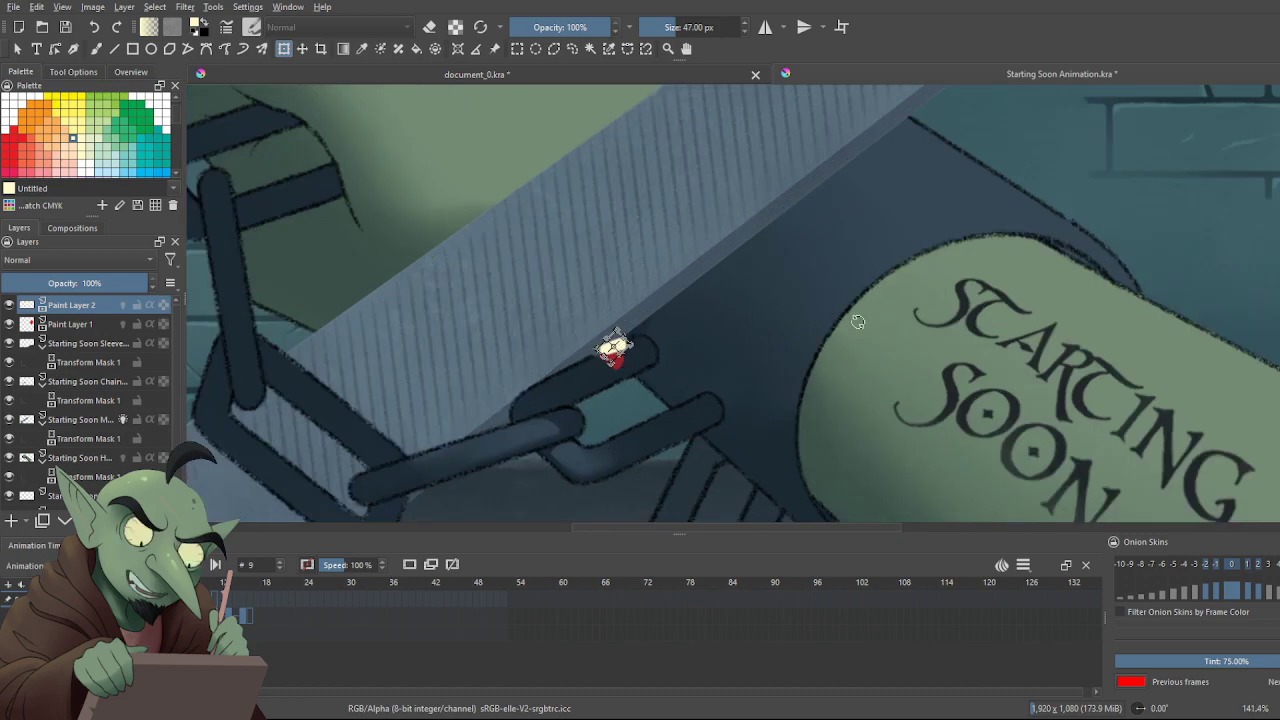
click(1197, 566)
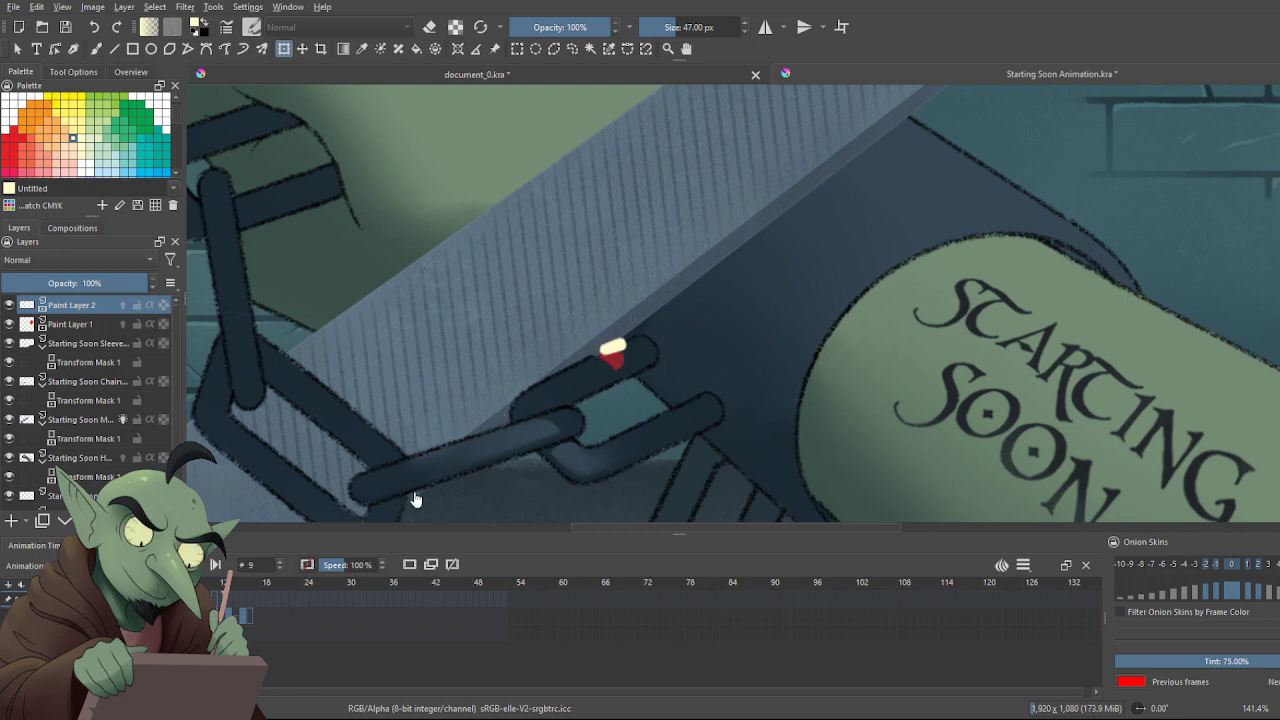
Go to frame 11 and switch from the Transform tool back to the Freehand Brush in painting mode
click(215, 600)
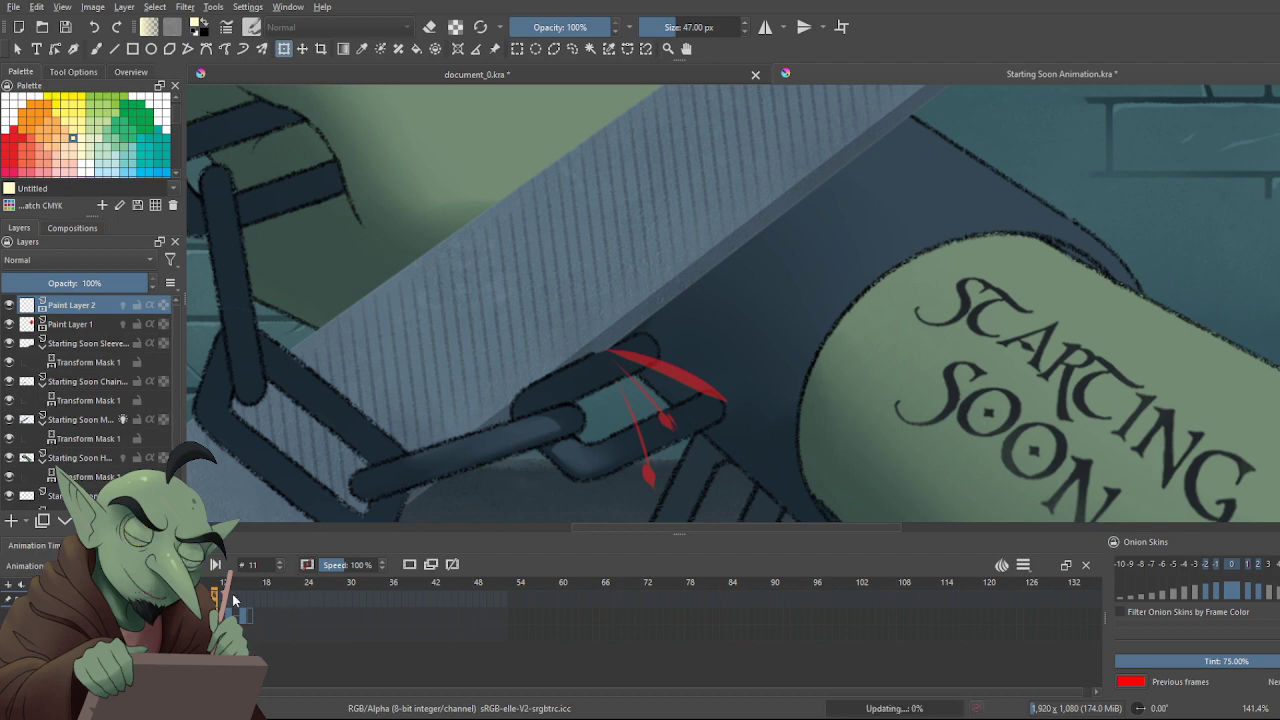
click(287, 594)
click(215, 600)
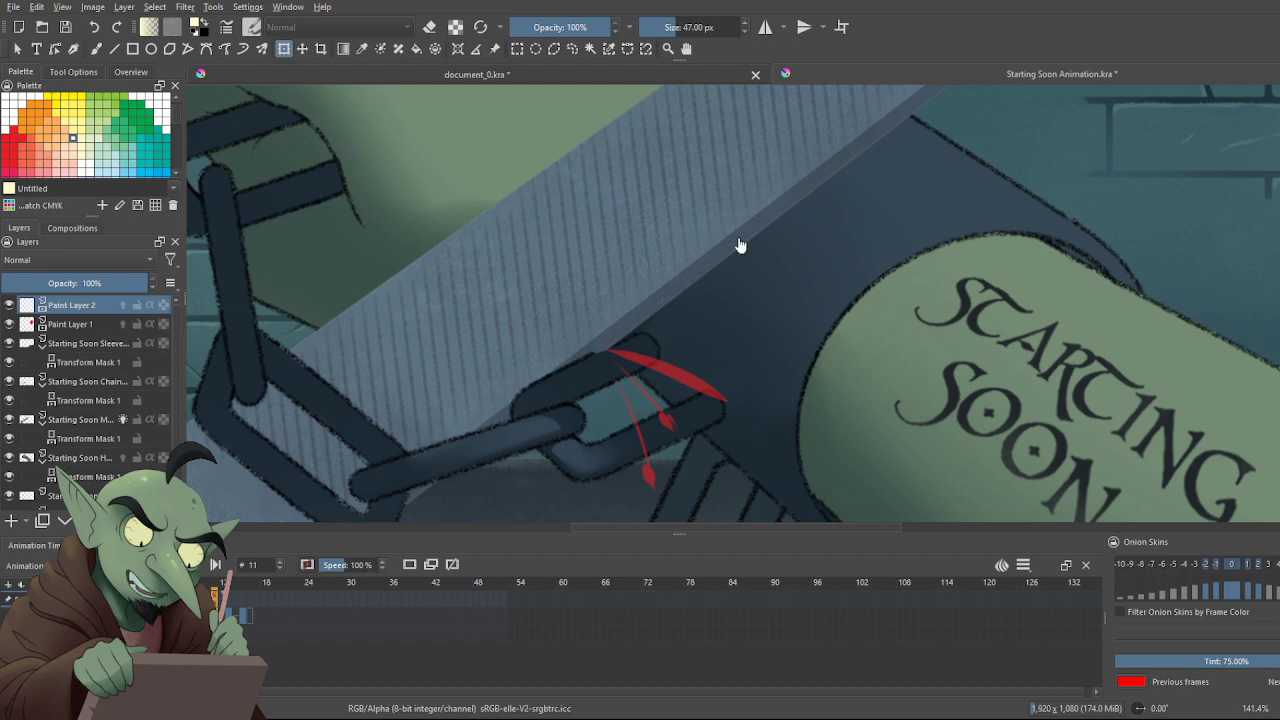
key(b)
key(e)
key(e)
key(ctrl+t)
click(96, 48)
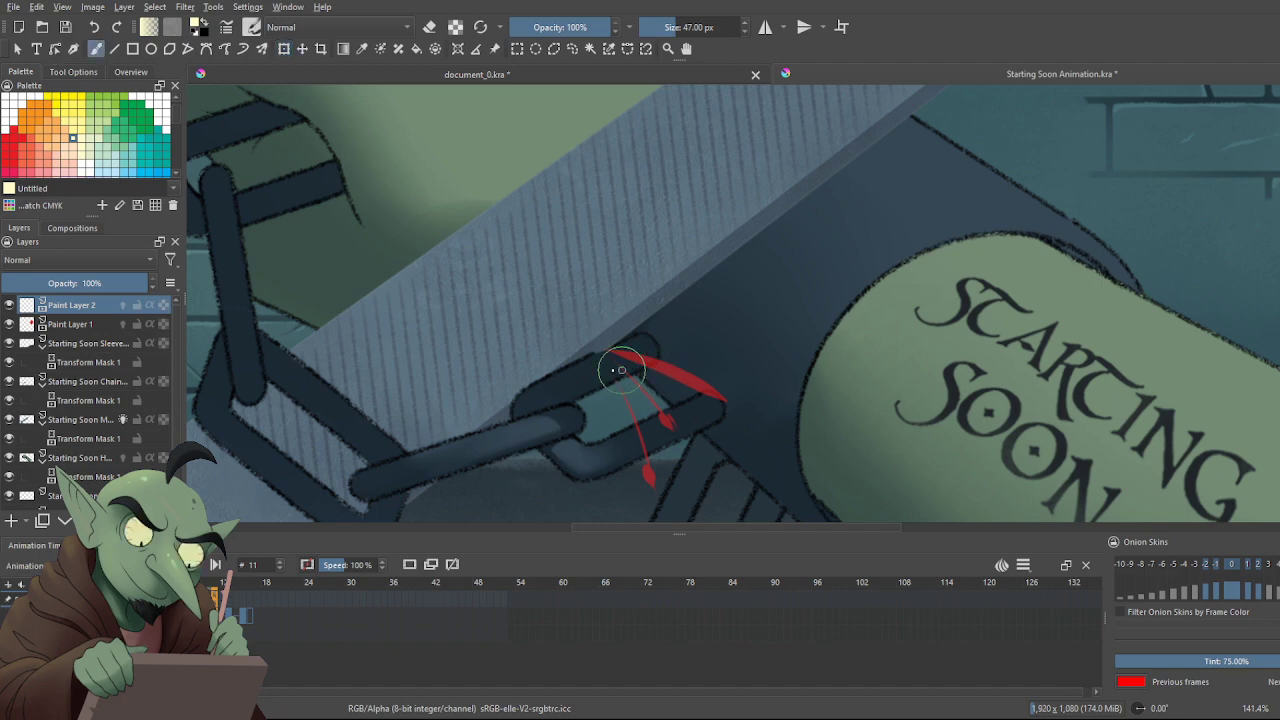
Turn on the onion skins of Paint Layer 2 and undo a trial pale yellow streak at frame 11
drag(600, 351, 775, 340)
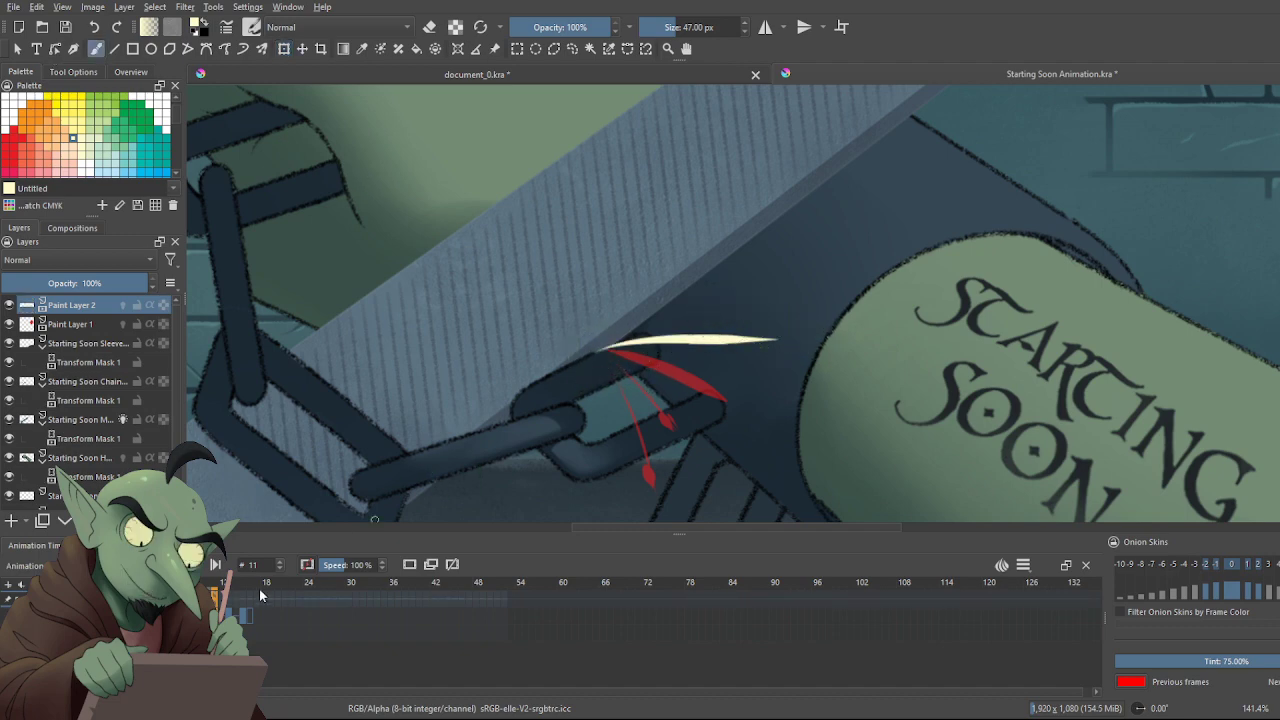
click(123, 305)
key(ctrl+z)
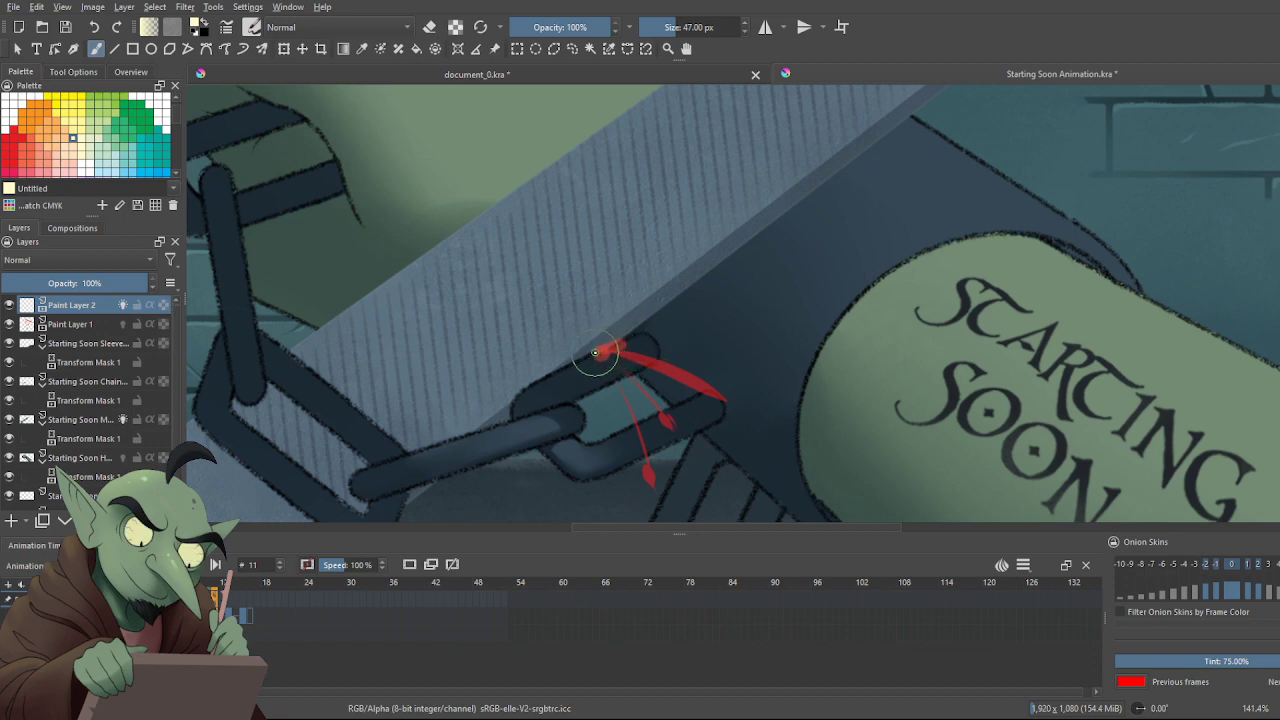
Try thin pale yellow streaks rising from the onion-skinned dot above the red marks at frame 11
drag(610, 348, 790, 330)
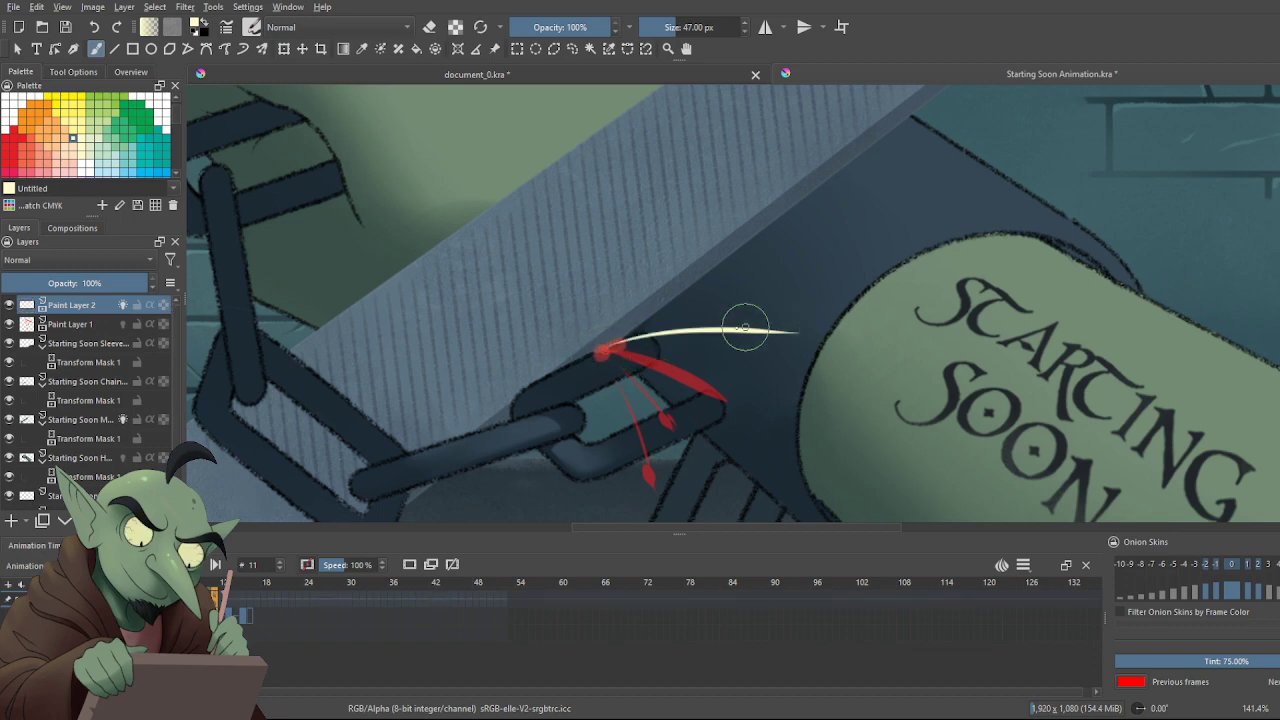
key(ctrl+z)
key(ctrl+shift+z)
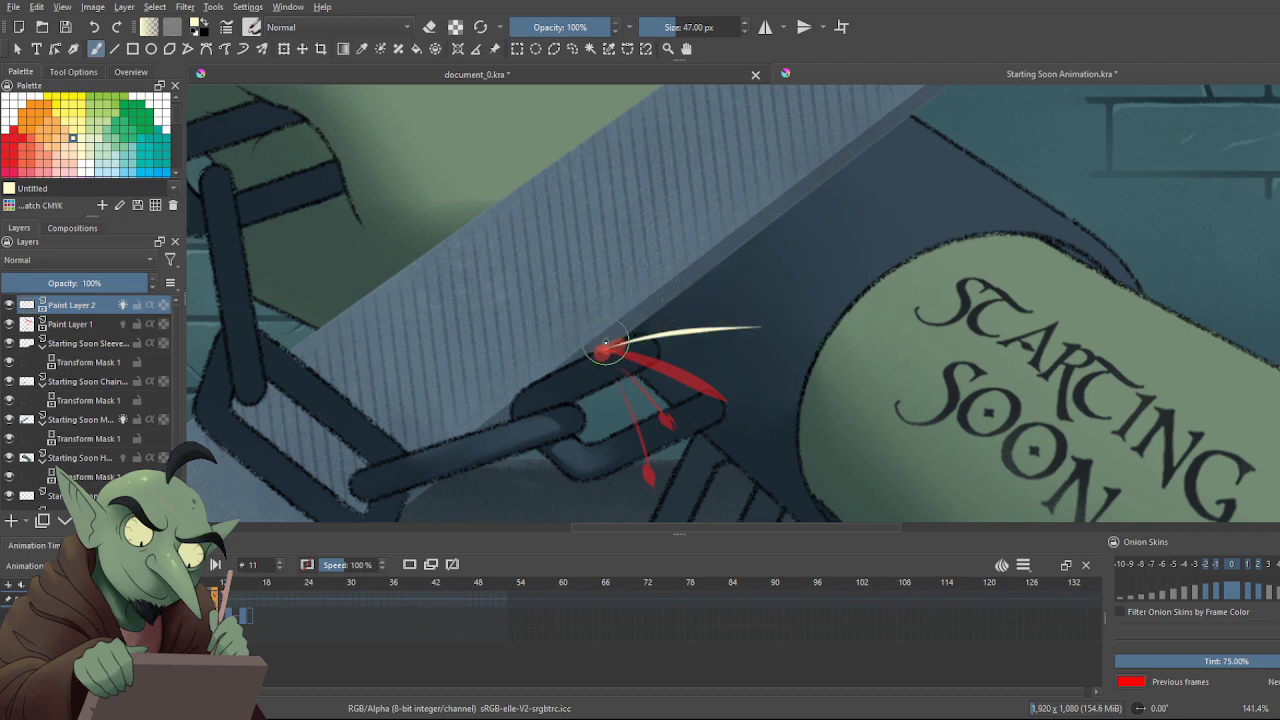
drag(605, 347, 698, 295)
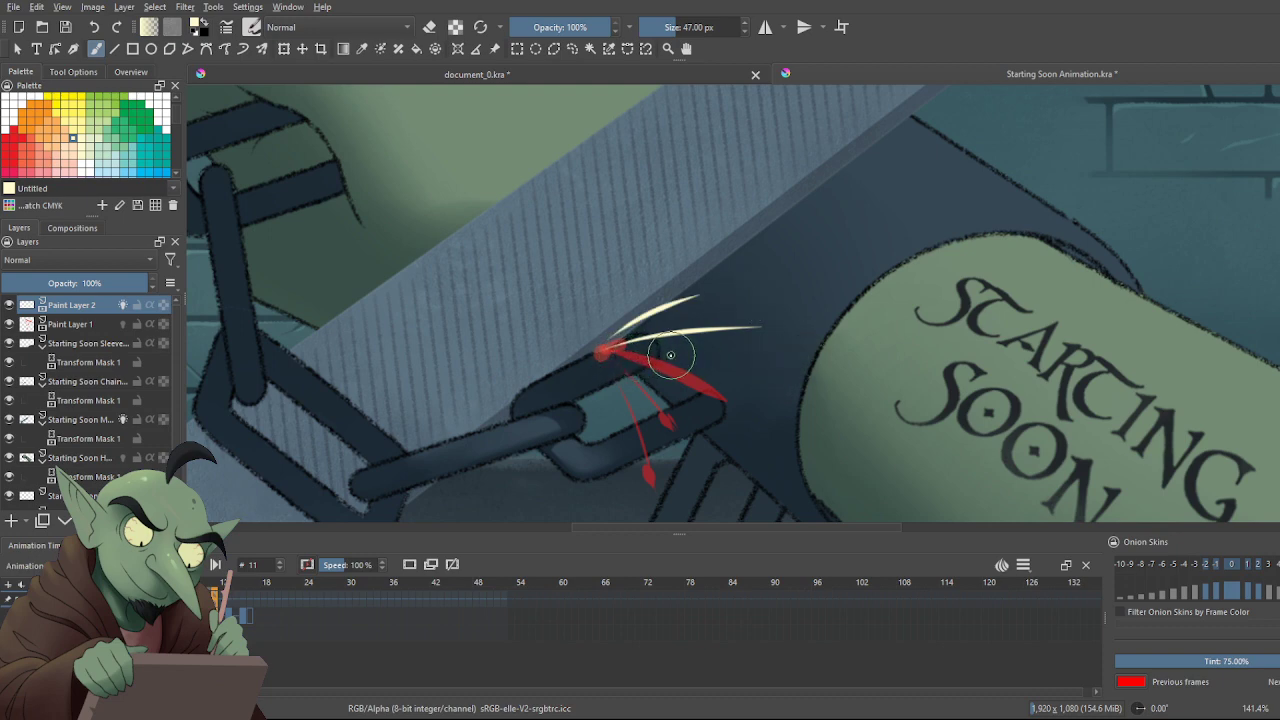
key(ctrl+z)
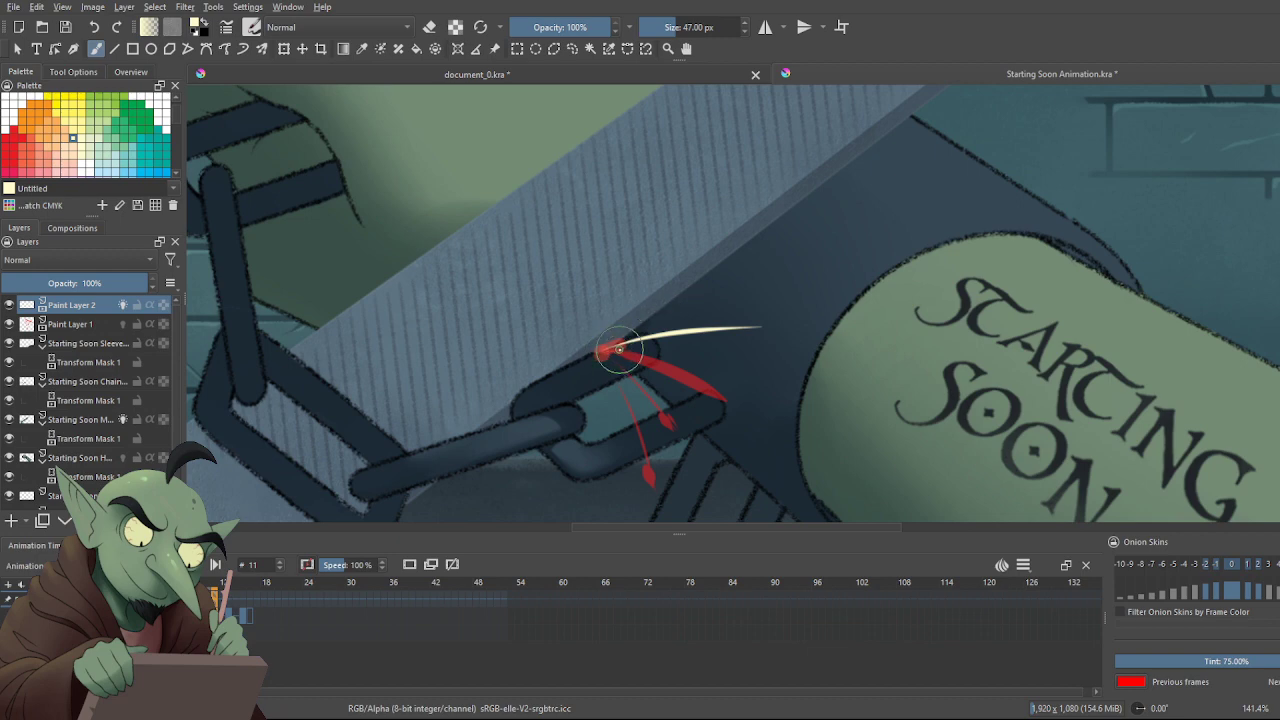
key(ctrl+z)
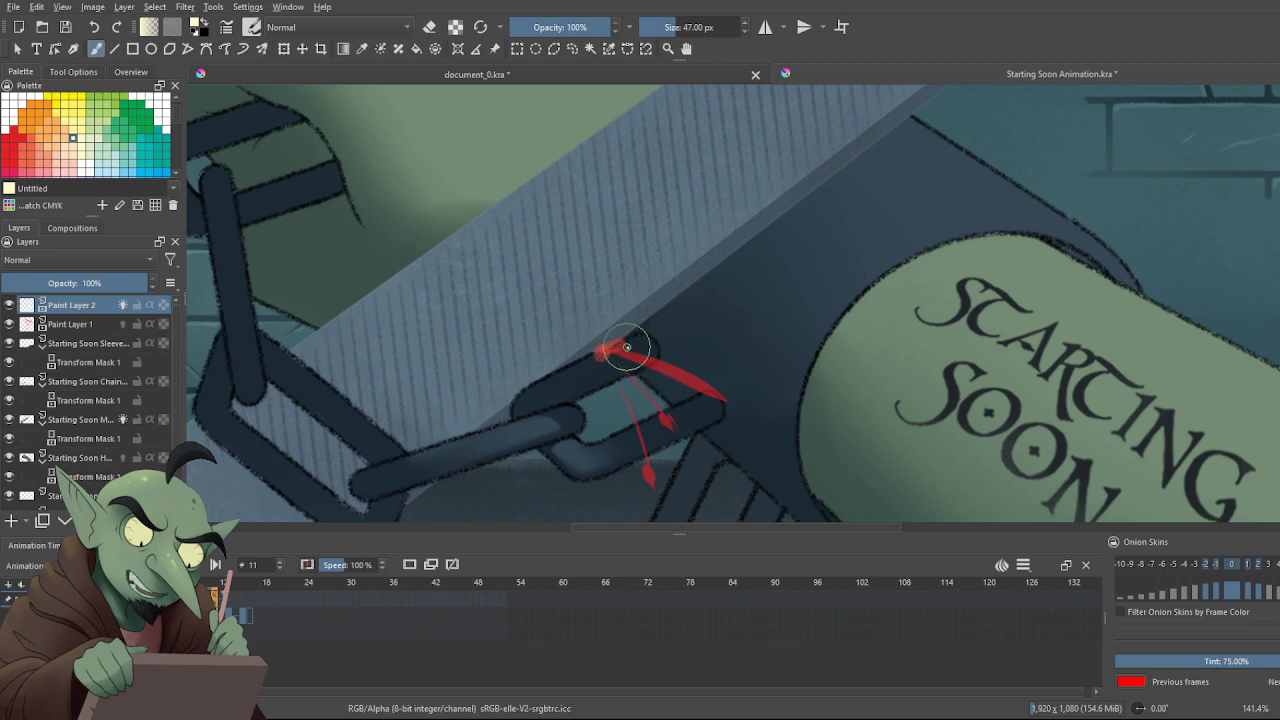
Paint one thick and two thin pale yellow streaks fanning out from the chain link's contact point at frame 11 with the 41 px brush
drag(610, 351, 785, 325)
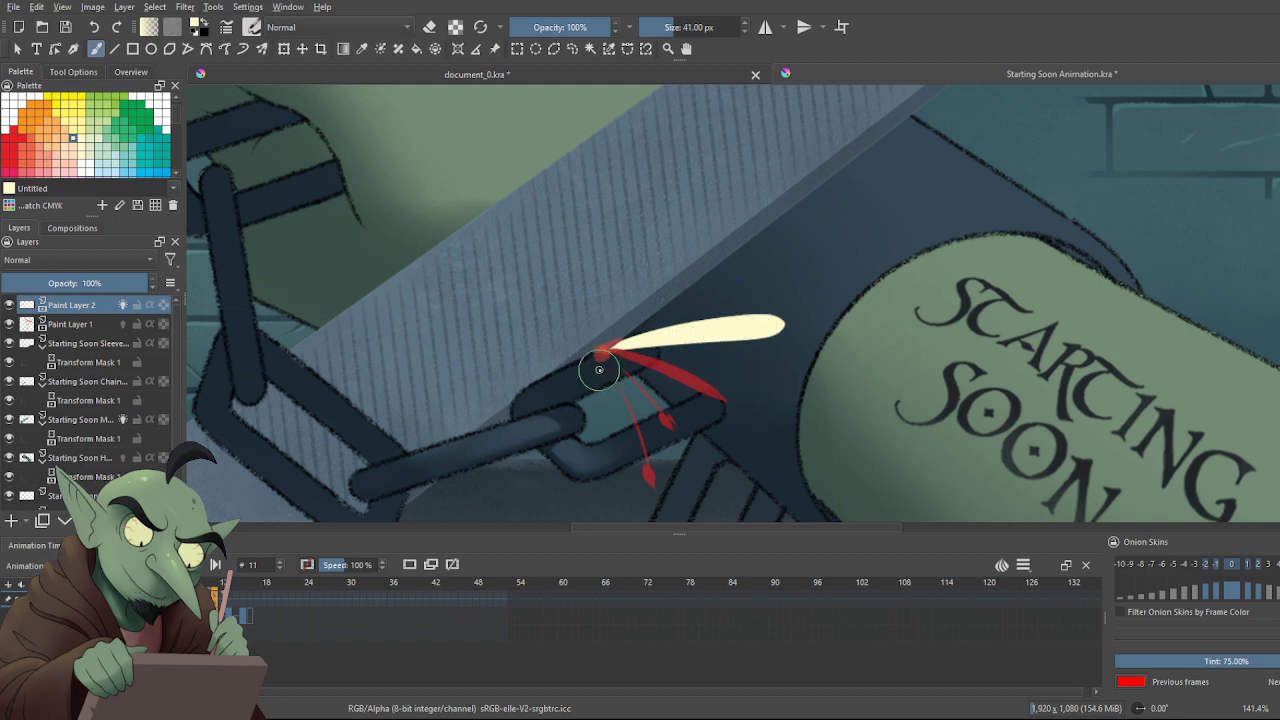
drag(610, 334, 720, 282)
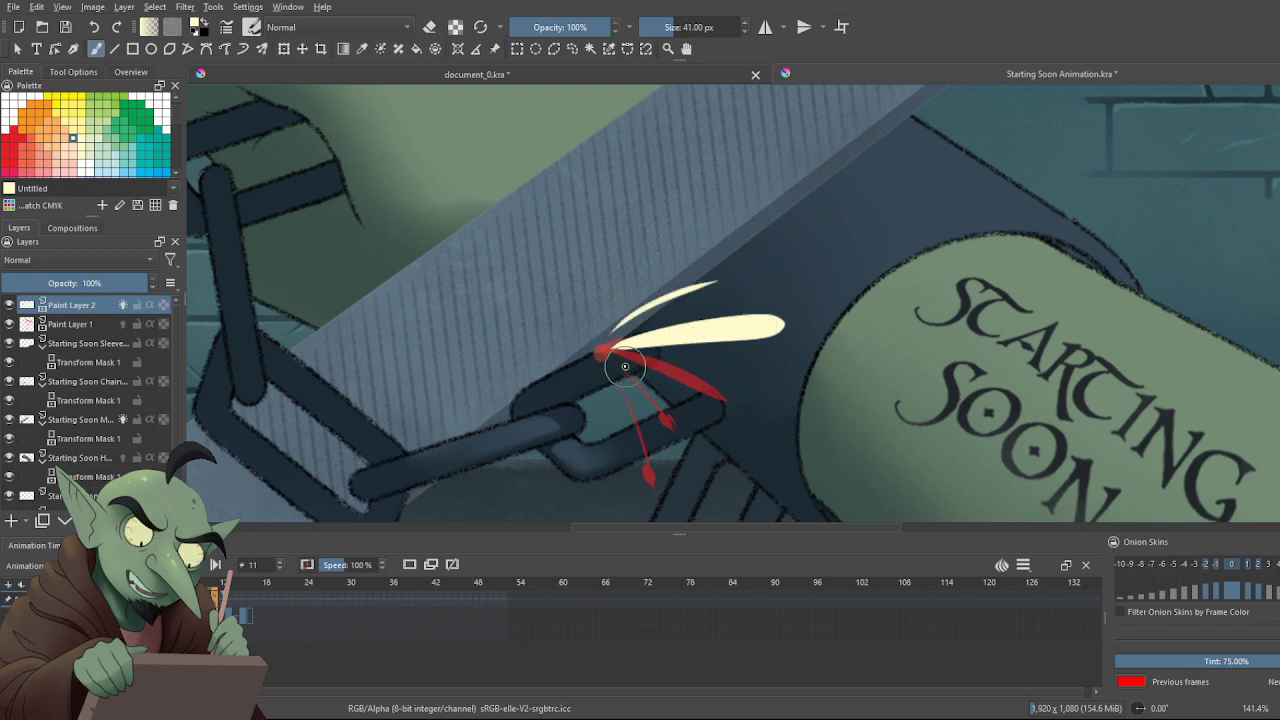
drag(608, 352, 714, 370)
key(ctrl+z)
drag(614, 362, 698, 385)
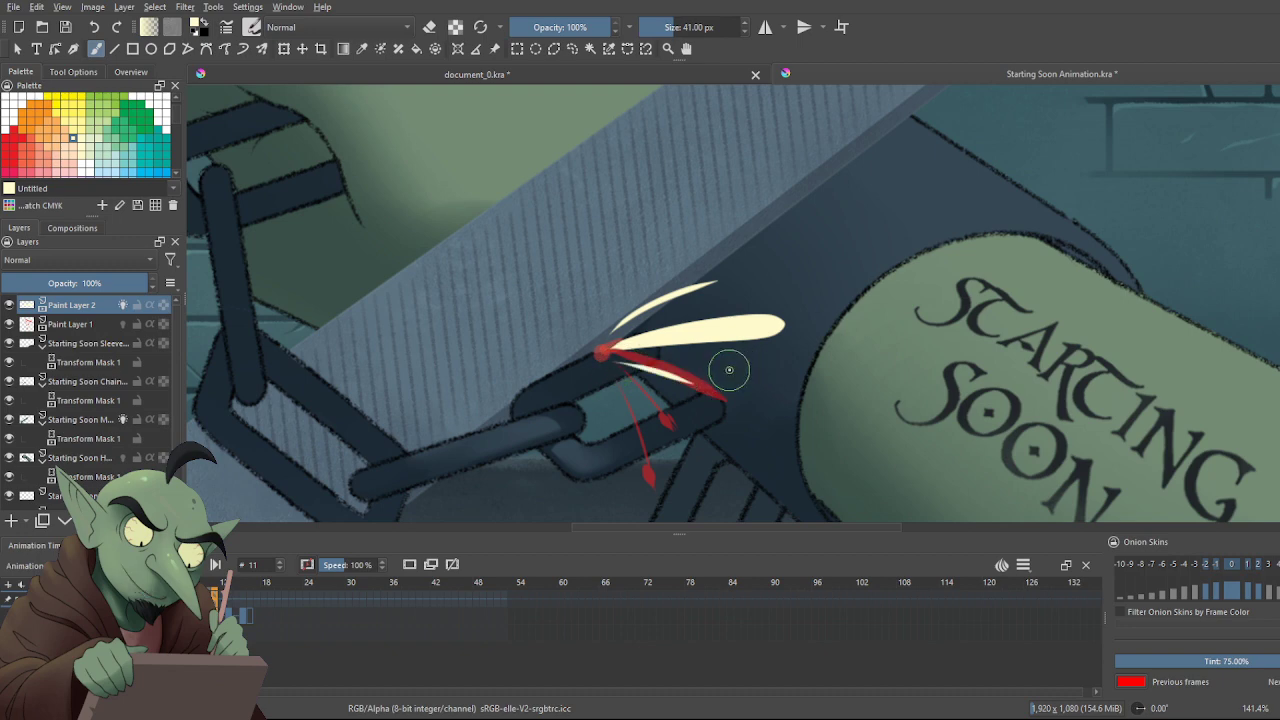
scroll(830, 340, down, 6)
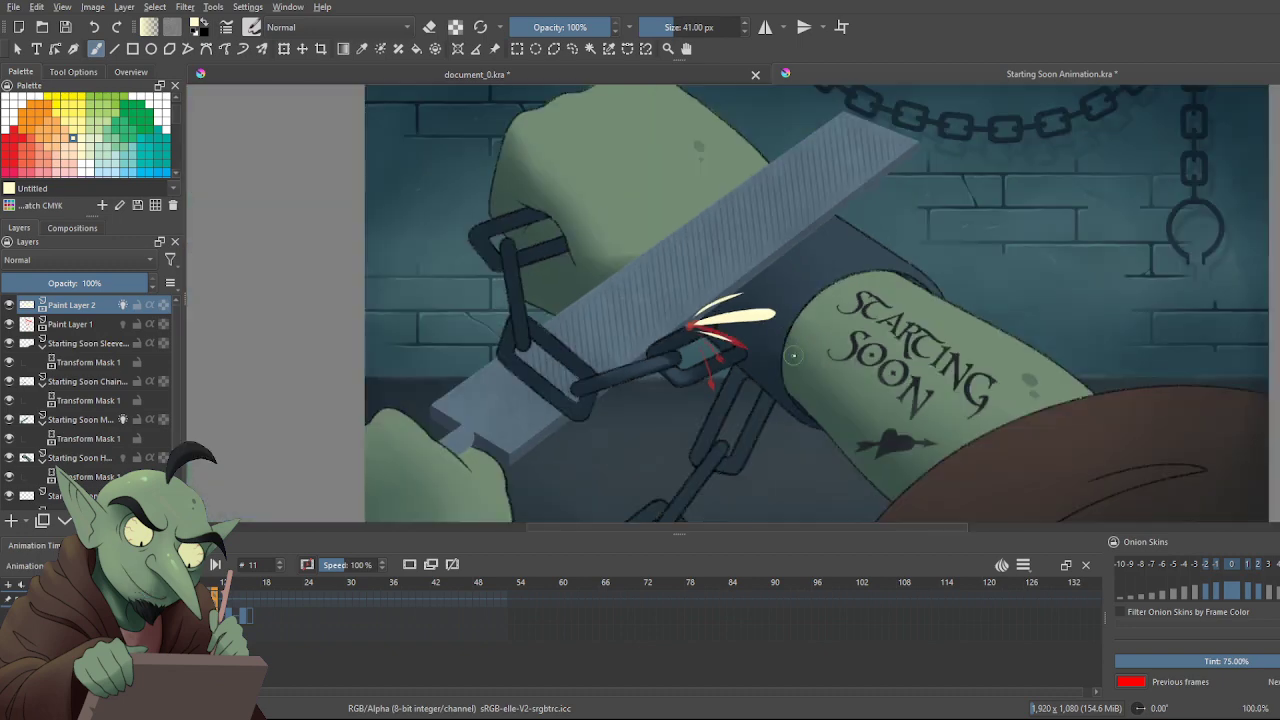
scroll(775, 308, up, 6)
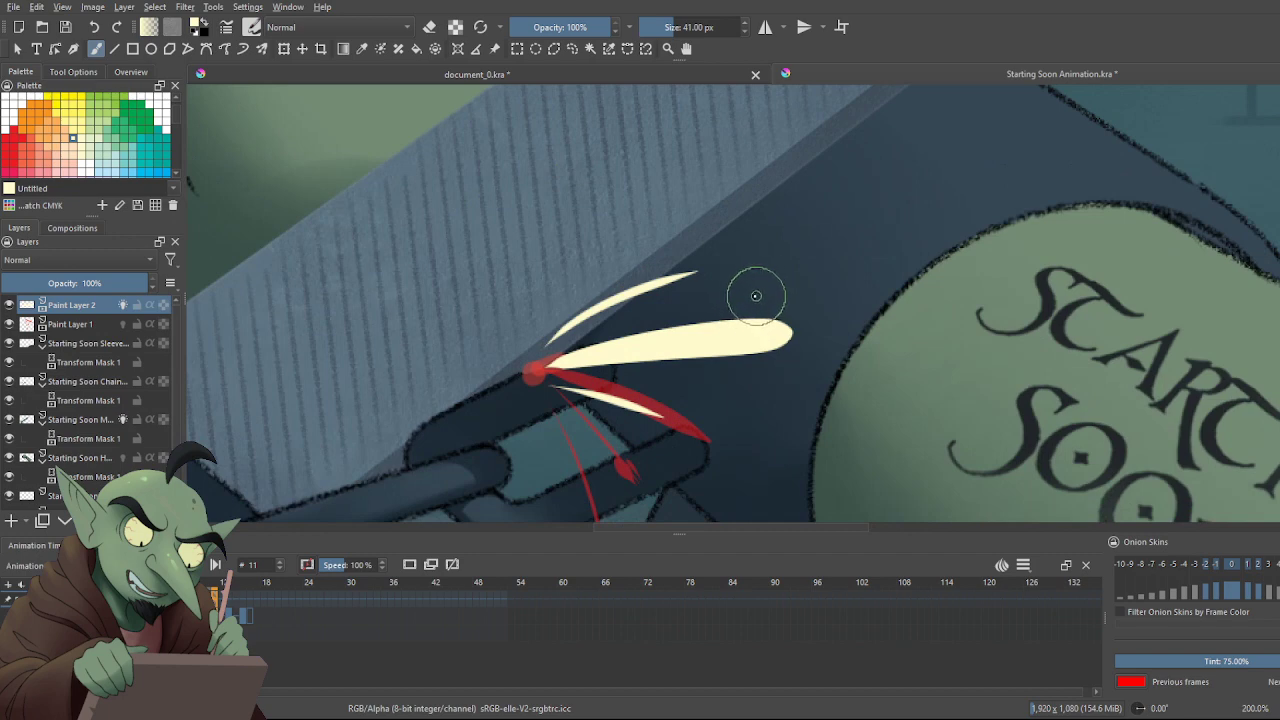
Undo the thick and thin pale yellow streaks at frame 11, along with two more trial strokes from the contact point
key(ctrl+z)
key(ctrl+z)
key(ctrl+z)
key(ctrl+z)
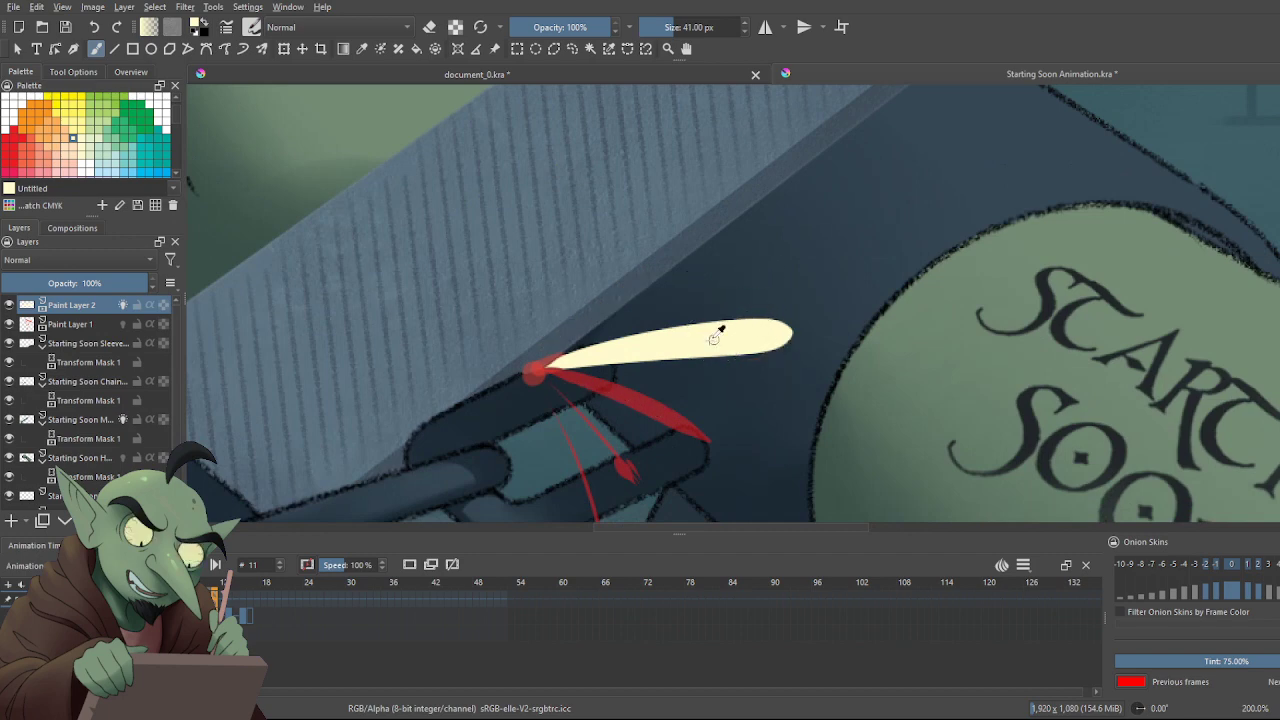
drag(540, 368, 758, 334)
key(ctrl+z)
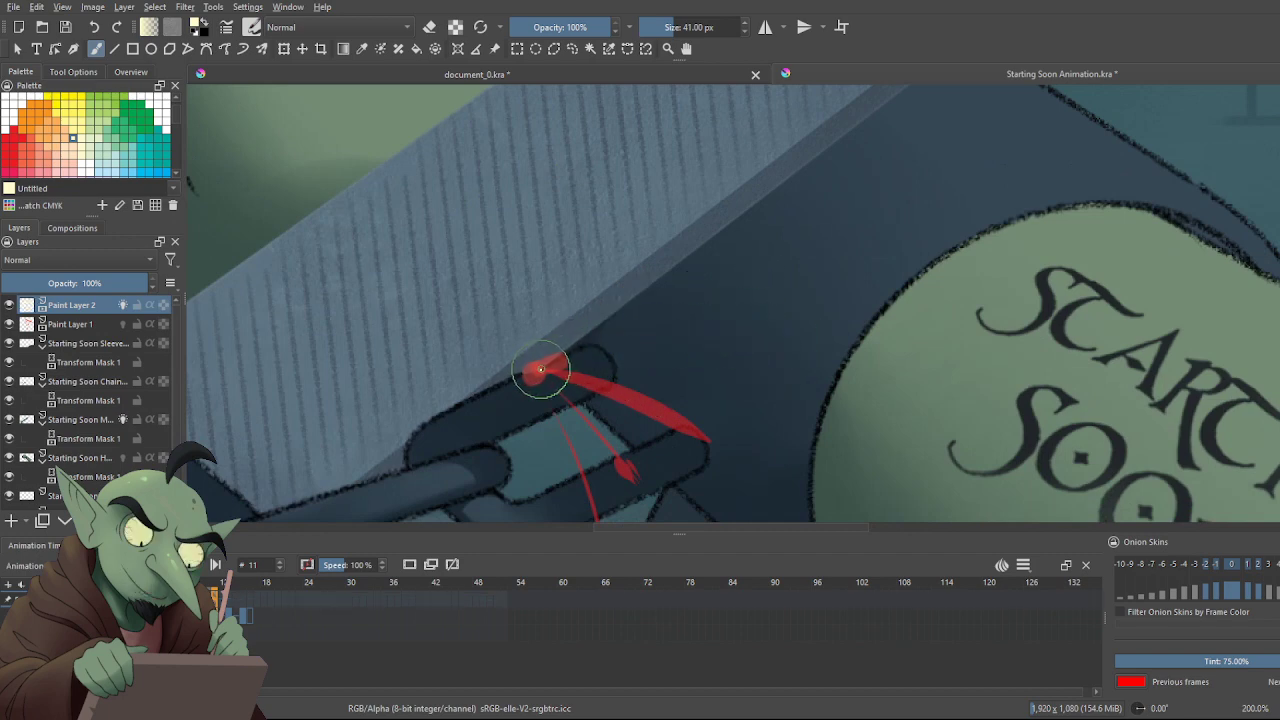
drag(543, 371, 718, 340)
key(ctrl+z)
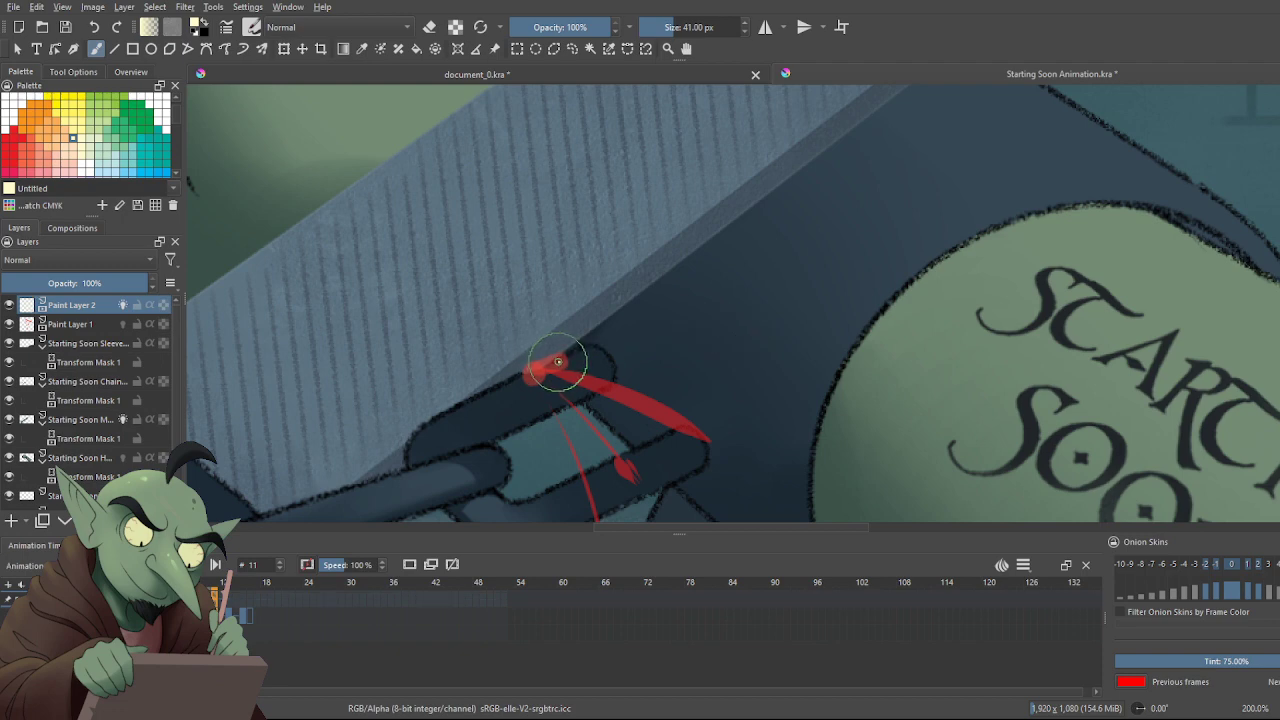
Reduce the brush to 14 px and paint one long, thin pale yellow streak rising slightly from the contact point at frame 11
key(bracketleft)
key(bracketleft)
key(bracketleft)
key(bracketleft)
key(bracketleft)
key(bracketleft)
key(bracketleft)
key(bracketleft)
key(bracketleft)
key(bracketleft)
key(bracketleft)
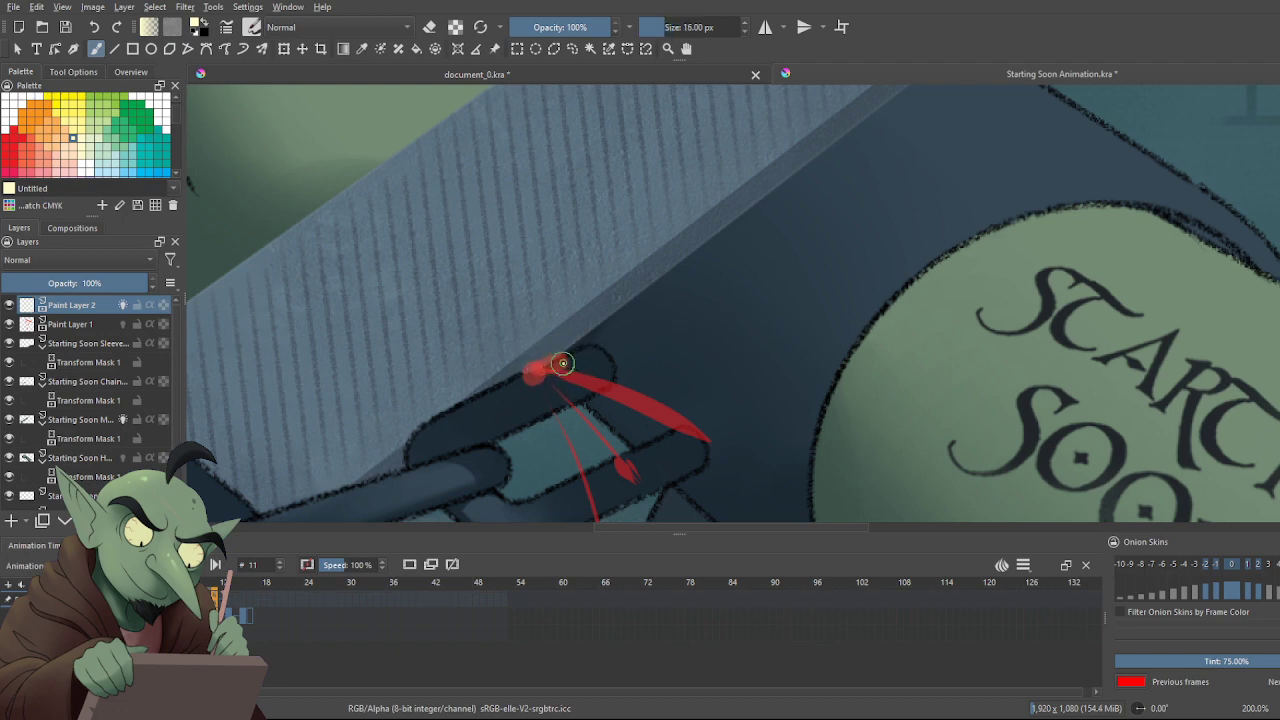
drag(546, 365, 758, 331)
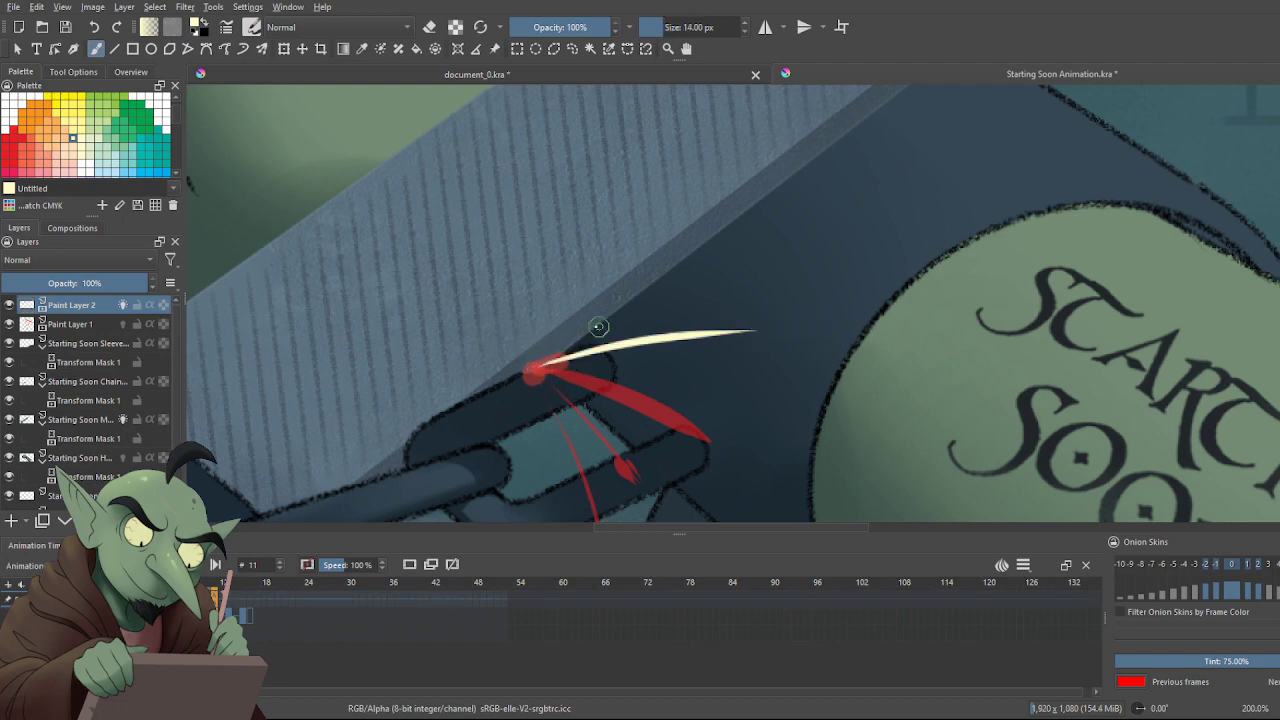
Try short pale yellow streaks above and below the long streak at frame 11 with the 14 px brush
drag(530, 356, 666, 286)
key(ctrl+z)
mouse_move(540, 356)
mouse_down()
mouse_move(644, 309)
mouse_move(548, 345)
mouse_up()
key(ctrl+z)
drag(531, 358, 636, 300)
drag(545, 369, 675, 381)
key(ctrl+z)
Enlarge the brush to 18 px and paint one shorter pale yellow streak above and one below the long streak at frame 11
key(bracketright)
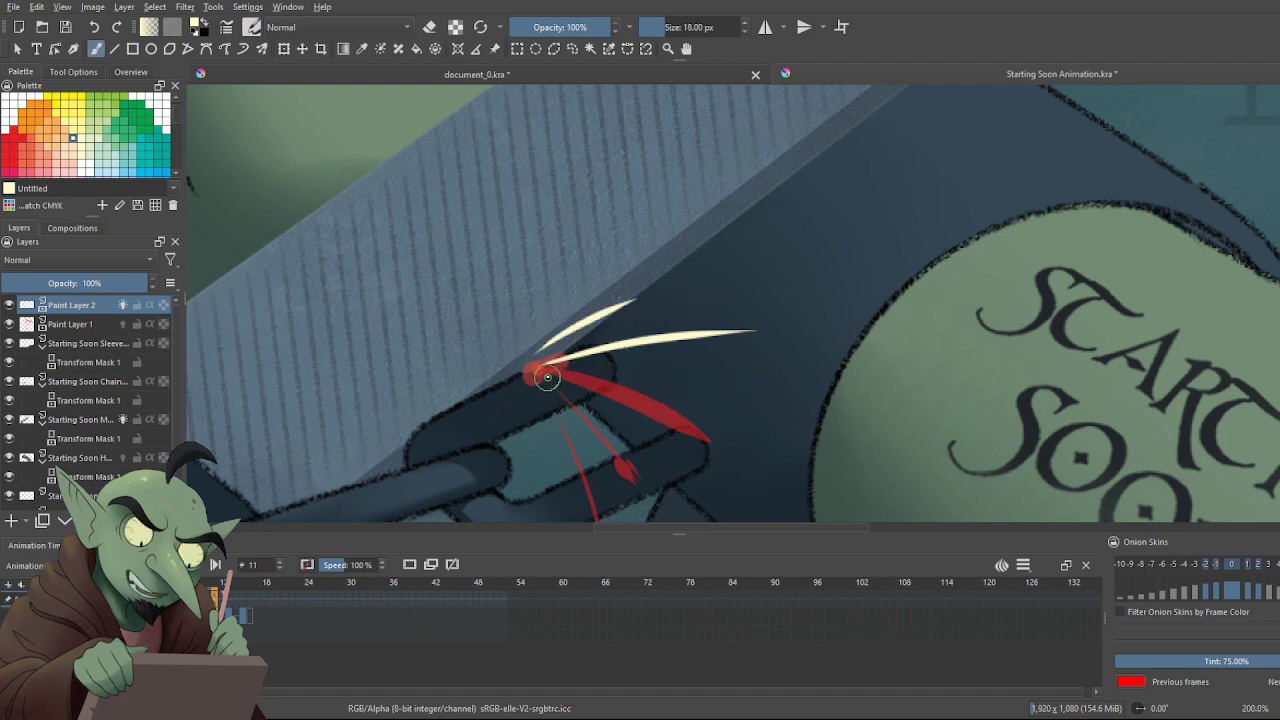
drag(543, 373, 658, 372)
key(ctrl+z)
drag(547, 374, 660, 378)
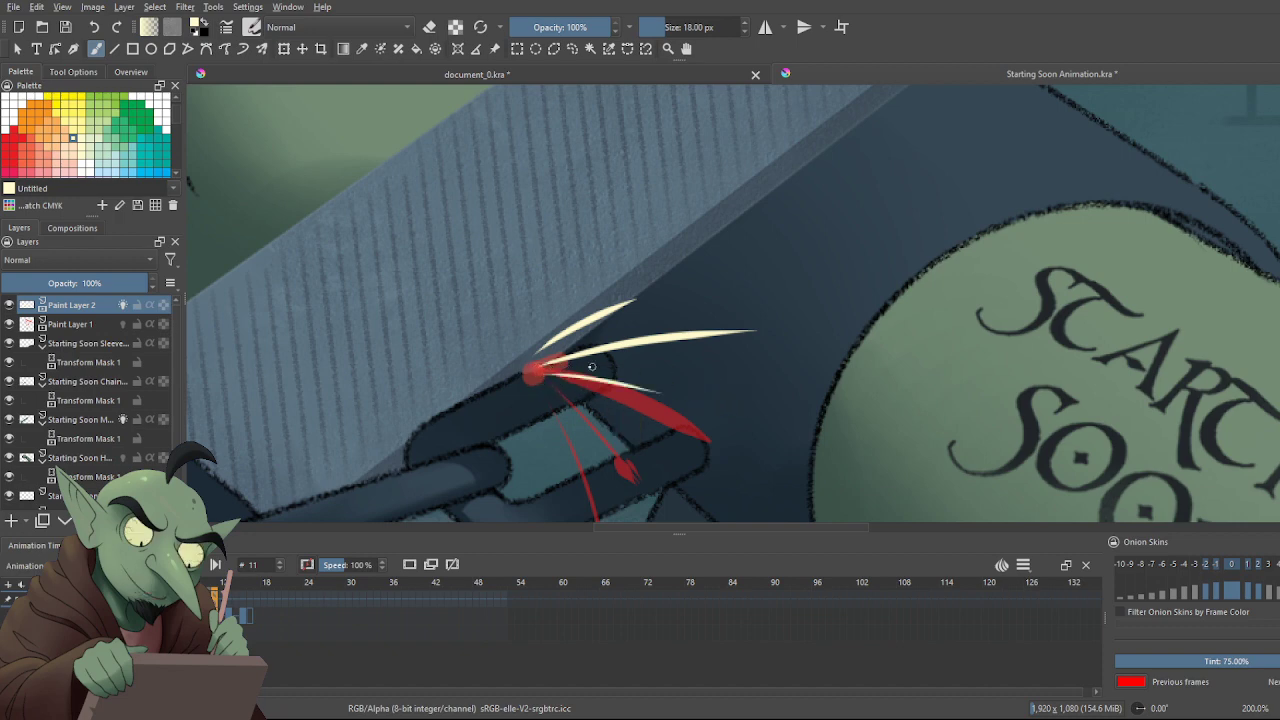
key(ctrl+z)
key(ctrl+z)
drag(535, 366, 731, 280)
key(ctrl+z)
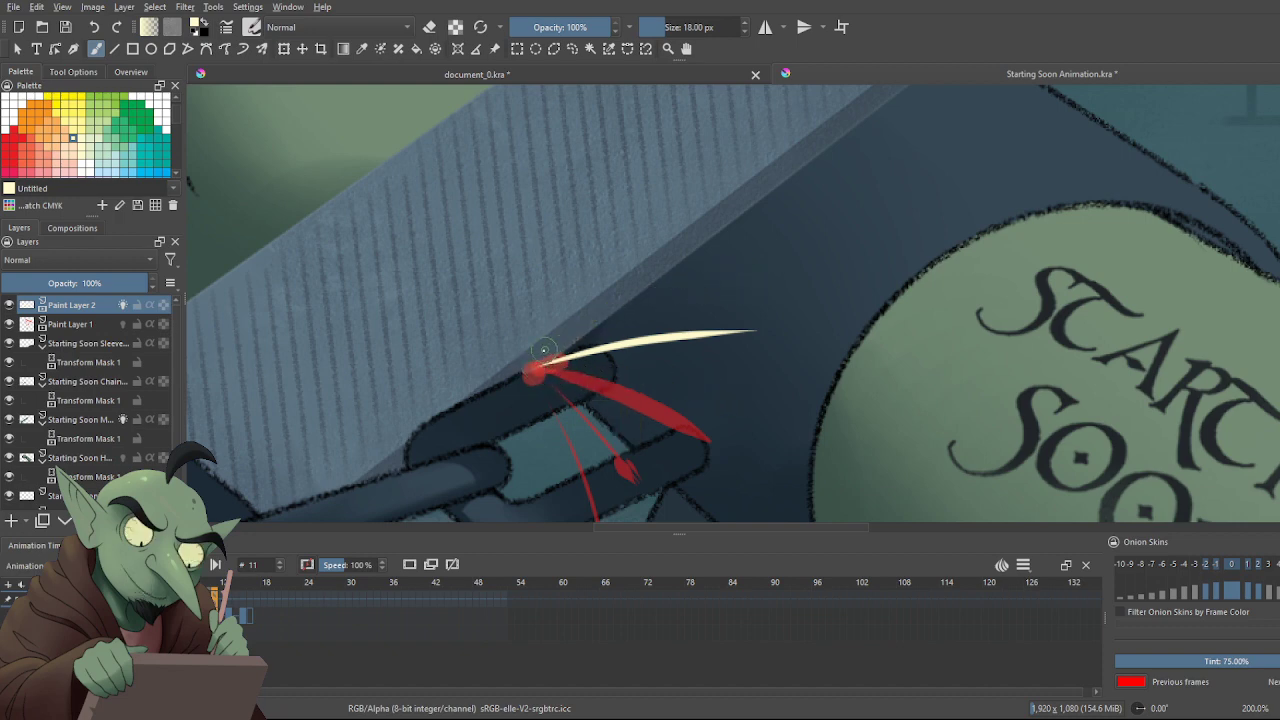
drag(535, 366, 630, 303)
drag(540, 370, 680, 388)
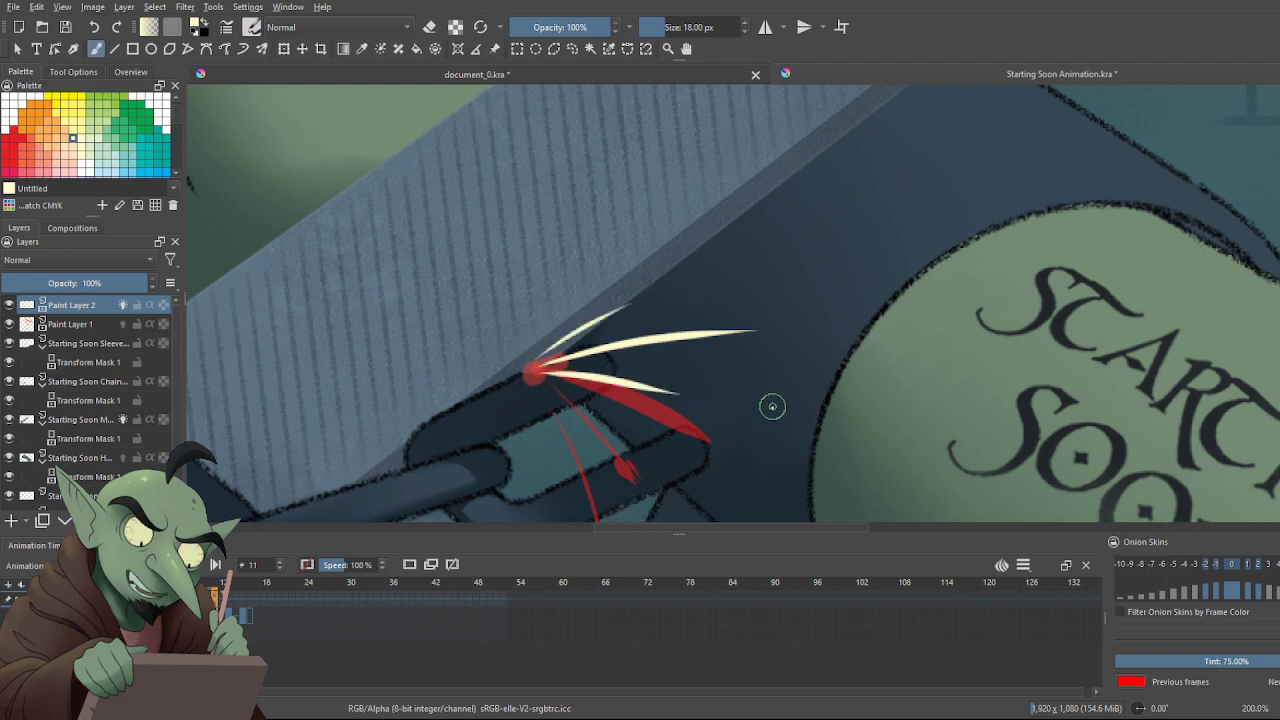
scroll(760, 426, down, 3)
scroll(734, 366, up, 1)
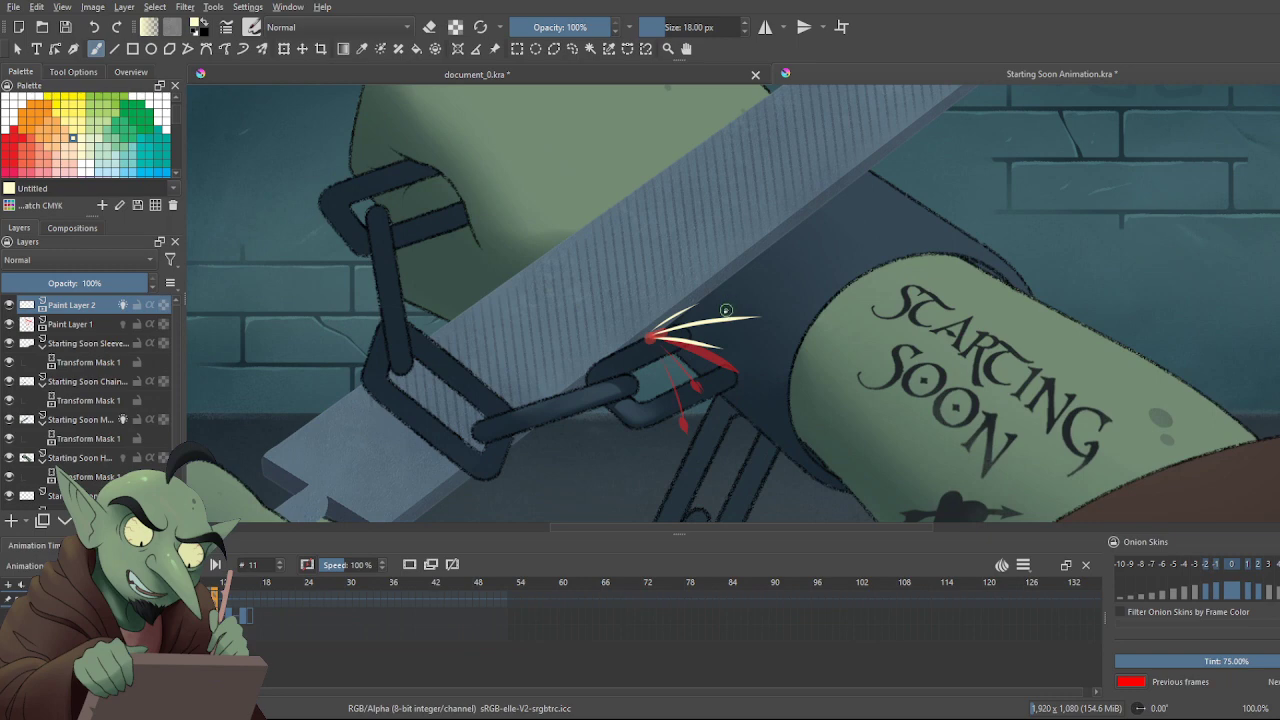
scroll(726, 310, up, 2)
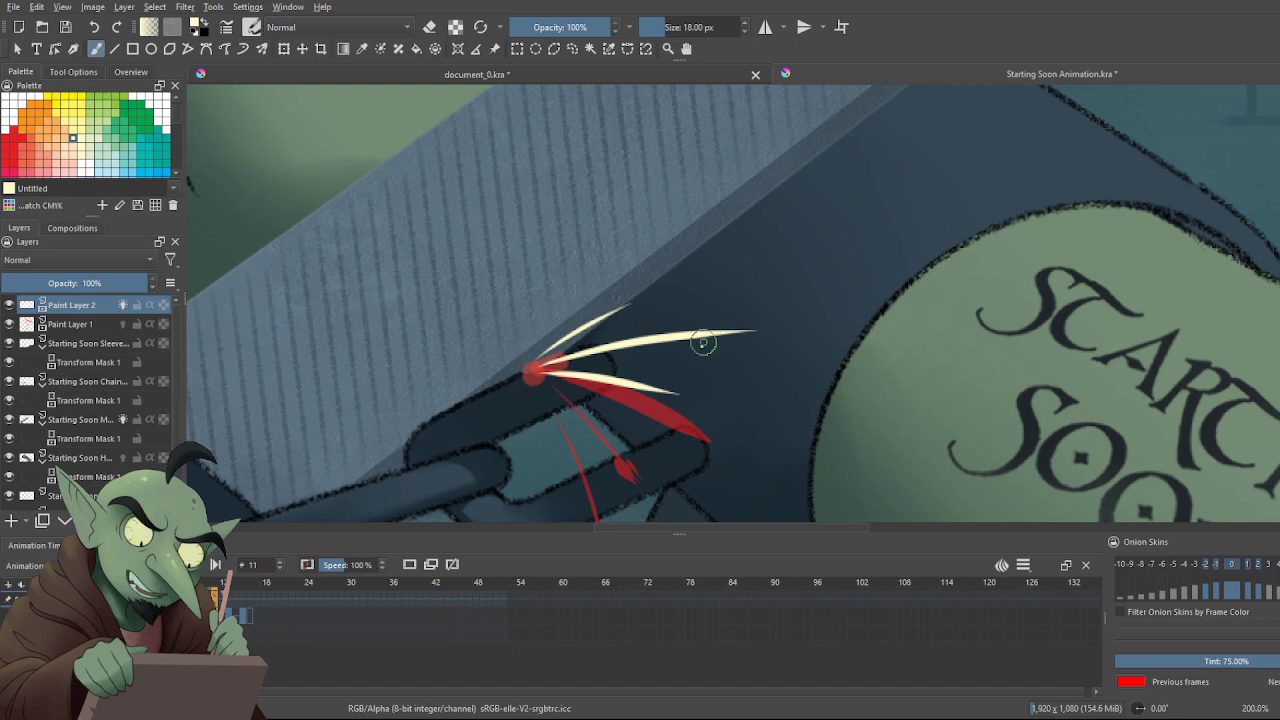
Start a blank drawing at frame 13 and paint small pale yellow drops at the tips of the upper and middle onion-skinned streaks
click(228, 603)
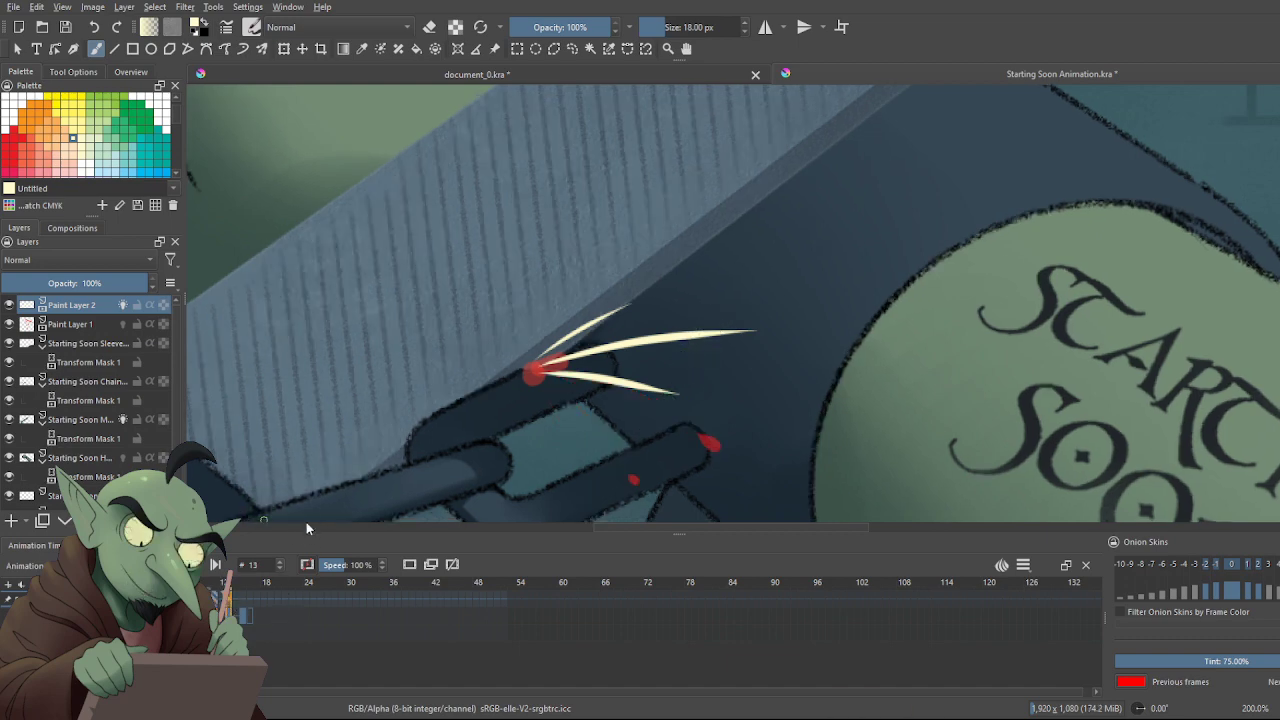
click(308, 564)
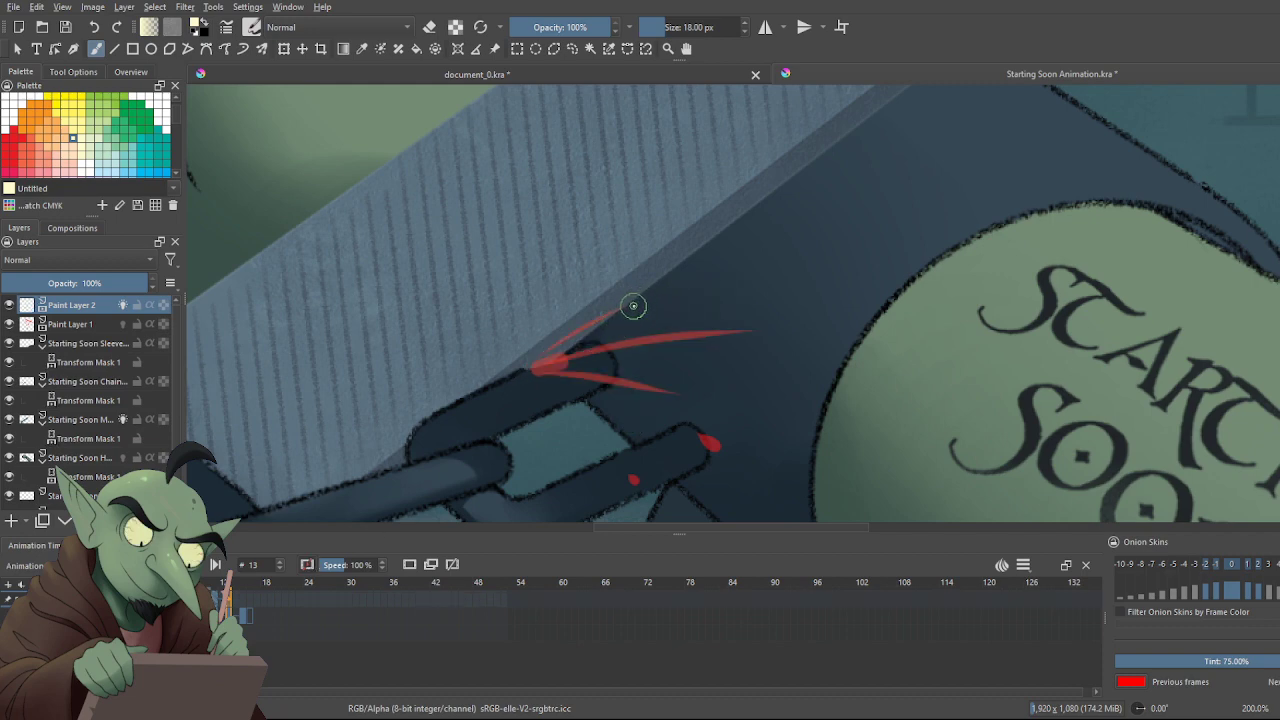
key(plus)
drag(553, 308, 603, 290)
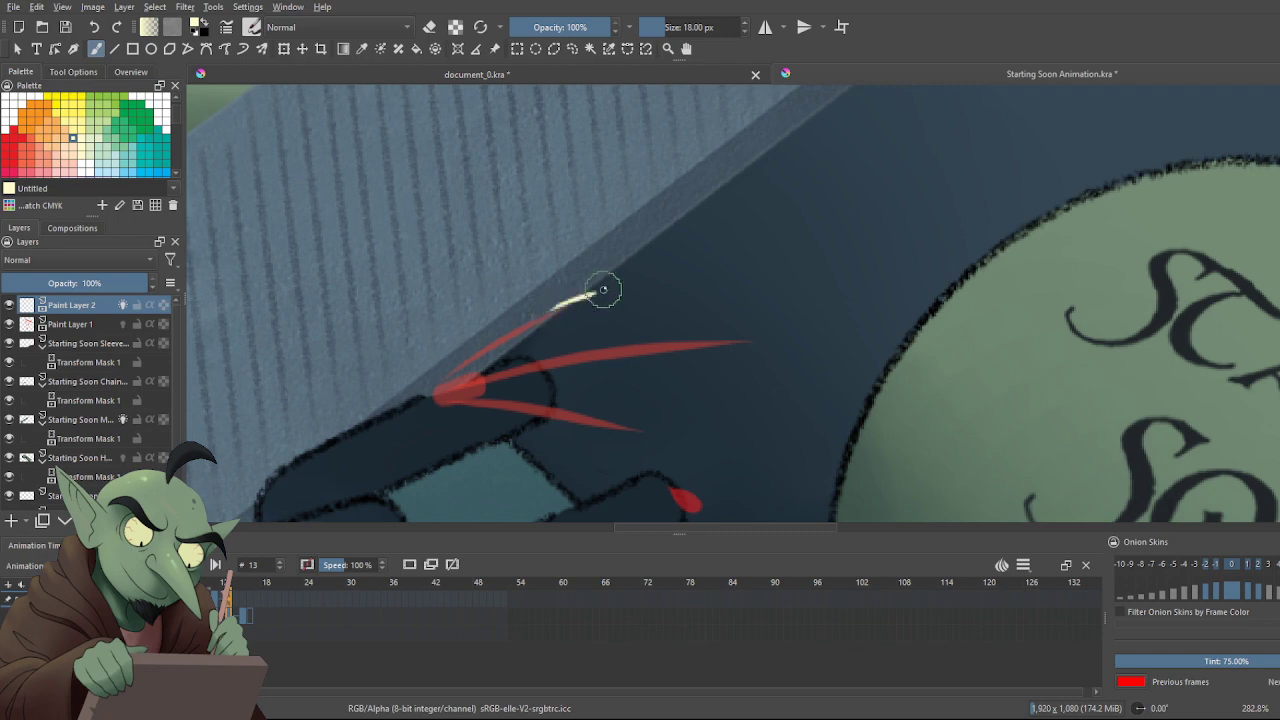
key(ctrl+z)
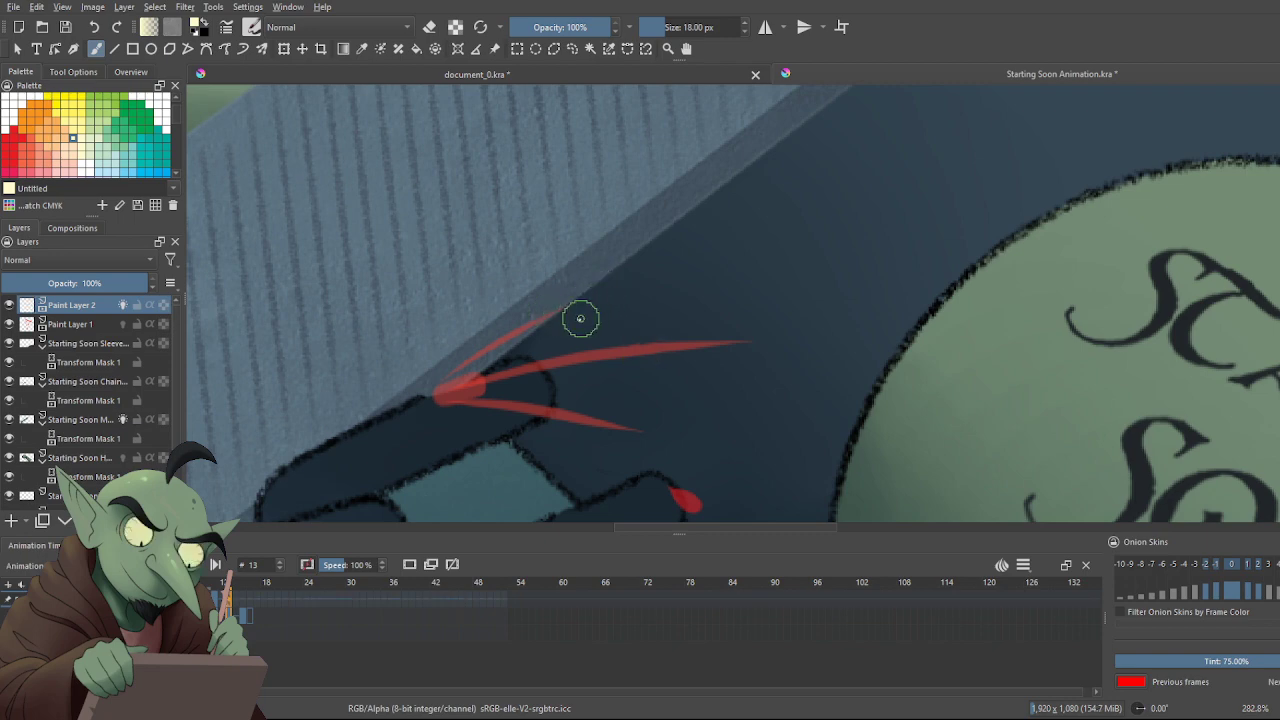
drag(553, 314, 571, 306)
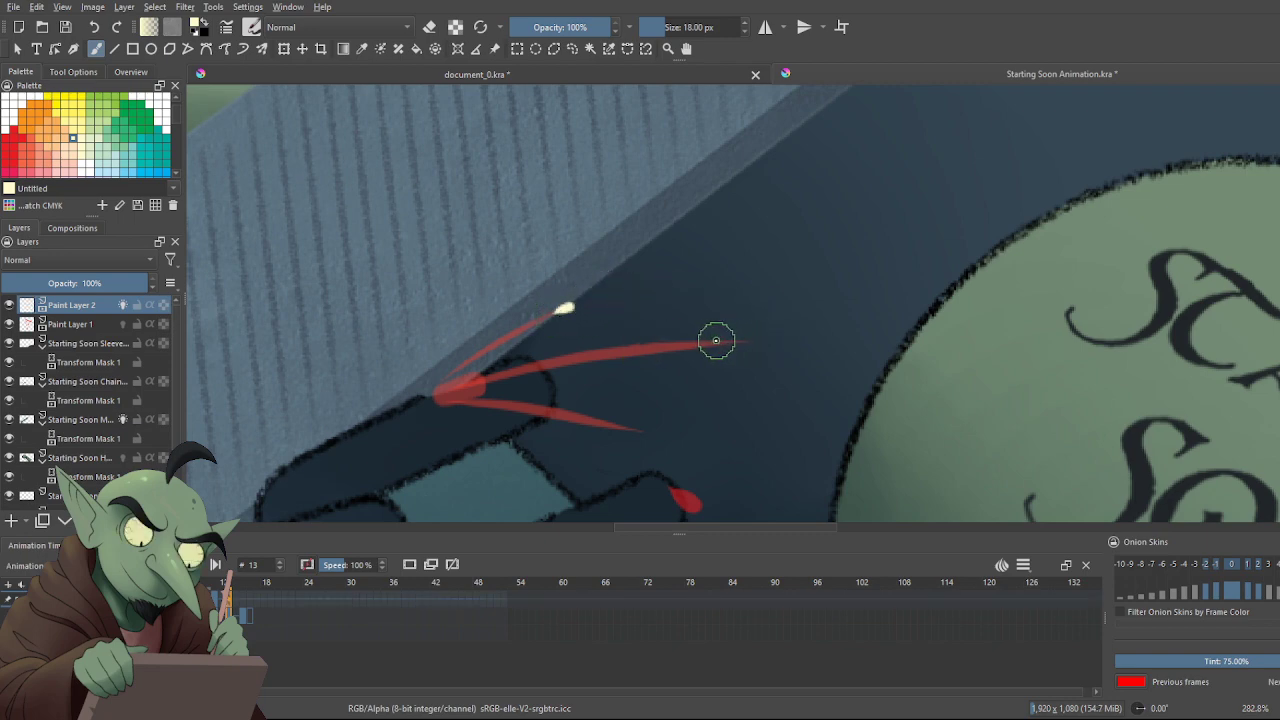
drag(716, 342, 750, 341)
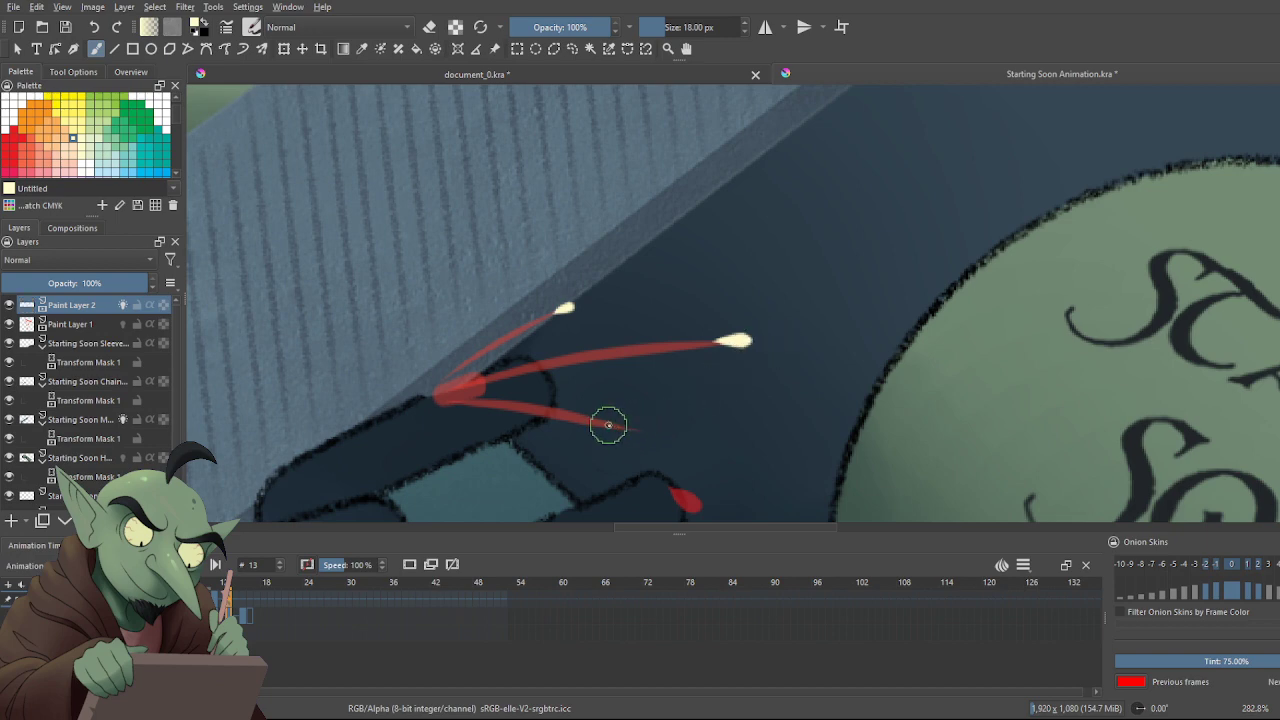
Paint a thin pale yellow drop at the tip of the lowest onion-skinned streak at frame 13, undoing the thicker attempts
drag(618, 427, 641, 430)
ctrl+click(650, 437)
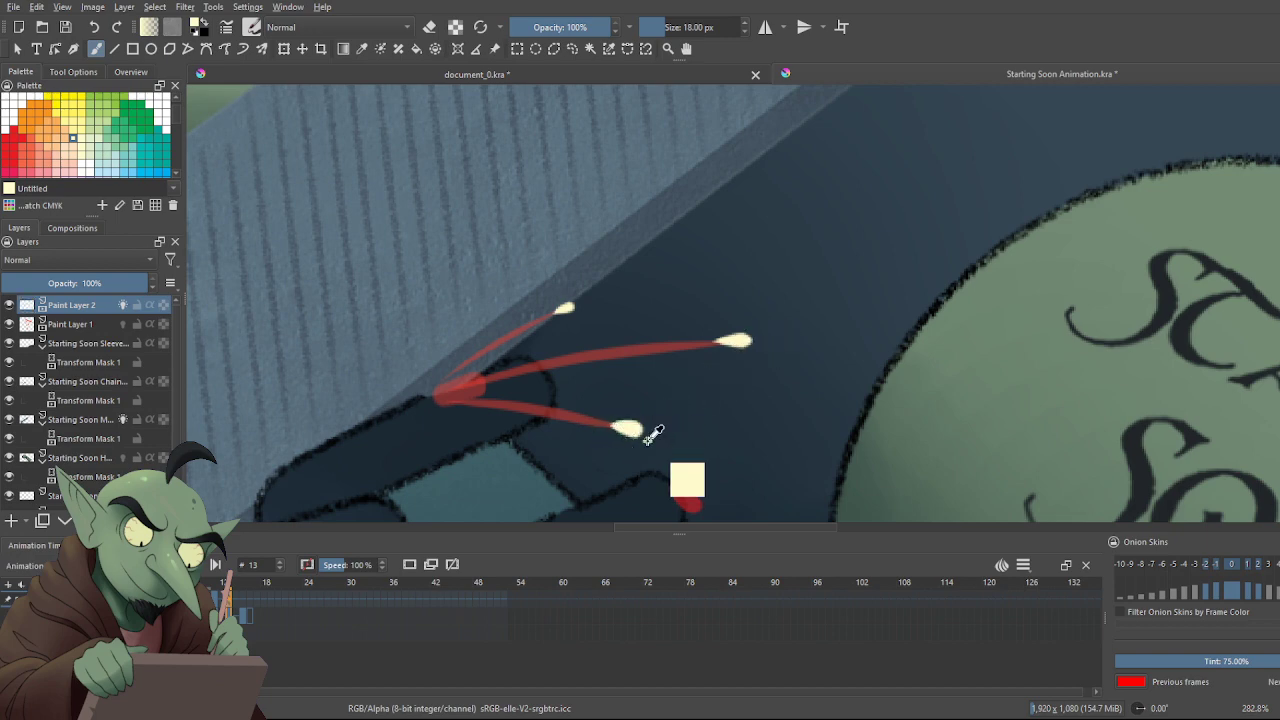
key(ctrl+z)
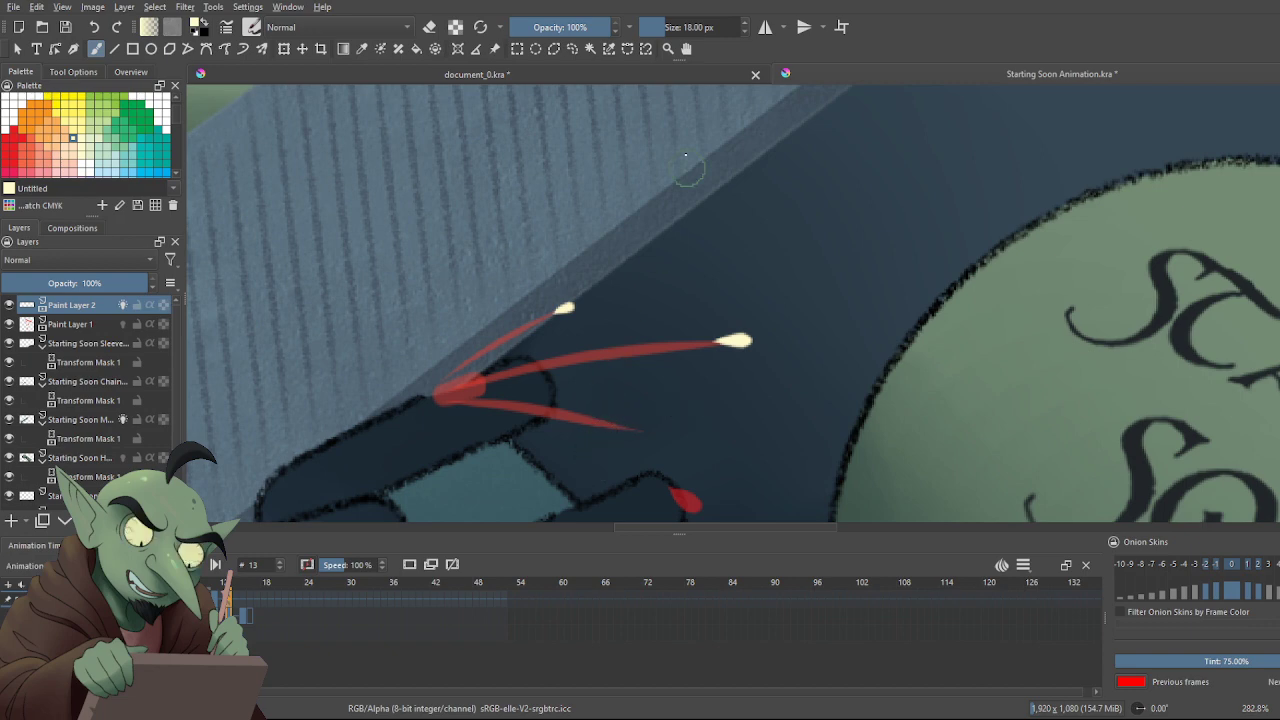
mouse_move(455, 163)
mouse_down()
mouse_move(378, 240)
mouse_move(459, 279)
mouse_move(588, 188)
mouse_move(395, 334)
mouse_move(467, 417)
mouse_move(565, 248)
mouse_move(696, 274)
mouse_move(602, 309)
mouse_move(795, 179)
mouse_move(704, 182)
mouse_move(894, 302)
mouse_move(809, 311)
mouse_move(925, 196)
mouse_move(962, 288)
mouse_move(928, 459)
mouse_move(789, 470)
mouse_move(728, 464)
mouse_move(728, 447)
mouse_move(551, 479)
mouse_move(320, 478)
mouse_move(197, 230)
mouse_up()
mouse_move(236, 285)
mouse_down()
mouse_move(457, 129)
mouse_move(478, 175)
mouse_move(700, 110)
mouse_move(1031, 219)
mouse_move(1053, 153)
mouse_move(1125, 294)
mouse_move(1112, 394)
mouse_move(1150, 356)
mouse_move(1248, 327)
mouse_move(1180, 460)
mouse_move(1072, 428)
mouse_move(1120, 476)
mouse_move(983, 470)
mouse_move(1016, 381)
mouse_move(885, 371)
mouse_move(995, 356)
mouse_move(912, 221)
mouse_move(1001, 120)
mouse_move(925, 159)
mouse_move(976, 88)
mouse_move(1208, 214)
mouse_move(1206, 146)
mouse_move(1208, 281)
mouse_move(1032, 297)
mouse_move(1103, 274)
mouse_move(804, 381)
mouse_move(461, 290)
mouse_move(354, 435)
mouse_move(456, 378)
mouse_up()
key(ctrl+z)
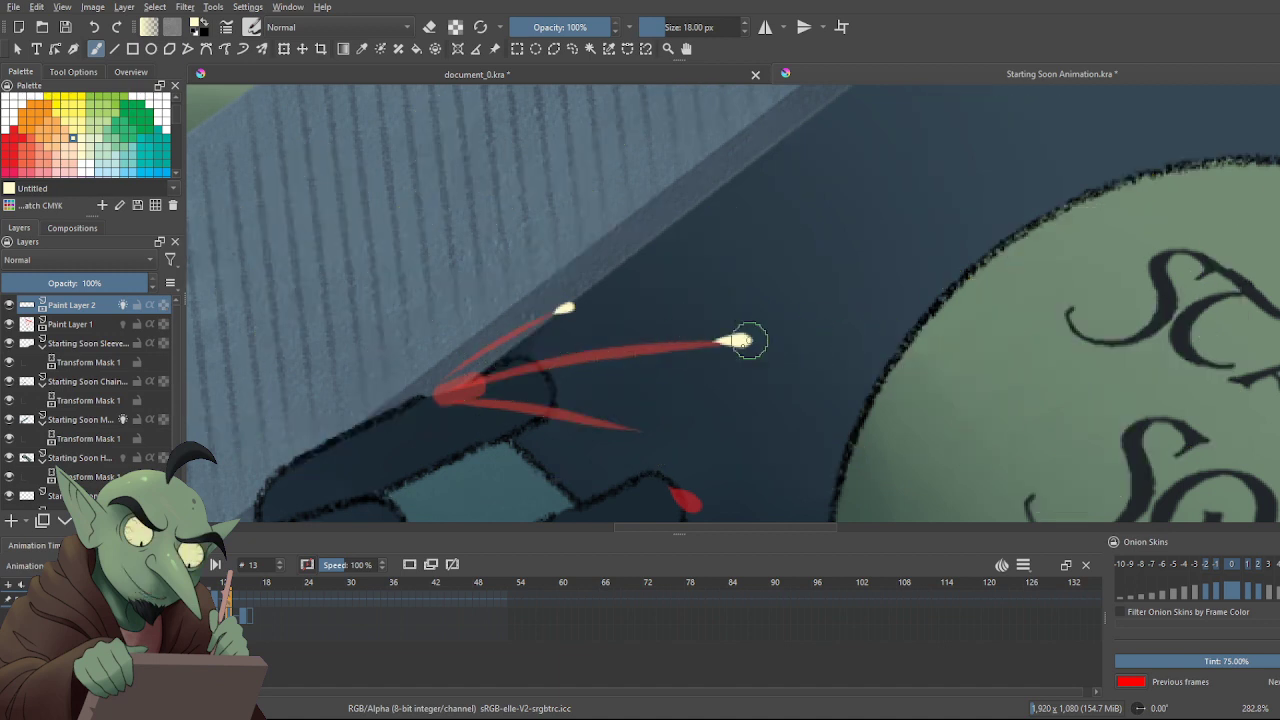
drag(625, 428, 642, 431)
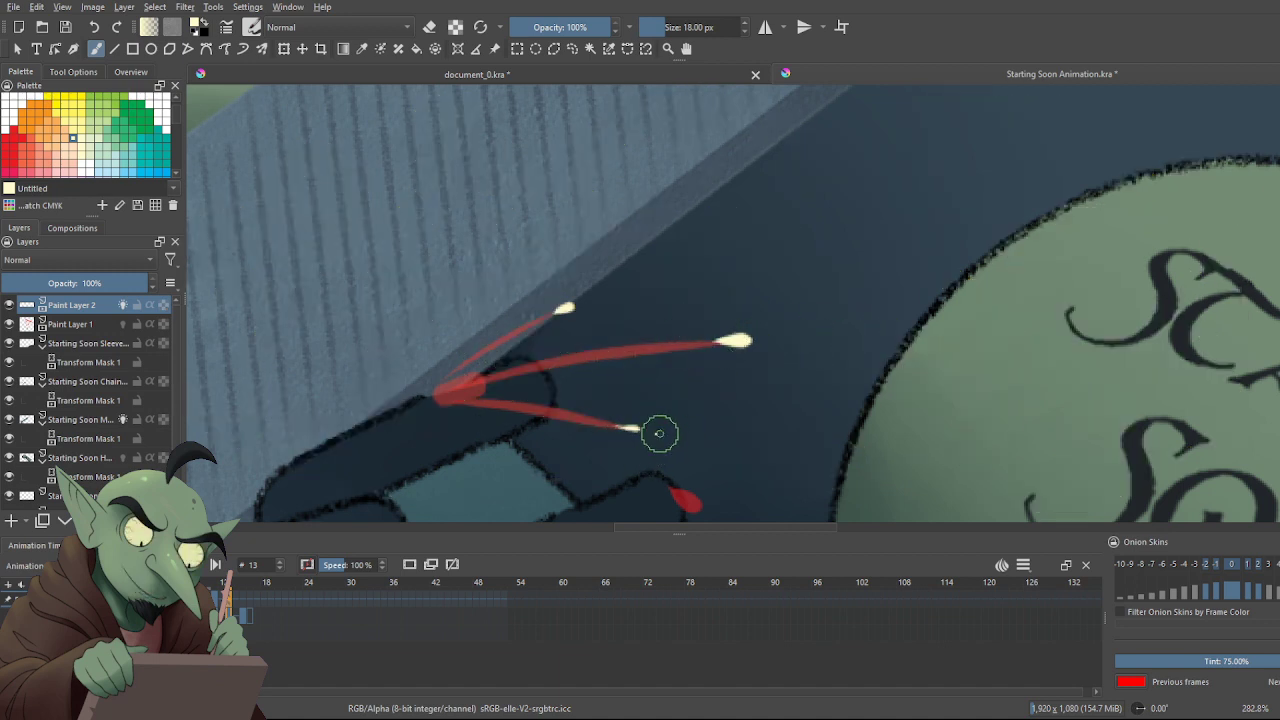
key(ctrl+z)
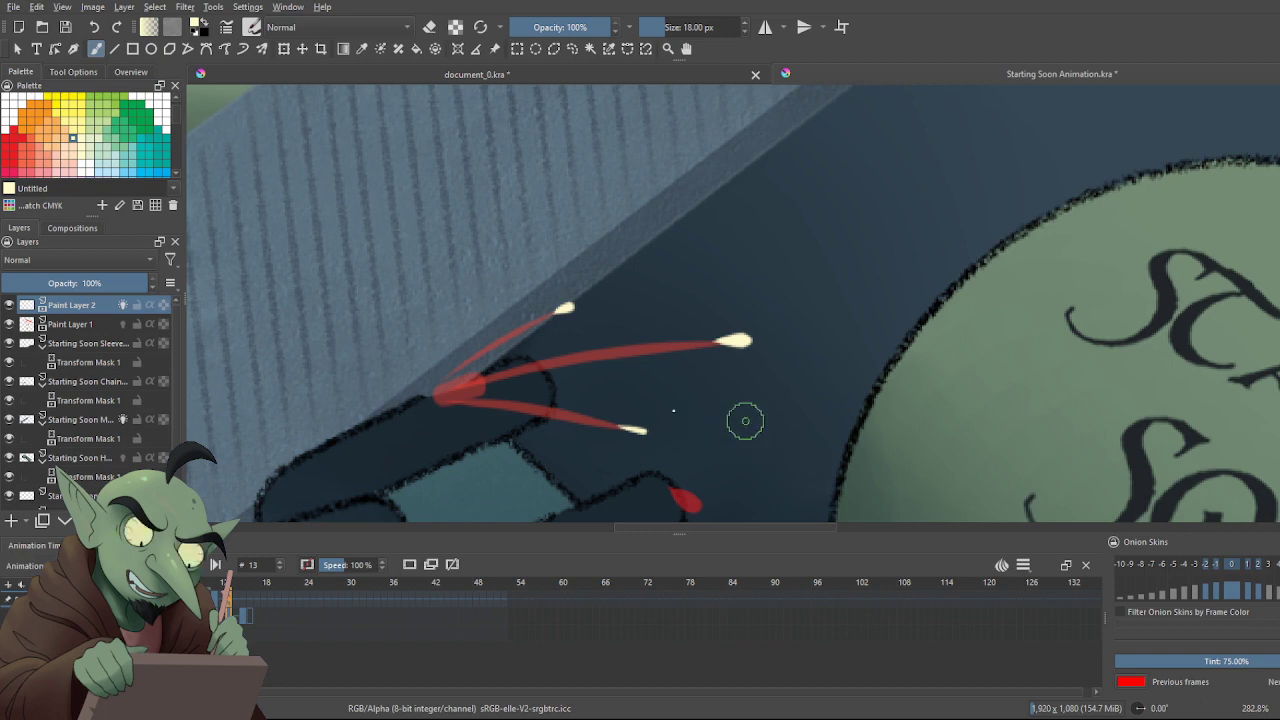
Start a blank drawing at frame 15 and place a pale yellow dot at the tip of the upper onion-skinned spark
click(242, 607)
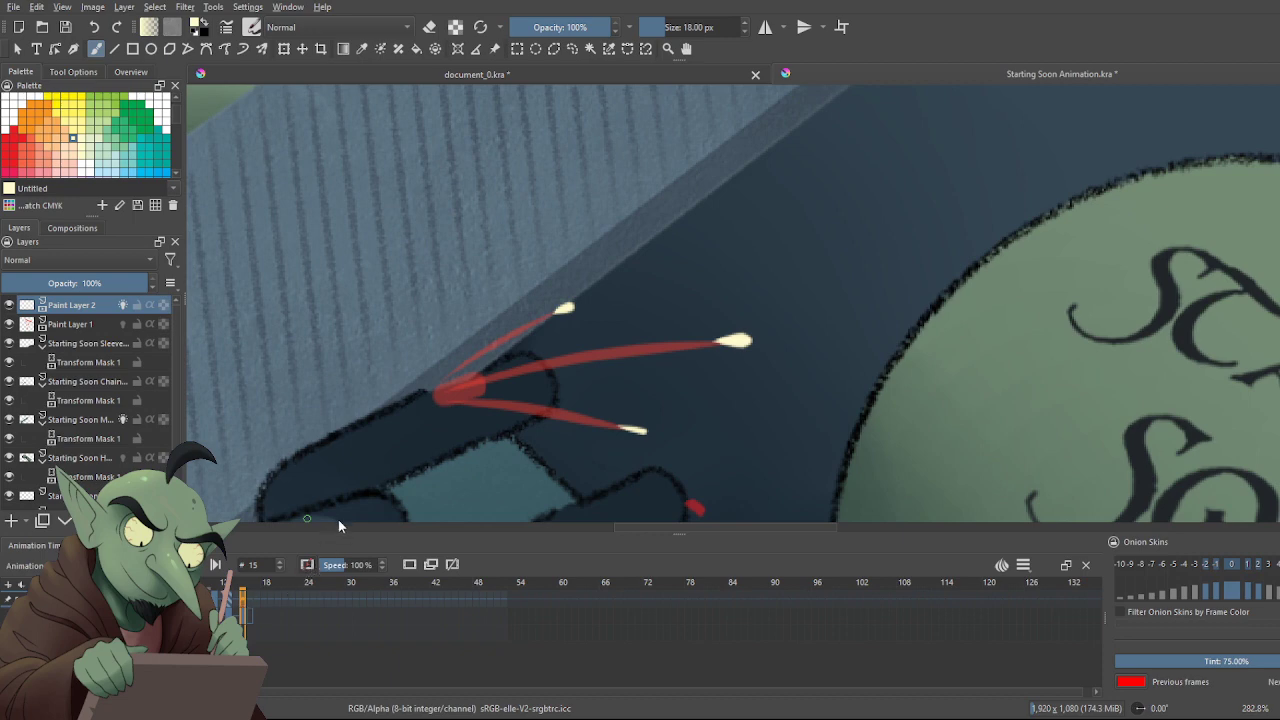
click(735, 341)
click(630, 429)
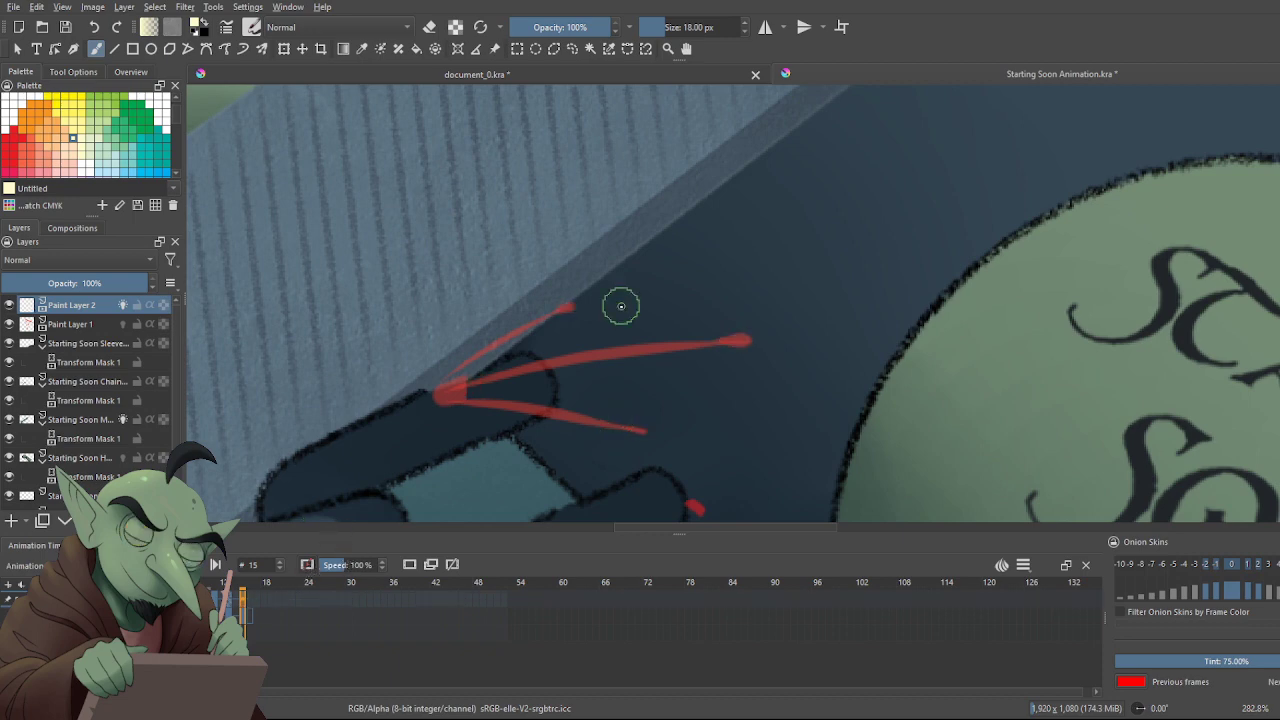
click(566, 308)
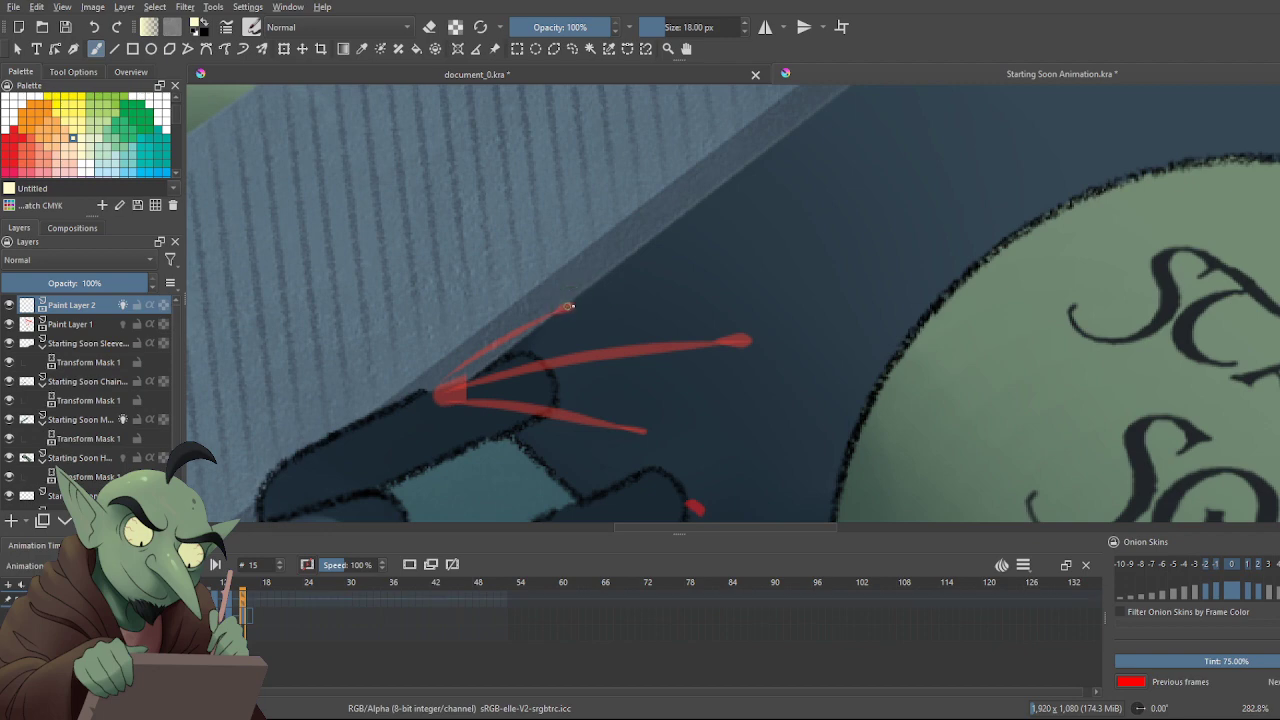
key(ctrl+z)
key(ctrl+z)
Place pale yellow dots just past the tips of the middle and lowest onion-skinned sparks at frame 15
click(746, 340)
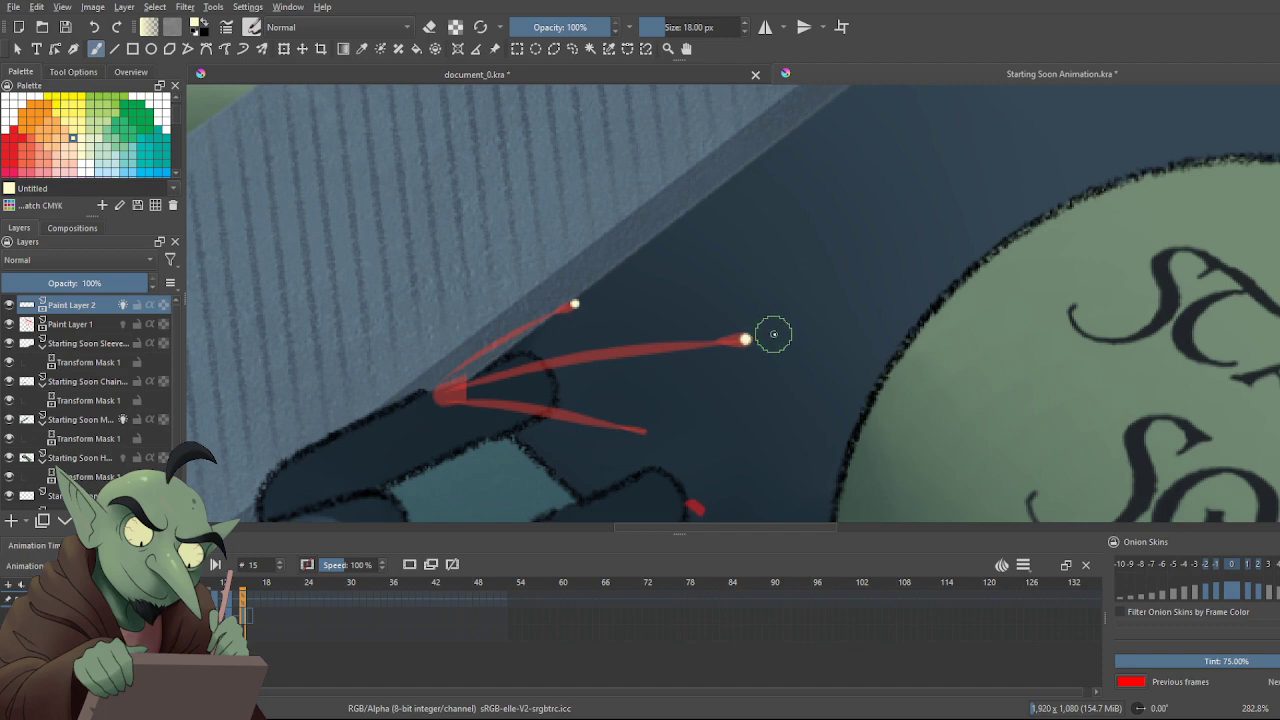
key(ctrl+z)
click(752, 339)
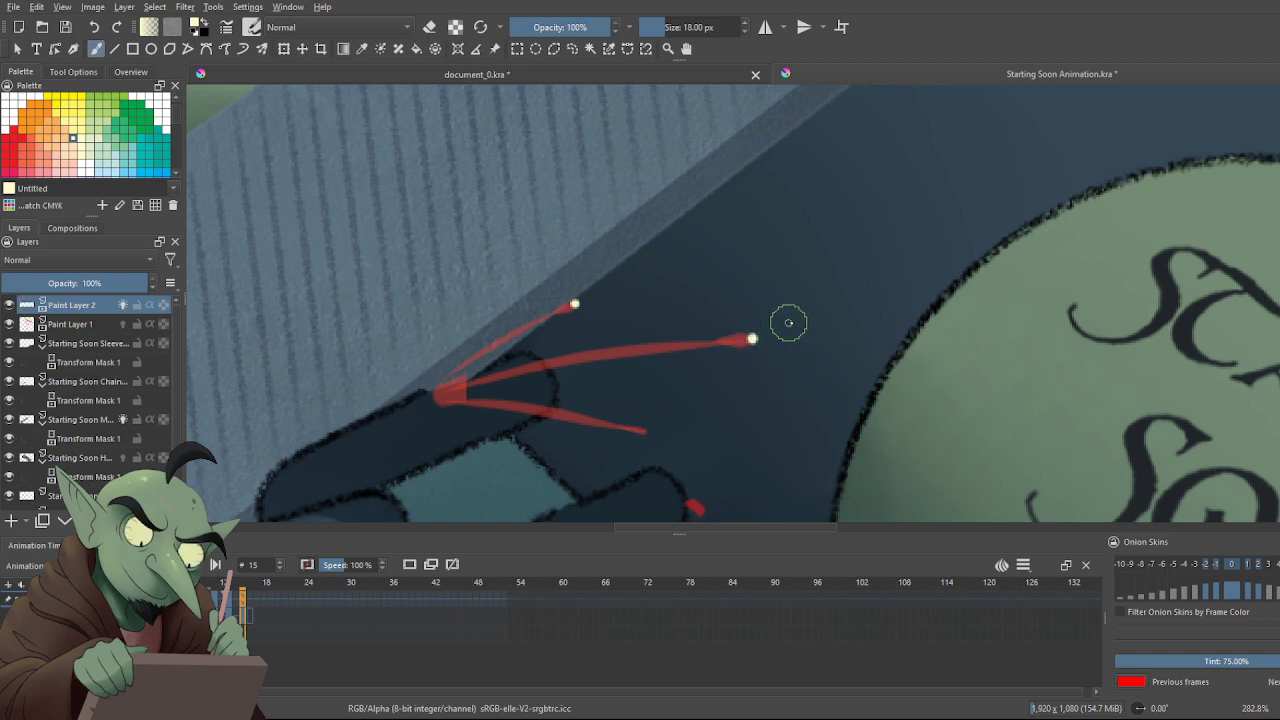
click(651, 434)
key(ctrl+z)
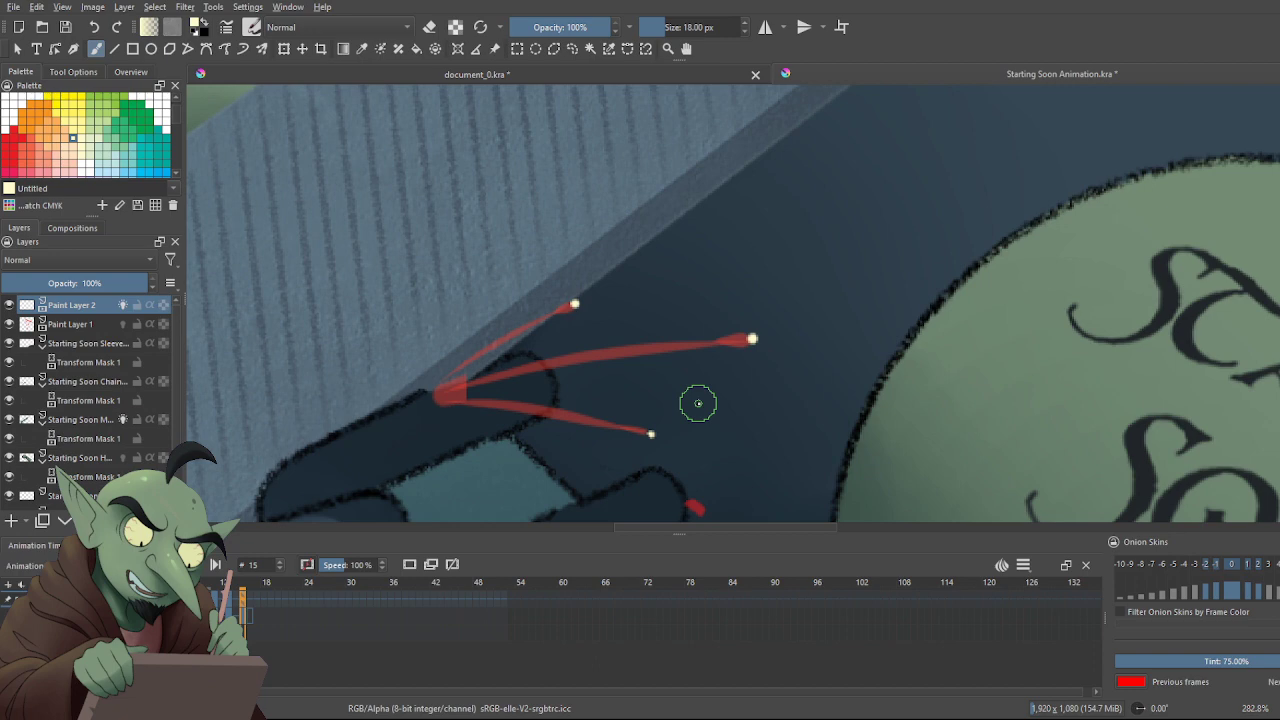
Go to frame 16 and clear the spark dots from Paint Layer 2 there
key(minus)
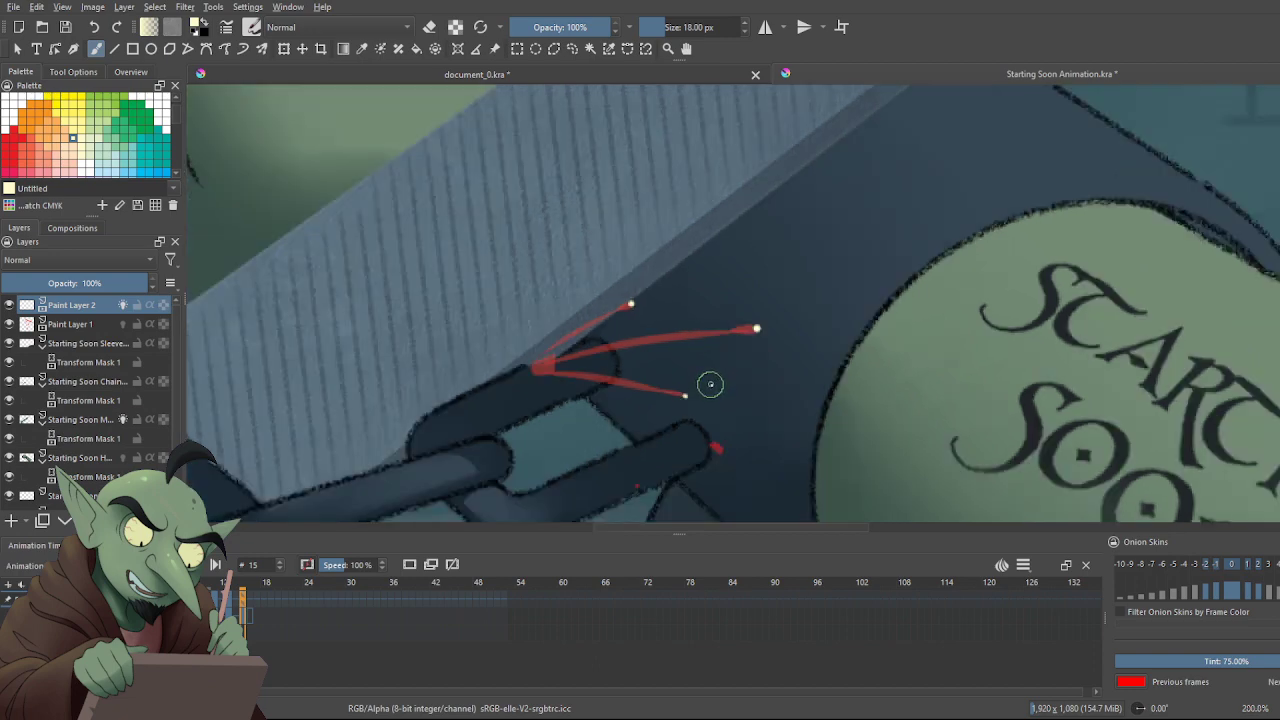
key(minus)
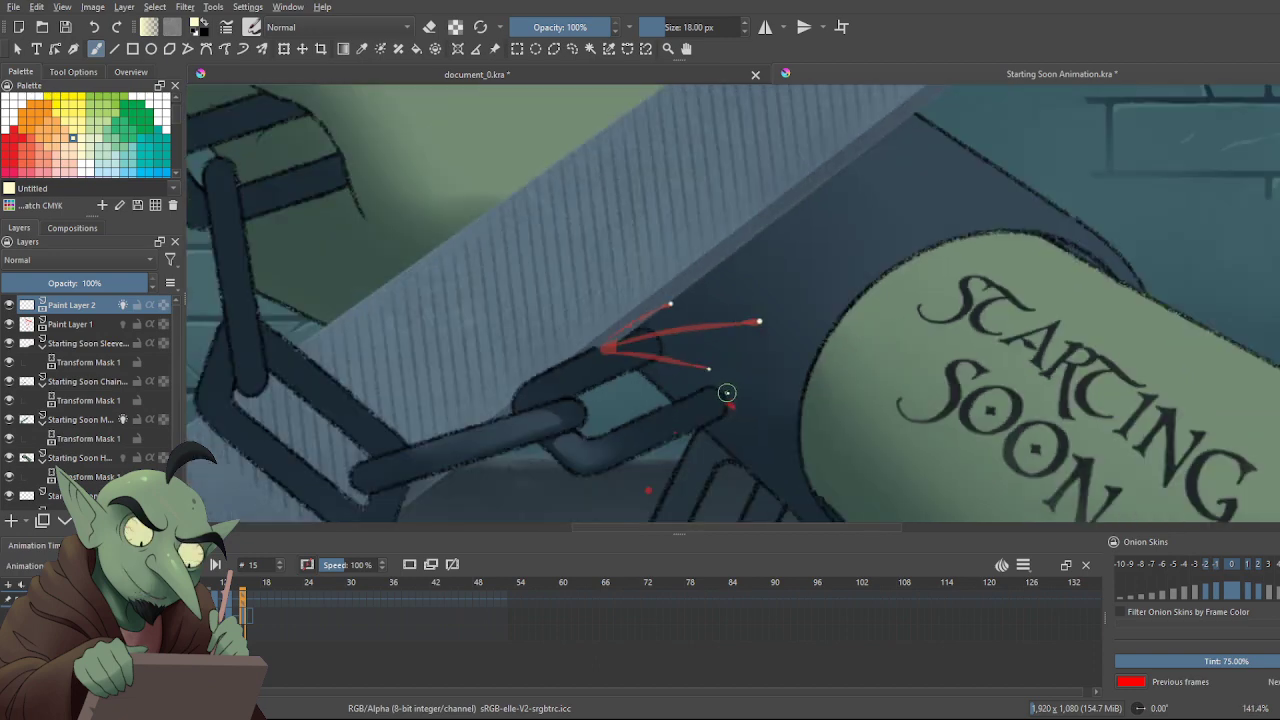
click(248, 610)
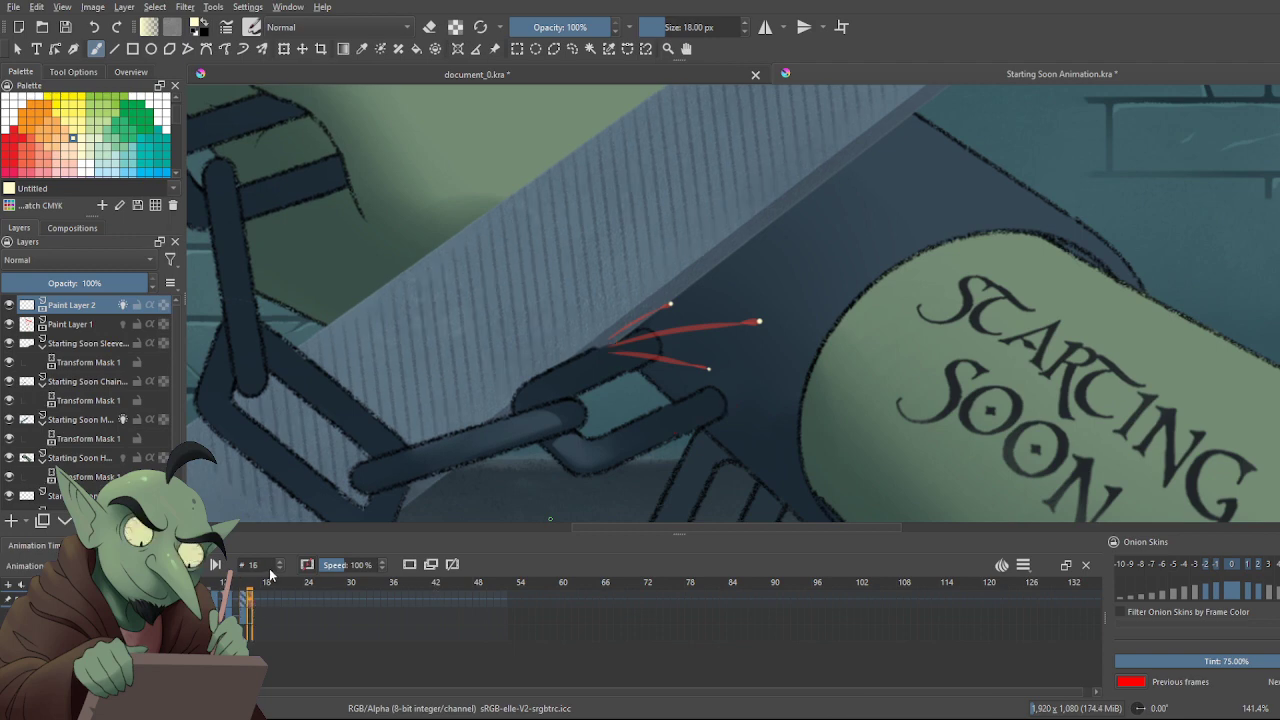
key(Delete)
scroll(598, 291, down, 3)
scroll(566, 304, up, 1)
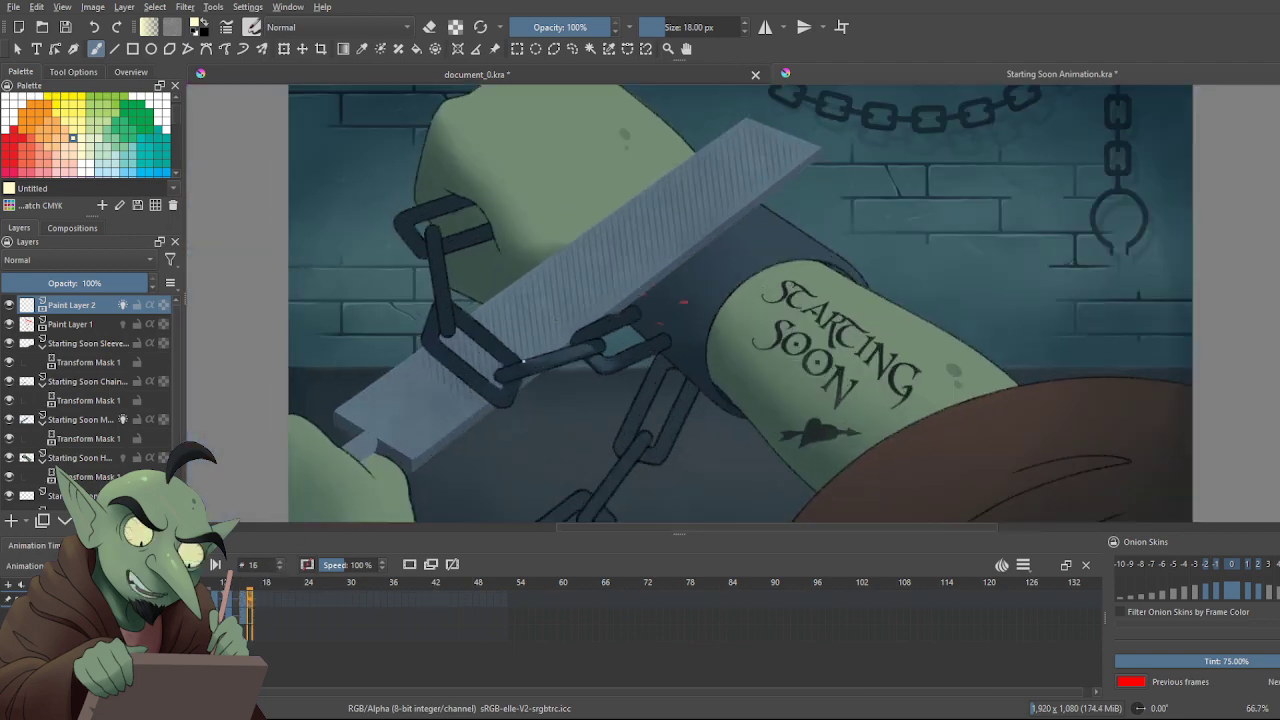
Hide Paint Layer 1 with the red tracking marks and save the Starting Soon animation
click(10, 324)
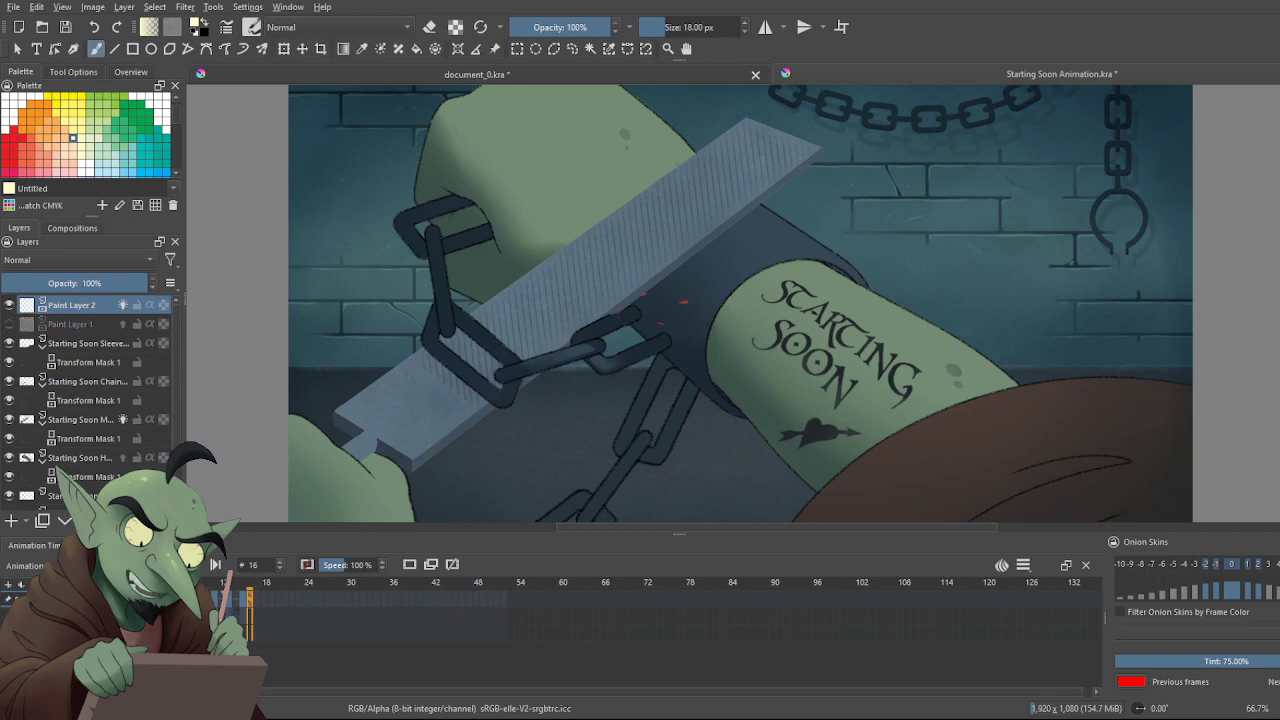
key(ctrl+s)
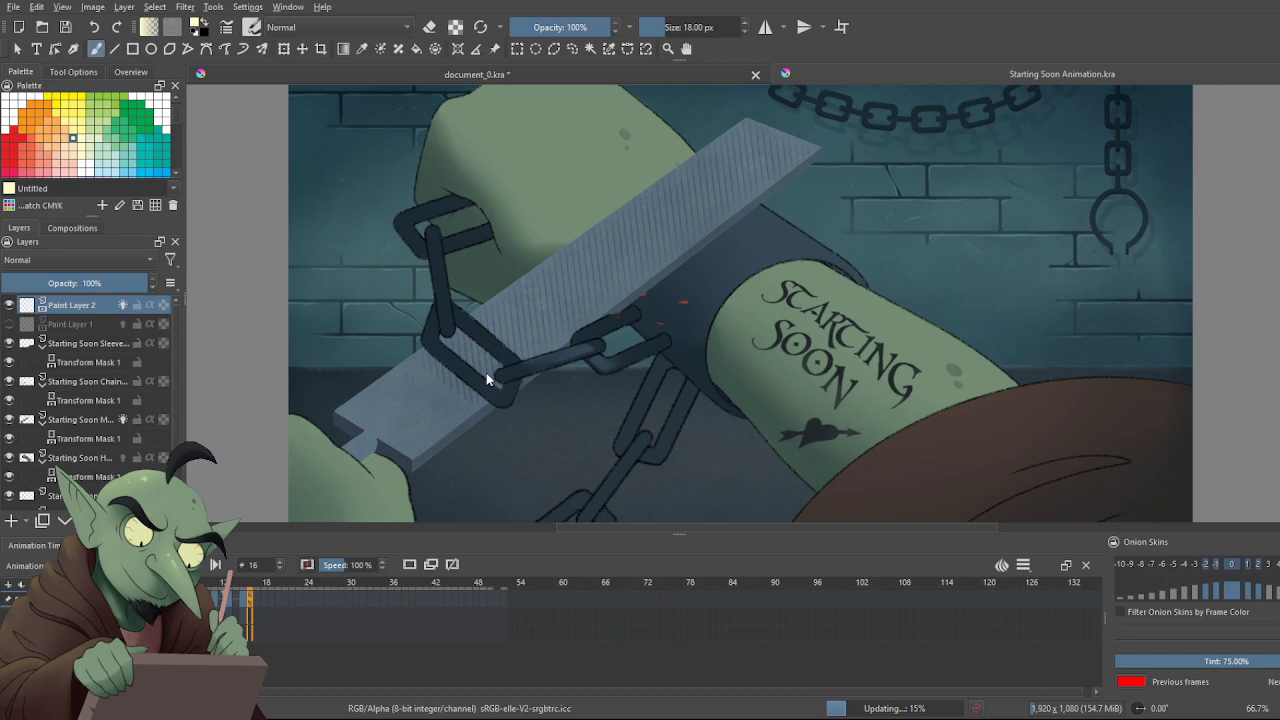
Play the animation and check the sparks' timing at full-scene and closer views
key(space)
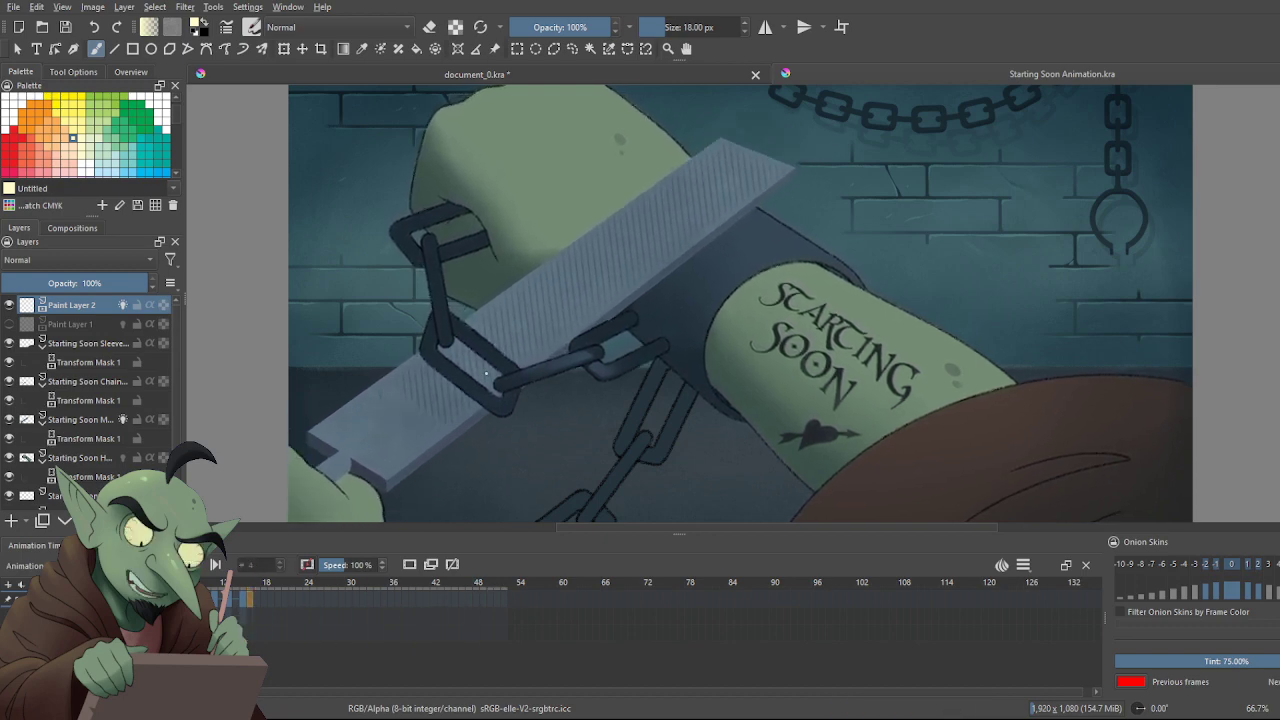
scroll(551, 290, down, 3)
scroll(551, 290, down, 2)
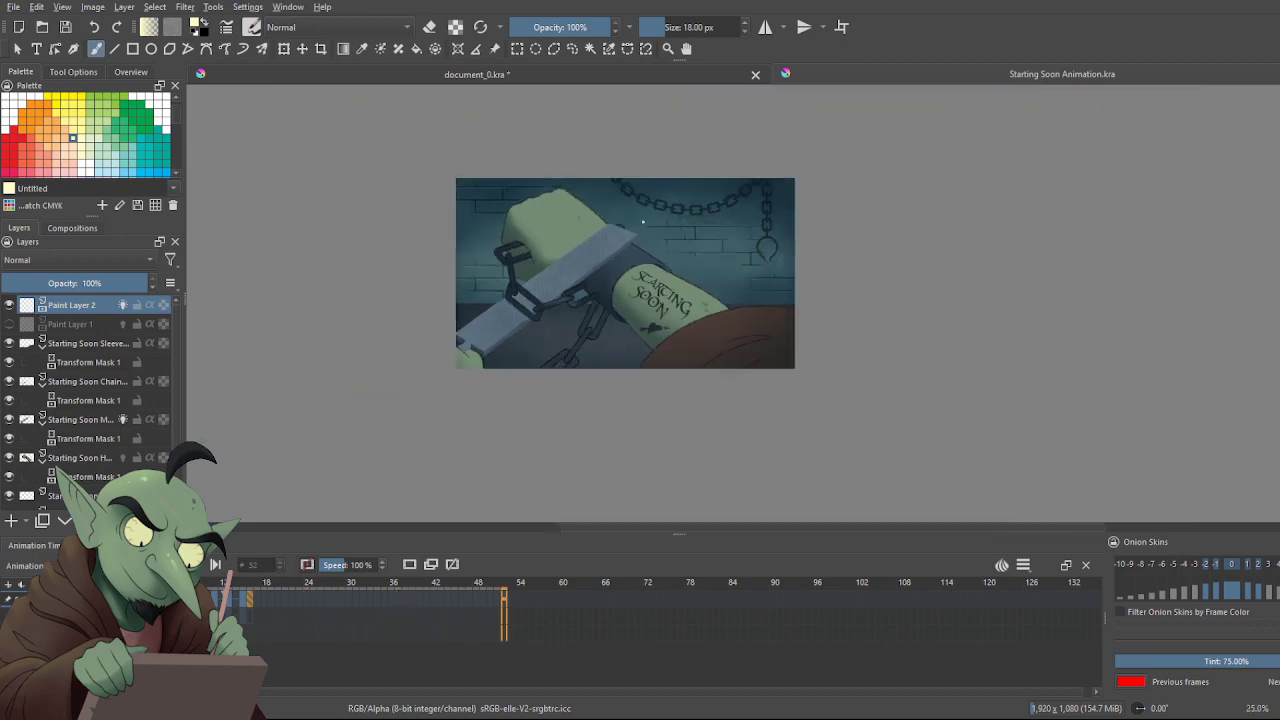
scroll(611, 285, down, 1)
scroll(611, 285, up, 1)
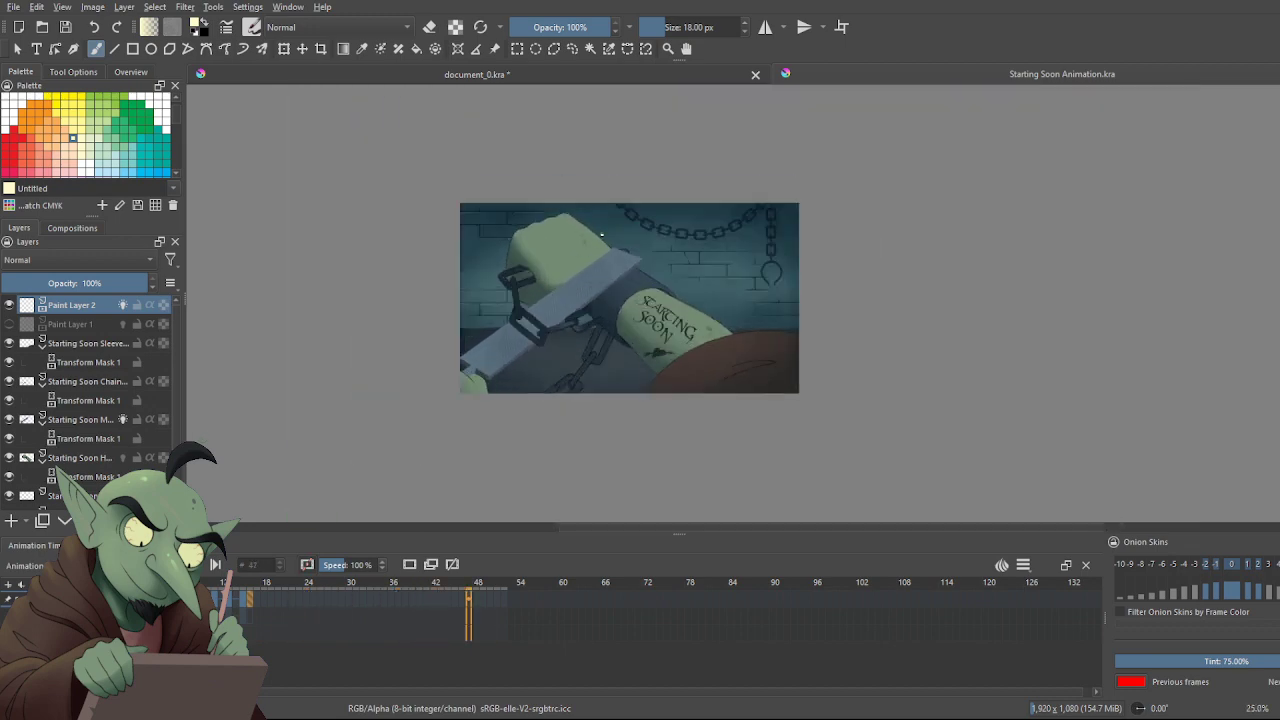
scroll(567, 316, up, 2)
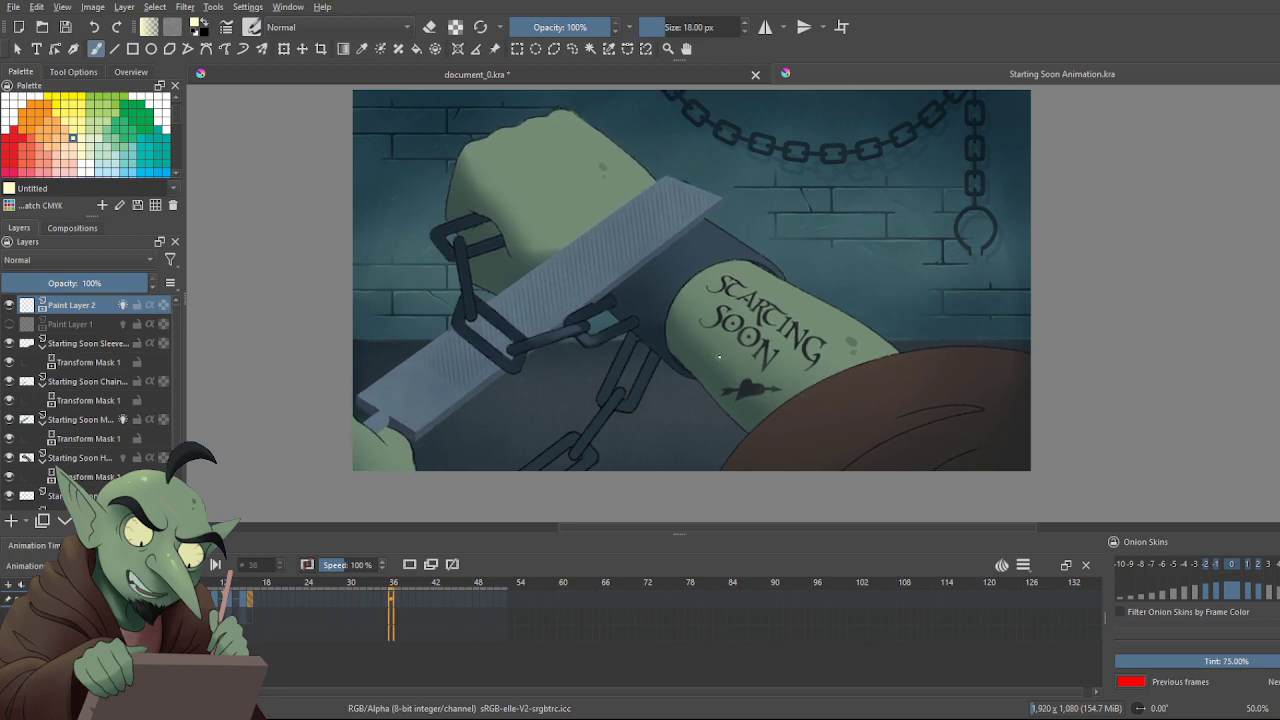
Review the sawing animation during playback at several zoom levels, and stop the playback
scroll(718, 356, down, 1)
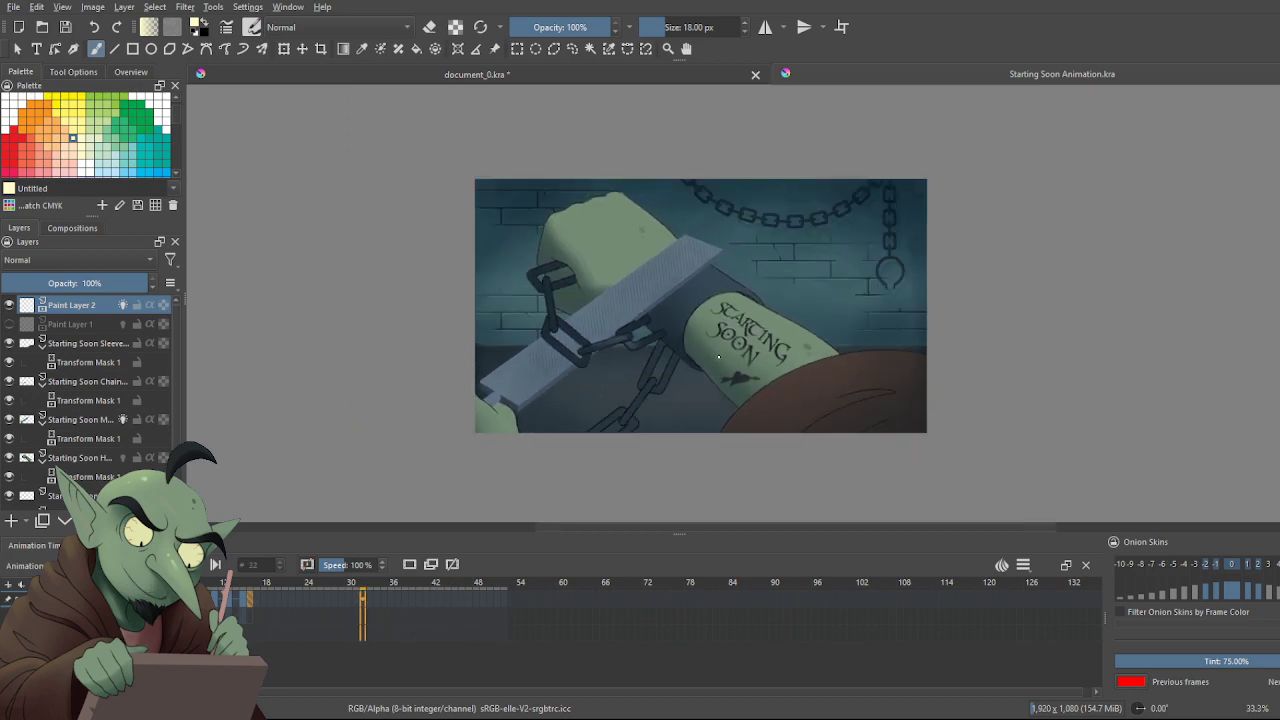
scroll(718, 356, up, 1)
scroll(718, 356, down, 1)
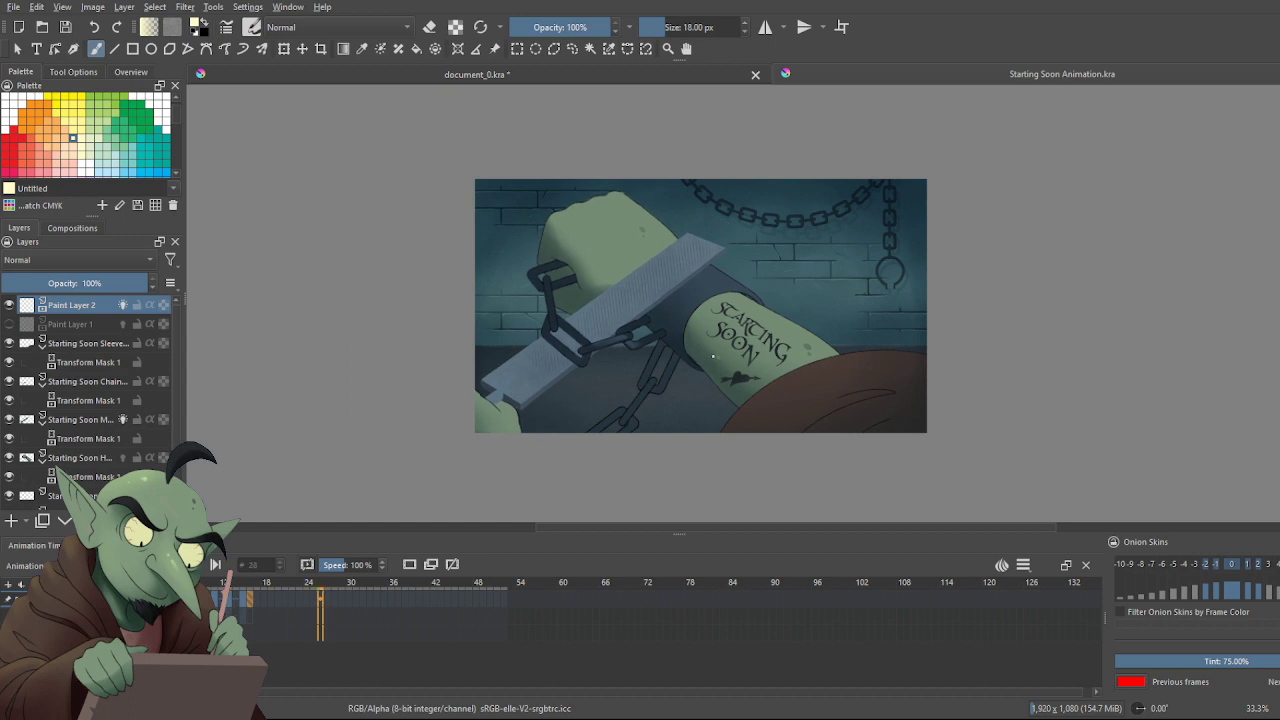
scroll(718, 356, down, 1)
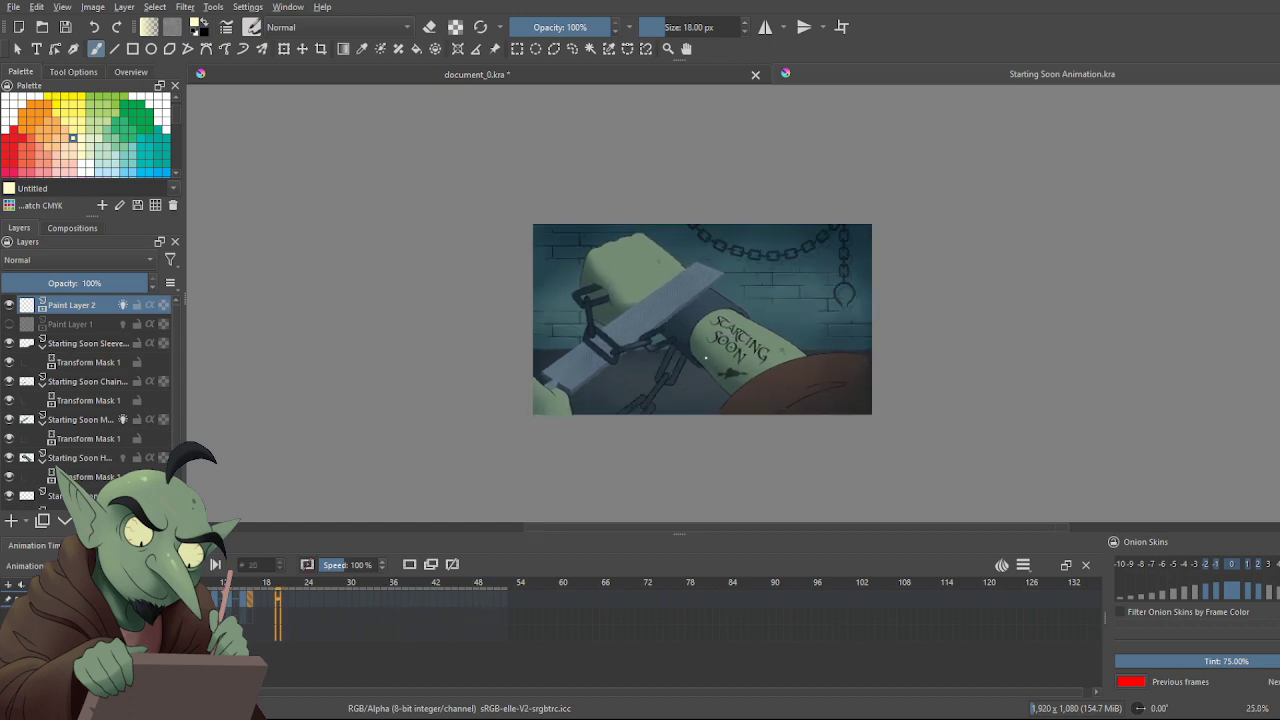
scroll(706, 357, up, 1)
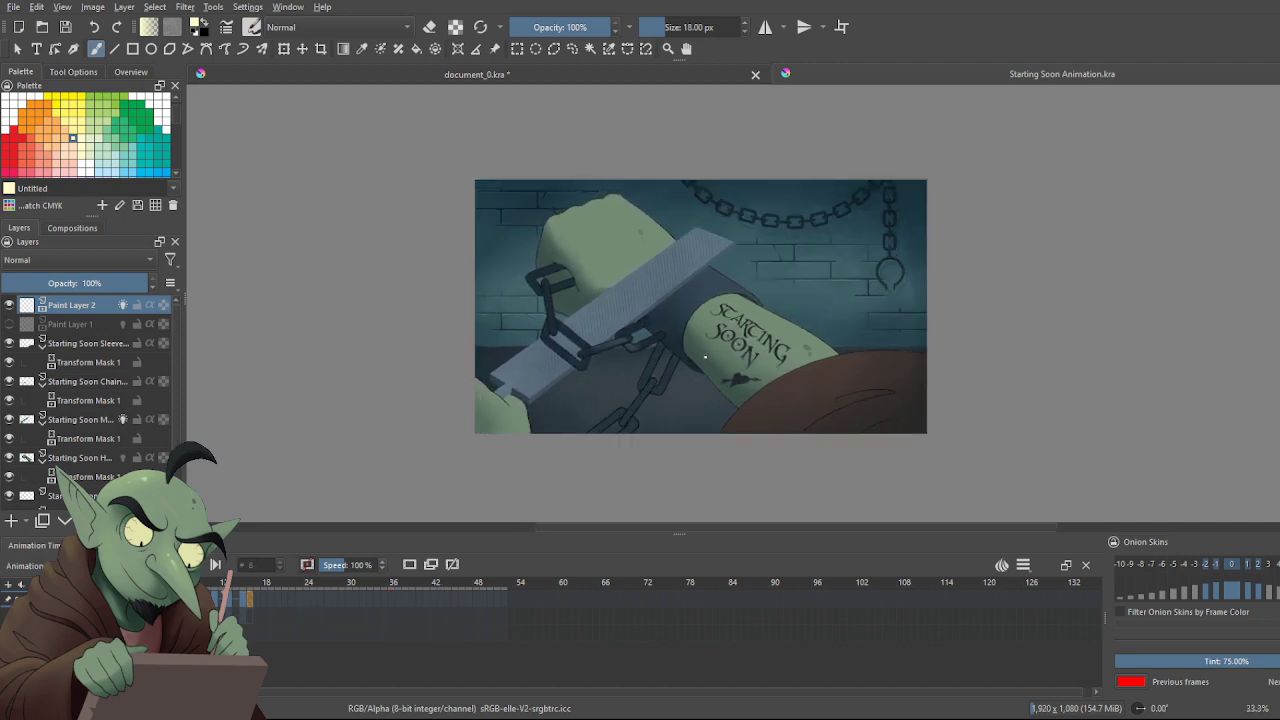
scroll(705, 357, down, 1)
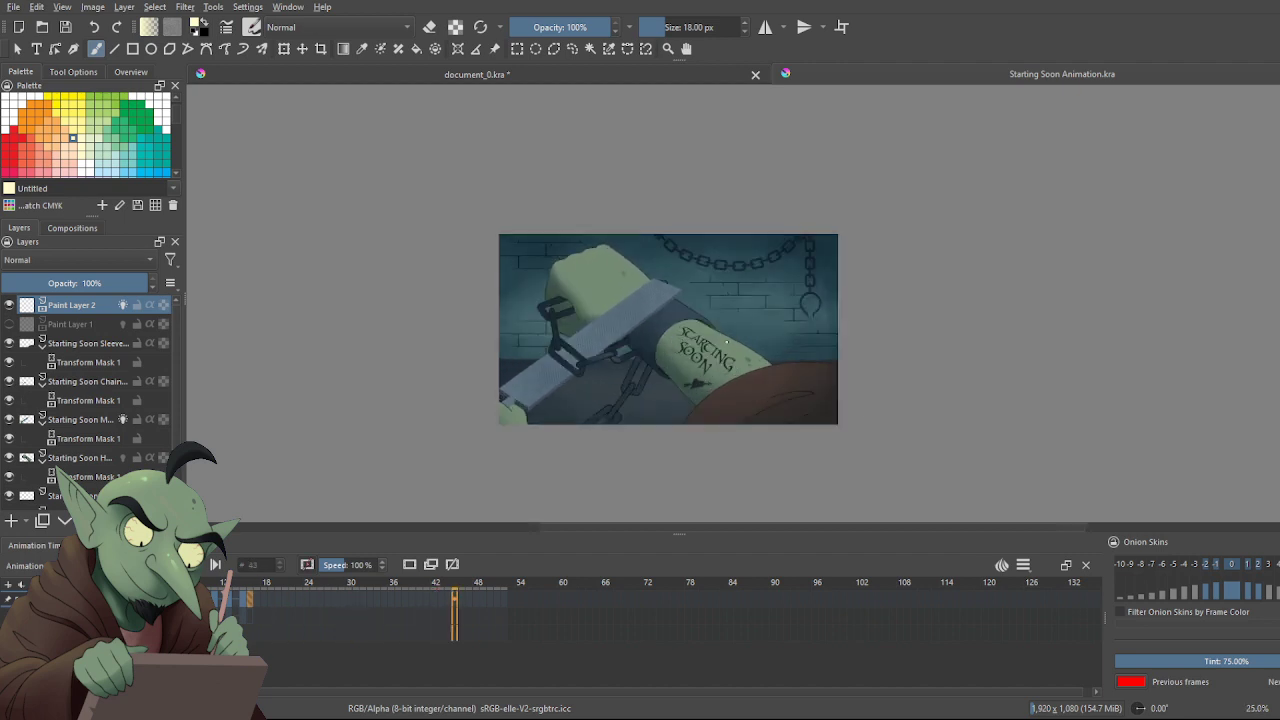
scroll(727, 343, up, 1)
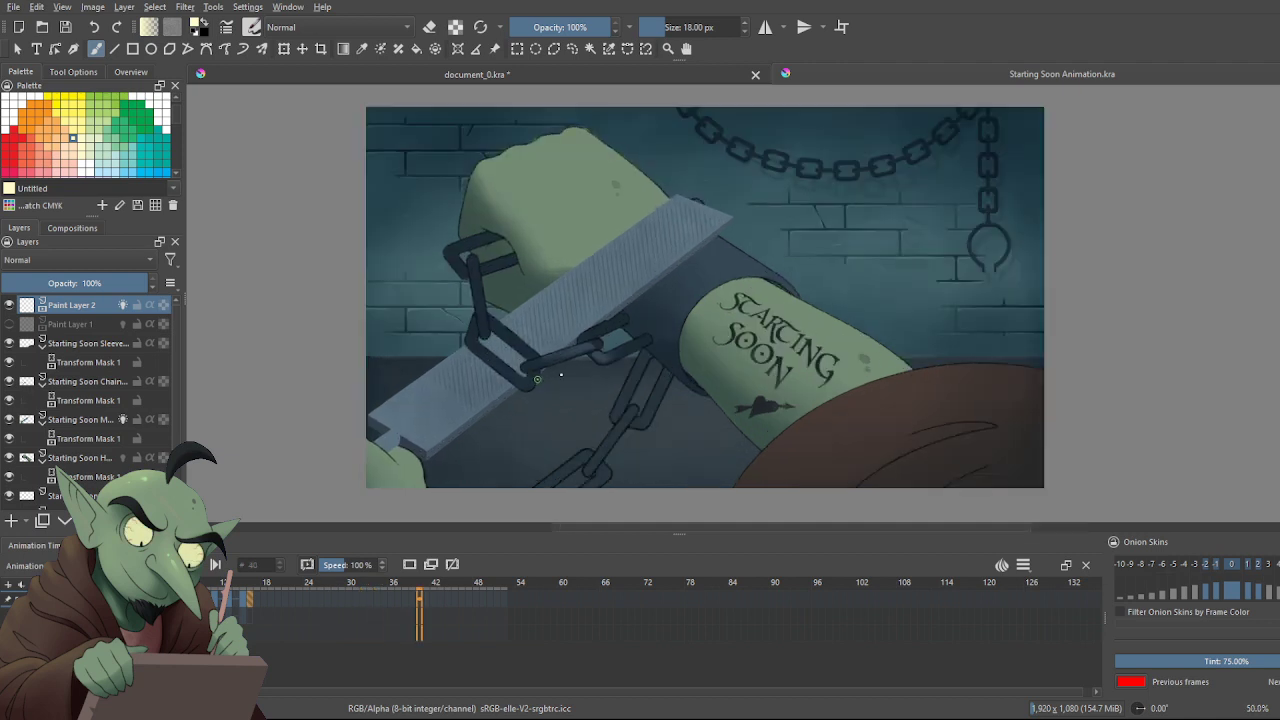
scroll(540, 378, up, 1)
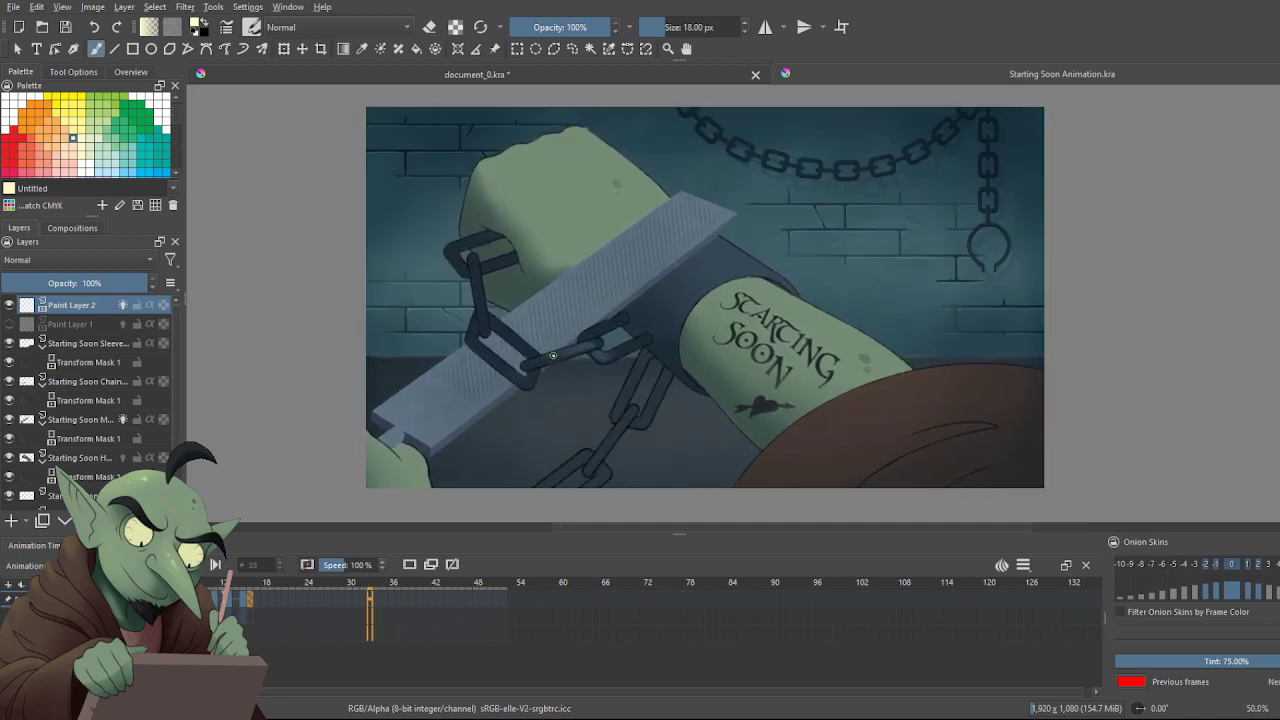
key(space)
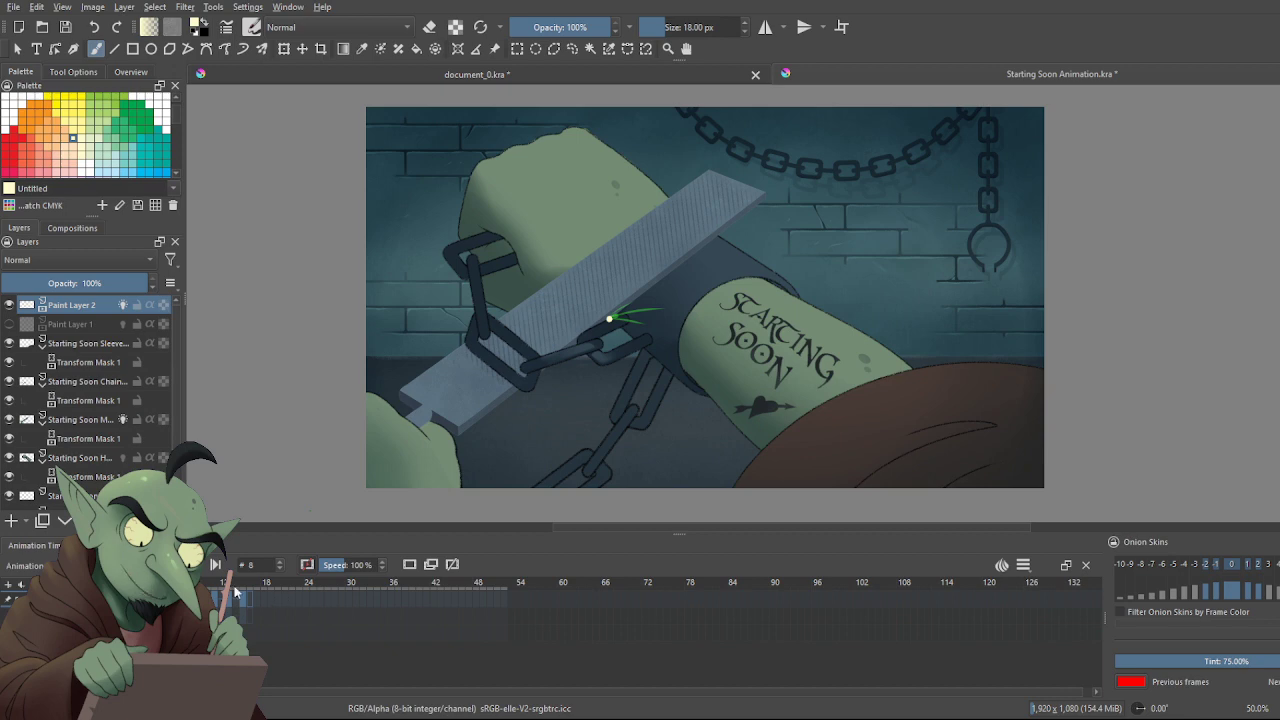
Examine the spark drawing beside the saw blade on frame 8 at different magnifications
scroll(342, 519, right, 1)
scroll(353, 460, up, 2)
scroll(380, 498, down, 3)
scroll(222, 388, up, 2)
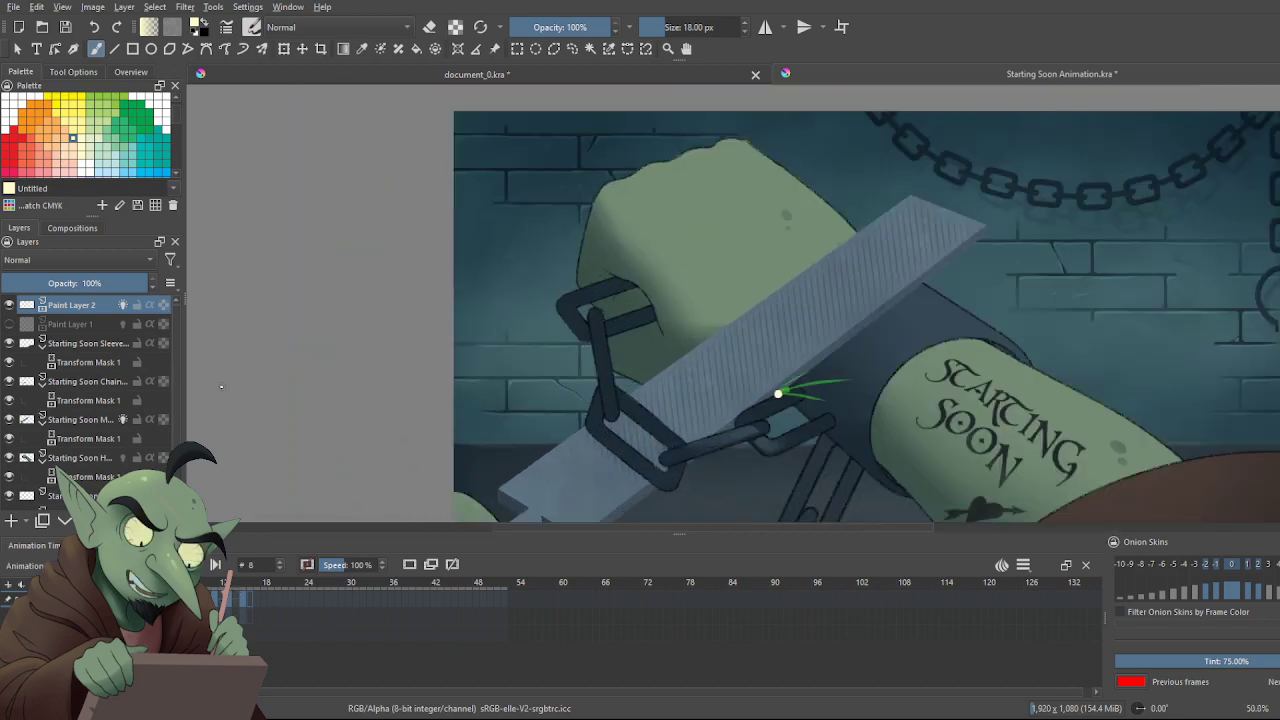
scroll(590, 415, down, 3)
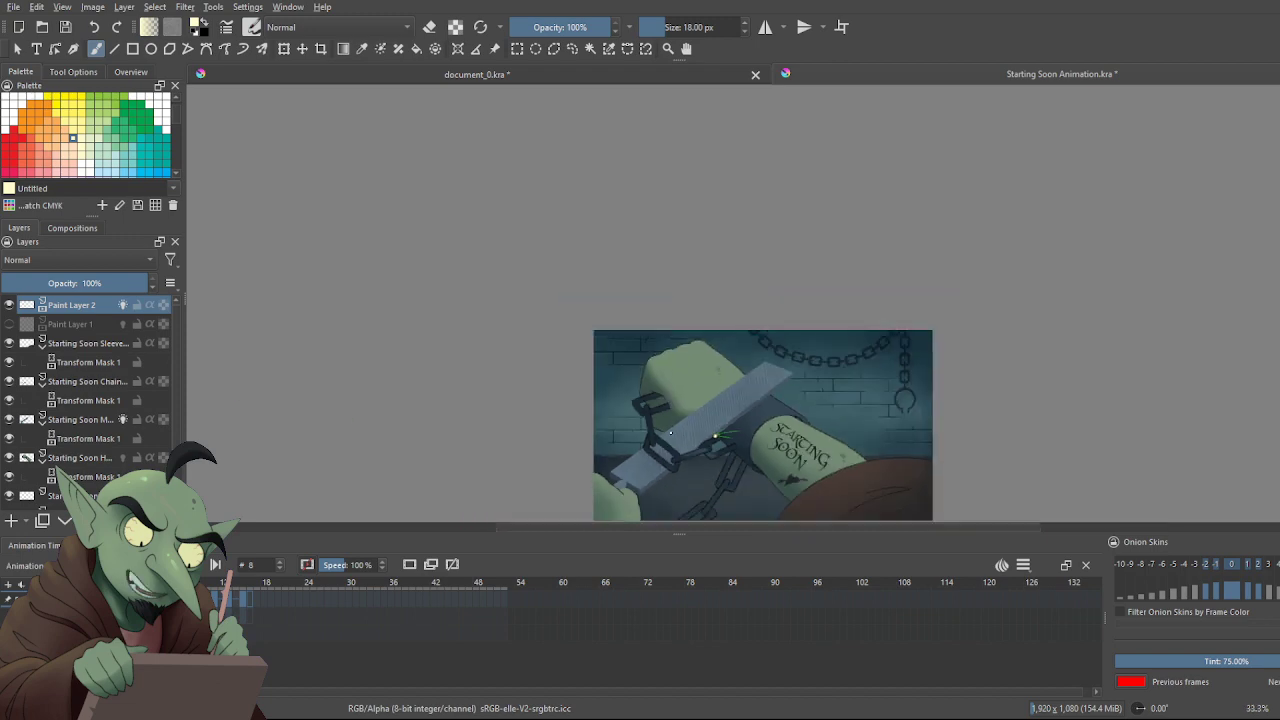
scroll(759, 487, up, 1)
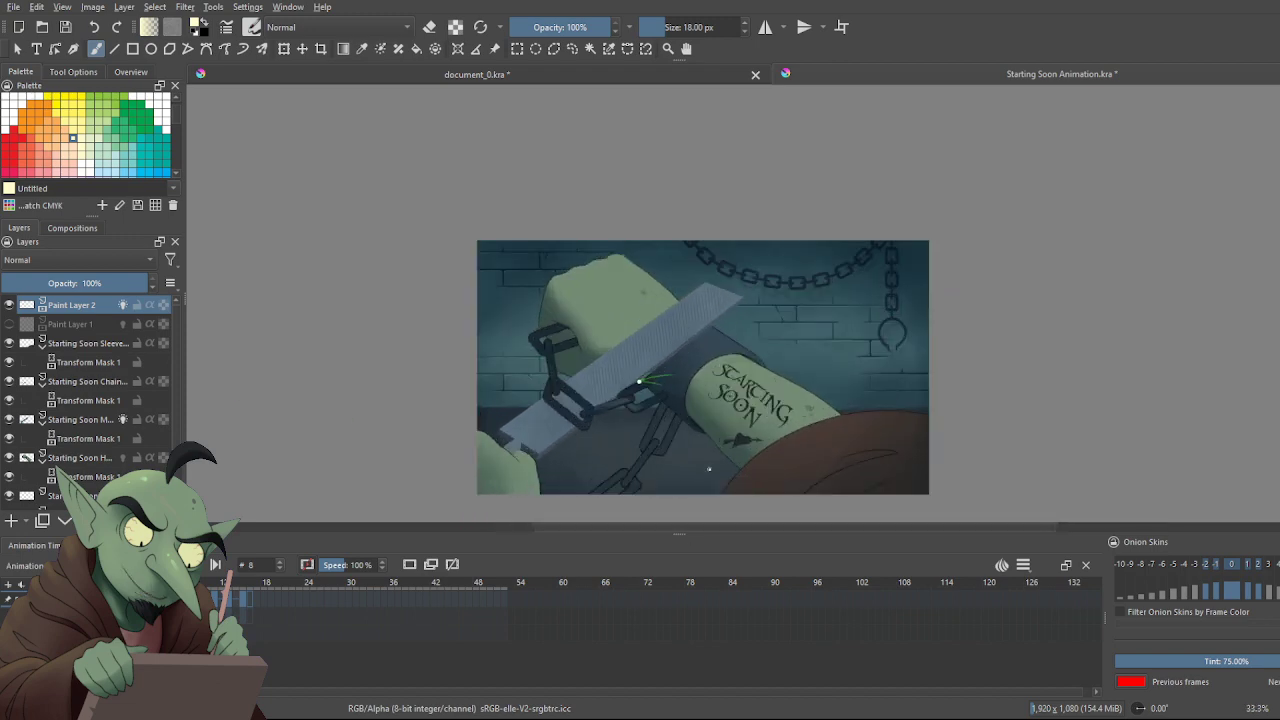
scroll(710, 469, up, 1)
scroll(699, 316, down, 1)
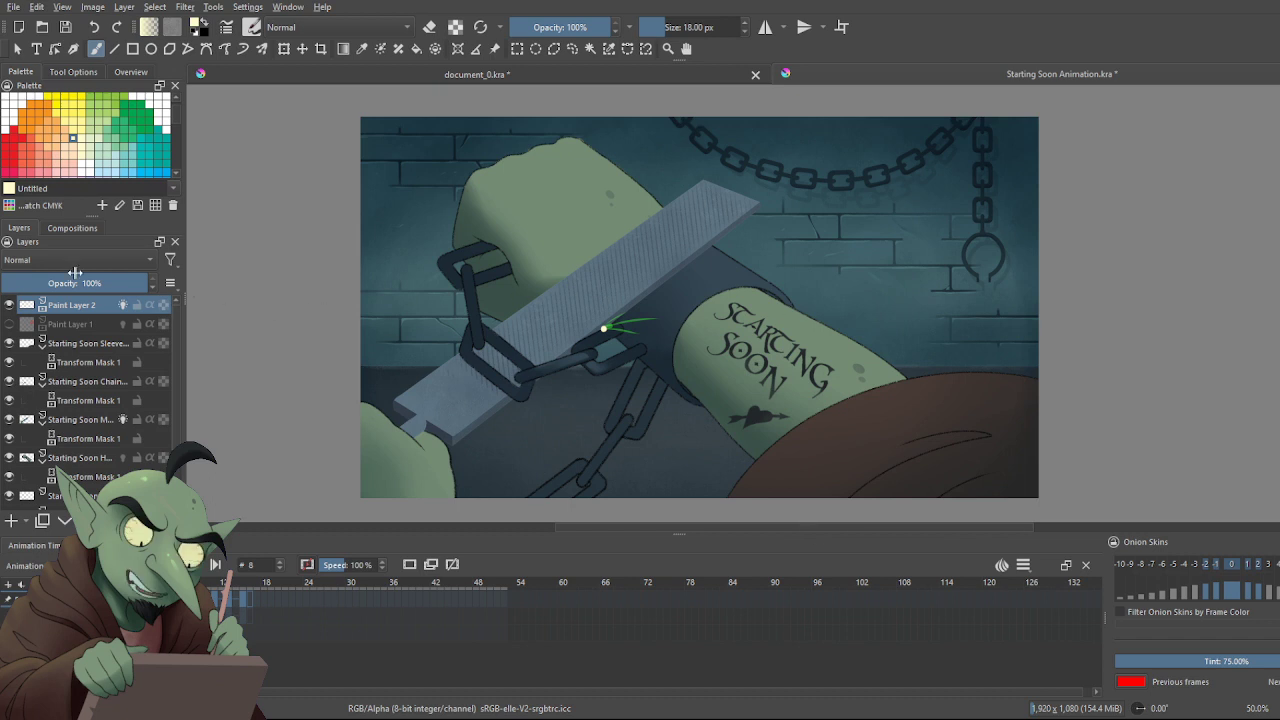
Return to frame 0 and play the animation to check the motion of the saw and sparks
key(Home)
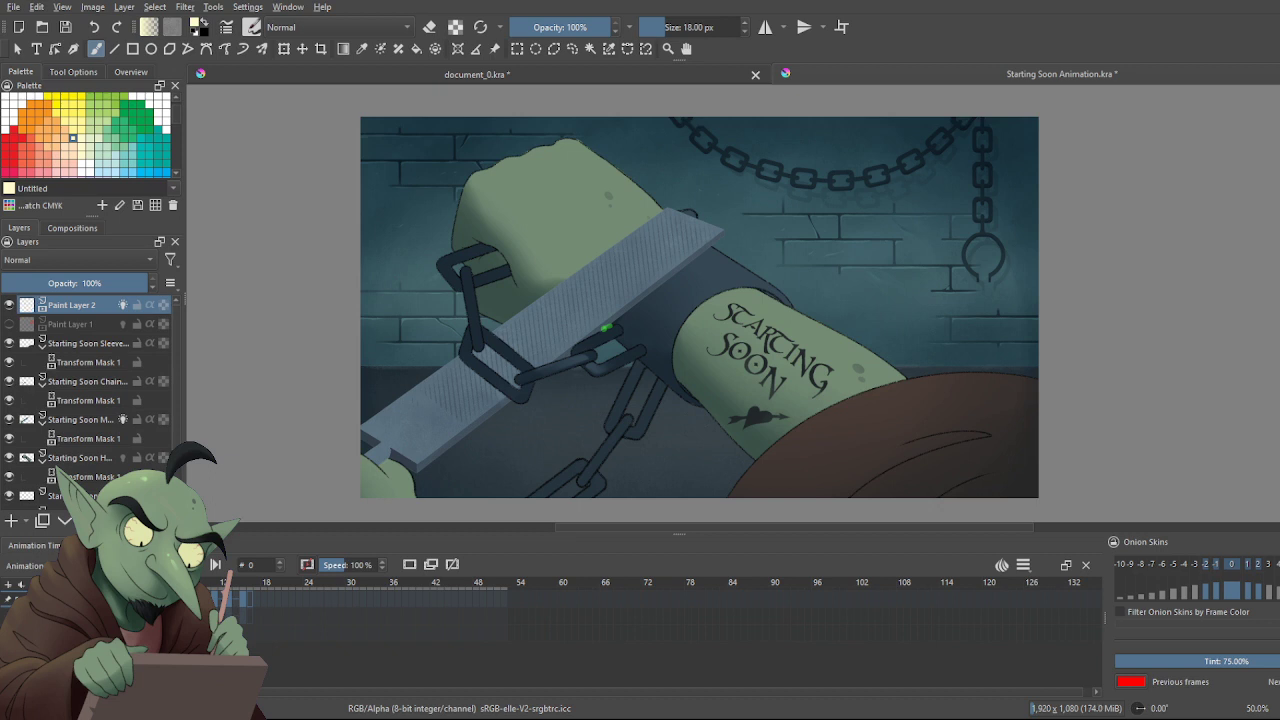
key(space)
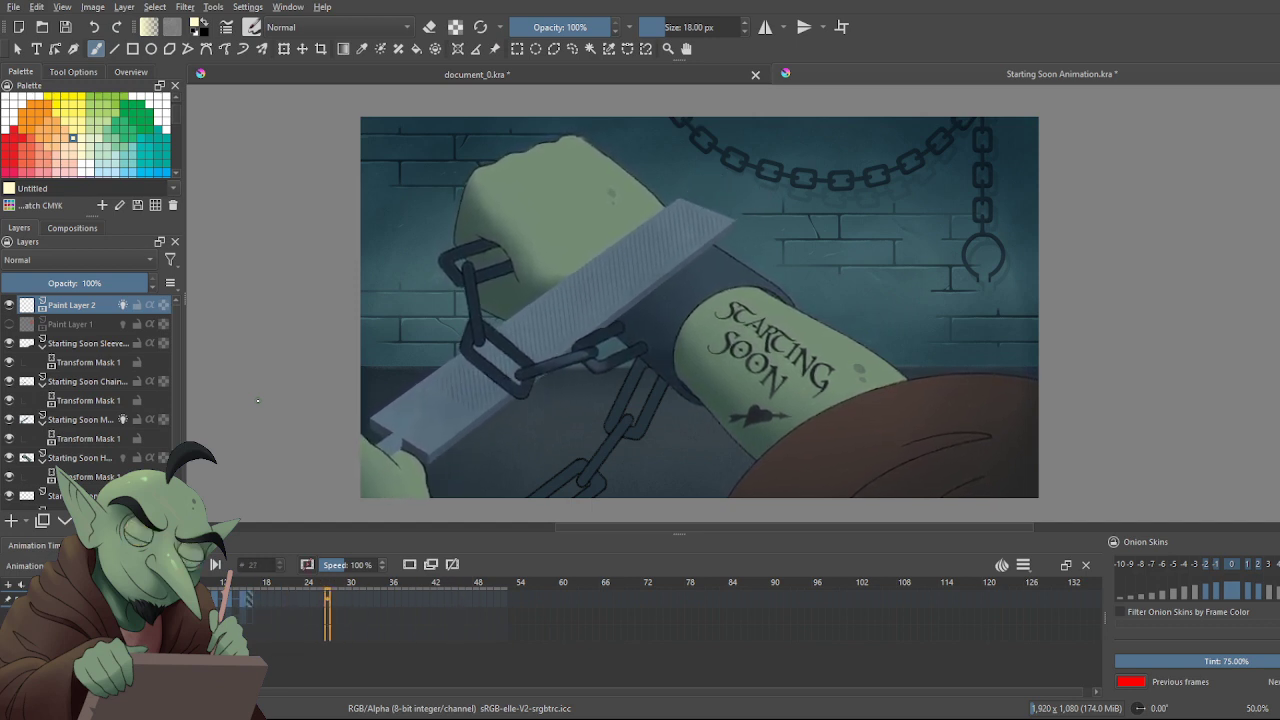
scroll(288, 340, down, 1)
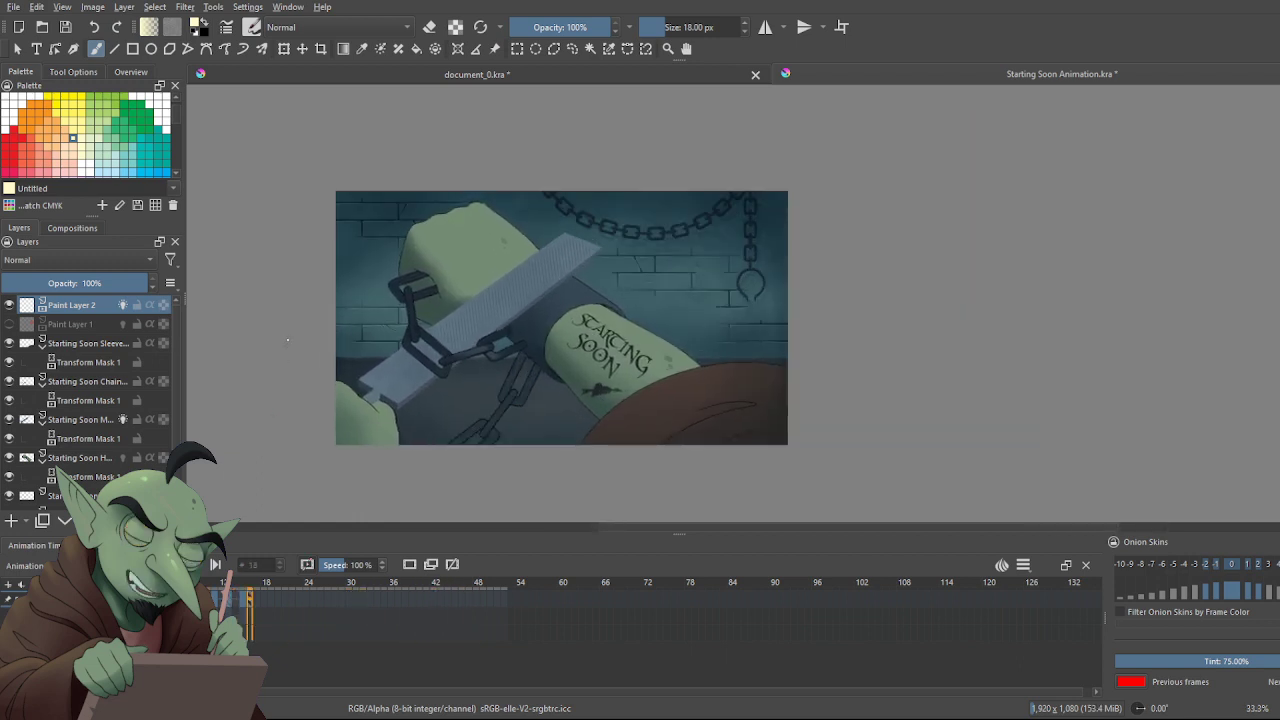
key(space)
key(space)
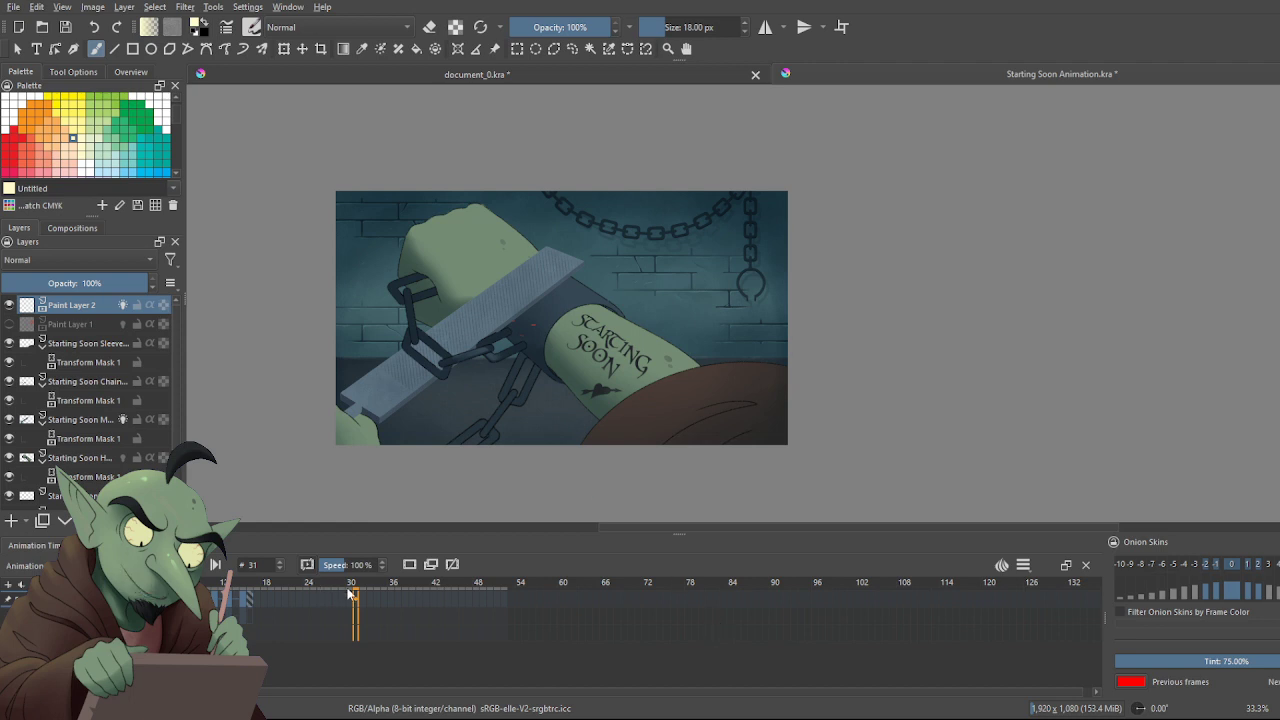
Scrub the timeline between frames 18 and 48 to examine the saw's movement after the spark drawings
click(280, 598)
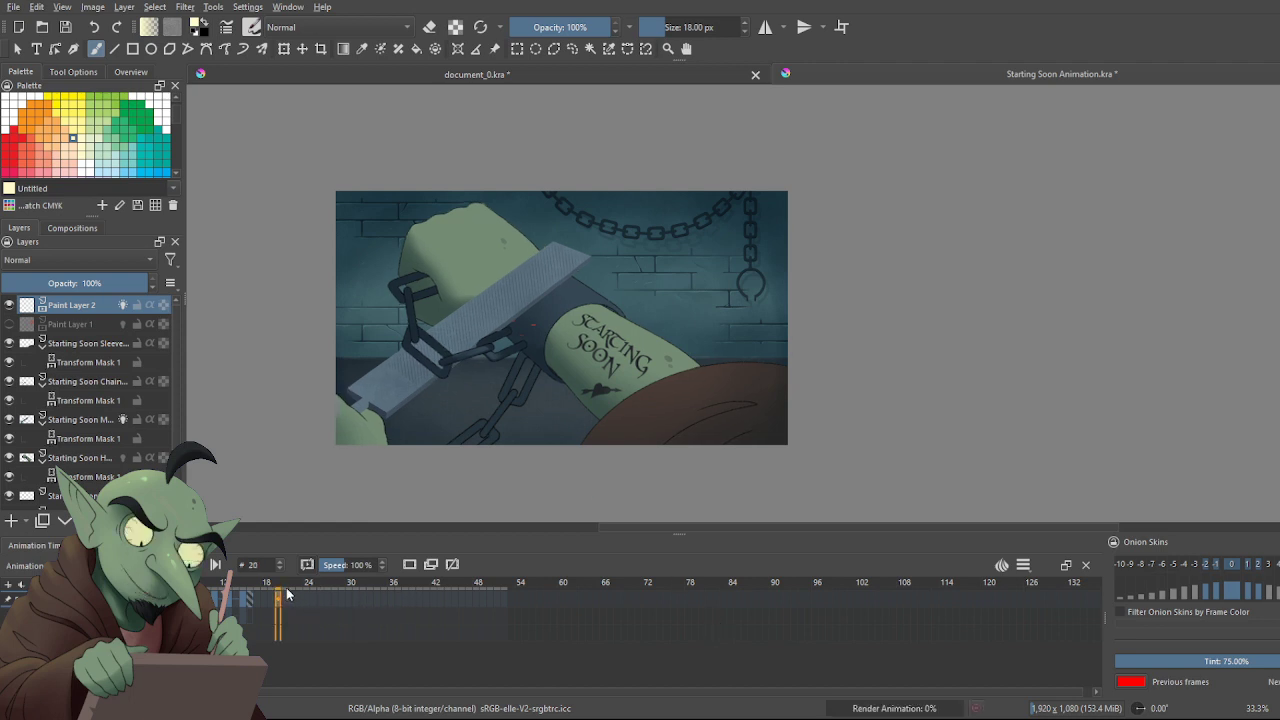
drag(283, 596, 388, 586)
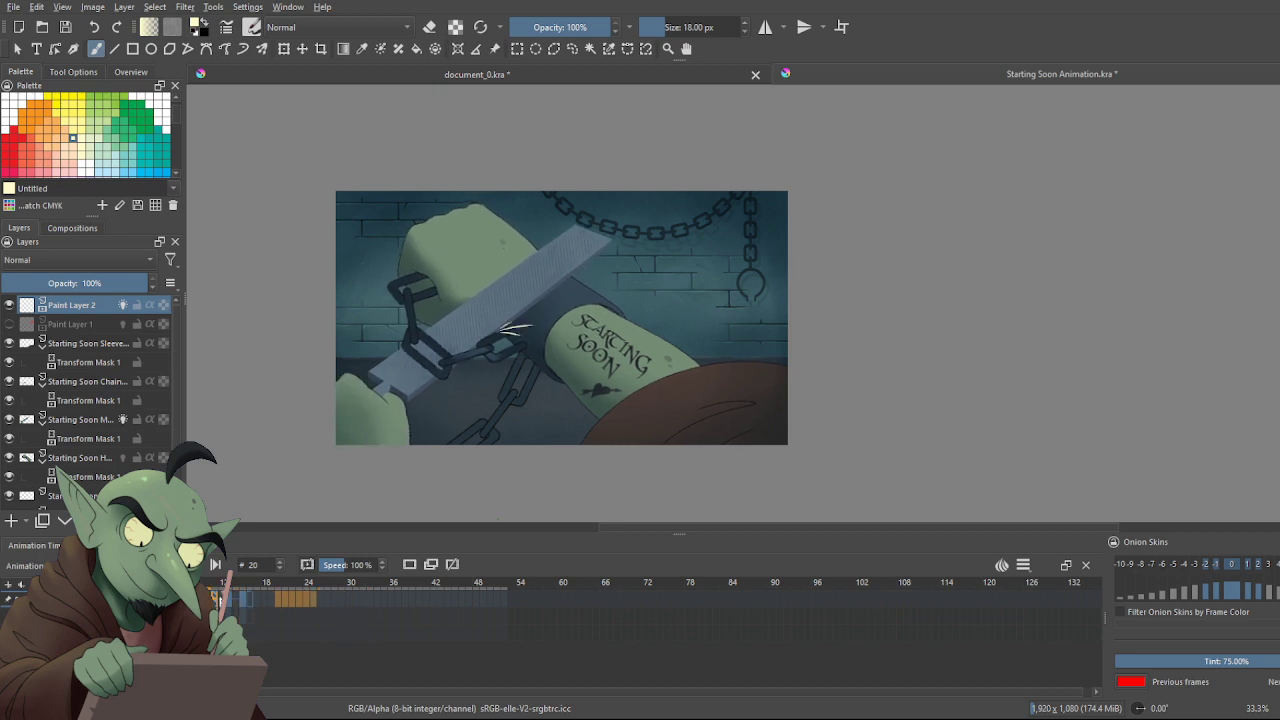
mouse_move(272, 600)
mouse_down()
mouse_move(336, 600)
mouse_move(240, 603)
mouse_move(270, 601)
mouse_up()
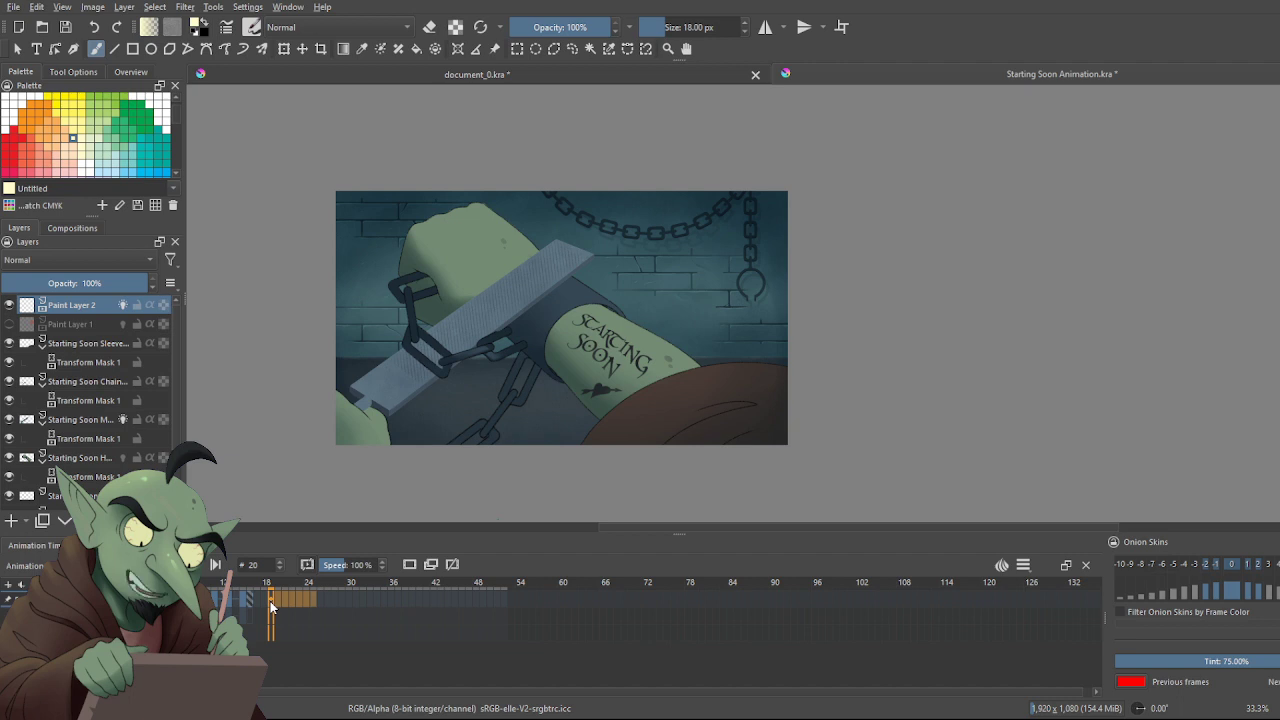
drag(270, 601, 419, 600)
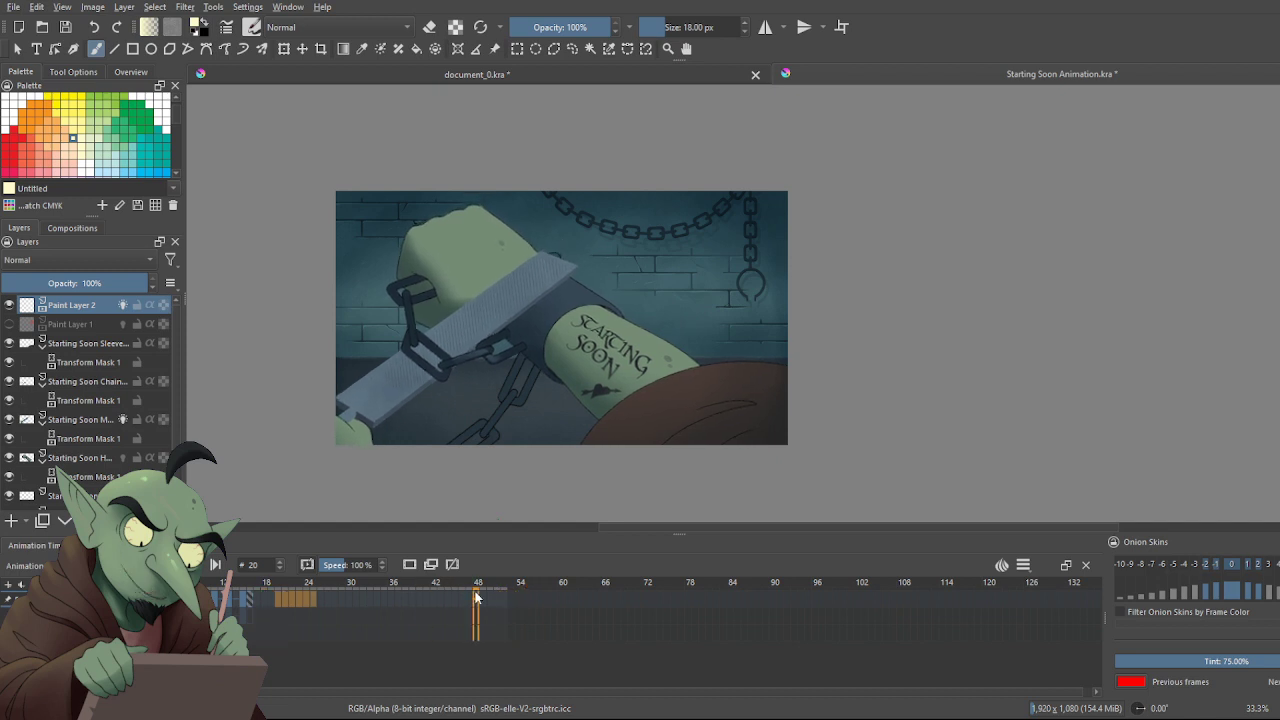
drag(345, 586, 391, 587)
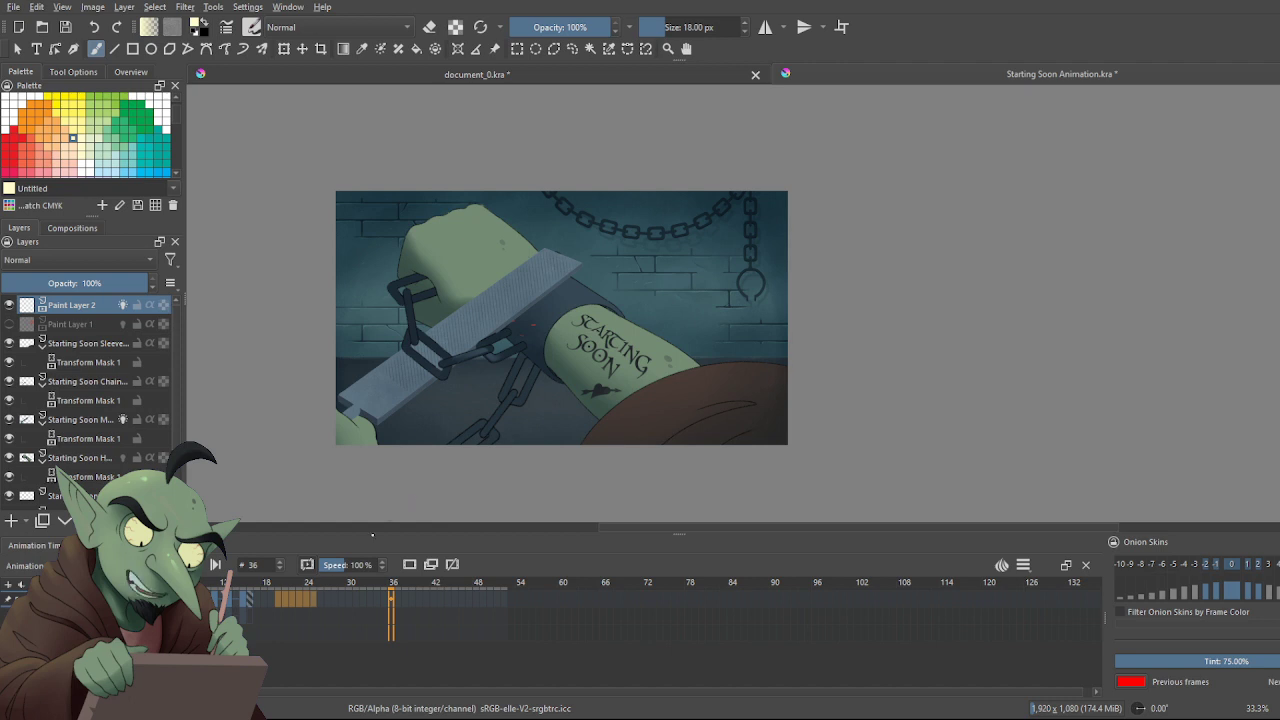
click(292, 598)
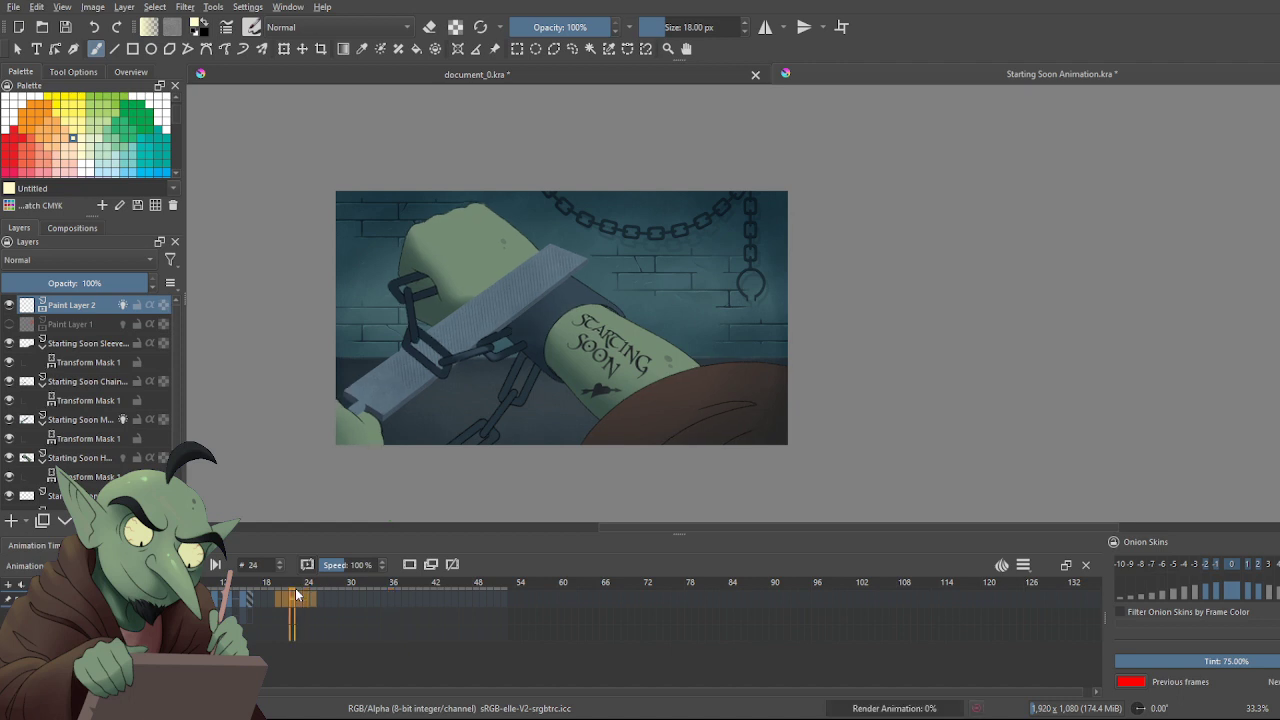
click(279, 597)
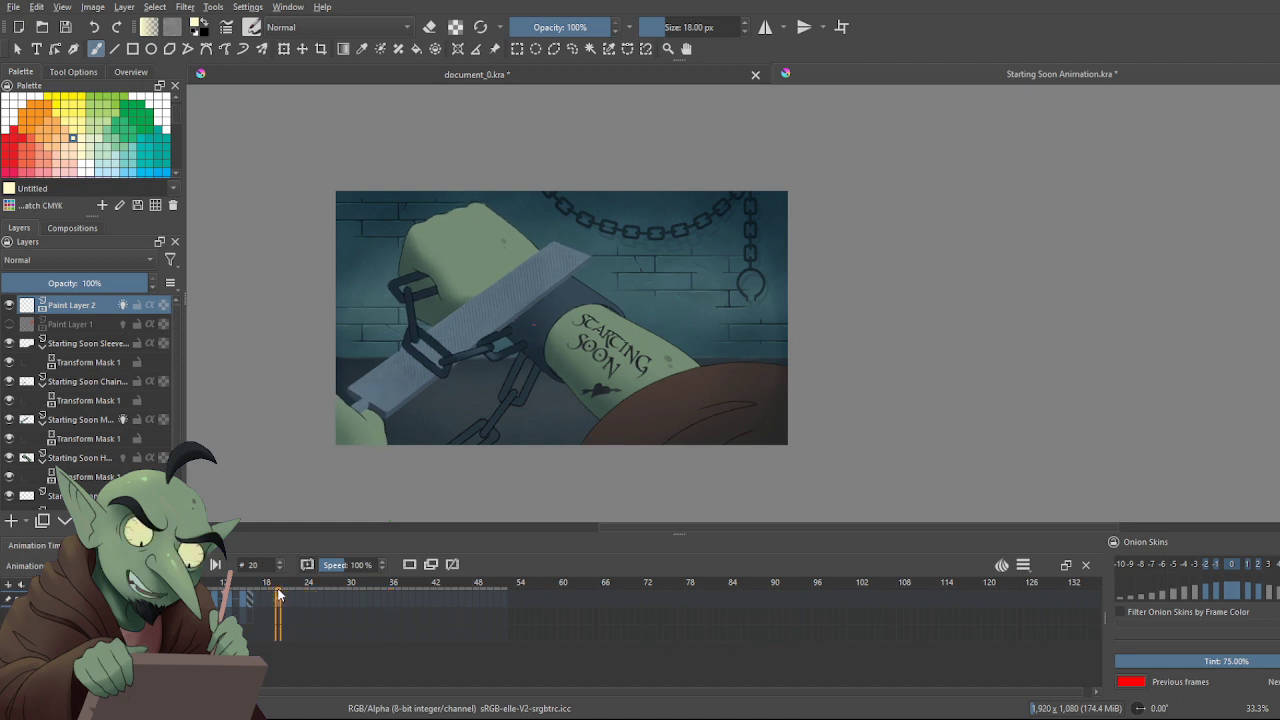
Scrub back and forth through the early frames to examine how the sparks develop along the saw stroke
click(166, 597)
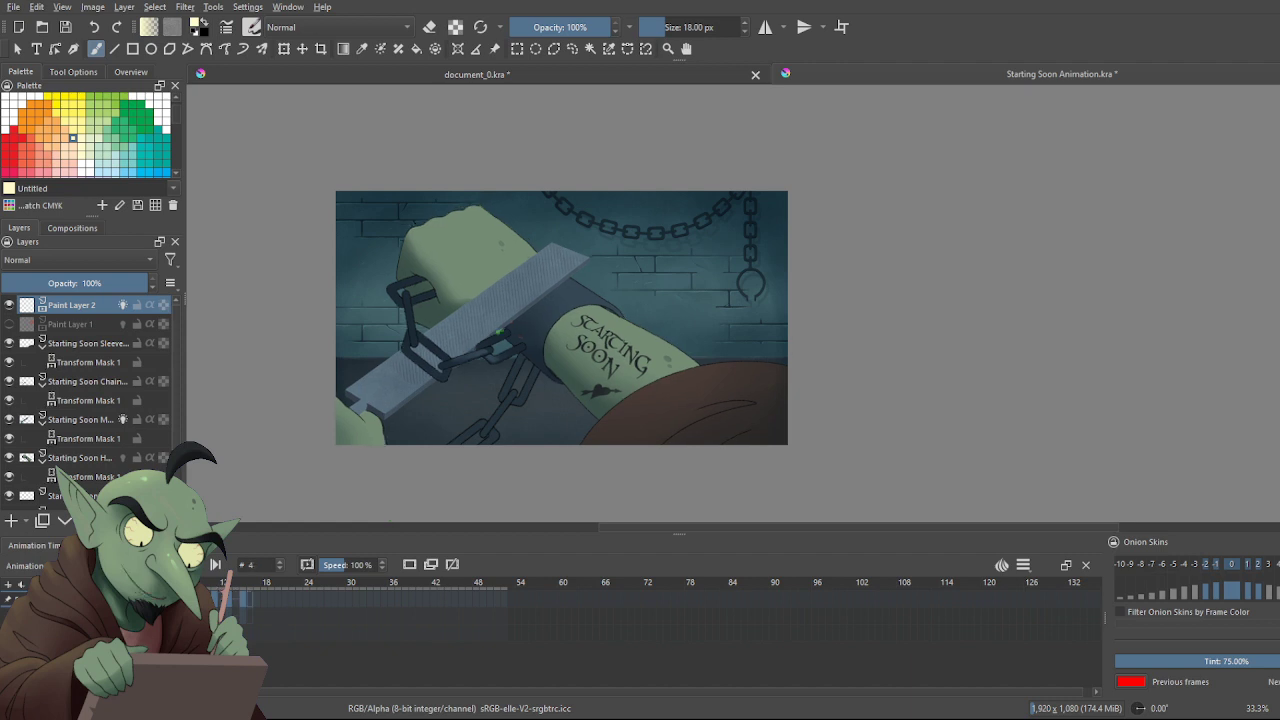
click(243, 582)
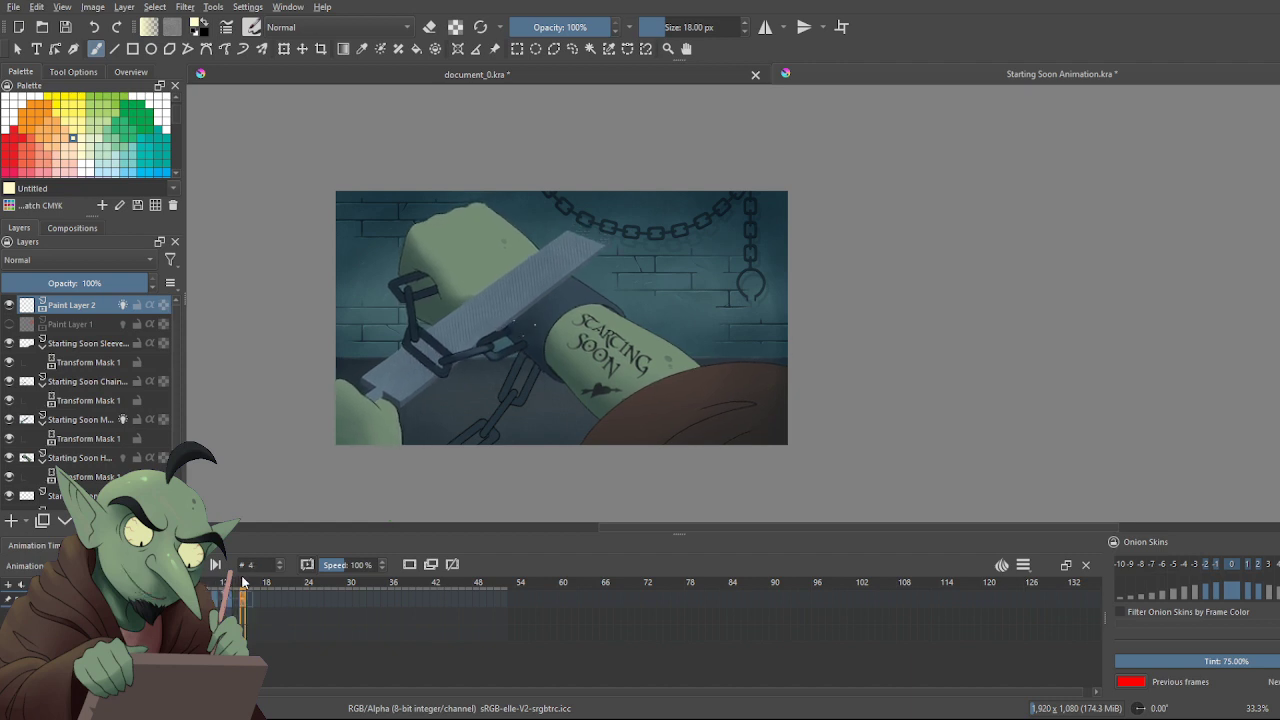
drag(243, 582, 201, 580)
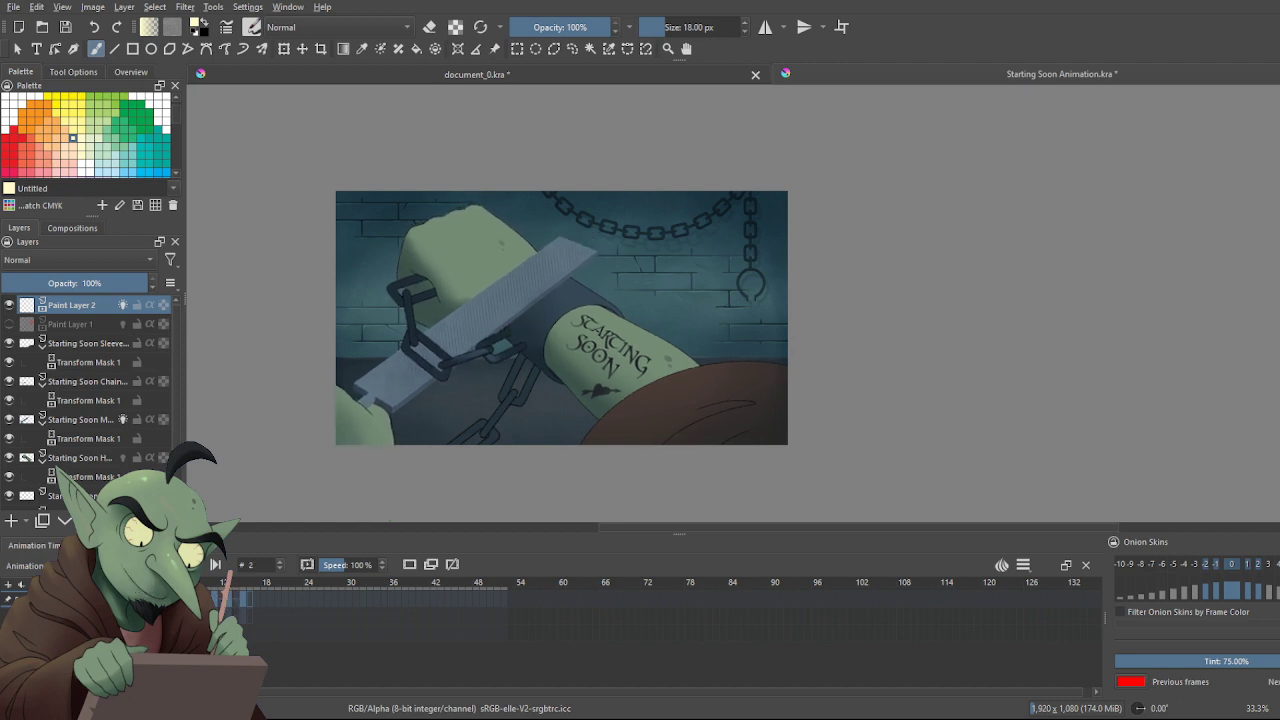
mouse_move(212, 584)
mouse_down()
mouse_move(488, 580)
mouse_move(236, 582)
mouse_up()
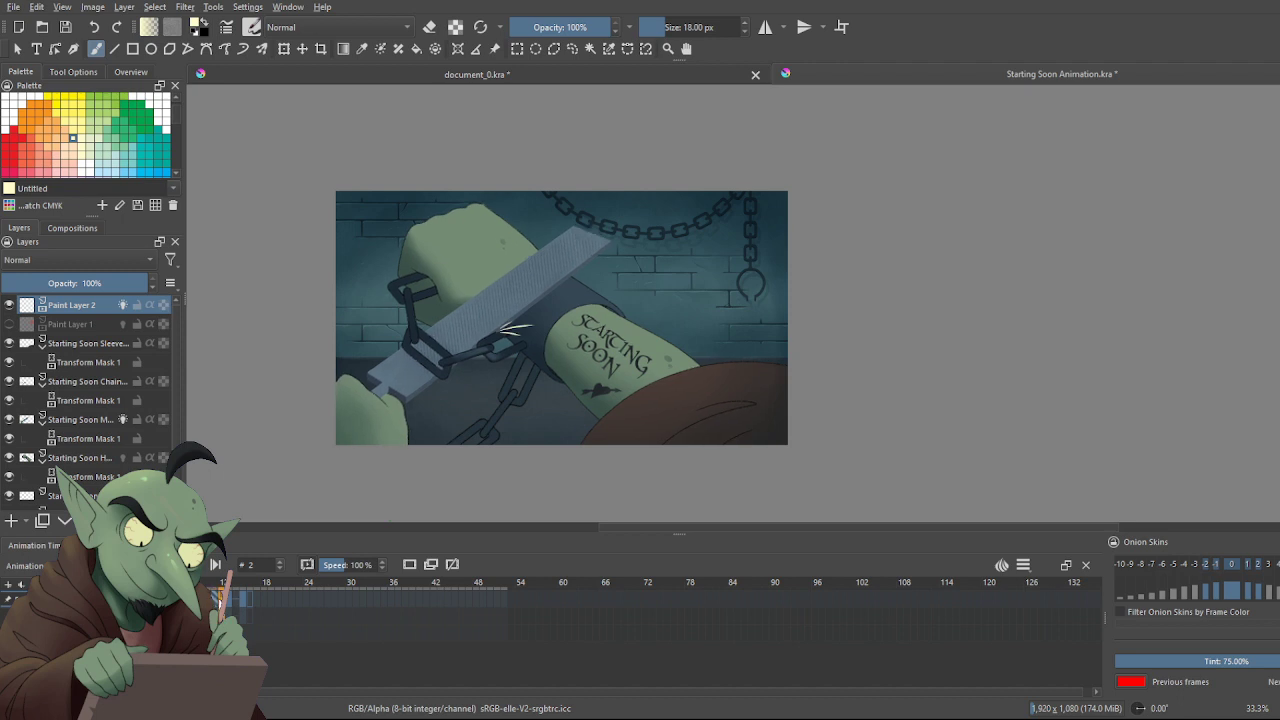
click(235, 601)
key(Right)
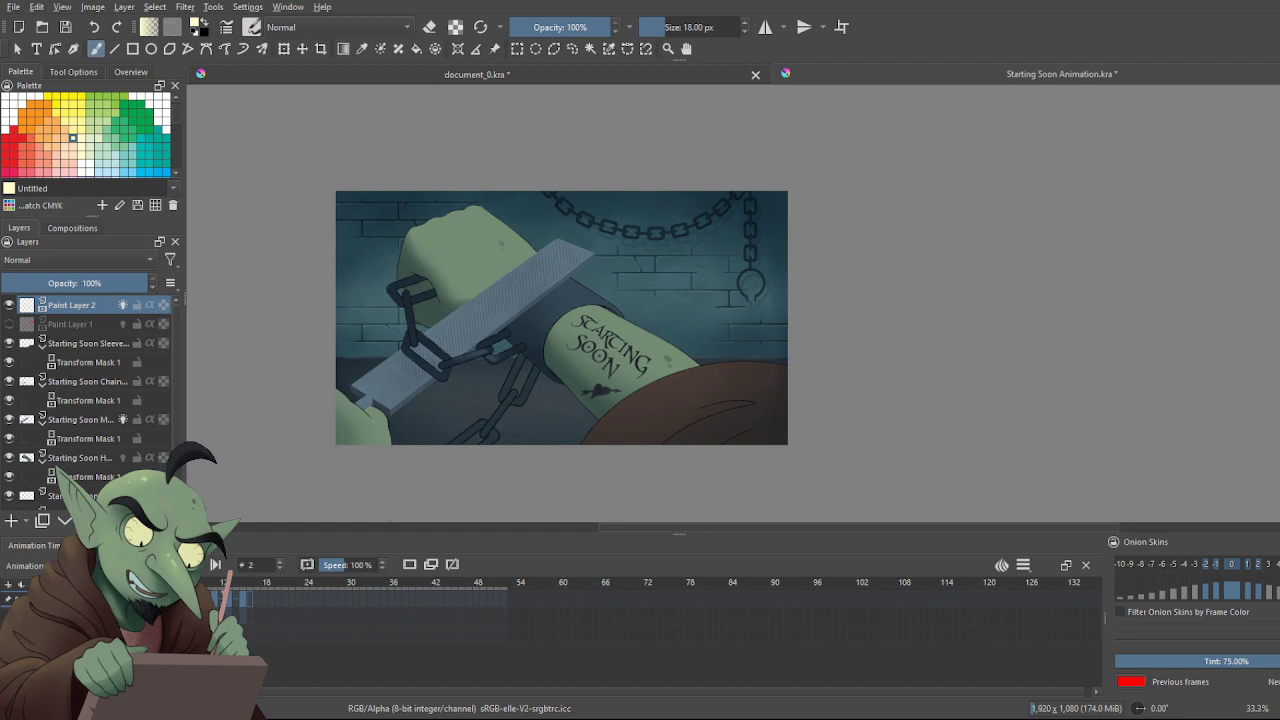
Scrub from frame 16 into the frames without sparks and back to frame 5 to compare the spark timing
click(250, 600)
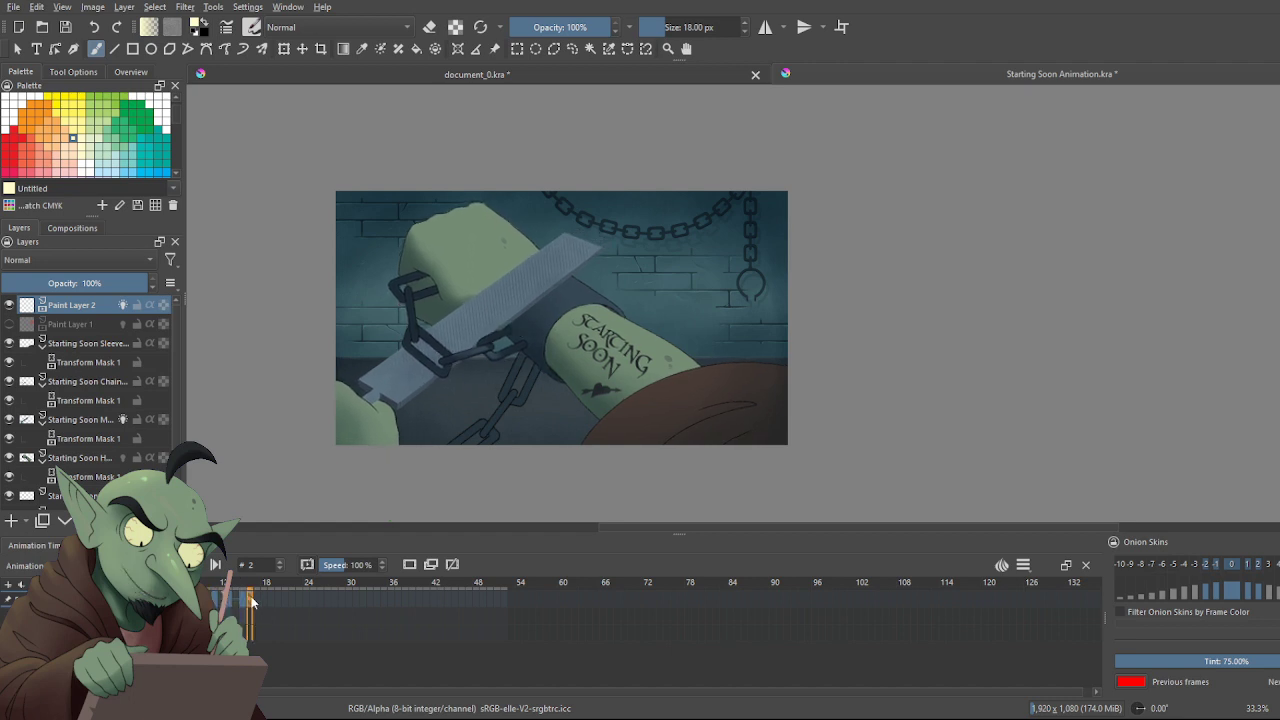
mouse_move(250, 600)
mouse_down()
mouse_move(379, 598)
mouse_move(263, 599)
mouse_move(392, 610)
mouse_up()
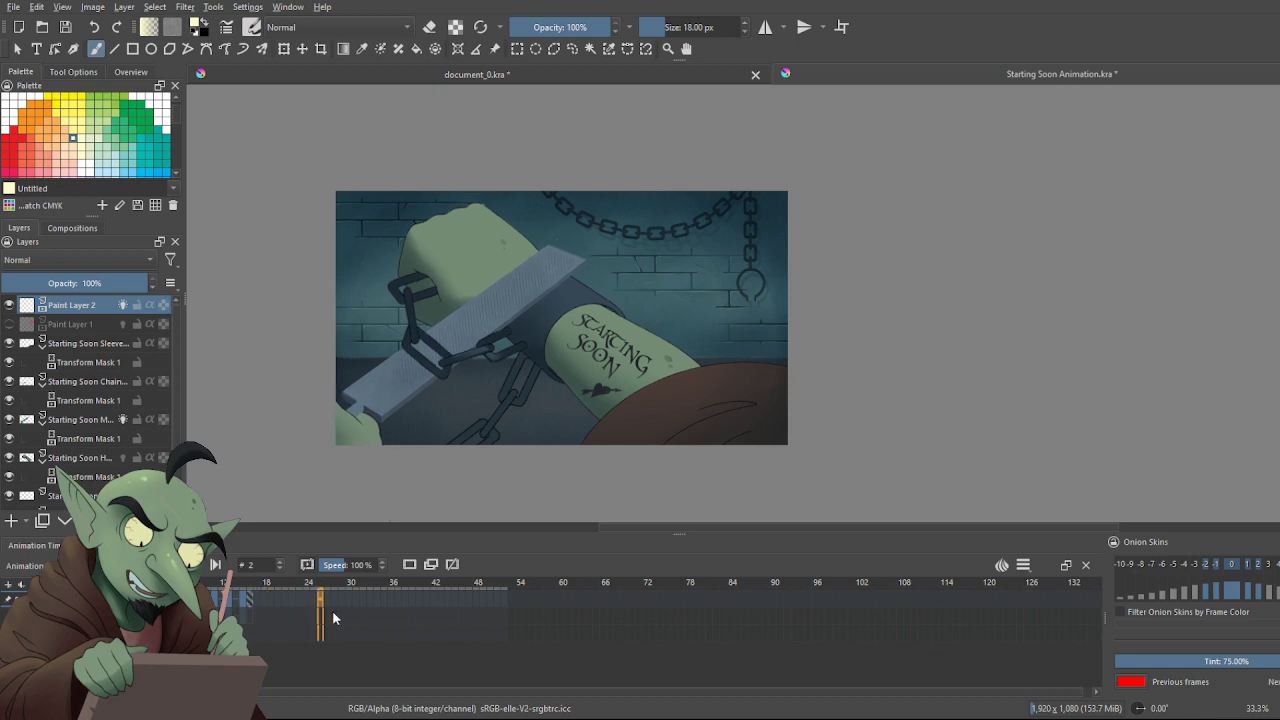
click(306, 615)
click(250, 607)
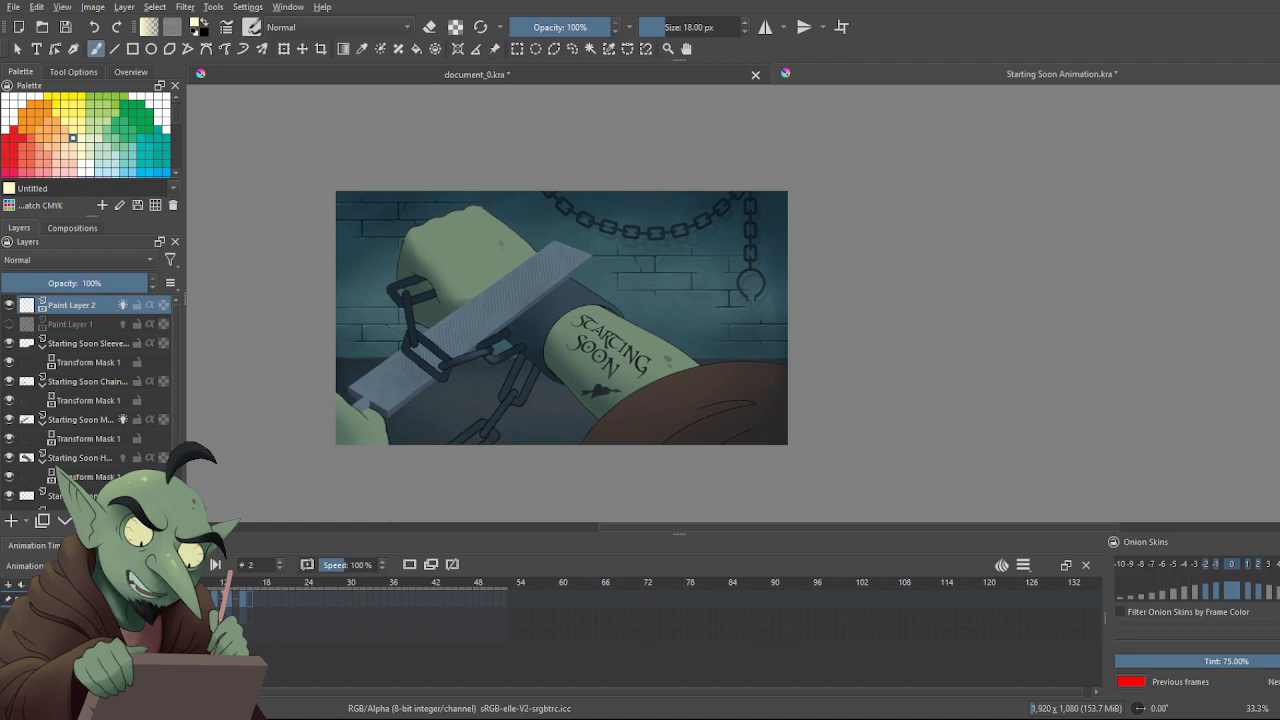
drag(340, 602, 299, 601)
click(290, 603)
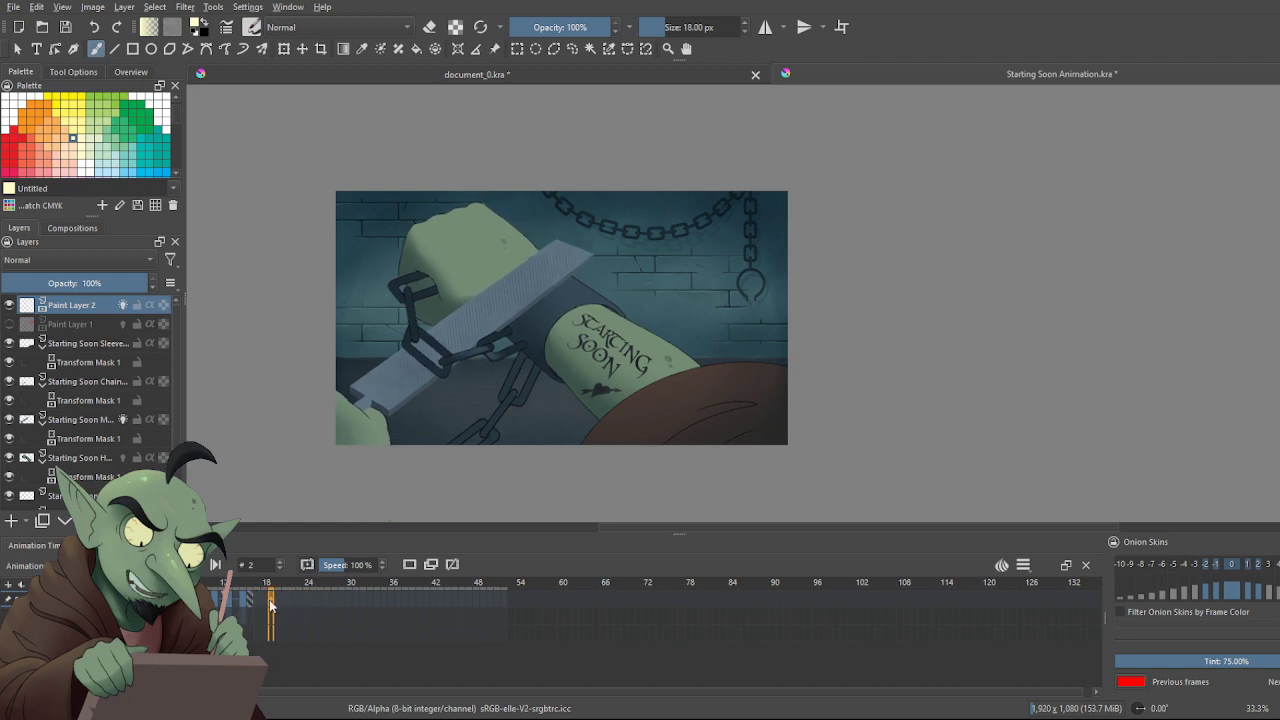
drag(289, 606, 210, 605)
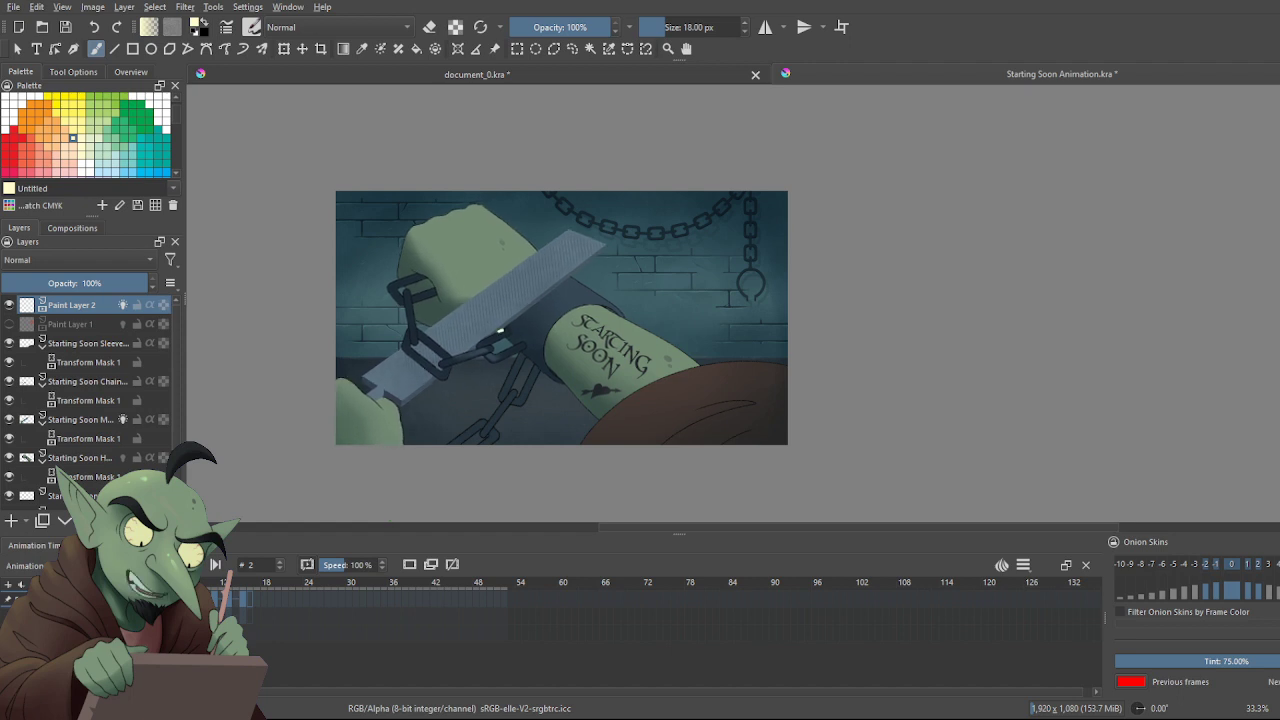
mouse_move(236, 605)
mouse_down()
mouse_move(405, 609)
mouse_move(250, 610)
mouse_move(344, 622)
mouse_move(232, 608)
mouse_up()
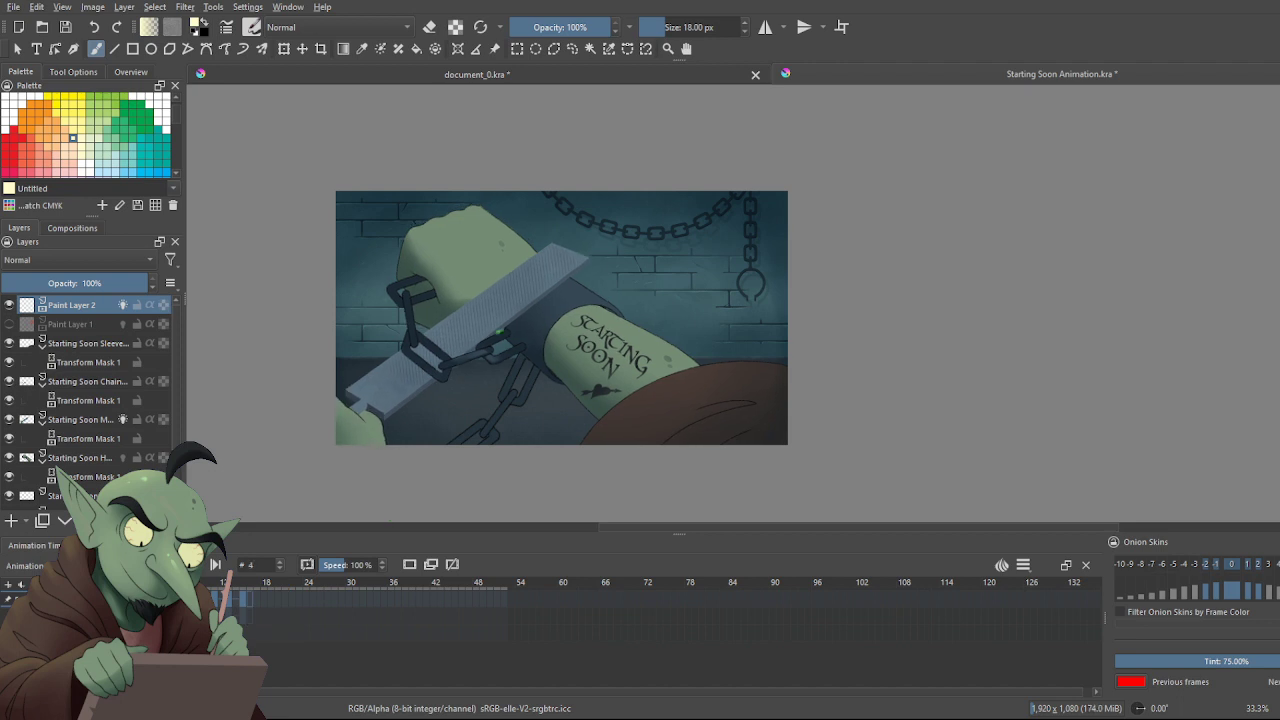
drag(168, 606, 175, 606)
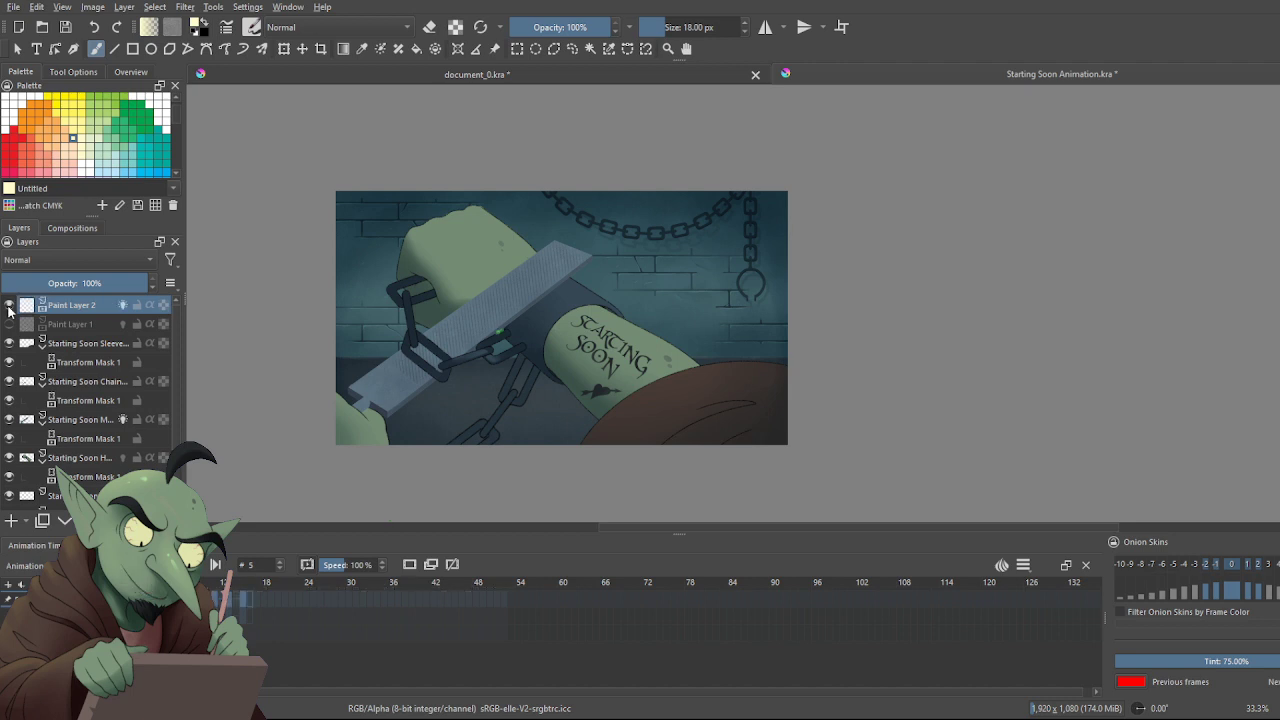
Delete the hidden Paint Layer 1 and add a new empty paint layer directly beneath Paint Layer 2
click(80, 325)
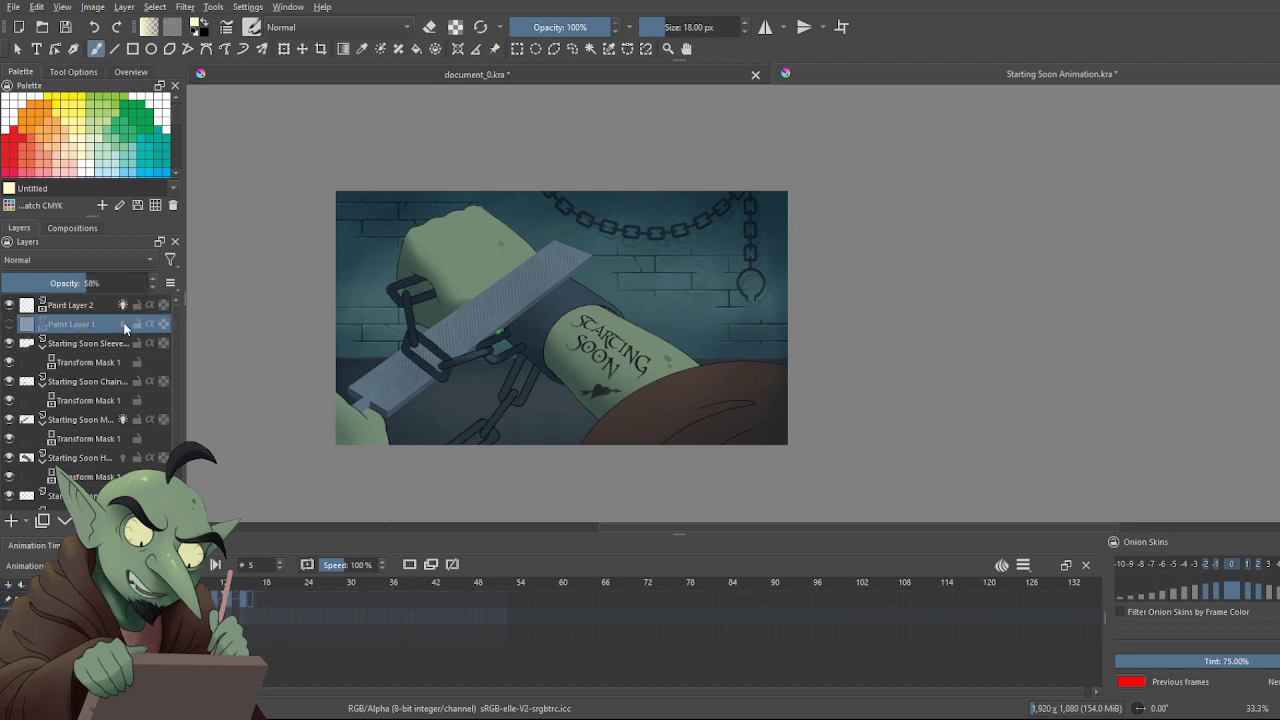
key(shift+Delete)
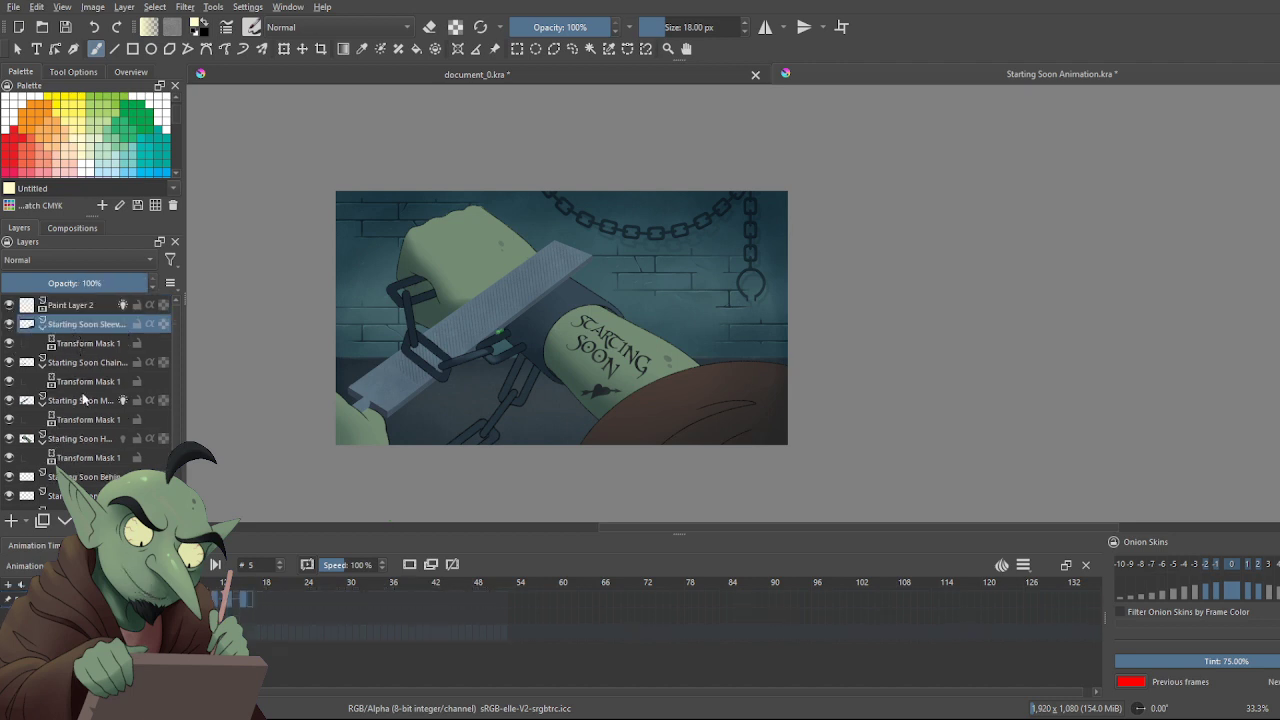
click(12, 521)
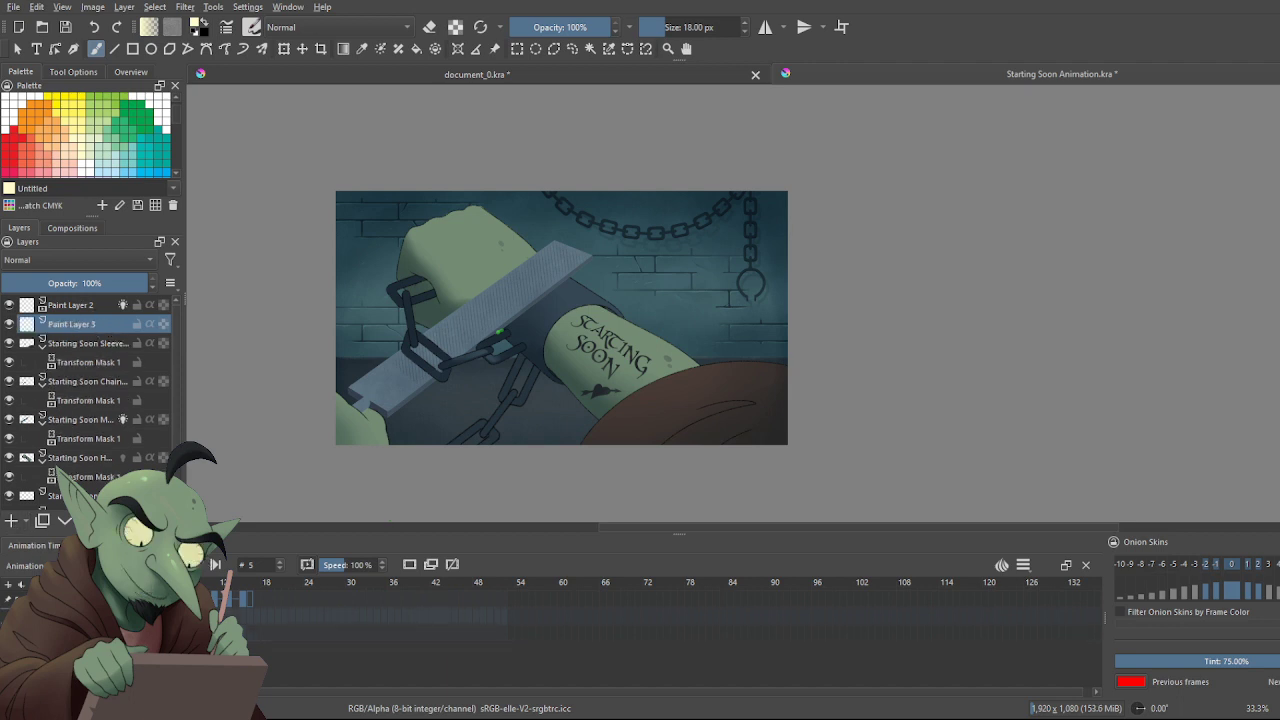
Hide Paint Layer 2 and paint a small pale yellow spark dot on frame 4 of Paint Layer 3, where the saw meets the chain
key(space)
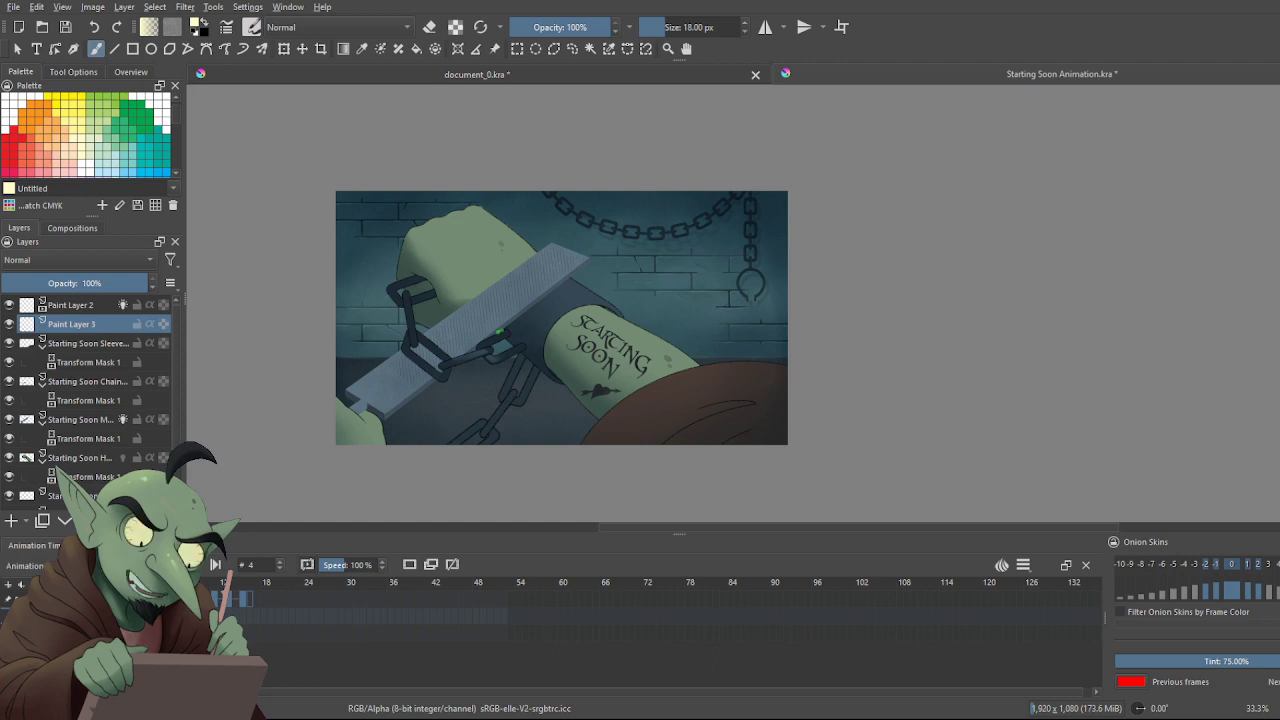
key(Right)
click(9, 305)
key(plus)
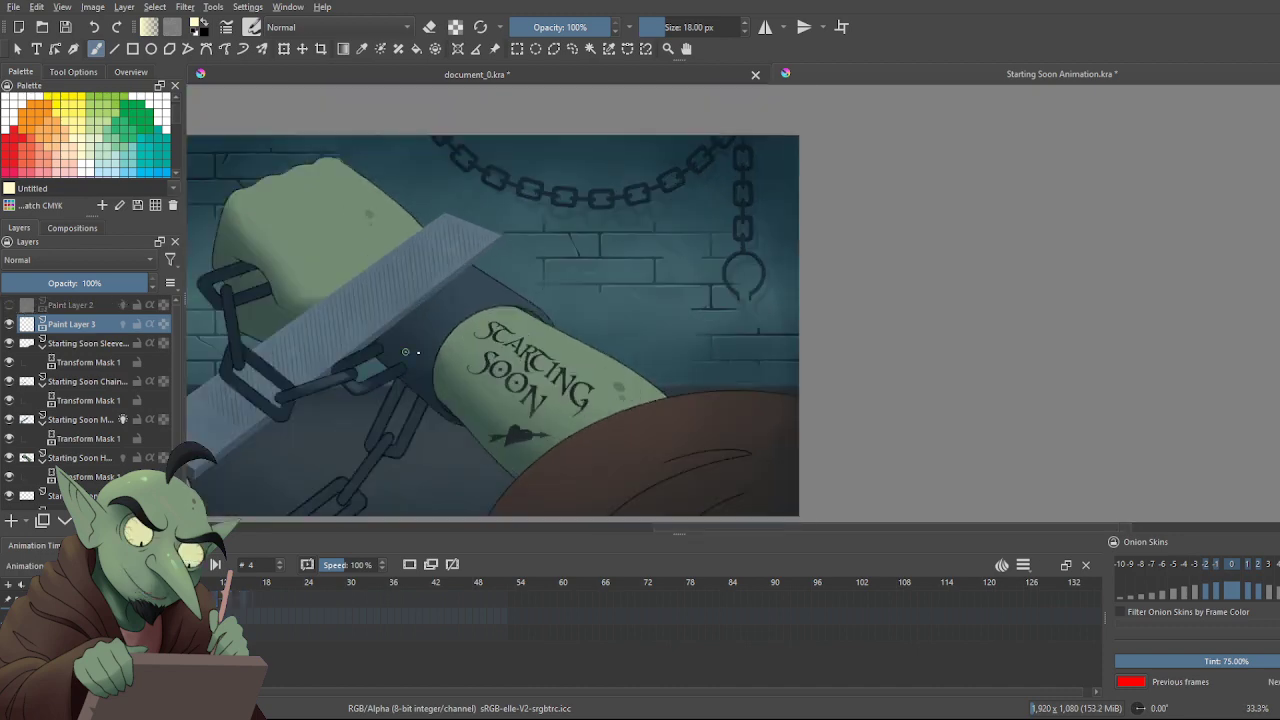
key(plus)
key(plus)
key(minus)
key(minus)
drag(671, 526, 595, 521)
scroll(500, 340, up, 2)
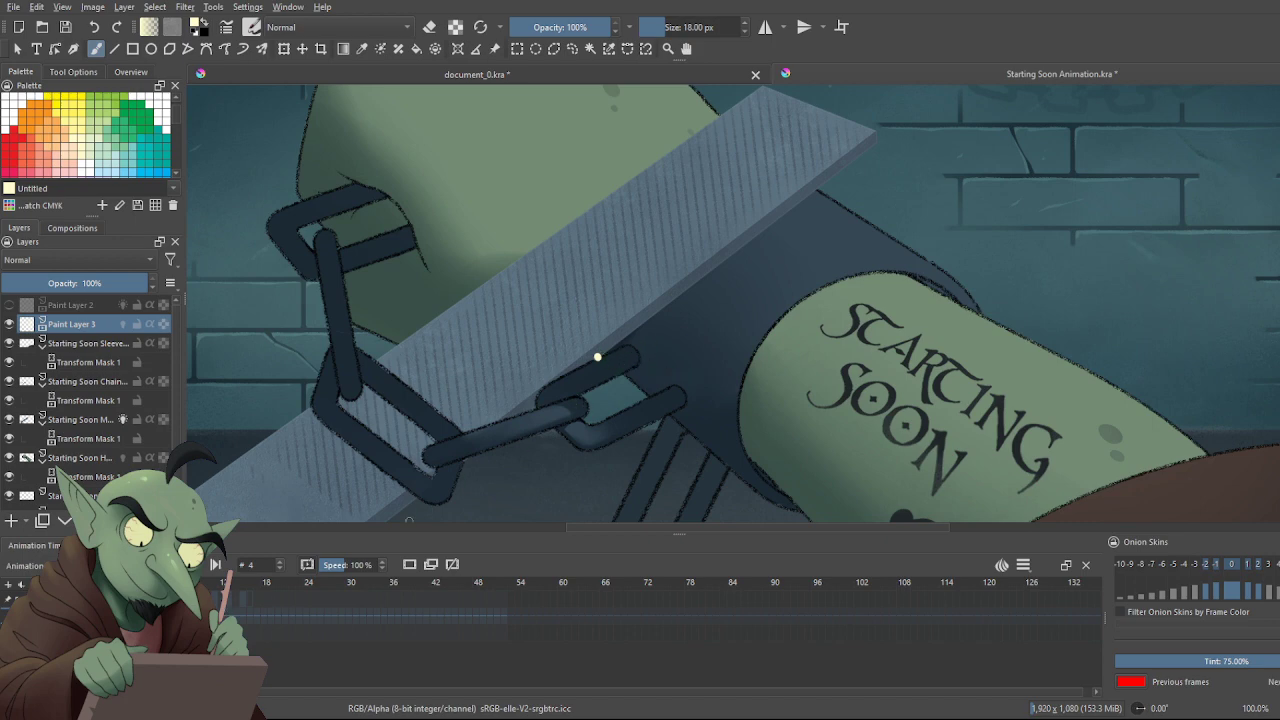
Turn on onion skins for Paint Layer 3, paint a short thick spark stroke on frame 5, and show Paint Layer 2 again
key(Right)
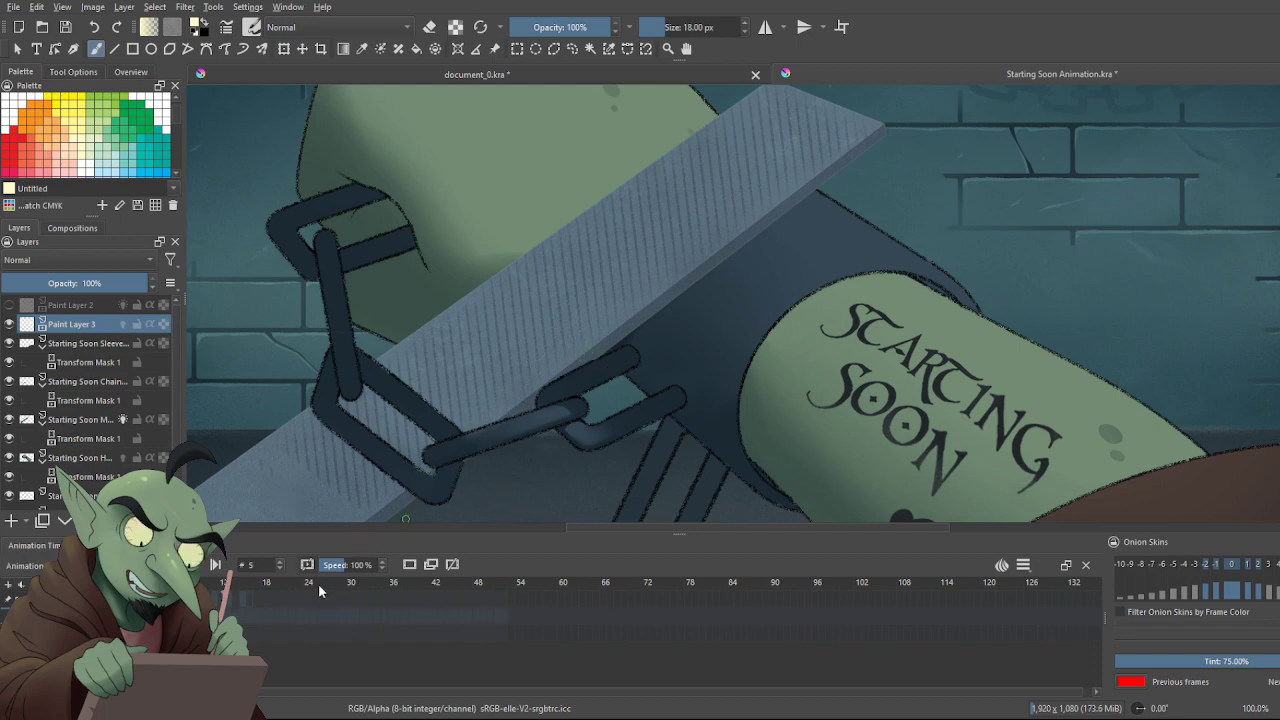
click(123, 324)
drag(597, 355, 605, 350)
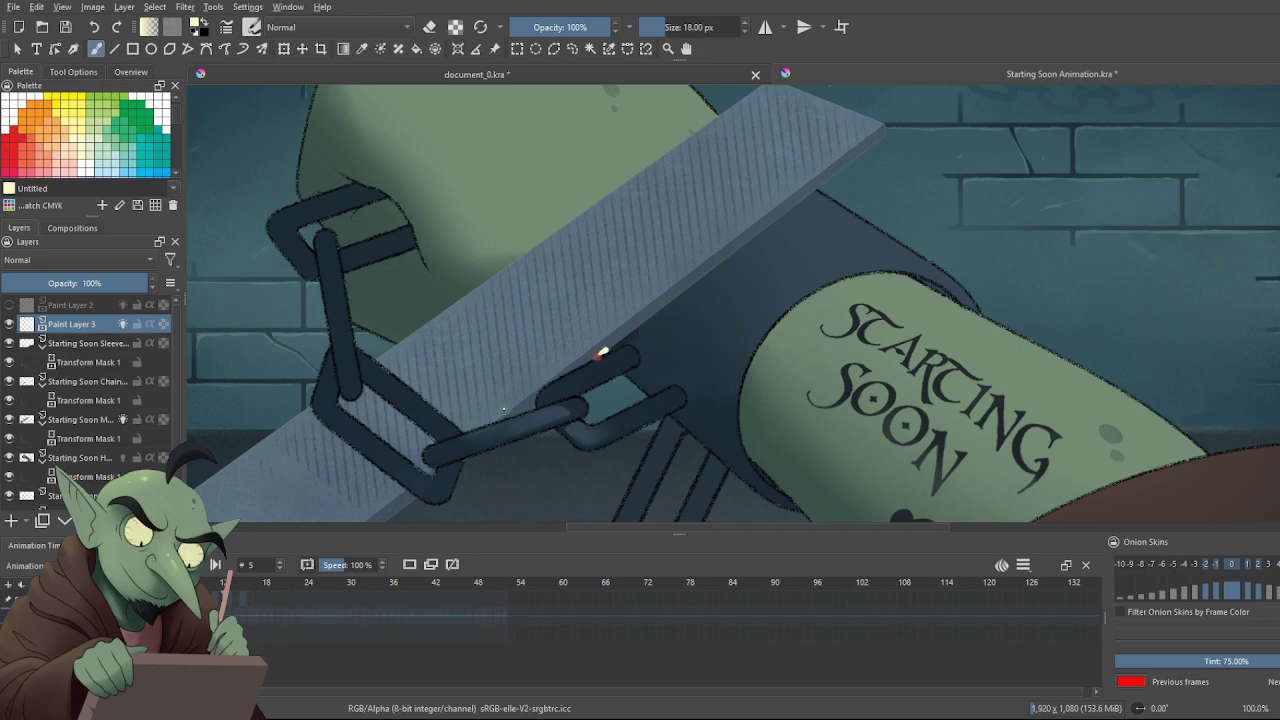
click(9, 304)
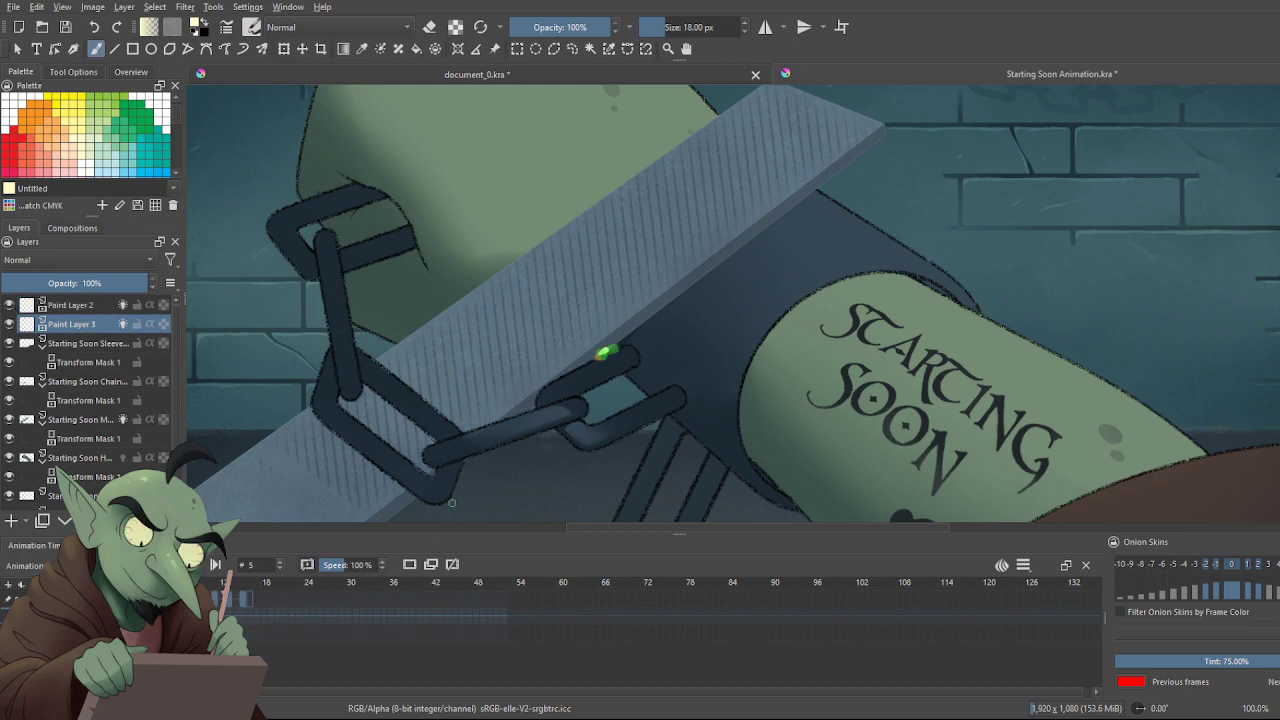
On frame 7, paint a thin curved spark streak rising from the cut point, undoing and redrawing it until the arc fits the existing sparks
key(Right)
key(Right)
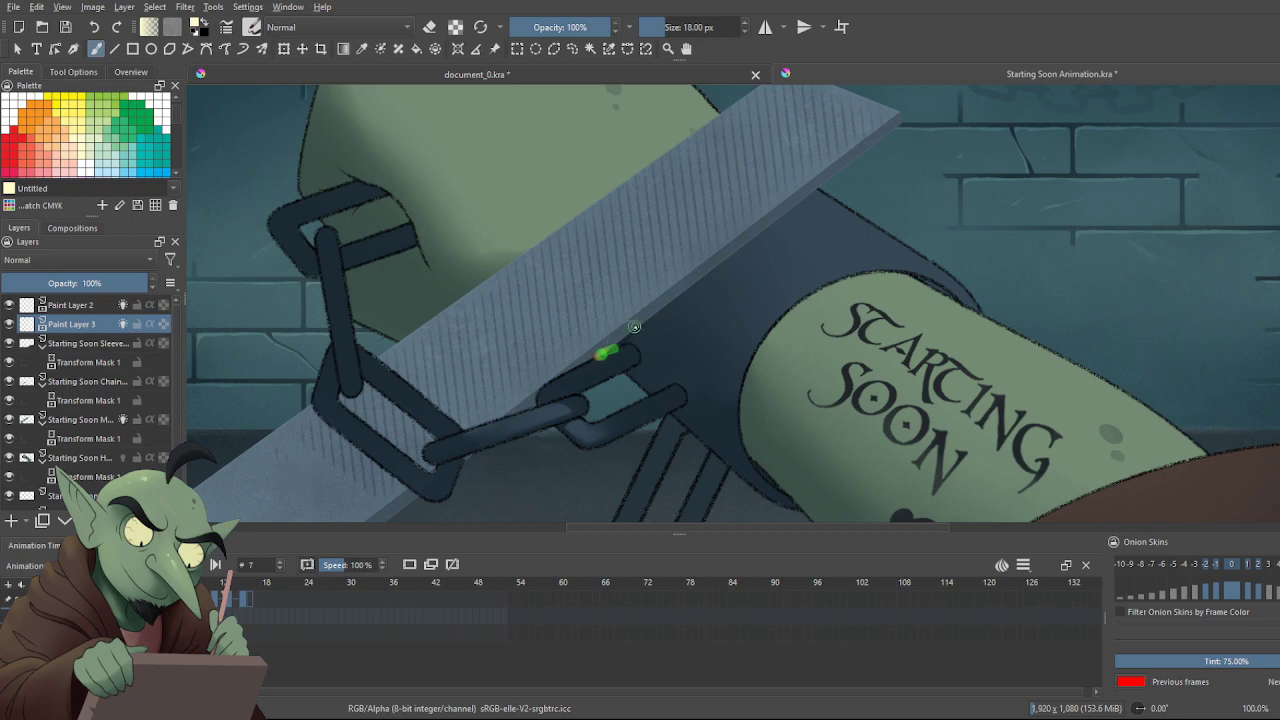
click(9, 304)
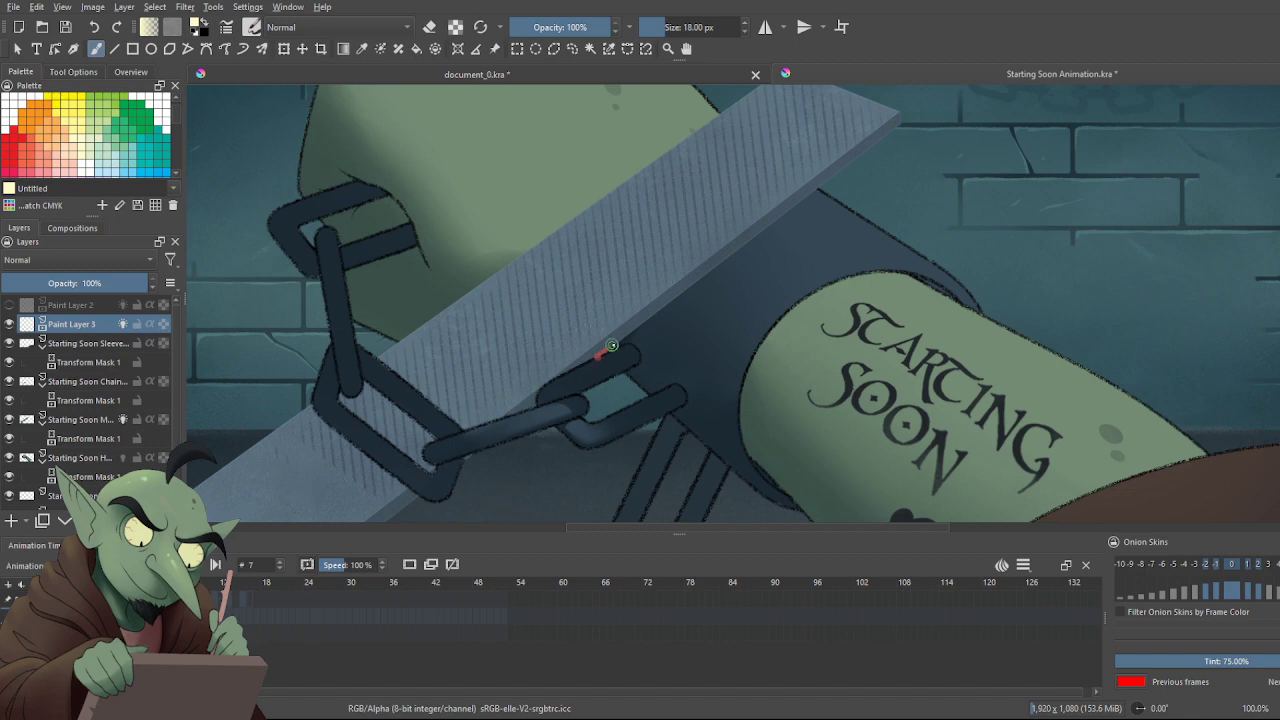
click(9, 304)
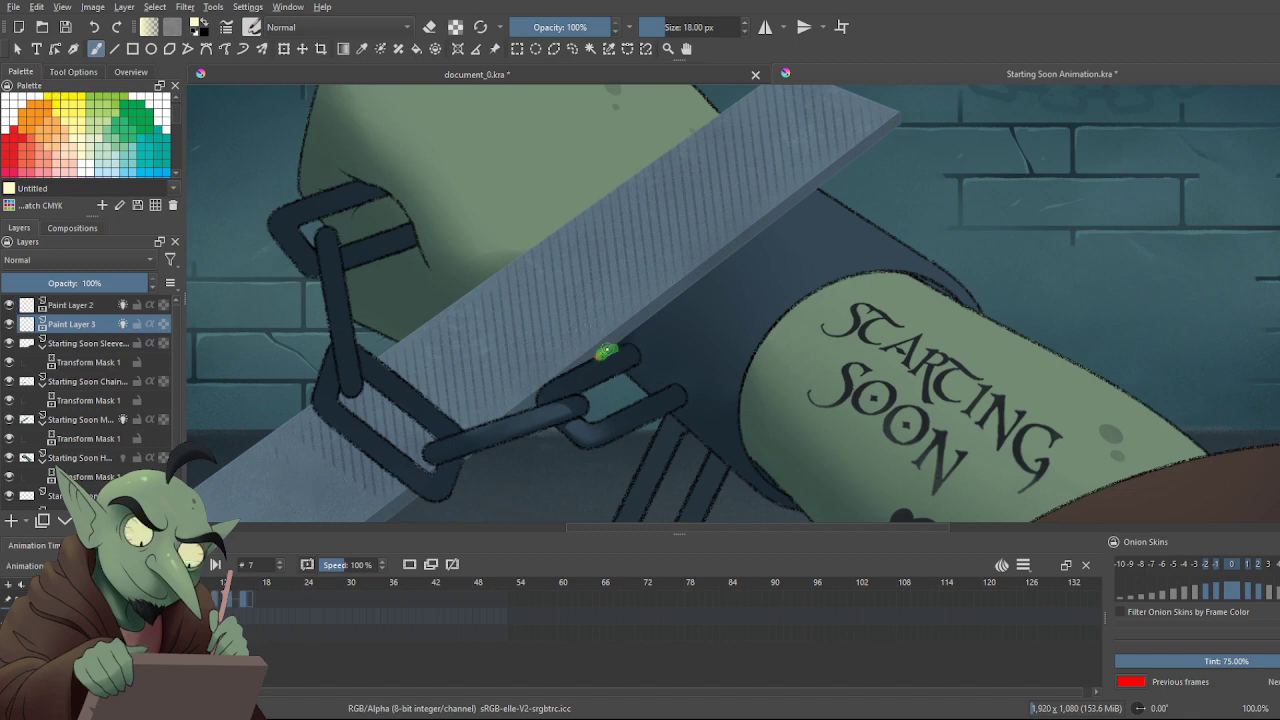
drag(620, 334, 606, 346)
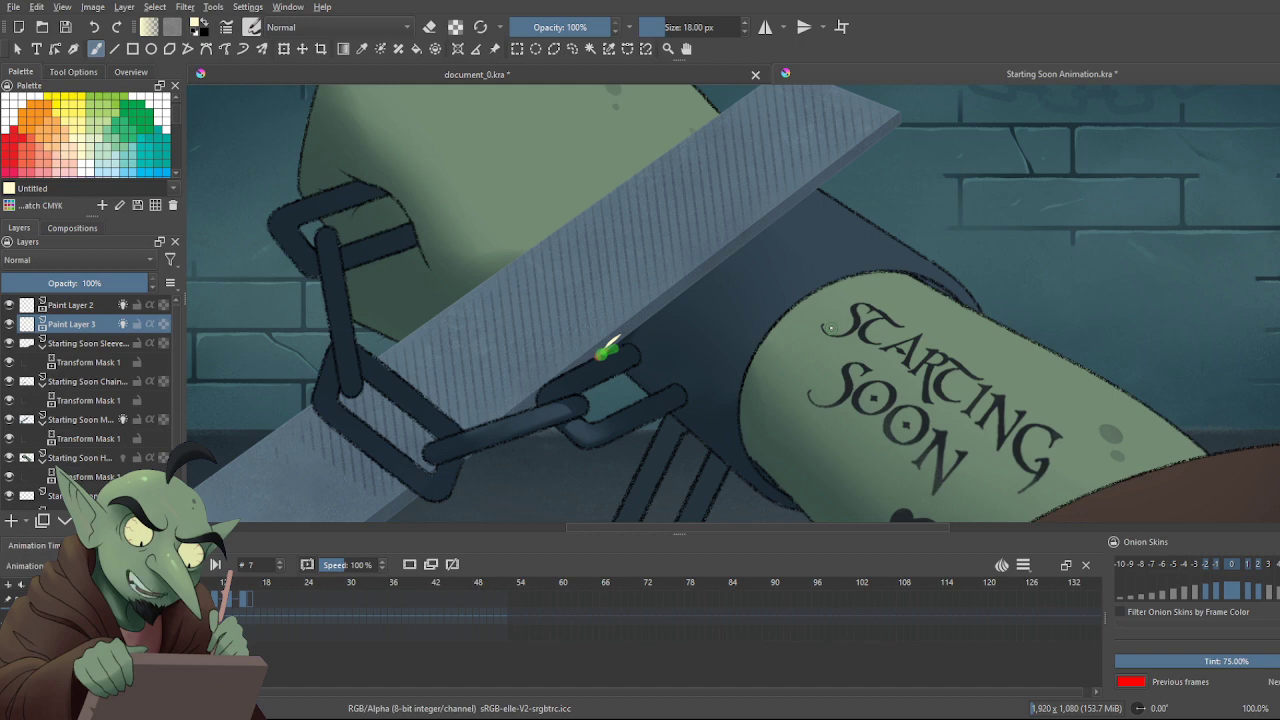
drag(602, 352, 666, 310)
key(ctrl+z)
drag(604, 352, 668, 309)
key(ctrl+z)
drag(604, 352, 700, 300)
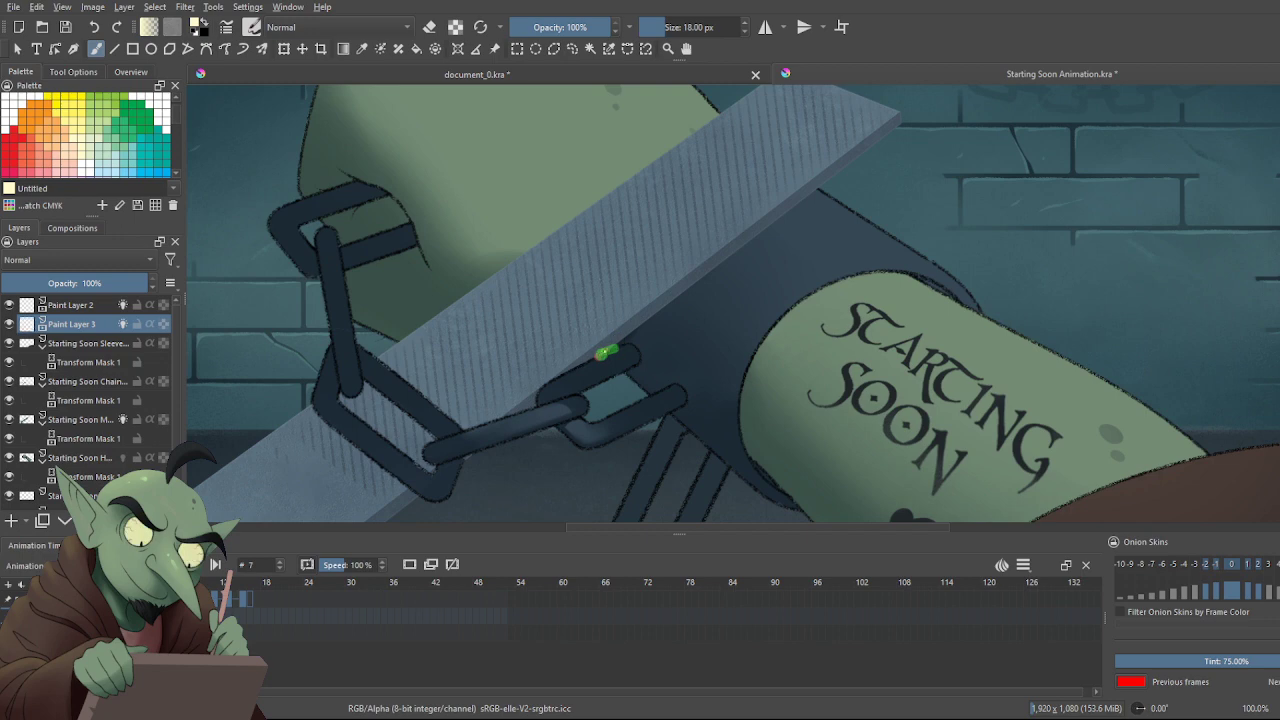
drag(606, 350, 700, 295)
key(ctrl+z)
drag(604, 352, 698, 296)
key(ctrl+z)
drag(604, 352, 700, 300)
key(ctrl+z)
drag(603, 353, 690, 302)
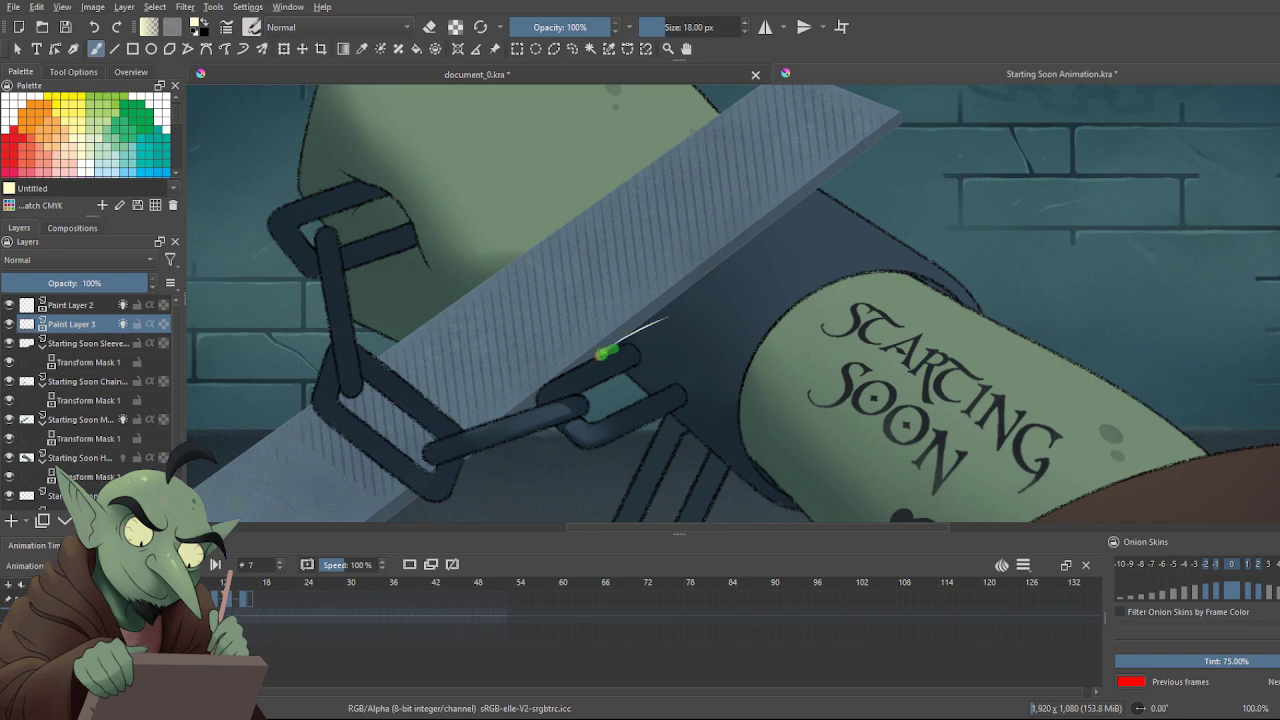
On frame 9, paint a short tapered spark at the outer tip of the previous streak
key(period)
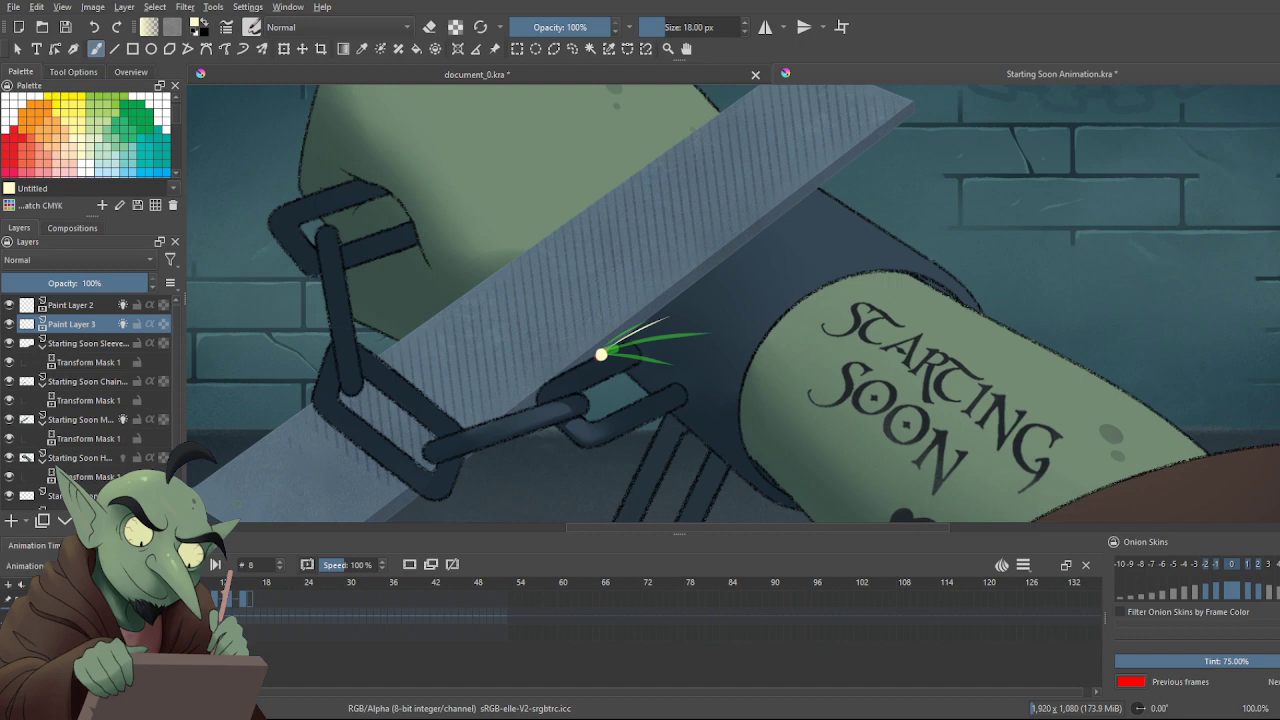
key(period)
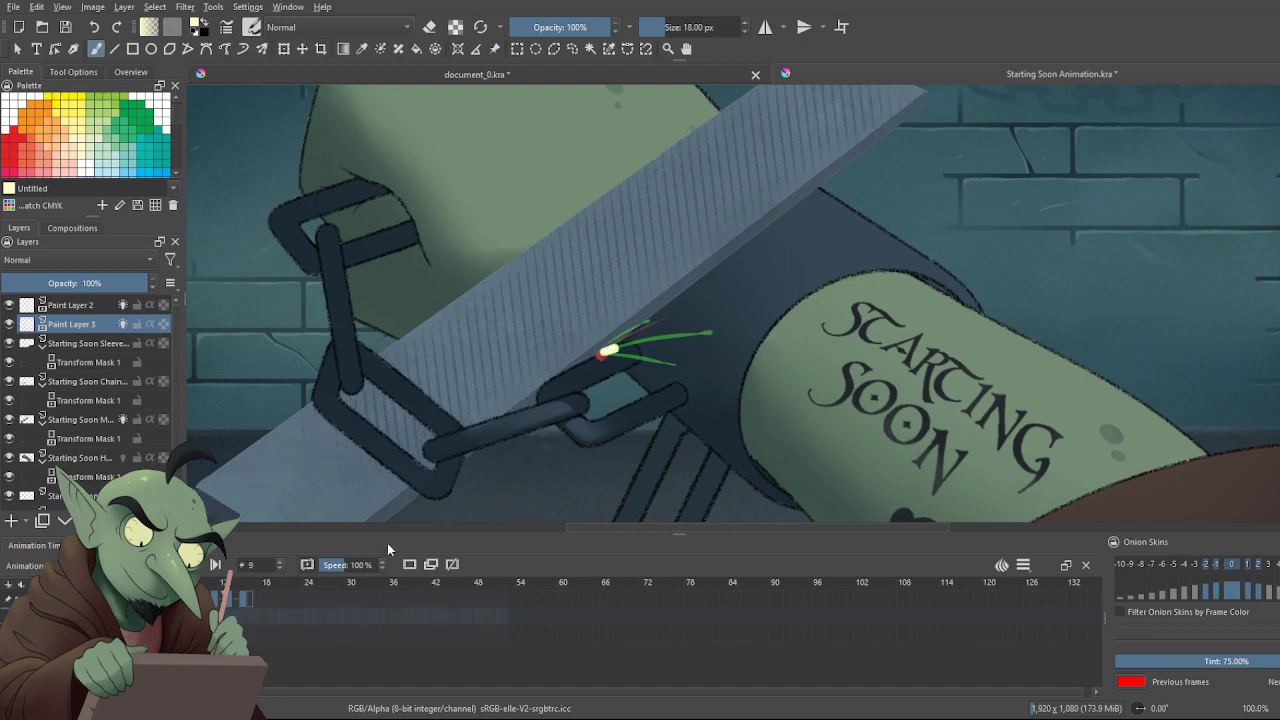
scroll(657, 320, up, 3)
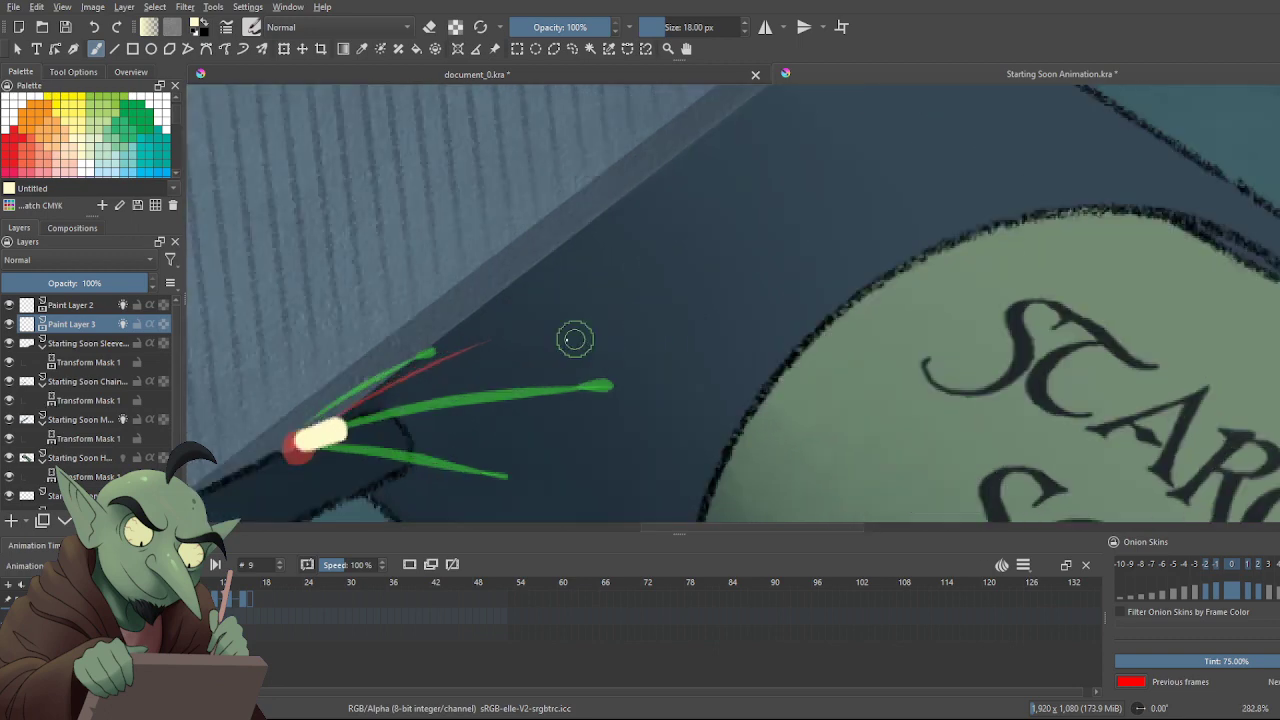
drag(456, 349, 497, 340)
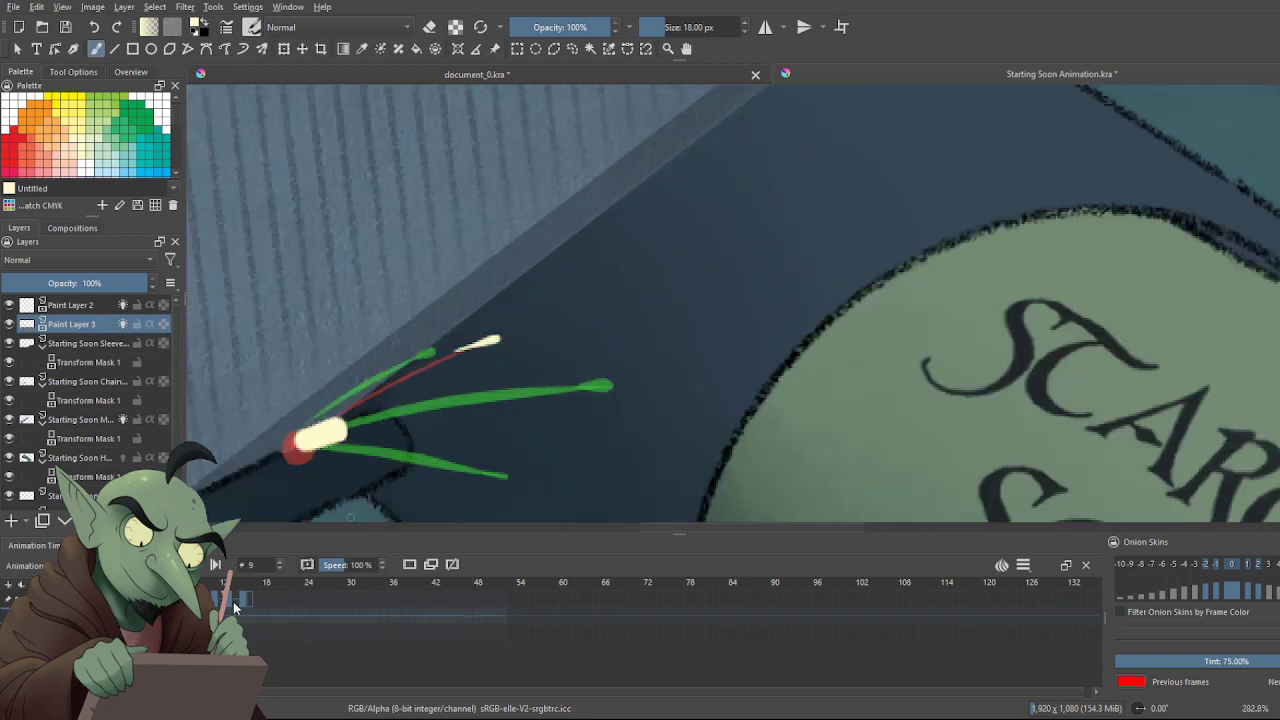
On frame 11, paint a tiny spark dot just beyond the end of the previous streak, redoing the first attempt
key(Right)
key(Right)
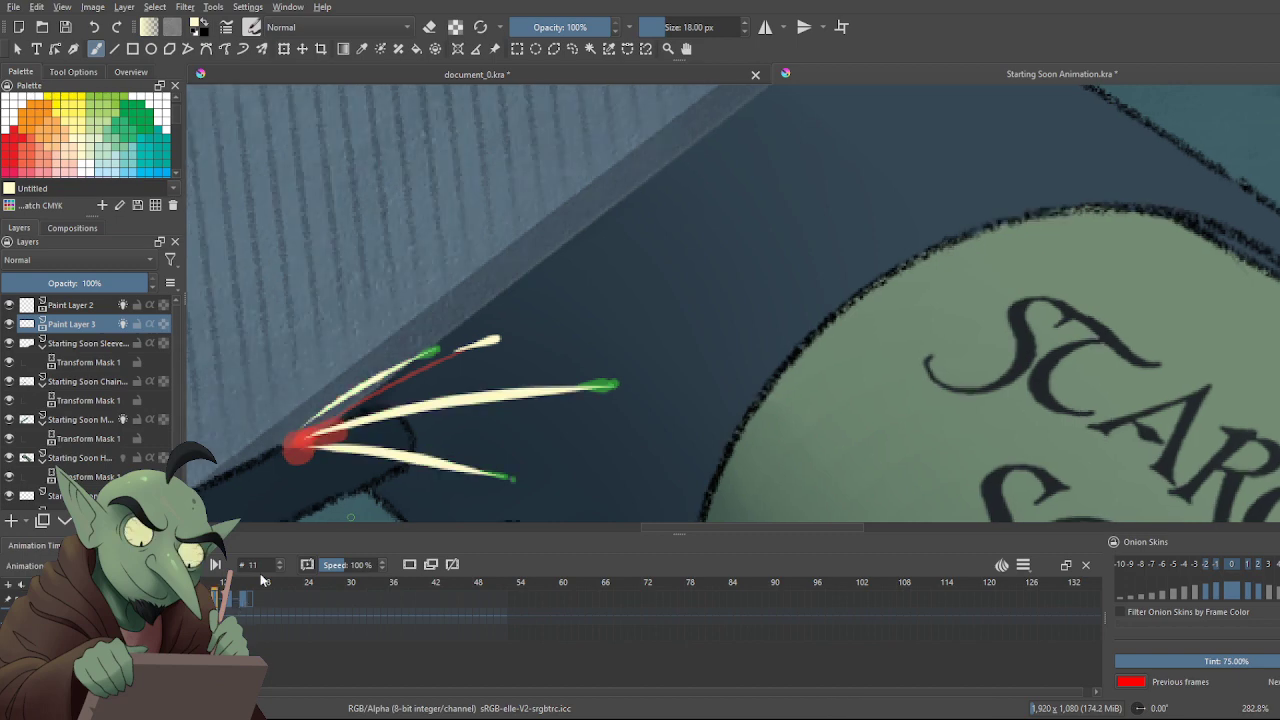
click(499, 337)
key(ctrl+z)
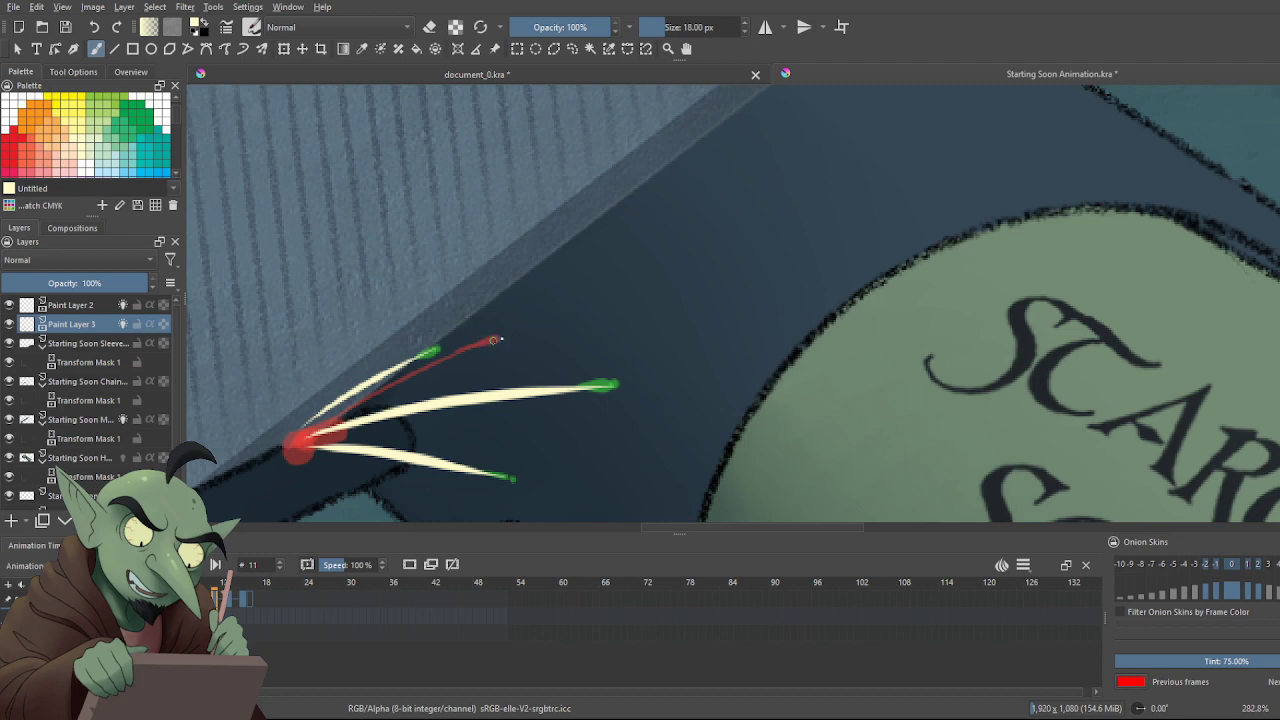
click(501, 337)
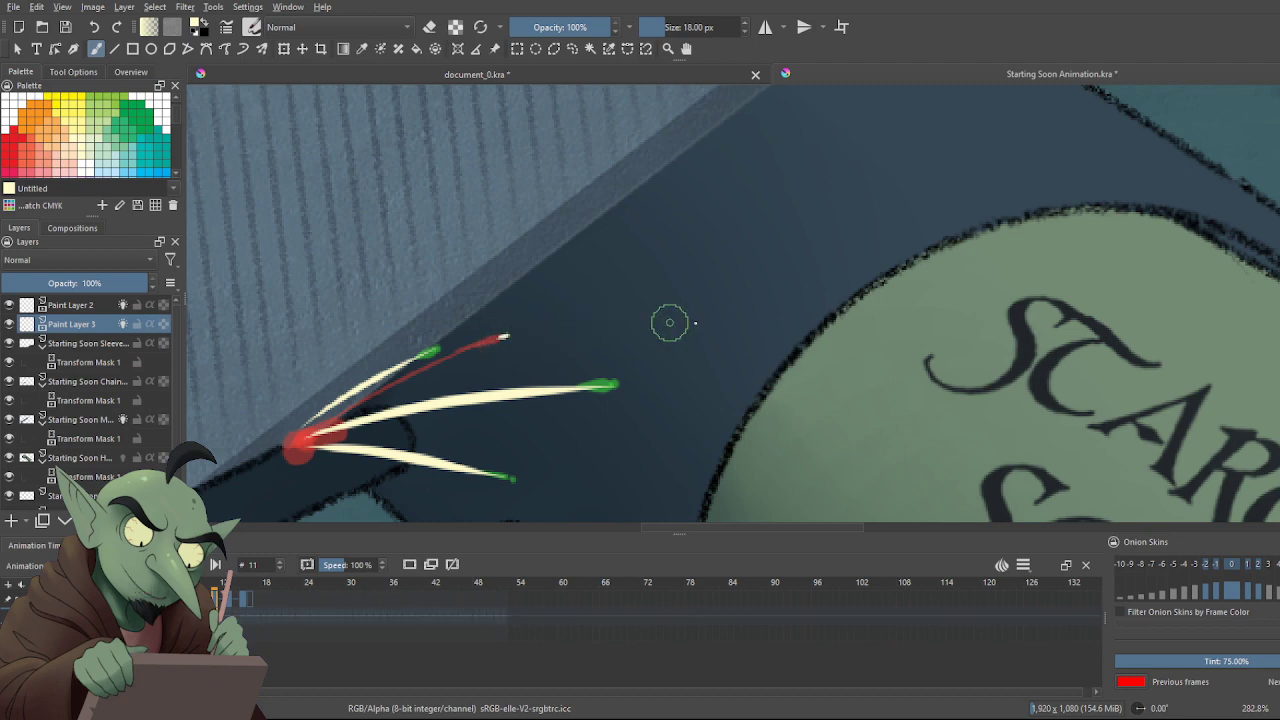
Set the playback speed to 93% and play the animation from frame 0 with the whole scene in view
scroll(670, 322, down, 2)
scroll(536, 364, down, 2)
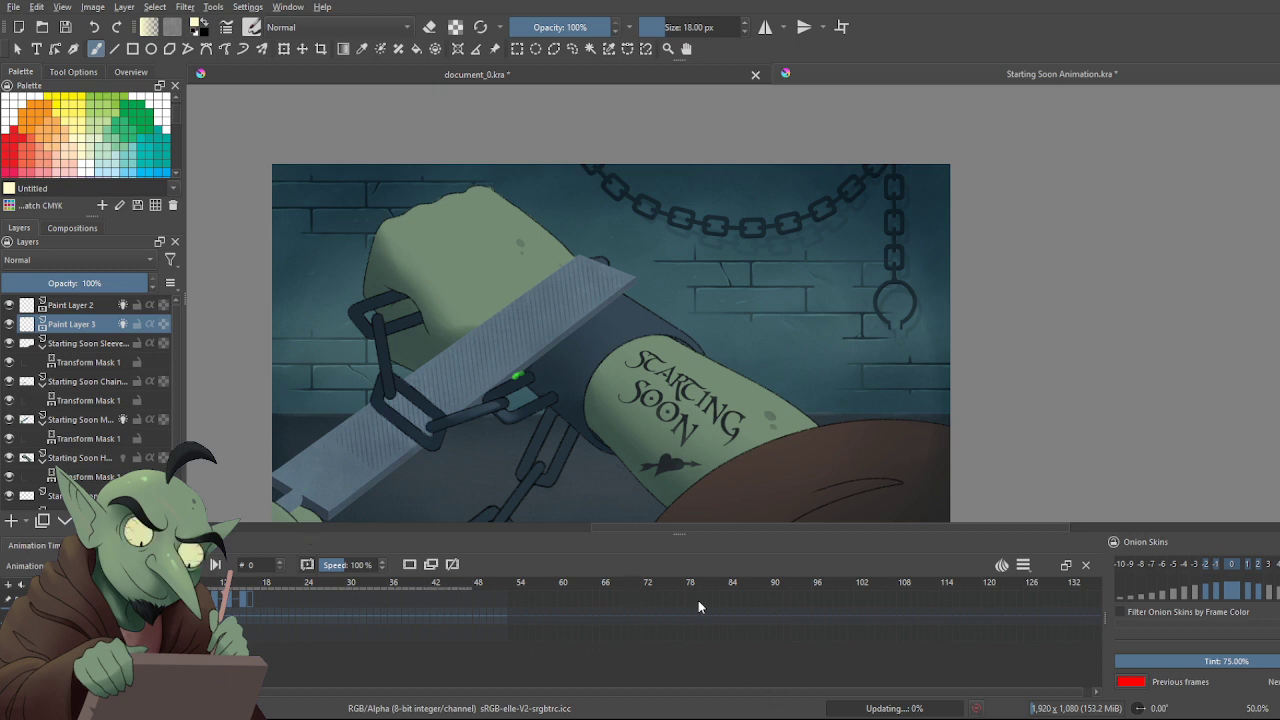
click(341, 565)
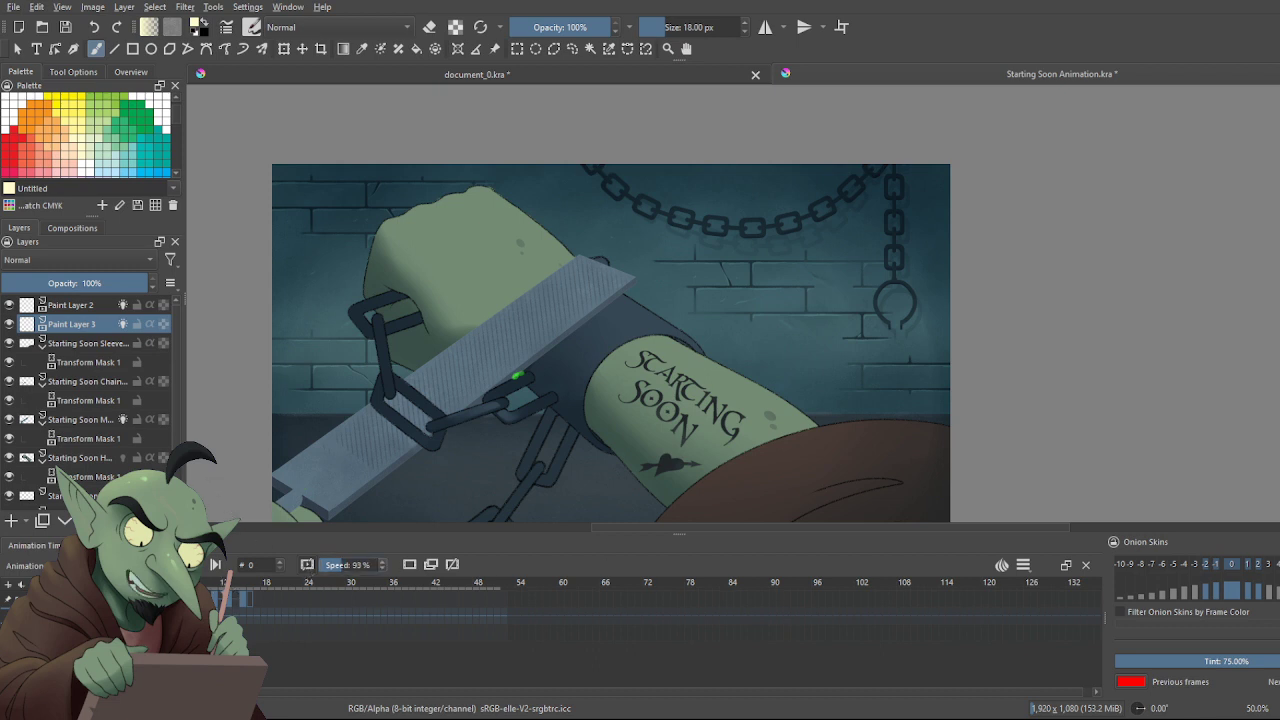
key(space)
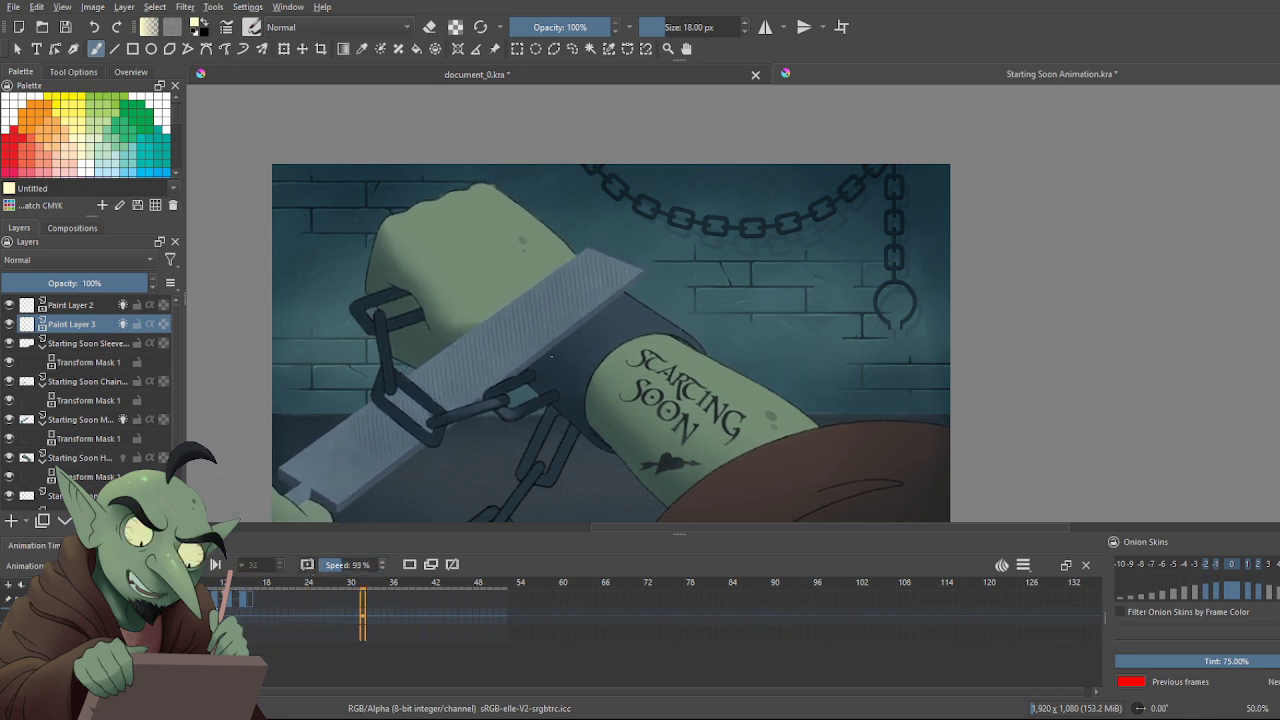
key(space)
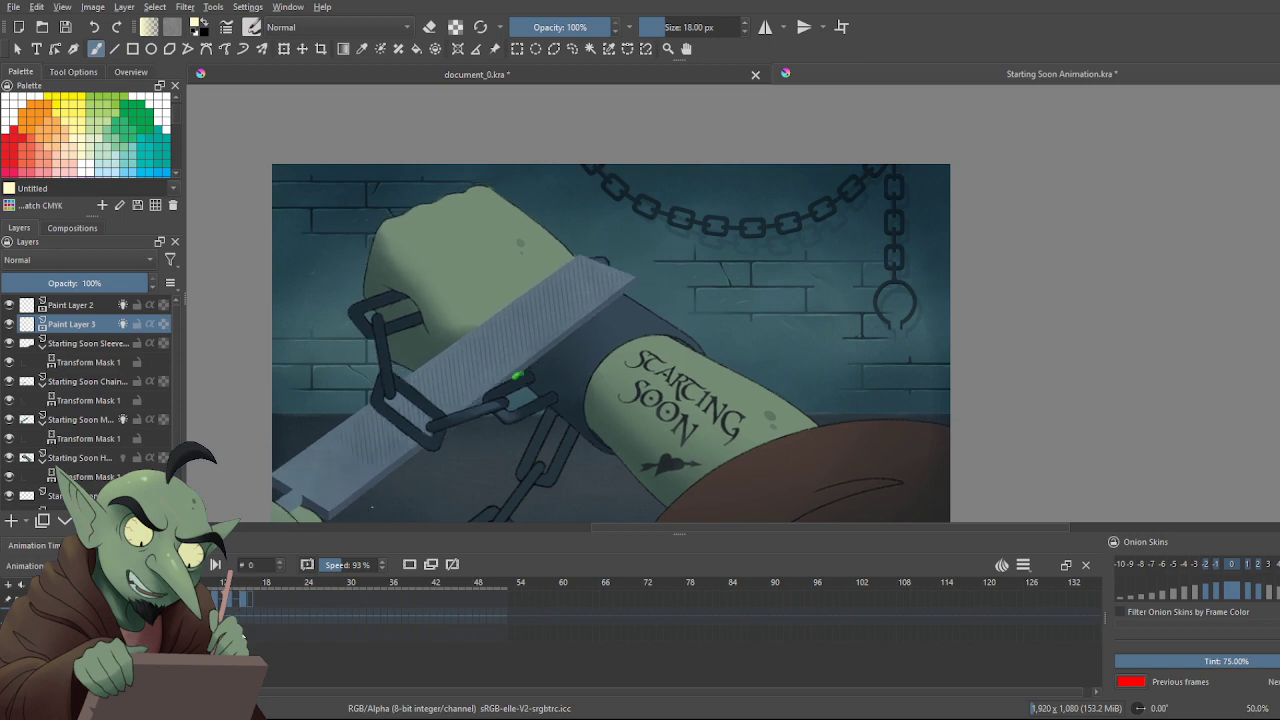
Play the looping animation again at several view sizes to examine the combined spark effect and its timing
key(space)
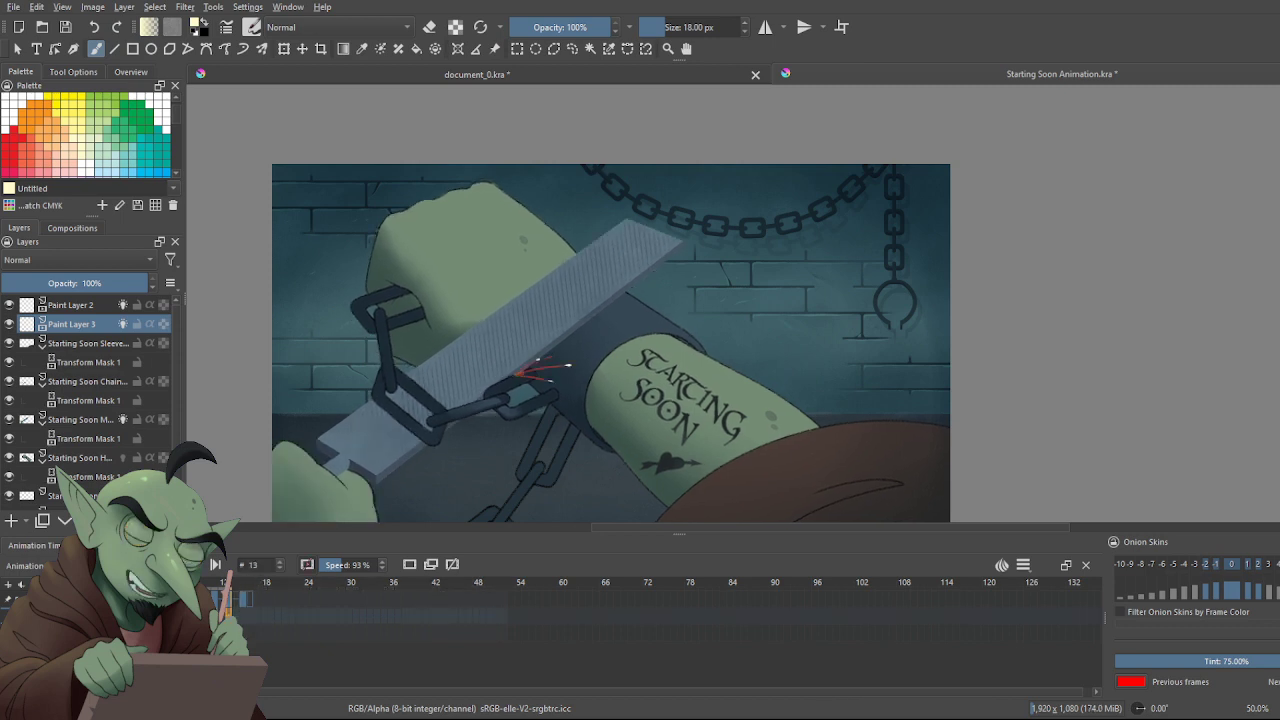
key(space)
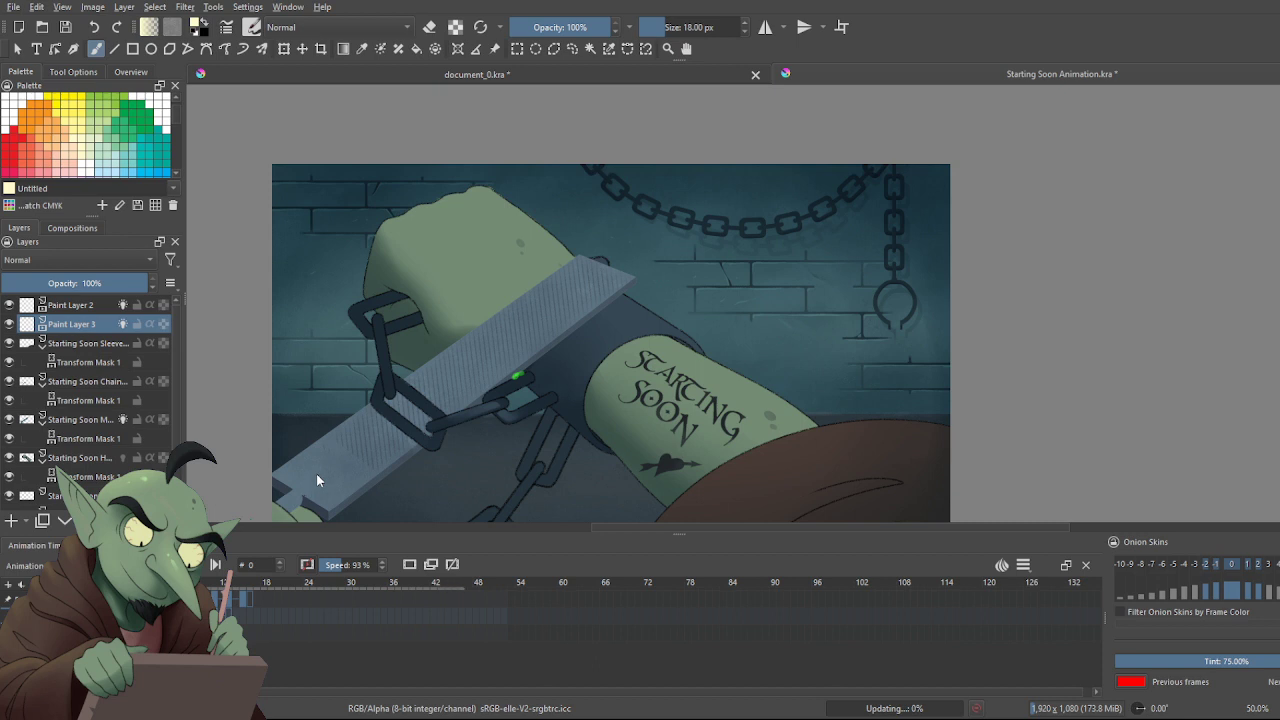
key(space)
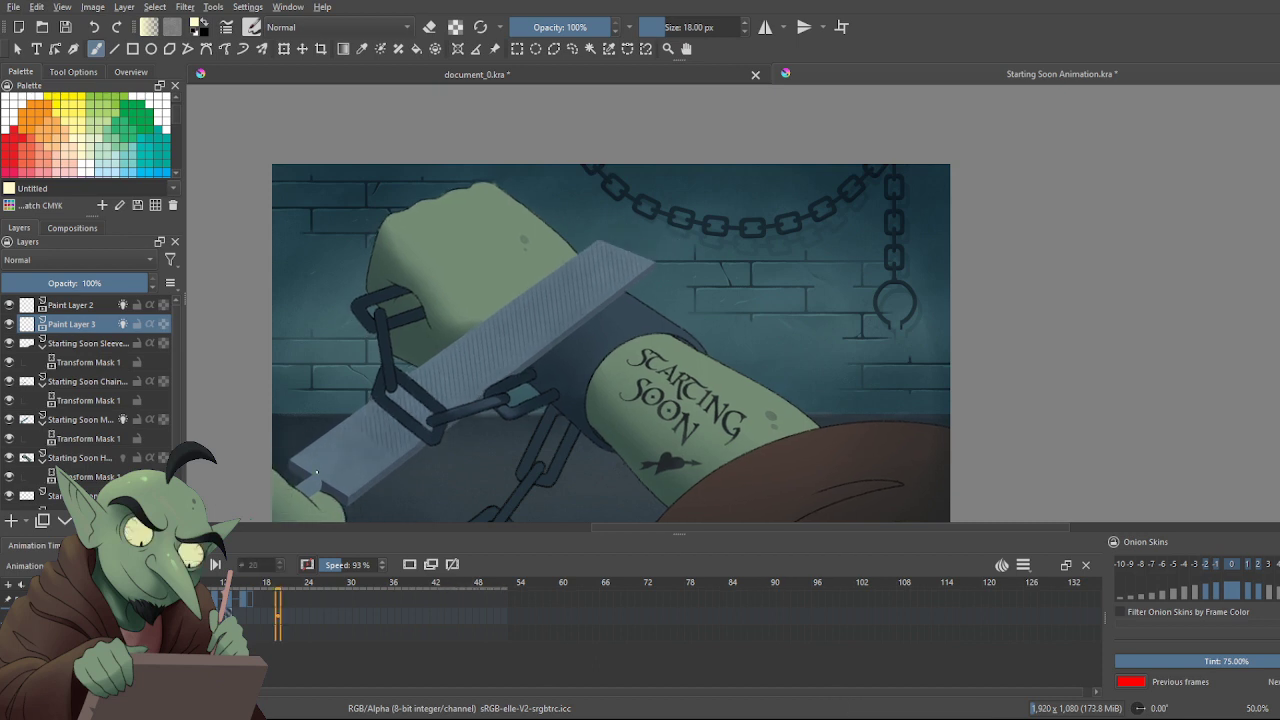
scroll(316, 472, down, 1)
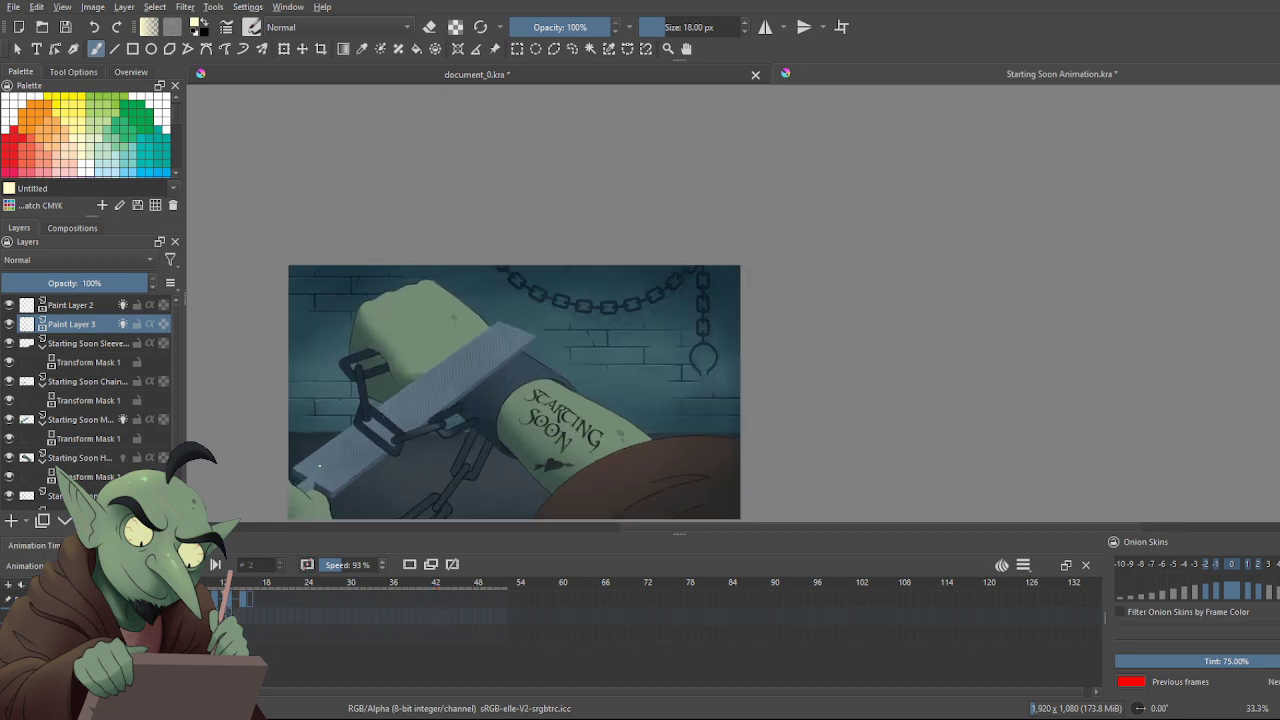
scroll(319, 465, down, 1)
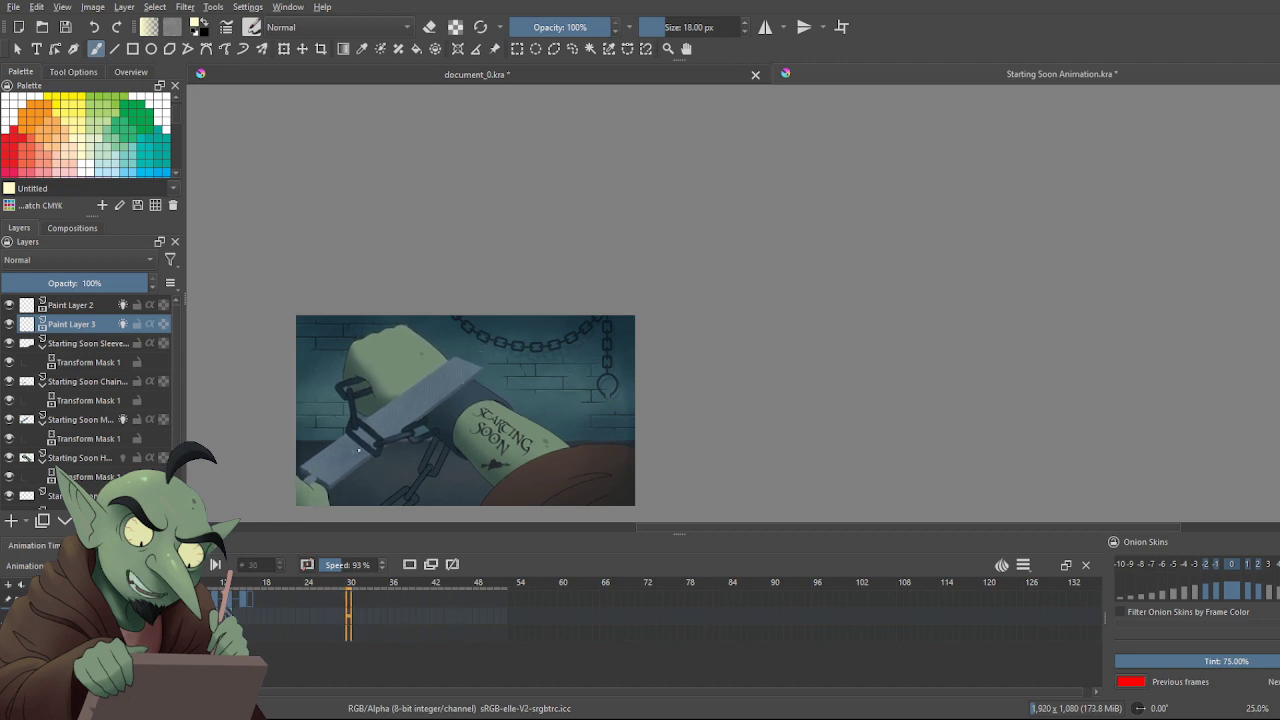
scroll(360, 448, up, 1)
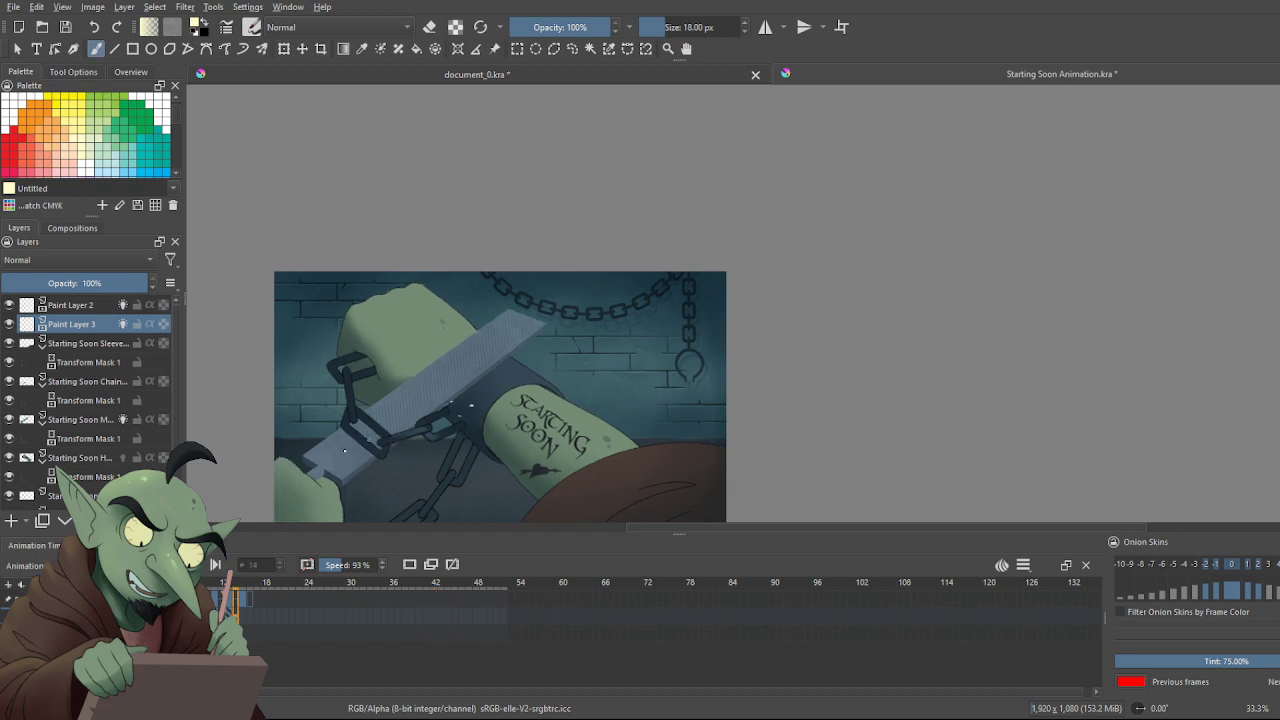
scroll(298, 449, up, 1)
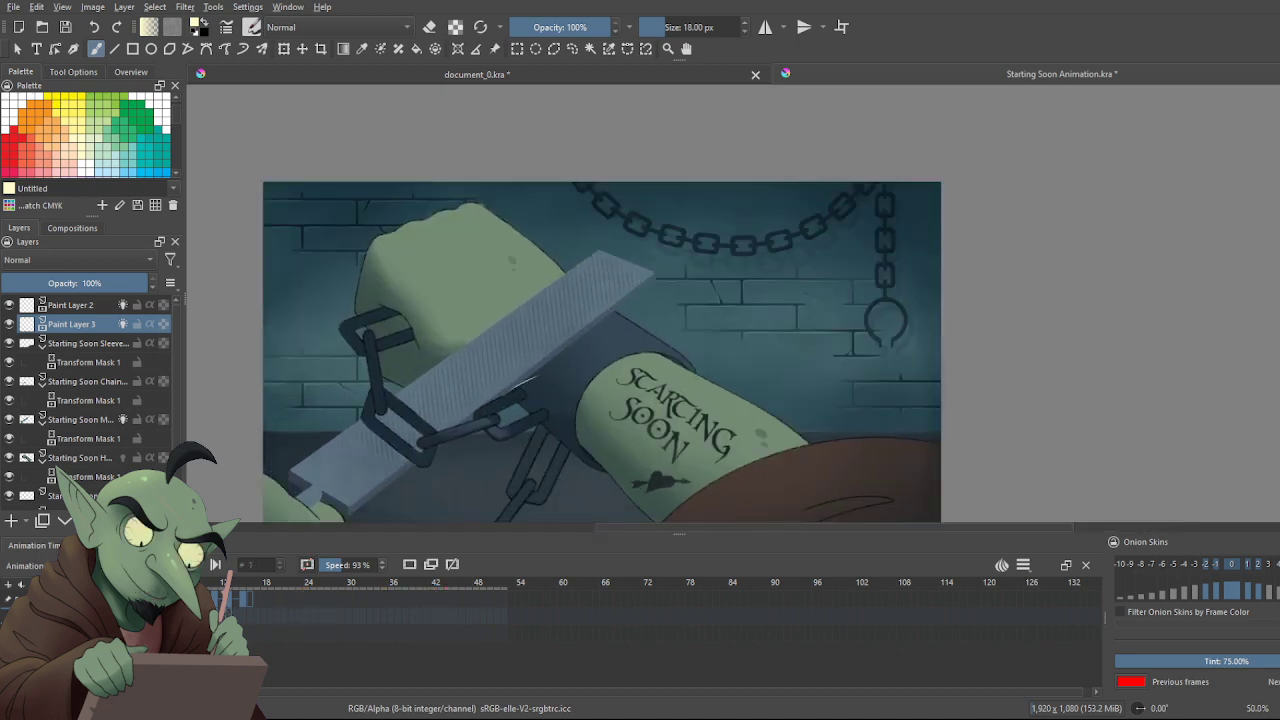
scroll(298, 449, down, 2)
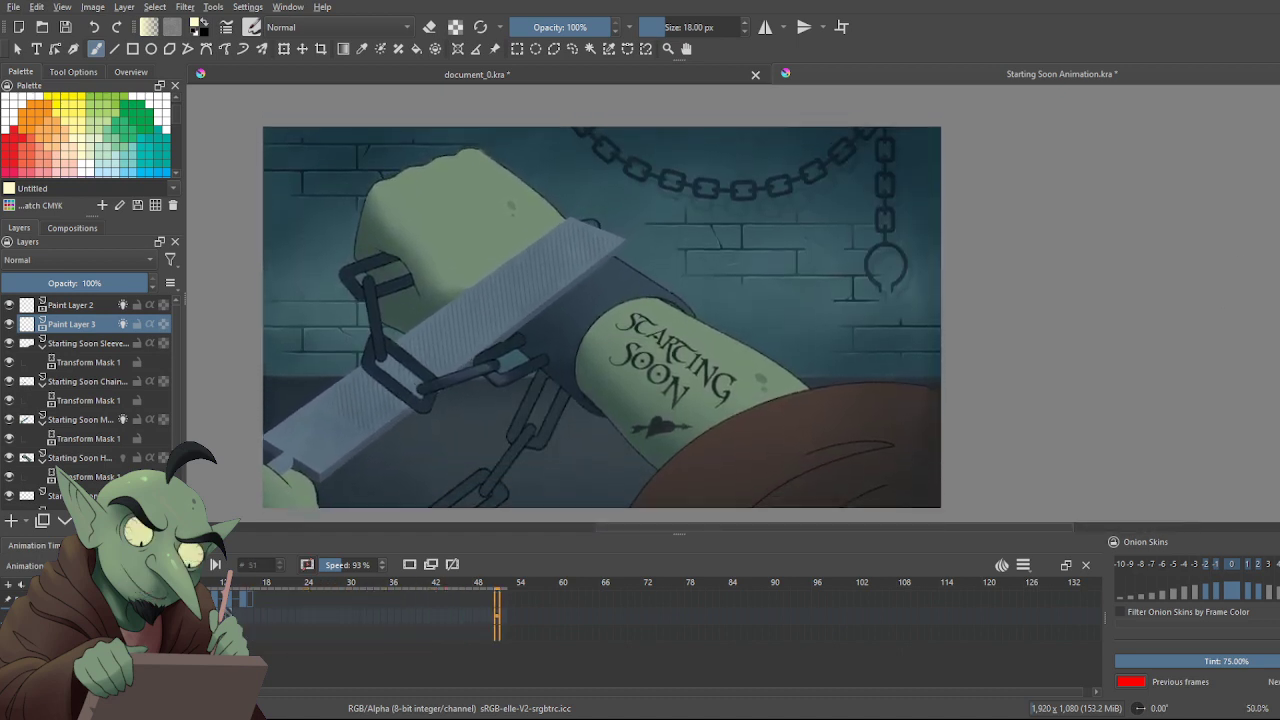
scroll(613, 345, down, 1)
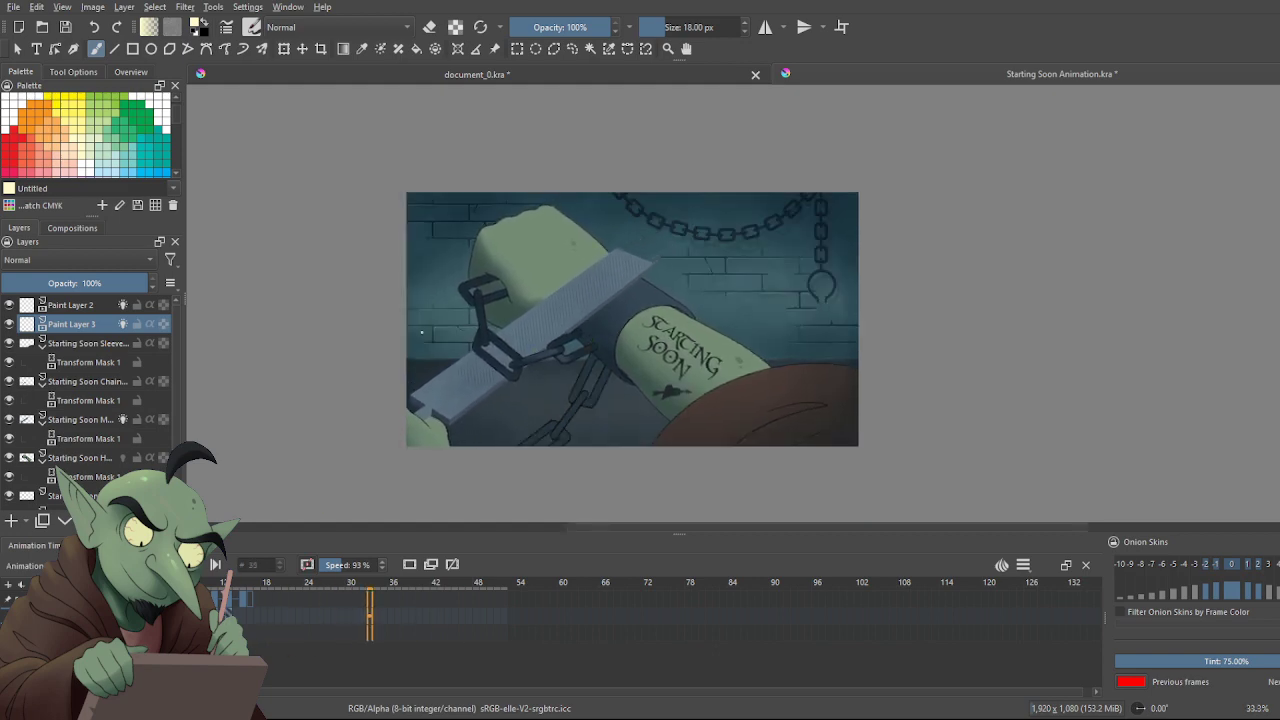
Stop the looping playback and add a new paint layer above Paint Layer 2
scroll(383, 326, down, 1)
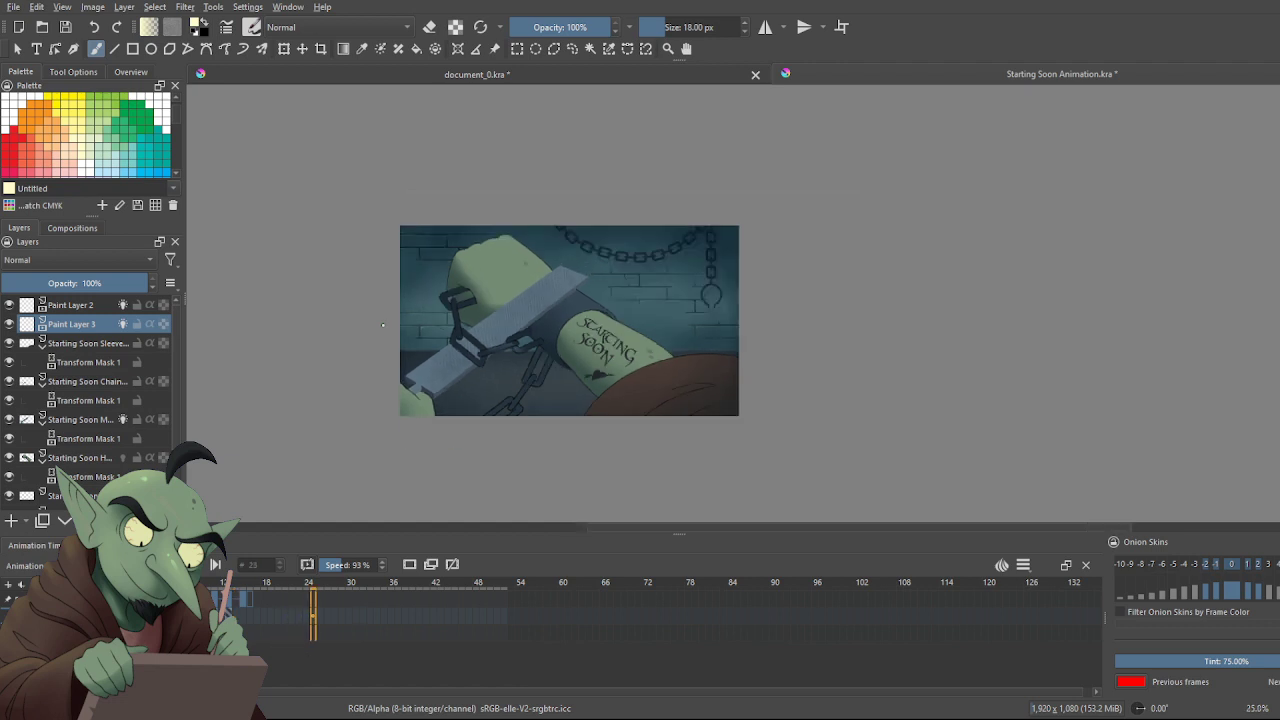
scroll(383, 325, up, 1)
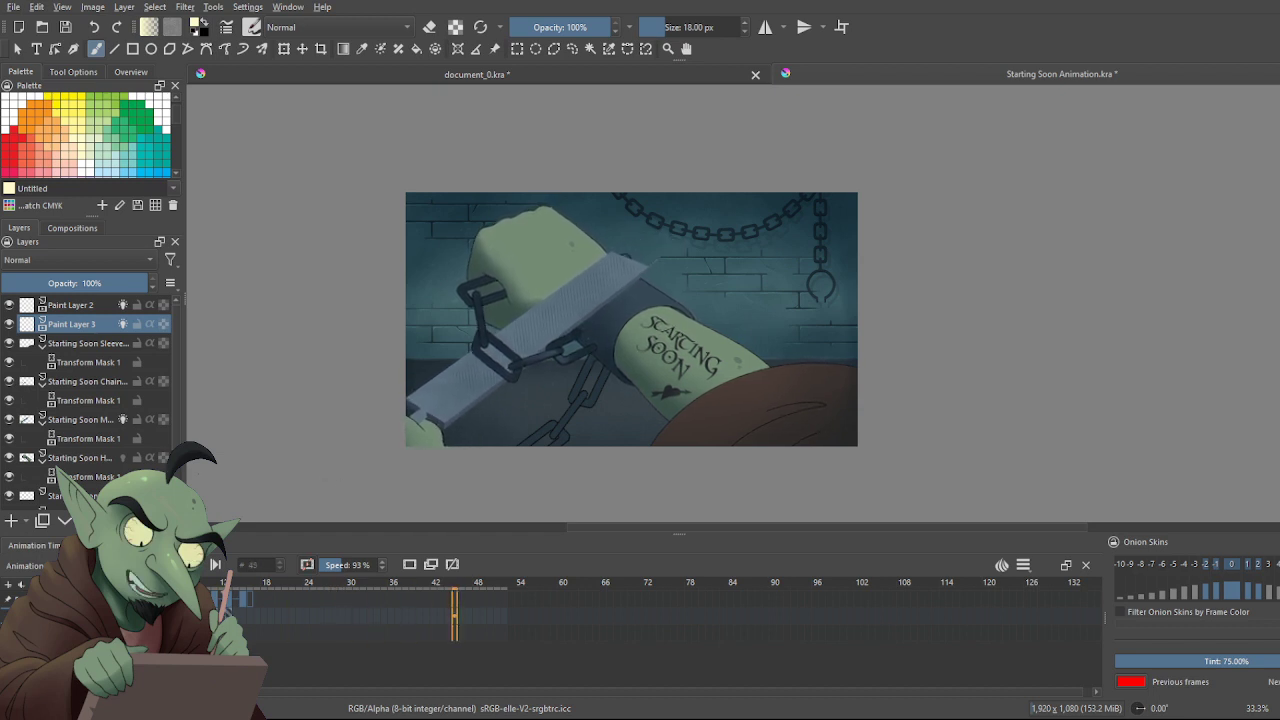
click(188, 565)
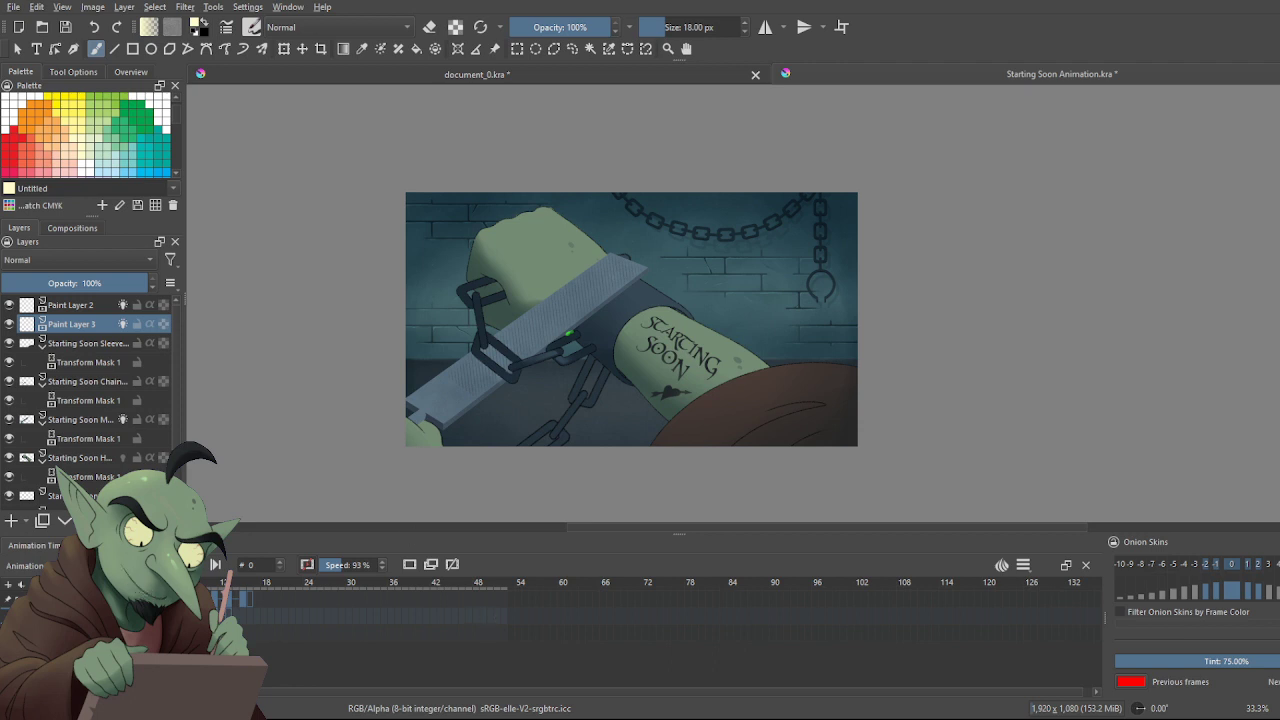
click(100, 305)
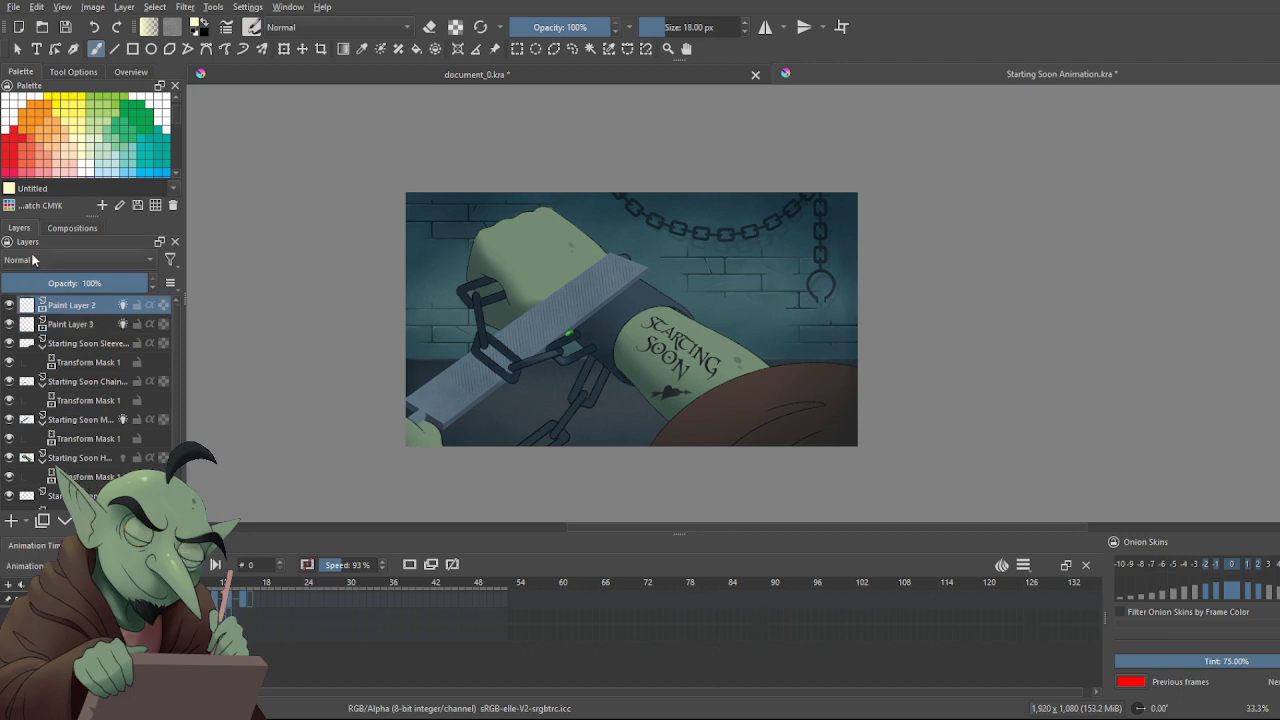
click(10, 521)
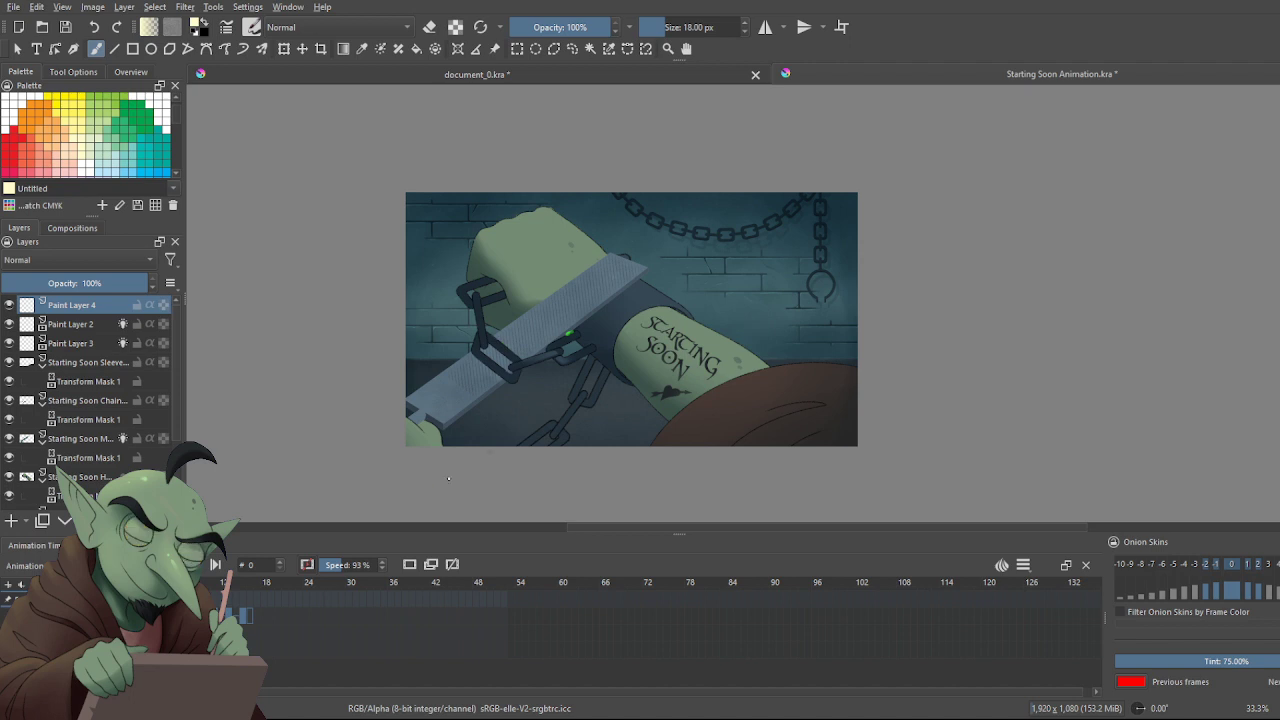
Step back and forth through the frames up to frame 17 to examine where the existing sparks fade out
click(225, 596)
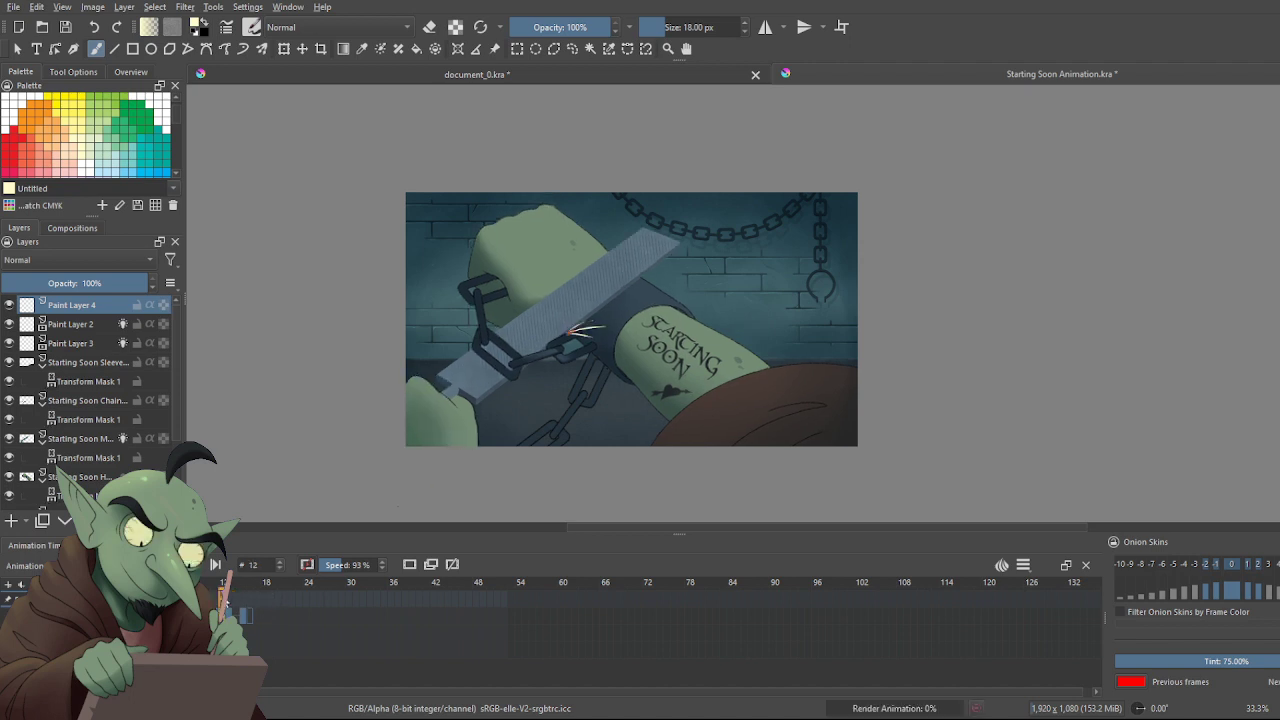
click(281, 562)
click(281, 562)
click(281, 562)
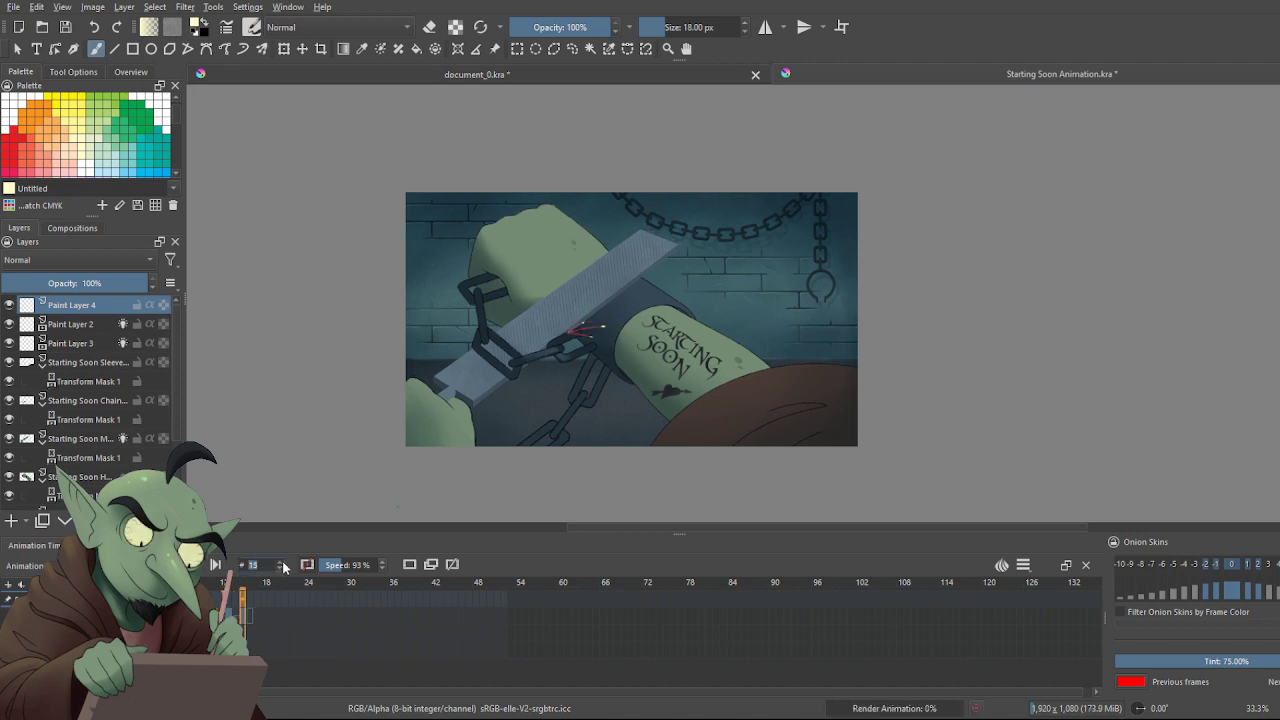
click(280, 563)
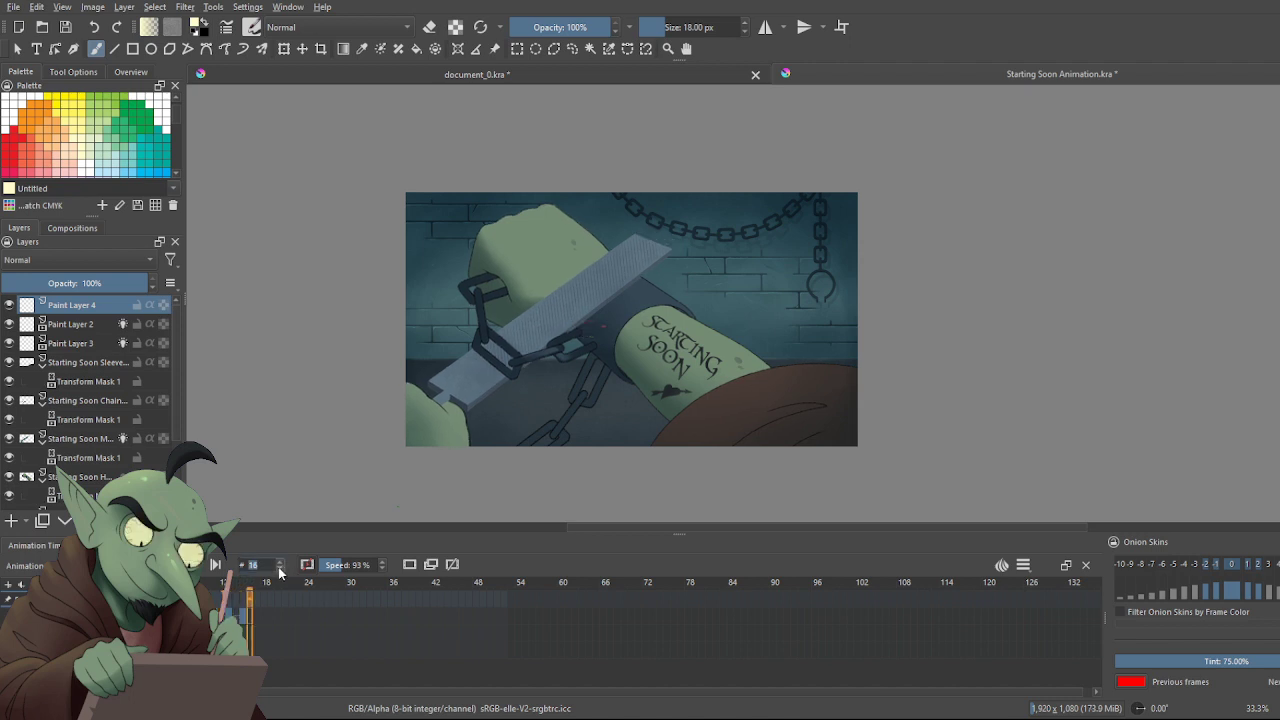
click(280, 570)
click(280, 570)
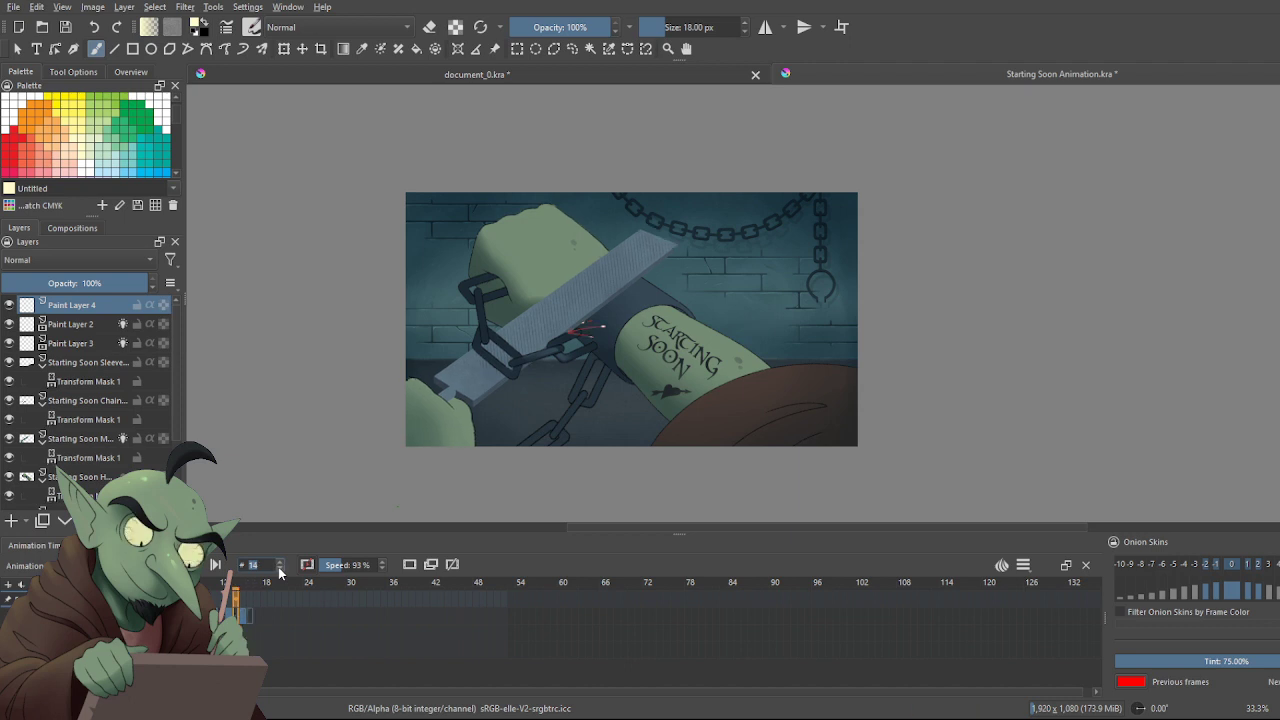
click(280, 571)
click(280, 571)
click(280, 571)
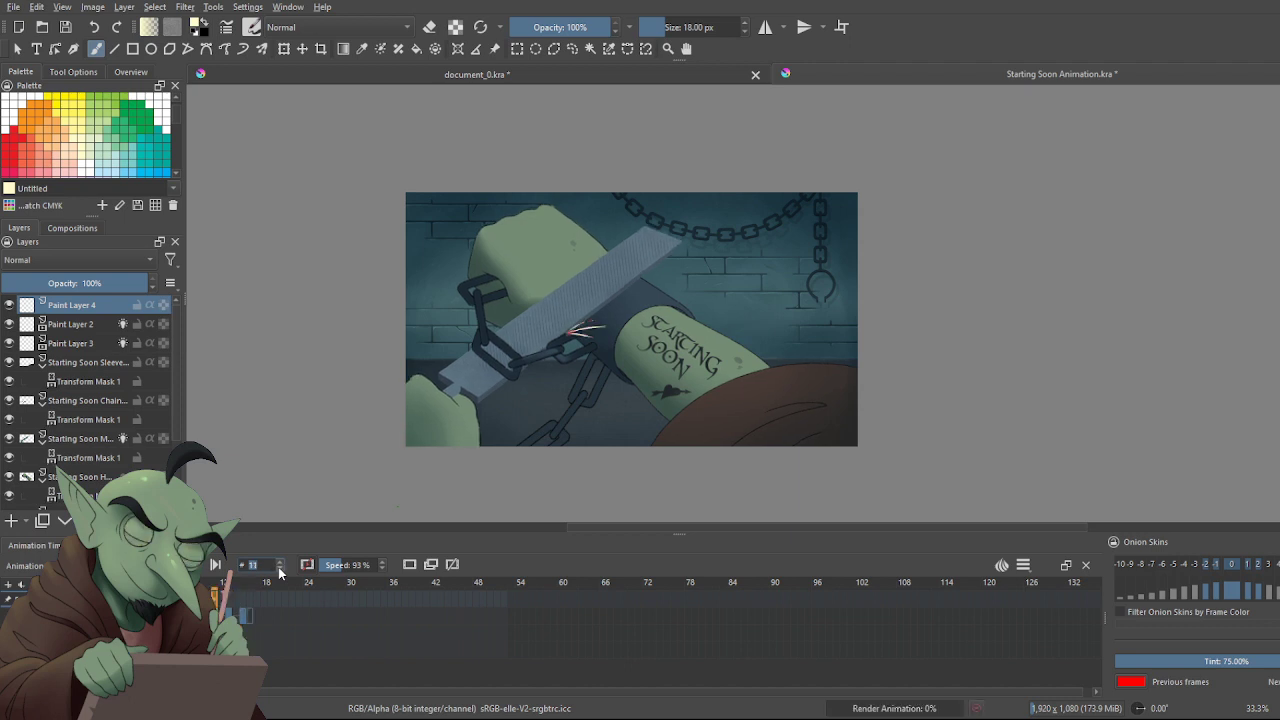
click(280, 571)
click(280, 571)
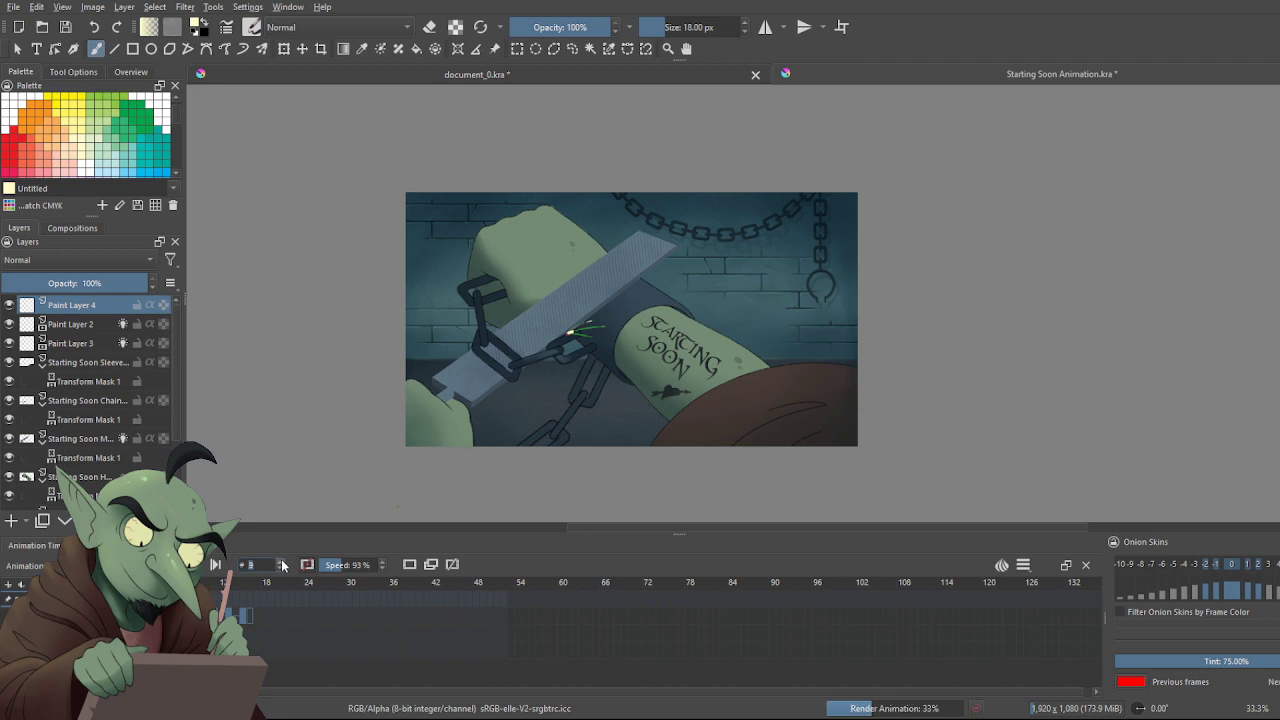
click(282, 562)
click(282, 562)
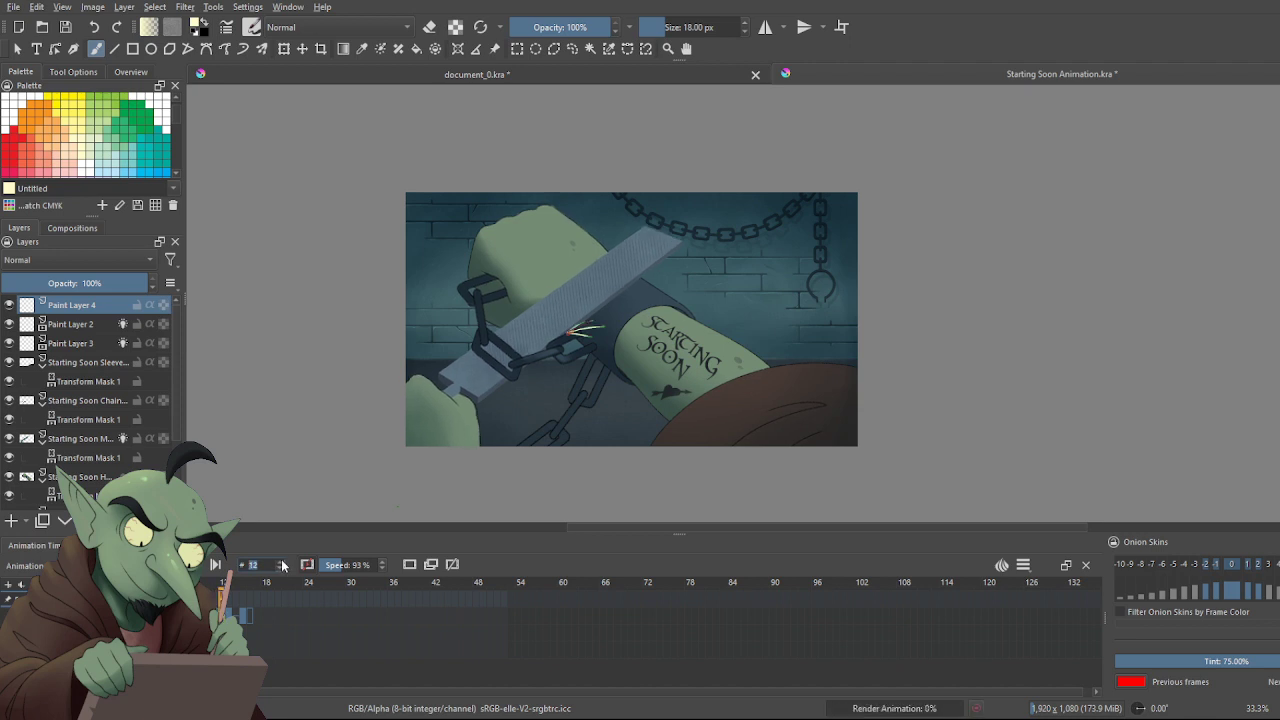
click(282, 562)
click(282, 563)
click(282, 563)
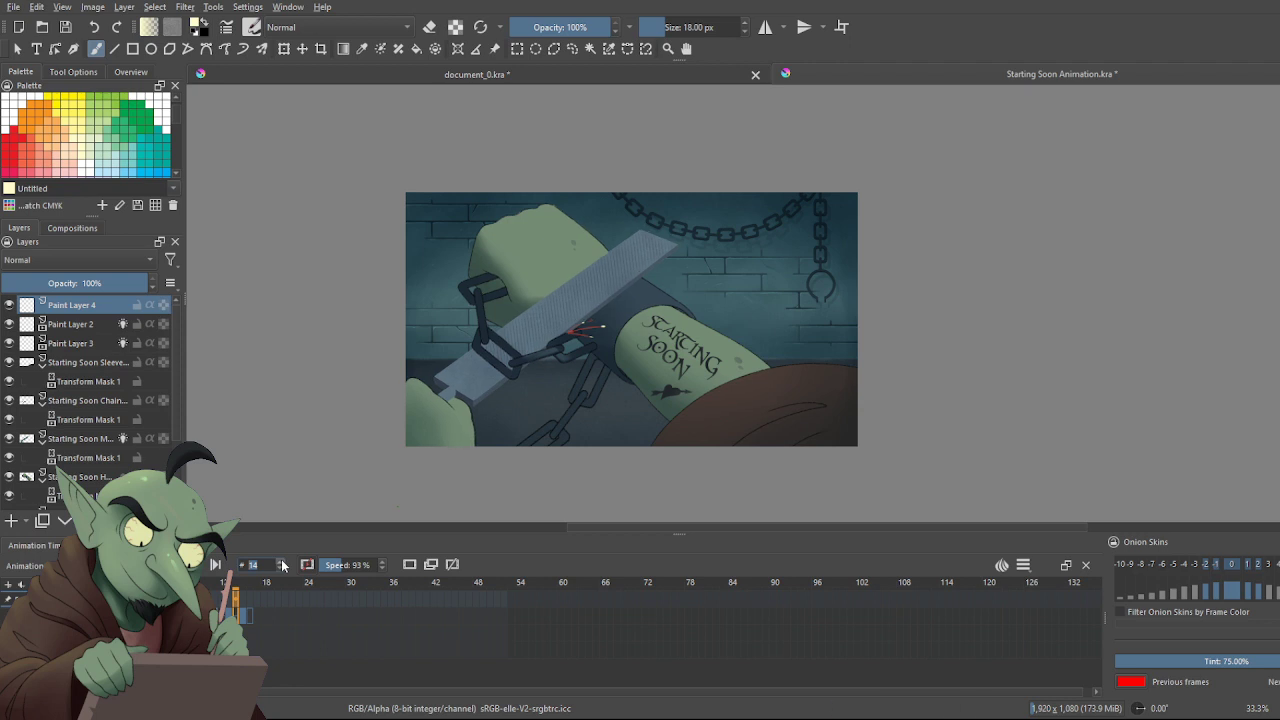
click(282, 563)
click(282, 563)
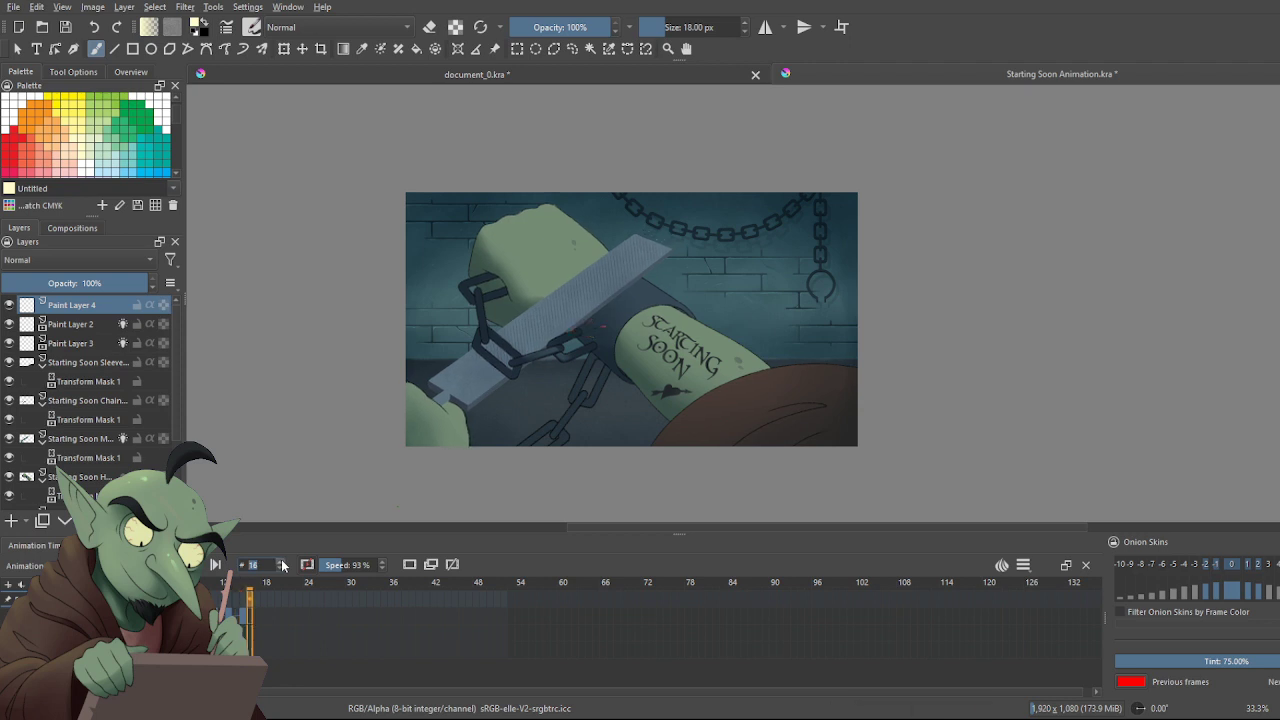
click(282, 563)
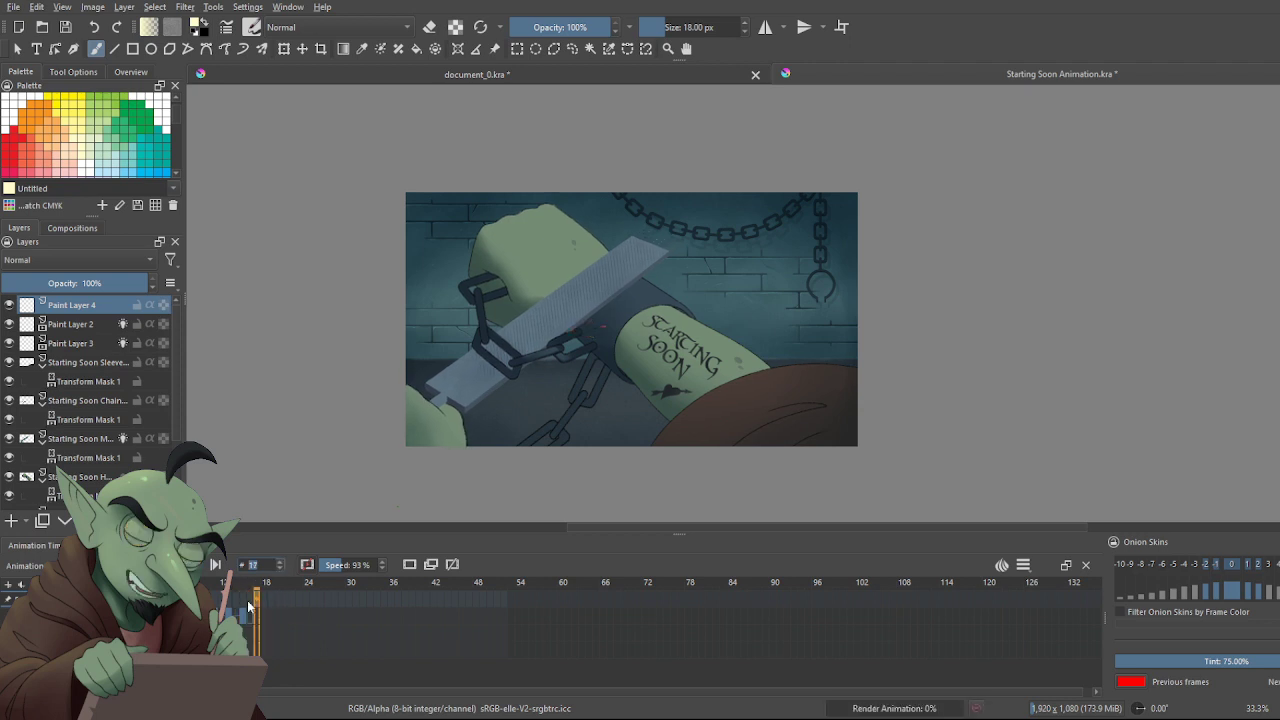
On frame 16 of Paint Layer 4, paint a small cream dot where the saw blade meets the chain
click(248, 606)
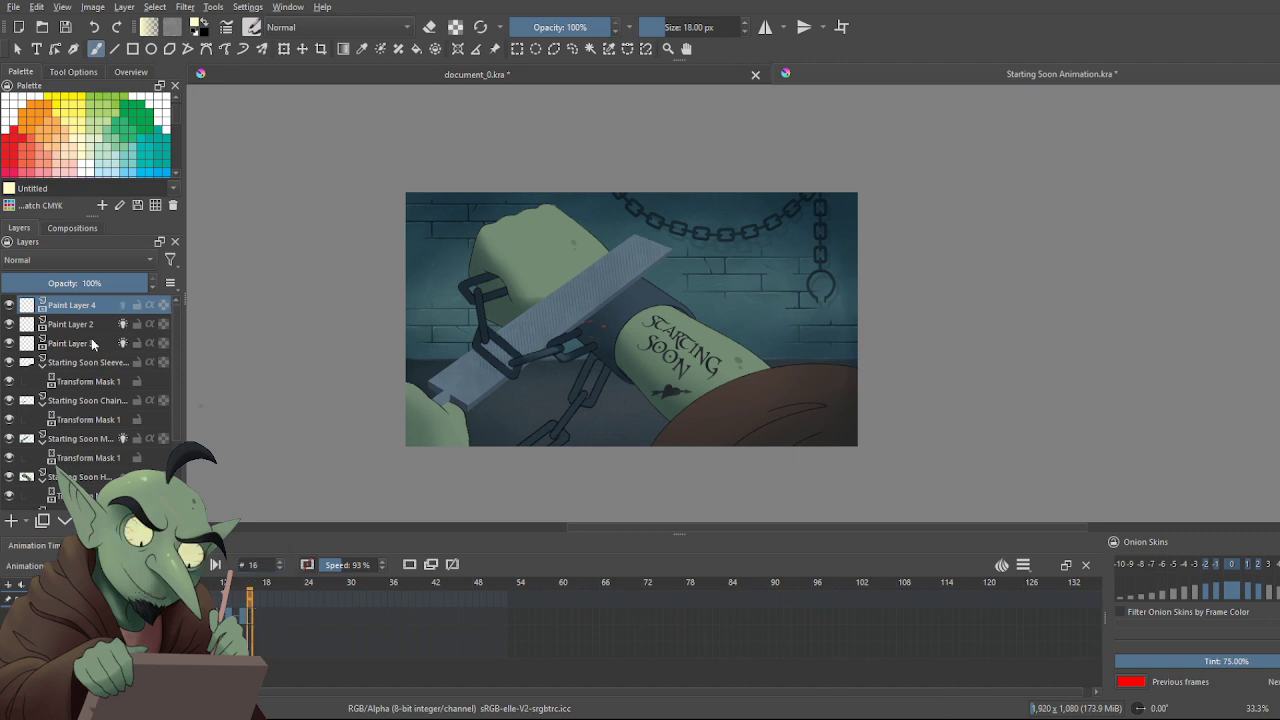
scroll(676, 298, up, 1)
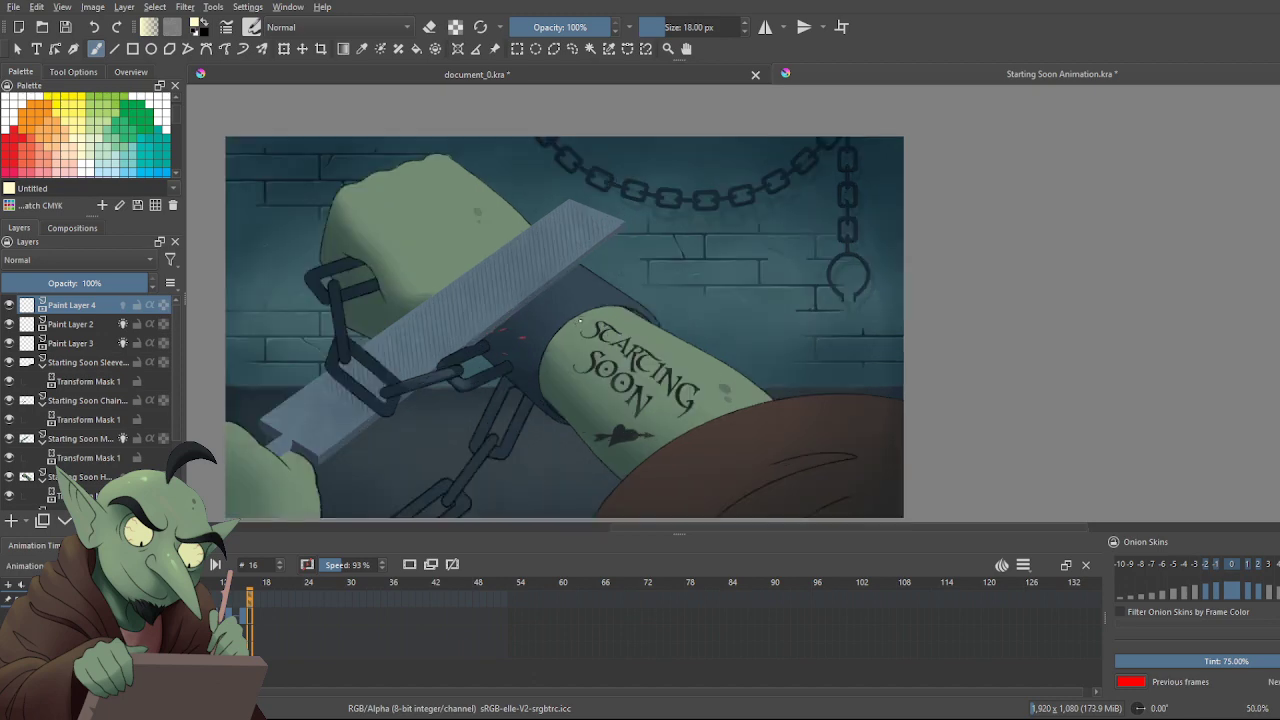
scroll(450, 344, up, 2)
scroll(400, 350, down, 1)
scroll(361, 354, up, 2)
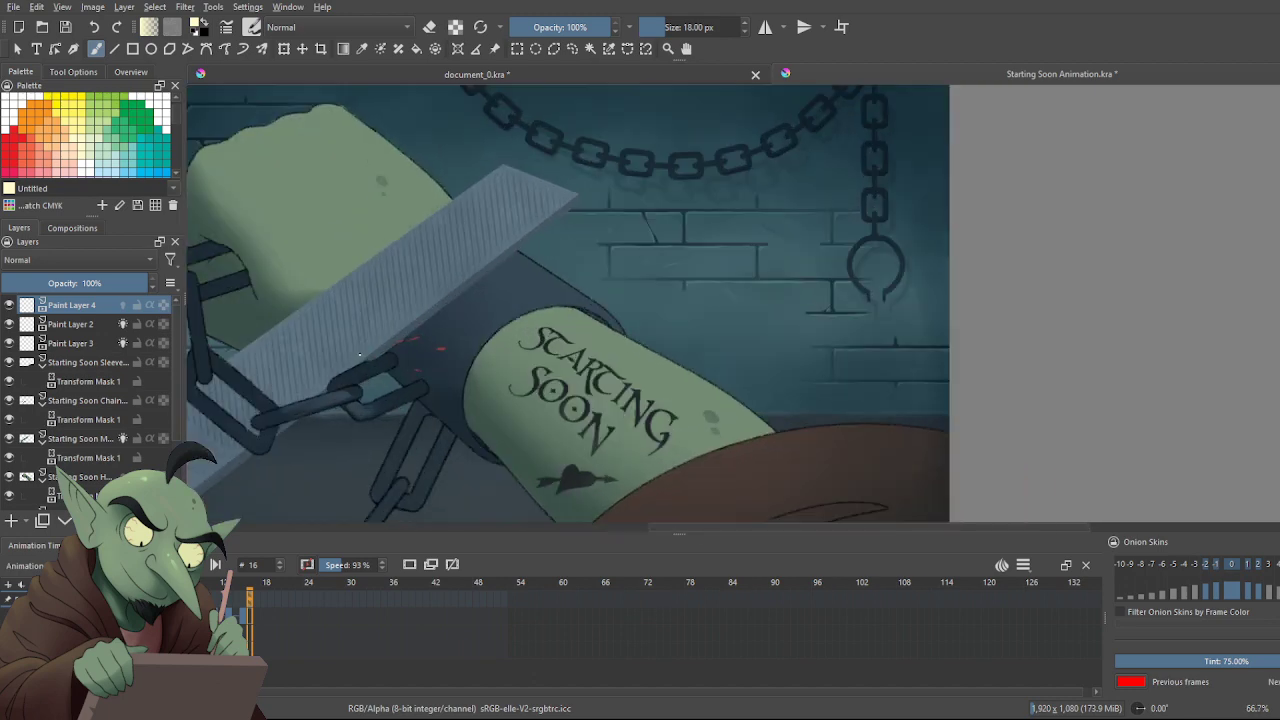
scroll(361, 354, down, 3)
scroll(451, 430, up, 2)
drag(705, 527, 598, 528)
key(ctrl+plus)
key(ctrl+plus)
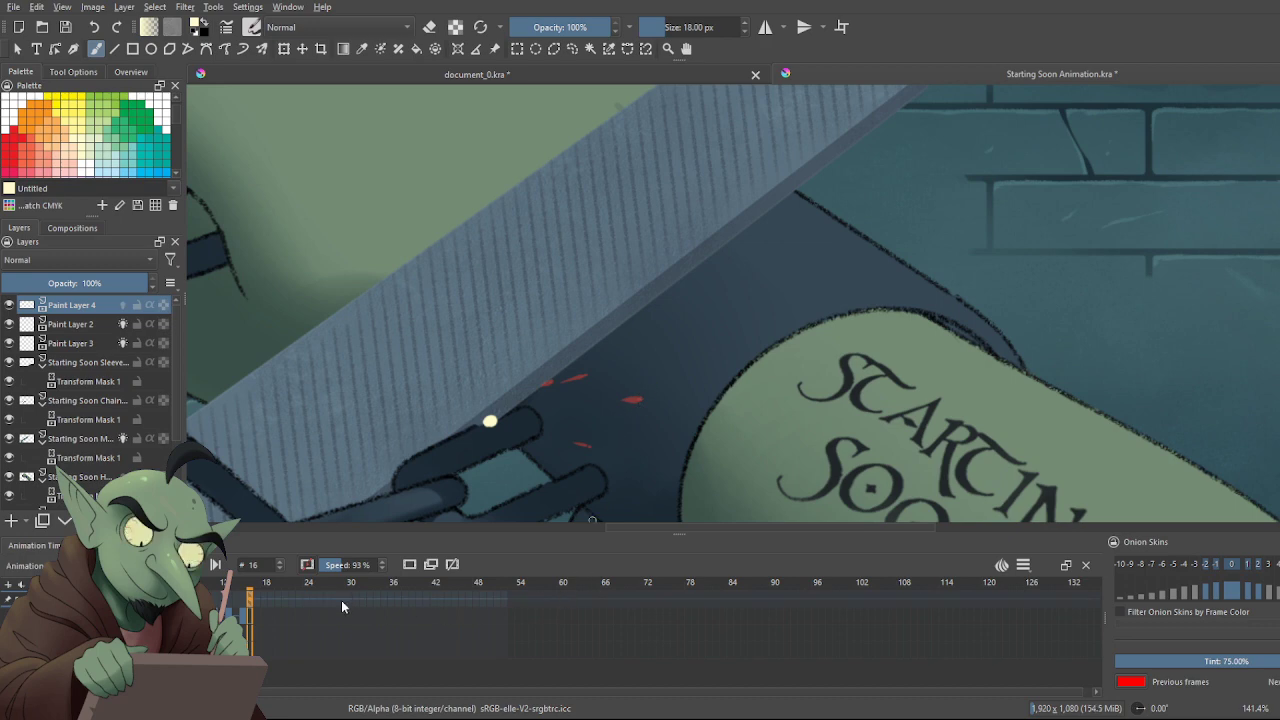
On frame 17, show onion skins for Paint Layer 4 and paint a short tapered spark extending outward from the dot
click(261, 600)
click(258, 600)
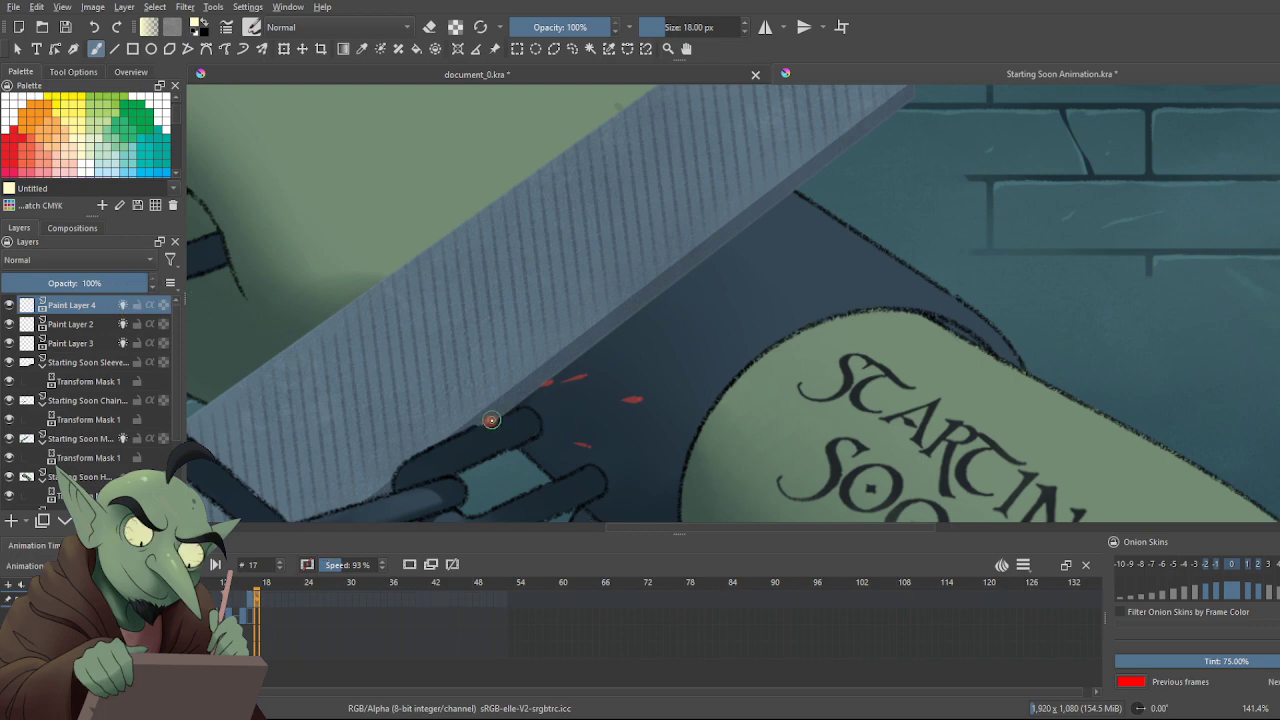
drag(491, 420, 520, 417)
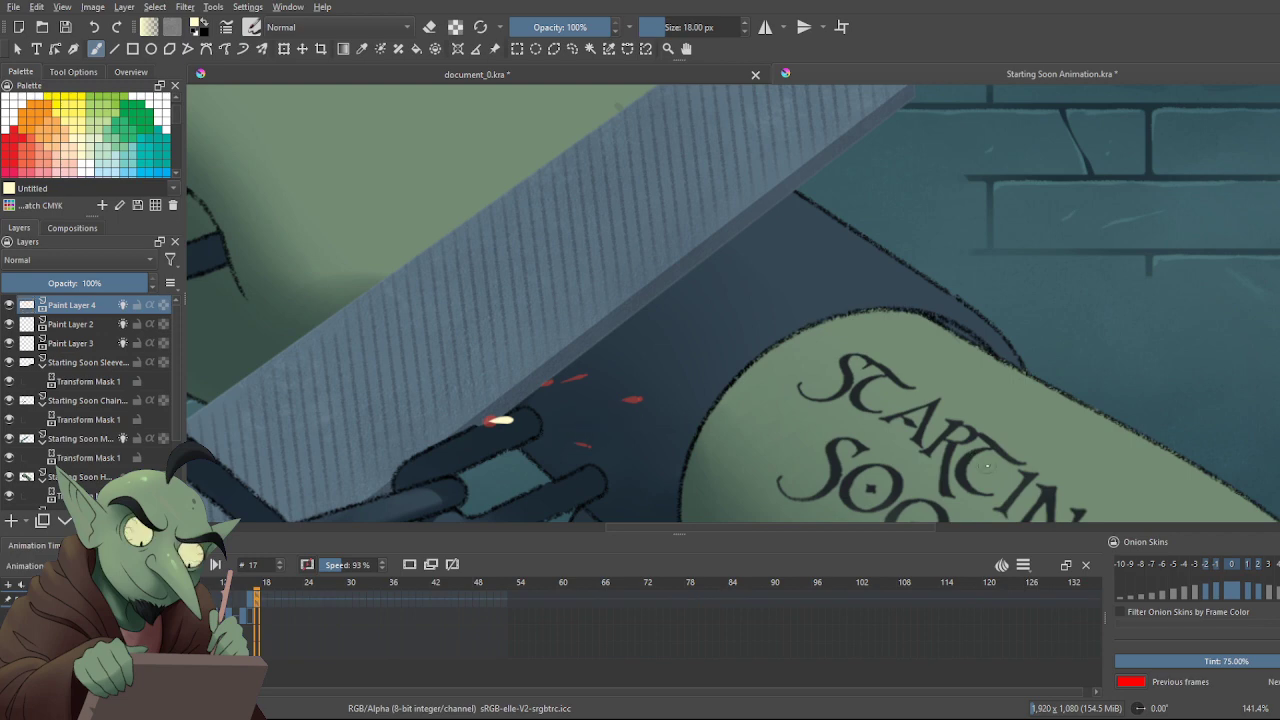
On frame 19, paint a long thin streak from the cut toward the arm and compare it with frames 20 and 21
click(273, 599)
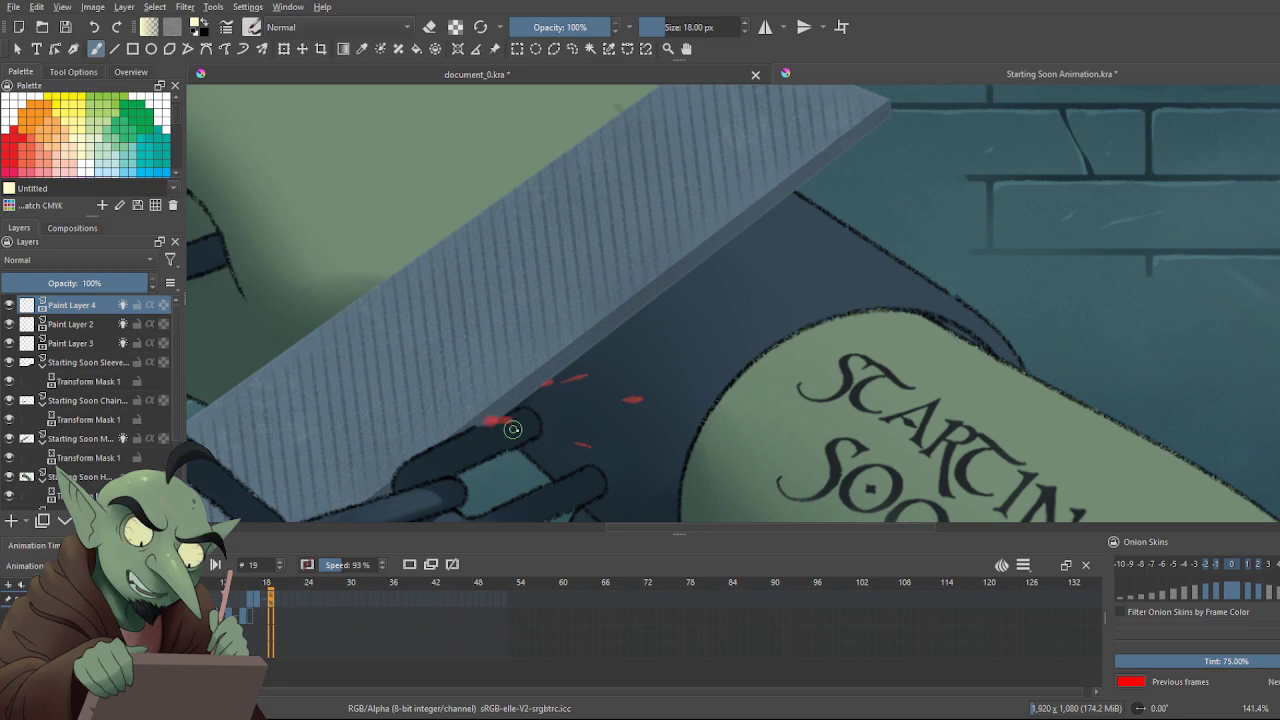
drag(495, 419, 600, 426)
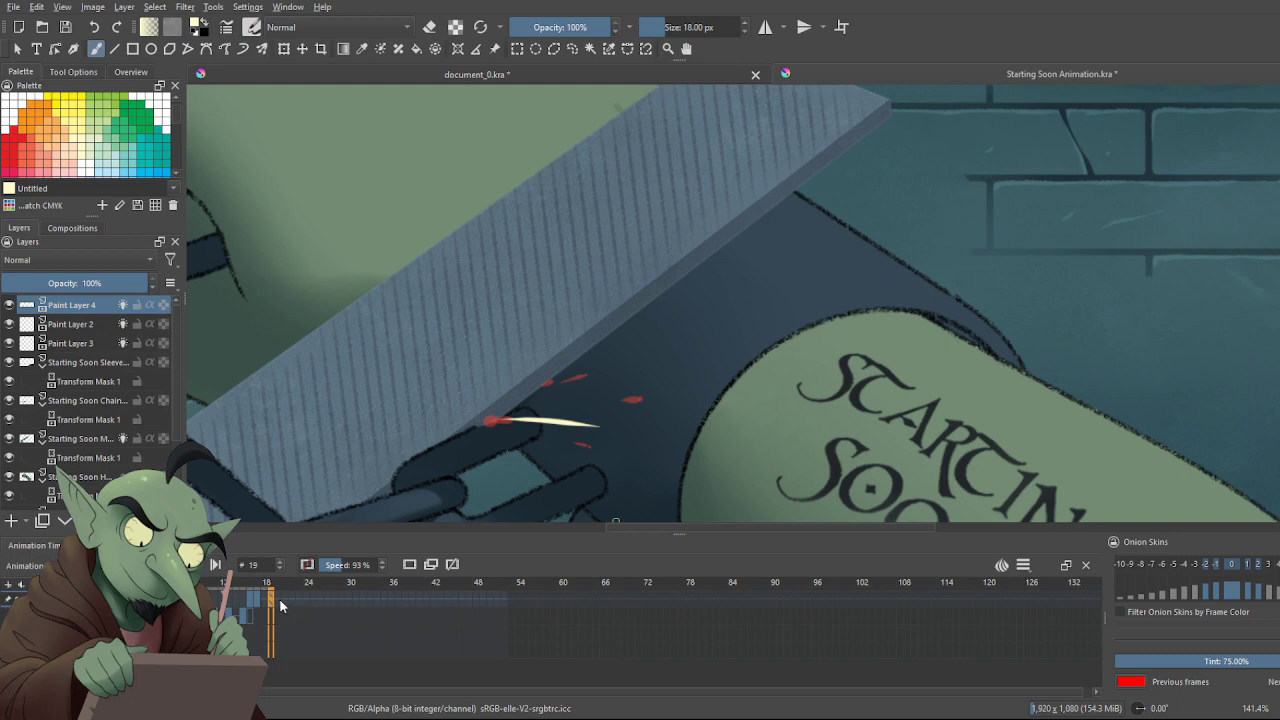
click(280, 605)
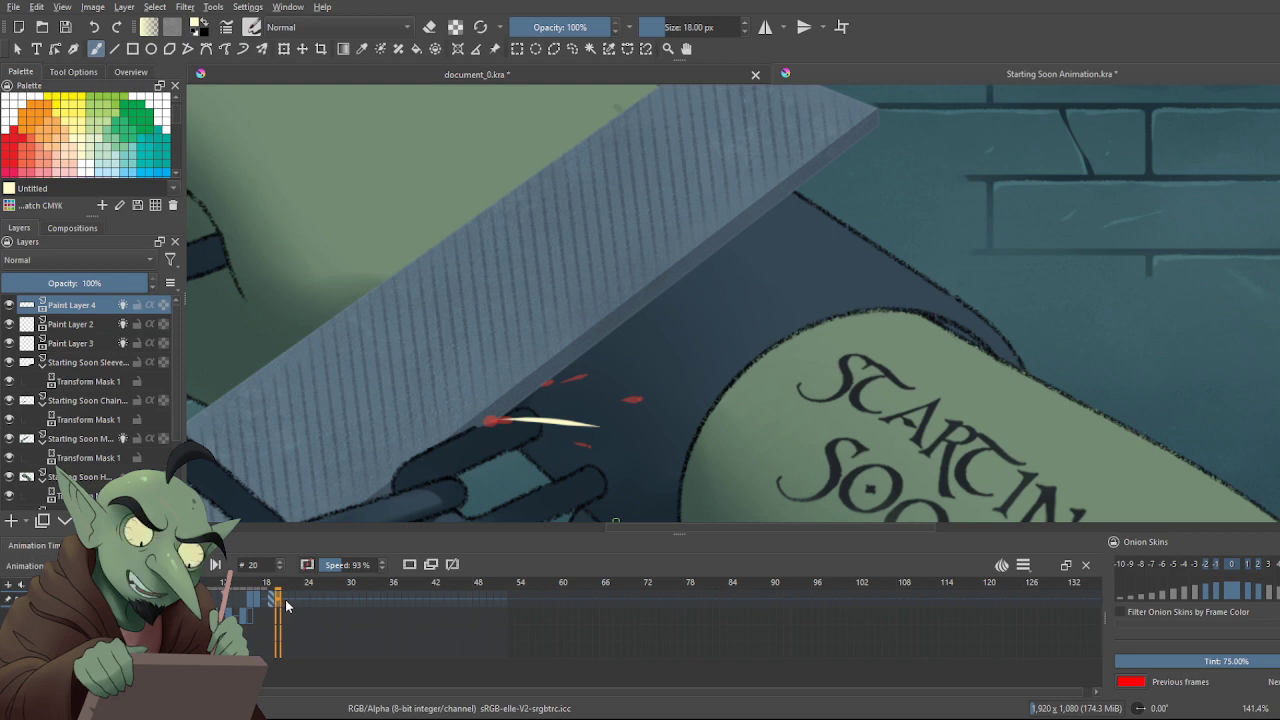
click(286, 599)
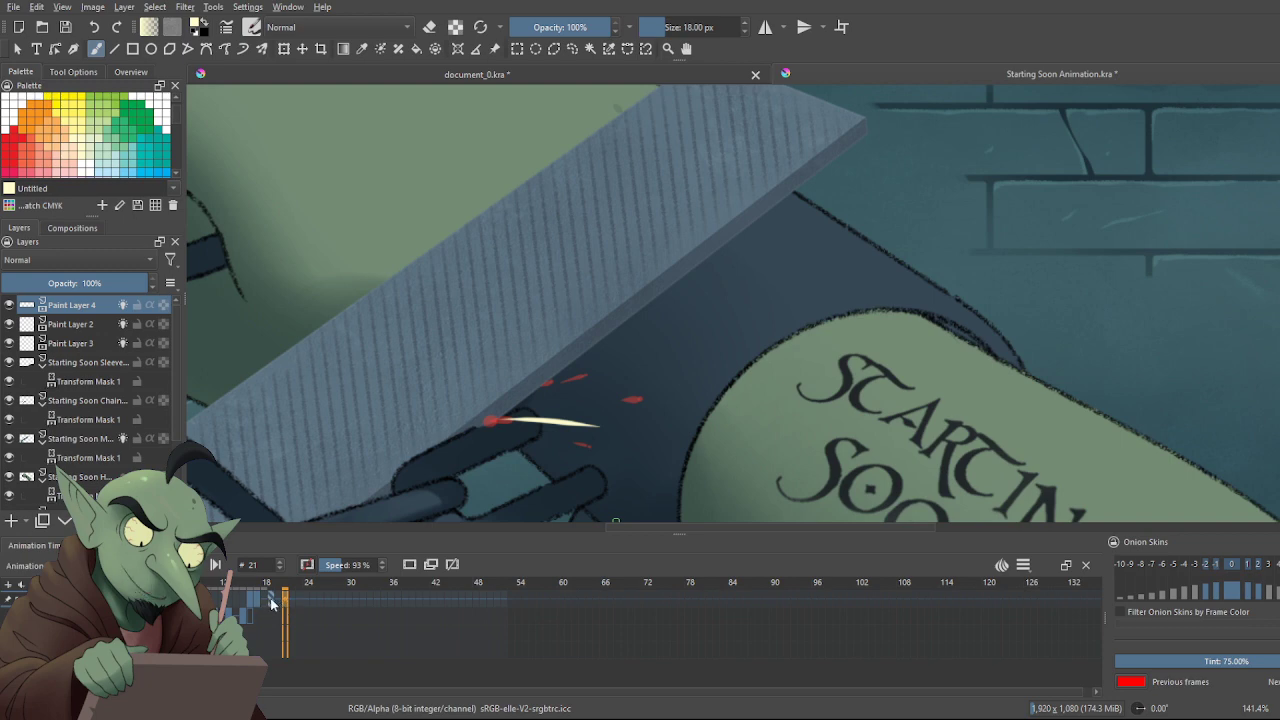
click(270, 601)
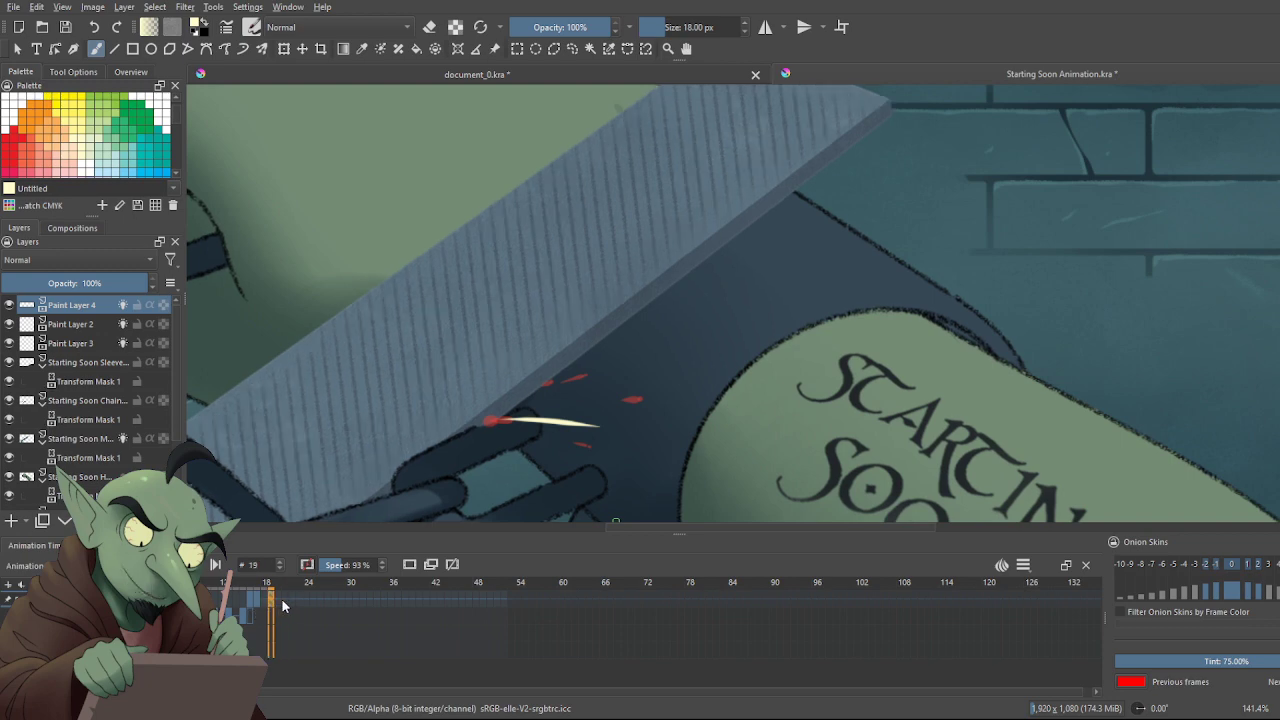
Clear frame 21 with a blank keyframe and paint a tiny tapered spark at the streak's outer tip, redoing the first attempt
click(284, 601)
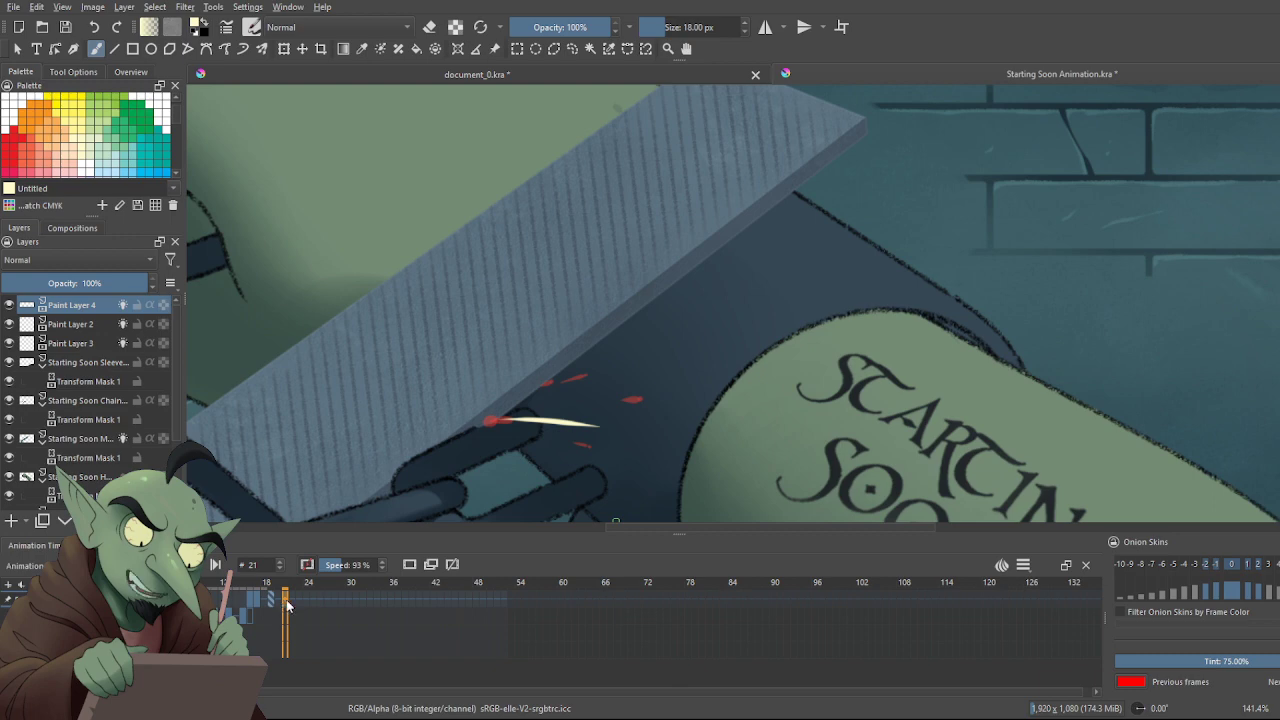
key(Delete)
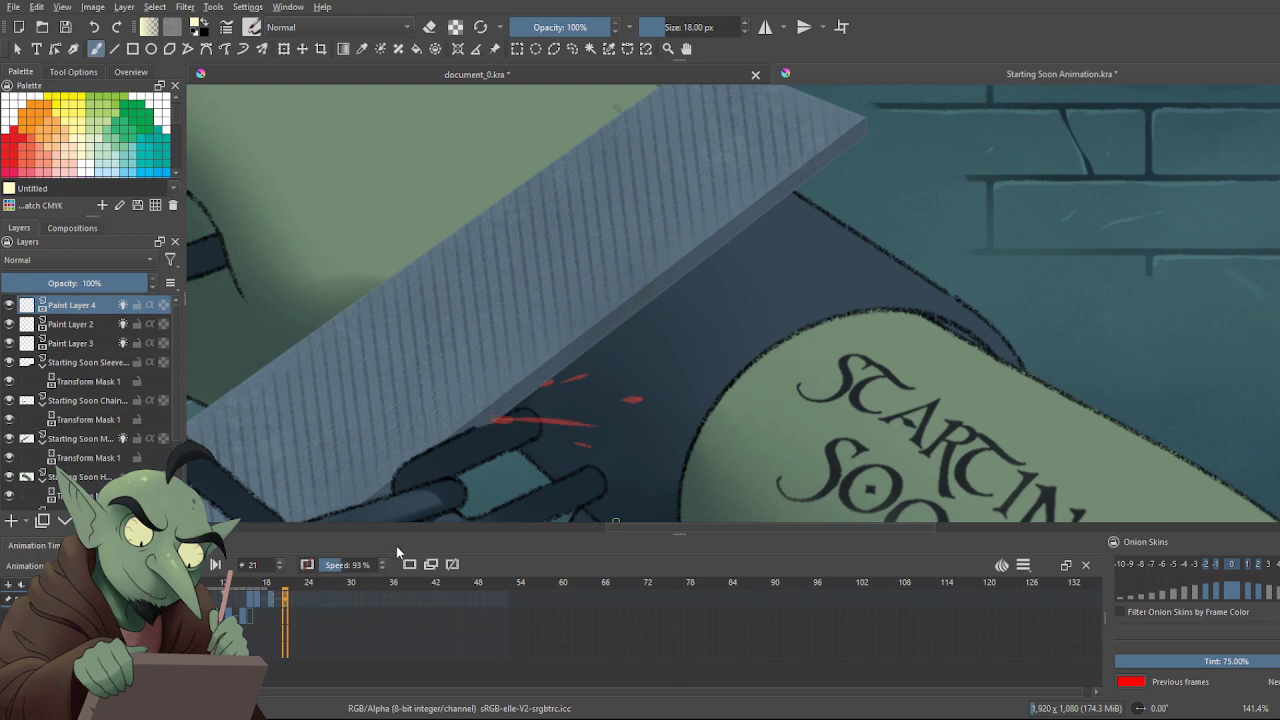
drag(578, 422, 597, 425)
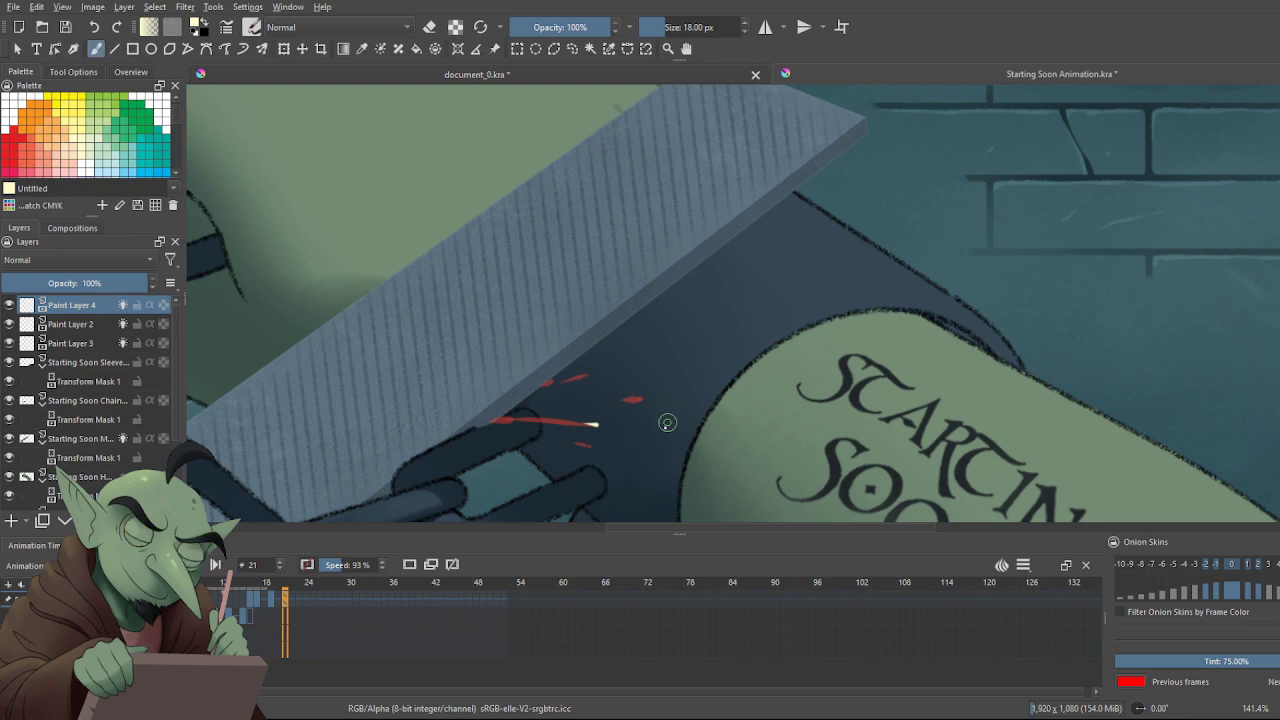
key(ctrl+z)
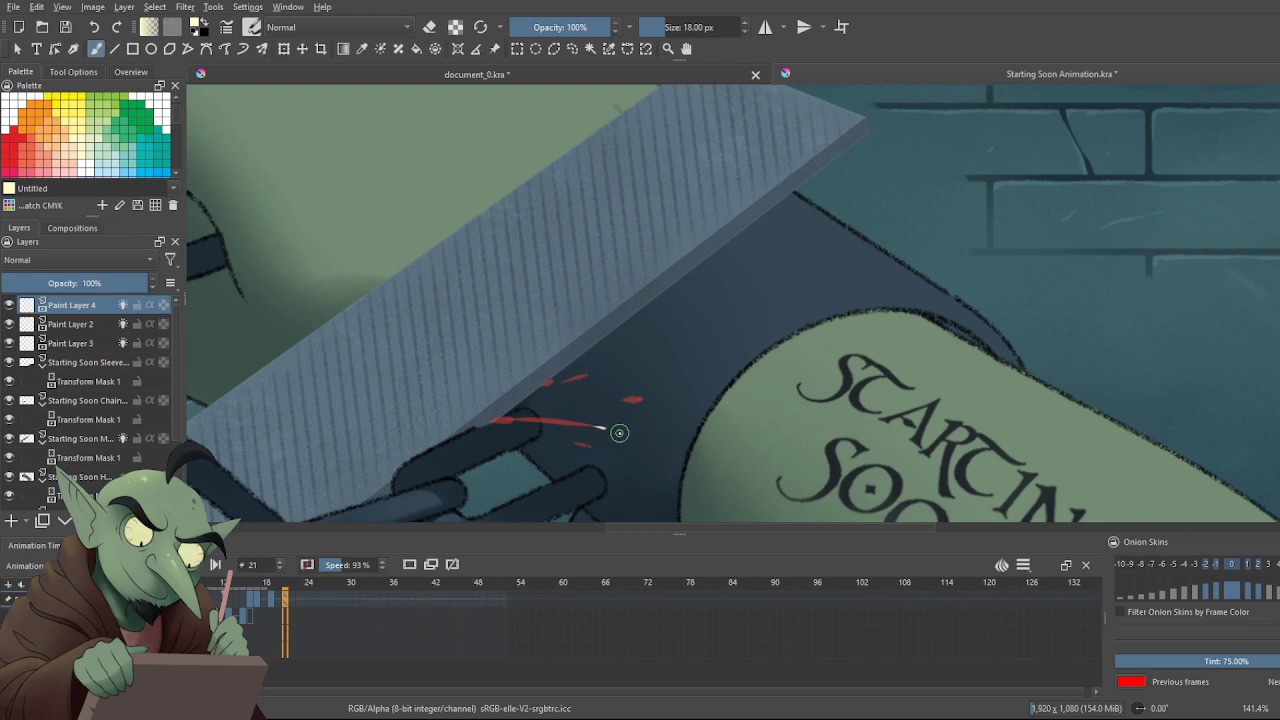
drag(599, 427, 611, 429)
ctrl+click(618, 433)
Check the held spark on frame 23 and insert a blank keyframe on frame 25 of Paint Layer 4
click(300, 598)
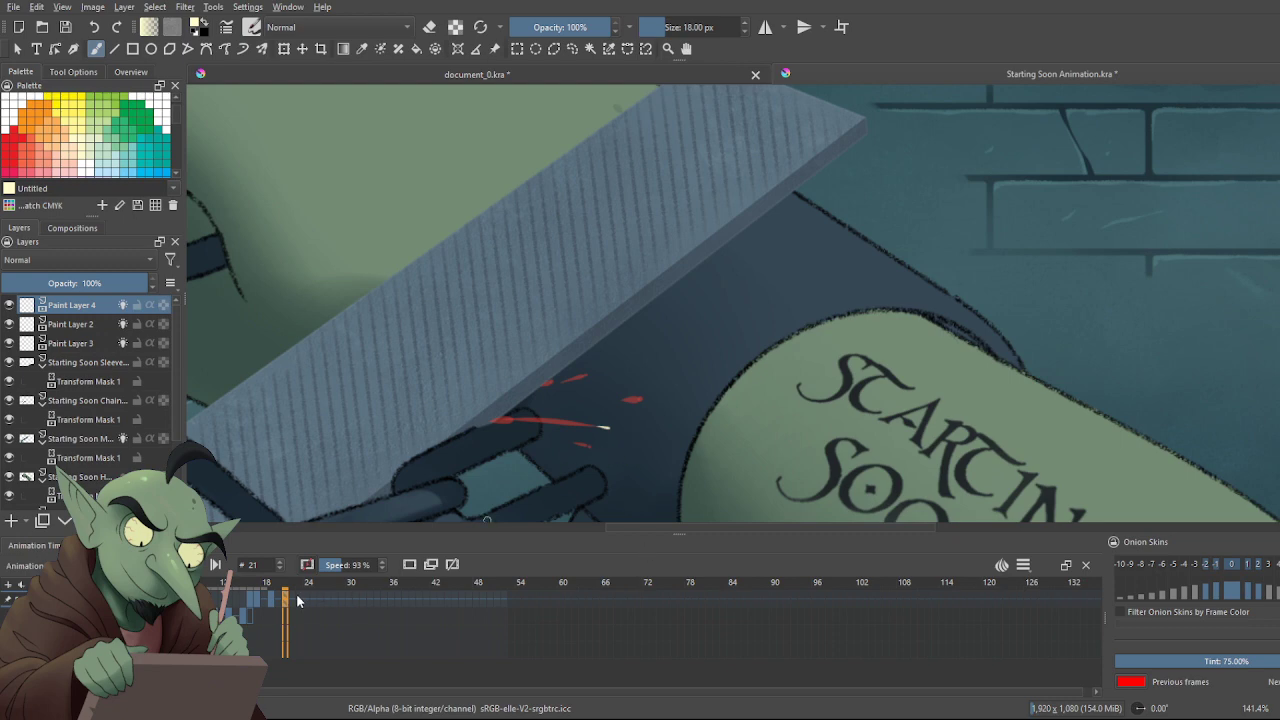
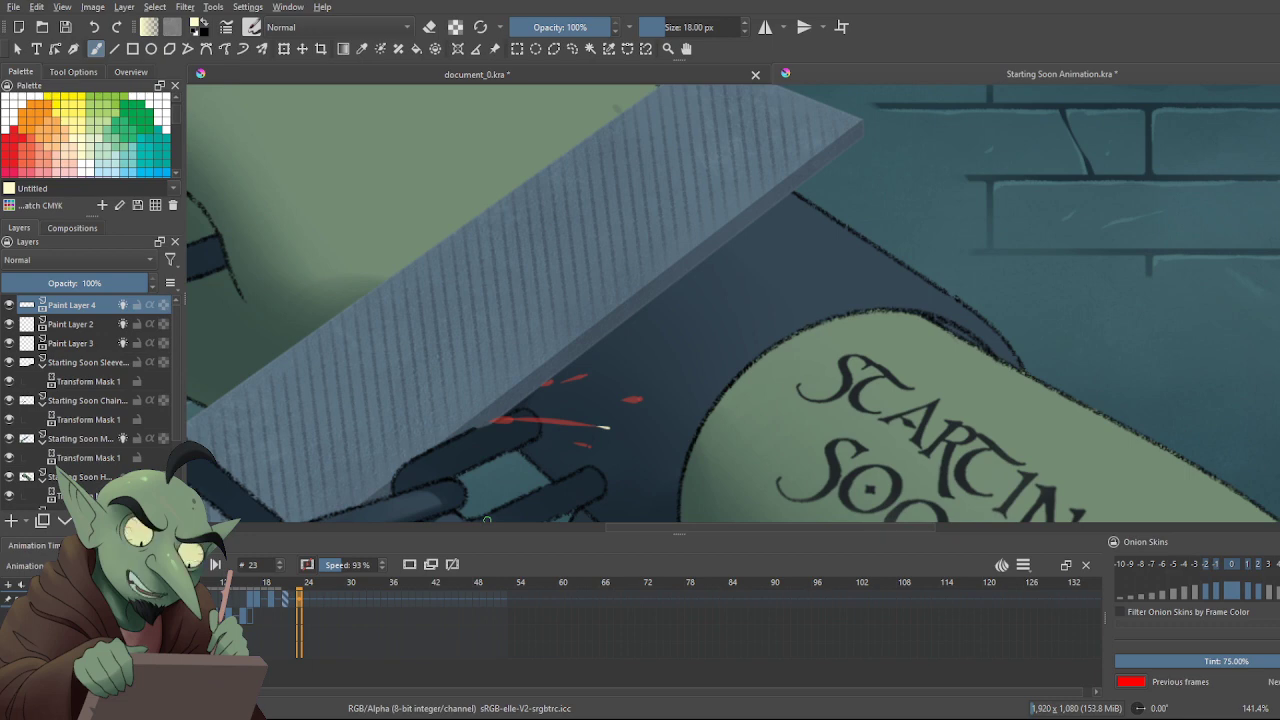
scroll(655, 348, down, 1)
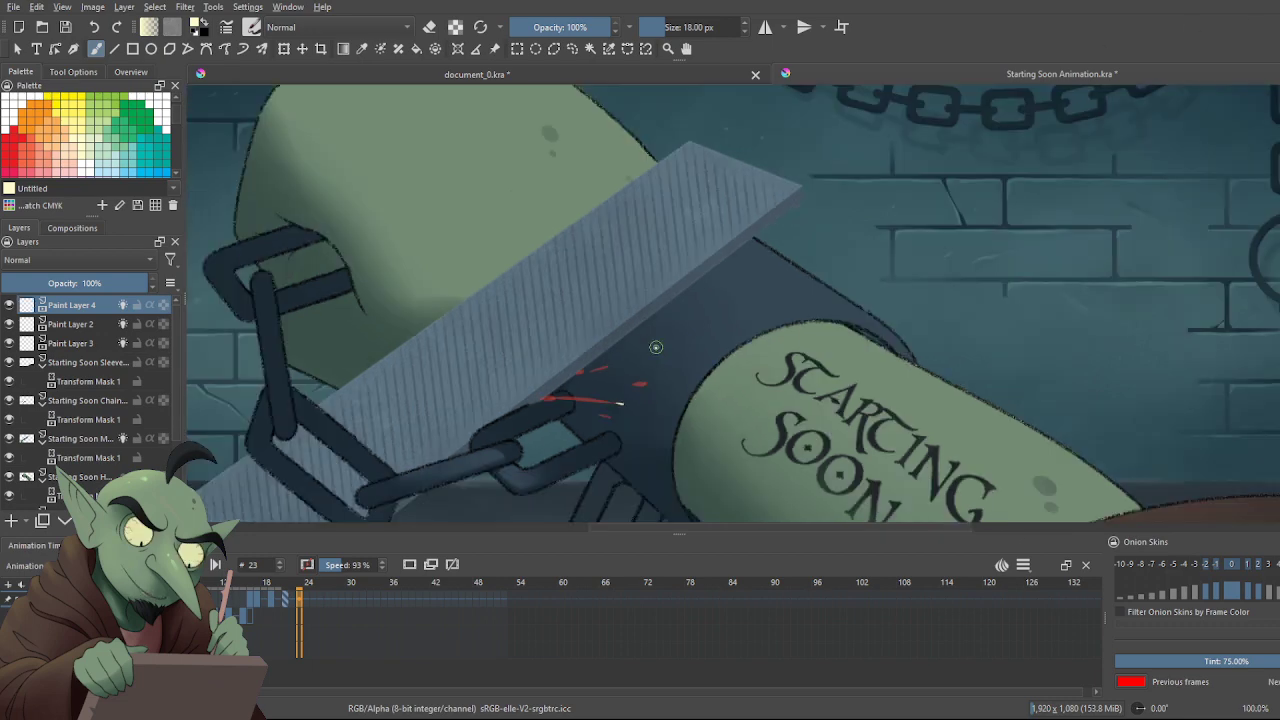
scroll(615, 410, up, 1)
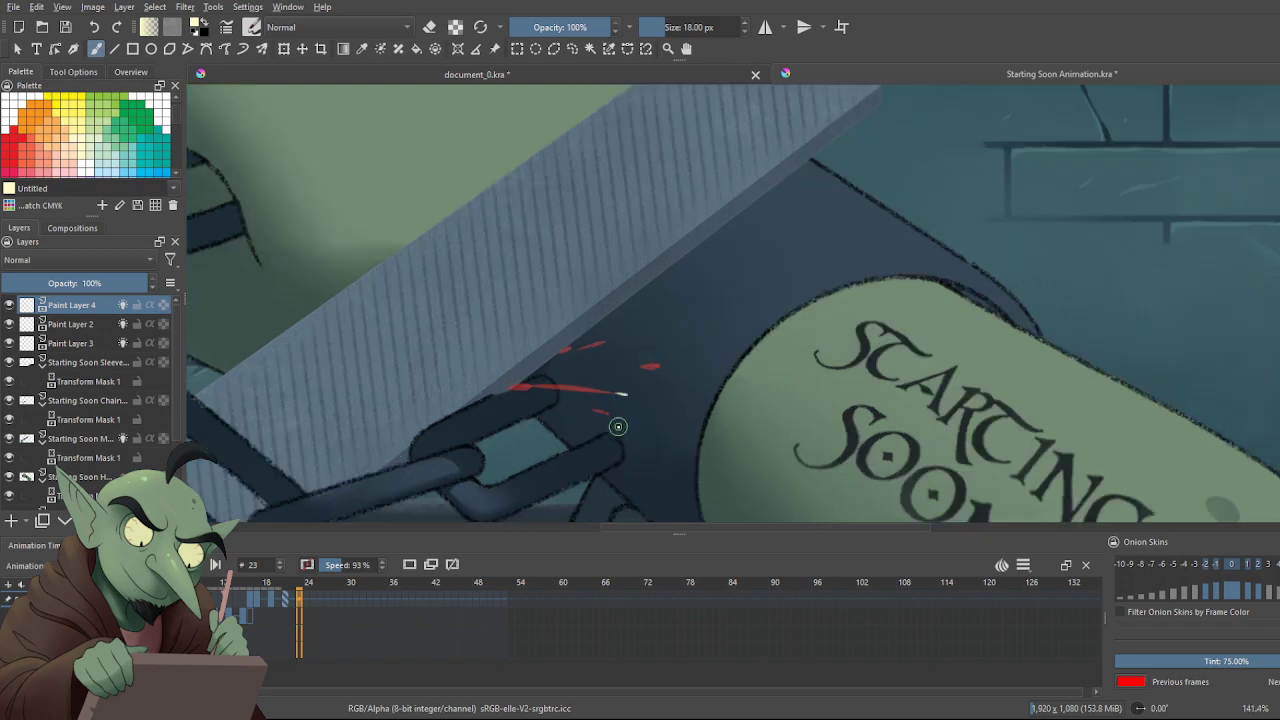
click(312, 602)
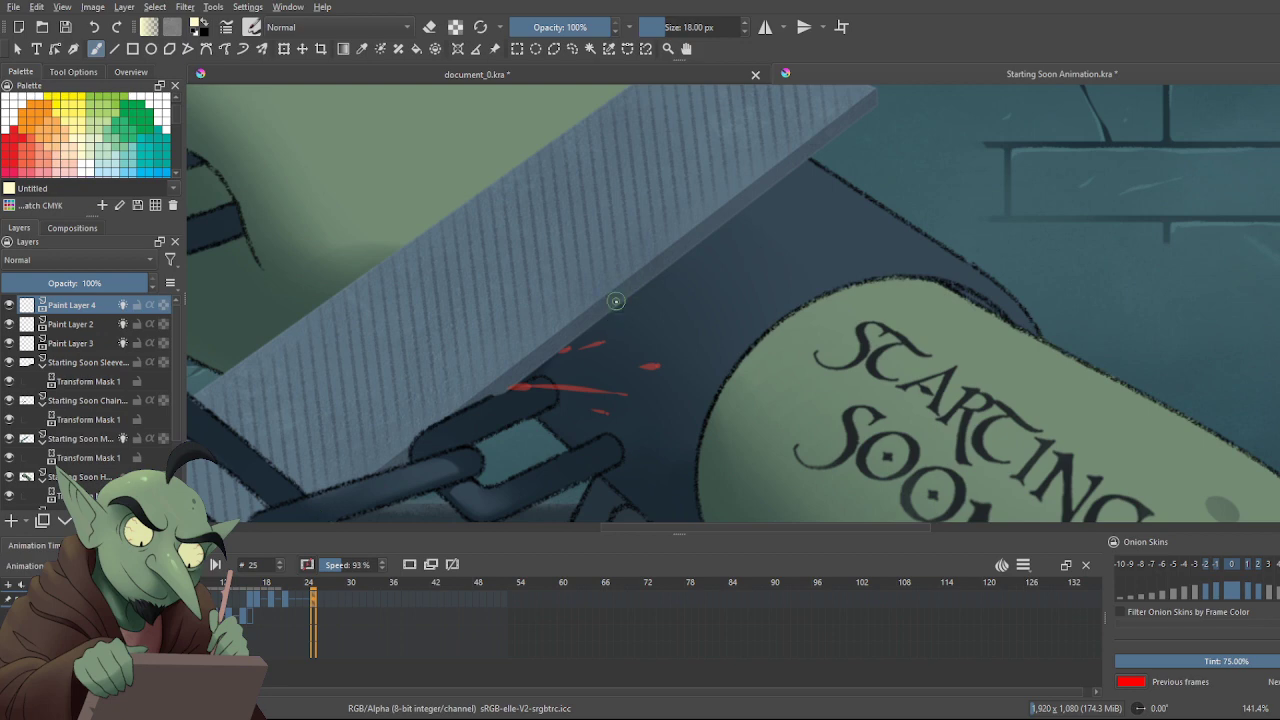
End the held spark with a blank keyframe on frame 23 of Paint Layer 4 and remove the keyframe on frame 25
key(ctrl+plus)
key(ctrl+plus)
key(ctrl+minus)
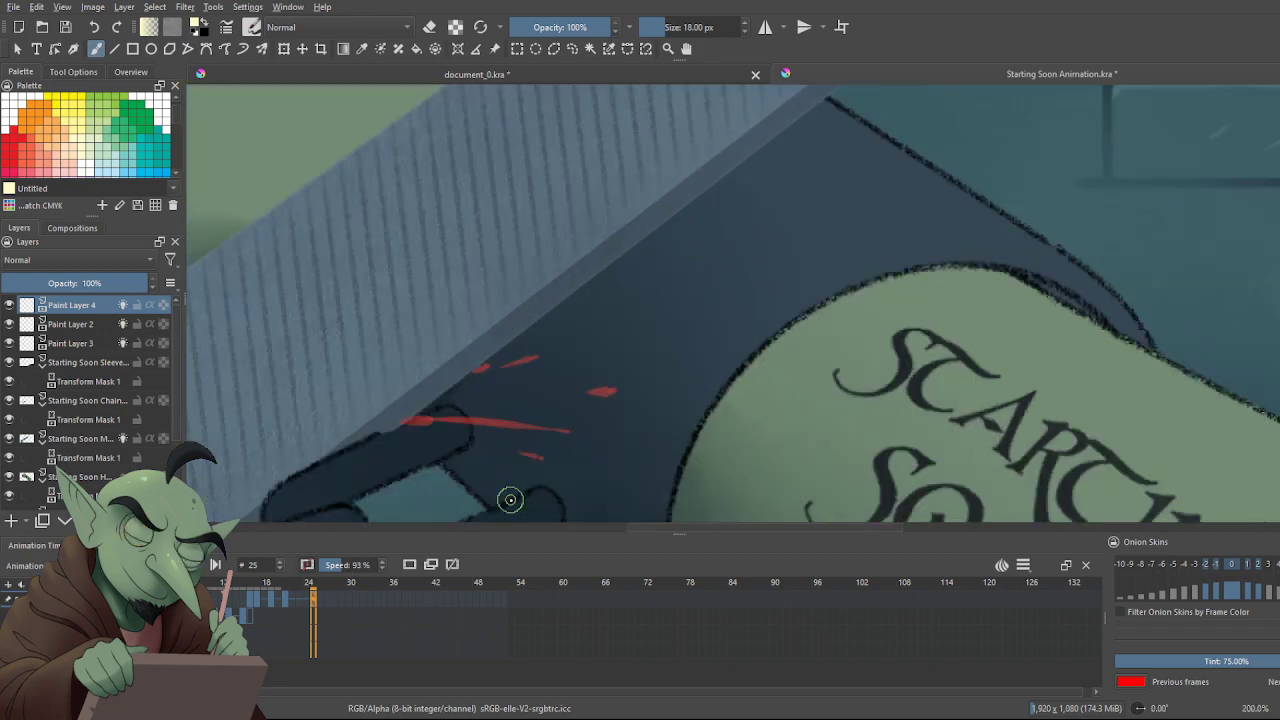
key(ctrl+plus)
key(ctrl+plus)
key(ctrl+minus)
key(ctrl+minus)
key(ctrl+minus)
key(1)
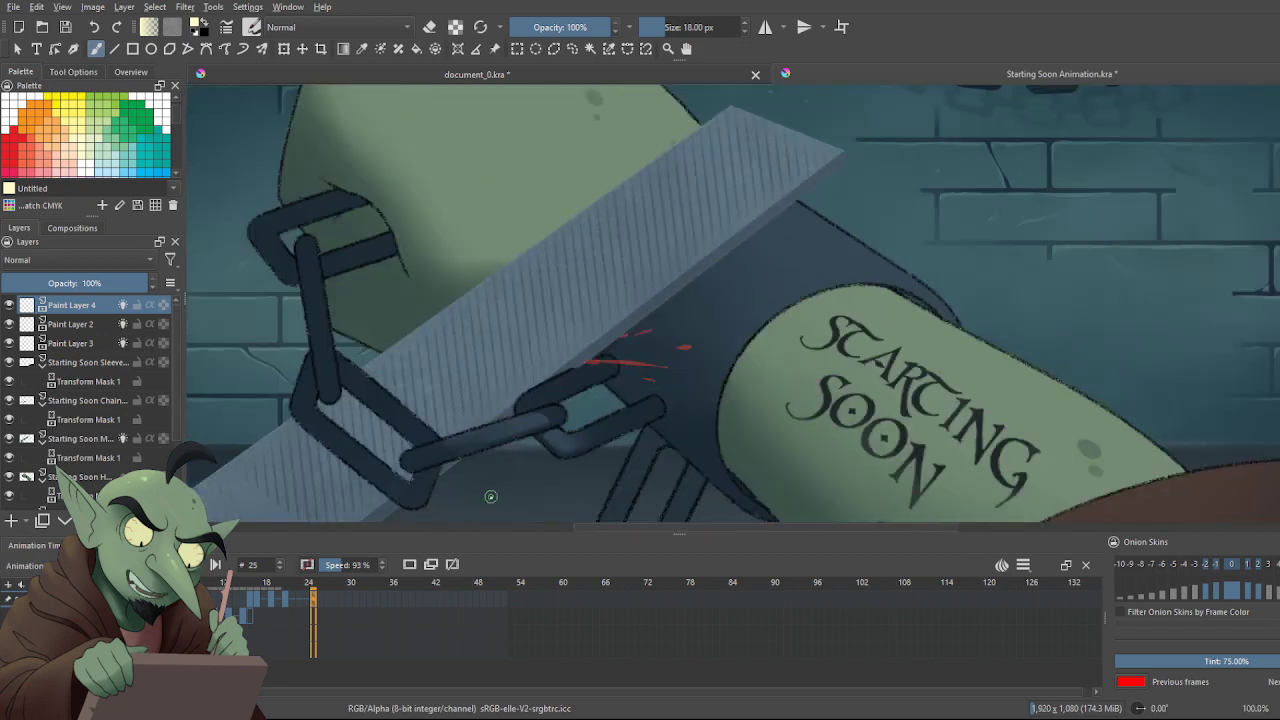
click(297, 600)
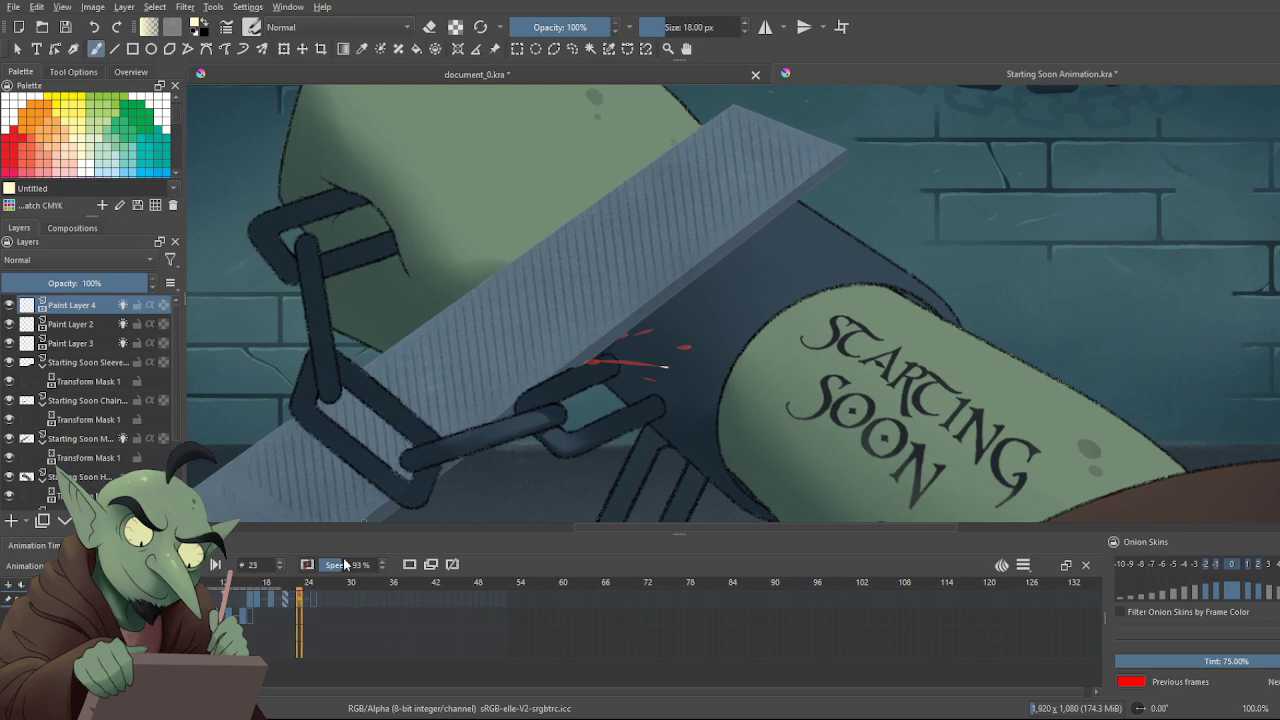
click(322, 597)
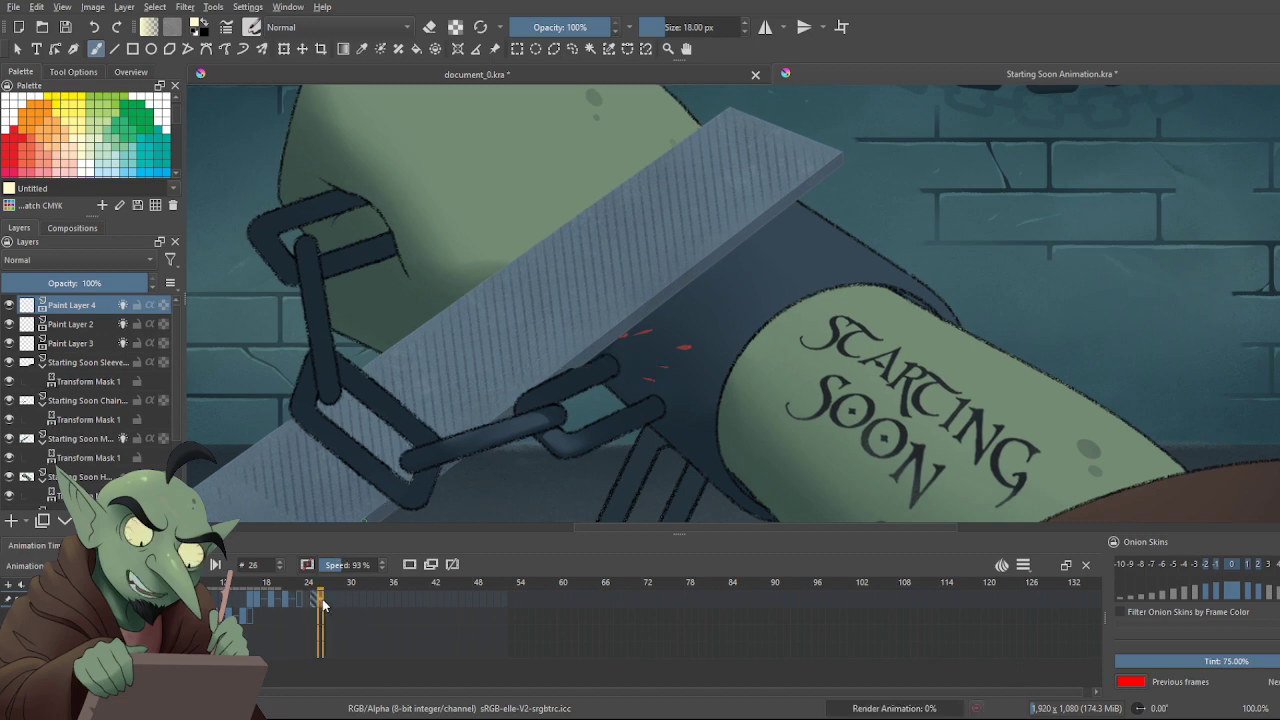
click(314, 599)
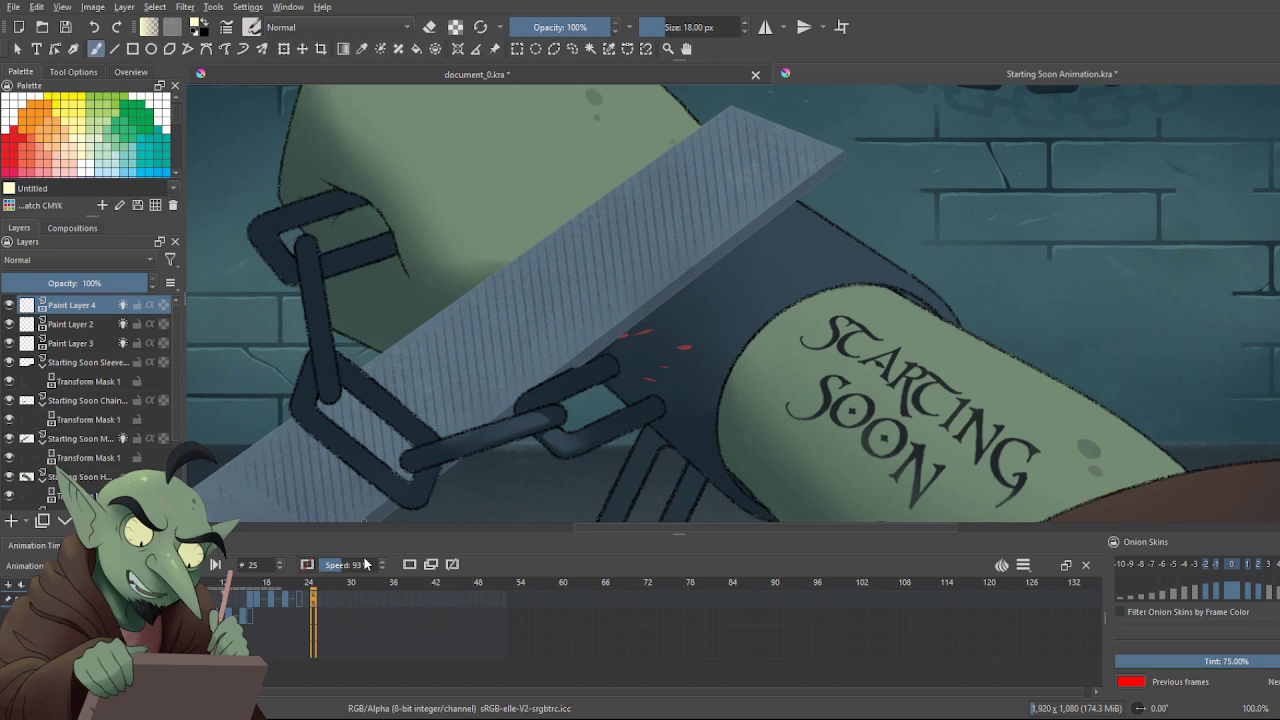
Save the document and play the animation in a loop to review the new sparks against the whole scene
click(196, 565)
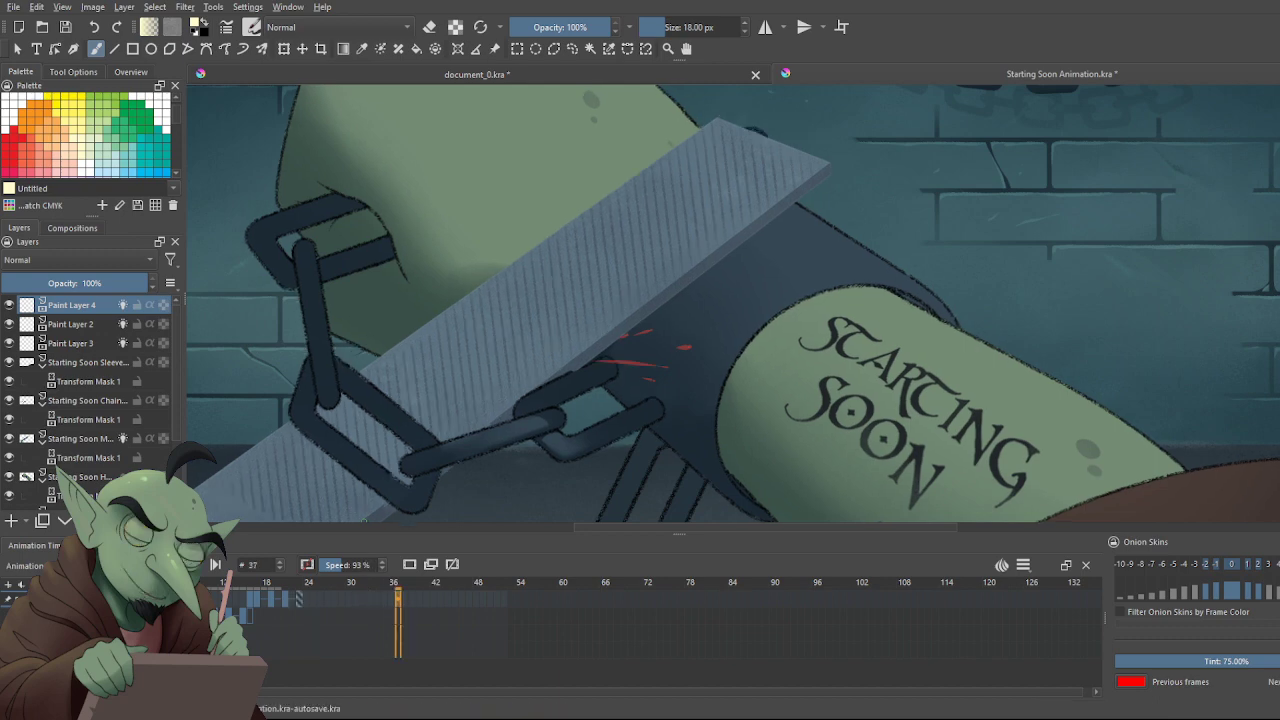
key(ctrl+s)
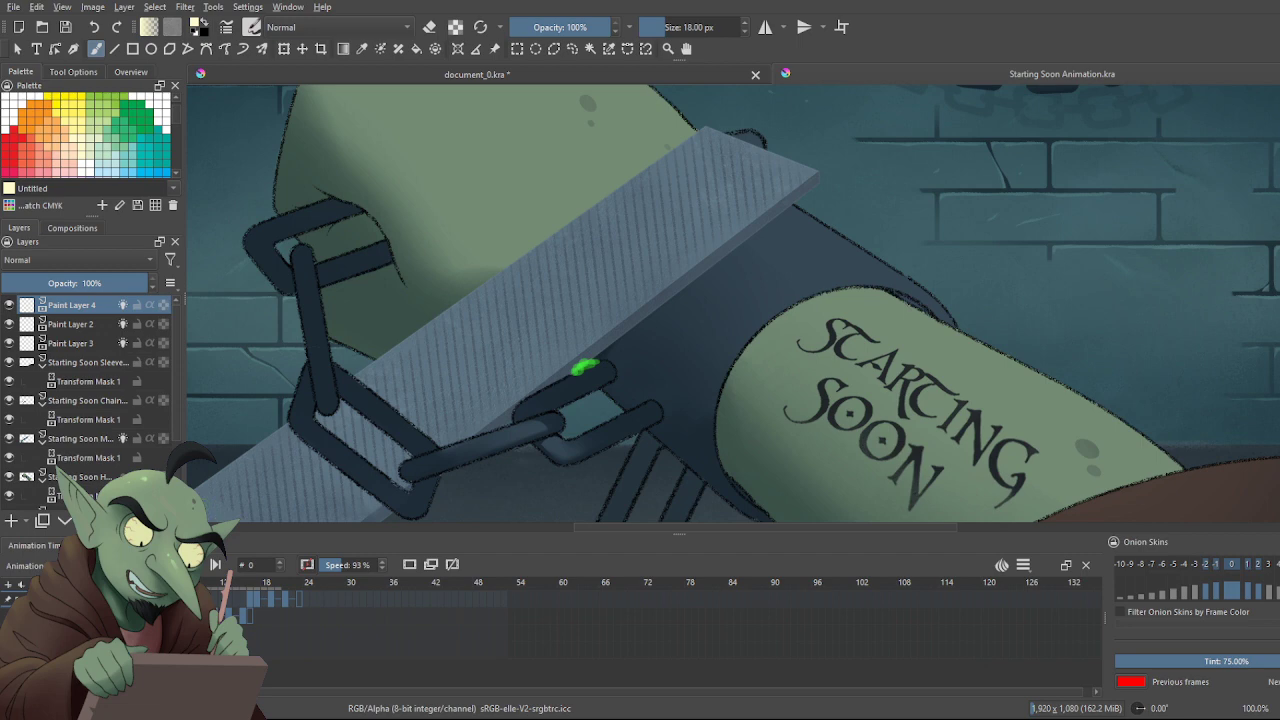
scroll(350, 437, down, 1)
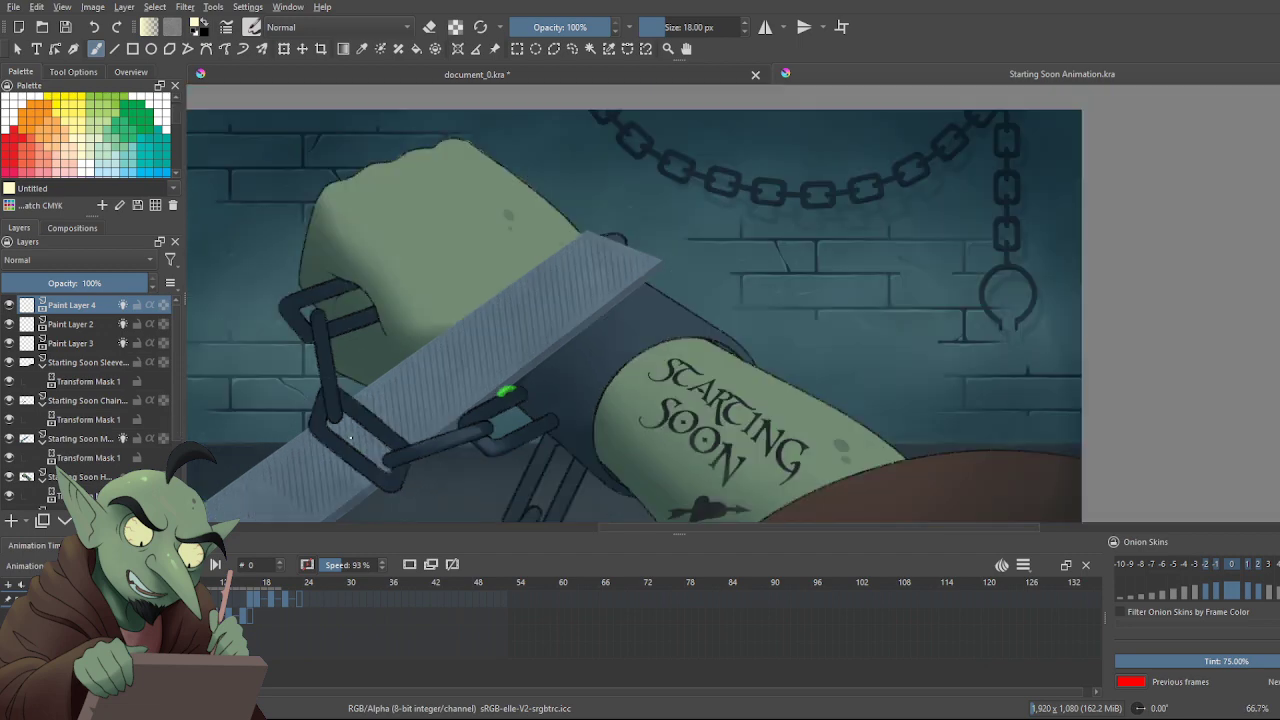
scroll(350, 437, down, 4)
scroll(318, 465, up, 2)
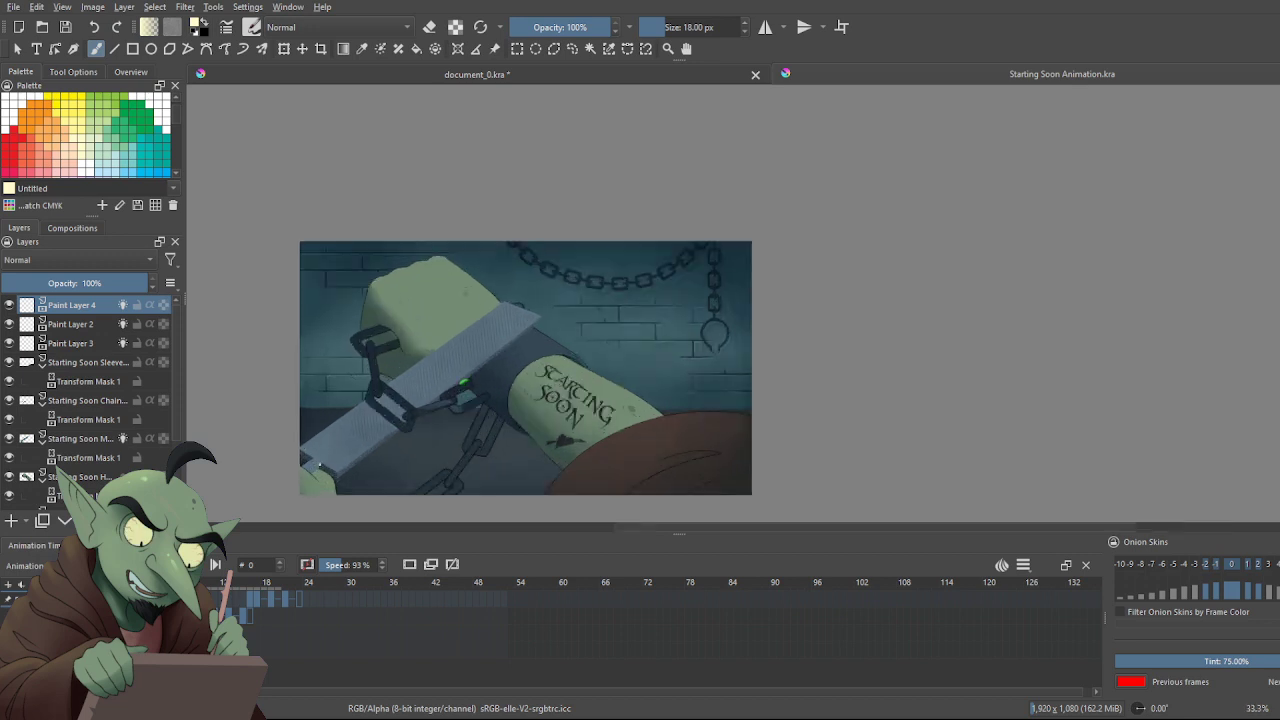
scroll(318, 465, up, 1)
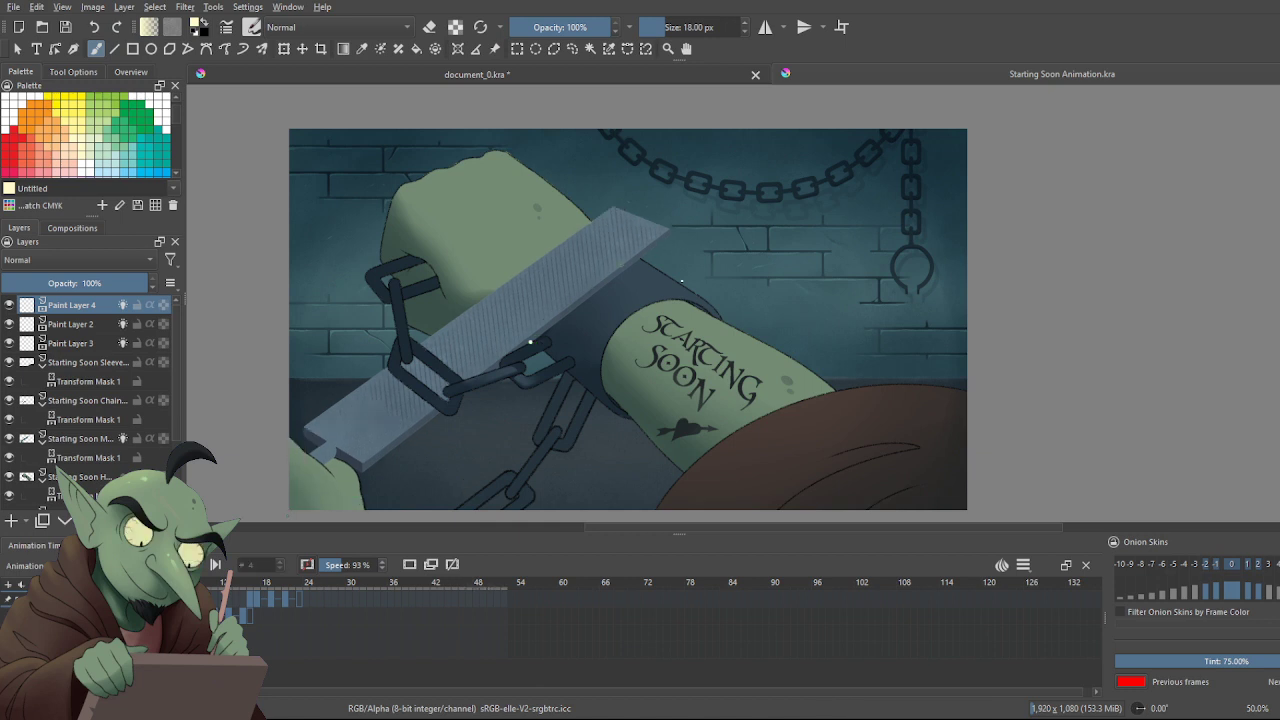
scroll(681, 281, down, 1)
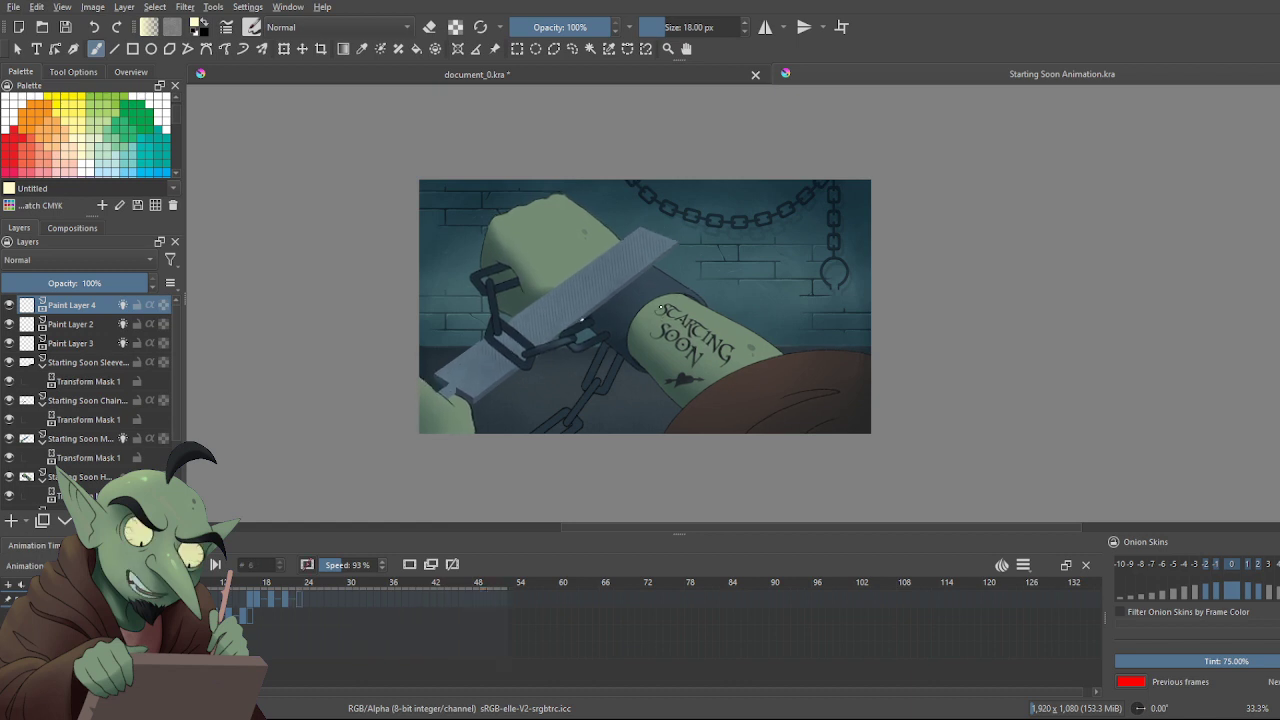
scroll(660, 308, down, 1)
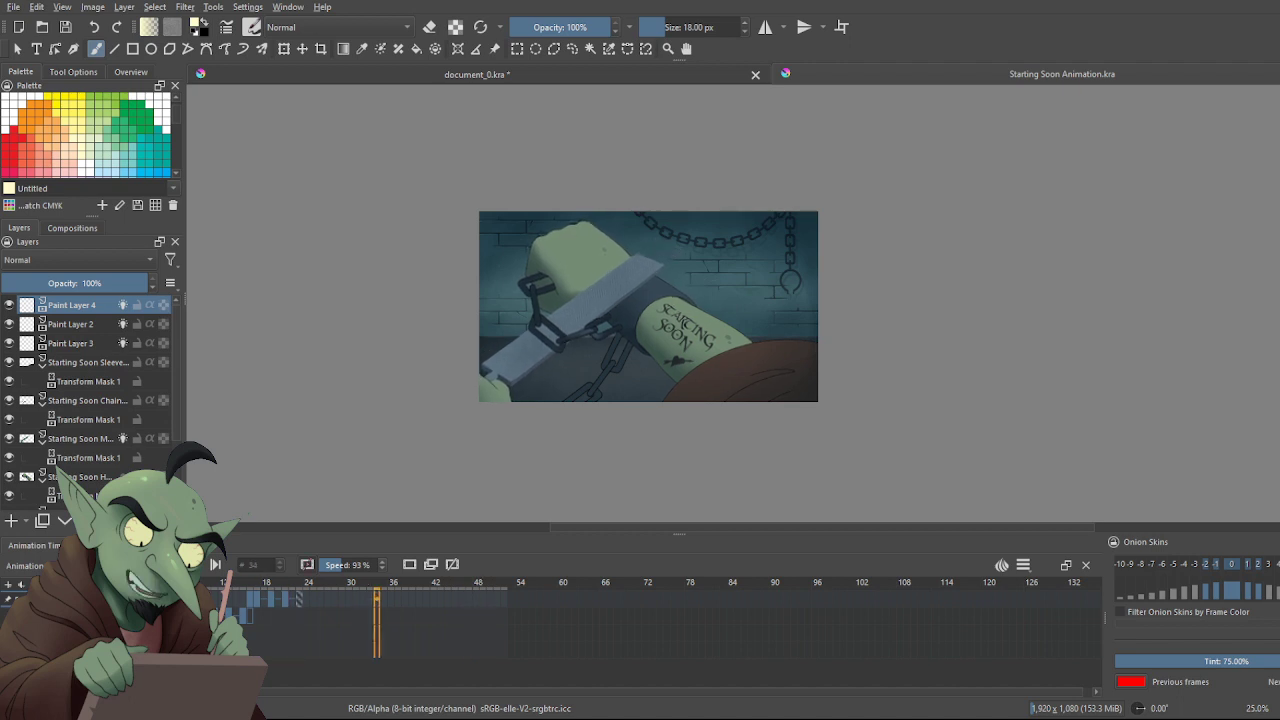
On frame 11 of Paint Layer 2, erase the lowest of the three streaks fanning out from the cut with a 50 px eraser
click(72, 323)
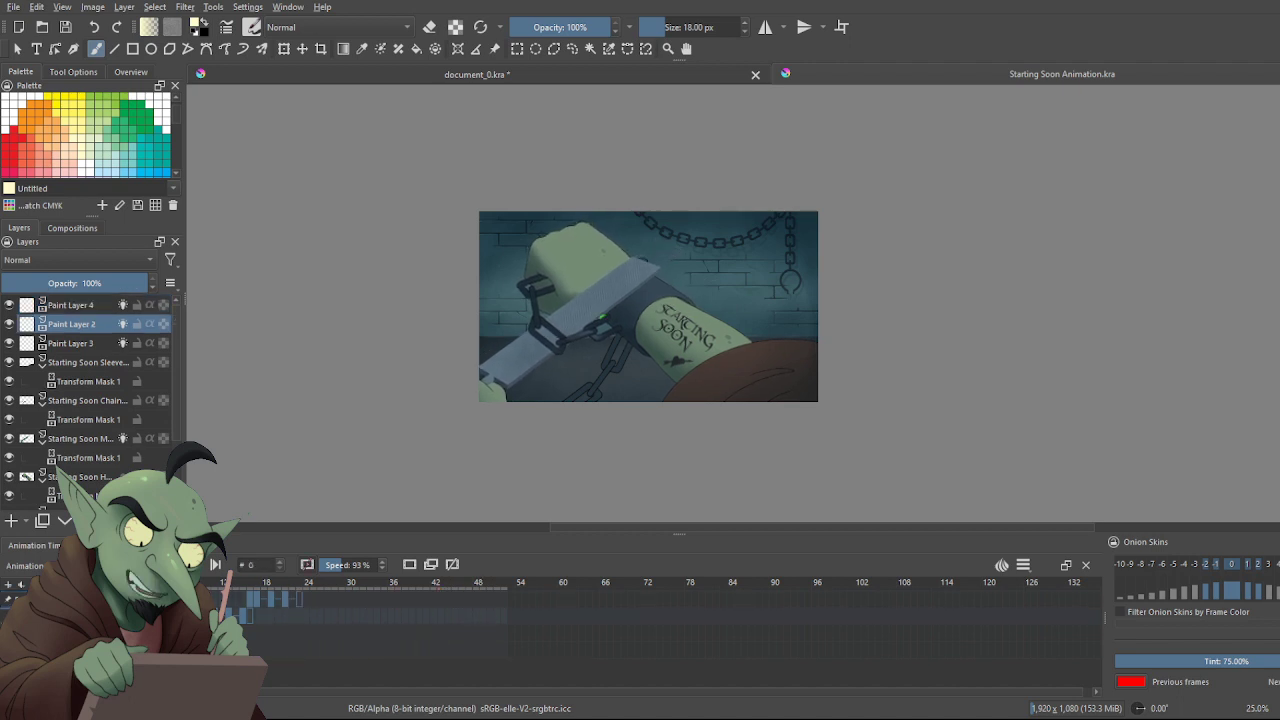
key(space)
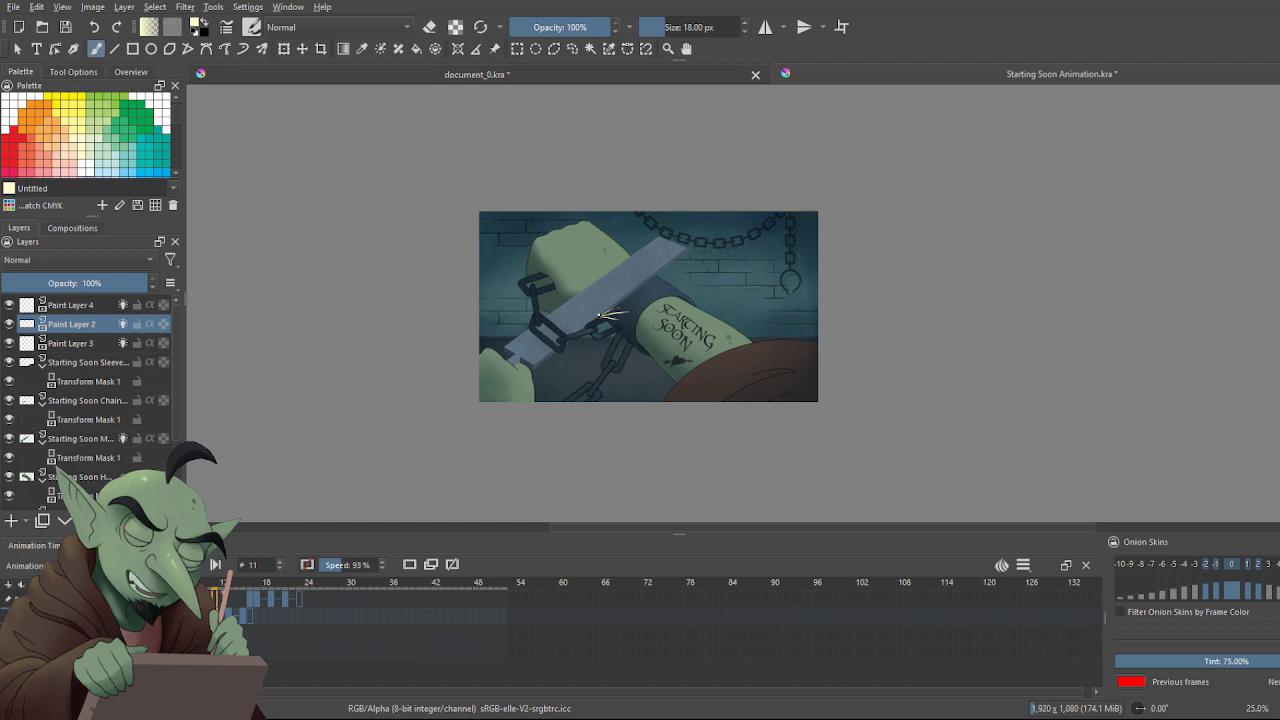
key(plus)
key(plus)
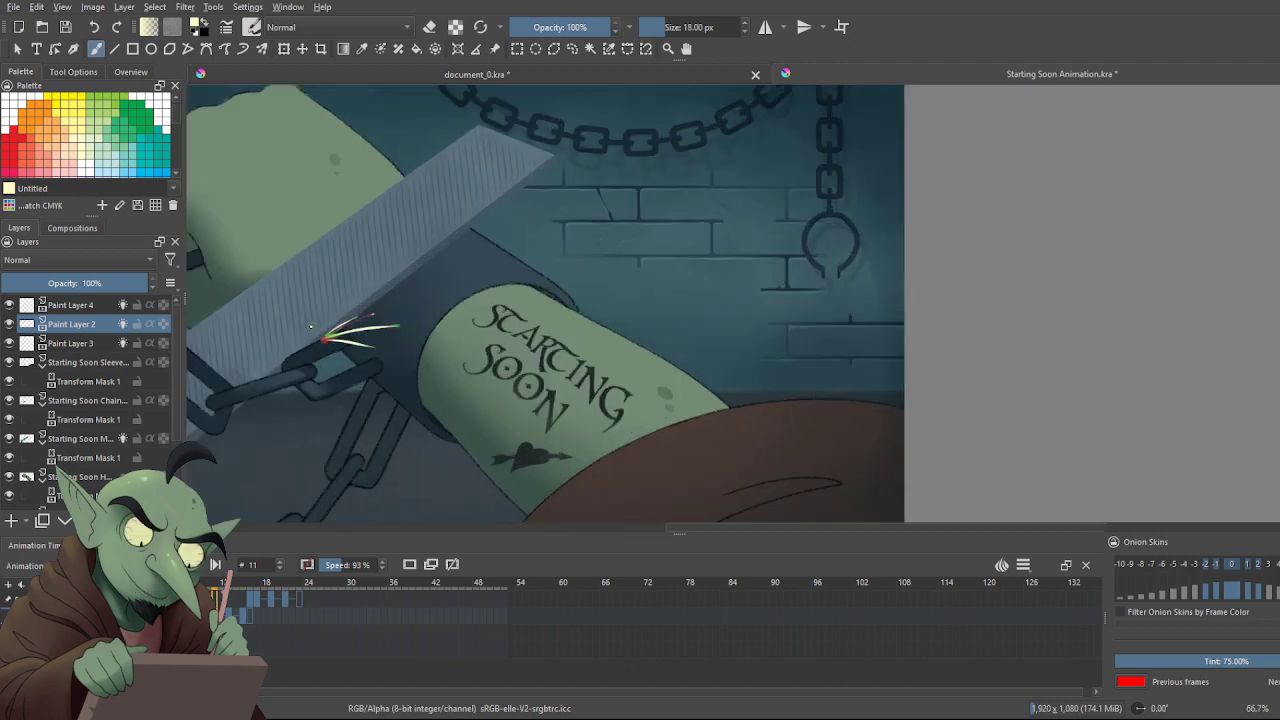
key(plus)
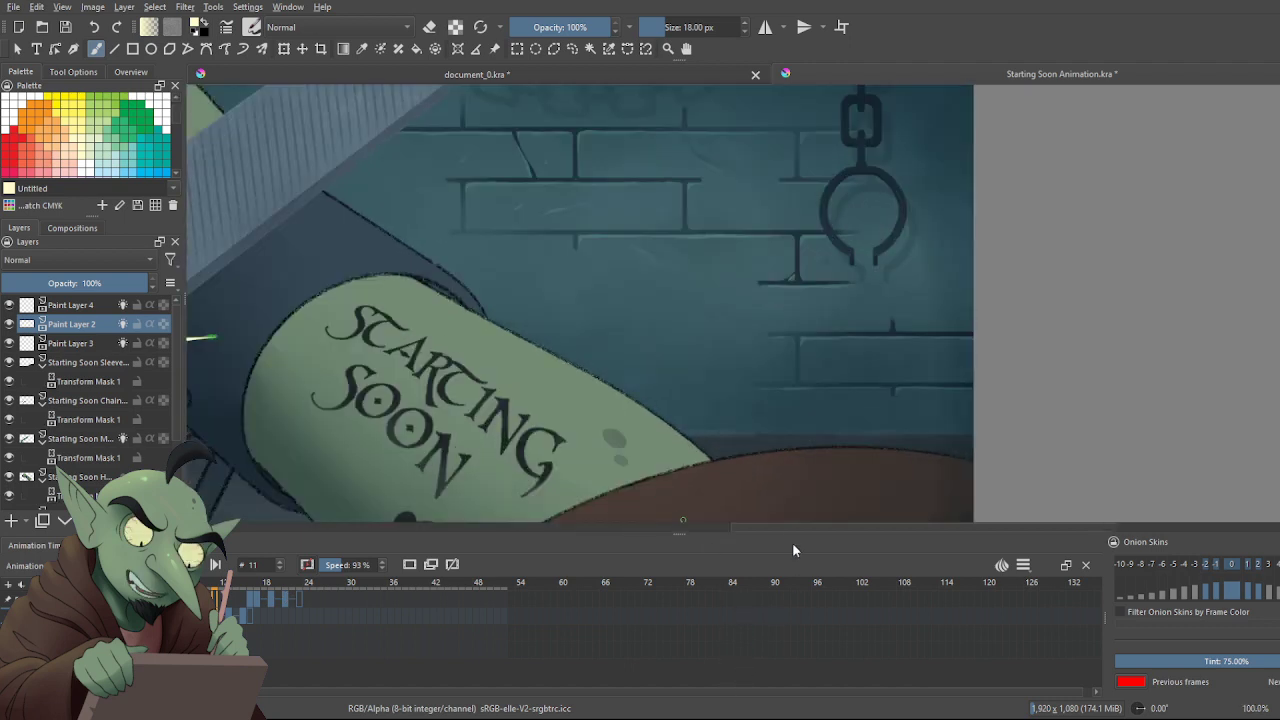
drag(794, 526, 658, 524)
key(e)
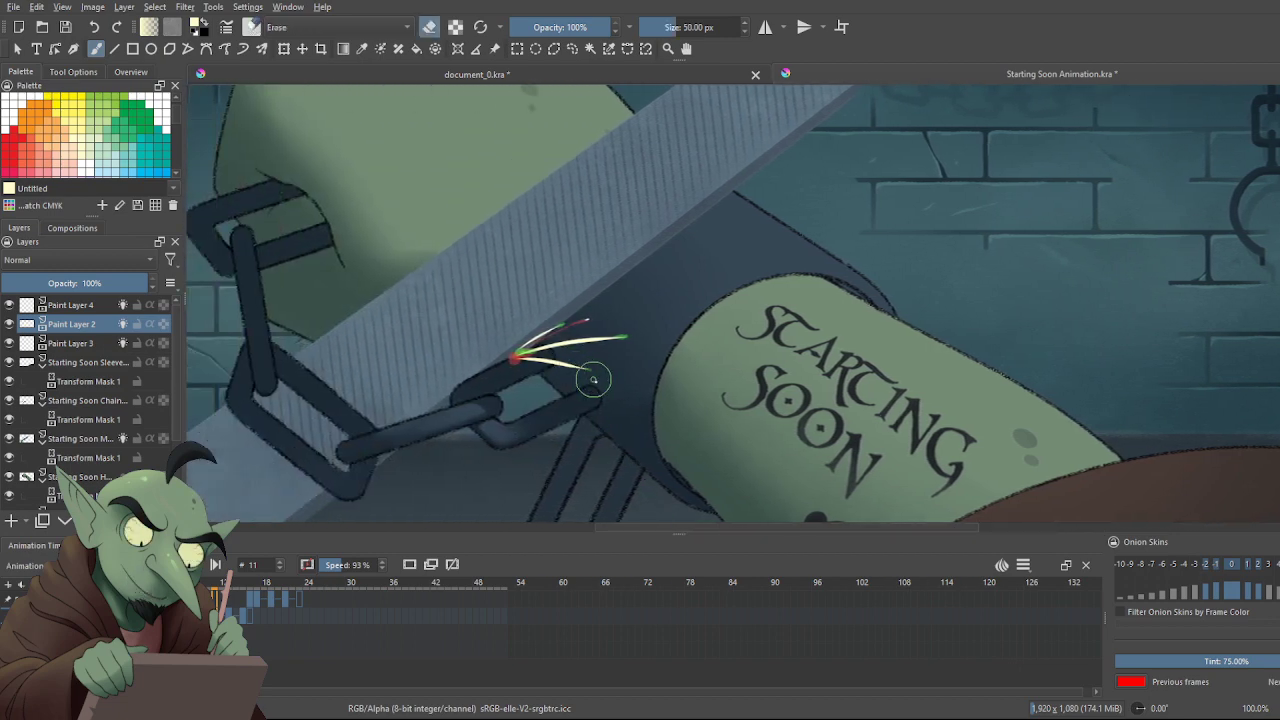
drag(593, 379, 536, 369)
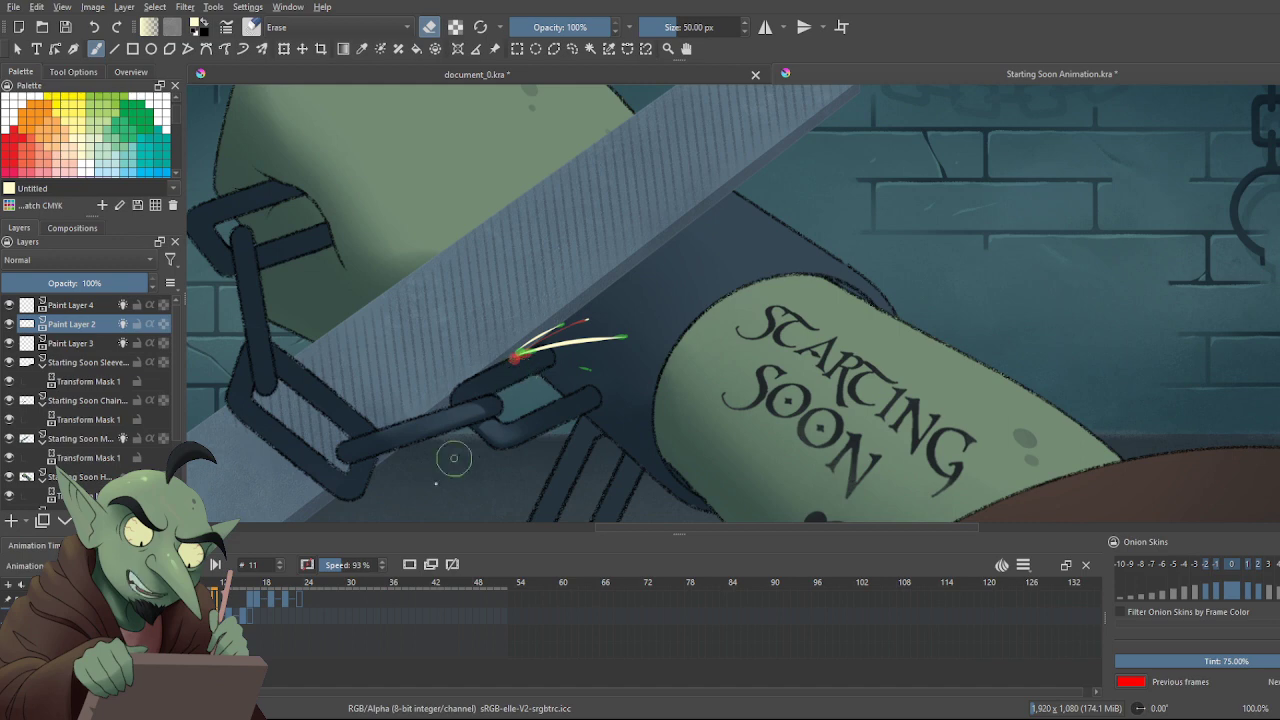
Erase the matching lower spark dots on frames 13 and 15 of Paint Layer 2 and check frame 16
click(242, 617)
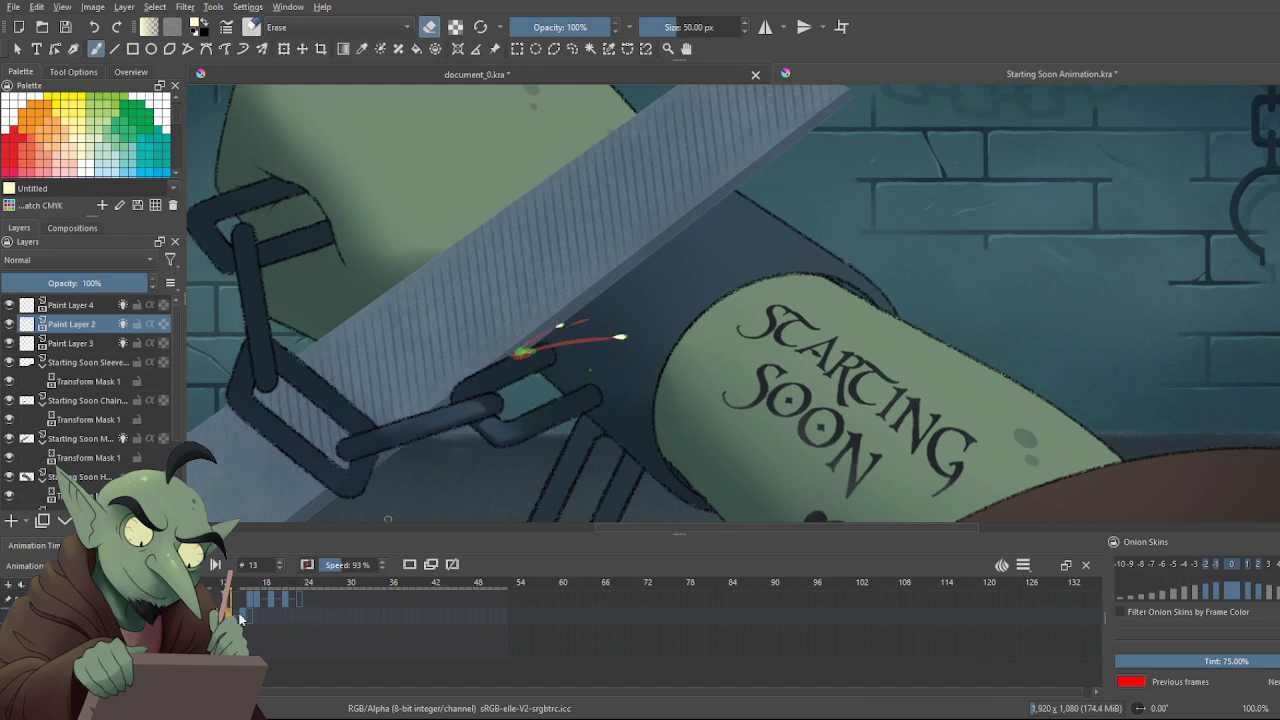
key(Right)
key(Right)
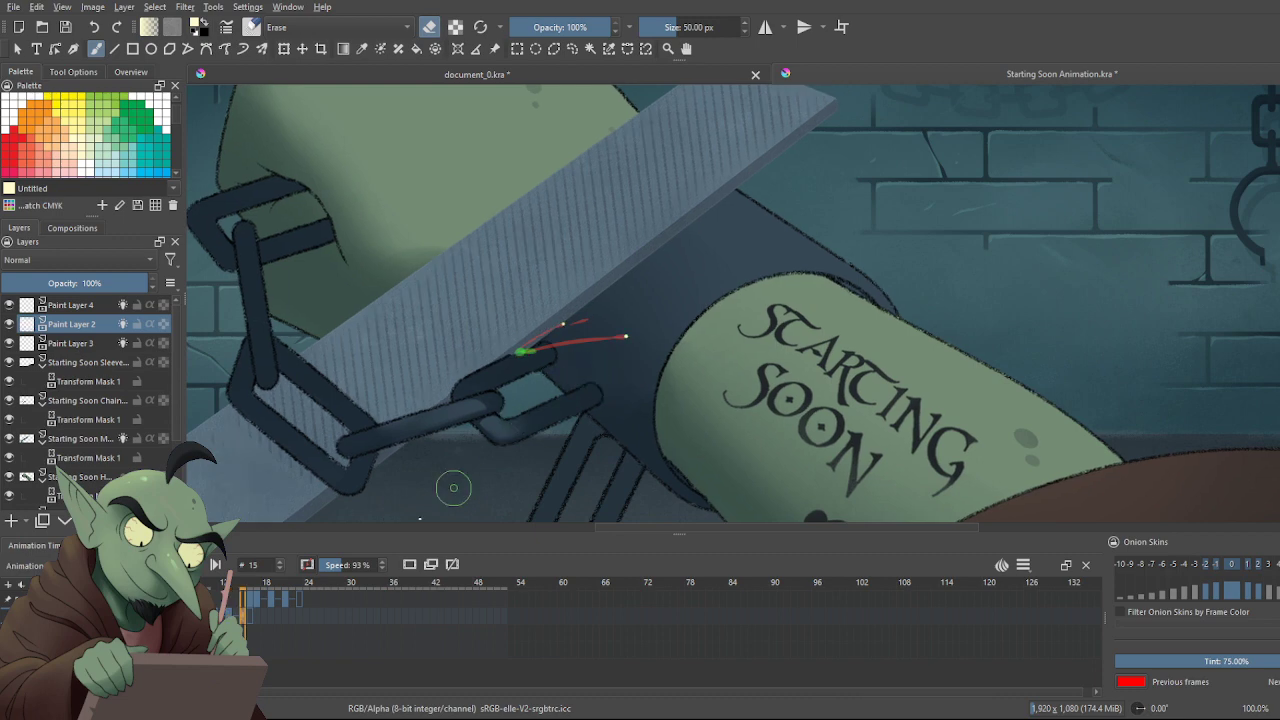
click(250, 612)
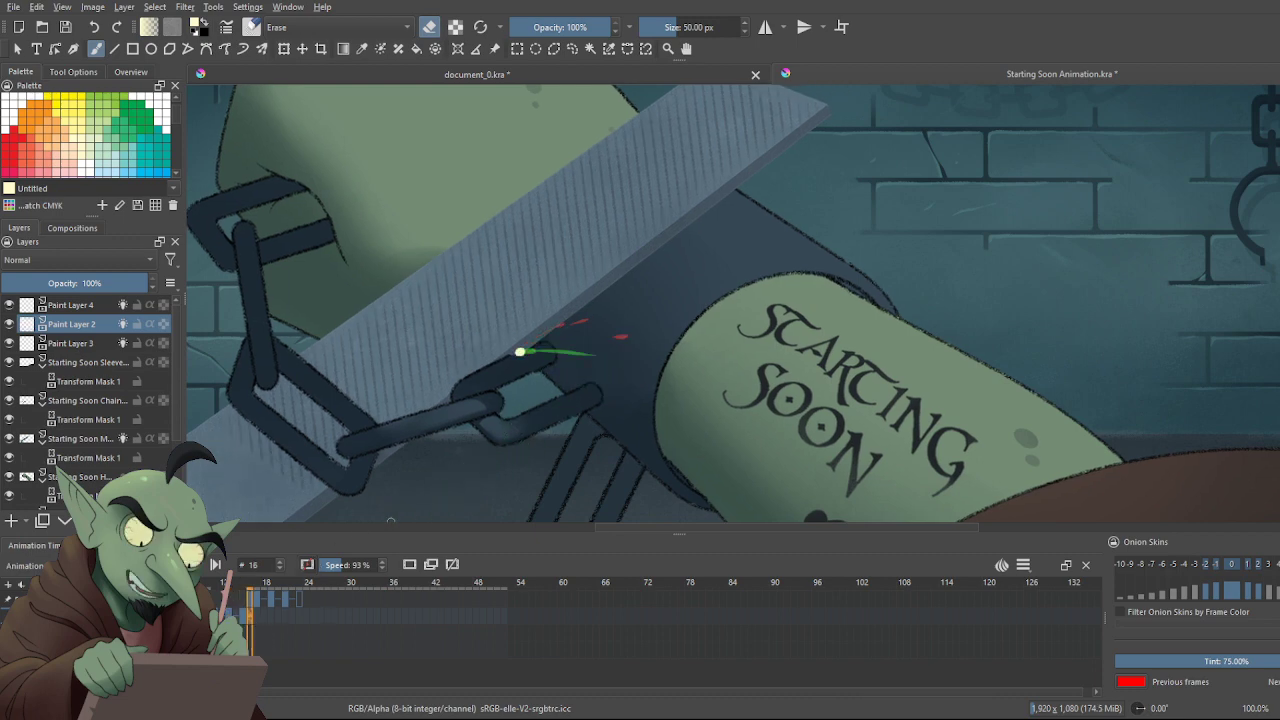
Play the looping animation and examine the revised spark burst and its timing at close and distant views
key(space)
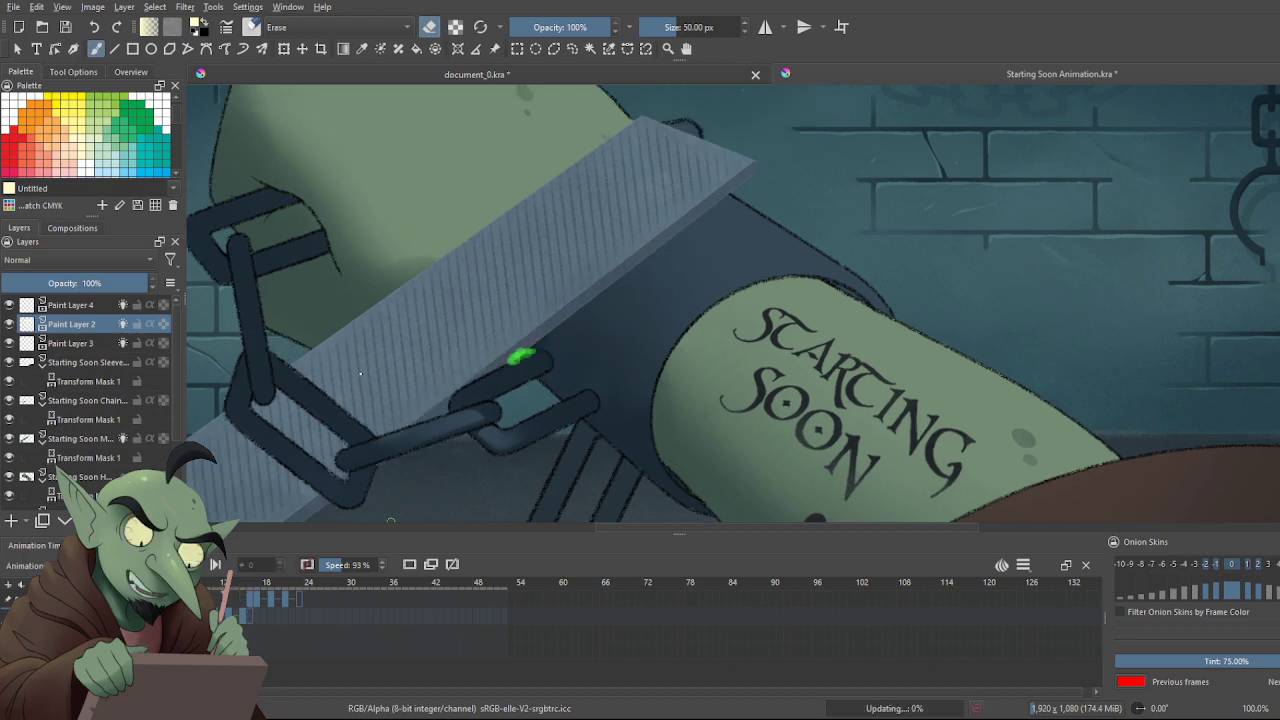
key(space)
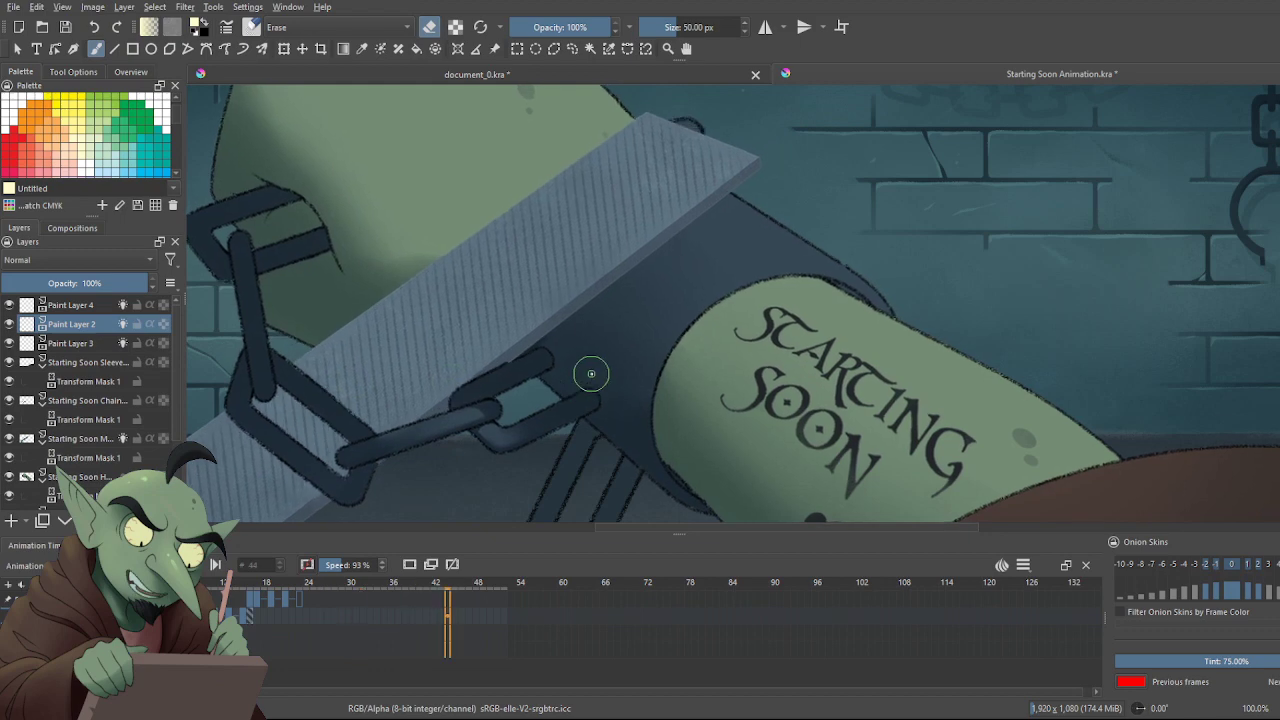
scroll(590, 372, down, 2)
scroll(624, 372, down, 1)
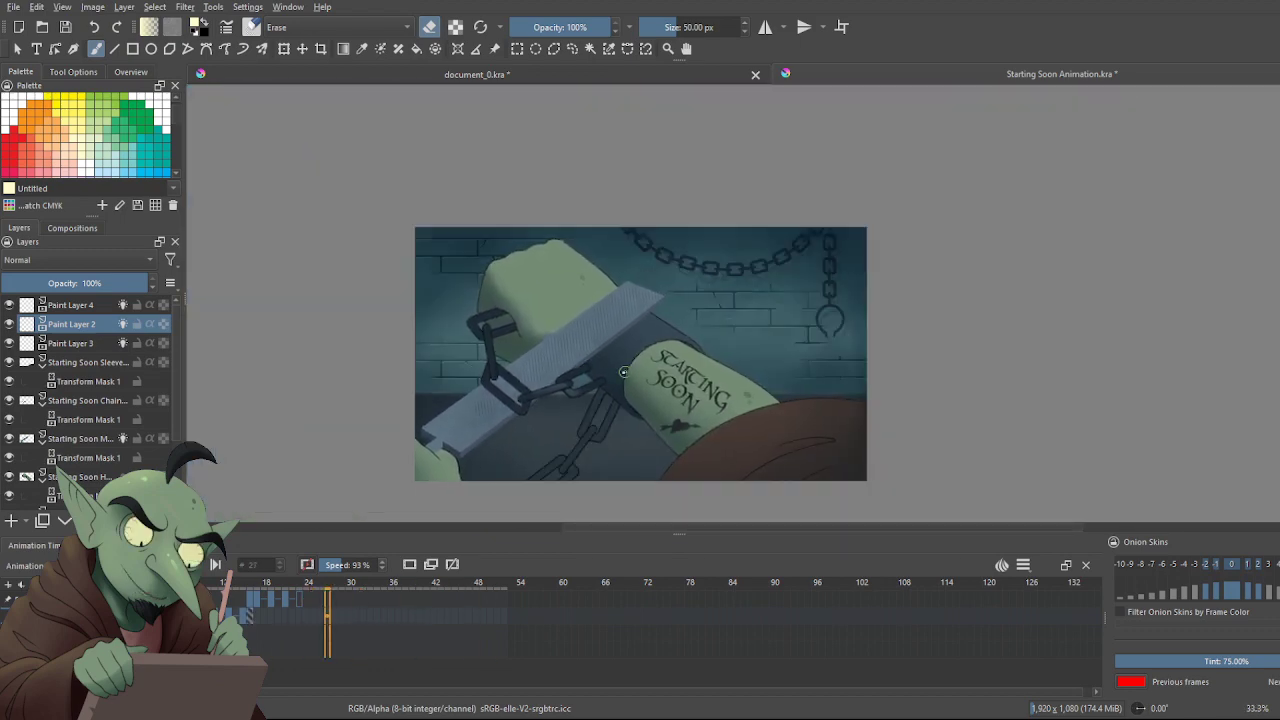
scroll(611, 391, down, 1)
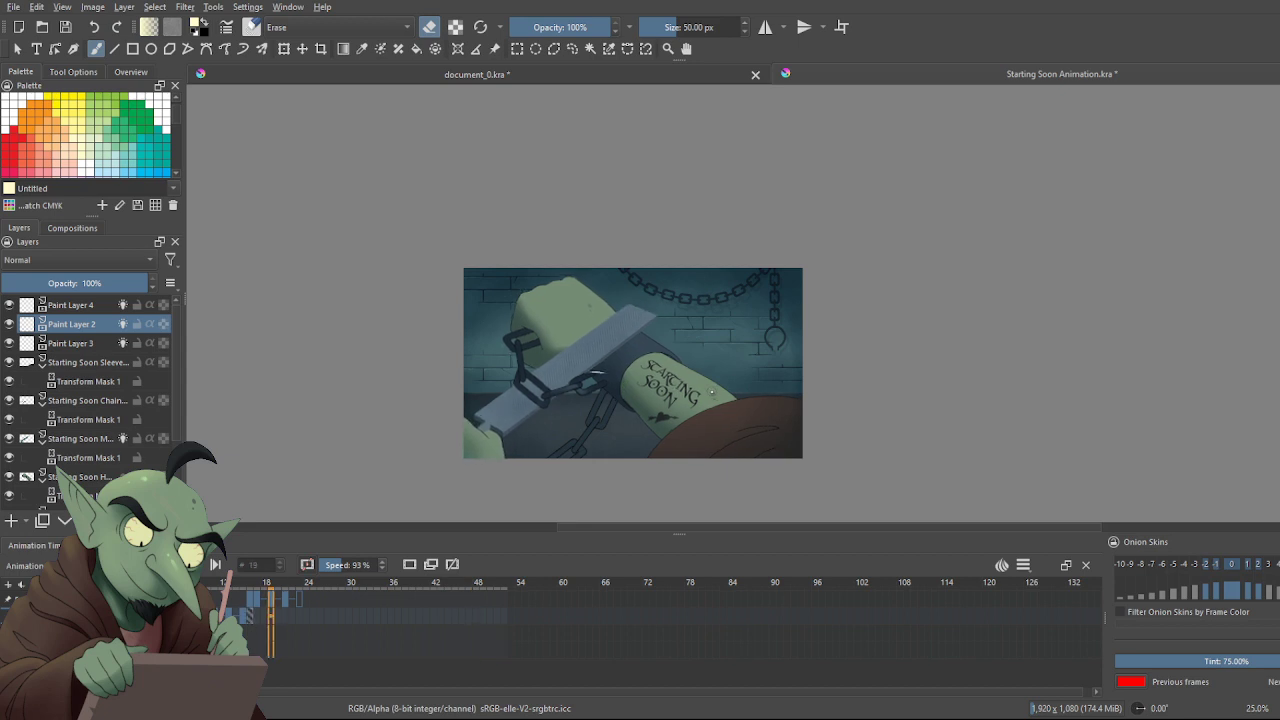
scroll(688, 401, down, 1)
scroll(688, 399, up, 1)
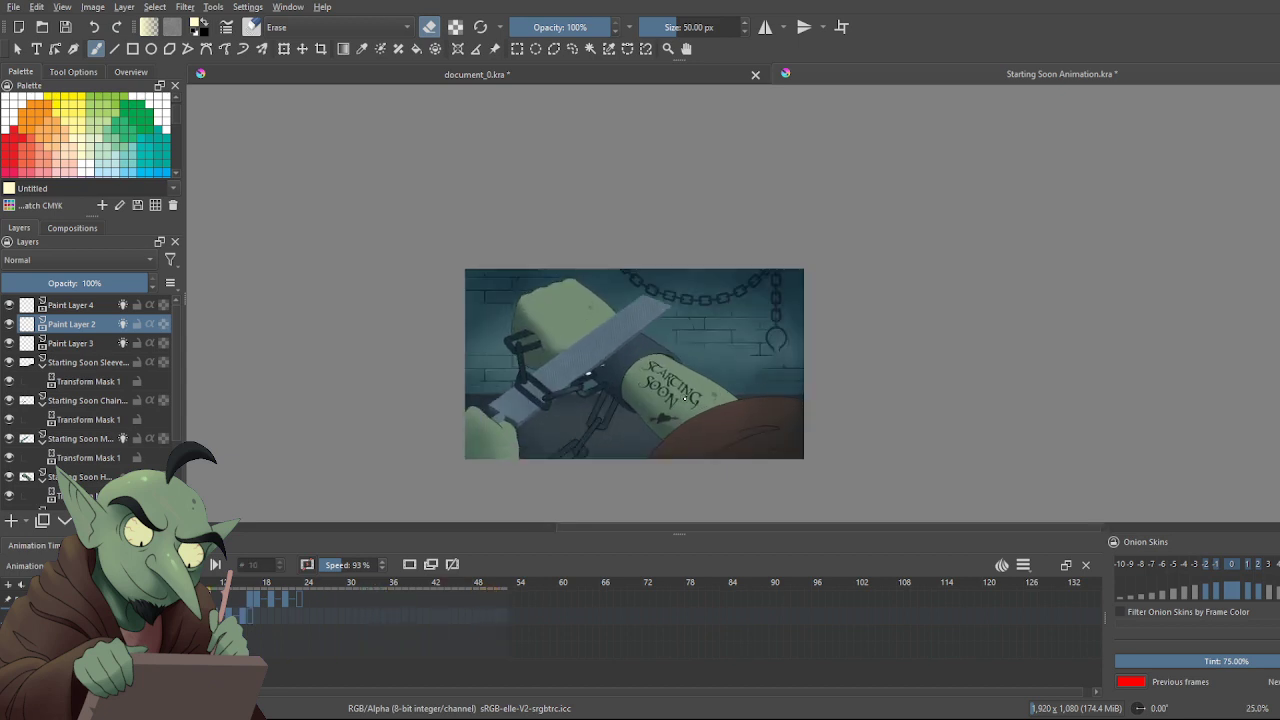
scroll(634, 405, up, 1)
scroll(584, 391, up, 1)
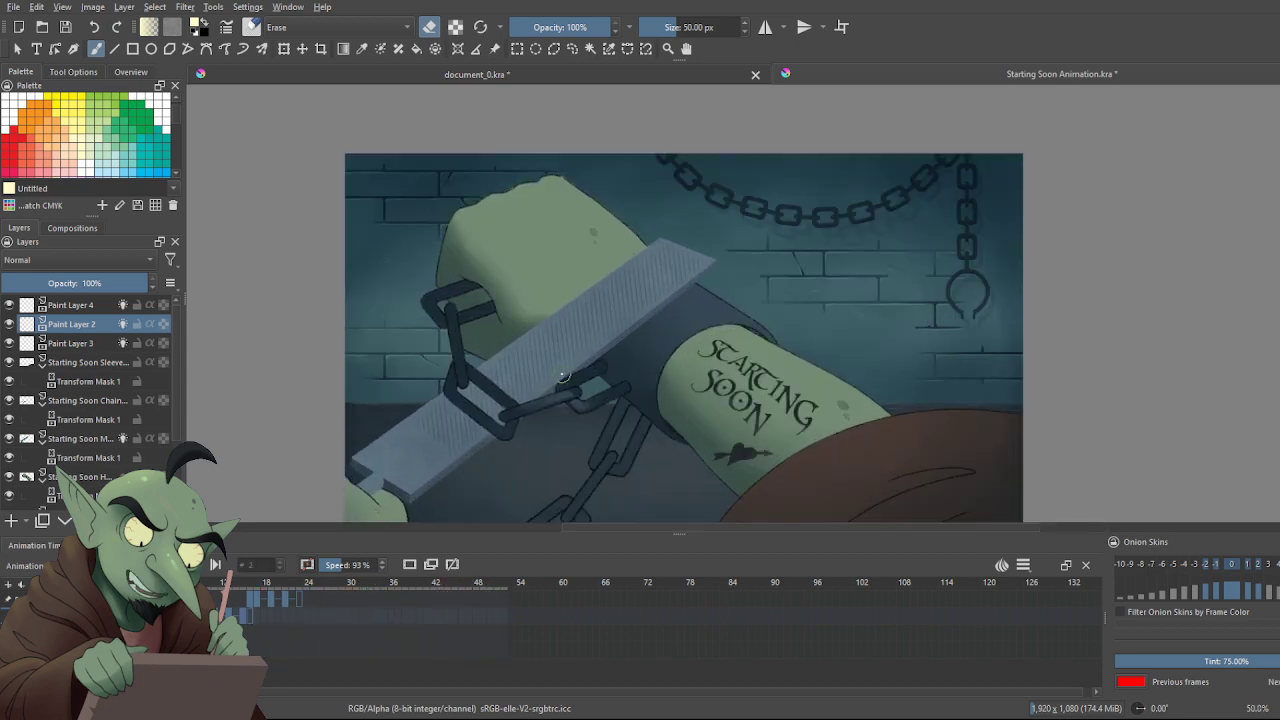
scroll(563, 376, up, 1)
scroll(563, 376, down, 1)
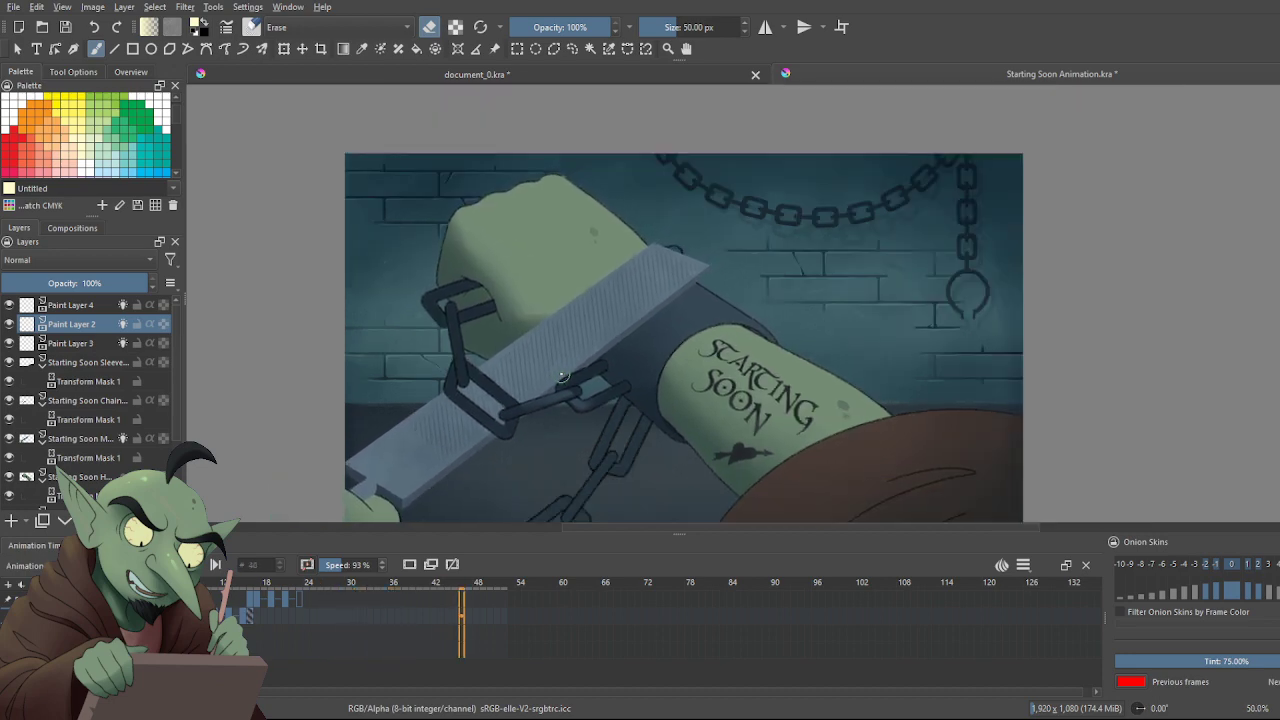
scroll(563, 376, down, 1)
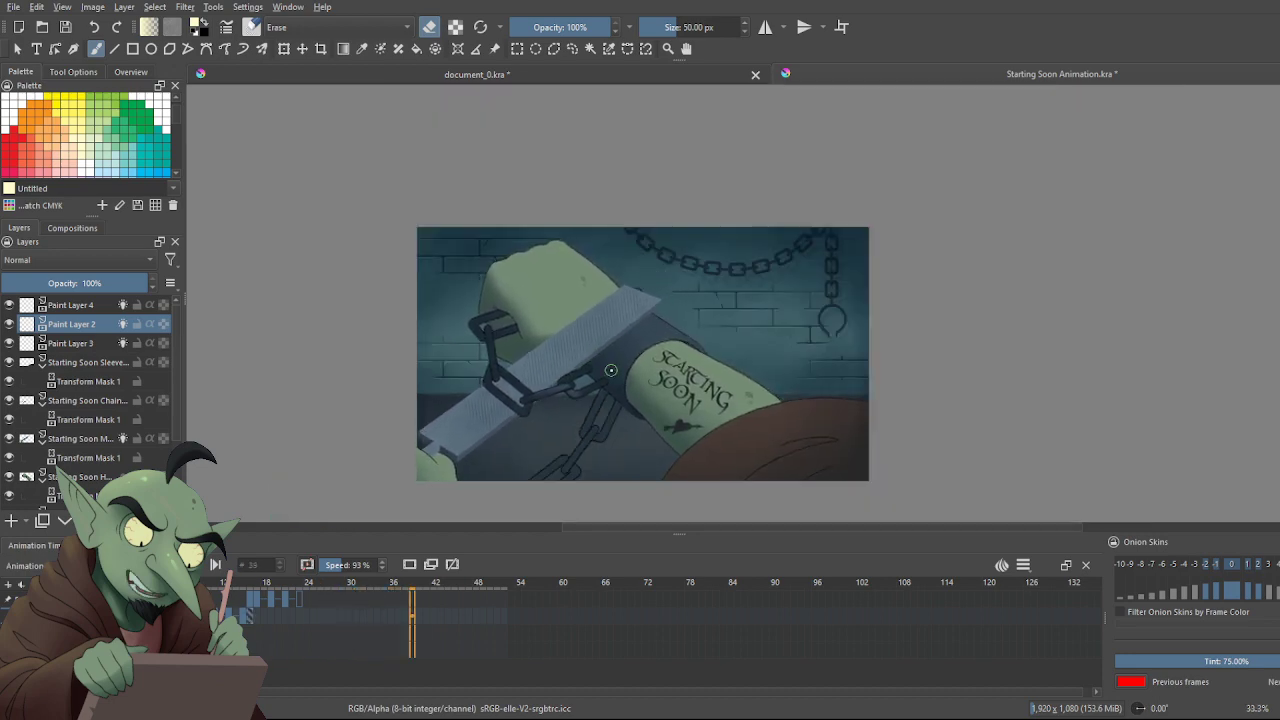
scroll(605, 378, down, 1)
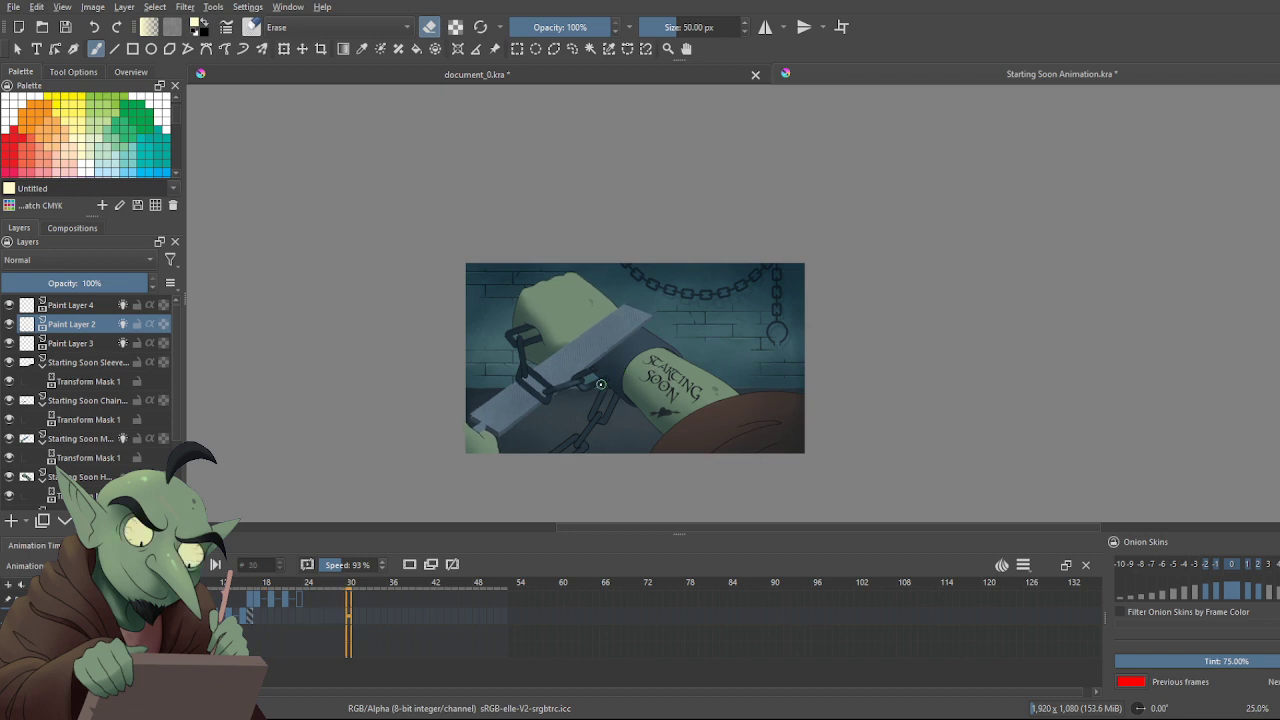
scroll(600, 384, up, 1)
scroll(600, 384, down, 1)
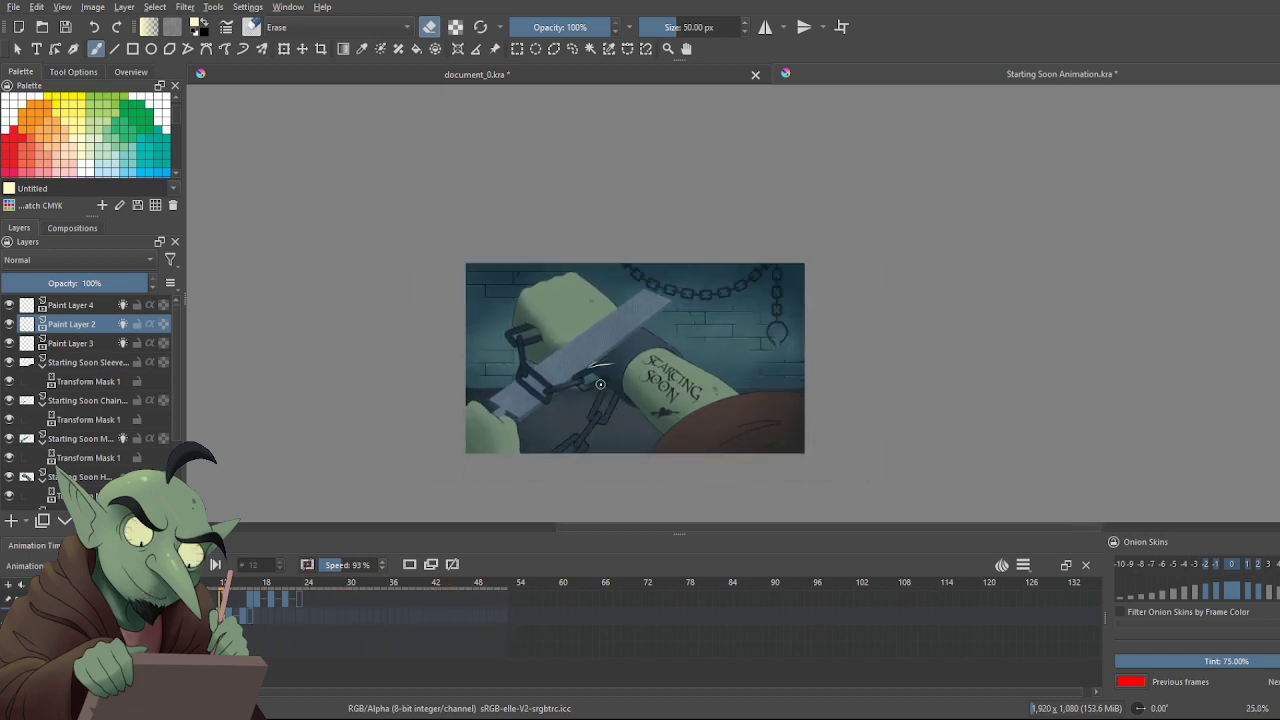
scroll(600, 384, down, 1)
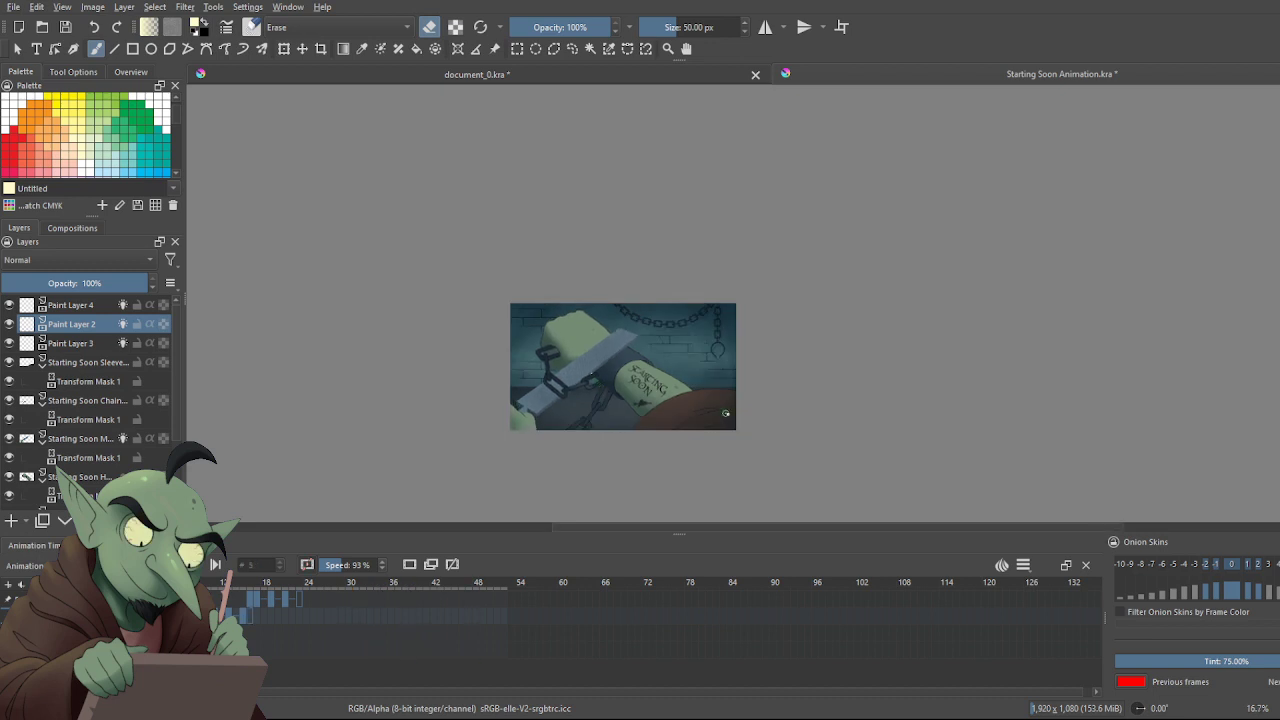
scroll(621, 386, down, 1)
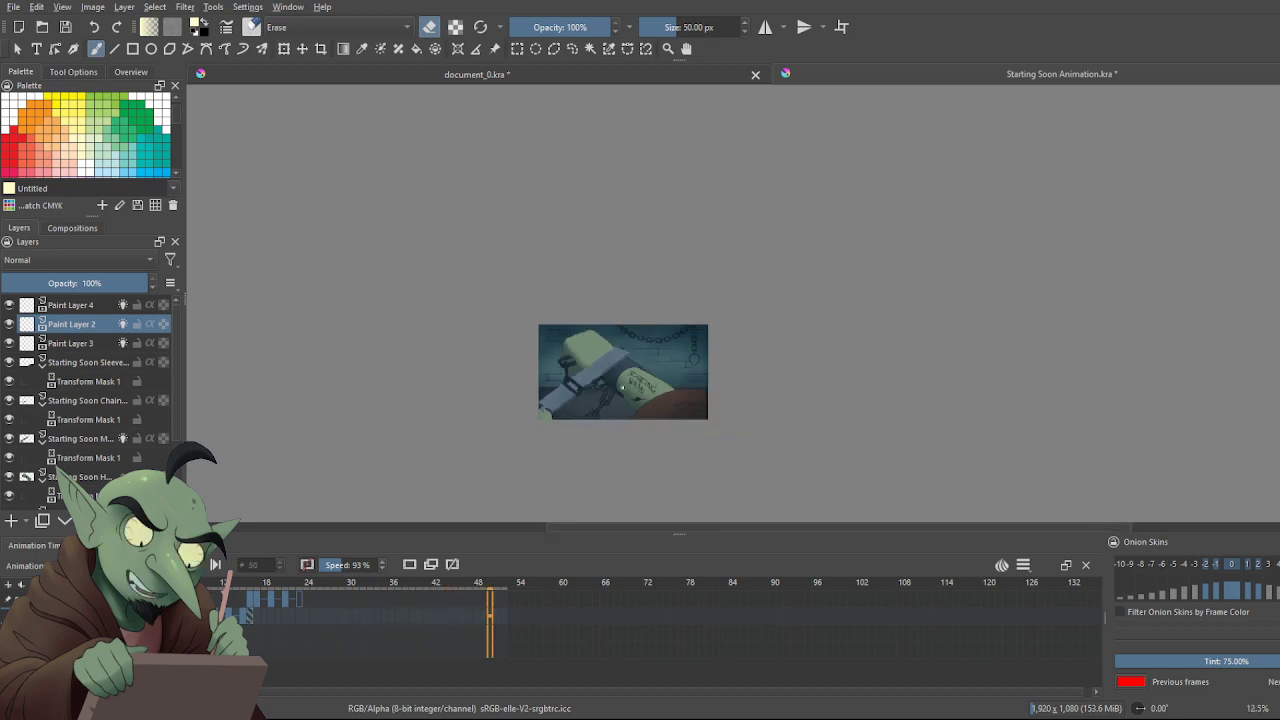
scroll(565, 390, up, 3)
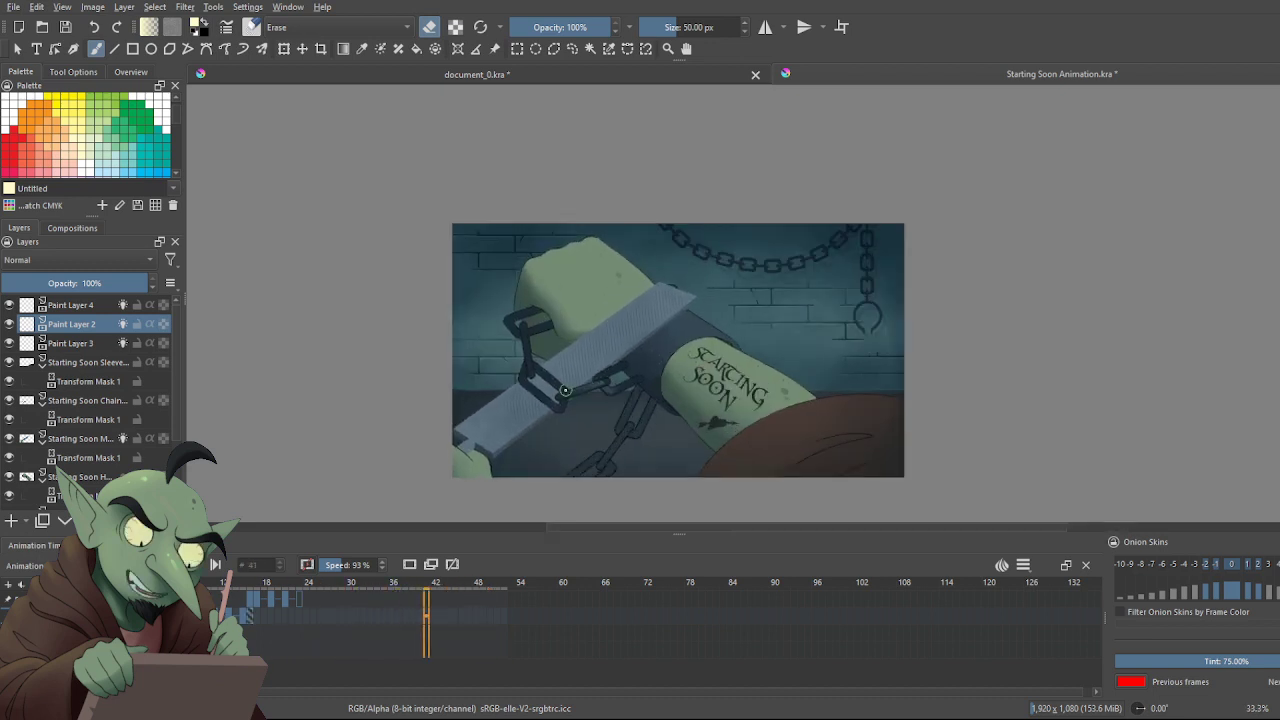
scroll(565, 390, up, 1)
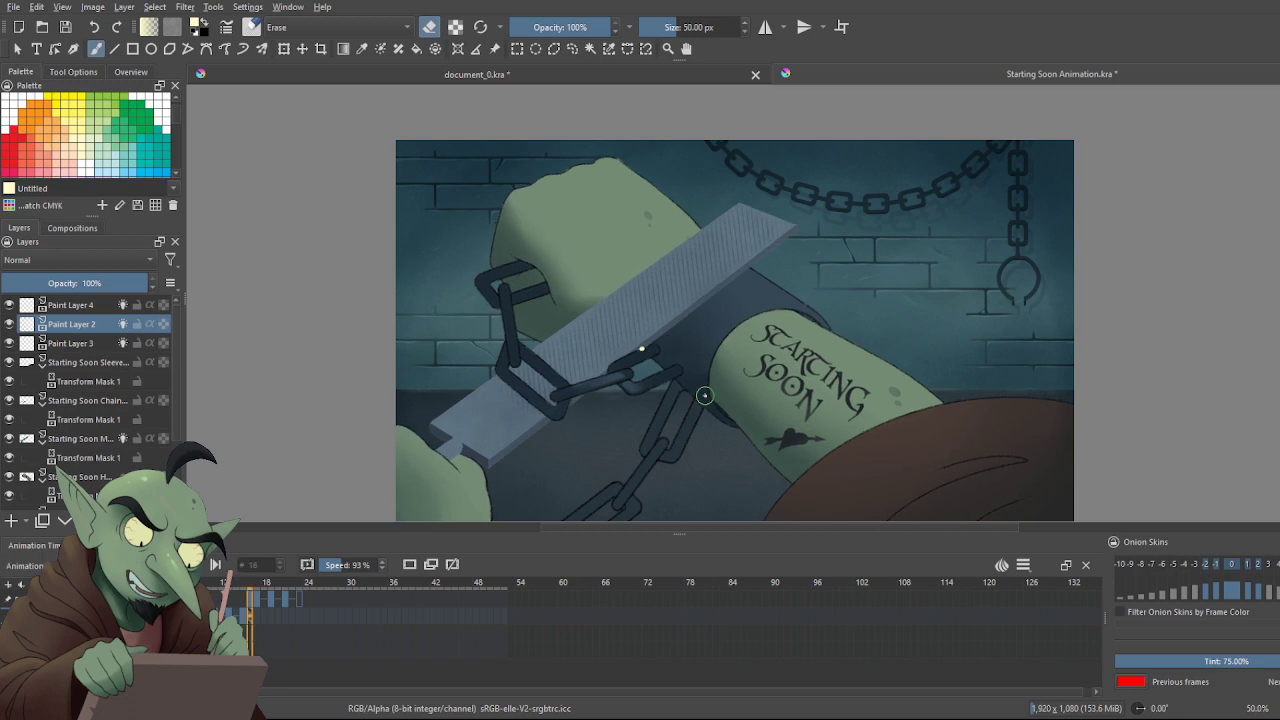
Review the looping animation at several view sizes over the whole scene and save the document
scroll(504, 220, down, 2)
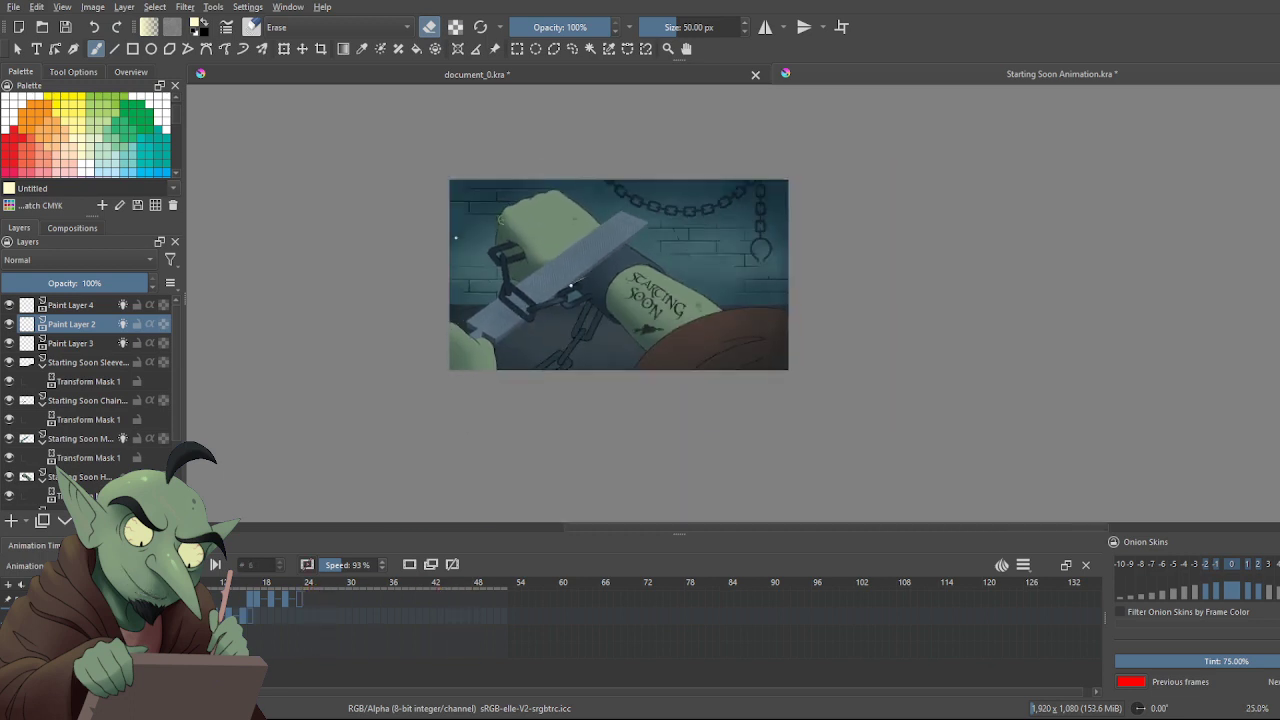
scroll(543, 264, up, 1)
scroll(607, 301, down, 1)
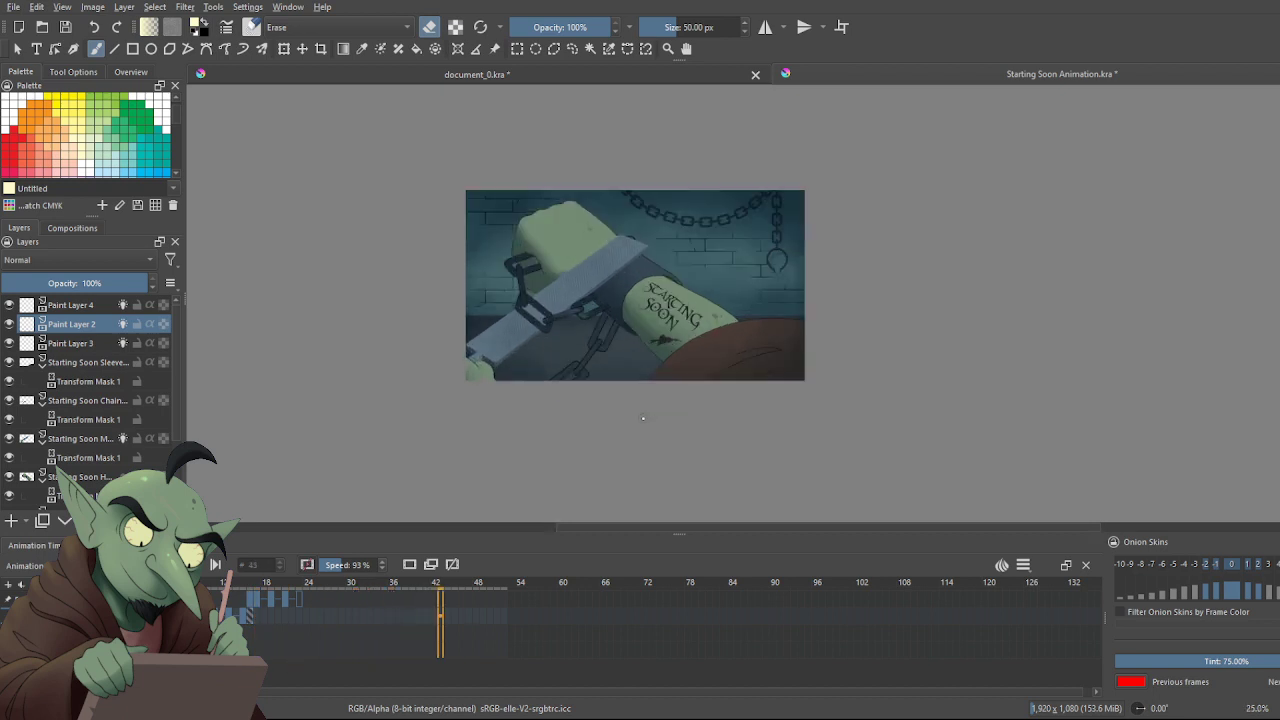
scroll(643, 256, up, 1)
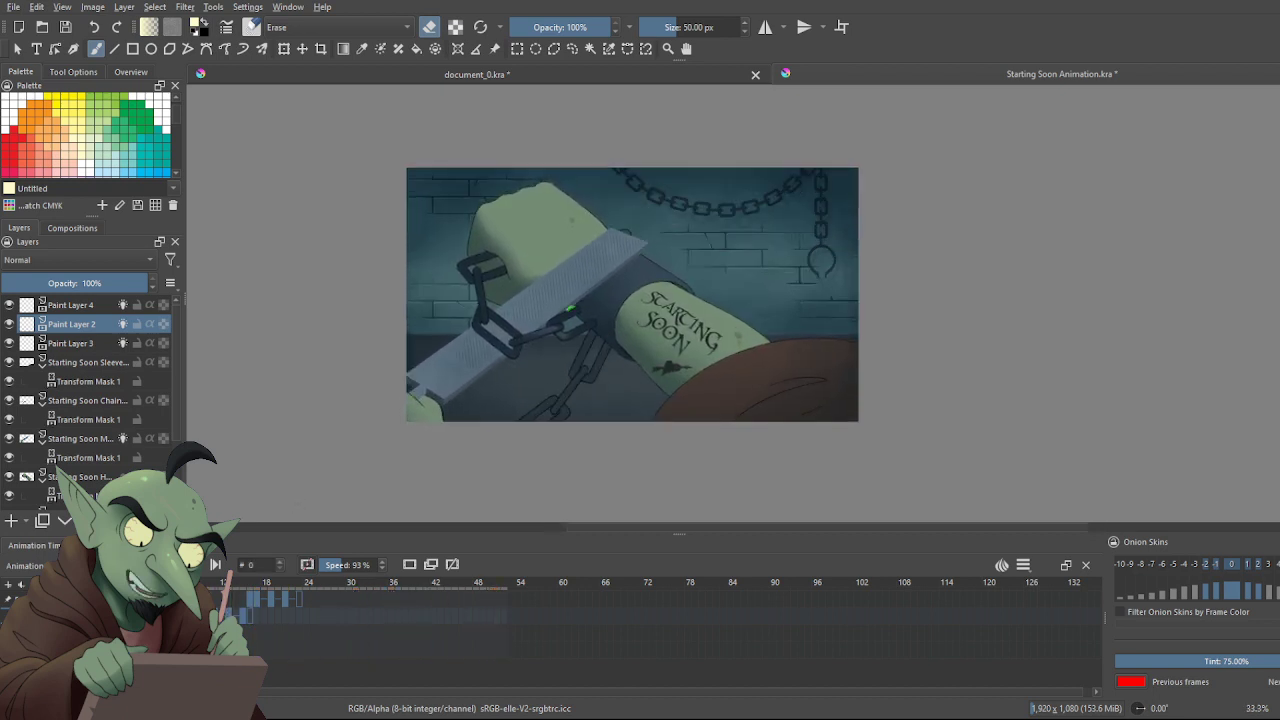
key(ctrl+s)
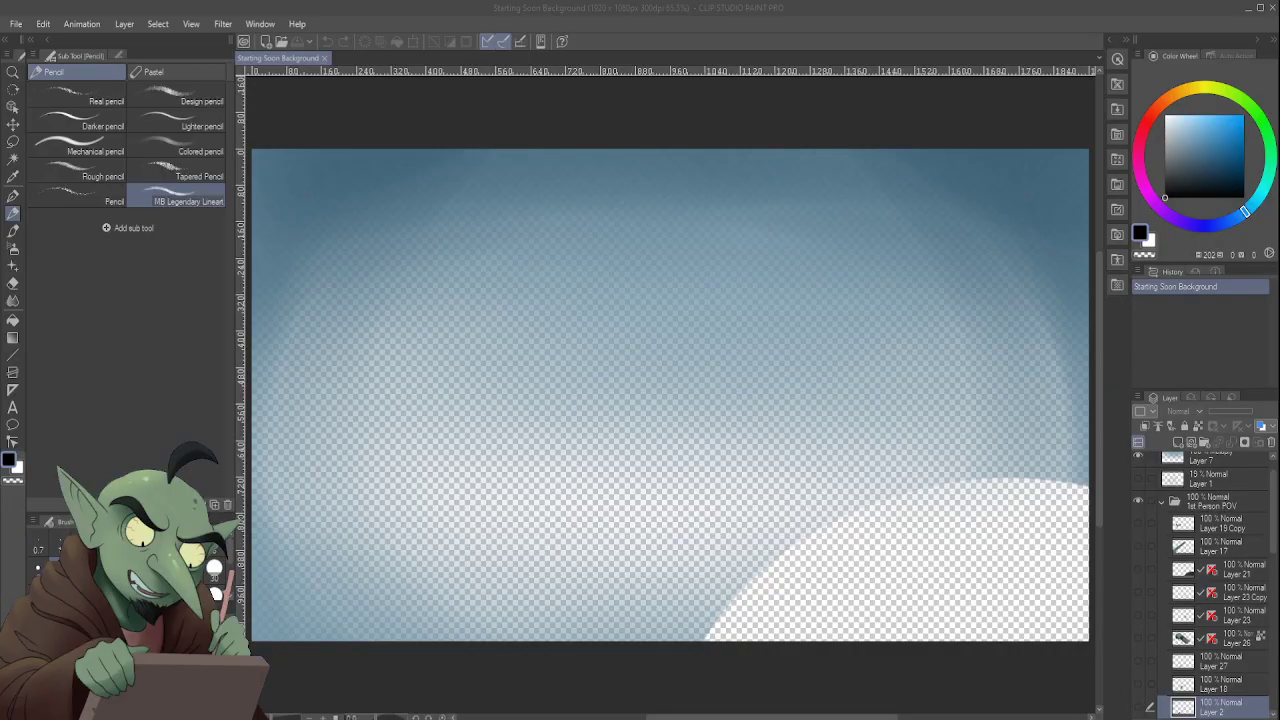
In Clip Studio Paint's Starting Soon Background document, hide the Multiply gradient on Layer 7 and select the Vin-yet Copy layer
scroll(1178, 531, up, 3)
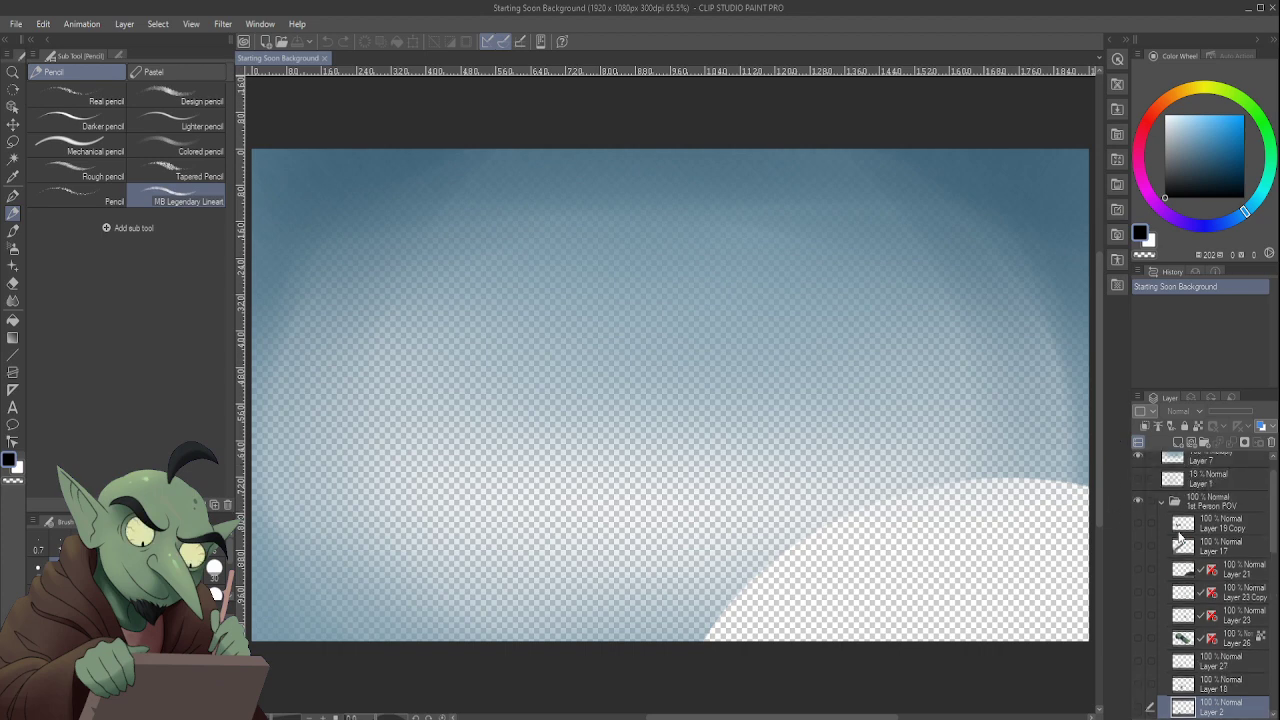
click(1137, 486)
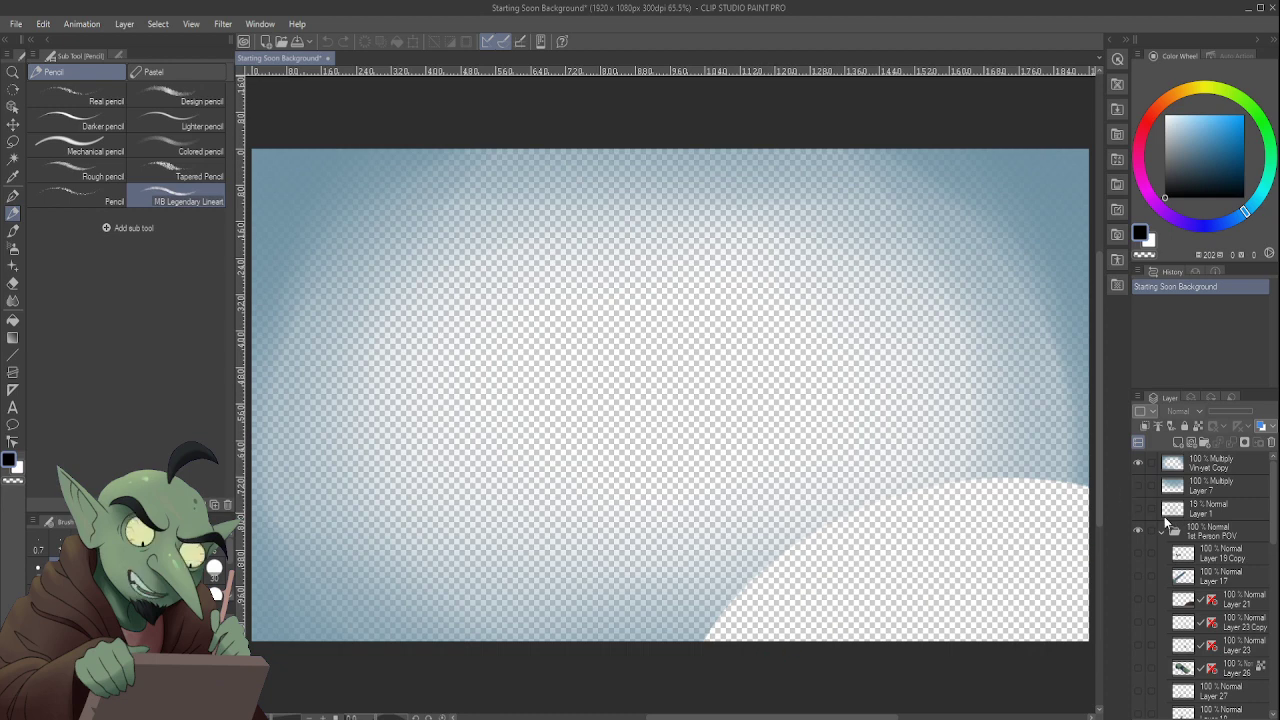
click(1244, 466)
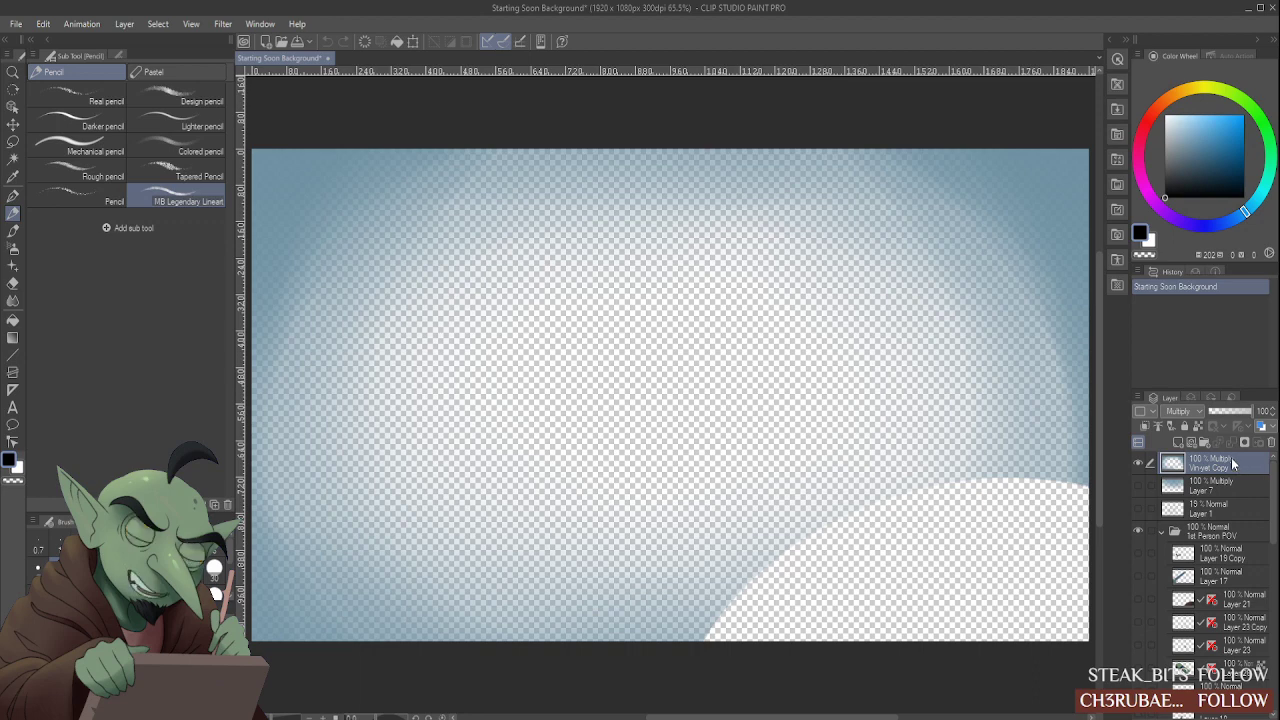
Fill the white patch in the vignette's lower-right corner with the sampled vignette blue, using an enlarged Soft airbrush
click(15, 249)
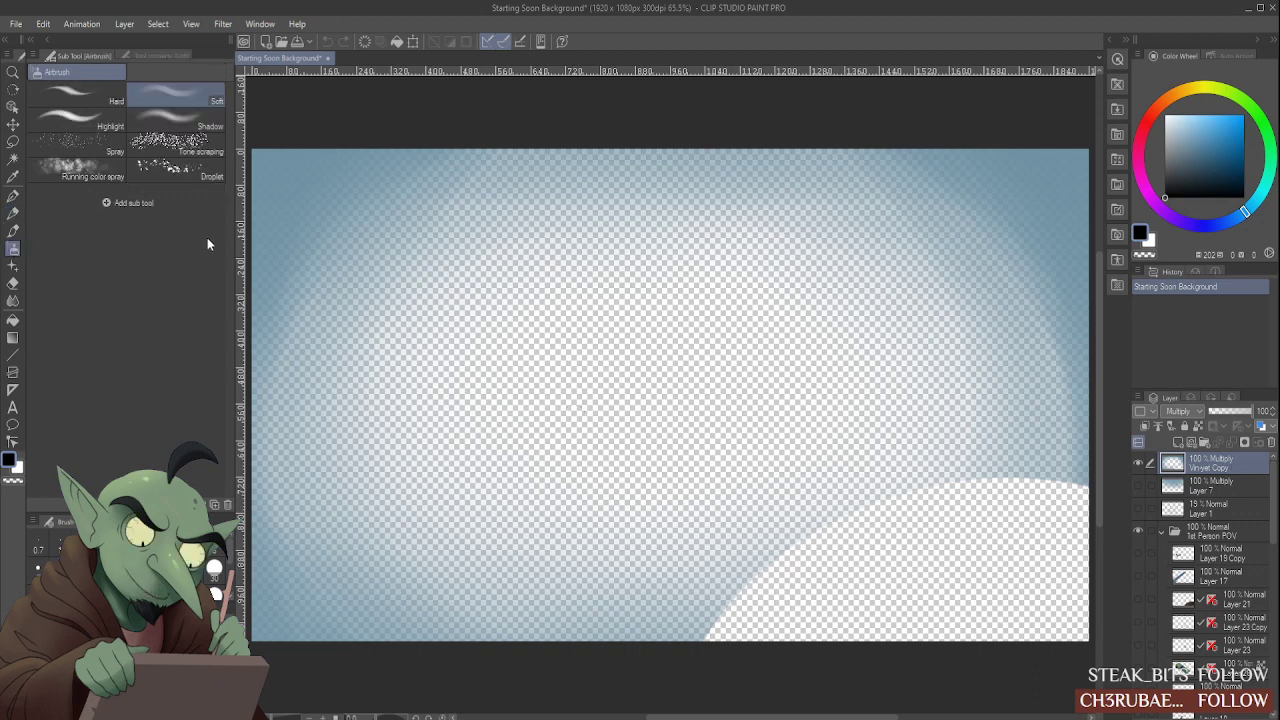
alt+click(276, 164)
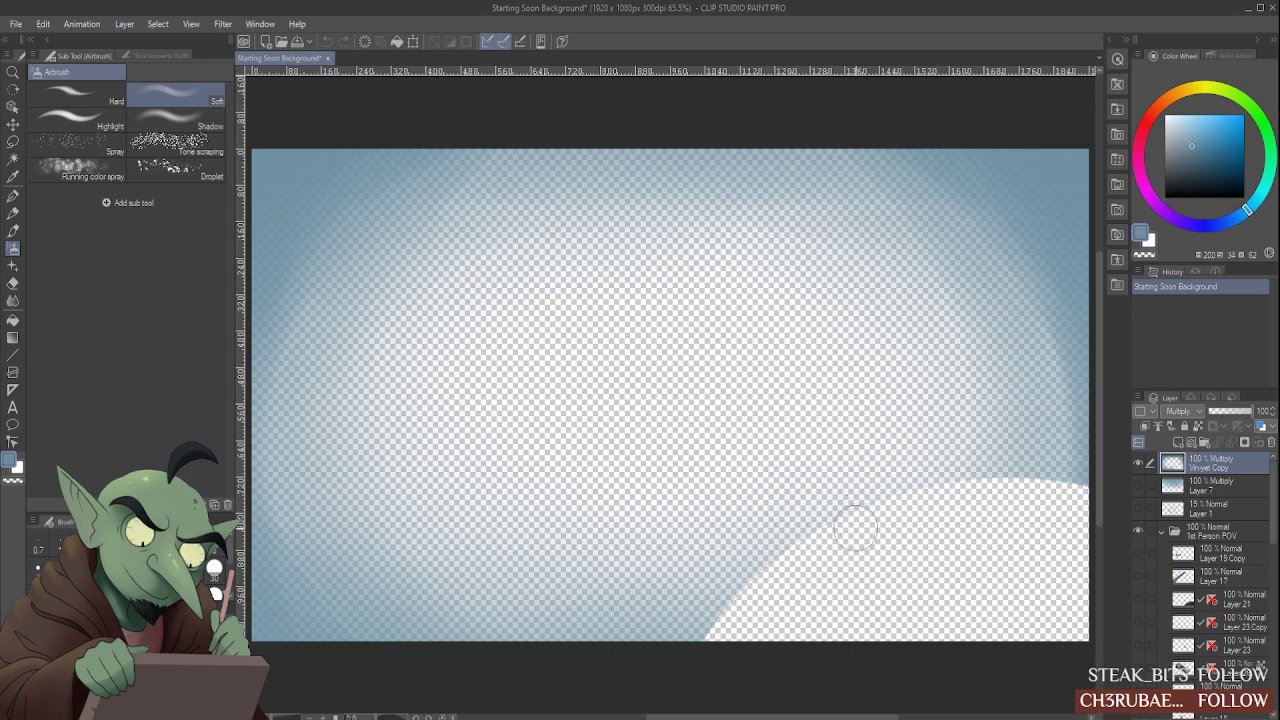
key(])
key(])
key(])
key(])
key(])
key(])
key(])
mouse_move(955, 516)
mouse_down()
mouse_move(857, 643)
mouse_move(971, 651)
mouse_move(1030, 500)
mouse_move(763, 680)
mouse_move(808, 557)
mouse_move(766, 623)
mouse_move(718, 585)
mouse_up()
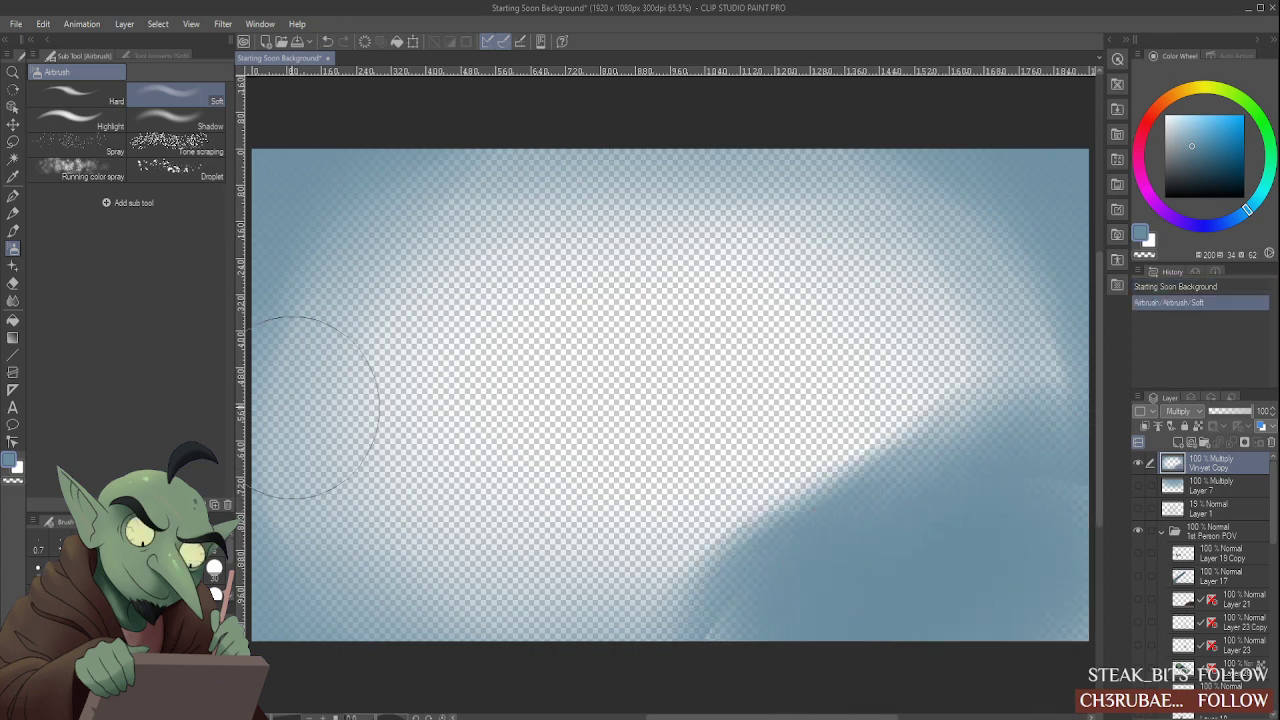
Fade the inner edge of the newly painted lower-right corner with an enlarged Soft eraser
click(14, 284)
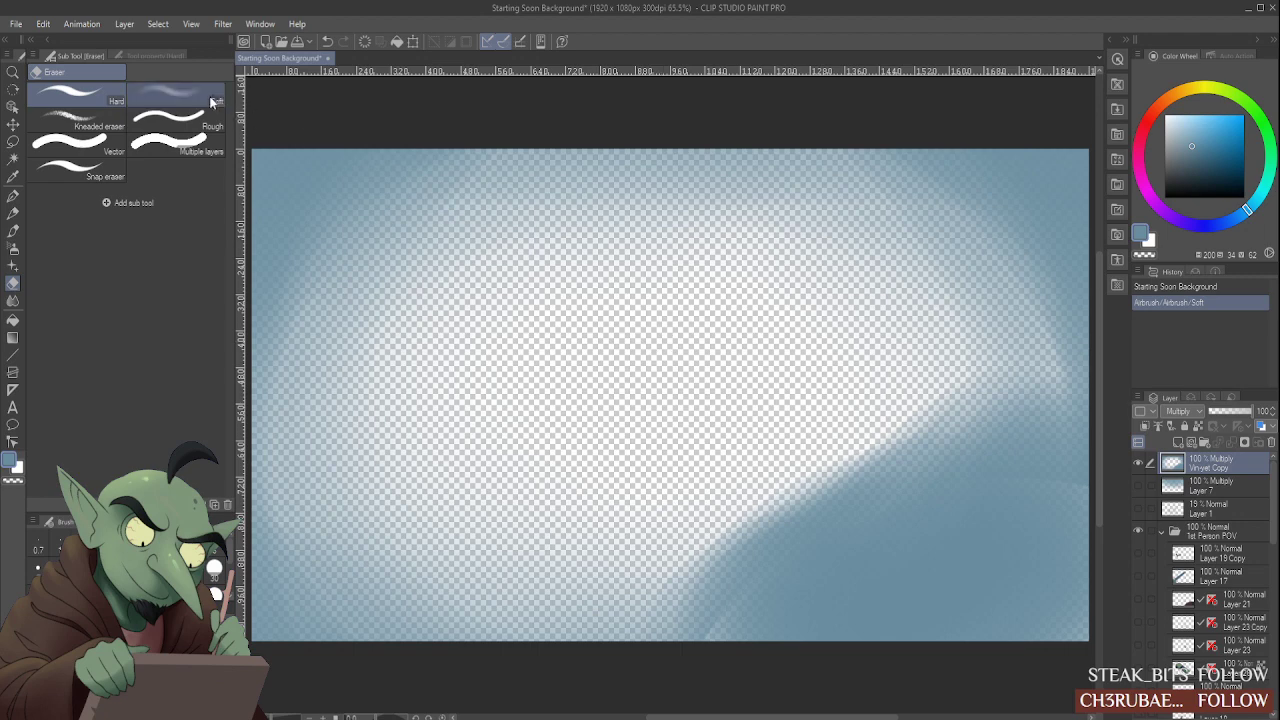
key(])
key(])
key(])
key(])
key(])
key(])
key(])
key(])
key(])
key(])
key(])
key(])
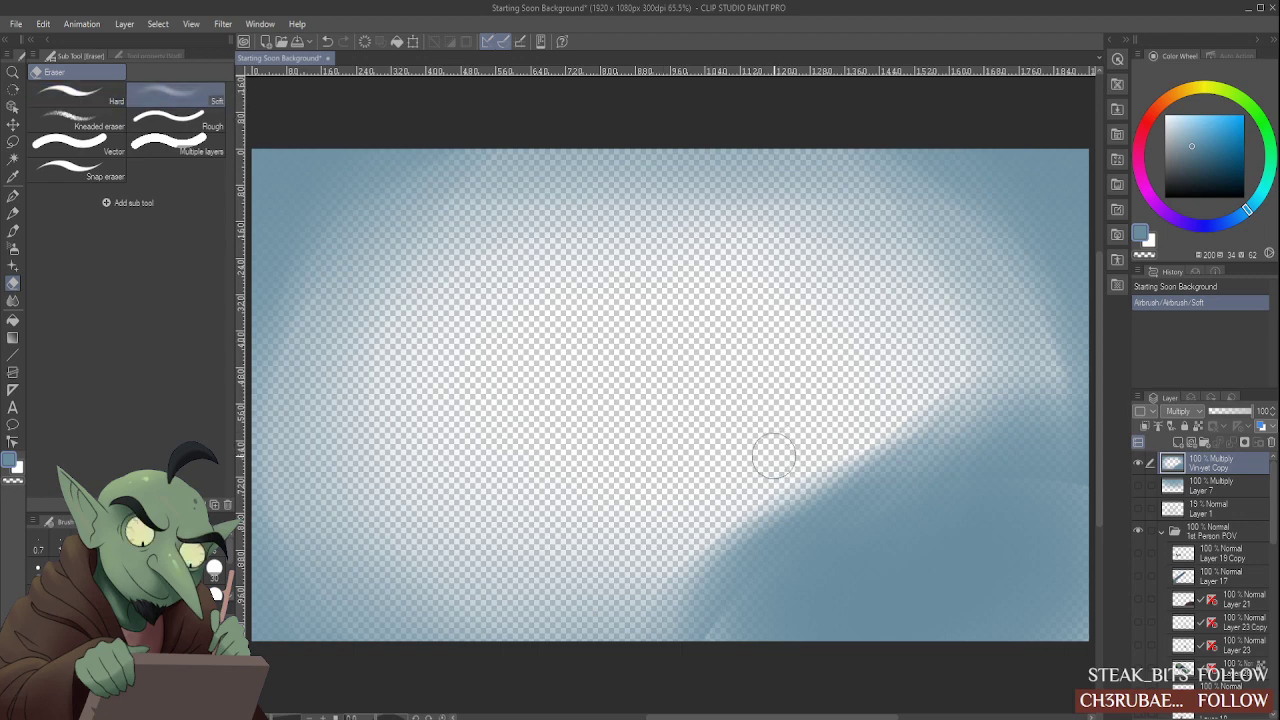
key([)
key([)
key([)
key([)
drag(826, 449, 786, 494)
drag(846, 476, 761, 517)
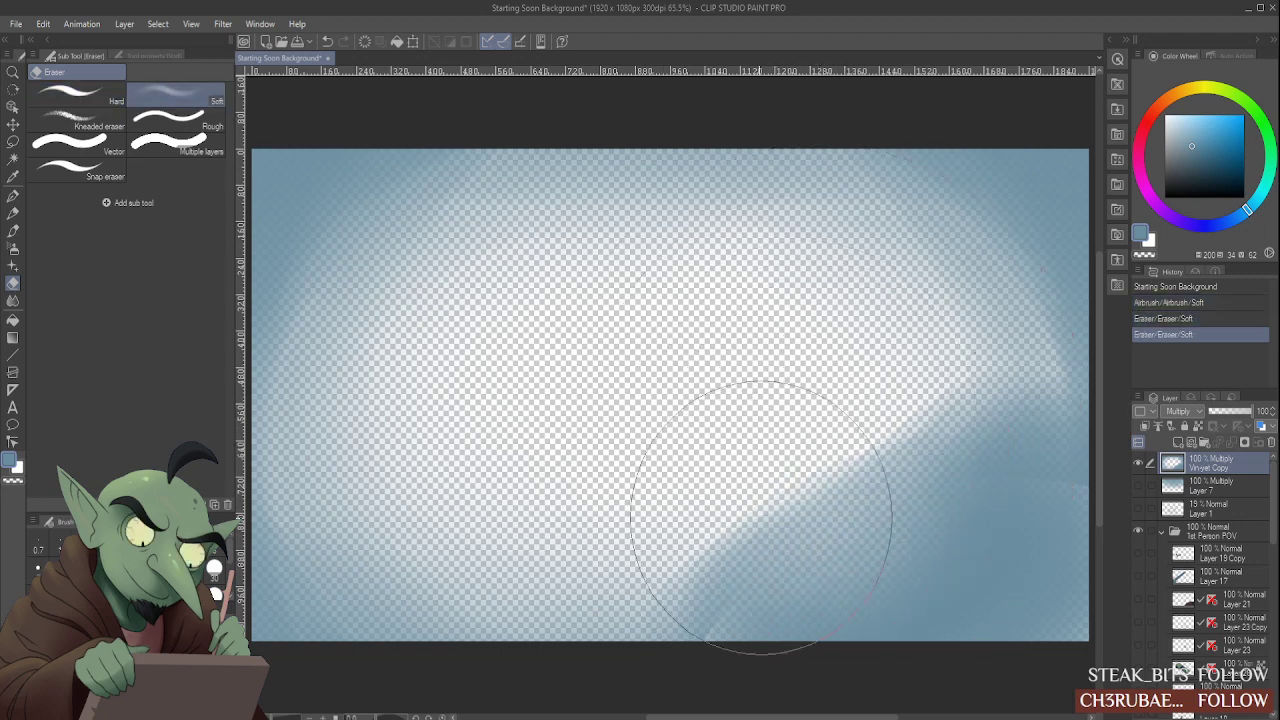
mouse_move(900, 420)
mouse_down()
mouse_move(793, 521)
mouse_move(927, 392)
mouse_move(664, 525)
mouse_move(857, 471)
mouse_up()
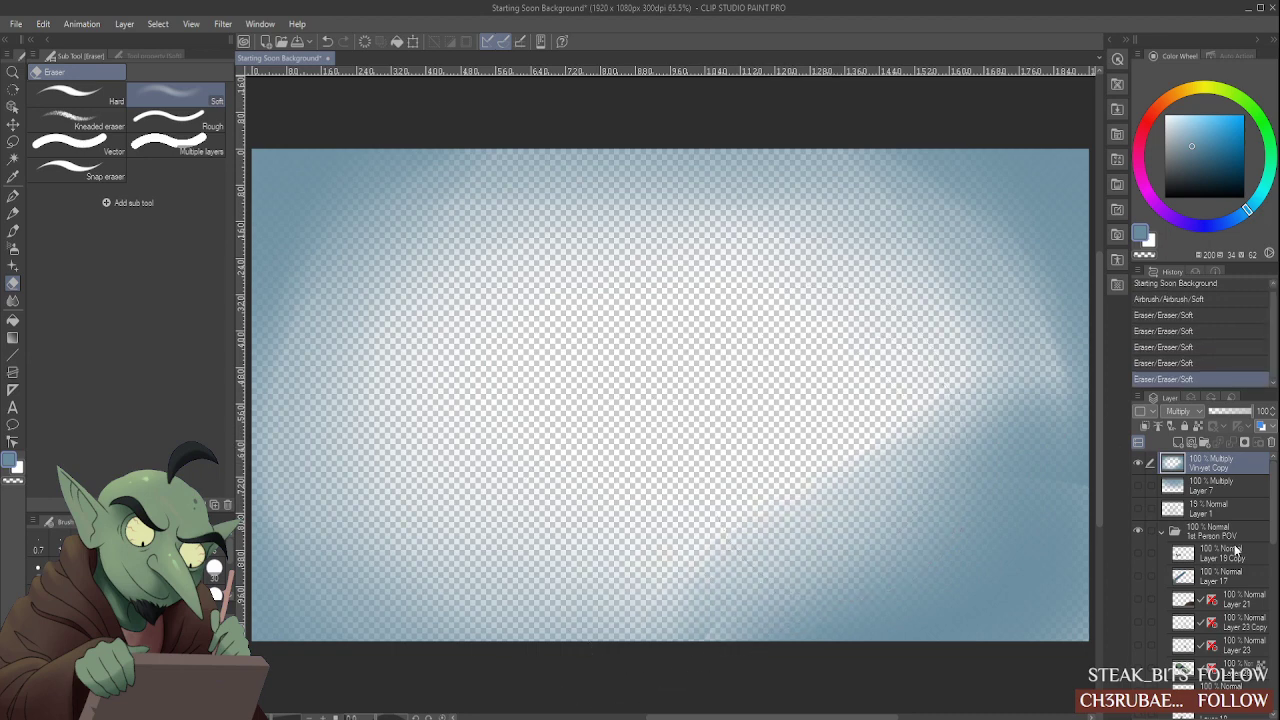
Show the teal base layer beneath the vignette and softly erase the excess shading from the image's centre and lower right
scroll(1274, 516, down, 10)
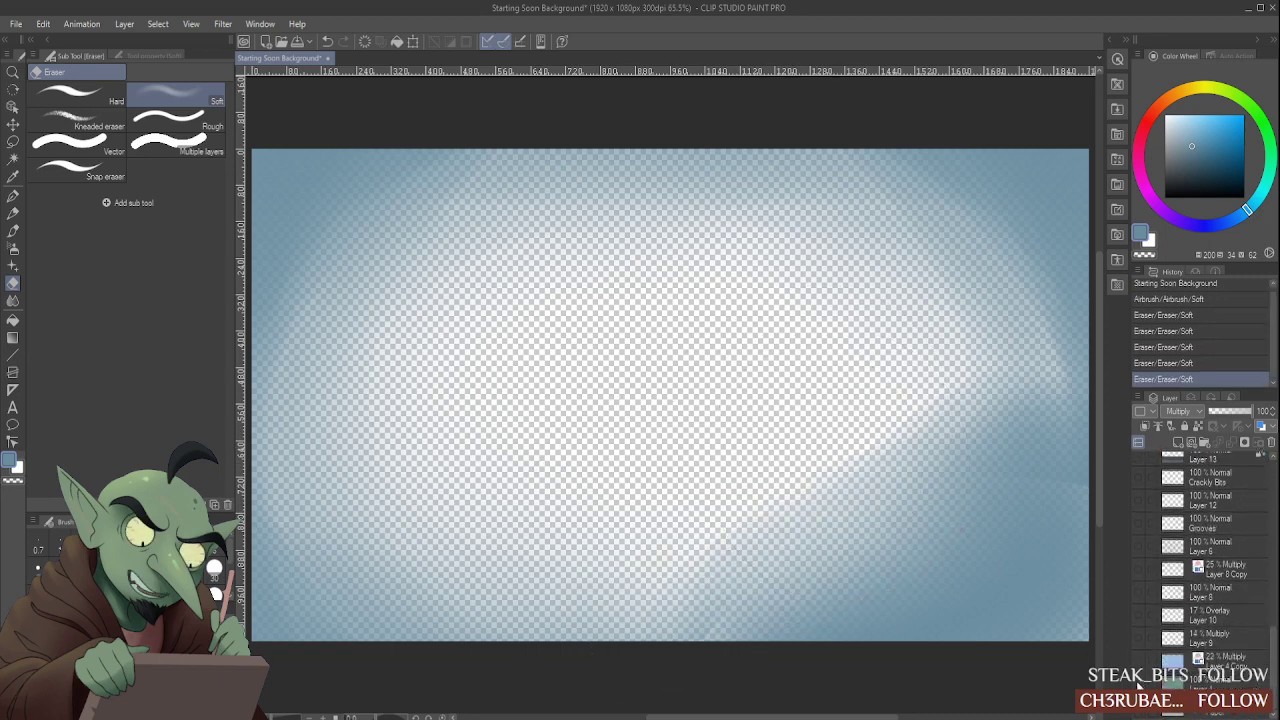
click(1141, 684)
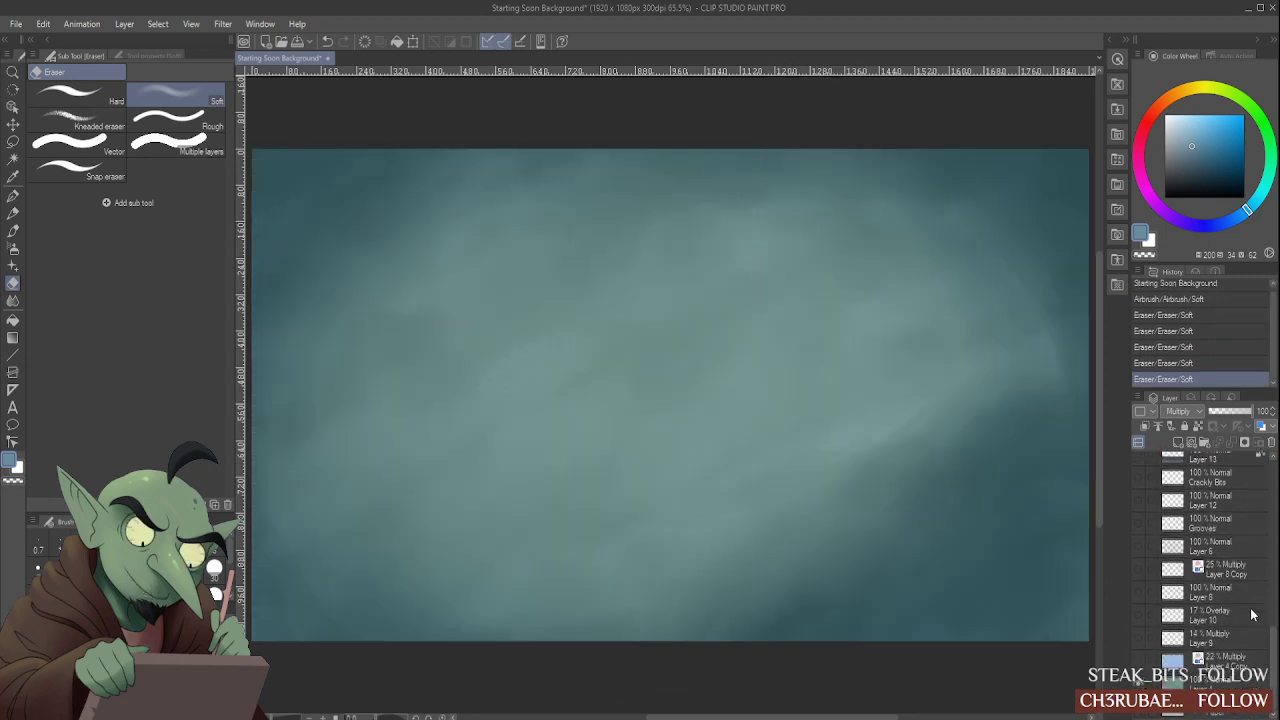
scroll(1262, 640, up, 2)
scroll(1019, 518, down, 1)
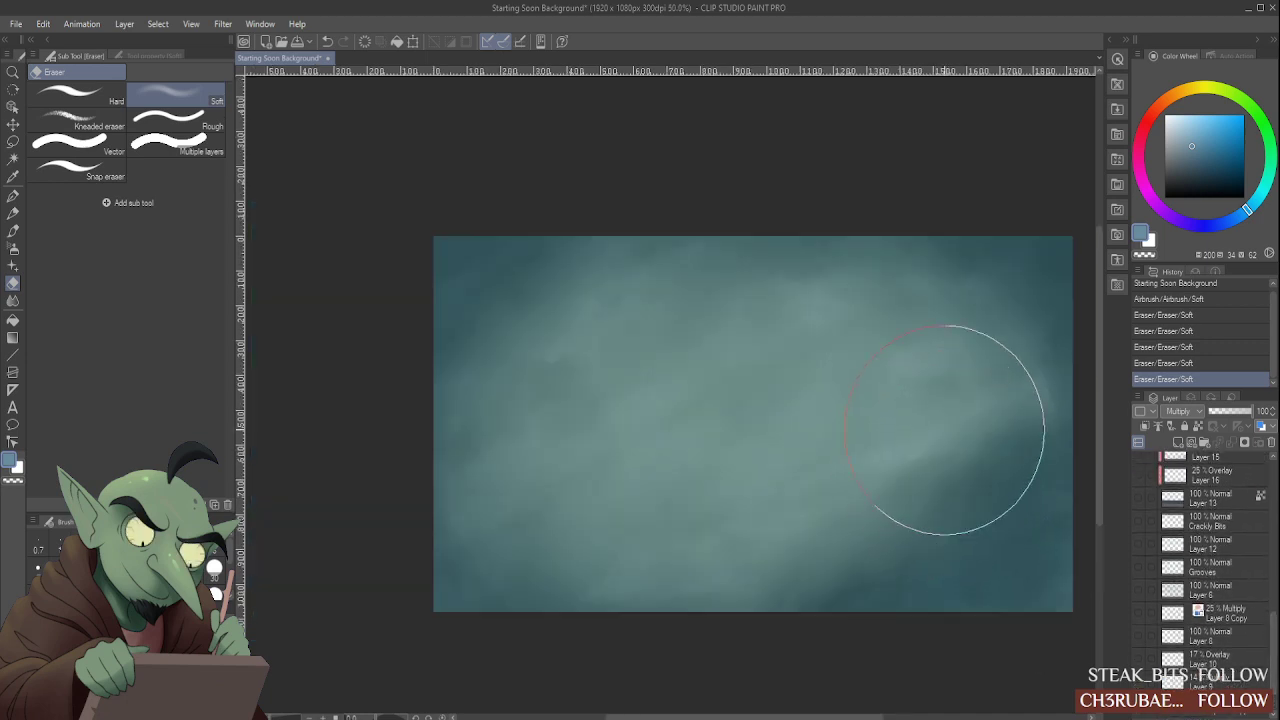
drag(944, 430, 906, 581)
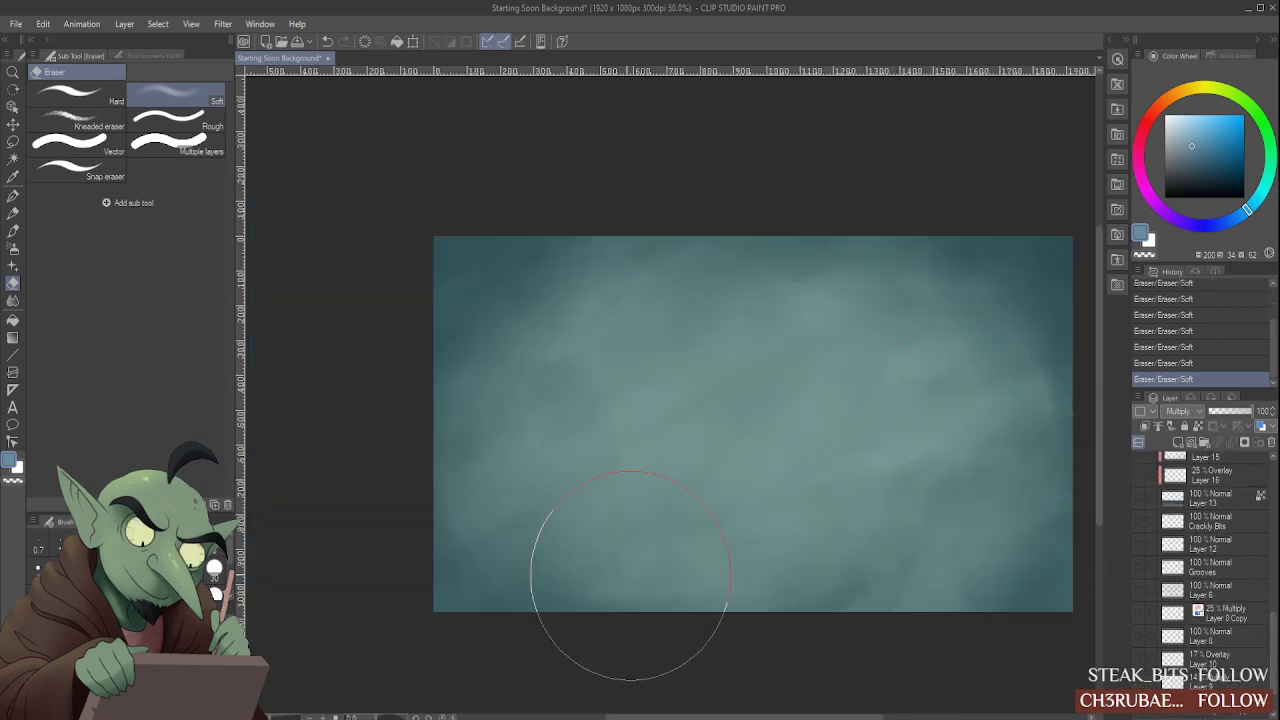
drag(809, 315, 601, 480)
drag(614, 295, 930, 394)
drag(882, 315, 919, 590)
drag(968, 530, 856, 652)
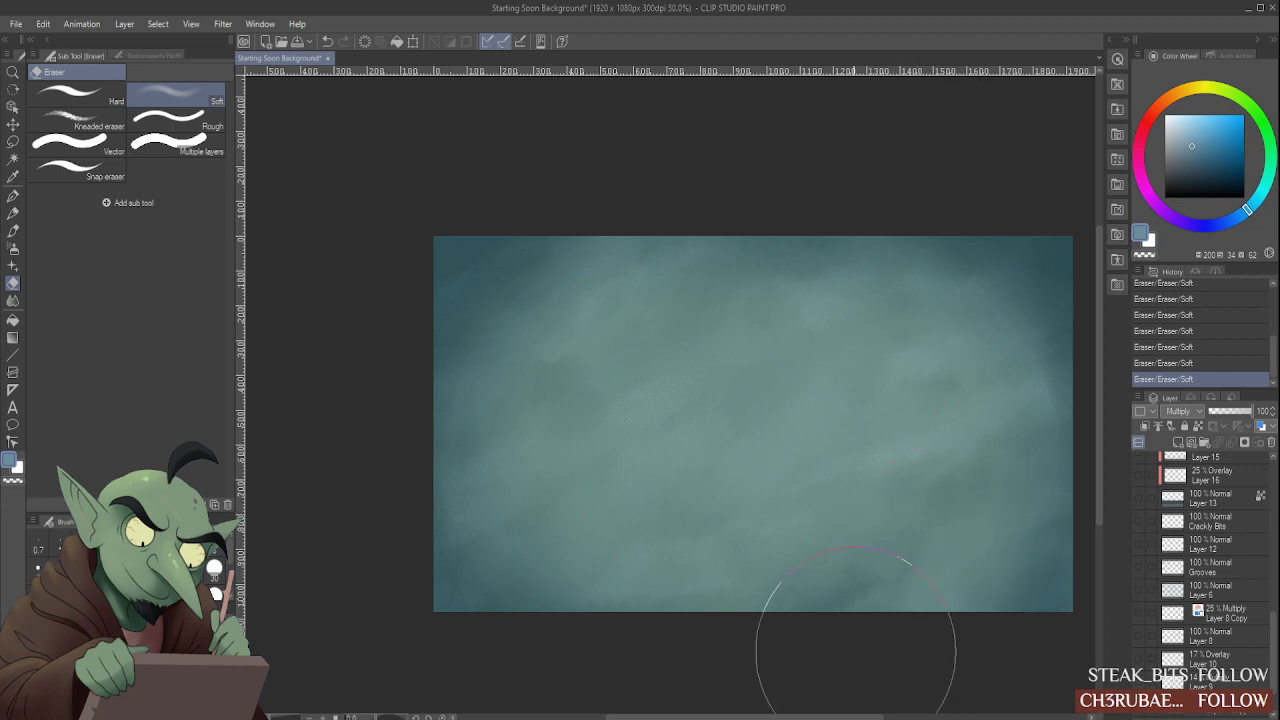
Try Soft airbrush strokes along the vignette's upper-left and lower-right edges and undo them
click(13, 249)
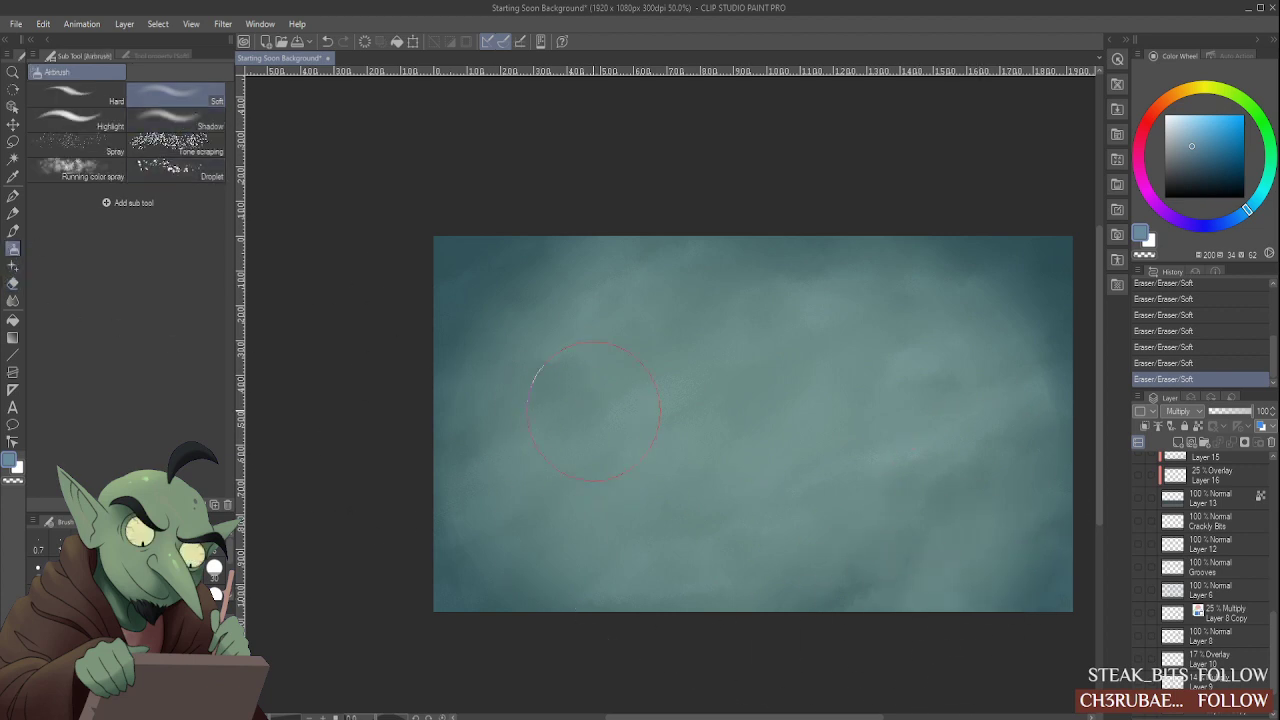
mouse_move(448, 324)
mouse_down()
mouse_move(529, 220)
mouse_move(776, 239)
mouse_up()
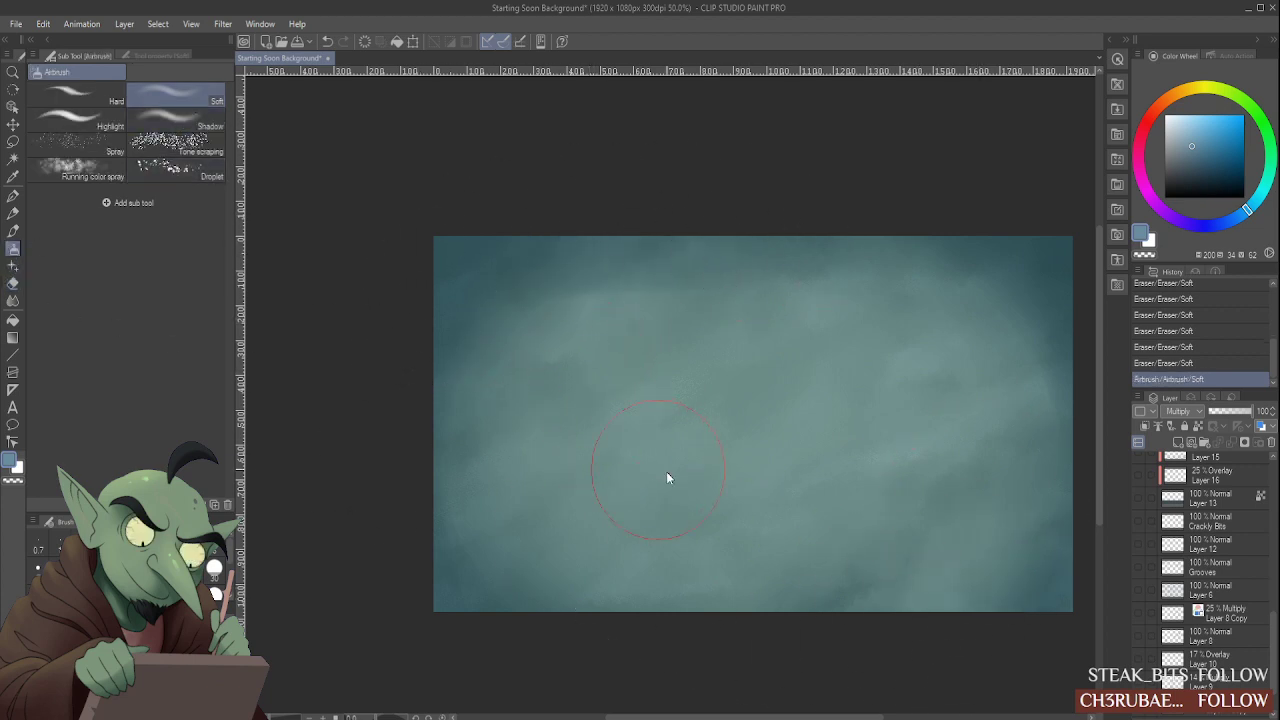
key(ctrl+z)
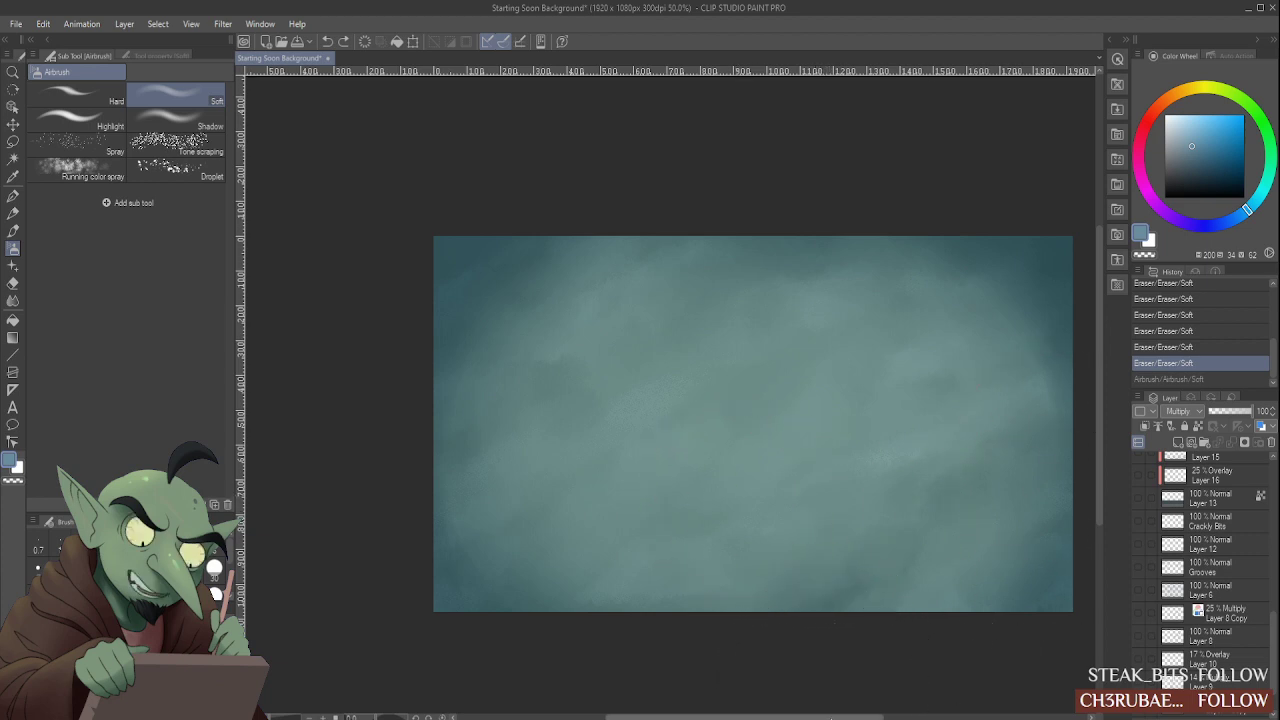
drag(826, 716, 859, 716)
scroll(1098, 384, down, 2)
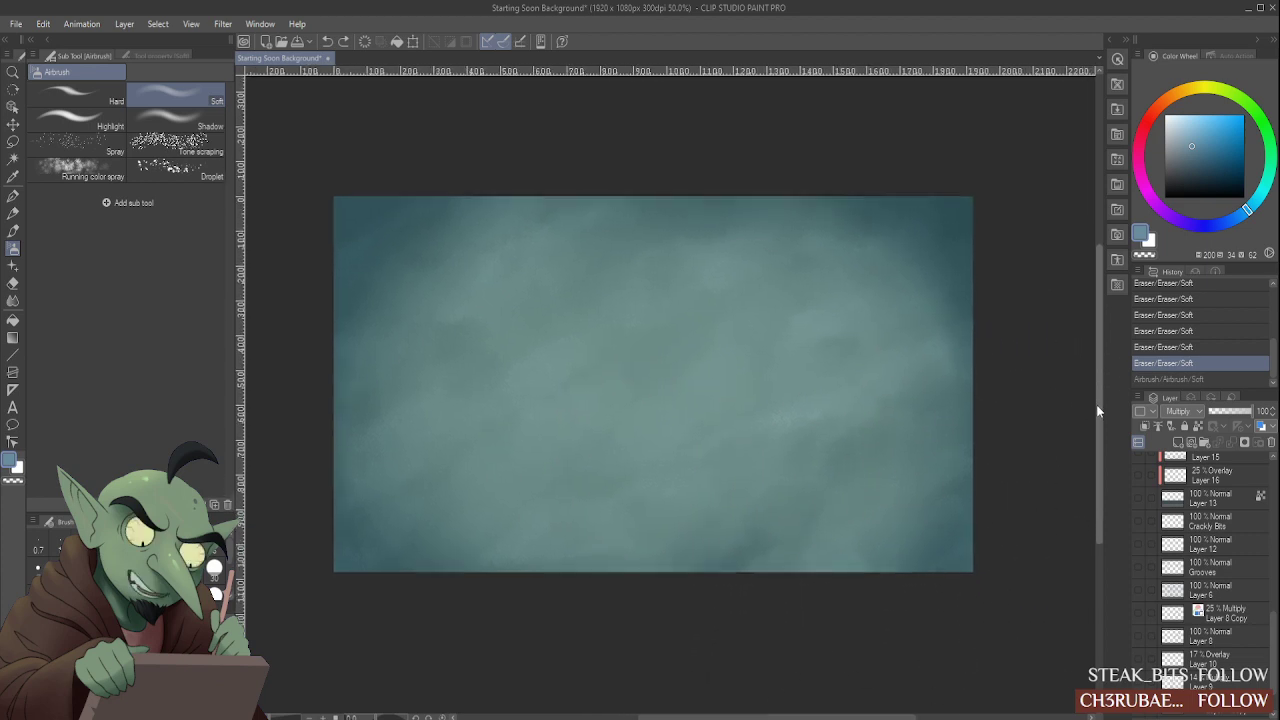
drag(1004, 443, 821, 557)
drag(956, 570, 696, 656)
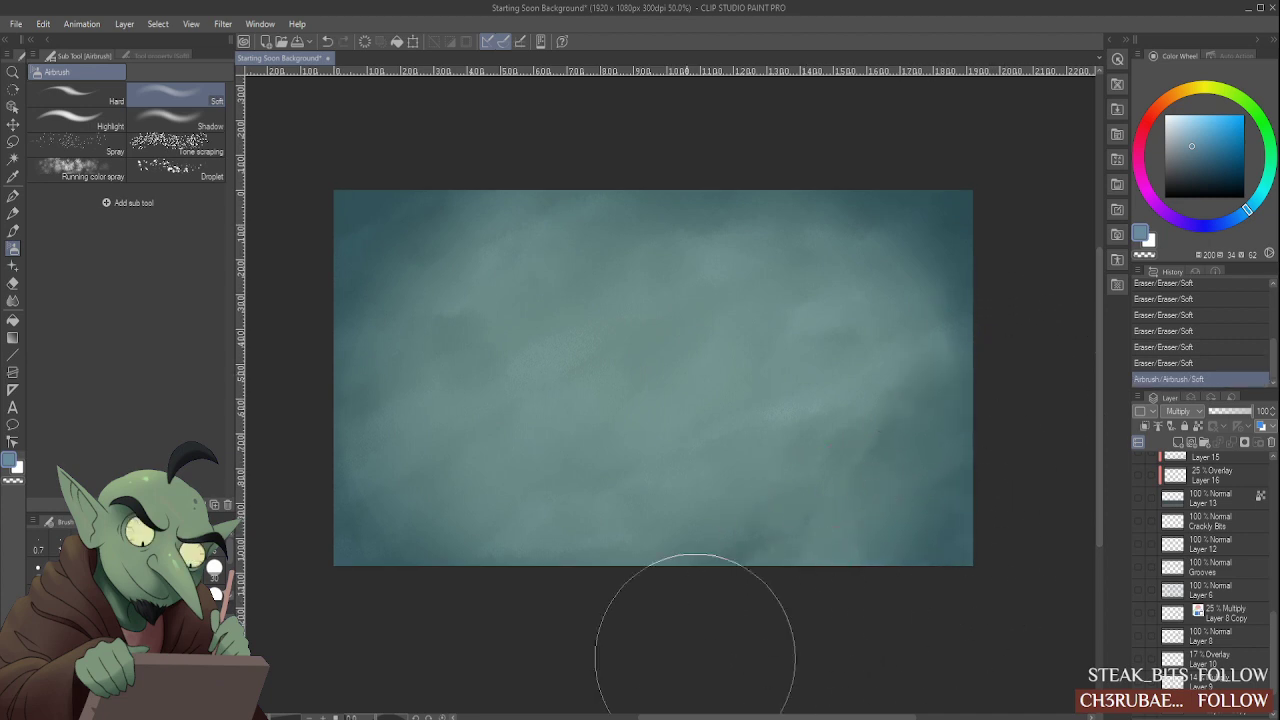
key(ctrl+z)
key(ctrl+z)
Rebuild the vignette with the Soft airbrush along the right, upper and lower edges of the image
mouse_move(991, 457)
mouse_down()
mouse_move(860, 618)
mouse_move(829, 600)
mouse_up()
drag(528, 585, 911, 580)
key(ctrl+z)
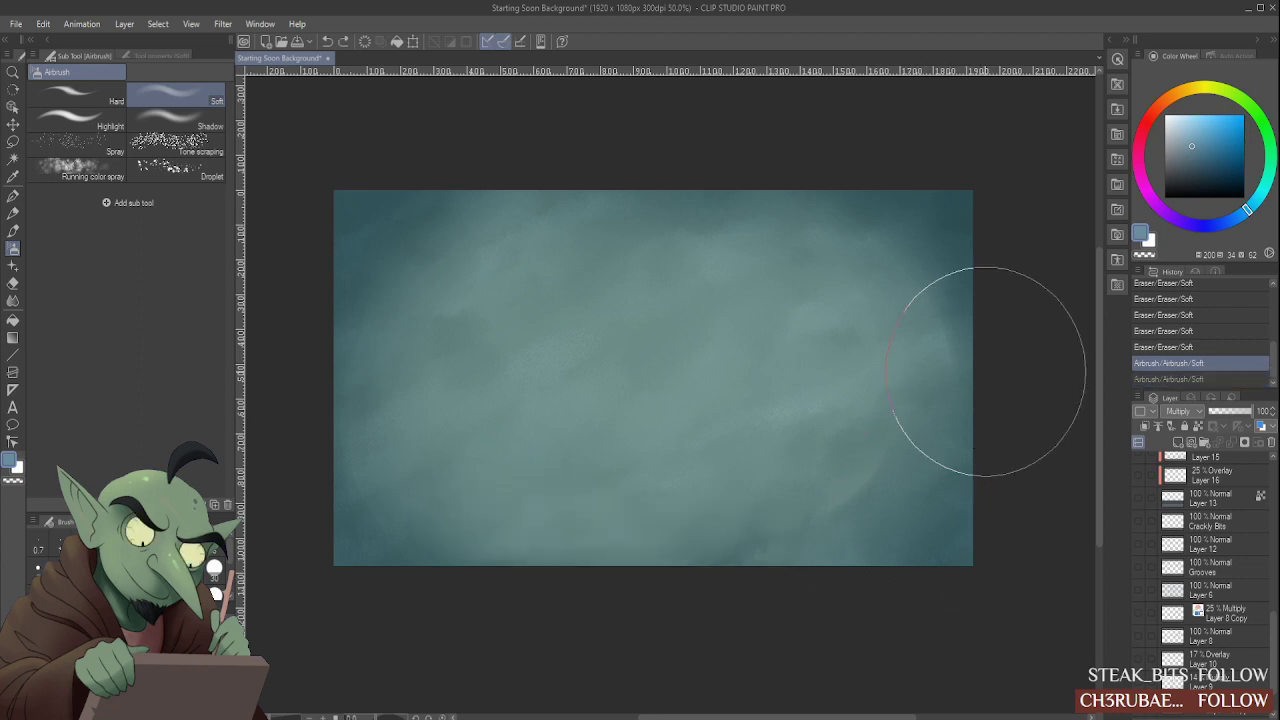
drag(985, 278, 751, 614)
mouse_move(896, 239)
mouse_down()
mouse_move(965, 506)
mouse_move(903, 260)
mouse_move(491, 163)
mouse_up()
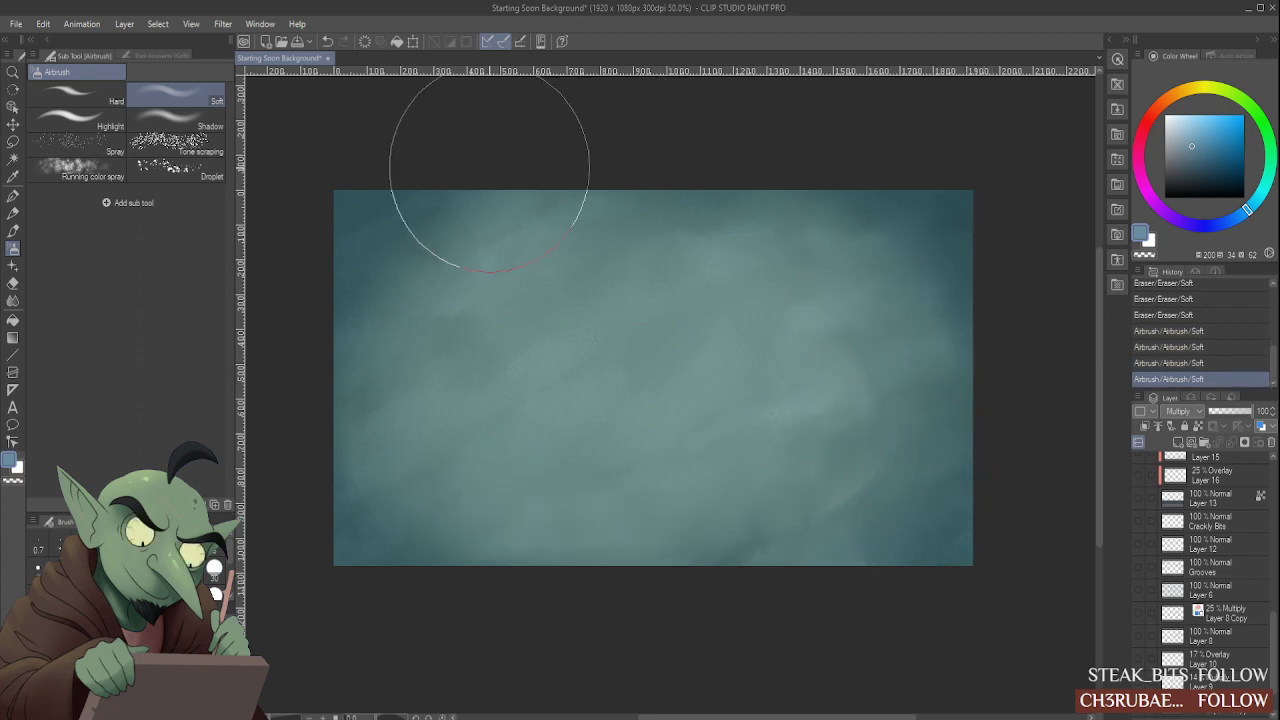
drag(568, 150, 383, 257)
drag(508, 590, 844, 597)
mouse_move(858, 550)
mouse_down()
mouse_move(762, 603)
mouse_move(486, 604)
mouse_up()
Smooth the vignette's transitions around all sides with the Blur blending tool, starting at the hard arc in the lower right
click(13, 300)
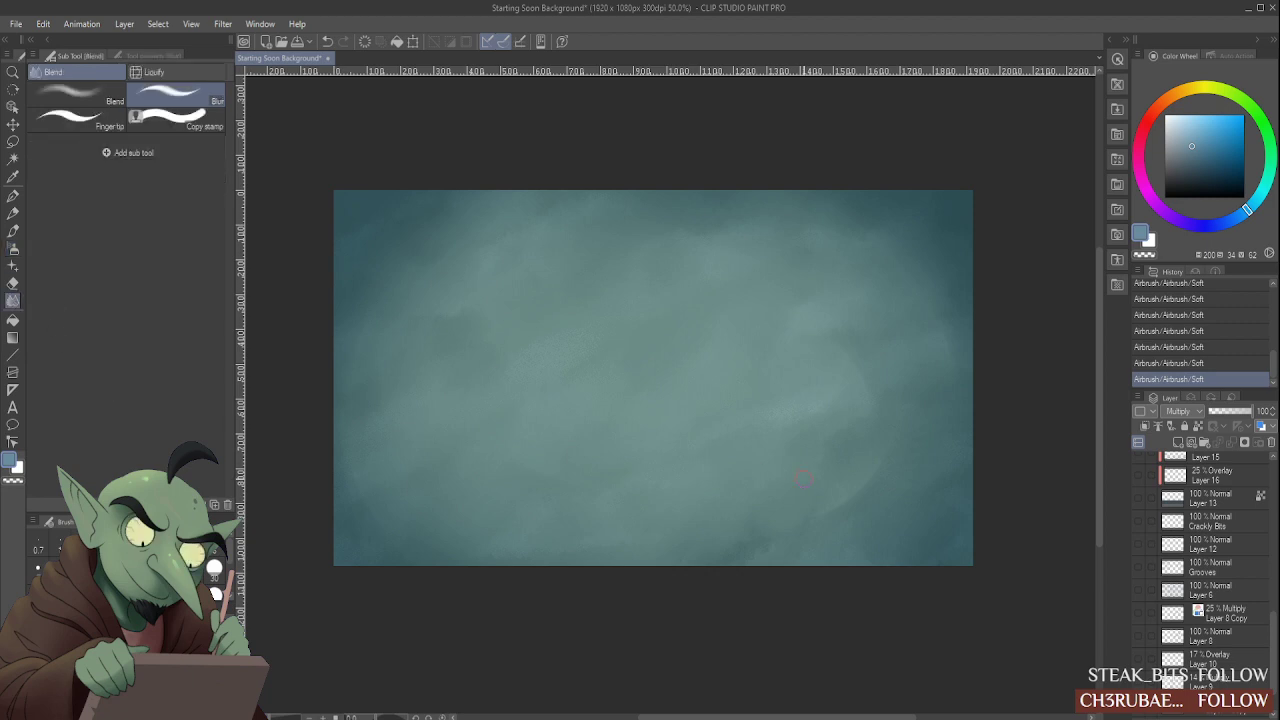
mouse_move(798, 492)
mouse_down()
mouse_move(873, 430)
mouse_move(725, 551)
mouse_up()
drag(851, 456, 892, 420)
drag(813, 524, 681, 604)
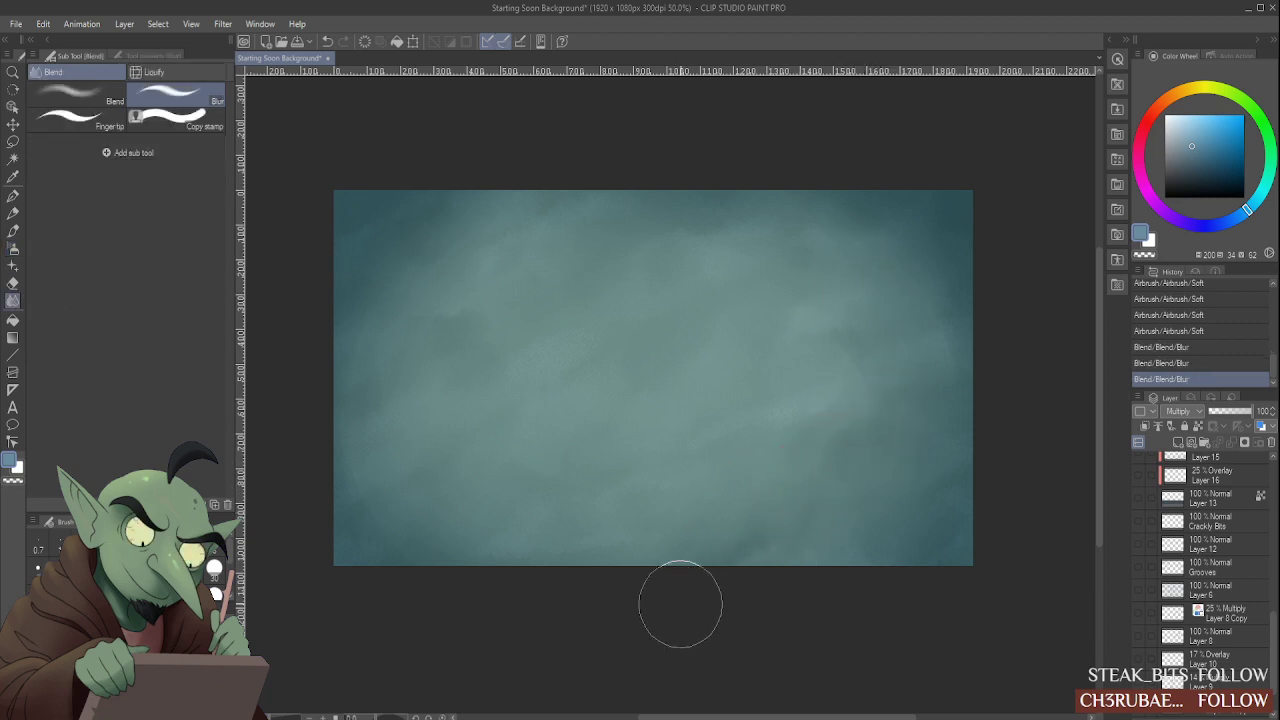
drag(761, 546, 507, 551)
drag(603, 560, 483, 393)
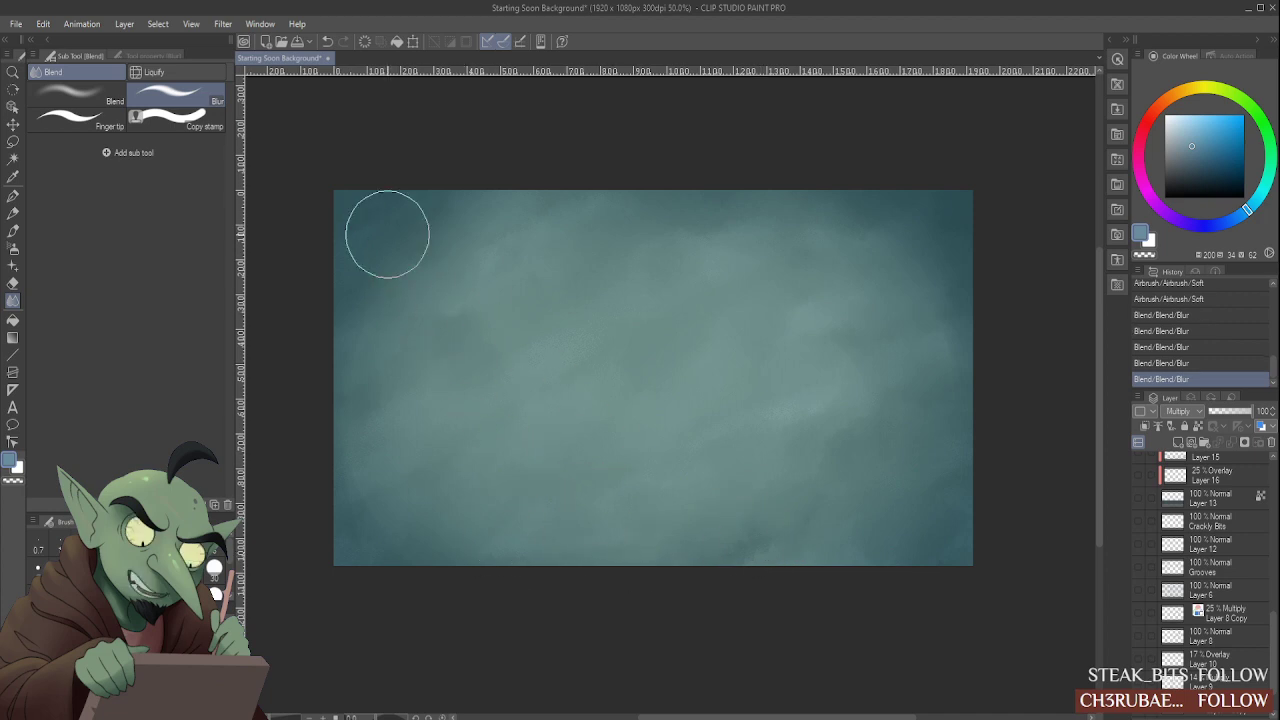
mouse_move(389, 234)
mouse_down()
mouse_move(508, 254)
mouse_move(480, 271)
mouse_move(621, 235)
mouse_up()
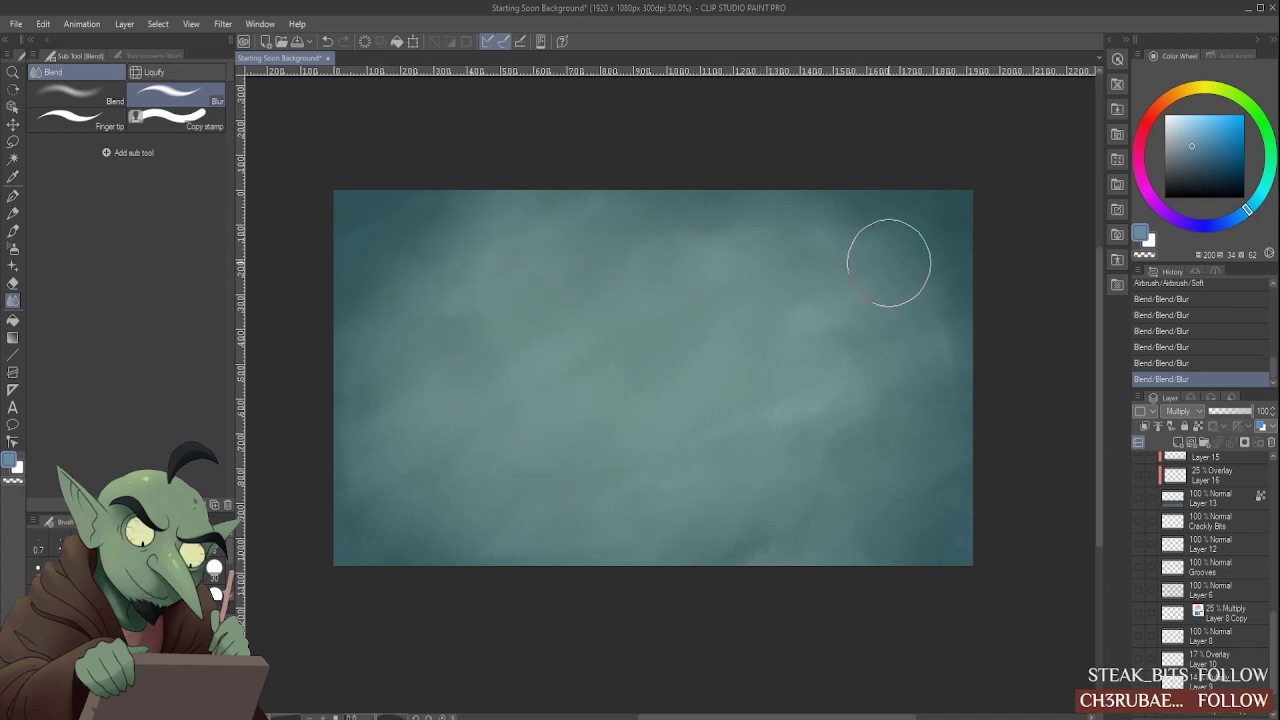
mouse_move(889, 263)
mouse_down()
mouse_move(841, 280)
mouse_move(905, 305)
mouse_move(905, 342)
mouse_move(894, 304)
mouse_move(854, 374)
mouse_up()
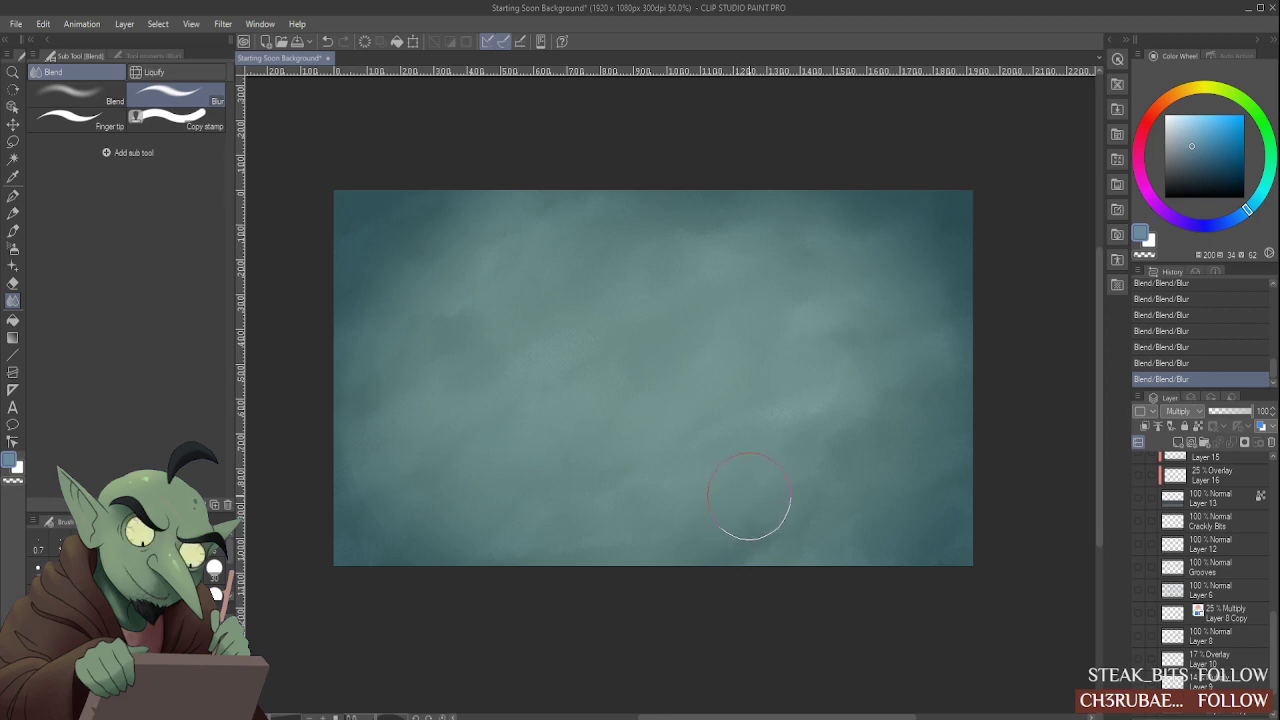
Hide the teal base layer so only the Vin-yet Copy shading shows on transparency
scroll(748, 497, down, 1)
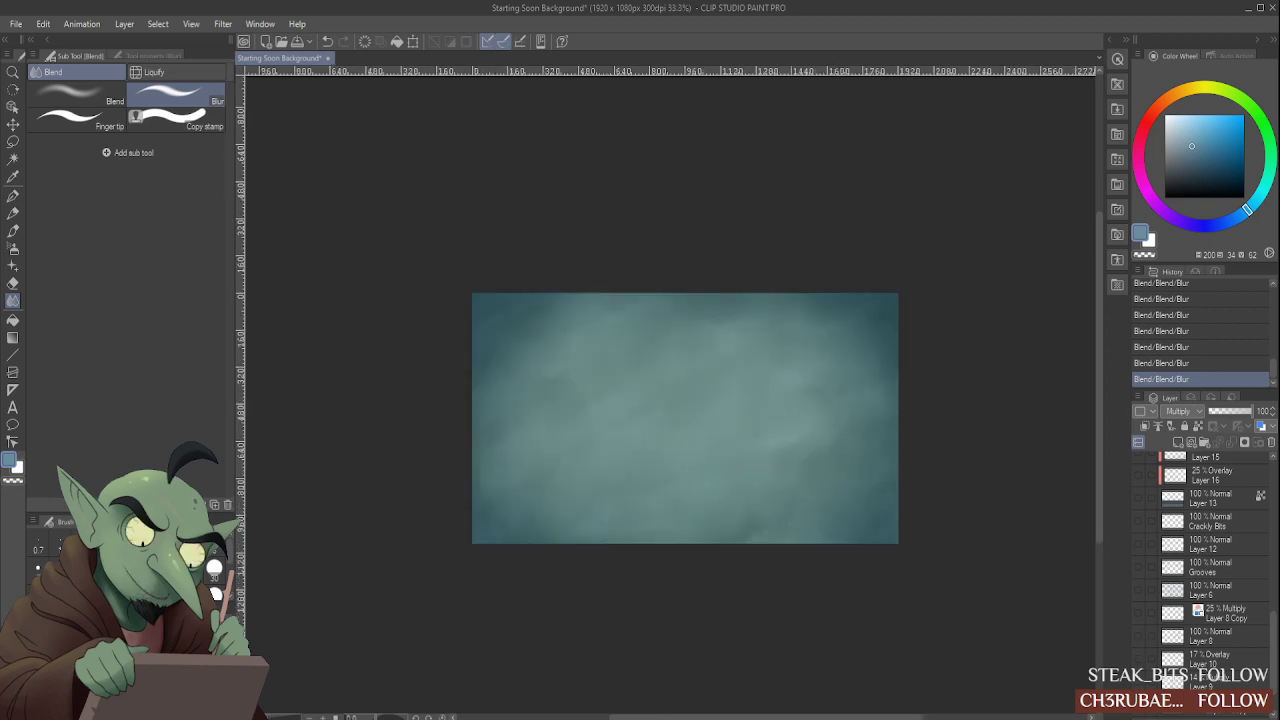
scroll(1268, 650, down, 2)
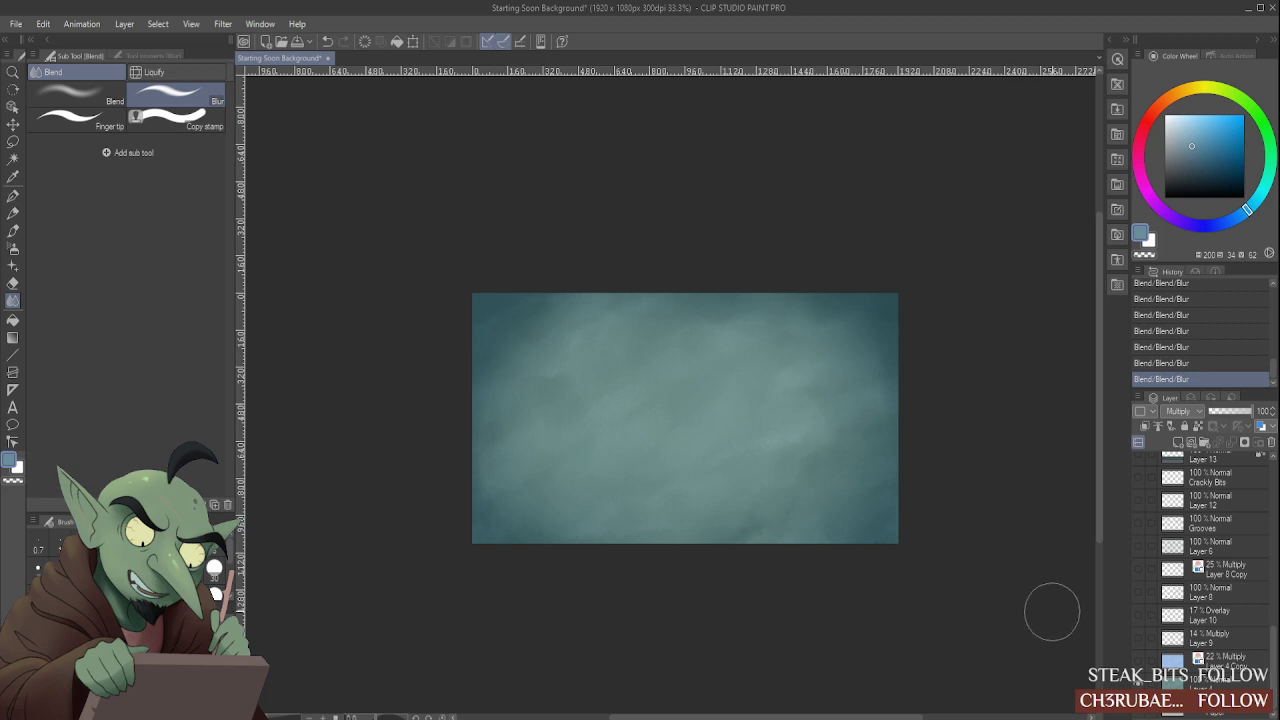
click(1148, 684)
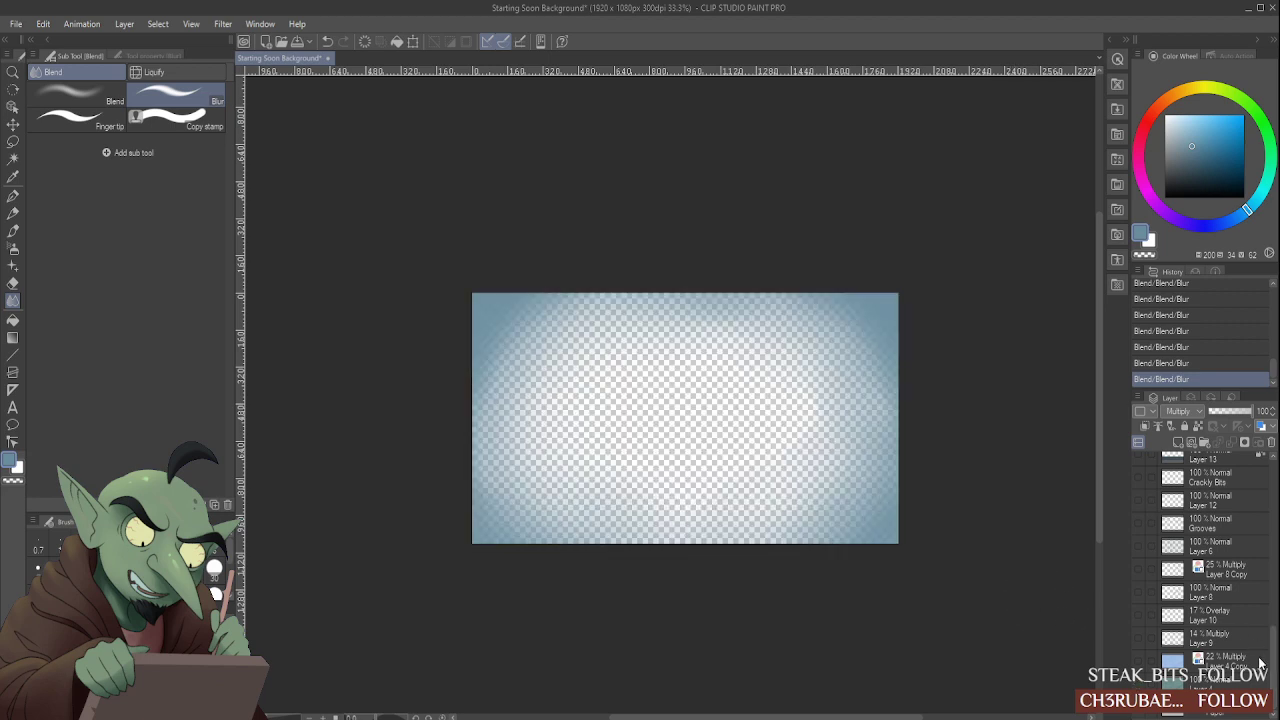
scroll(1273, 660, up, 10)
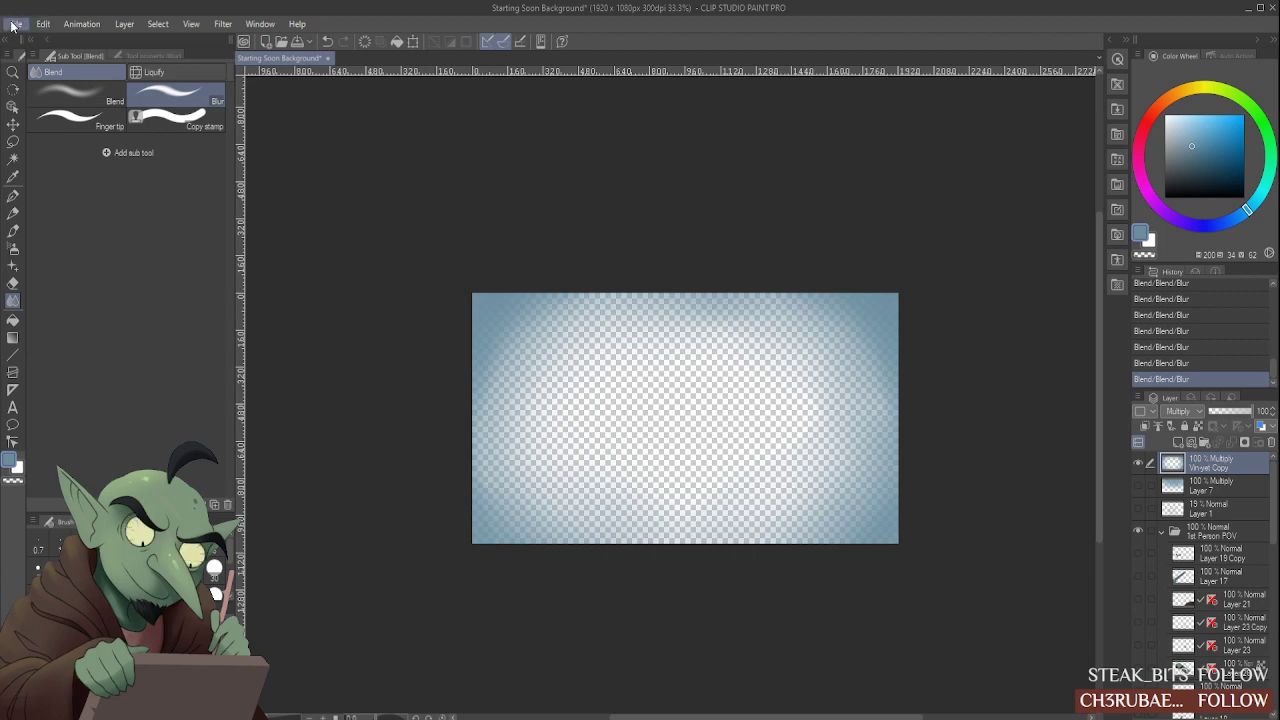
Switch to the web browser and examine the "venusaur 90's" image results, including the shadowless holo card and its related content
key(alt)
key(alt+Tab)
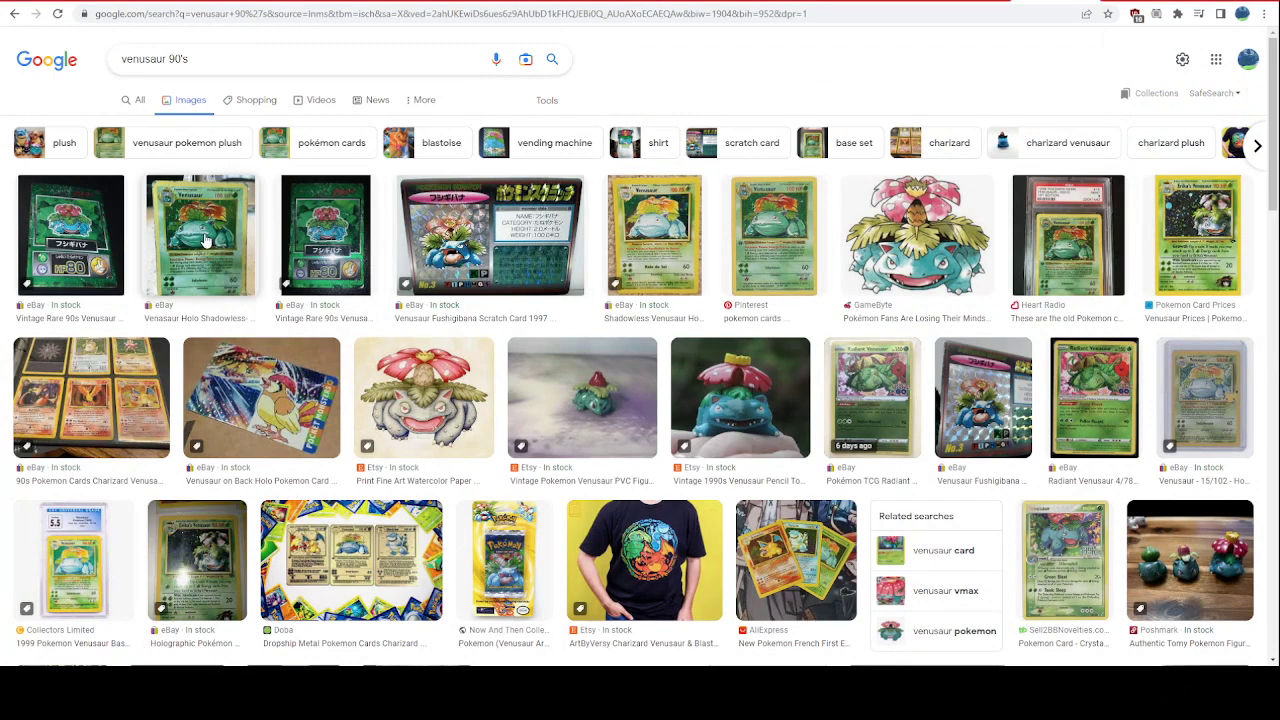
click(170, 234)
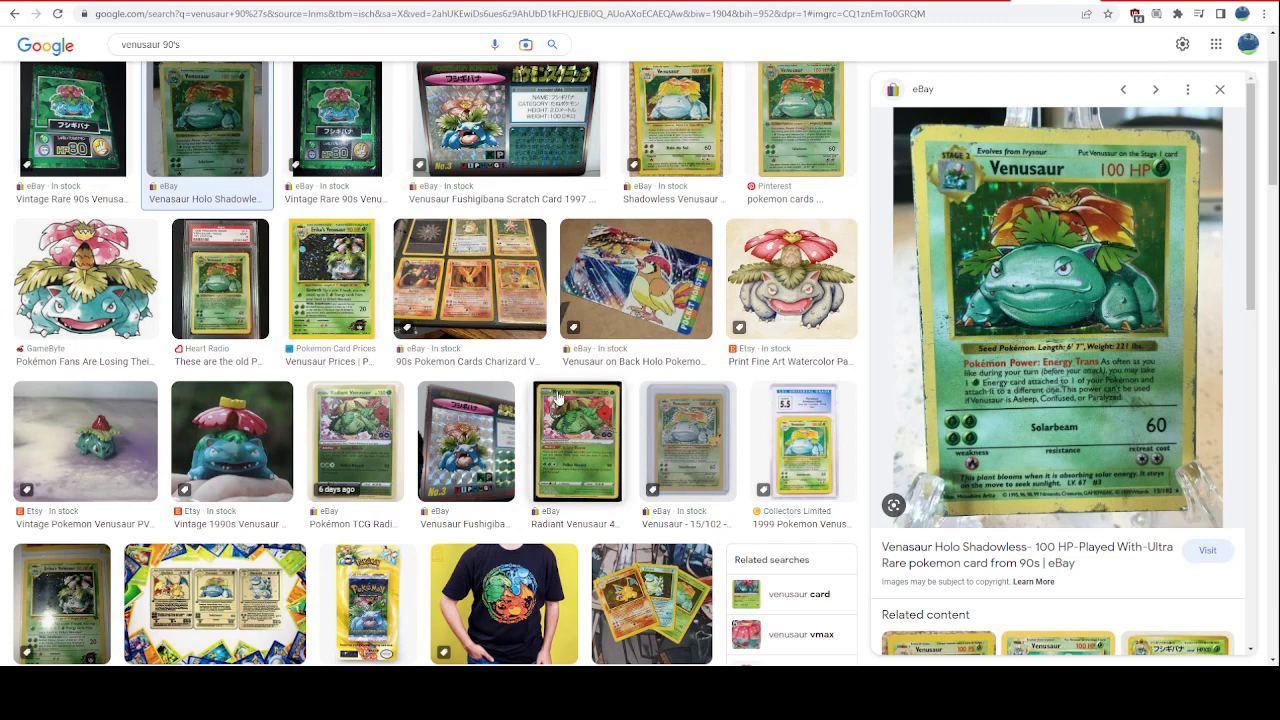
scroll(347, 449, down, 1)
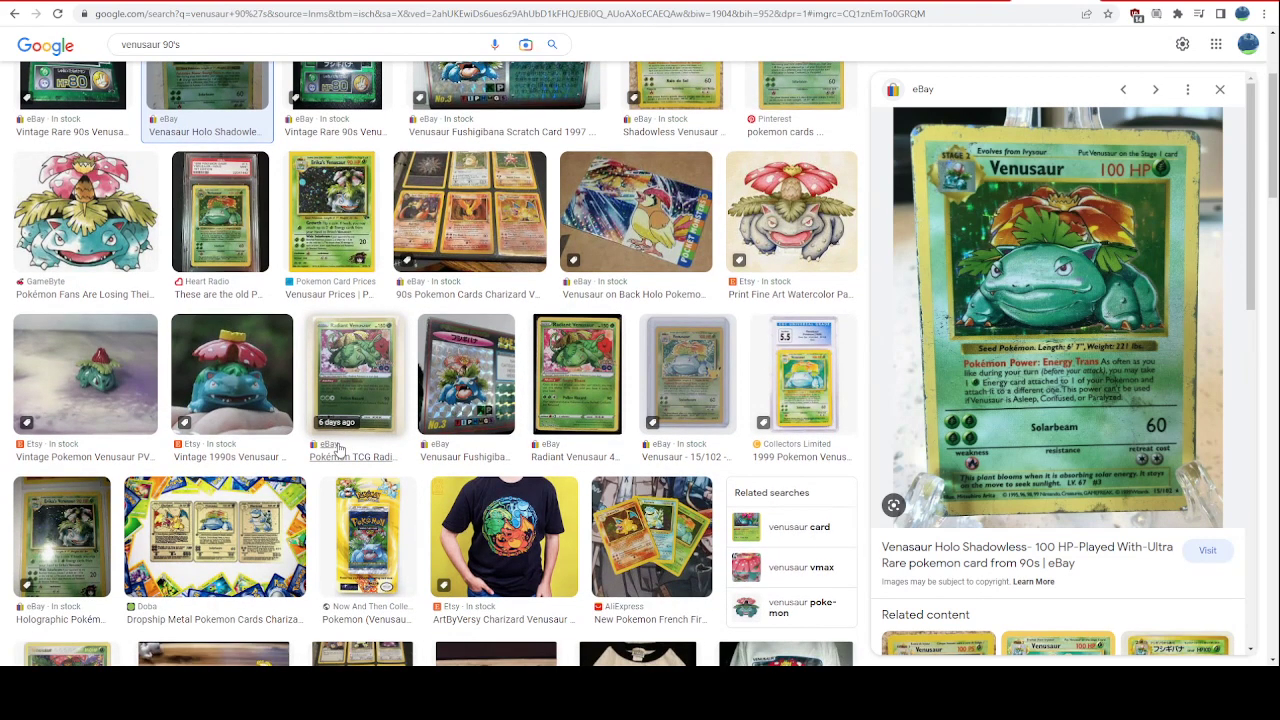
scroll(337, 450, down, 3)
scroll(880, 487, down, 3)
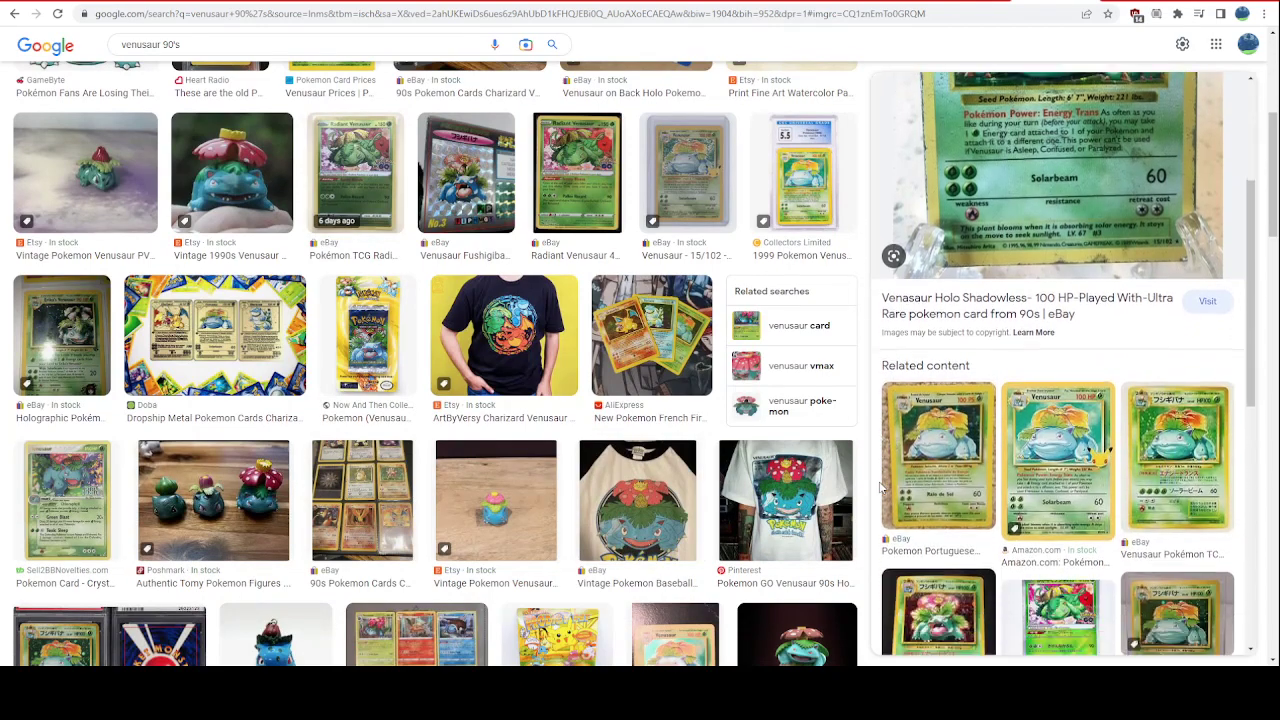
scroll(660, 490, down, 3)
scroll(659, 492, up, 8)
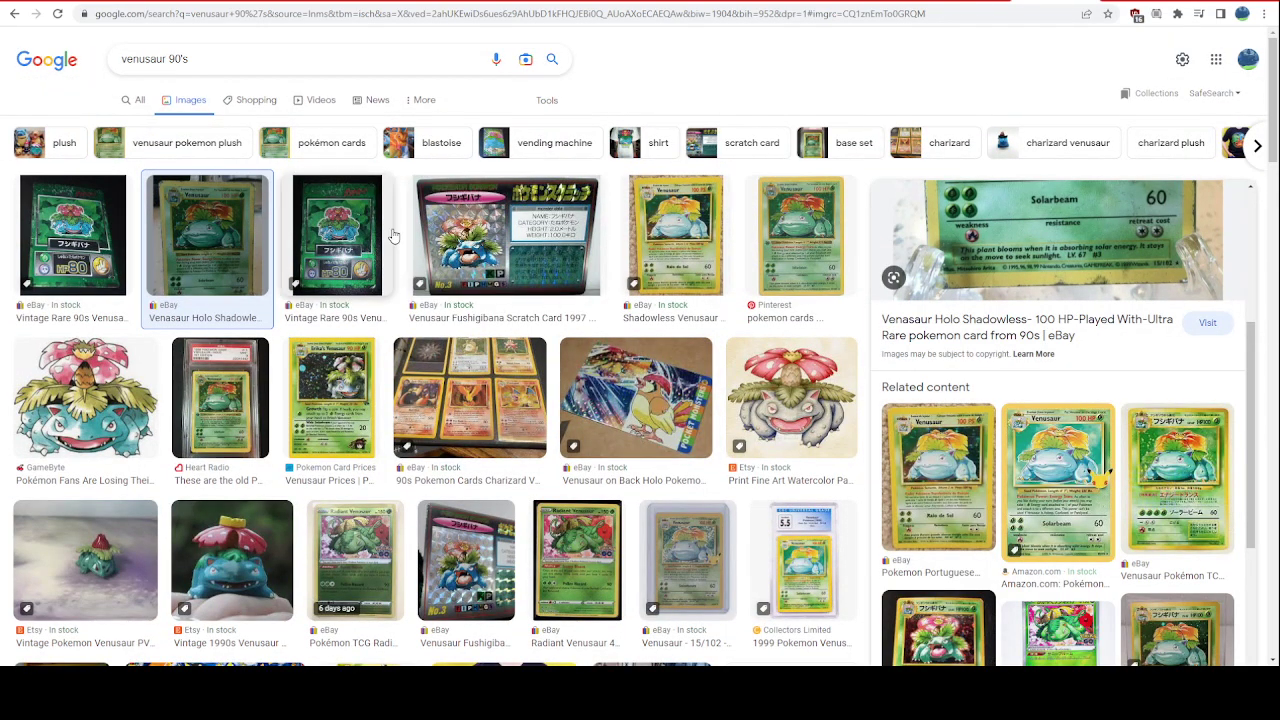
scroll(1063, 360, up, 3)
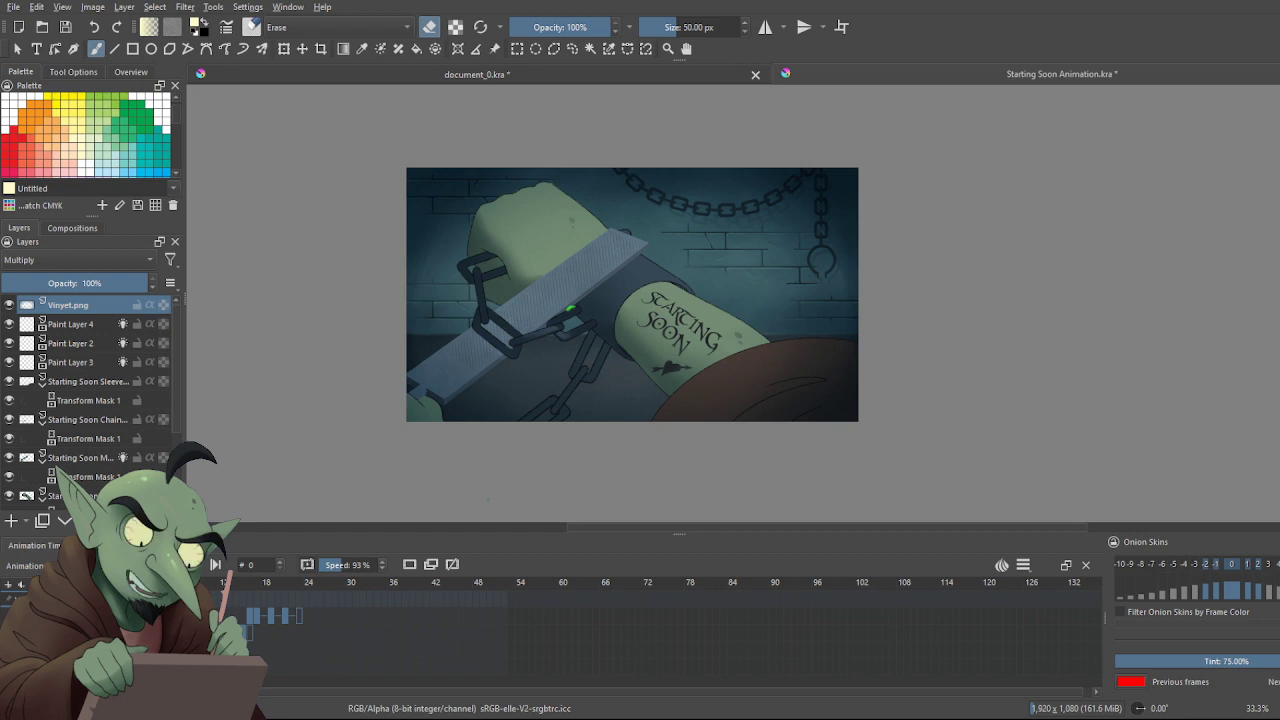
Try the Vinyet.png layer at 65% opacity in Krita and return it to 100%
scroll(511, 409, down, 1)
scroll(503, 392, up, 2)
scroll(458, 323, down, 1)
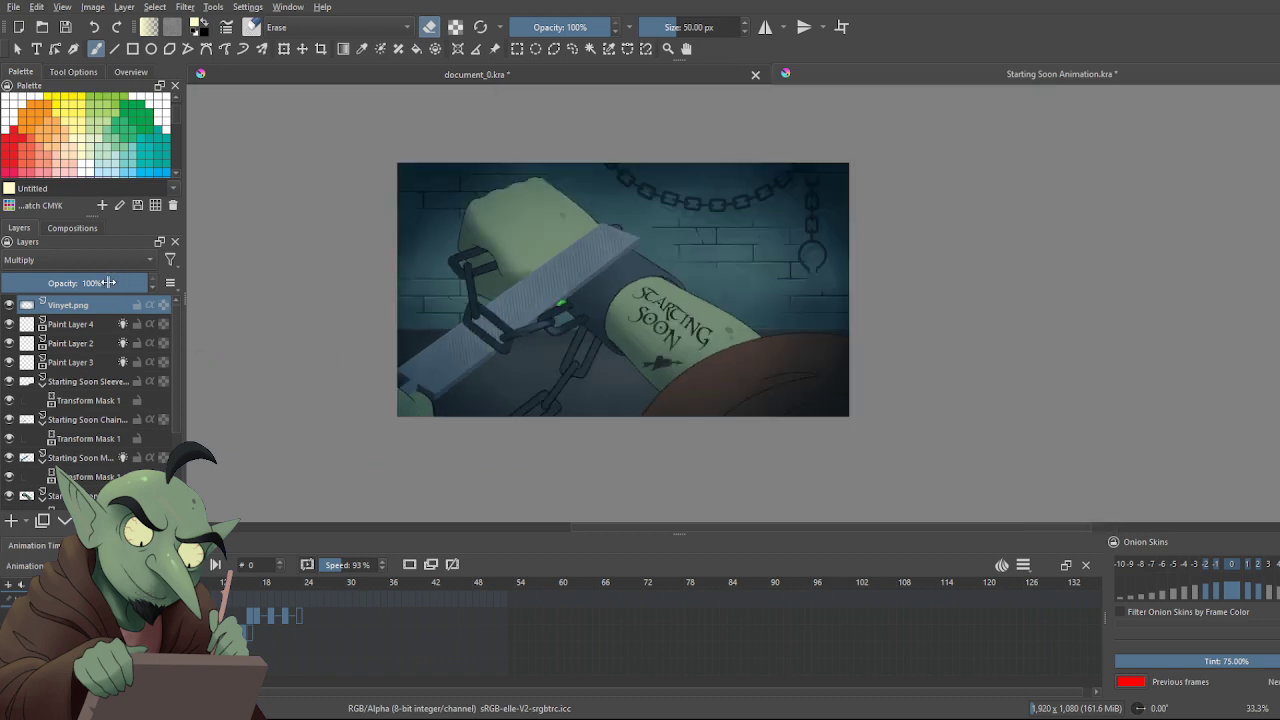
scroll(461, 328, down, 1)
scroll(461, 328, down, 1)
scroll(461, 328, up, 1)
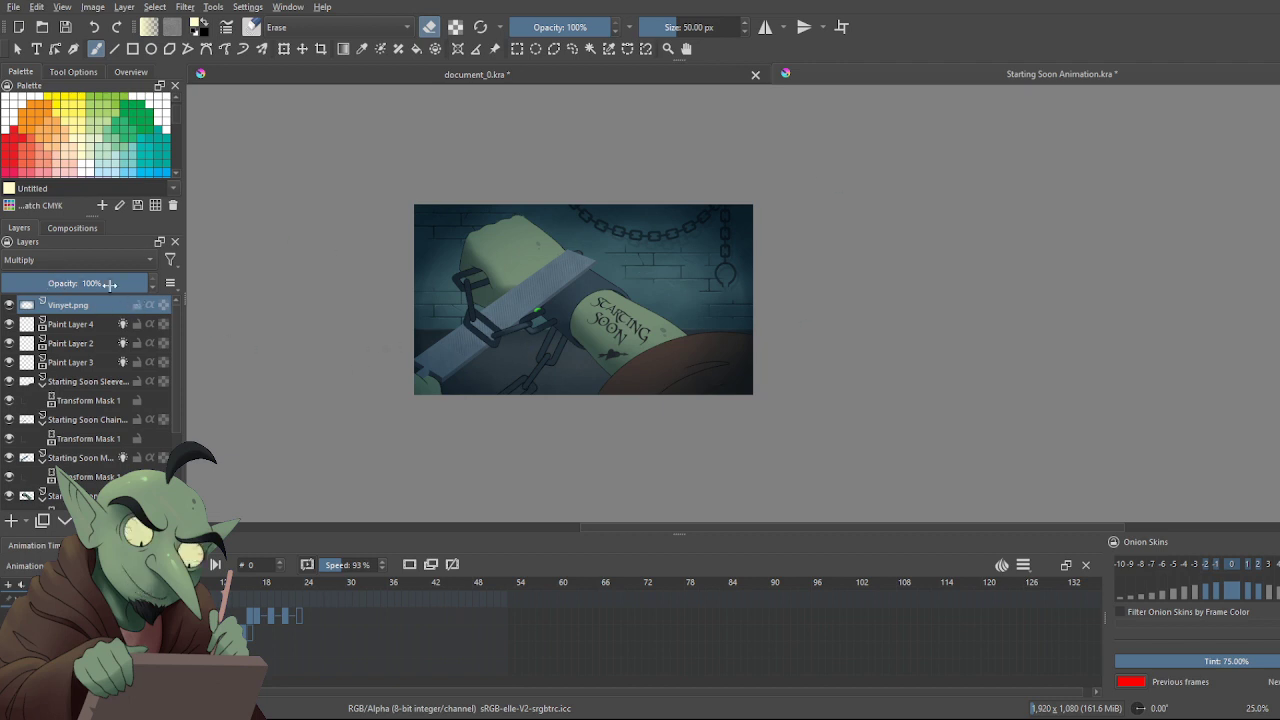
drag(115, 283, 96, 283)
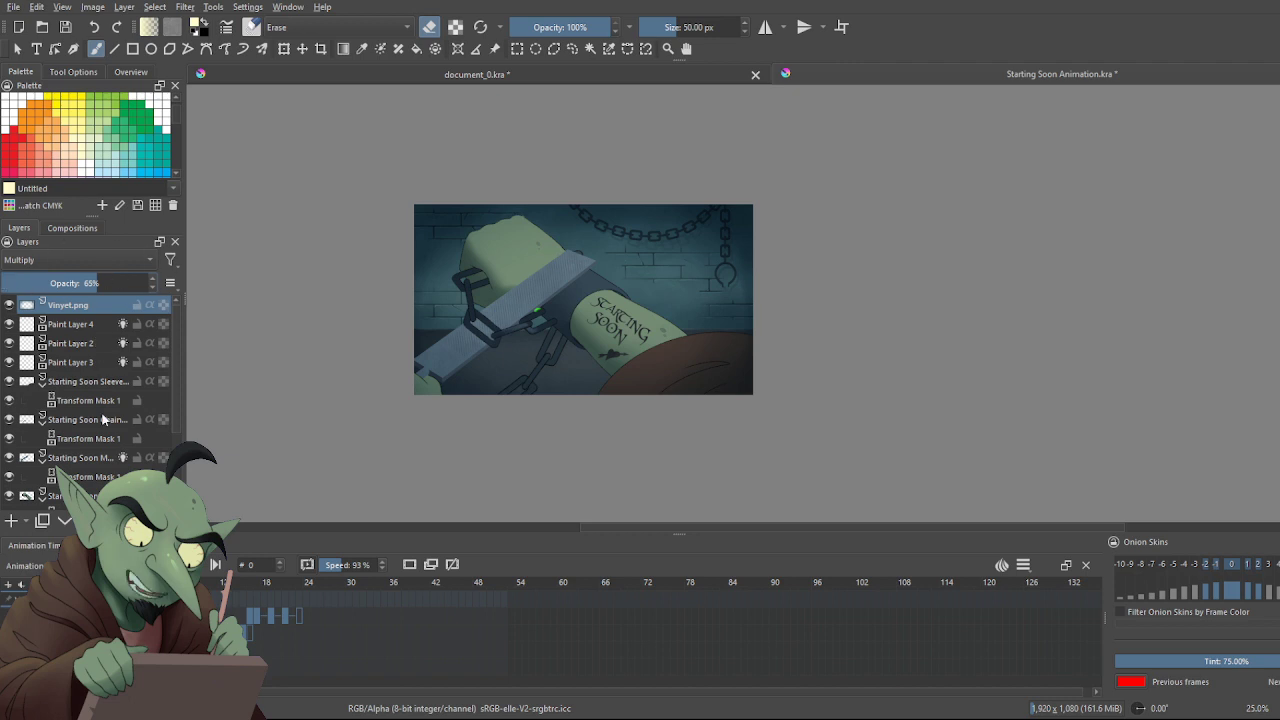
key(ctrl+s)
drag(100, 283, 157, 283)
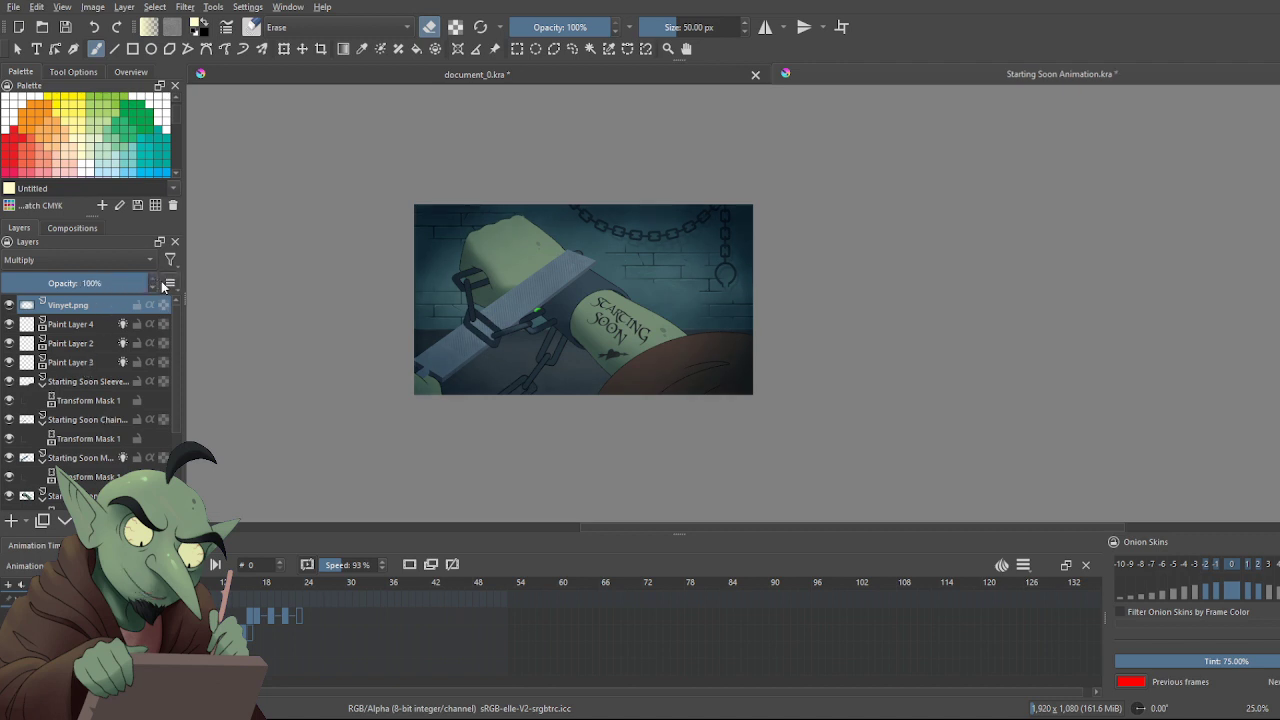
key(ctrl+s)
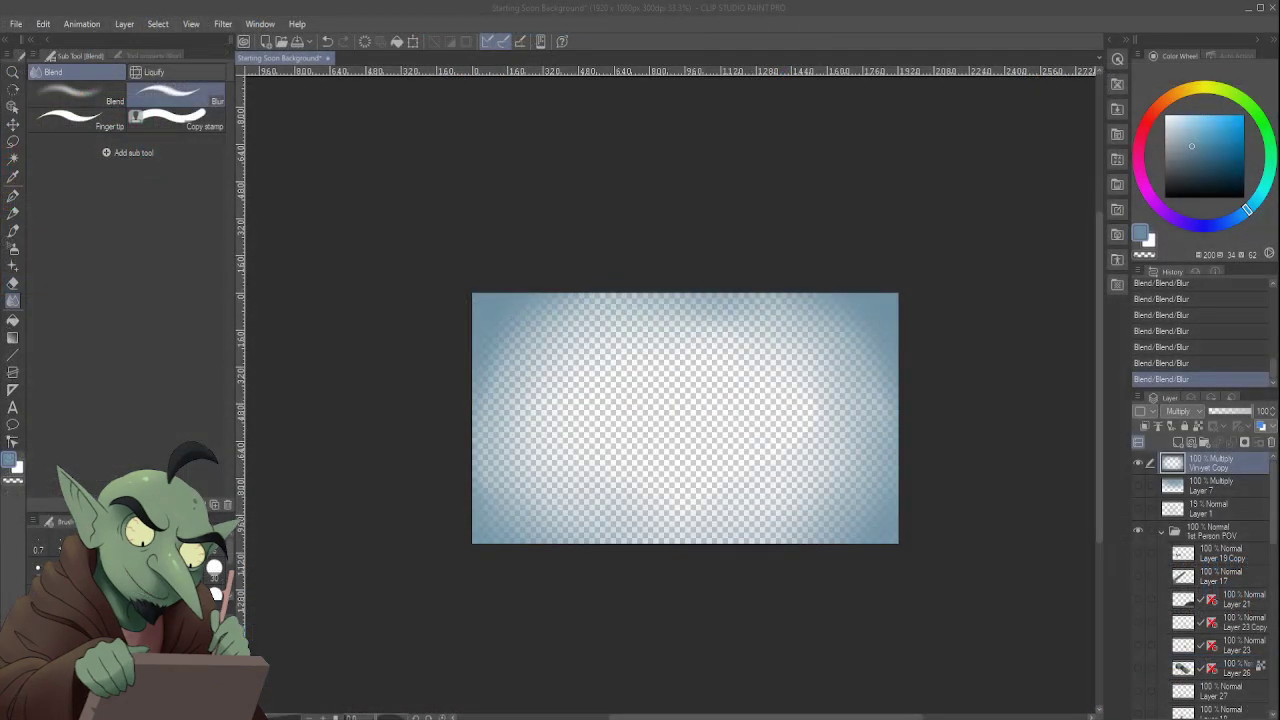
In Clip Studio Paint, hide Vin-yet Copy, show and select Layer 7, and export it as Vinyet 2.png
click(1138, 462)
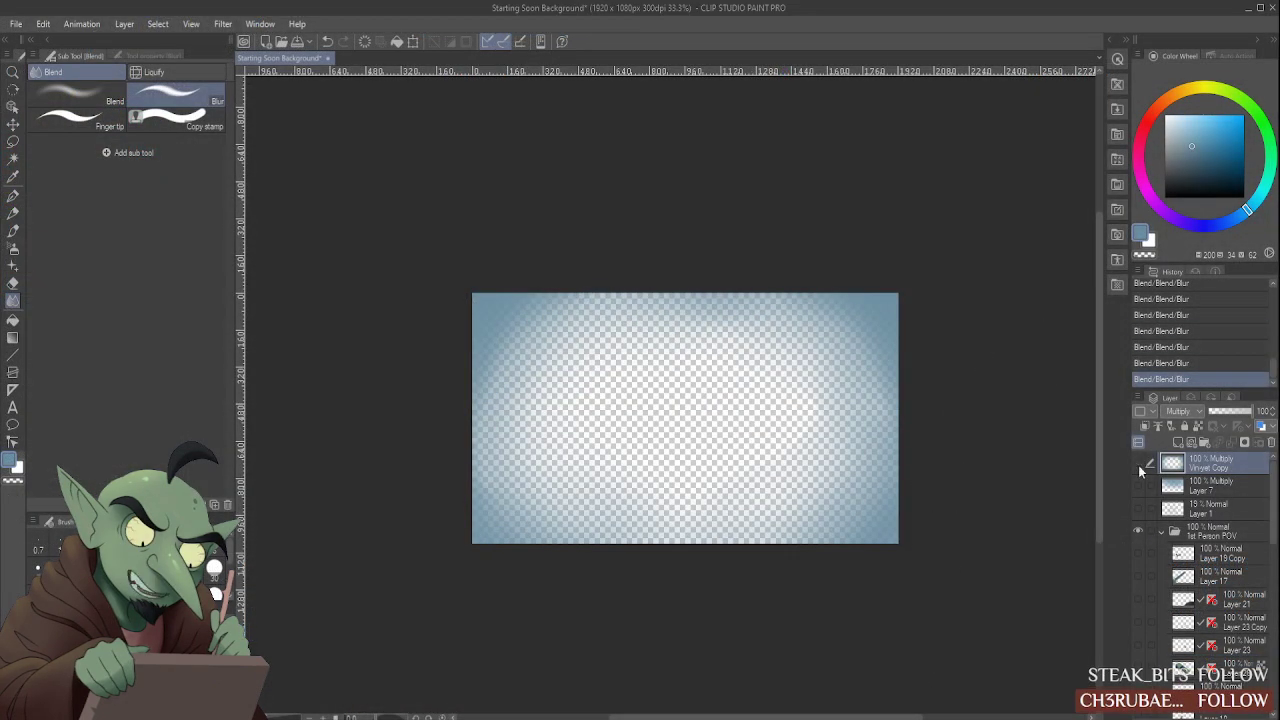
click(1138, 485)
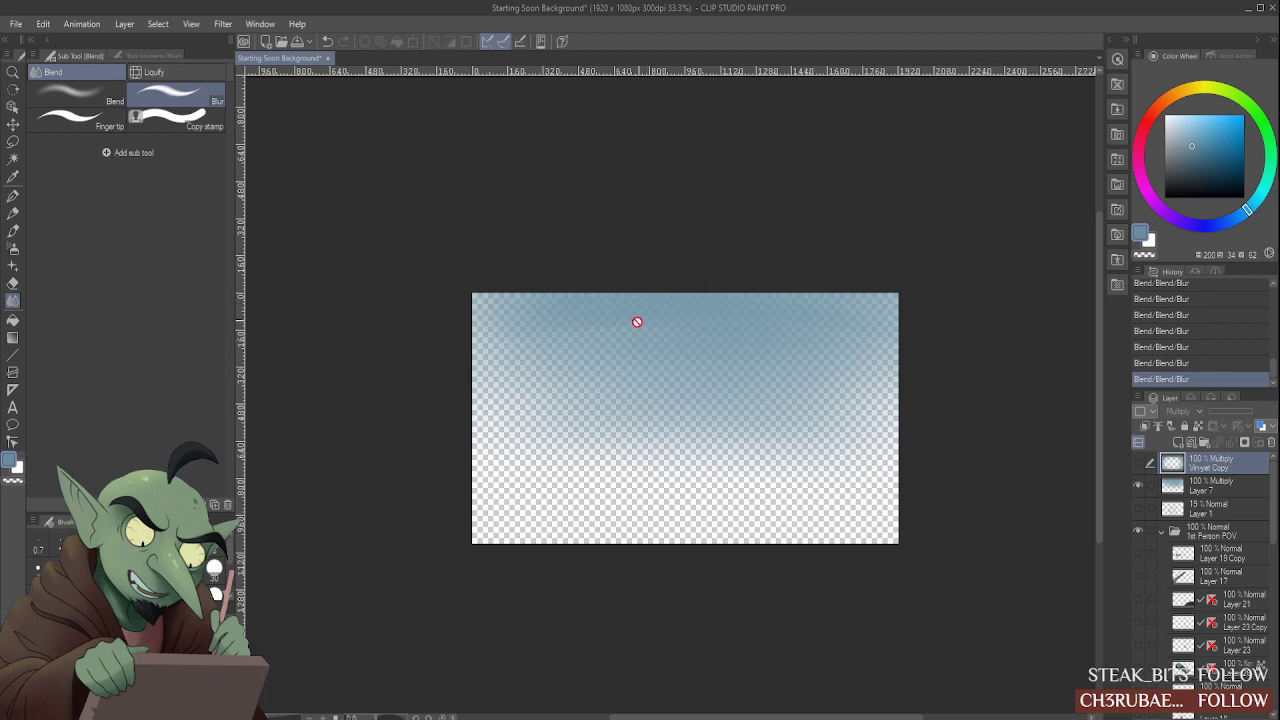
click(1210, 485)
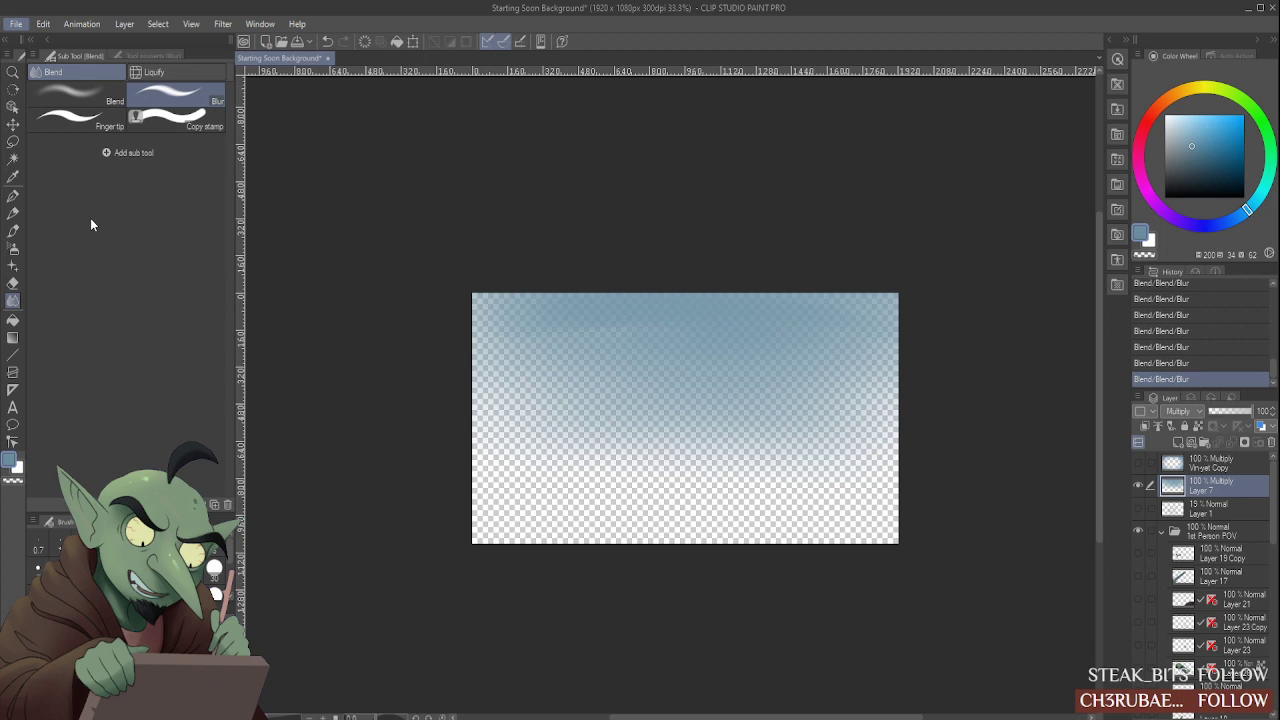
click(289, 242)
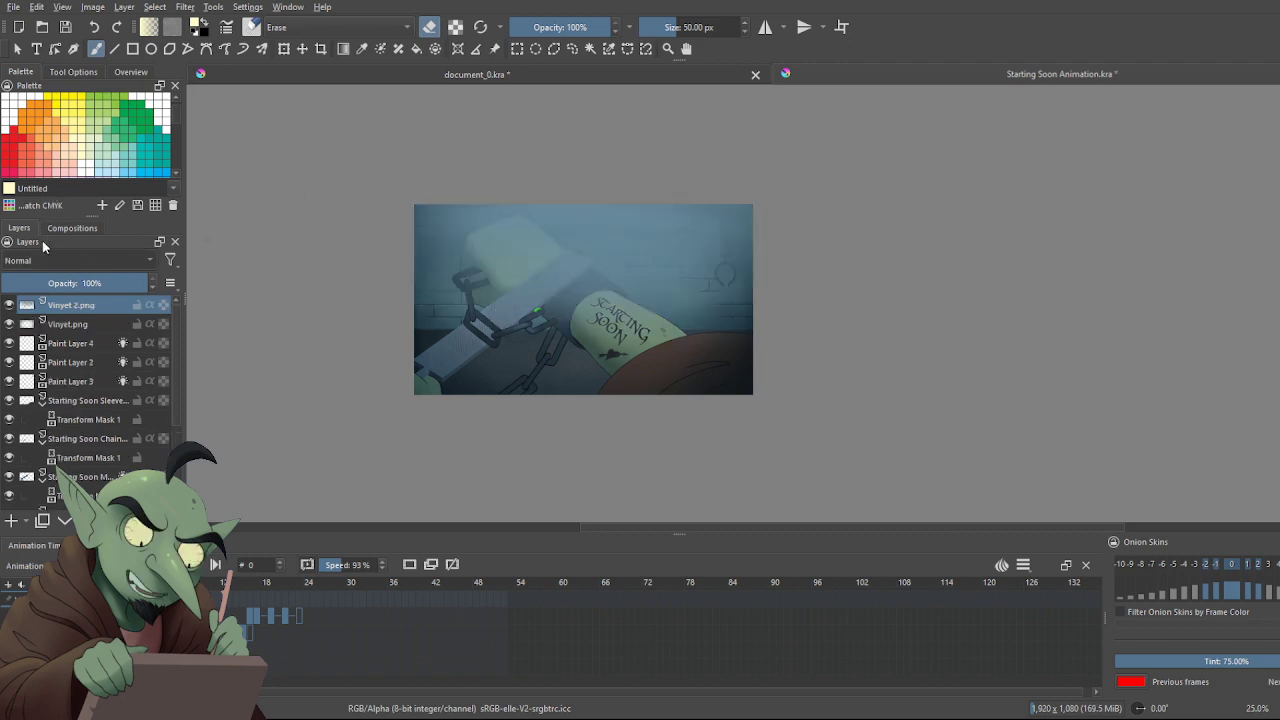
Set the imported Vinyet 2.png layer in Krita to Multiply blending at 75% opacity
key(alt+shift+m)
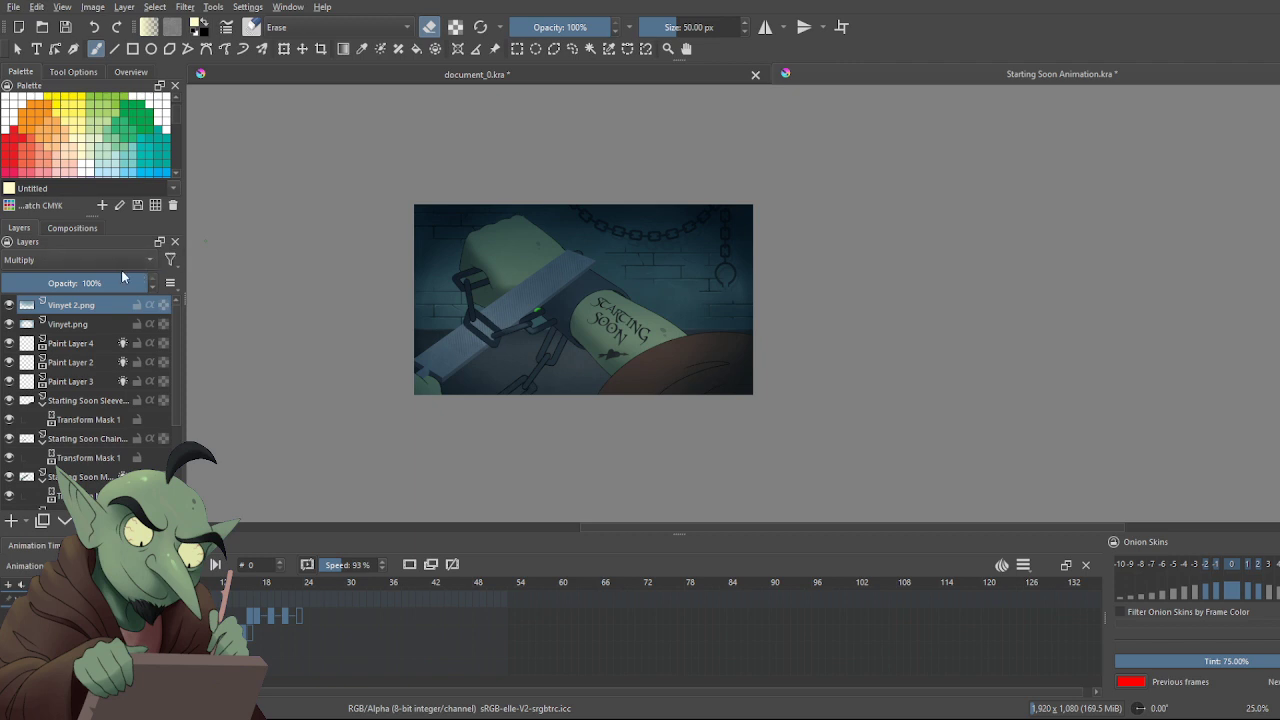
drag(120, 279, 112, 284)
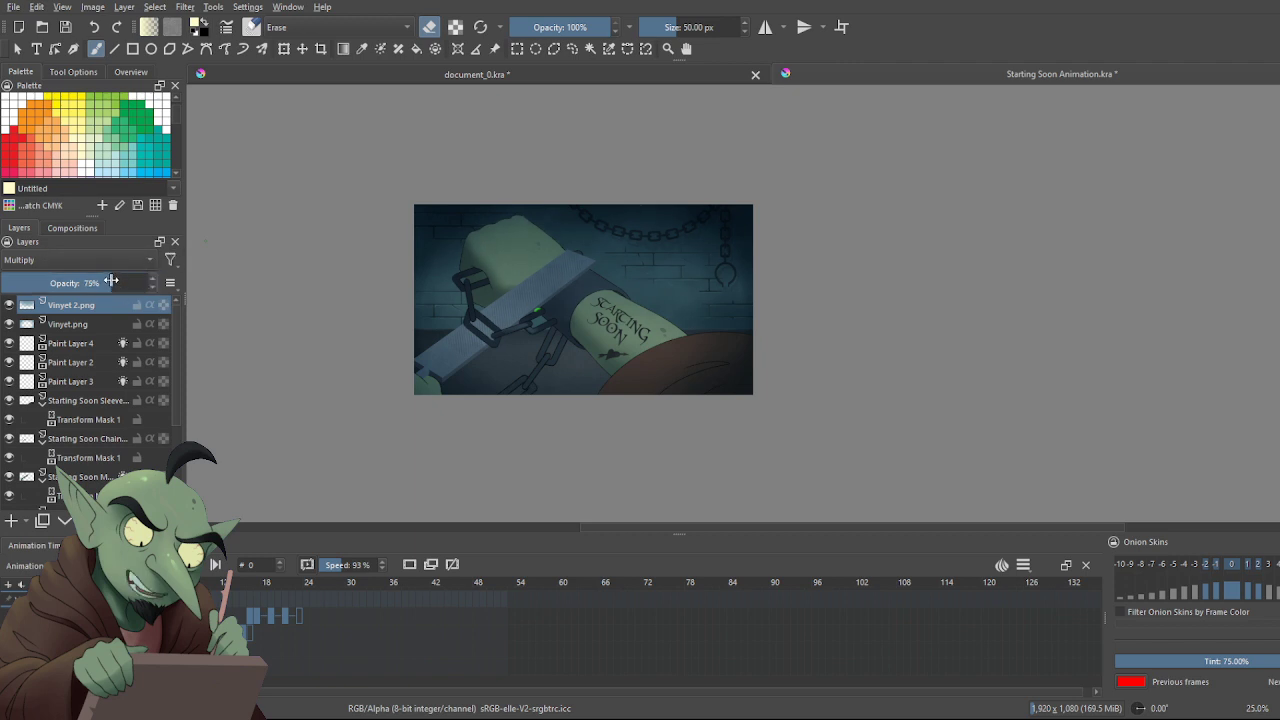
scroll(519, 307, up, 2)
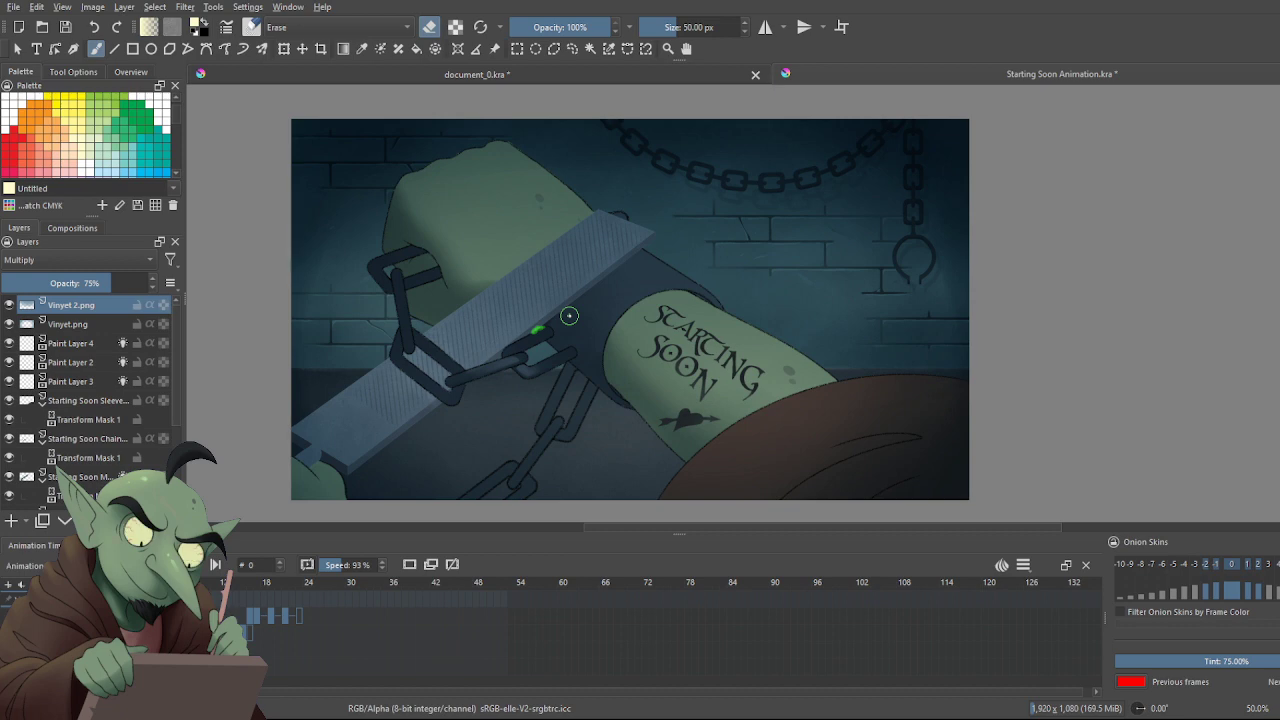
scroll(570, 353, down, 1)
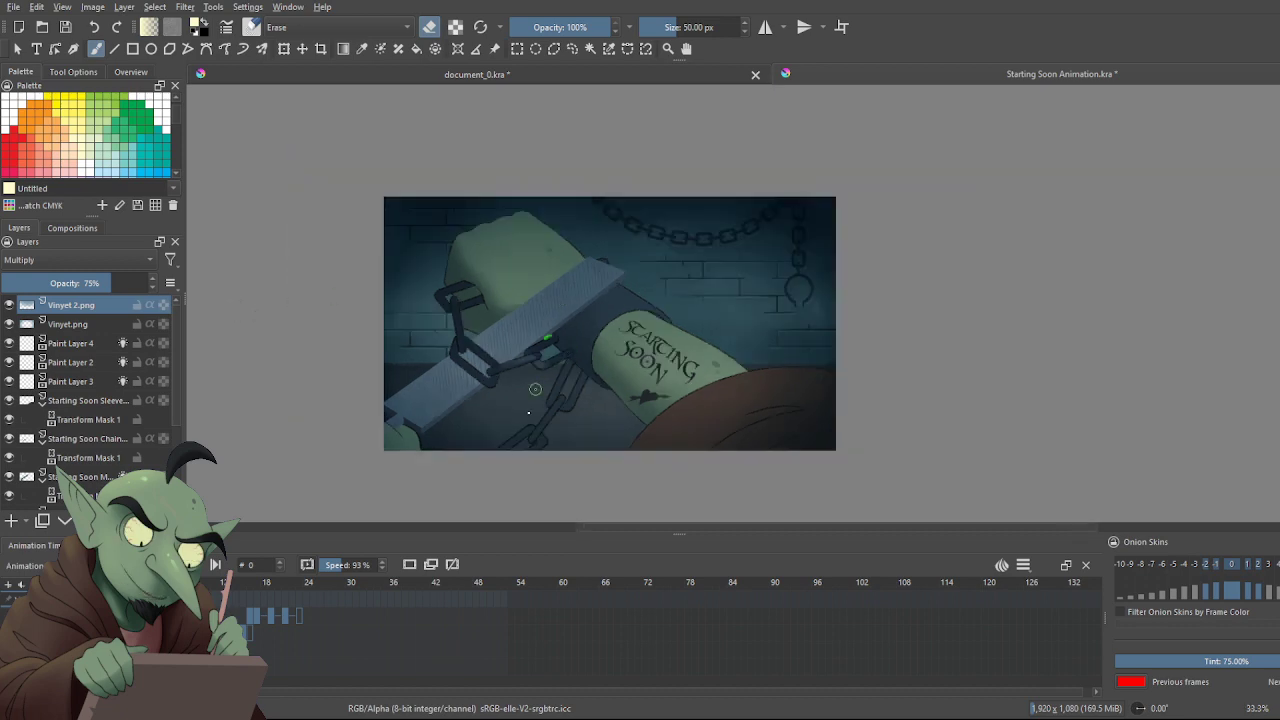
Play the animation and add a blank keyframe to the Vinyet 2.png layer at frame 11, where the sparks show
key(space)
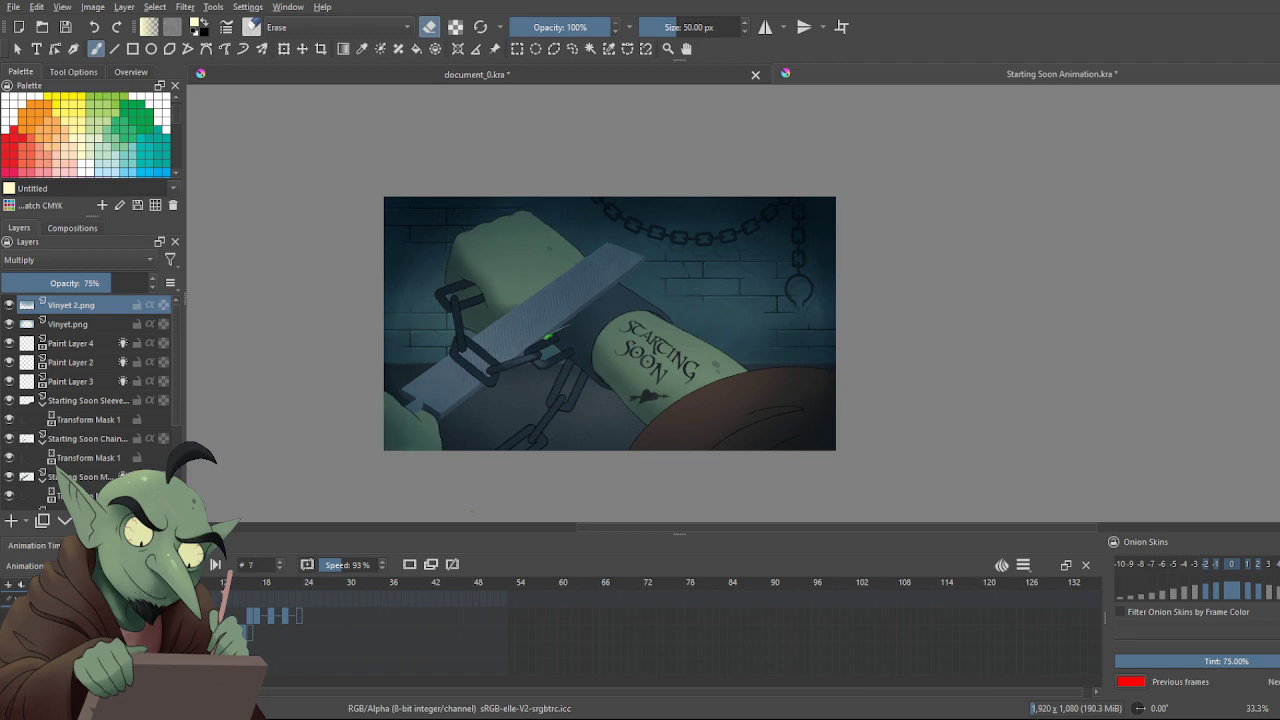
click(216, 600)
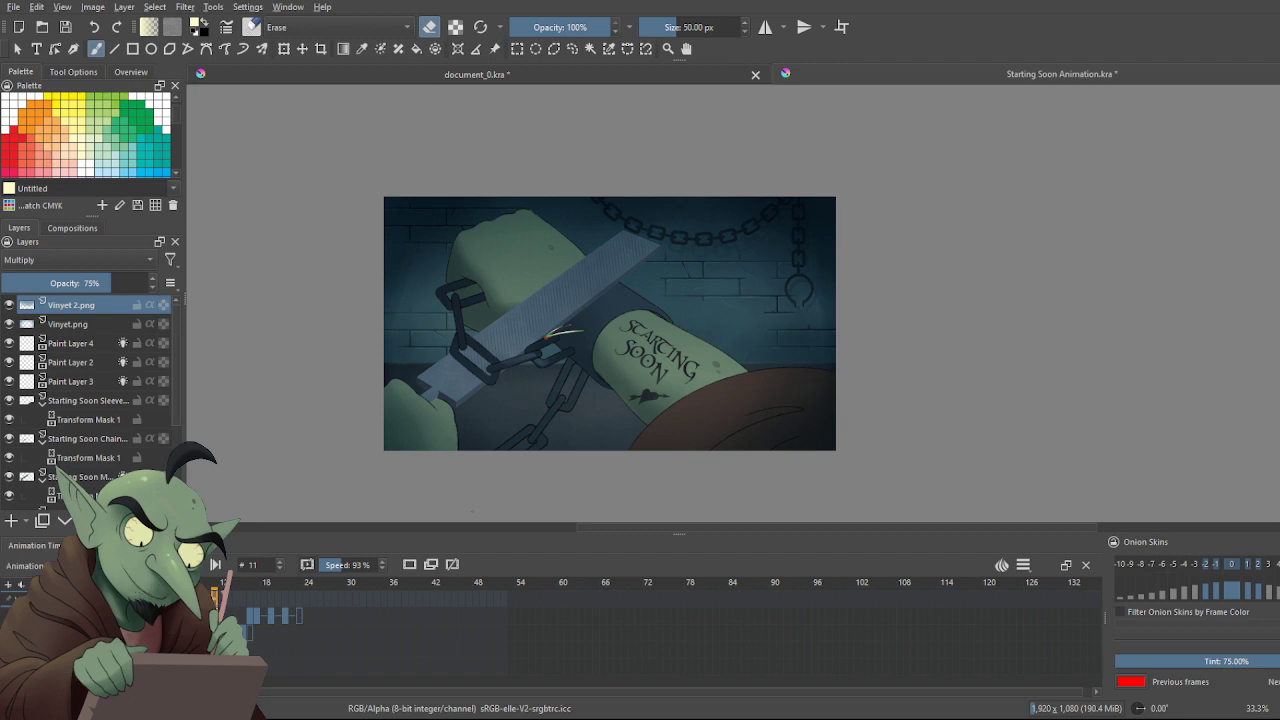
click(90, 565)
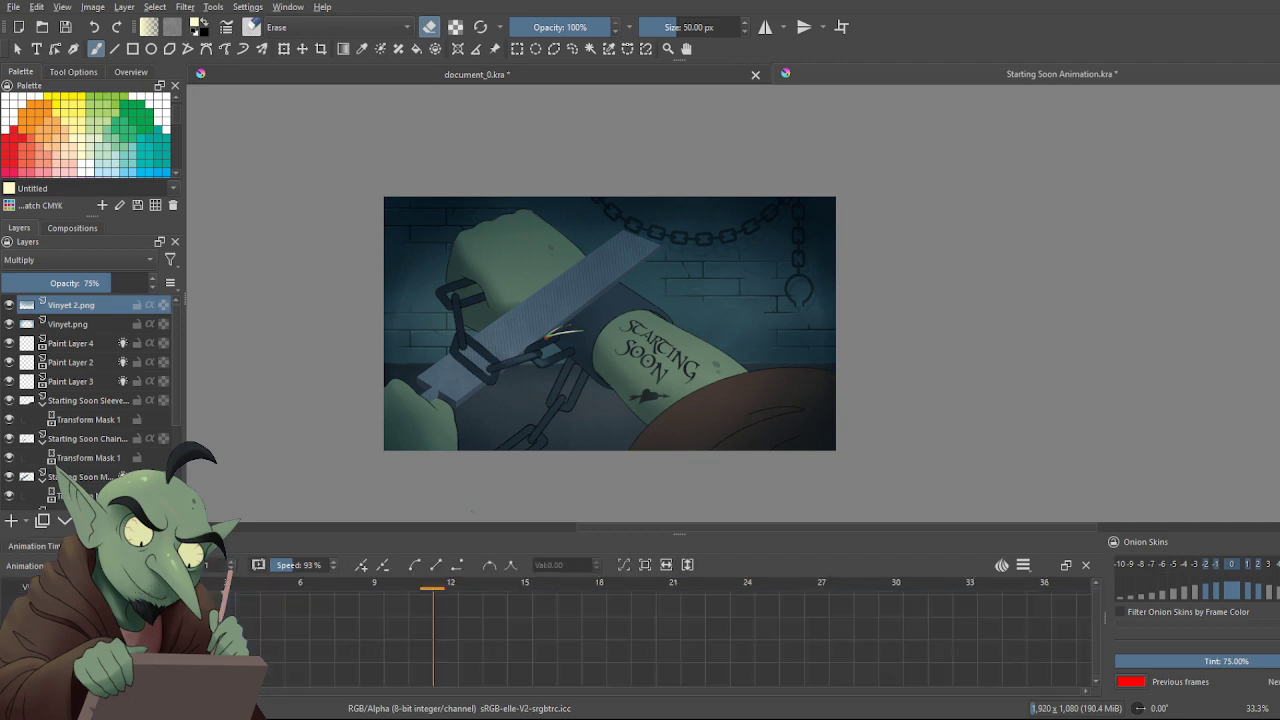
click(60, 546)
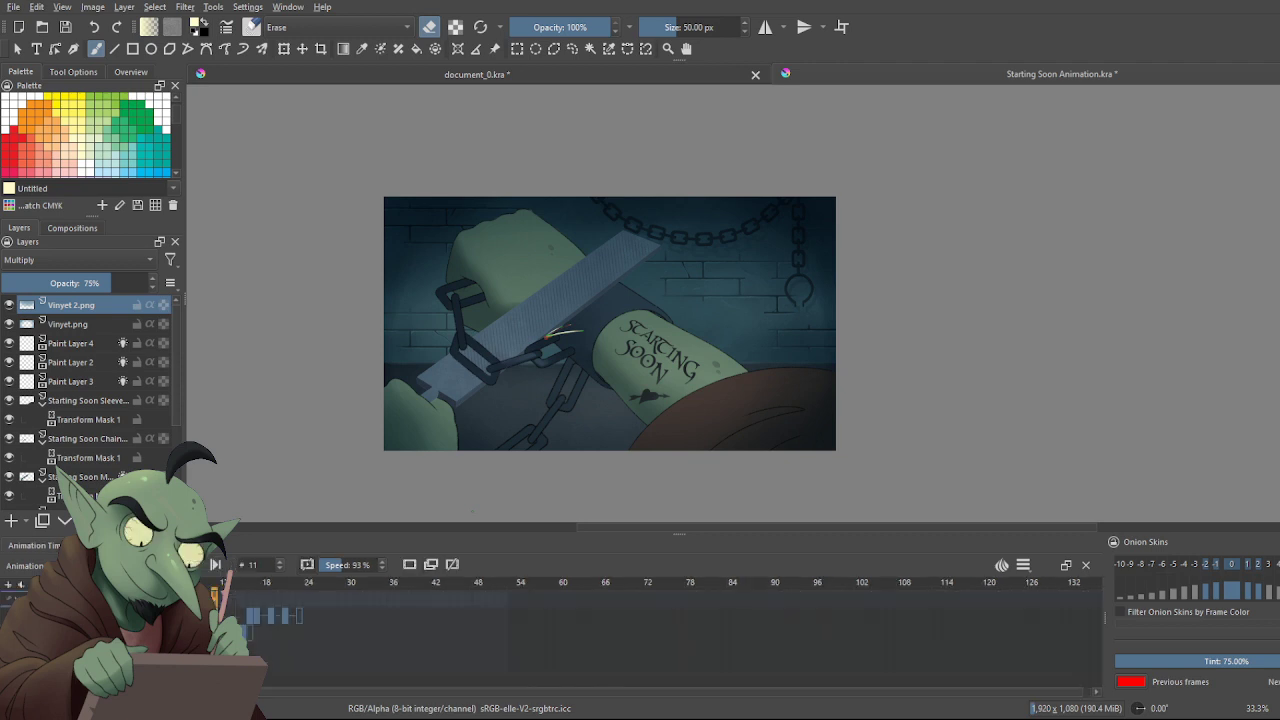
click(234, 555)
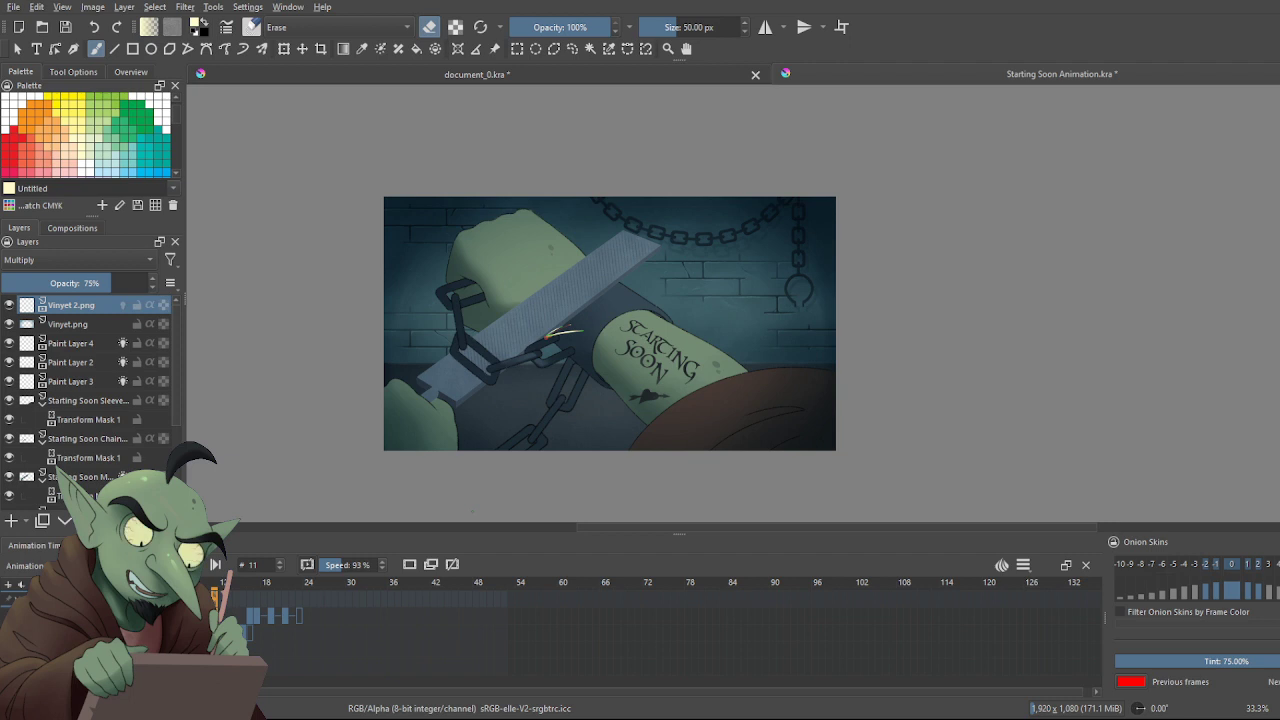
key(alt+Left)
key(ctrl+shift+z)
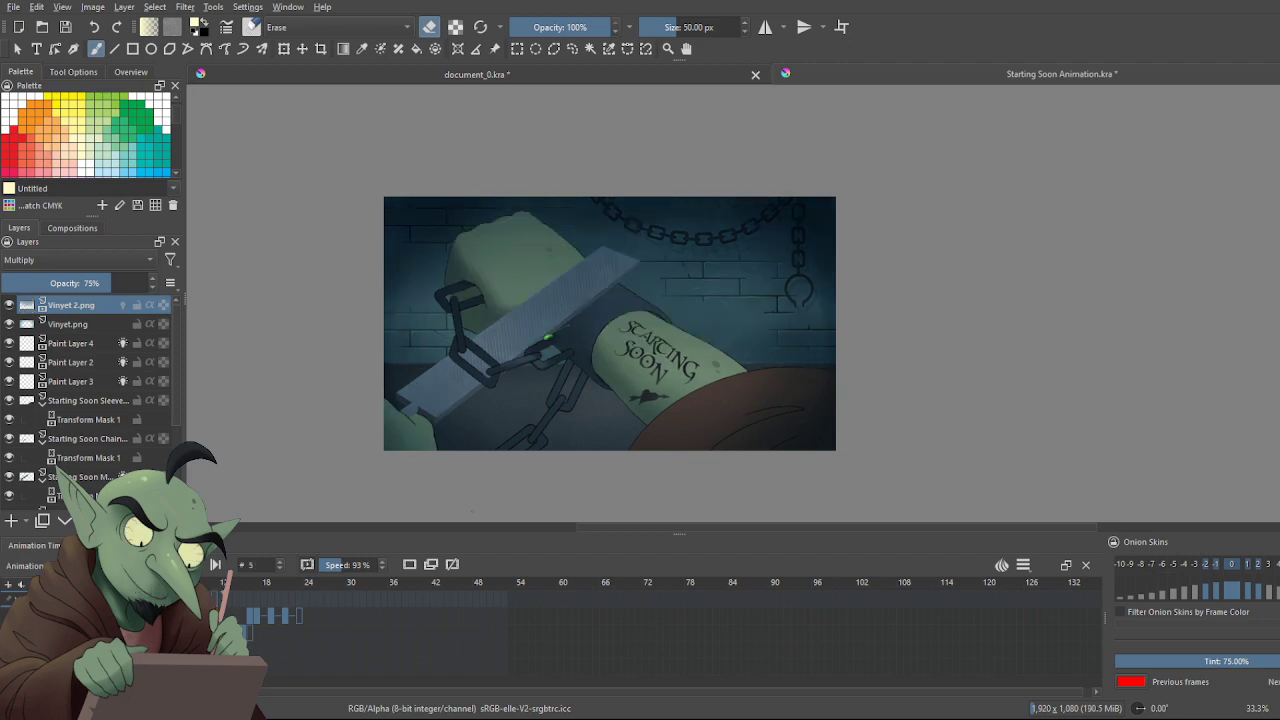
Compare the vignette shading on frames 12, 1 and 0, and save the animation file
click(226, 603)
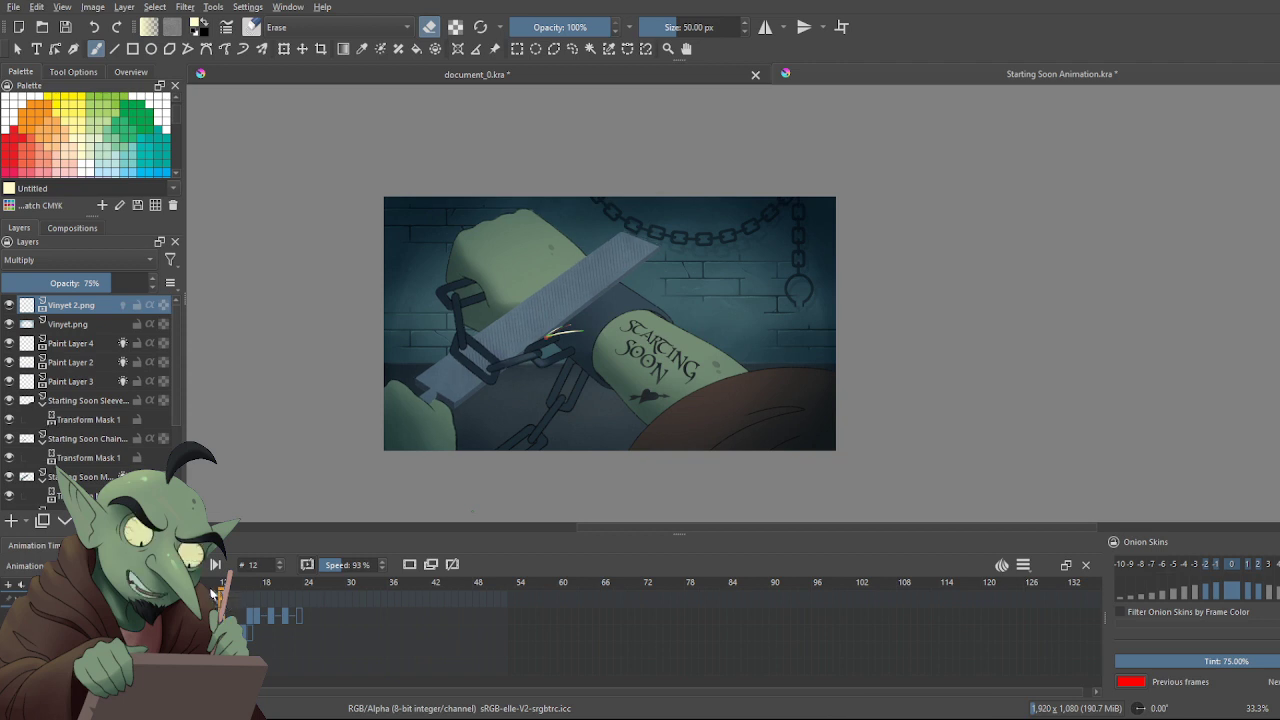
click(142, 600)
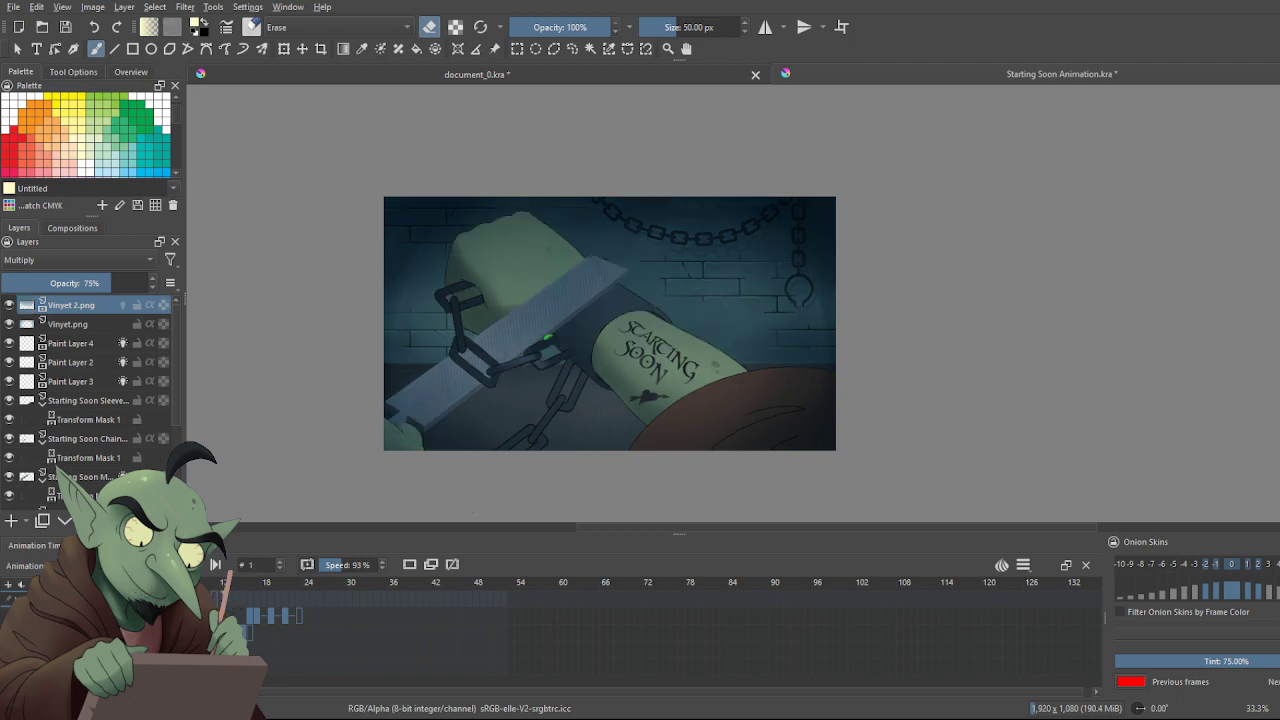
click(214, 598)
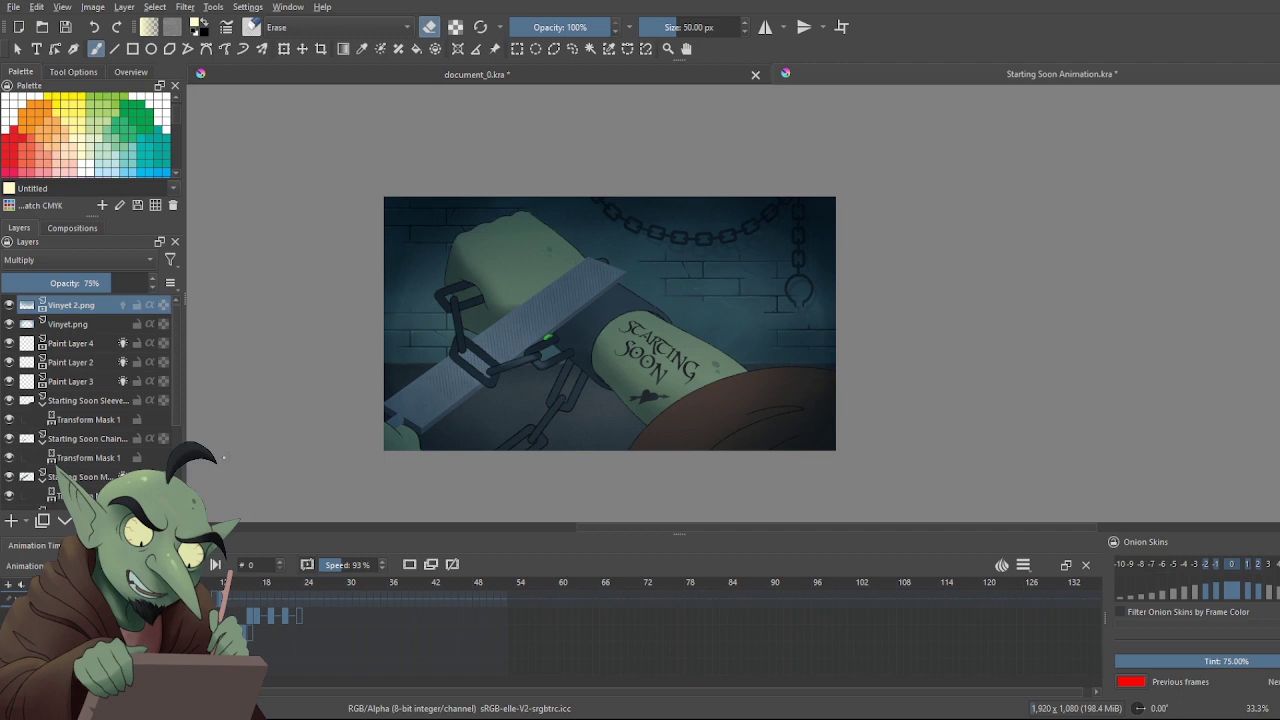
key(ctrl+s)
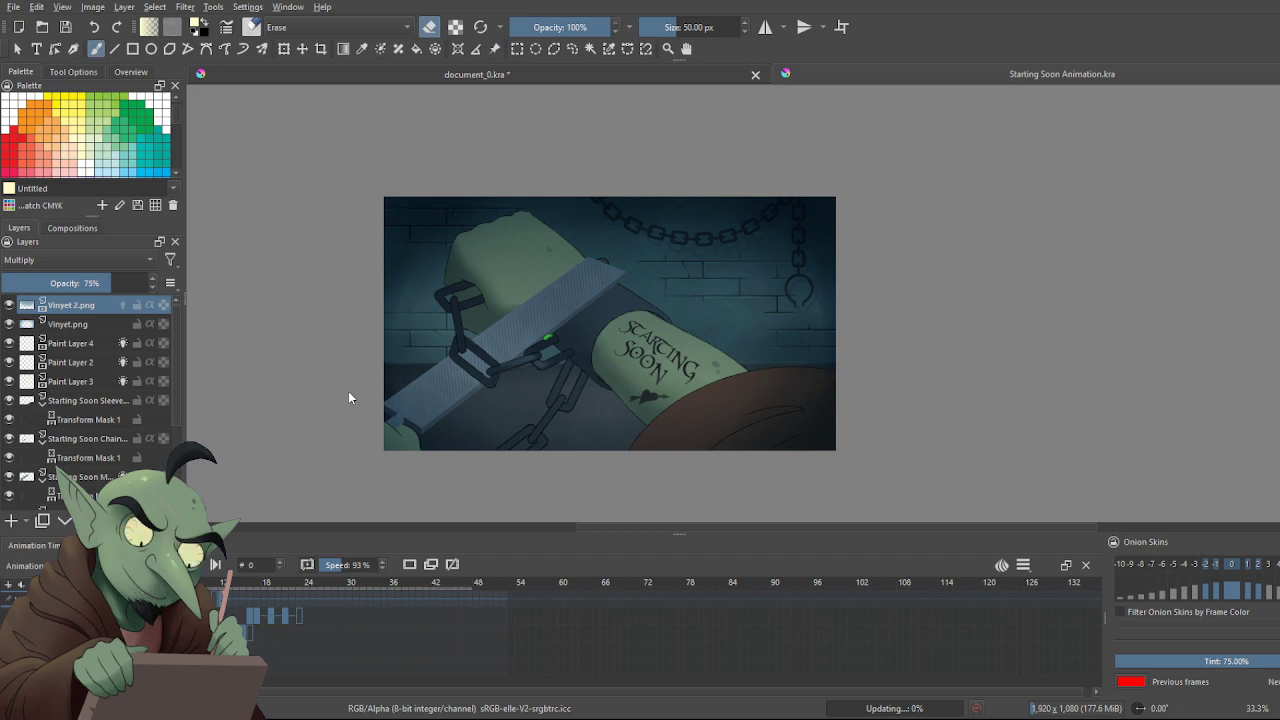
Replay the animation, restore the vignette shading at frame 11 and lower the Vinyet 2.png layer's opacity to 37%
key(space)
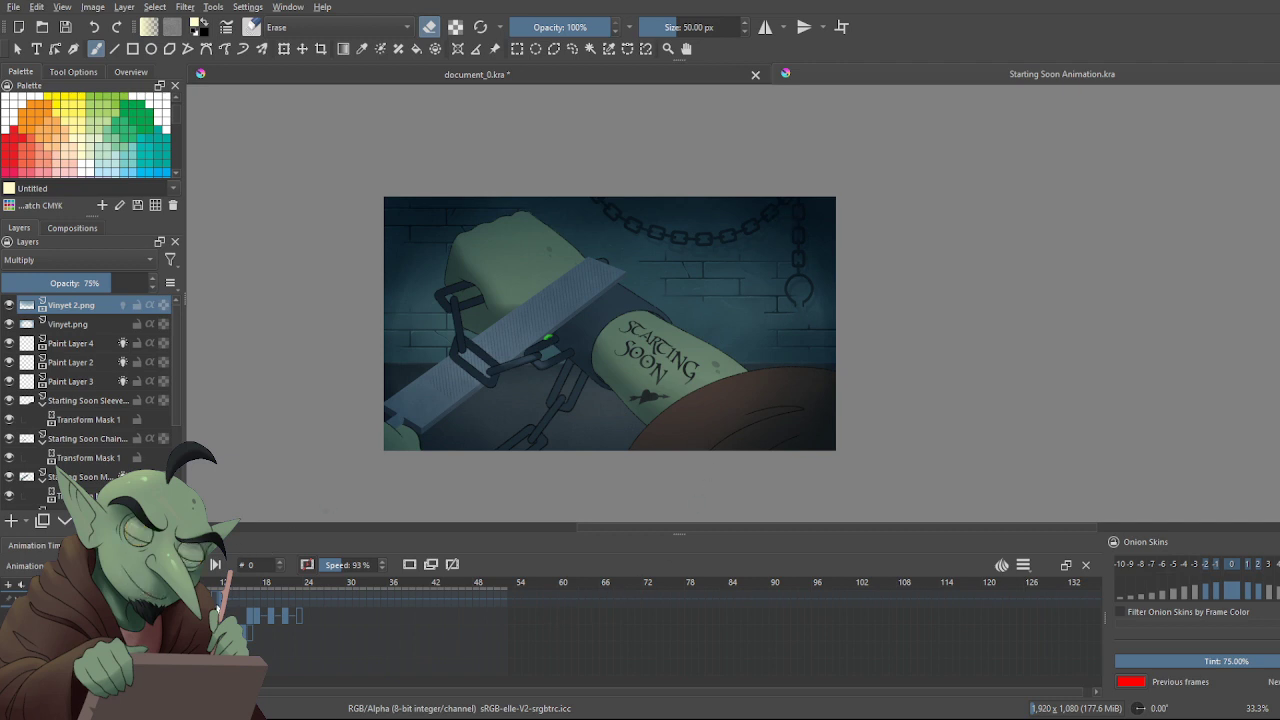
click(217, 597)
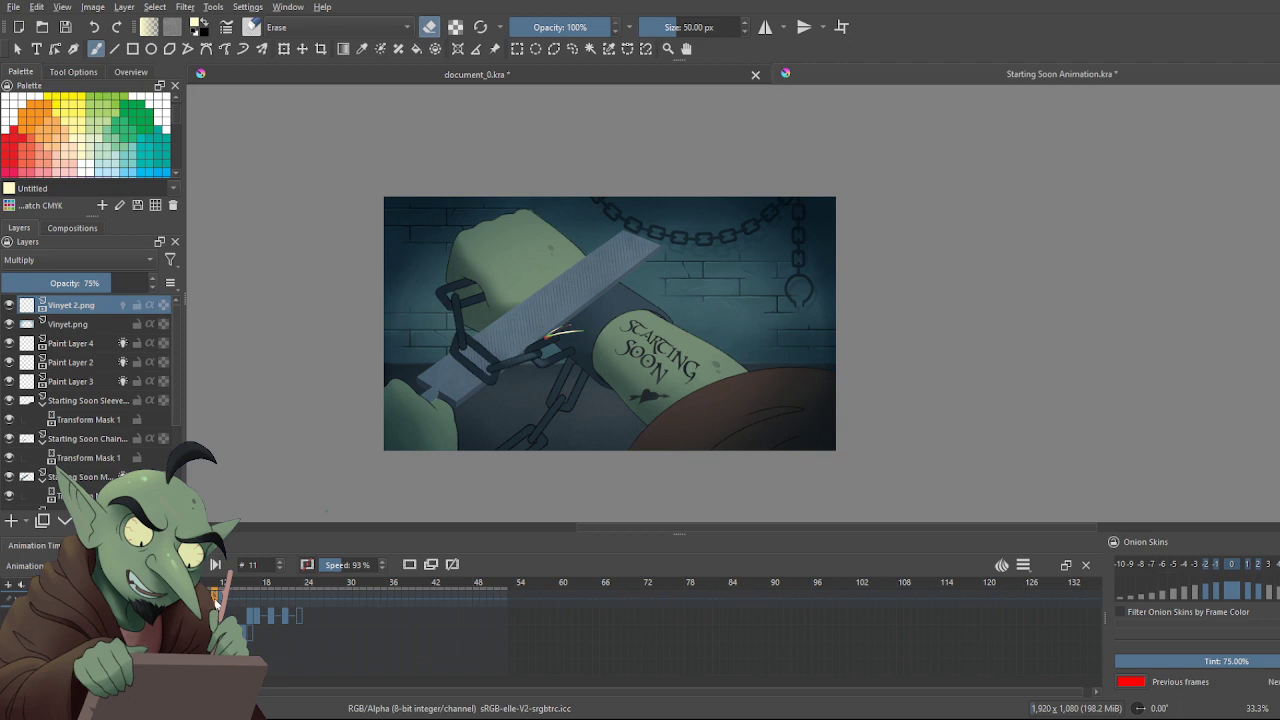
drag(216, 603, 214, 601)
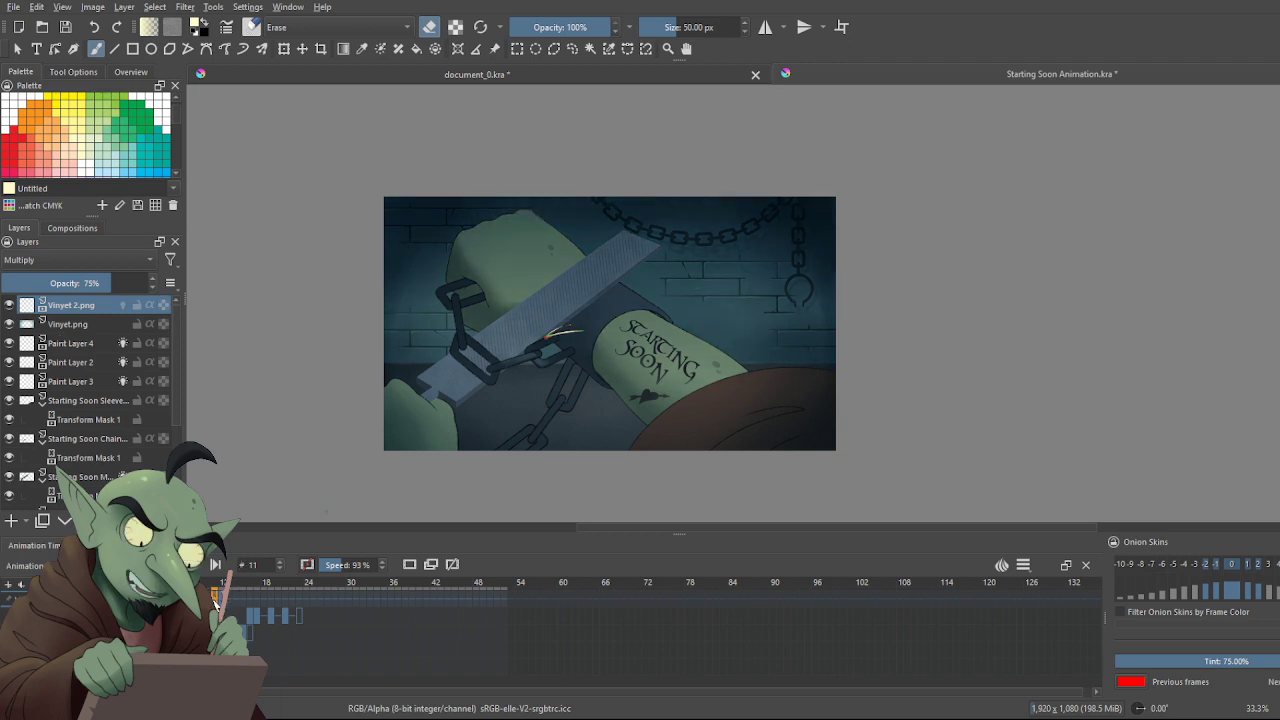
click(216, 604)
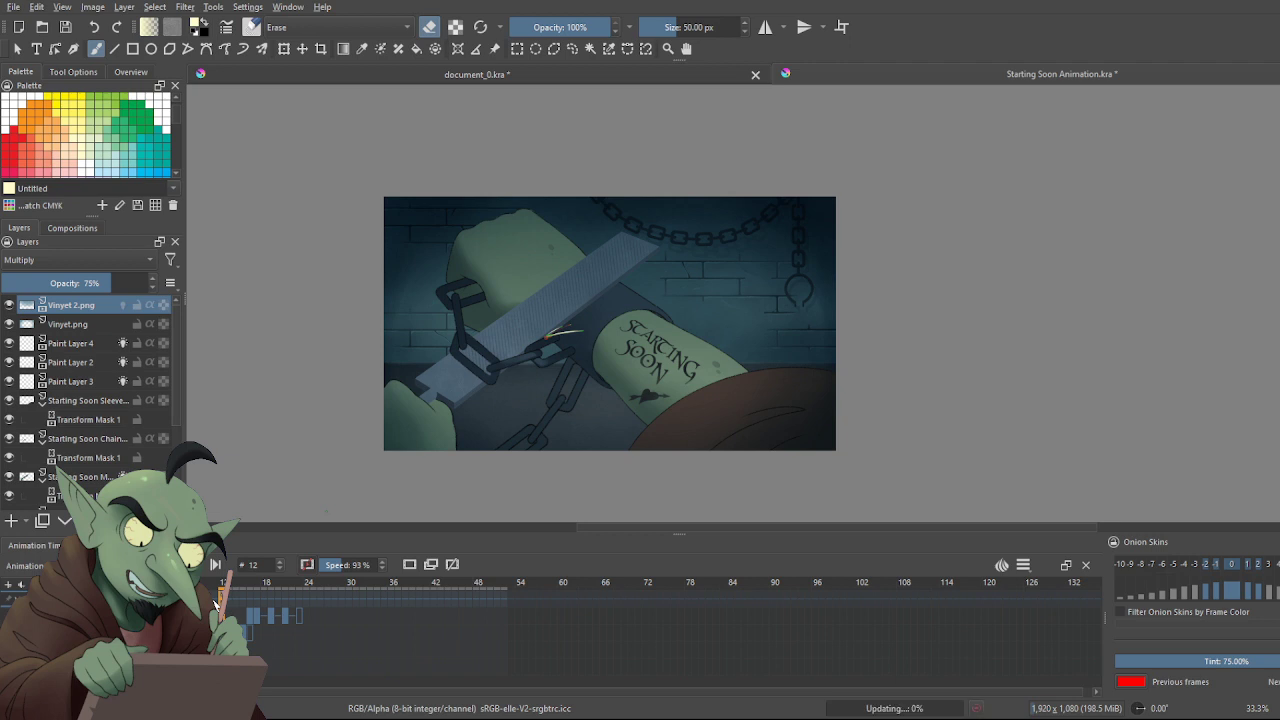
click(215, 598)
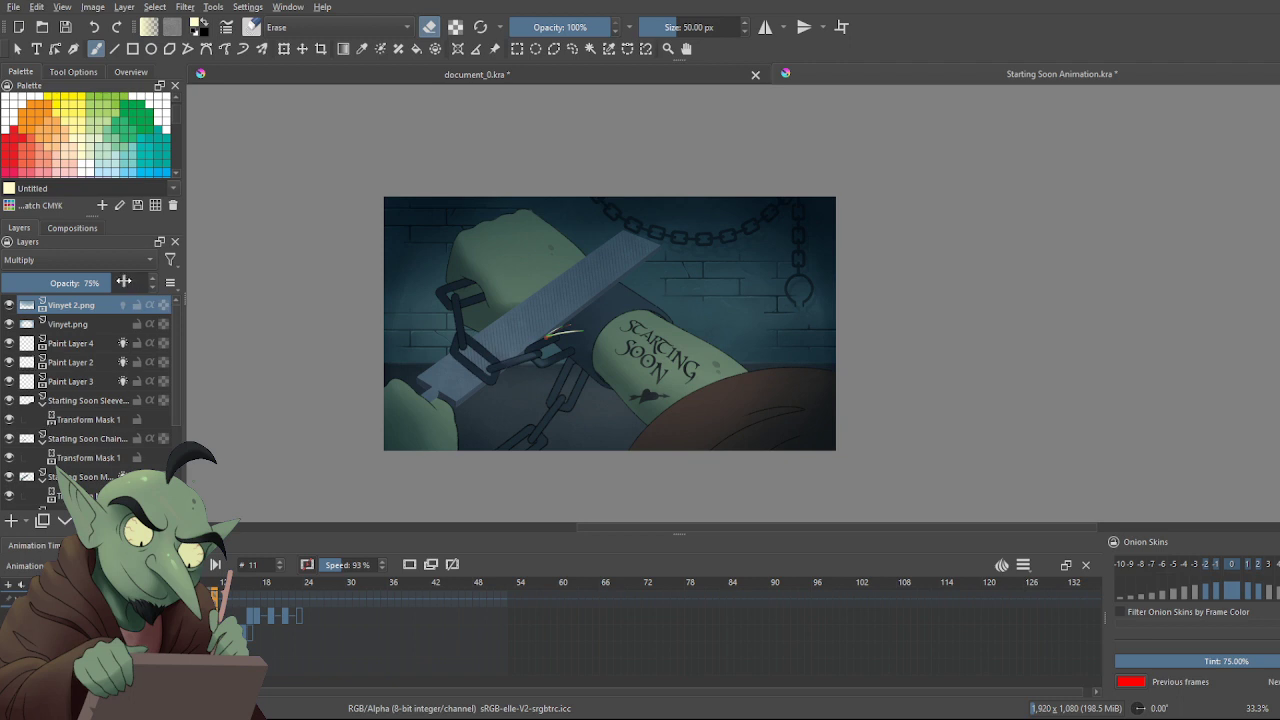
drag(82, 283, 56, 283)
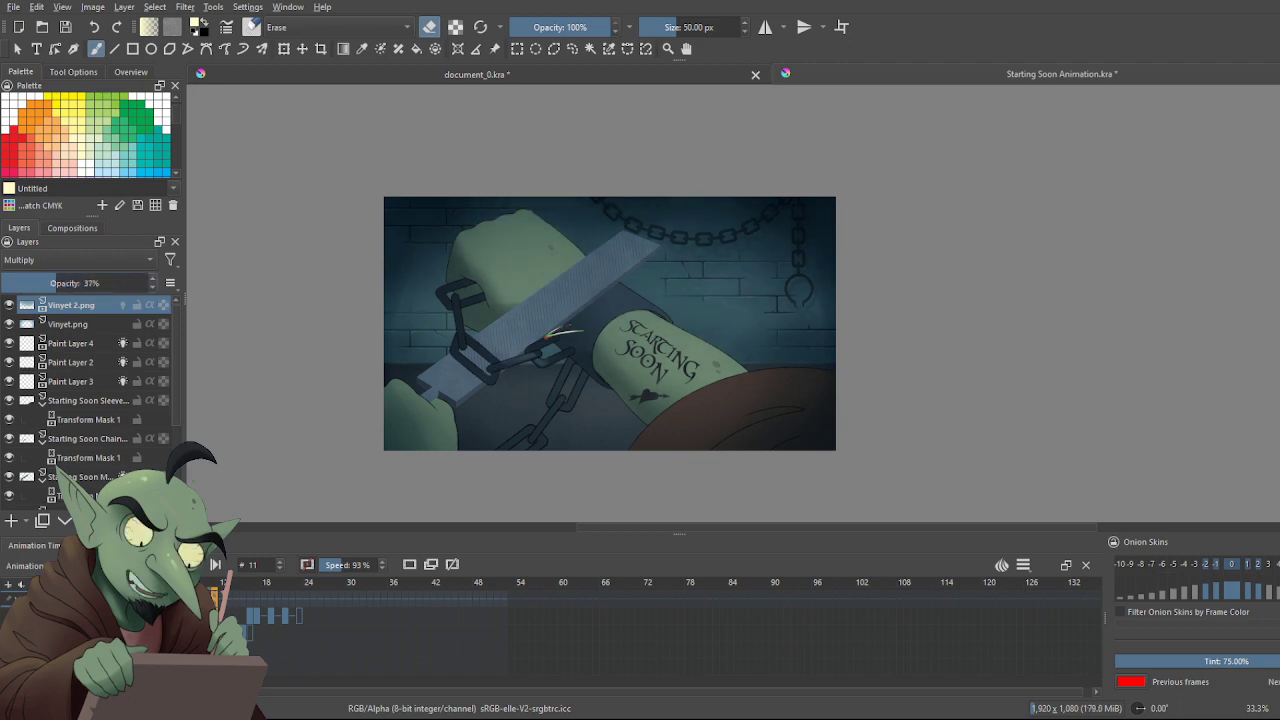
Set the Vinyet 2.png layer's opacity to 65% at frame 11 of the animation
key(space)
click(217, 597)
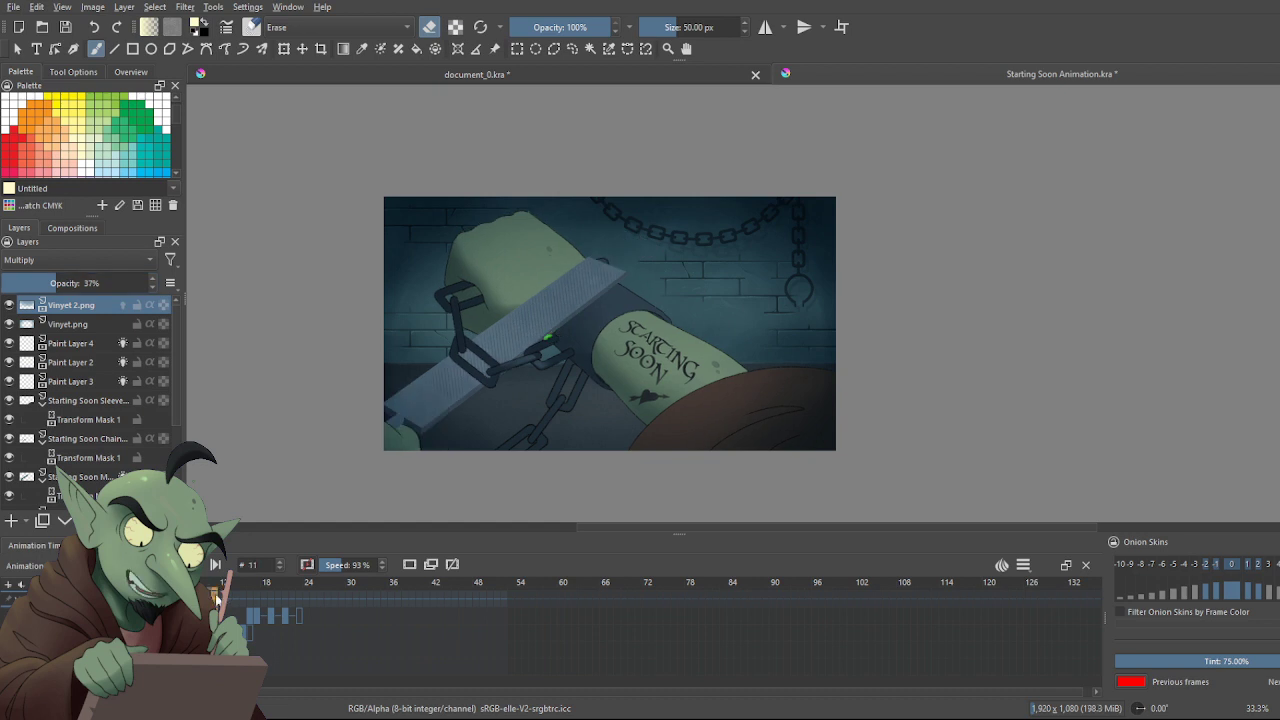
click(89, 281)
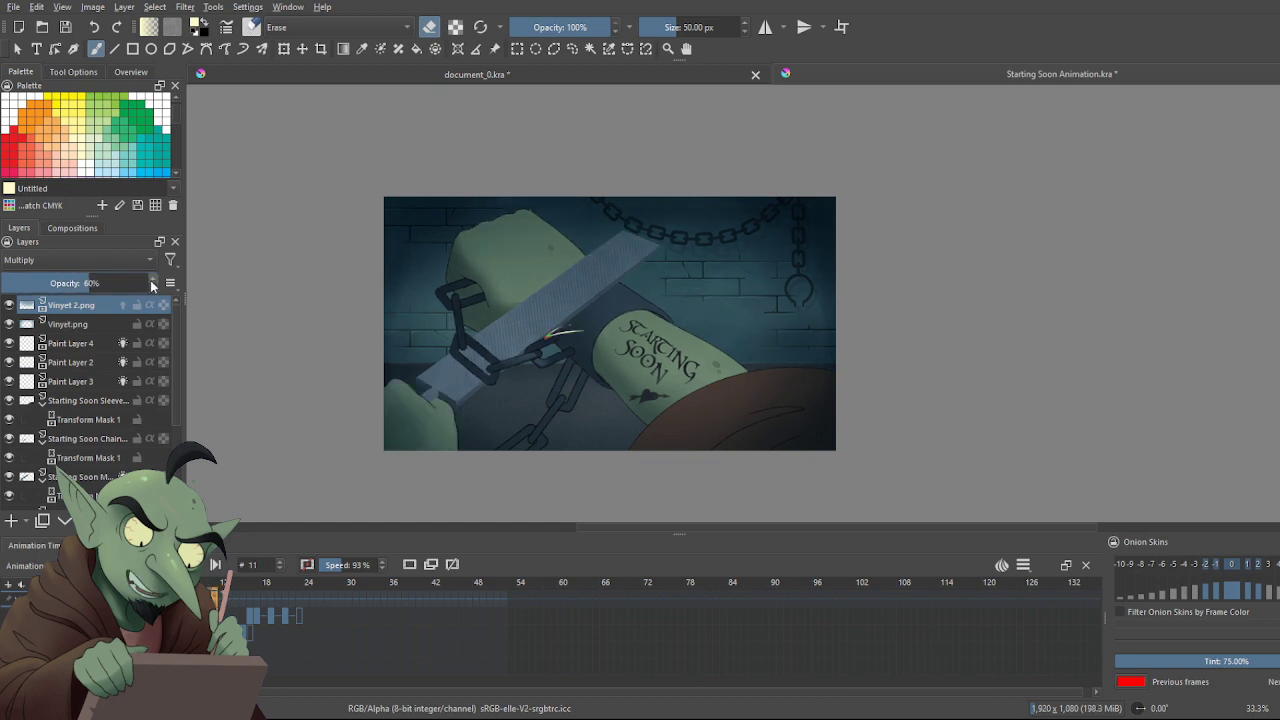
click(152, 279)
click(152, 279)
click(152, 279)
click(152, 281)
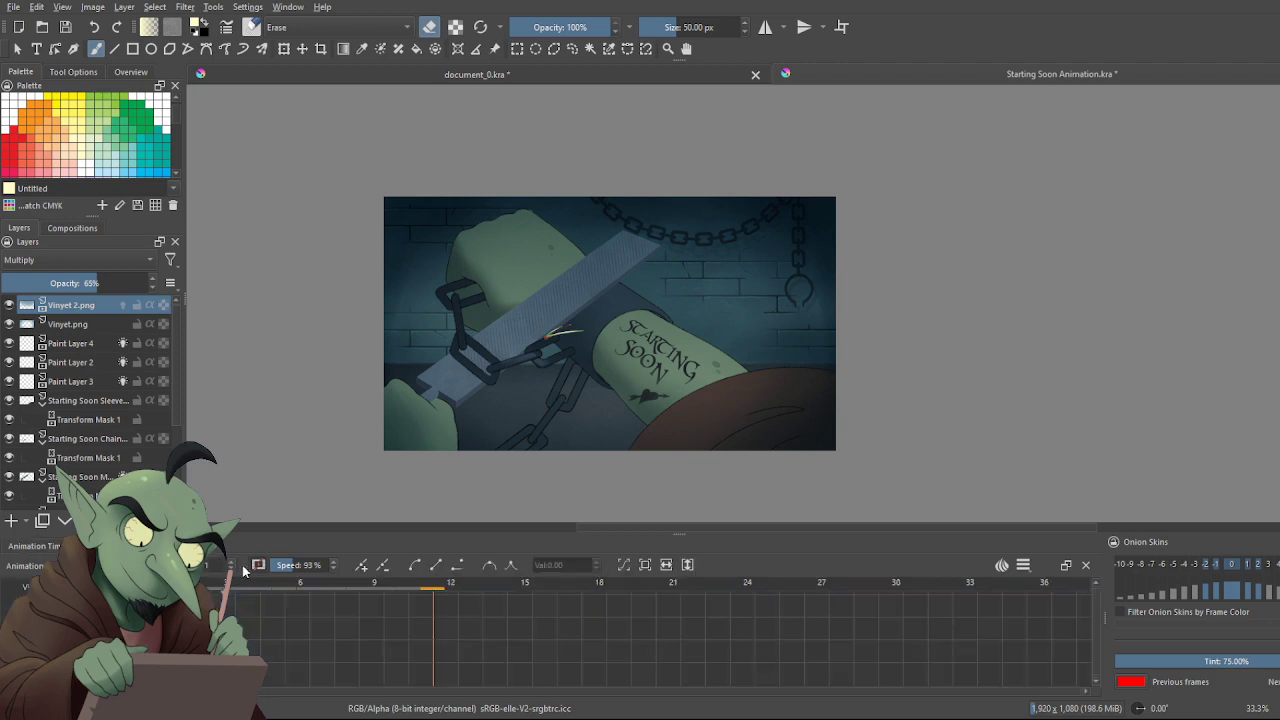
Add opacity keyframes to the Vinyet 2.png layer at frames 11 and 0, both at 65%
click(361, 566)
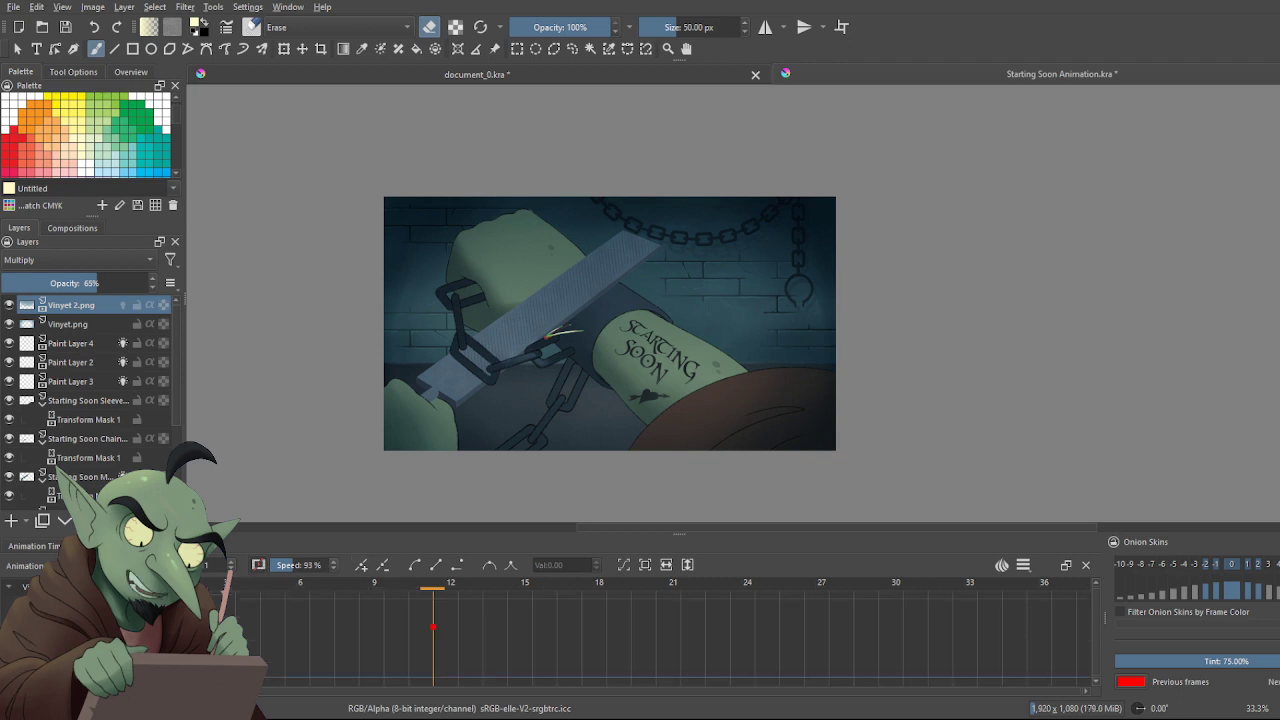
click(33, 545)
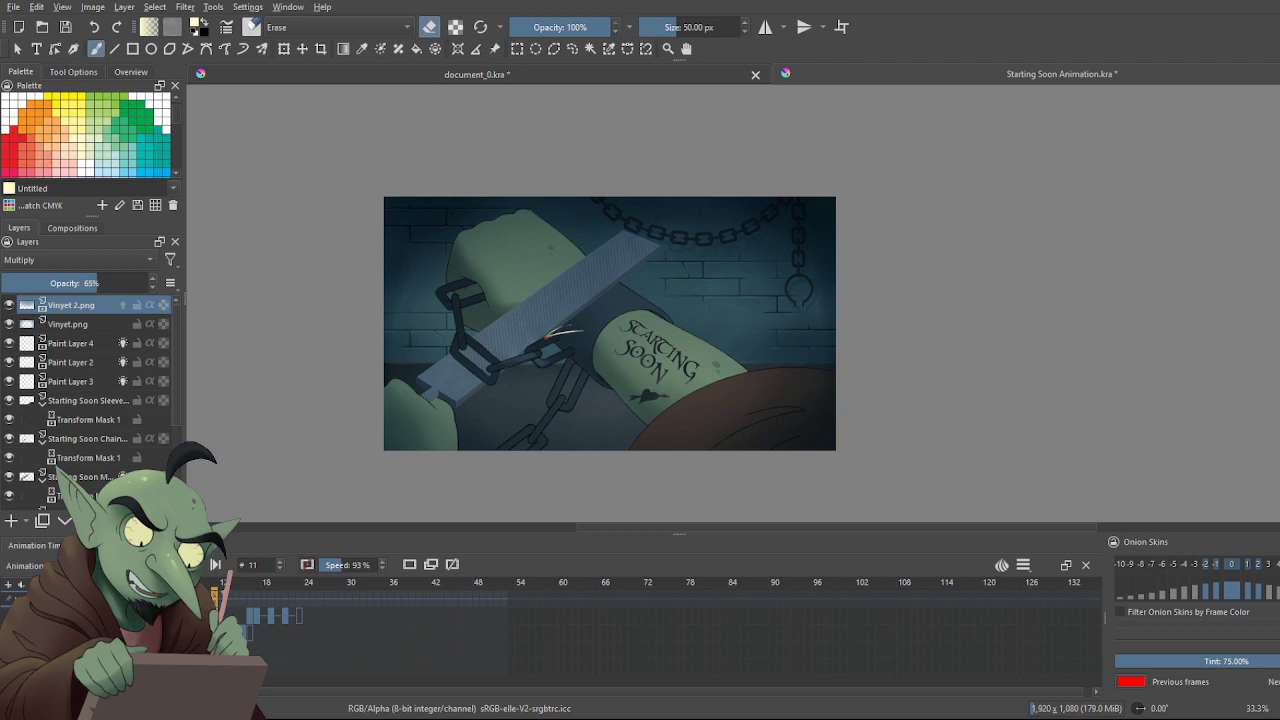
click(128, 545)
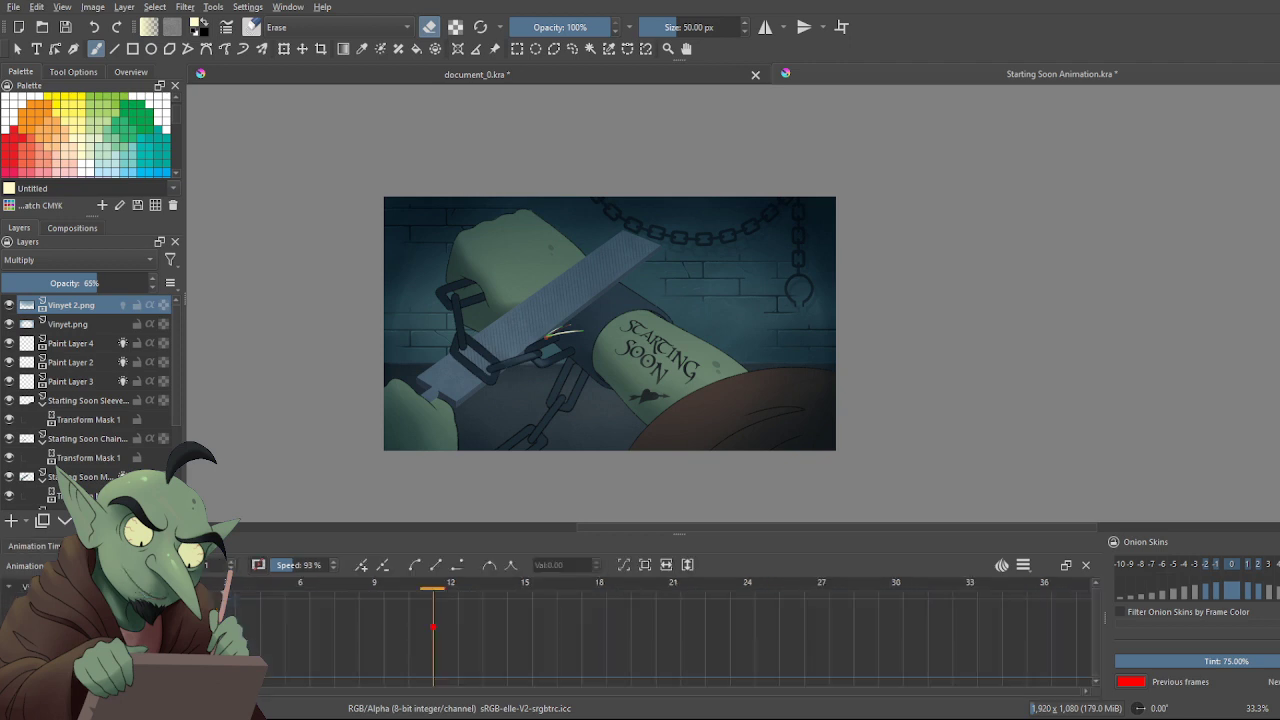
click(33, 545)
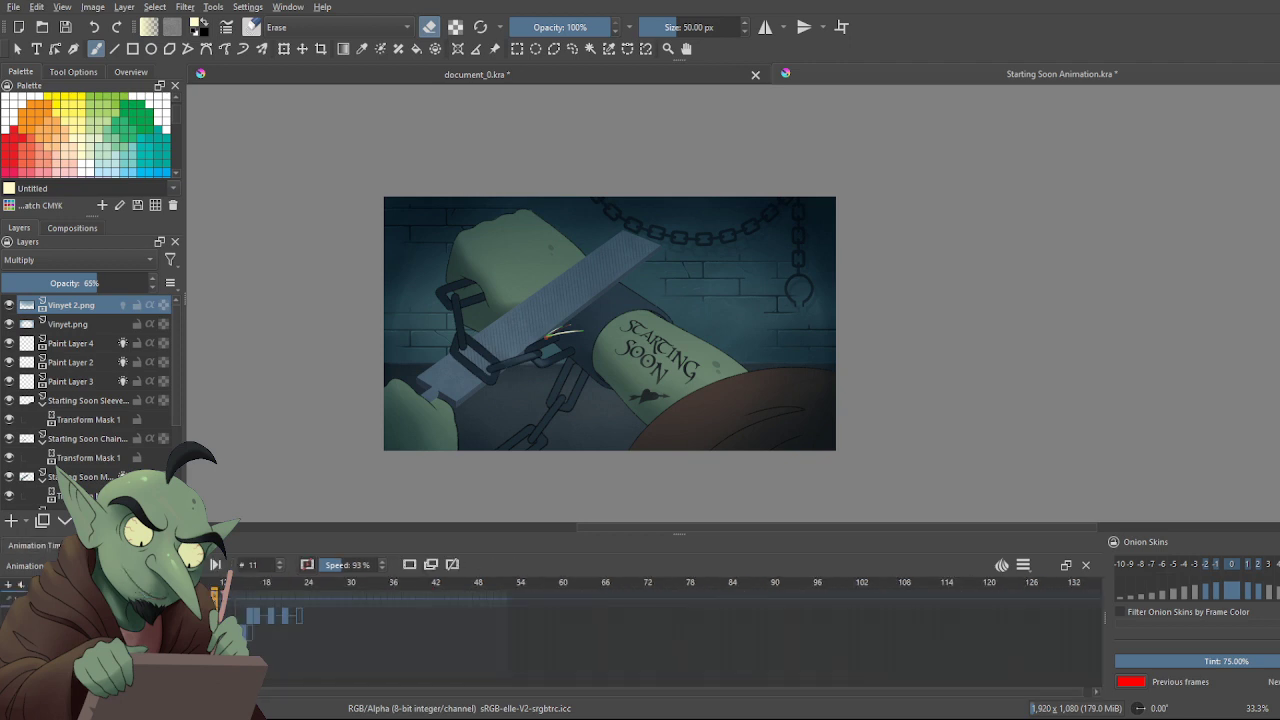
click(100, 545)
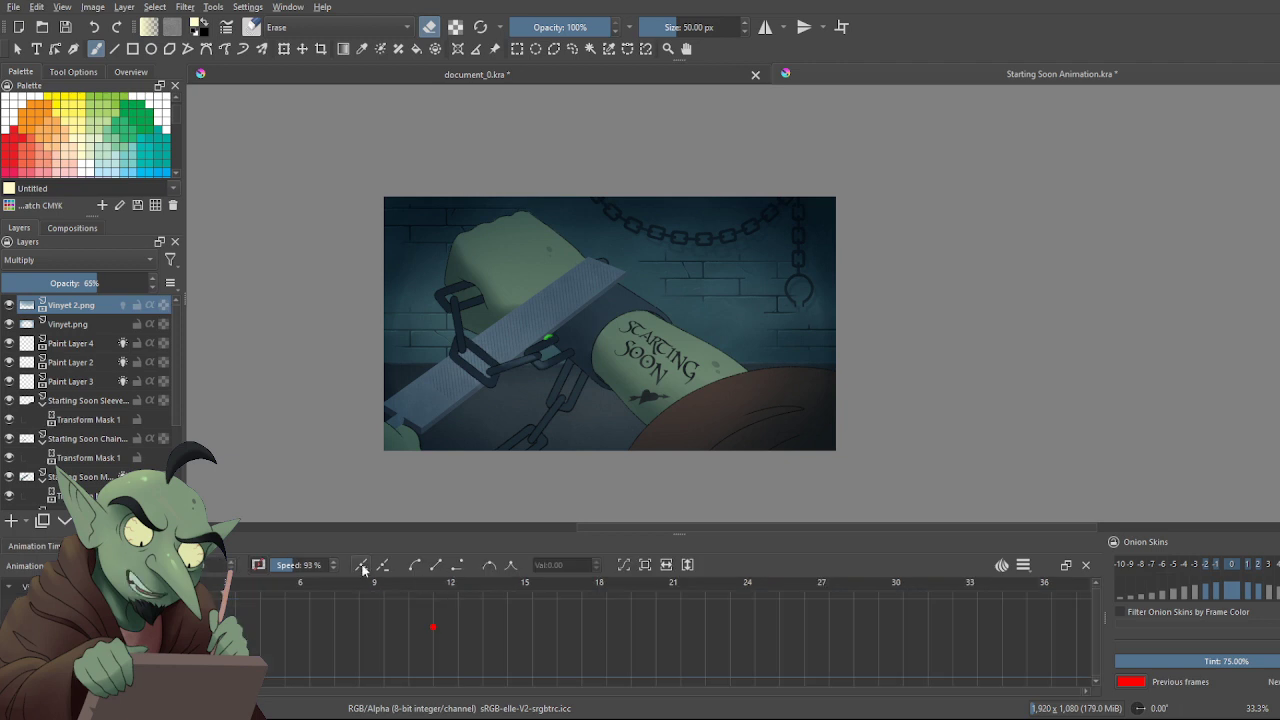
click(54, 546)
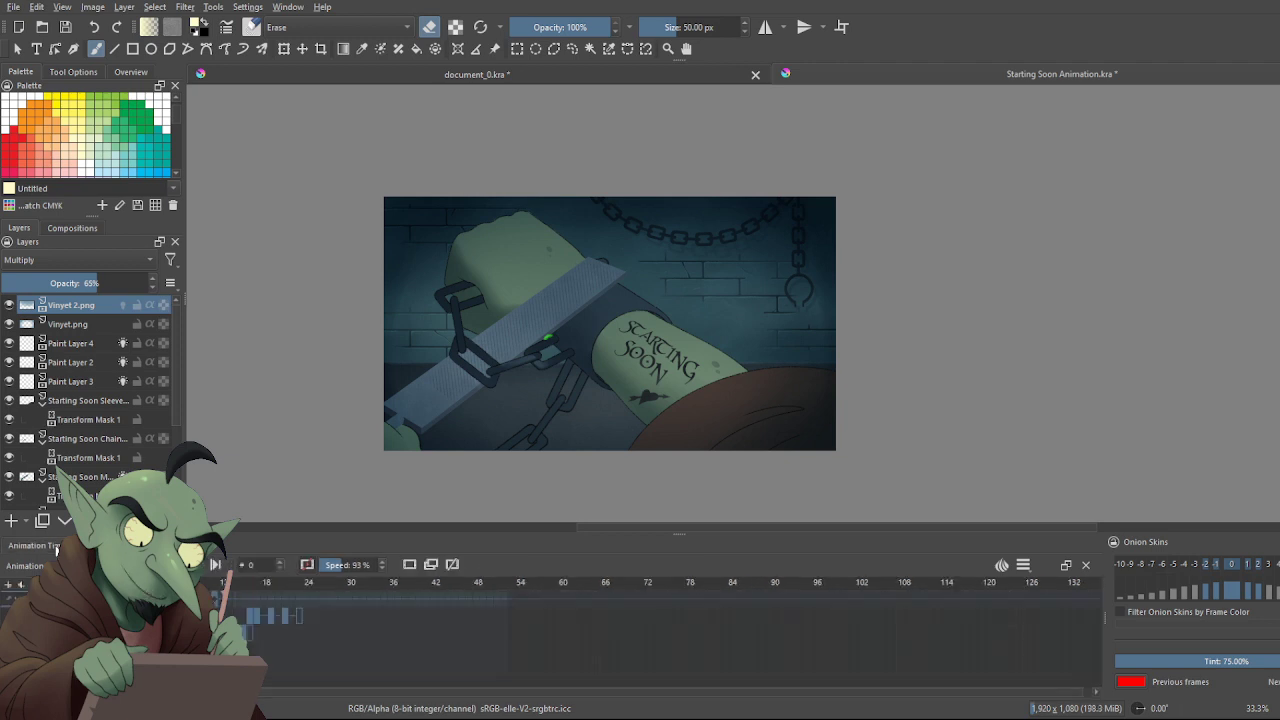
click(128, 545)
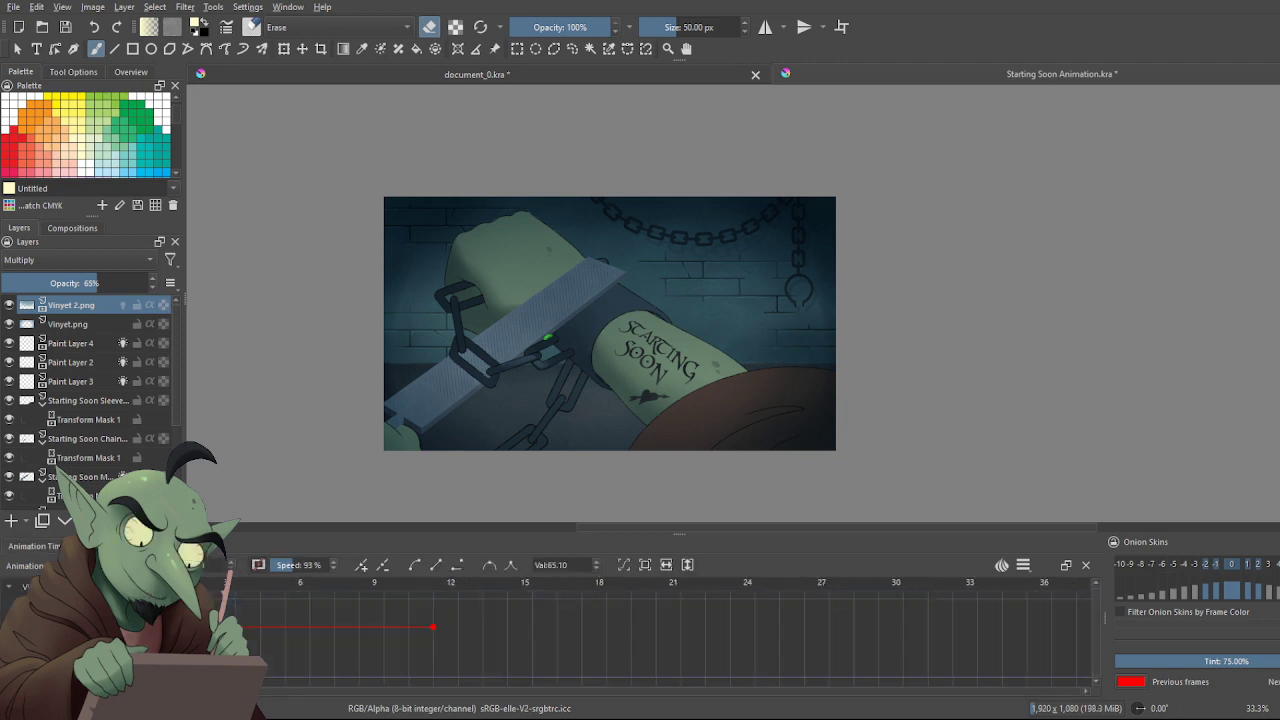
Add another 65% opacity keyframe to the Vinyet 2.png layer at frame 12
click(35, 545)
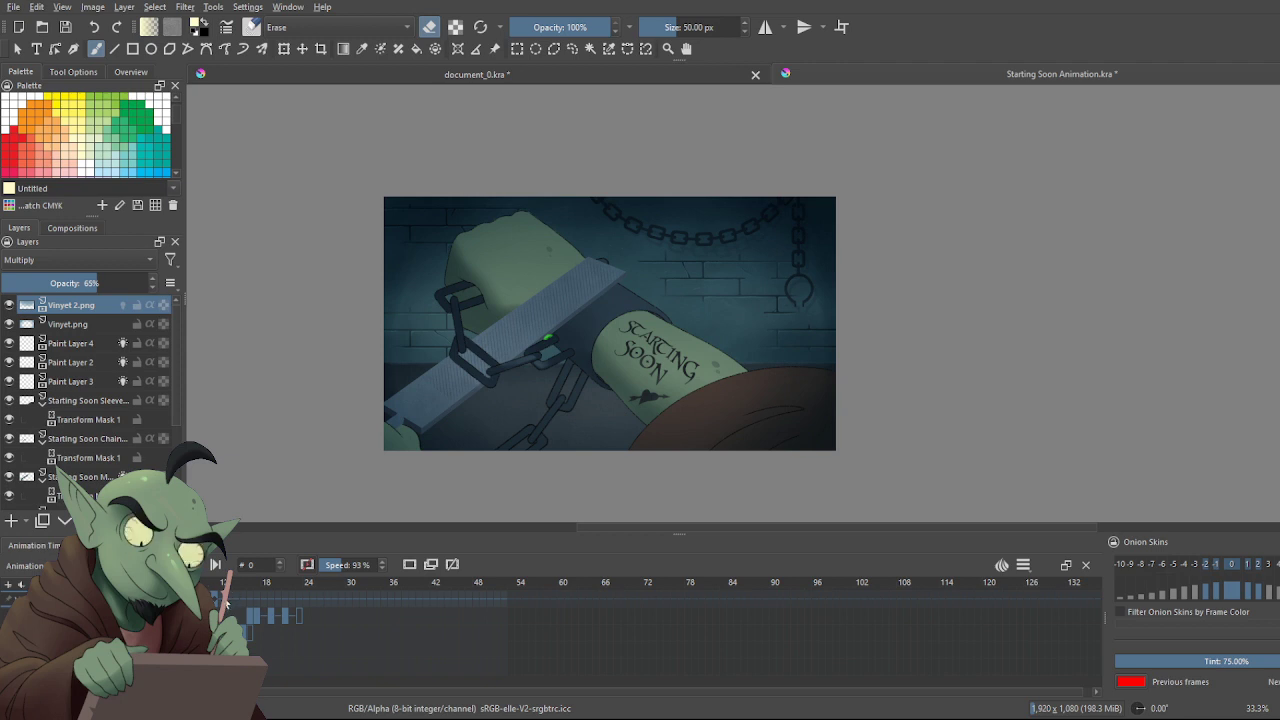
click(225, 603)
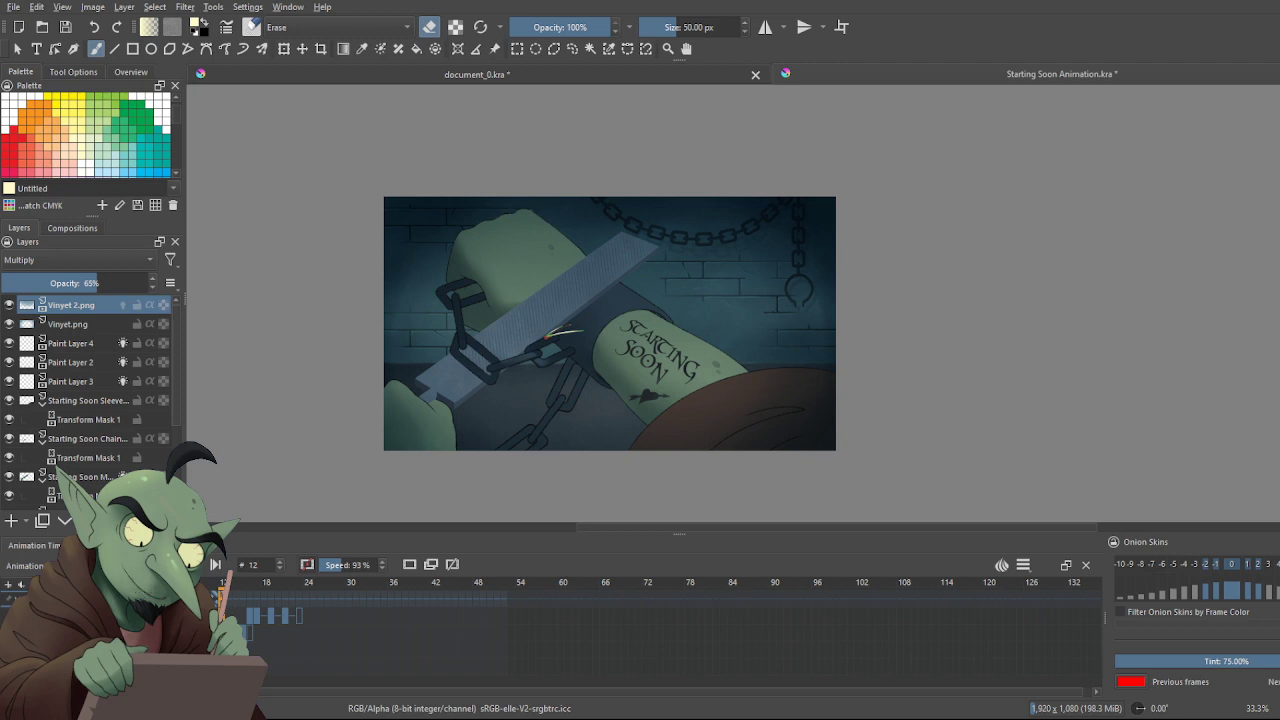
click(217, 604)
click(224, 604)
click(140, 545)
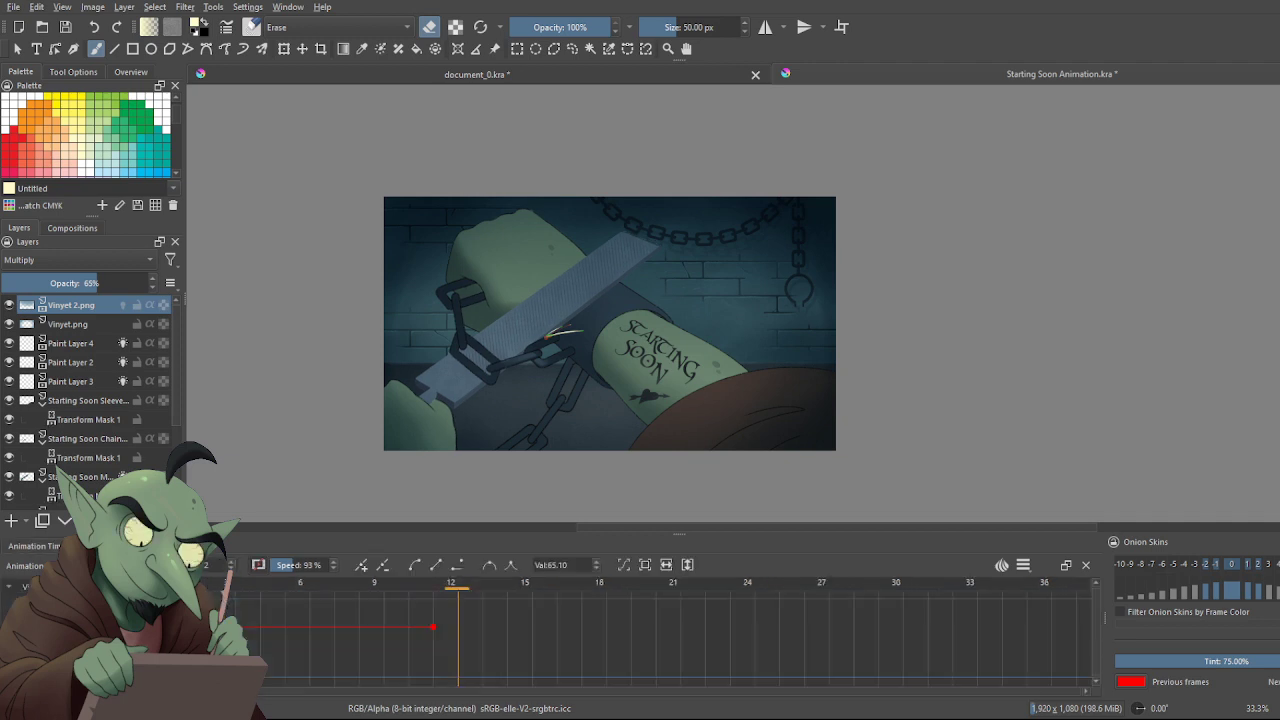
click(357, 566)
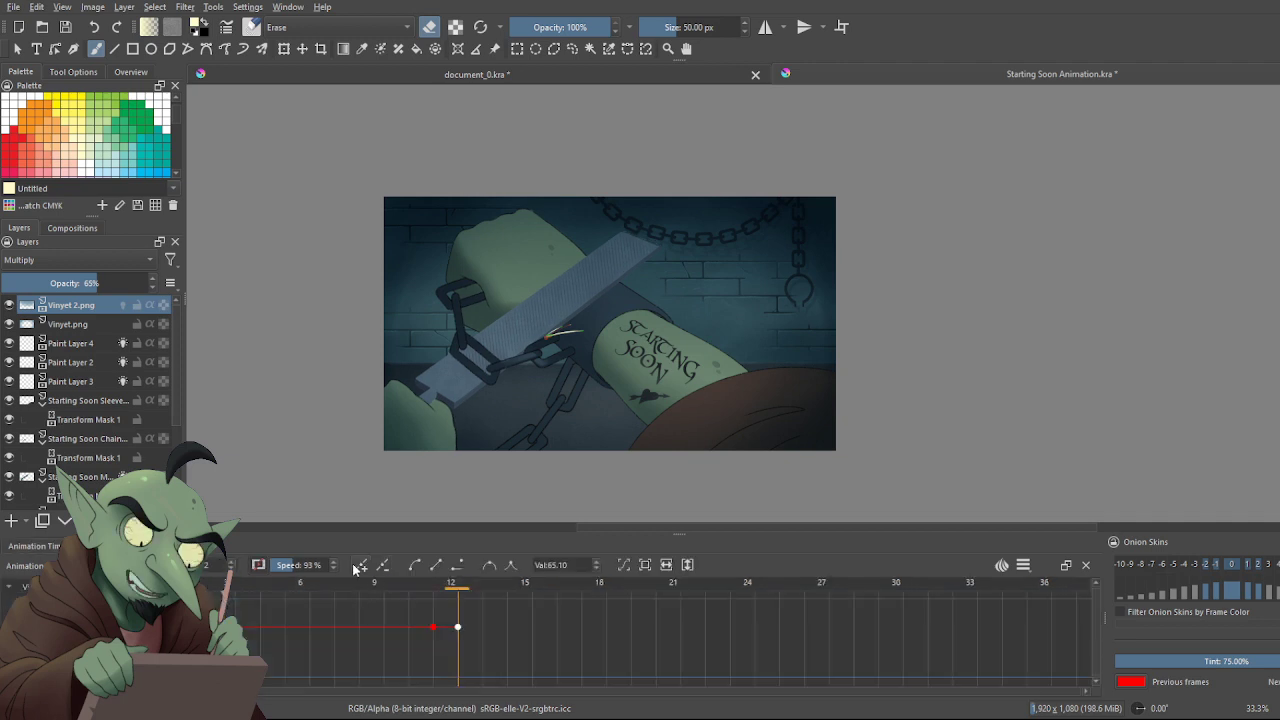
Move the Vinyet 2.png opacity keyframe from frame 11 to frame 10 and lower it to about 34%
click(433, 627)
click(12, 600)
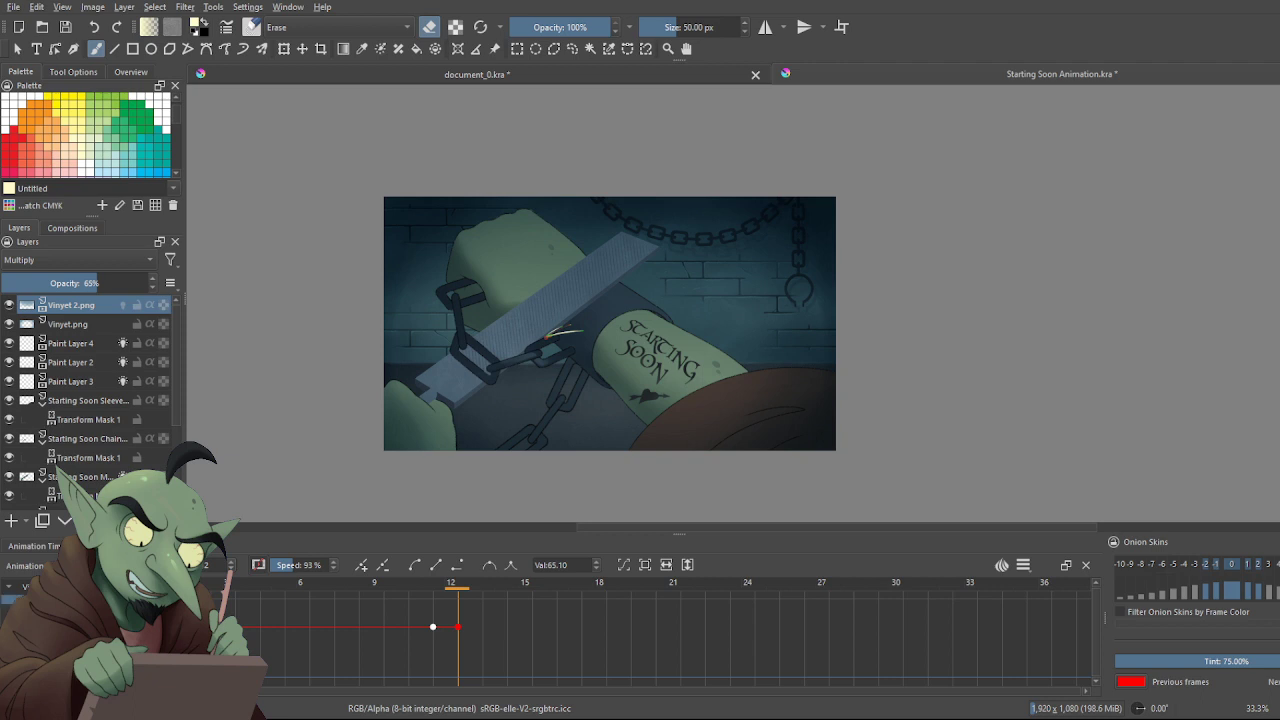
click(16, 49)
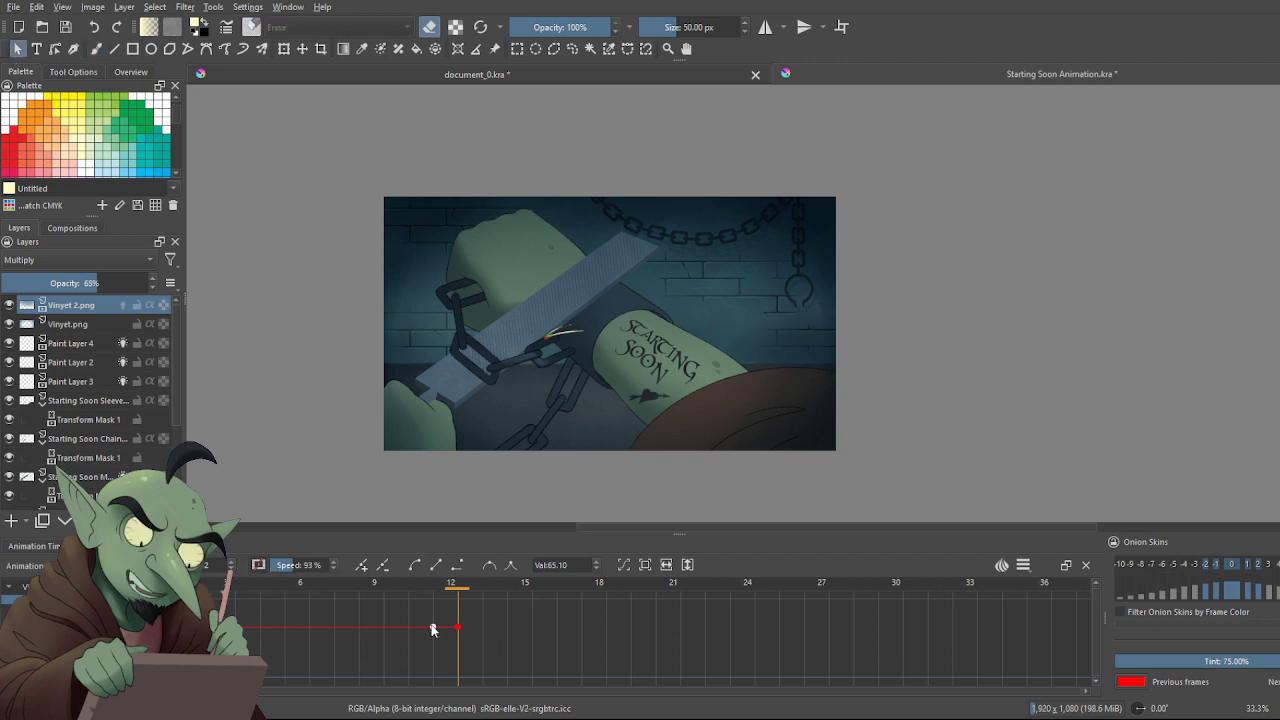
drag(433, 628, 420, 661)
drag(394, 578, 433, 606)
click(433, 603)
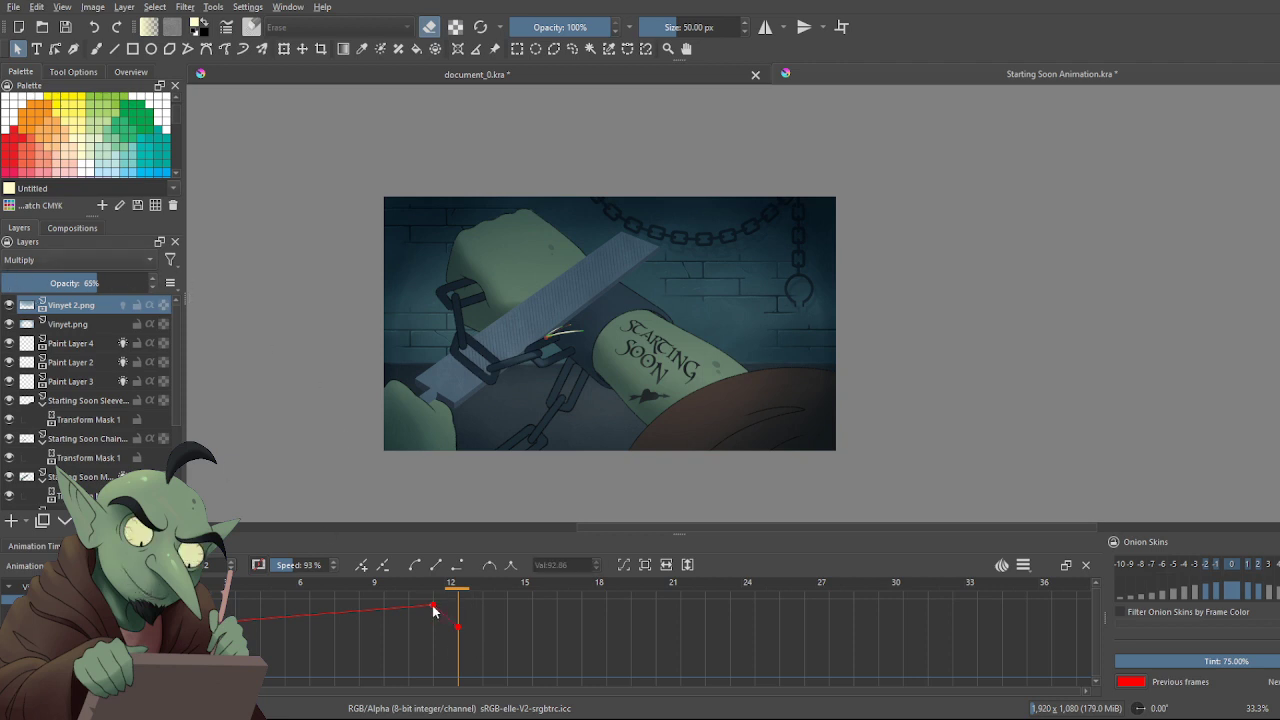
drag(433, 610, 408, 651)
key(Escape)
Check the vignette shading on frames 11 and 0, and raise the opacity keyframe at frame 10 to about 50%
click(50, 546)
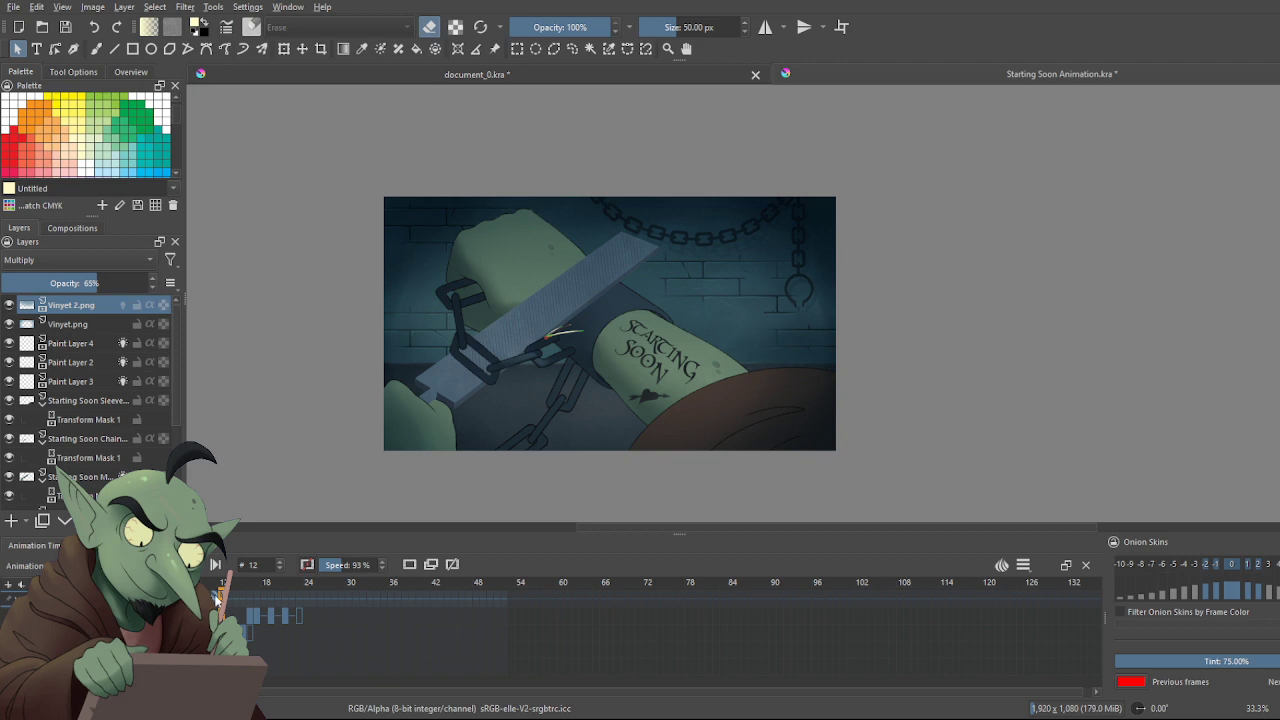
click(216, 598)
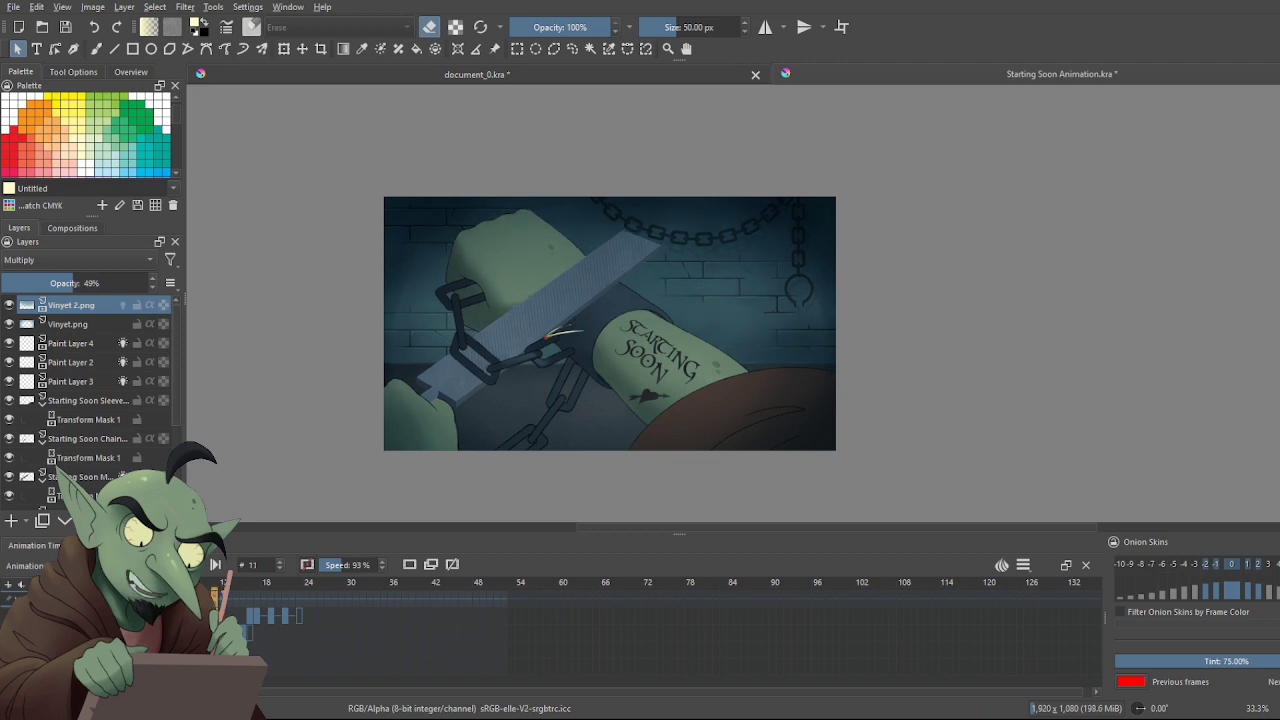
click(139, 598)
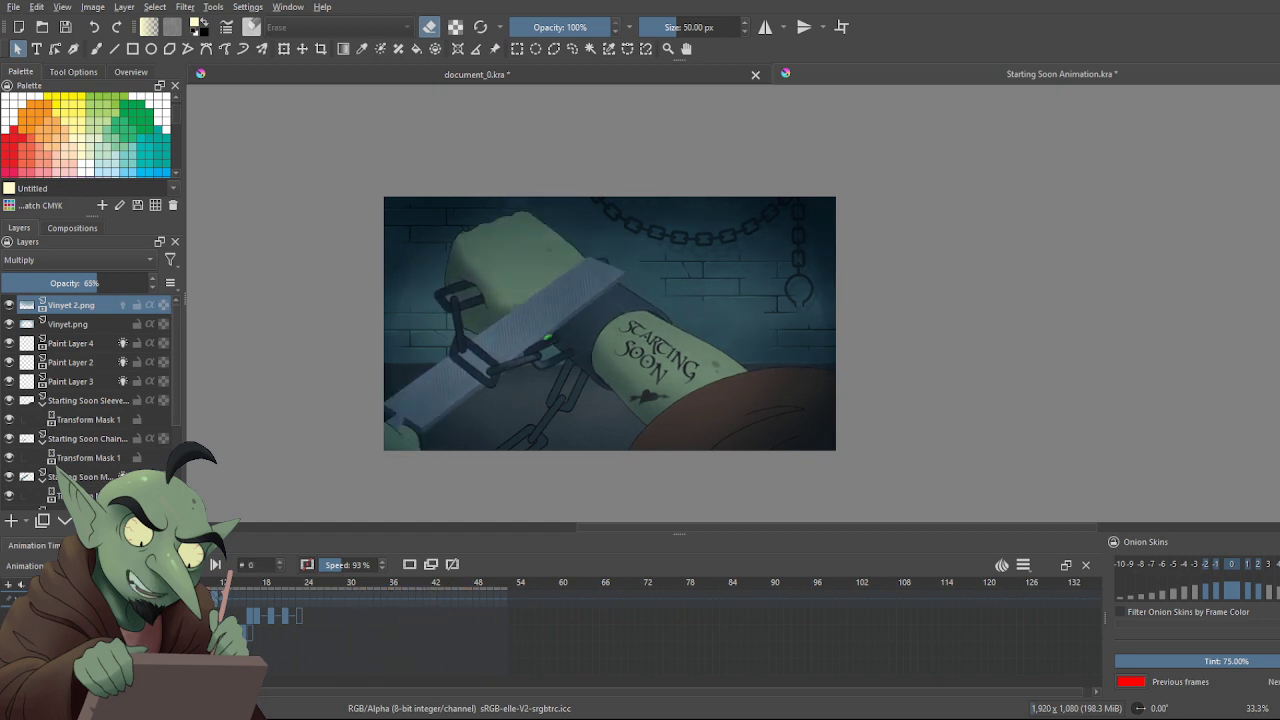
click(30, 565)
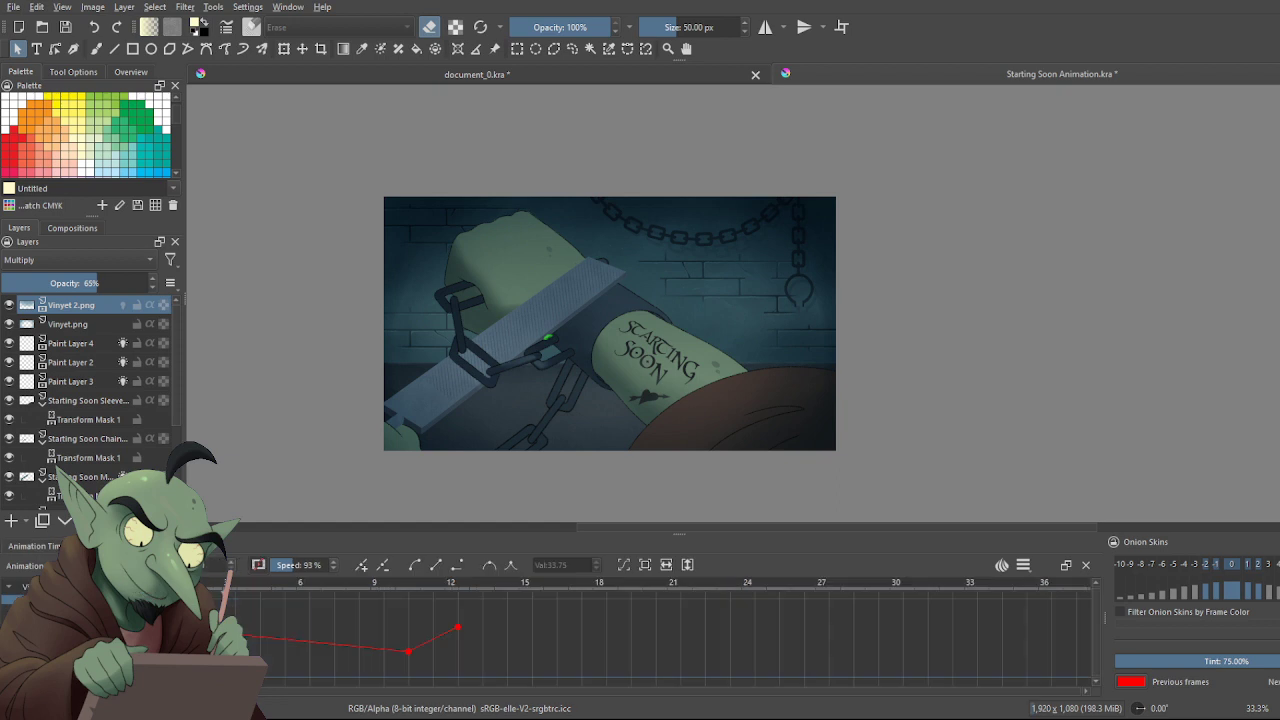
click(408, 652)
click(409, 641)
mouse_move(408, 653)
mouse_down()
mouse_move(408, 627)
mouse_move(408, 643)
mouse_up()
click(35, 546)
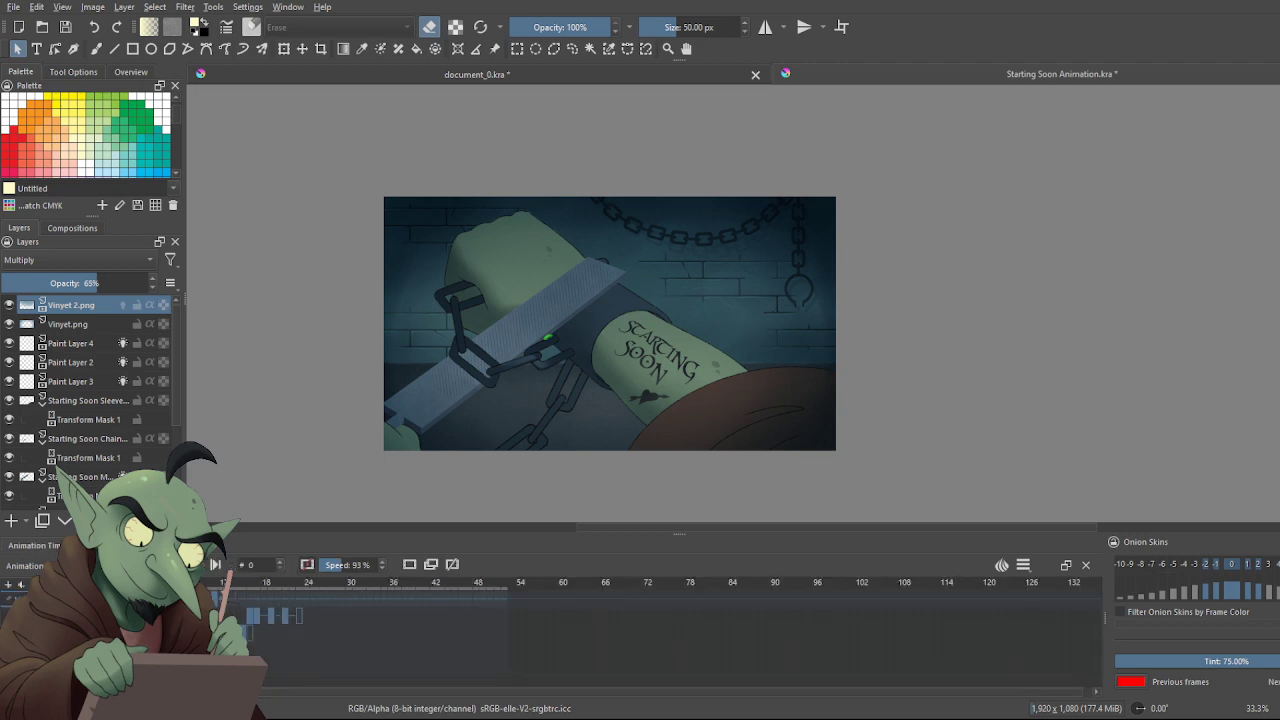
Replay the animation, add an opacity keyframe to the Vinyet 2.png layer at frame 7 and lower it to about 41%
key(space)
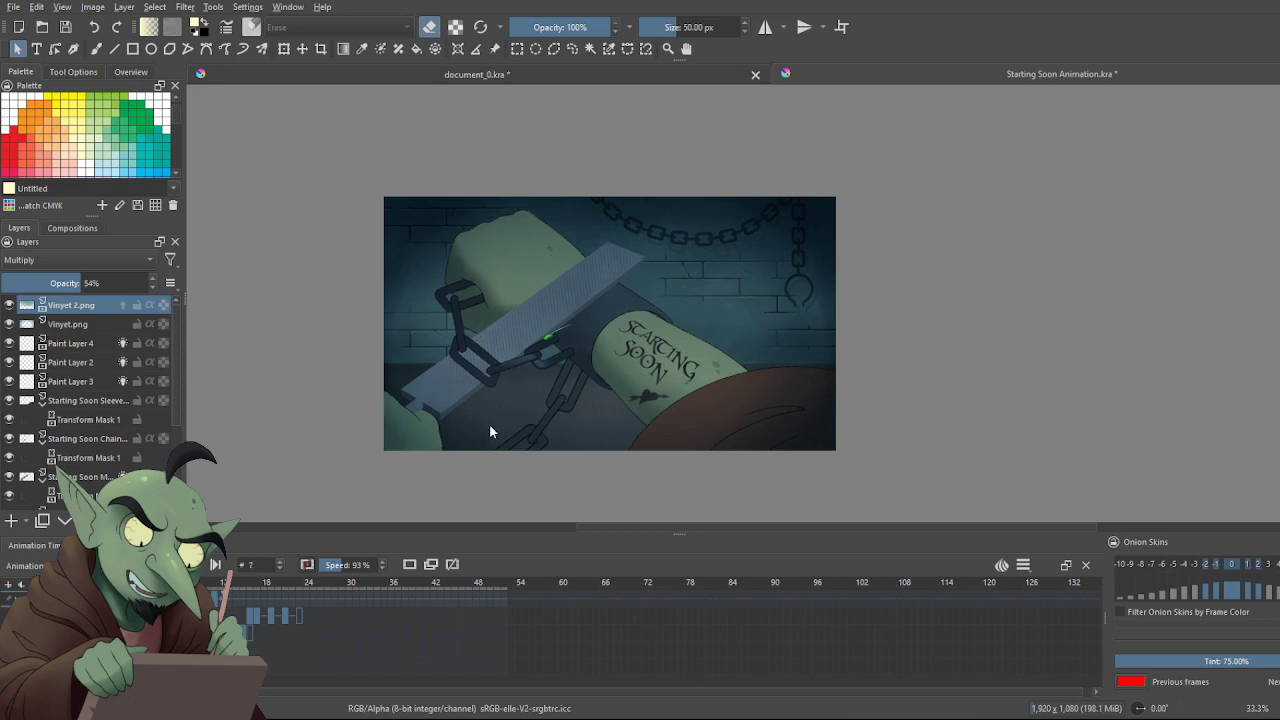
scroll(490, 431, up, 2)
scroll(490, 431, down, 2)
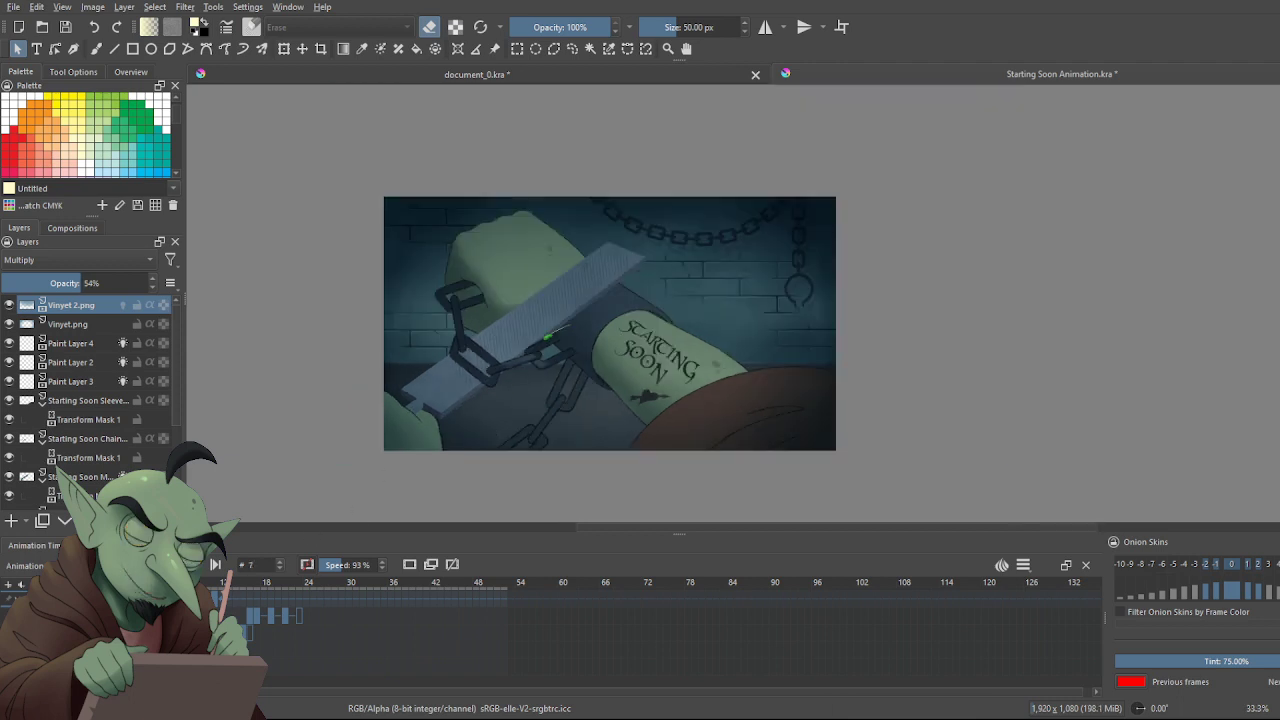
click(150, 545)
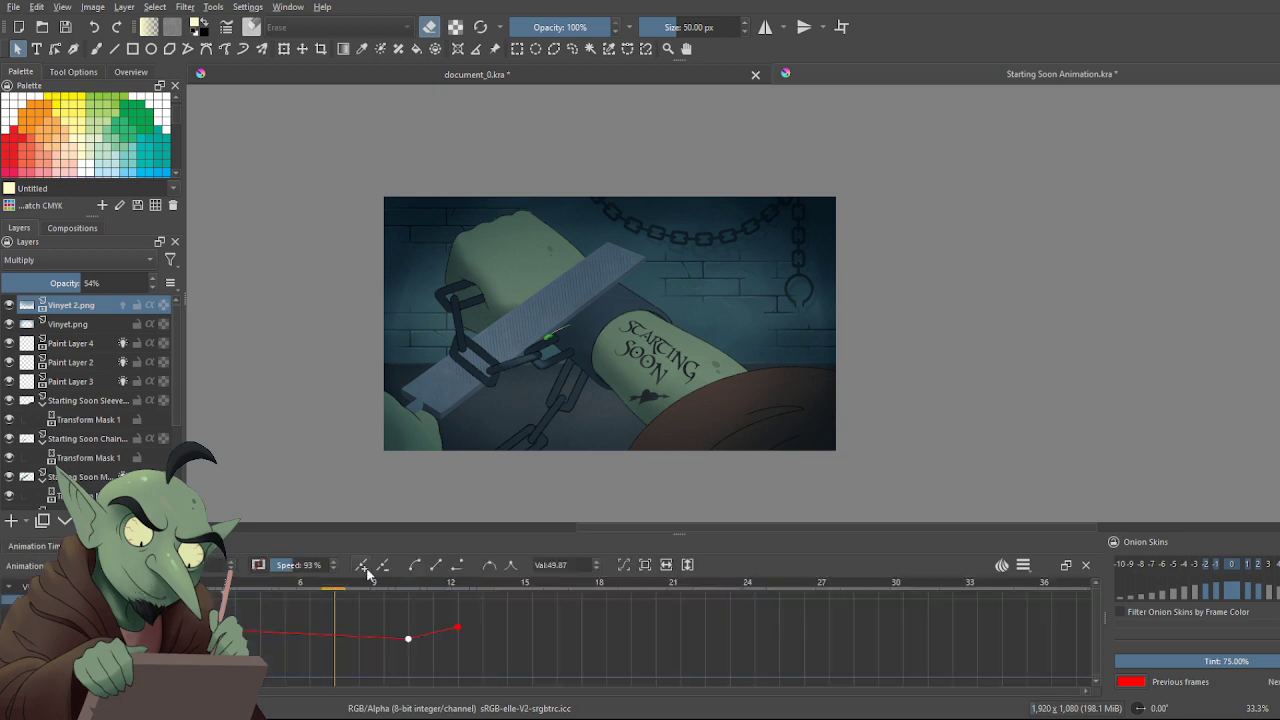
click(335, 638)
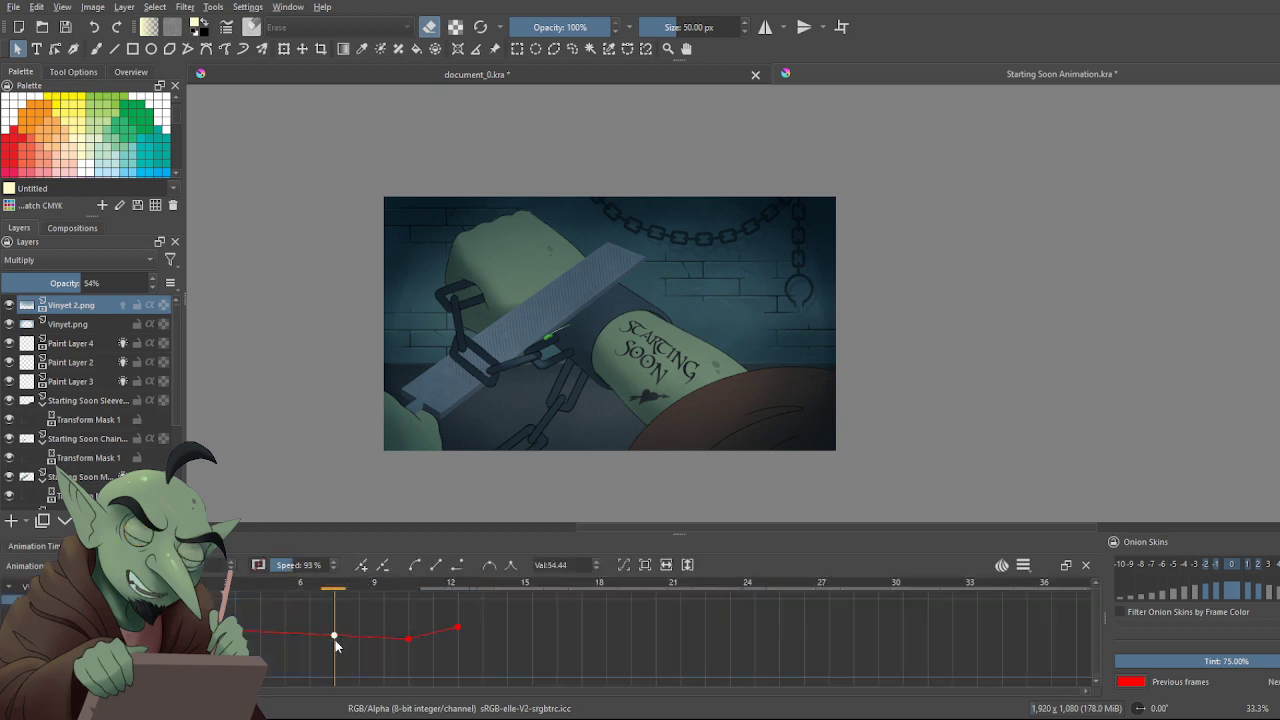
click(335, 646)
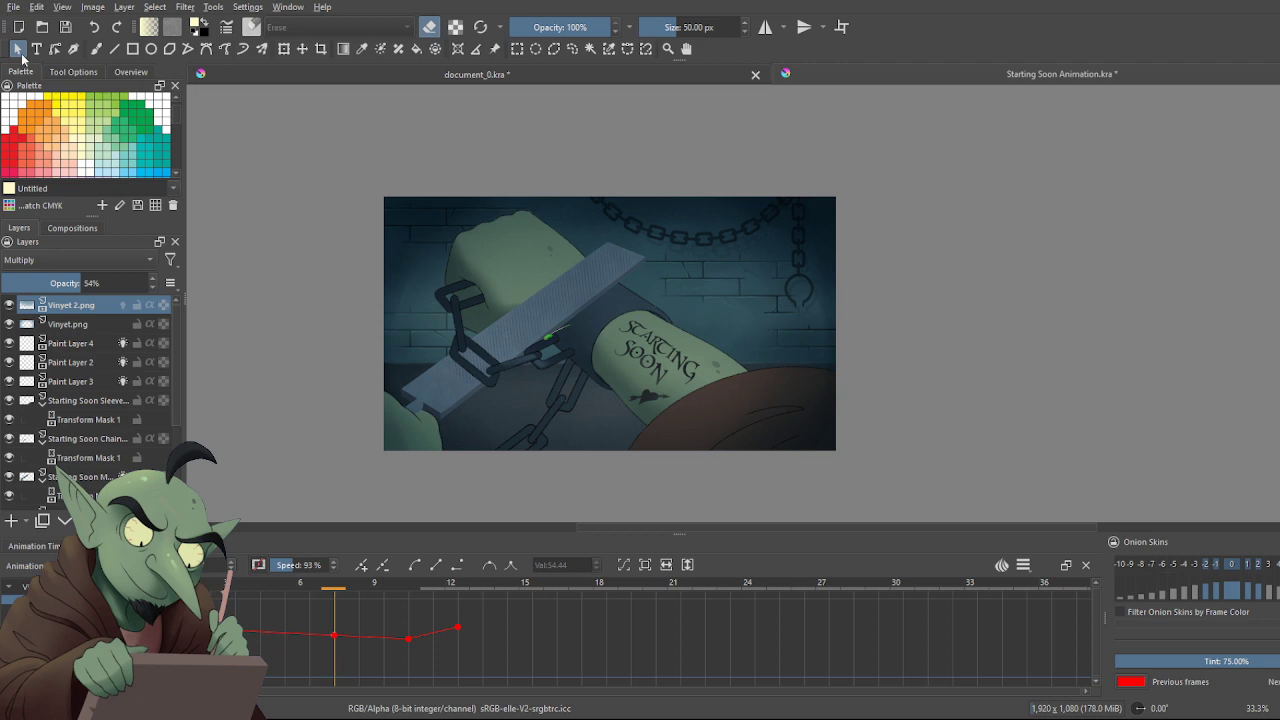
click(334, 638)
drag(334, 637, 334, 647)
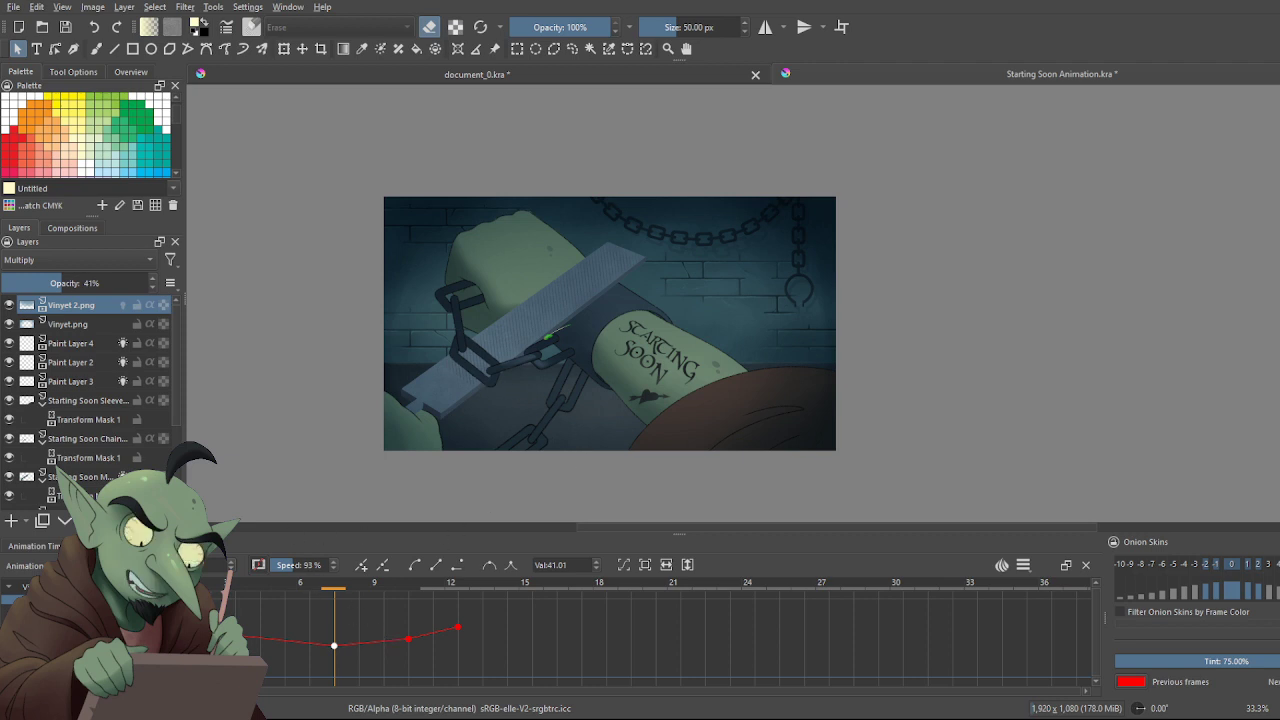
Inspect the sparks on frames 8 and 9, and add an opacity keyframe of about 58% to the Vinyet 2.png layer at frame 9
click(45, 545)
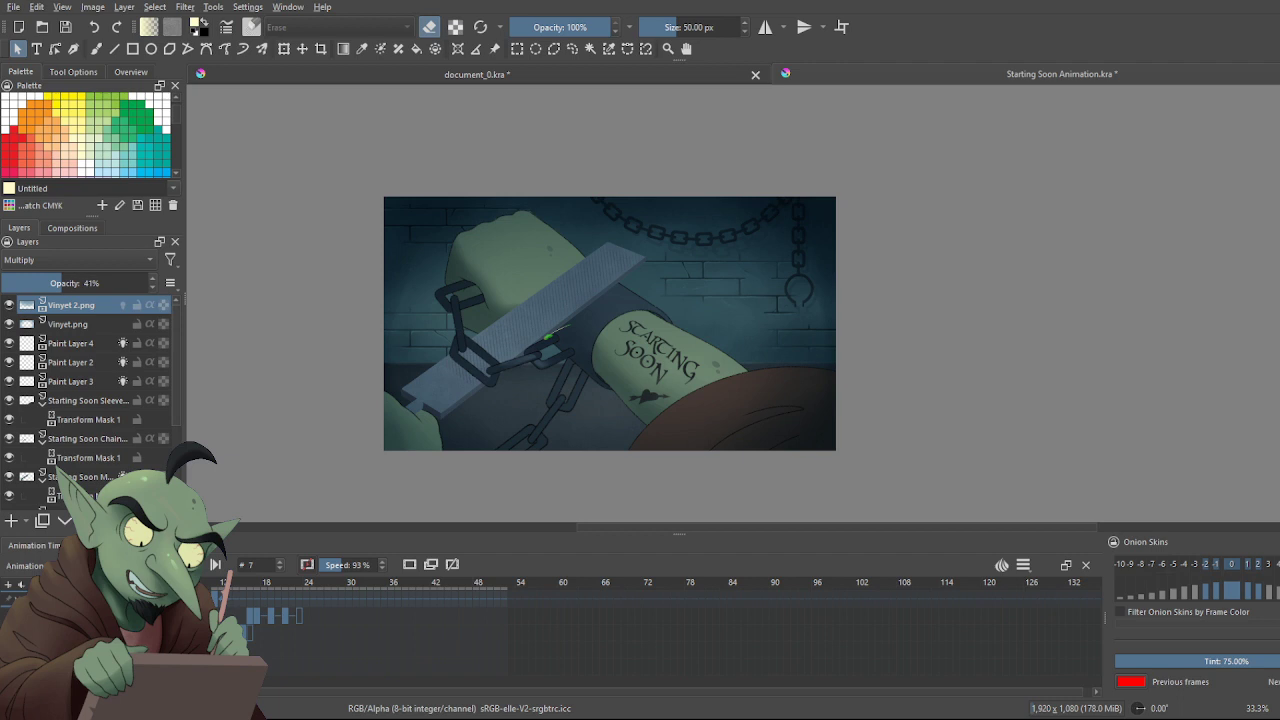
key(Right)
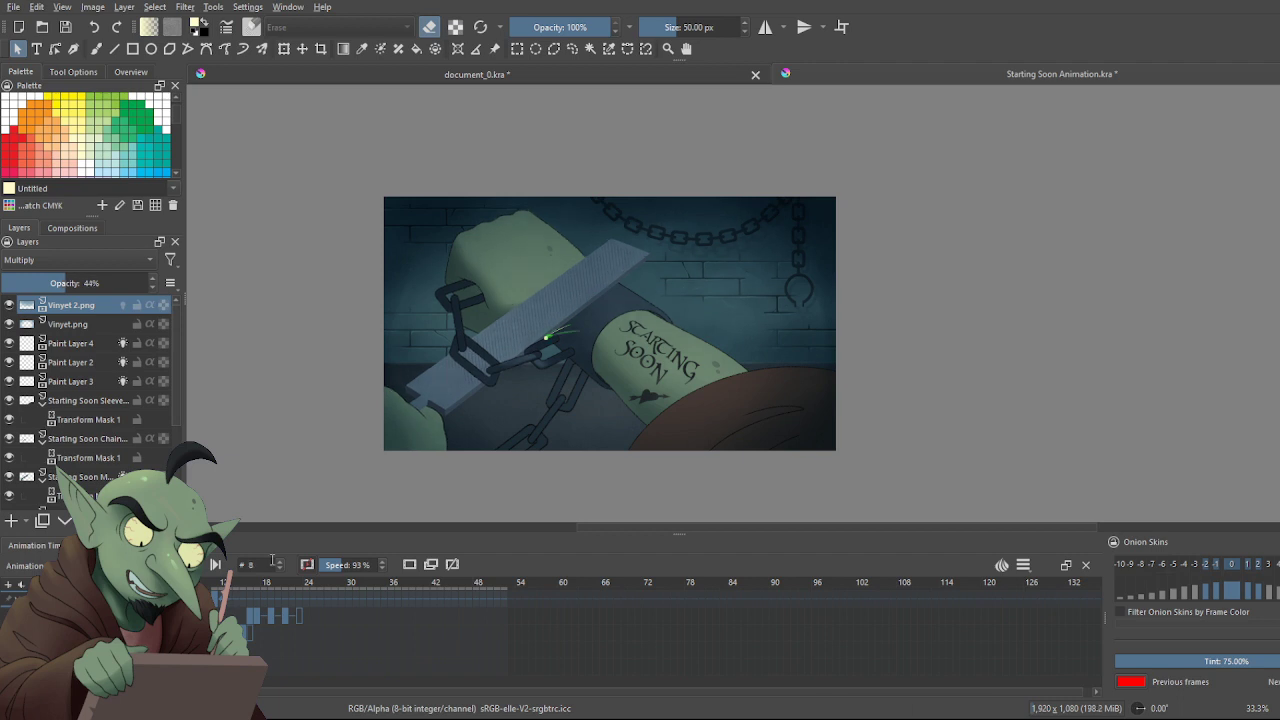
ctrl+scroll(525, 370, up, 3)
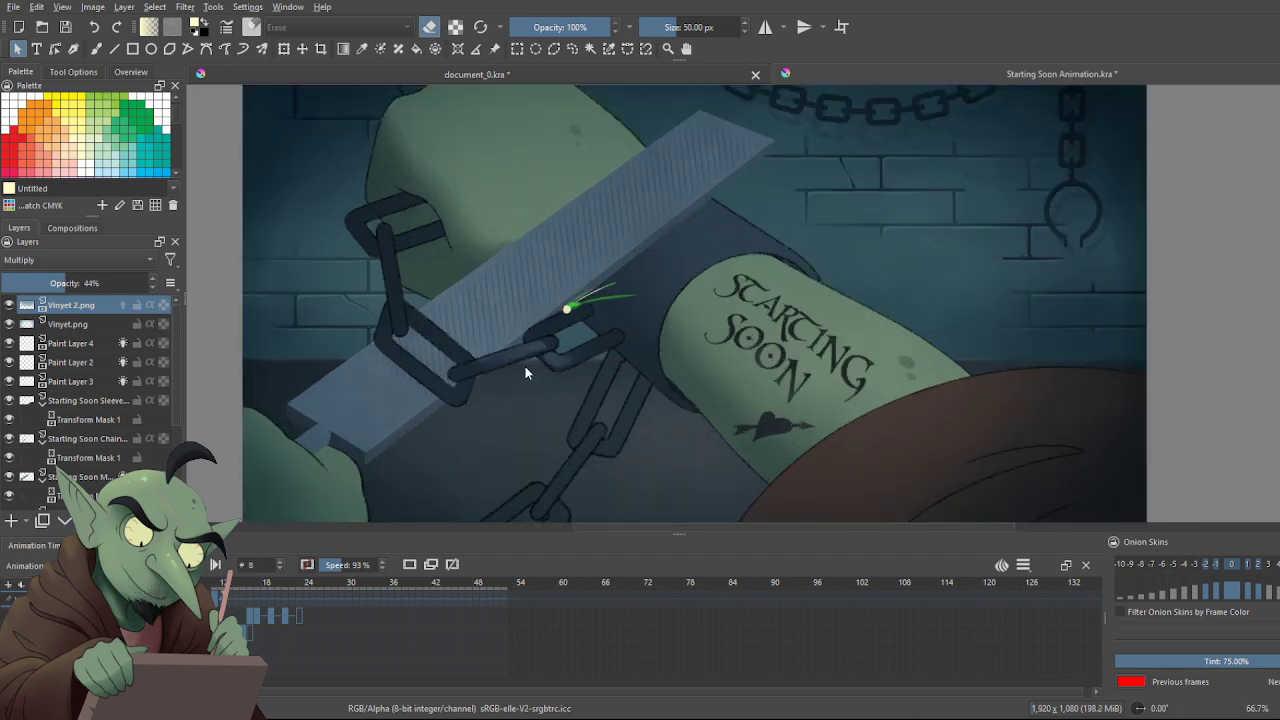
ctrl+scroll(525, 374, up, 1)
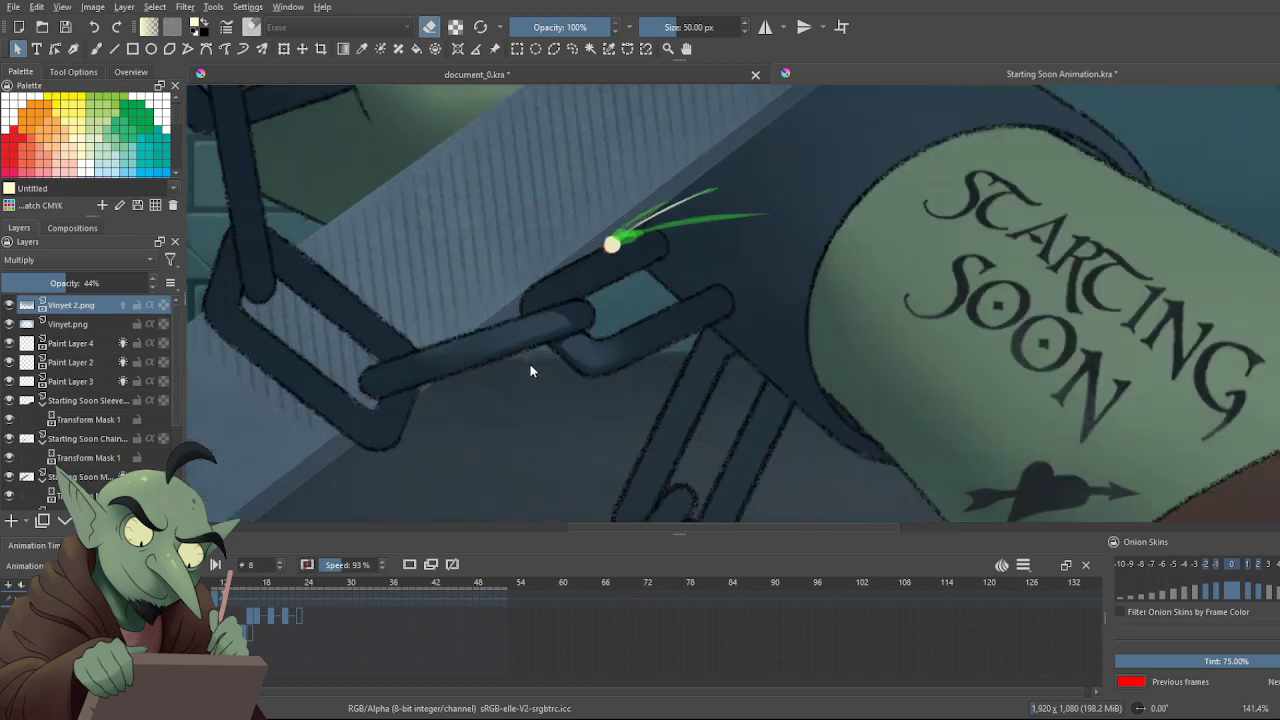
ctrl+scroll(530, 370, down, 3)
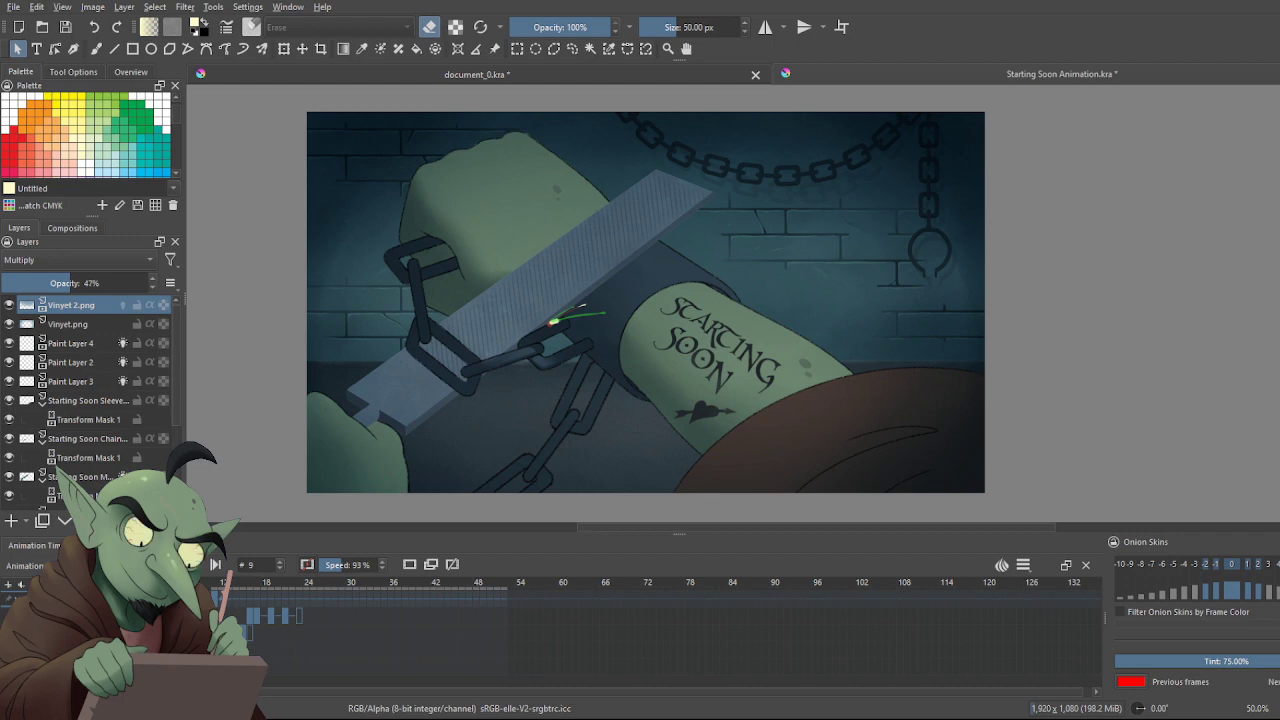
click(135, 545)
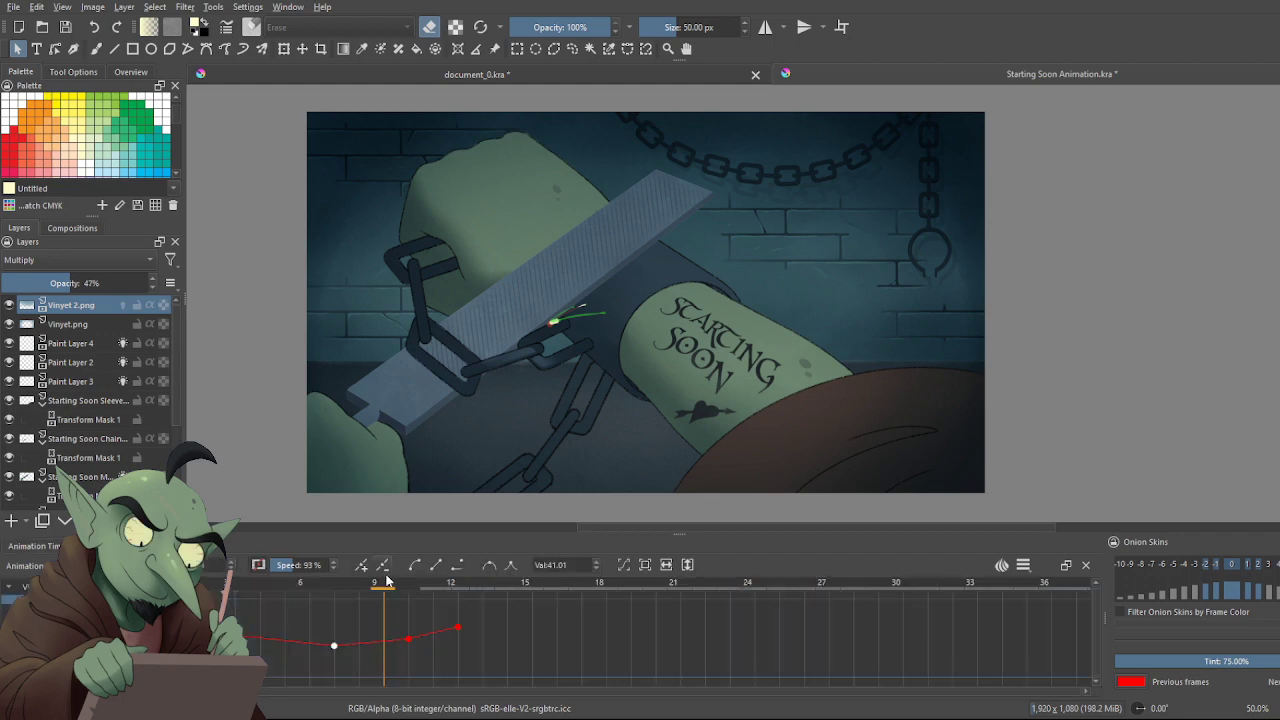
click(360, 566)
drag(384, 642, 384, 632)
click(40, 546)
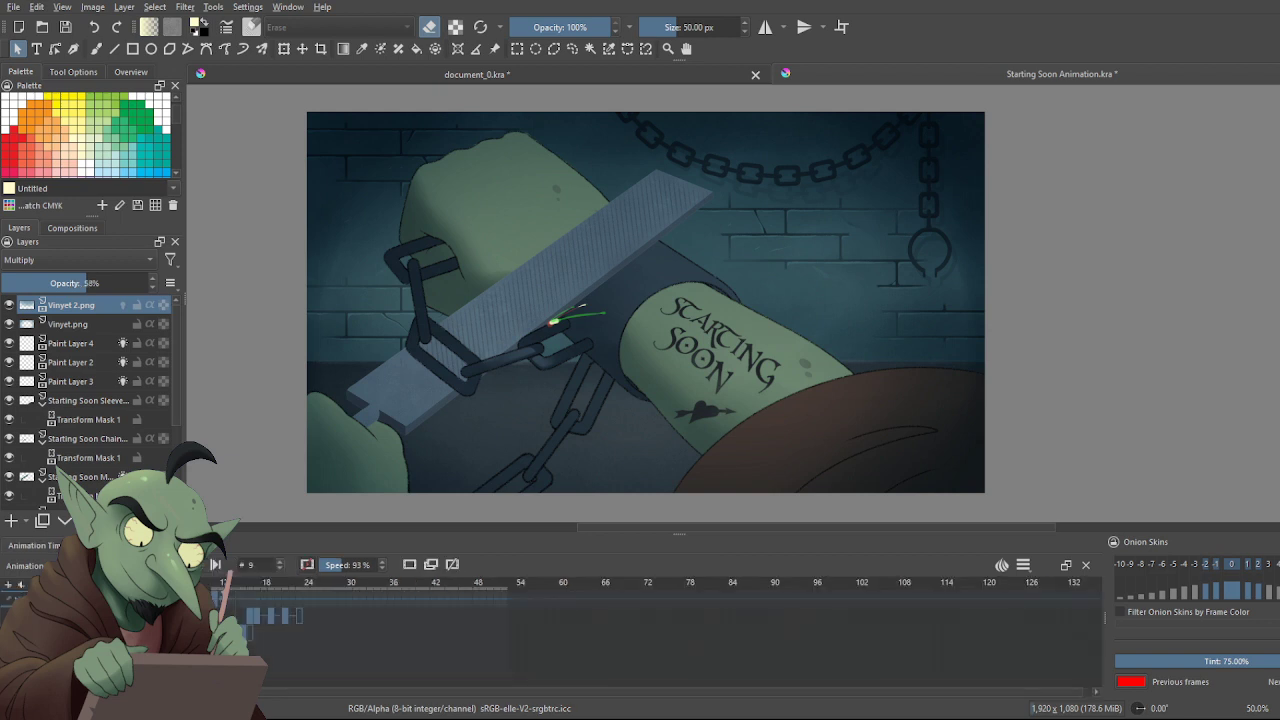
Return to frame 0, save the animation file and replay the scene to judge the vignette flicker
click(139, 582)
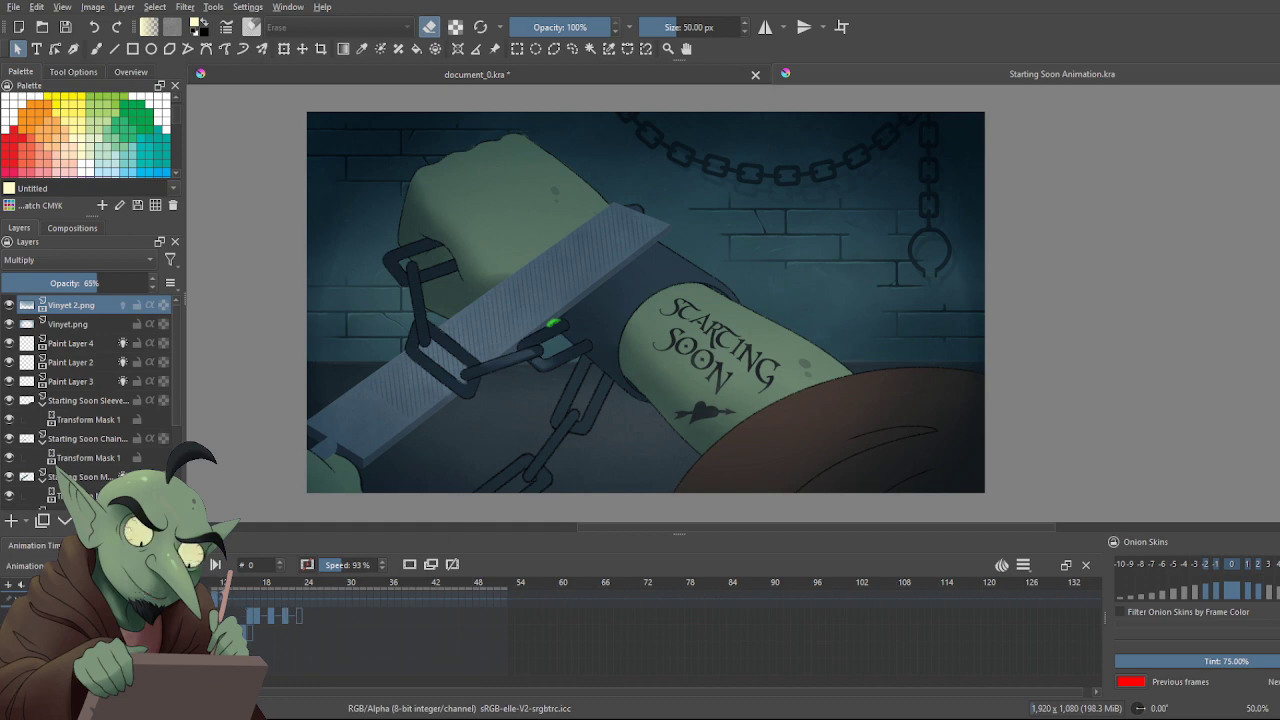
click(92, 283)
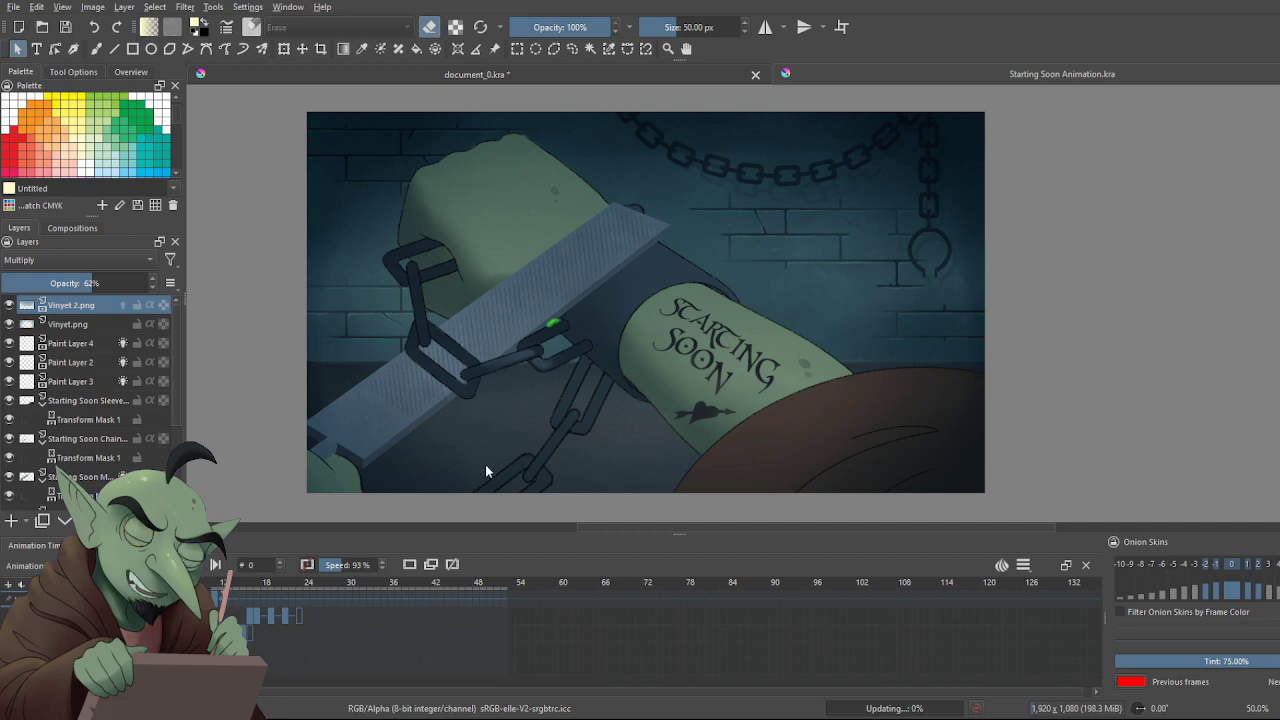
key(space)
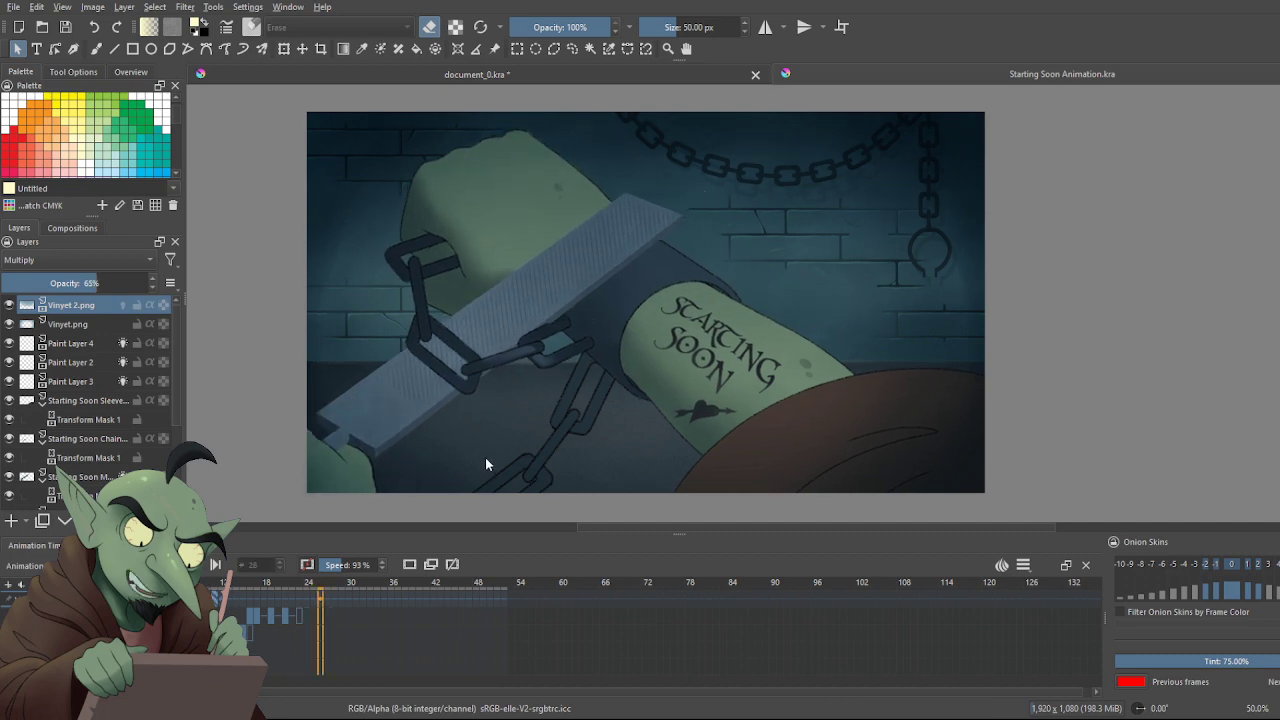
scroll(489, 455, down, 1)
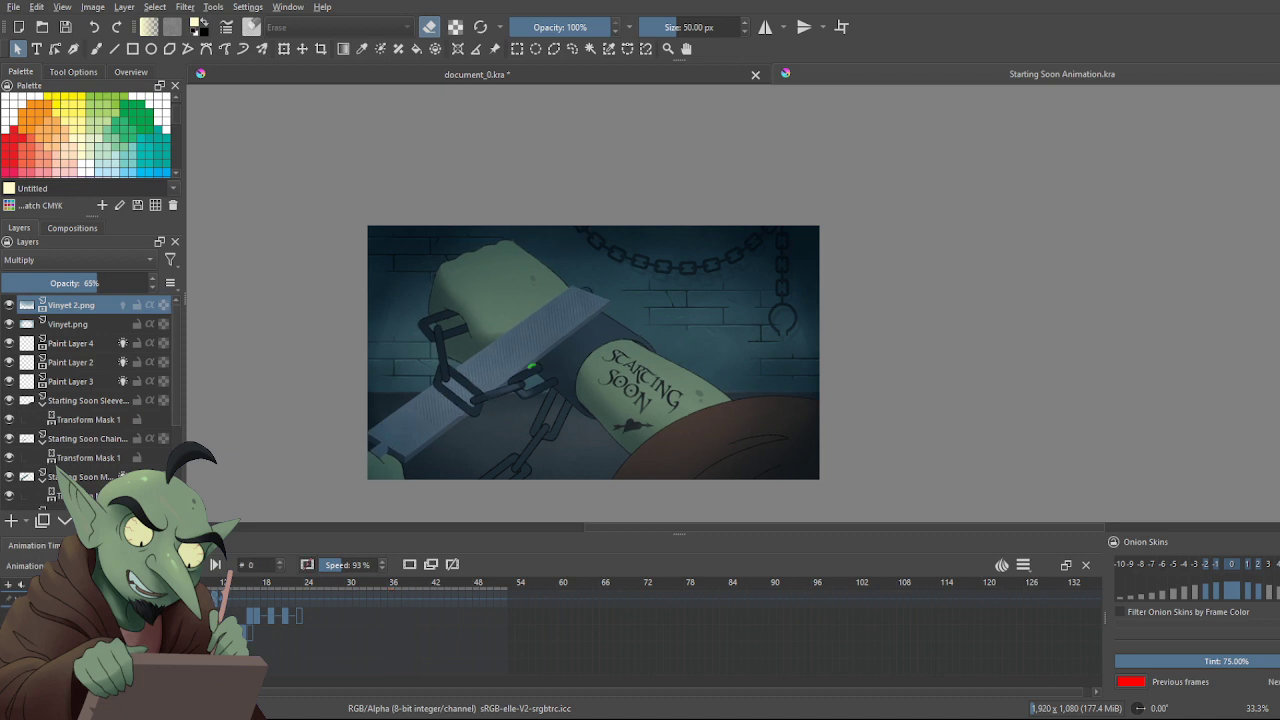
Raise the Vinyet 2.png opacity keyframe at frame 7 to about 52%
click(189, 583)
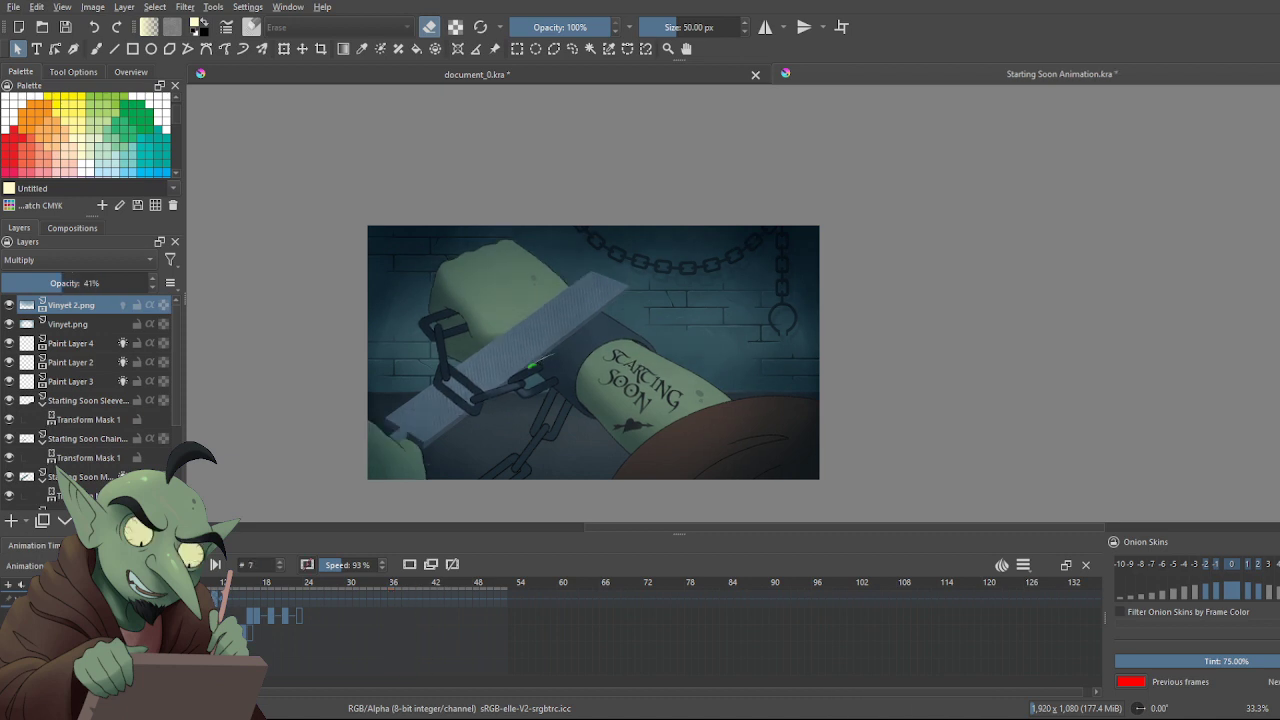
click(145, 545)
drag(334, 648, 335, 636)
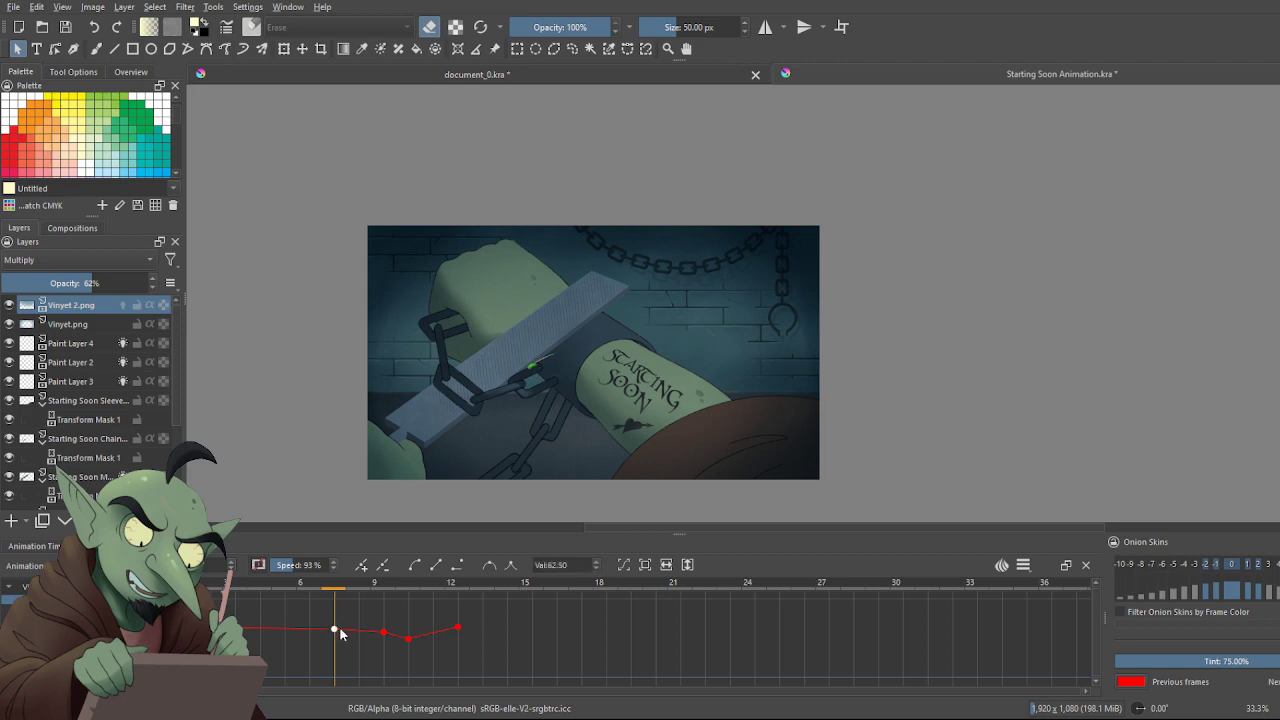
click(336, 634)
click(334, 635)
drag(334, 637, 334, 637)
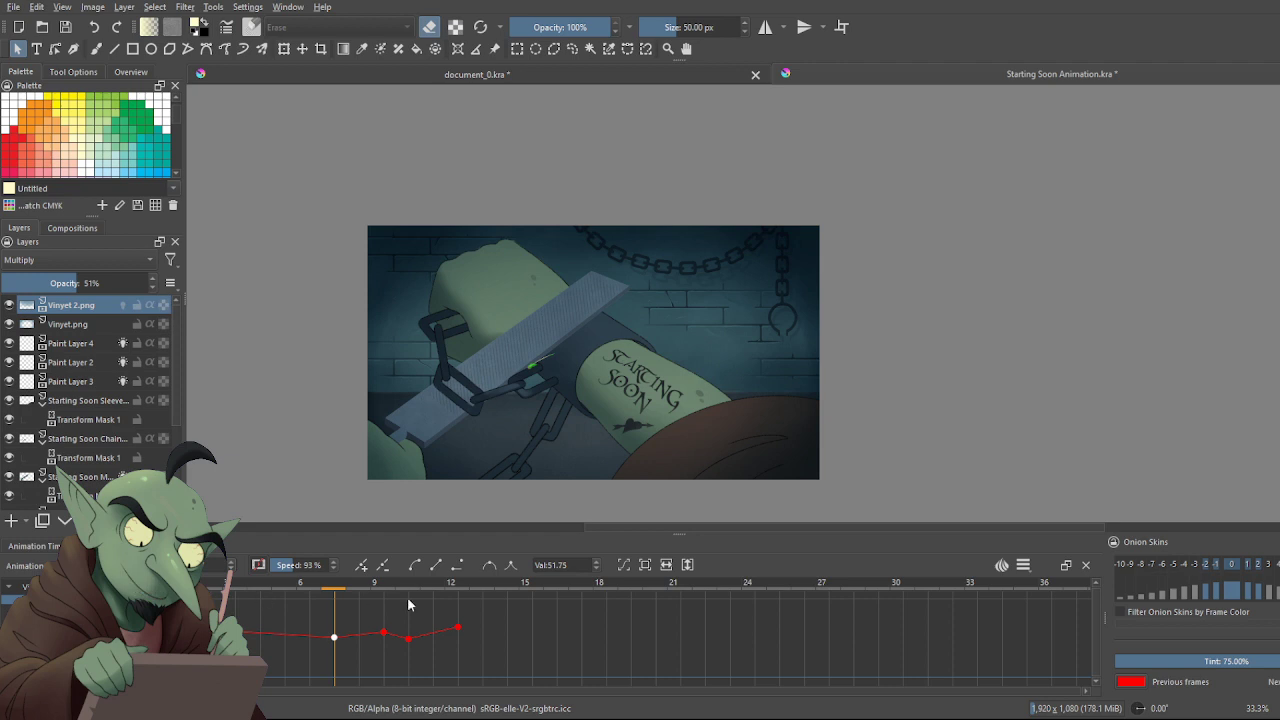
click(57, 549)
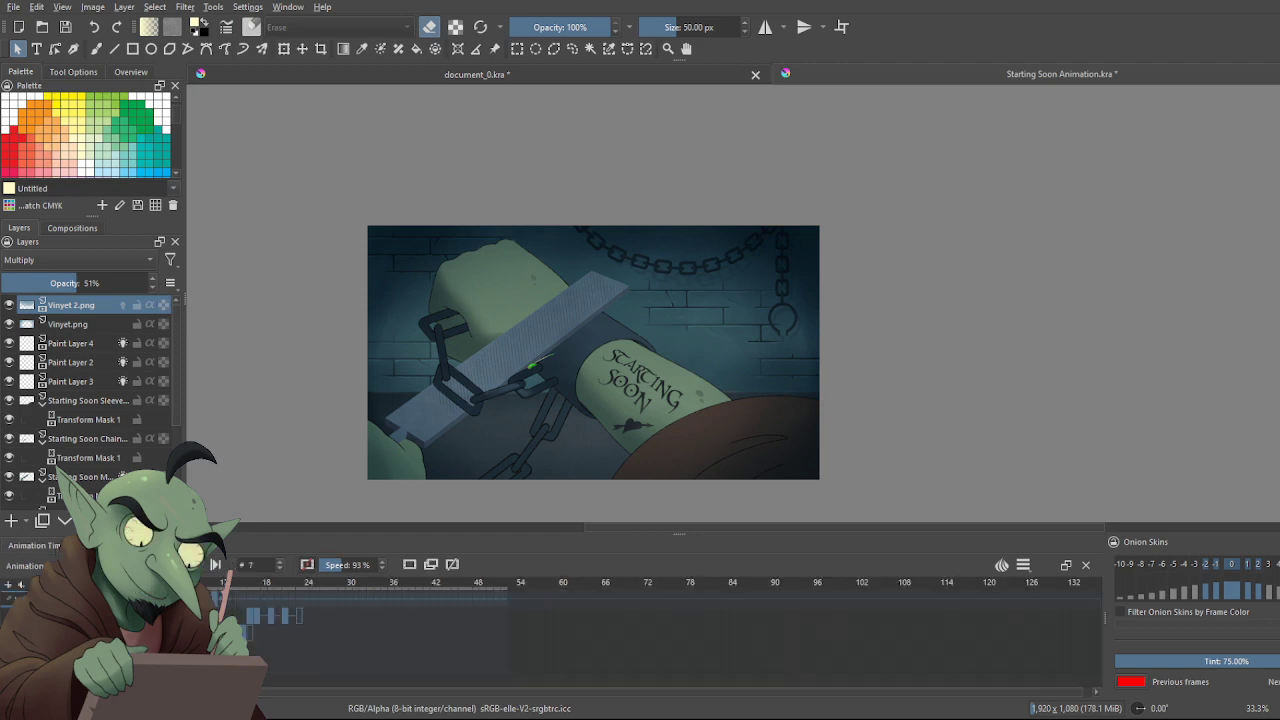
Find the spark at frame 19 and add an opacity keyframe of about 65% to the Vinyet 2.png layer there
click(258, 595)
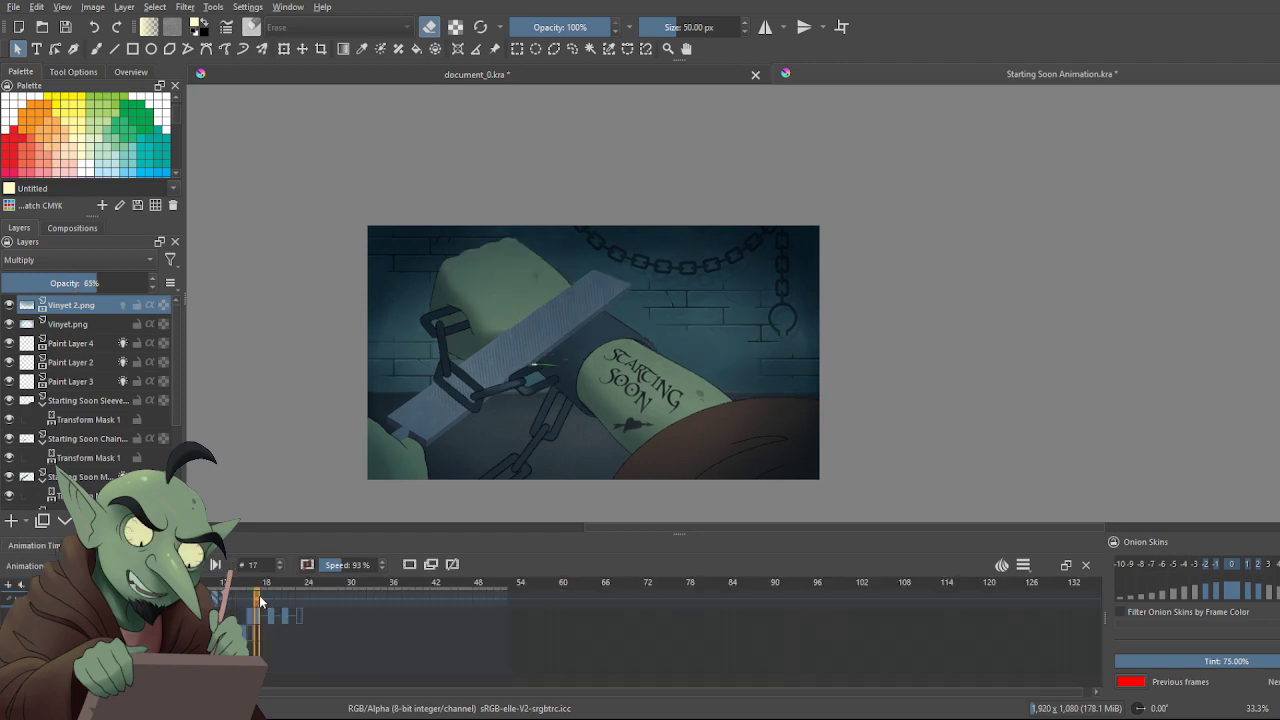
click(270, 598)
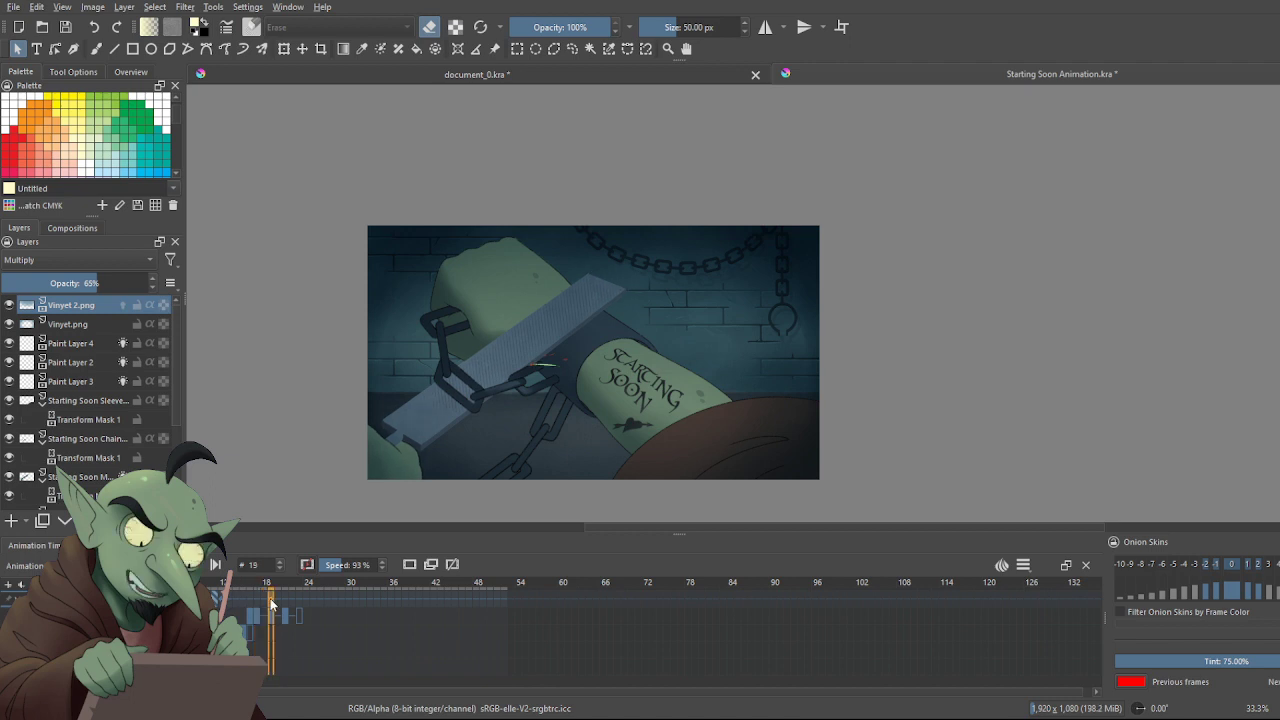
click(135, 545)
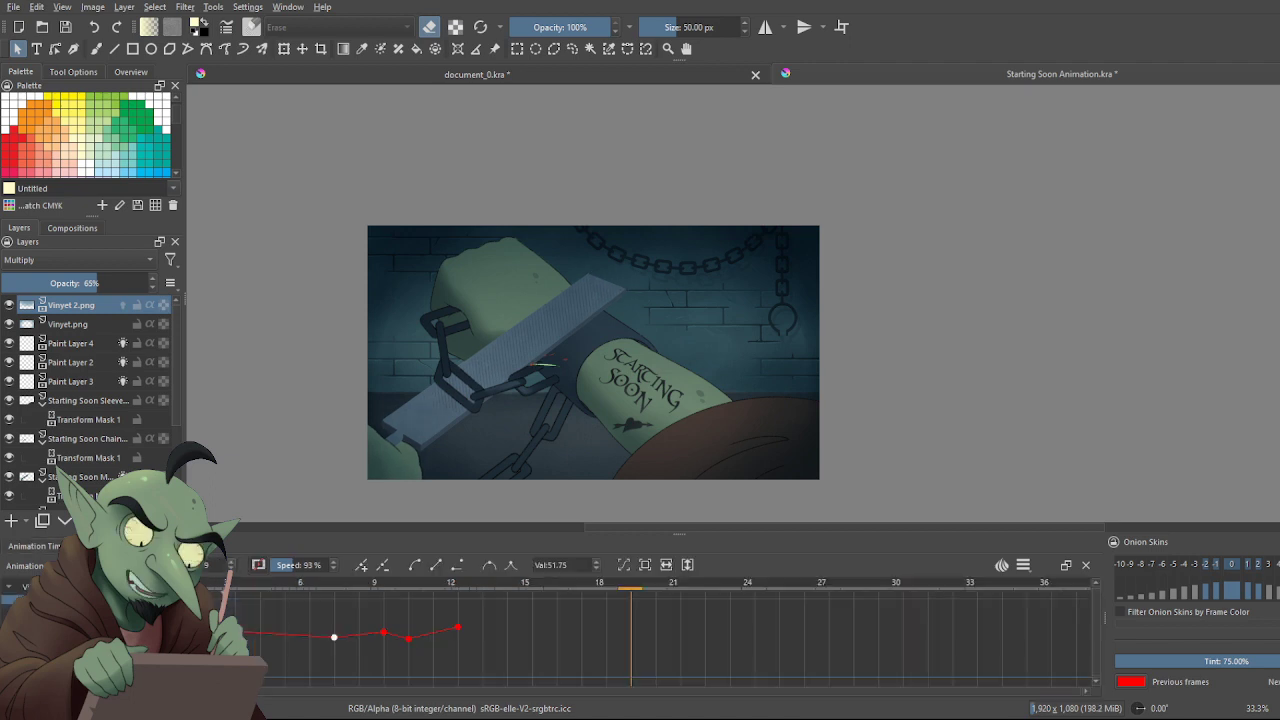
click(367, 567)
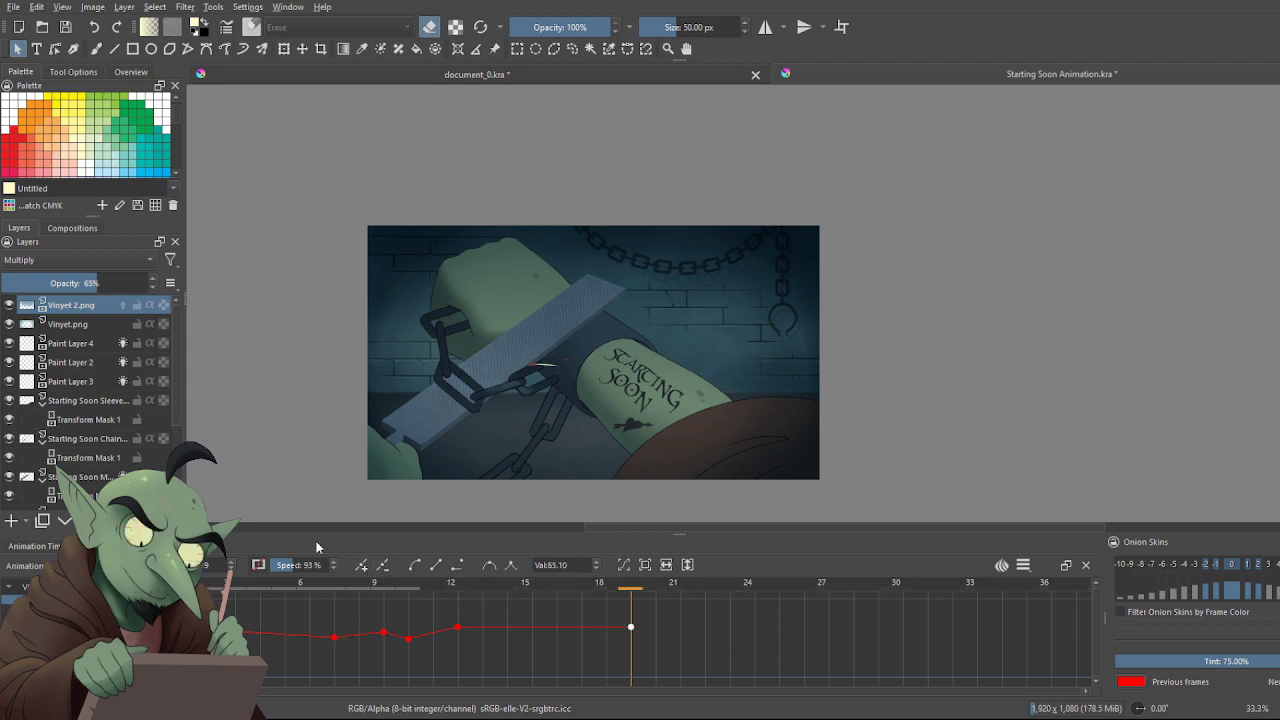
click(70, 545)
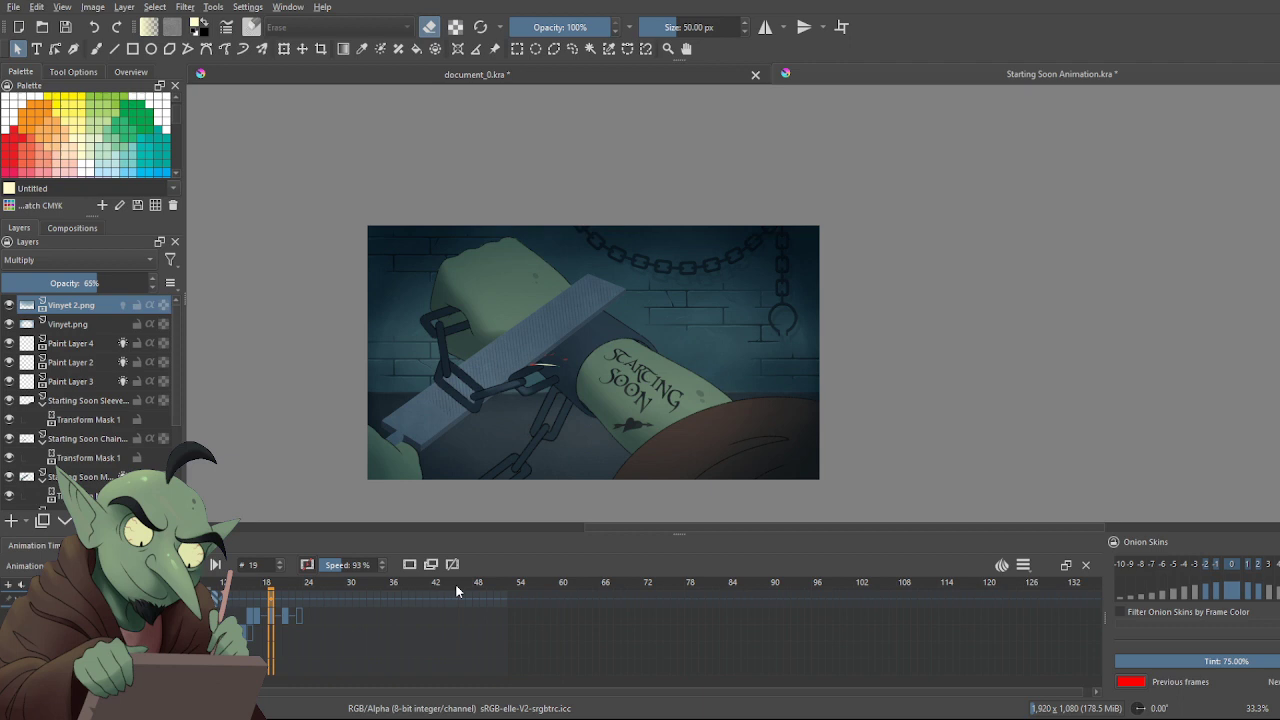
Add a Vinyet 2.png opacity keyframe of about 65% at frame 20 and lower the frame 19 keyframe to about 58%
click(284, 596)
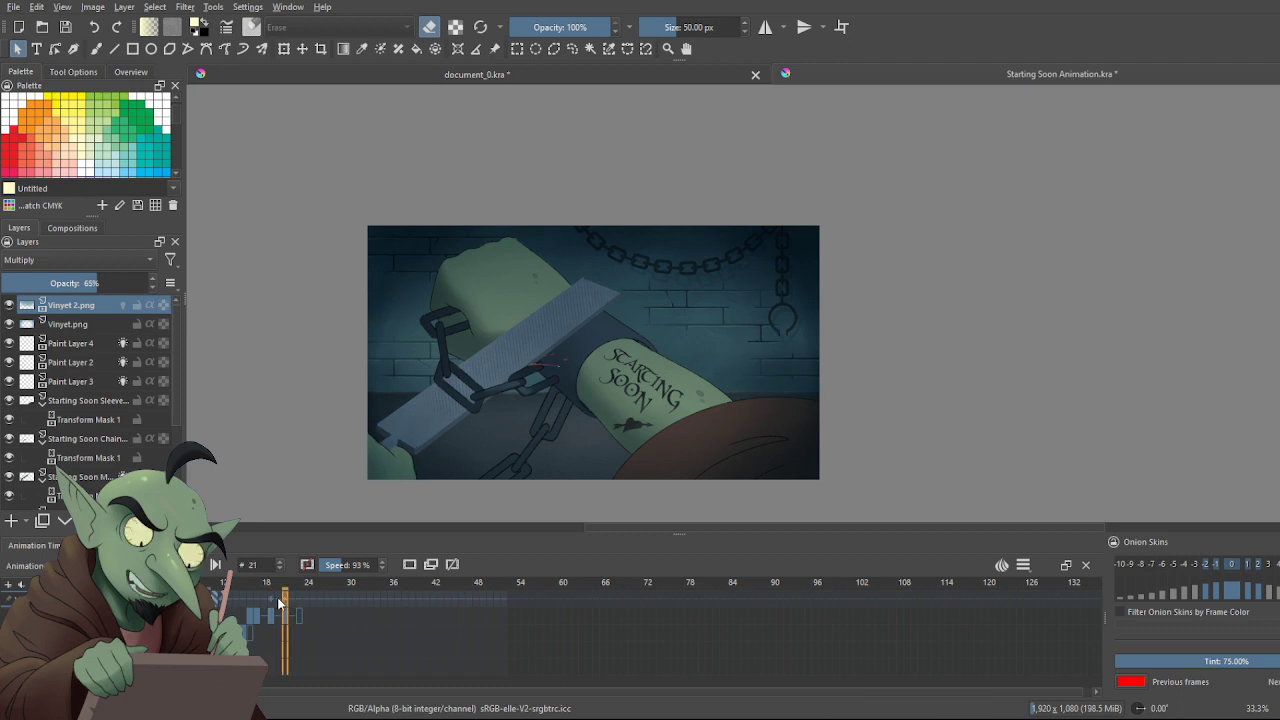
click(279, 601)
click(150, 545)
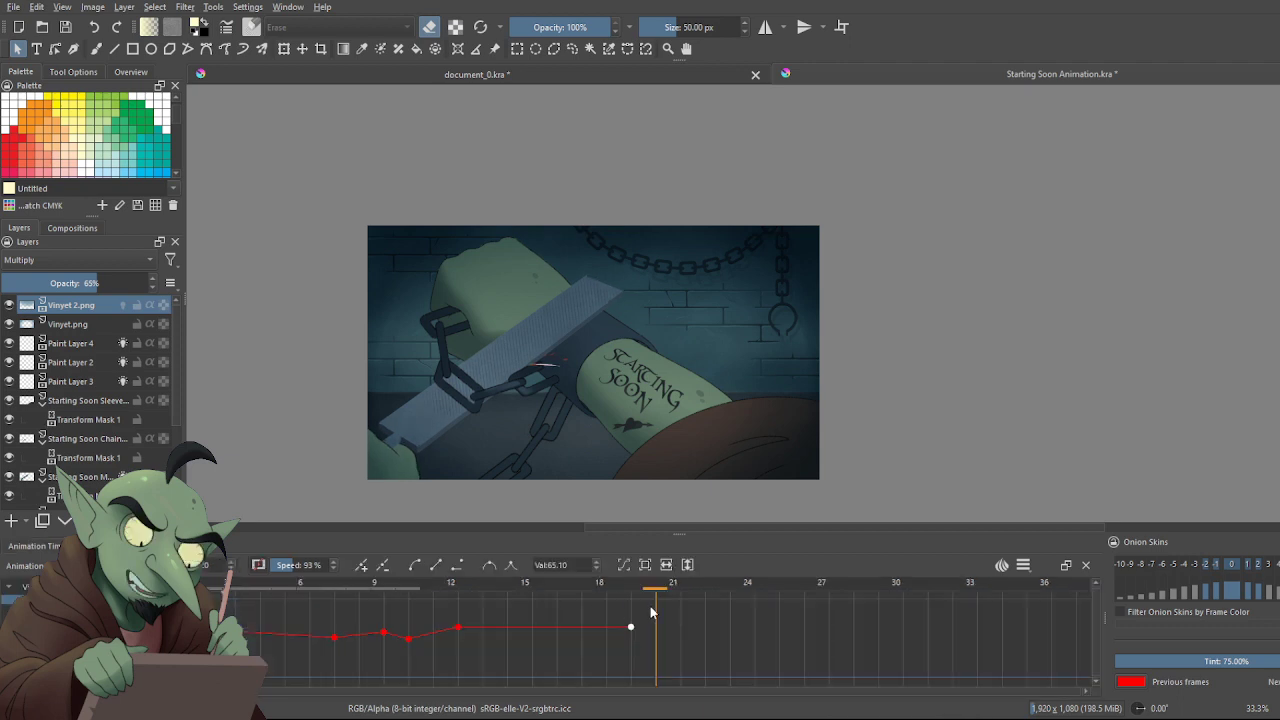
click(361, 565)
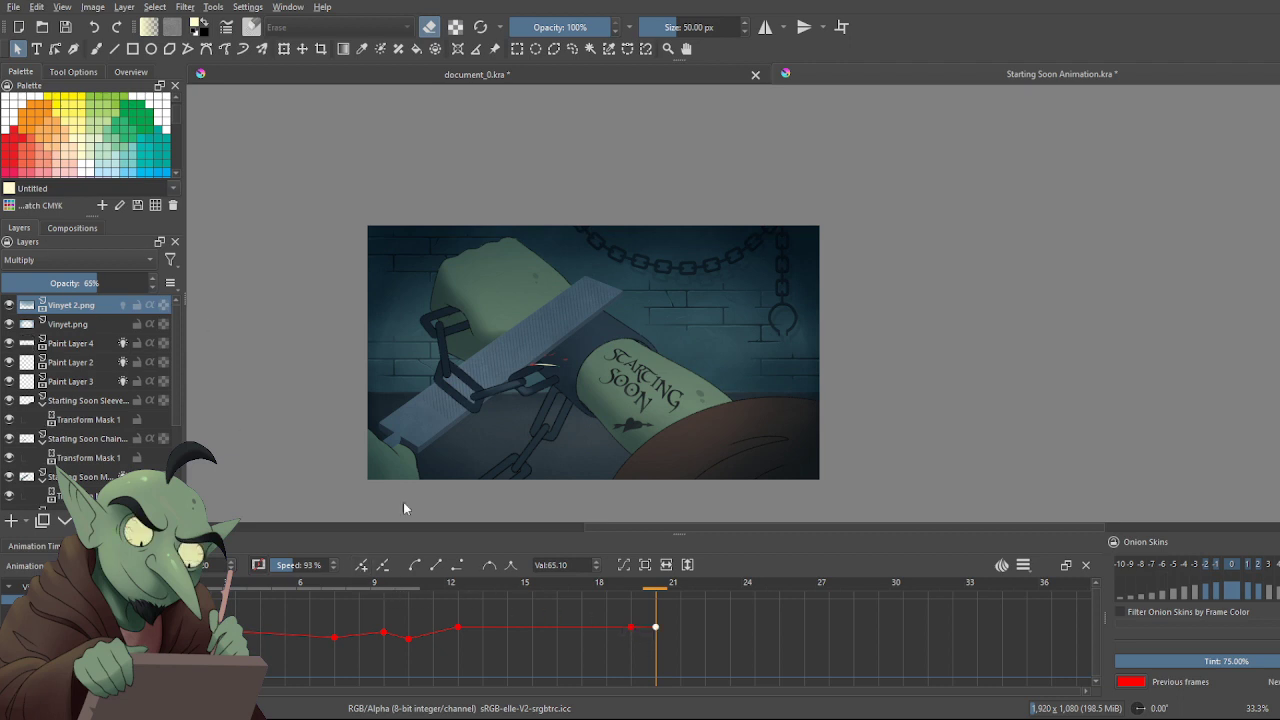
click(629, 627)
mouse_move(631, 628)
mouse_down()
mouse_move(614, 626)
mouse_move(631, 634)
mouse_up()
click(35, 546)
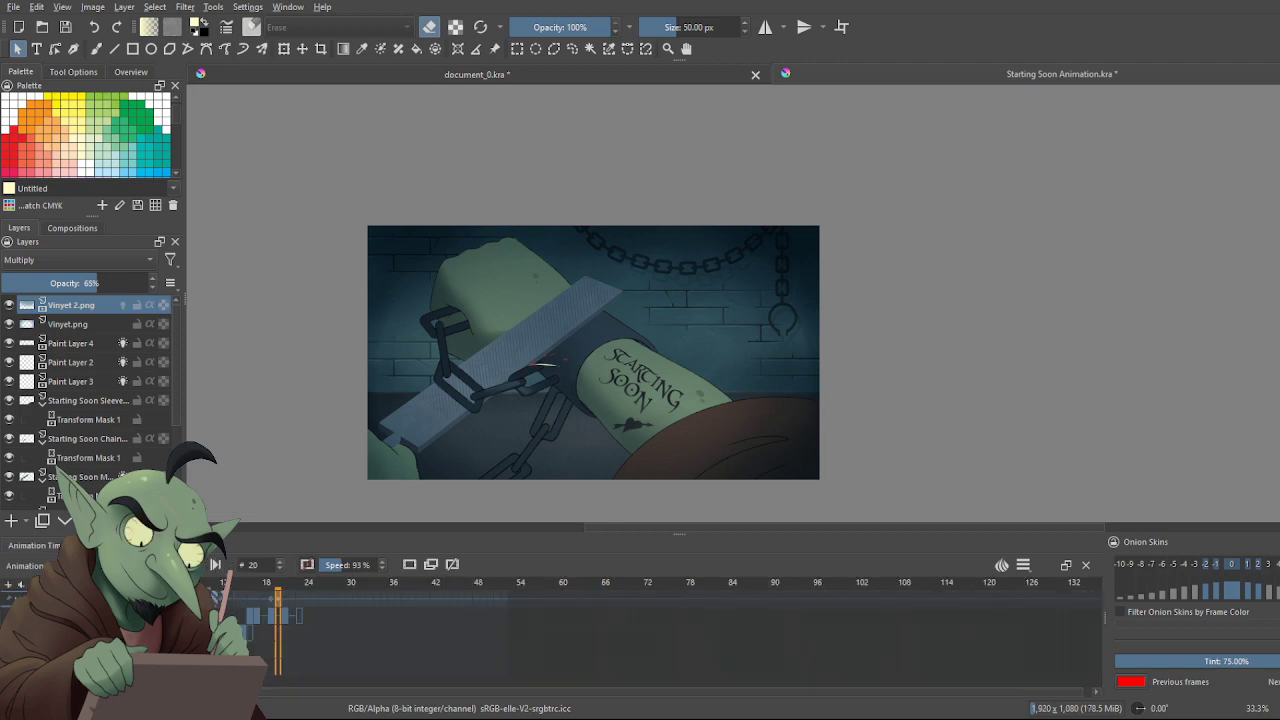
Save the animation file with the new keyframes at frames 19 and 20, and replay it from frame 0
key(Home)
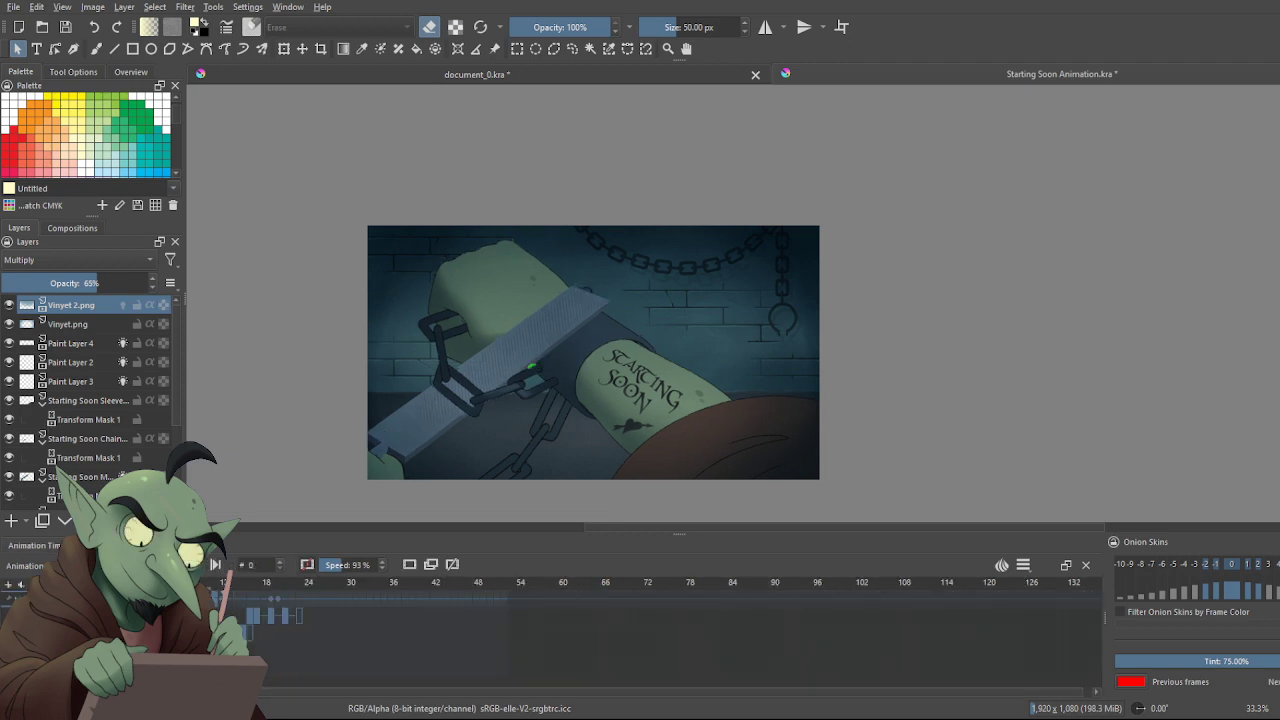
key(ctrl+s)
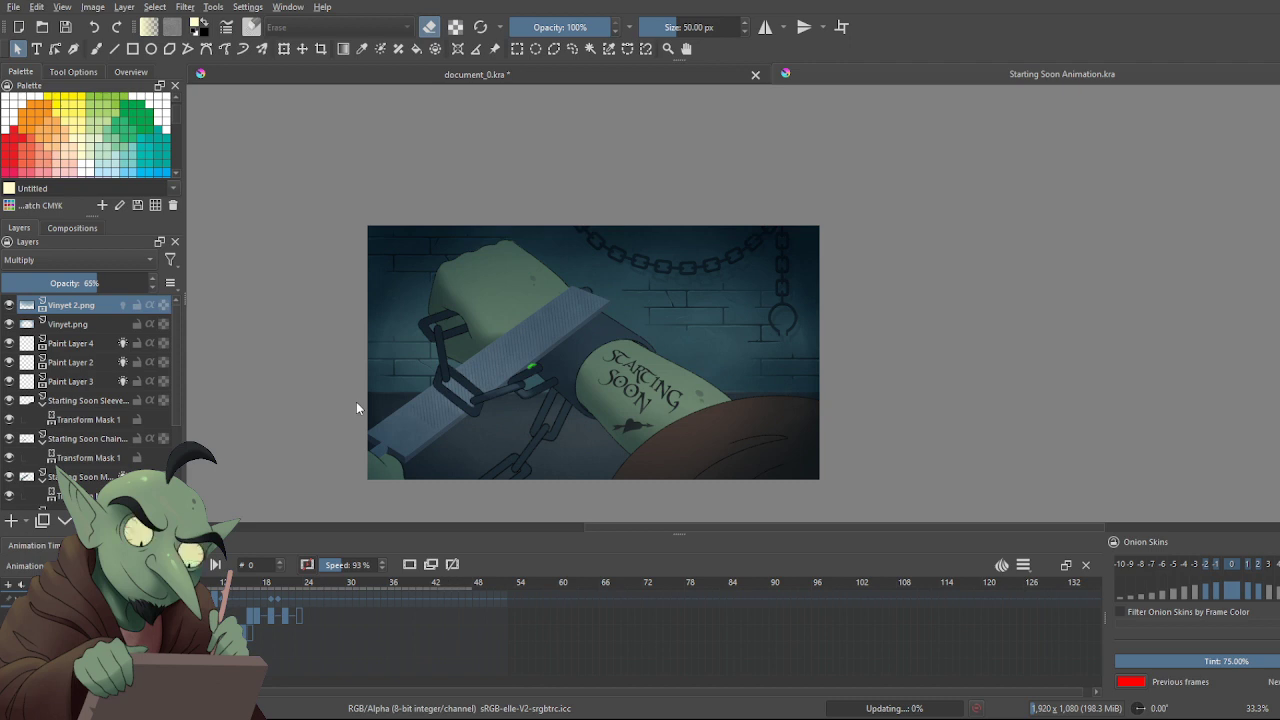
key(space)
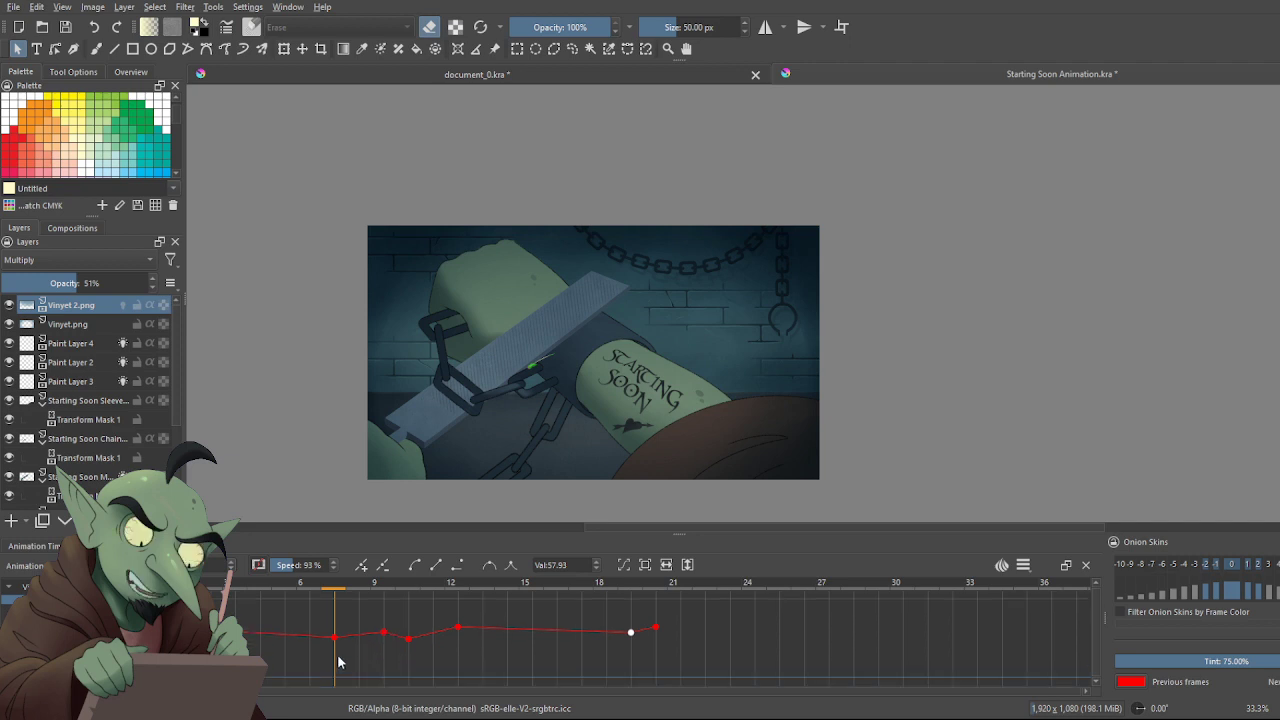
Fit the opacity curve in view, raise the frame 7 keyframe to about 55% and raise the frame 10 keyframe slightly
click(641, 568)
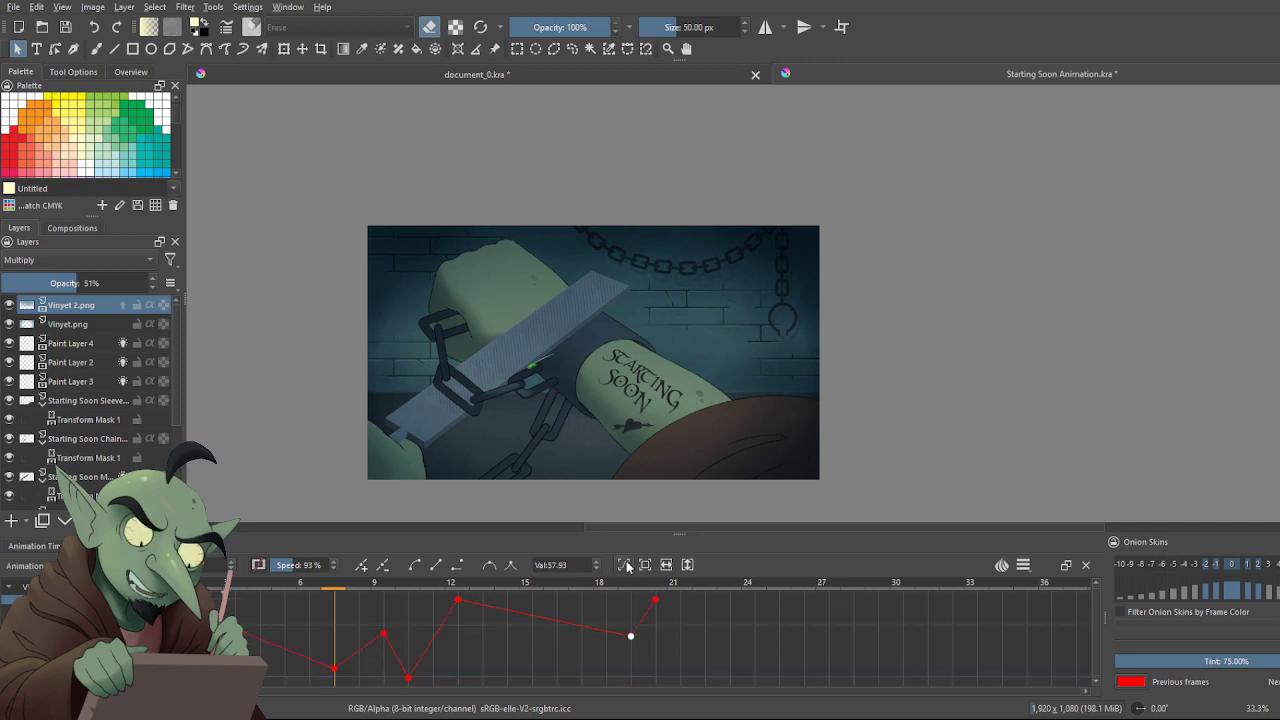
click(335, 669)
click(334, 668)
click(334, 668)
drag(335, 670, 335, 657)
click(408, 679)
drag(408, 678, 410, 662)
click(49, 545)
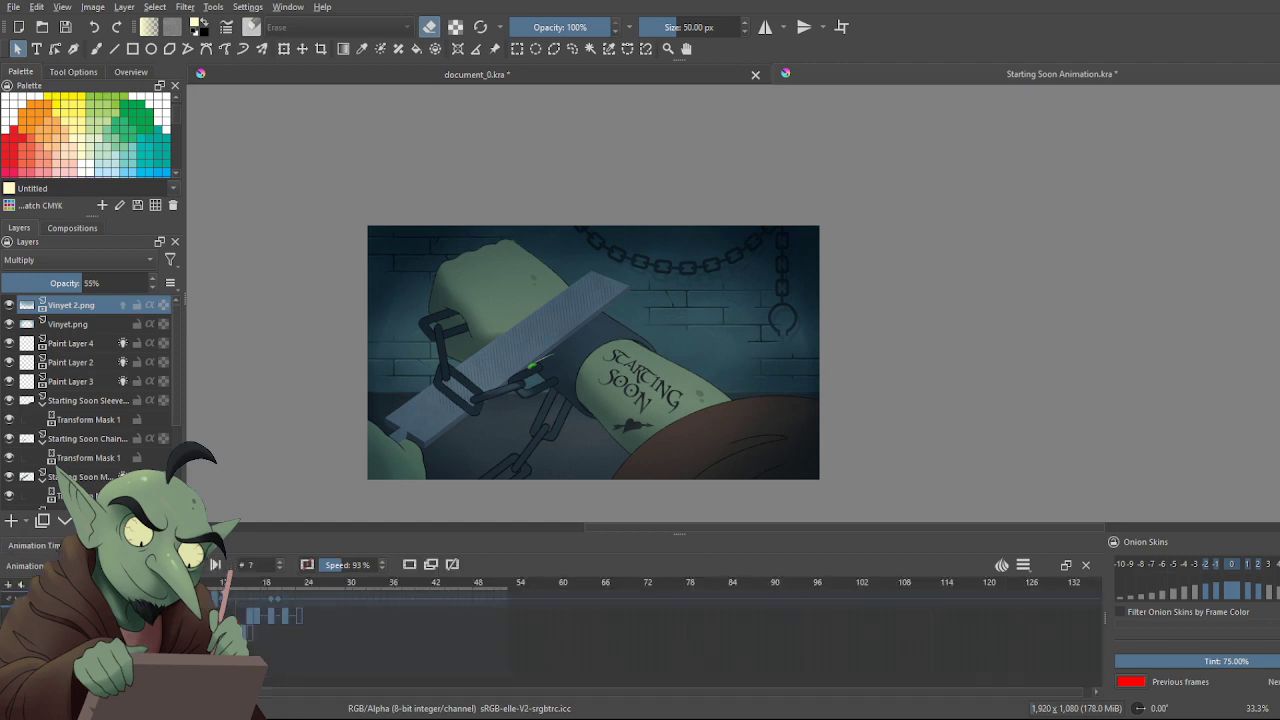
Save the animation file and play it from frame 0 to check the softened flicker
key(Home)
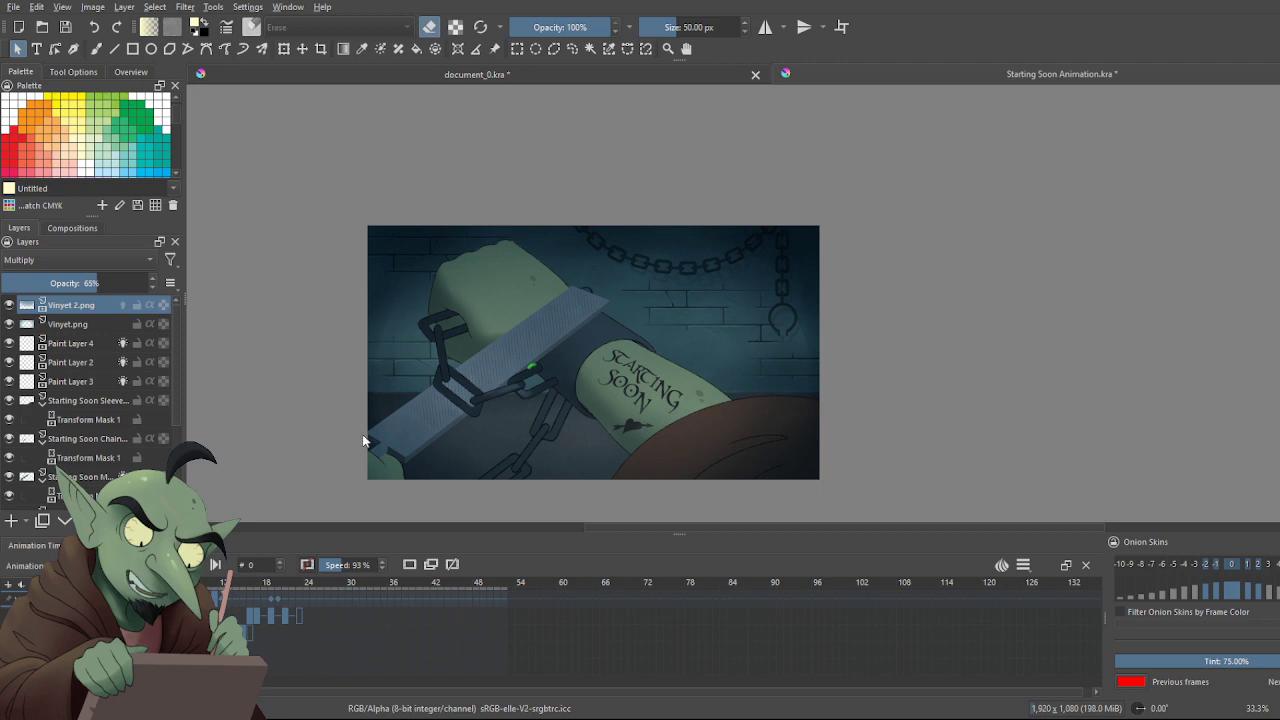
key(ctrl+s)
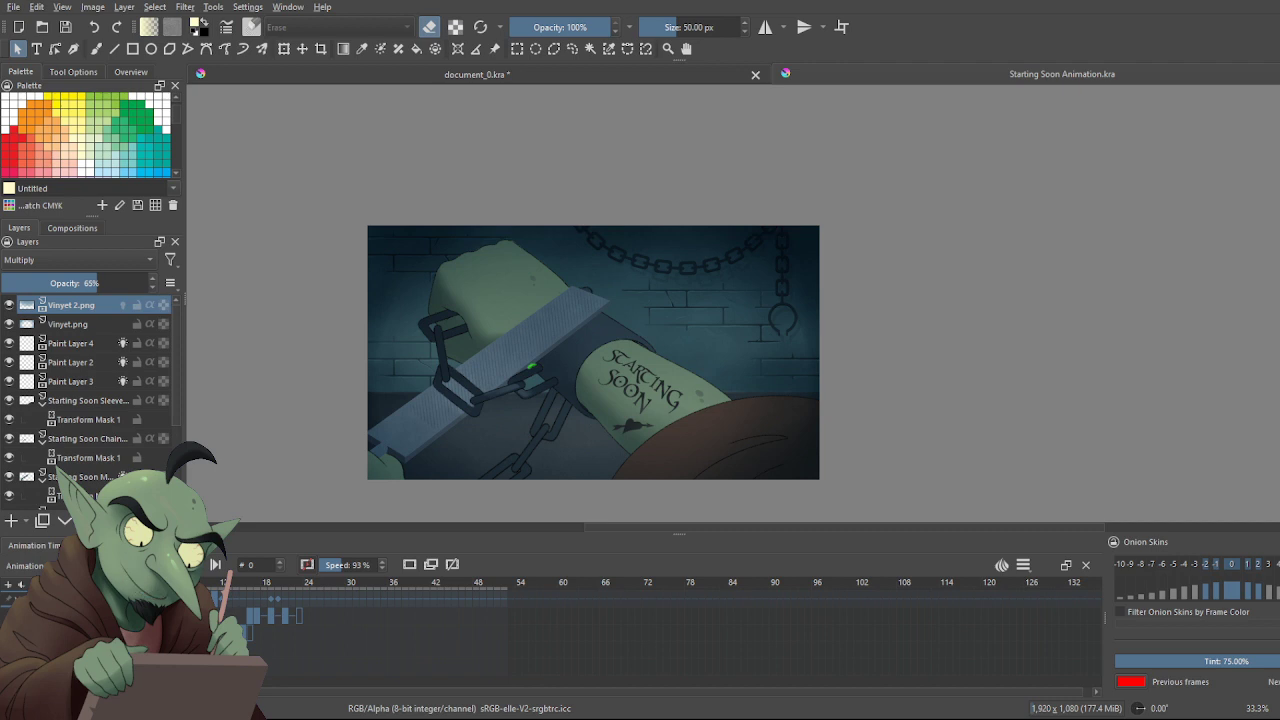
key(space)
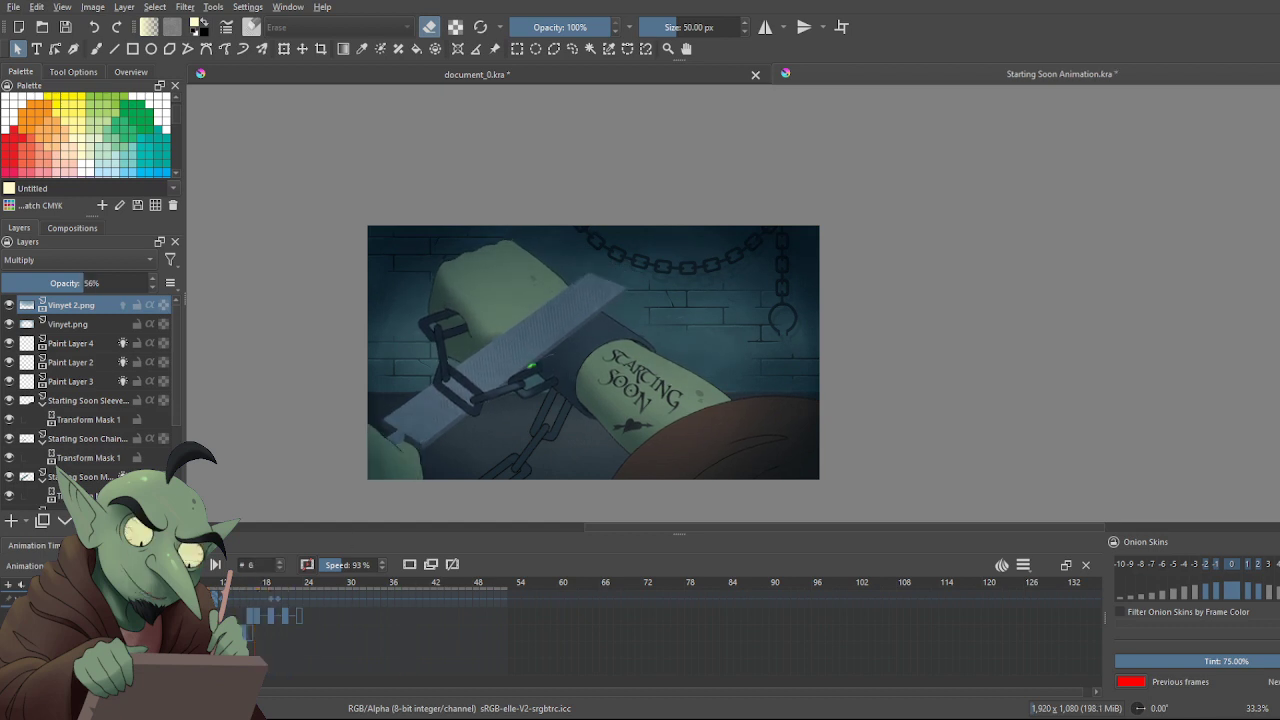
Raise the Vinyet 2.png opacity keyframes at frames 9, 10 and 19, and set the frame 7 keyframe to about 60%
click(334, 654)
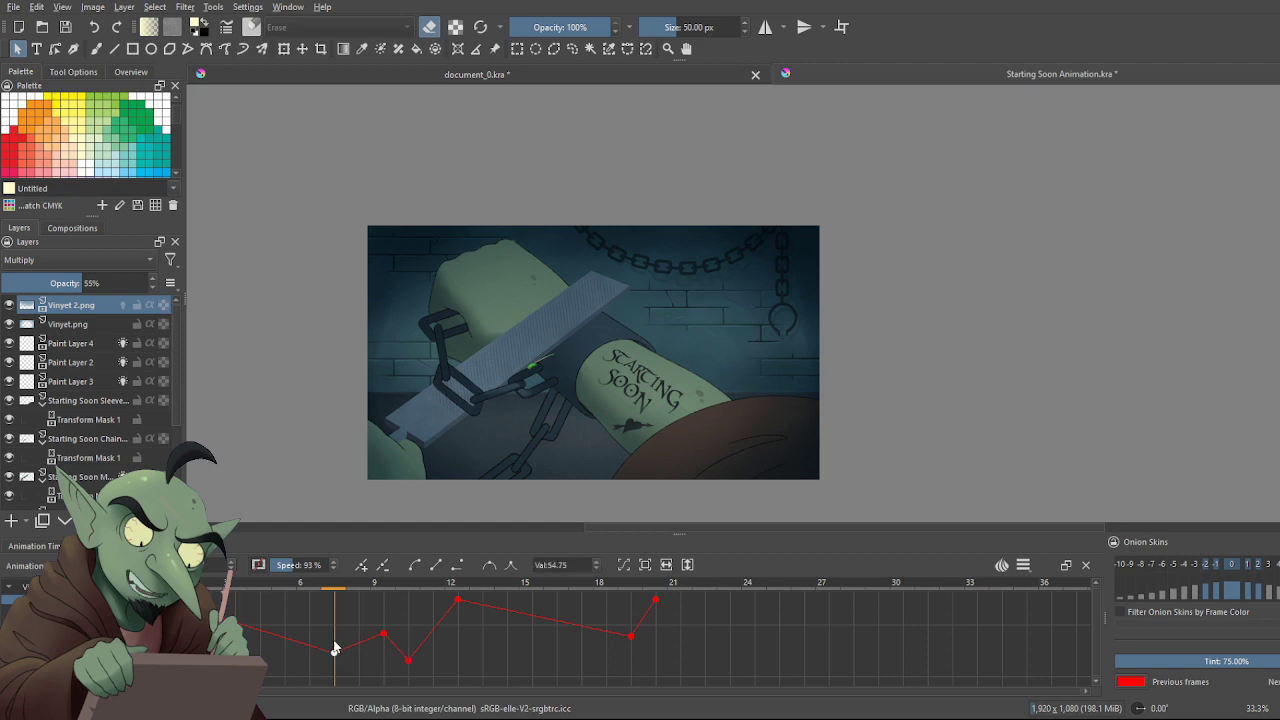
click(306, 628)
drag(384, 635, 384, 616)
drag(410, 660, 336, 632)
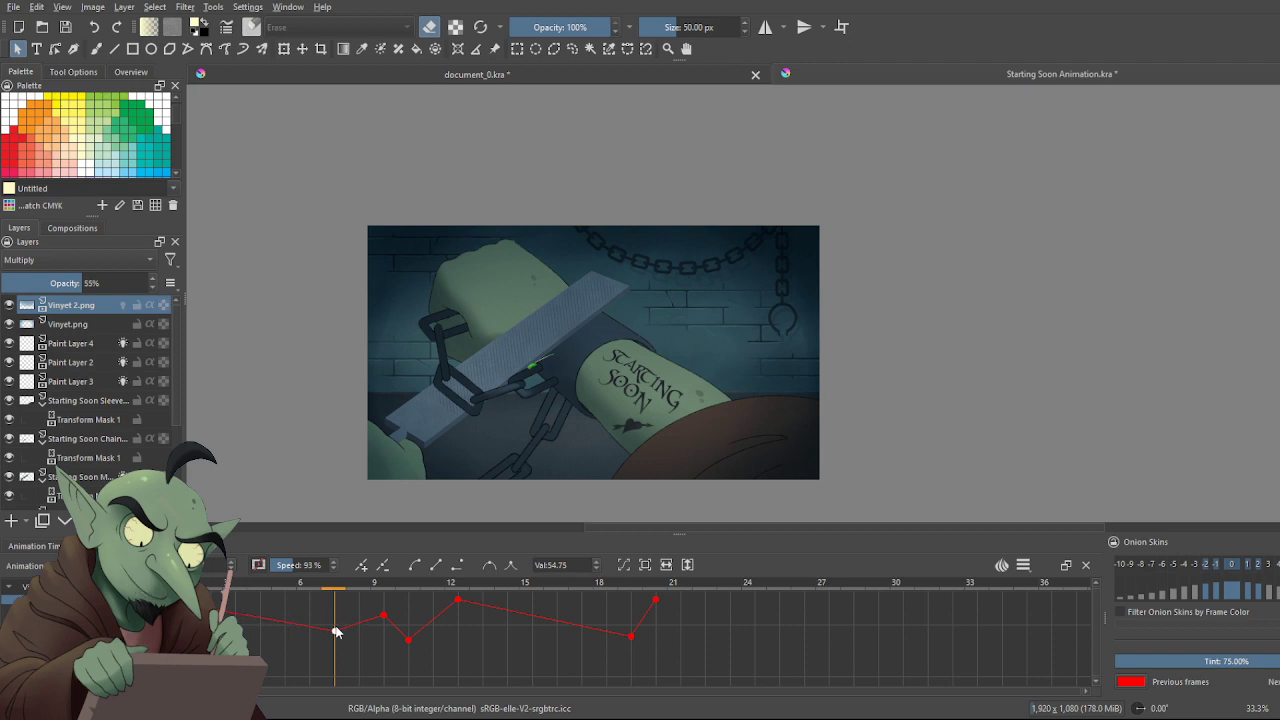
click(631, 634)
click(636, 625)
click(631, 636)
drag(631, 635, 630, 627)
drag(336, 632, 335, 626)
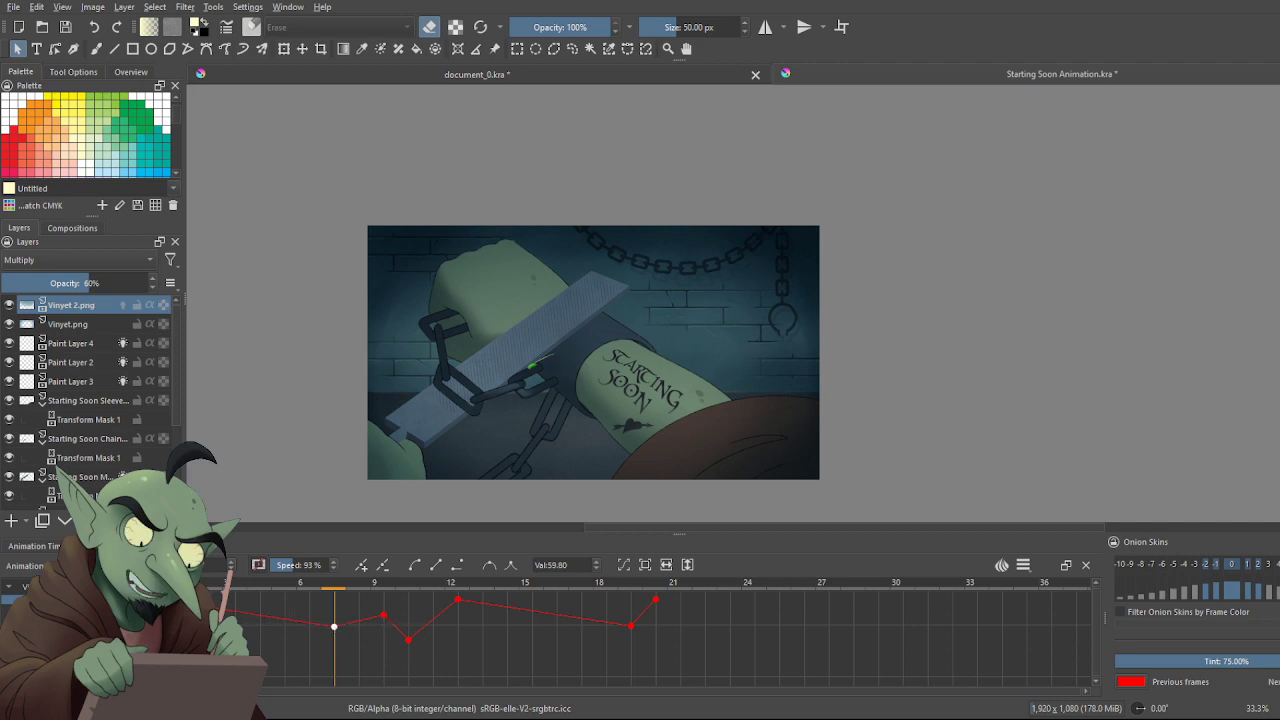
click(62, 546)
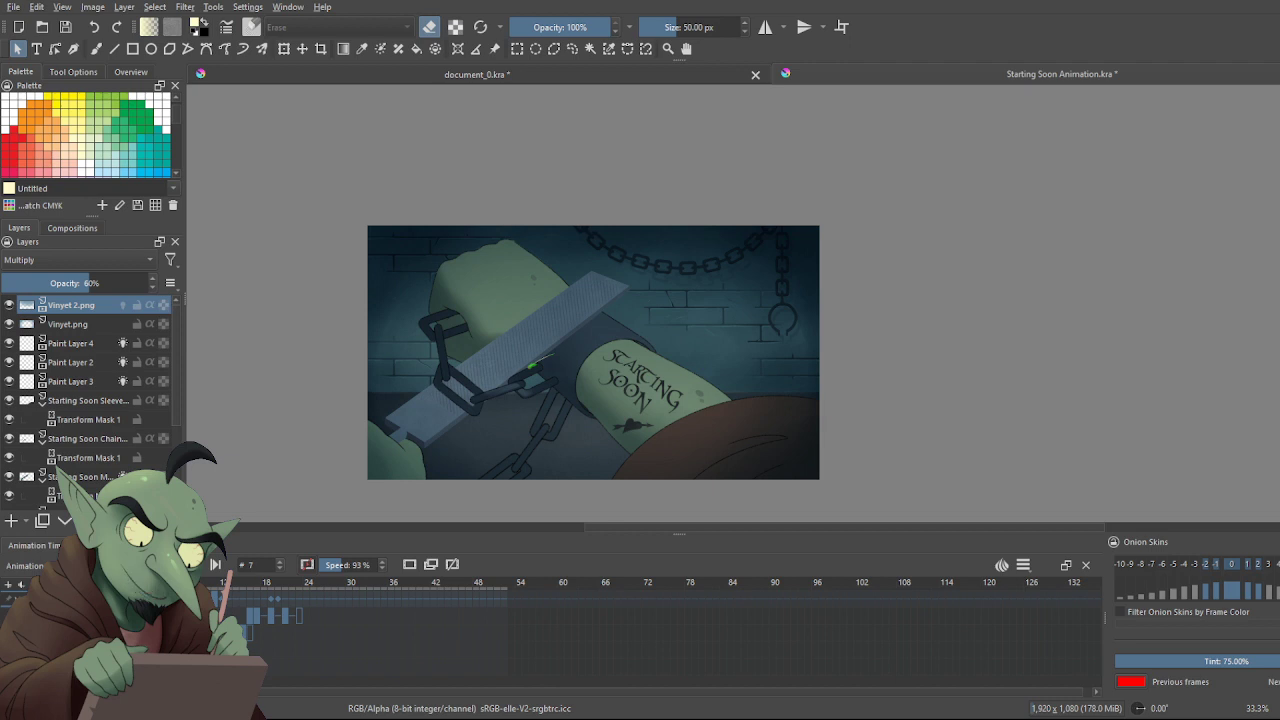
Save and replay the animation from frame 0, and raise the Vinyet 2.png opacity keyframe at frame 7 to about 63%
click(141, 583)
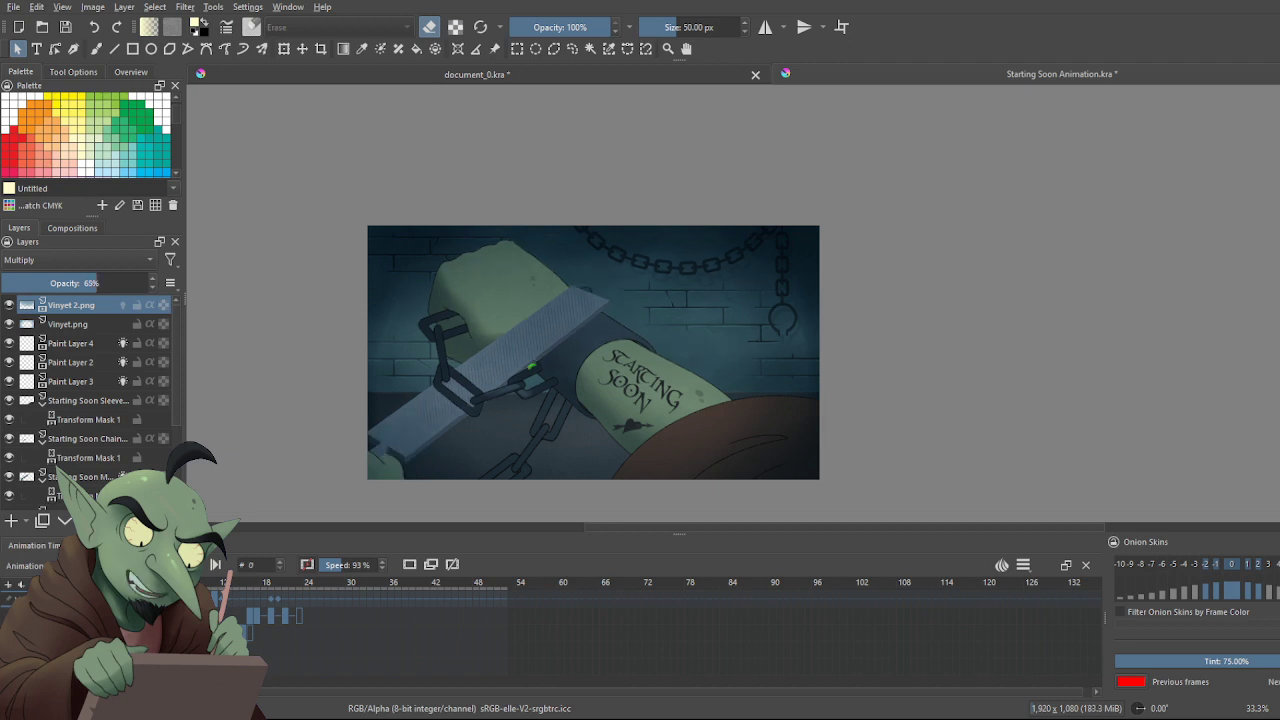
key(ctrl+s)
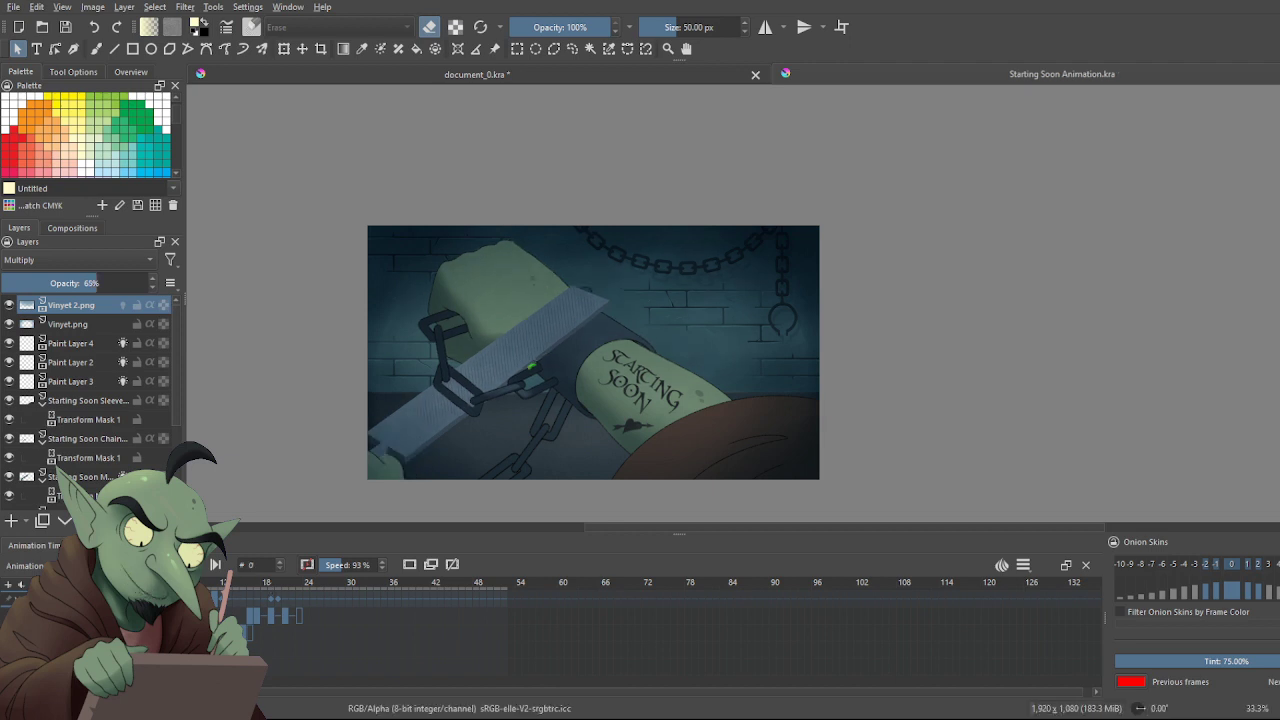
key(space)
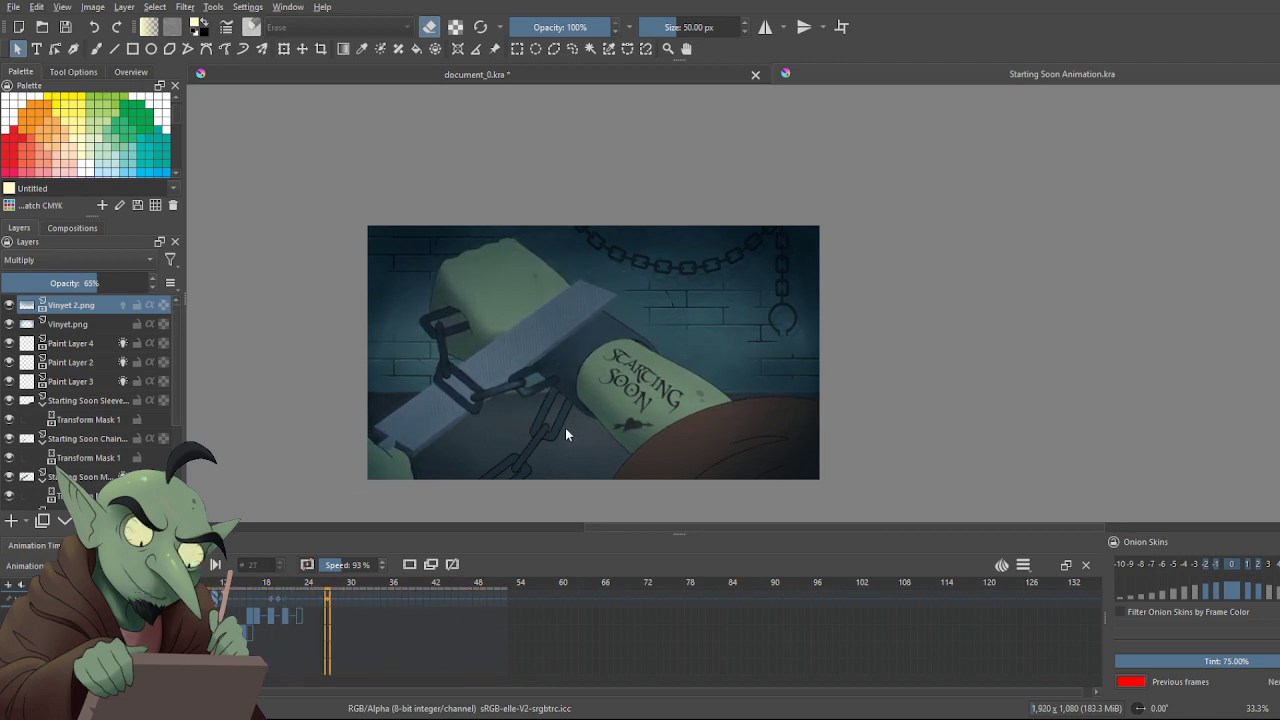
scroll(557, 439, down, 1)
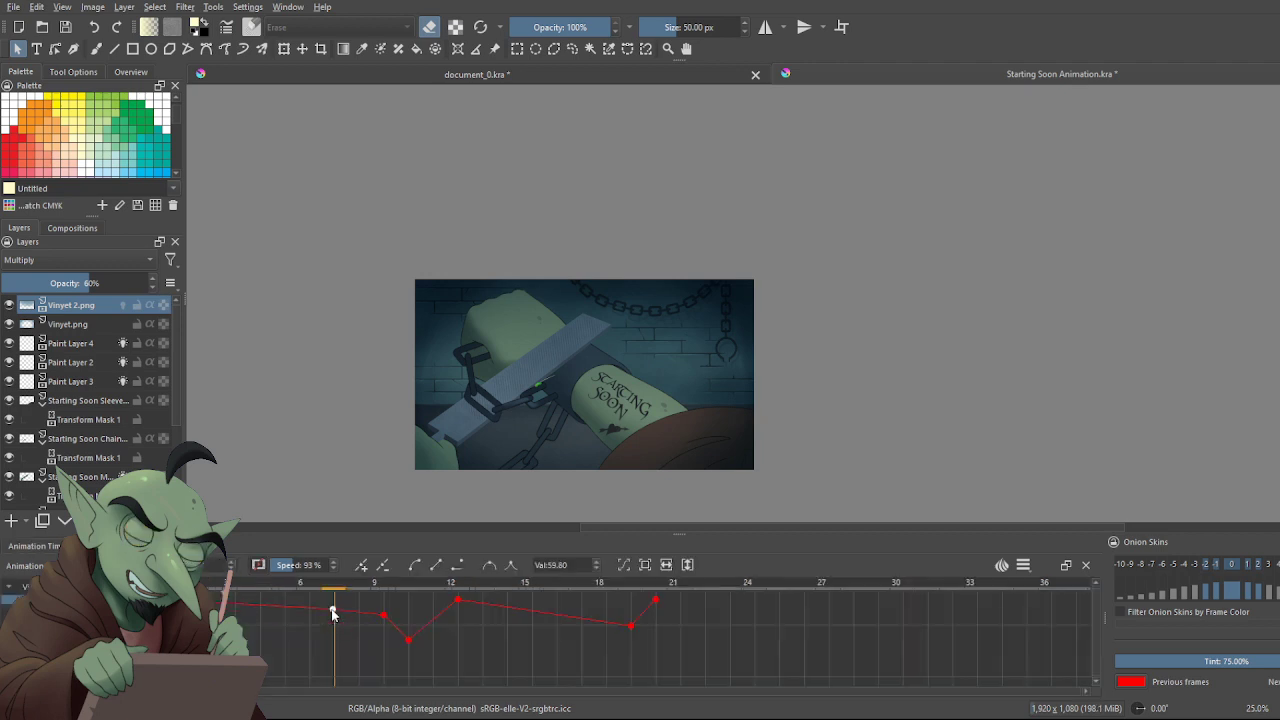
drag(335, 630, 335, 607)
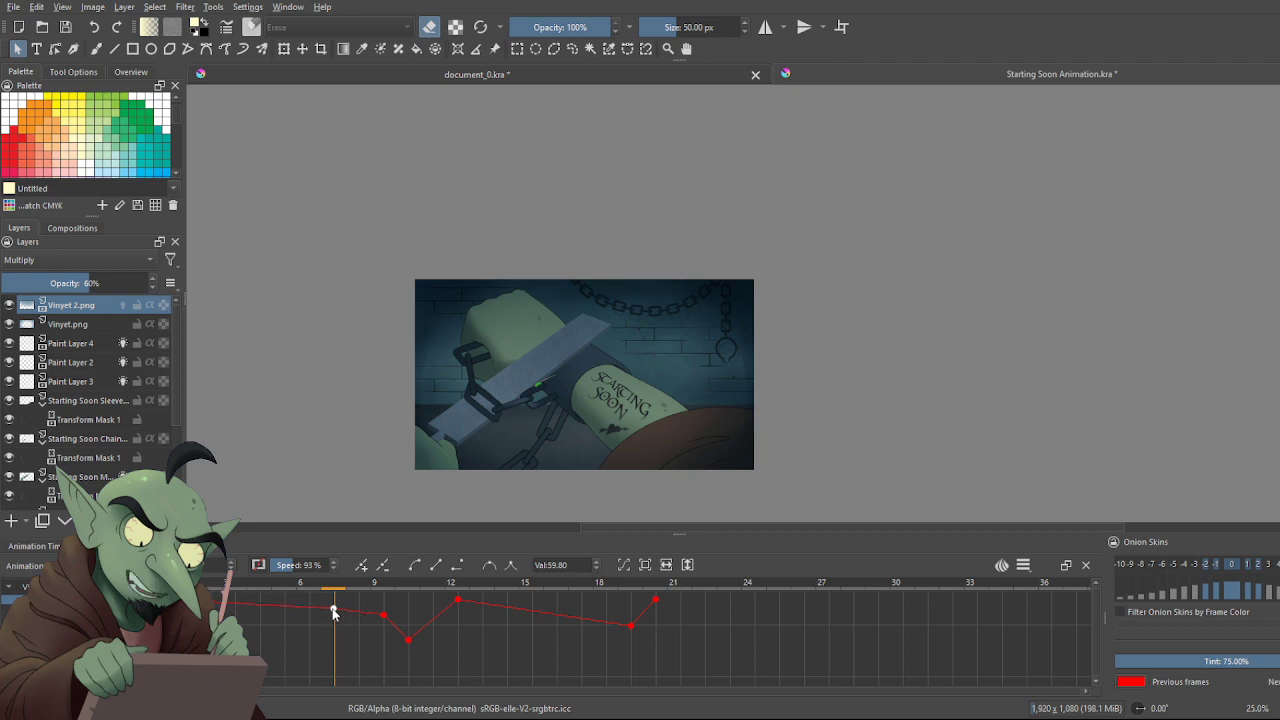
click(40, 546)
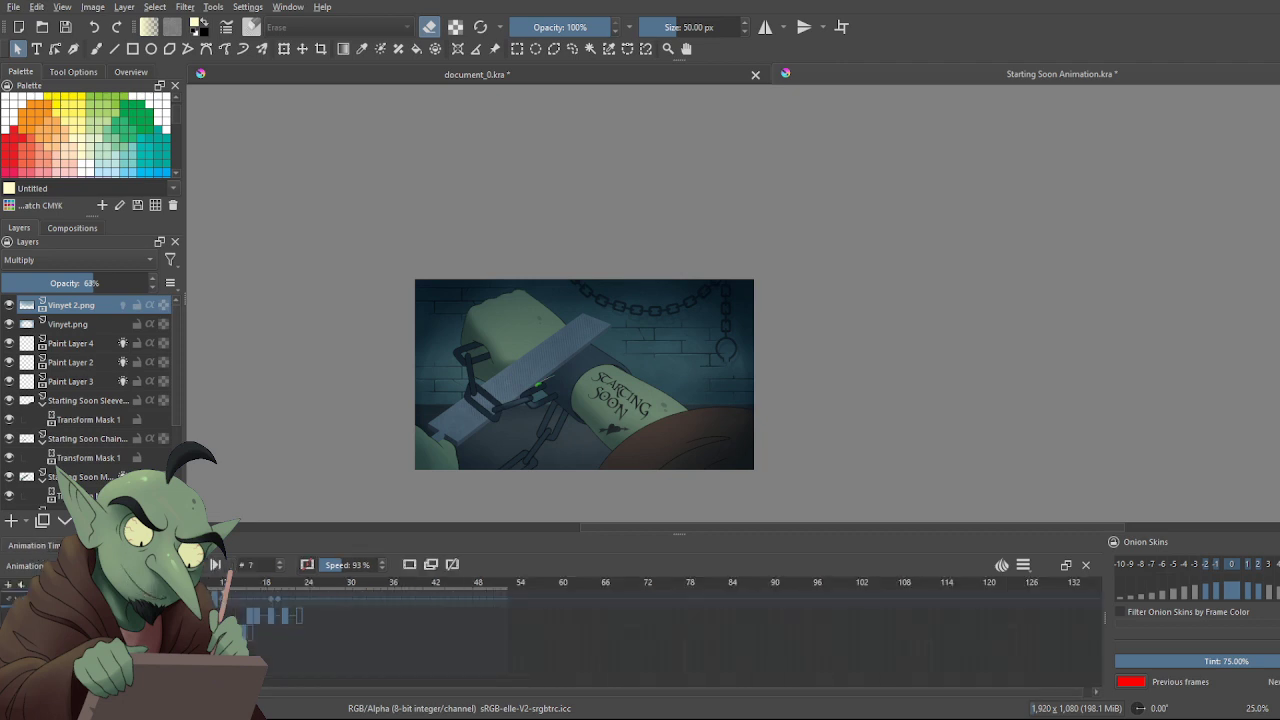
Raise the Vinyet 2.png opacity keyframe at frame 9 to about 65%, starting from frame 0
key(Home)
click(160, 545)
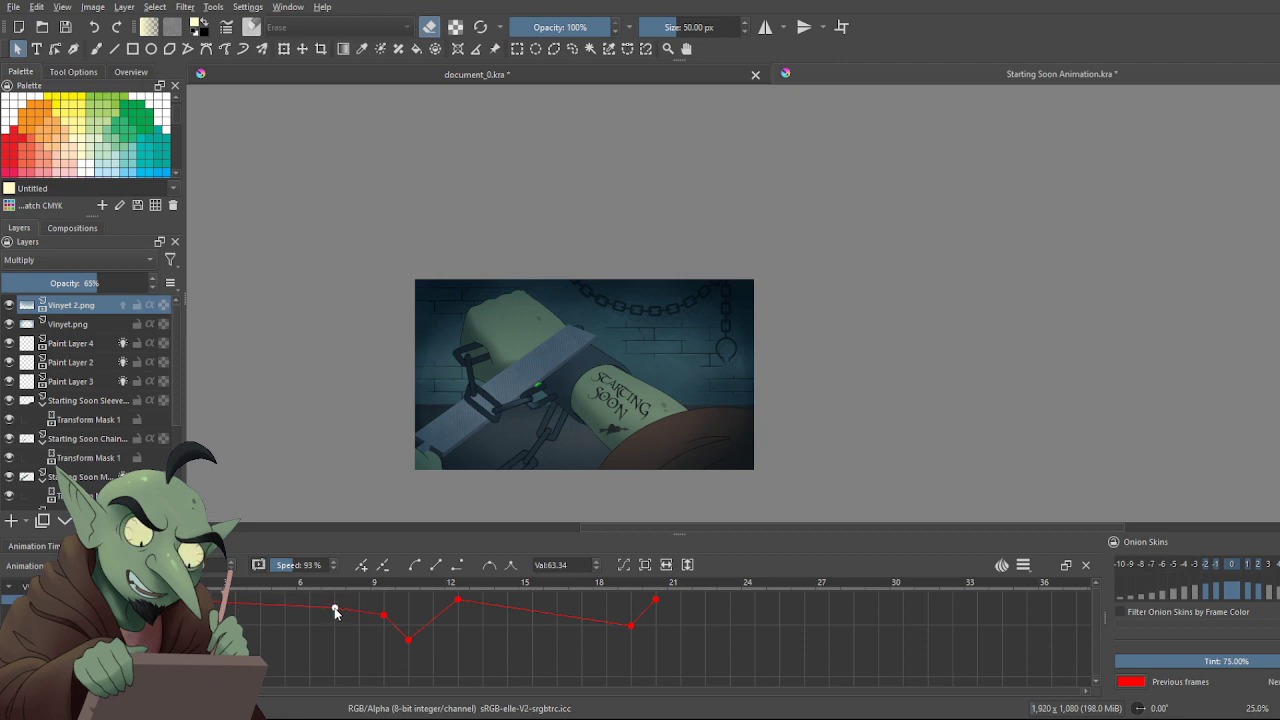
click(386, 606)
click(35, 546)
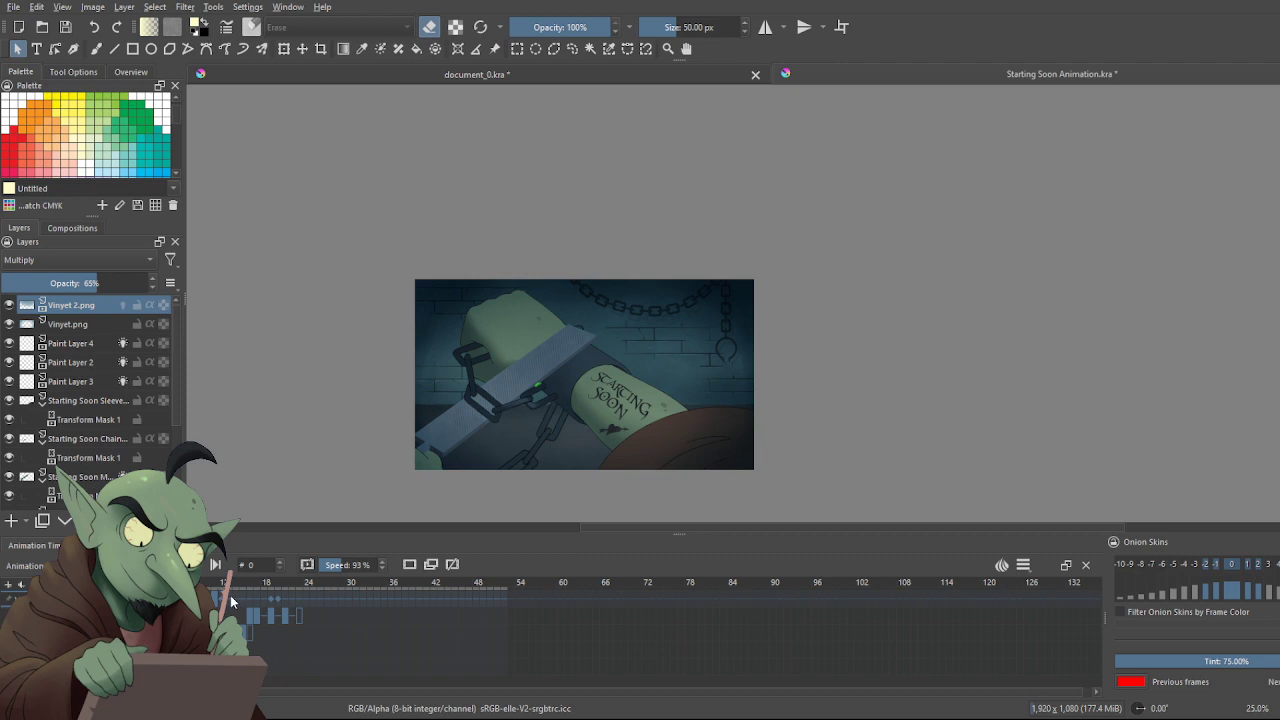
click(125, 546)
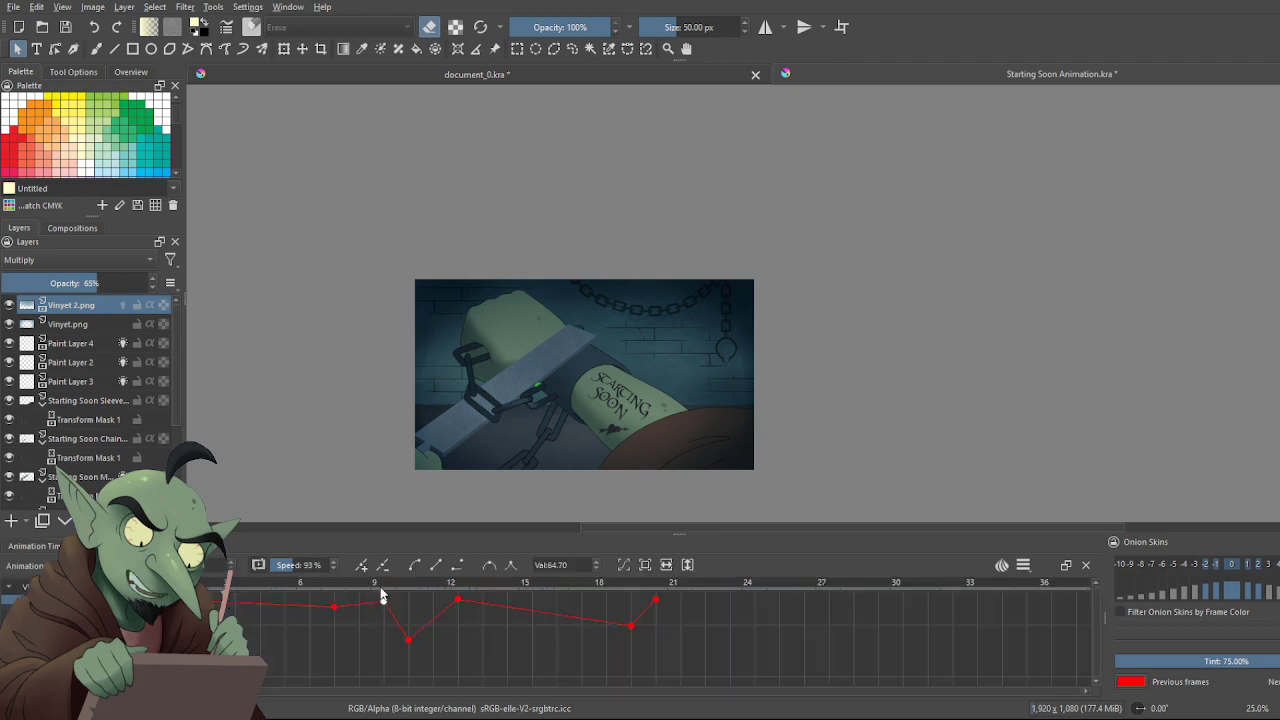
click(62, 546)
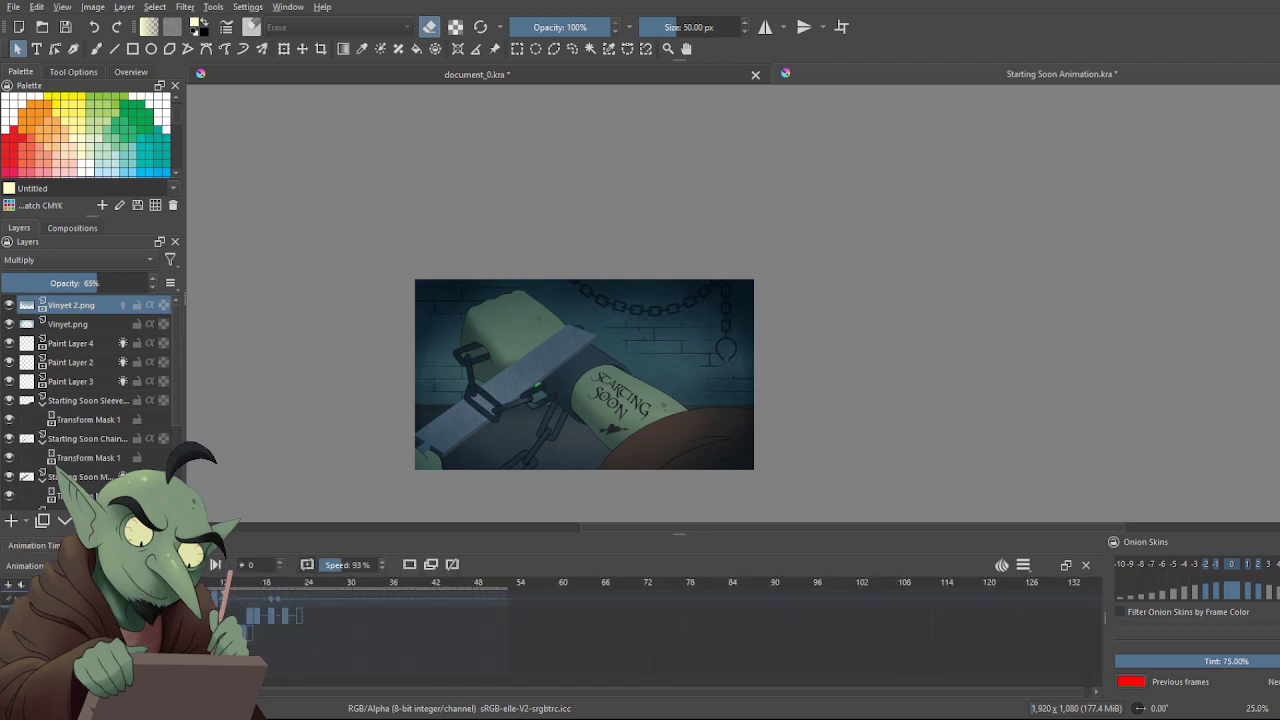
Raise the Vinyet 2.png opacity keyframe at frame 10 slightly and replay the animation to check the flicker
click(213, 599)
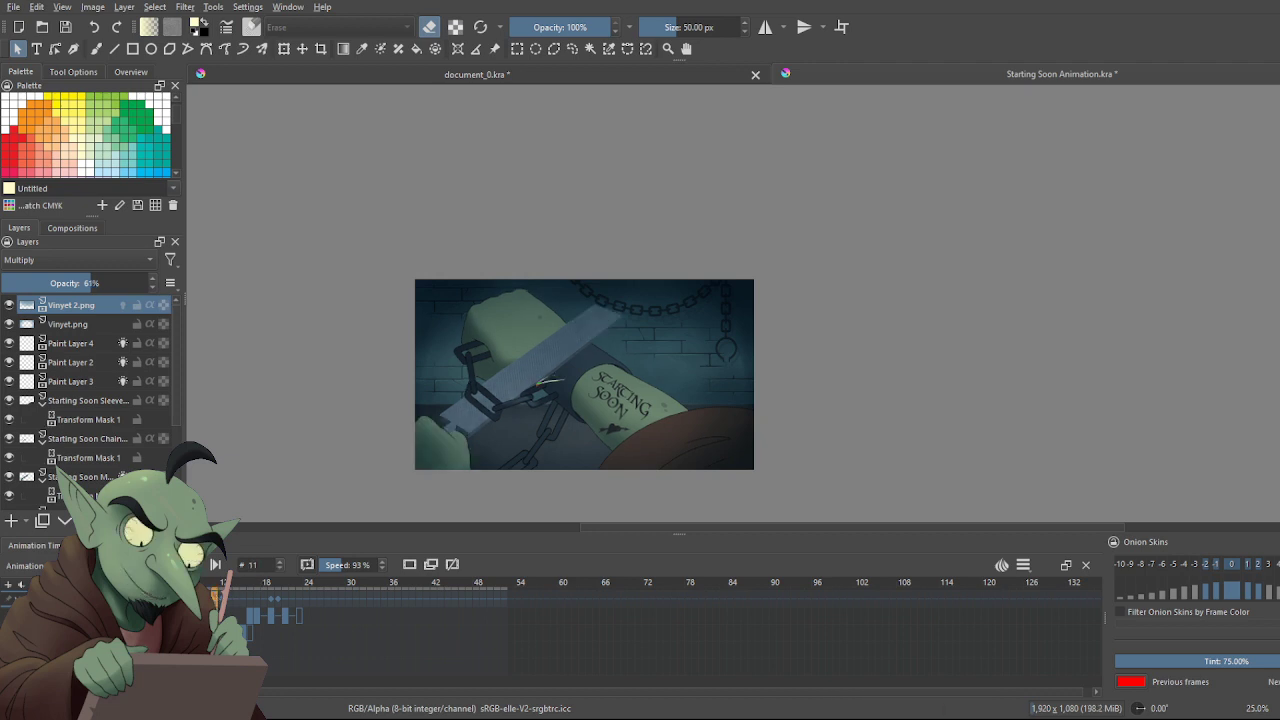
click(140, 599)
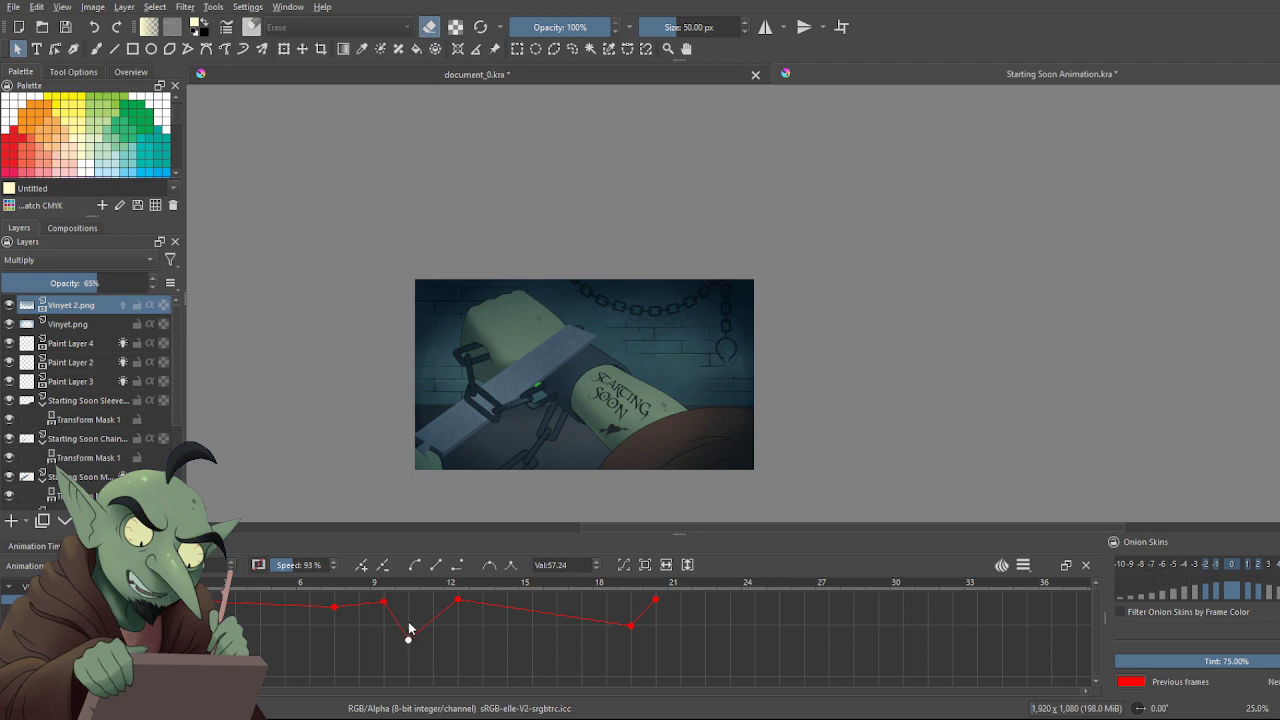
drag(408, 624, 409, 620)
click(35, 546)
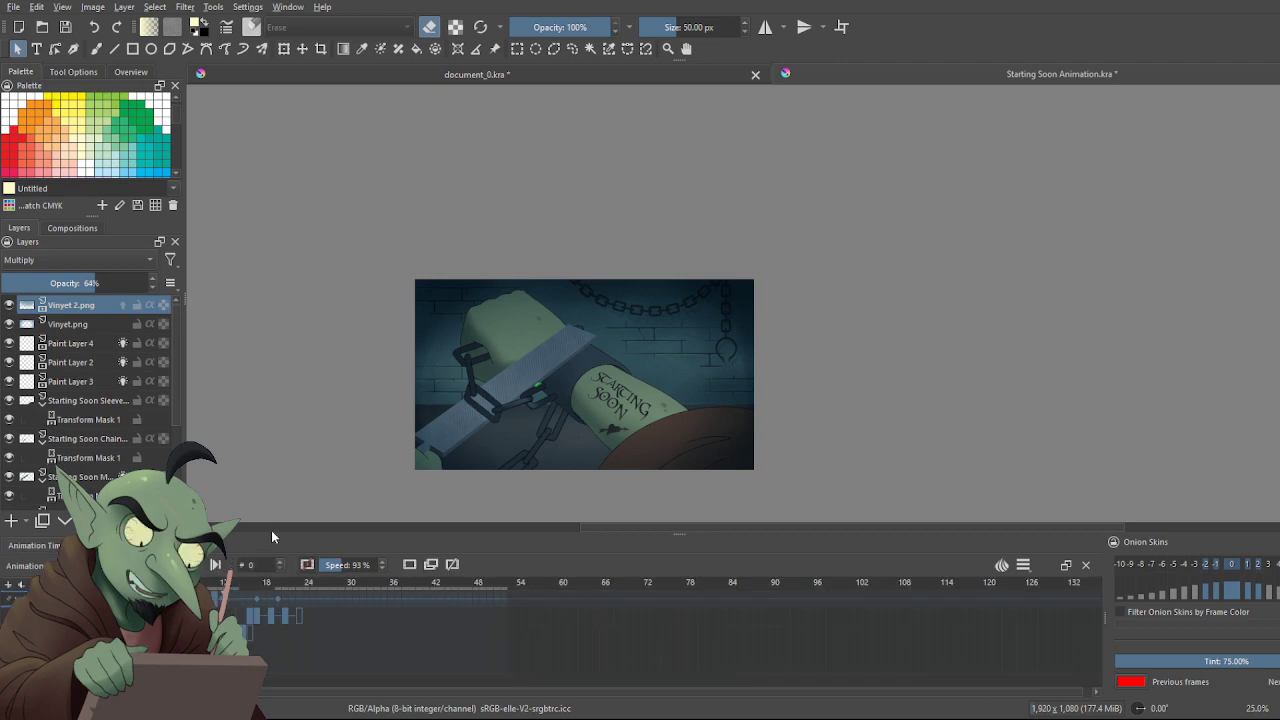
key(space)
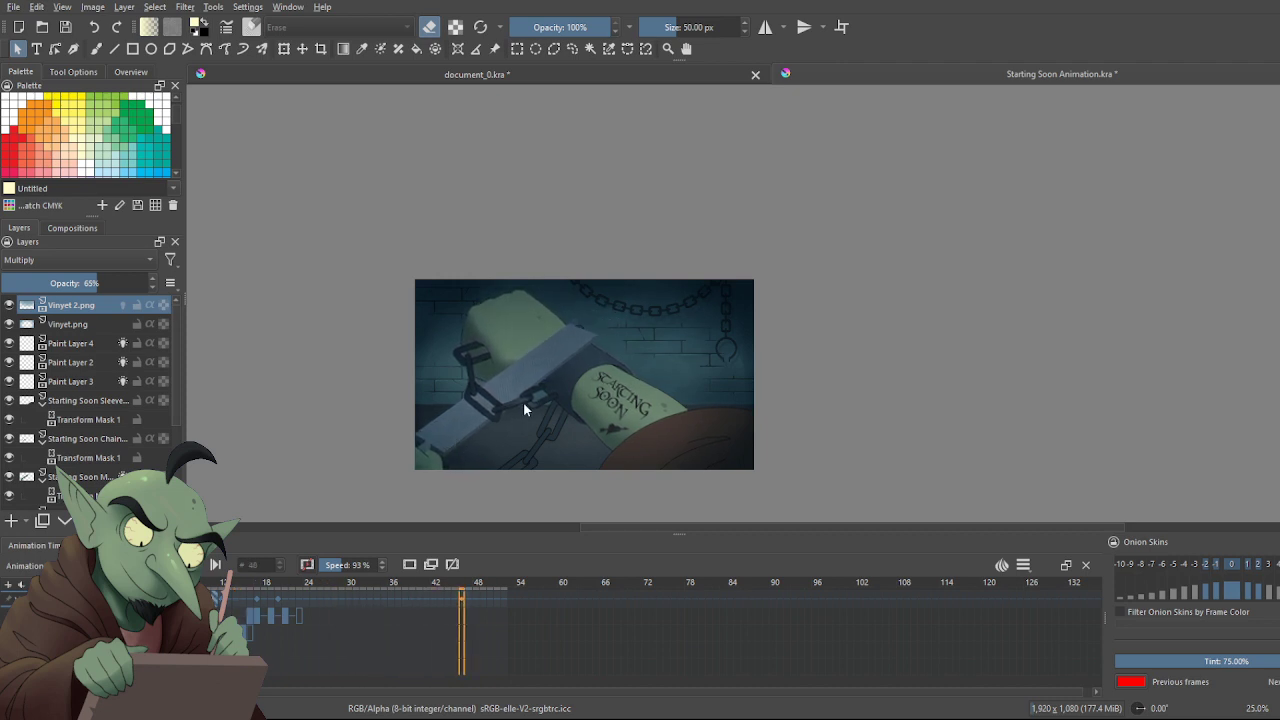
scroll(523, 402, down, 1)
scroll(509, 445, up, 1)
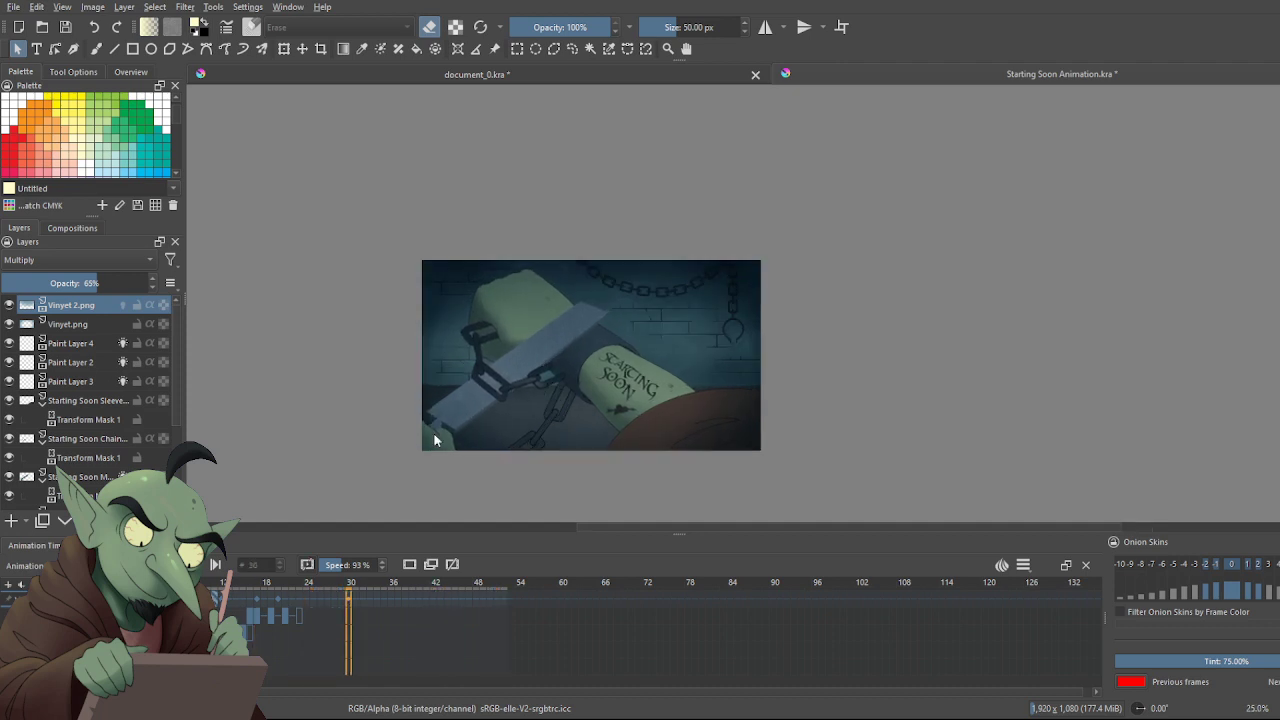
Compare the Vinyet 2.png opacity at frames 17 and 19, and move the second-to-last opacity keyframe to frame 18
click(258, 595)
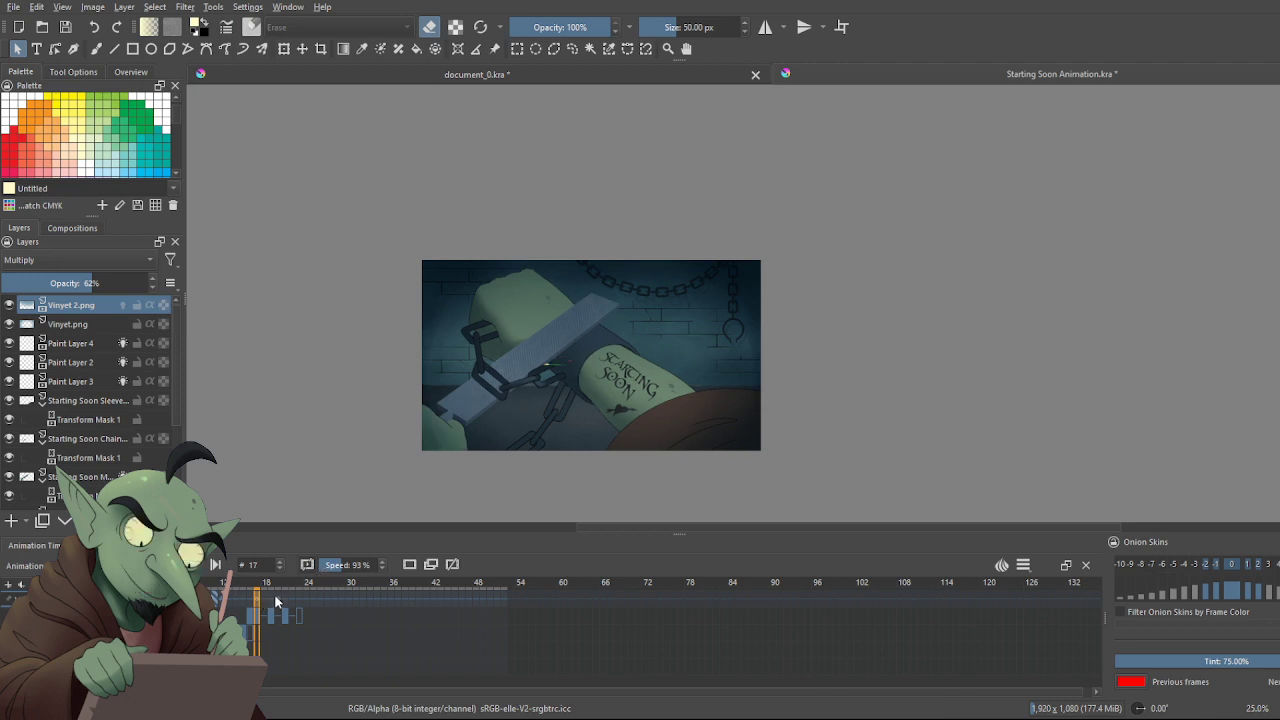
click(273, 596)
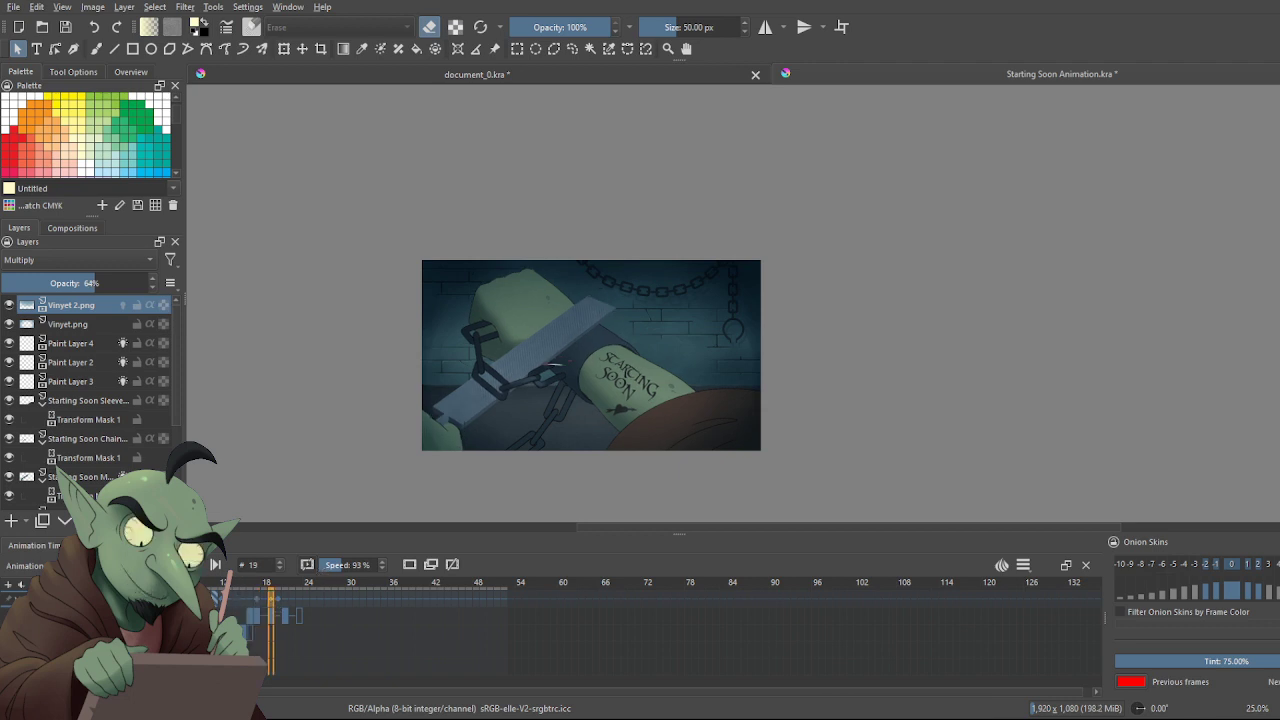
click(128, 545)
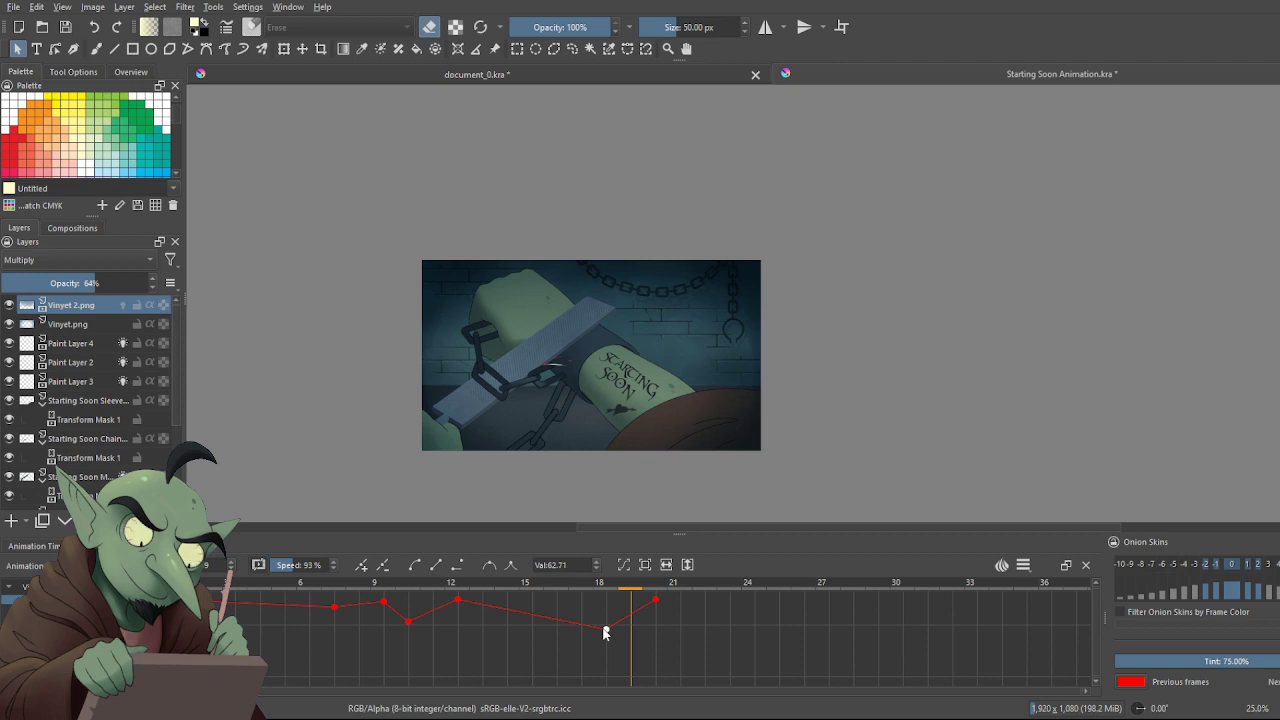
click(45, 546)
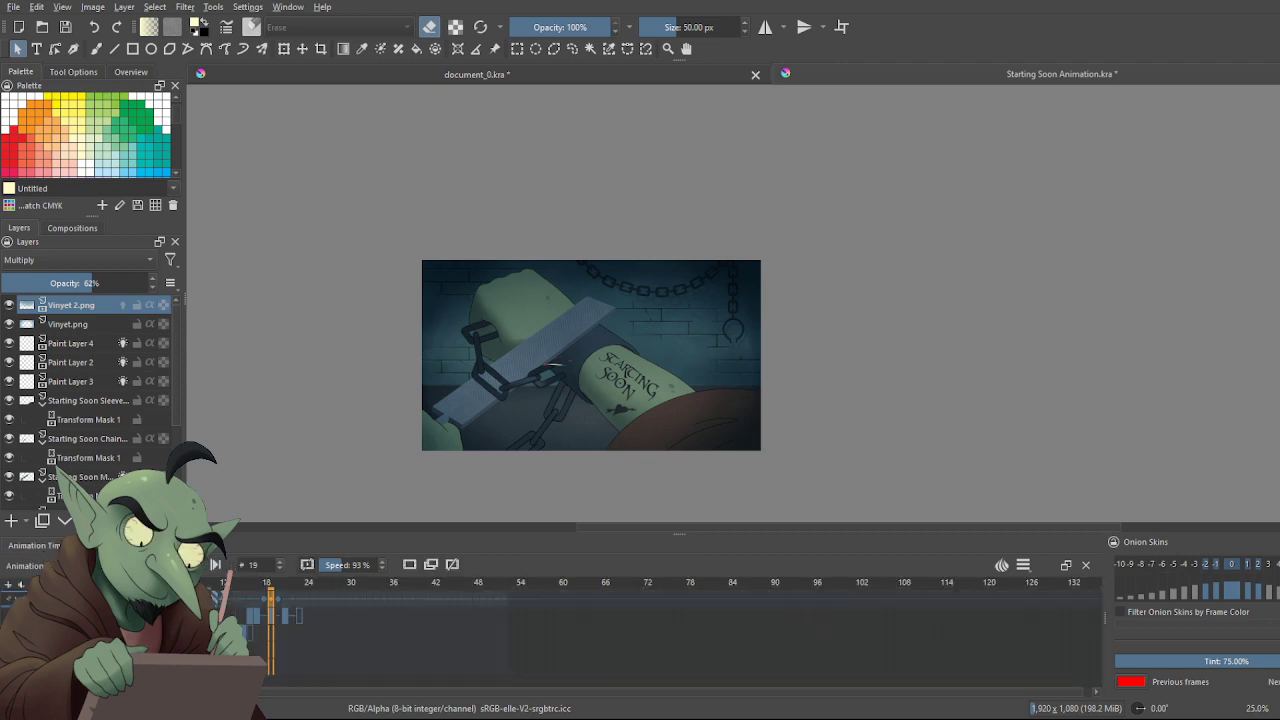
Save the animation file, play it from frame 0 to inspect the flicker and sawing at several magnifications, and stop playback
key(Home)
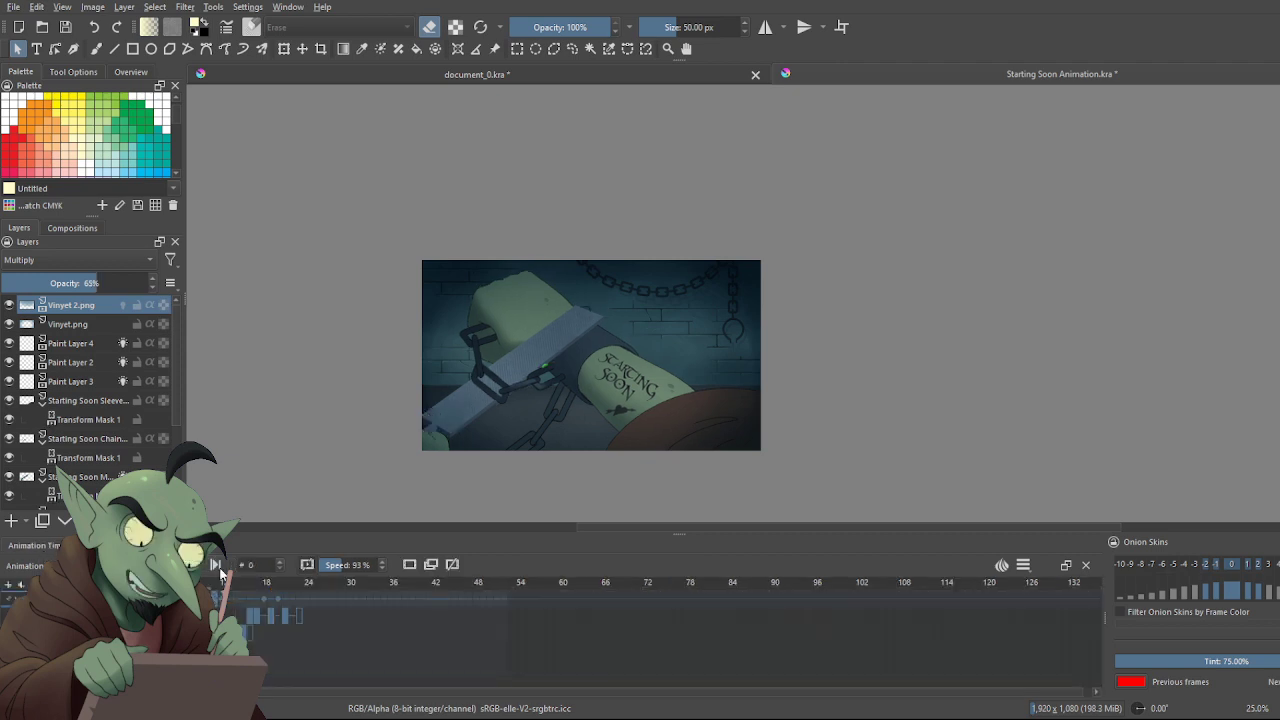
key(ctrl+s)
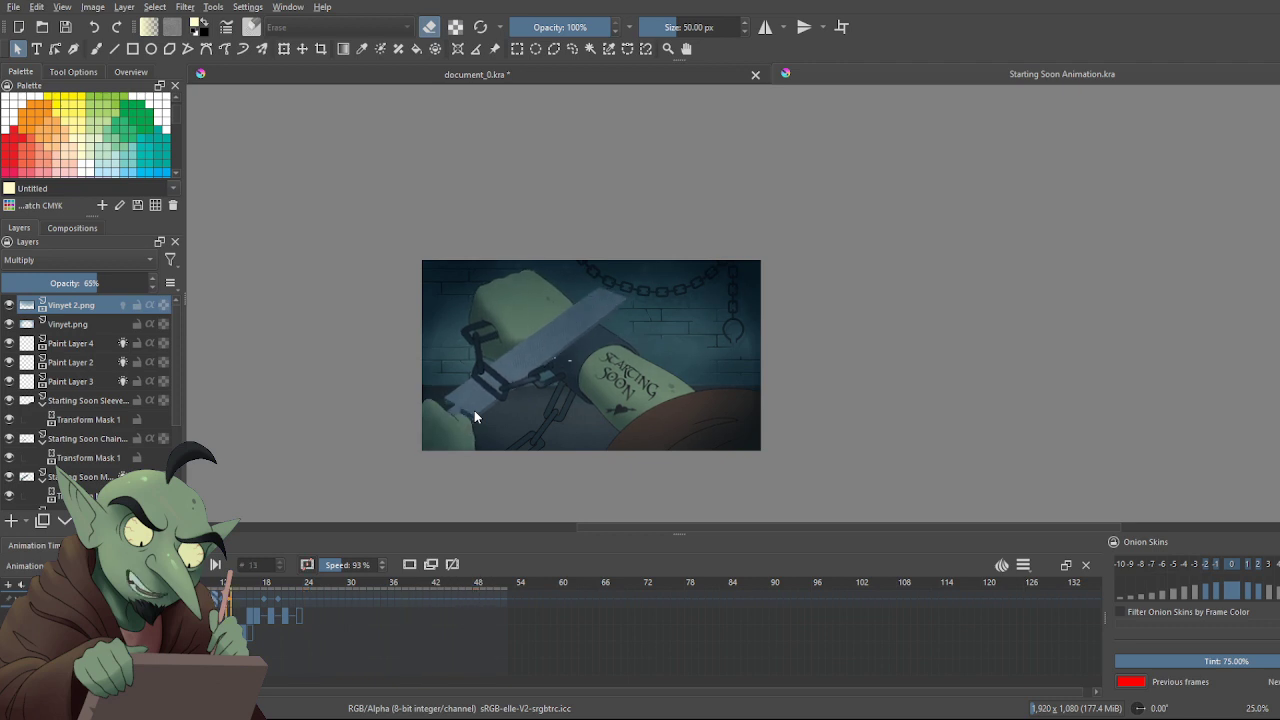
scroll(622, 341, up, 1)
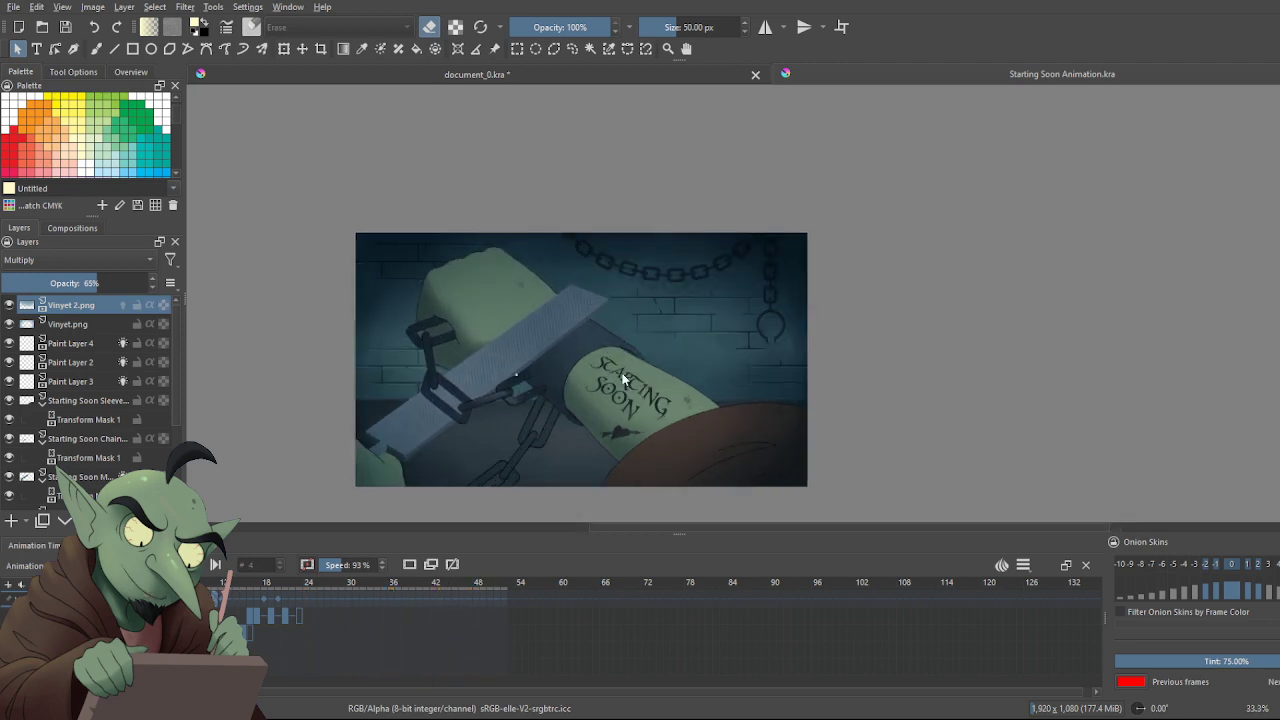
scroll(534, 449, down, 2)
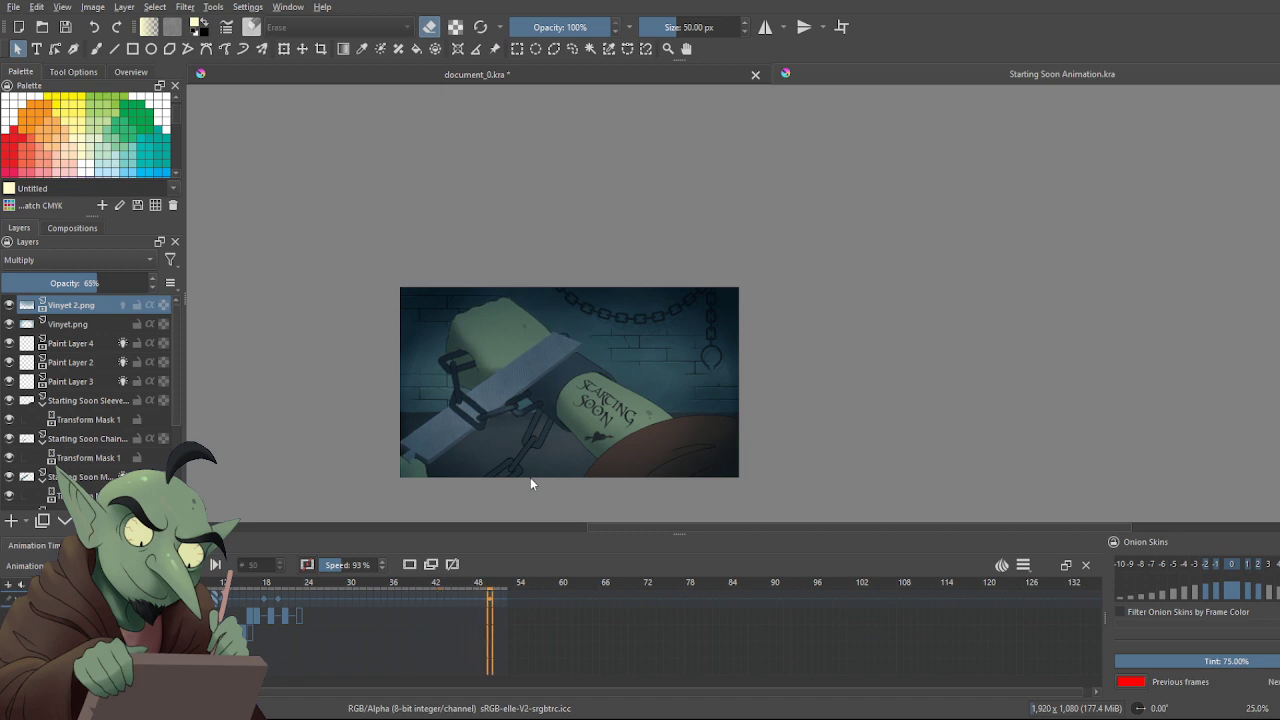
scroll(530, 479, up, 2)
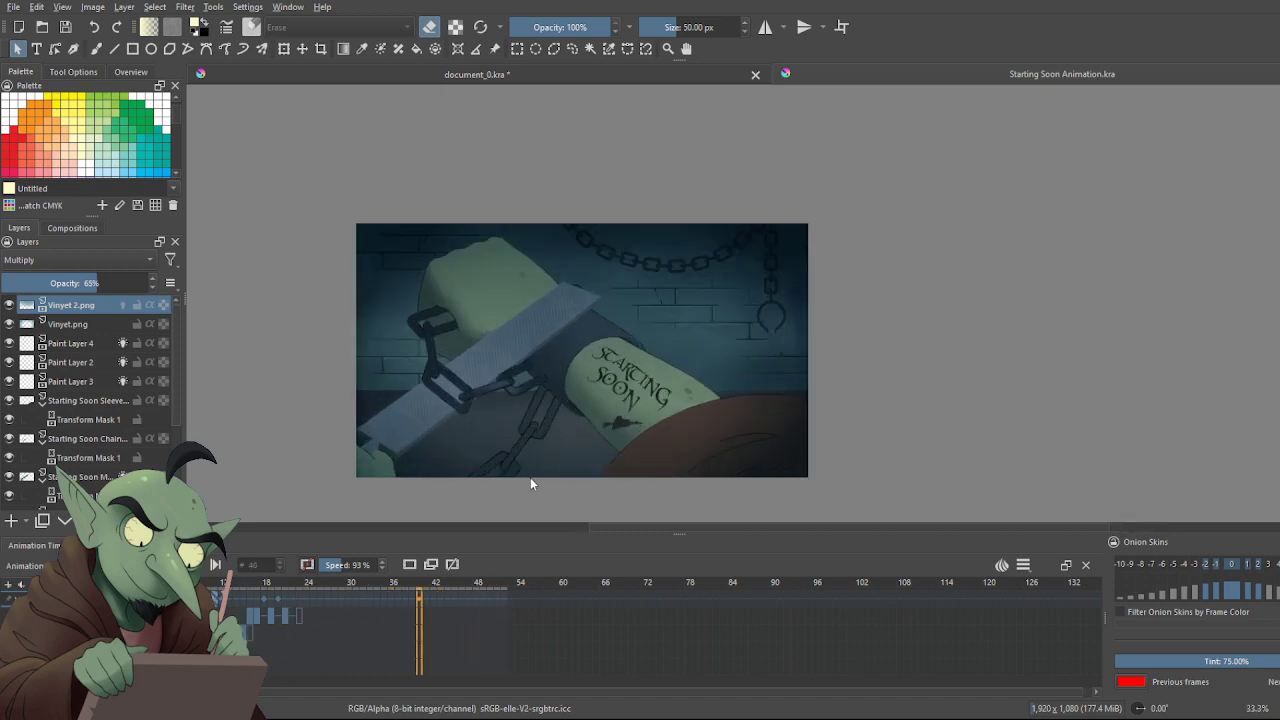
scroll(530, 477, down, 1)
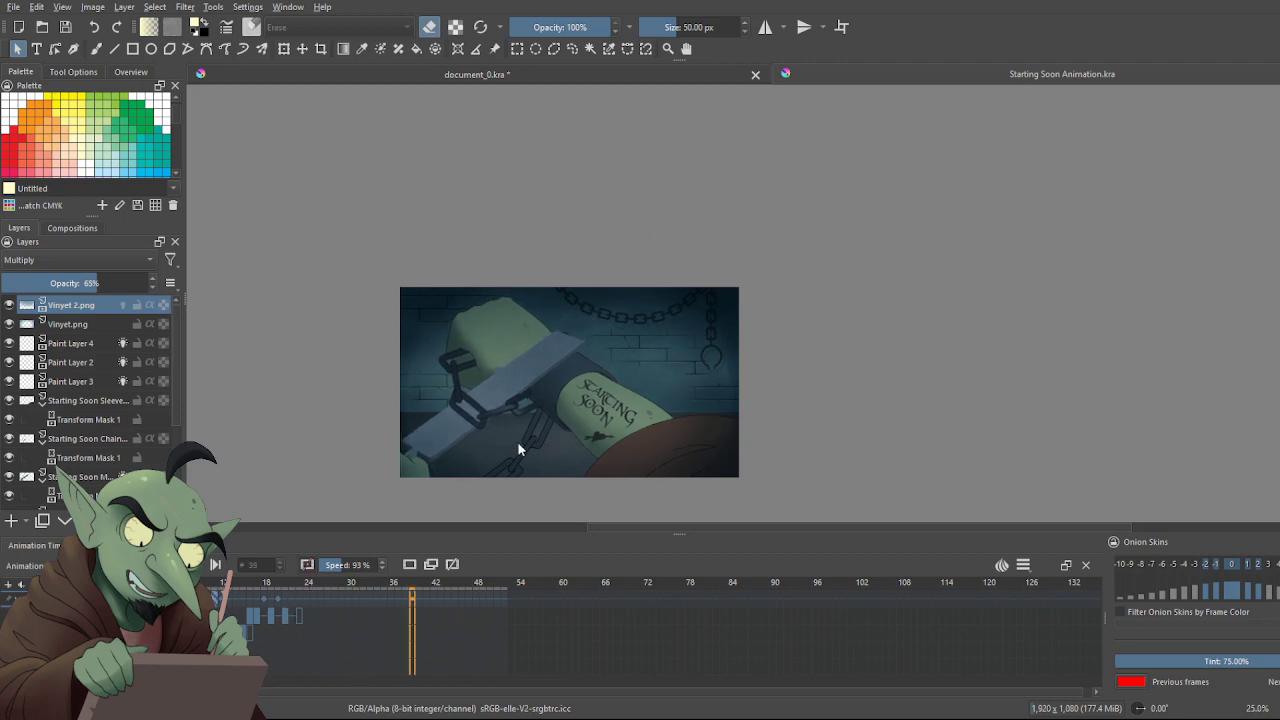
scroll(517, 441, up, 1)
scroll(550, 405, up, 1)
scroll(566, 400, down, 1)
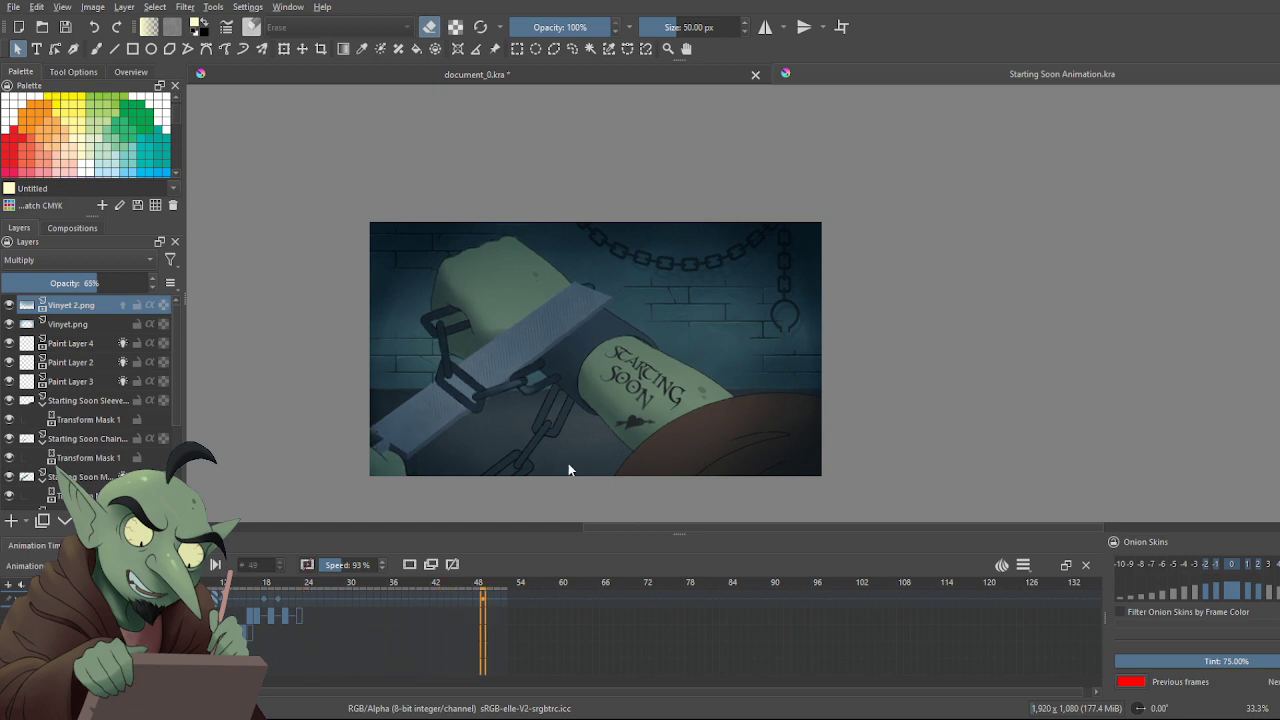
scroll(571, 466, up, 2)
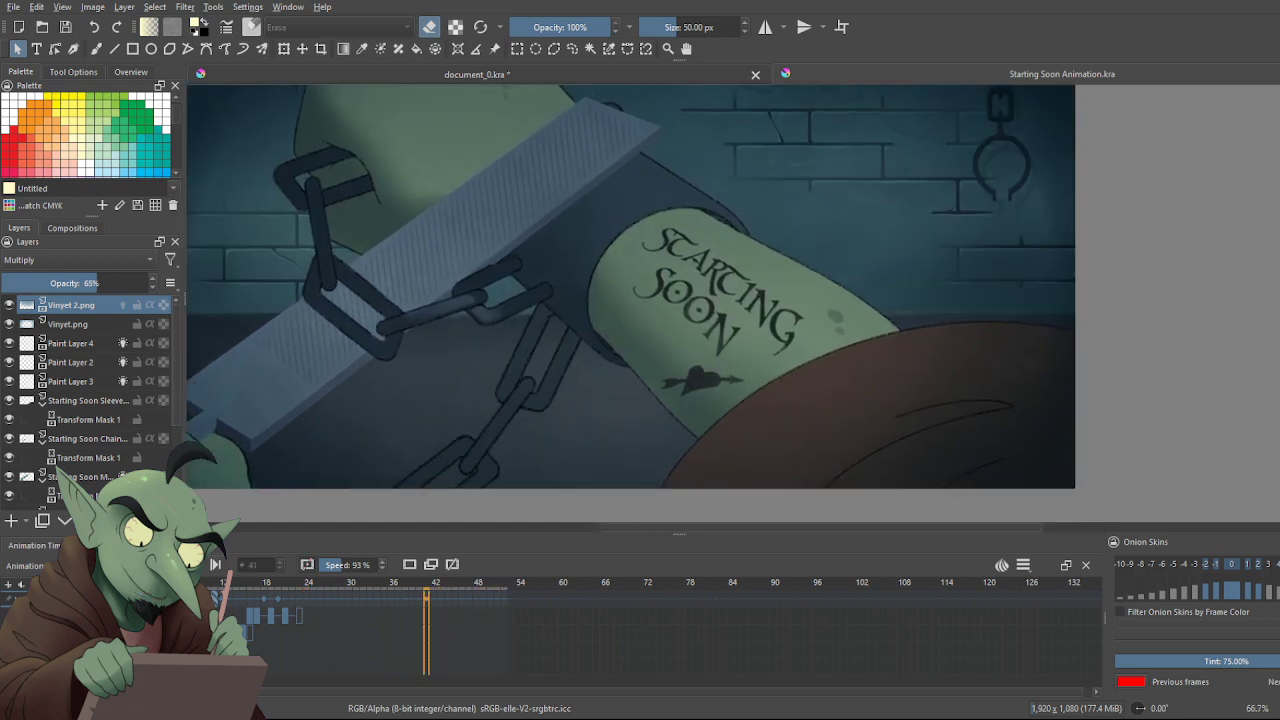
click(173, 565)
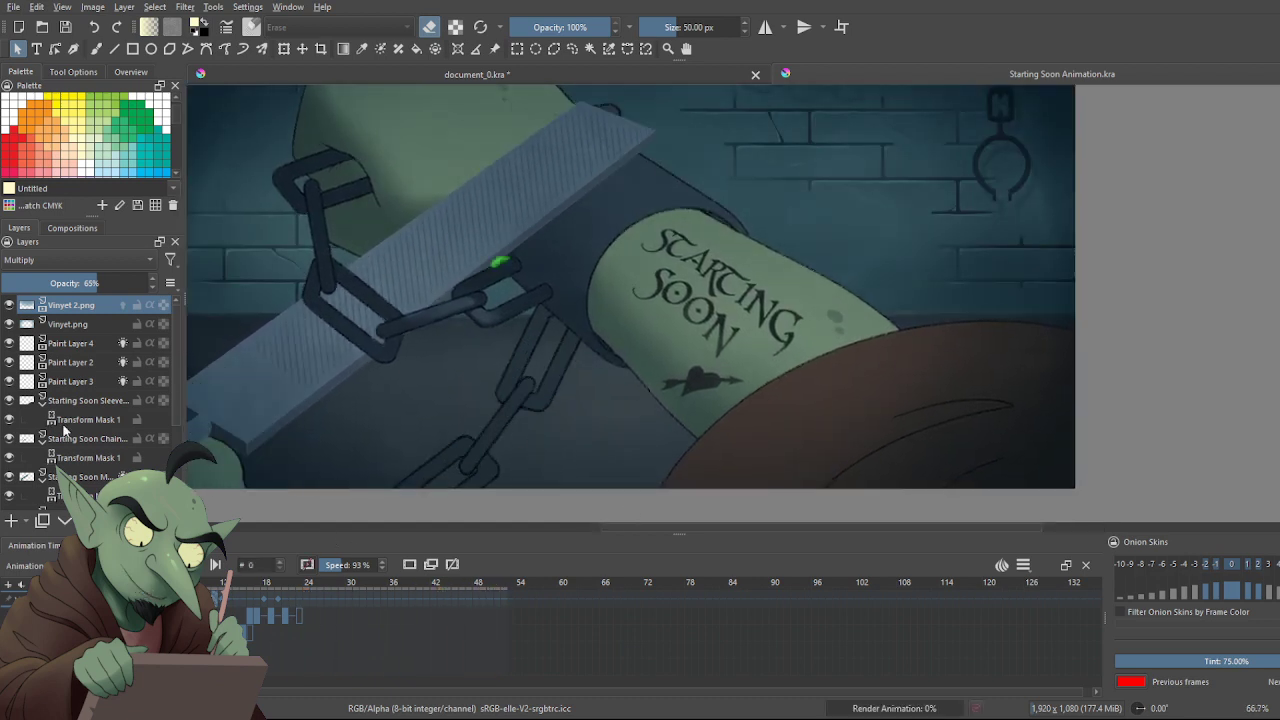
Hide and show again the three Starting Soon Behin... layers to identify which hanging chain link each one holds
scroll(28, 418, down, 2)
scroll(30, 420, down, 1)
click(10, 424)
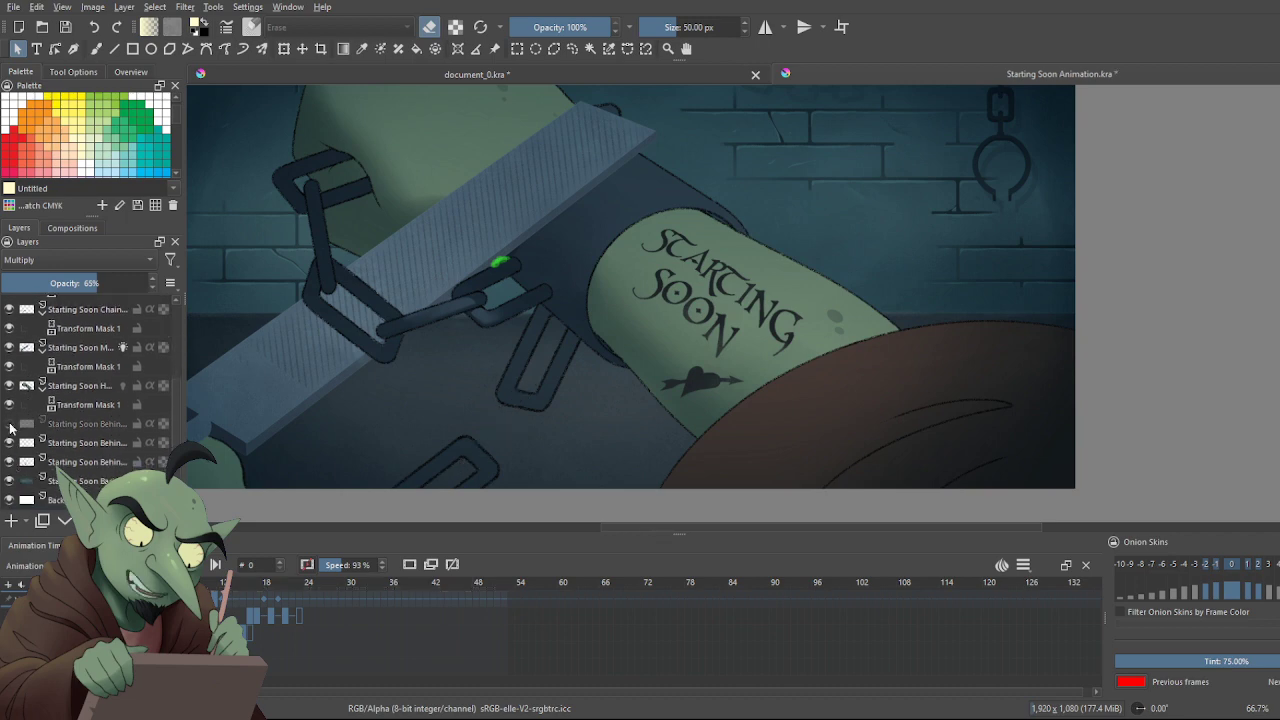
click(10, 444)
click(9, 462)
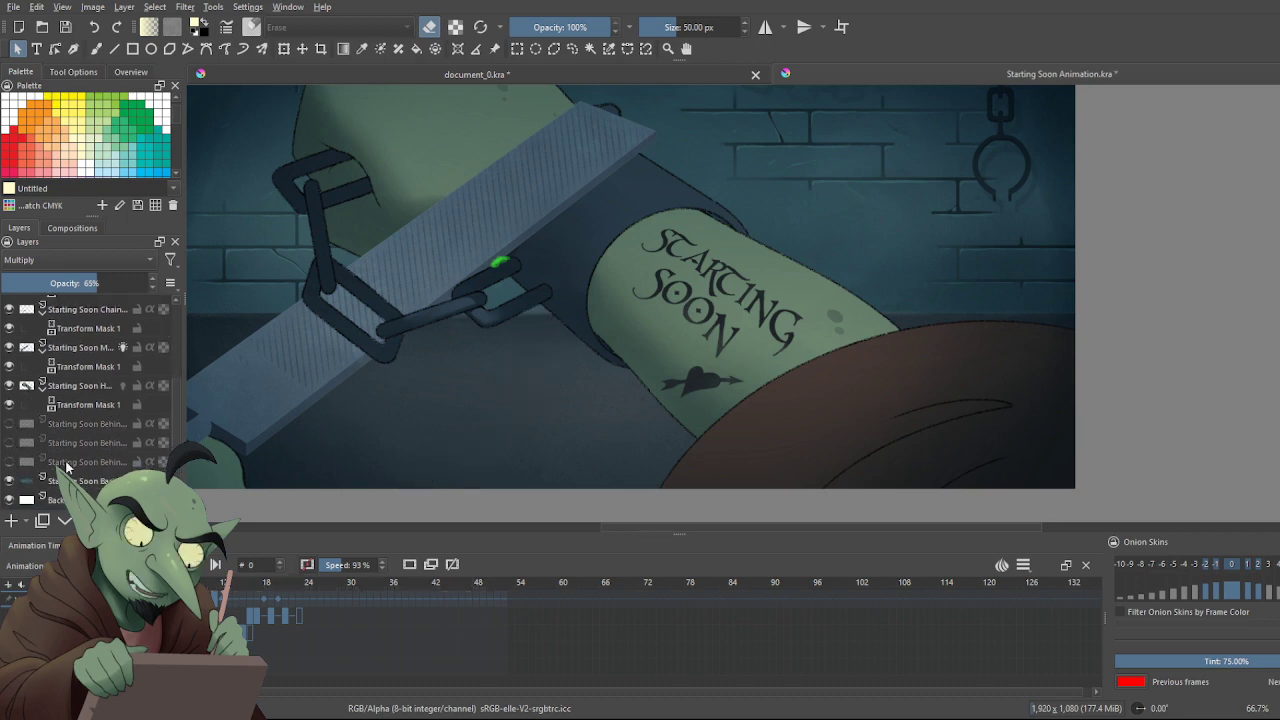
key(minus)
click(9, 424)
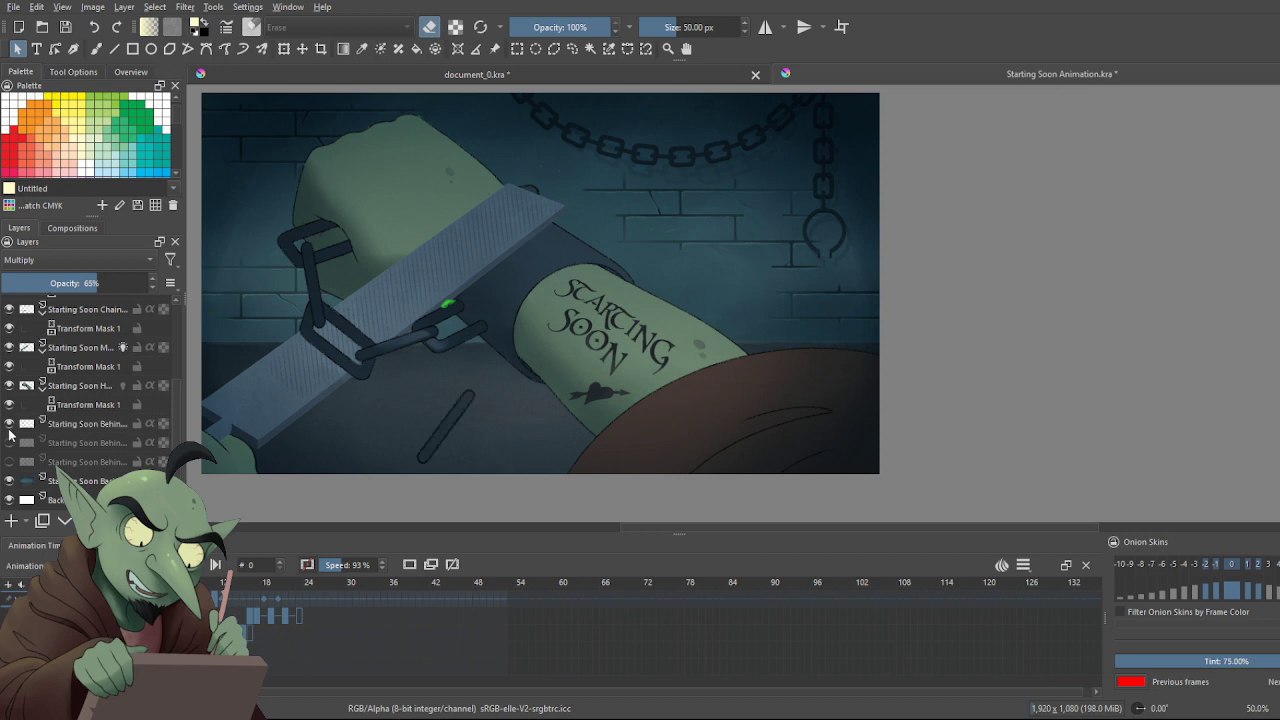
click(9, 443)
click(8, 462)
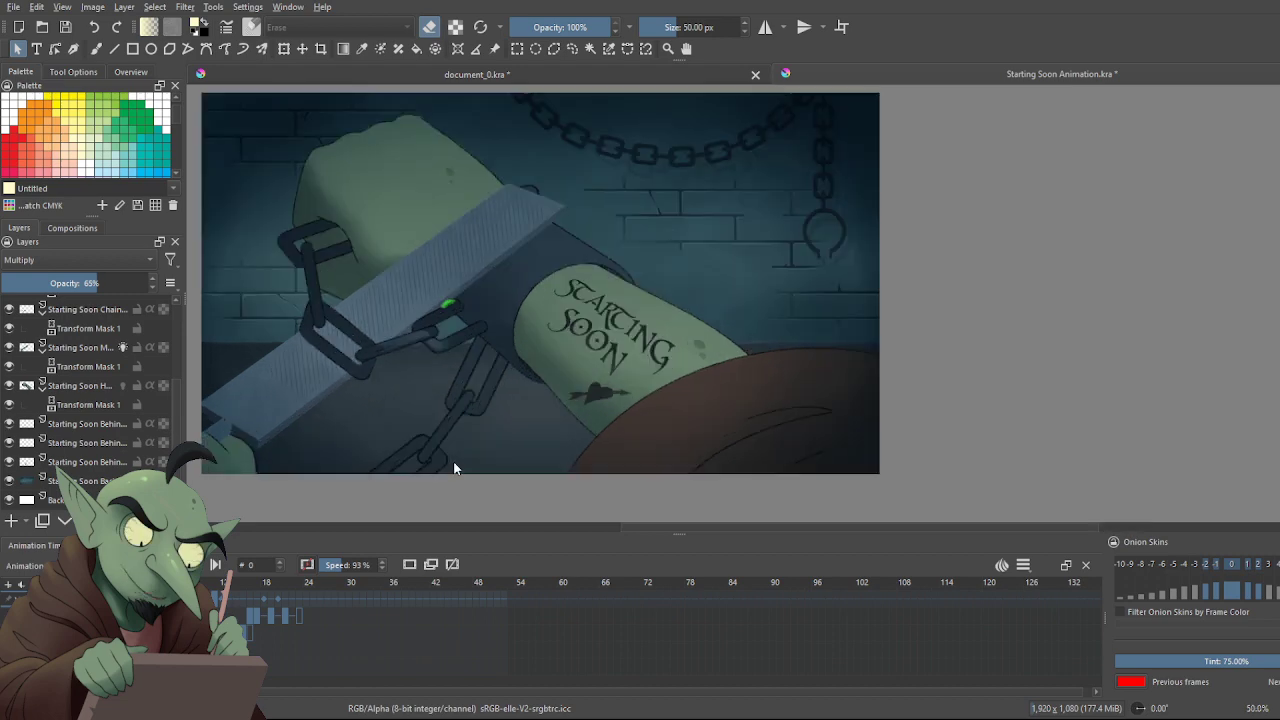
Inspect the chain links hanging behind the arm and select the uppermost Starting Soon Behin... layer with the Brush tool
scroll(433, 460, up, 2)
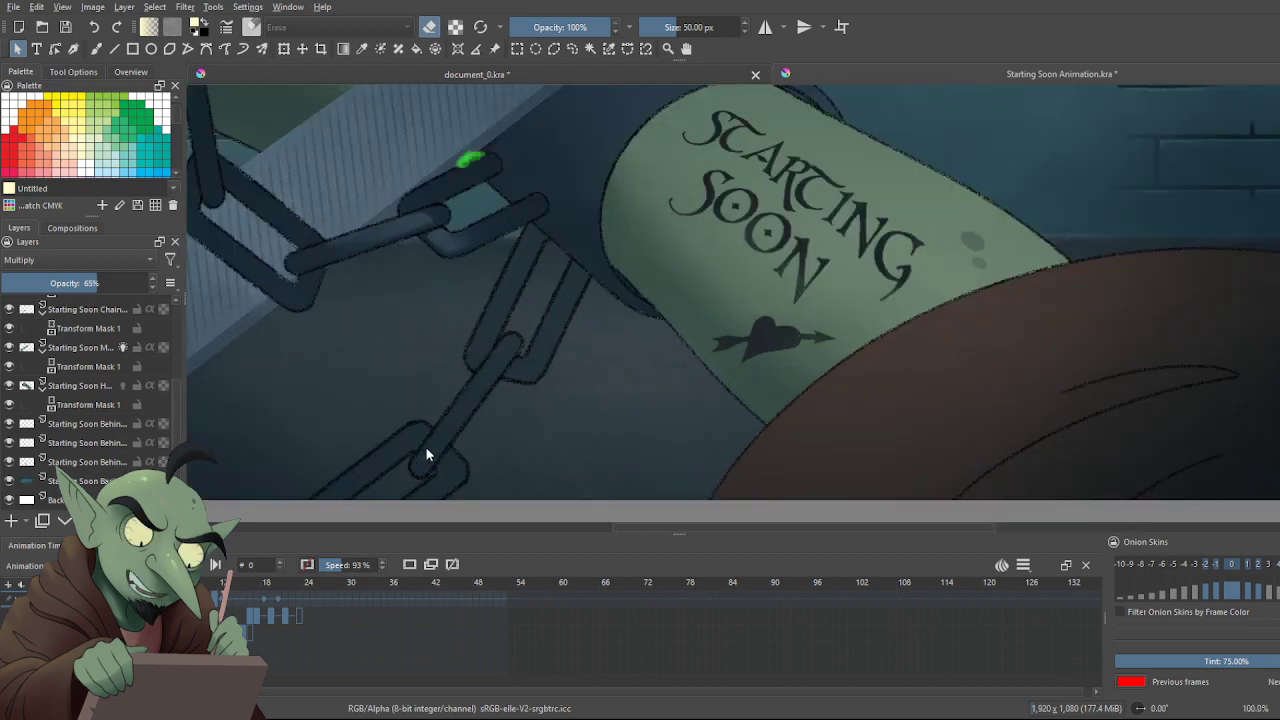
scroll(428, 457, down, 1)
scroll(426, 455, down, 1)
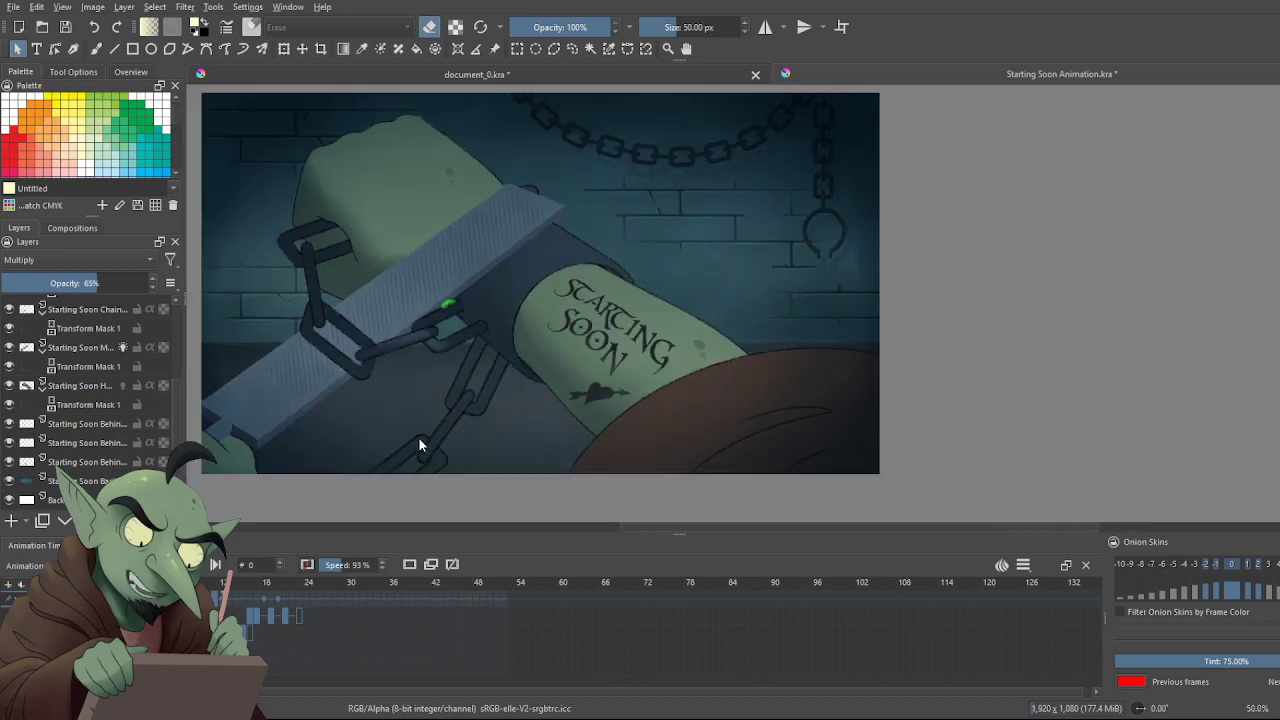
click(89, 426)
key(b)
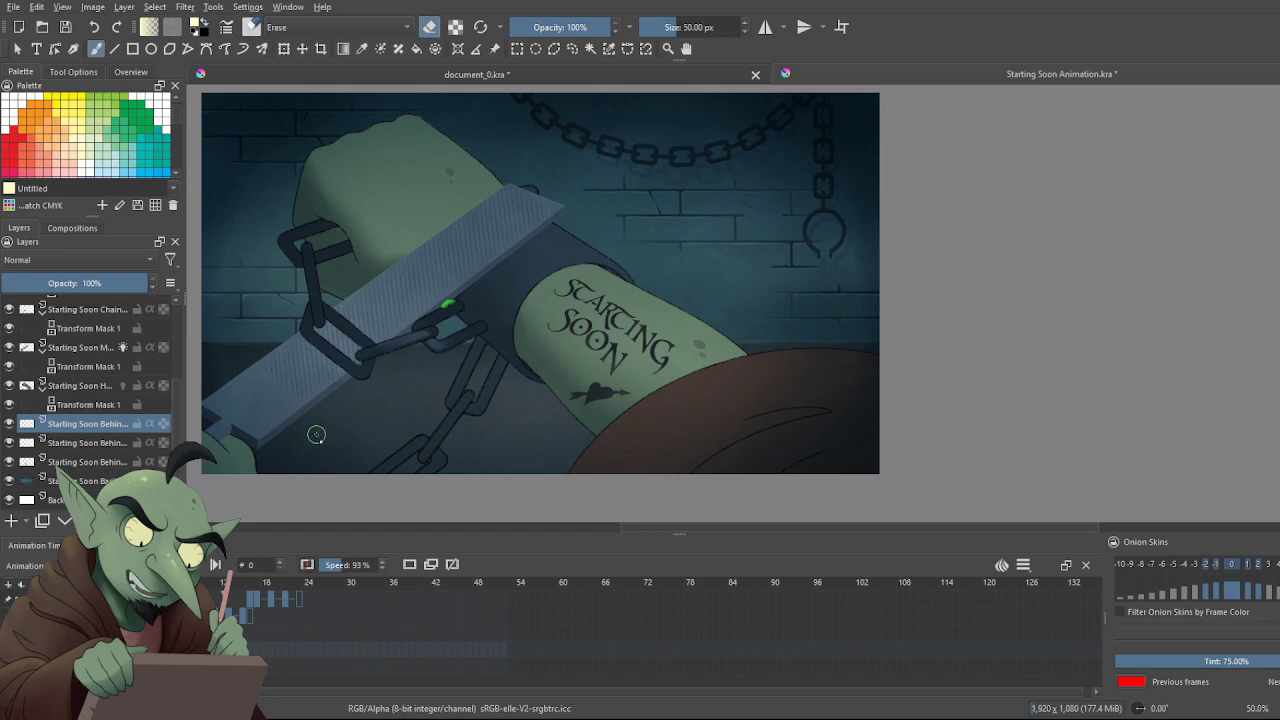
View the chains at frame 13 of the animation and select the Starting Soon H... layer
scroll(331, 450, down, 1)
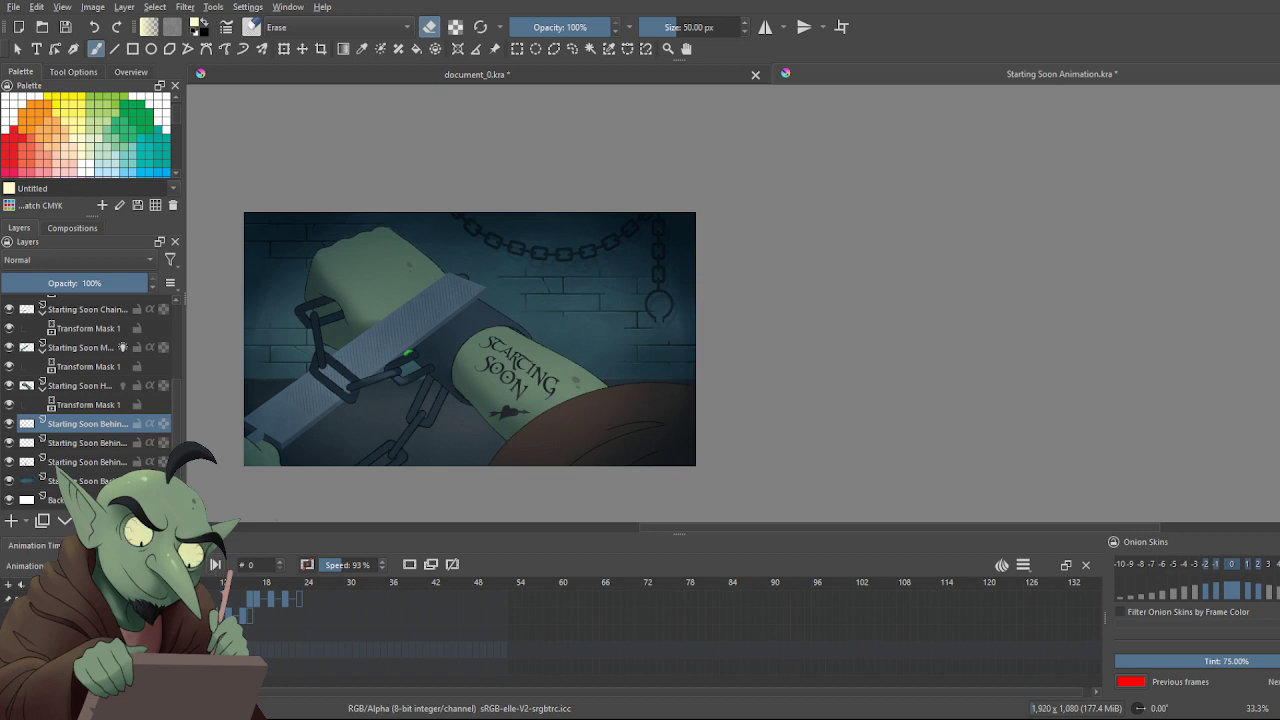
key(space)
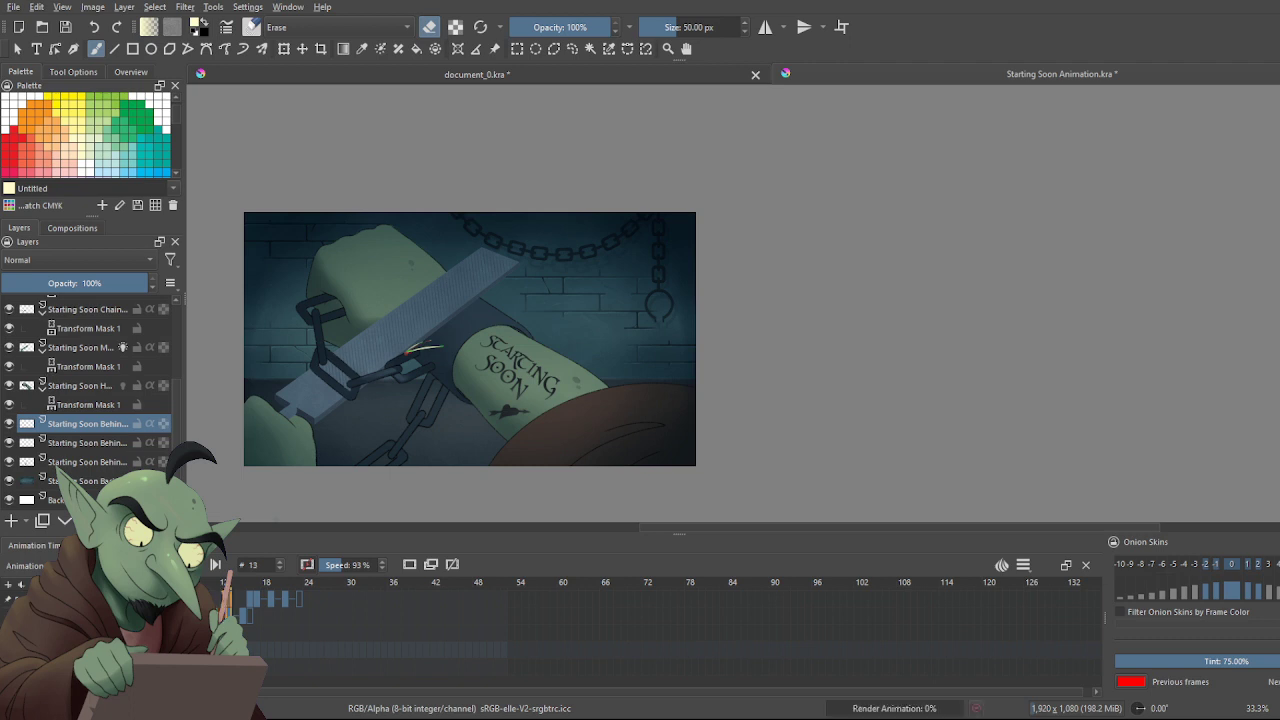
click(84, 388)
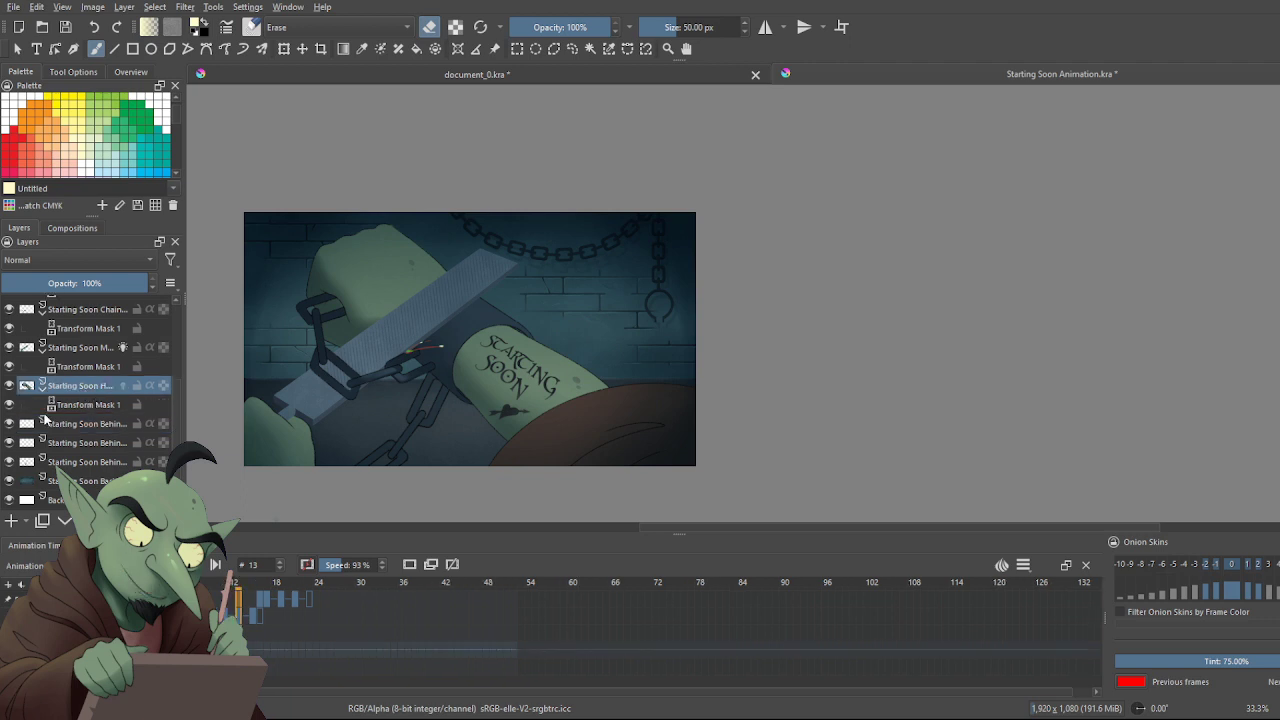
Hide and reshow the "Starting Soon H..." layer above the behind-chain layers to check what it holds
click(11, 387)
click(11, 387)
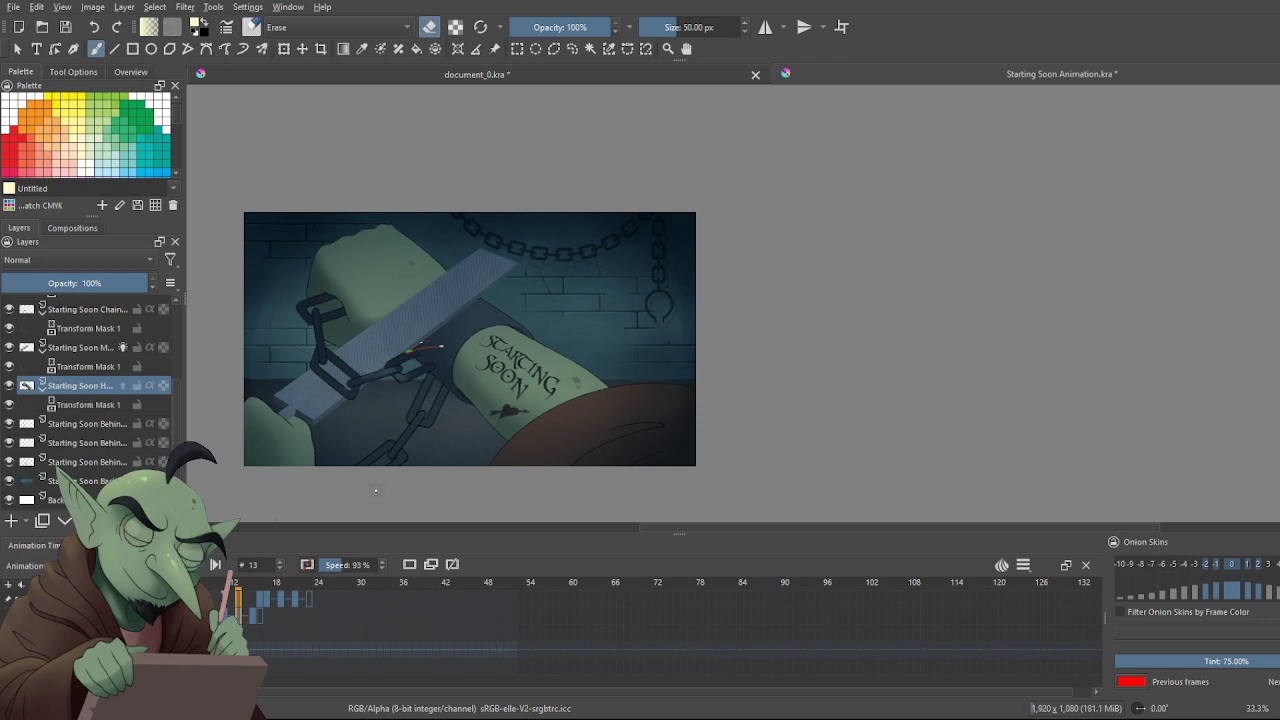
scroll(361, 503, down, 2)
scroll(361, 503, up, 1)
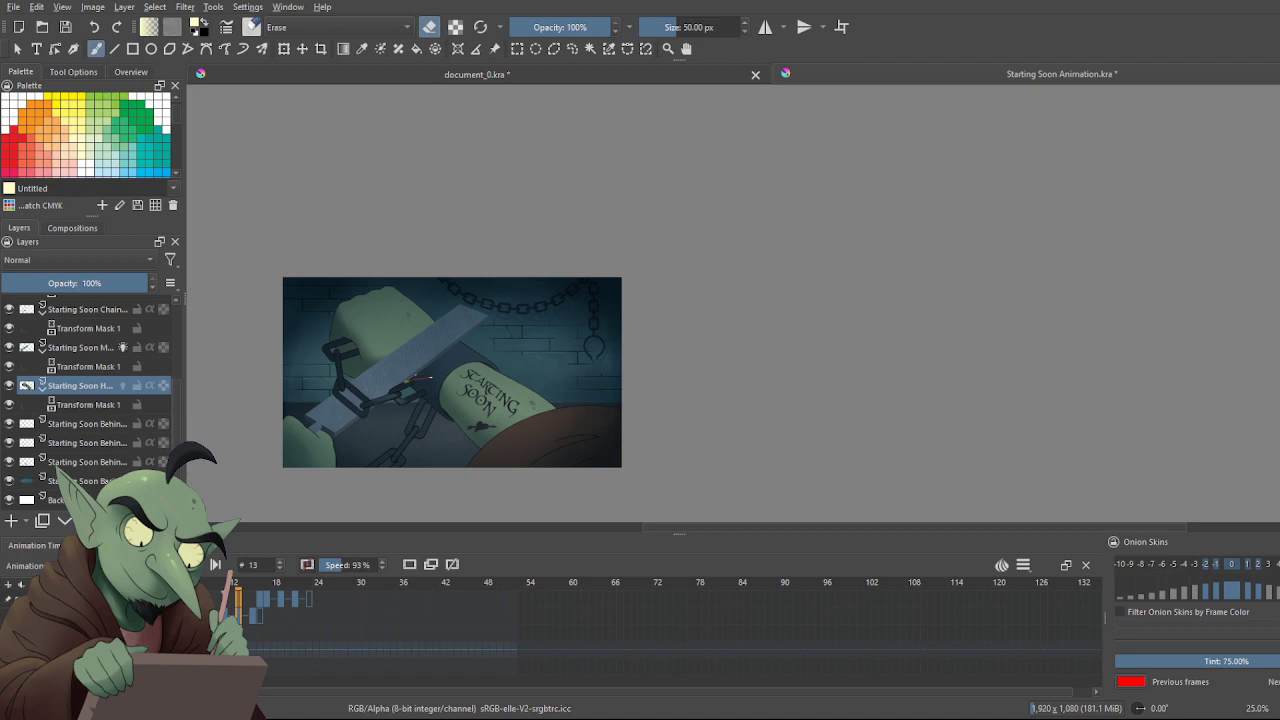
Check the three "Starting Soon Behin..." layers at frame 8, hiding and reshowing the upper two to identify their chain links
click(85, 481)
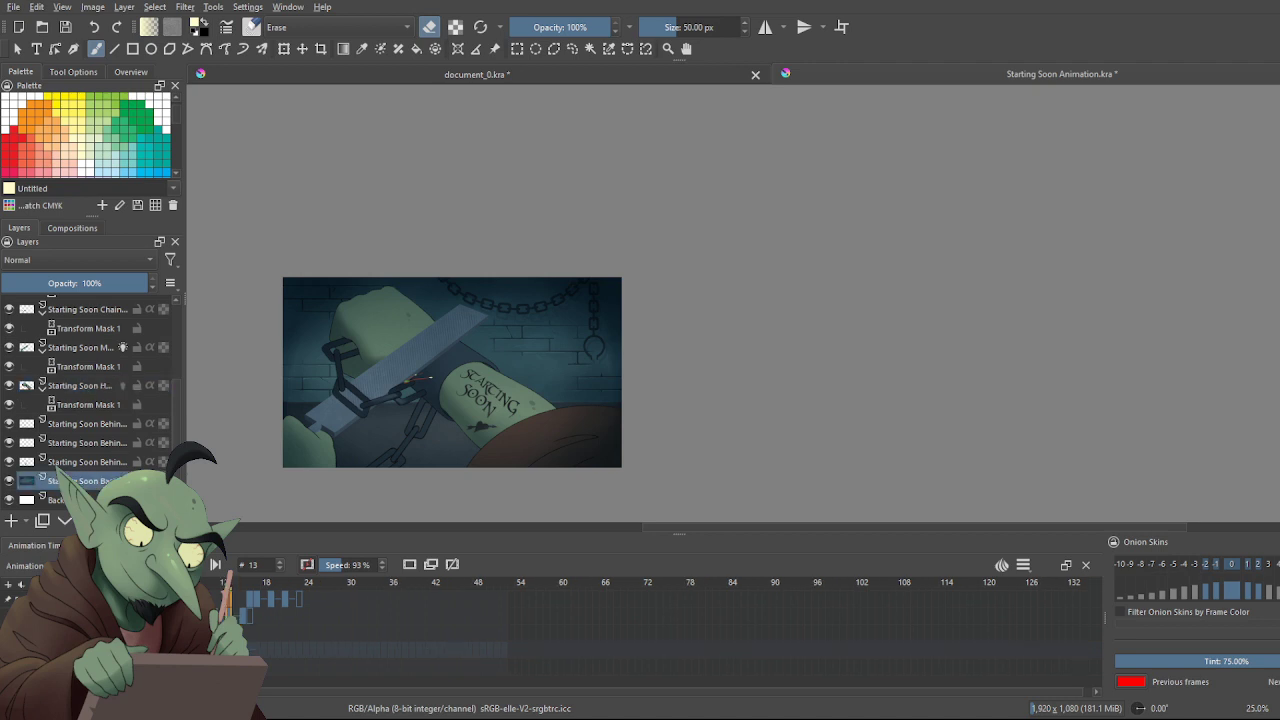
click(76, 463)
click(80, 442)
click(85, 423)
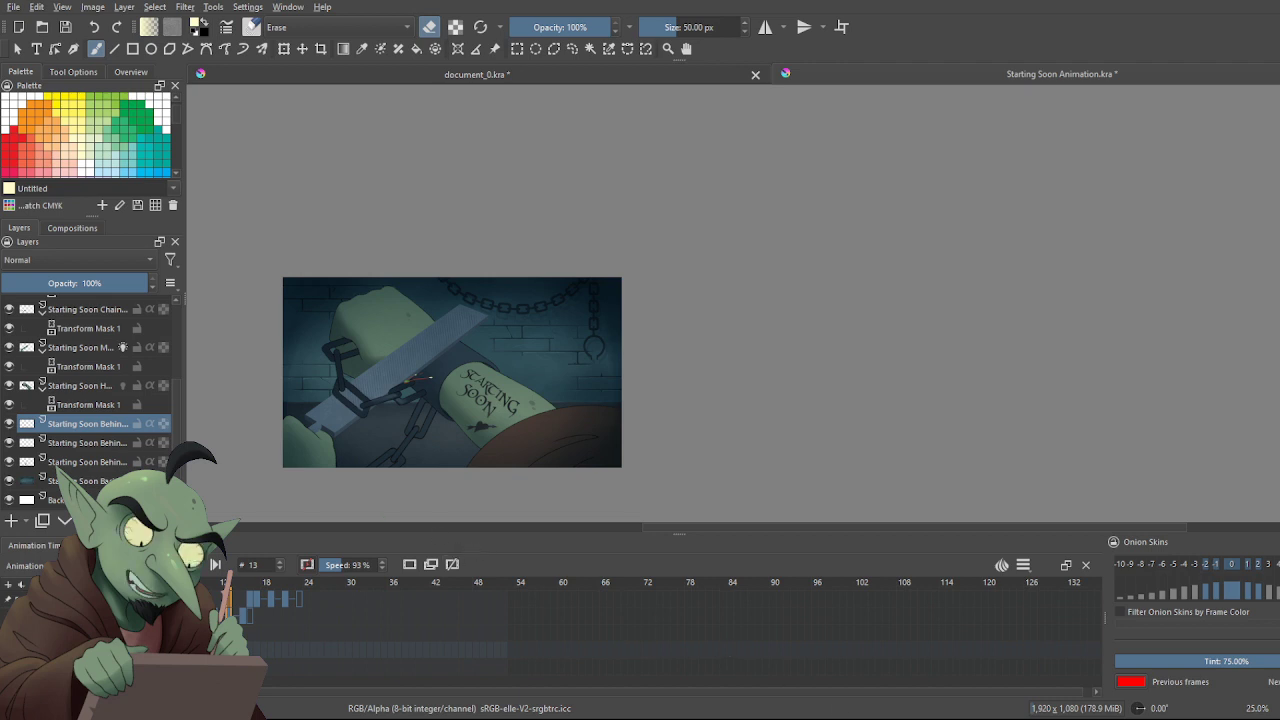
click(279, 561)
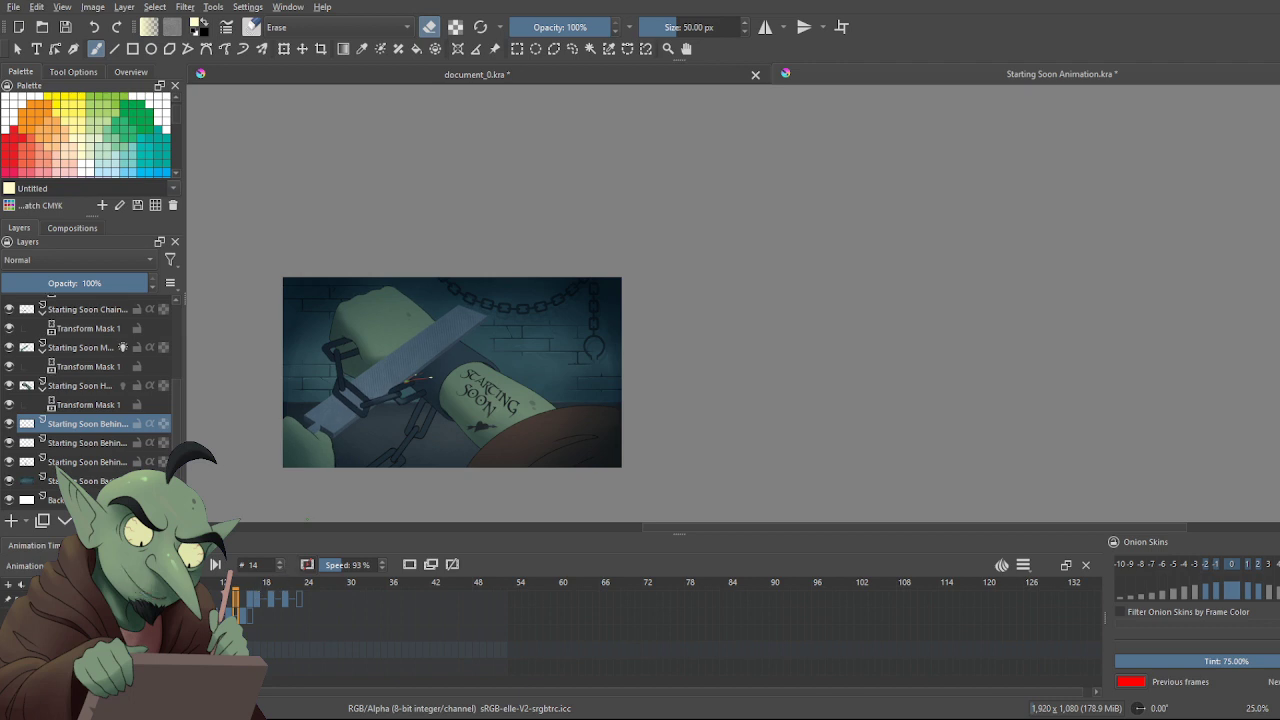
key(alt+comma)
click(10, 423)
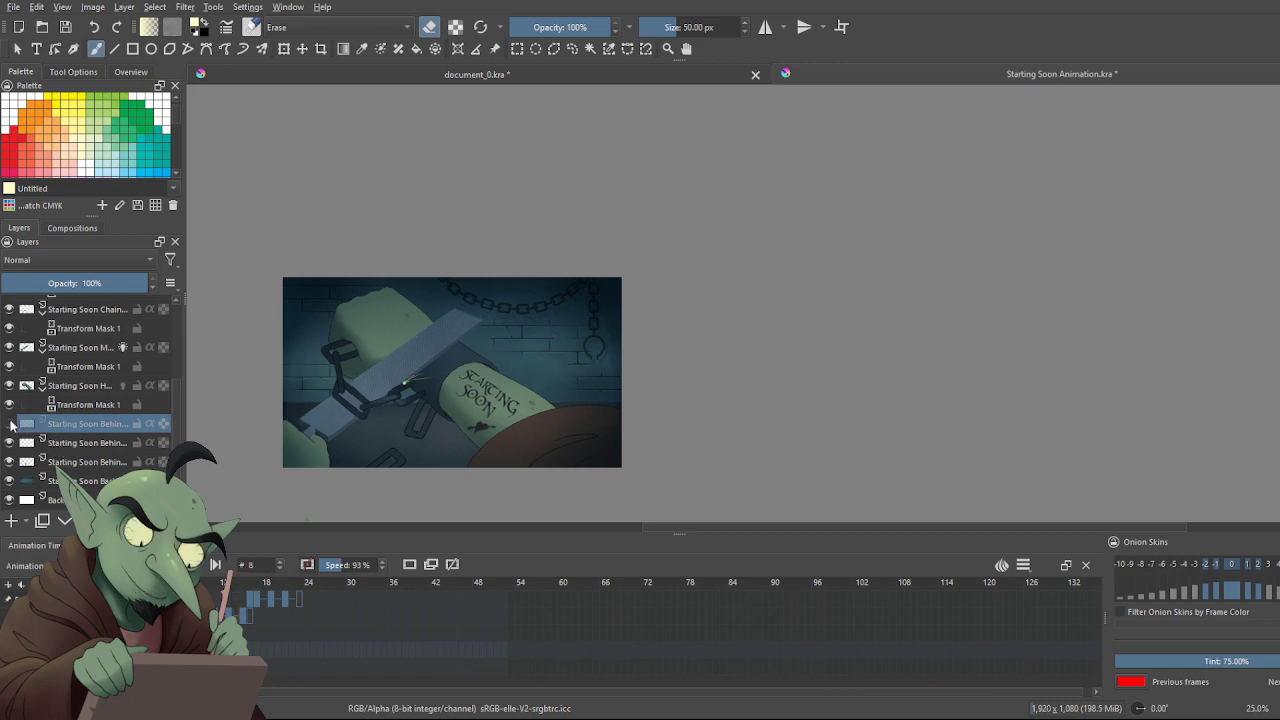
click(10, 423)
click(90, 443)
click(7, 444)
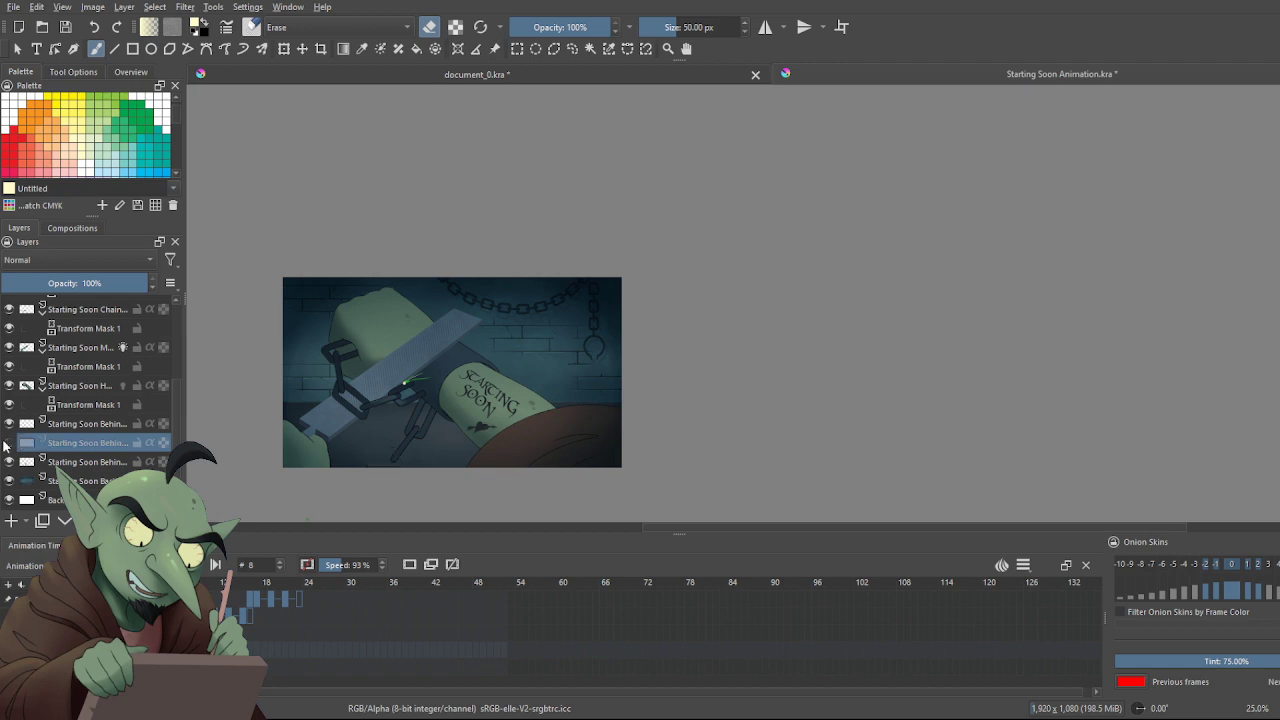
click(9, 443)
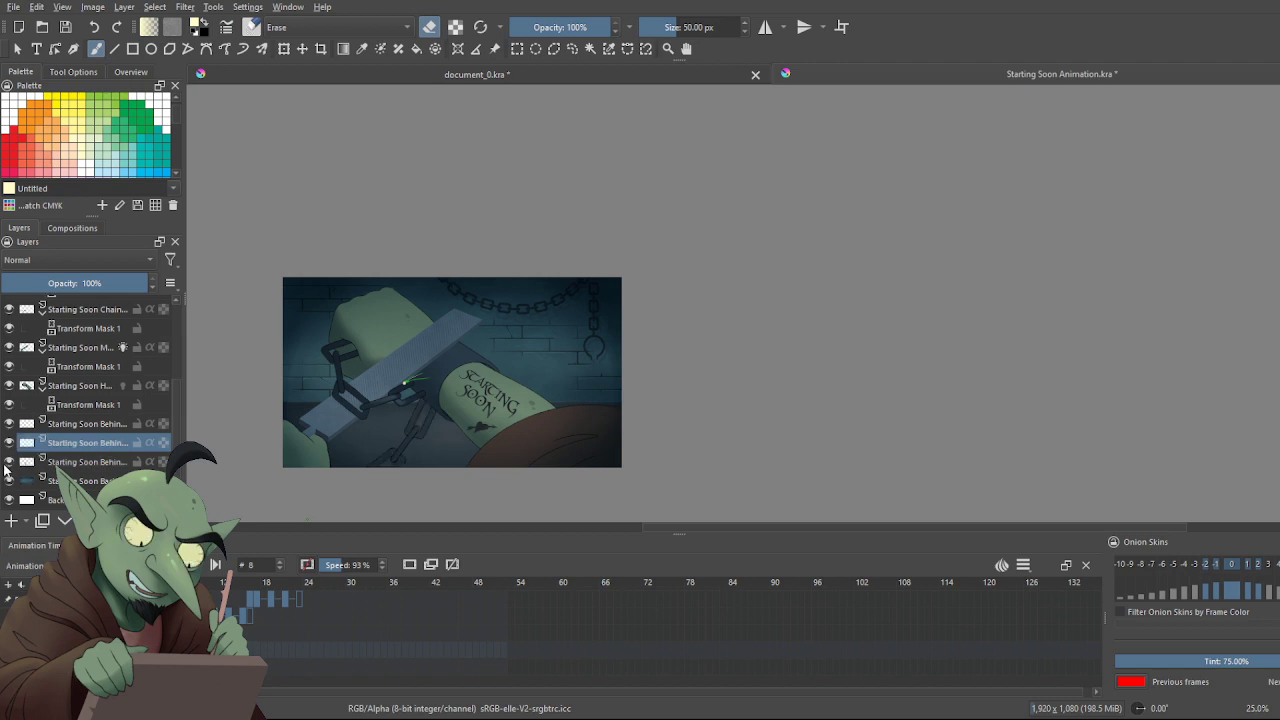
click(80, 462)
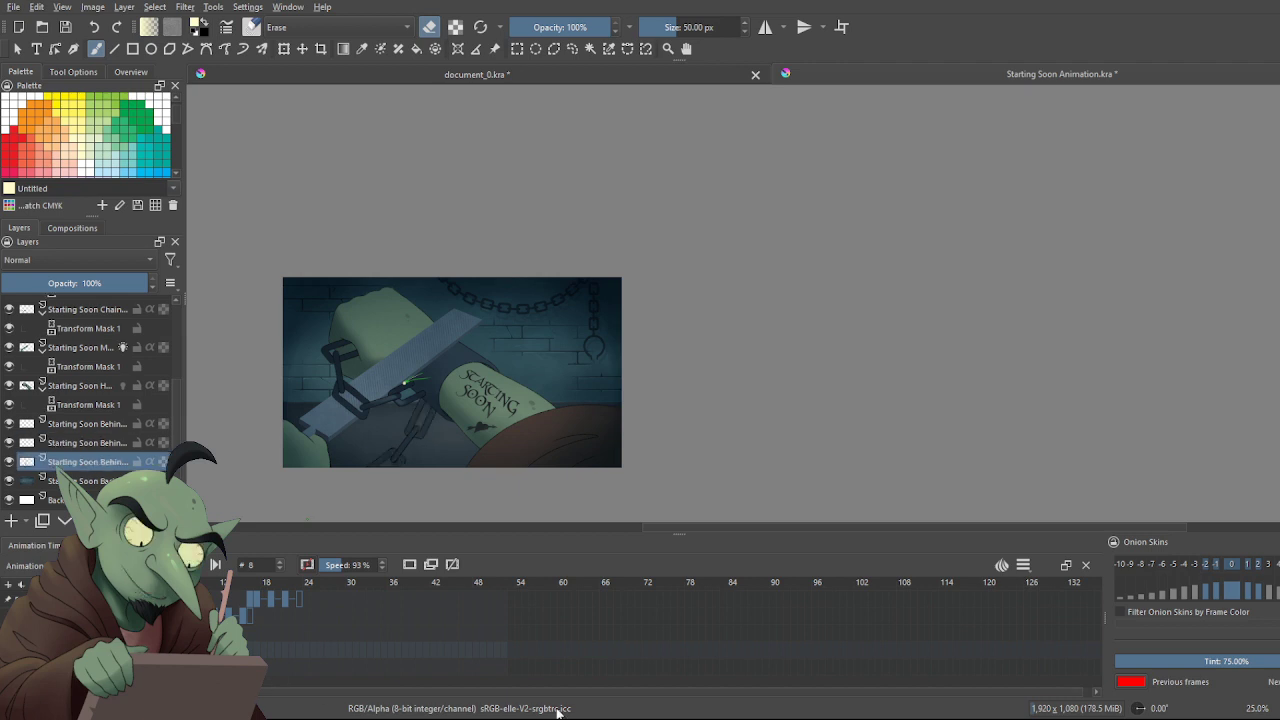
Save the Starting Soon Animation document
drag(680, 528, 620, 549)
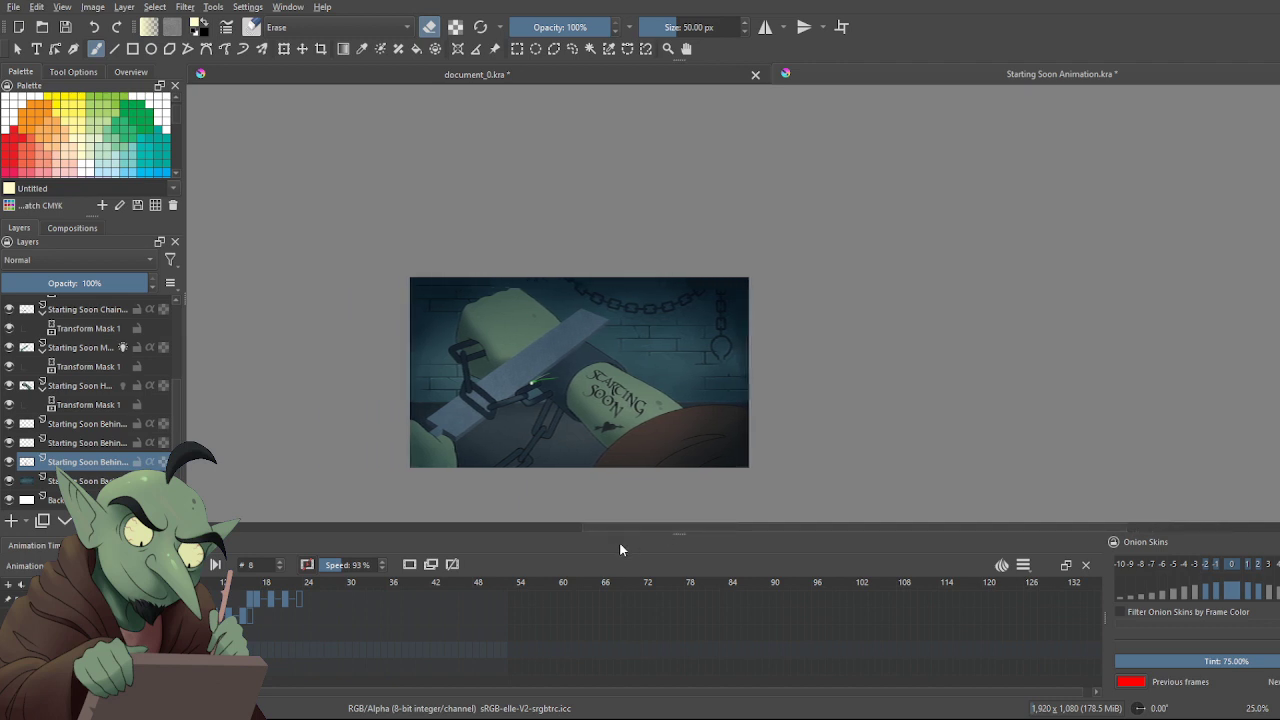
key(ctrl+s)
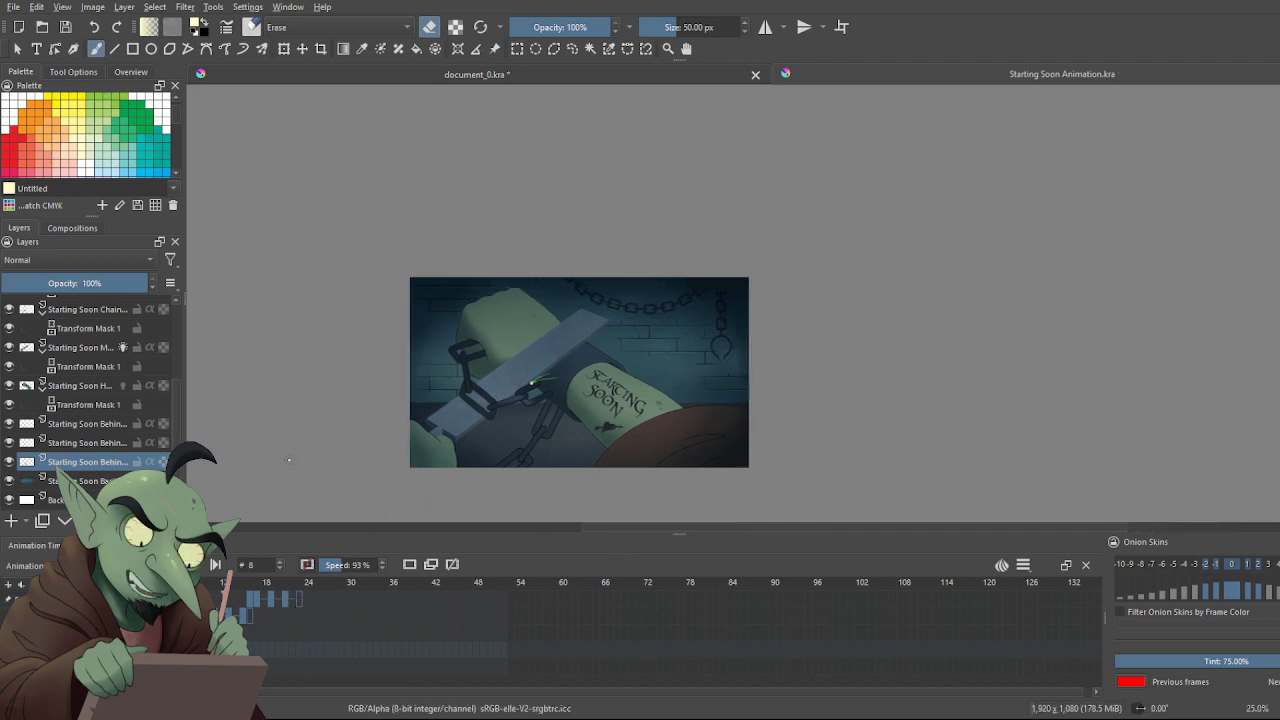
Examine the "Starting Soon H..." layer's transform mask, comparing its pose at frames 5, 15 and 52
scroll(290, 449, up, 1)
scroll(290, 449, up, 2)
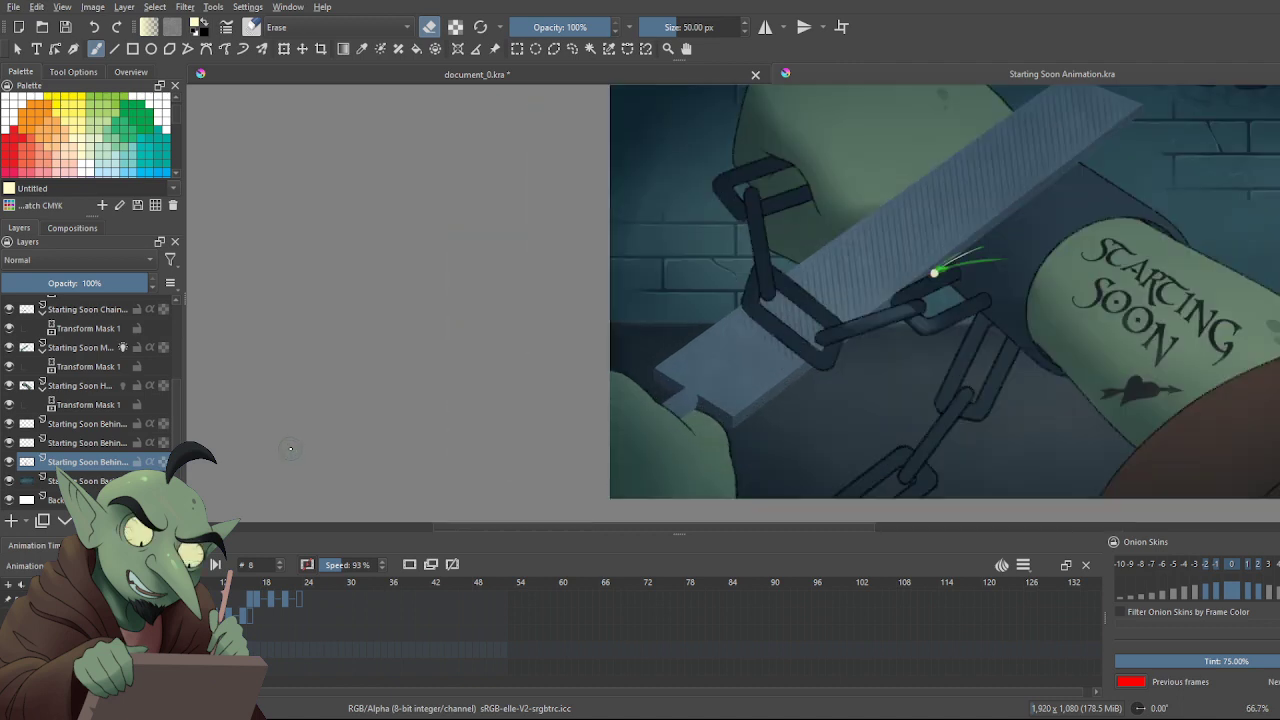
drag(492, 526, 607, 491)
scroll(607, 495, right, 3)
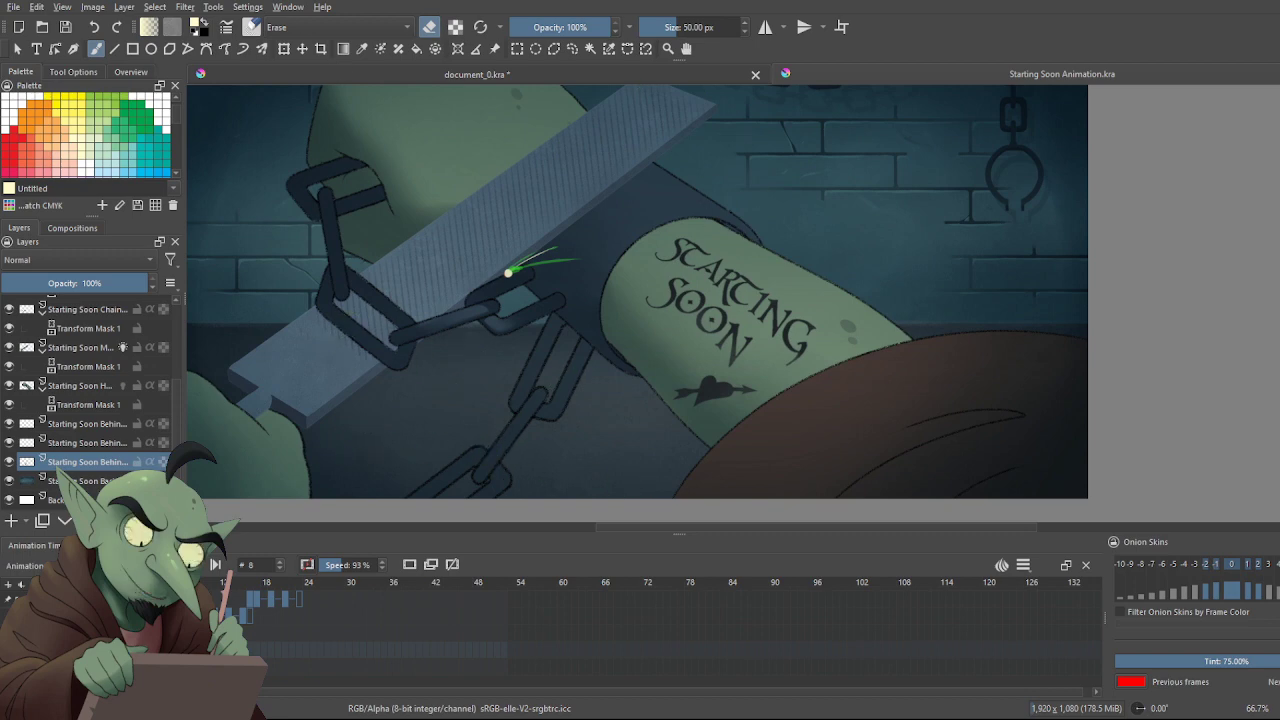
click(90, 404)
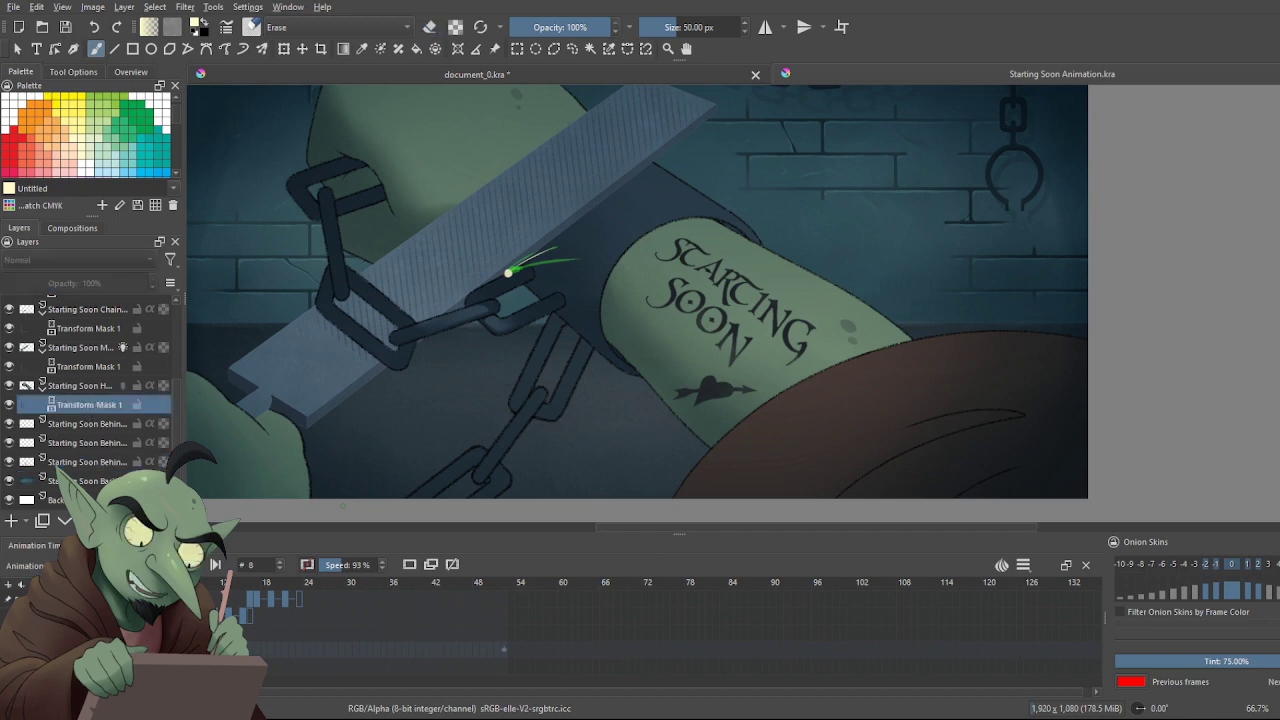
key(Left)
key(Left)
key(Left)
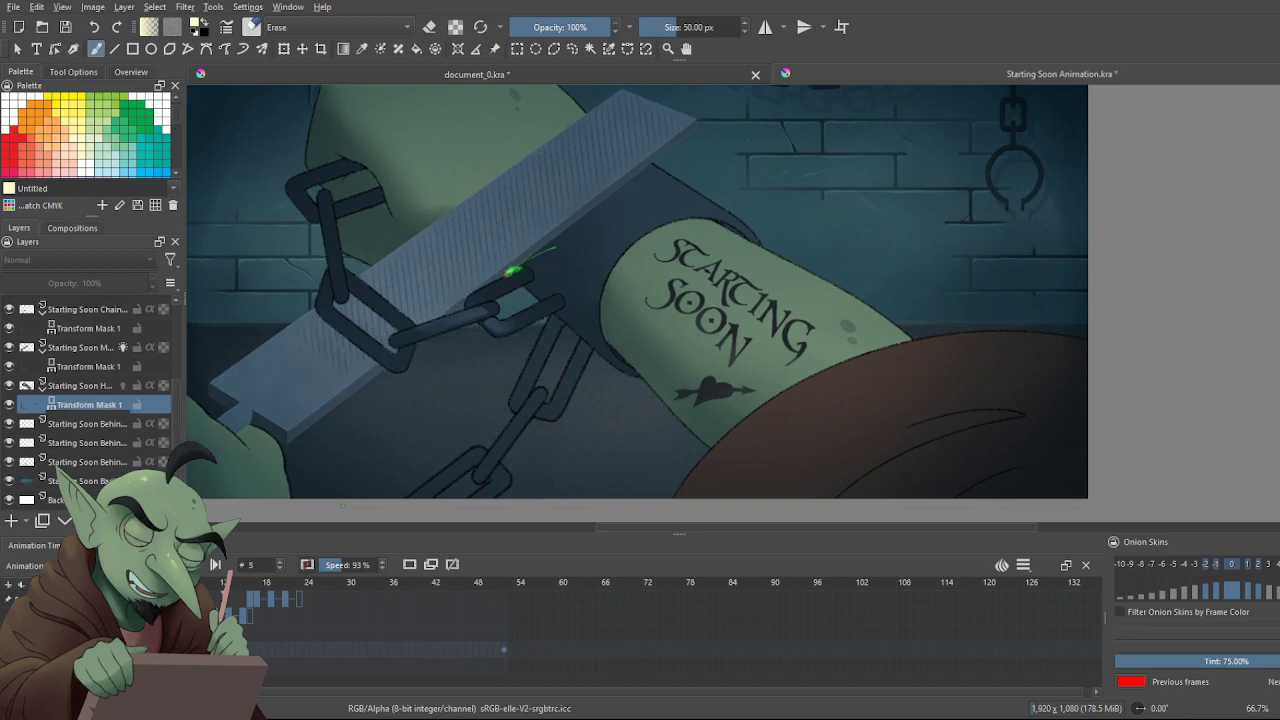
click(243, 600)
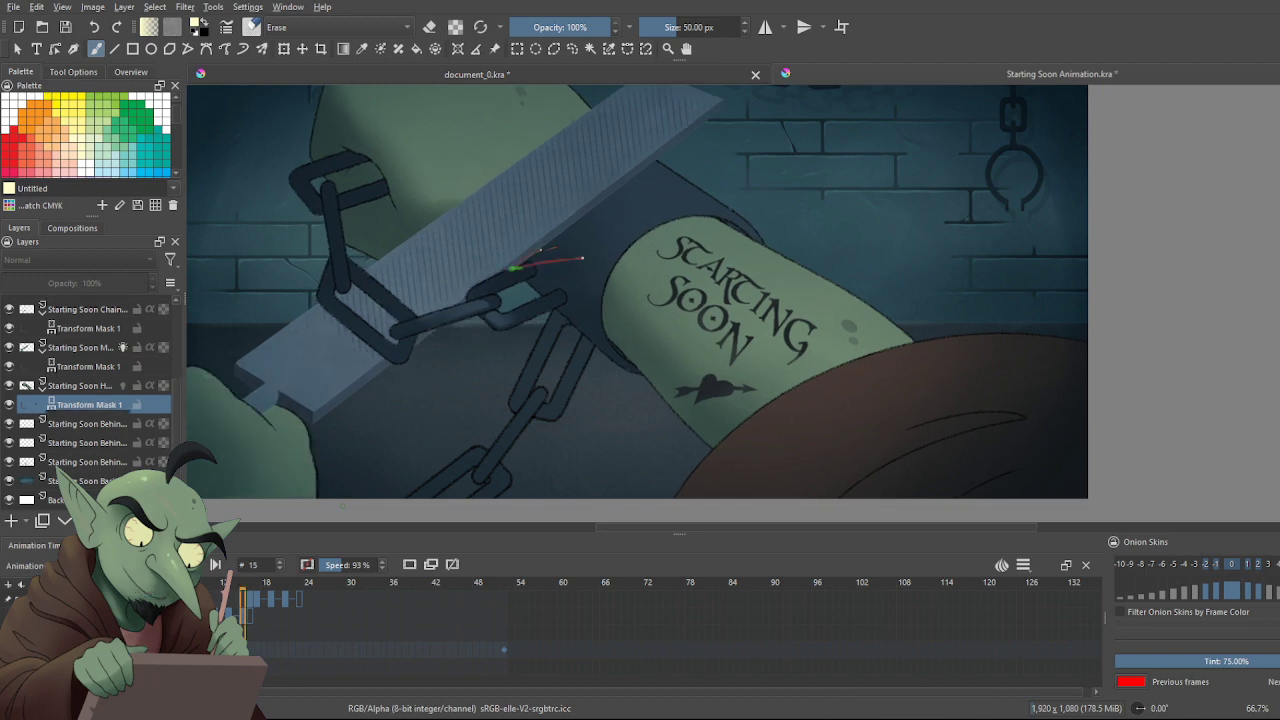
click(506, 647)
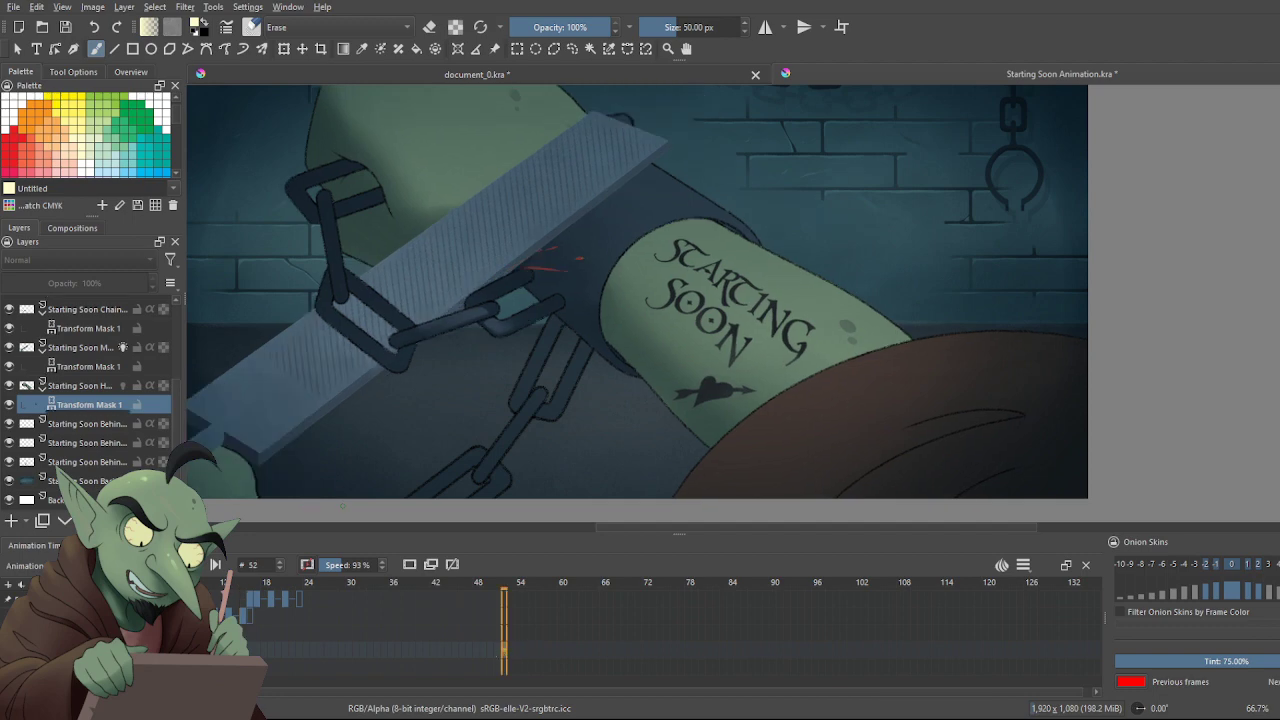
key(alt+Left)
key(alt+Left)
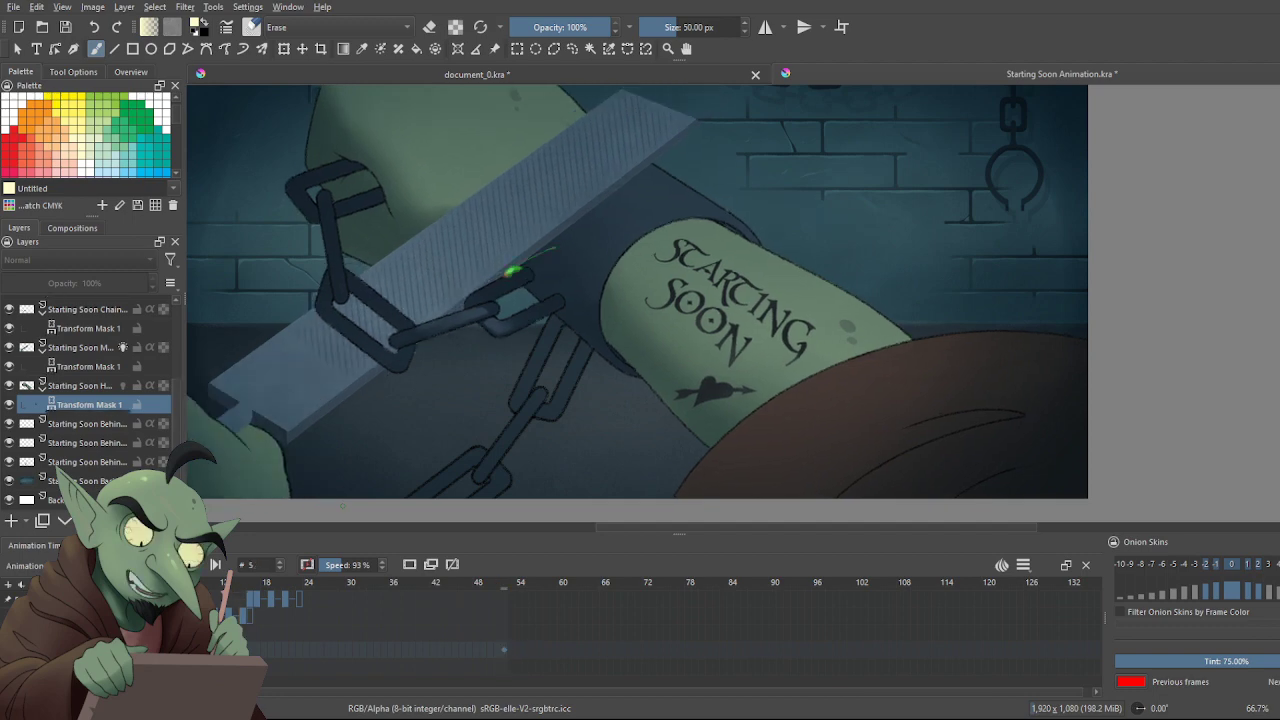
click(505, 652)
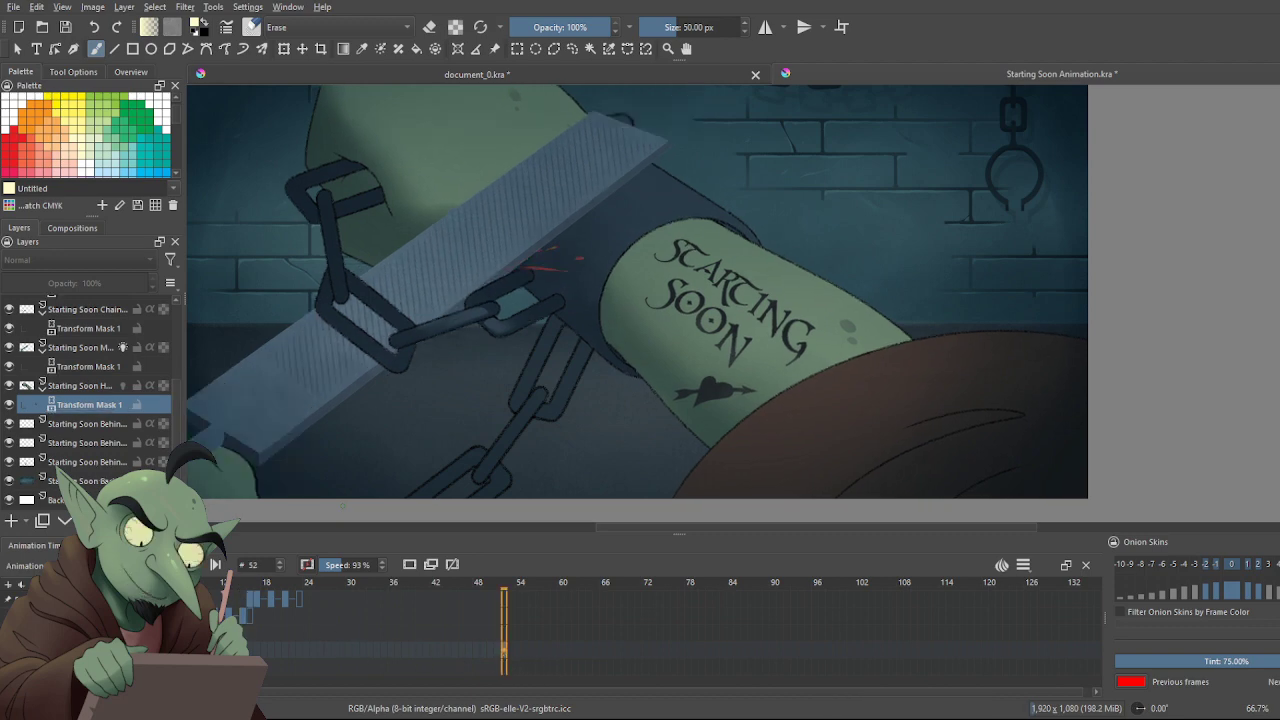
Add an opacity keyframe at frame 5 to the lowest "Starting Soon Behin..." layer and show its animation curves
click(101, 462)
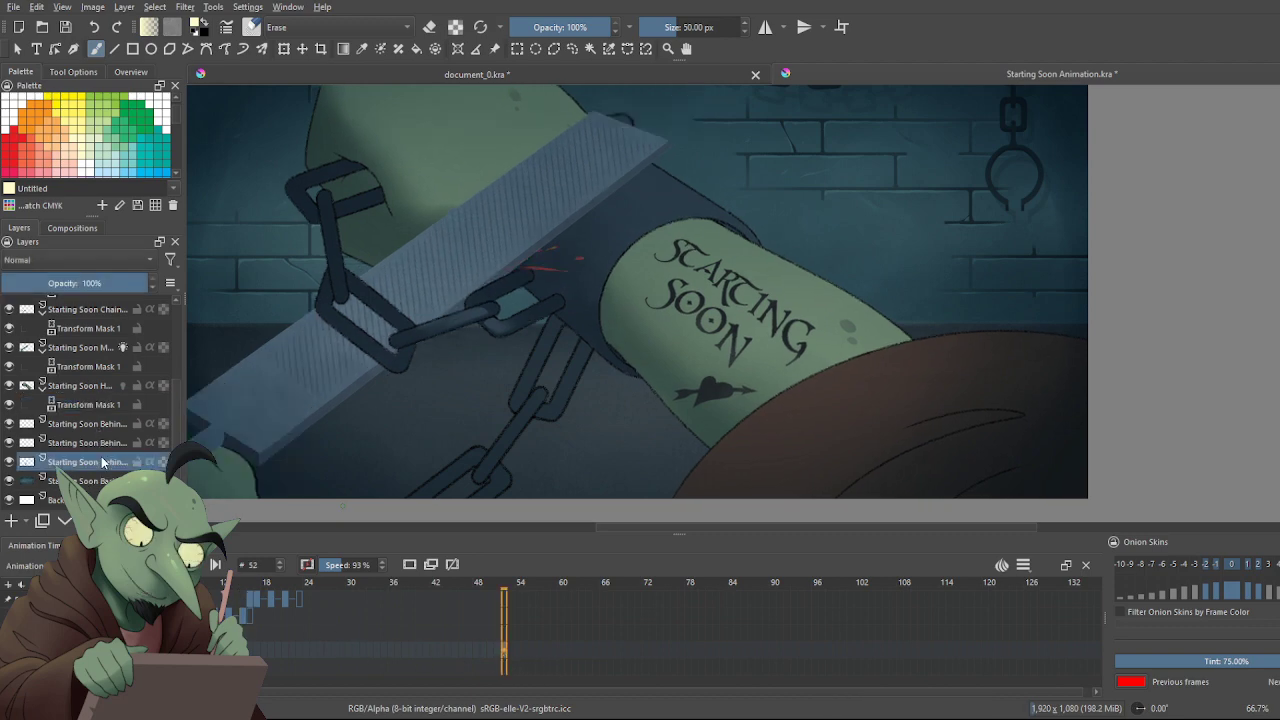
click(174, 583)
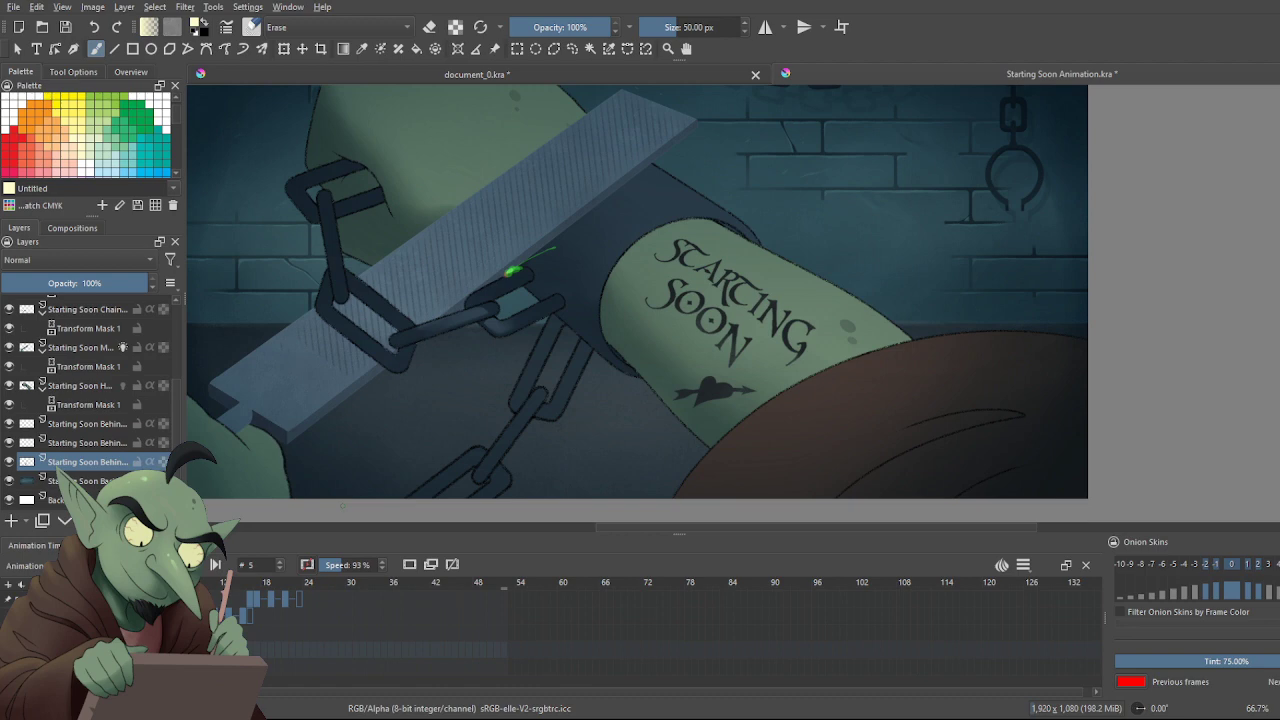
click(150, 545)
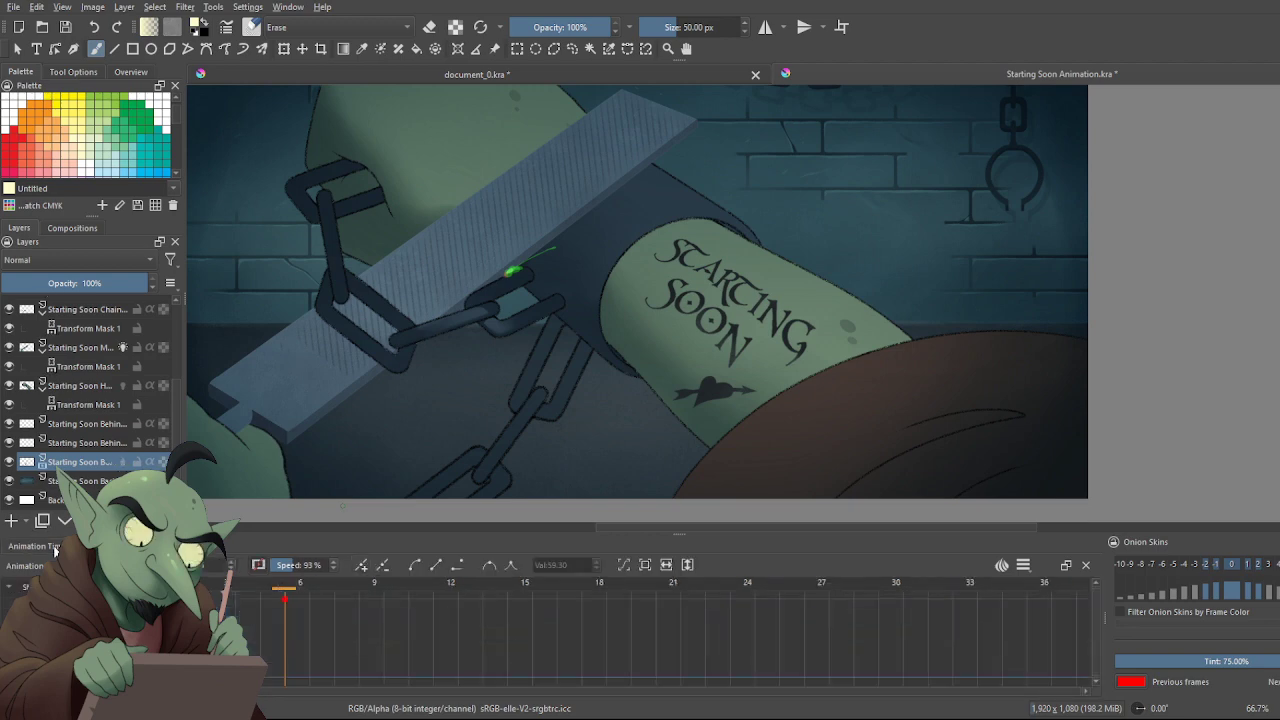
Hide and reshow the keyframed behind-chain layer to identify its link, and look through the layer stack
click(10, 463)
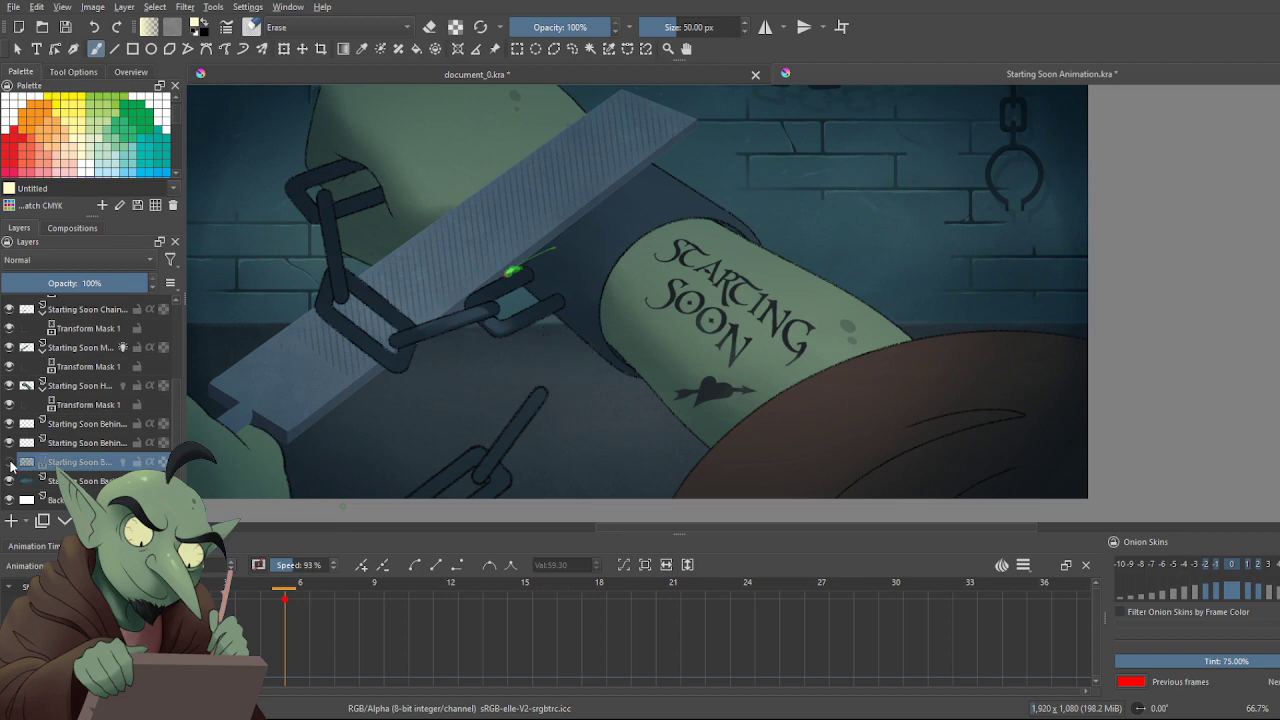
click(10, 463)
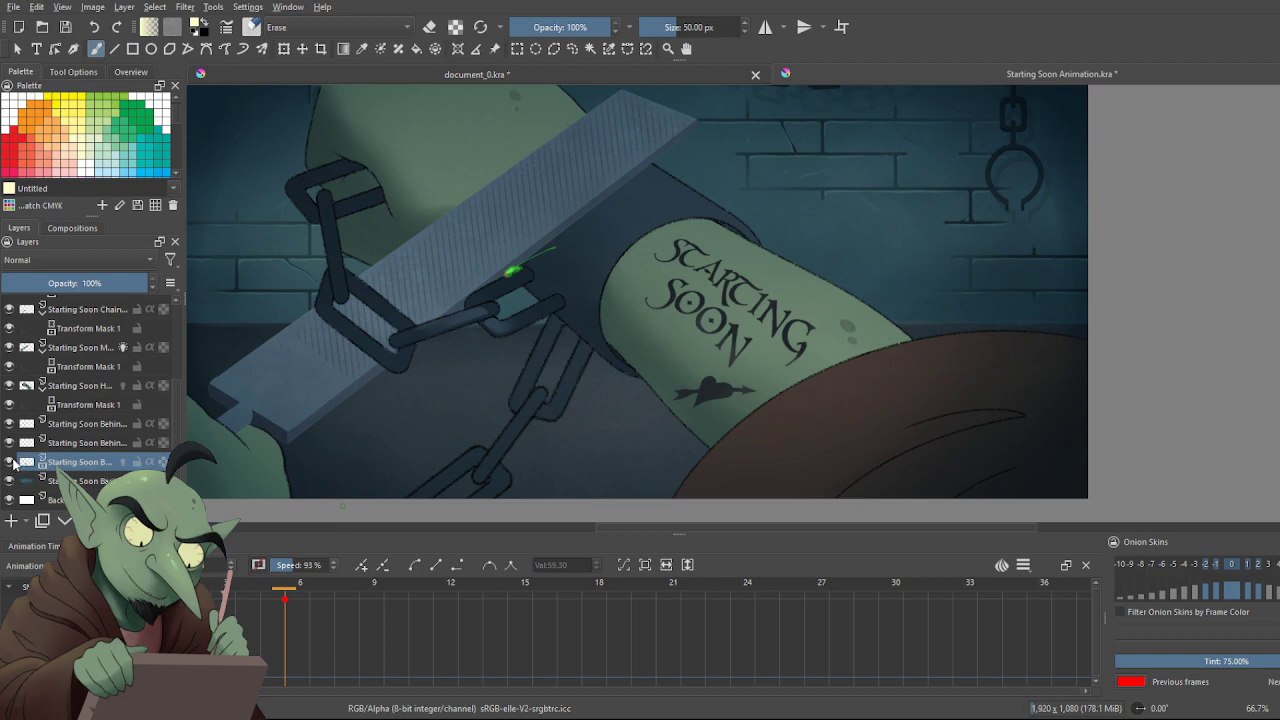
scroll(94, 462, down, 1)
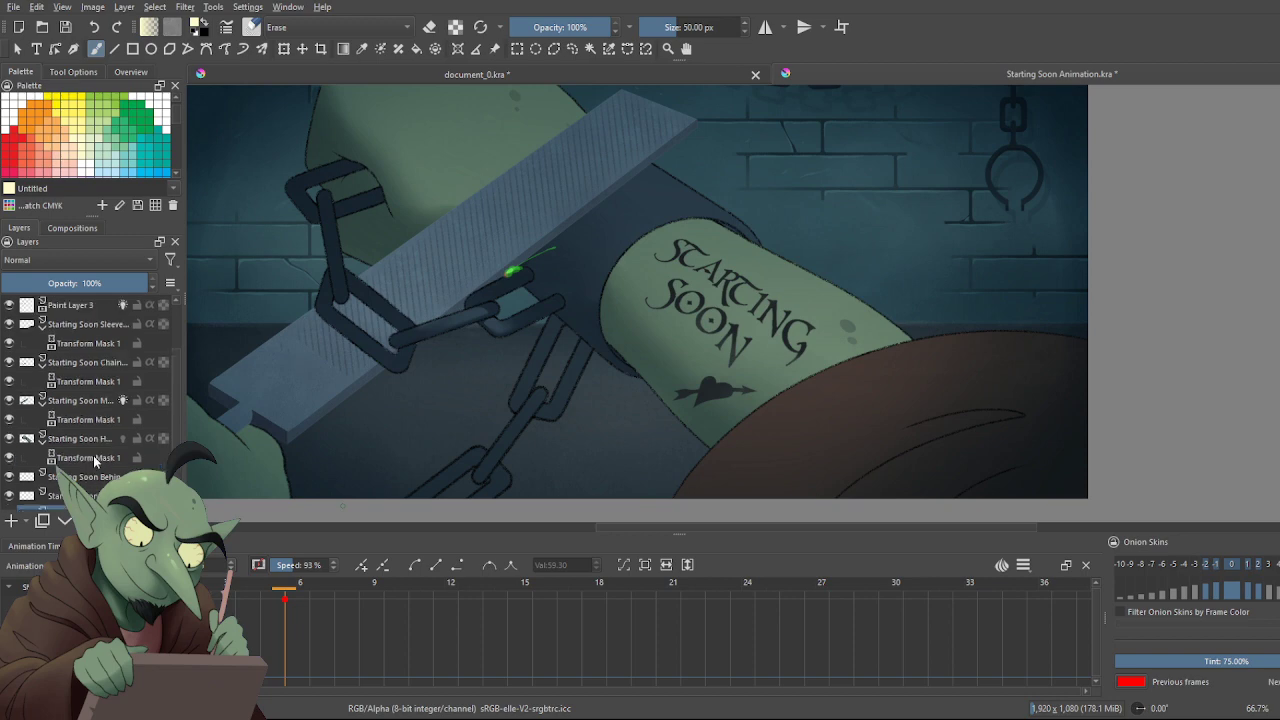
scroll(94, 462, up, 1)
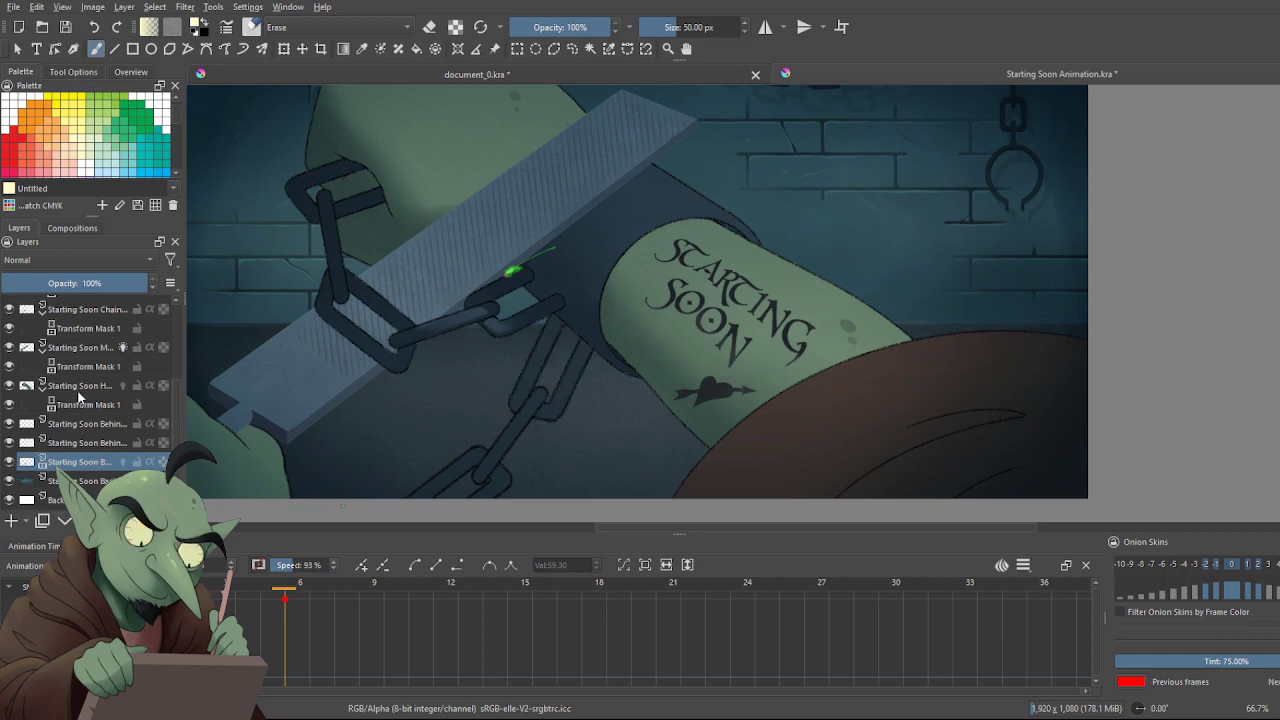
scroll(79, 383, up, 2)
scroll(79, 383, down, 2)
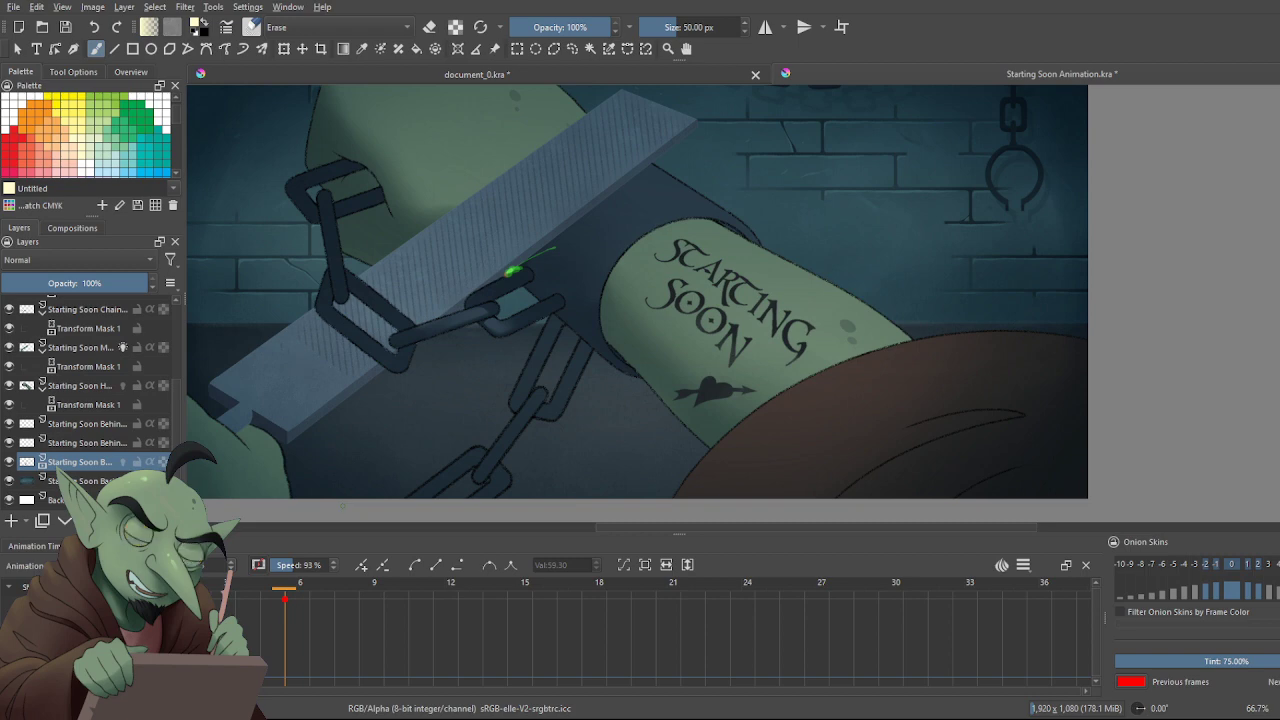
Return to the animation timeline and step through the frames from 5 to 15, checking the chain and saw motion
click(34, 546)
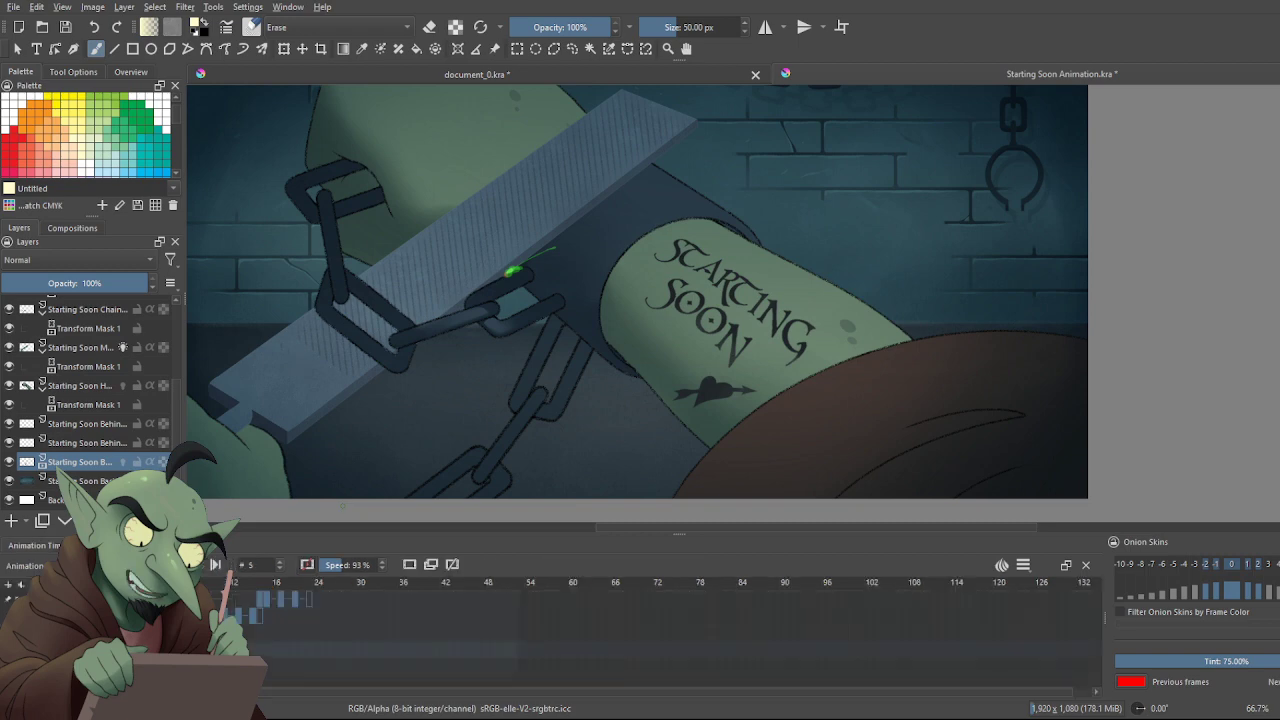
key(Right)
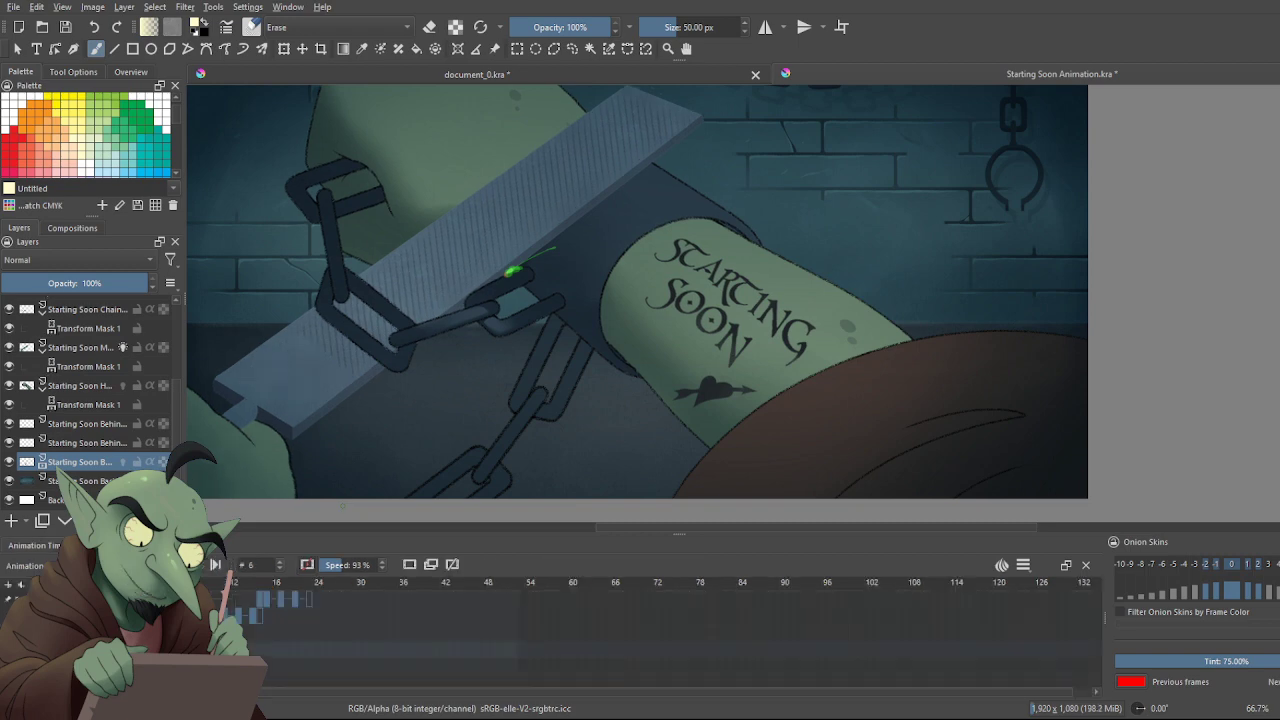
key(Right)
key(Right)
key(Right)
key(Right)
key(Right)
key(Right)
key(Right)
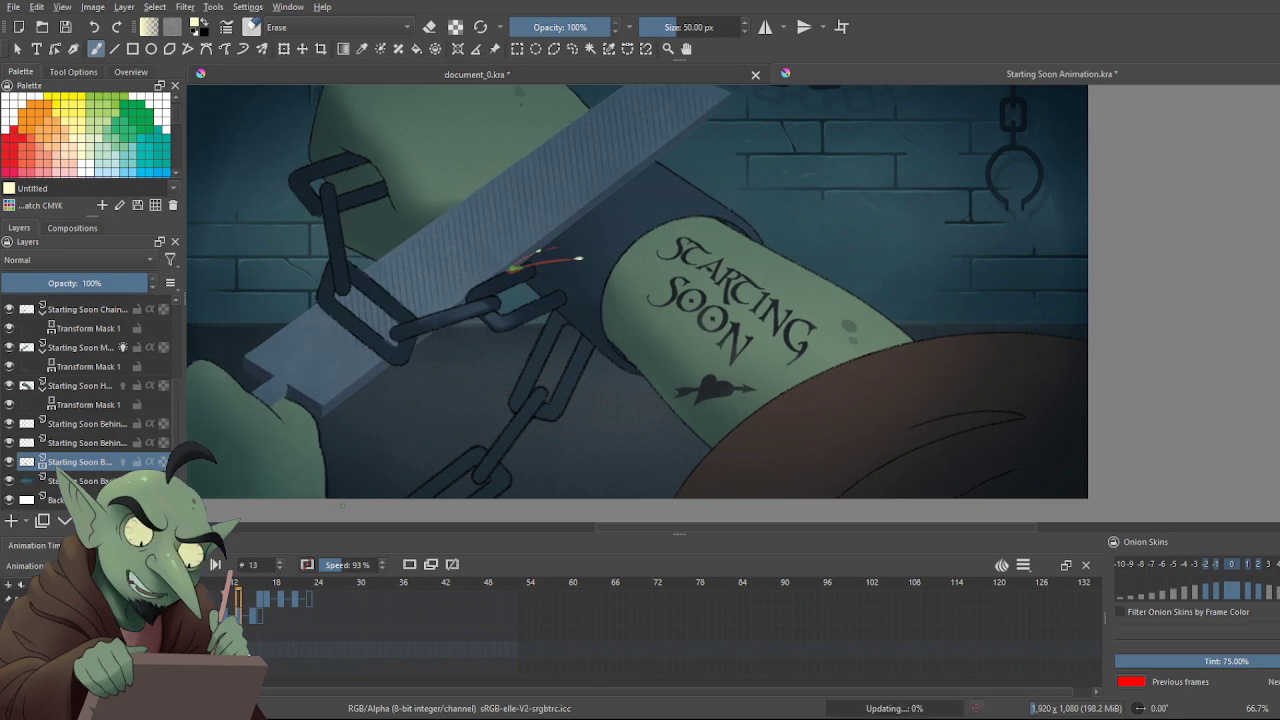
key(period)
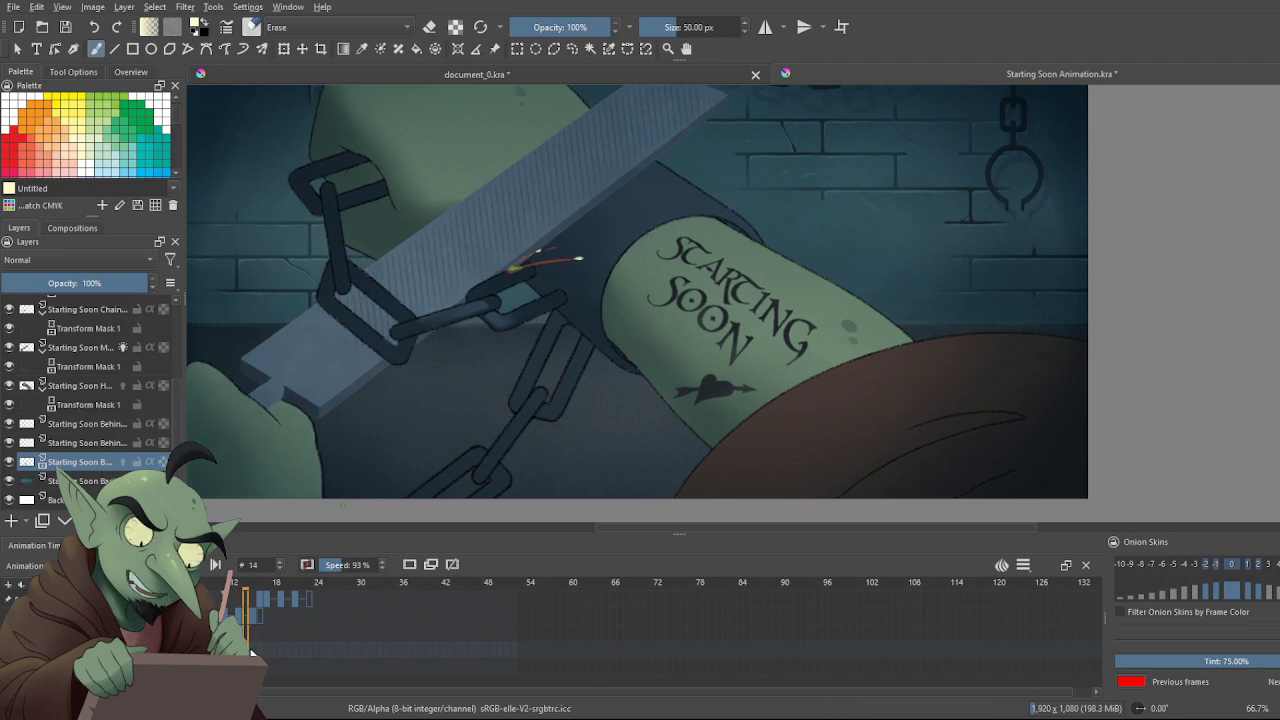
key(period)
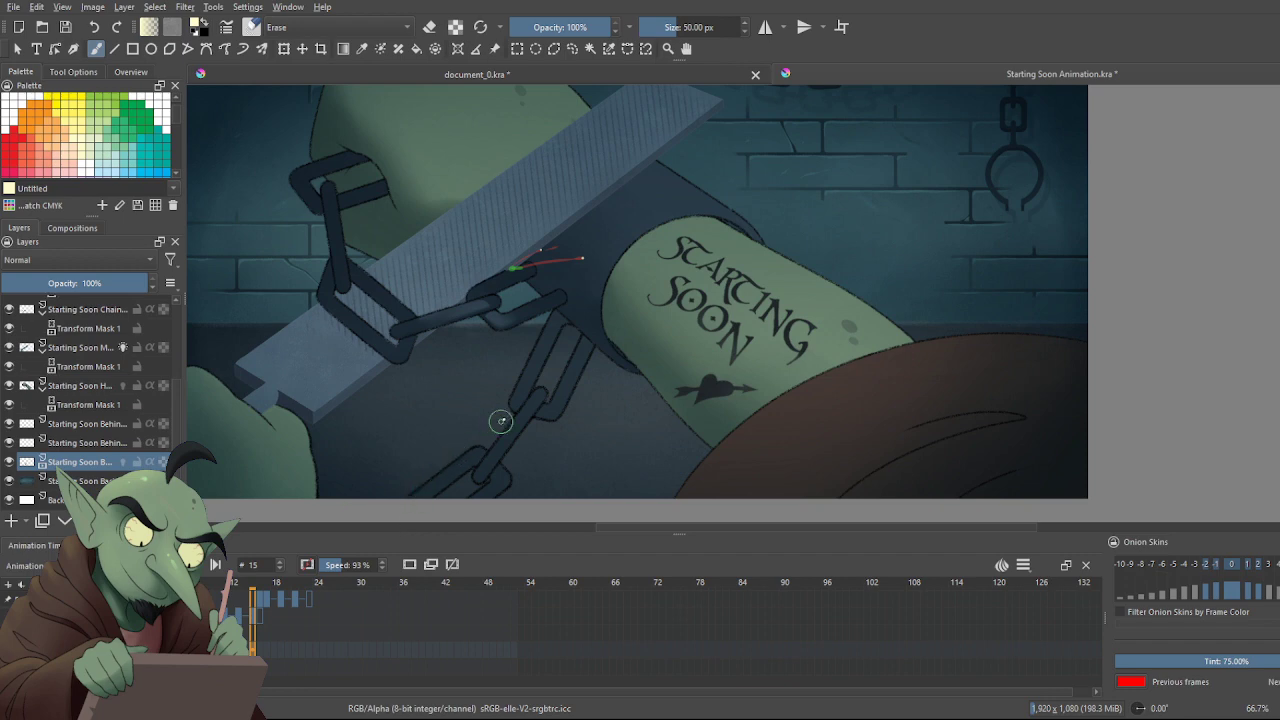
At frame 15, nudge the chain link on the lowest "Starting Soon B..." layer slightly right and up with the Transform tool
click(17, 48)
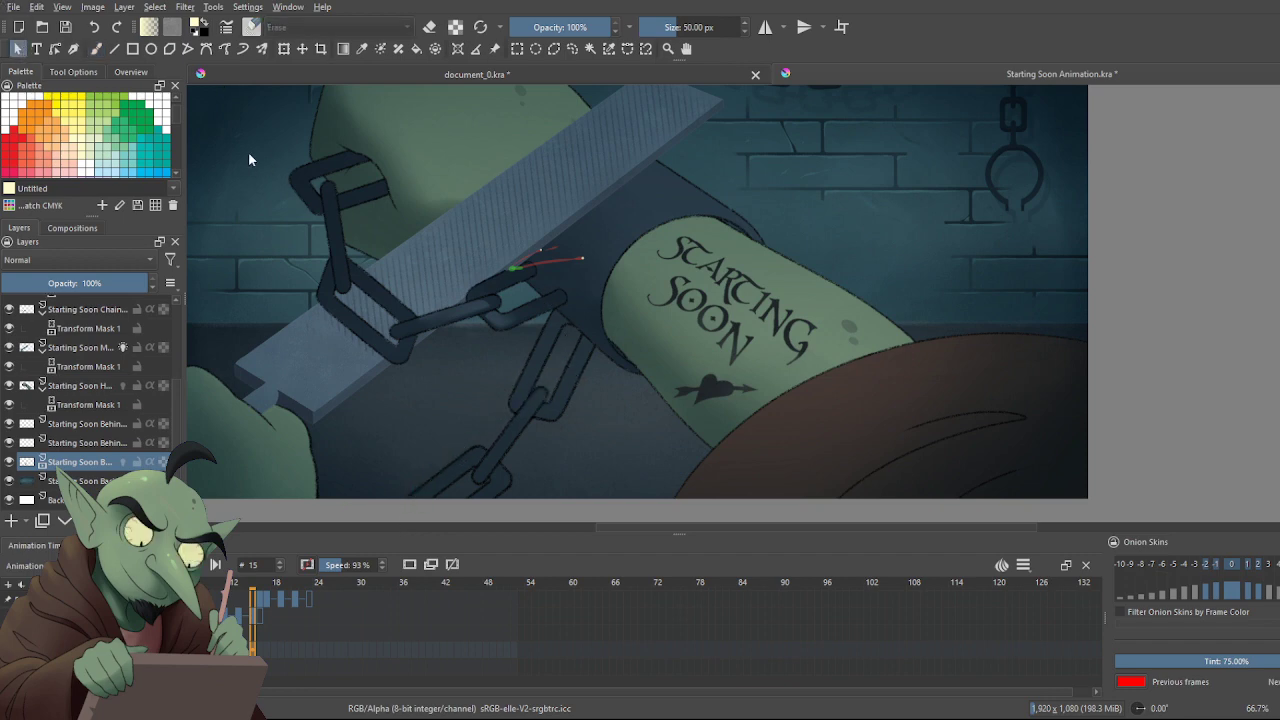
key(ctrl+t)
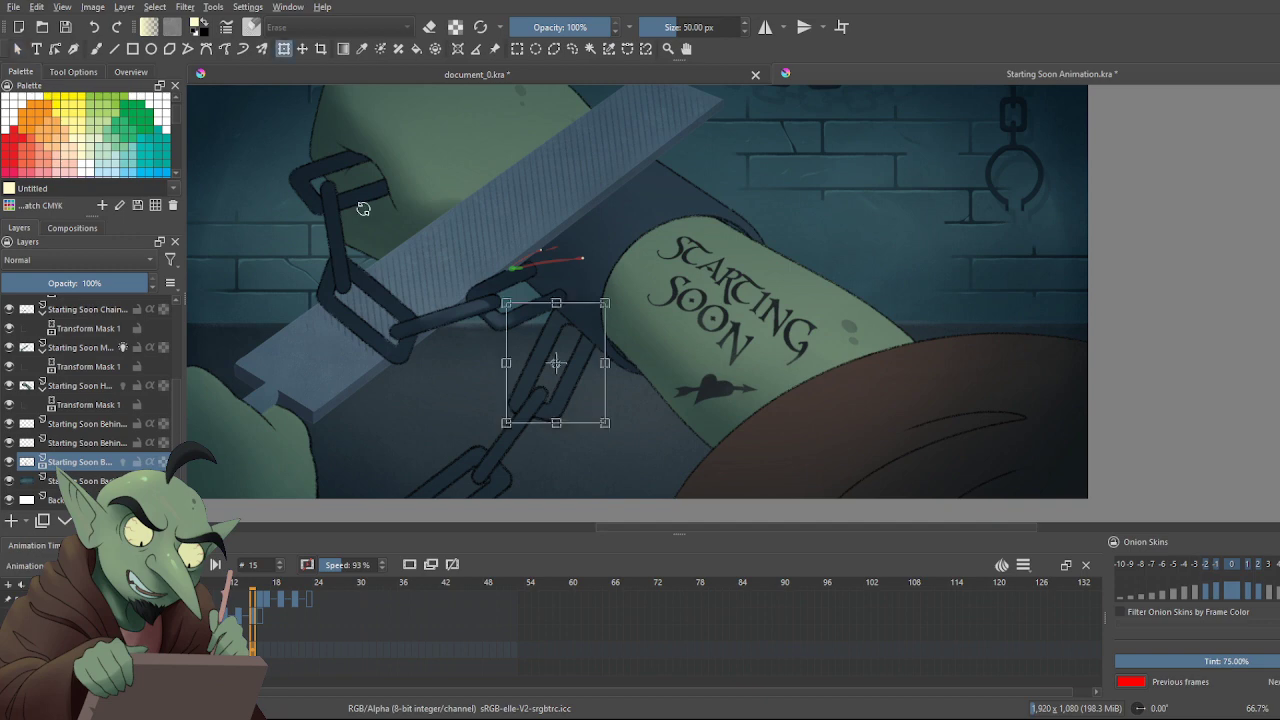
key(period)
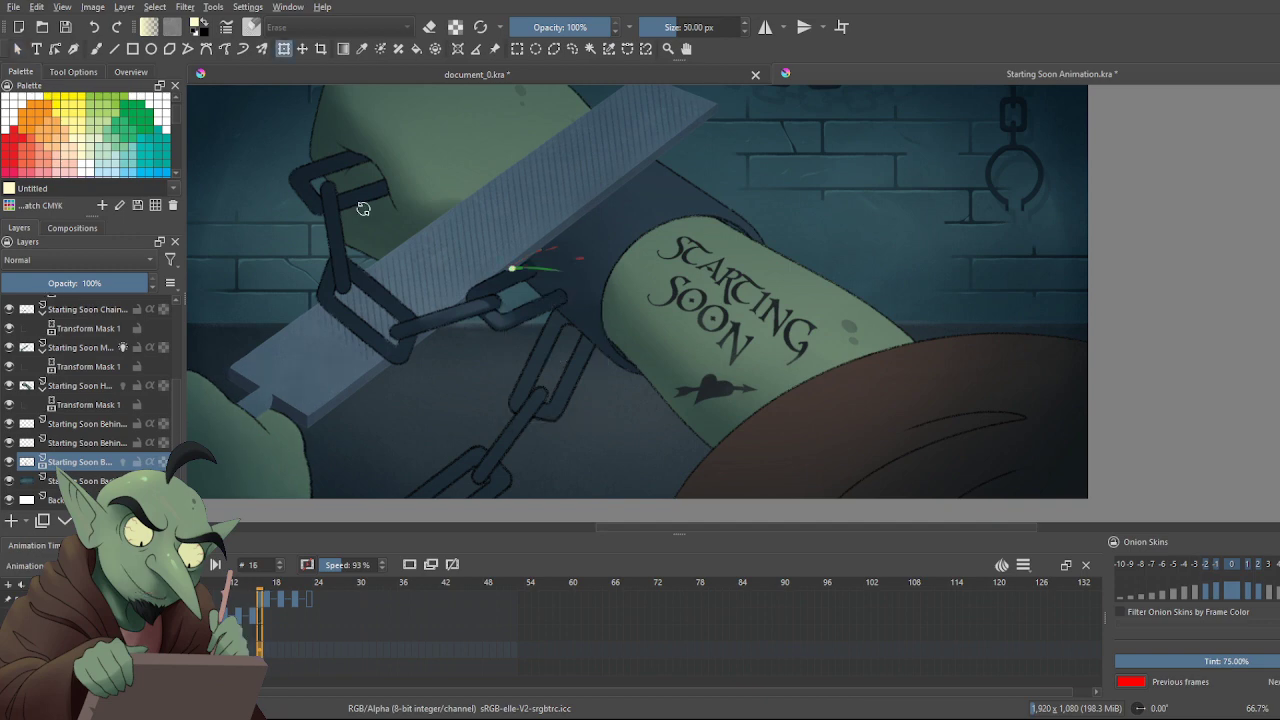
key(comma)
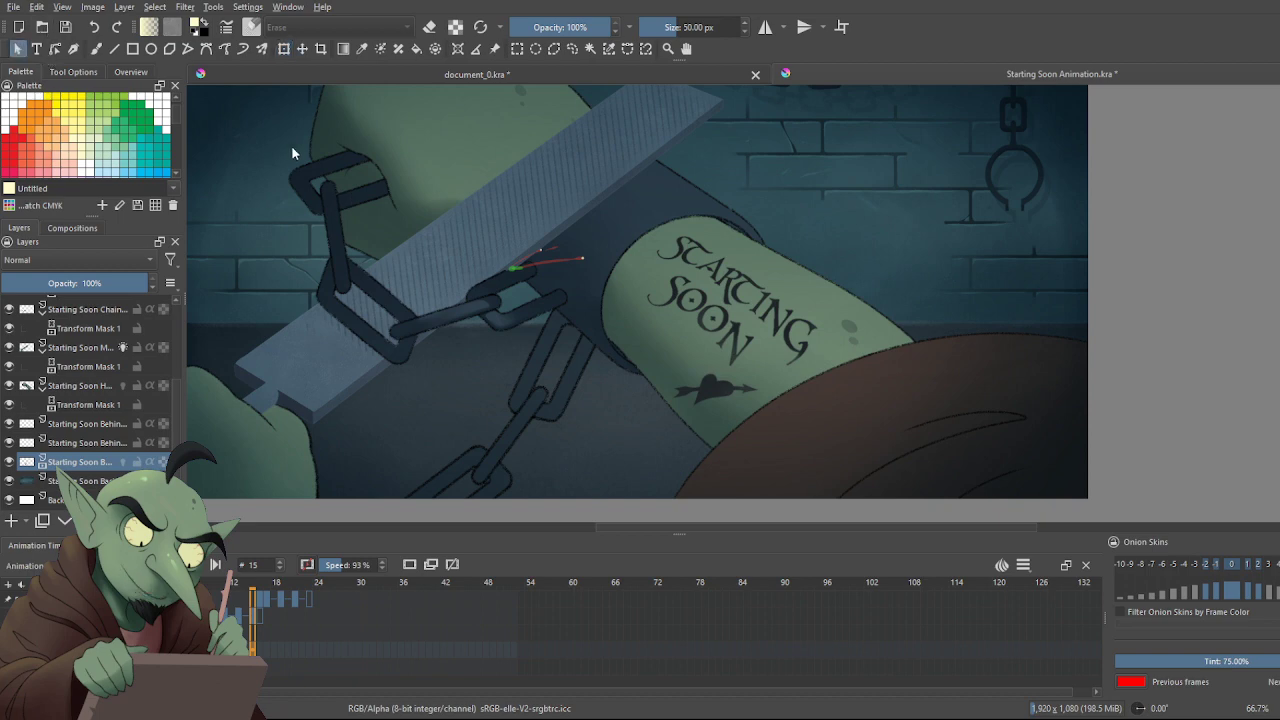
key(ctrl+t)
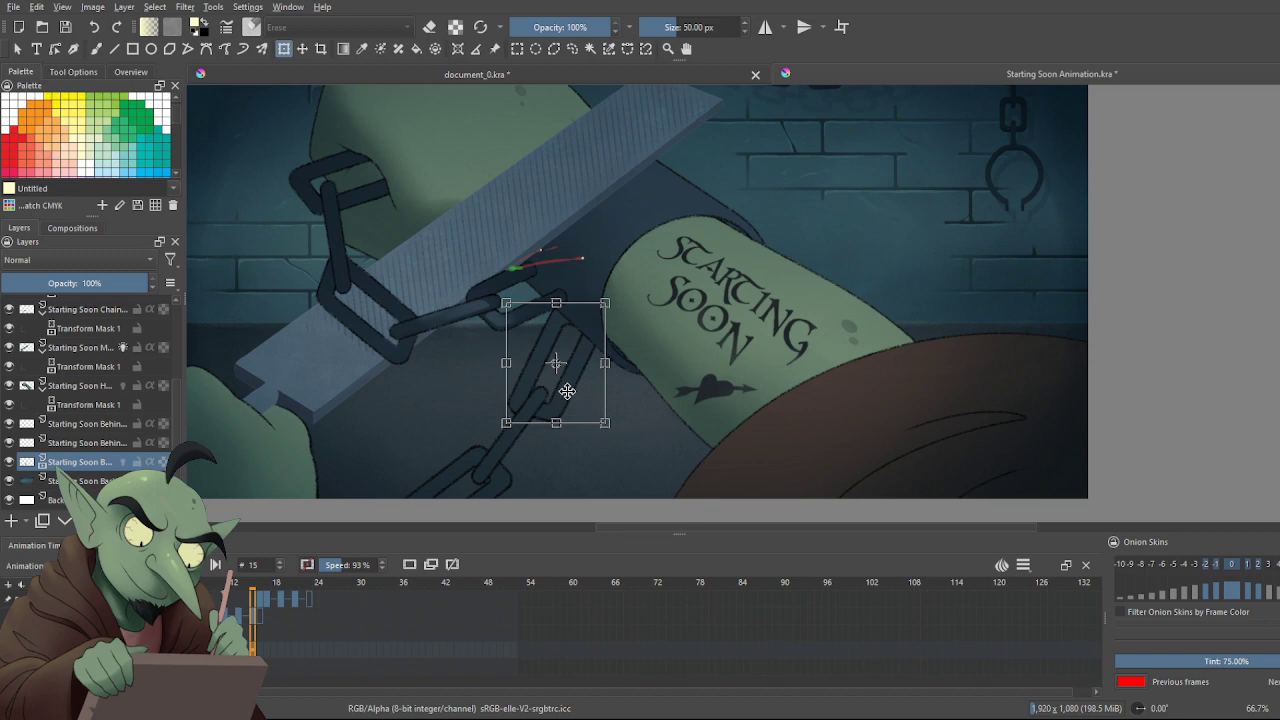
key(Return)
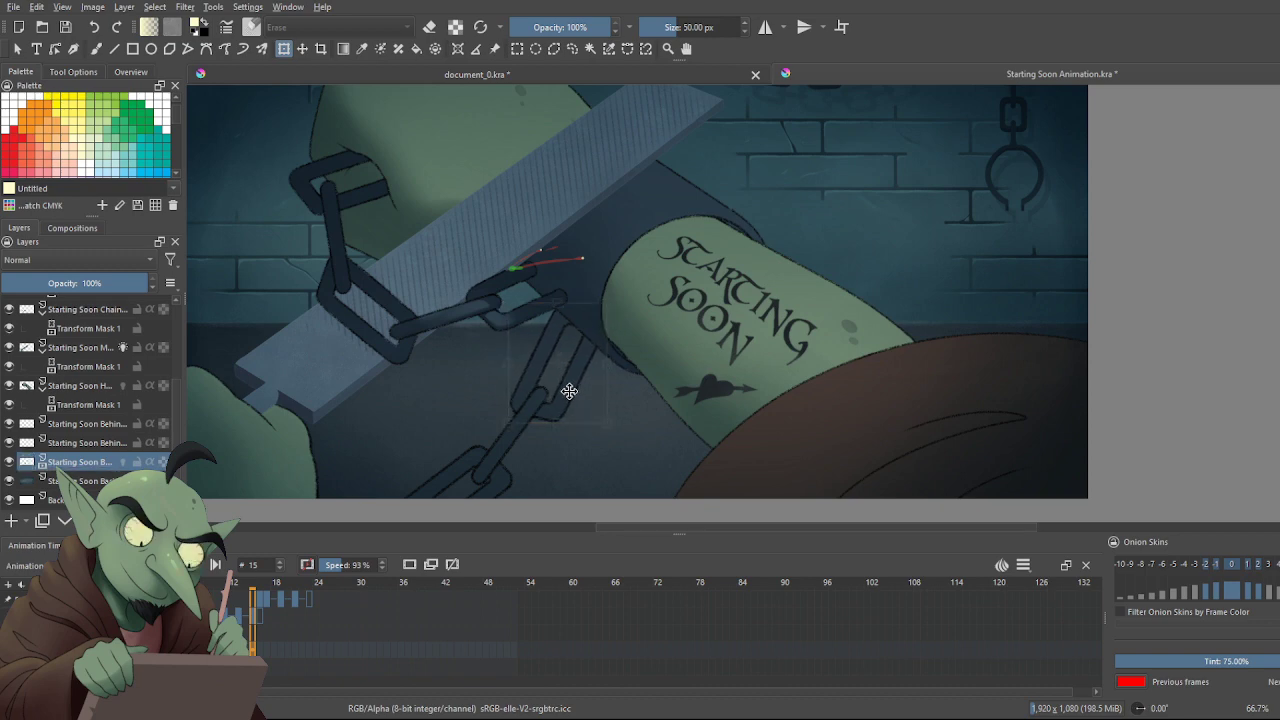
click(569, 391)
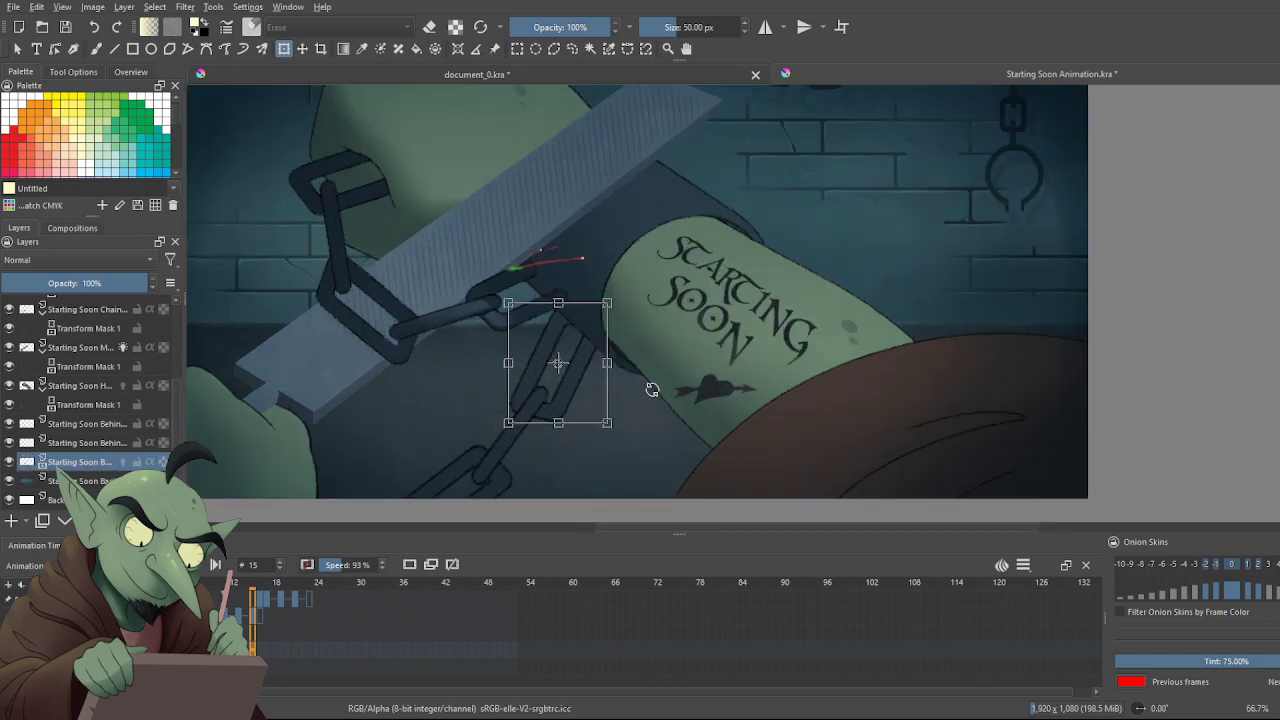
key(Up)
key(Up)
key(Up)
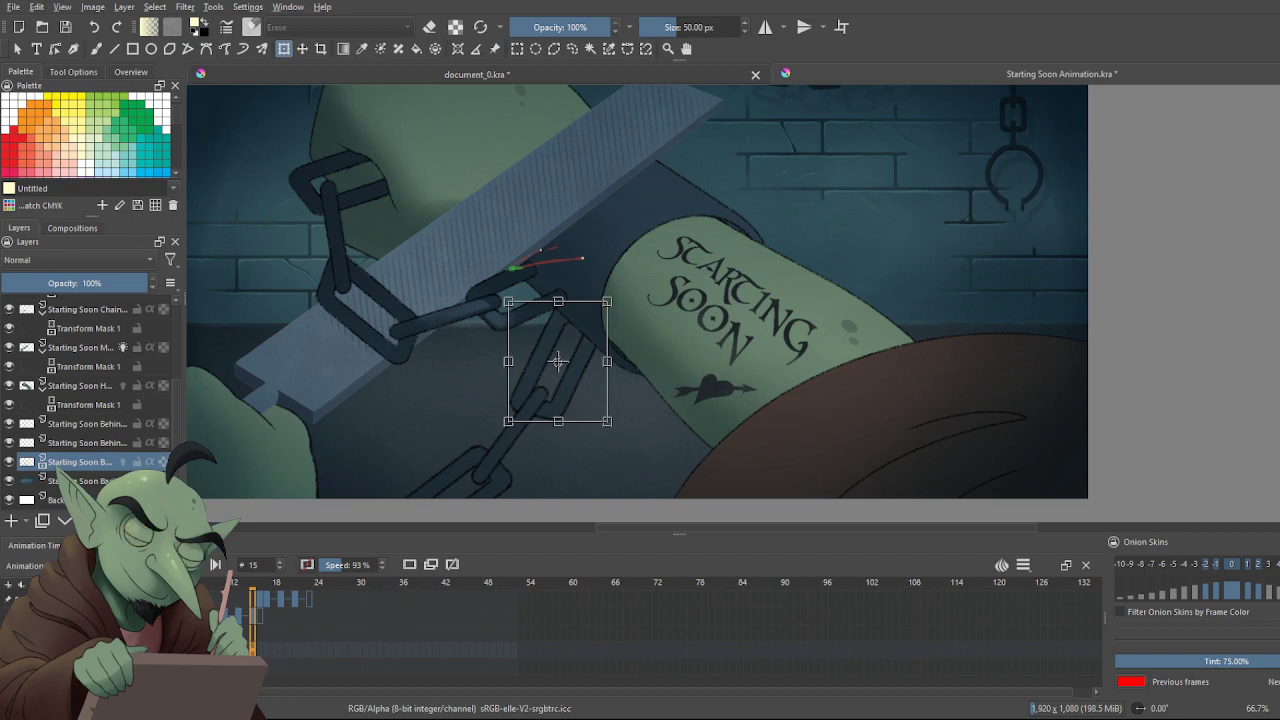
Add an opacity keyframe with value 100 at frame 15 to the lowest "Starting Soon B..." layer and return to the animation timeline
click(137, 545)
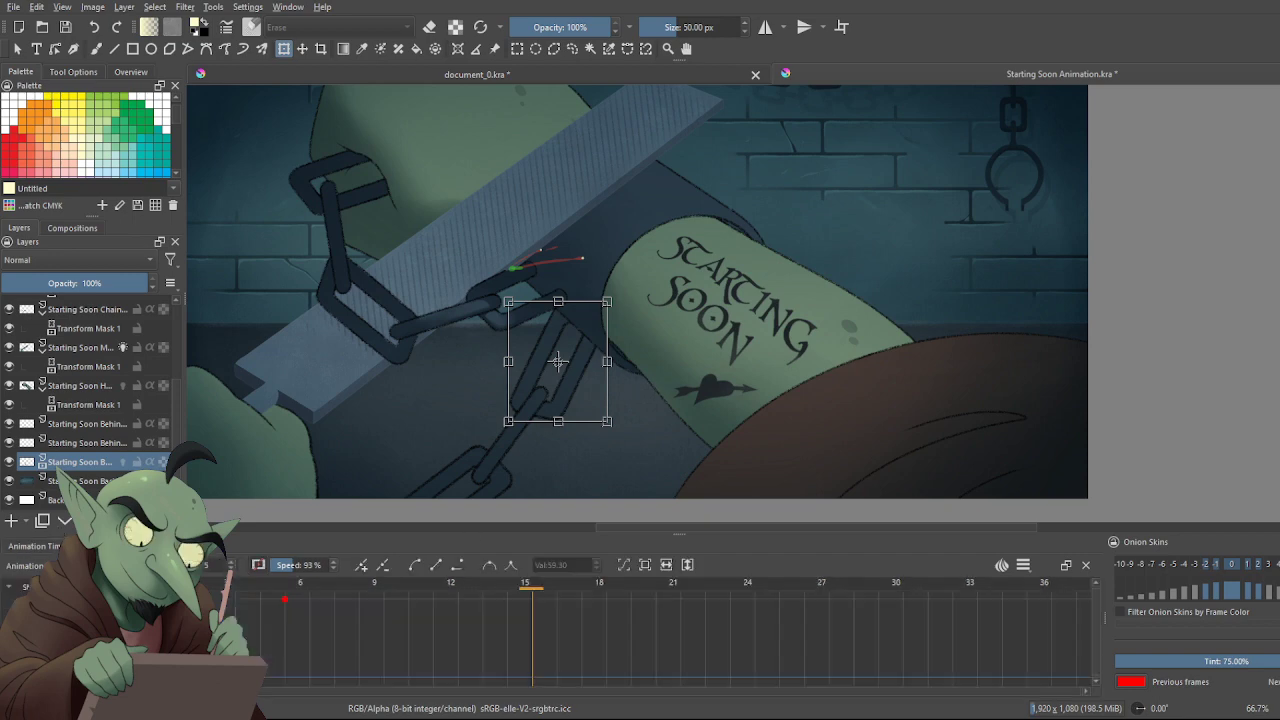
click(360, 566)
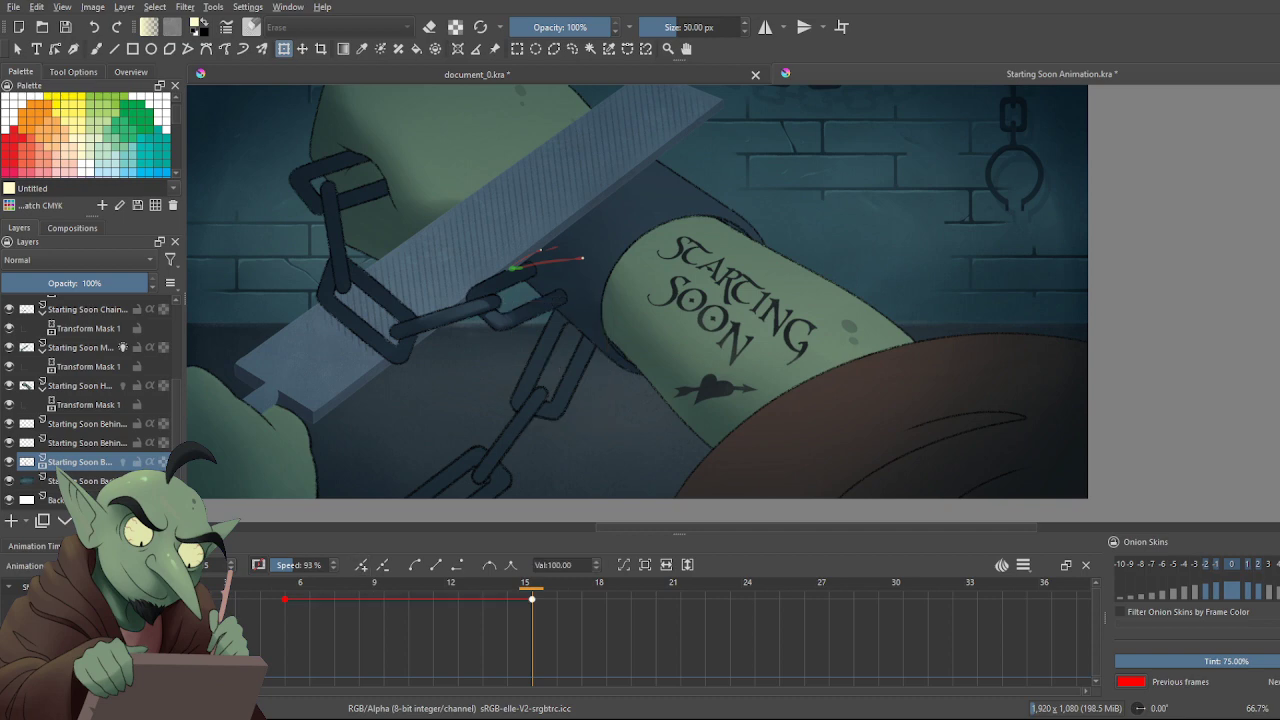
click(50, 546)
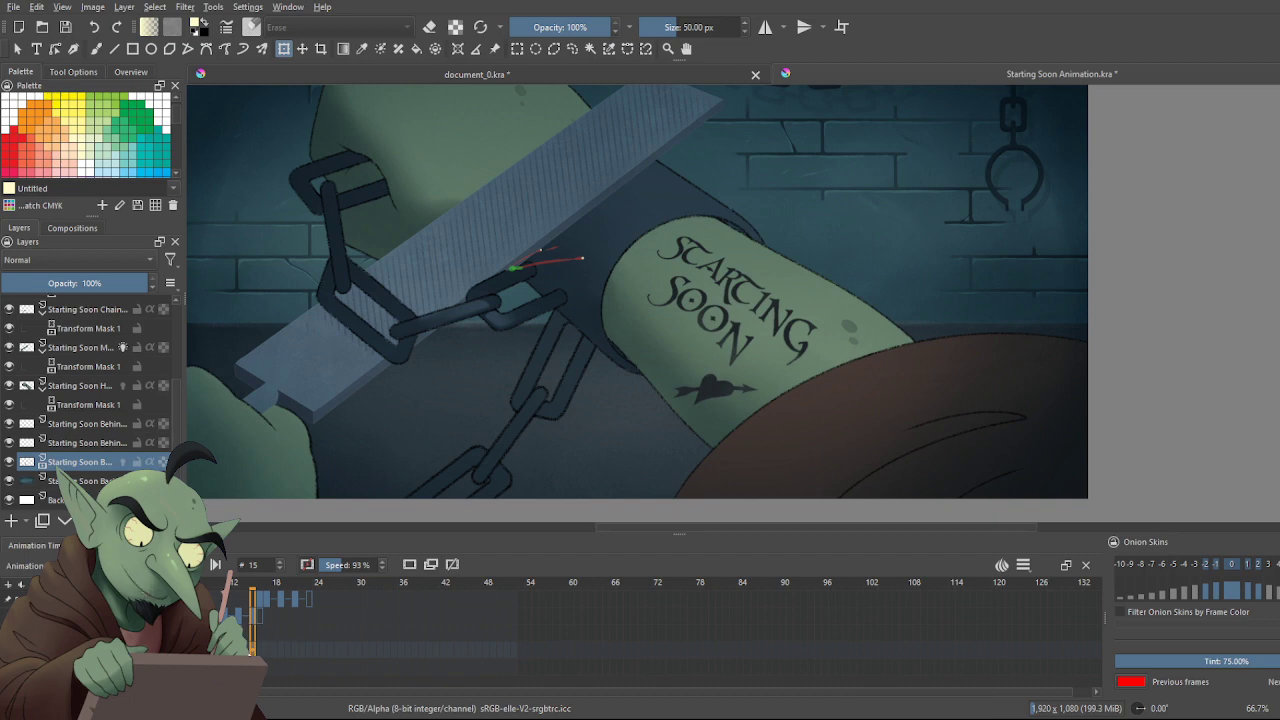
Play the animation to check the nudged chain link's motion against the sawing
key(Left)
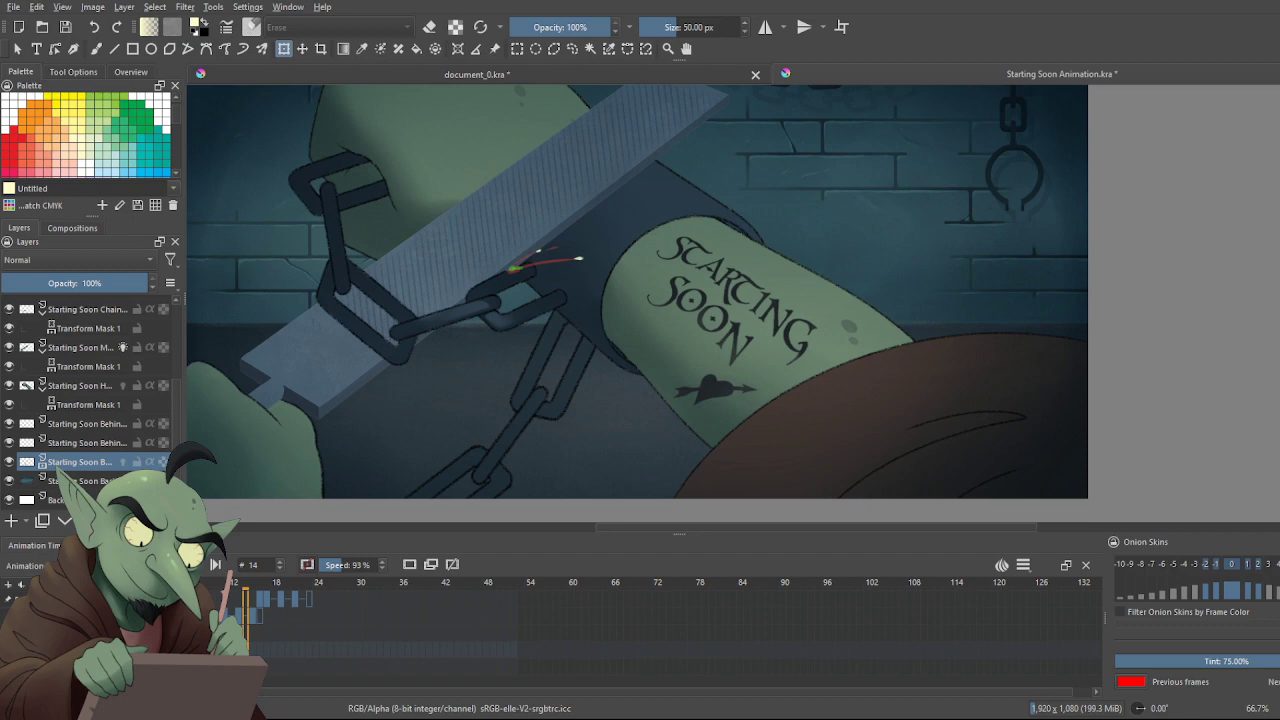
key(space)
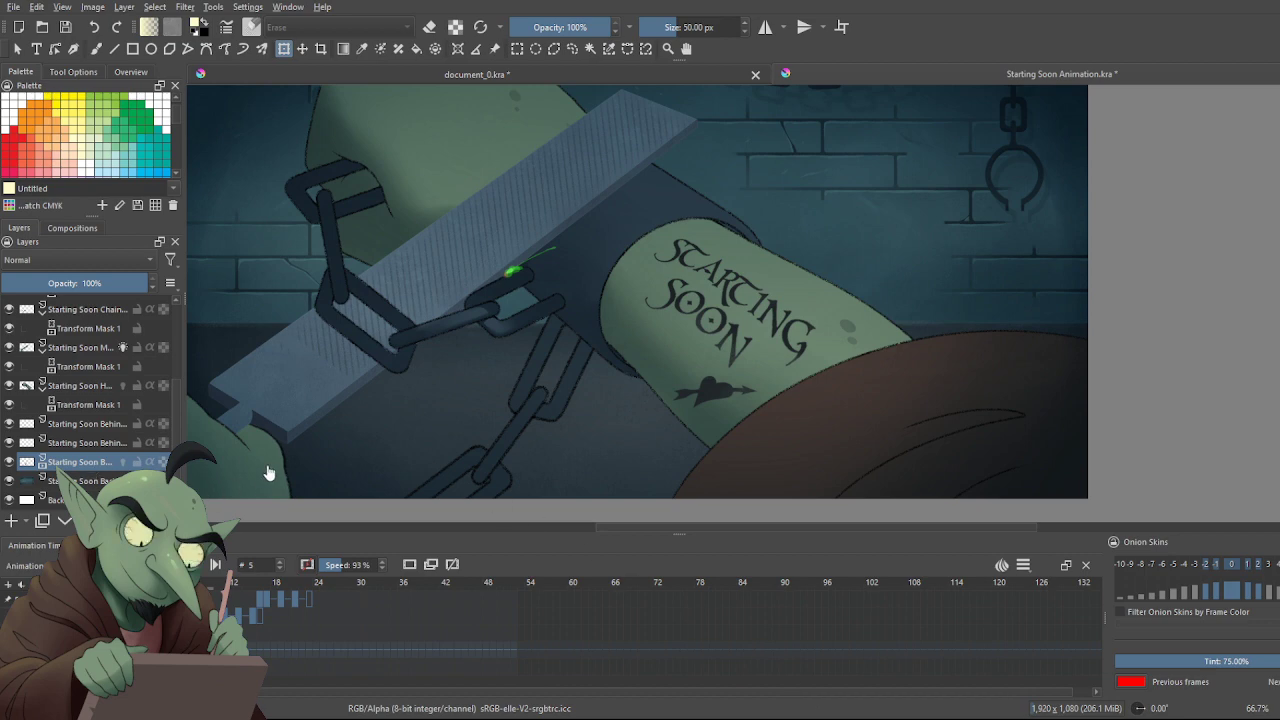
scroll(277, 470, down, 1)
scroll(277, 470, down, 1)
scroll(257, 523, up, 1)
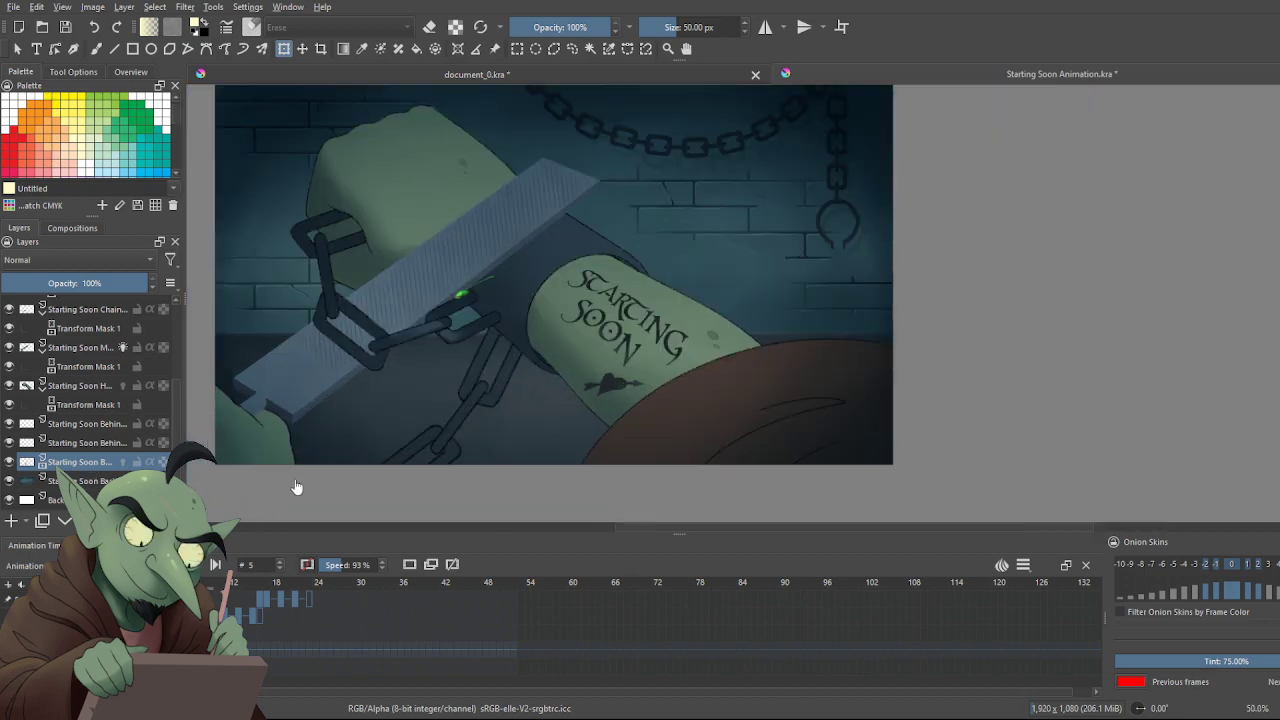
Step back and forth between frames 0 and 5, comparing the position of the link behind the arm
key(Left)
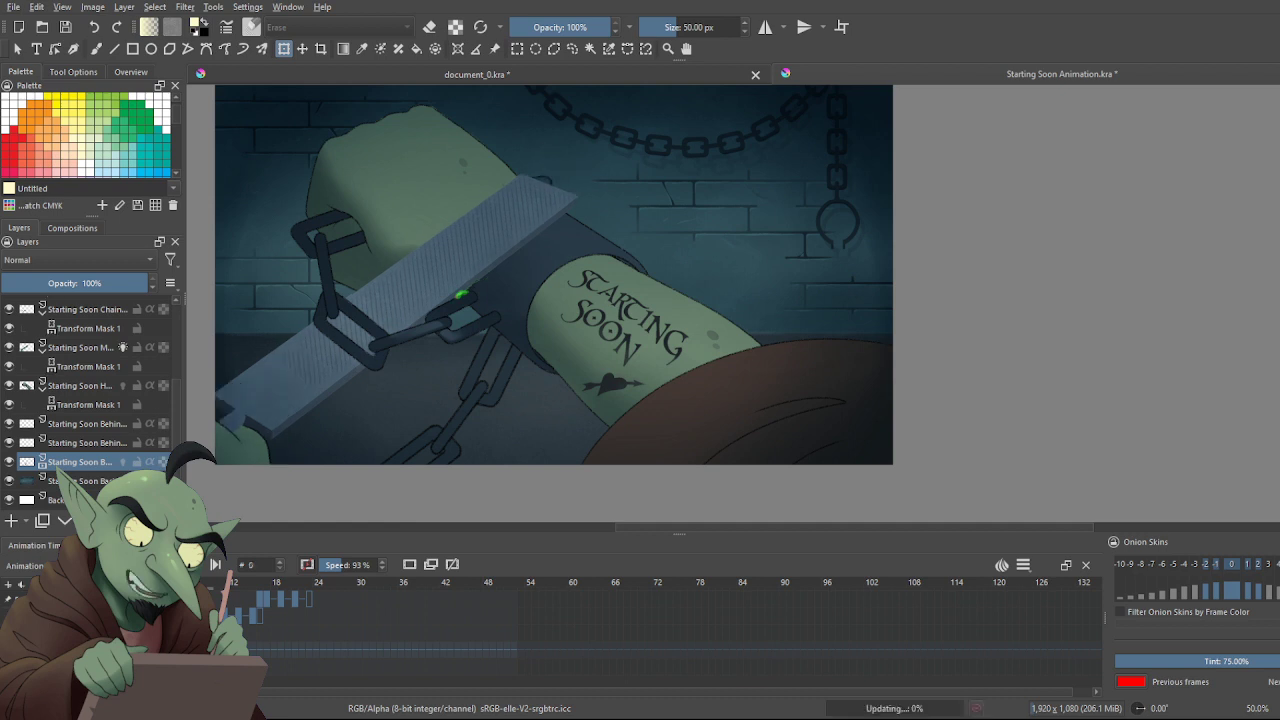
key(Right)
key(Right)
key(Left)
key(Left)
key(Left)
key(Left)
key(Left)
key(Left)
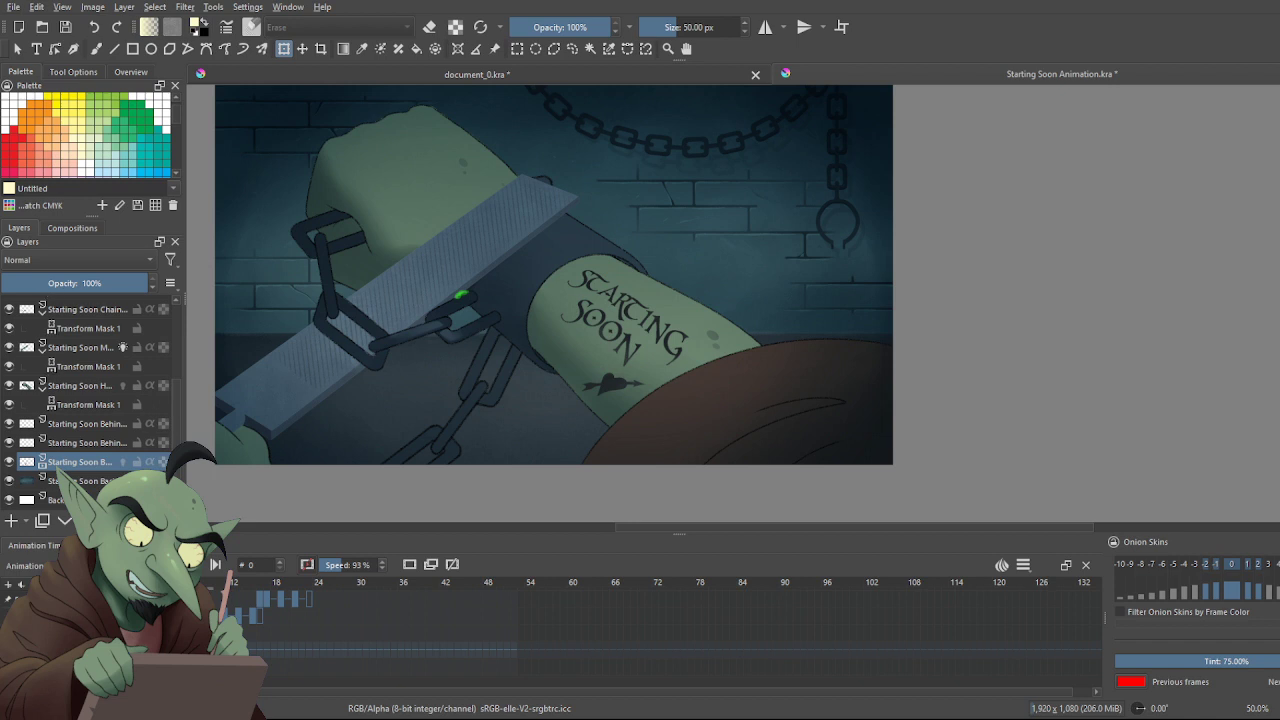
key(Right)
key(Right)
key(Right)
key(Right)
key(Right)
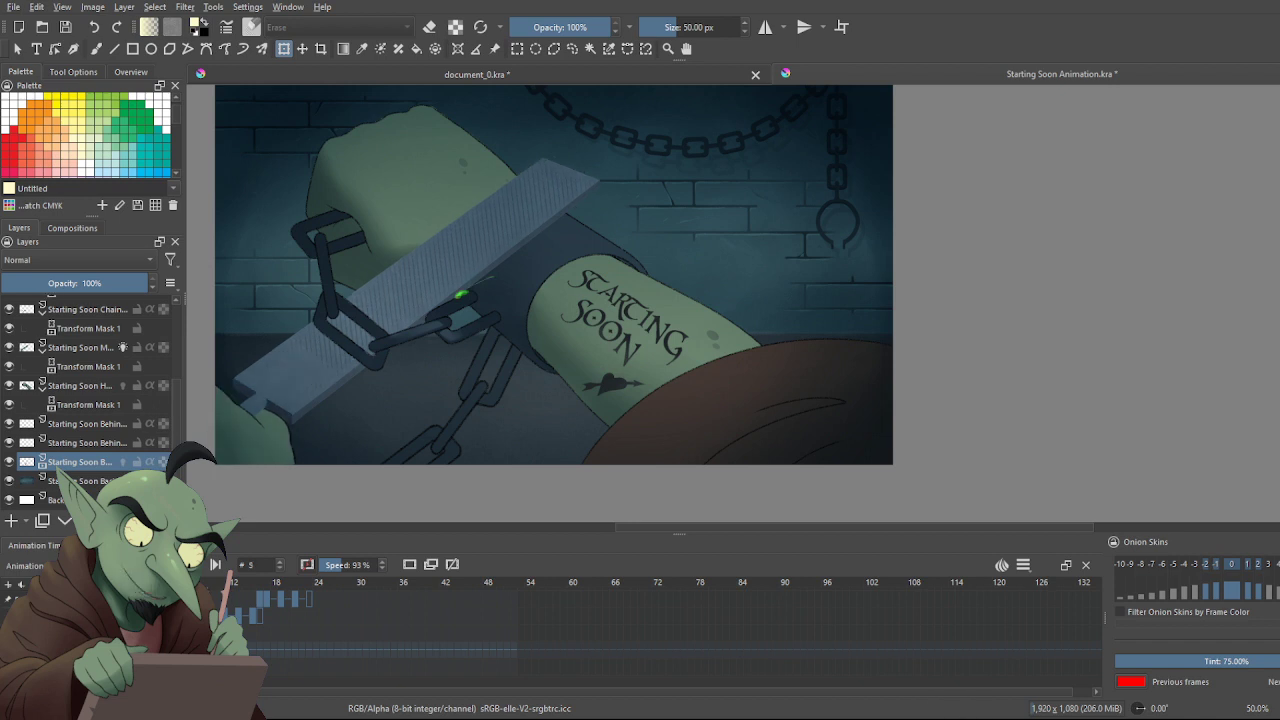
Step through the frames from 5 to 15, rechecking the range from frame 10 for movement of the behind-chain link
key(period)
key(period)
key(period)
key(period)
key(period)
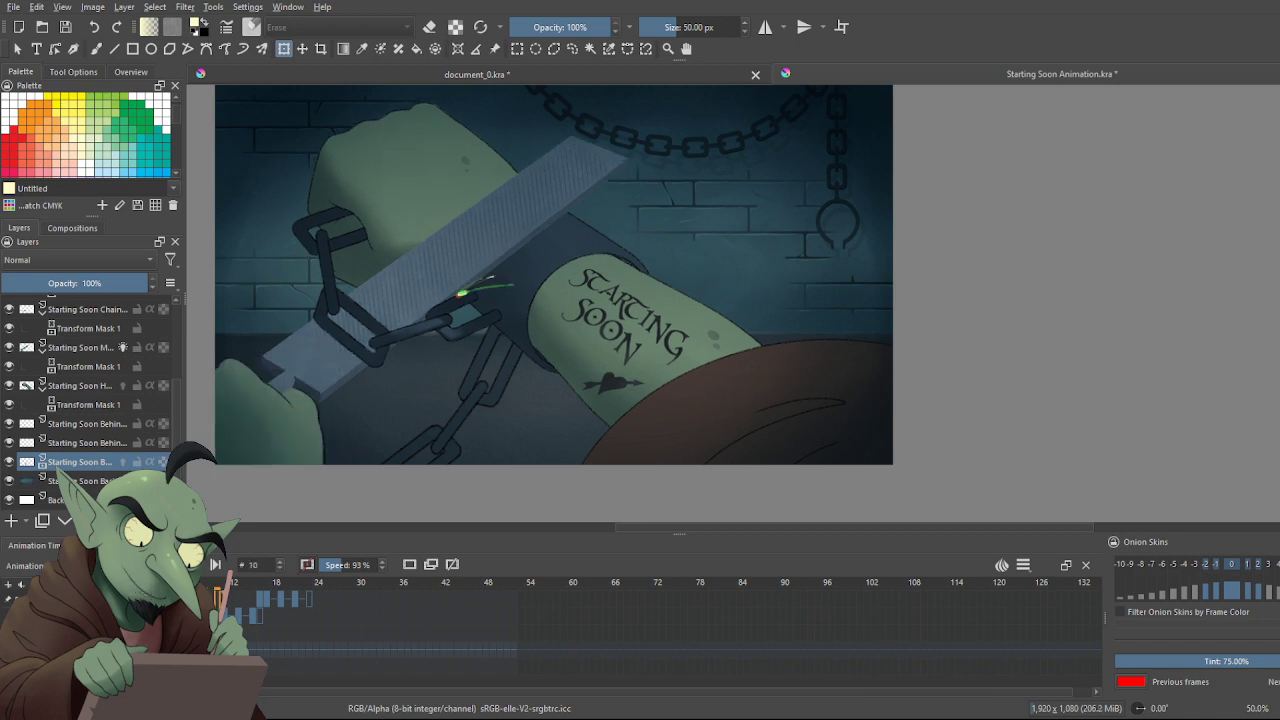
key(period)
key(period)
key(period)
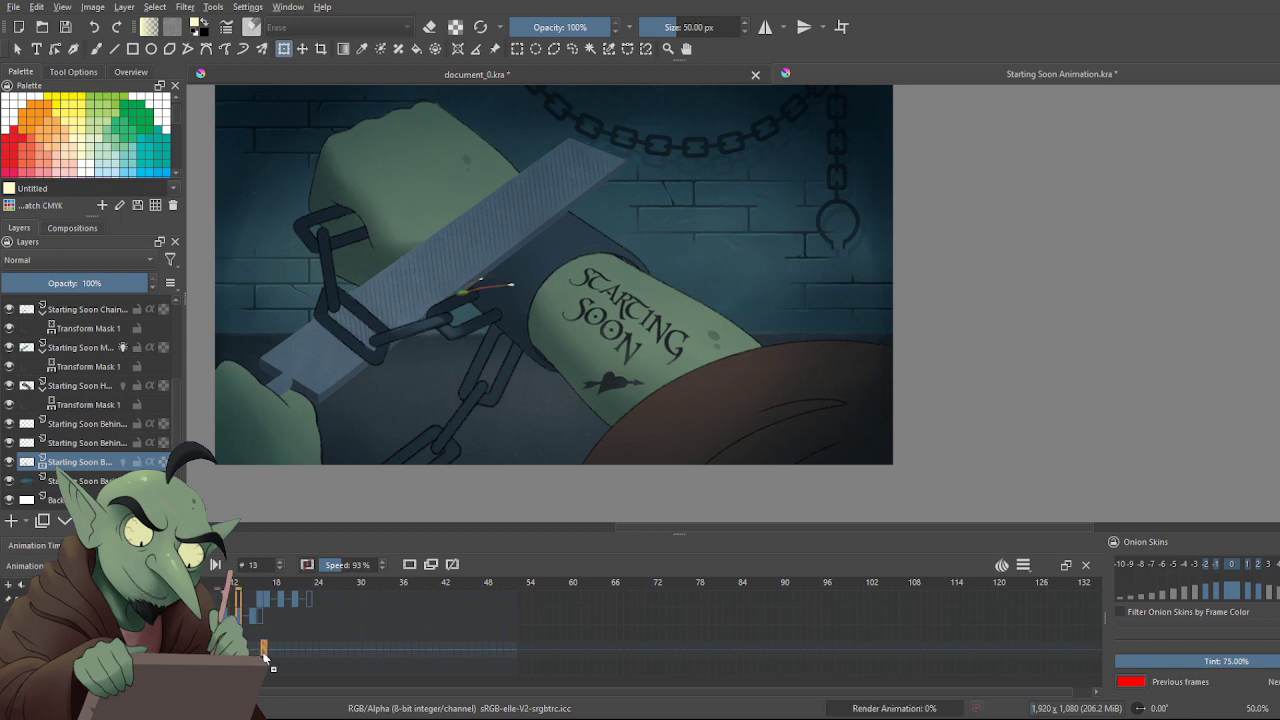
key(comma)
key(comma)
key(comma)
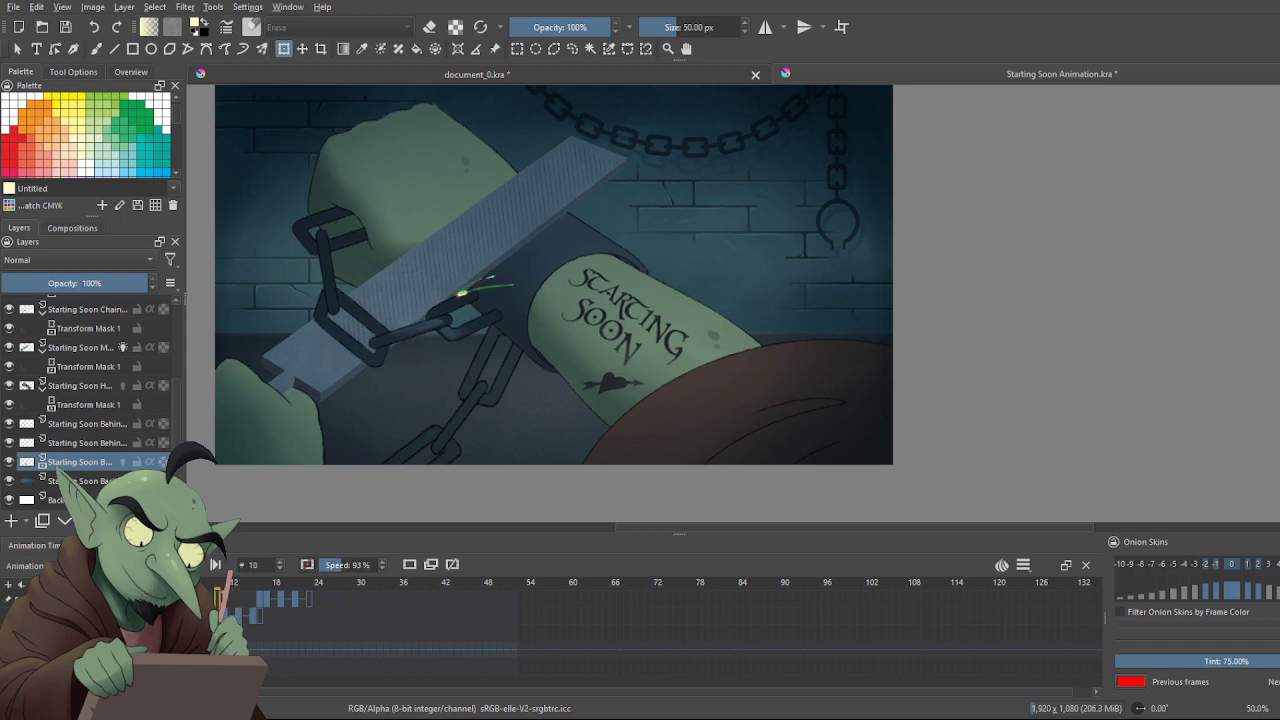
key(period)
key(period)
key(period)
key(period)
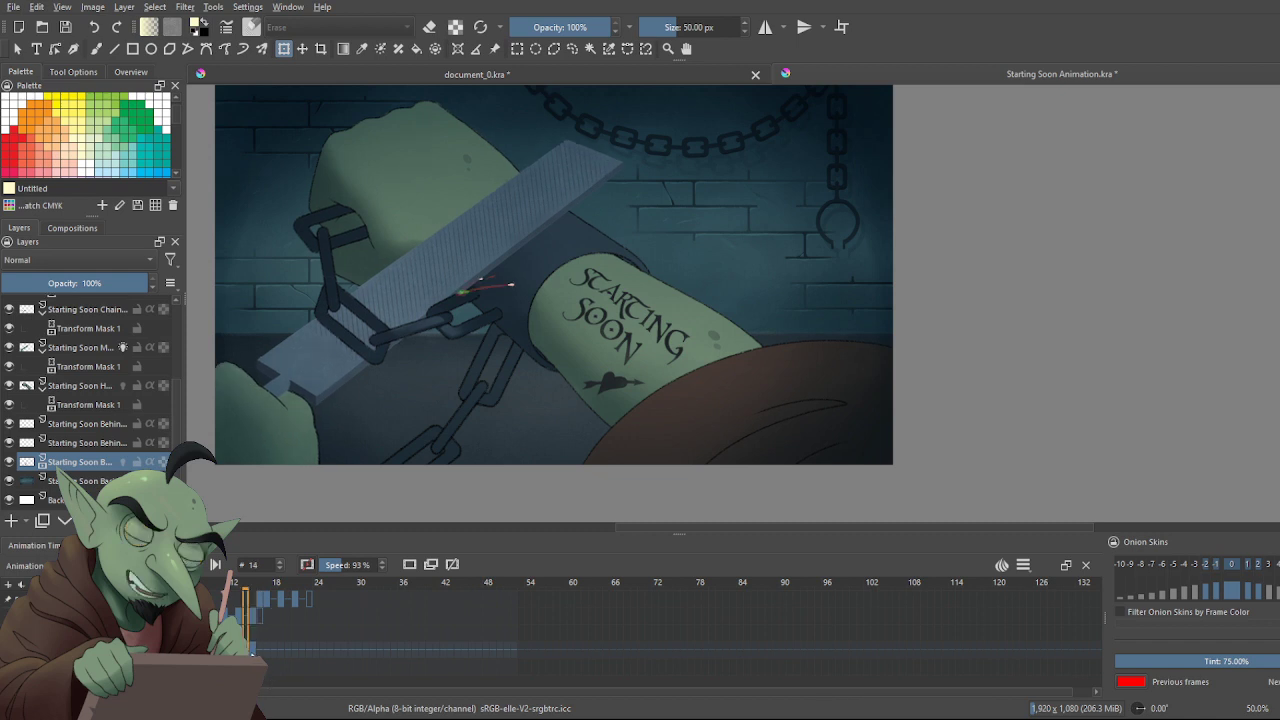
key(period)
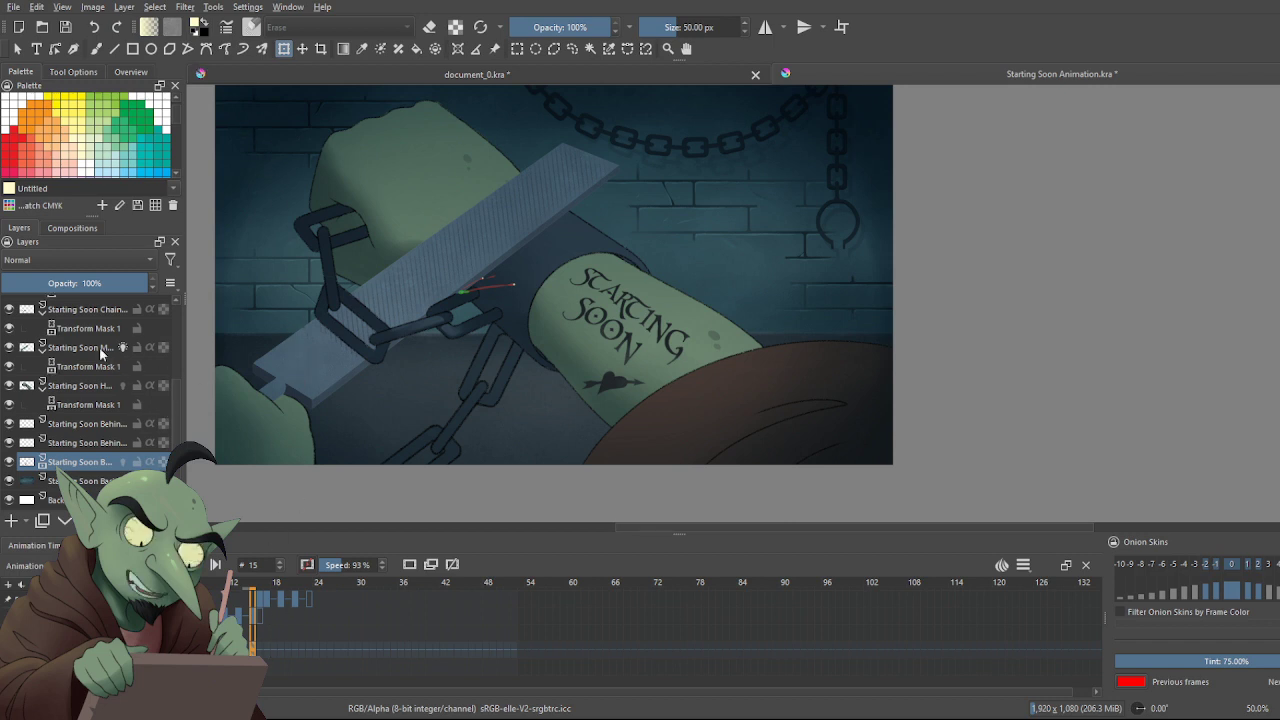
Look through the layer stack, comparing the keyframed paint layers and transform masks with the behind-chain layers
scroll(90, 420, up, 2)
scroll(90, 420, up, 1)
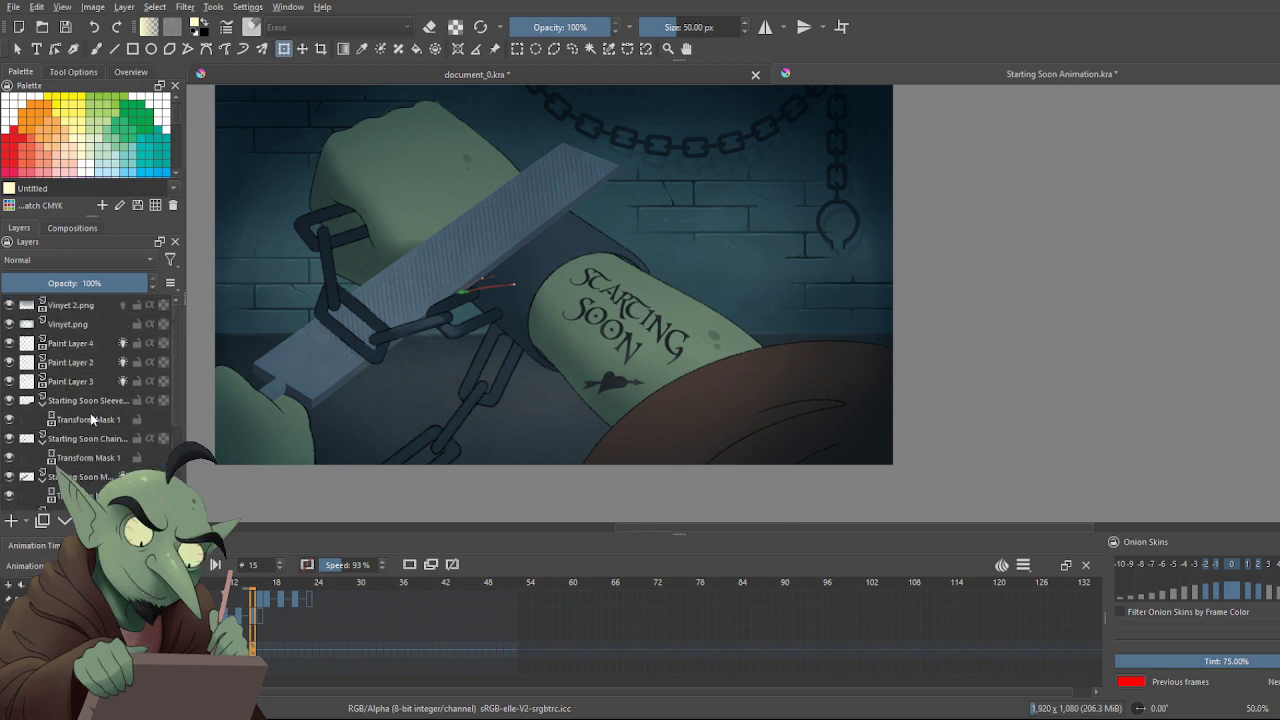
scroll(95, 385, down, 3)
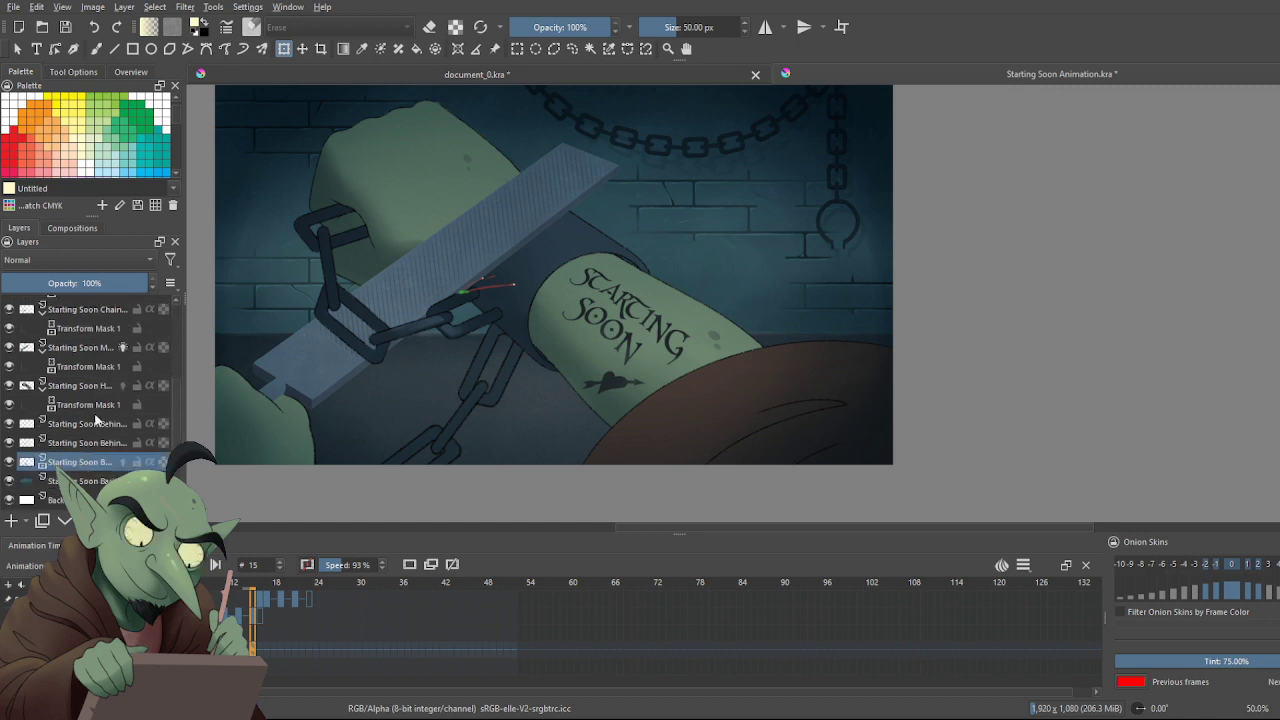
scroll(88, 420, up, 3)
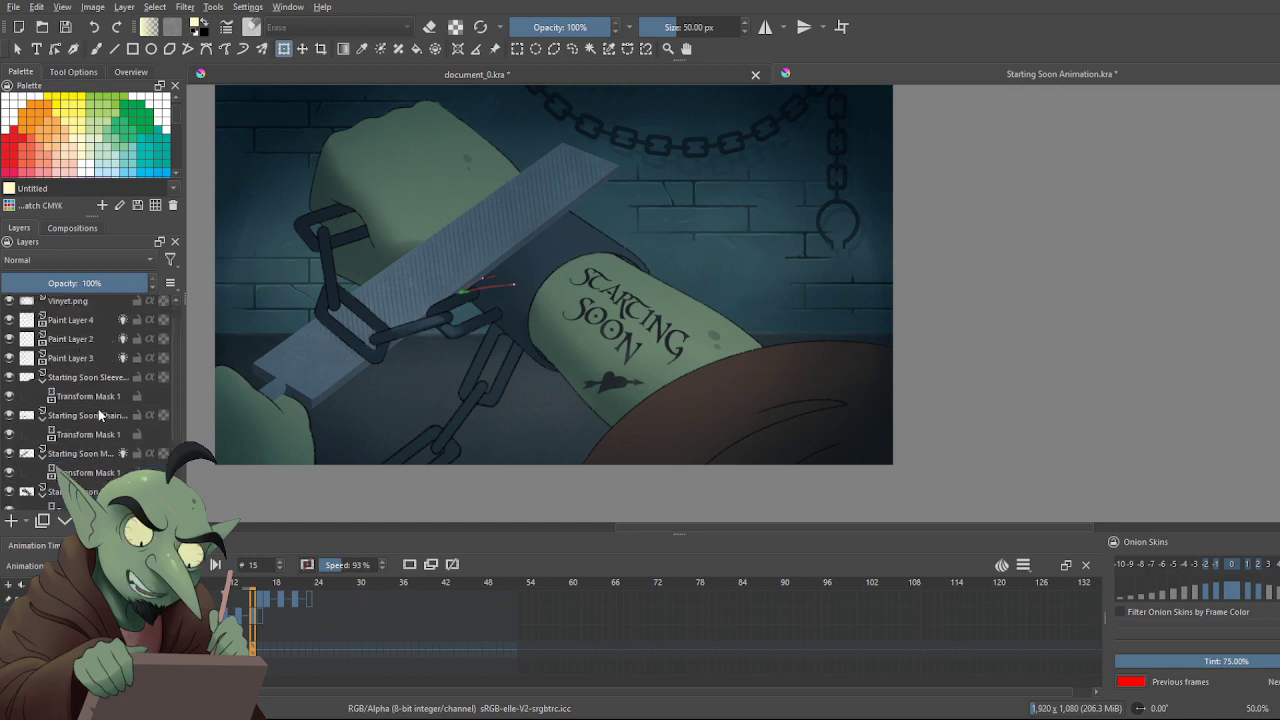
scroll(62, 354, up, 1)
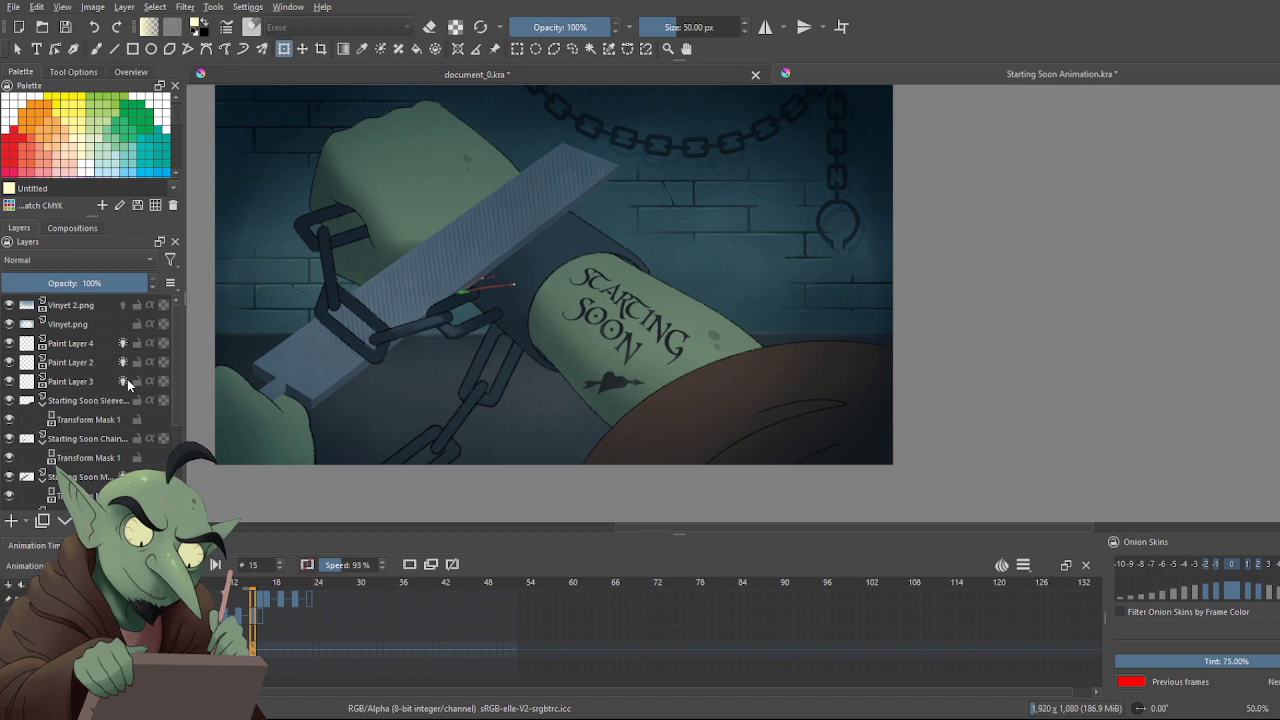
scroll(102, 430, down, 5)
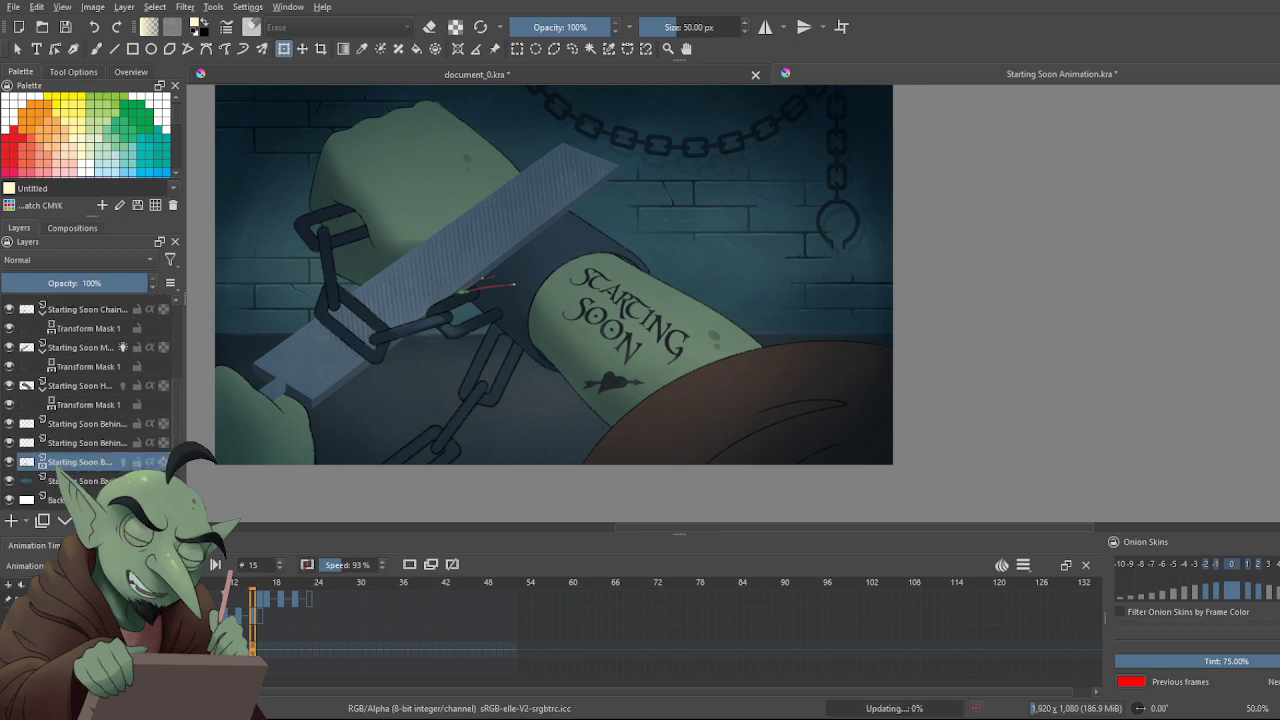
Step back from frame 15 to frame 0 and scrub the opening frames, watching the chain links behind the arm
click(239, 615)
key(Left)
key(Left)
key(Left)
key(Left)
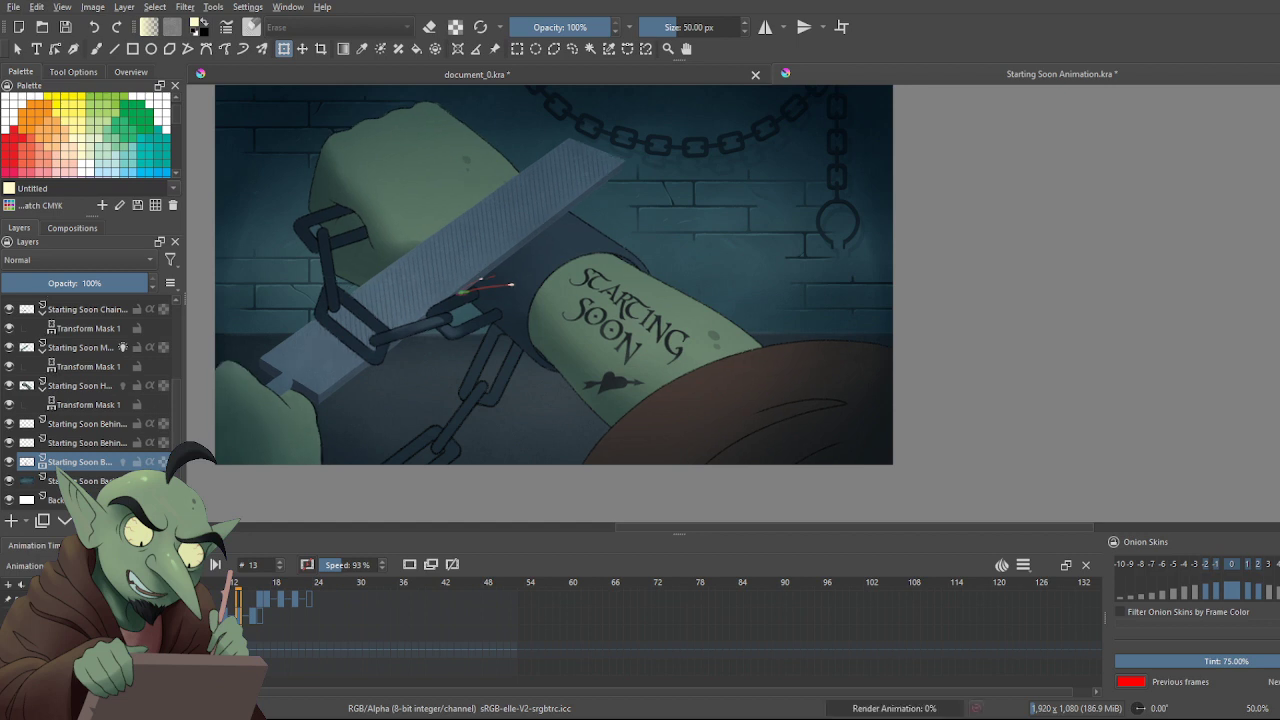
key(Left)
key(Left)
key(Left)
key(Left)
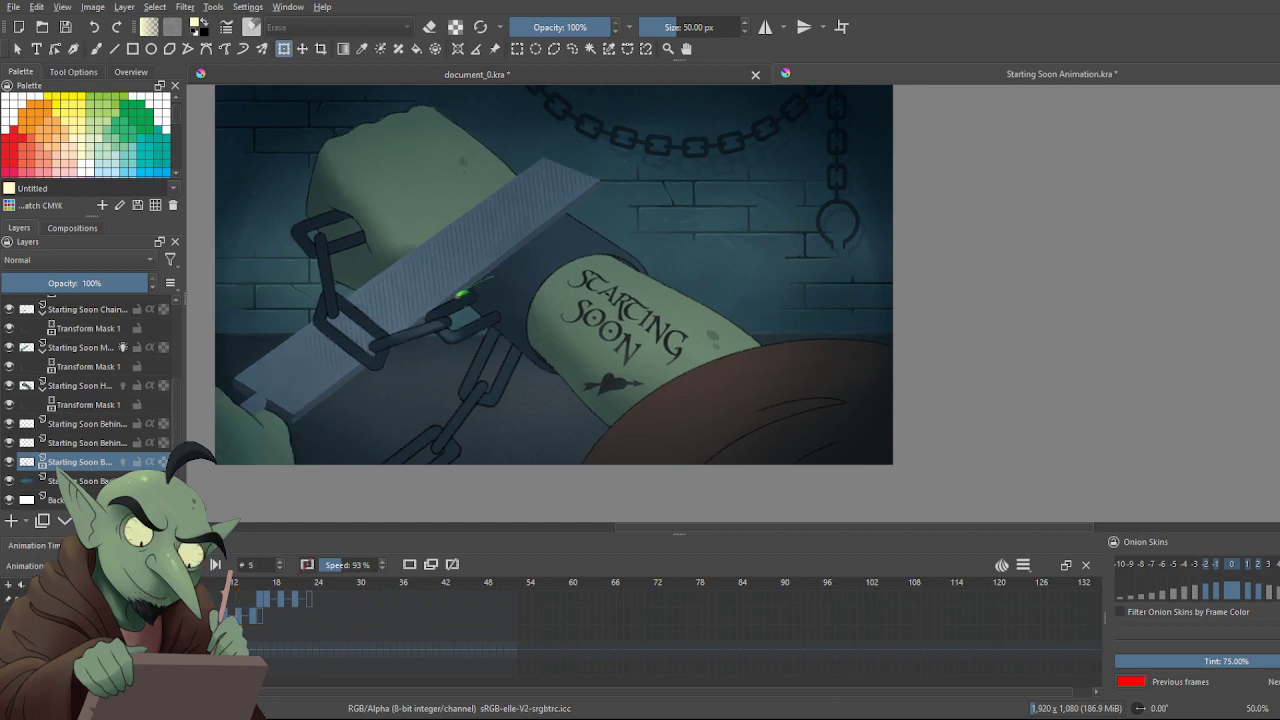
key(Left)
key(Left)
key(Left)
key(Left)
key(Left)
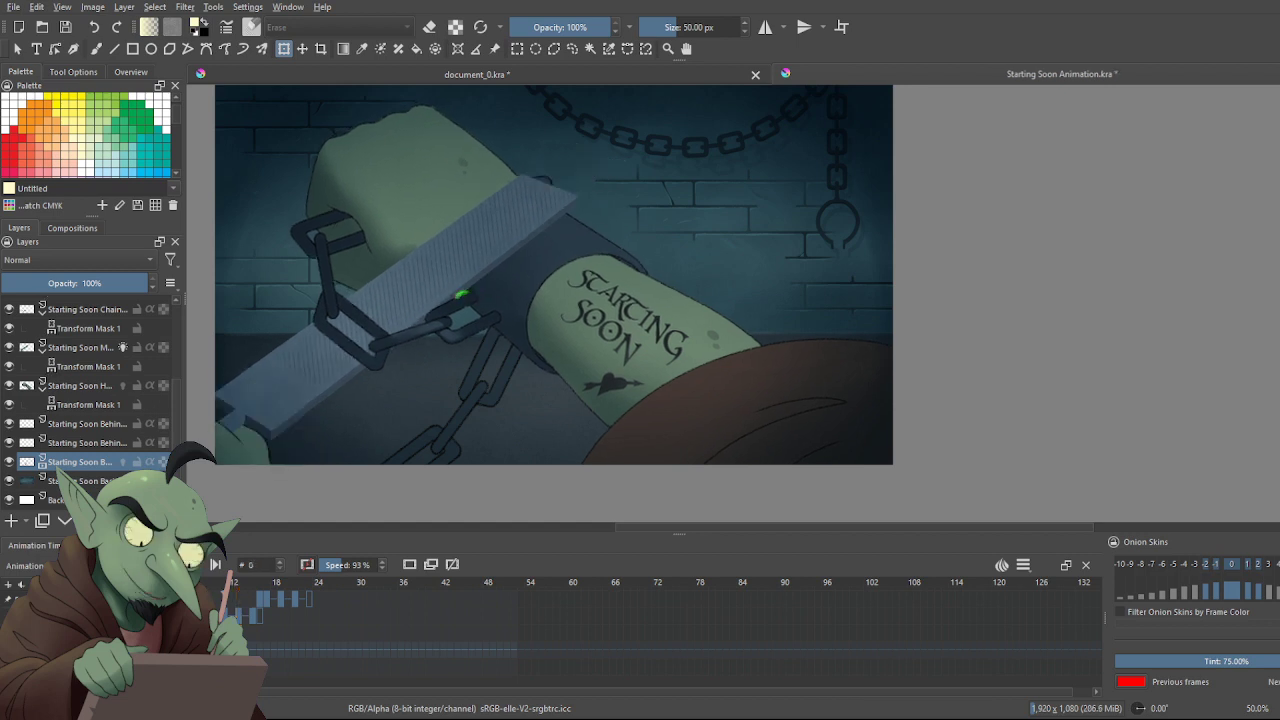
key(Right)
key(Right)
key(Right)
key(Left)
key(Left)
key(Left)
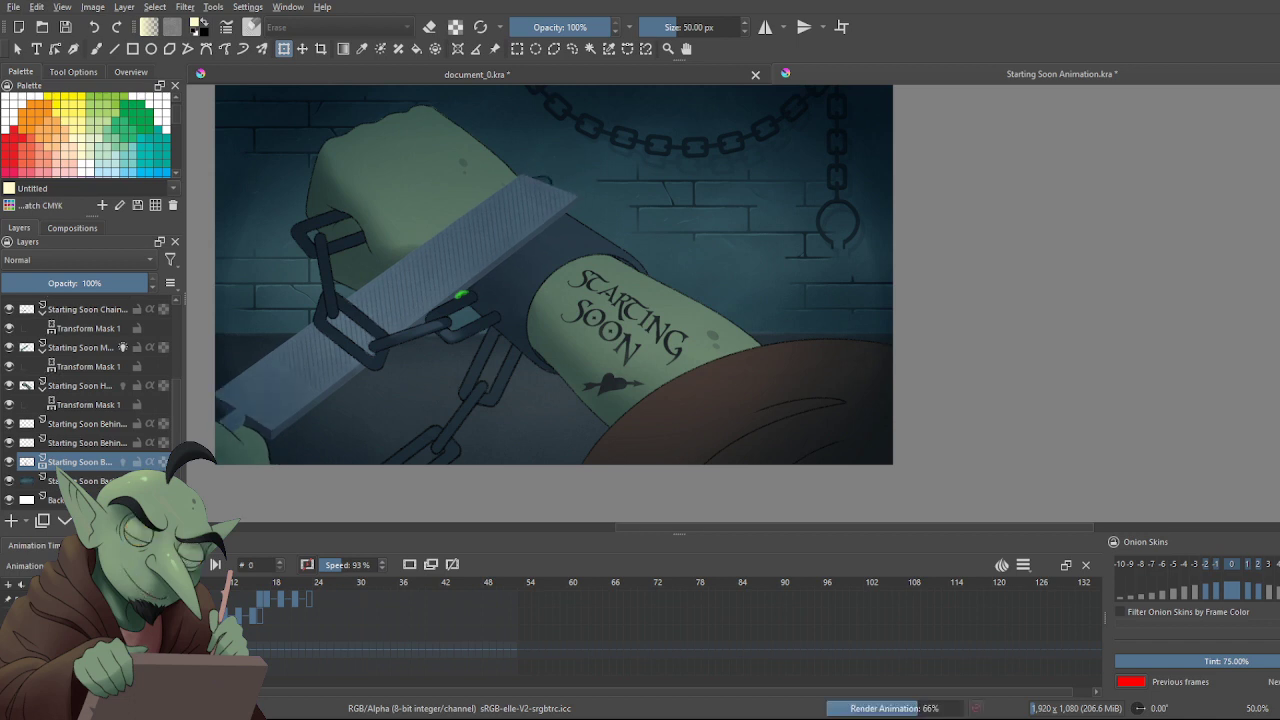
Hide and reshow the two lowest behind-chain layers to identify their links, and play the animation from the start
key(Right)
key(Right)
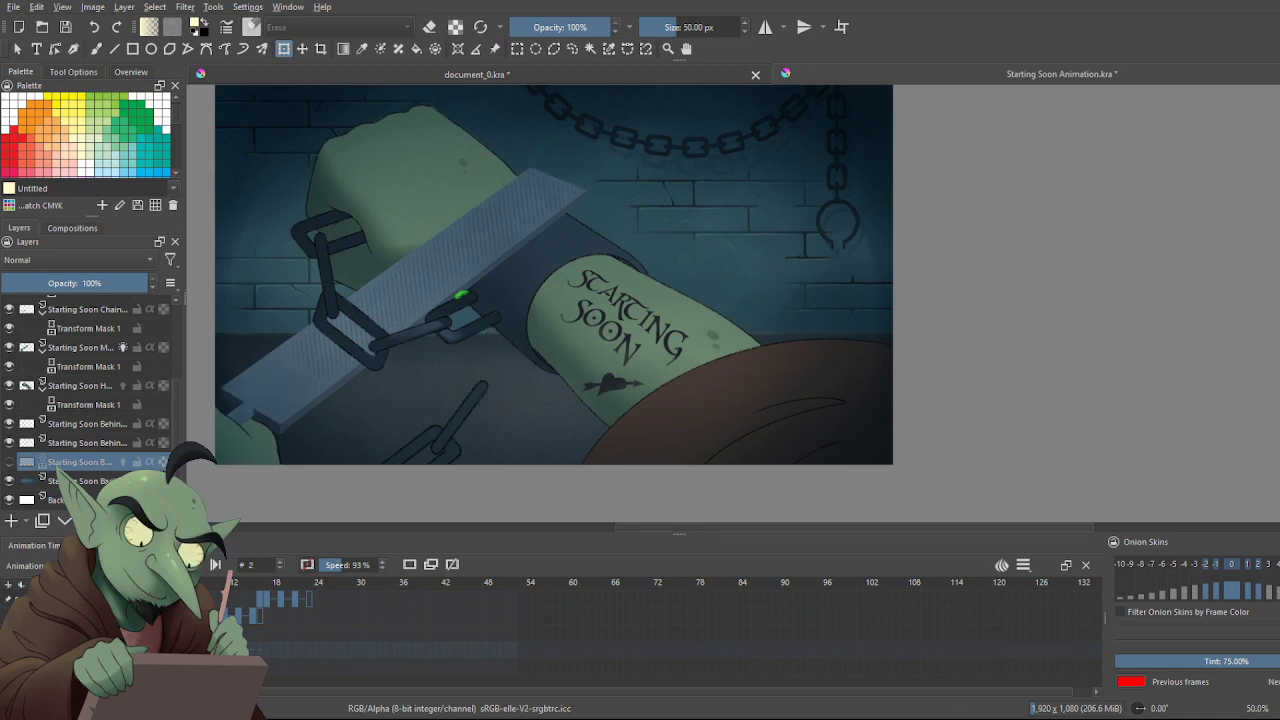
key(Left)
key(Left)
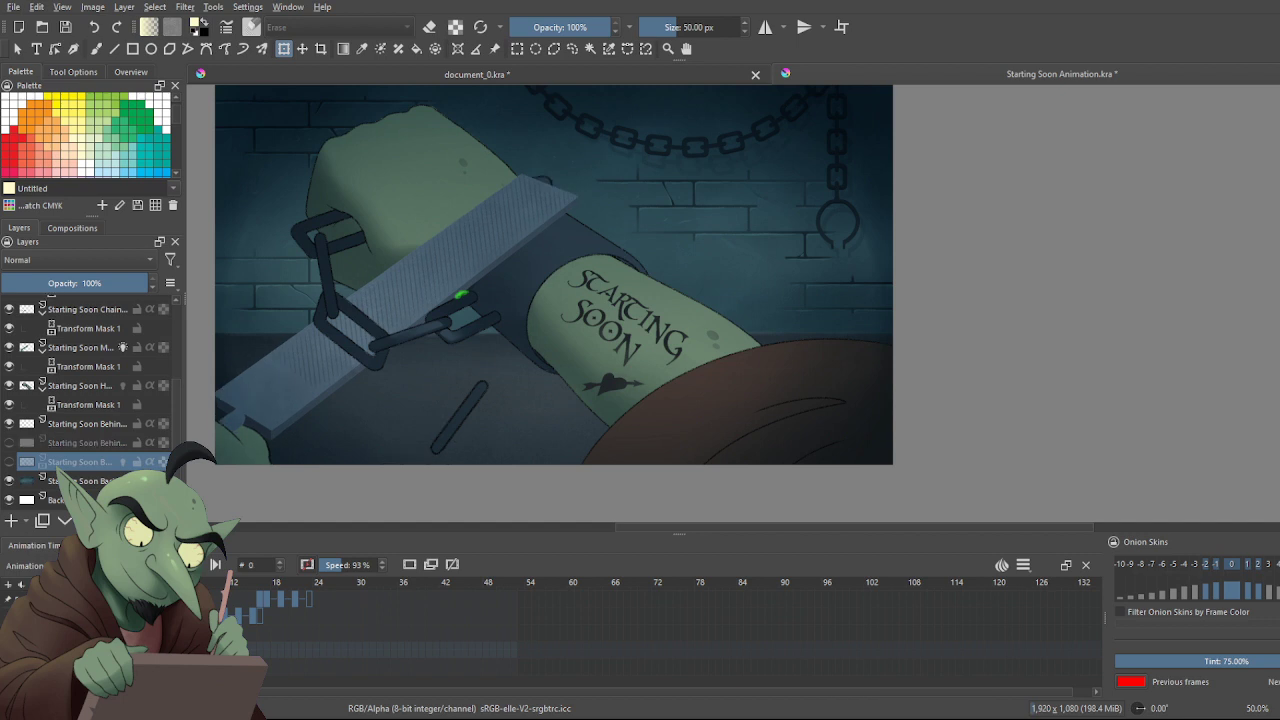
click(9, 462)
click(9, 442)
key(space)
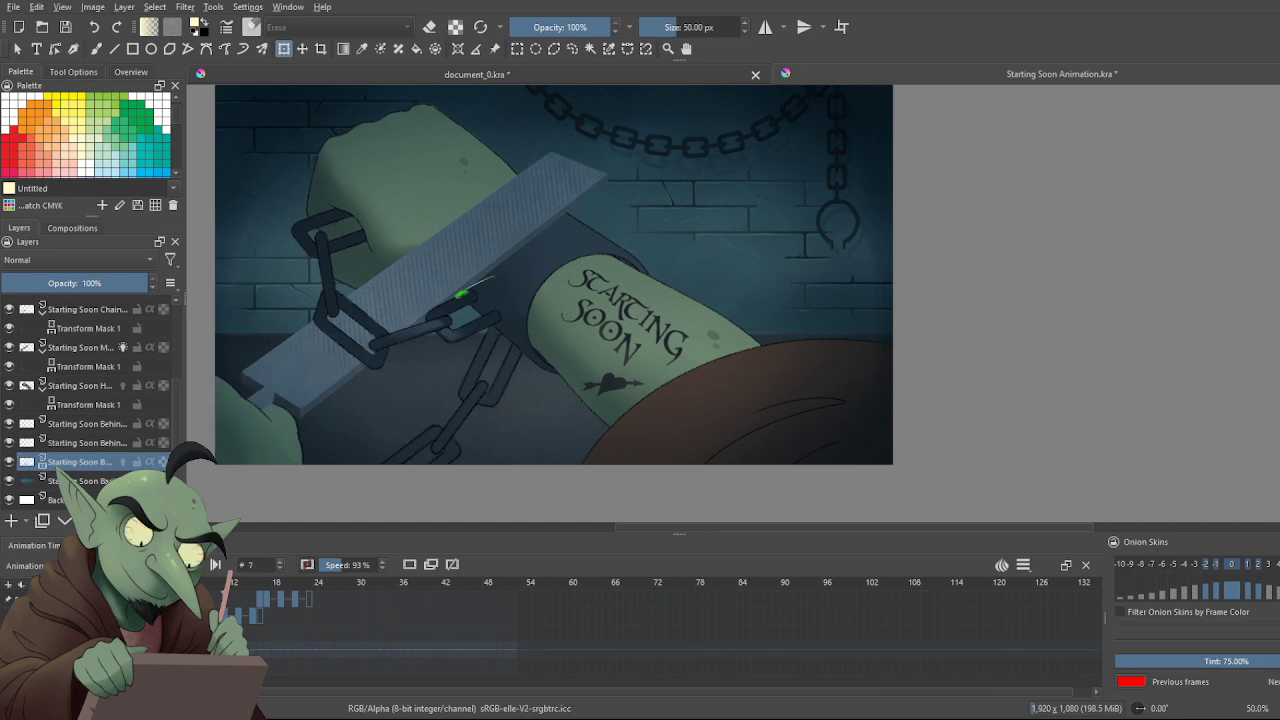
key(space)
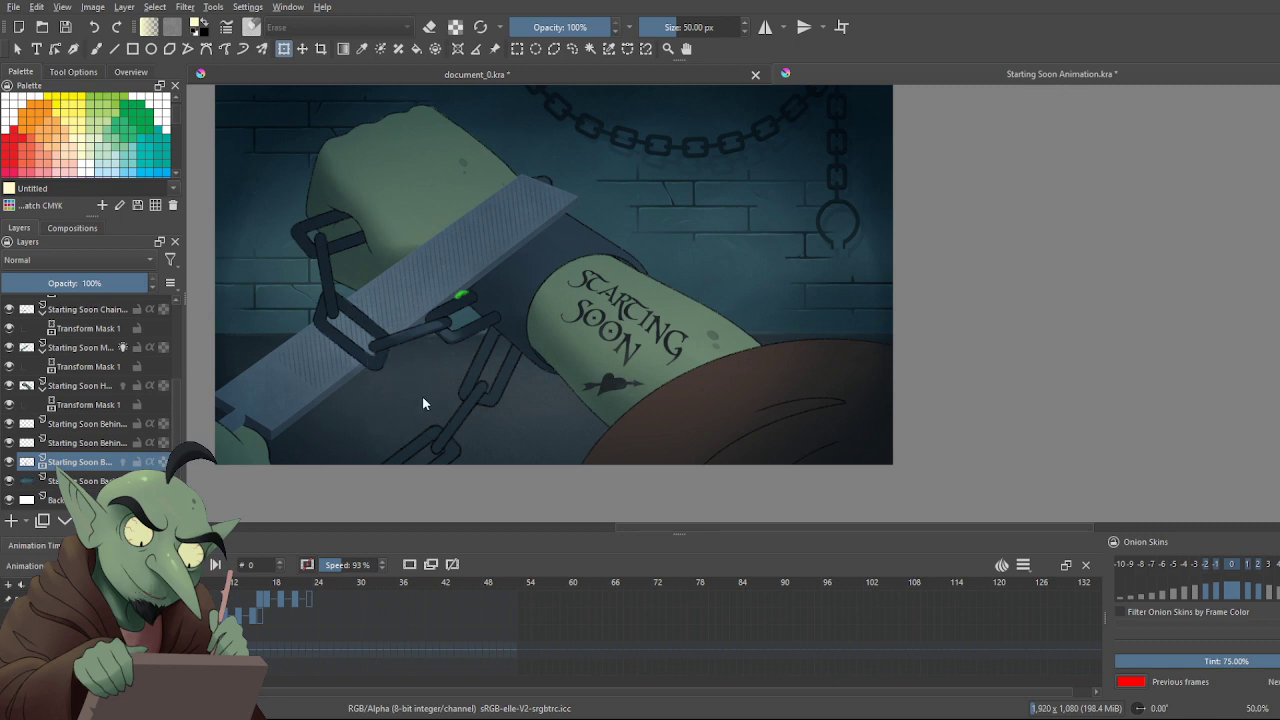
Add a transform mask to the lowest behind-chain layer and give it a keyframe at frame 5
key(ctrl+t)
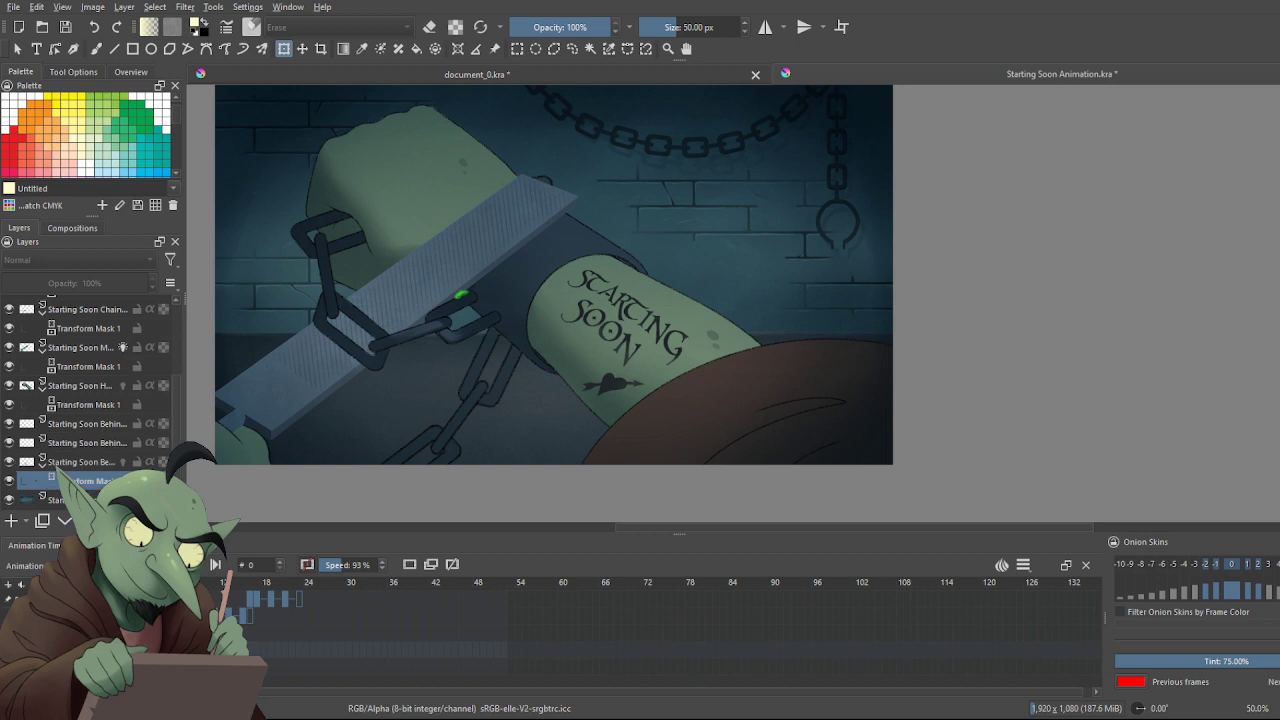
click(145, 545)
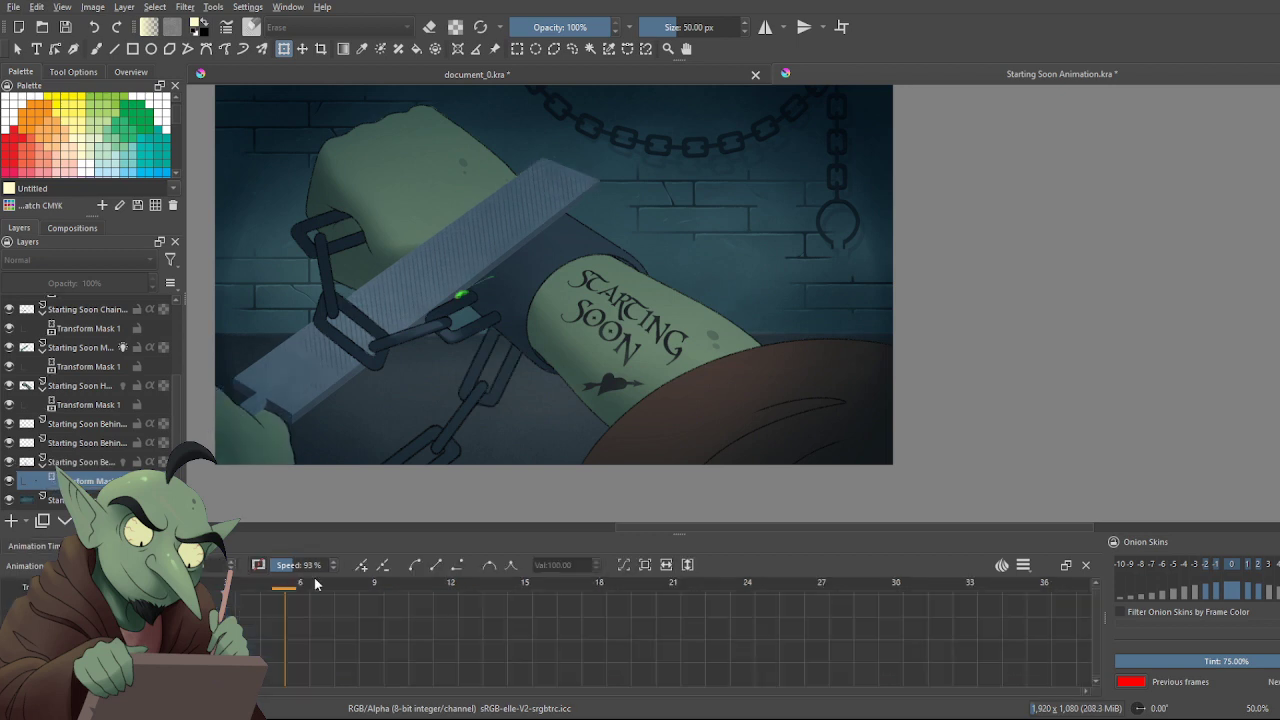
click(362, 568)
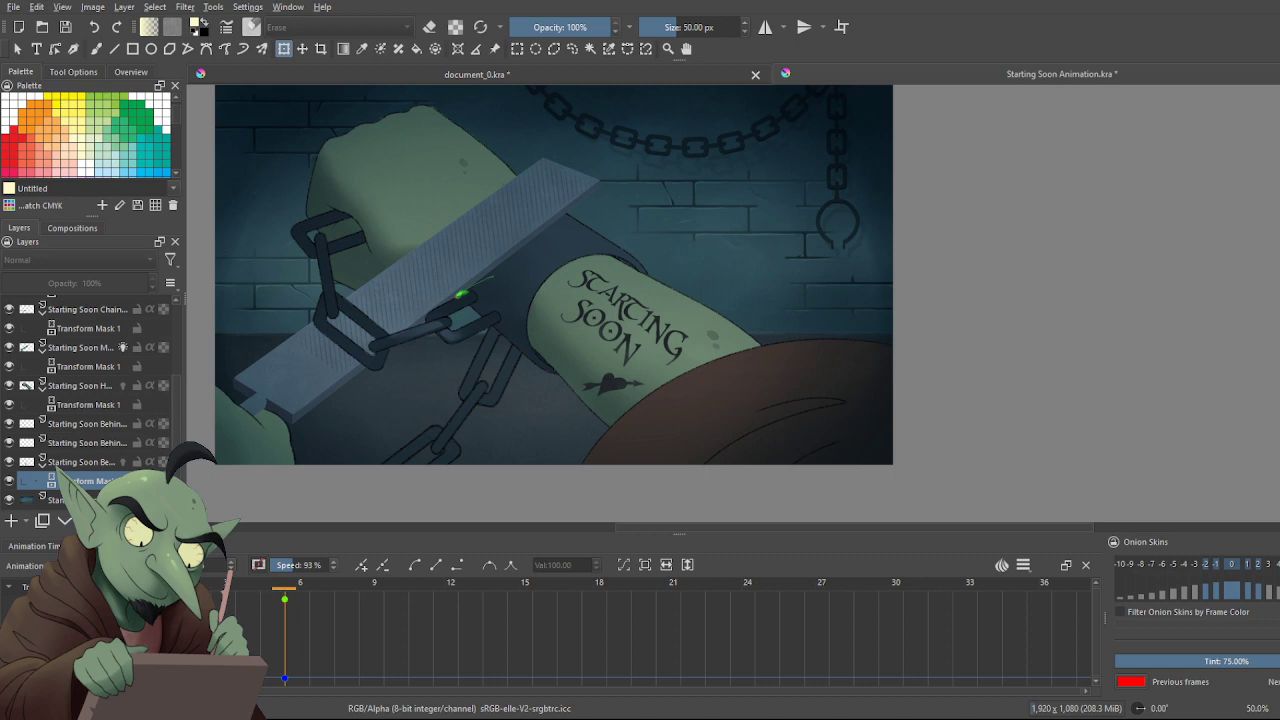
click(49, 547)
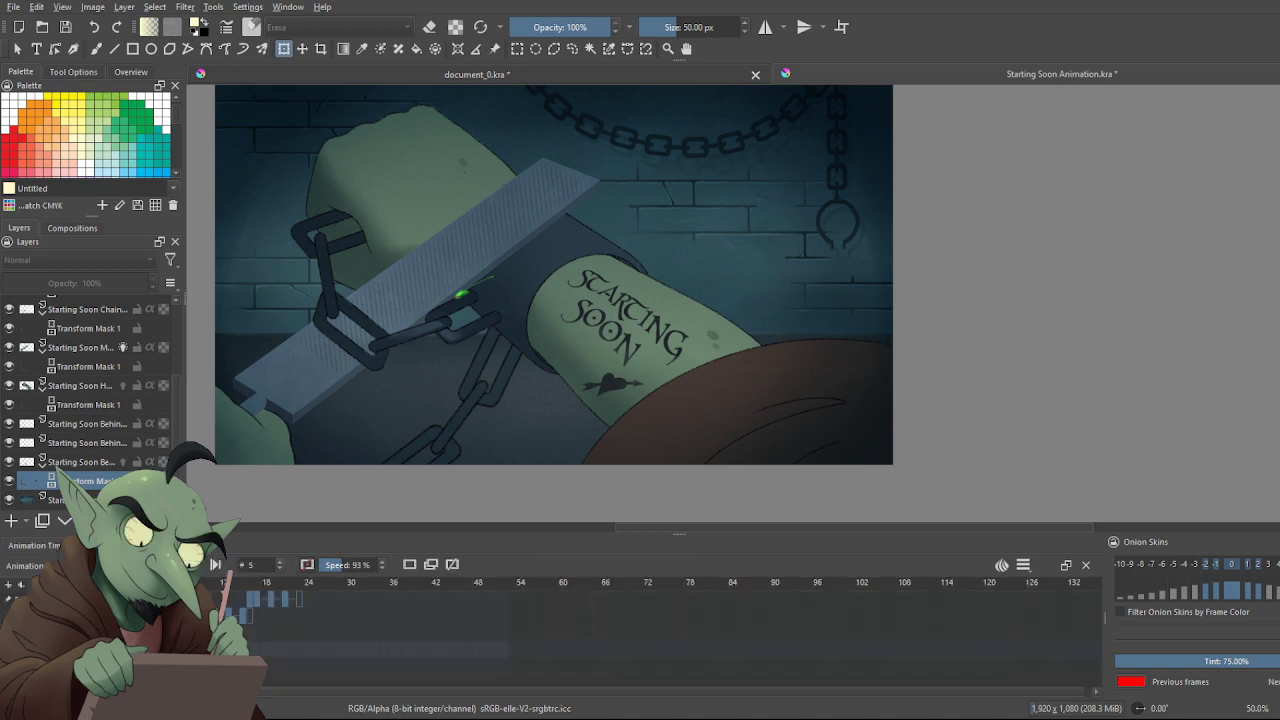
Add a keyframe to the behind-chain link's transform mask at frame 16
click(240, 580)
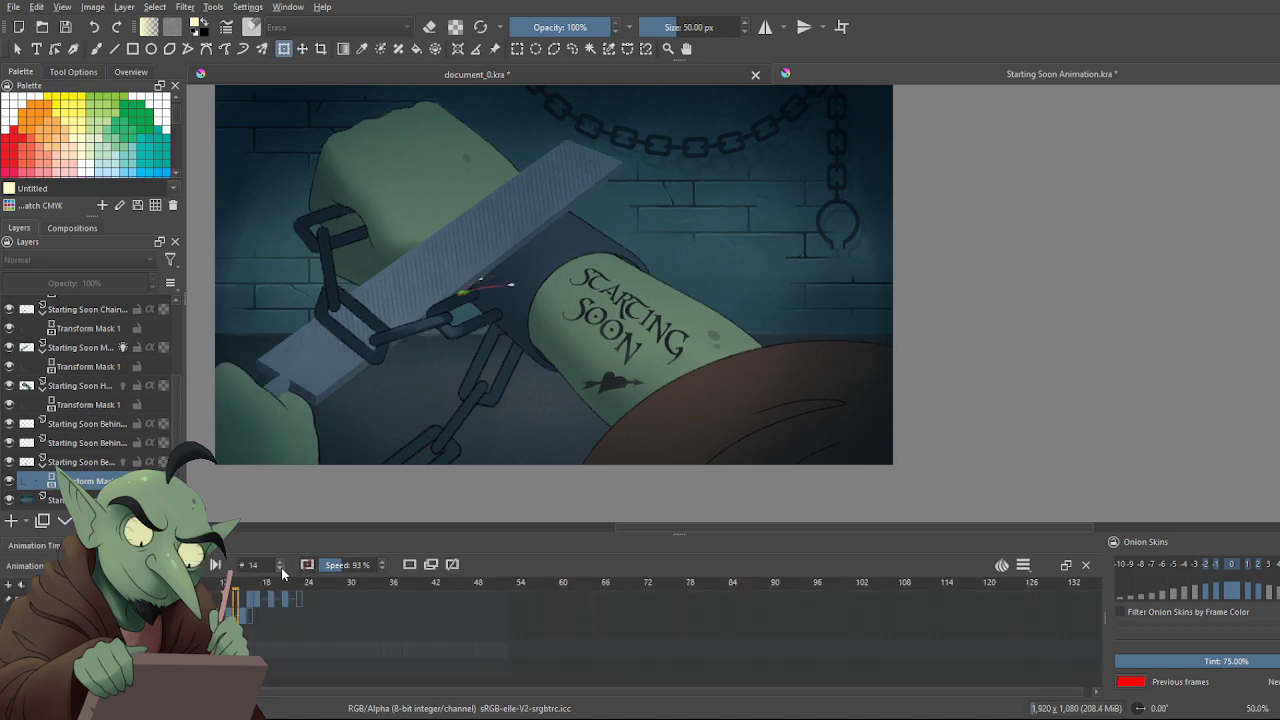
click(198, 569)
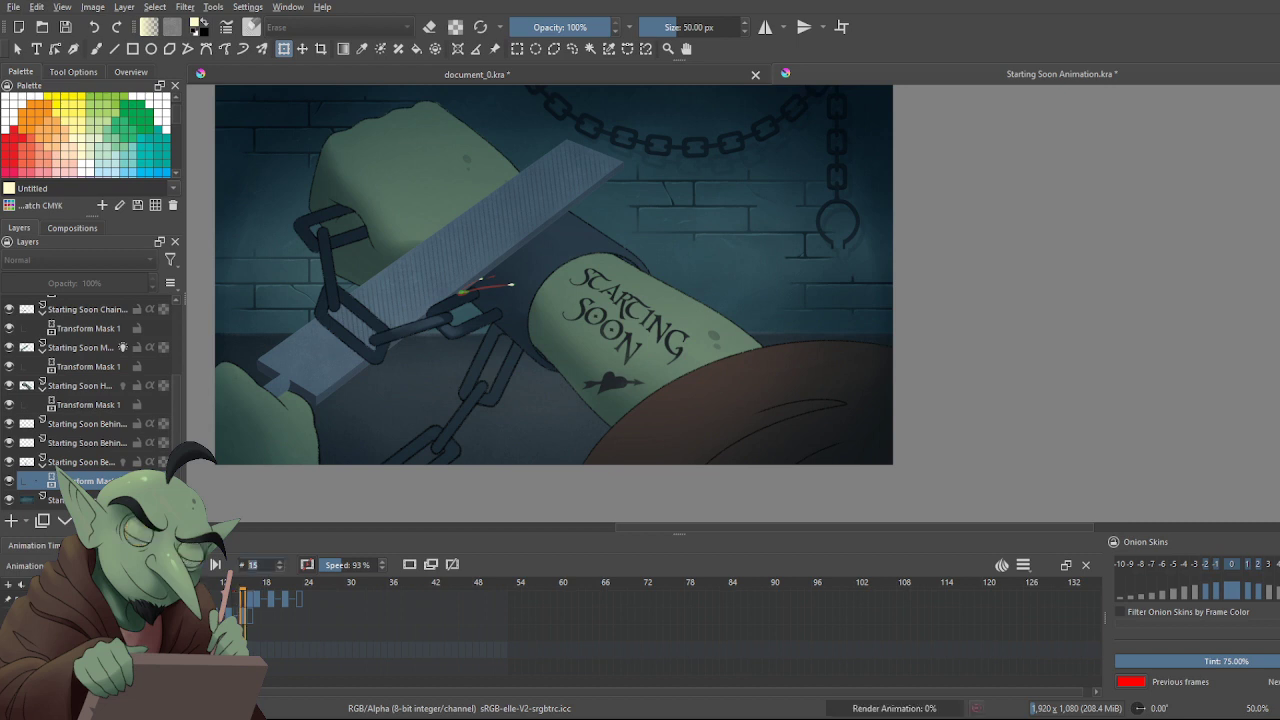
click(198, 569)
click(143, 546)
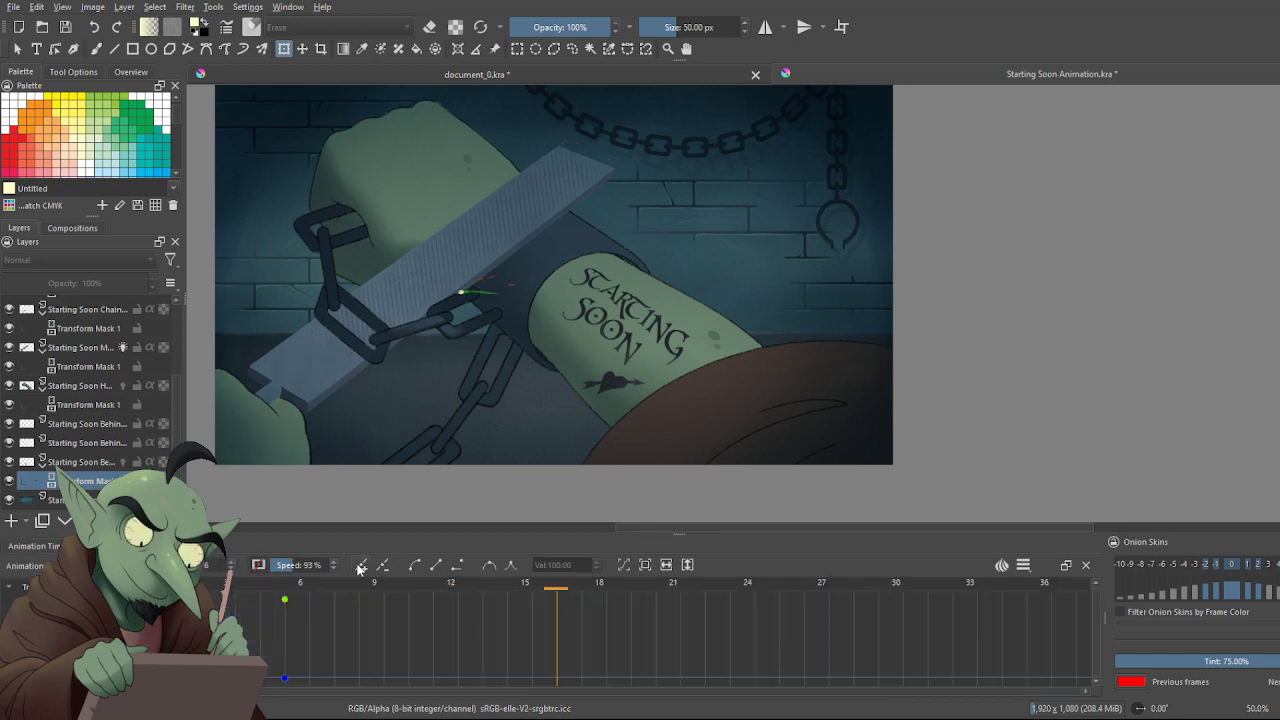
click(361, 566)
click(52, 545)
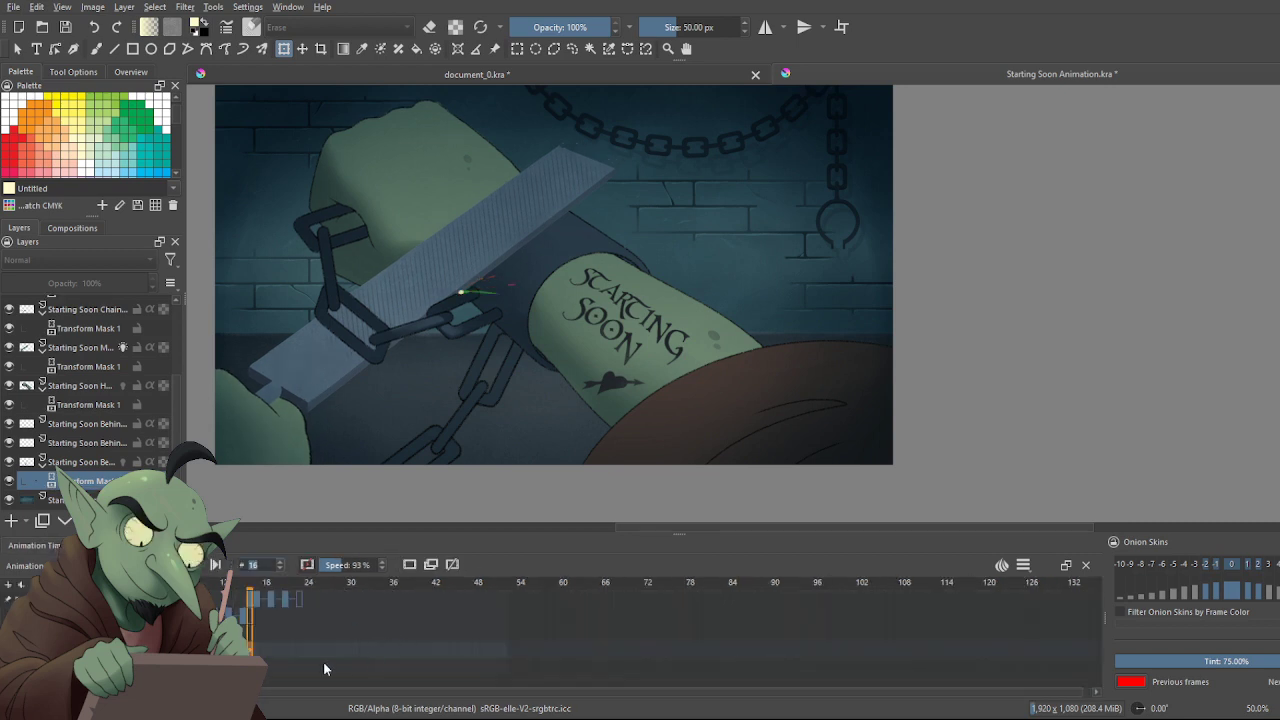
Add a closing keyframe to the behind-chain link's transform mask at frame 52
click(502, 650)
click(150, 545)
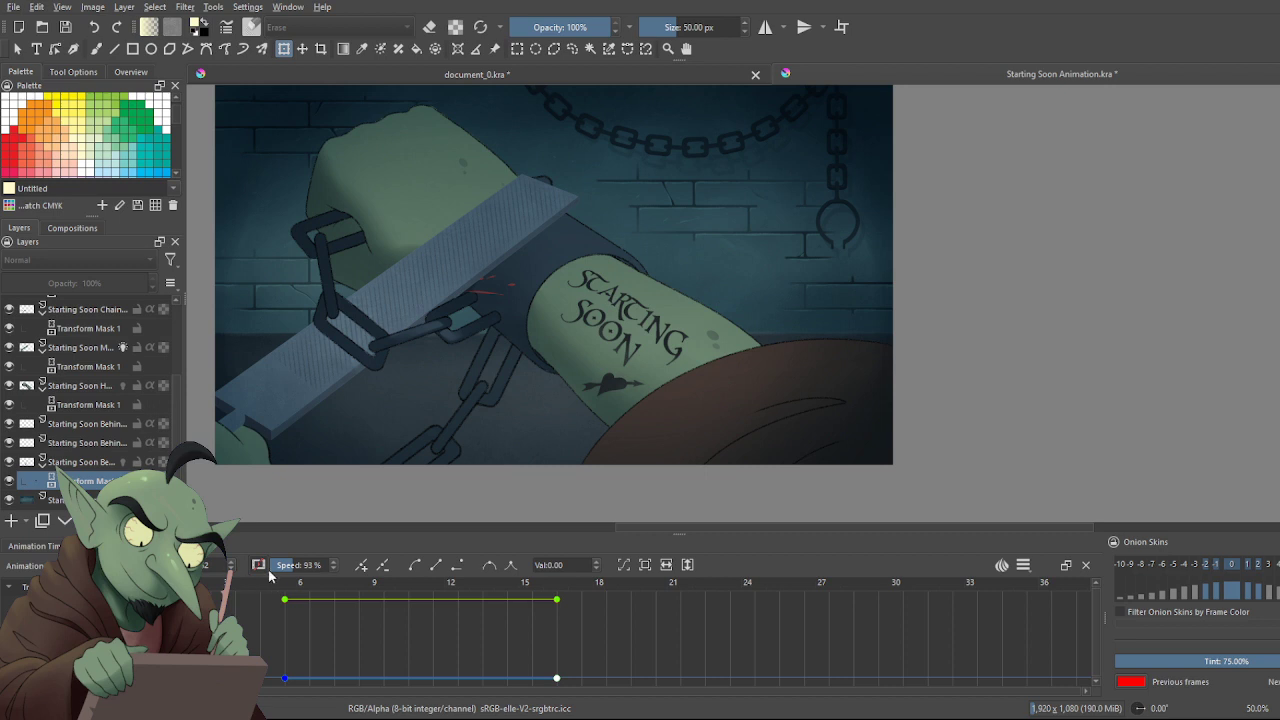
click(362, 566)
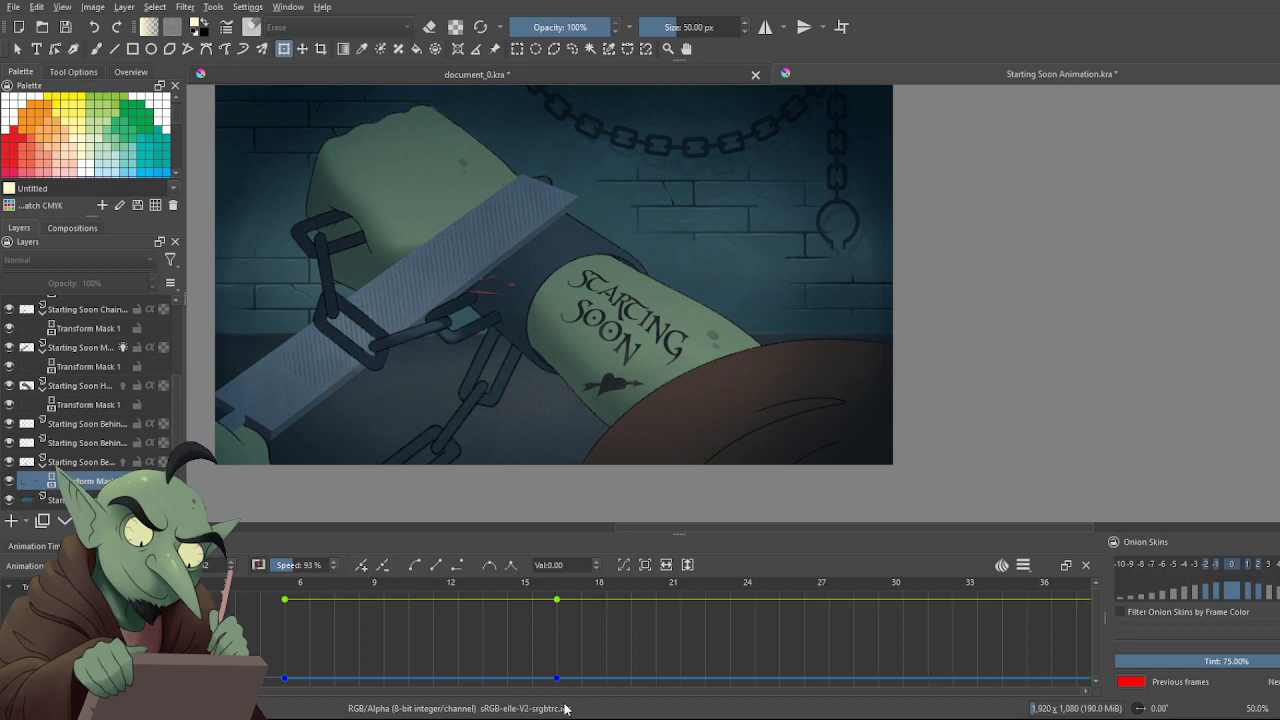
drag(540, 692, 530, 647)
scroll(529, 647, up, 2)
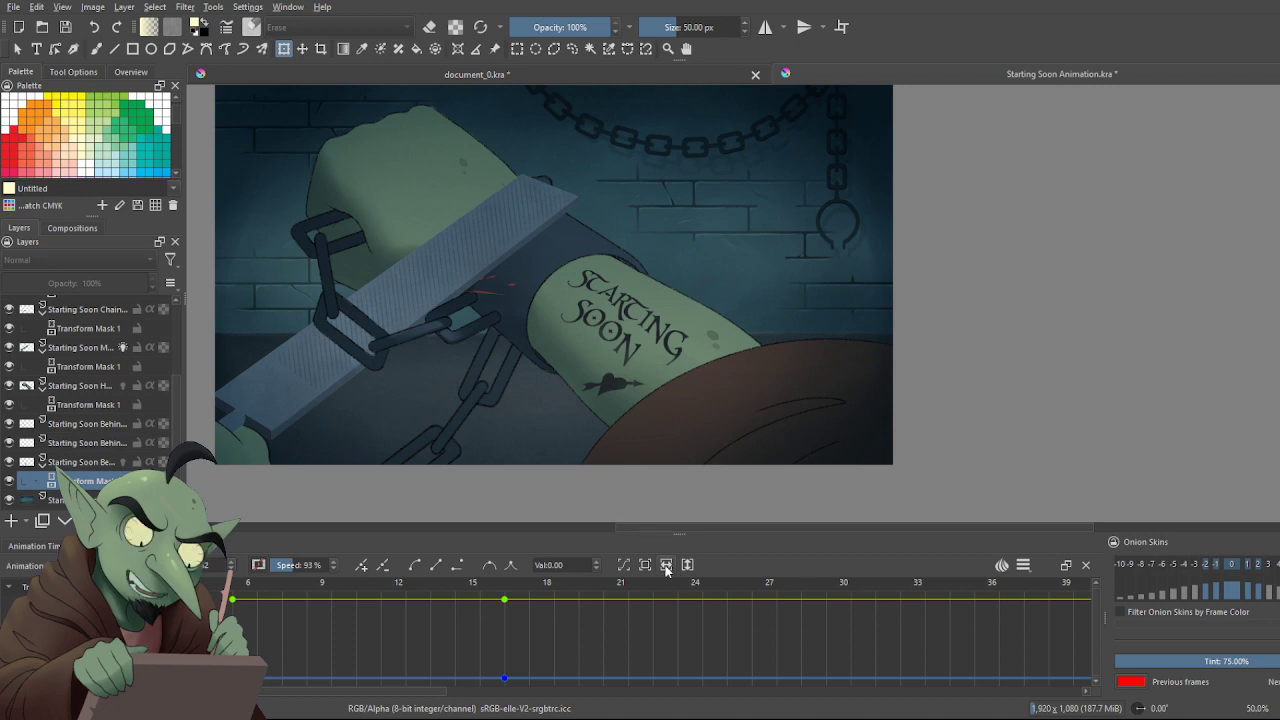
key(b)
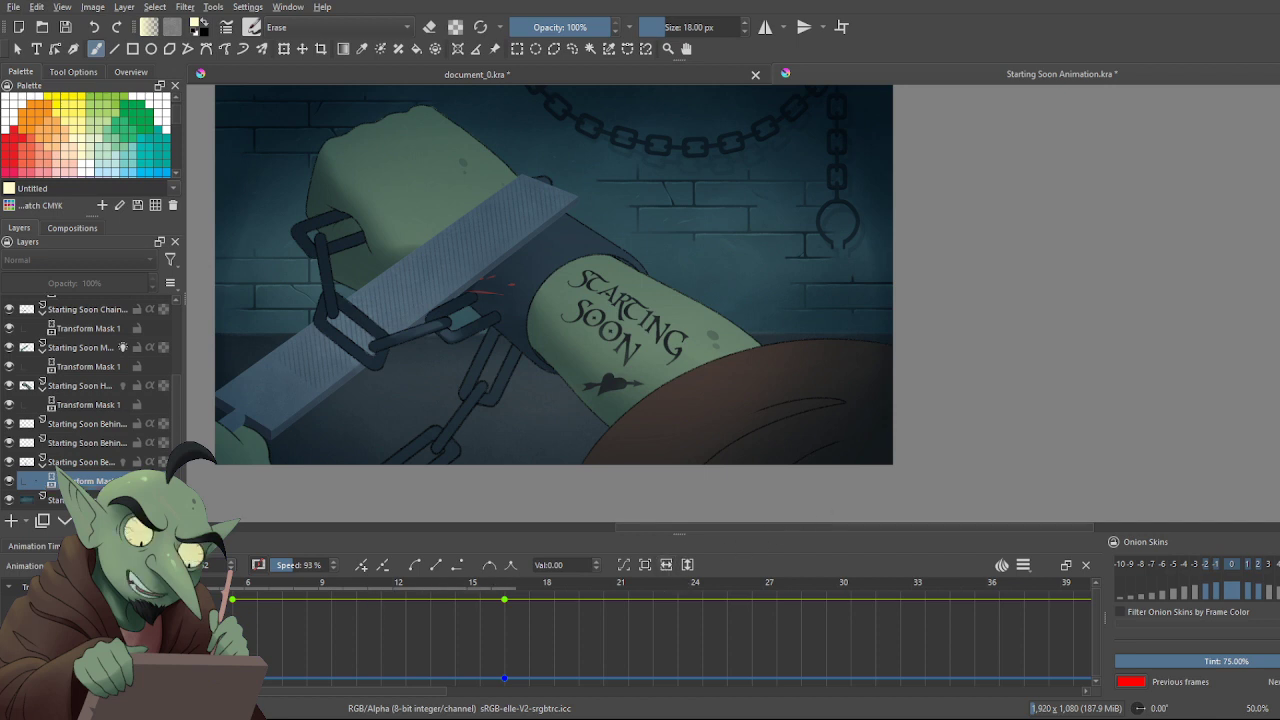
click(34, 546)
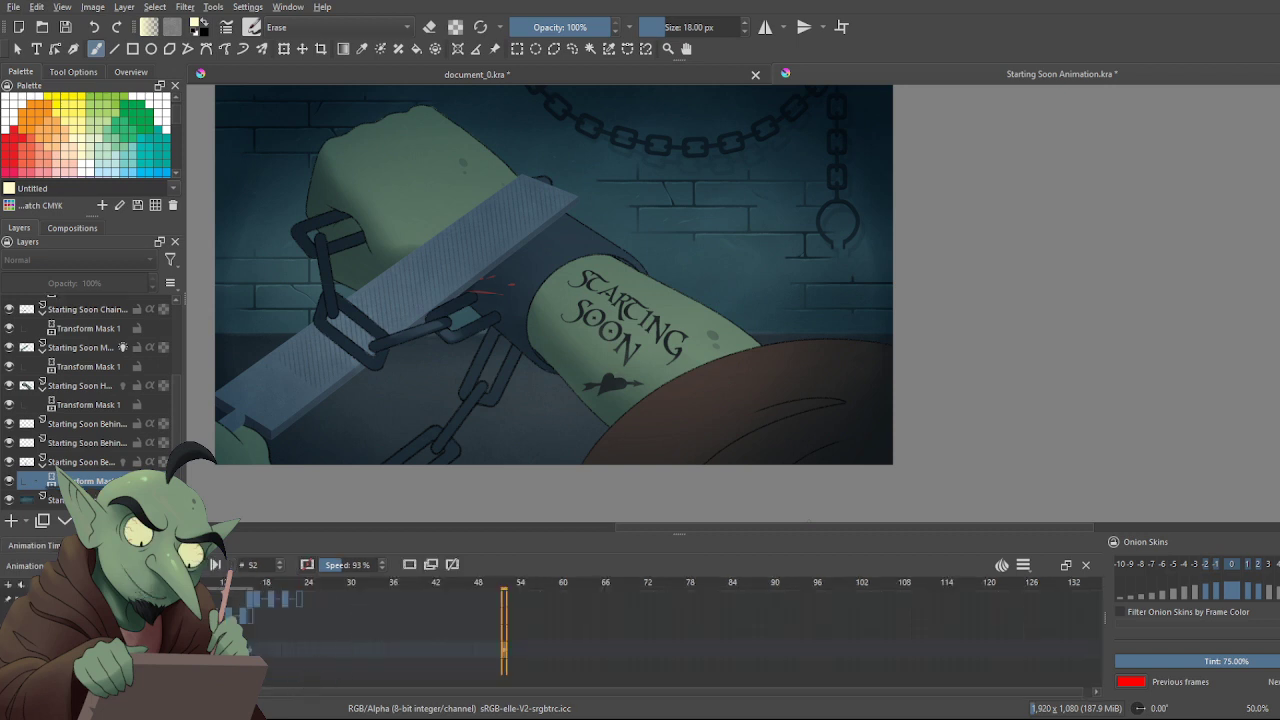
Play the animation briefly, then nudge the behind-chain link slightly upward with the Transform tool at frame 16
key(space)
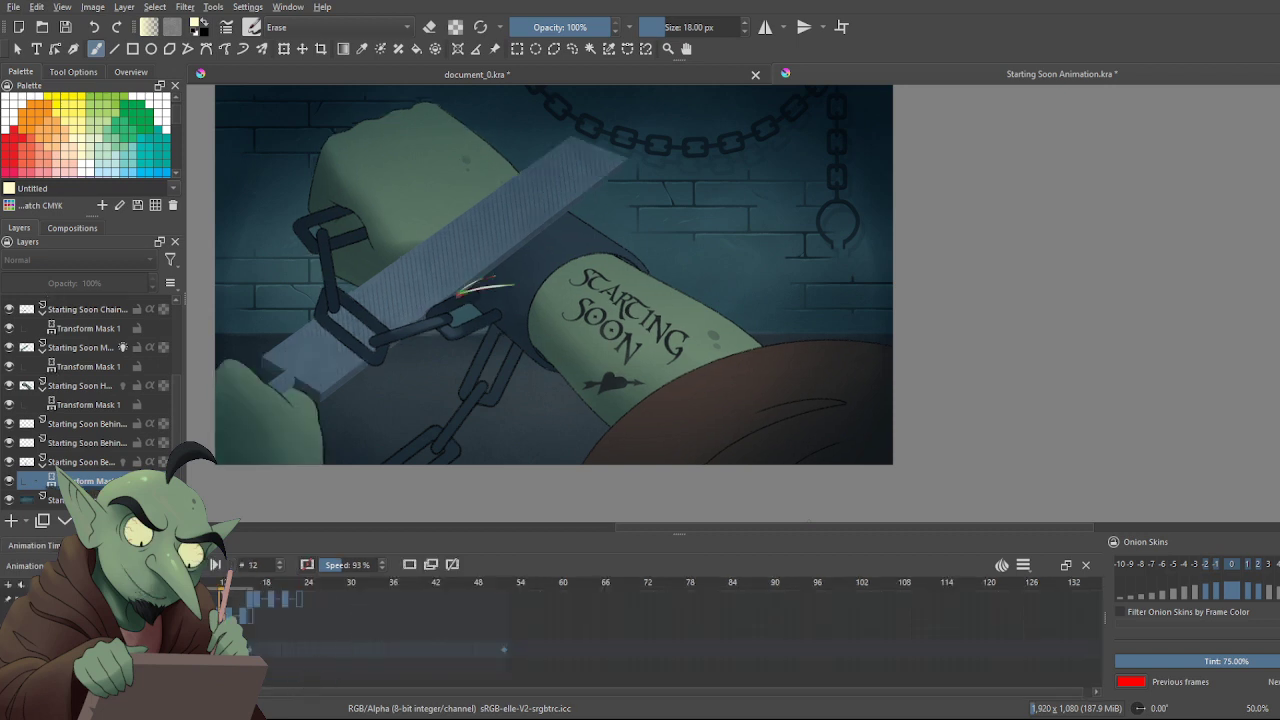
click(250, 652)
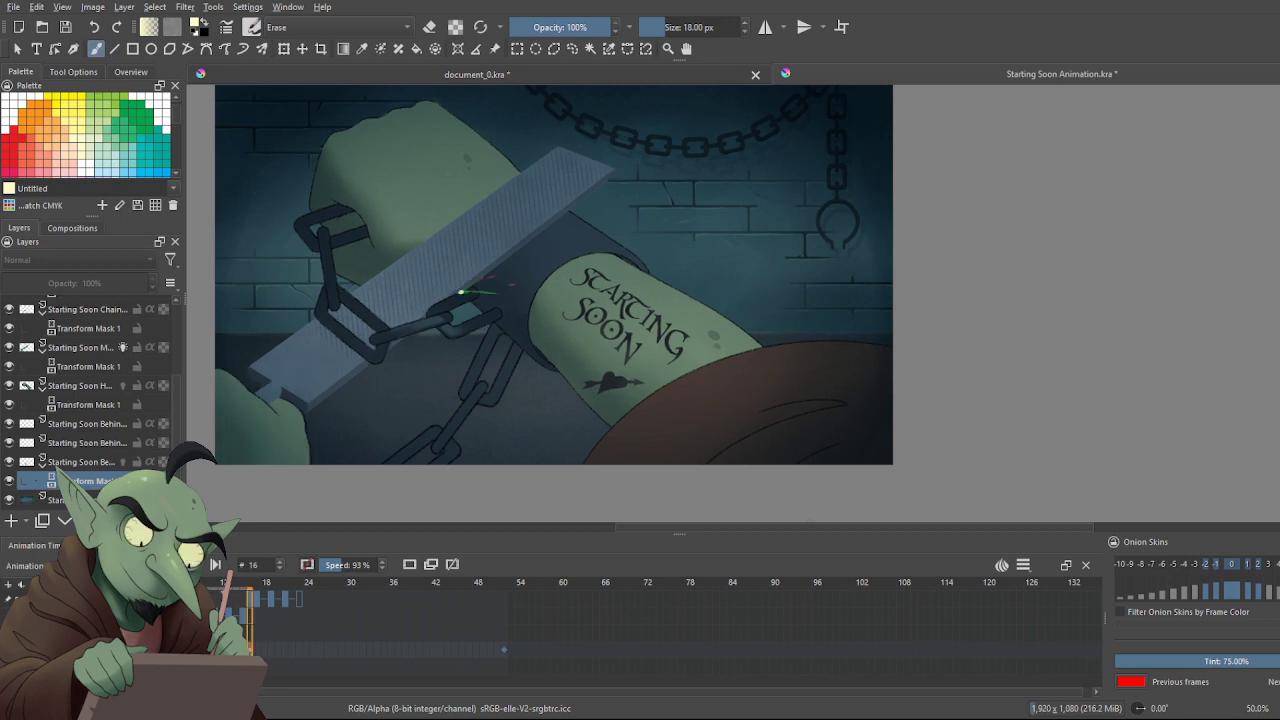
click(17, 48)
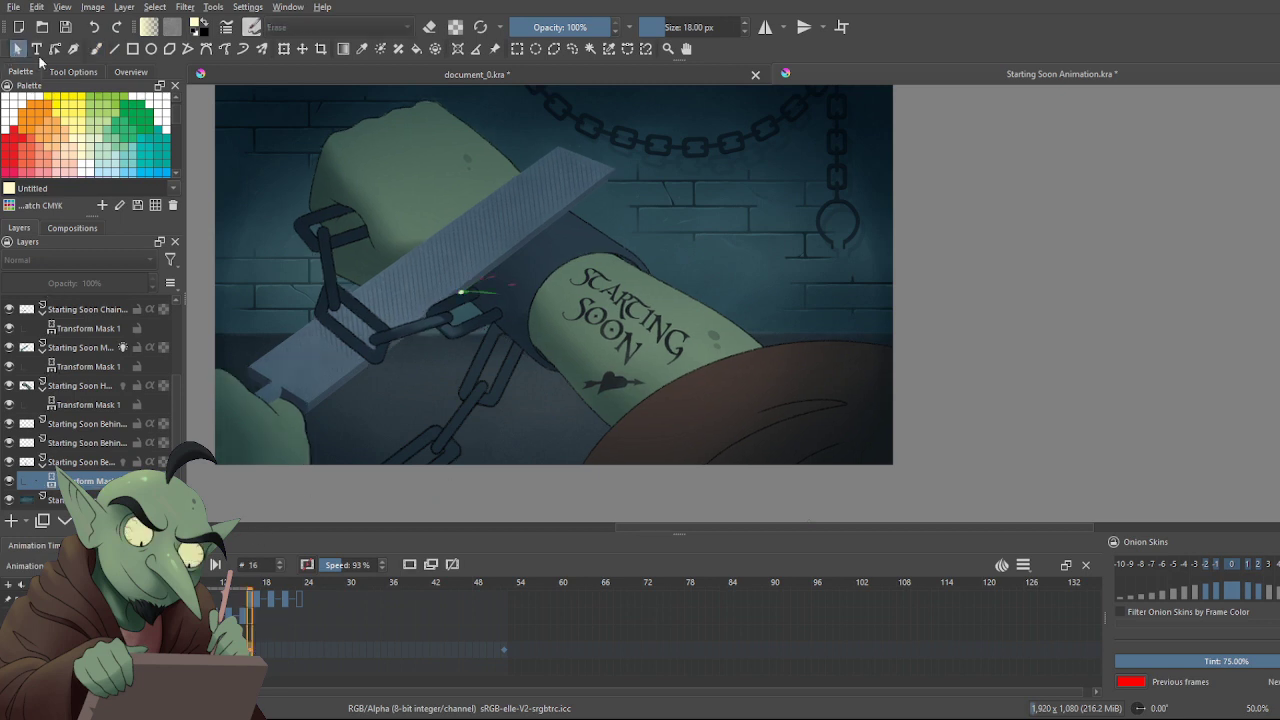
key(ctrl+t)
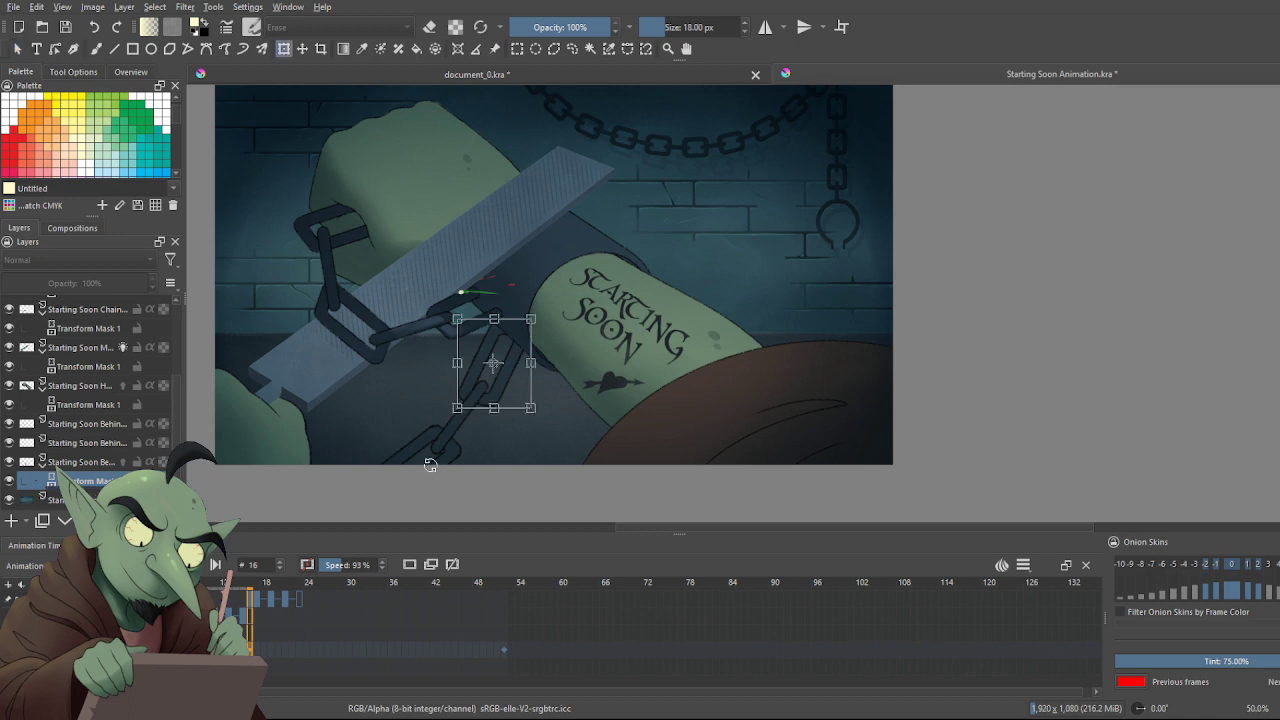
key(Up)
key(Up)
key(Up)
key(Up)
key(Up)
key(Up)
key(Up)
key(Up)
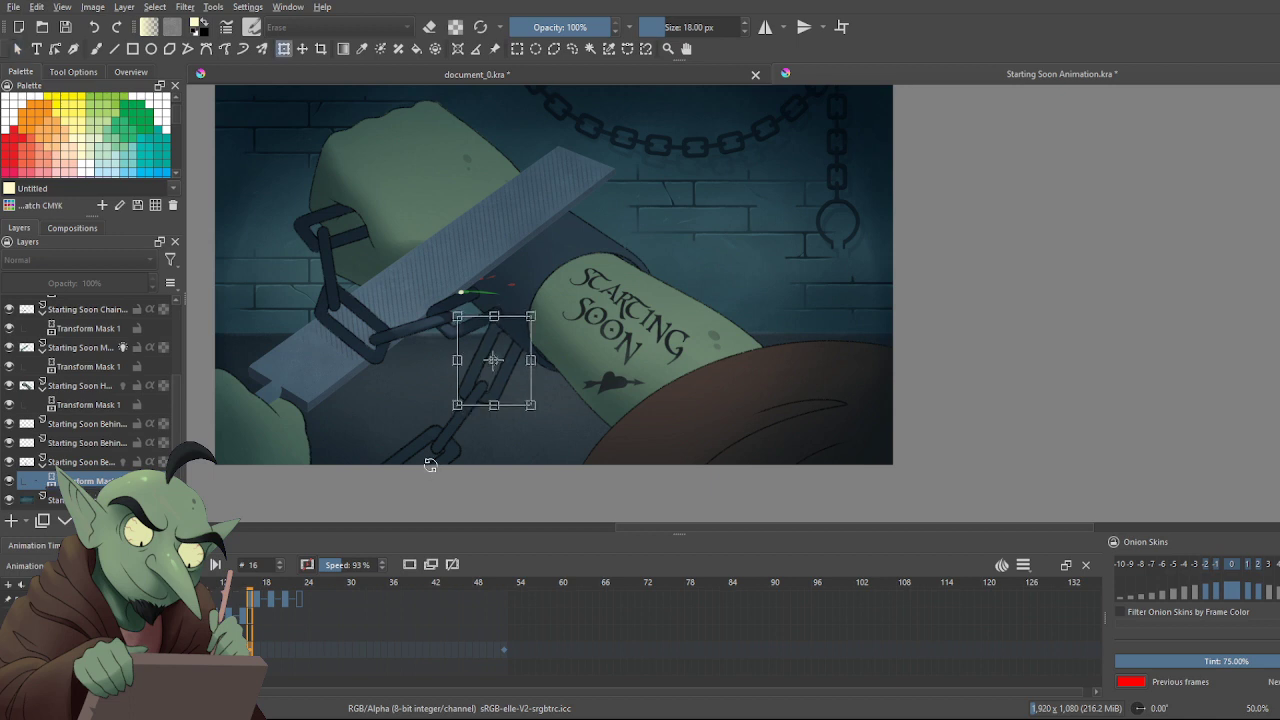
Check frames 17 and 18, then shift the behind-chain link slightly up and to the right at frame 16
key(Right)
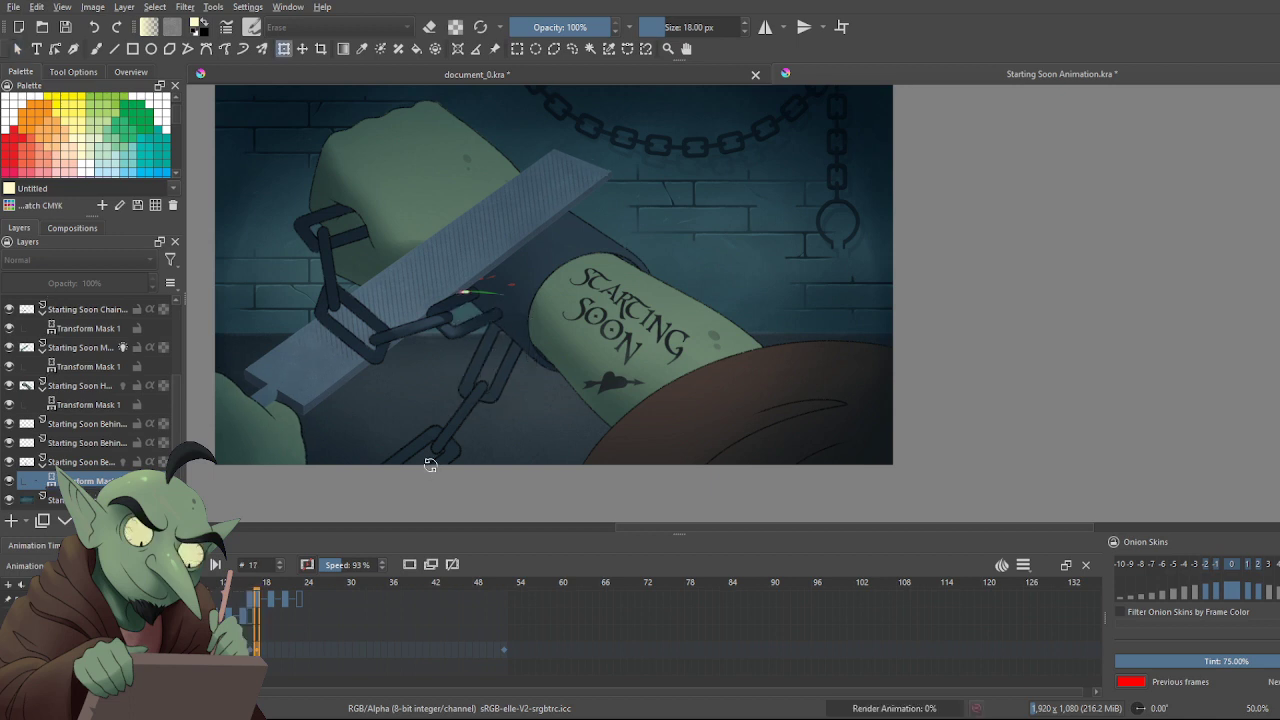
key(period)
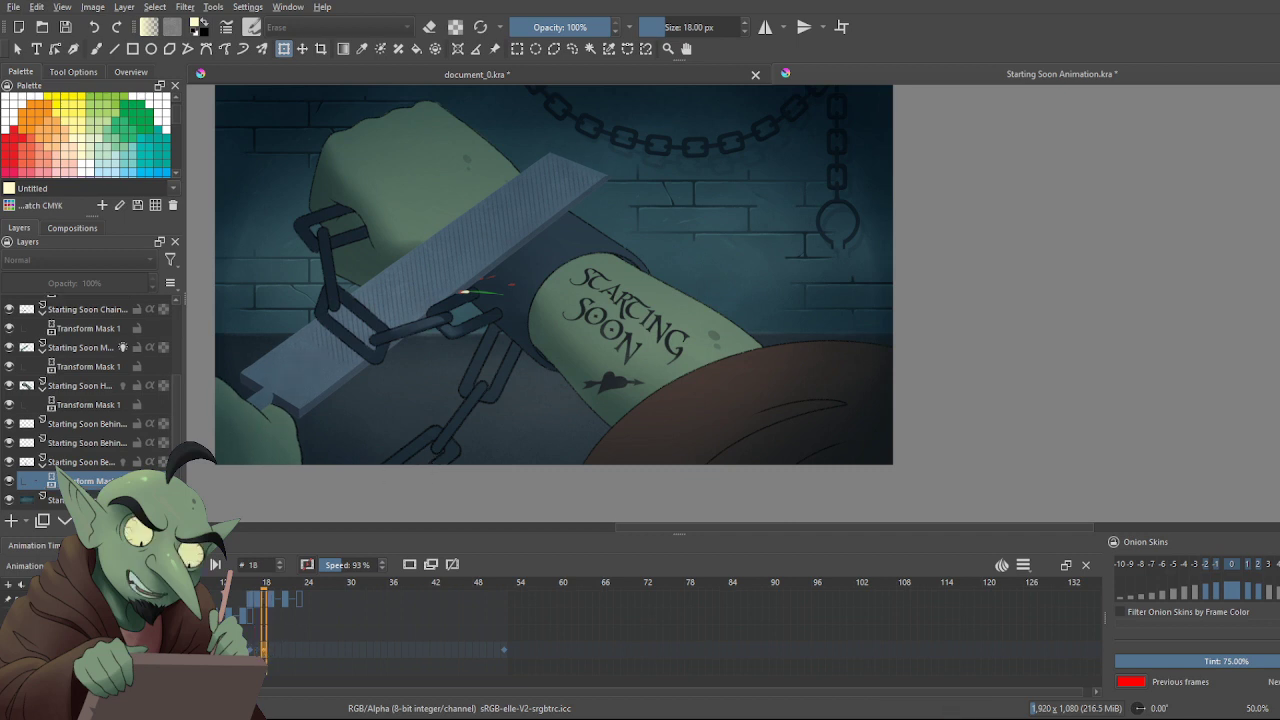
key(Left)
key(Left)
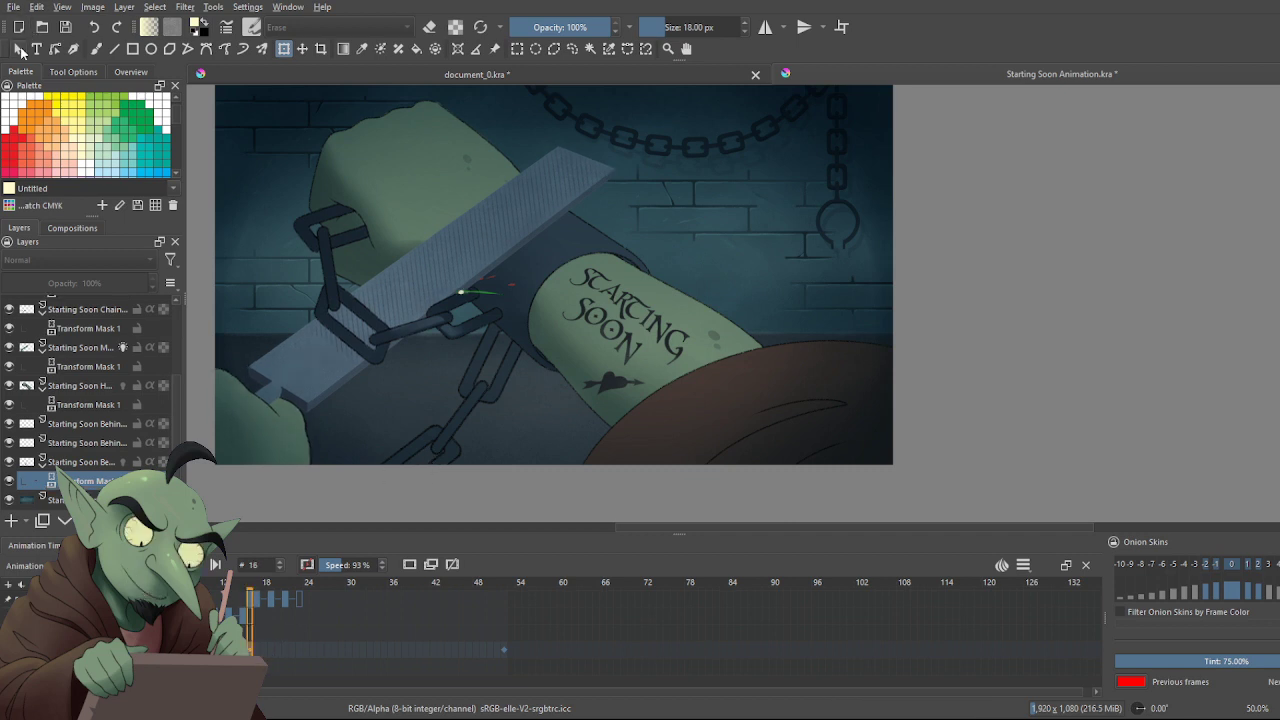
click(18, 49)
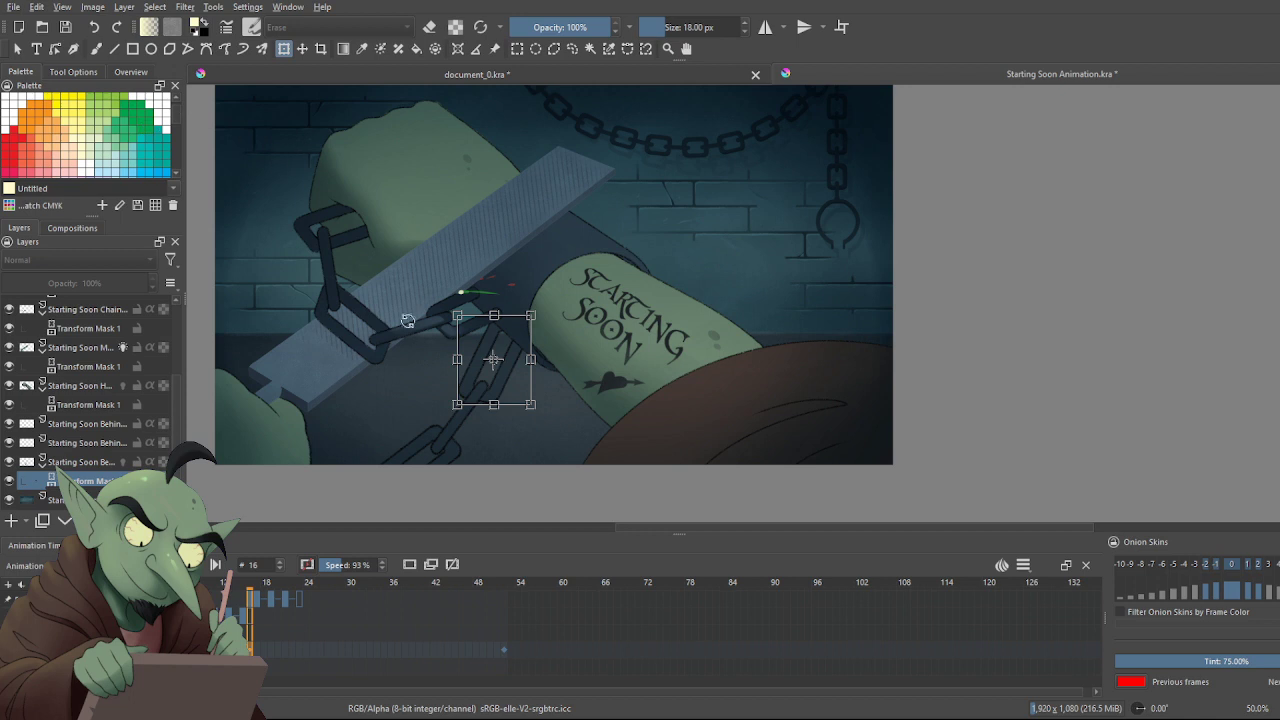
key(Return)
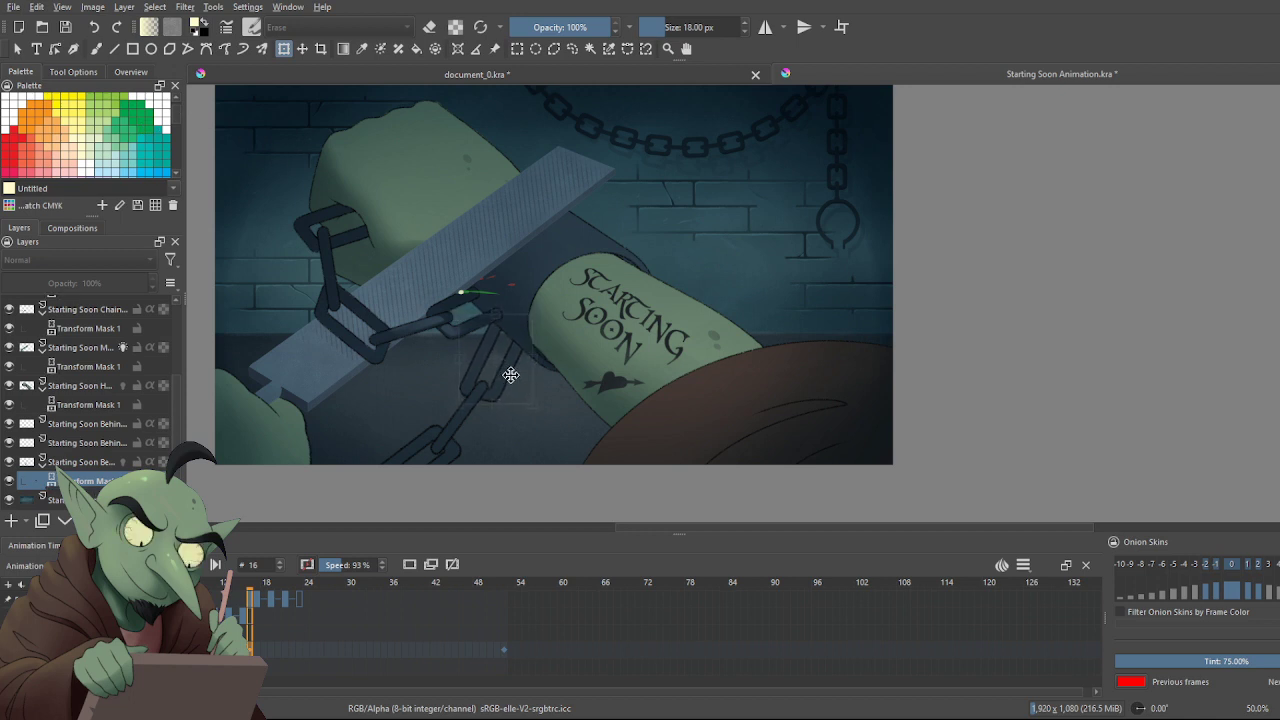
click(510, 375)
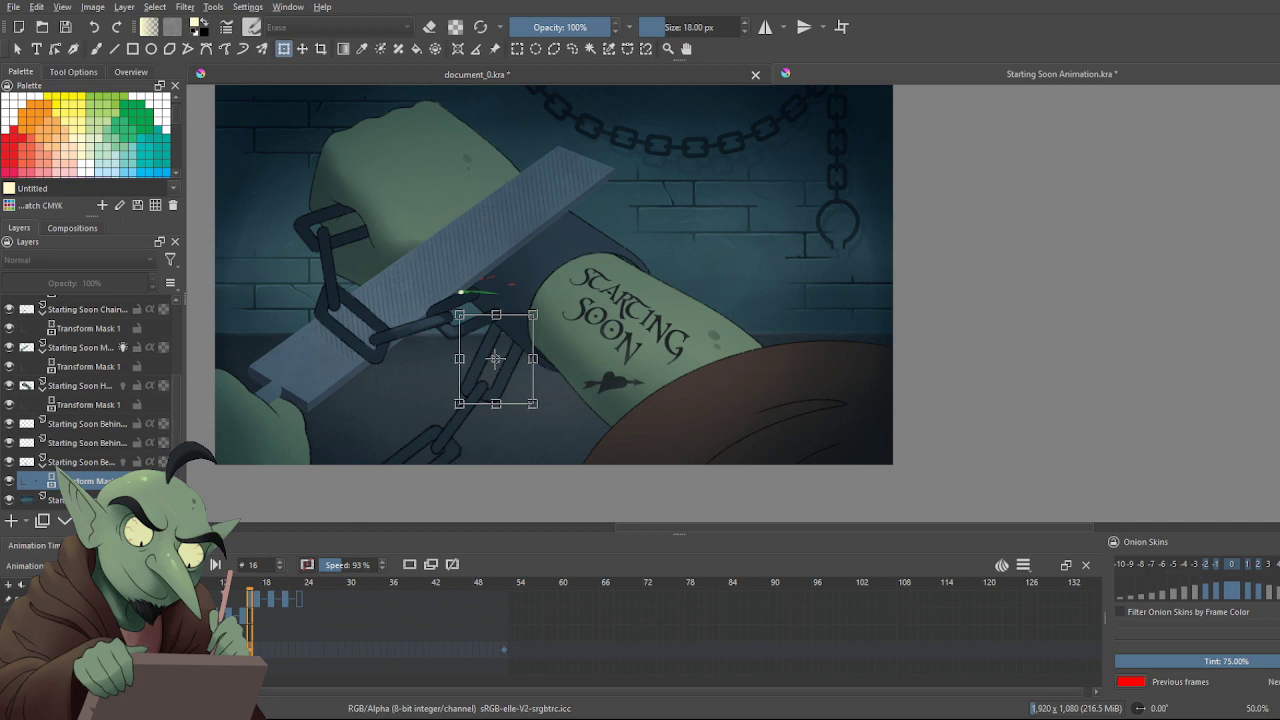
Play the animation to review the behind-chain link's motion, and compare its position at frames 16 and 52
key(space)
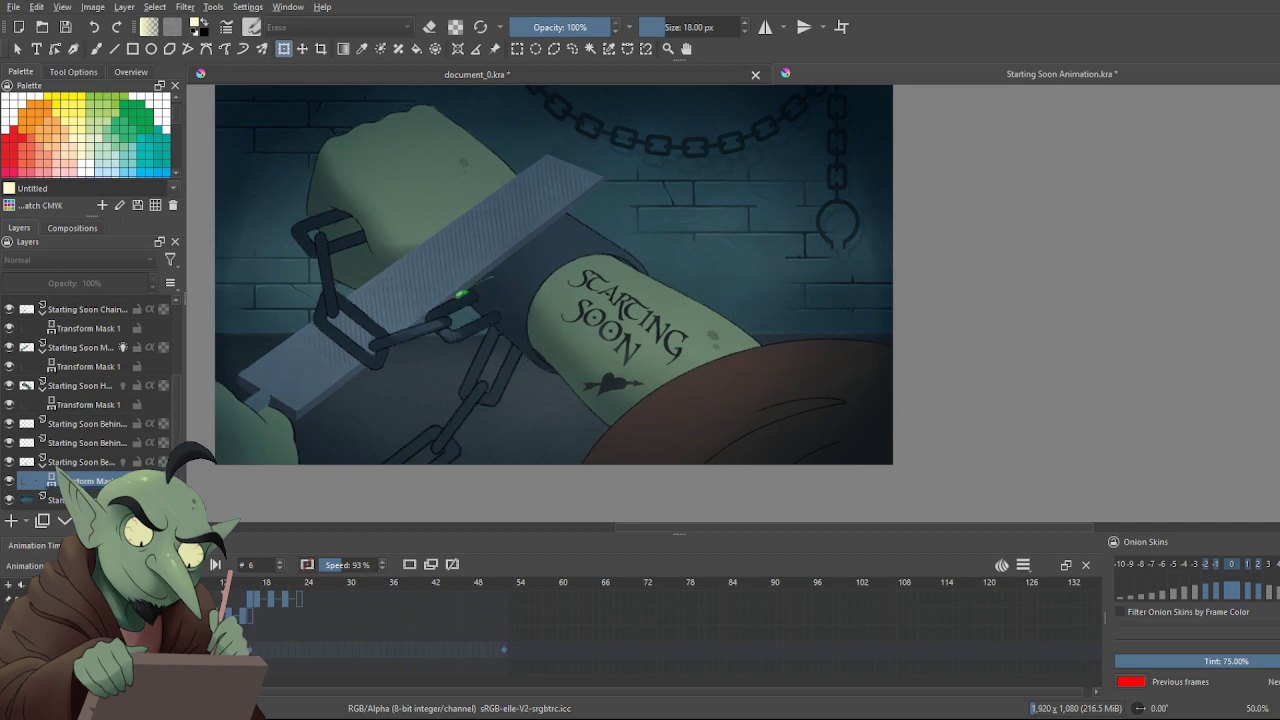
key(space)
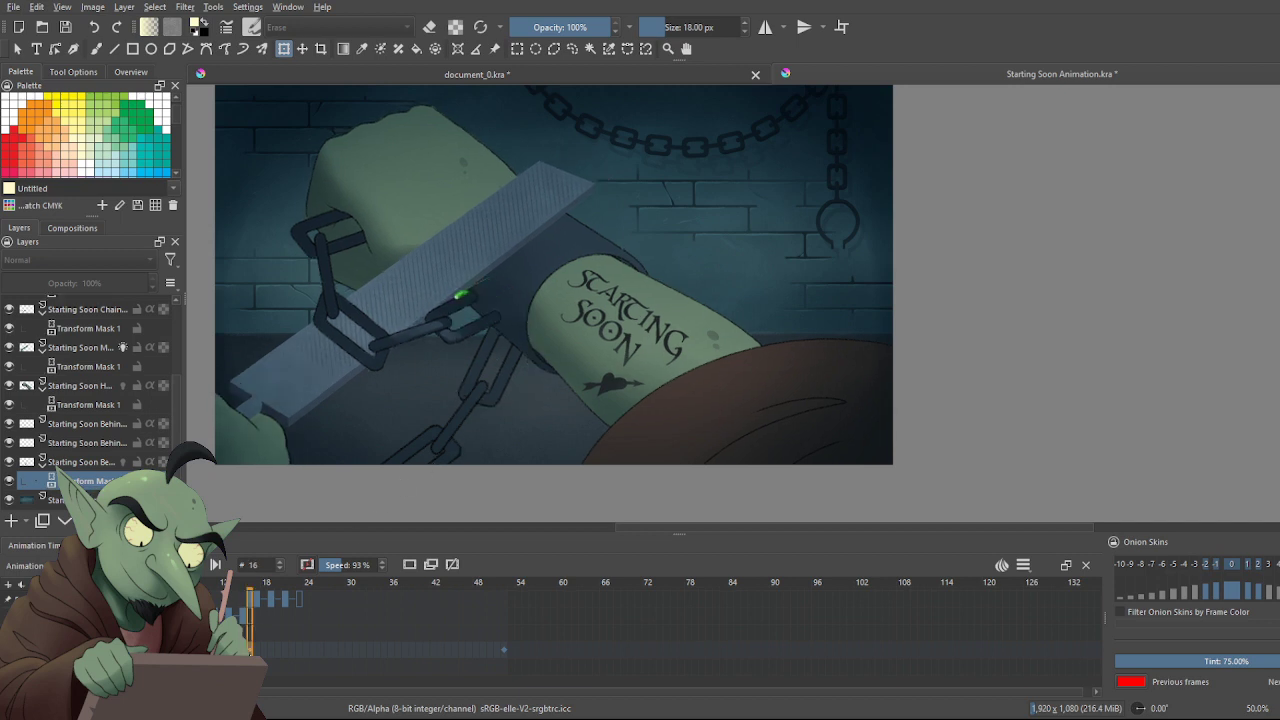
key(ctrl+z)
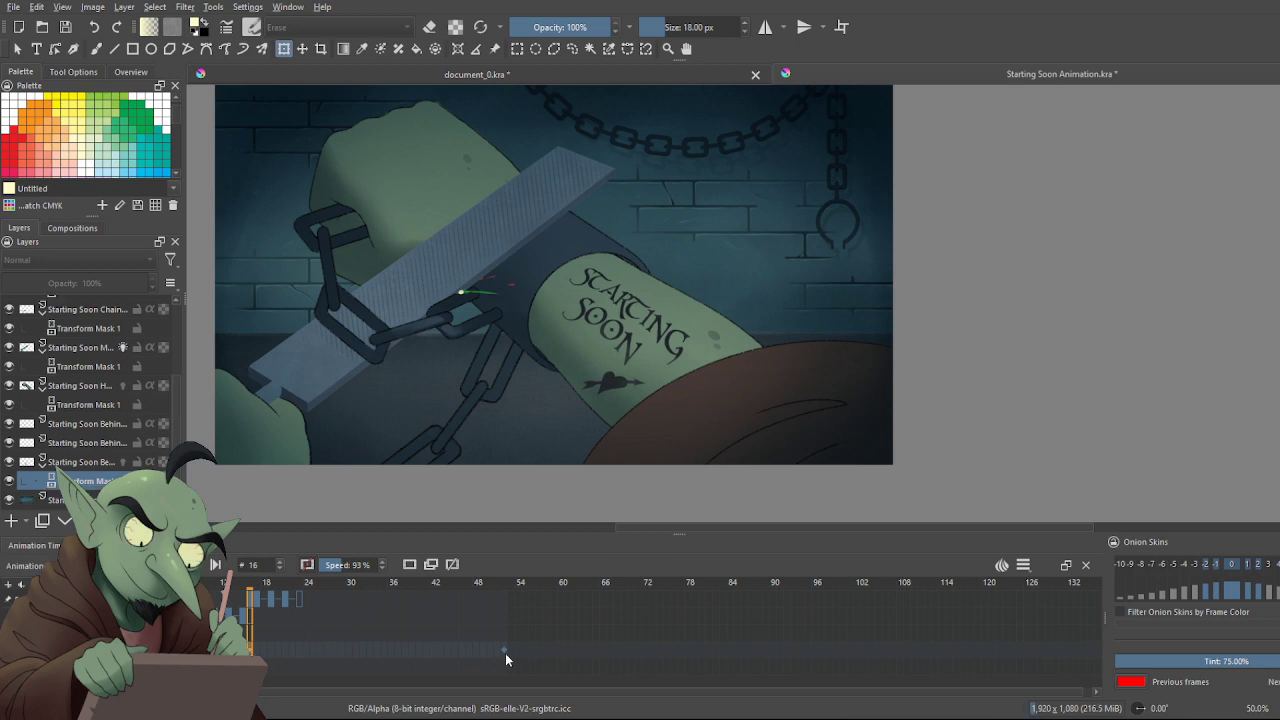
click(505, 653)
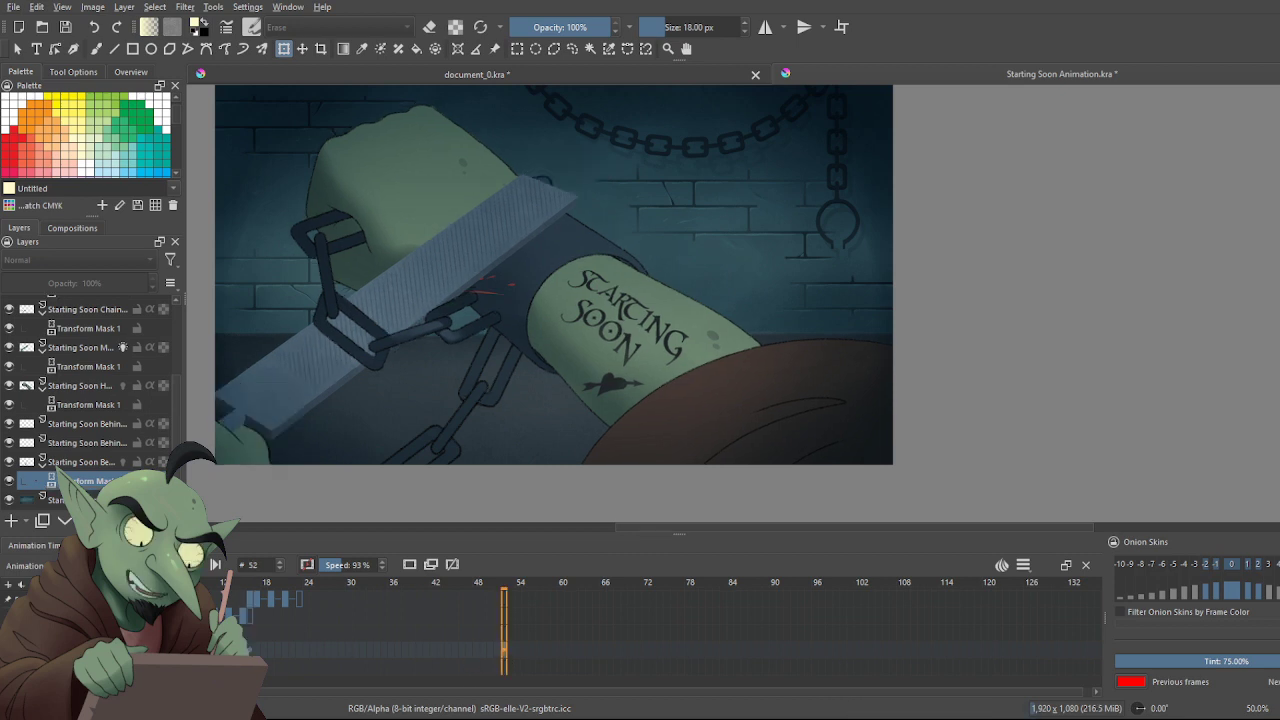
Return to frame 0, save the animation file and play the animation from the start
key(Home)
key(ctrl+s)
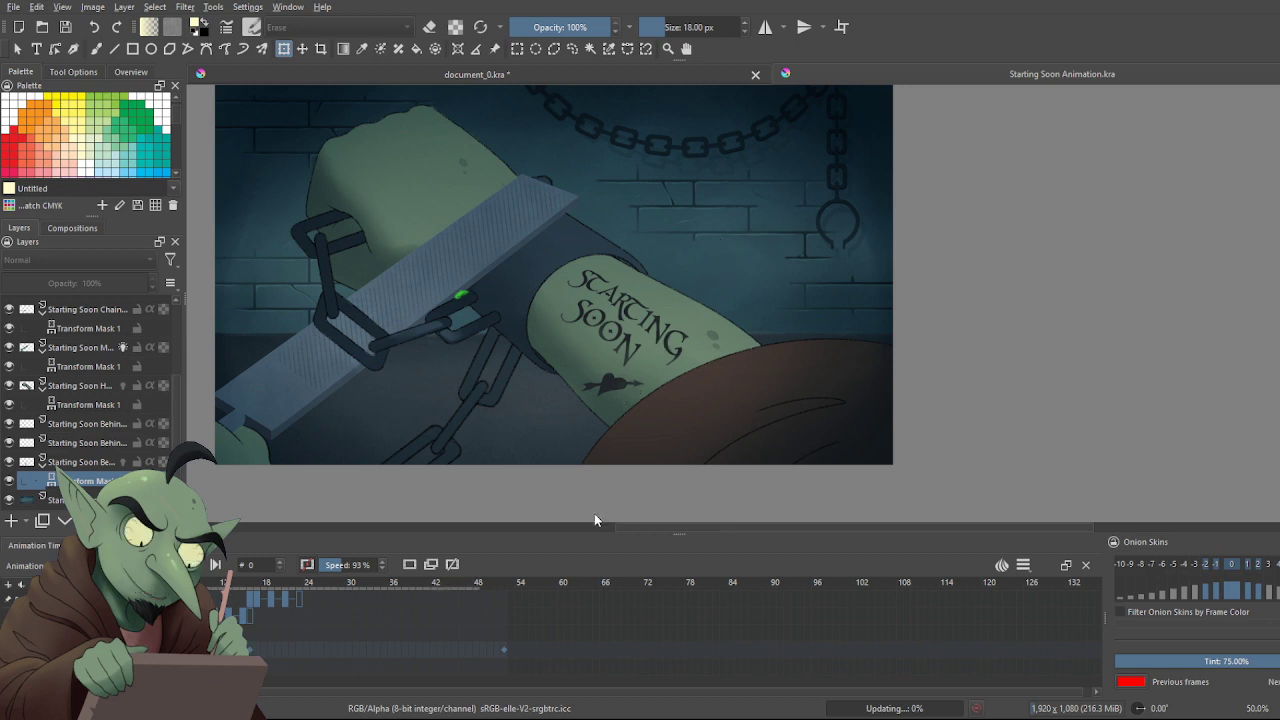
key(space)
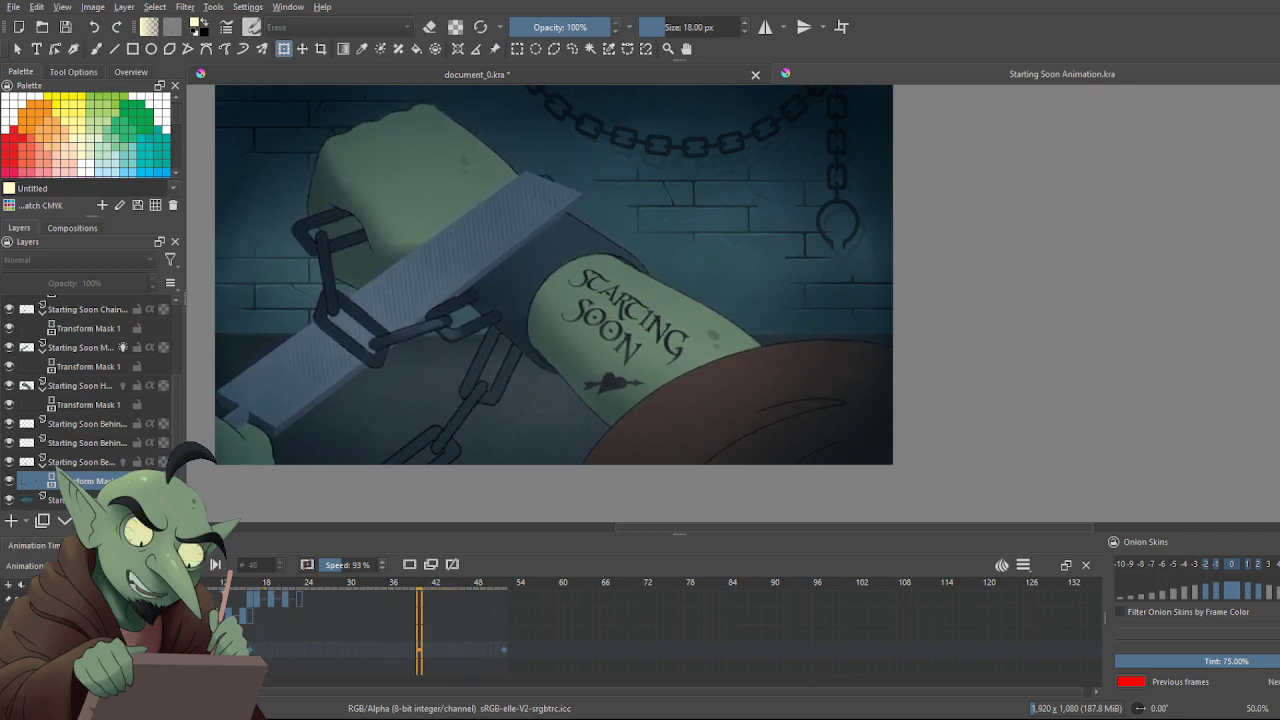
key(ctrl+shift+r)
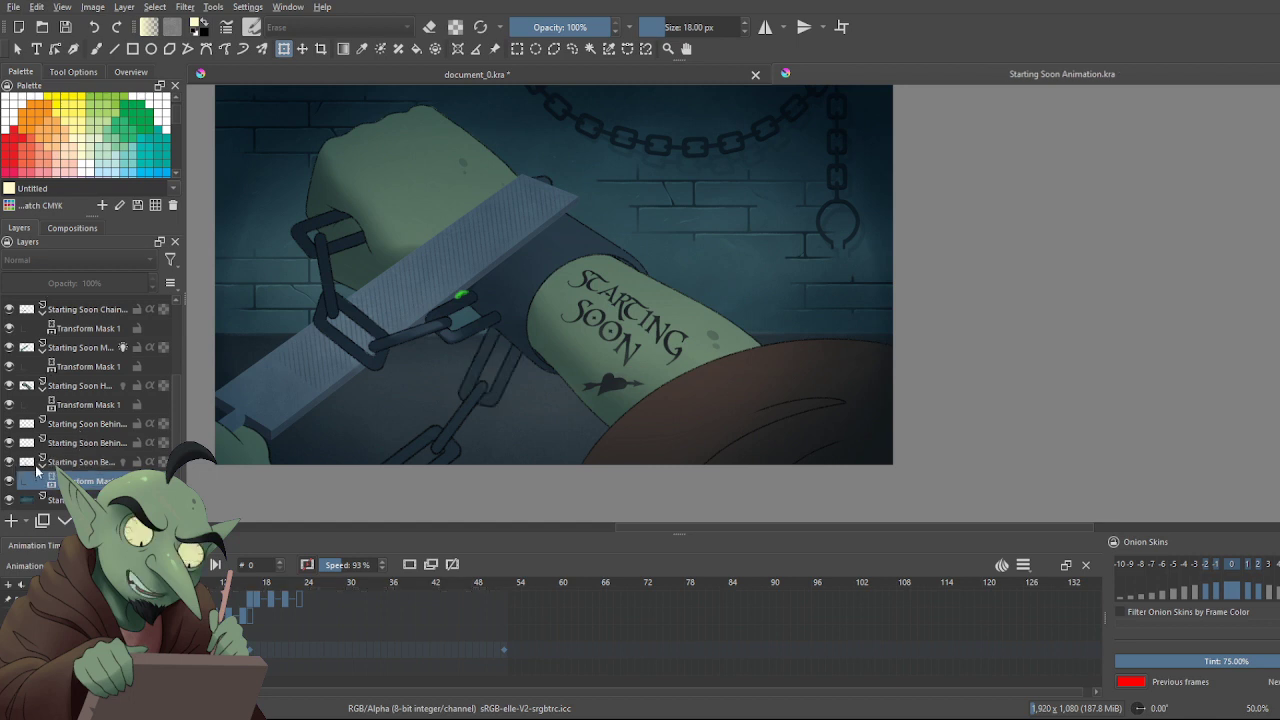
click(101, 465)
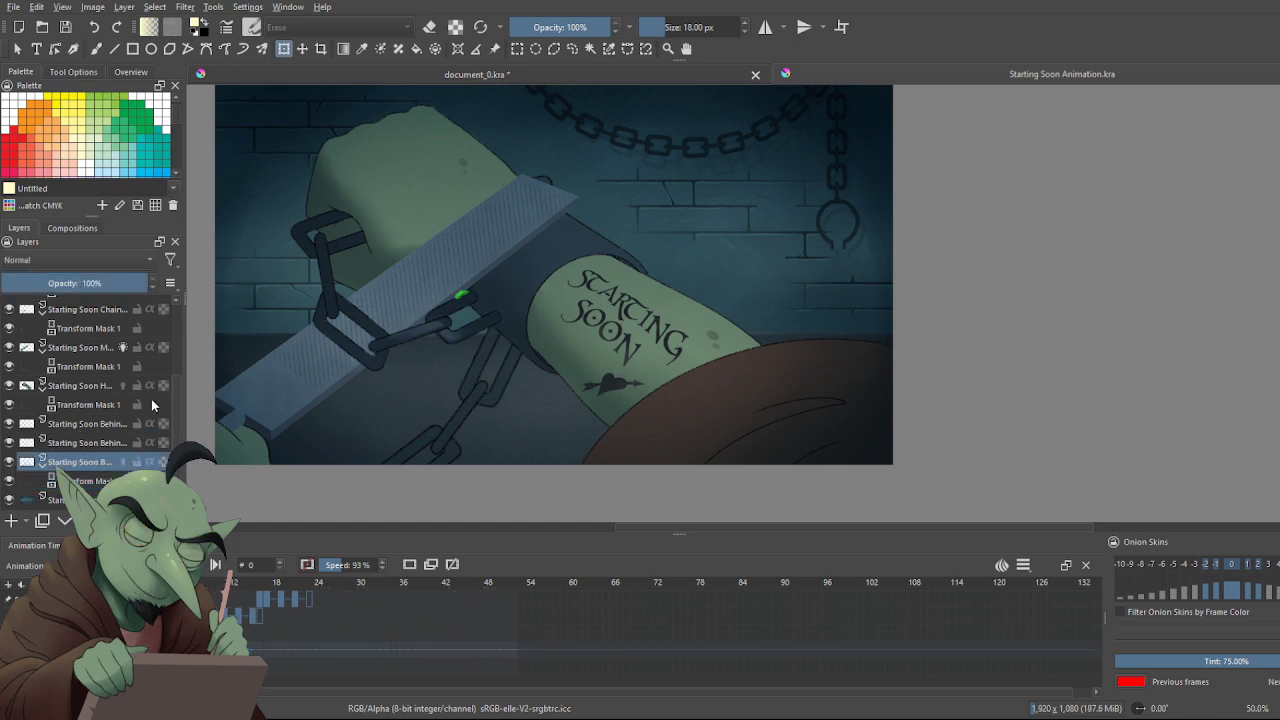
key(ctrl+v)
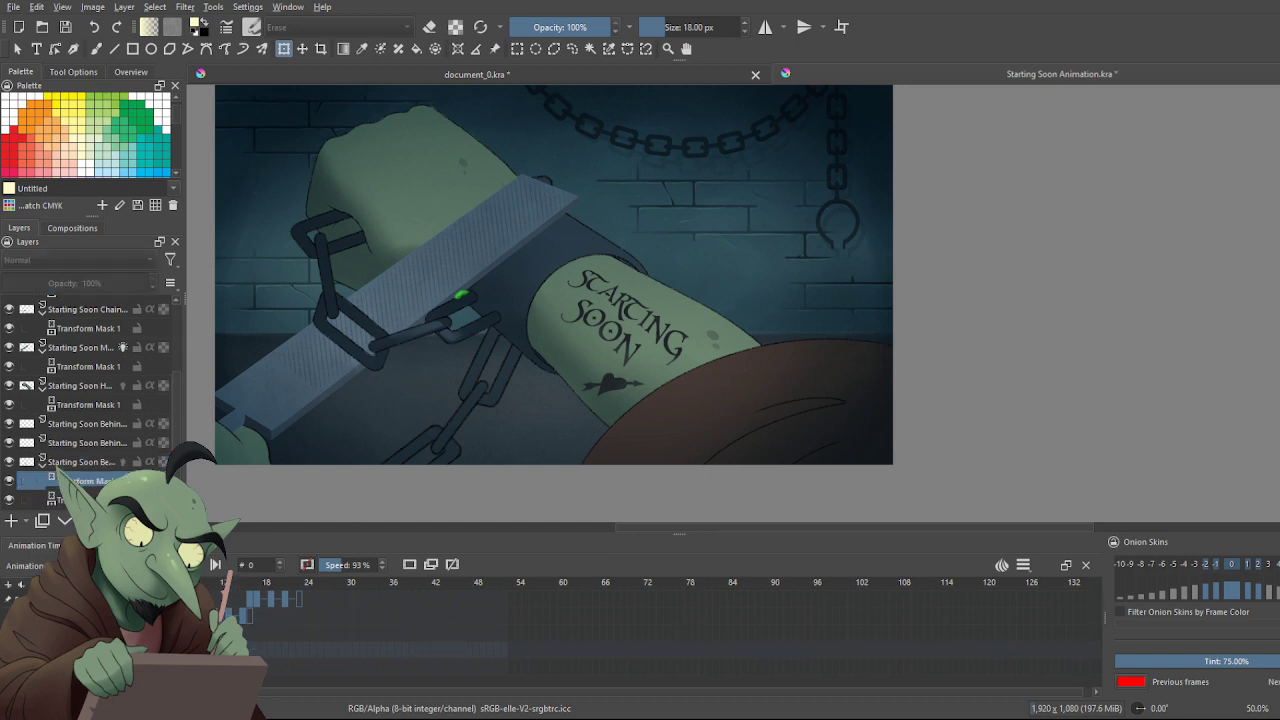
key(Right)
key(Right)
key(Right)
key(Right)
key(Right)
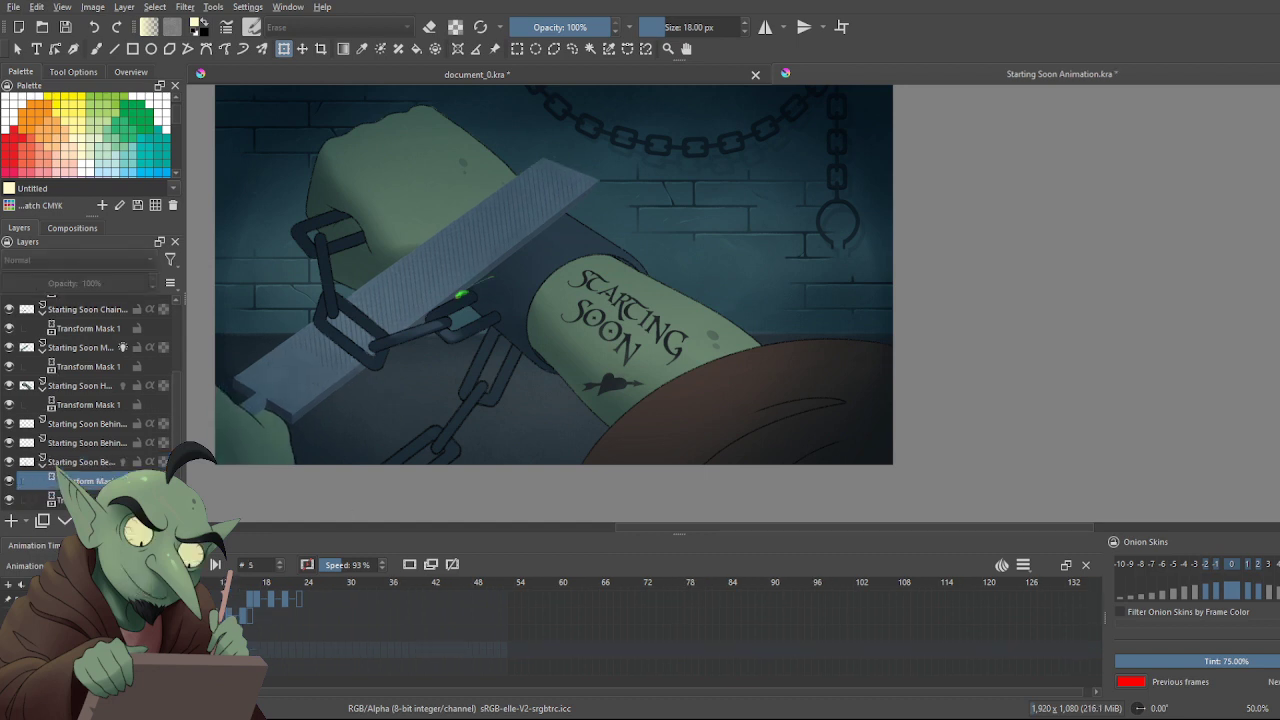
click(150, 545)
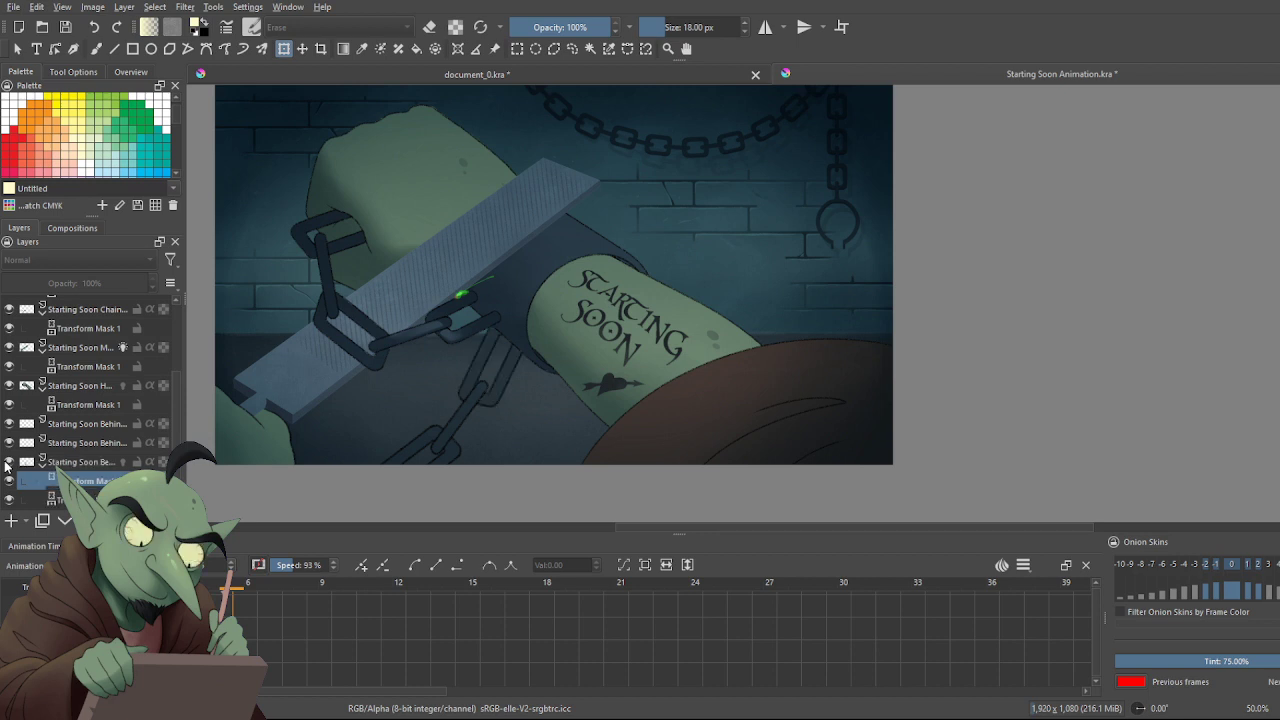
scroll(5, 466, down, 1)
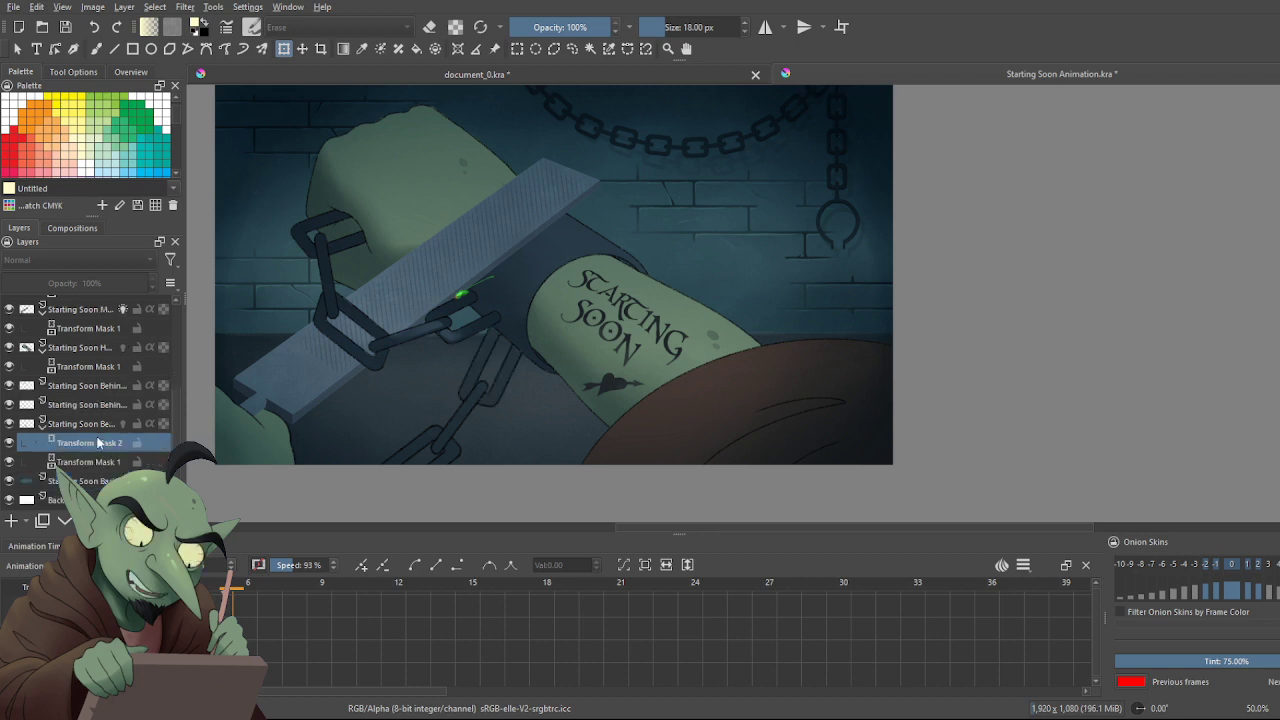
key(ctrl+z)
key(ctrl+z)
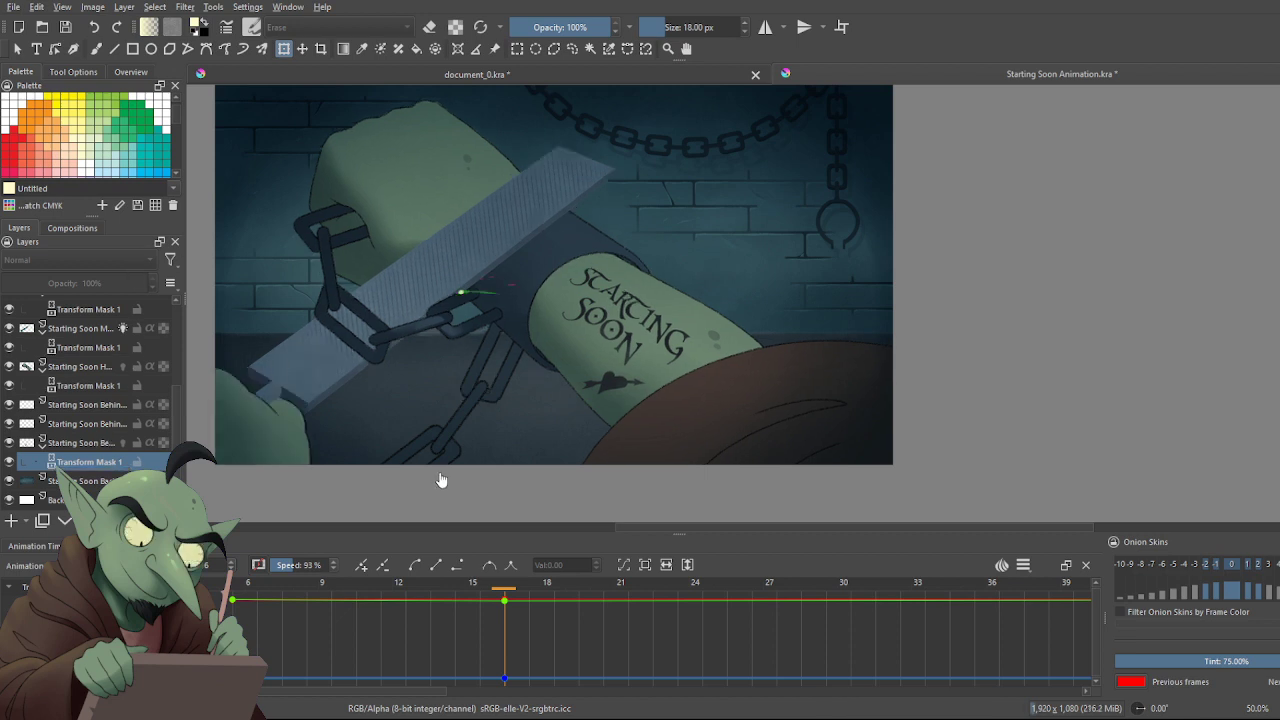
click(35, 546)
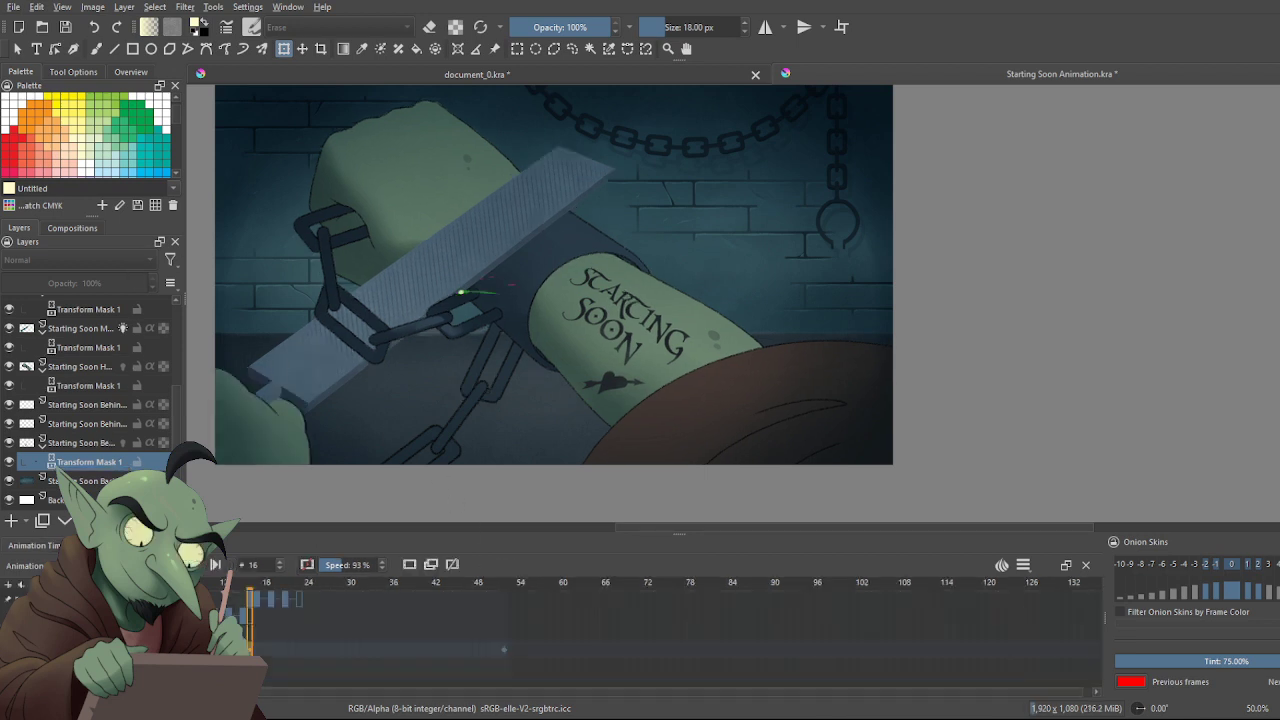
click(295, 649)
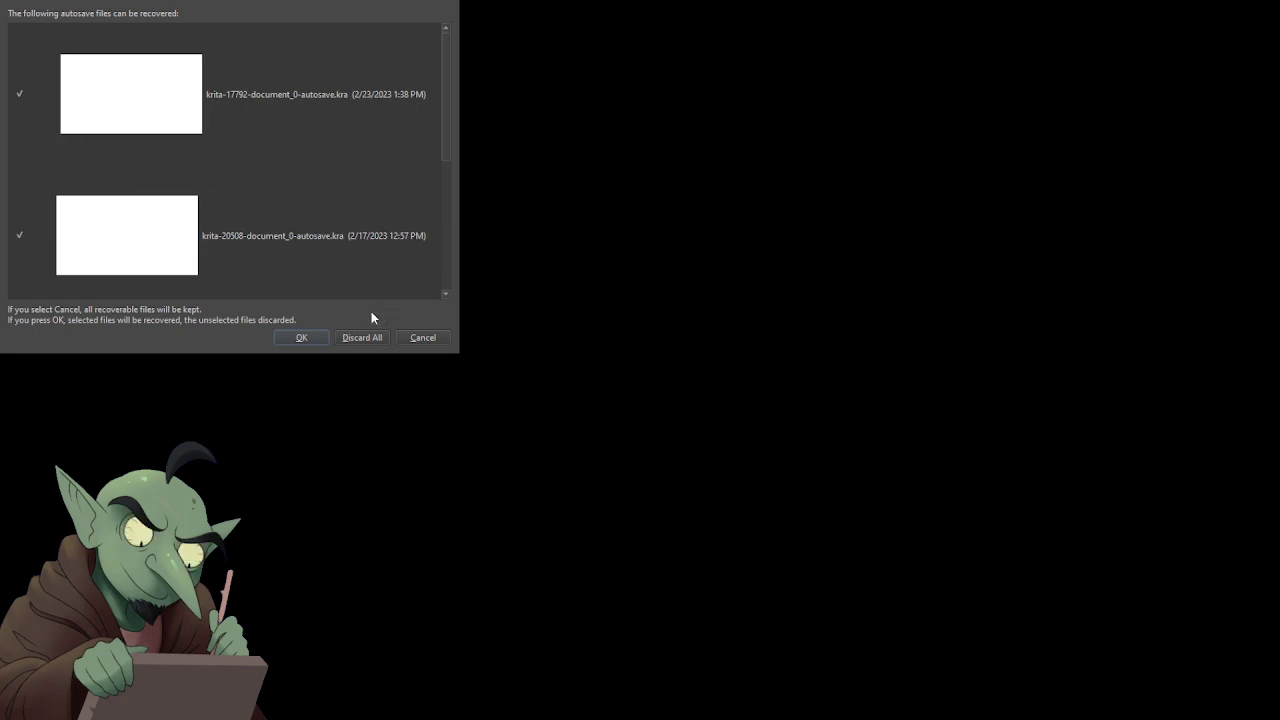
Recover the checked autosave files and select the transform mask under the lowest behind-chain layer
click(312, 337)
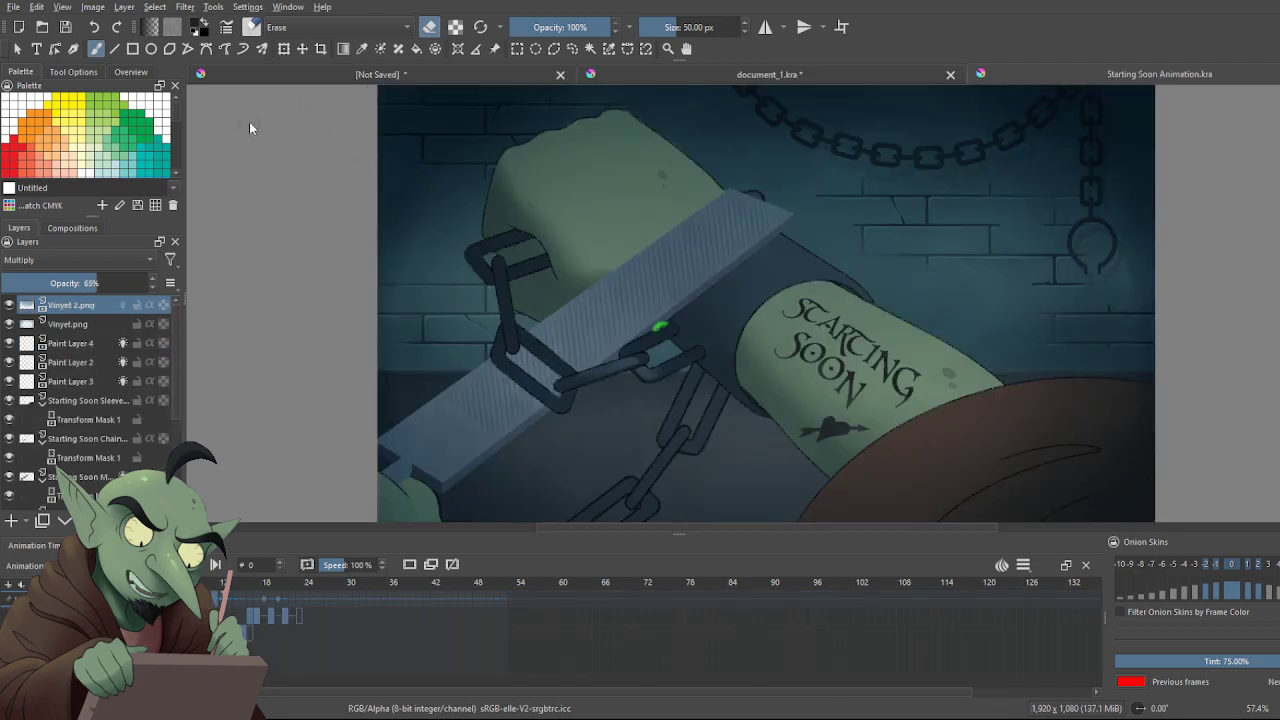
scroll(90, 400, down, 2)
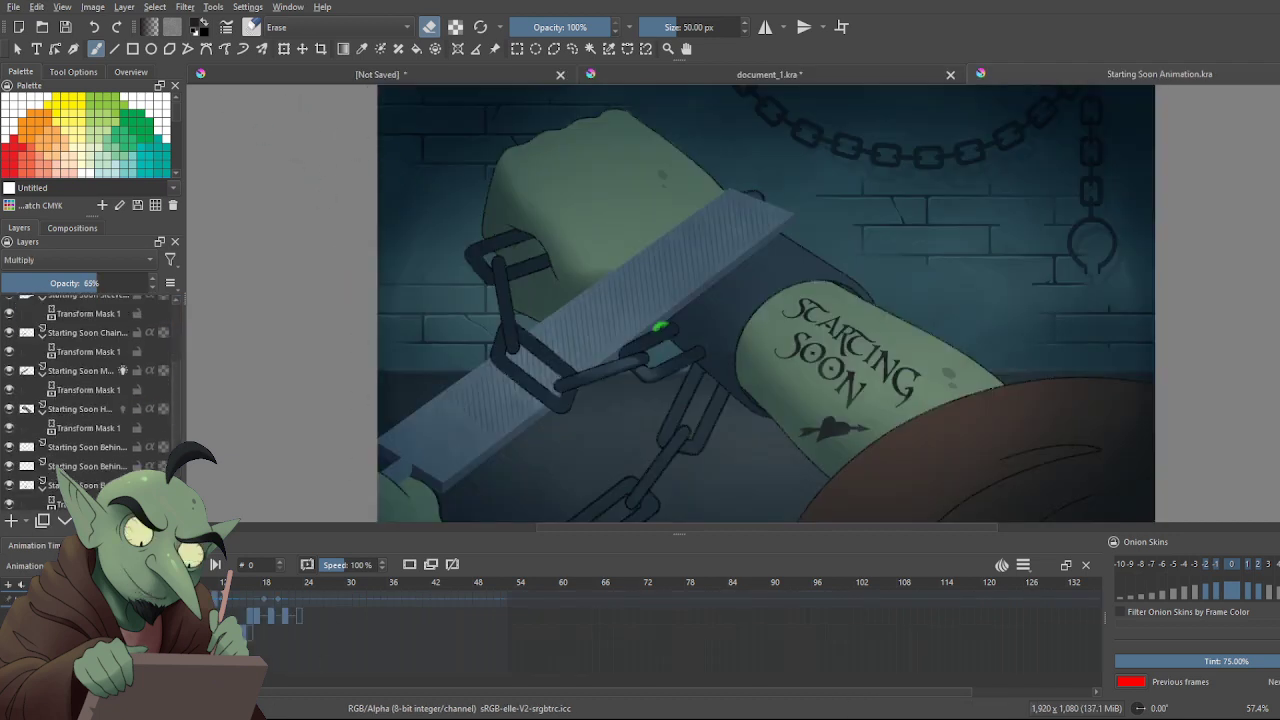
scroll(80, 482, down, 1)
click(85, 462)
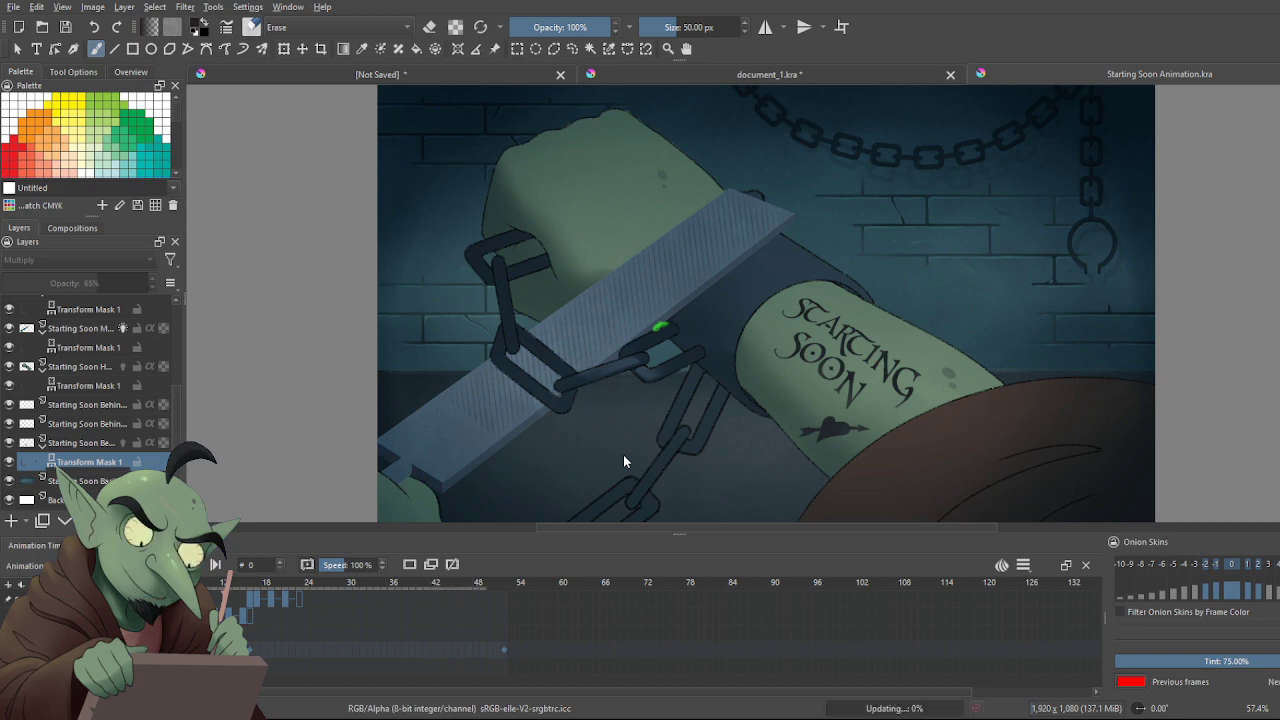
Play the animation to review the behind-chain link's motion in the reopened file
key(space)
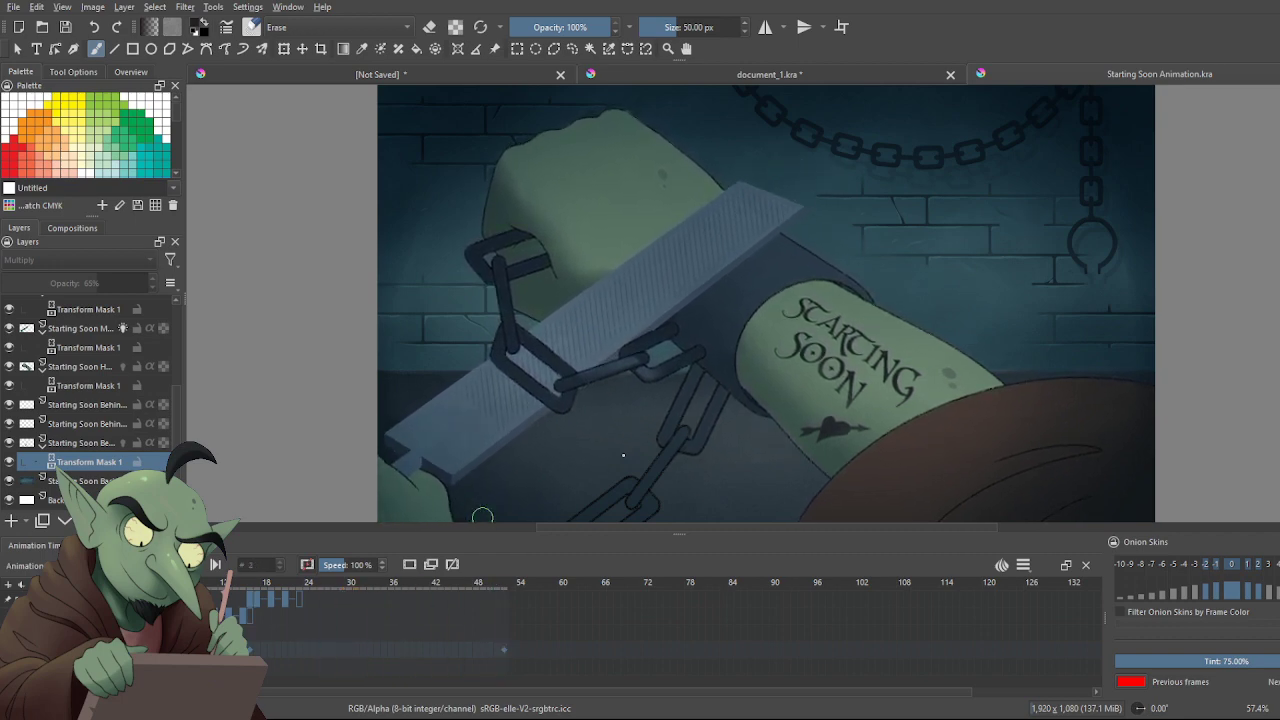
scroll(666, 385, down, 3)
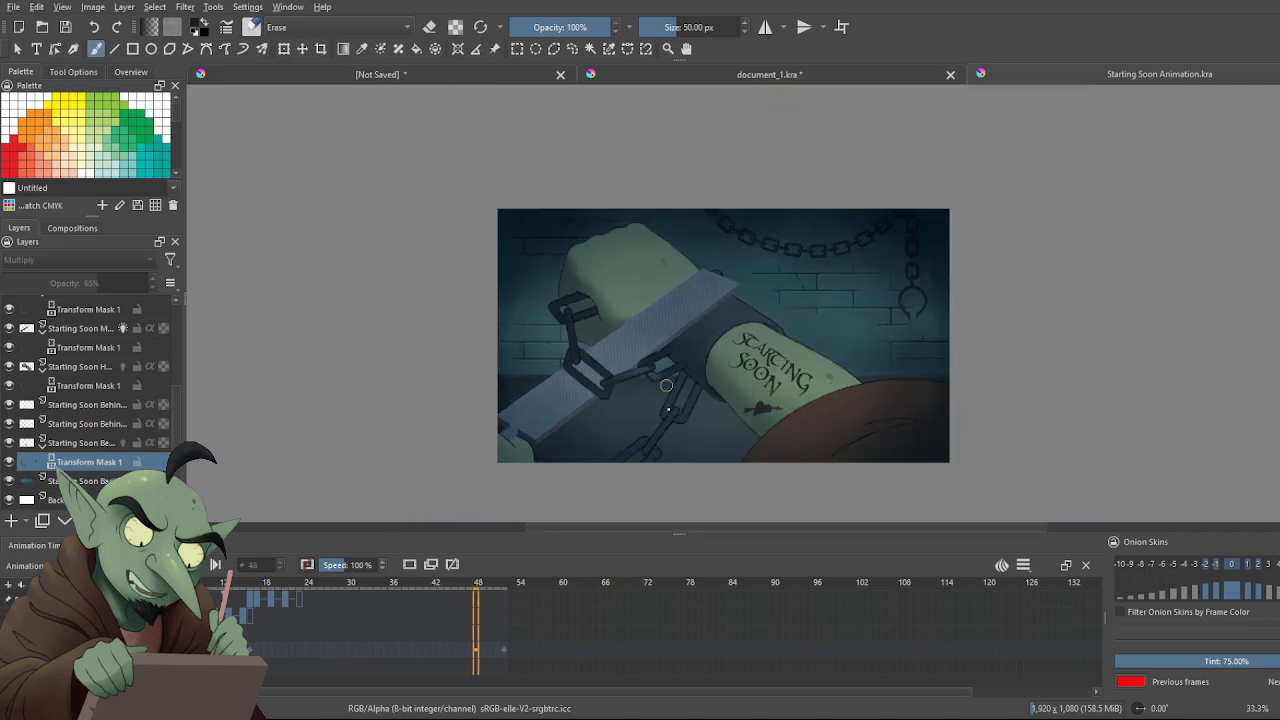
scroll(667, 449, down, 1)
scroll(712, 479, up, 1)
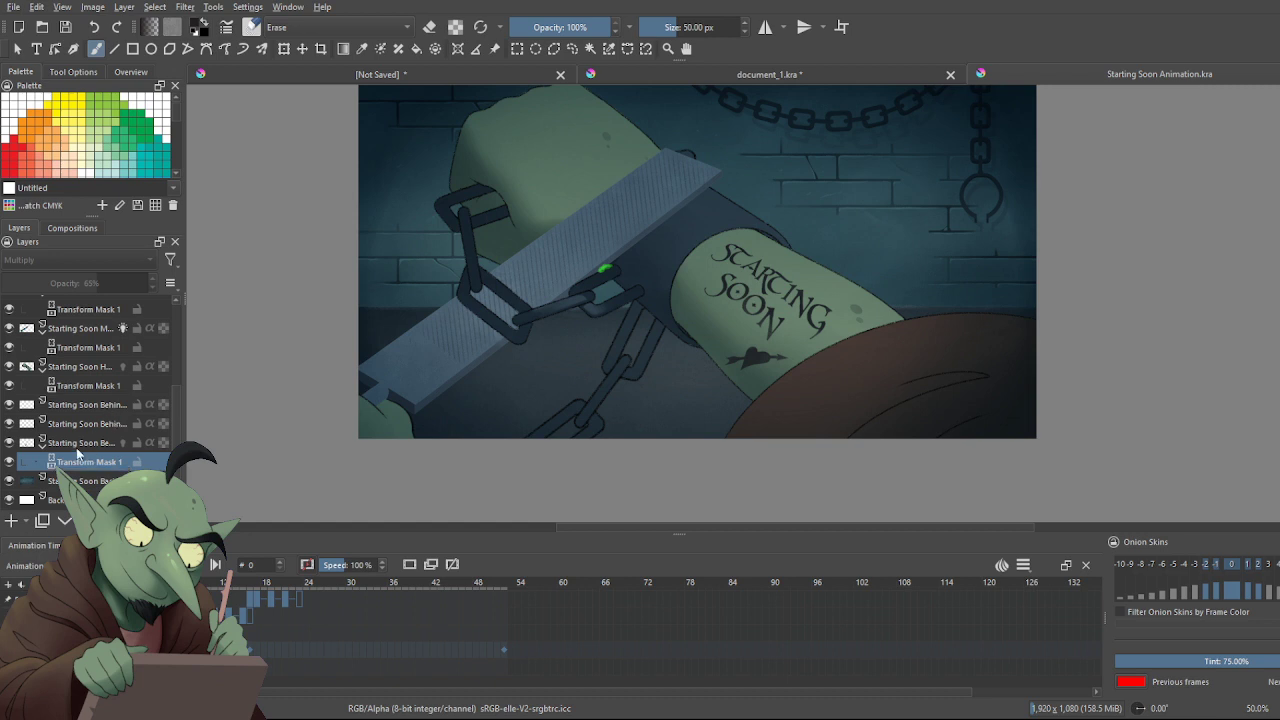
Add a transform mask to the uppermost behind-chain layer and give it a keyframe at frame 5
click(74, 406)
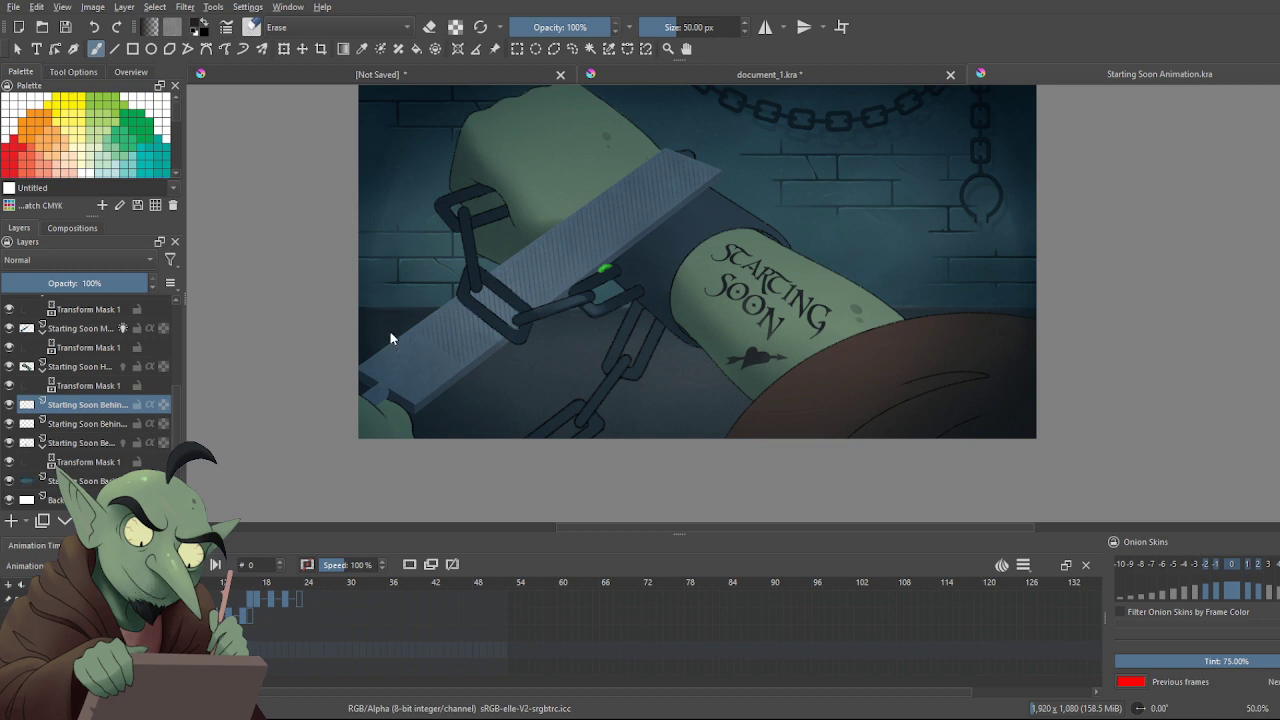
key(ctrl+v)
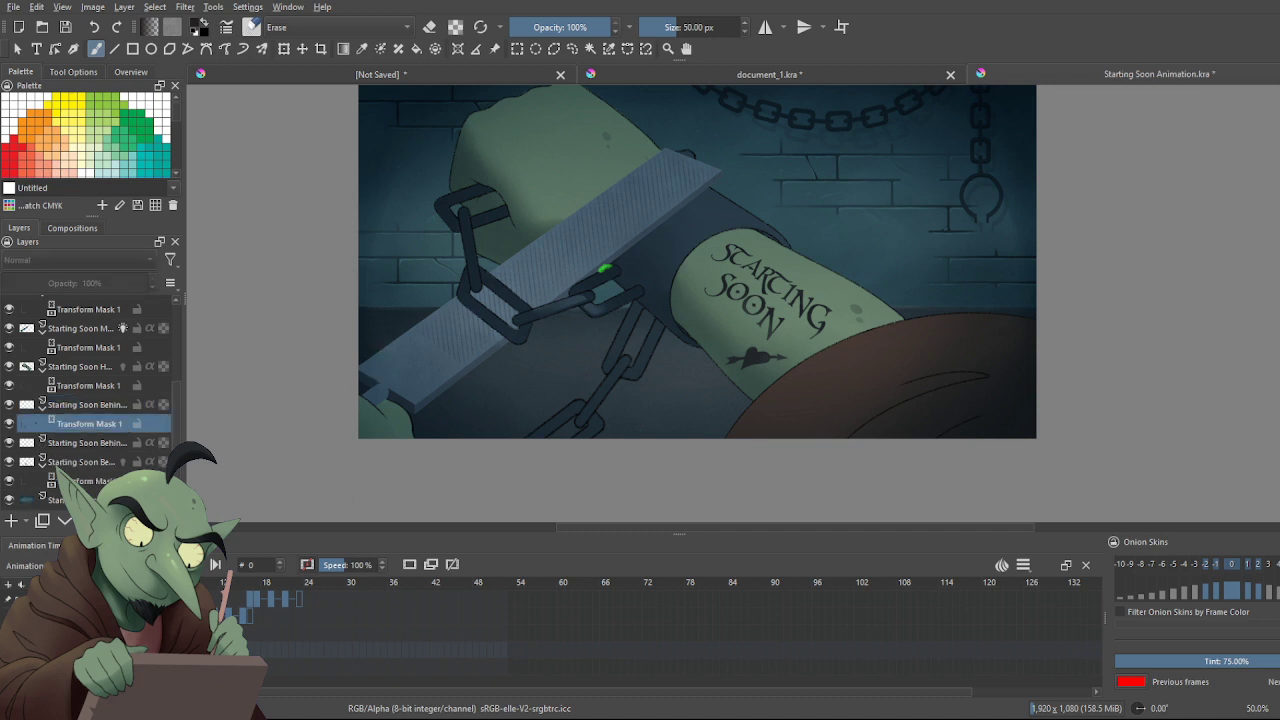
key(Right)
key(Right)
key(Right)
key(Right)
key(Right)
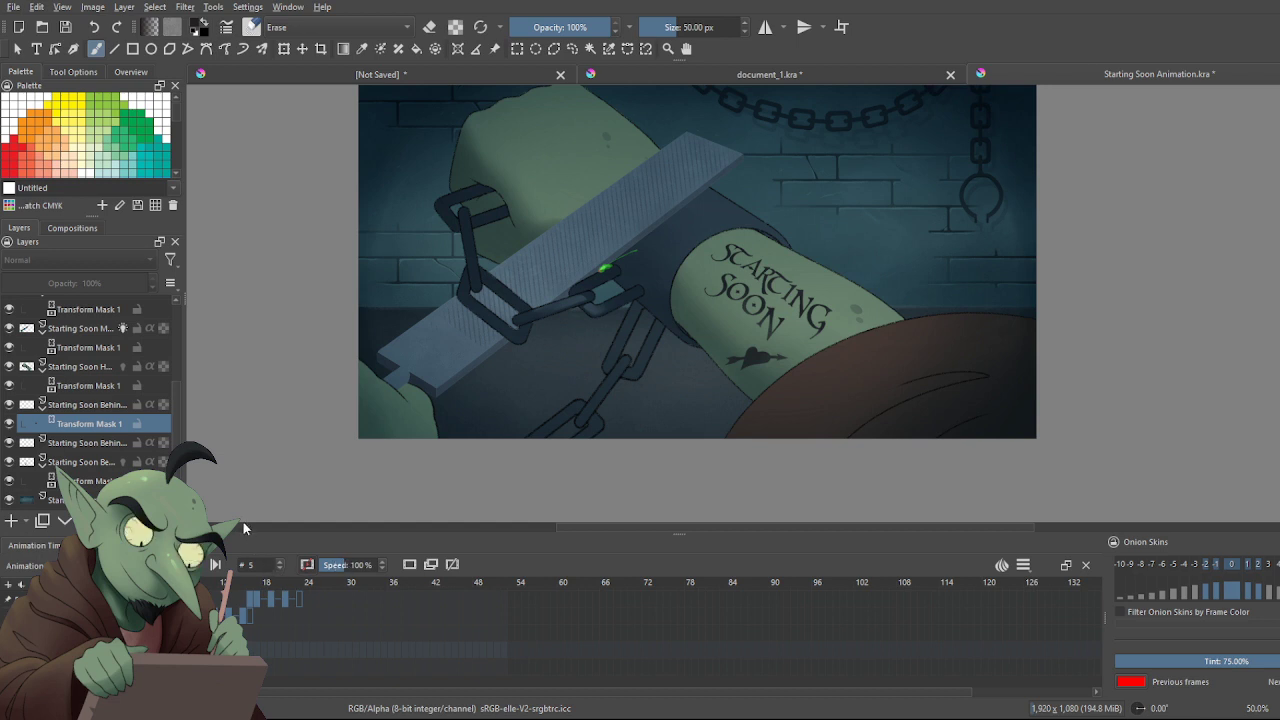
click(140, 545)
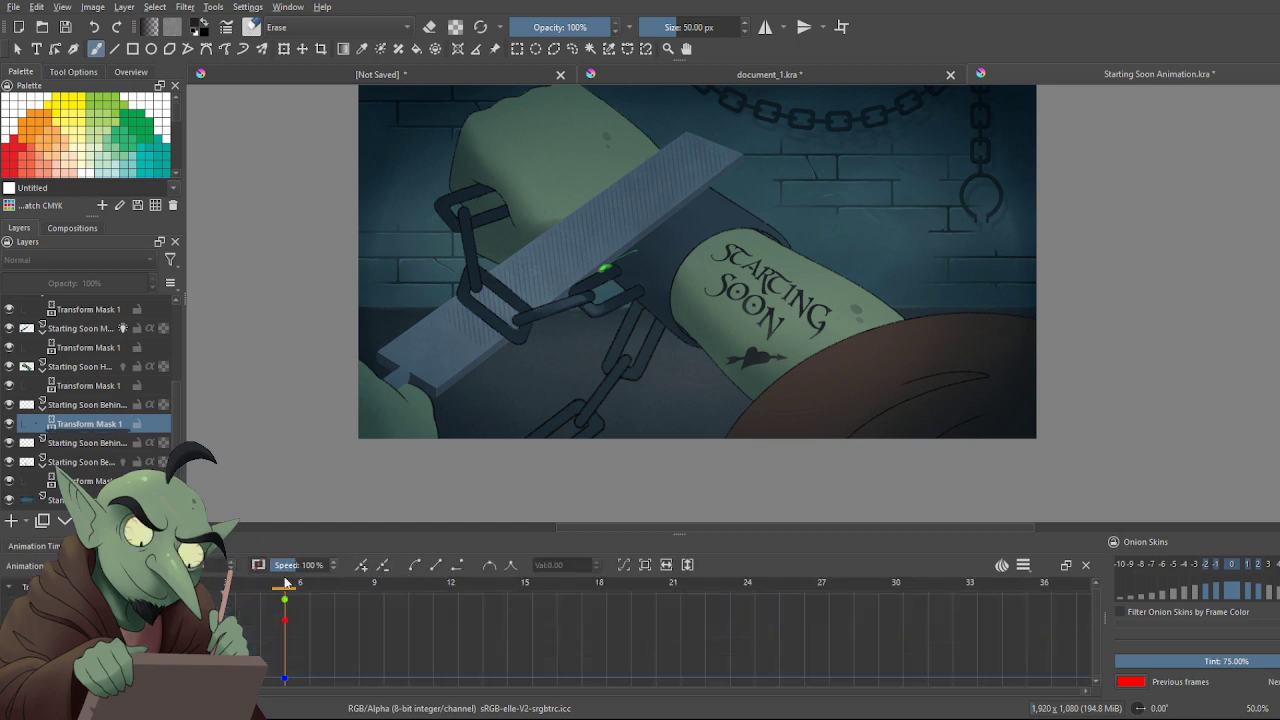
click(40, 546)
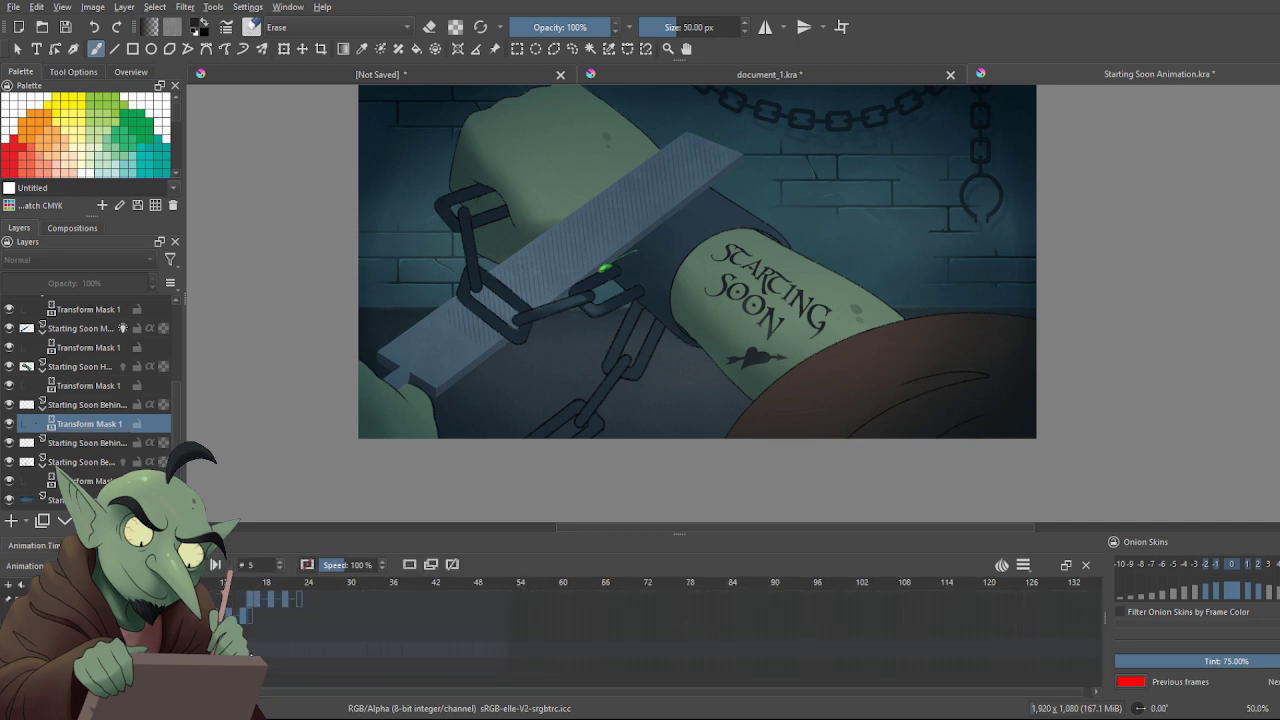
Add a keyframe to the new transform mask at frame 14
click(250, 624)
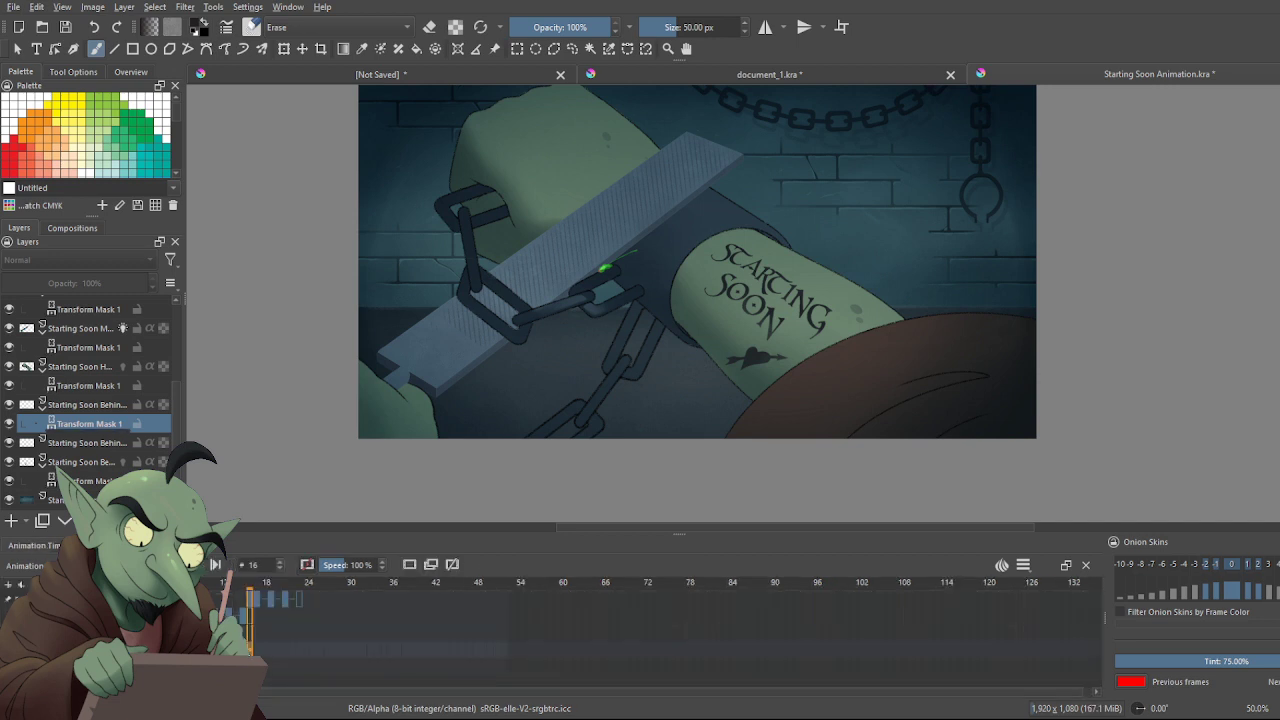
click(280, 569)
click(280, 569)
click(130, 546)
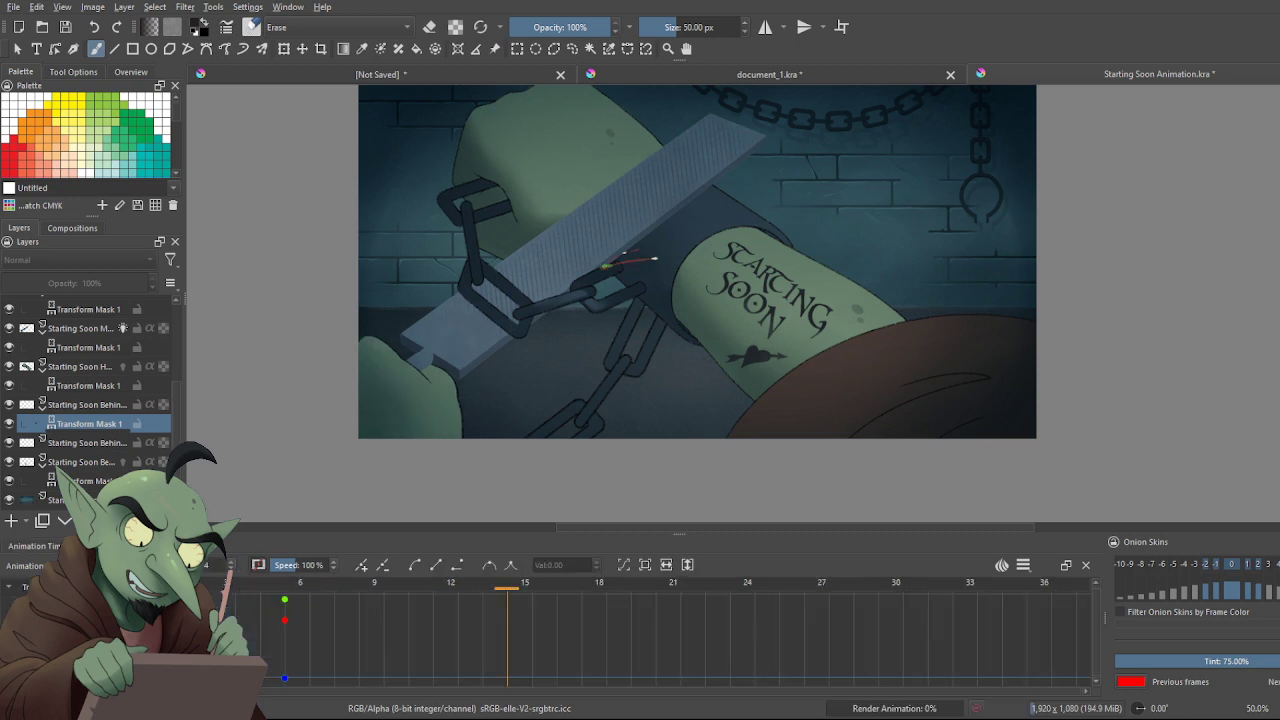
click(360, 566)
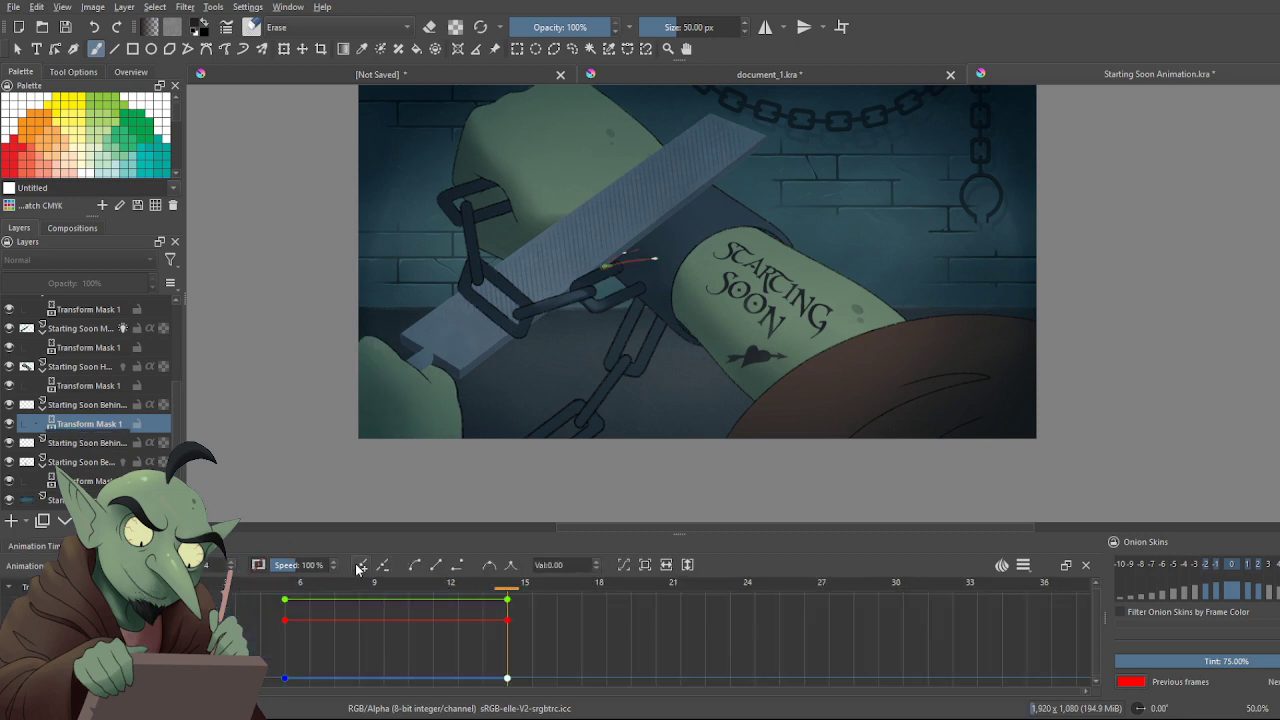
Add a keyframe to the same transform mask at frame 52
click(36, 546)
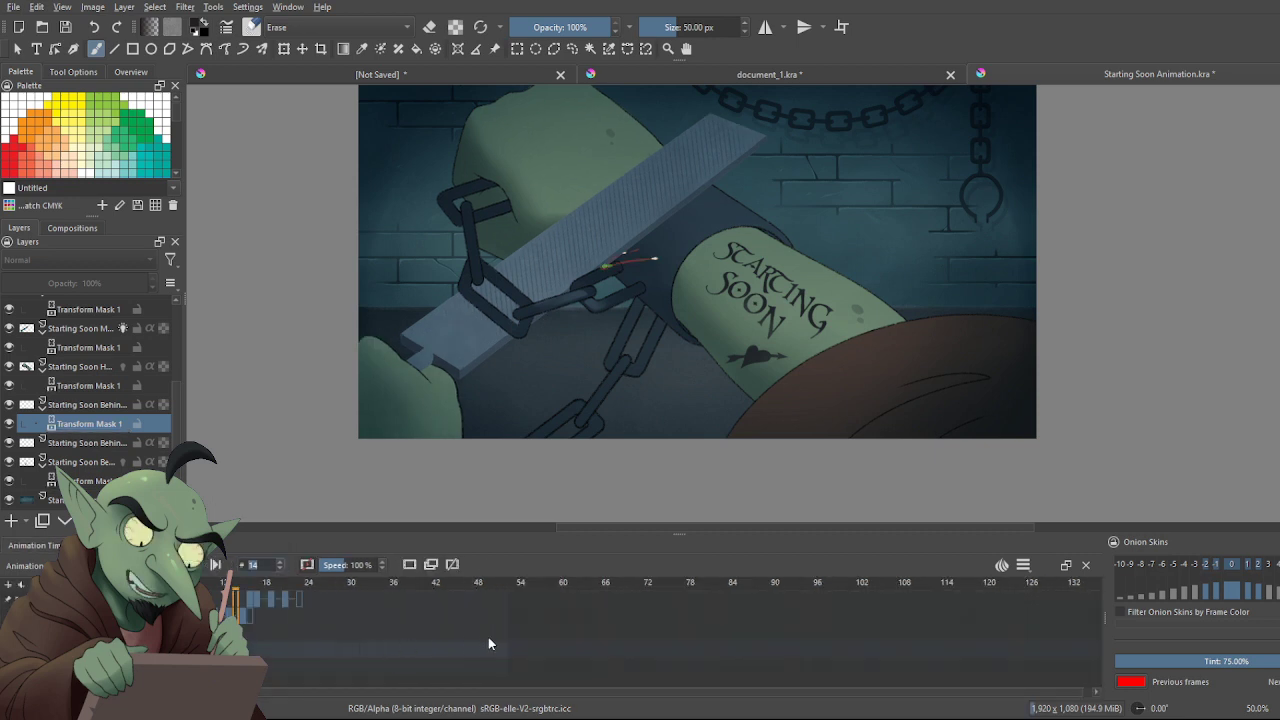
click(502, 650)
click(140, 546)
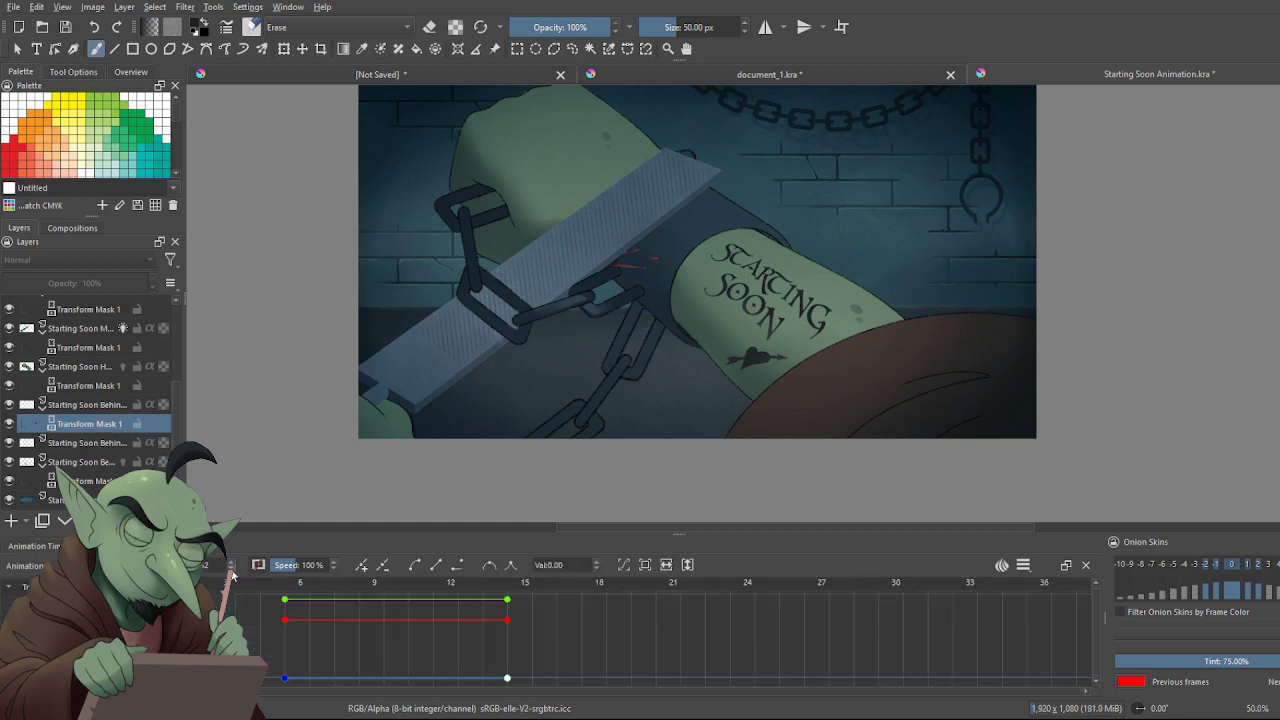
click(48, 546)
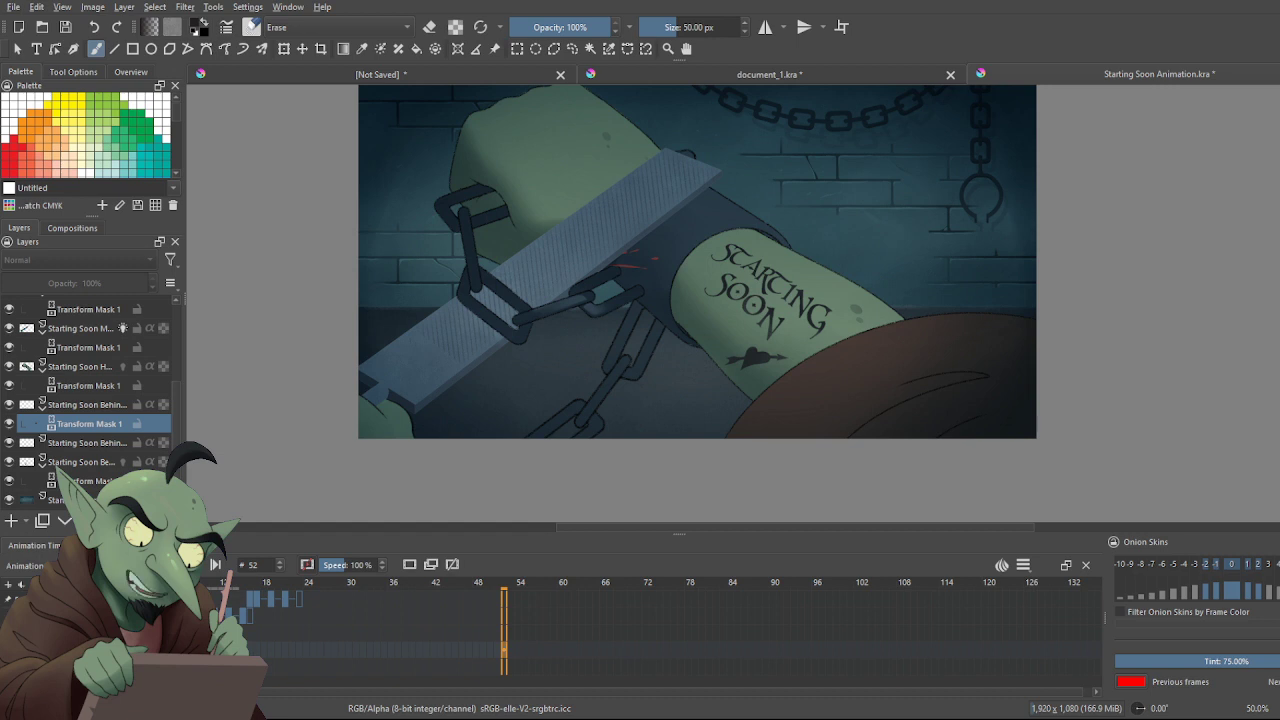
At frame 14, move the narrow behind-chain link slightly up and to the right and rotate it slightly clockwise with the Transform tool
click(454, 638)
click(175, 633)
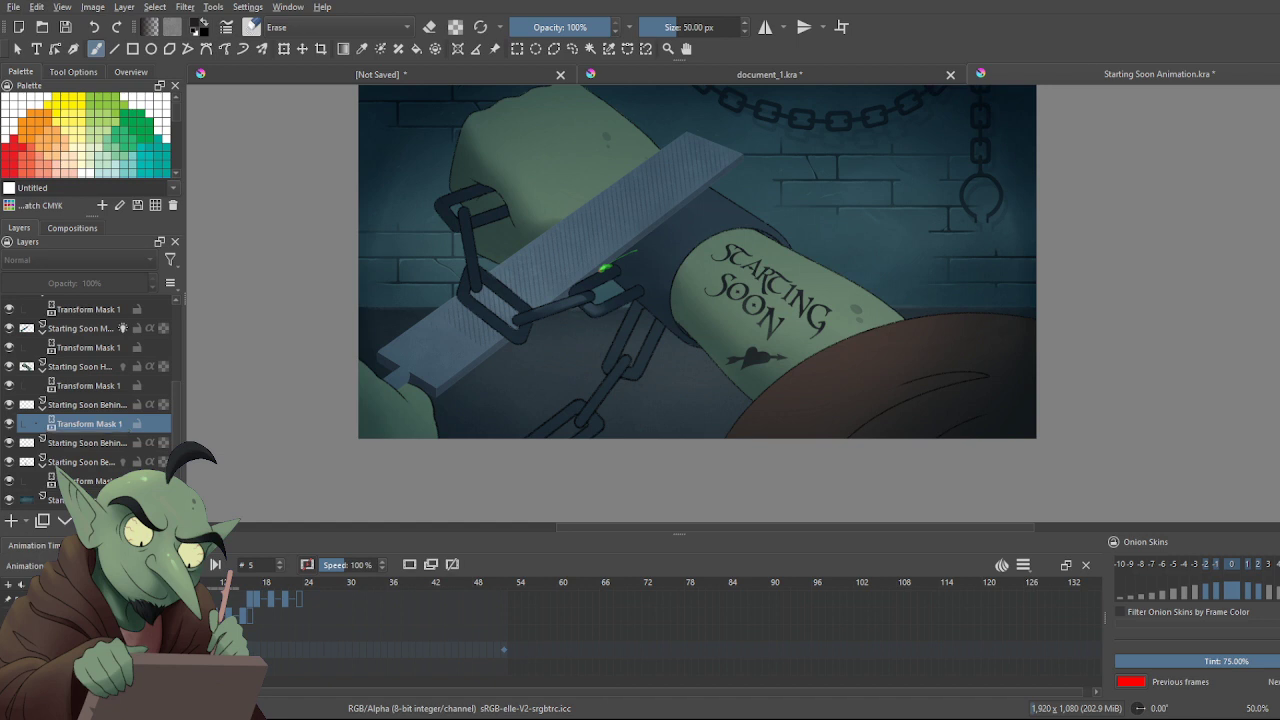
key(Right)
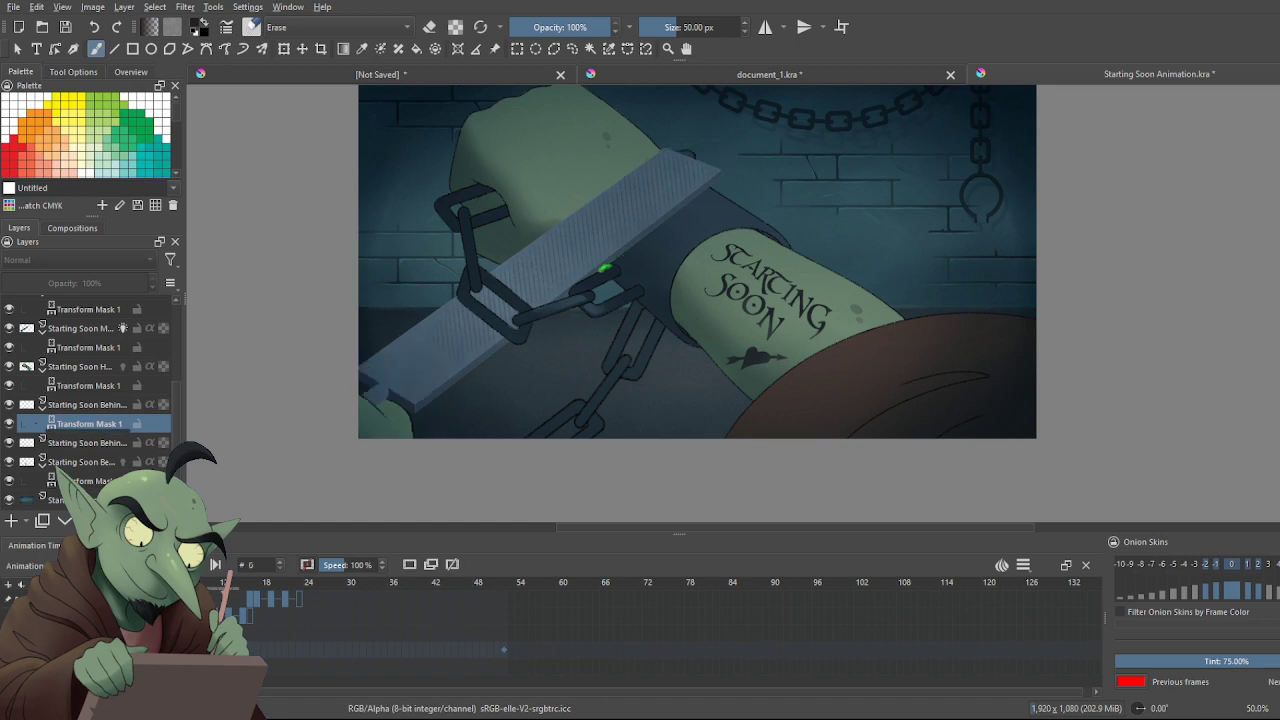
key(comma)
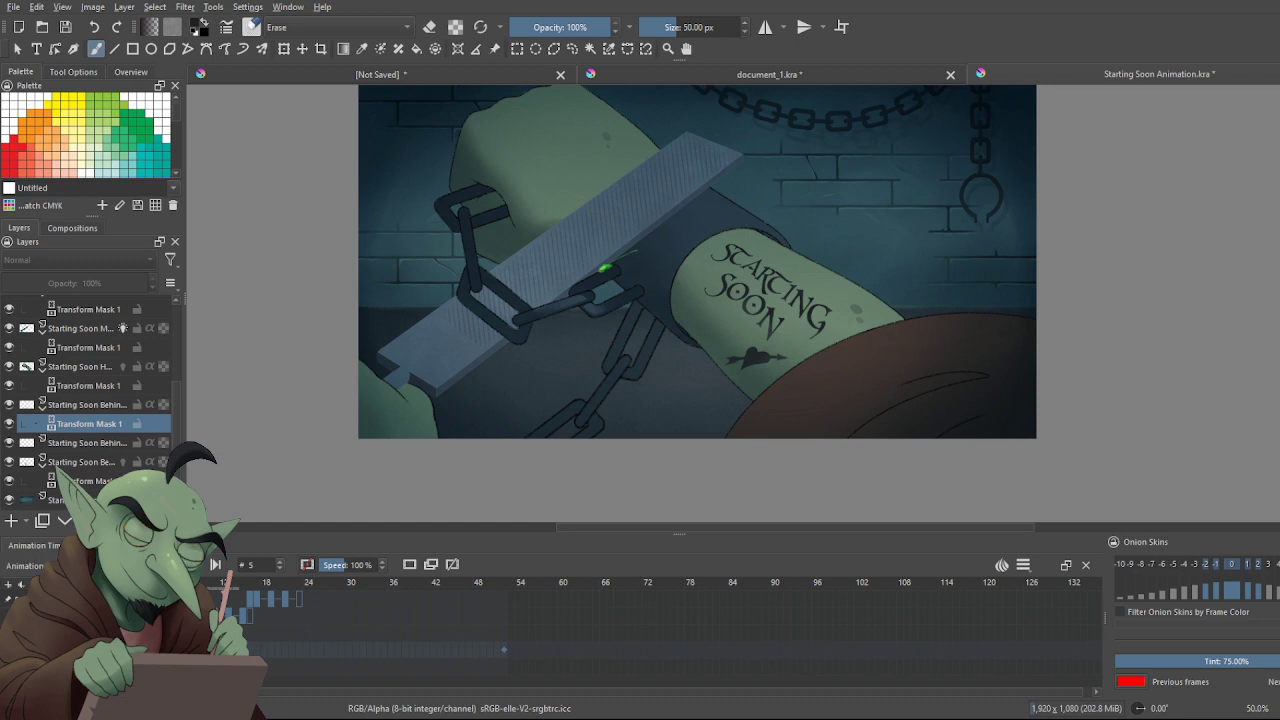
key(space)
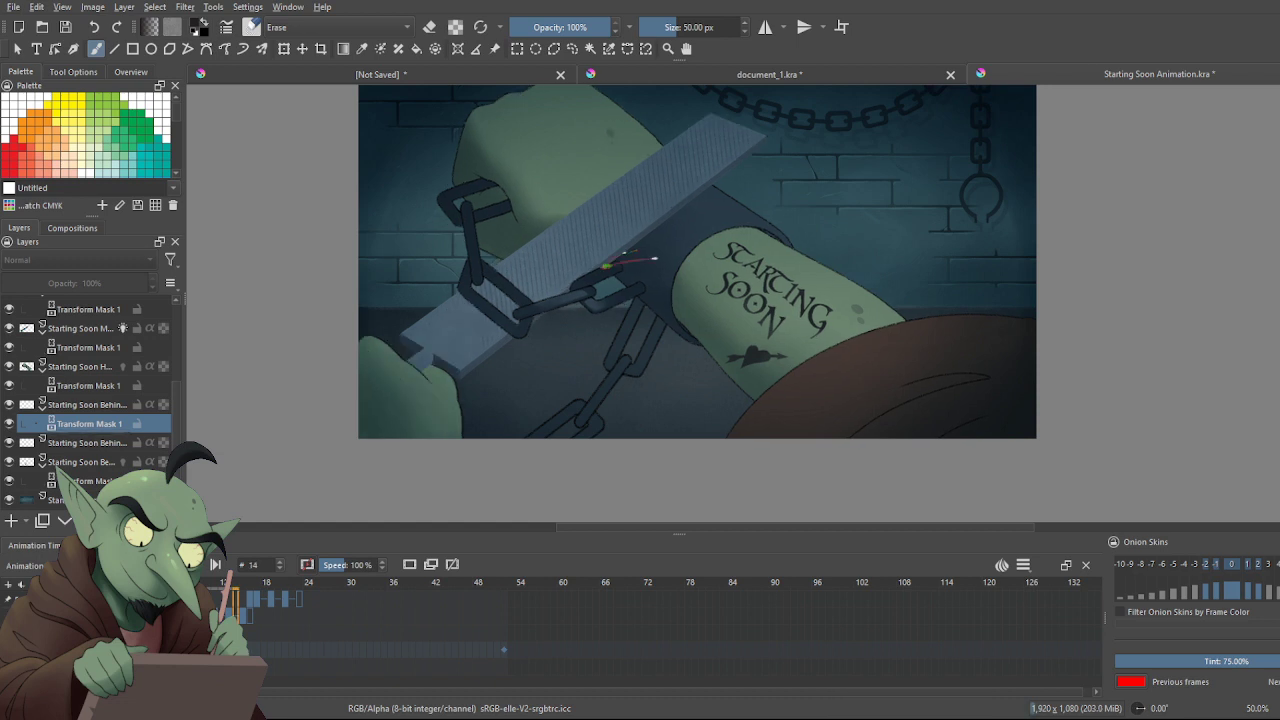
click(17, 49)
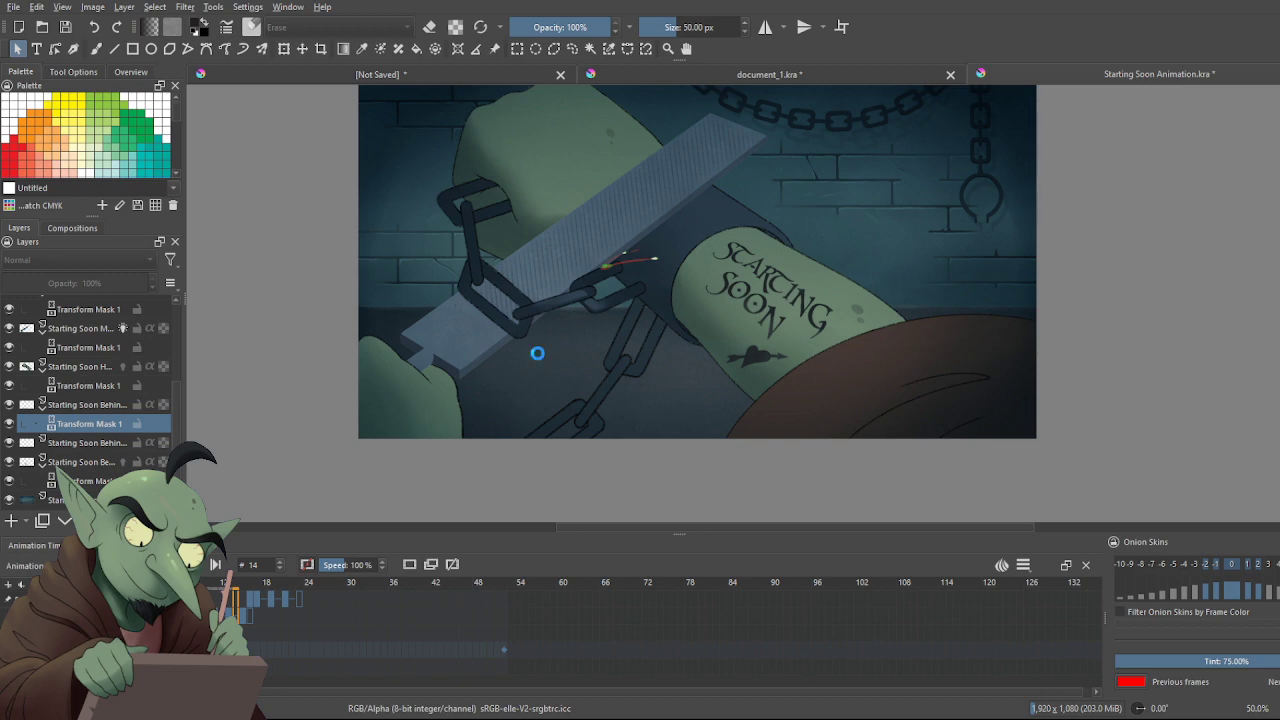
key(ctrl+t)
scroll(578, 390, up, 2)
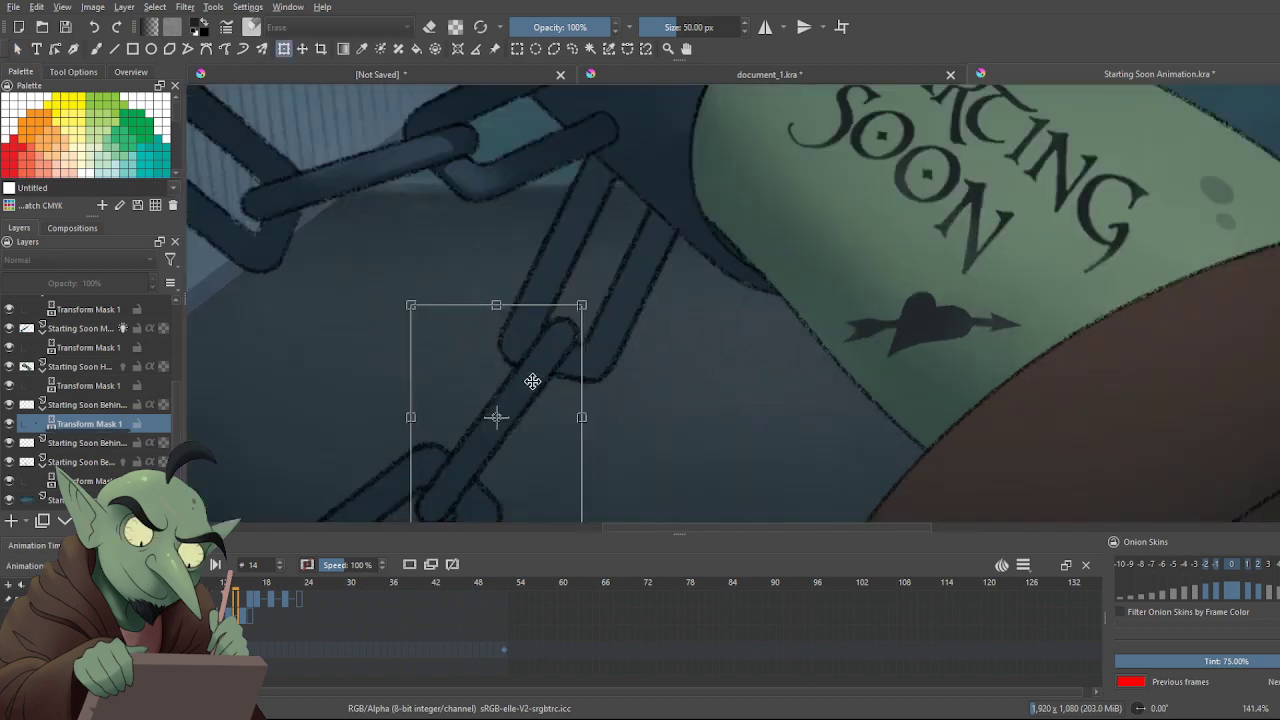
key(Return)
drag(543, 369, 543, 369)
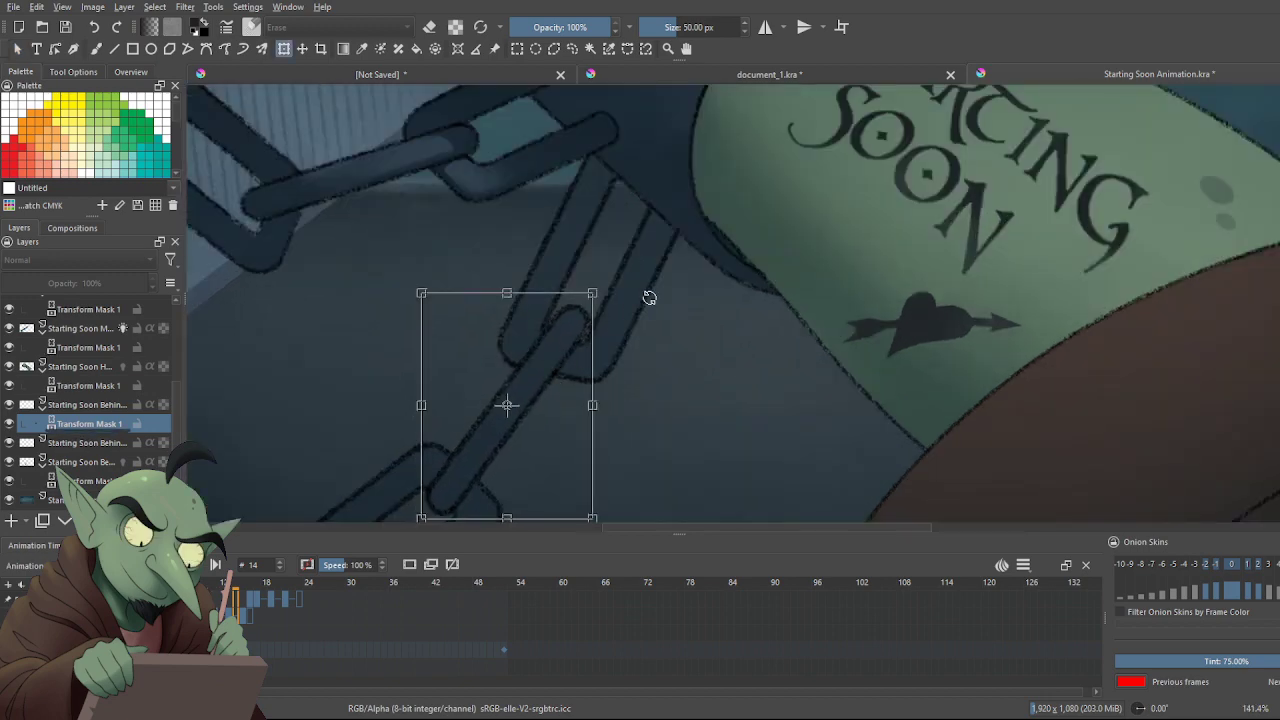
drag(652, 297, 661, 302)
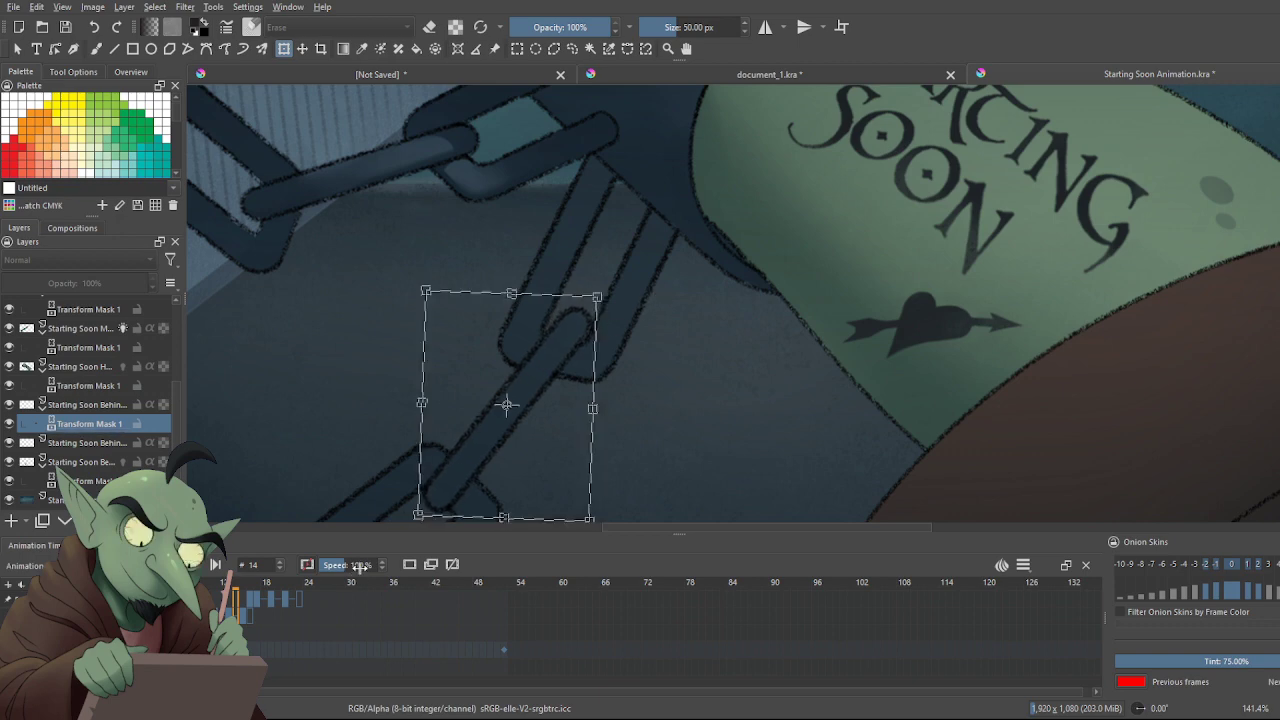
scroll(244, 377, down, 1)
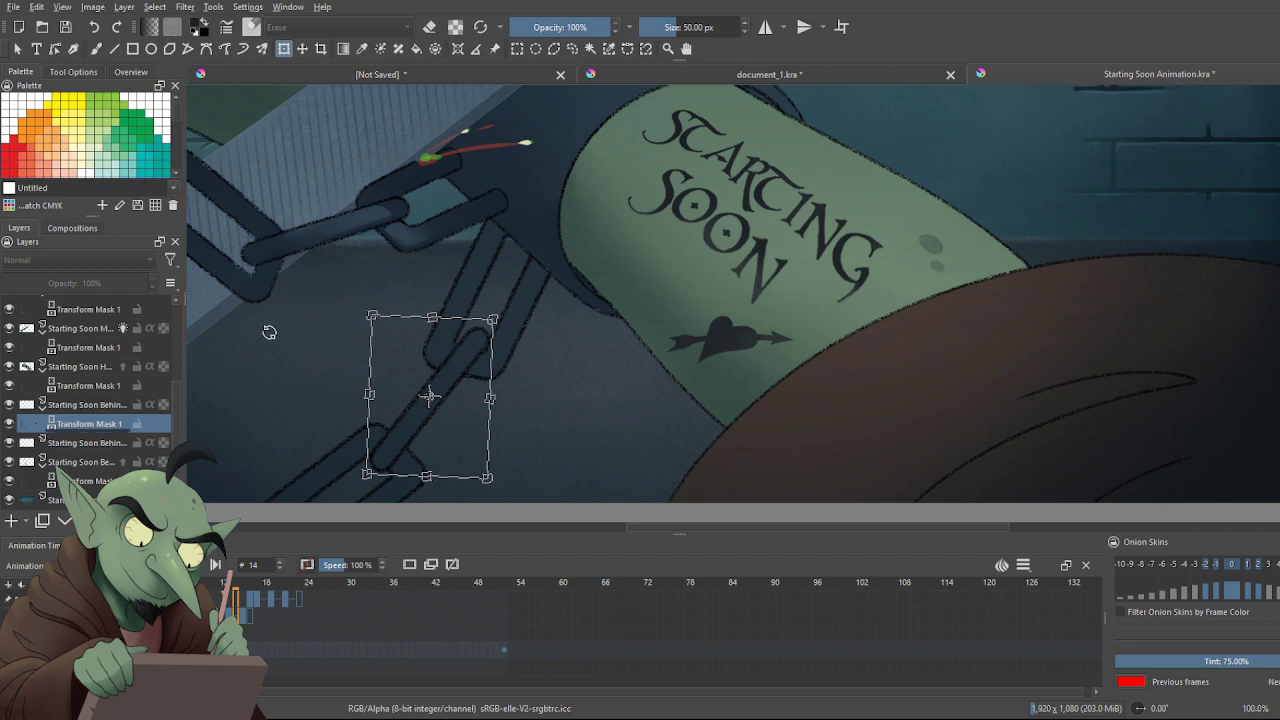
key(Return)
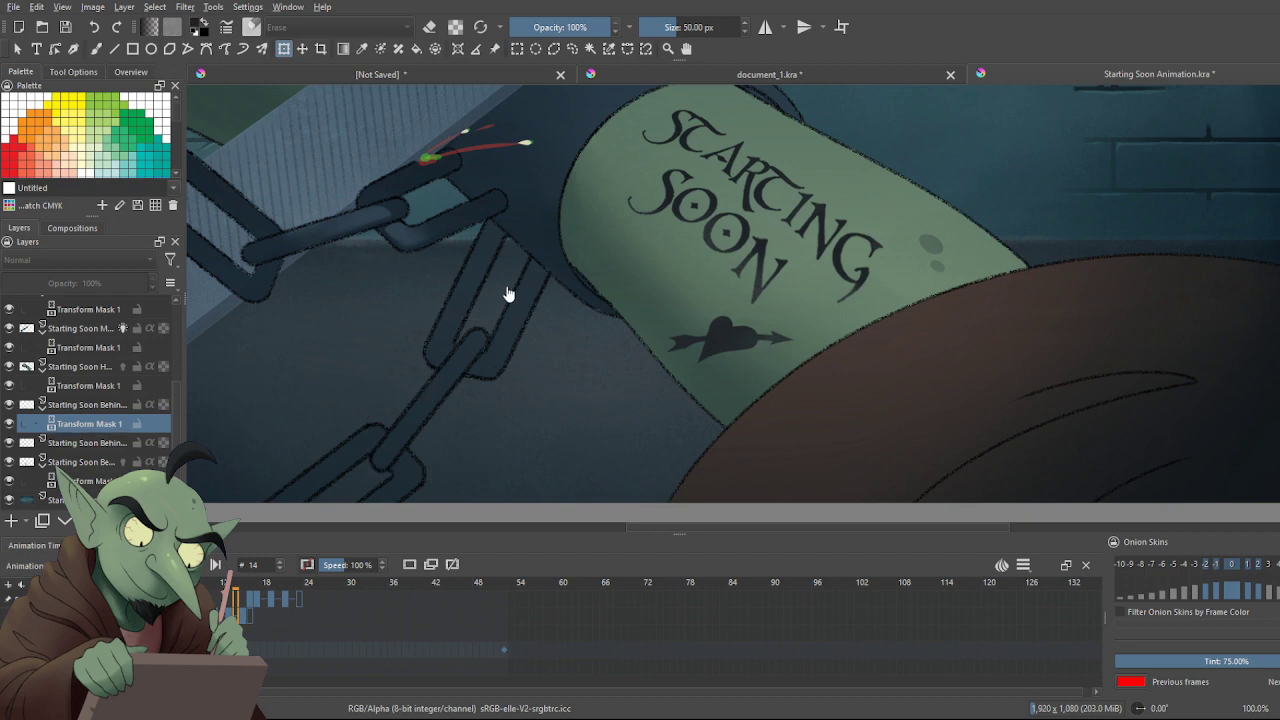
Scrub the timeline back and forth between frames 0 and 44 to examine the behind-chain link's motion against the sawing
scroll(508, 300, down, 2)
scroll(475, 313, down, 1)
scroll(431, 318, up, 1)
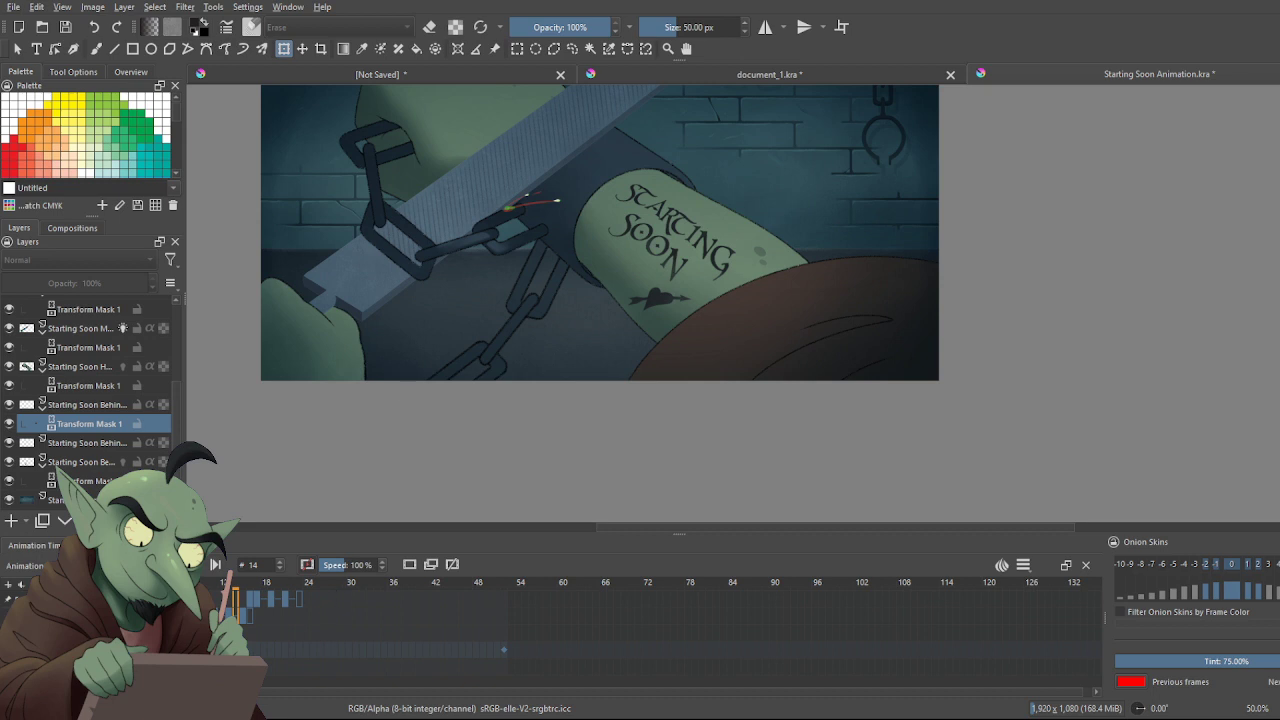
click(203, 590)
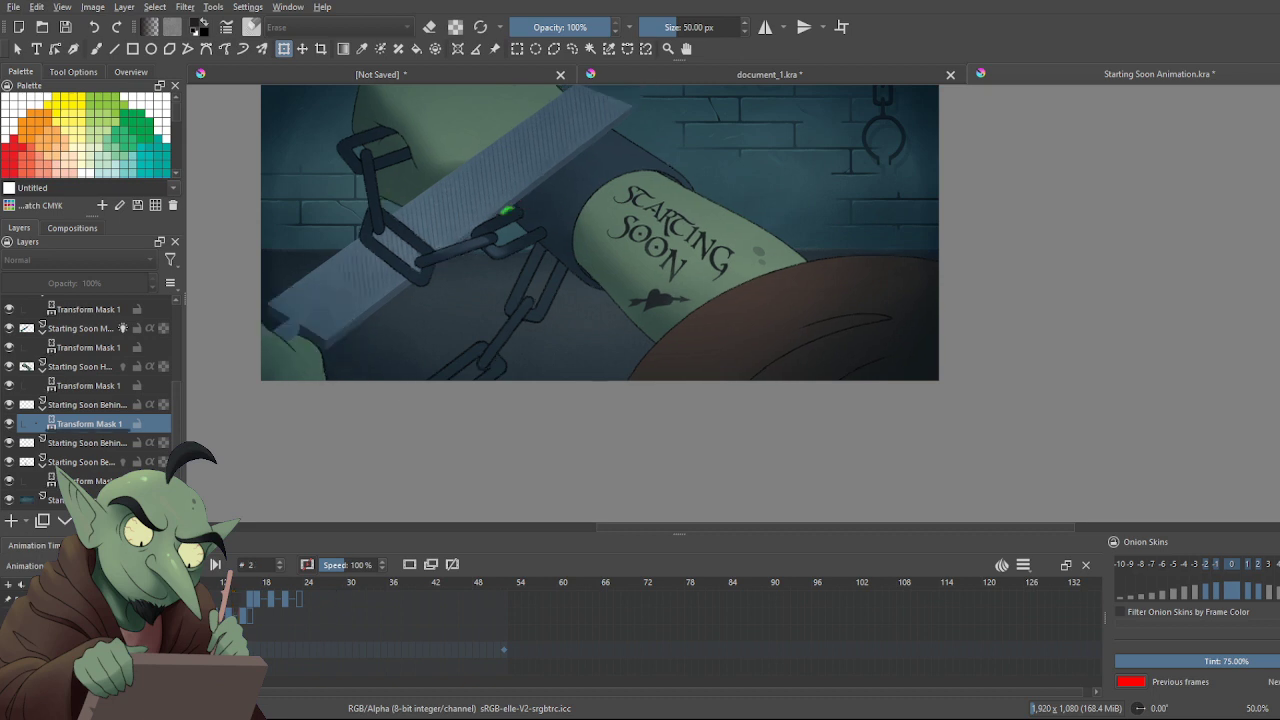
click(254, 590)
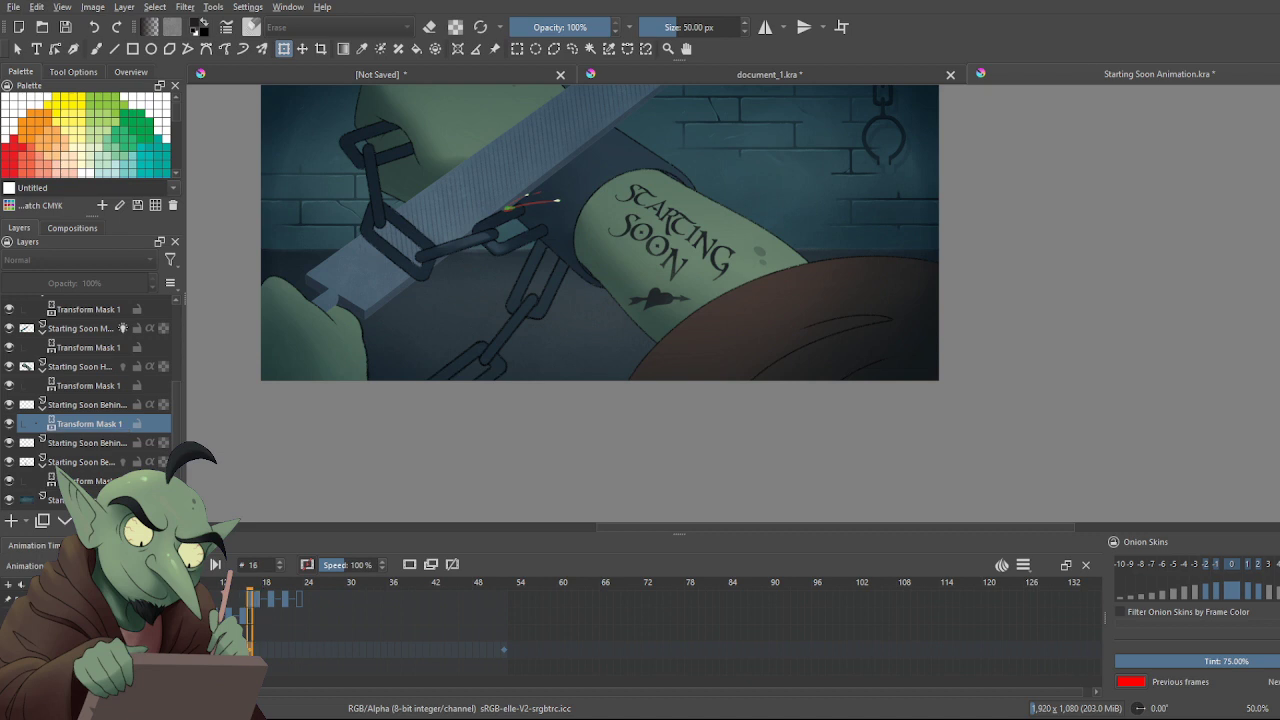
click(175, 590)
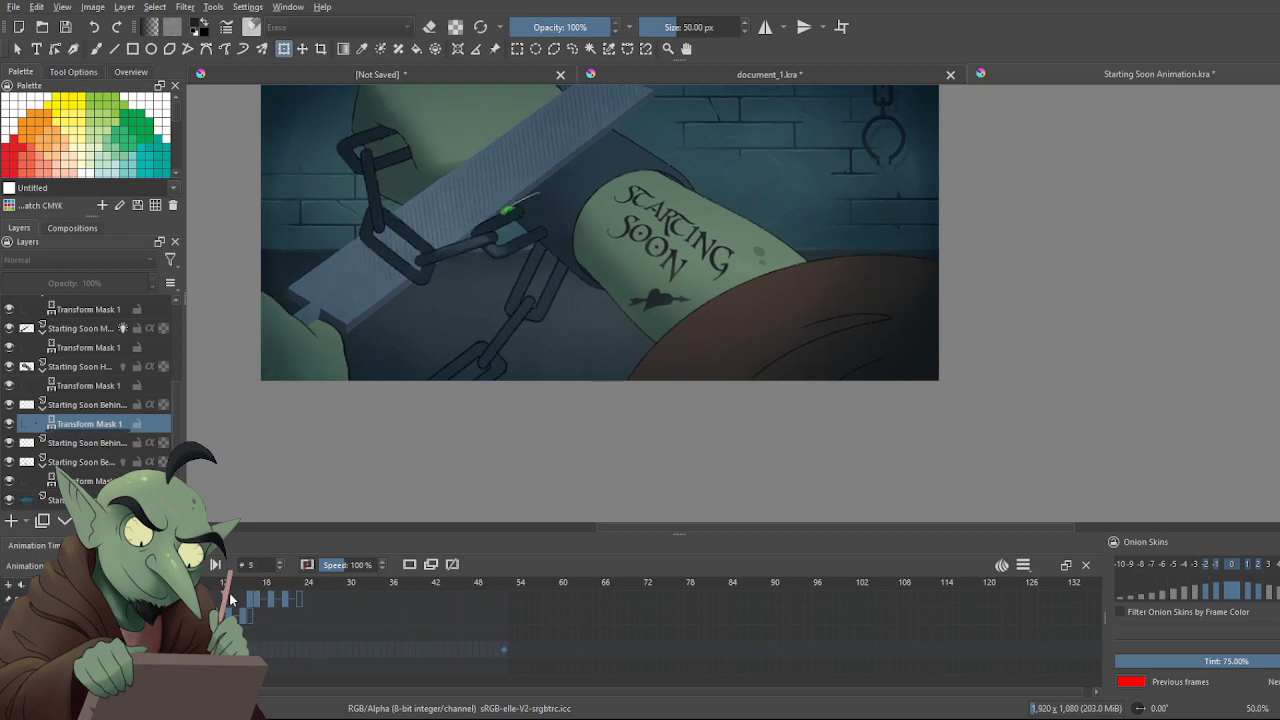
click(277, 597)
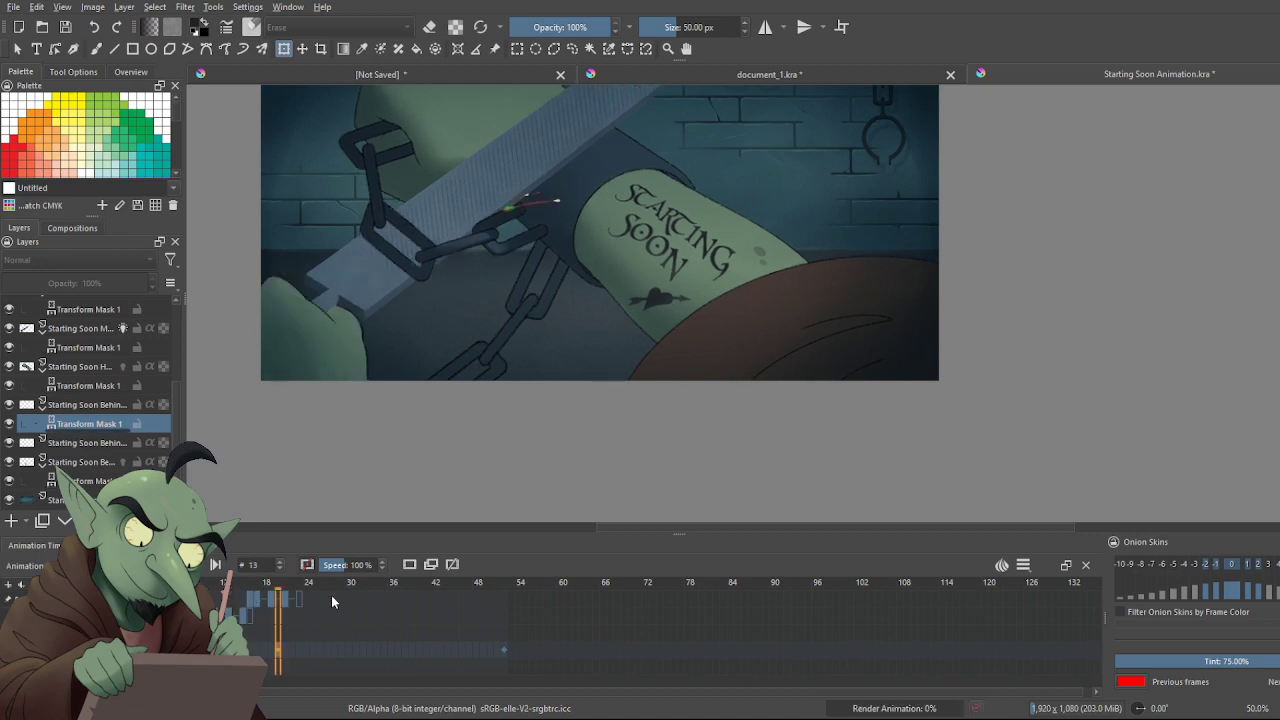
drag(332, 597, 429, 598)
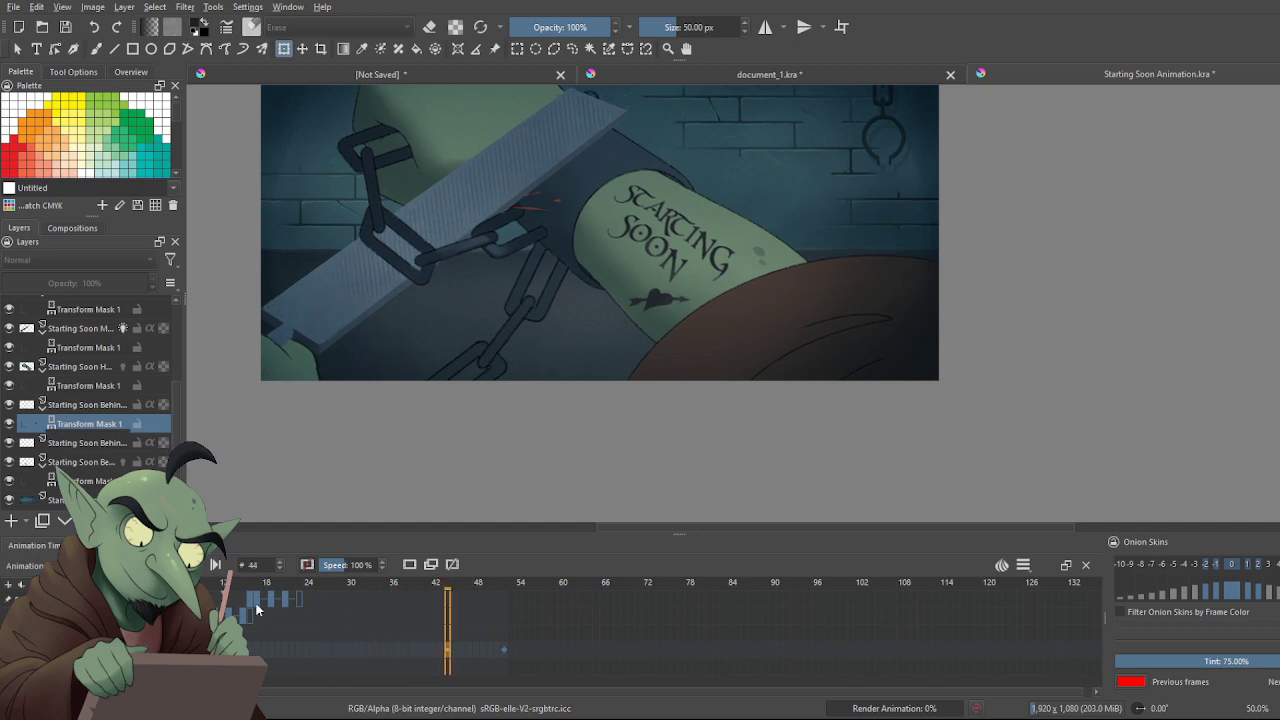
click(139, 585)
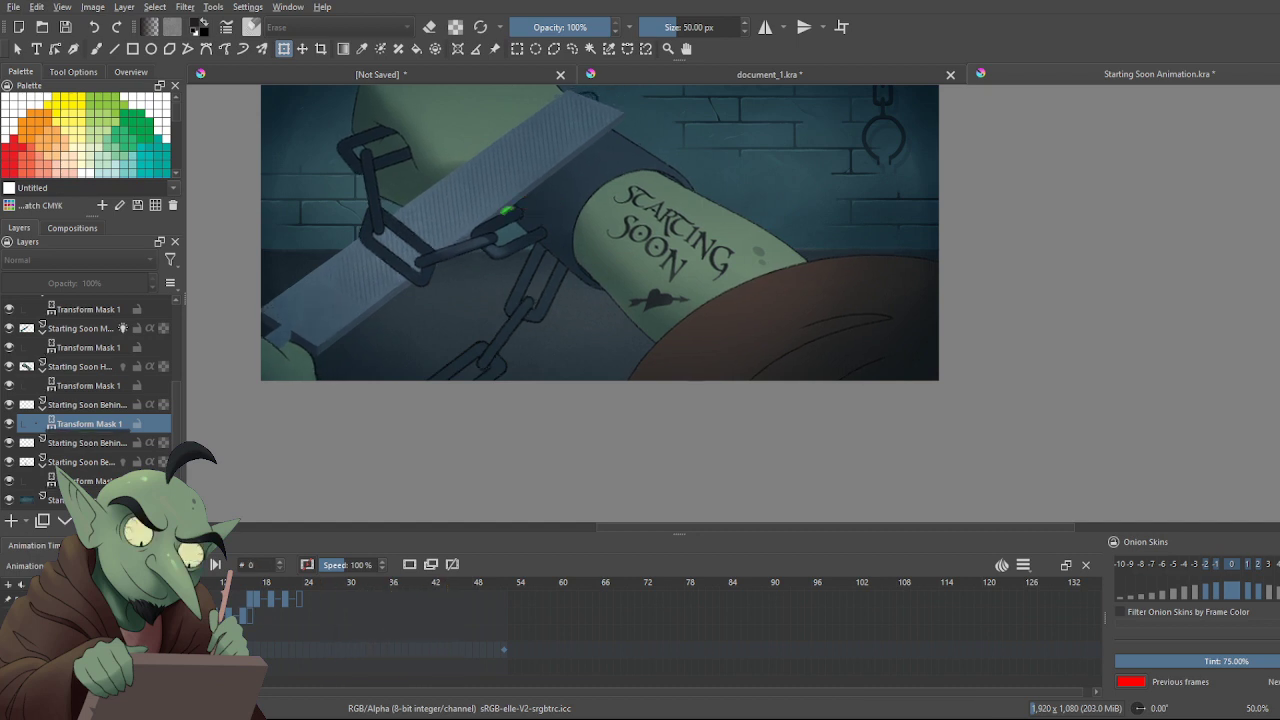
Save the Starting Soon animation file and play the animation back
key(ctrl+s)
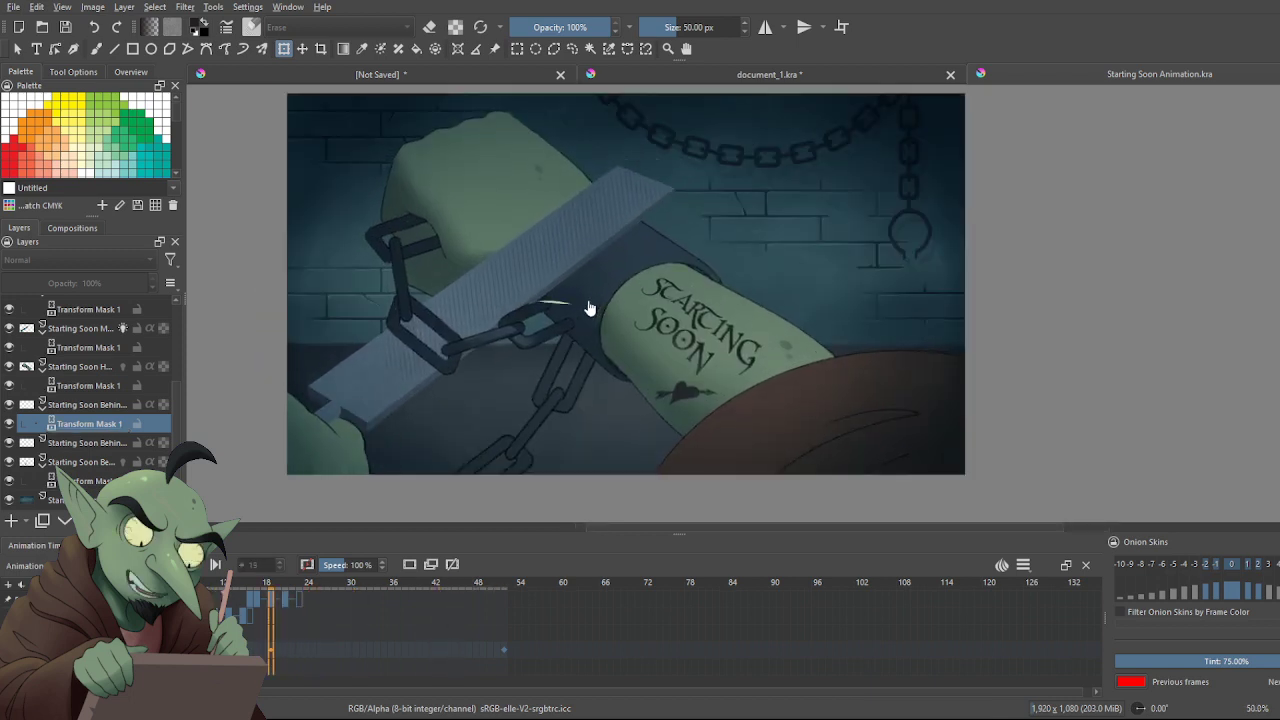
scroll(580, 386, down, 1)
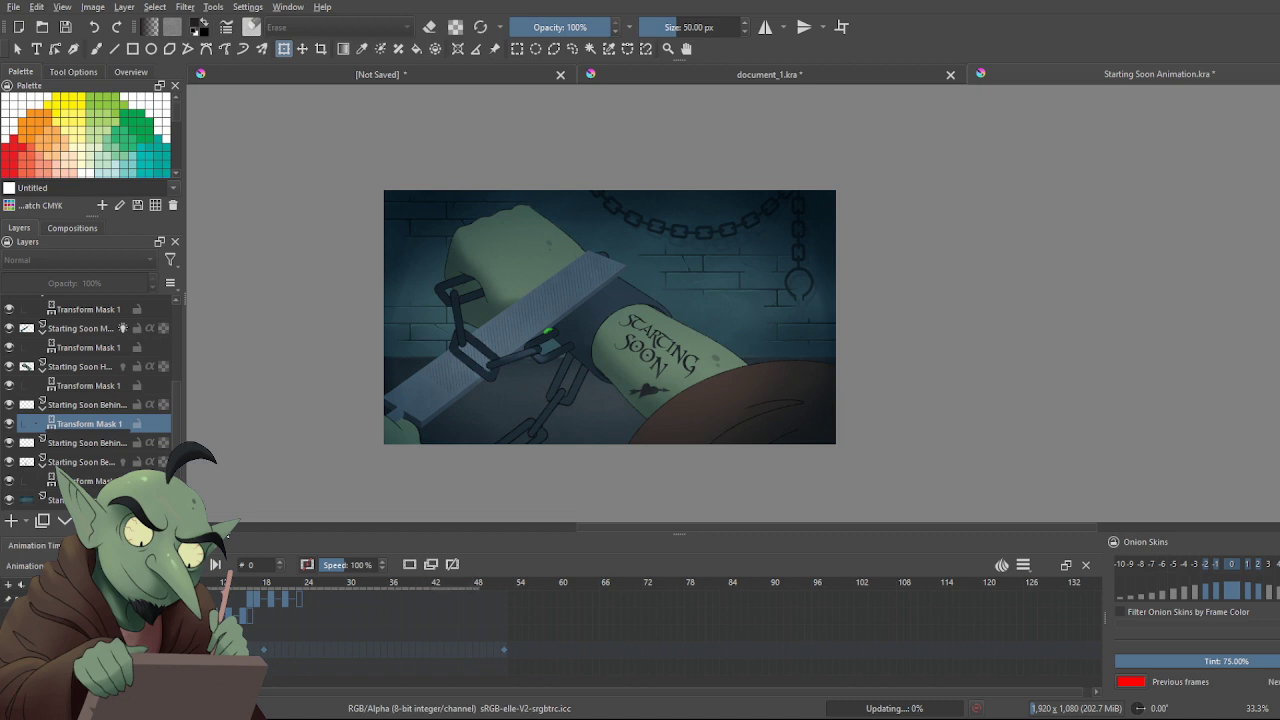
key(space)
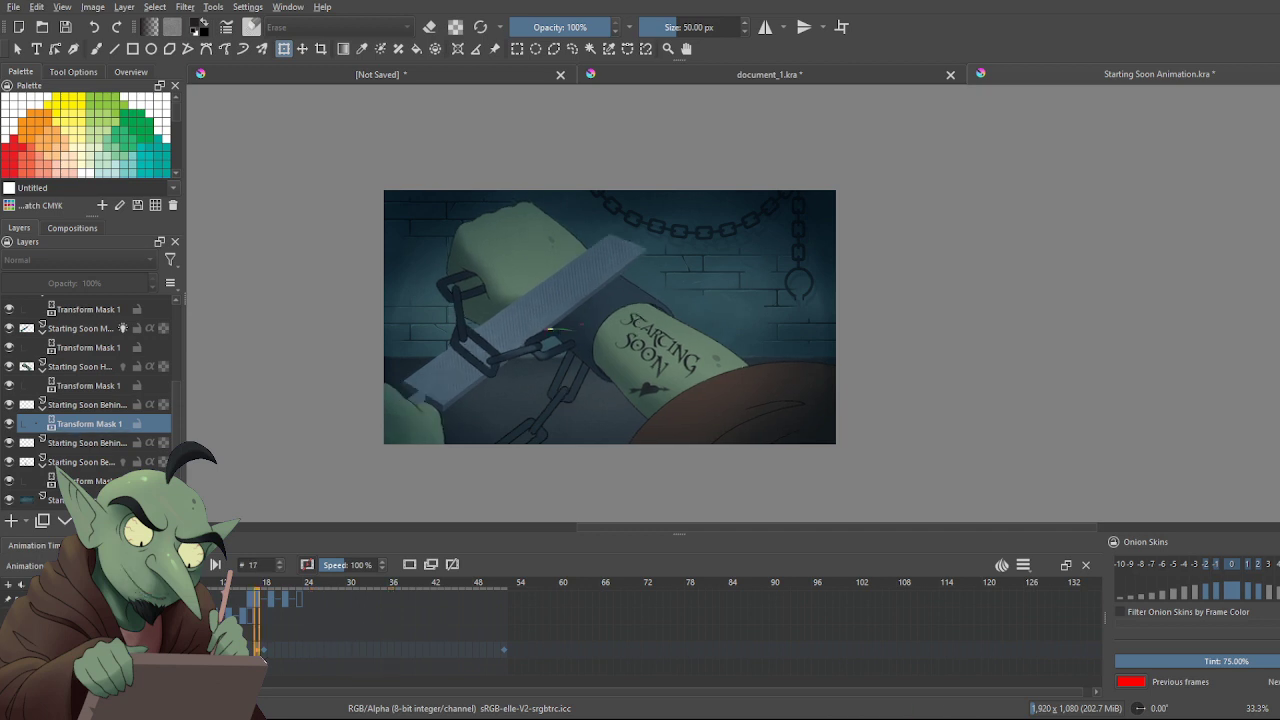
At the frame 18 keyframe, rotate the narrow behind-chain link slightly counterclockwise with the Transform tool
click(263, 657)
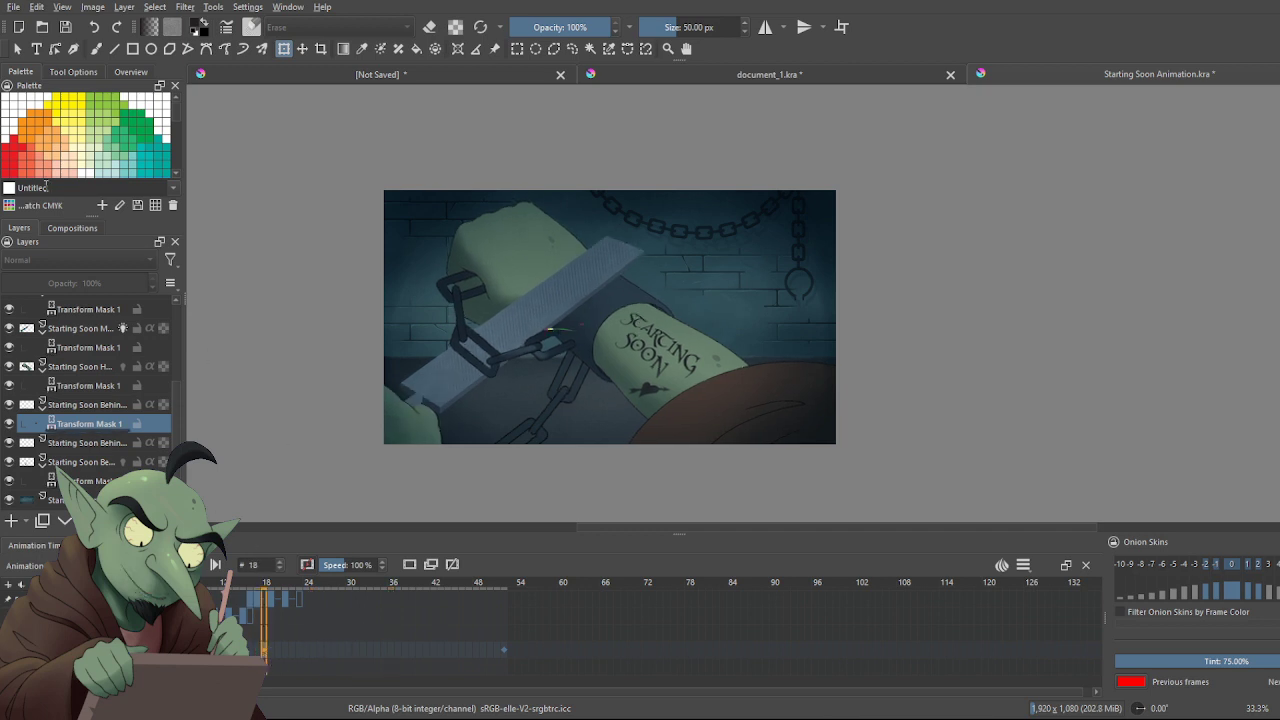
click(17, 49)
scroll(539, 373, up, 3)
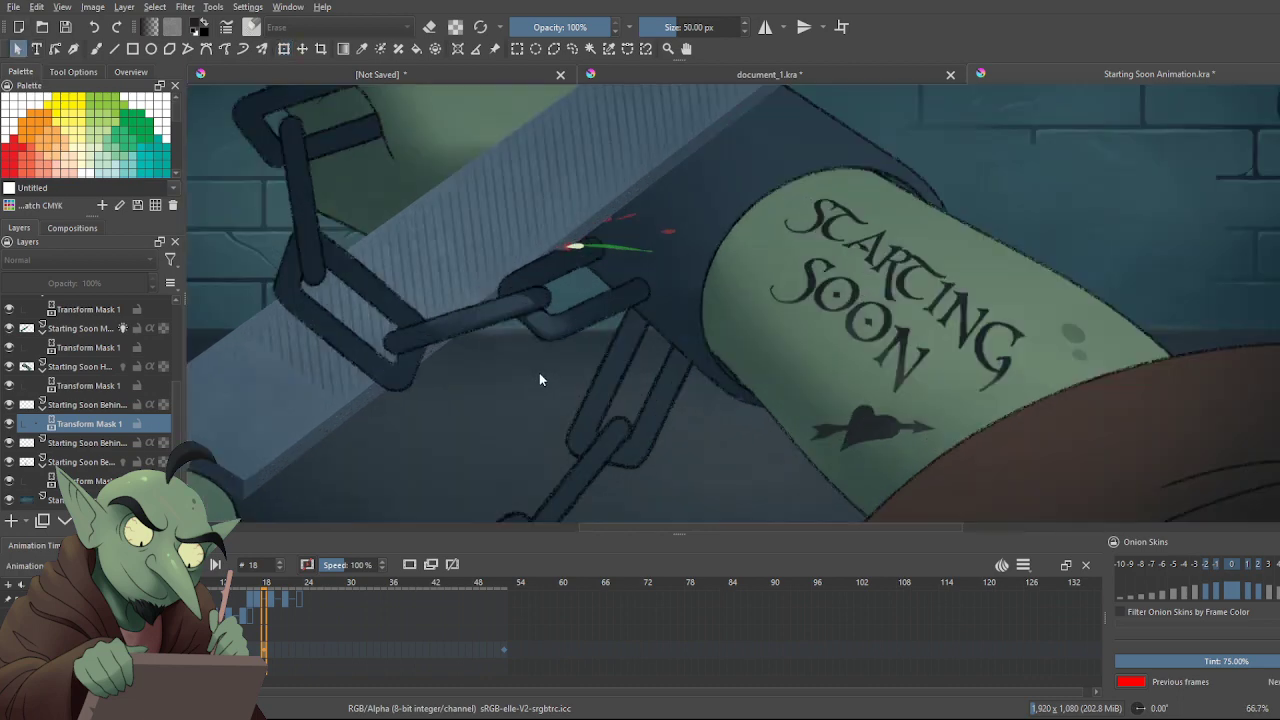
scroll(621, 453, down, 5)
scroll(627, 490, up, 3)
scroll(614, 452, up, 1)
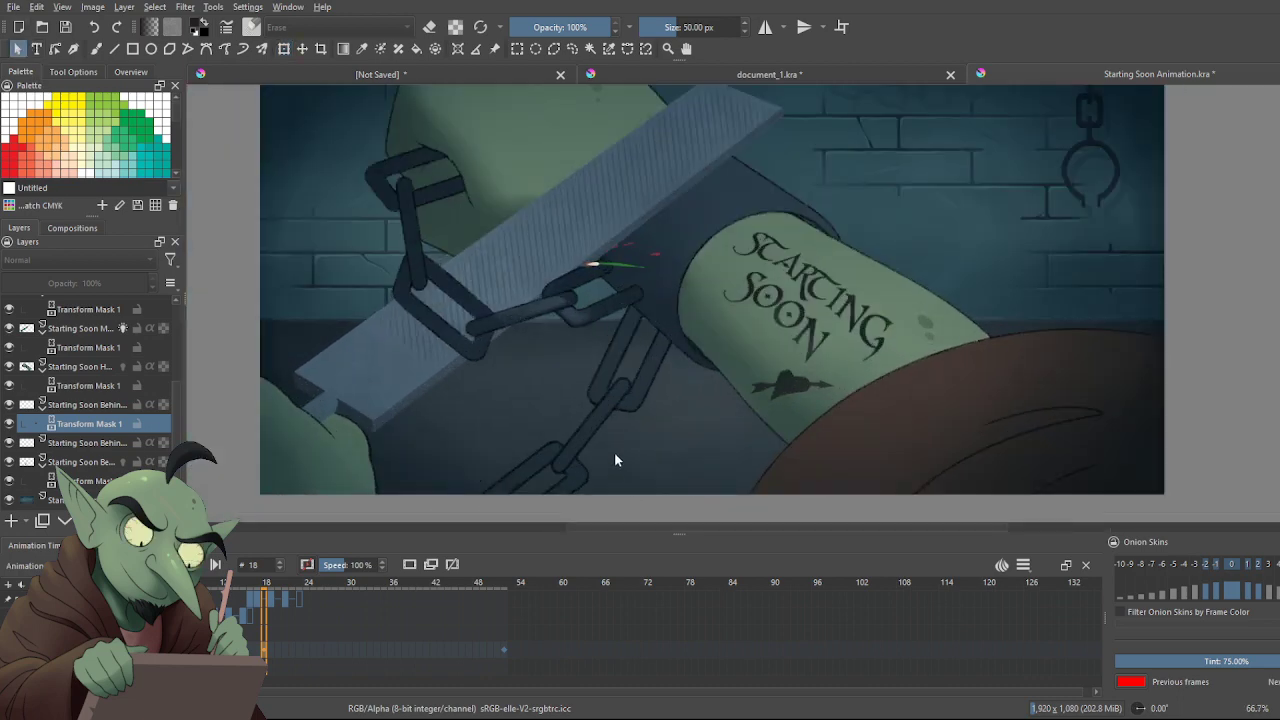
key(ctrl+t)
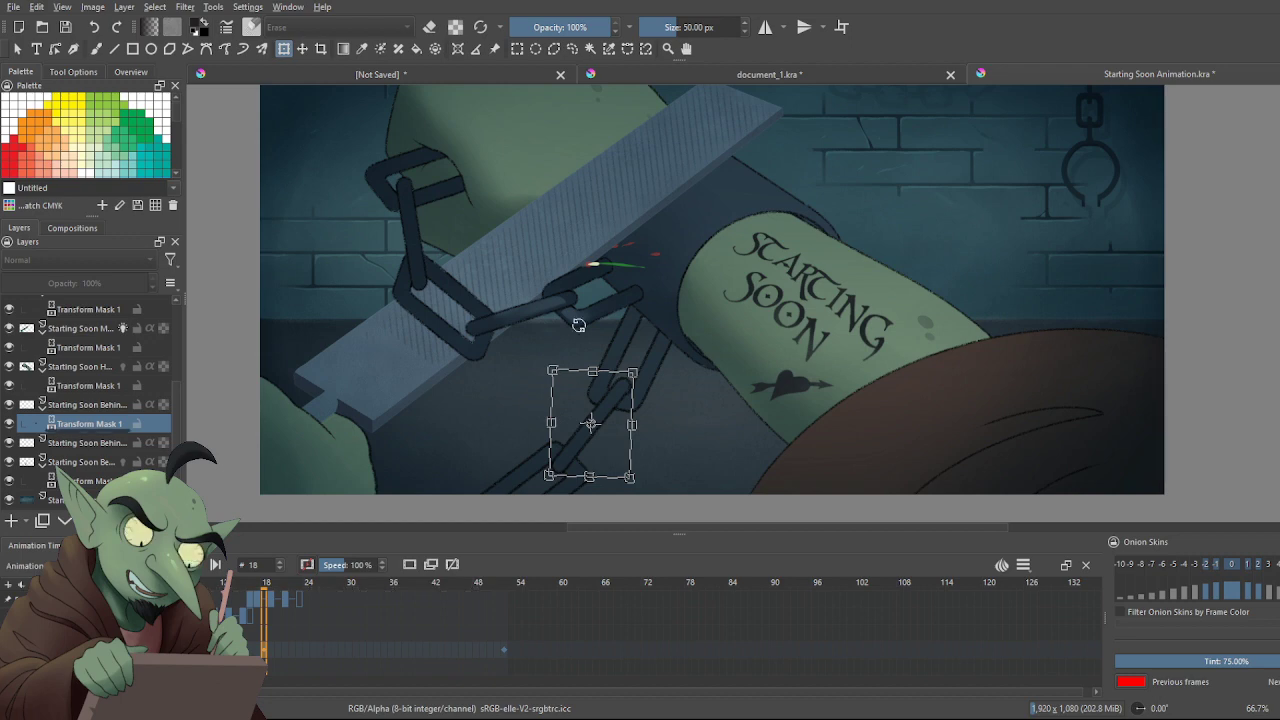
scroll(690, 400, up, 1)
drag(612, 341, 612, 338)
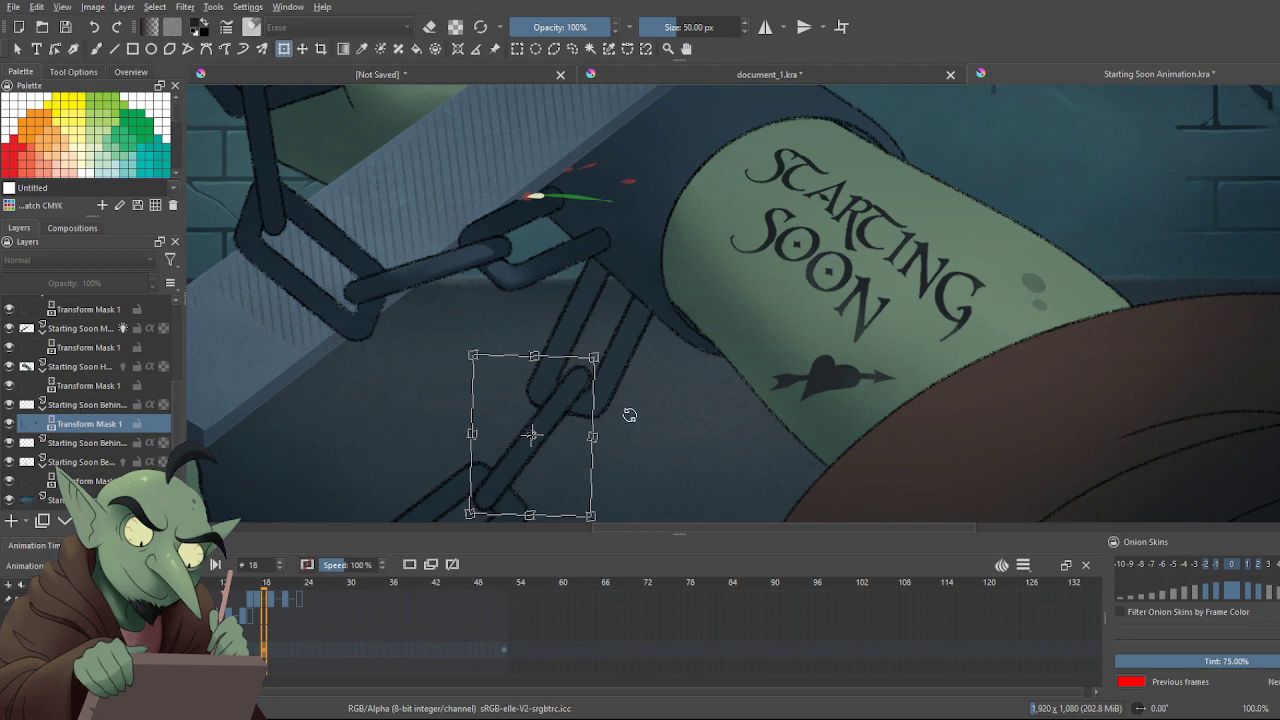
key(Return)
Check the link's pose at frame 17, return to frame 0 and save the file
scroll(509, 483, down, 1)
key(Left)
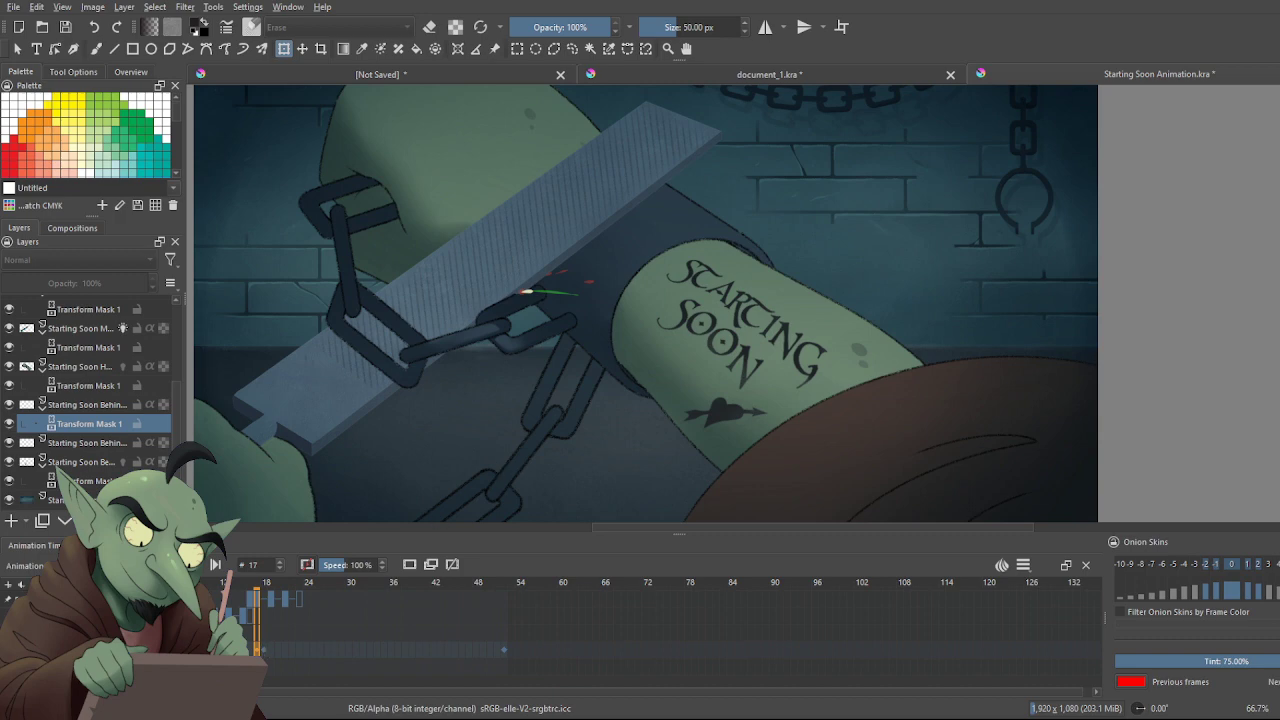
key(Home)
key(ctrl+s)
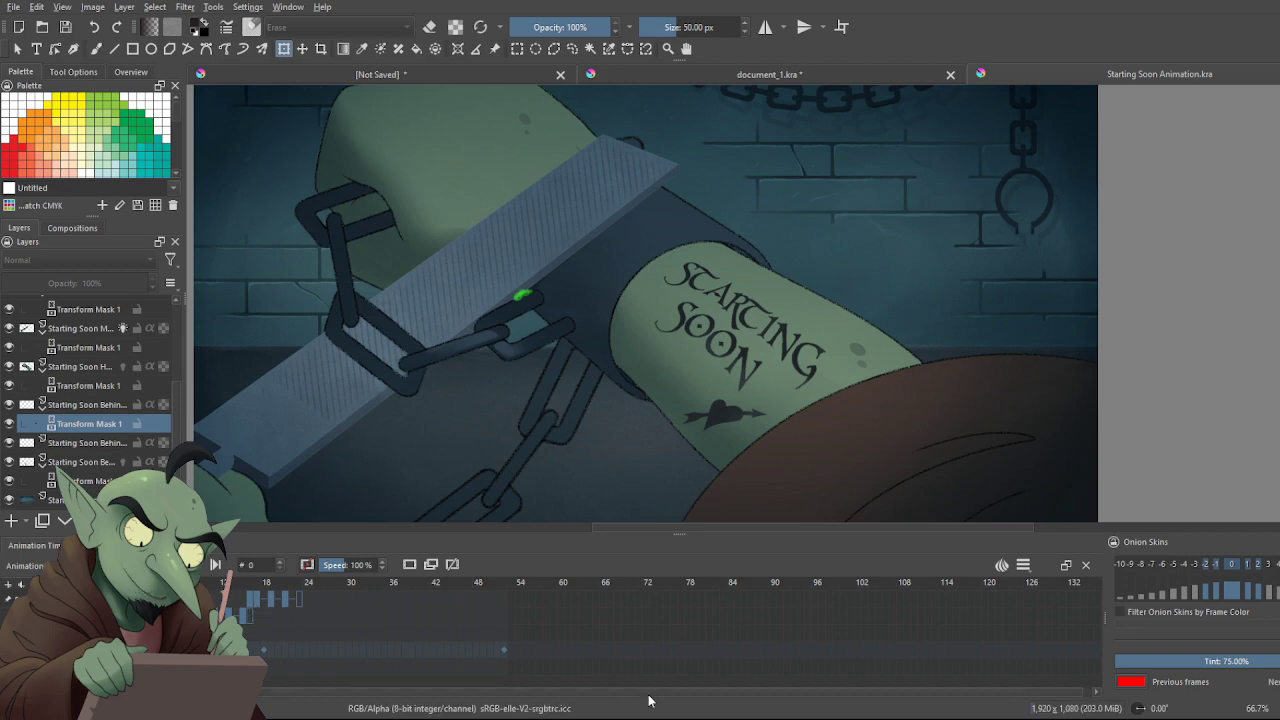
Play the whole animation with the full canvas in view to examine the chain motion, and stop it back at frame 0
scroll(567, 537, down, 4)
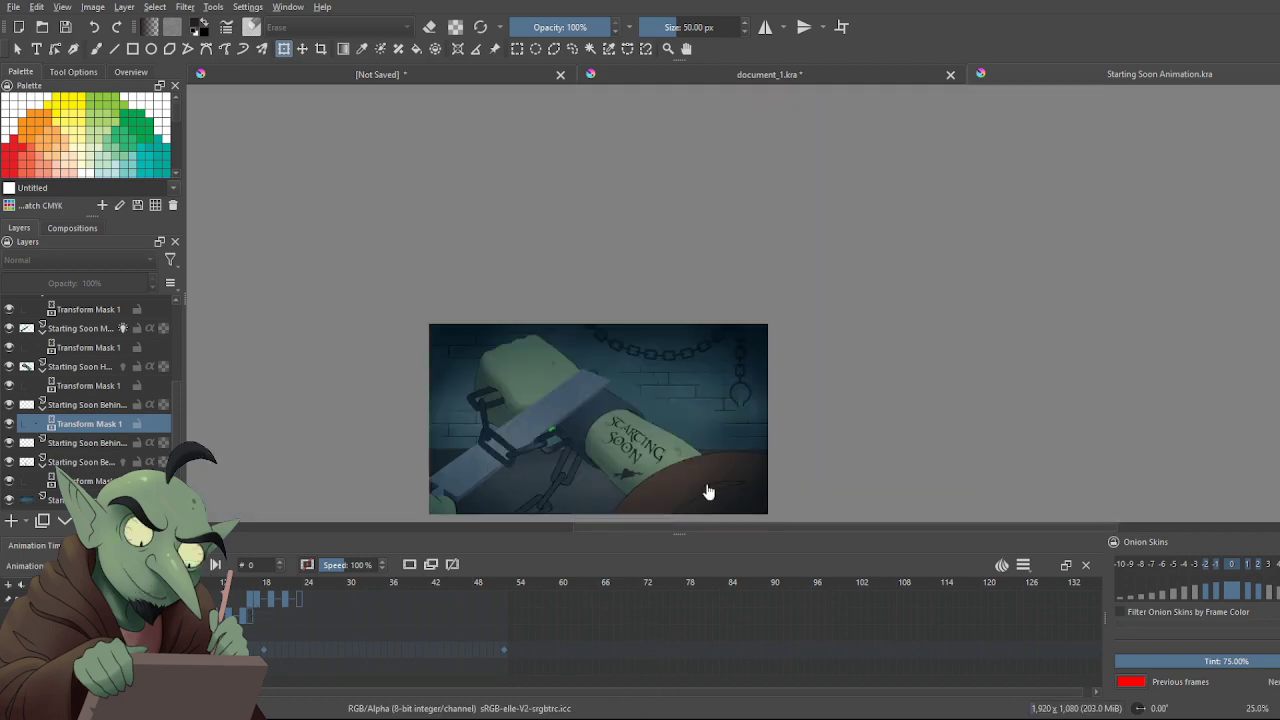
scroll(812, 460, up, 3)
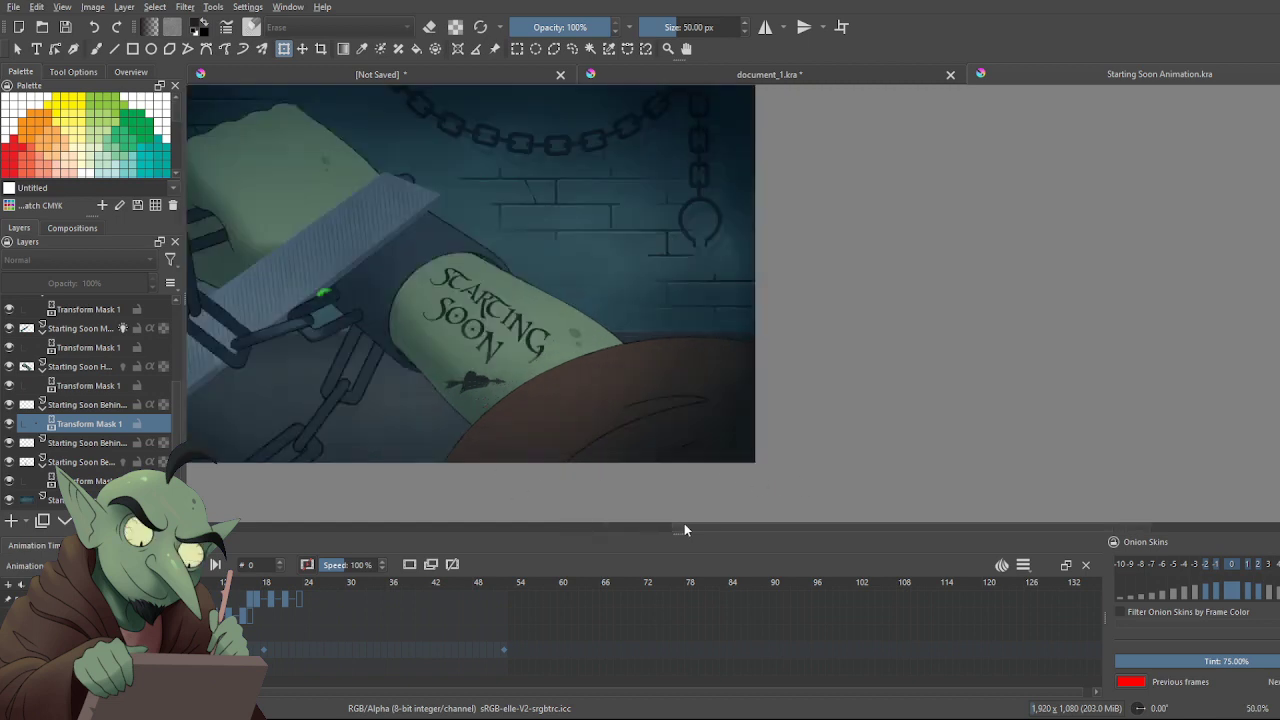
drag(684, 530, 586, 529)
scroll(634, 380, down, 1)
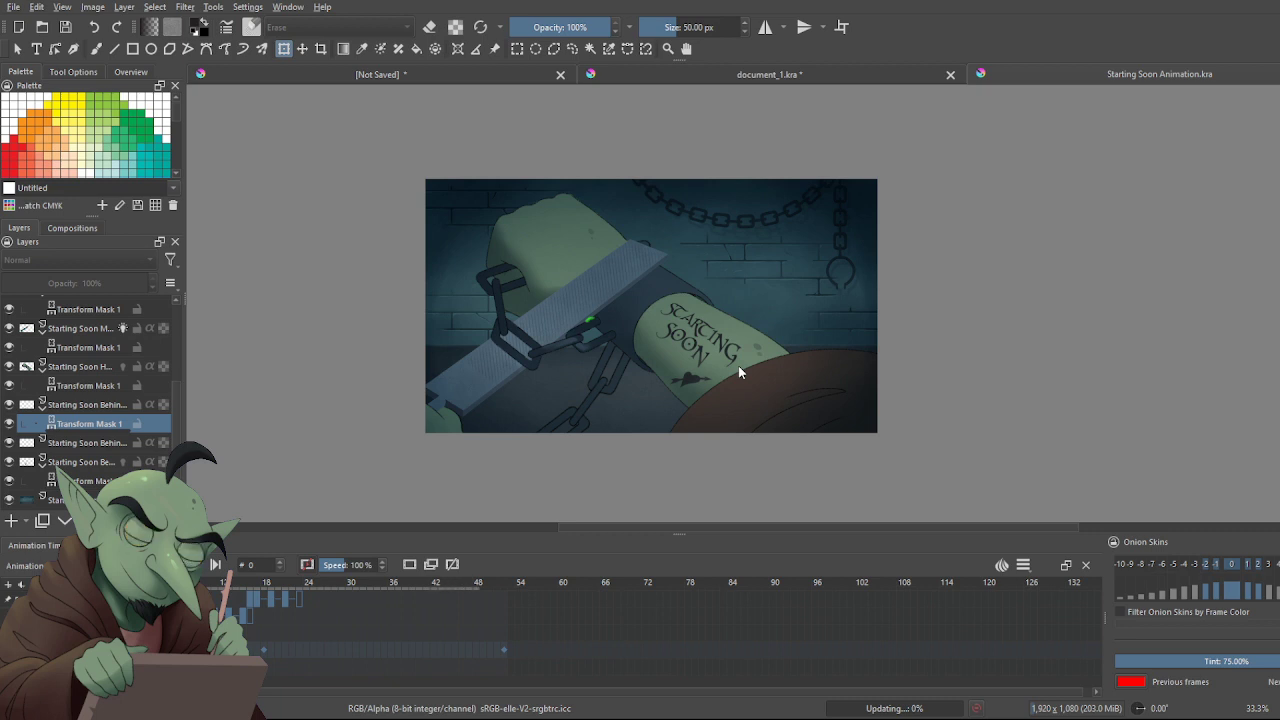
key(space)
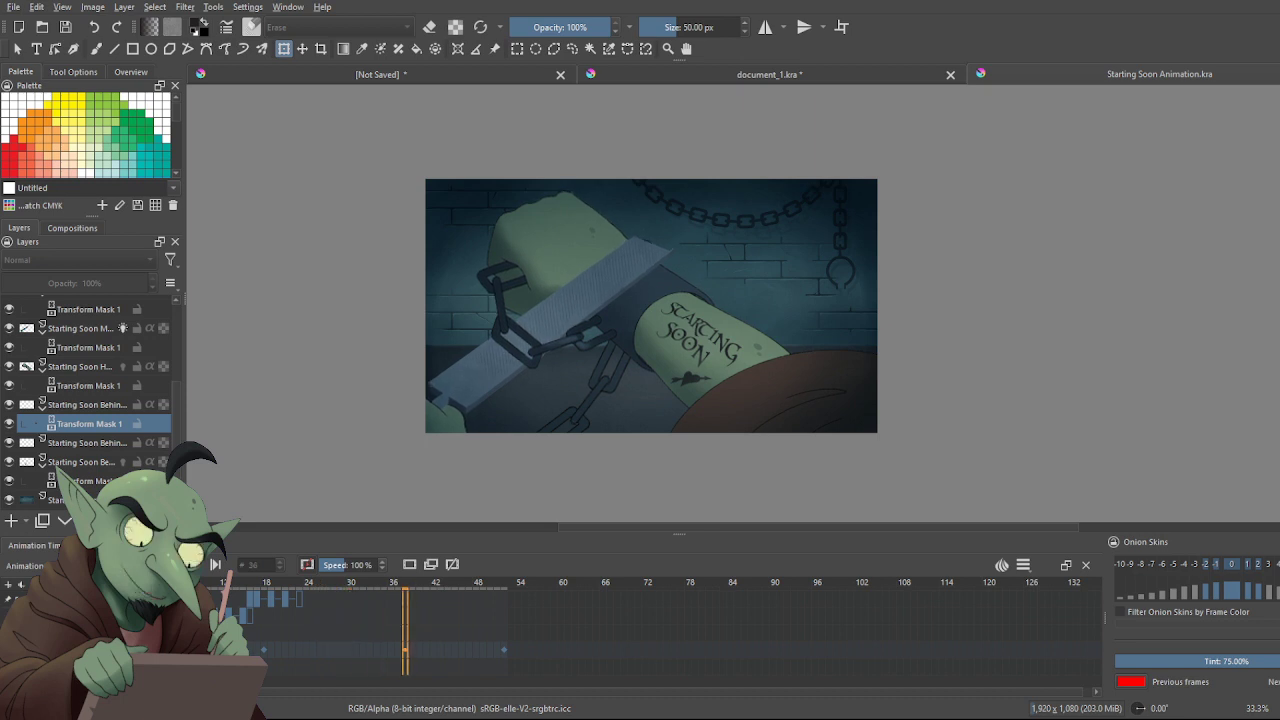
click(172, 565)
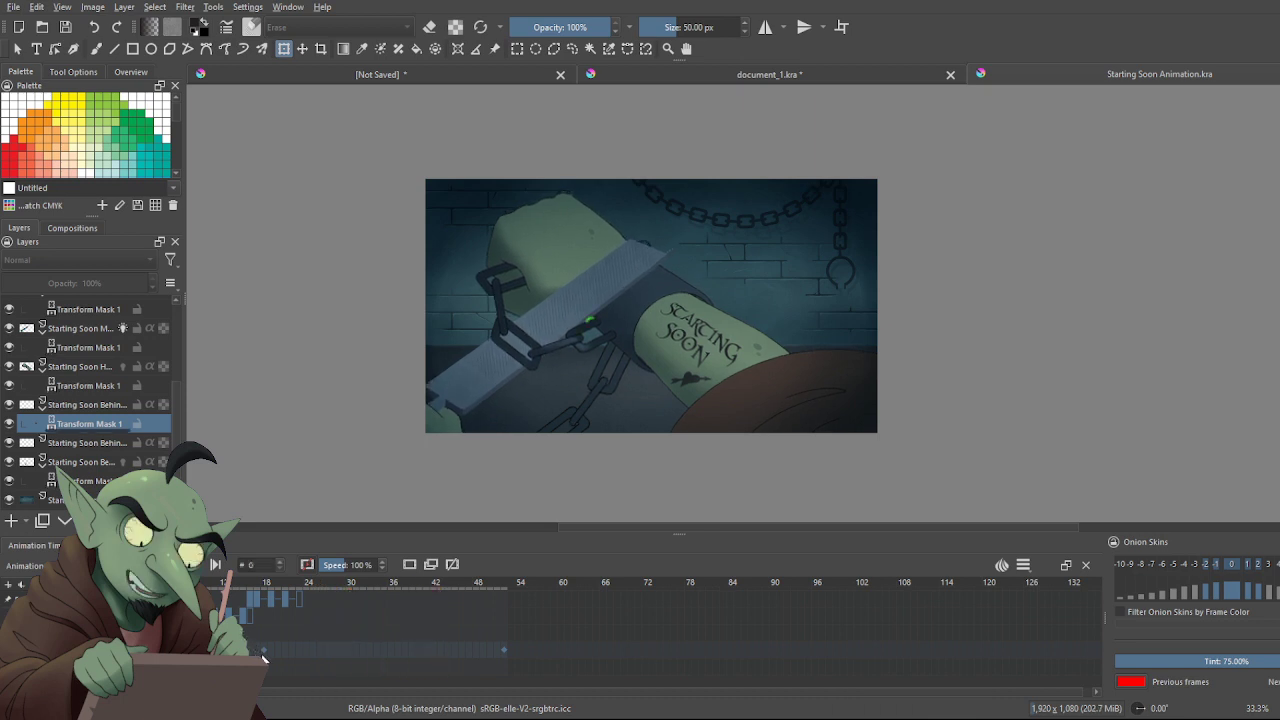
At frame 18, rotate the narrow behind-chain link a little further counterclockwise and apply the transform
click(264, 658)
click(17, 48)
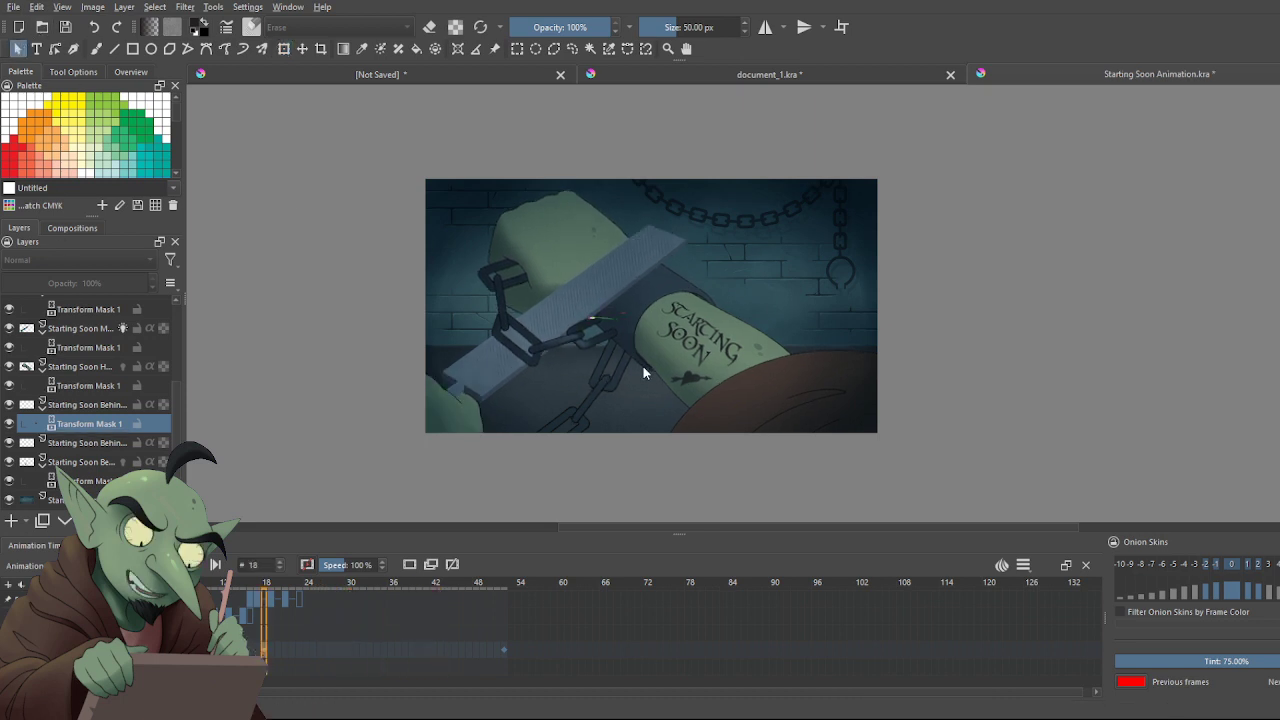
scroll(621, 391, up, 5)
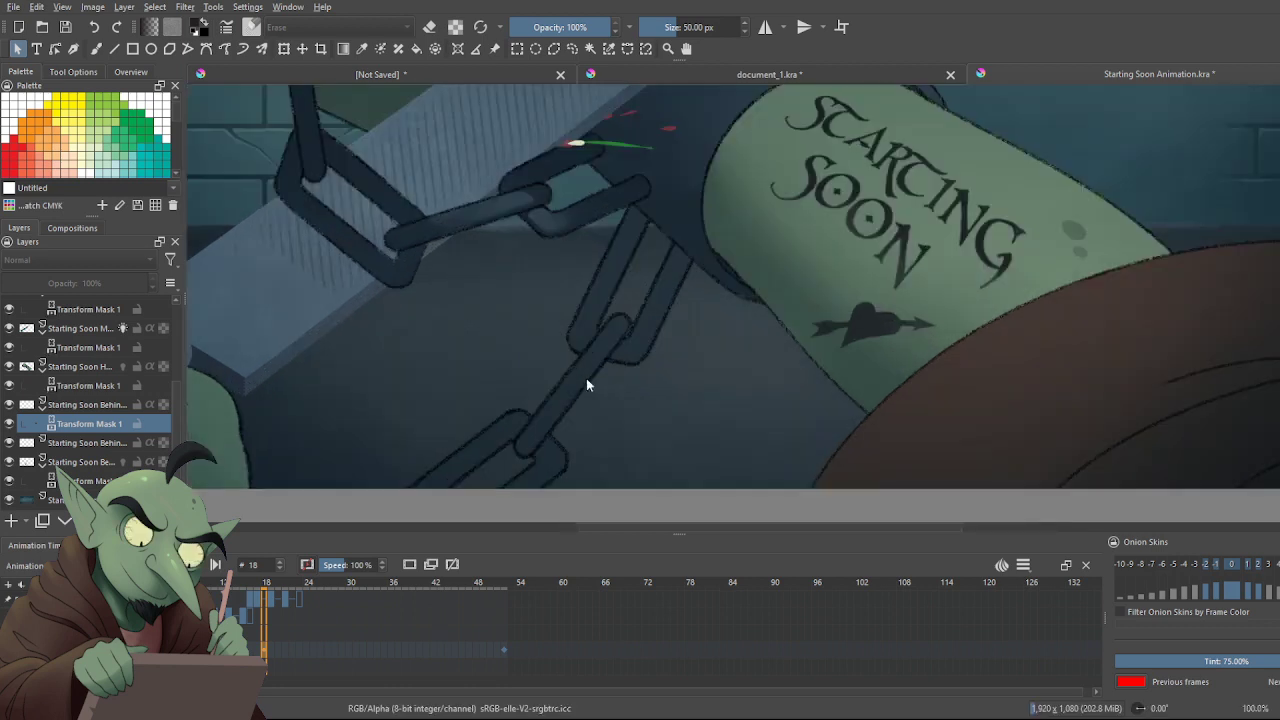
key(ctrl+t)
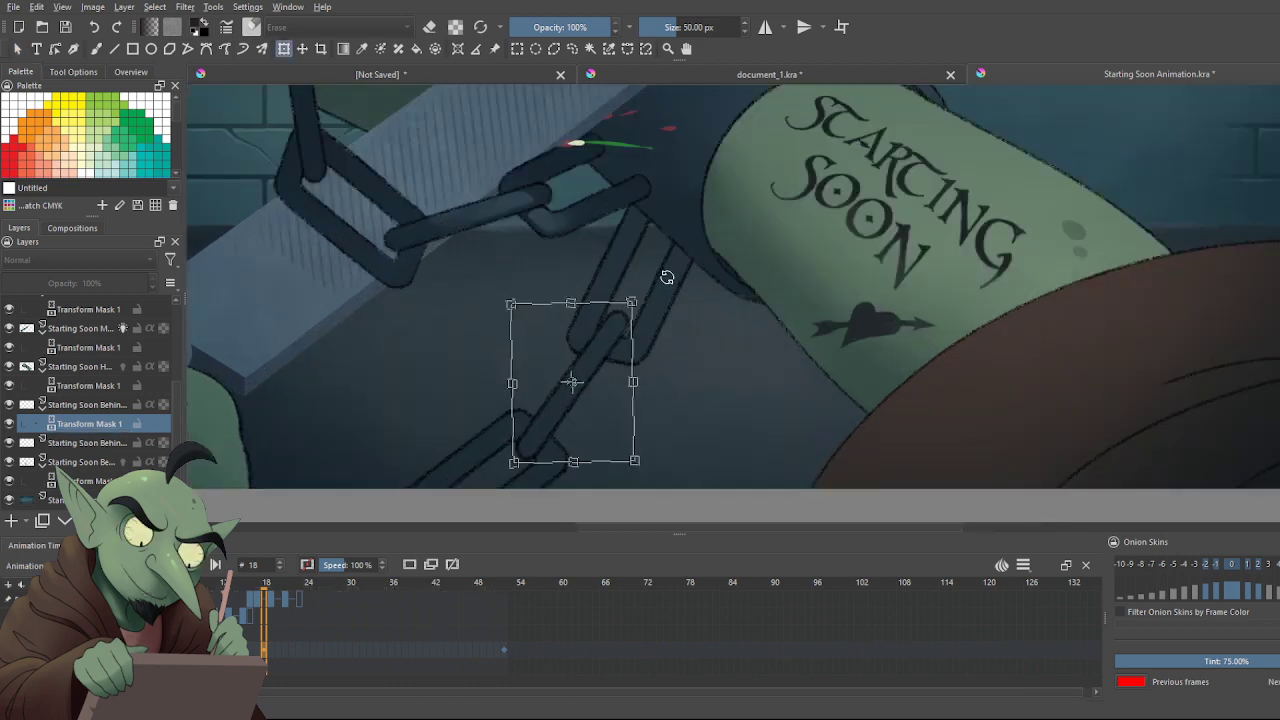
drag(671, 295, 666, 297)
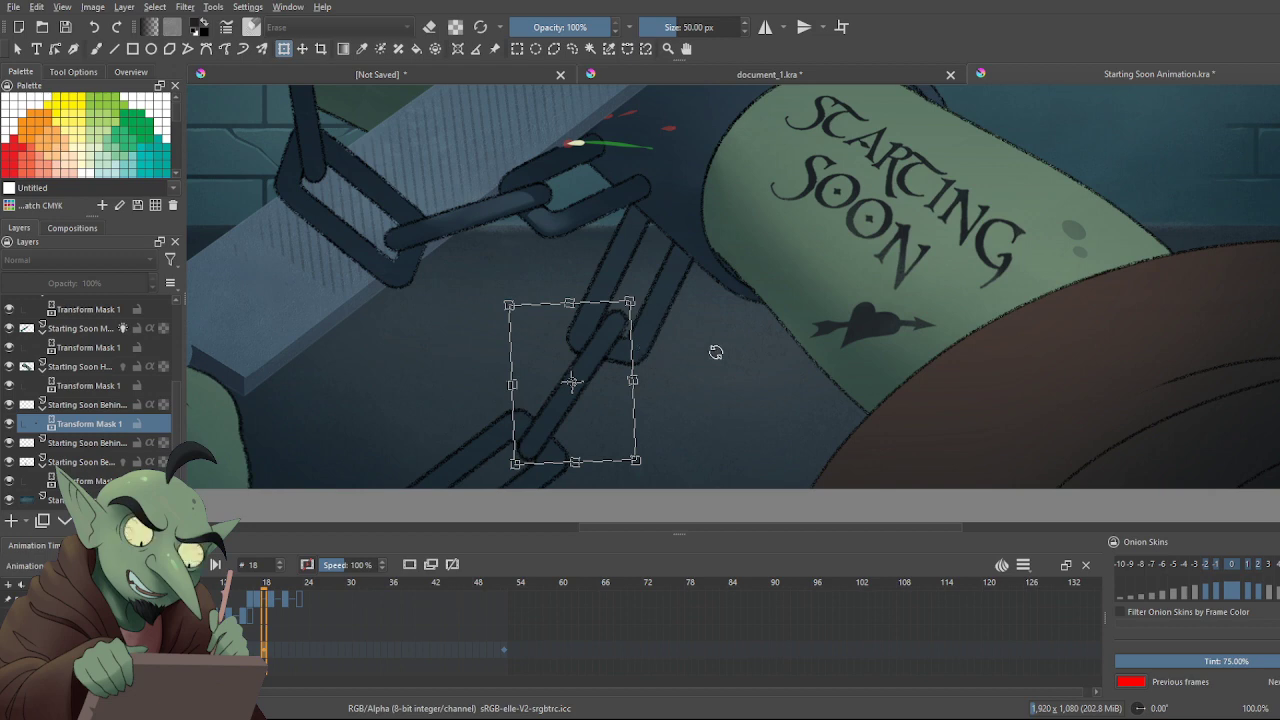
key(Return)
Play the animation from frame 0 to check the adjusted link, stop playback and save the file
scroll(716, 352, down, 5)
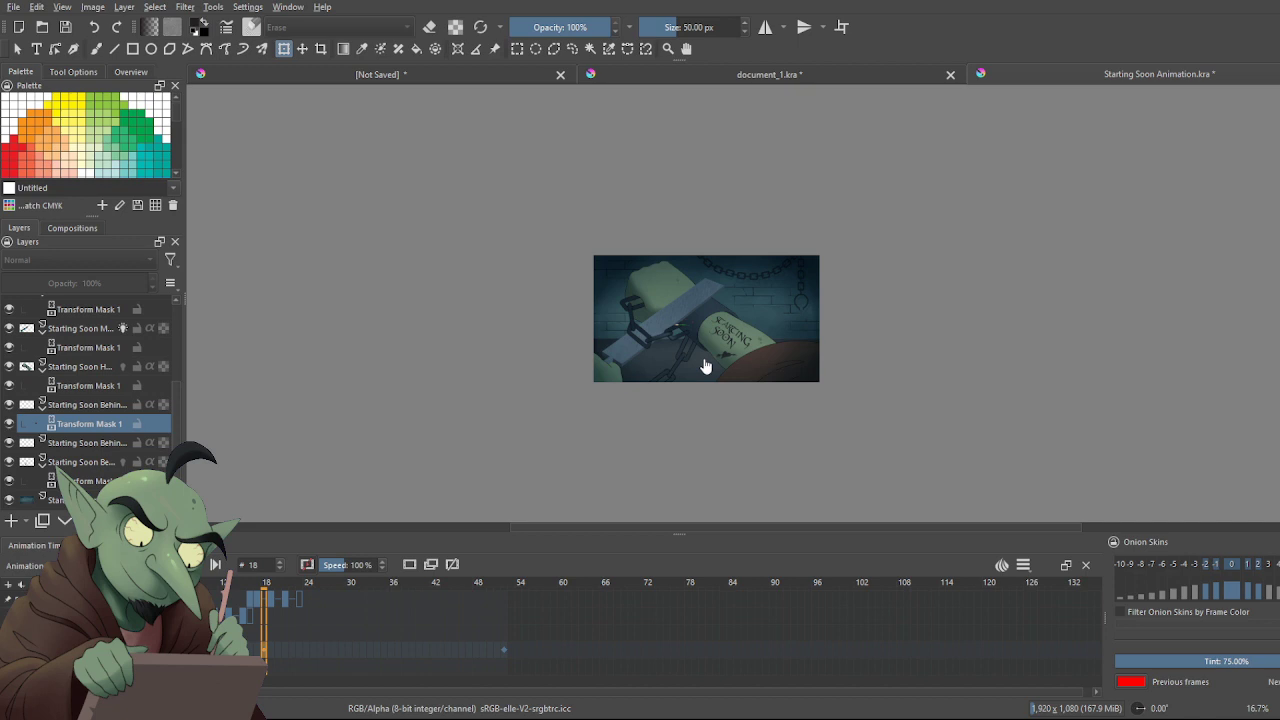
scroll(705, 366, up, 4)
scroll(391, 337, down, 2)
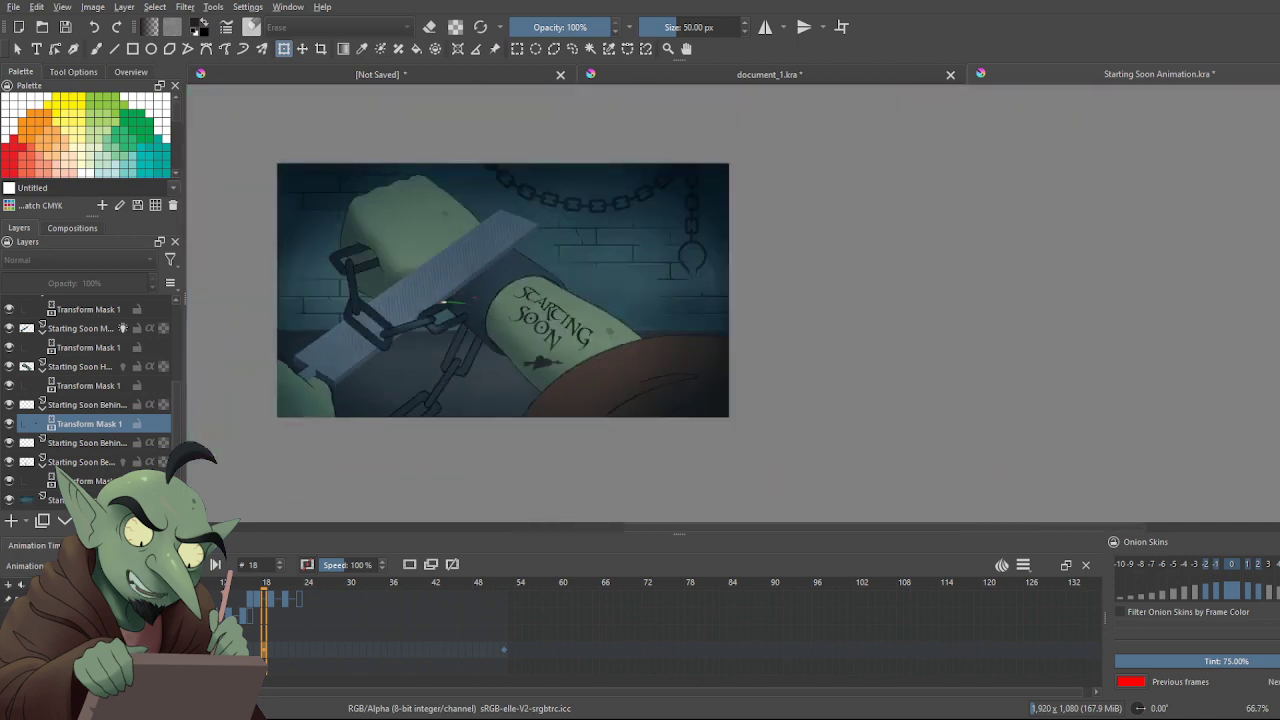
key(Home)
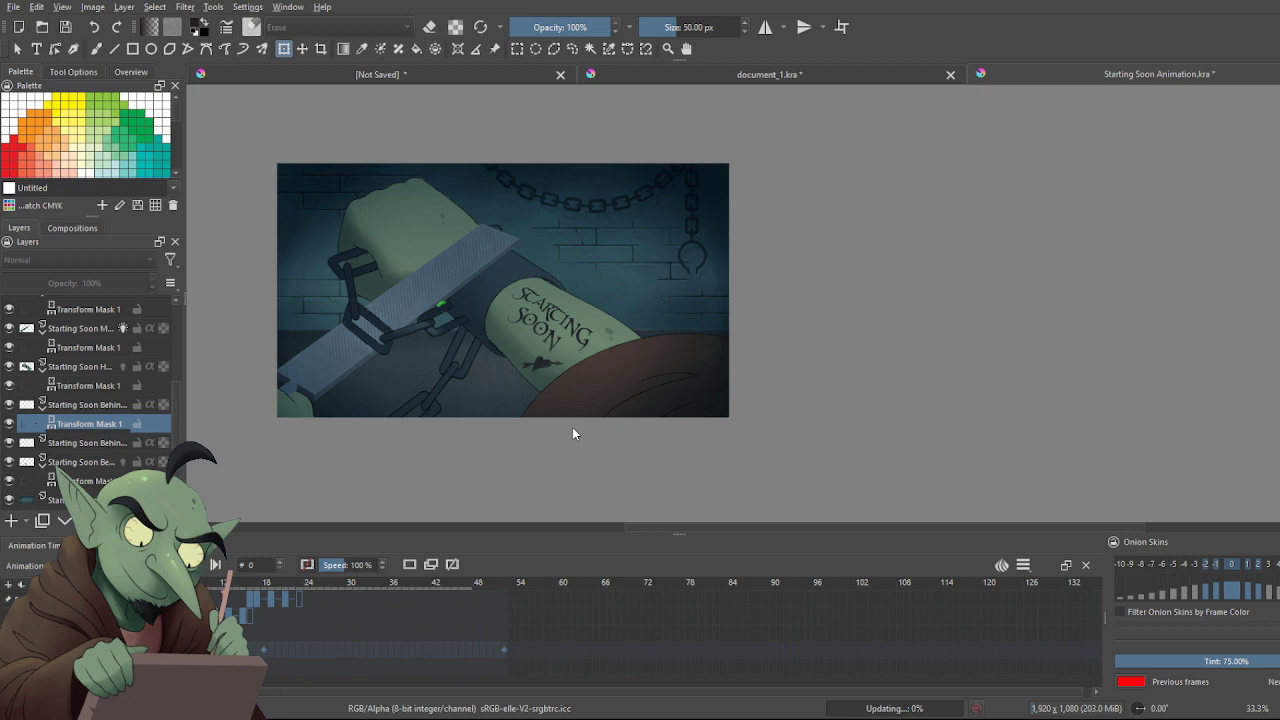
key(space)
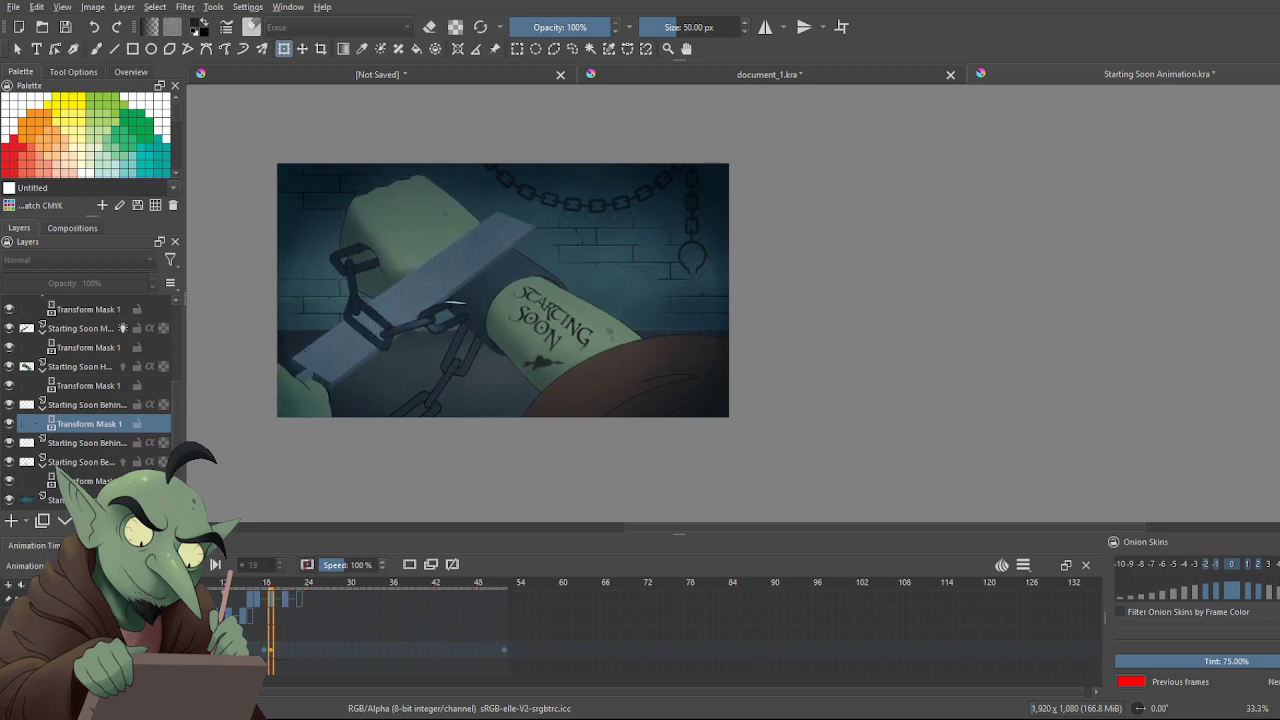
click(441, 305)
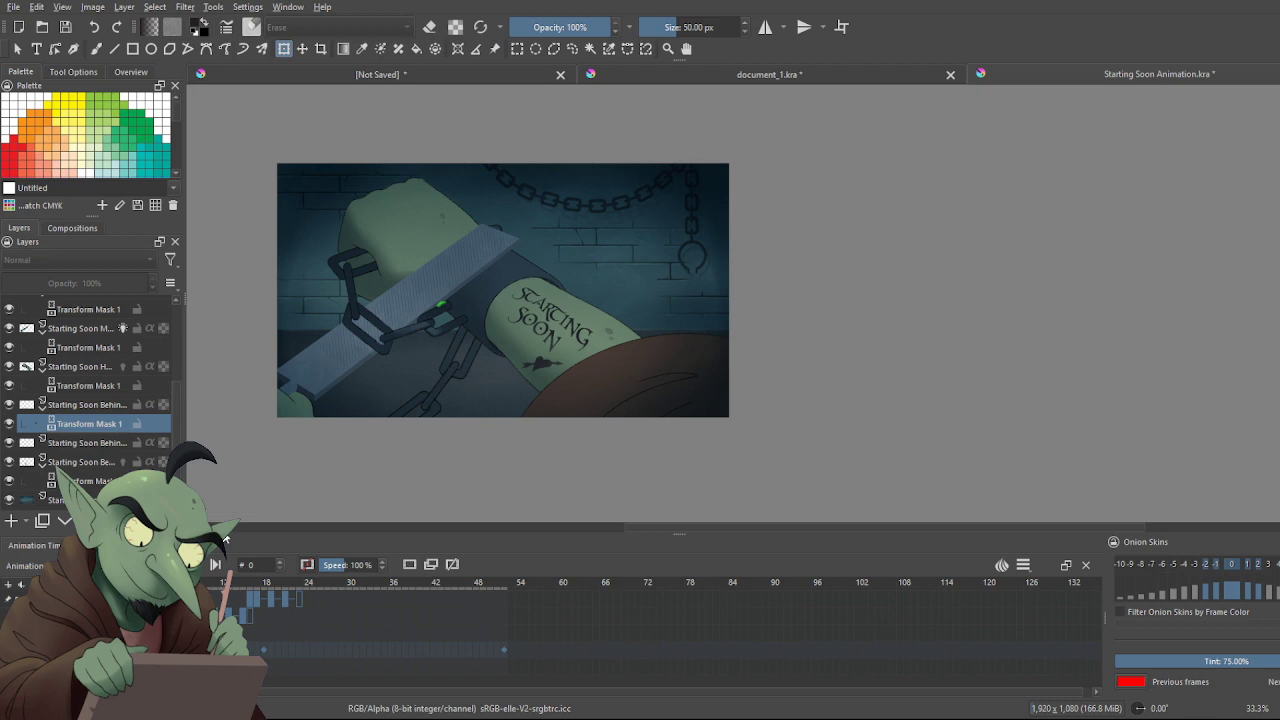
key(ctrl+s)
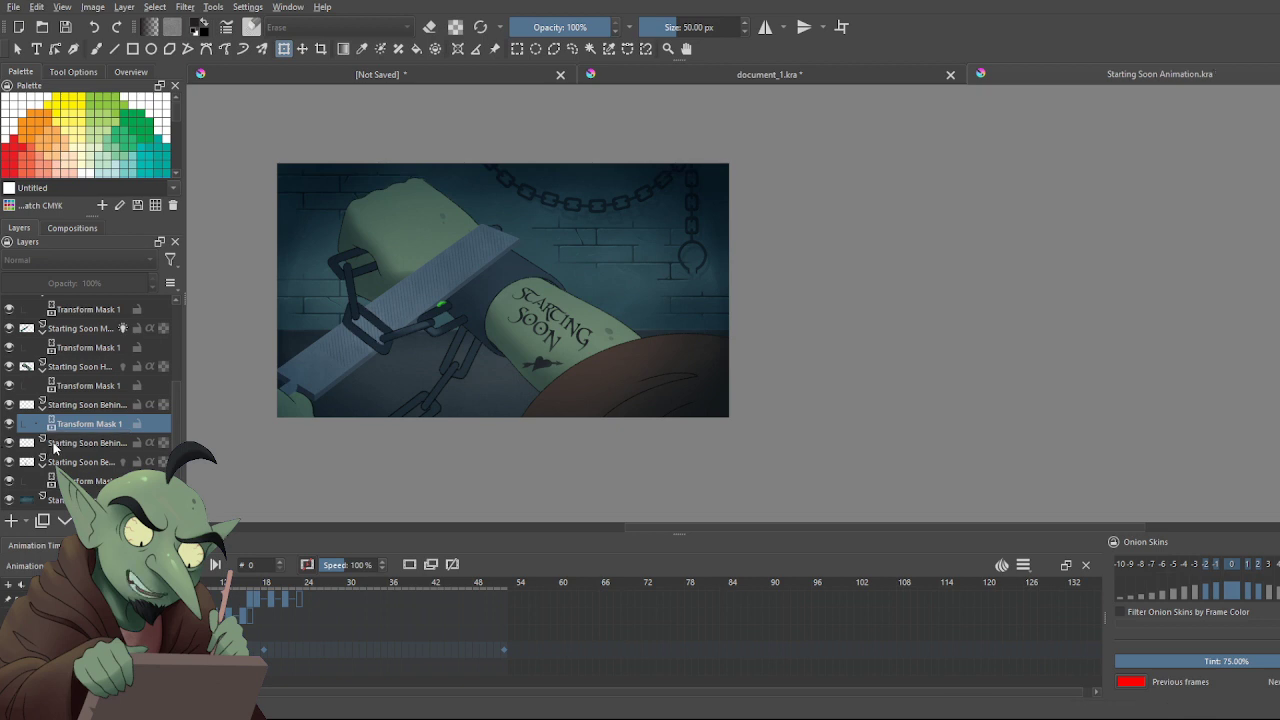
Try moving and rotating the link at the canvas's bottom edge directly on its layer, and undo the transform
click(77, 463)
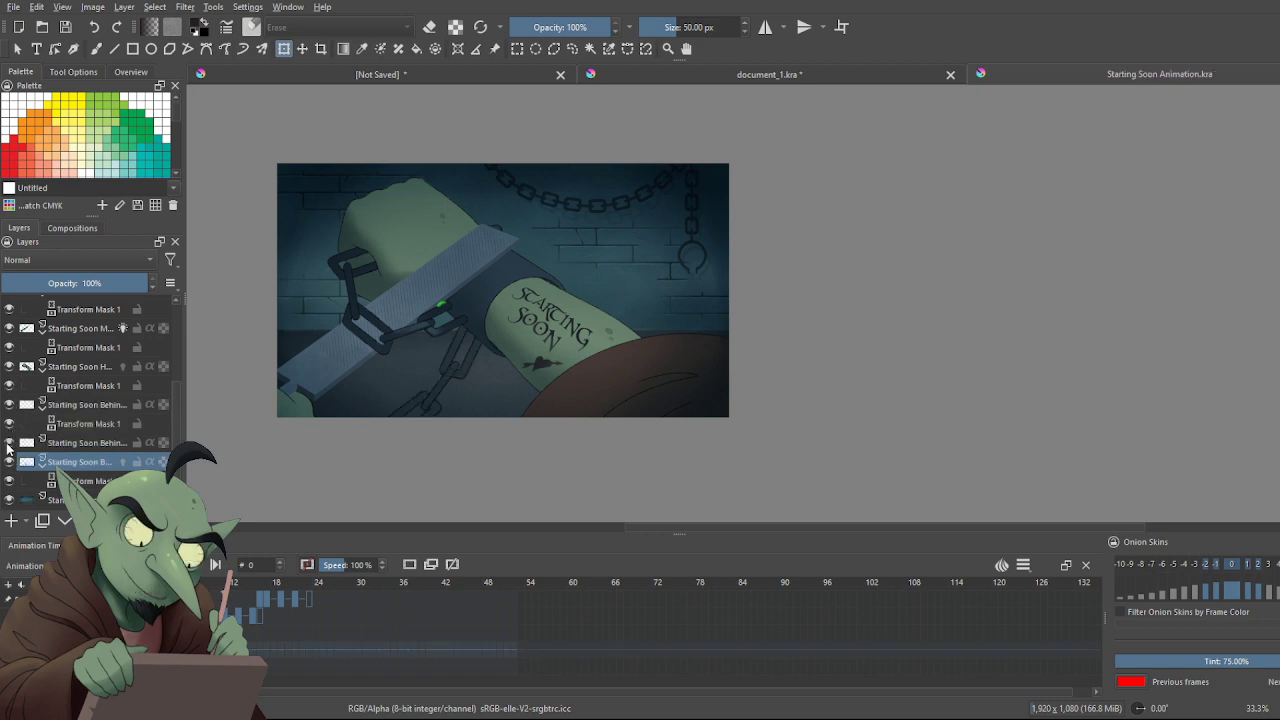
click(88, 444)
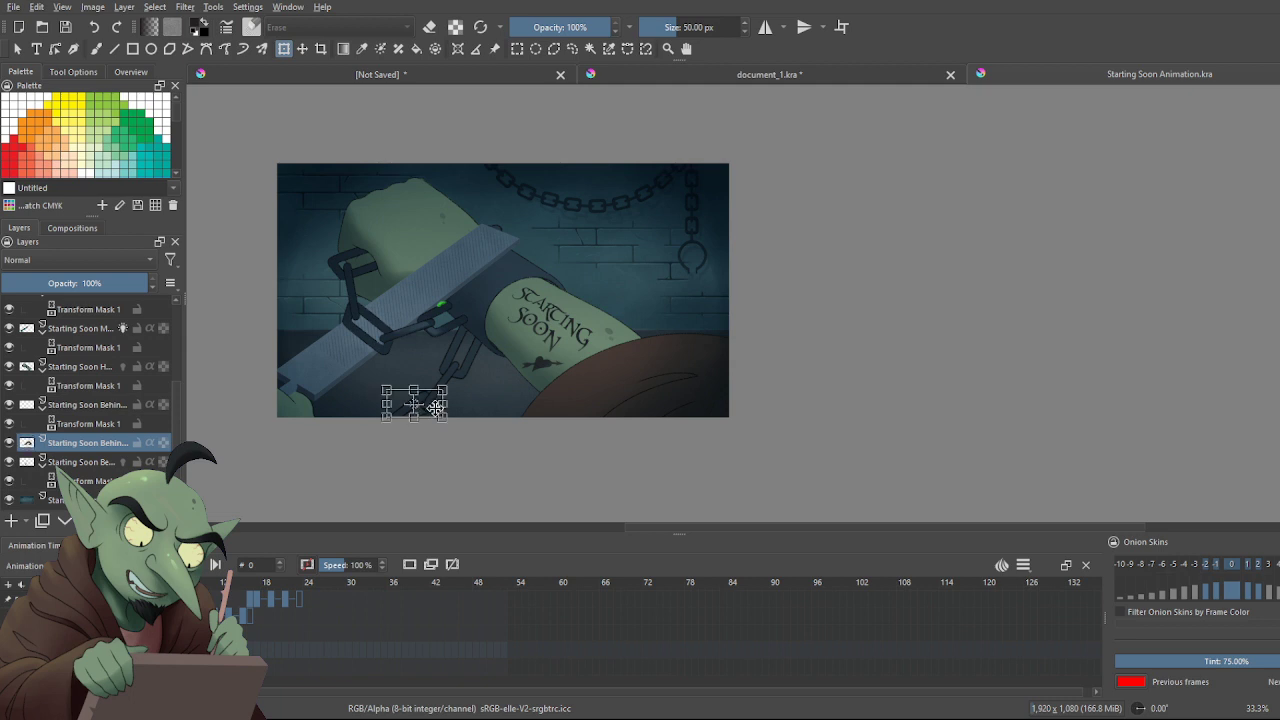
drag(426, 403, 525, 241)
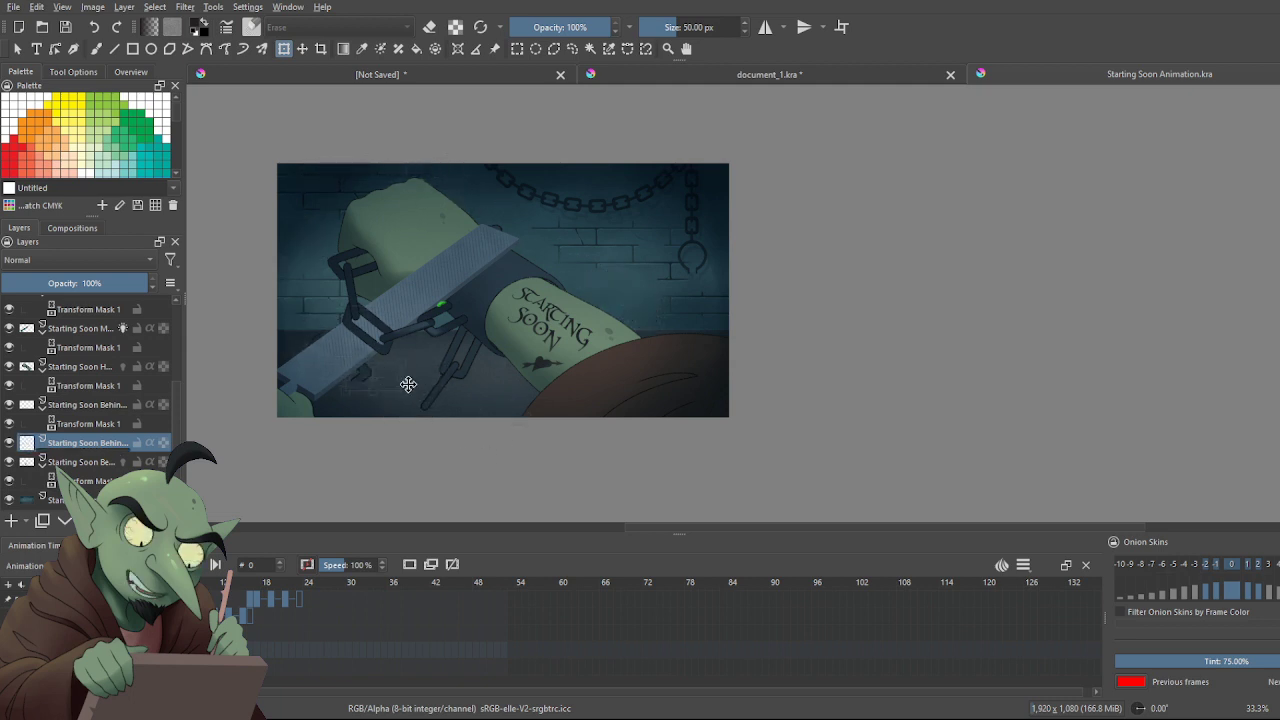
drag(422, 389, 507, 314)
key(Return)
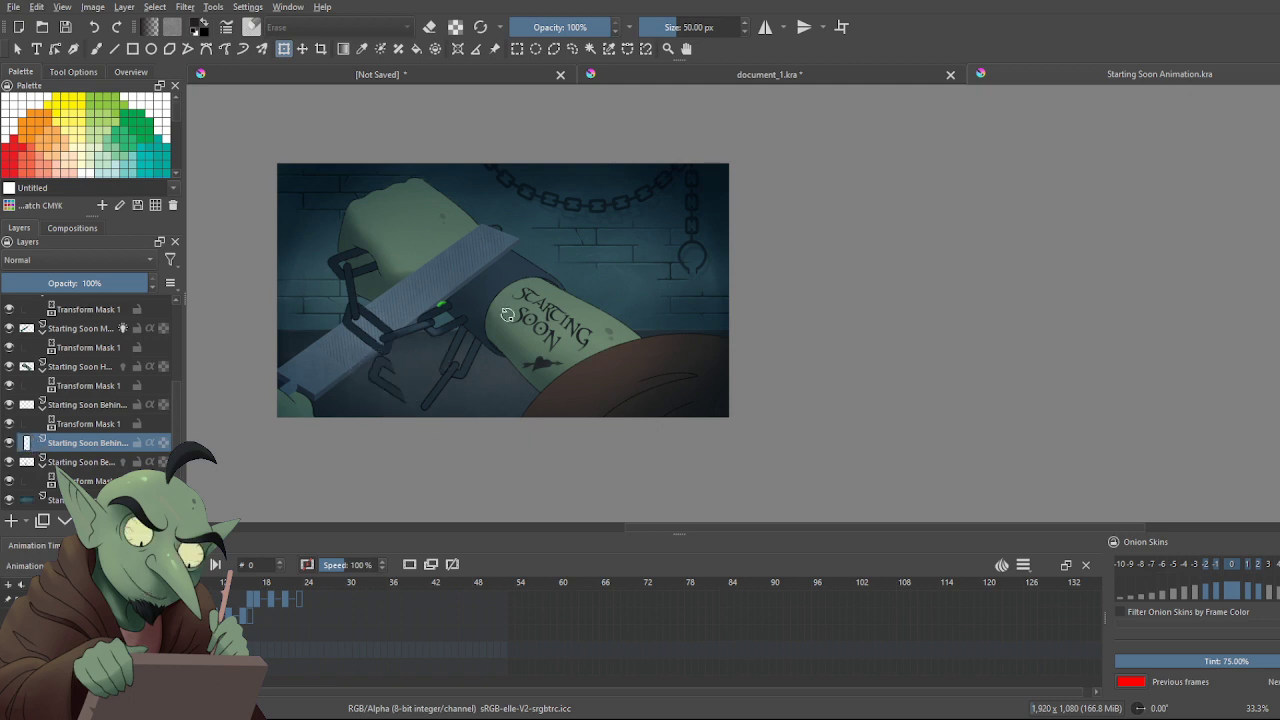
key(ctrl+z)
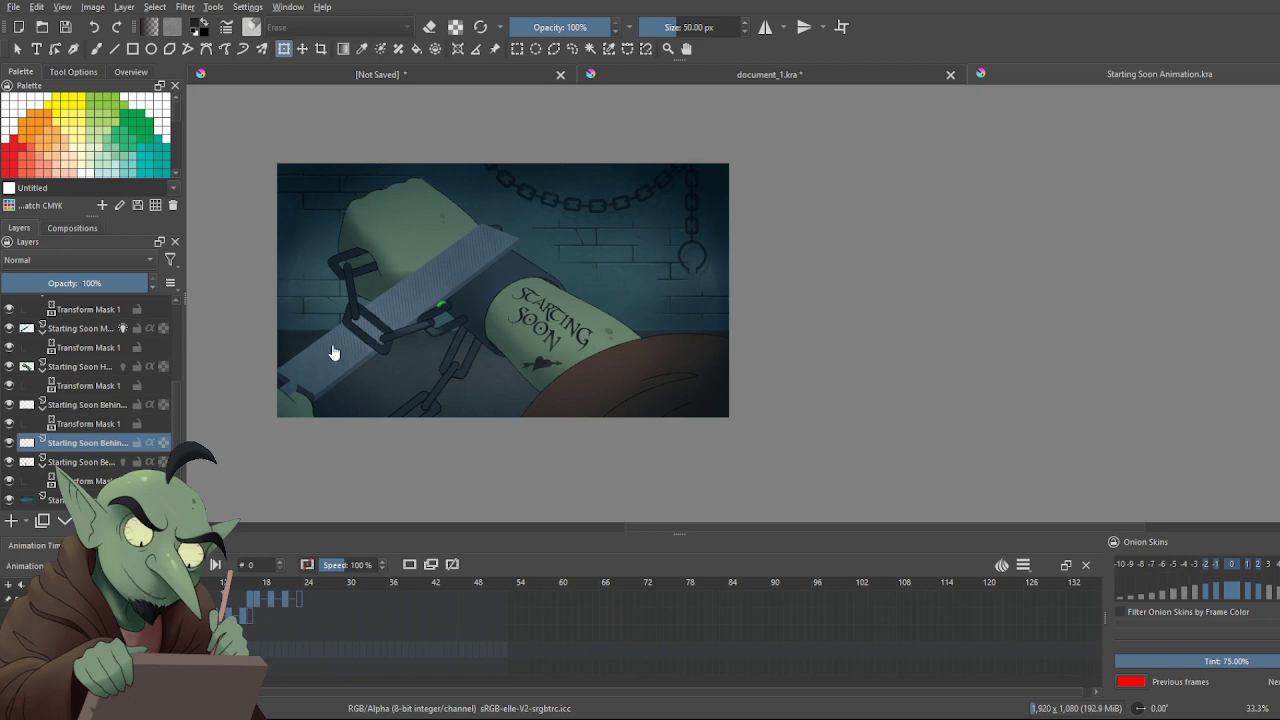
Identify the behind-chain link layers by toggling their visibility, and check the existing transform mask keyframes at frames 5, 18 and 52
click(96, 482)
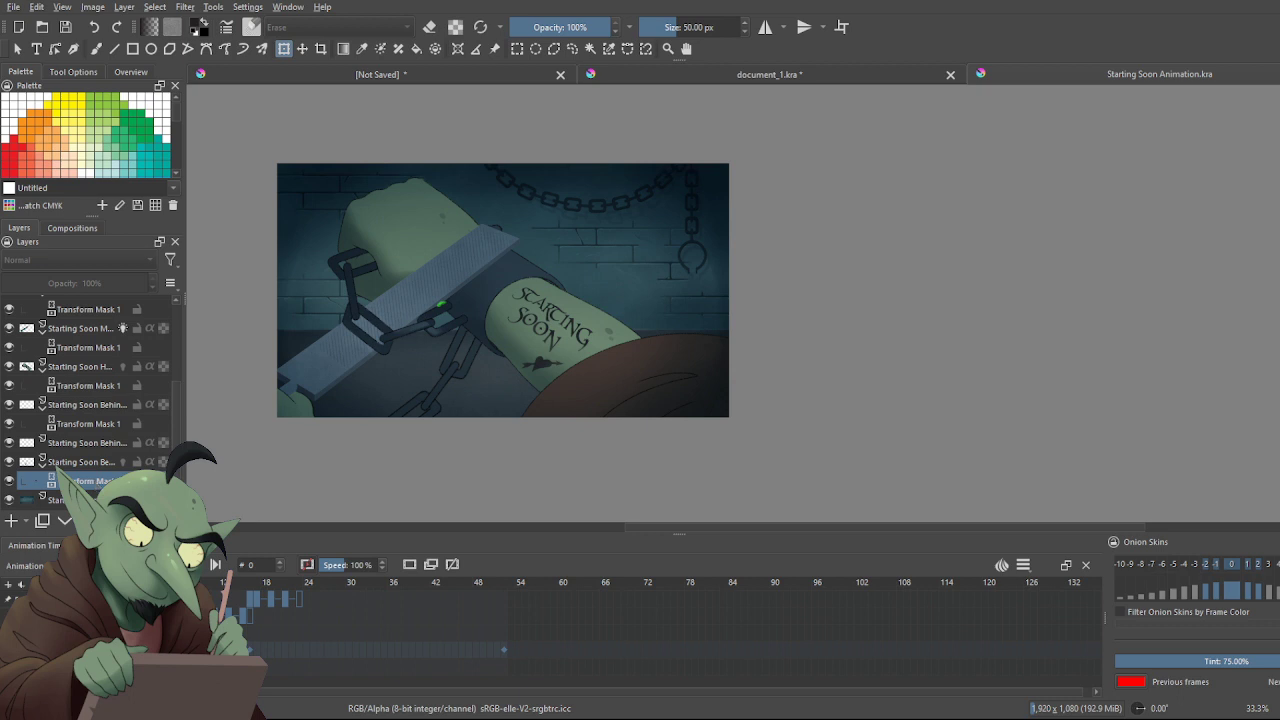
click(176, 582)
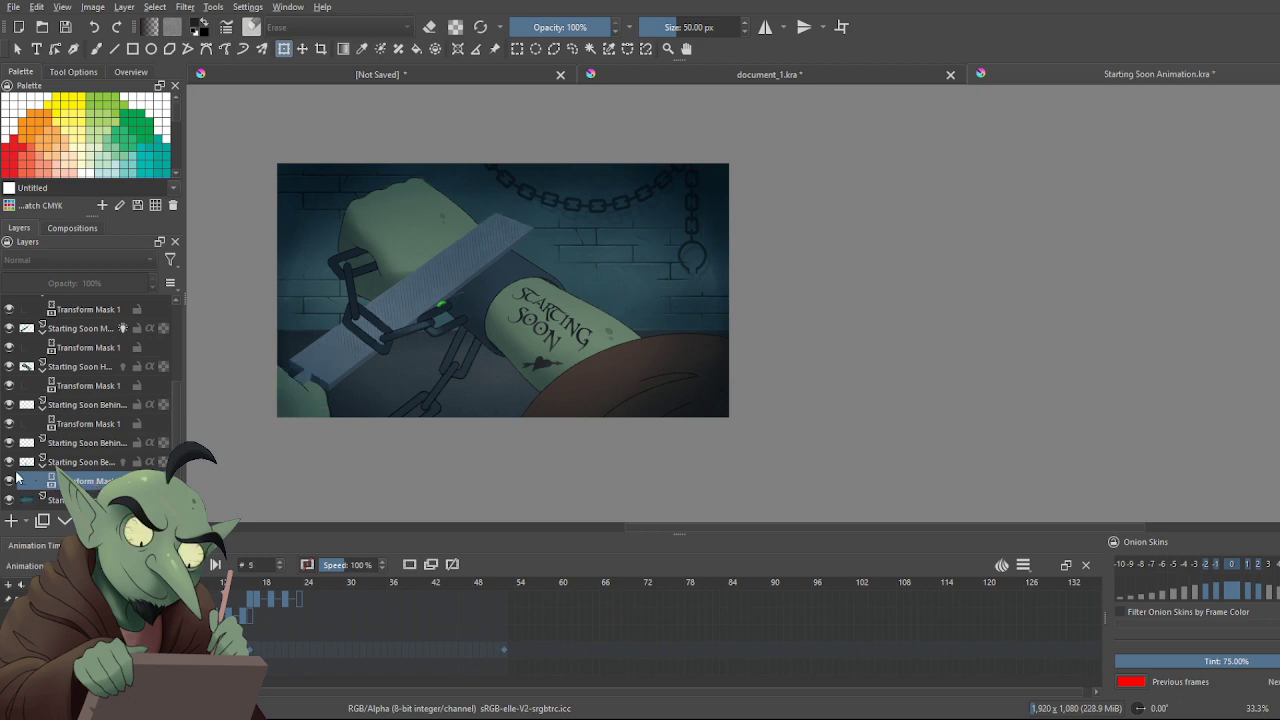
click(8, 443)
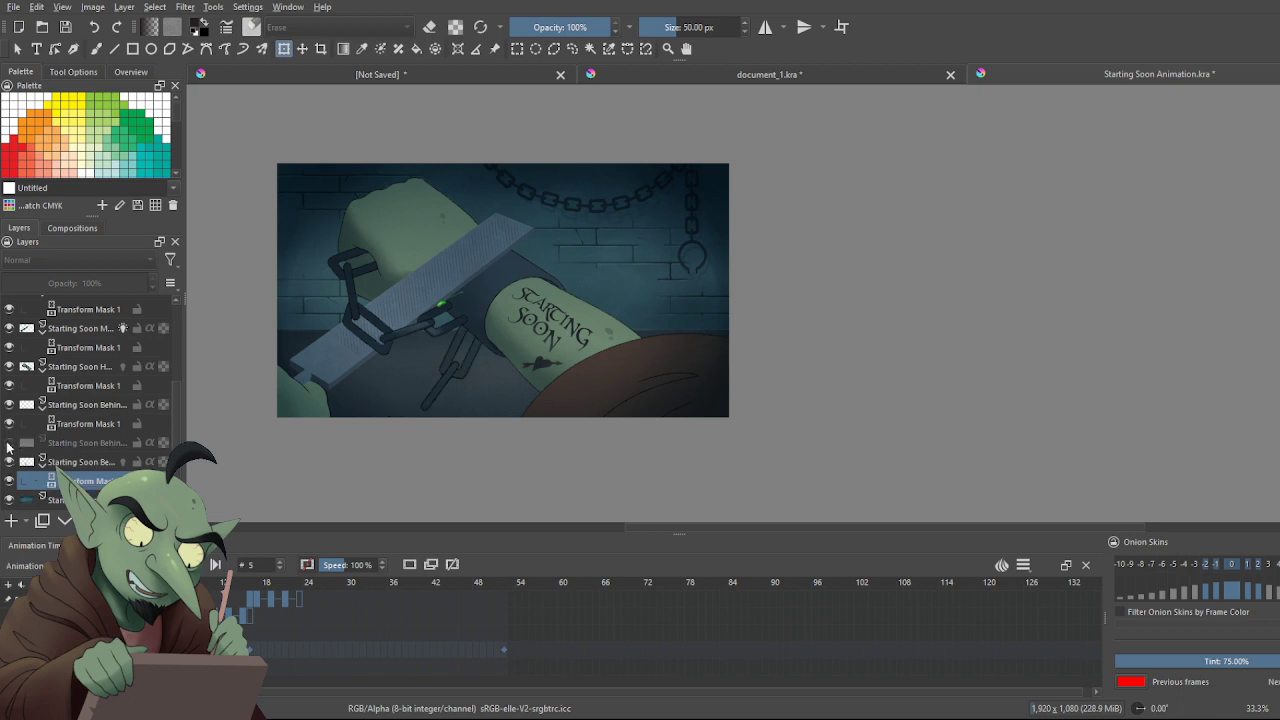
click(8, 443)
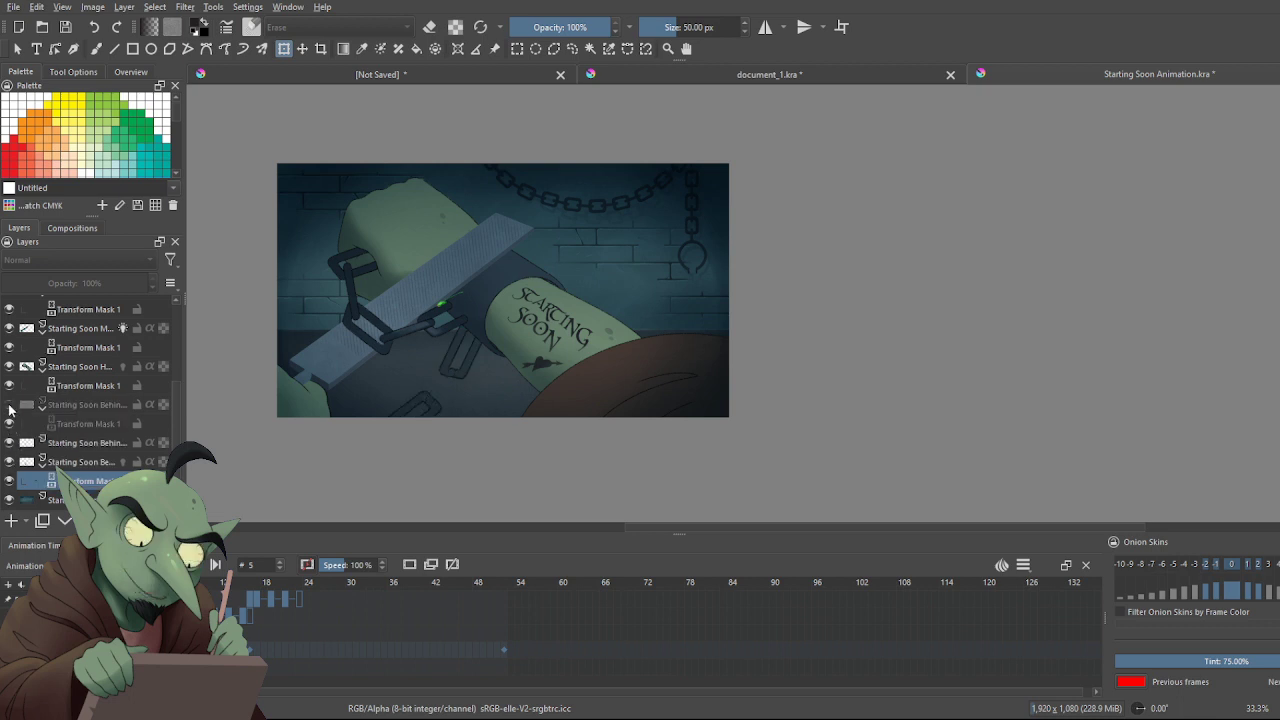
click(106, 423)
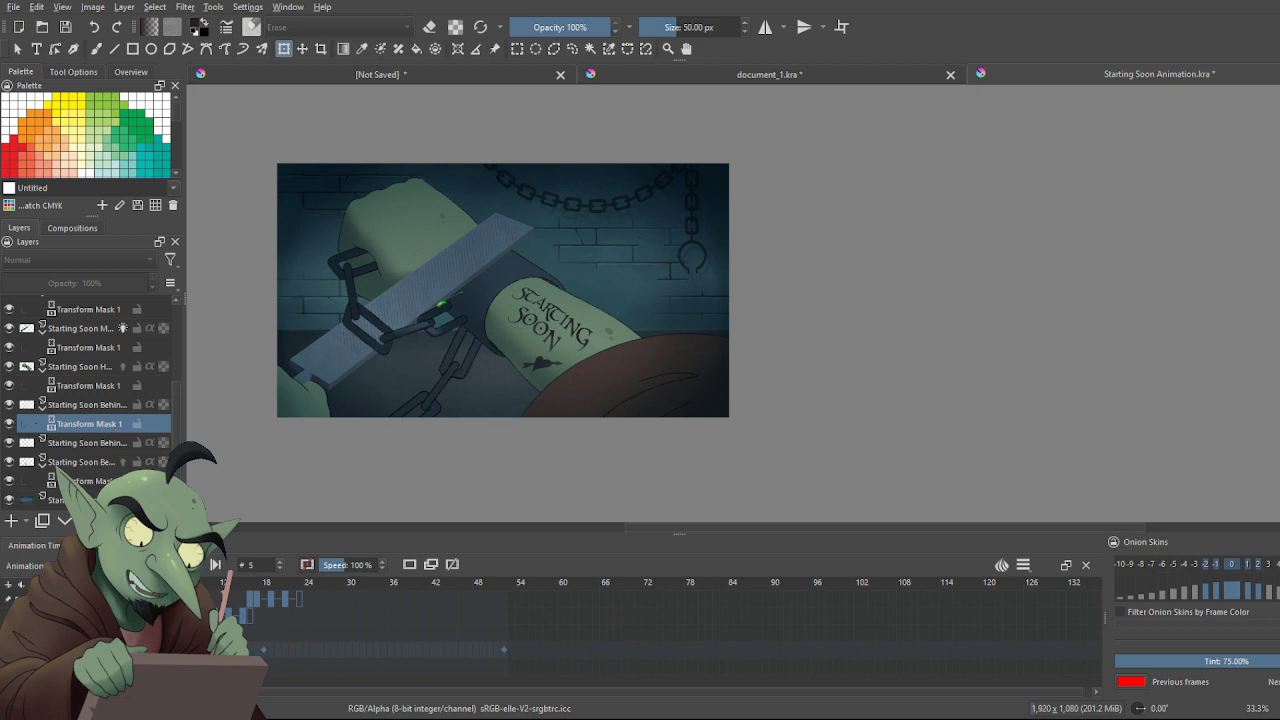
click(215, 585)
click(174, 585)
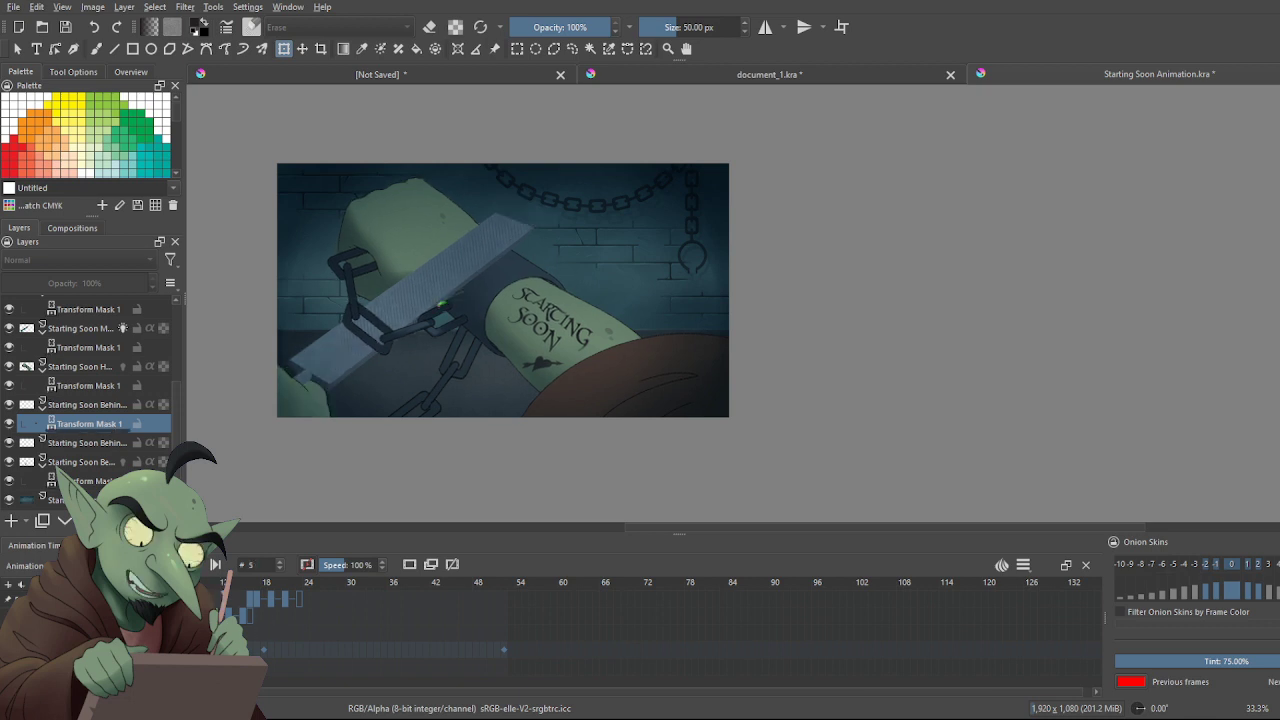
click(265, 661)
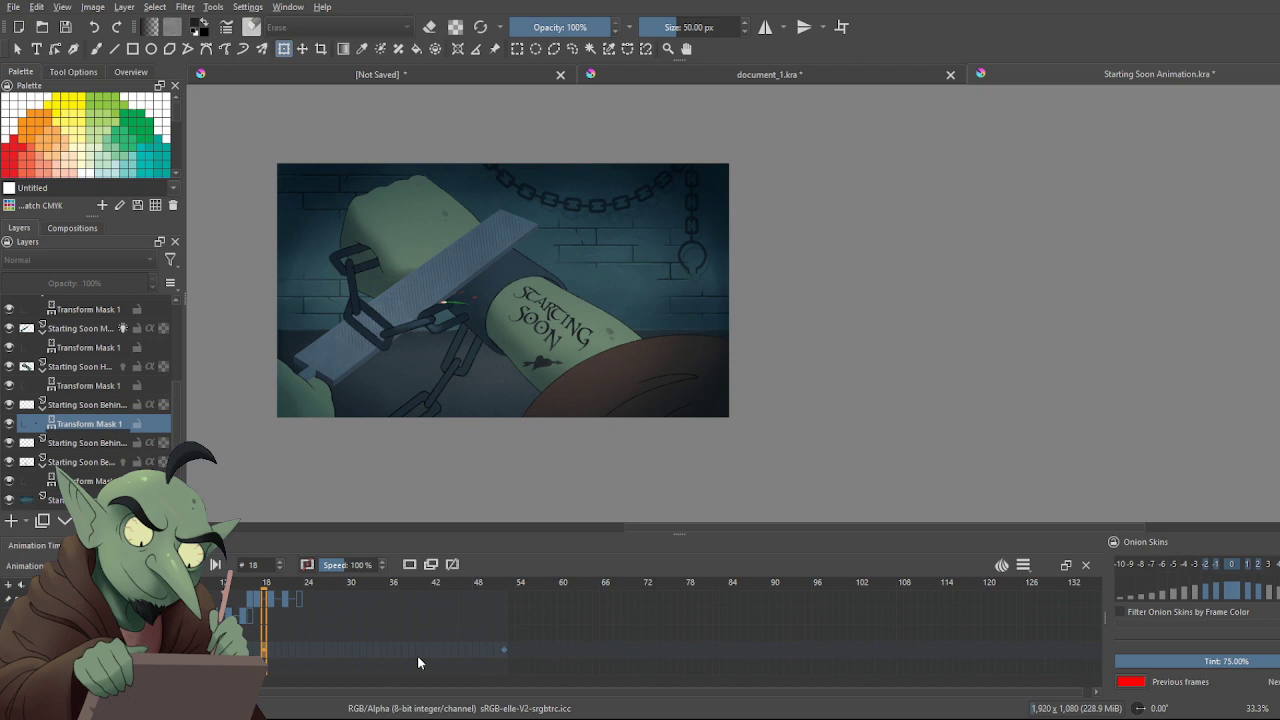
click(505, 652)
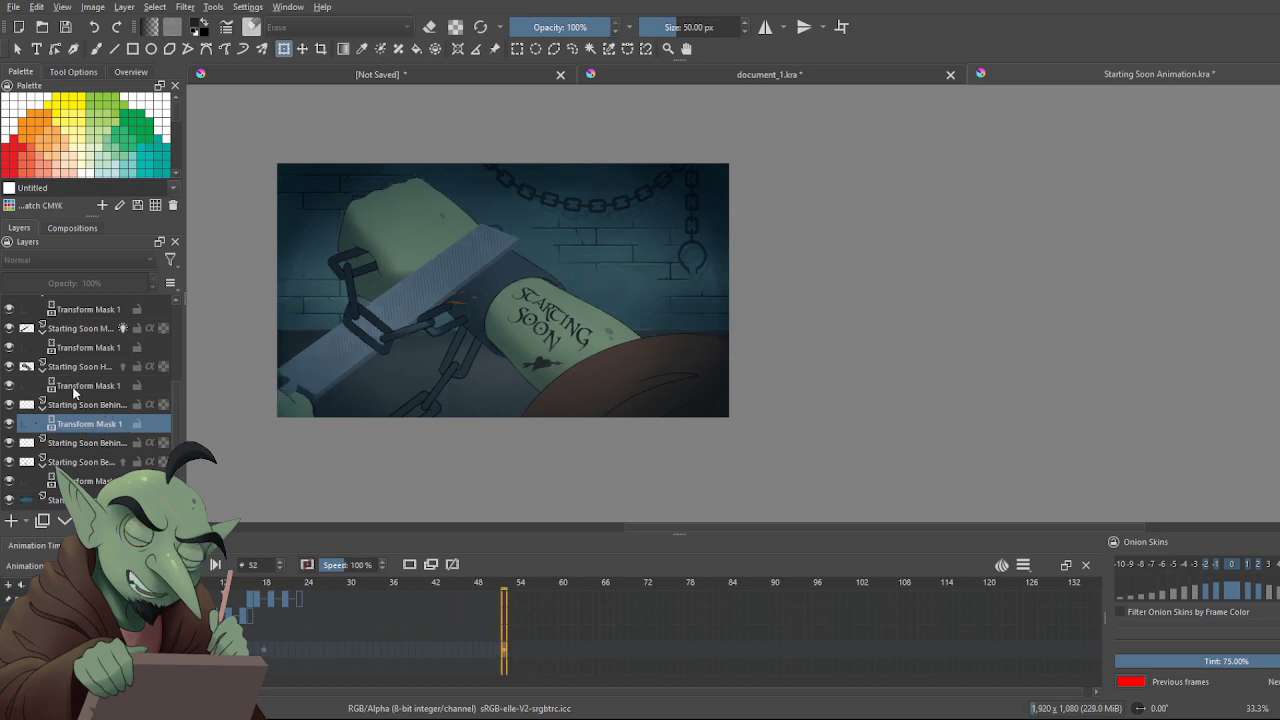
Add a transform mask to the layer of the link at the canvas's bottom edge and keyframe it at frame 5
click(82, 443)
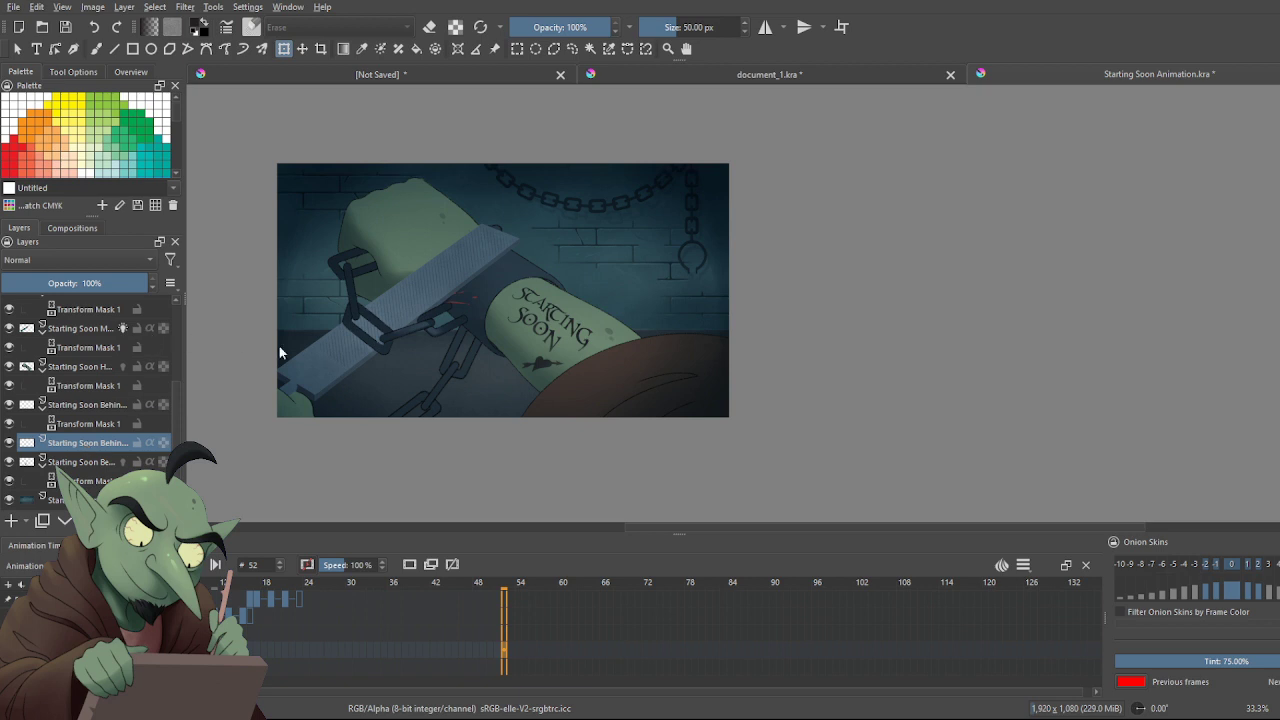
key(ctrl+v)
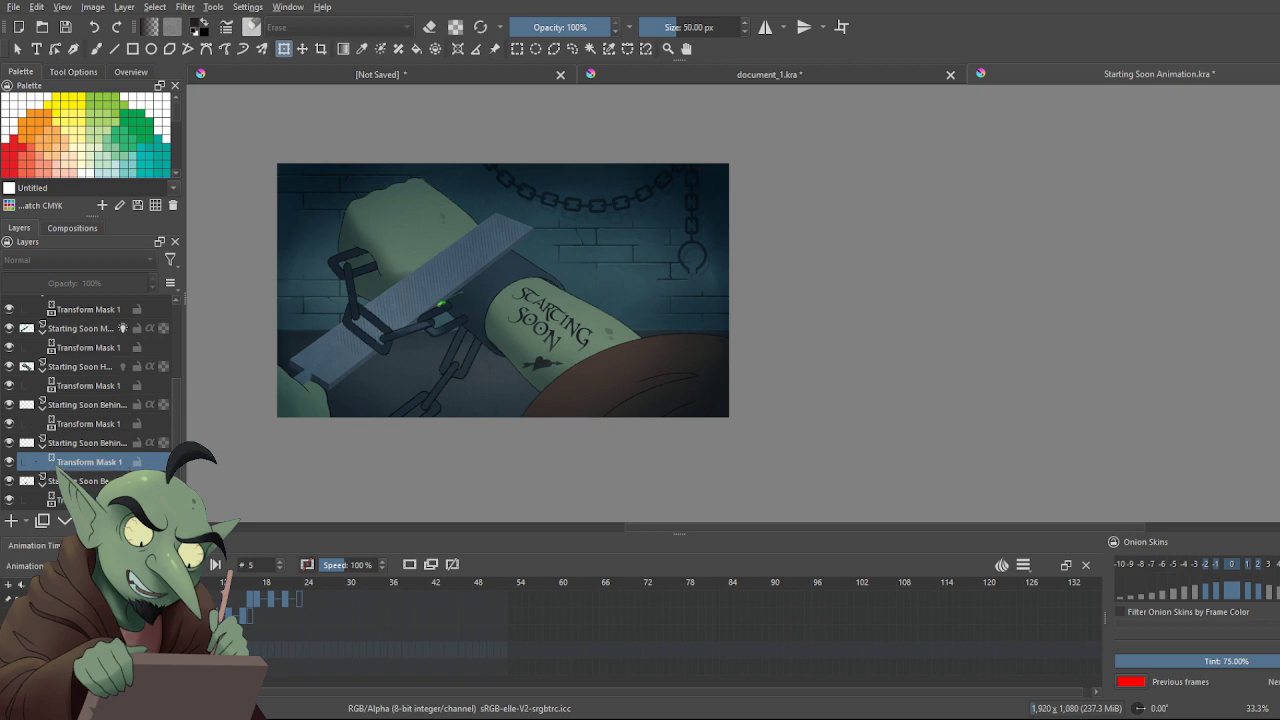
click(359, 566)
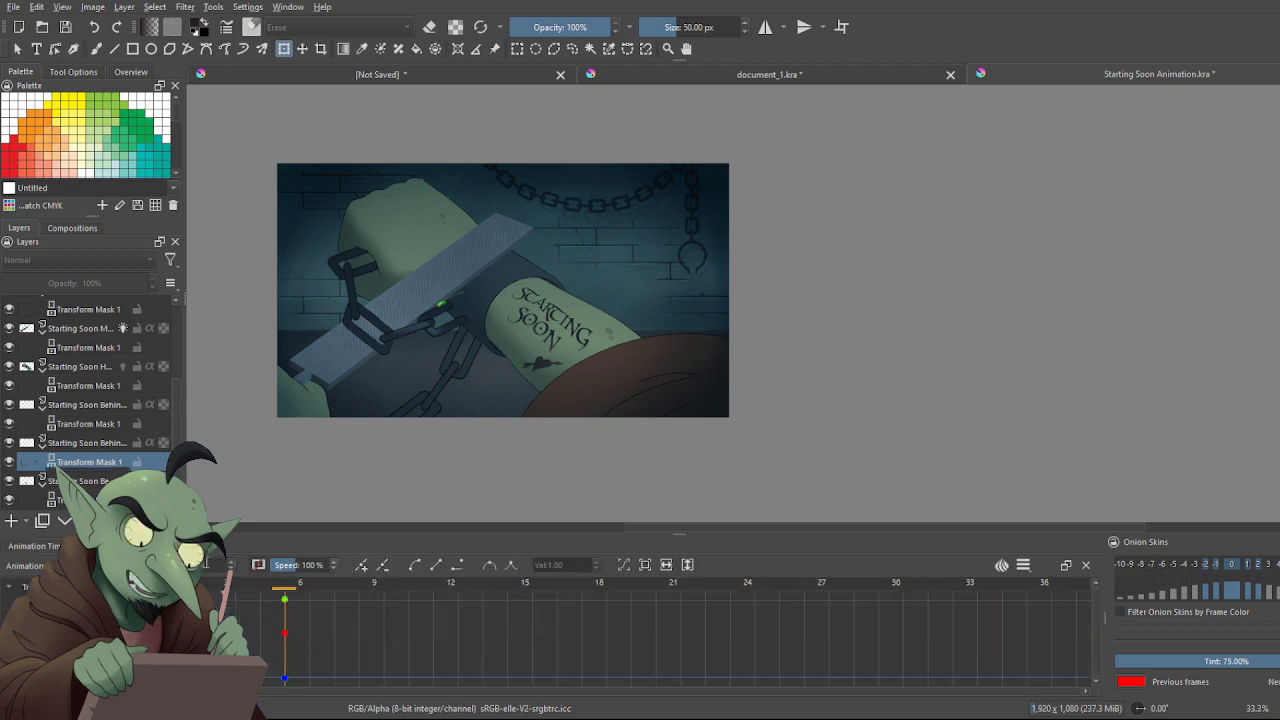
click(34, 546)
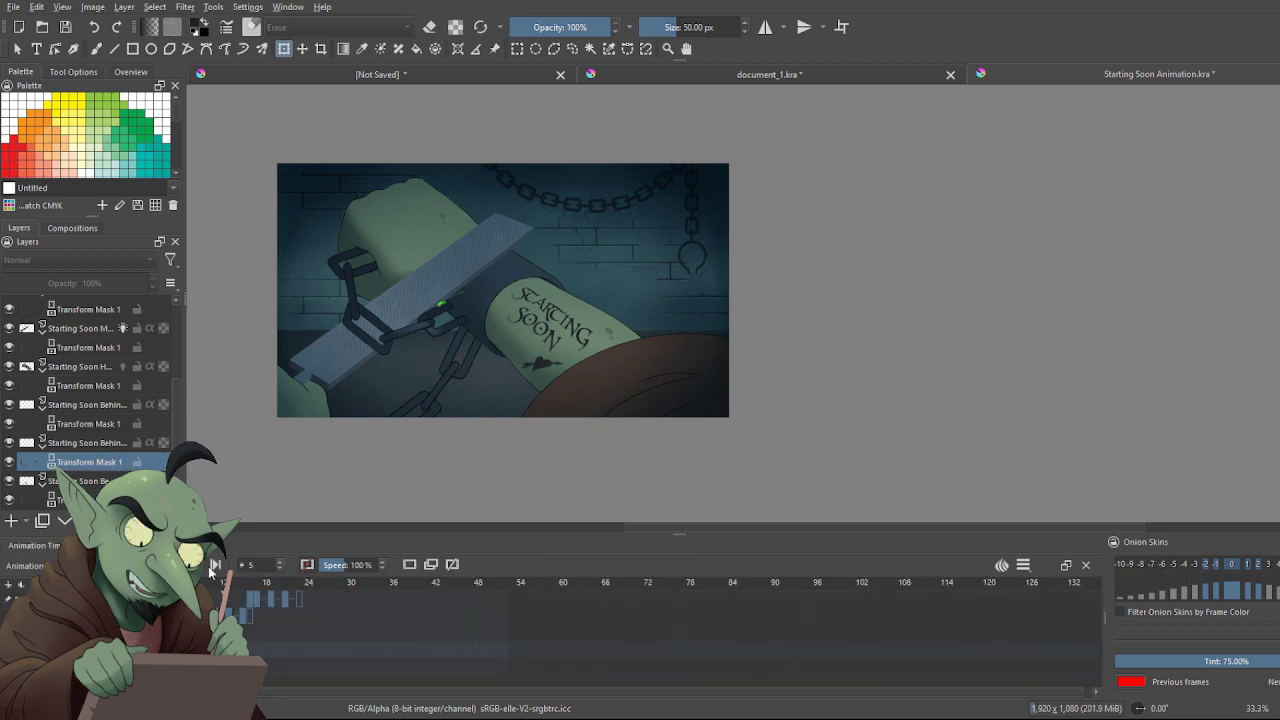
Add keyframes for the bottom-edge link's transform mask at frames 18 and 52
click(268, 591)
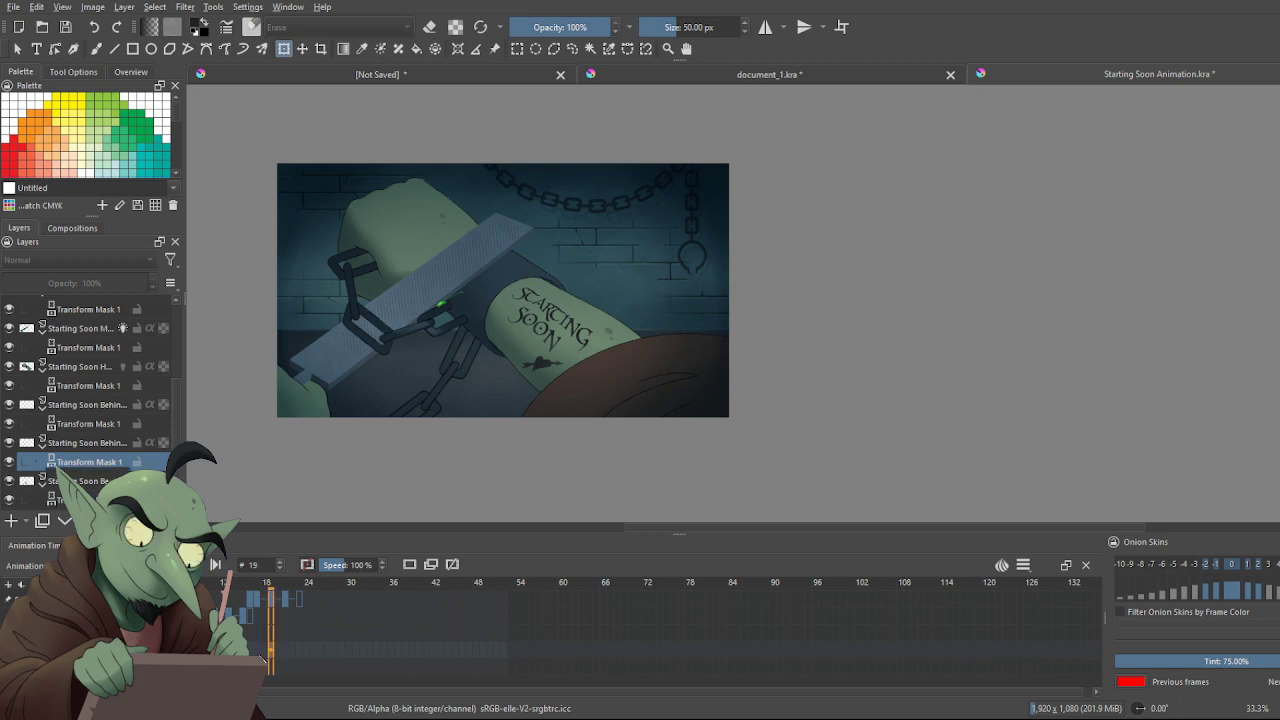
click(265, 656)
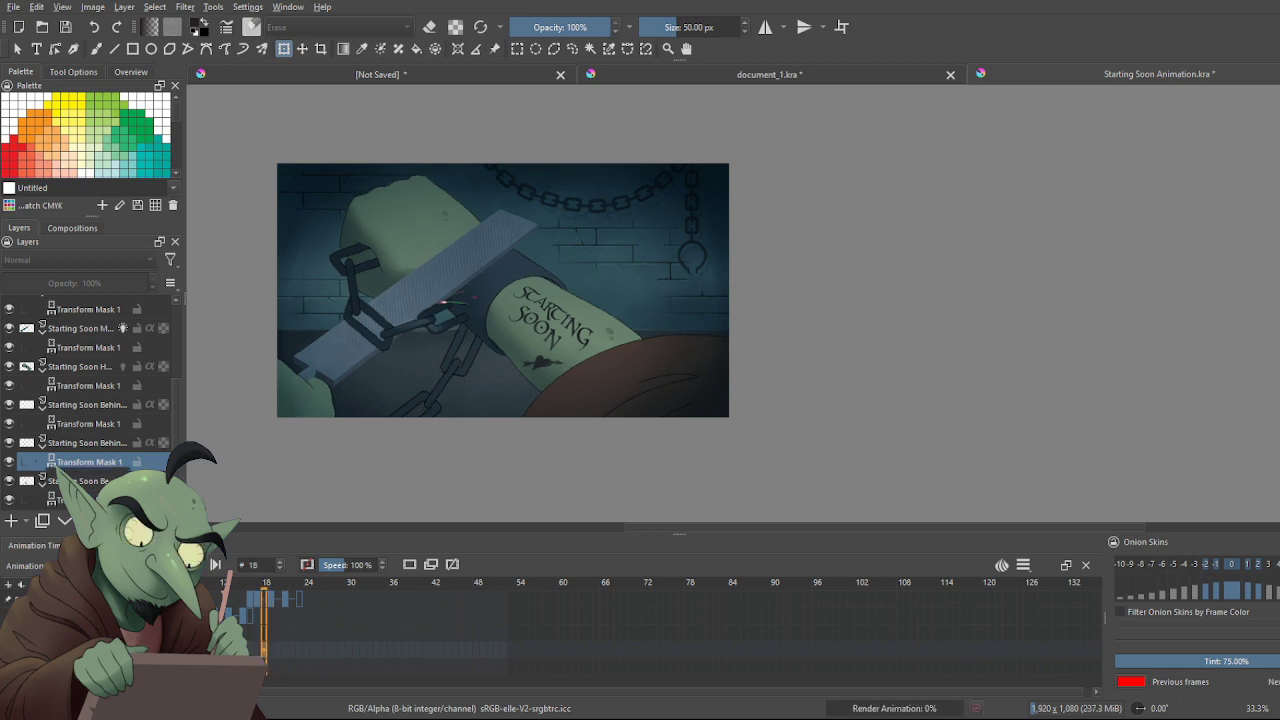
click(140, 546)
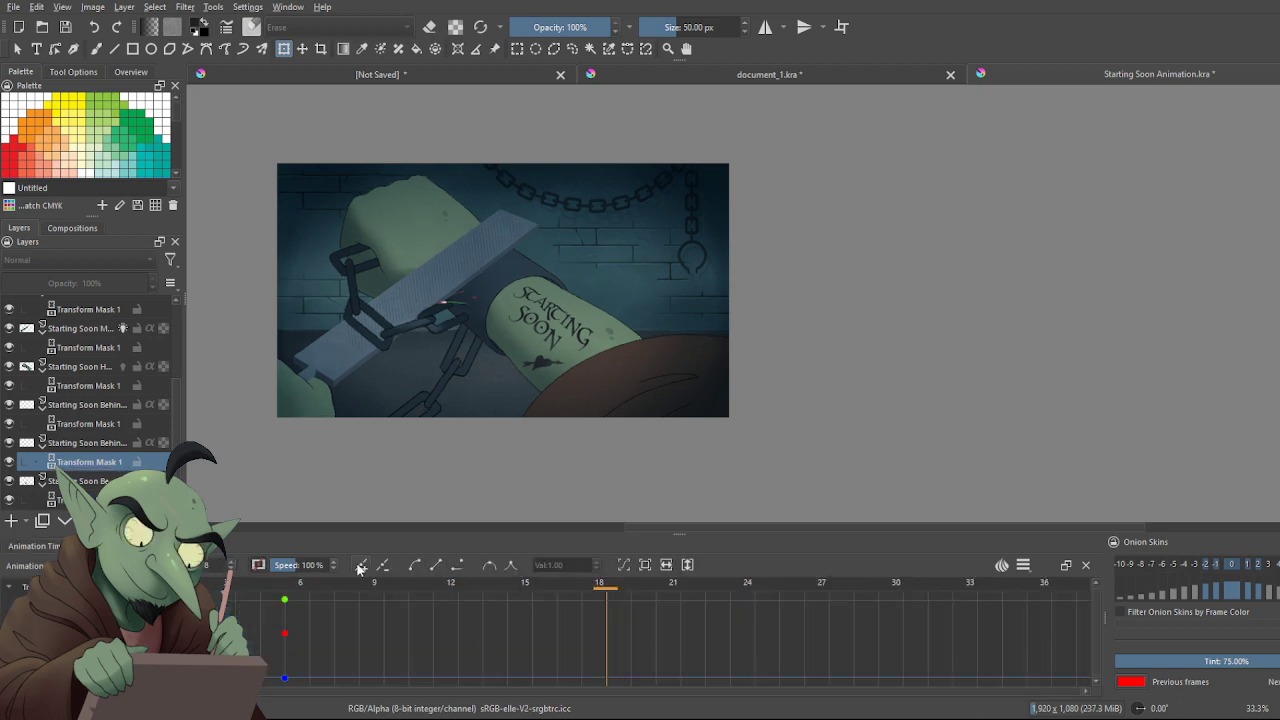
click(40, 546)
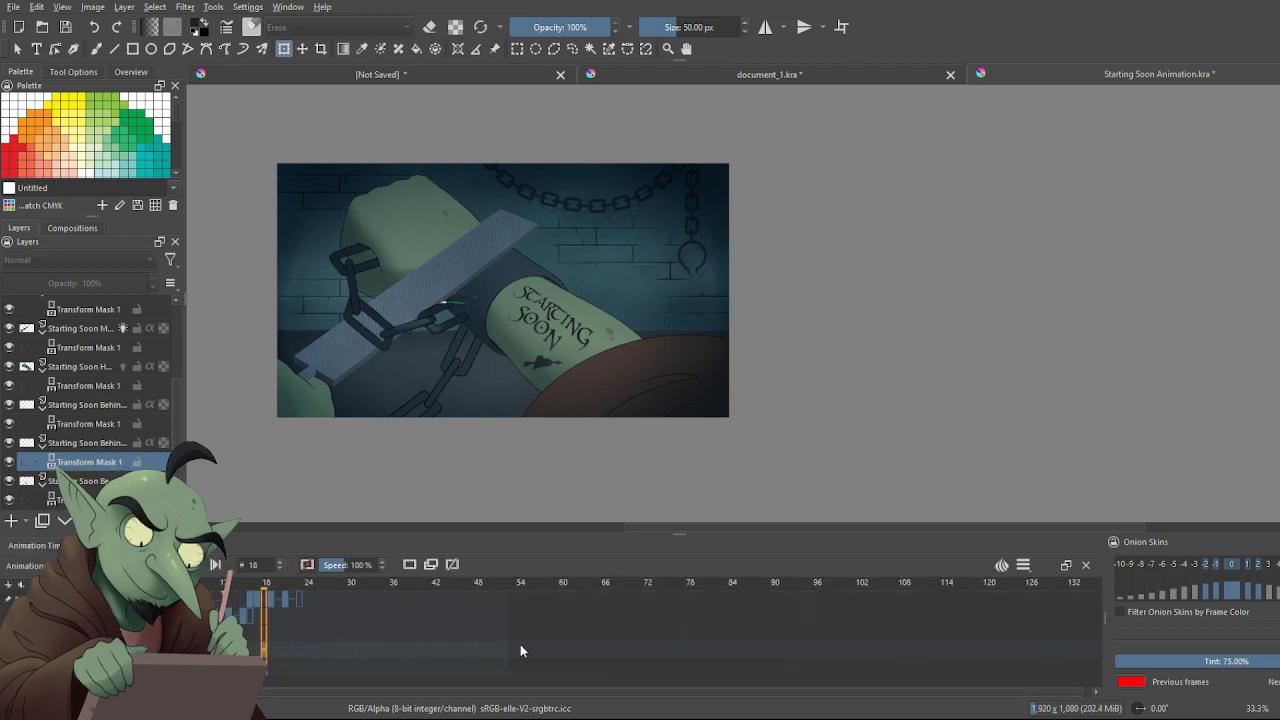
click(501, 649)
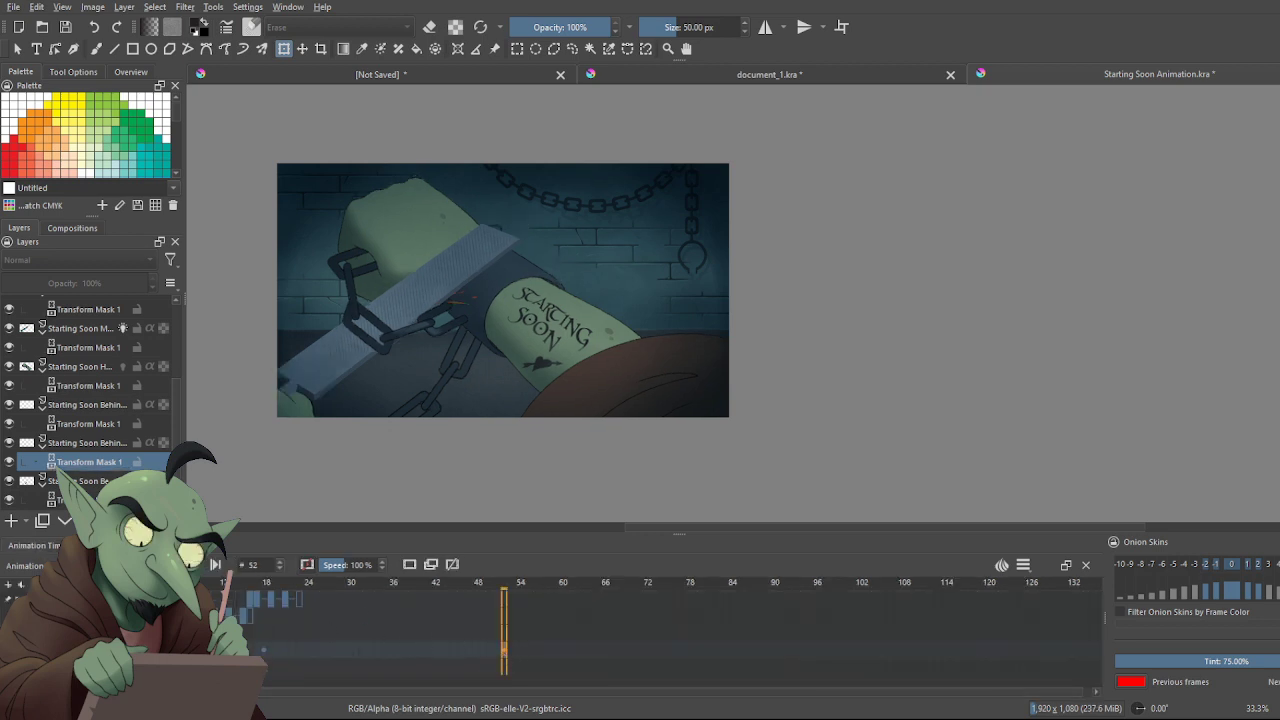
click(362, 567)
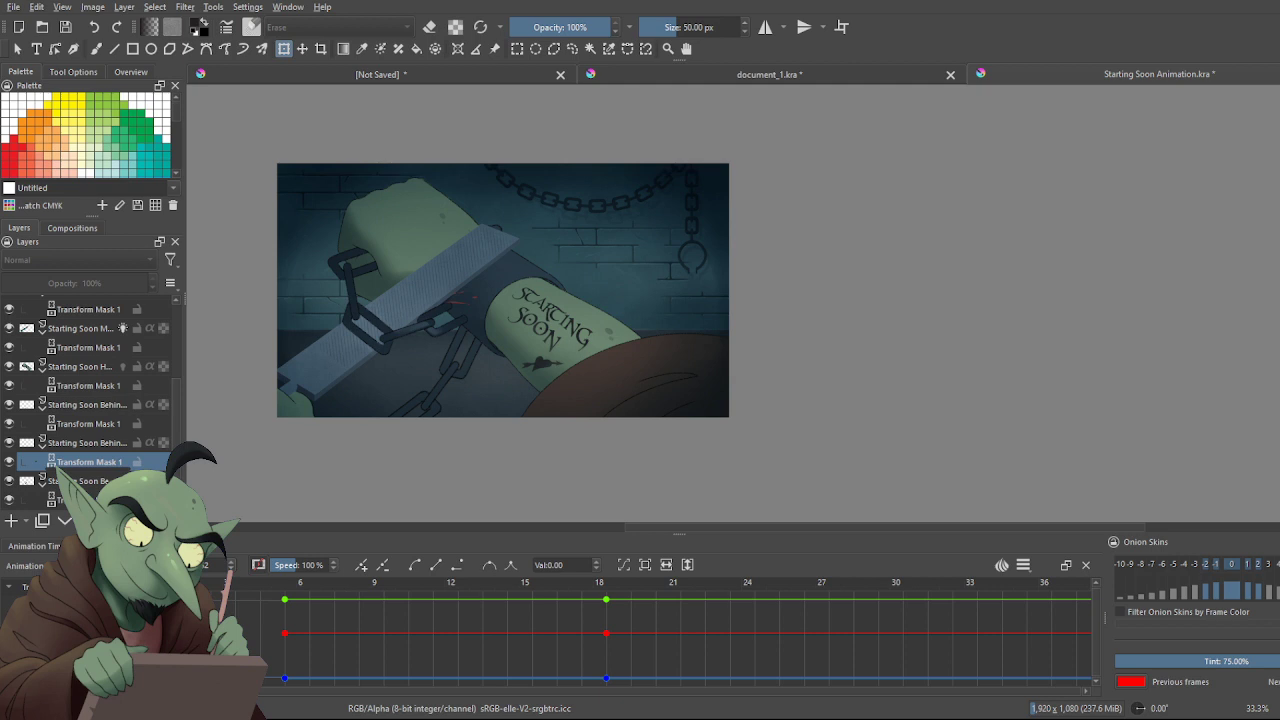
click(36, 546)
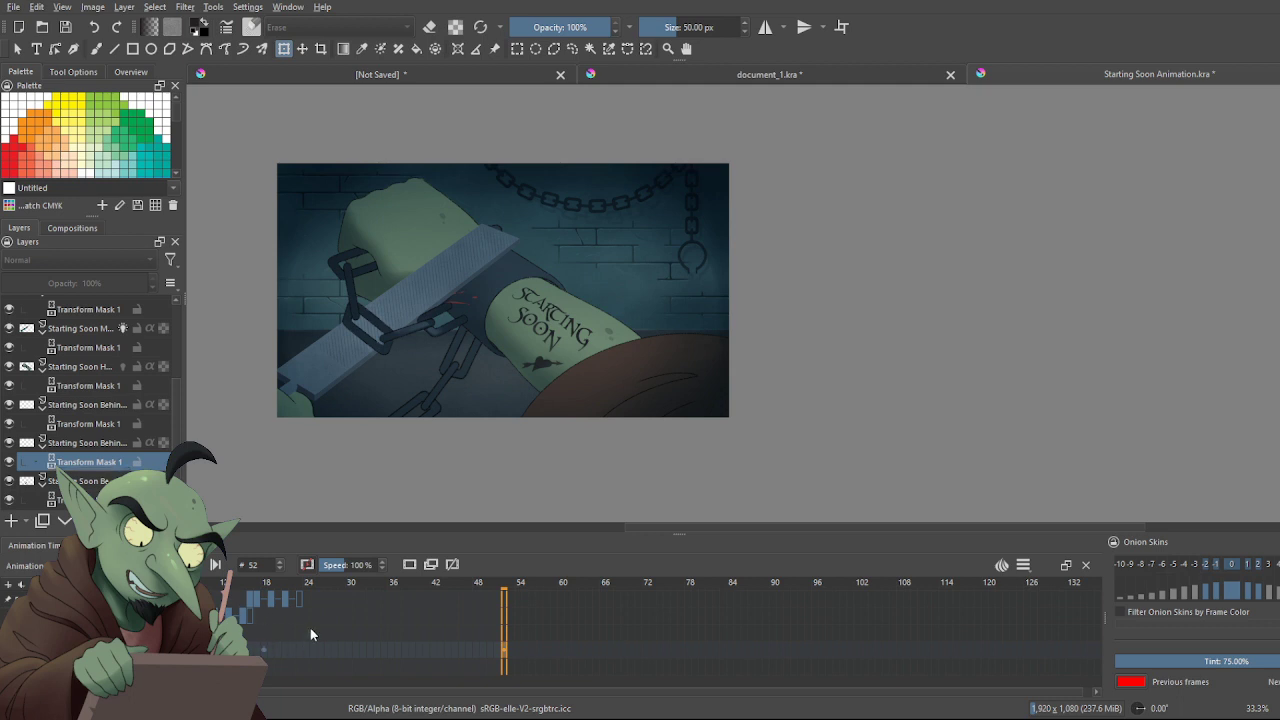
At frame 18, move the link at the canvas's bottom edge slightly right, rotate it slightly counterclockwise and apply the transform
click(173, 649)
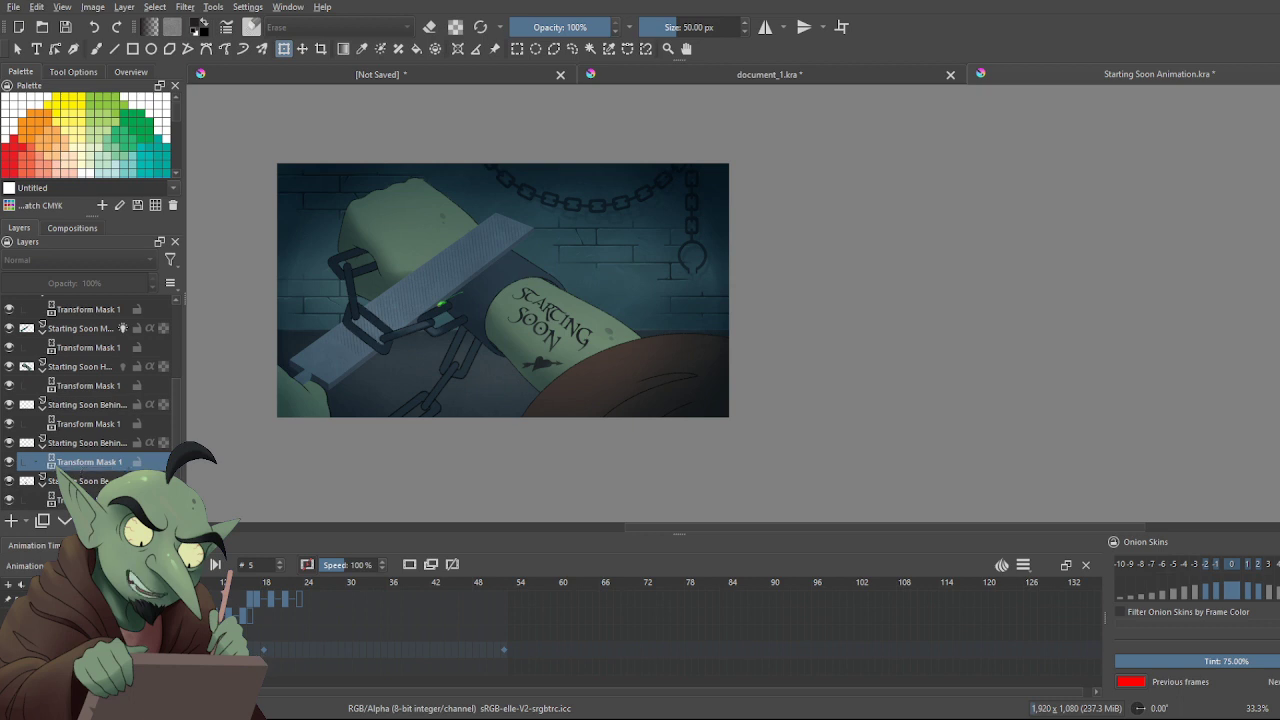
click(265, 662)
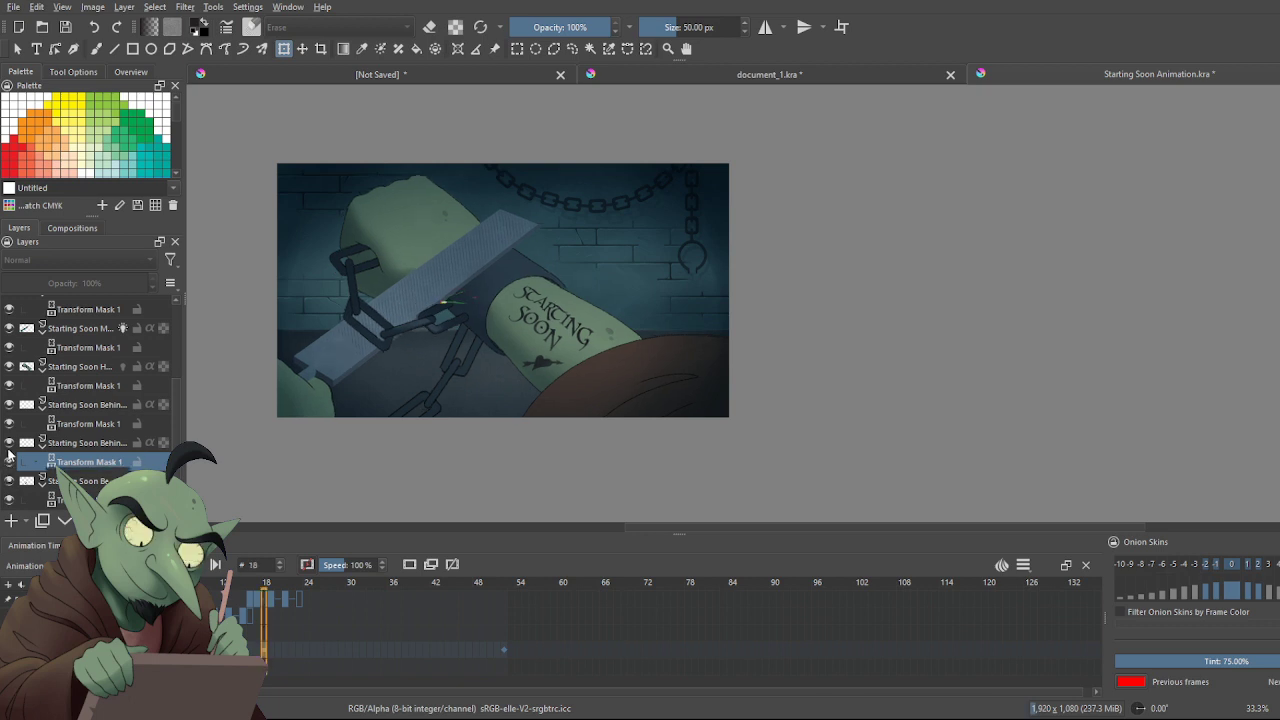
scroll(380, 467, up, 2)
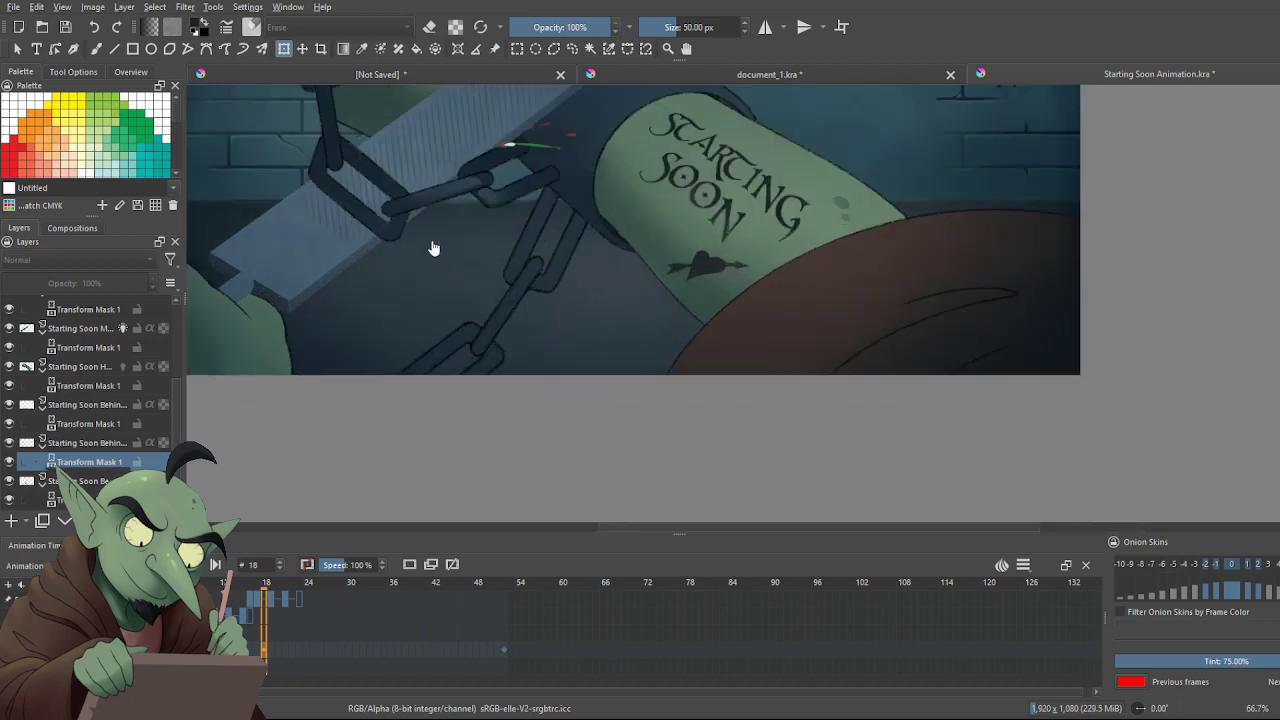
click(17, 50)
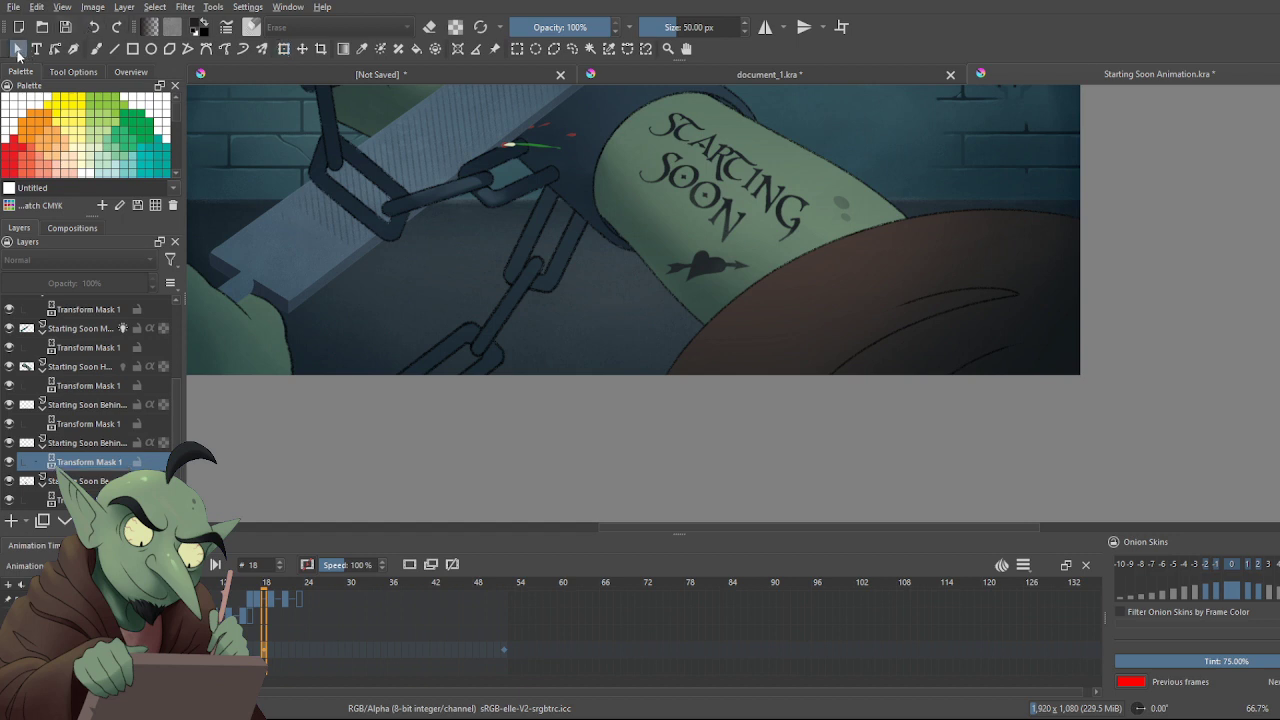
key(ctrl+t)
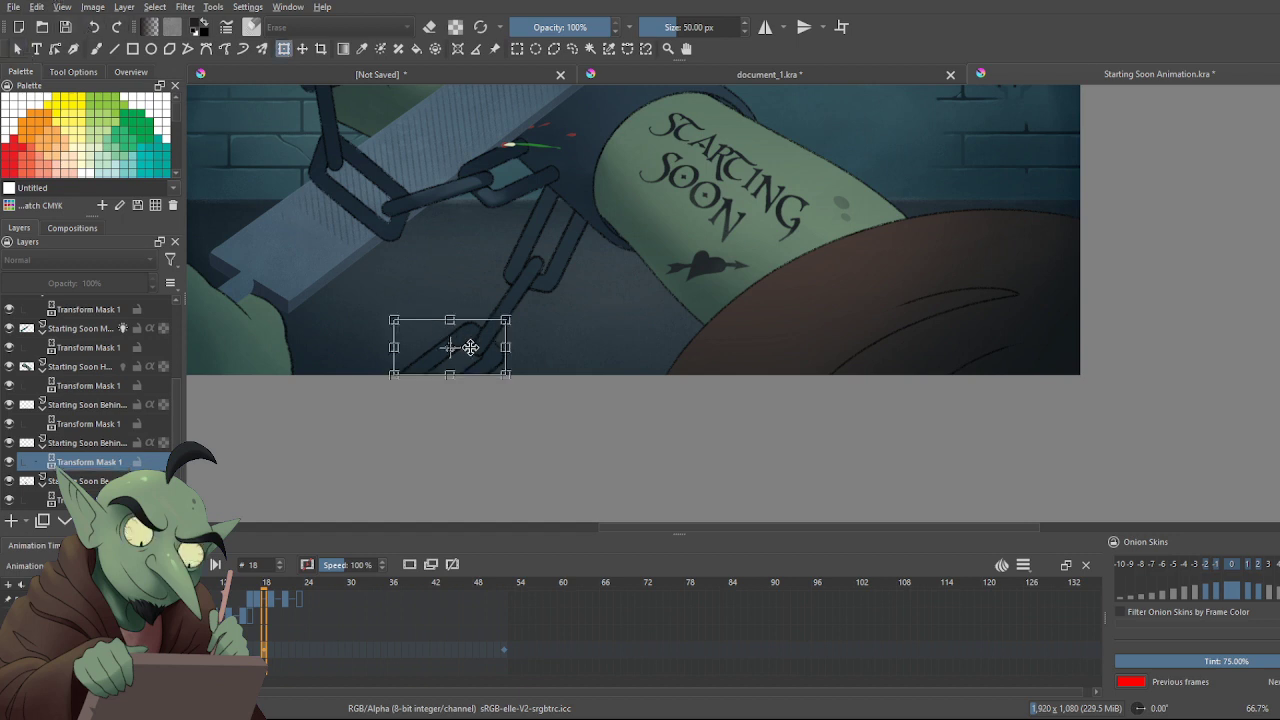
drag(470, 351, 481, 353)
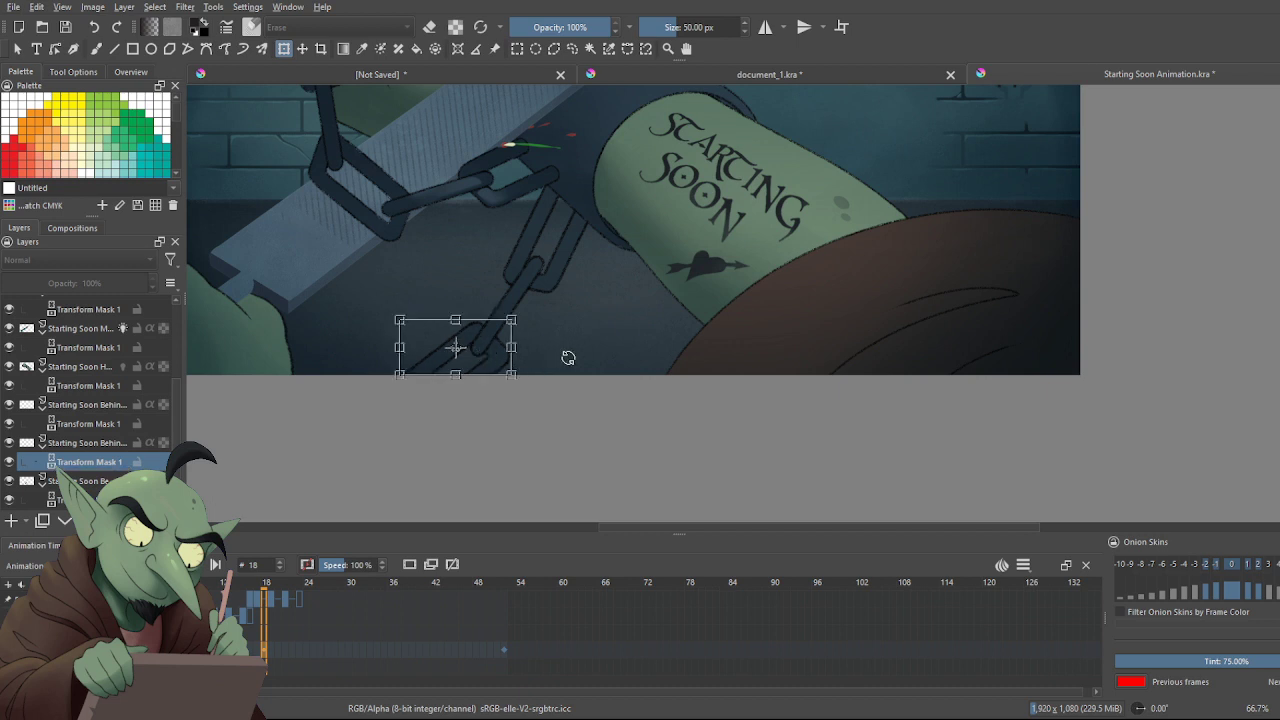
drag(568, 357, 569, 352)
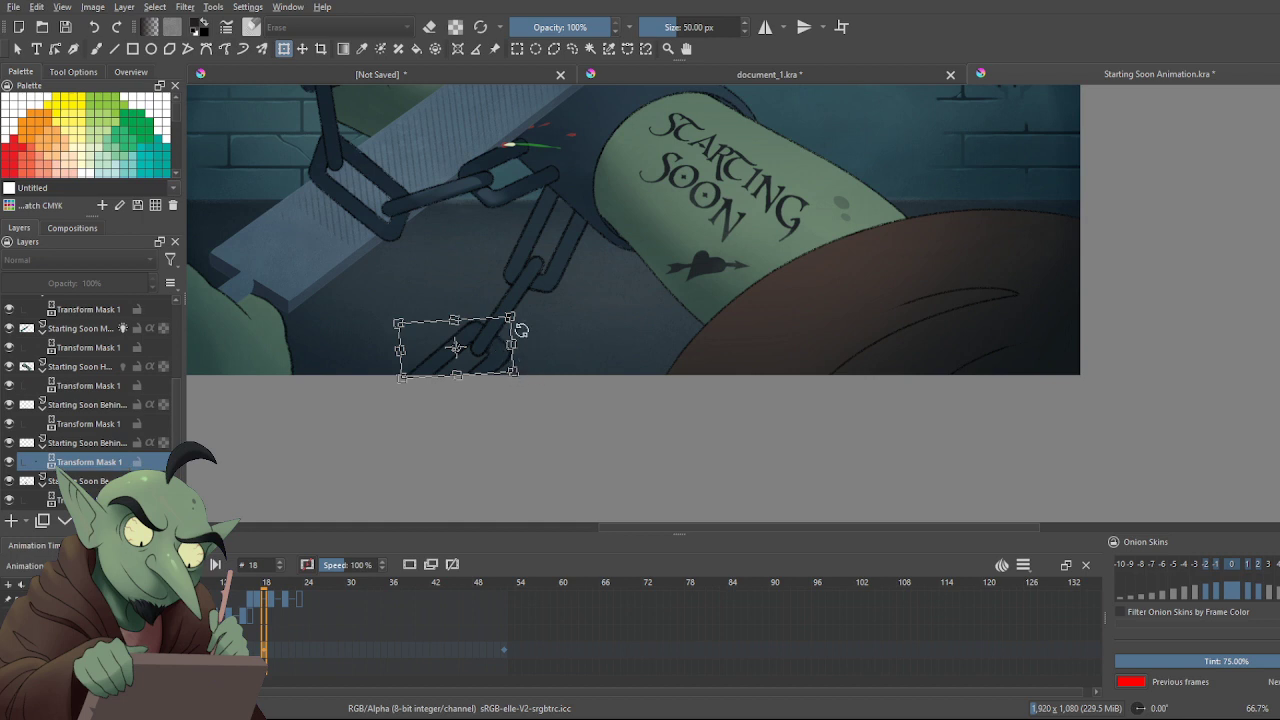
key(Return)
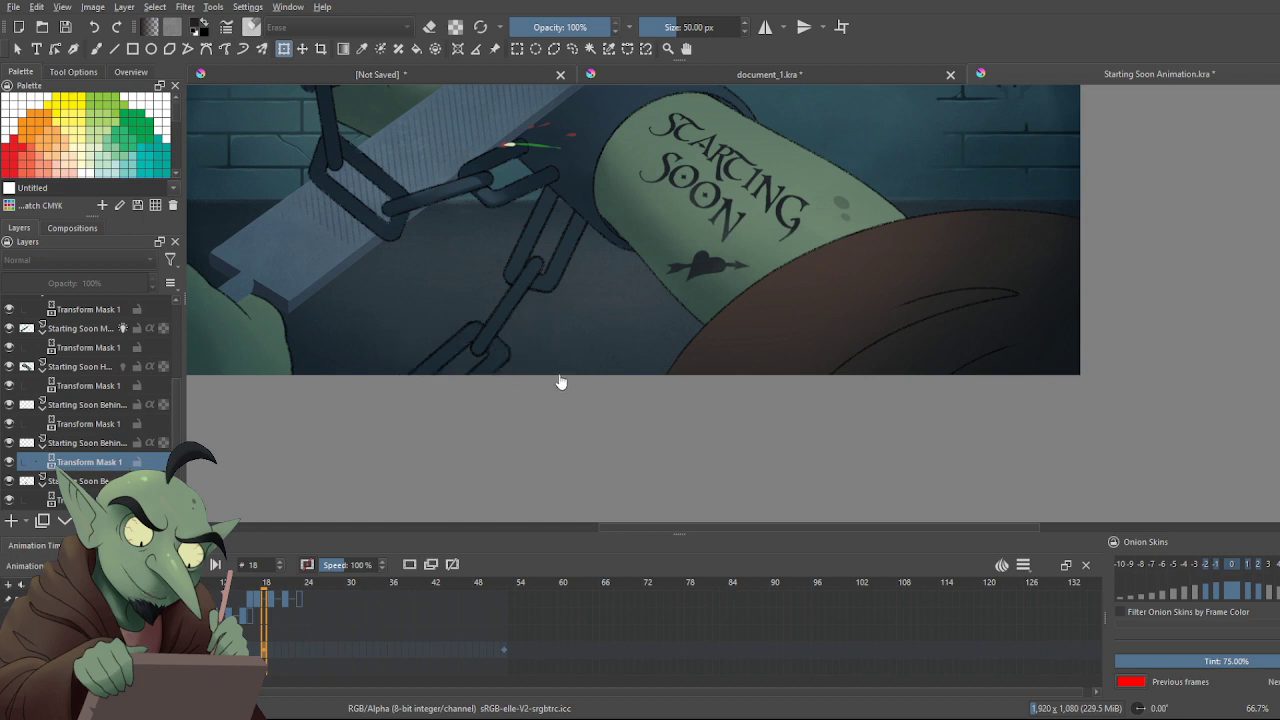
scroll(494, 394, up, 2)
scroll(460, 368, down, 7)
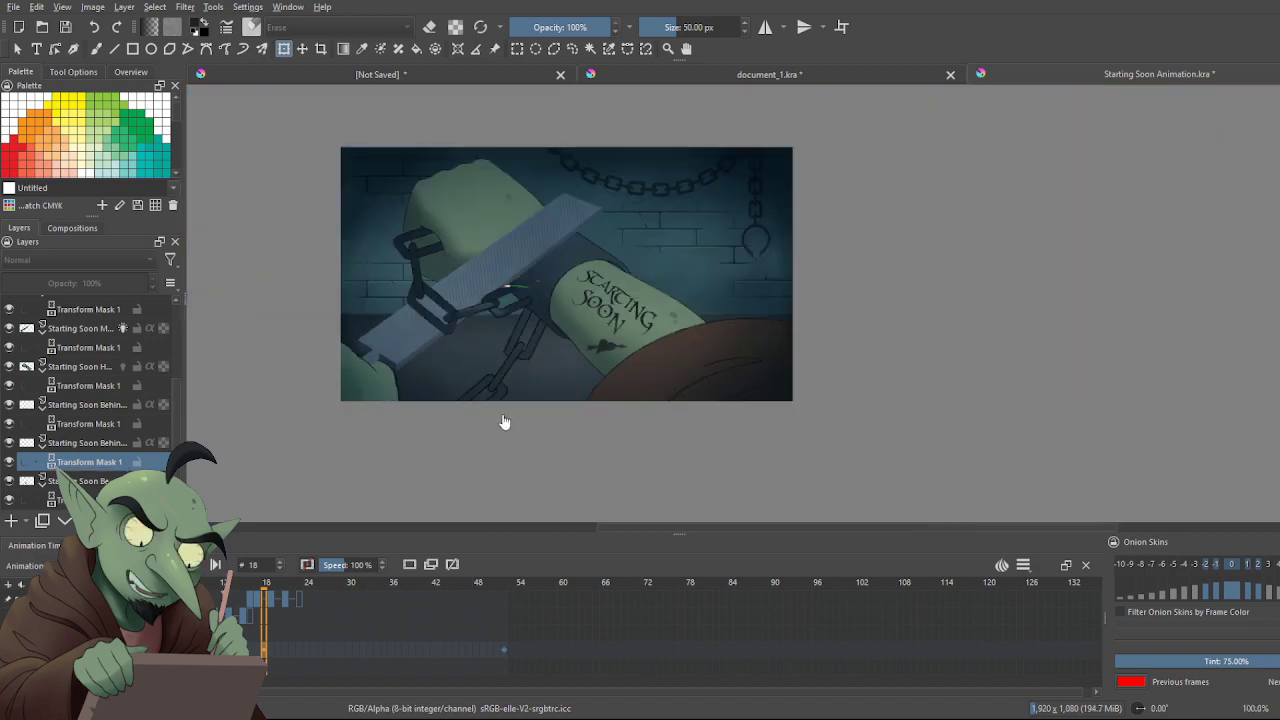
scroll(534, 434, up, 2)
scroll(450, 410, up, 2)
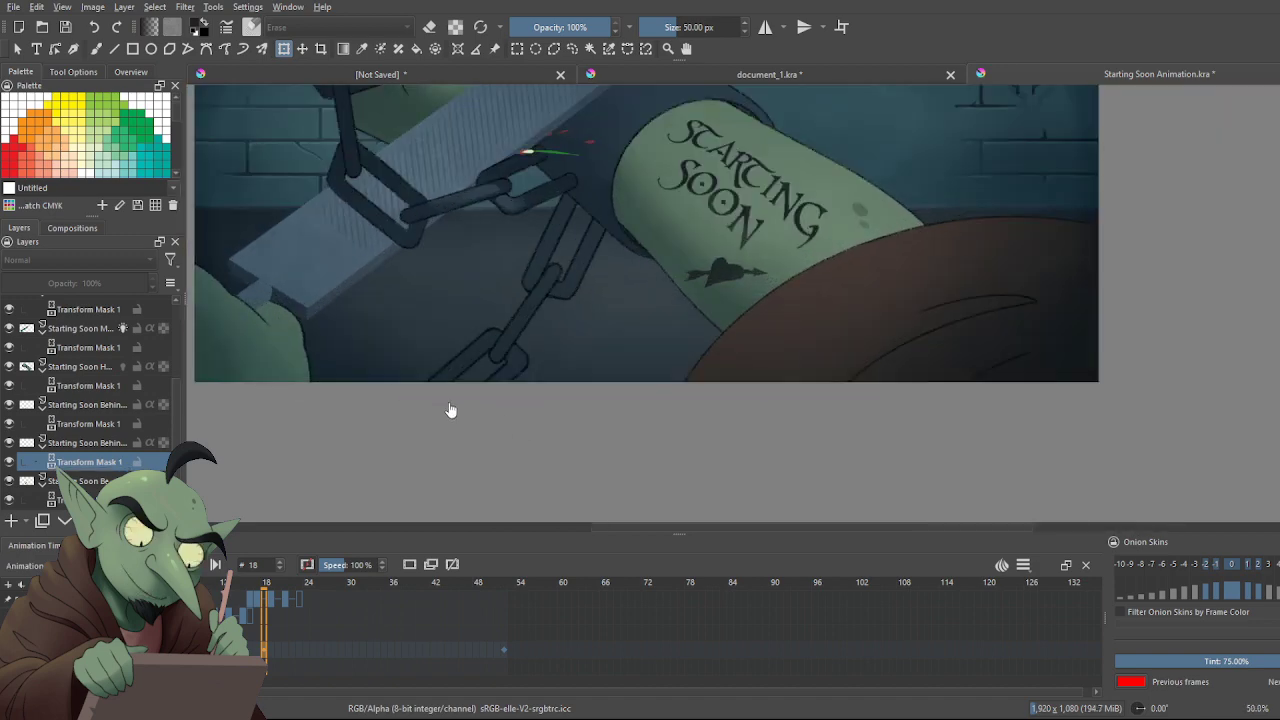
scroll(450, 407, down, 4)
scroll(406, 409, up, 1)
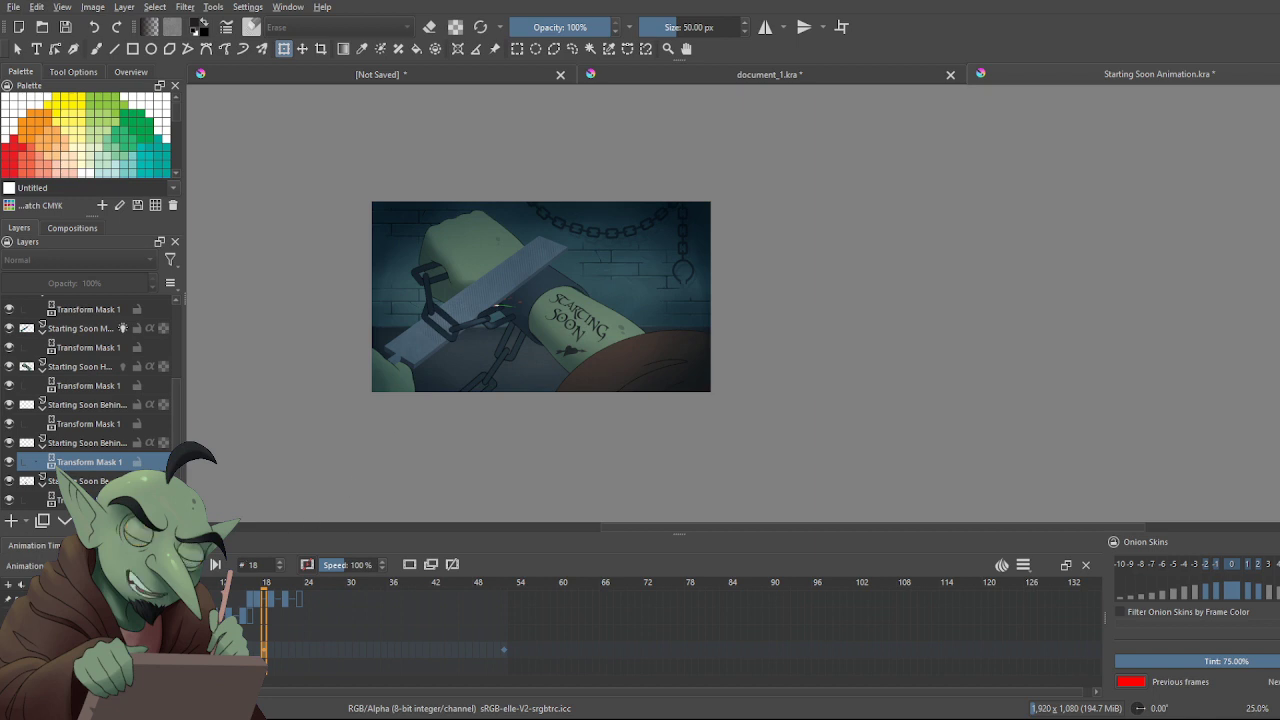
Save the animation and play it from the first frame to check the chain's motion
key(Home)
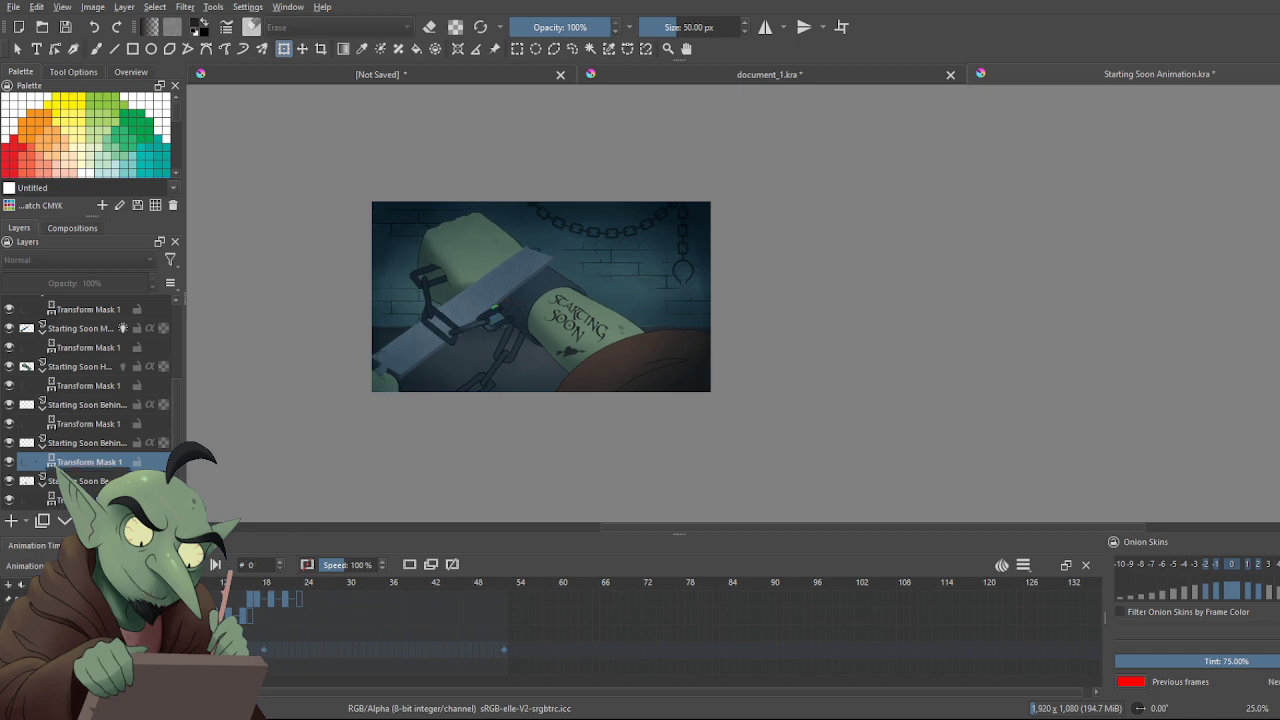
key(ctrl+s)
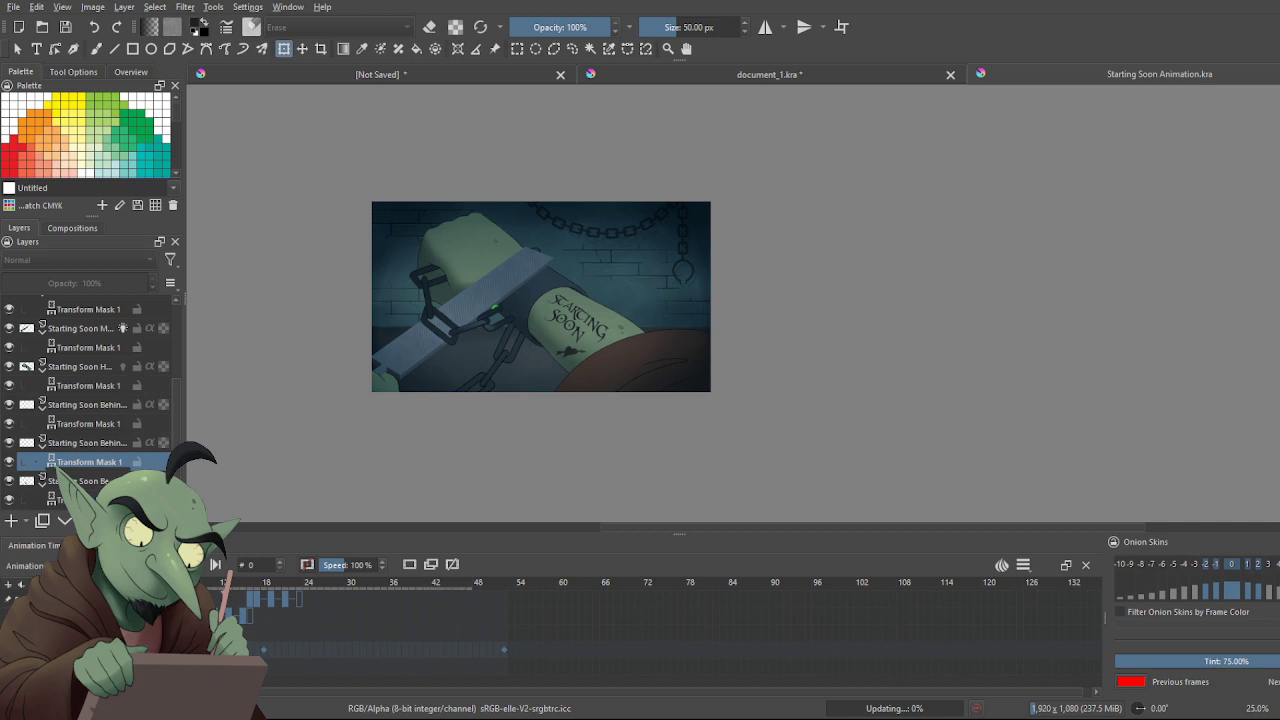
key(space)
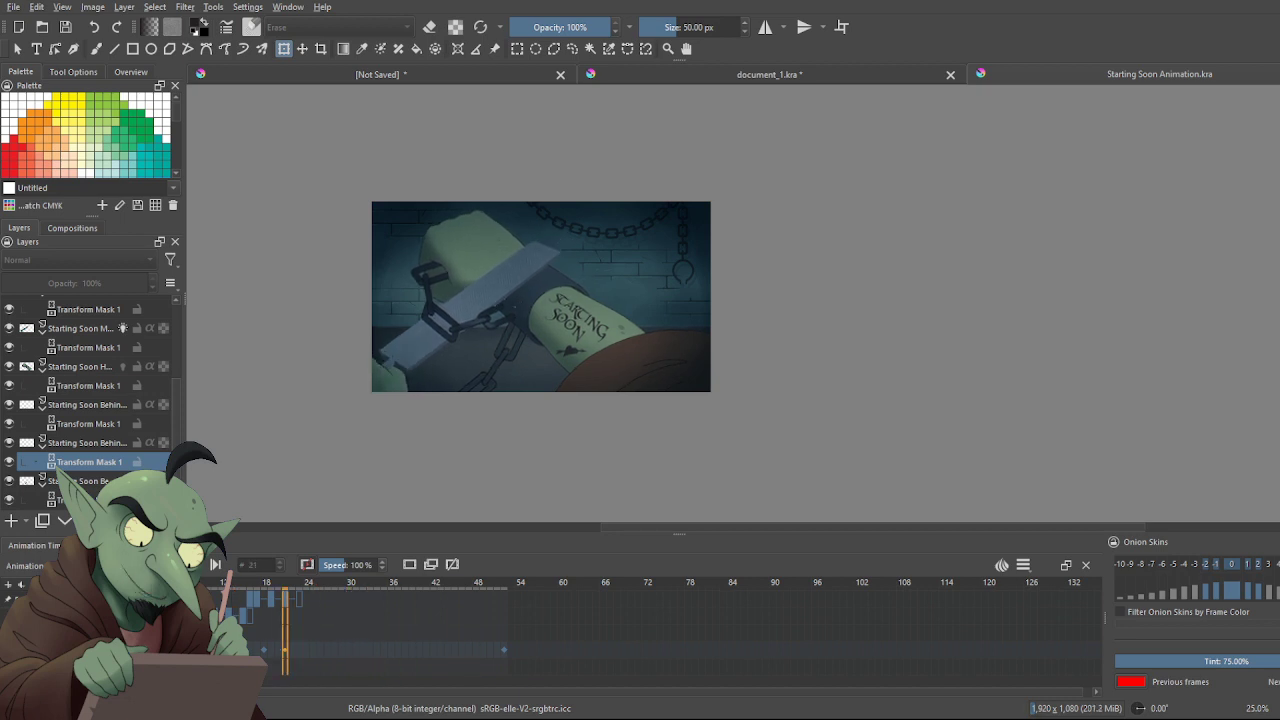
click(193, 565)
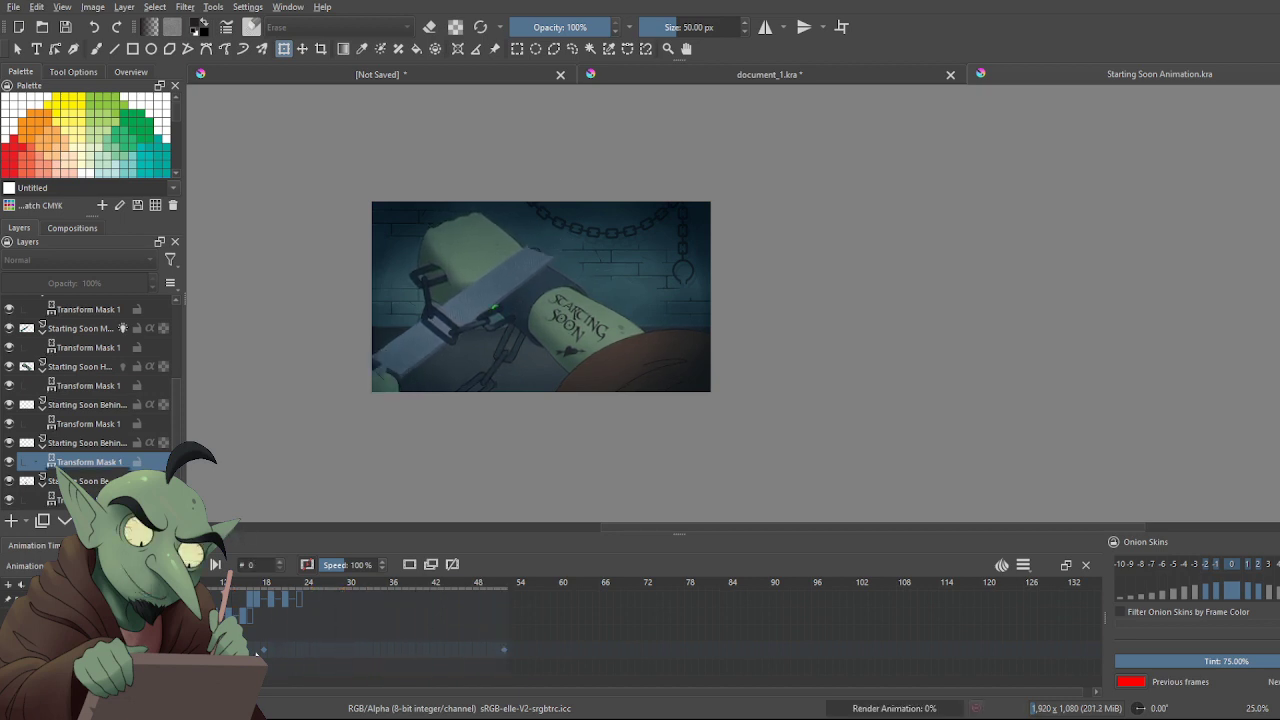
At frame 18, rotate the link at the canvas's bottom edge slightly clockwise and apply the transform
click(266, 661)
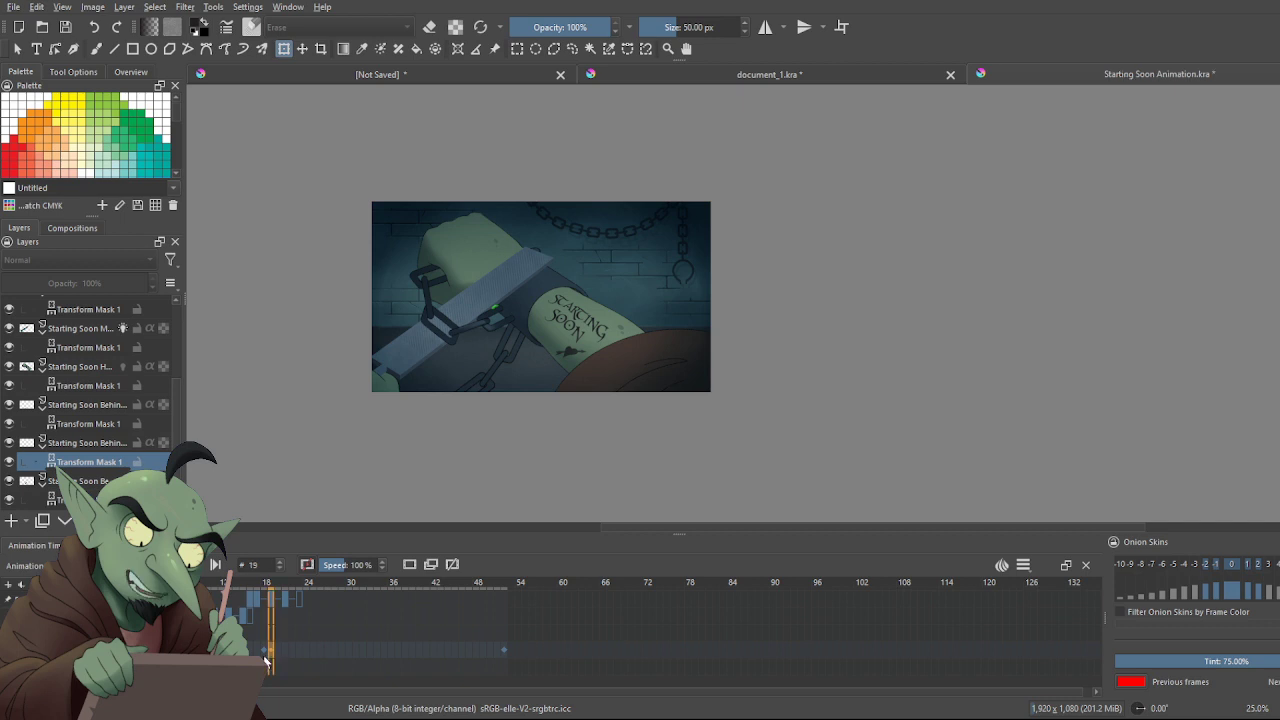
key(Left)
scroll(500, 423, up, 2)
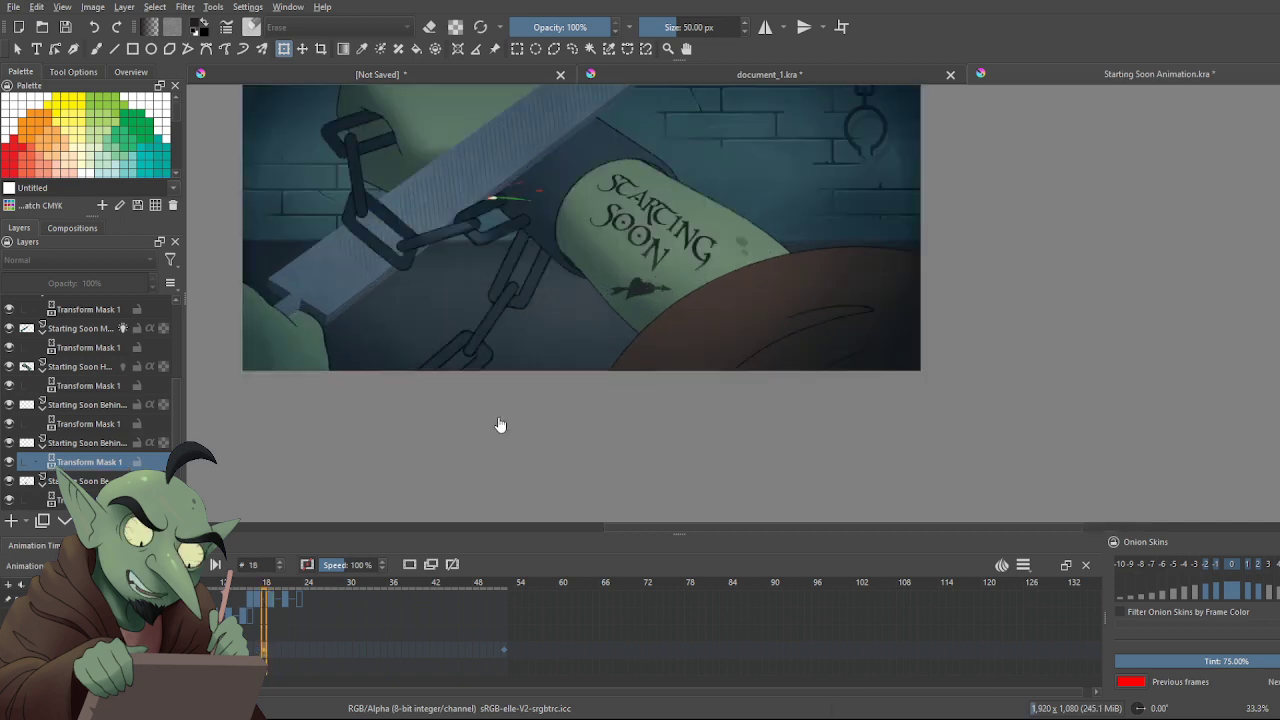
click(12, 50)
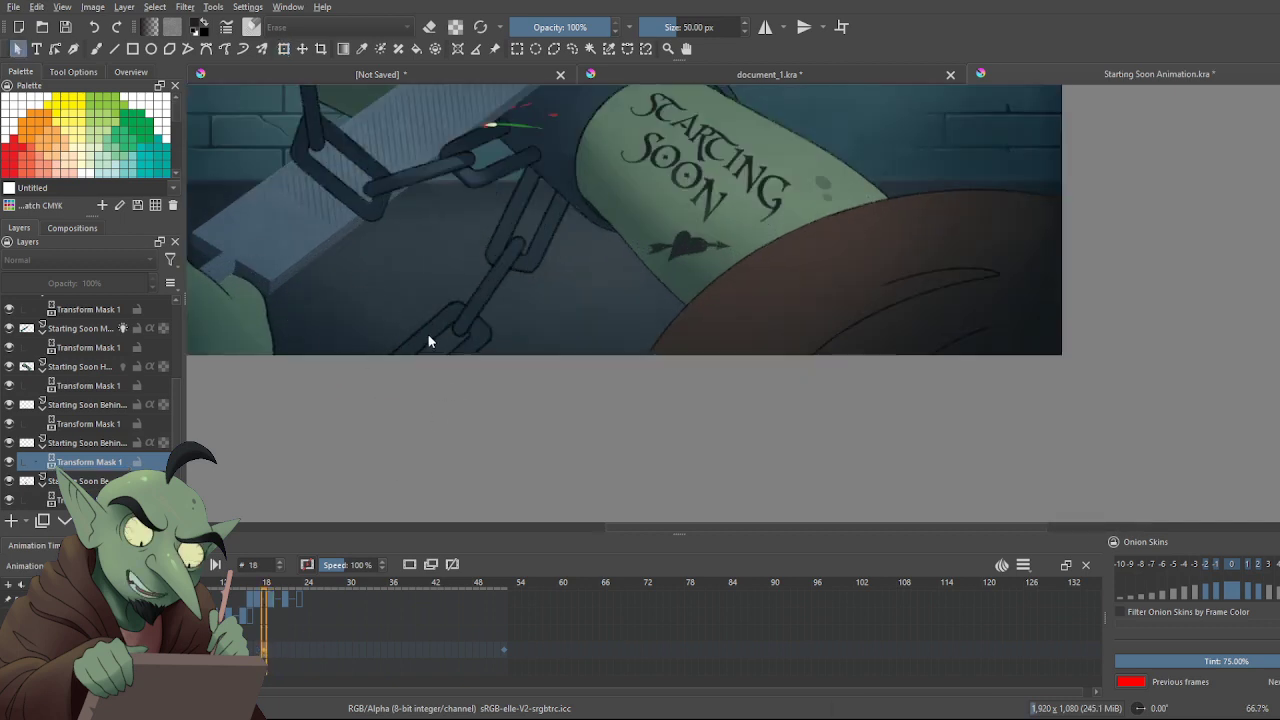
key(ctrl+t)
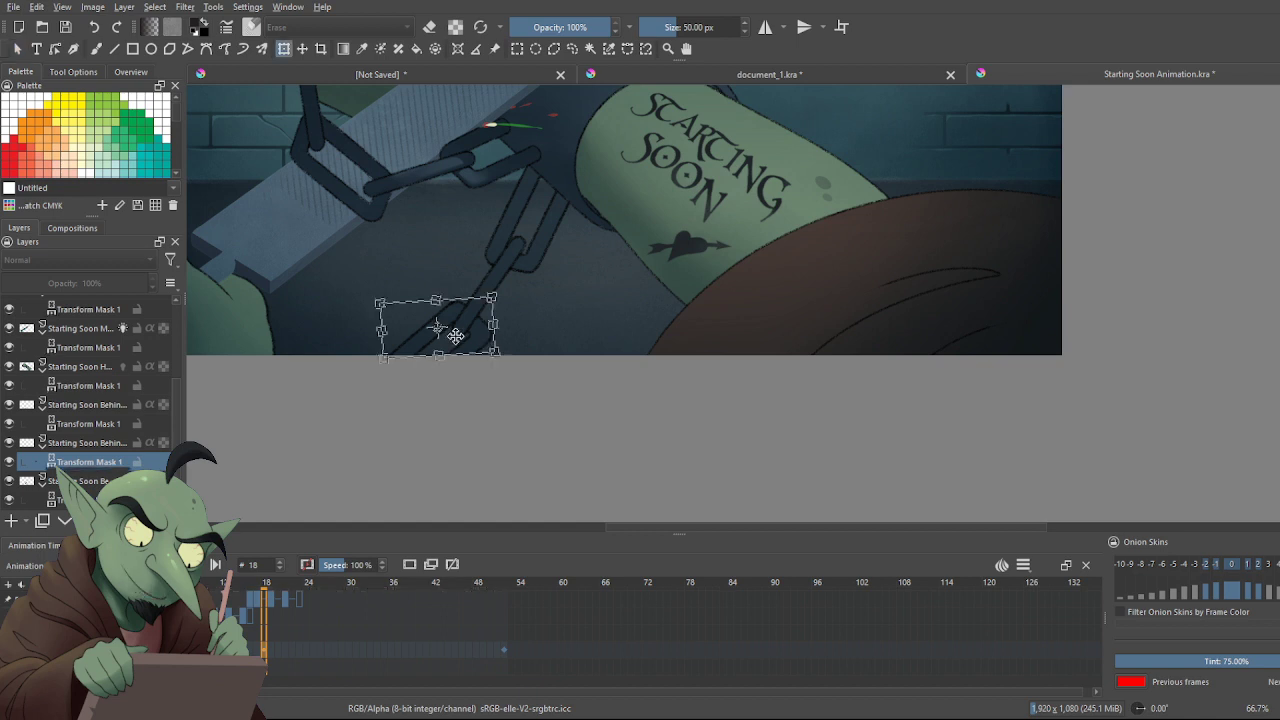
key(Return)
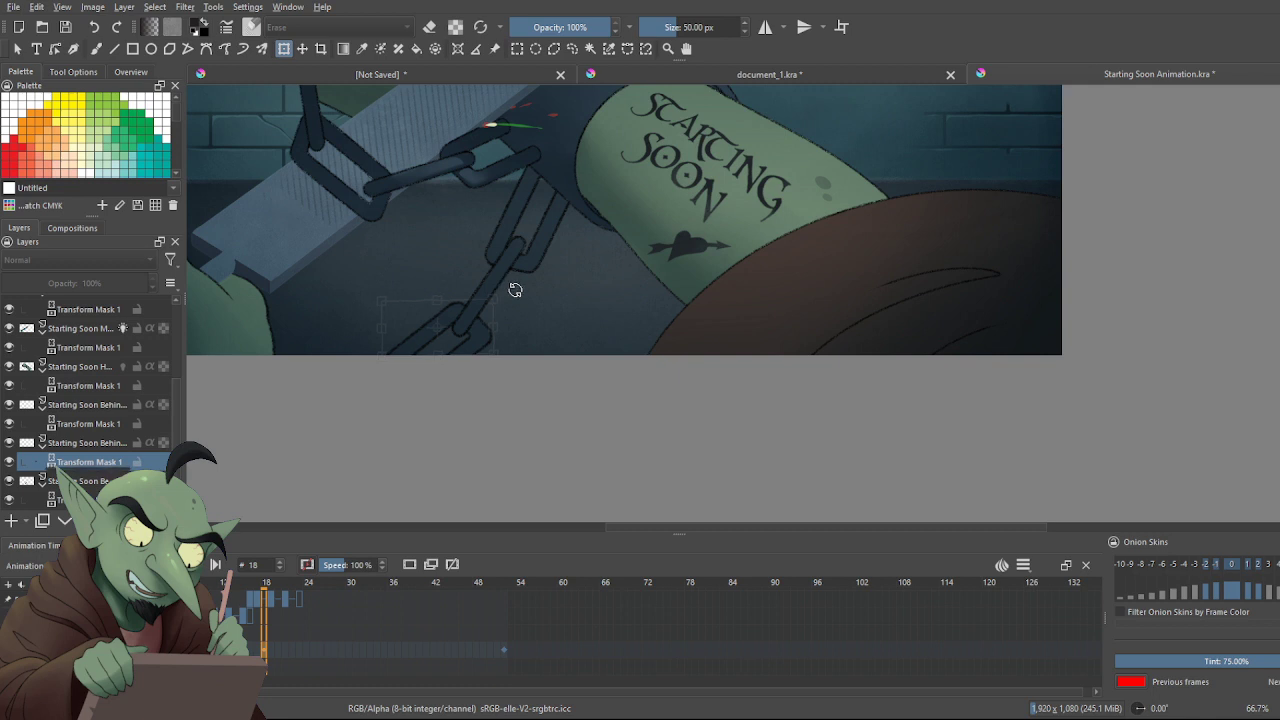
click(515, 290)
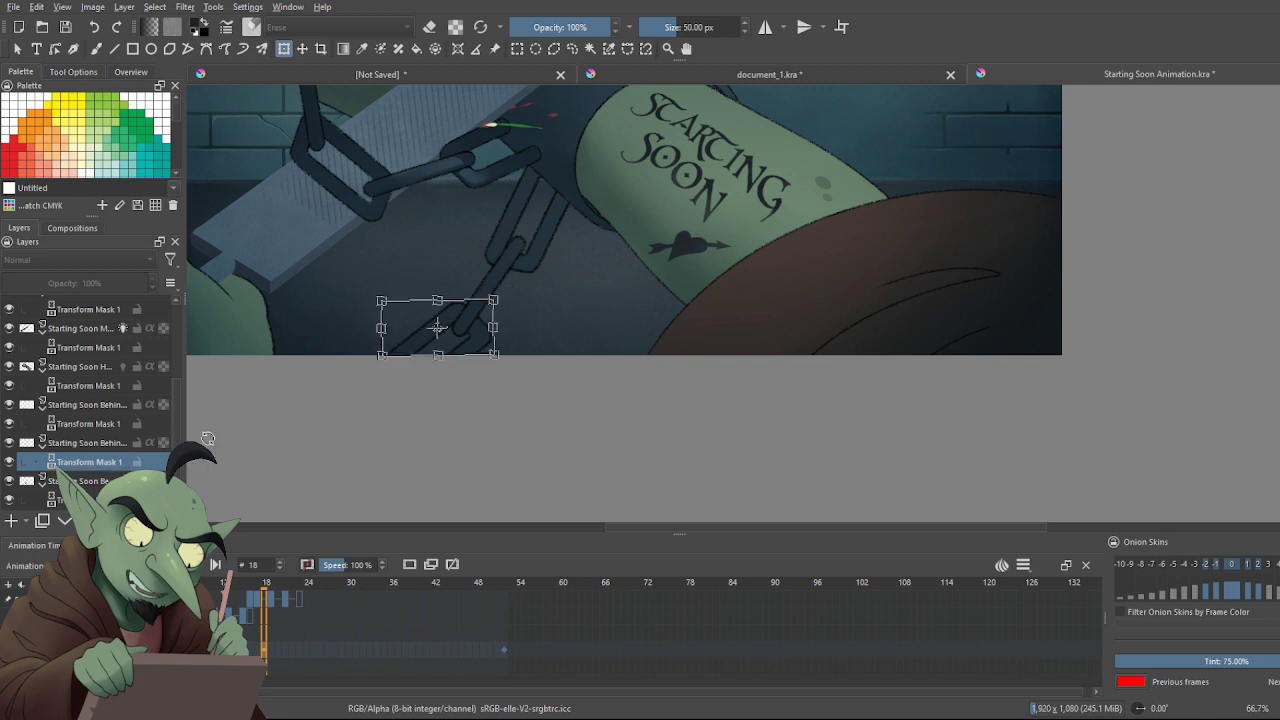
click(17, 49)
scroll(289, 410, down, 2)
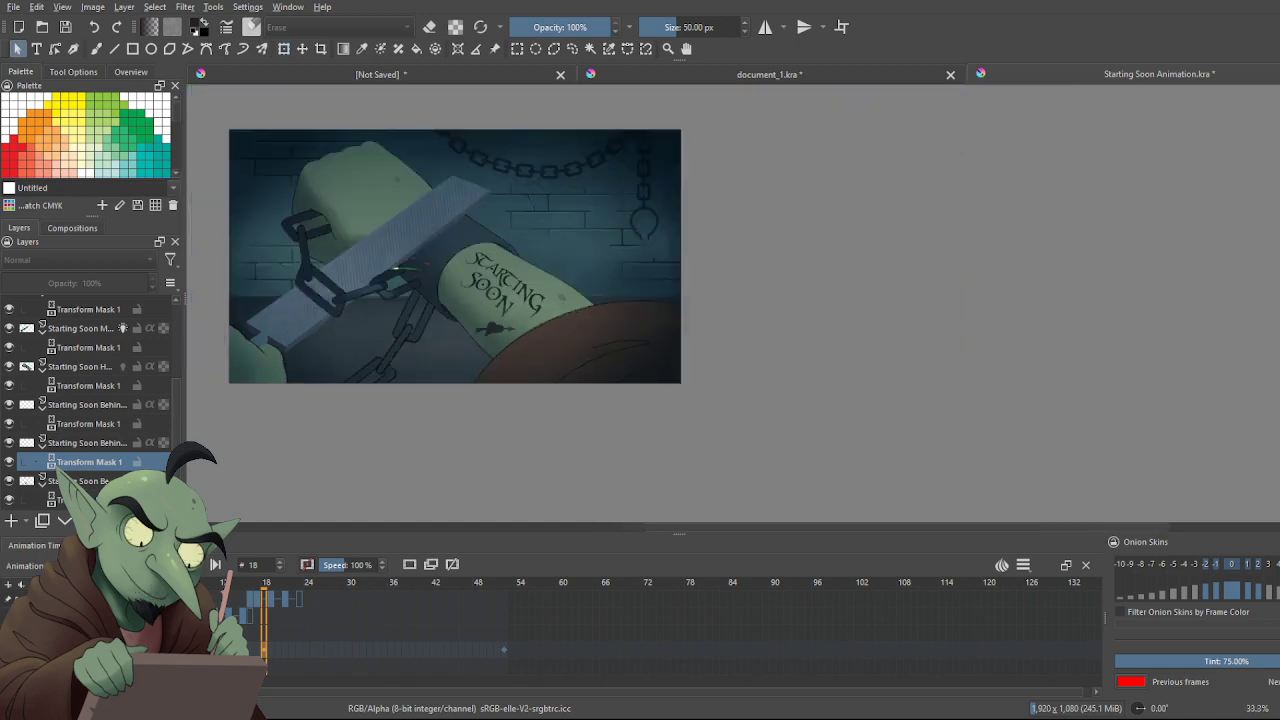
Save the file and replay the animation to review the bottom-edge link's adjusted motion
key(ctrl+s)
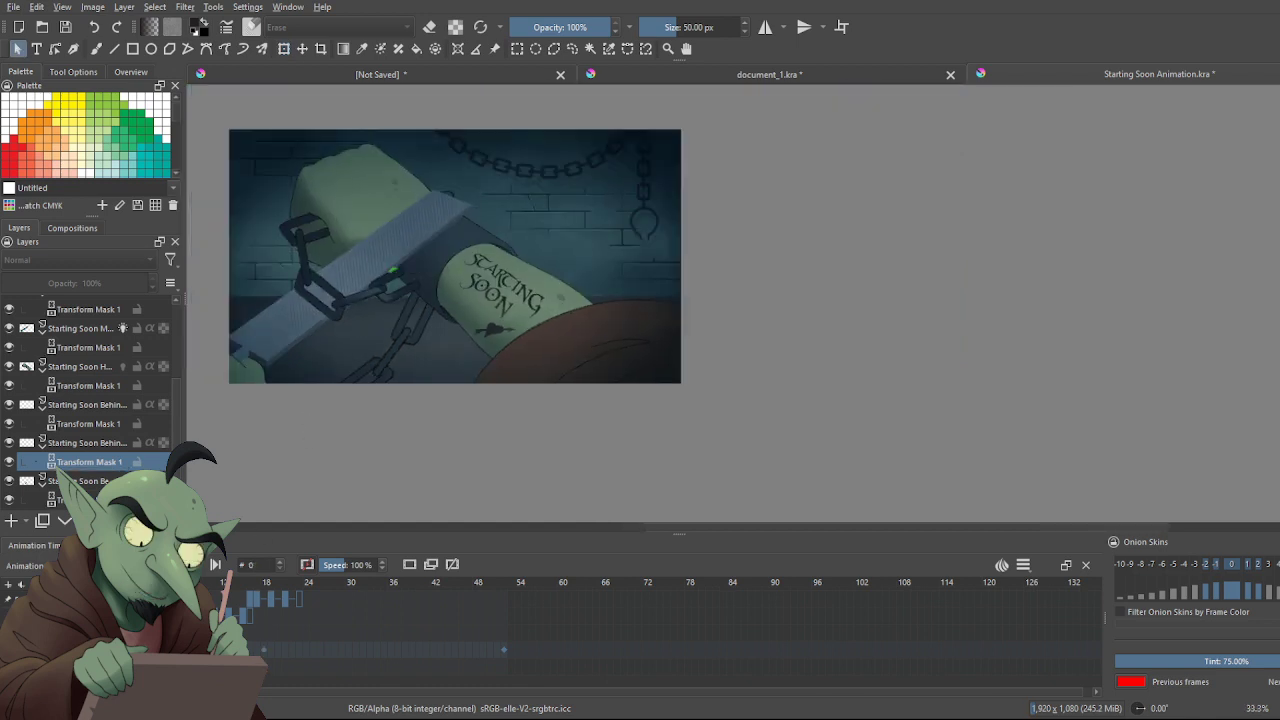
scroll(292, 476, down, 1)
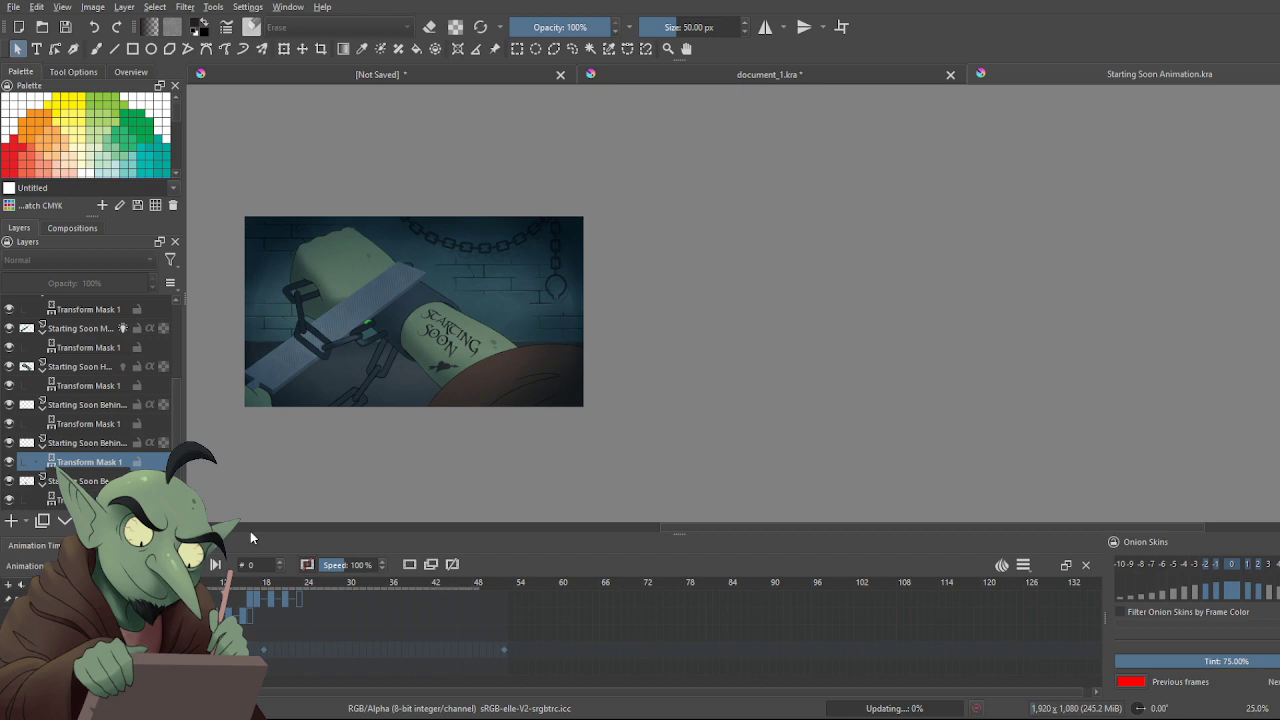
key(space)
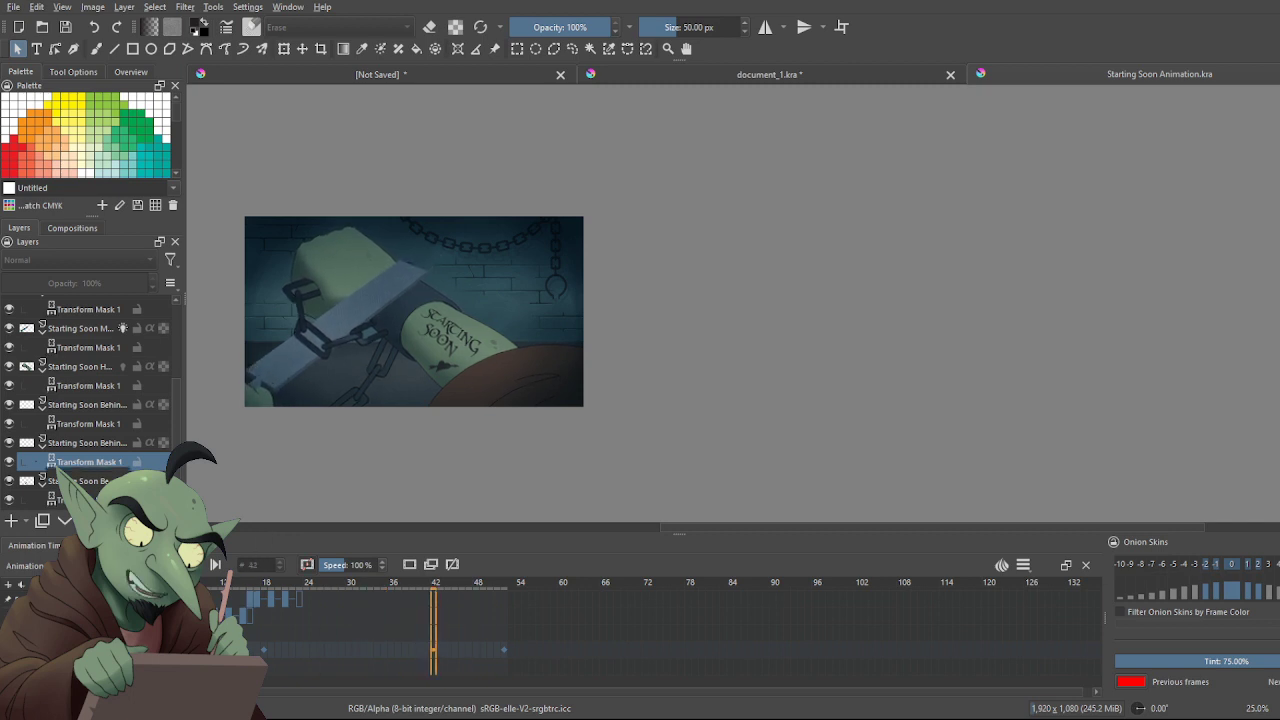
Rotate the bottom-edge link slightly counterclockwise at frame 18, then compare it with frame 19
click(265, 658)
scroll(324, 475, up, 2)
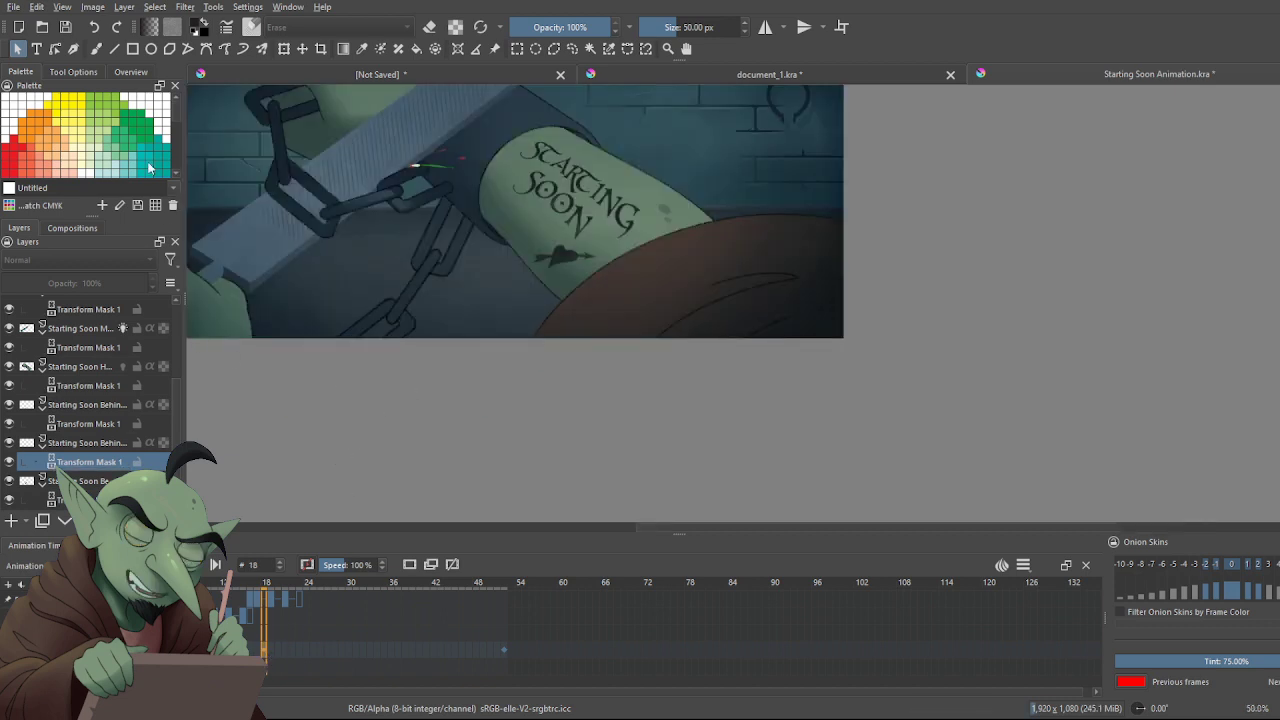
key(ctrl+t)
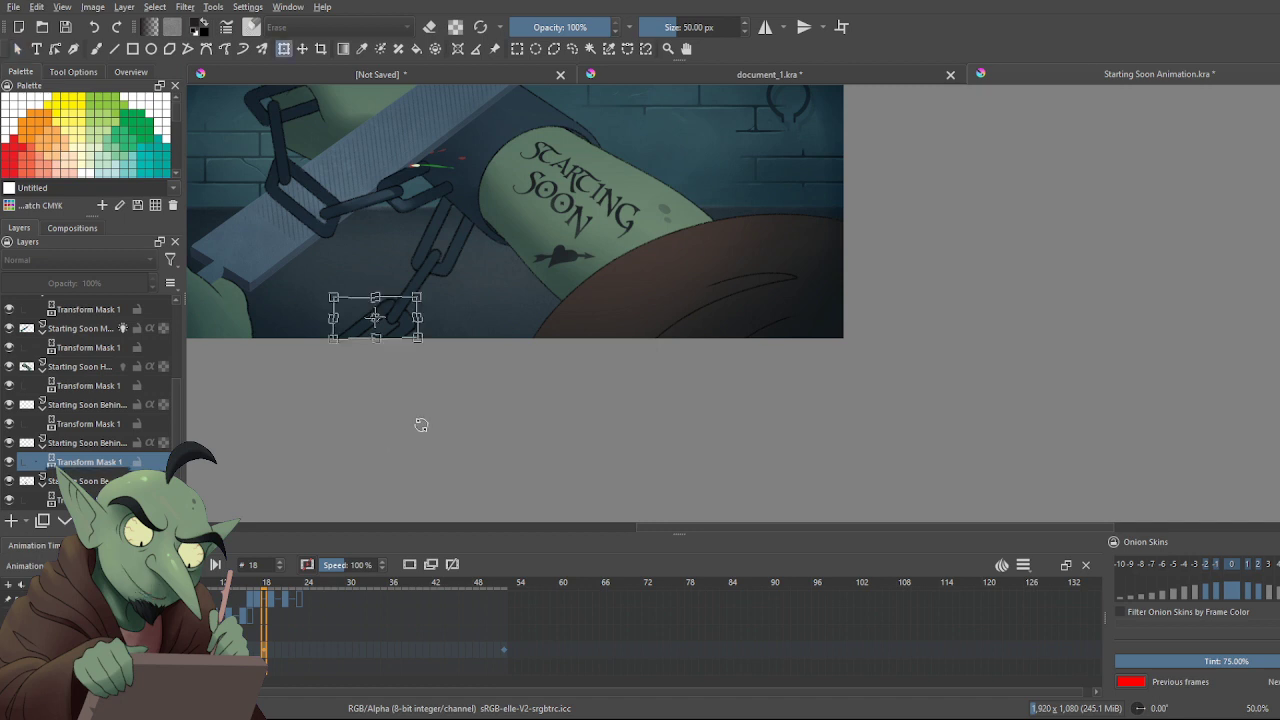
drag(437, 295, 441, 294)
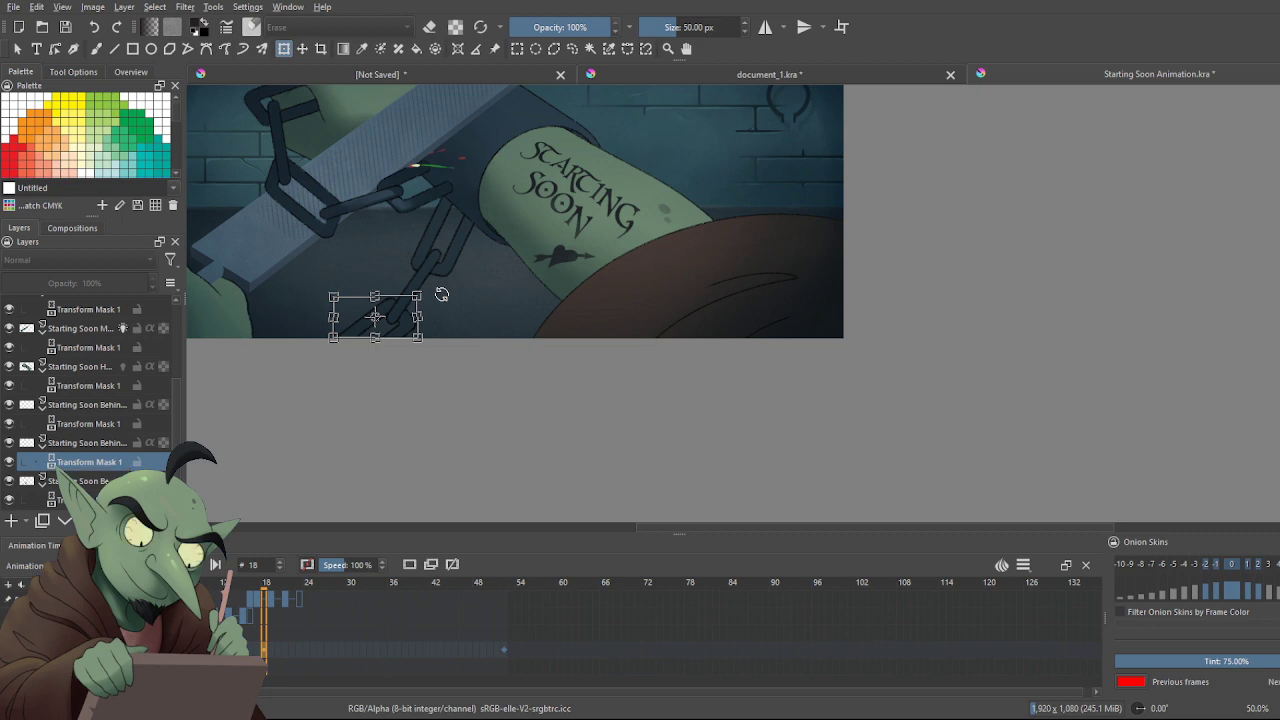
key(Right)
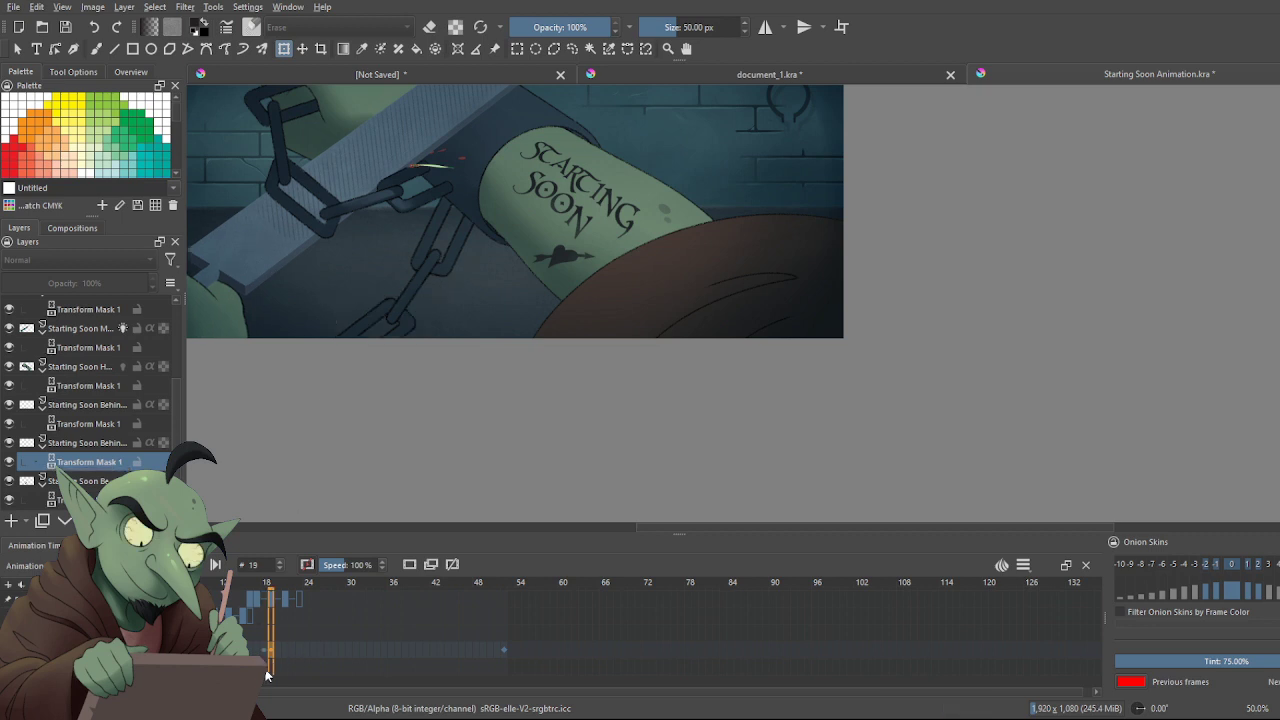
click(264, 658)
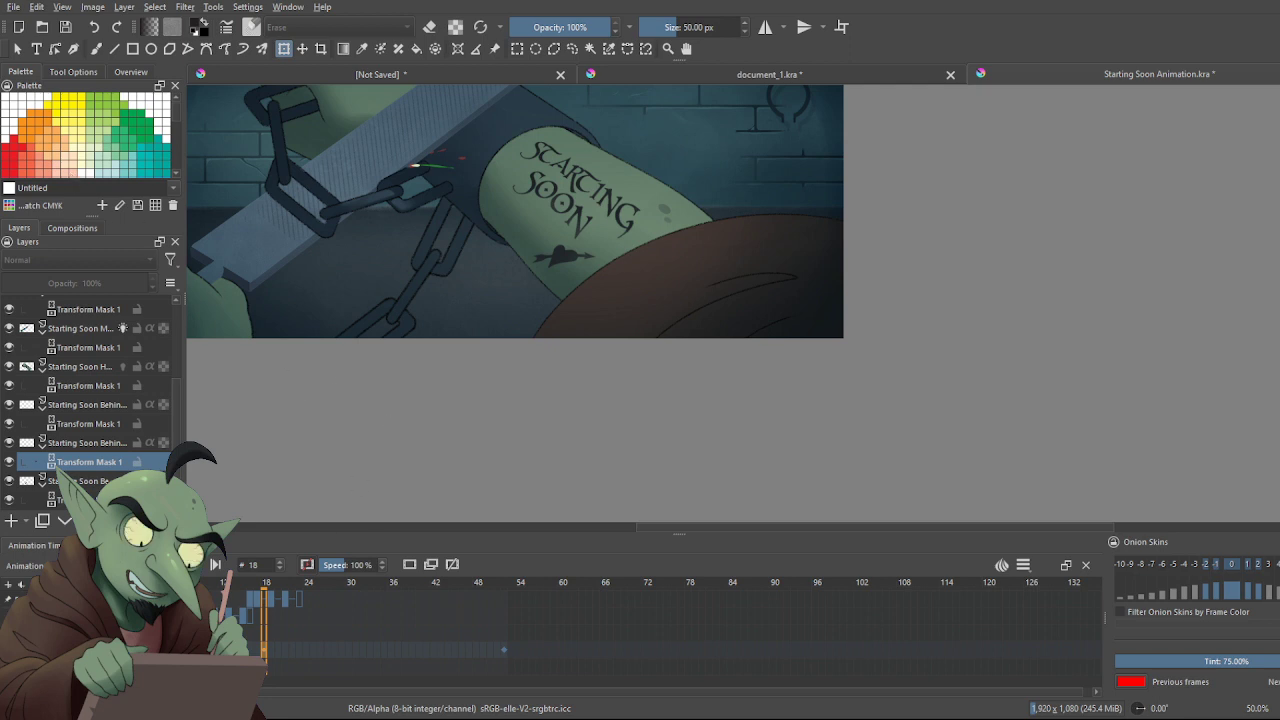
Nudge the bottom-edge link slightly right and up at frame 18 to fit the neighbouring link
click(18, 49)
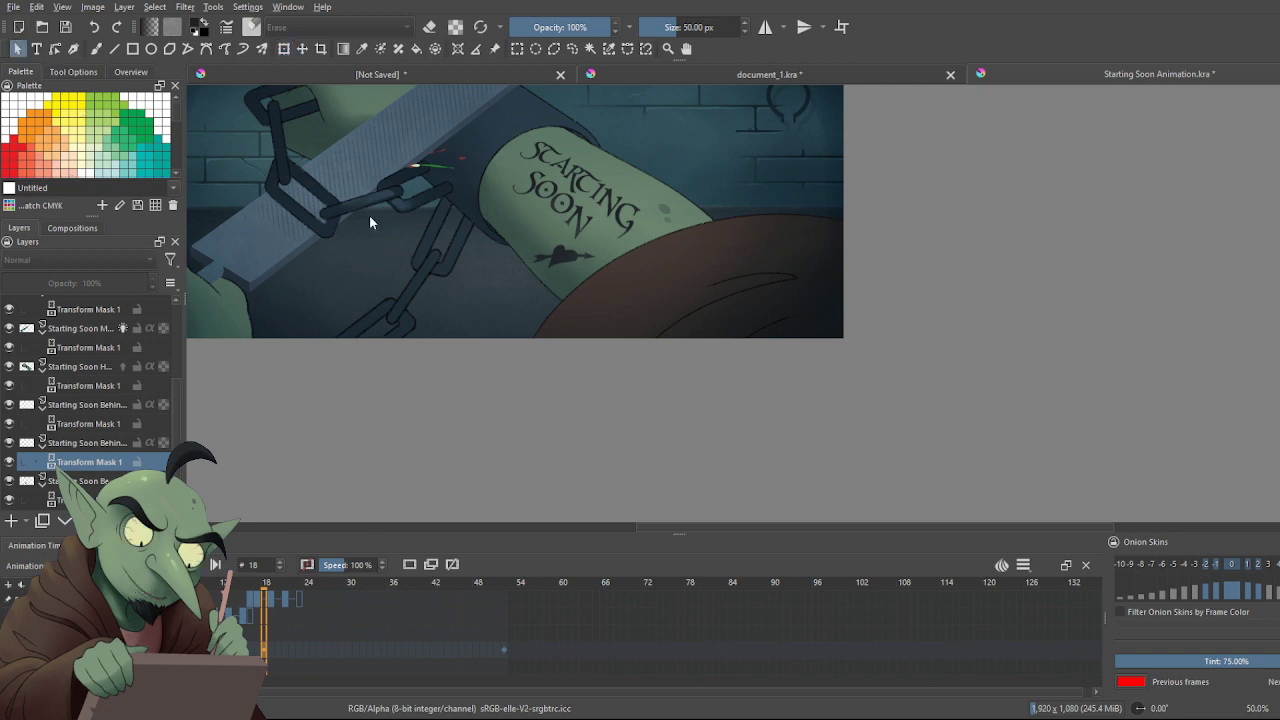
key(ctrl+t)
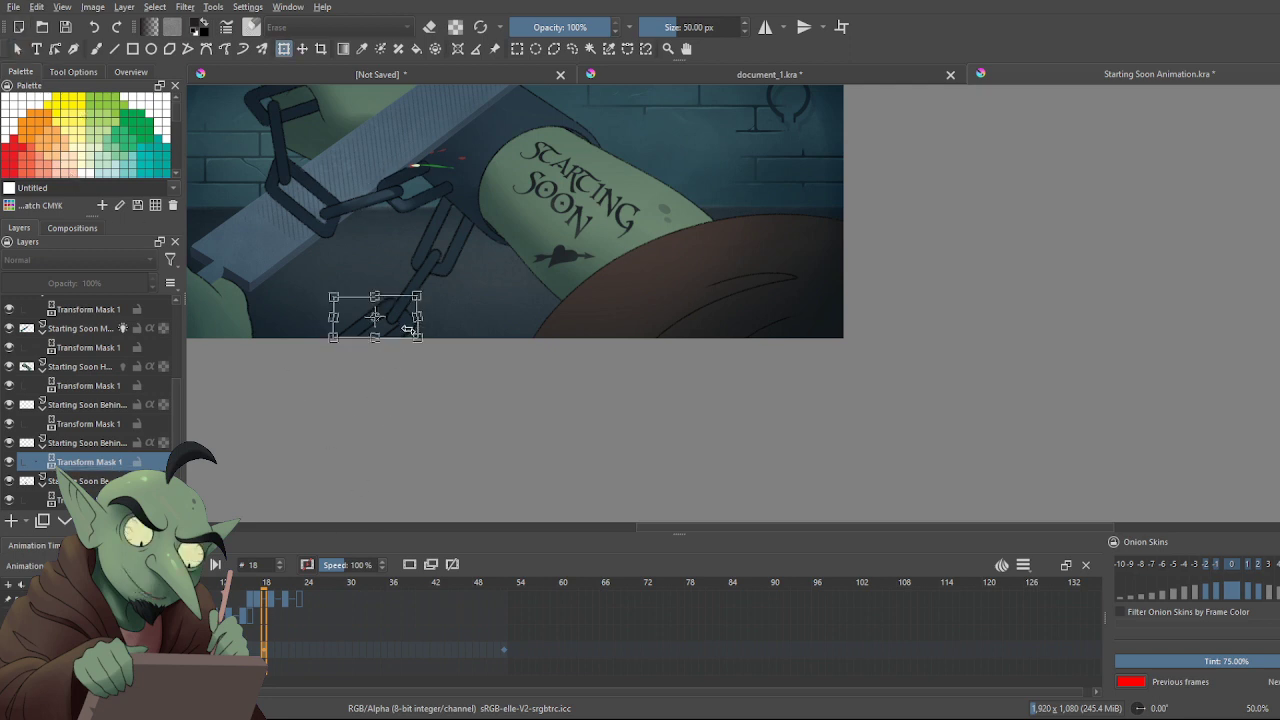
key(Return)
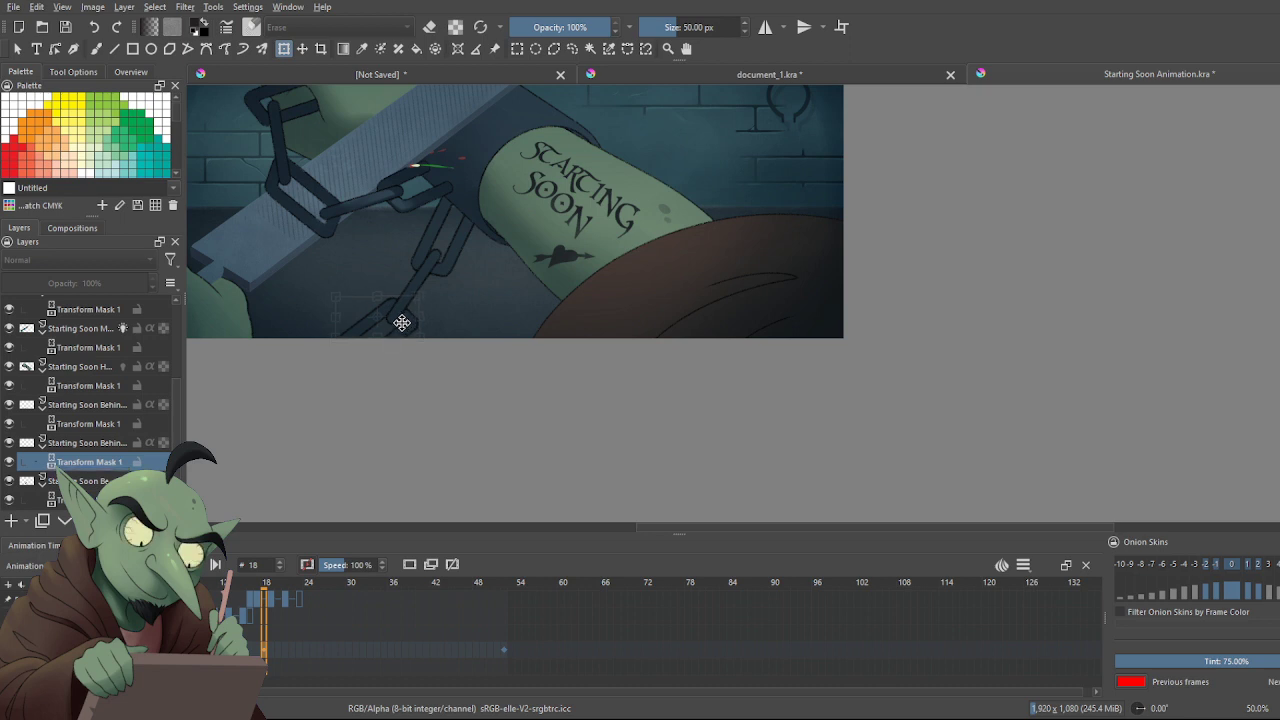
click(401, 322)
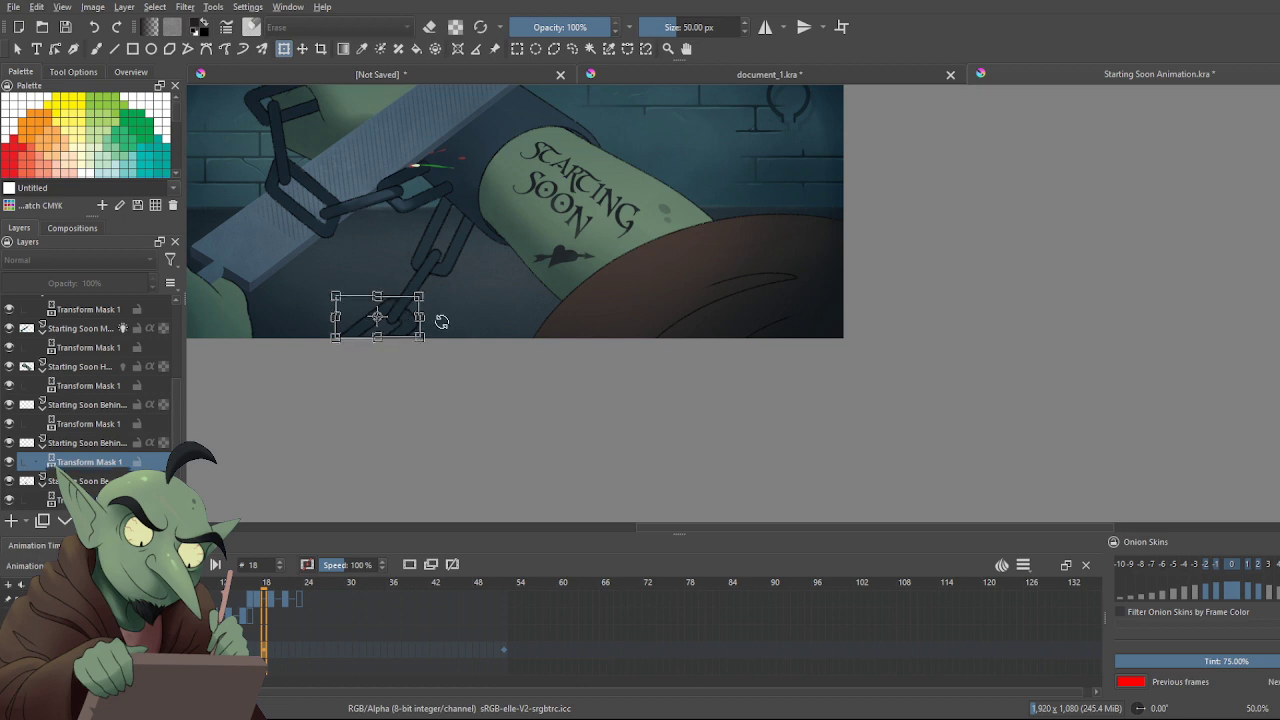
scroll(352, 310, up, 3)
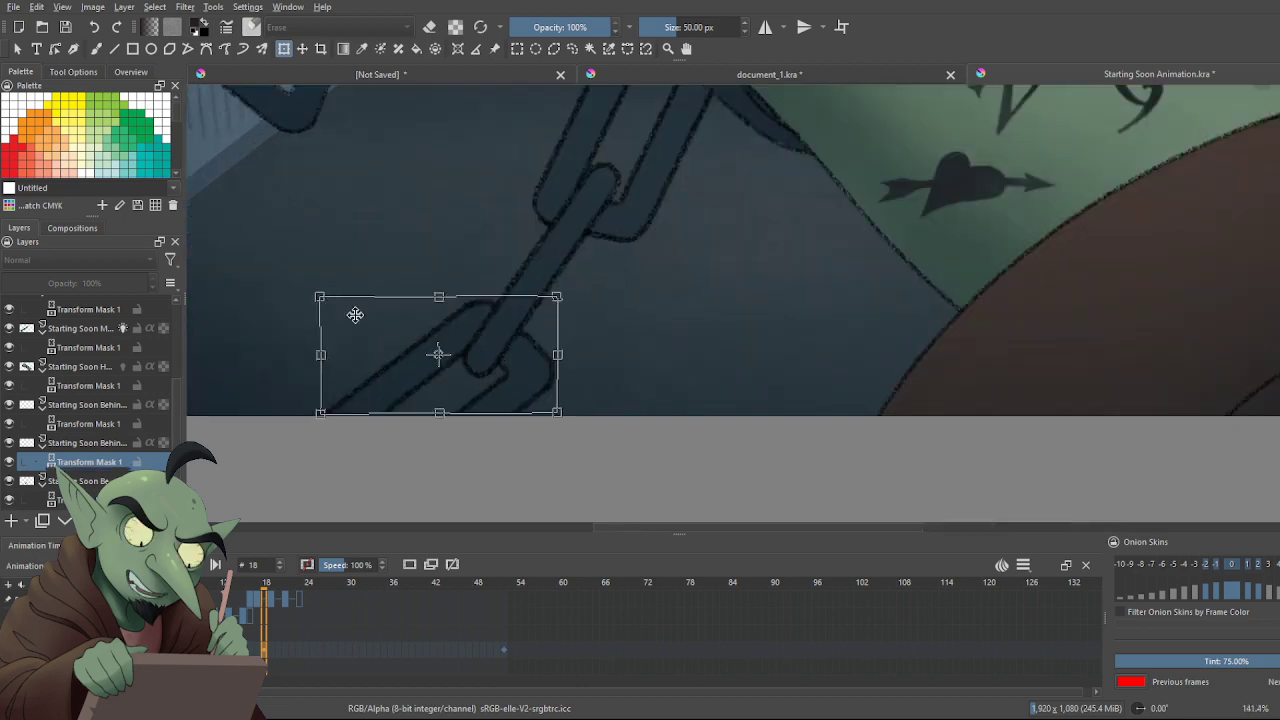
drag(498, 382, 506, 375)
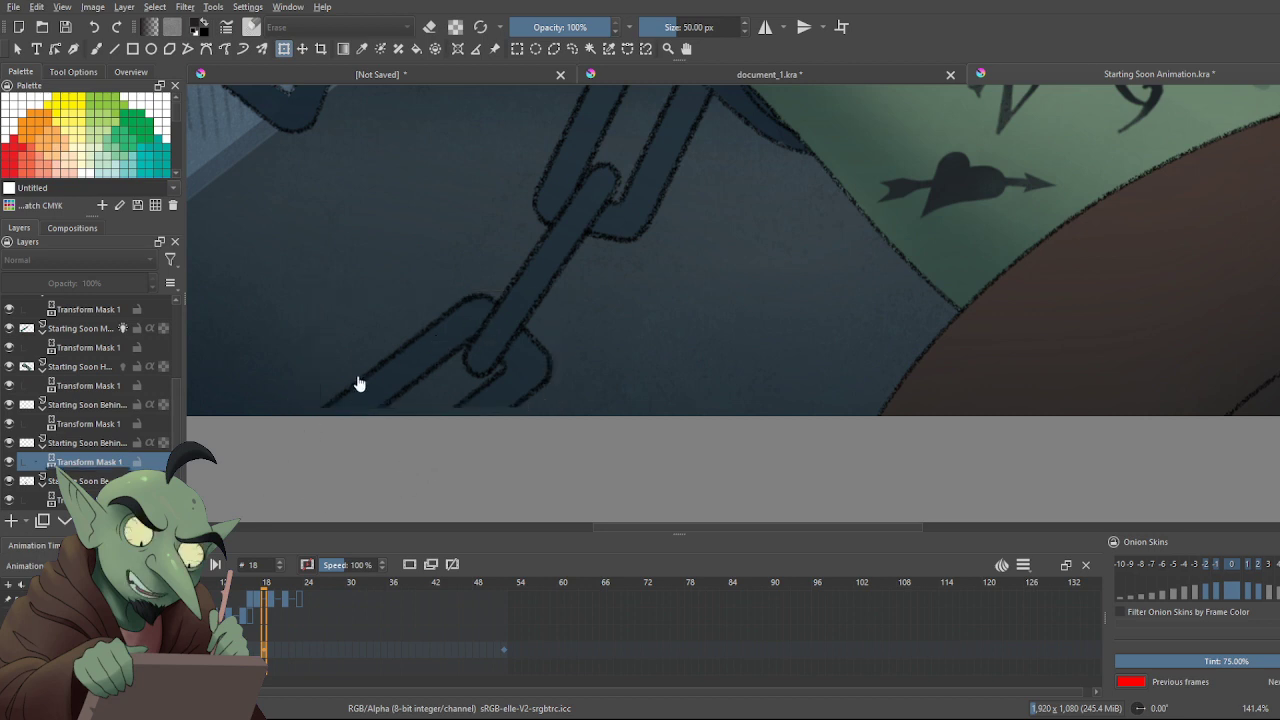
Play the whole animation from the first frame to check the repositioned bottom-edge link
scroll(366, 380, down, 6)
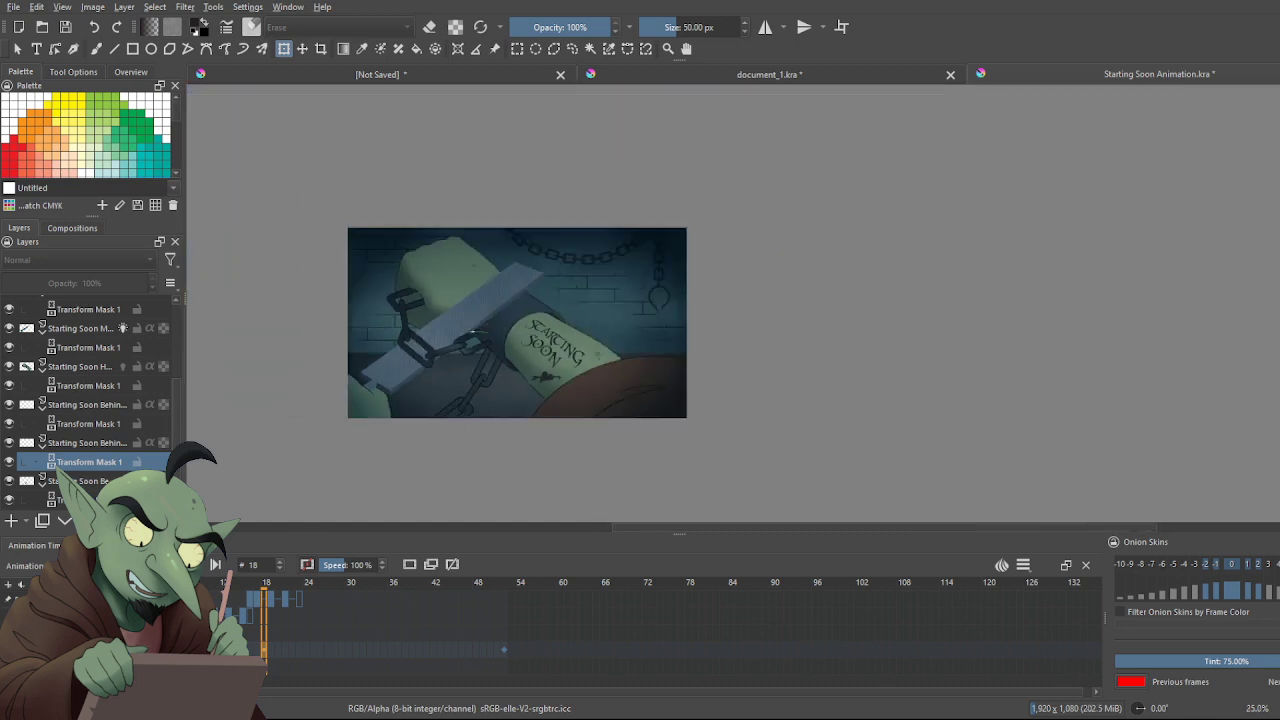
click(173, 565)
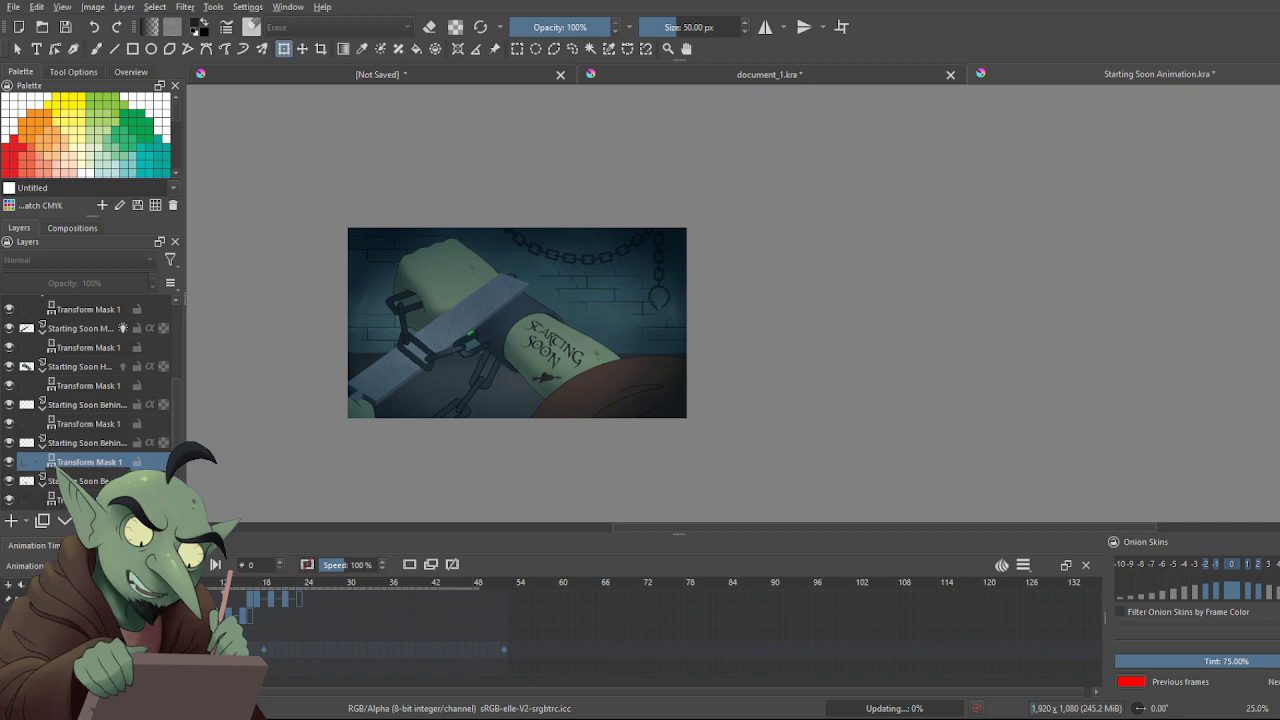
key(space)
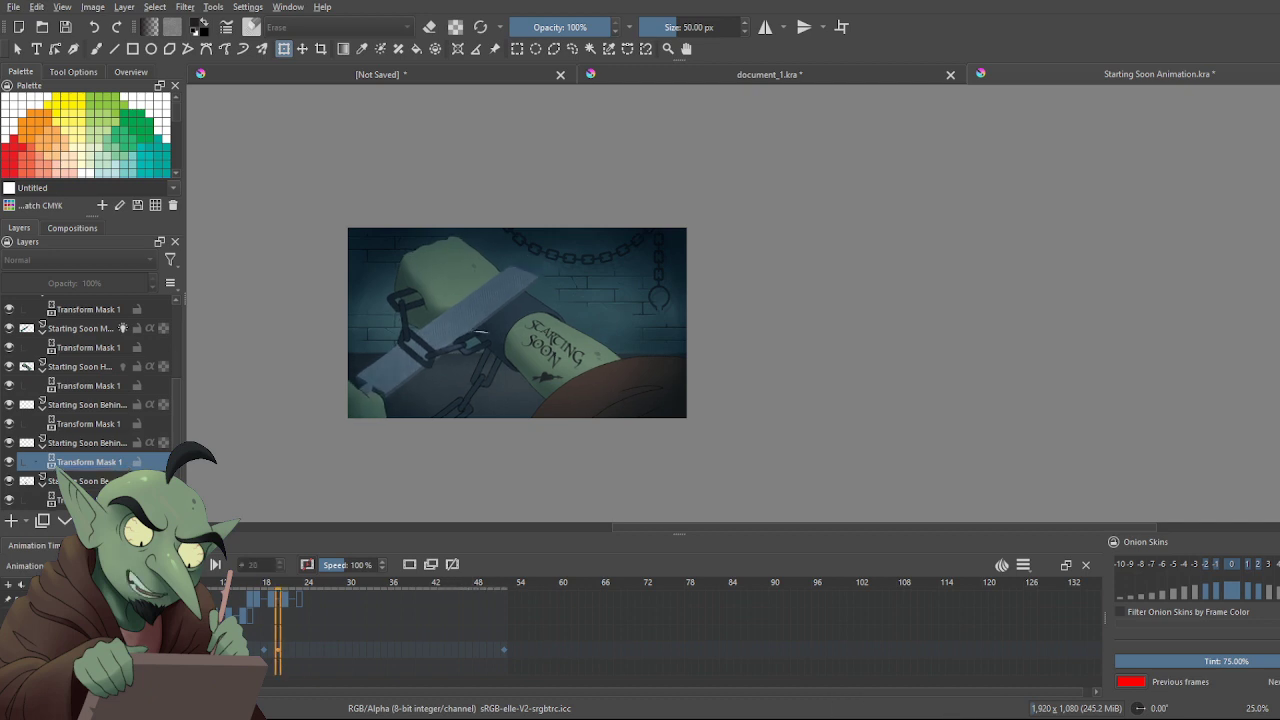
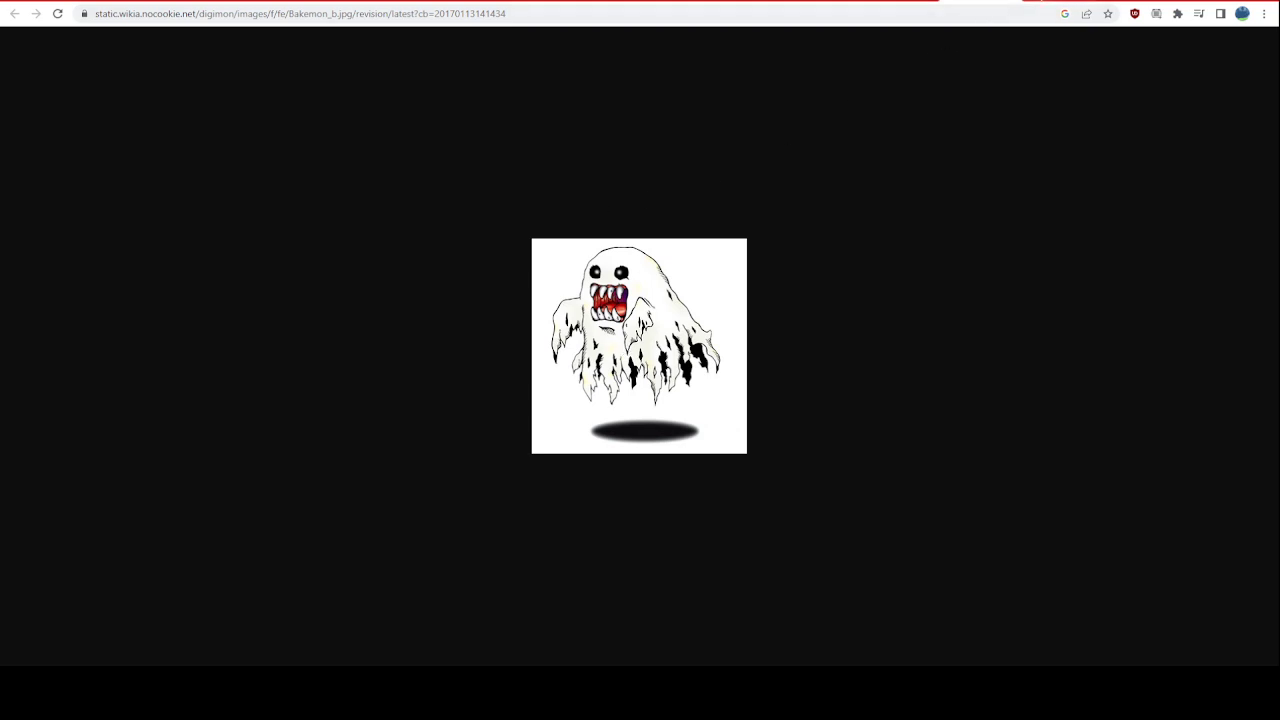
Switch from the browser back to Krita and save the Starting Soon animation
click(1068, 3)
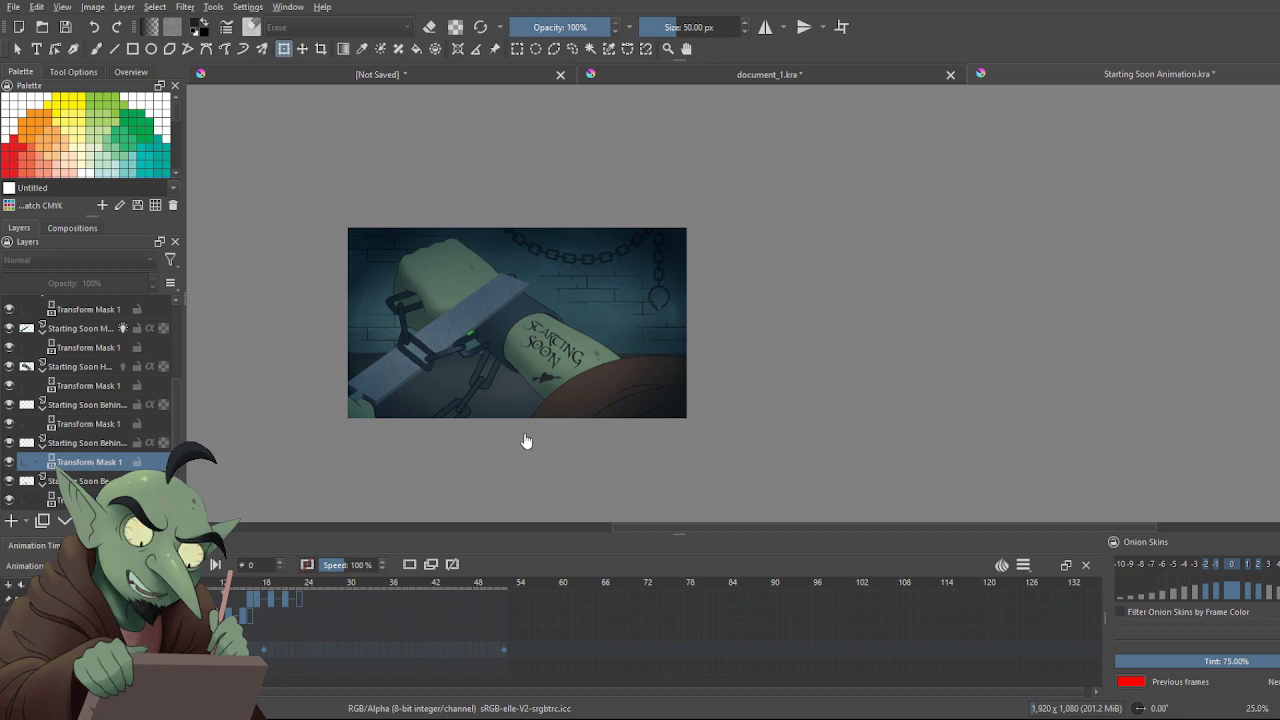
key(ctrl+s)
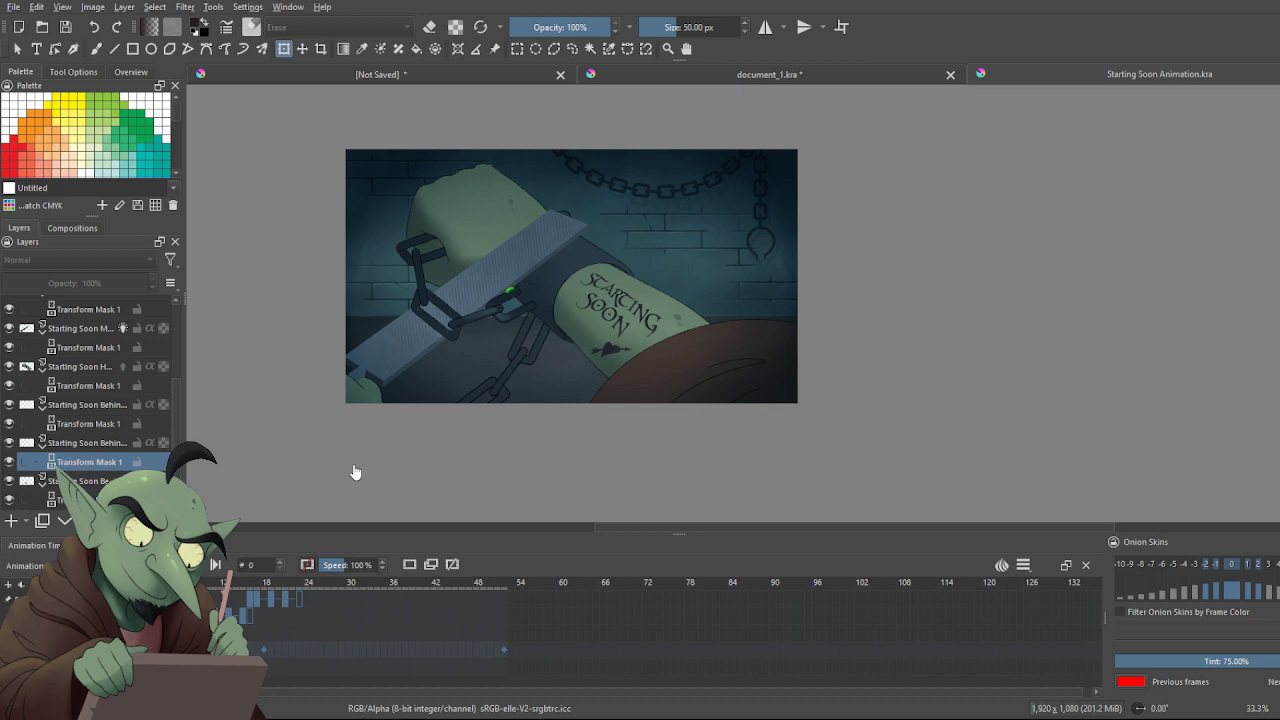
scroll(352, 472, up, 1)
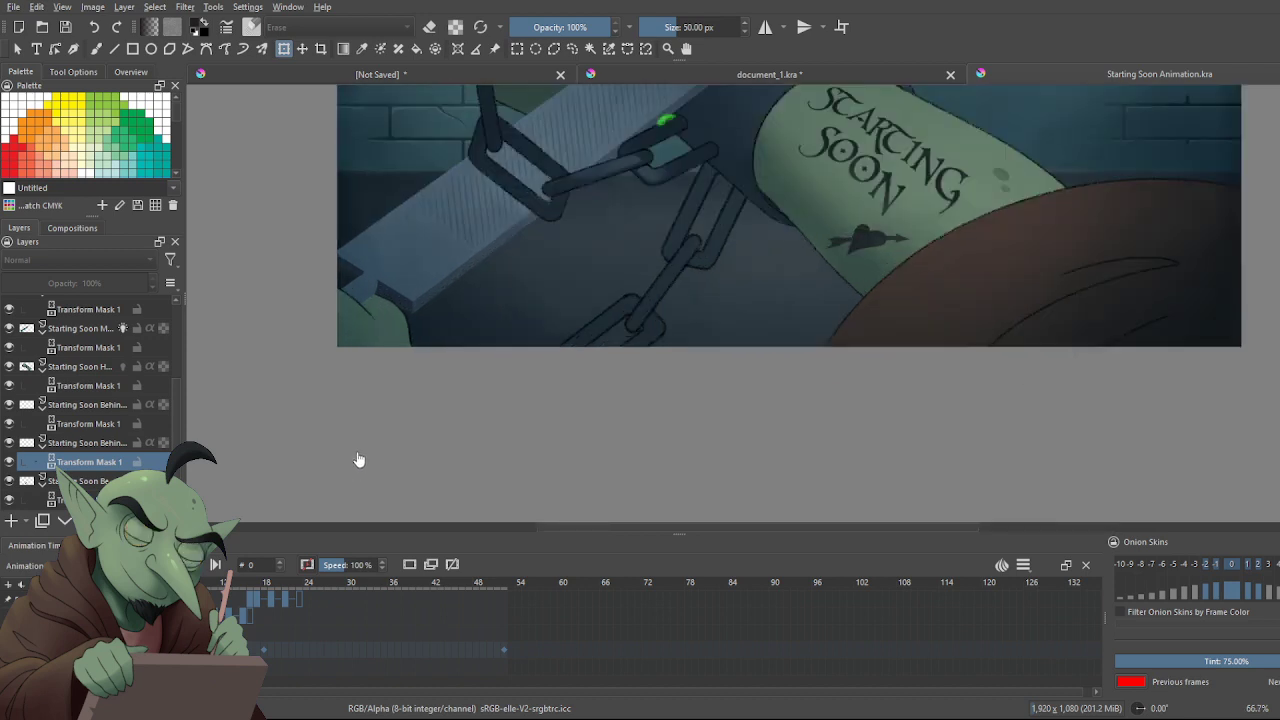
scroll(359, 459, down, 1)
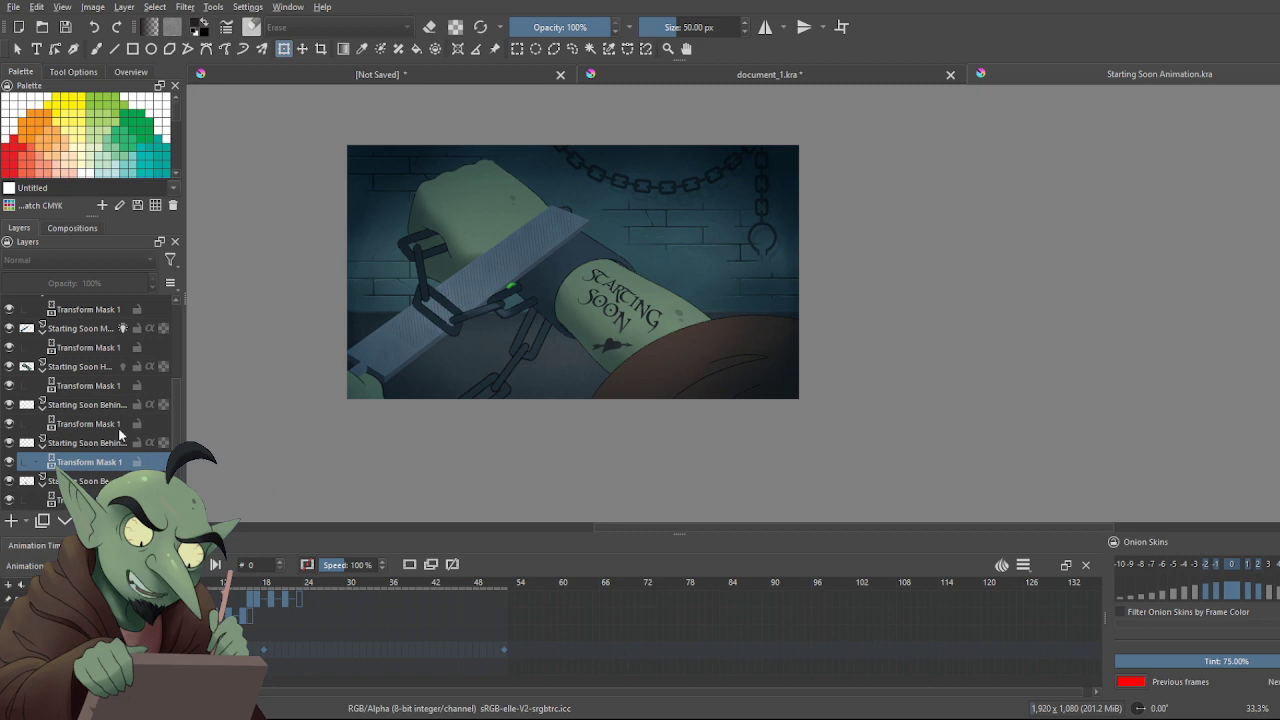
Hide the transform mask of the upper of the two "Starting Soon Behind" chain-link layers
click(76, 407)
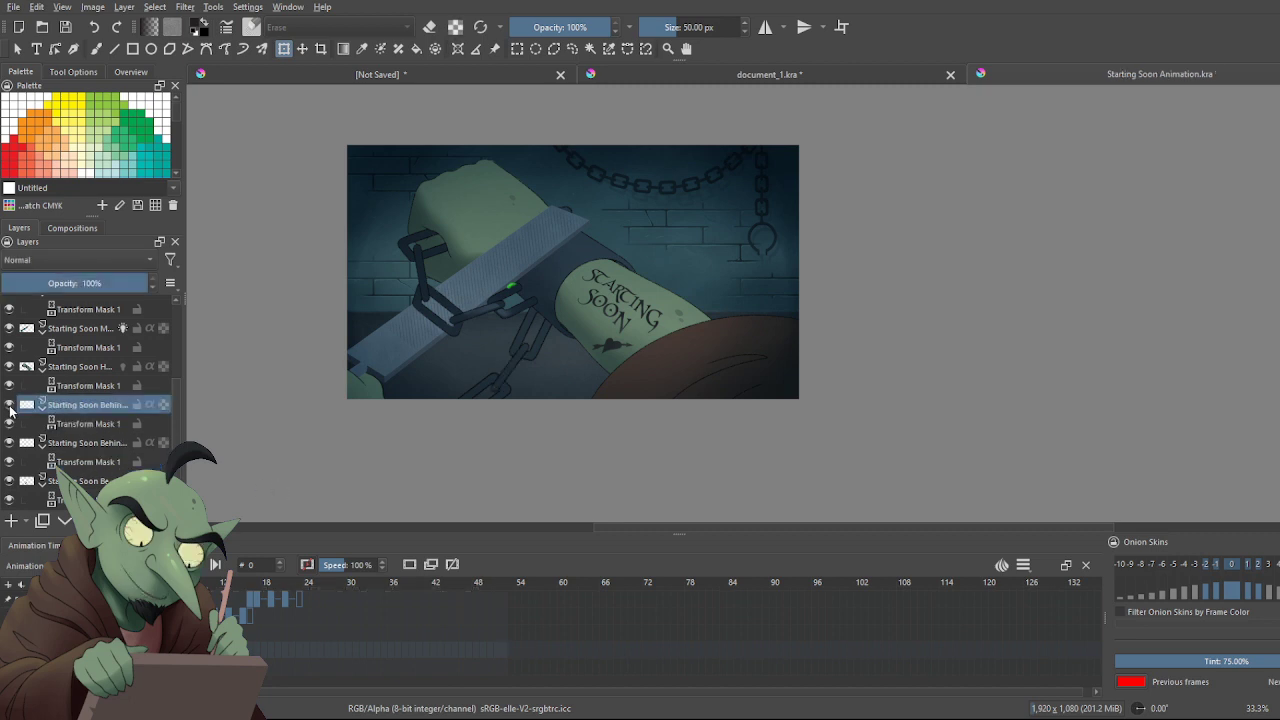
click(18, 49)
click(70, 483)
key(b)
key(e)
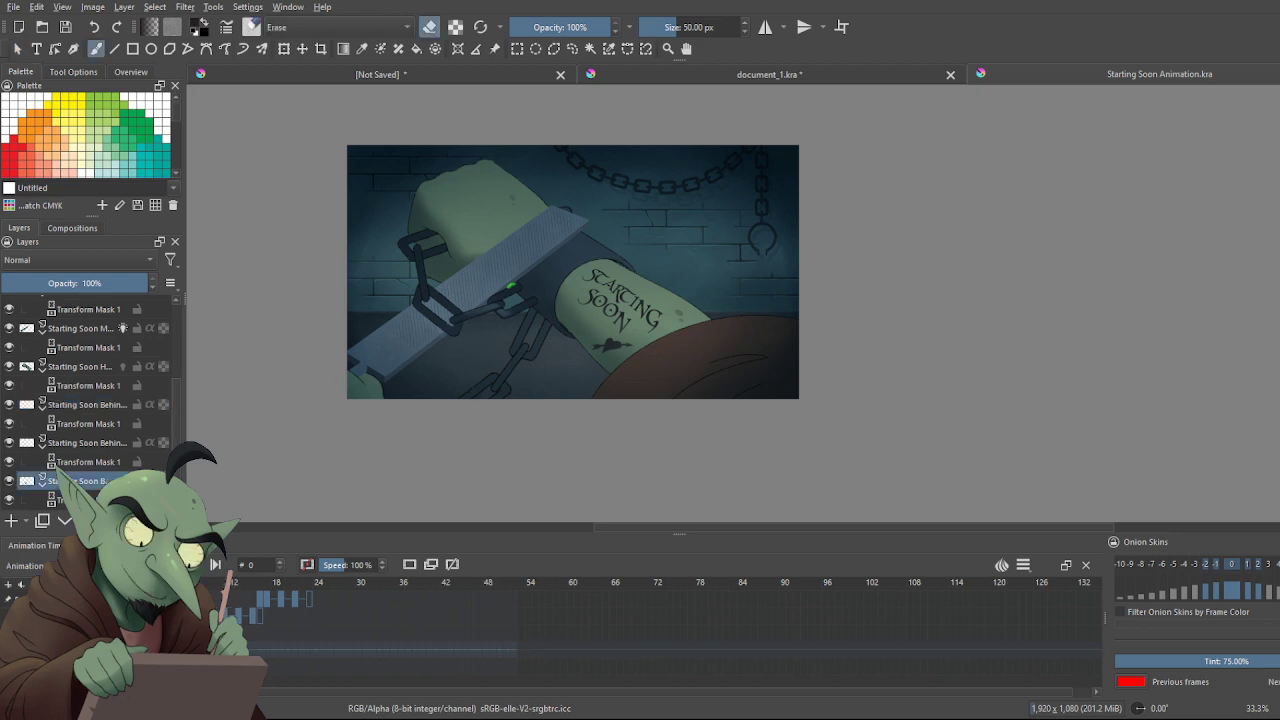
click(9, 424)
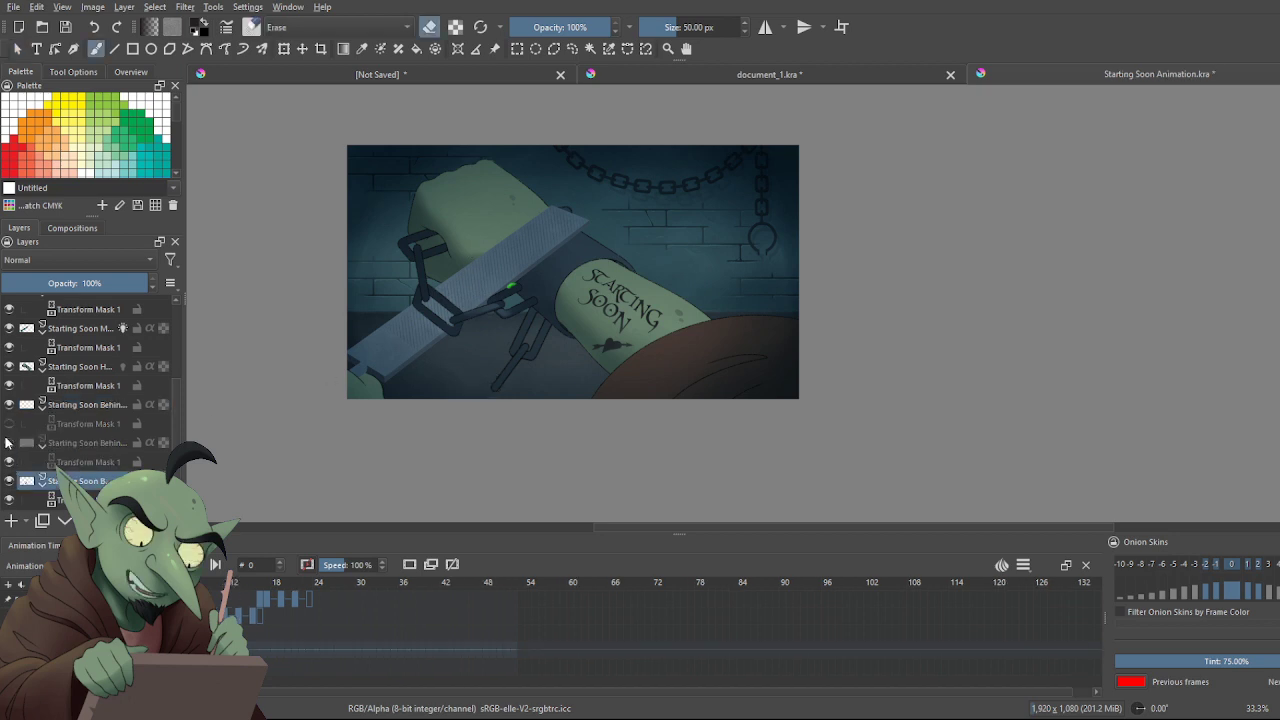
Move the bottom-edge chain link slightly down on its own layer at frame 17 using the Transform tool
click(95, 461)
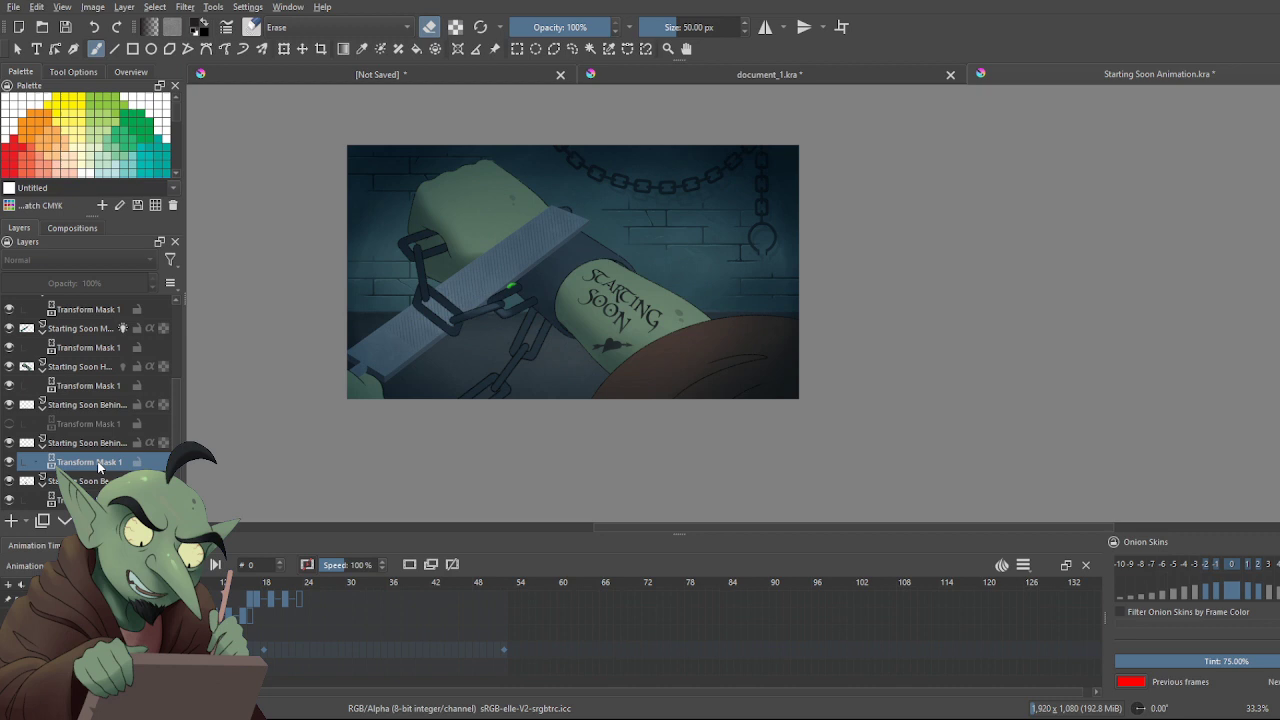
click(258, 652)
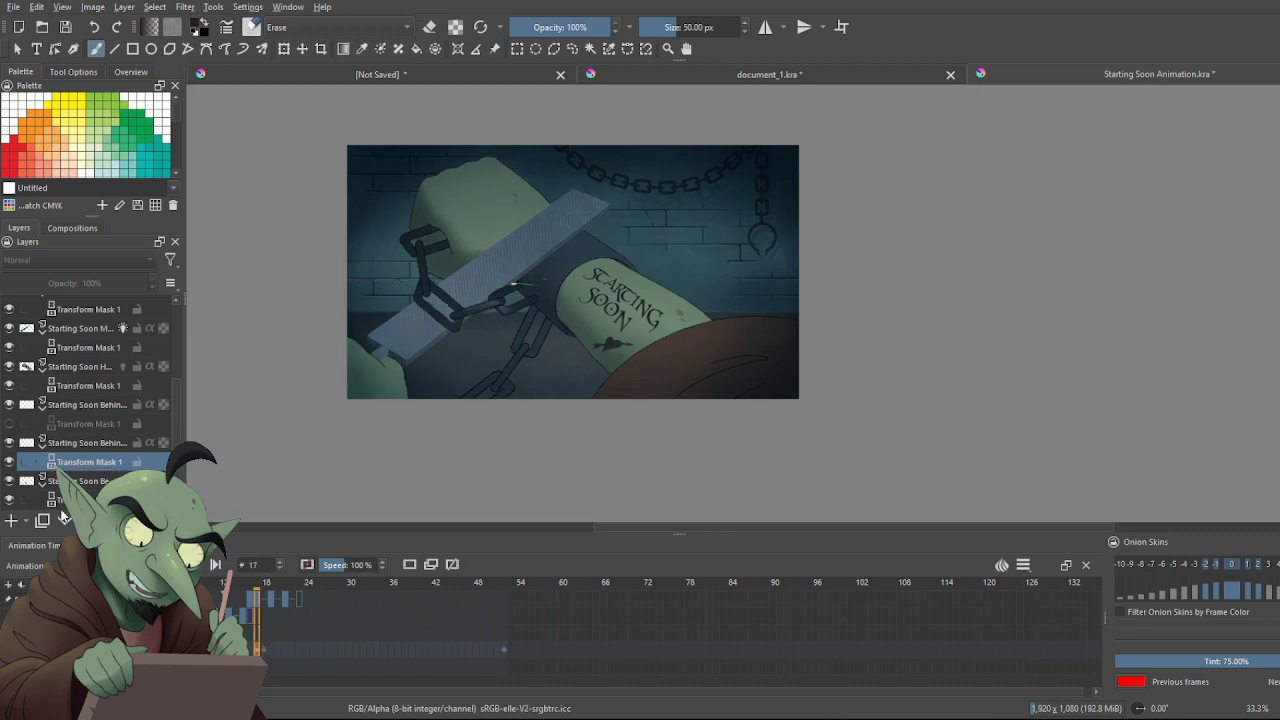
click(79, 443)
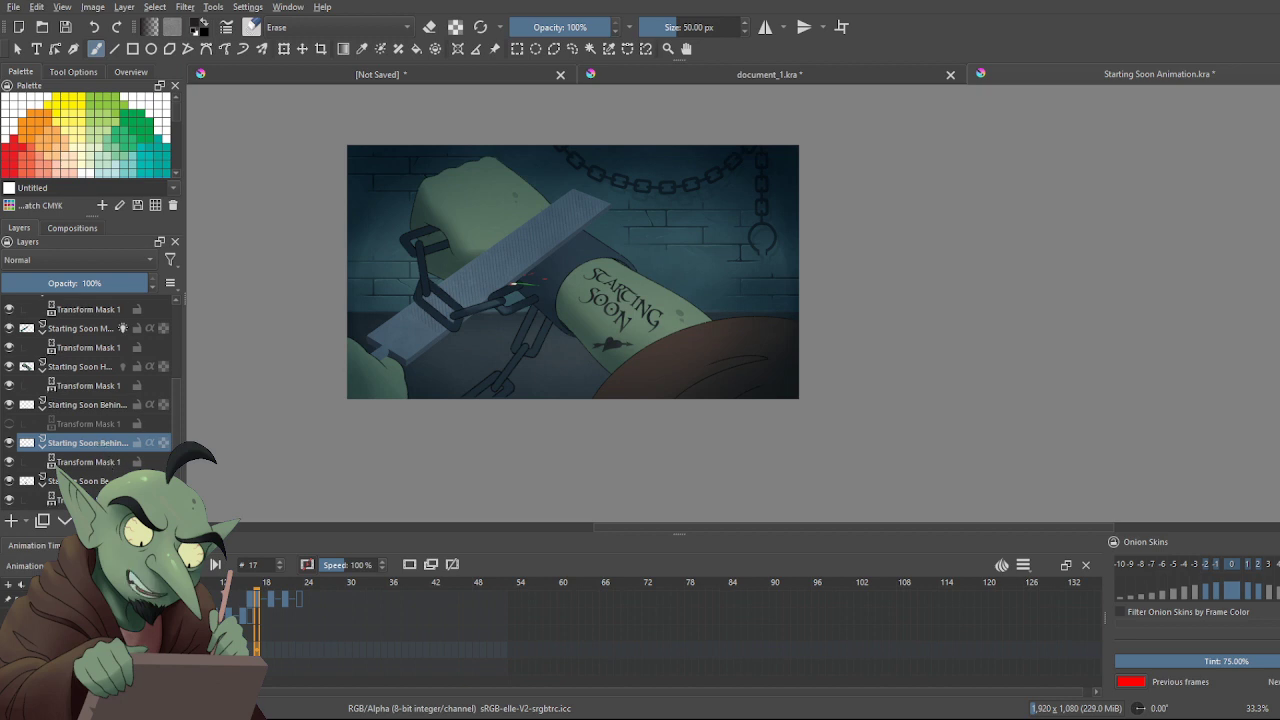
click(17, 48)
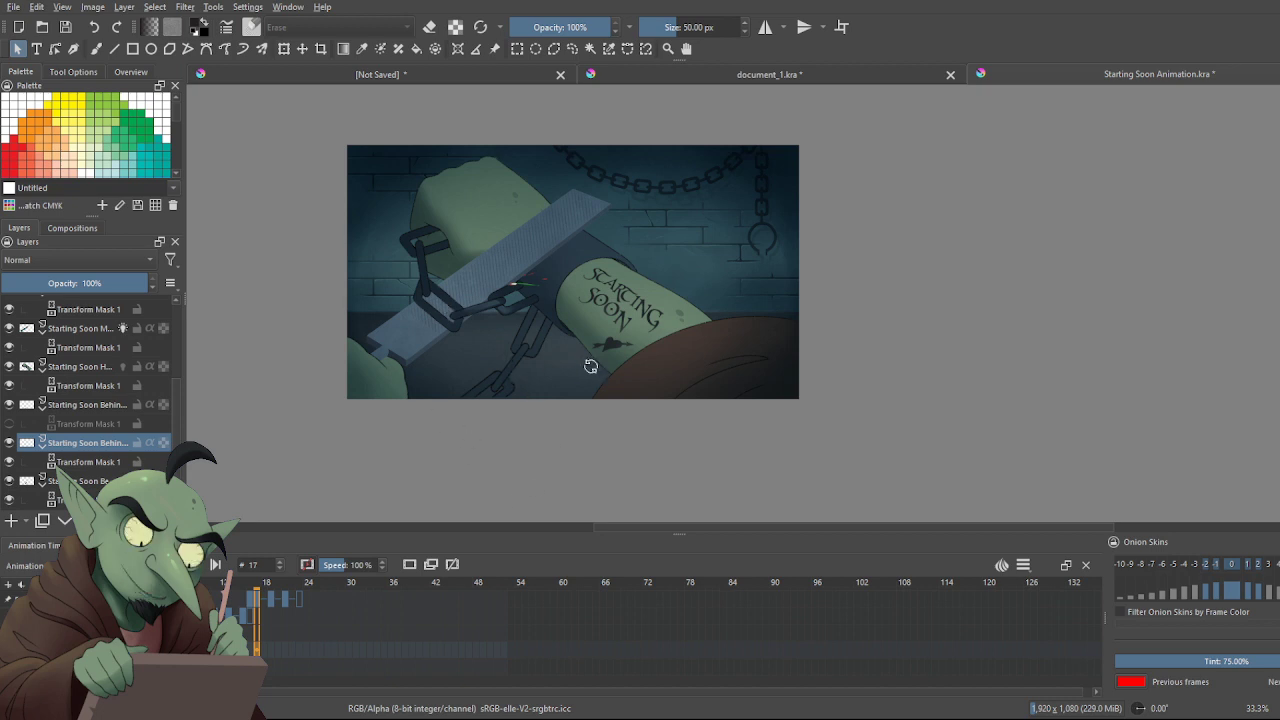
key(ctrl+t)
scroll(488, 460, up, 2)
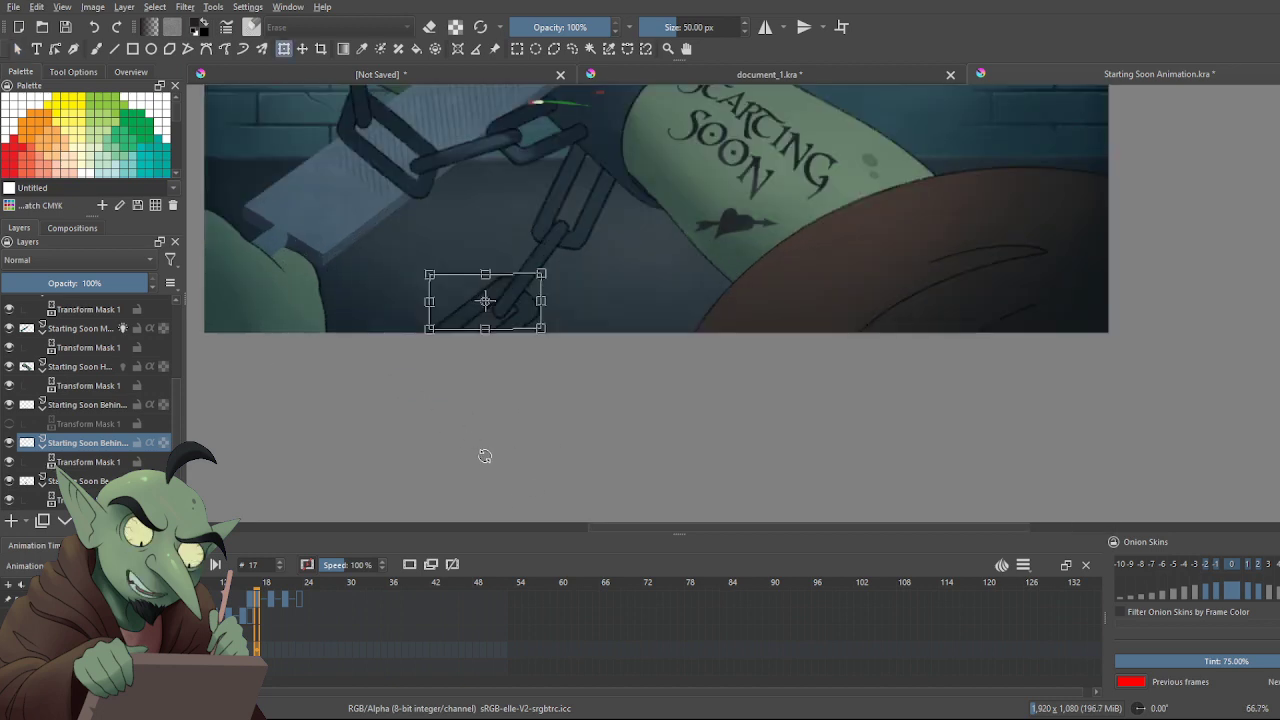
drag(514, 316, 513, 320)
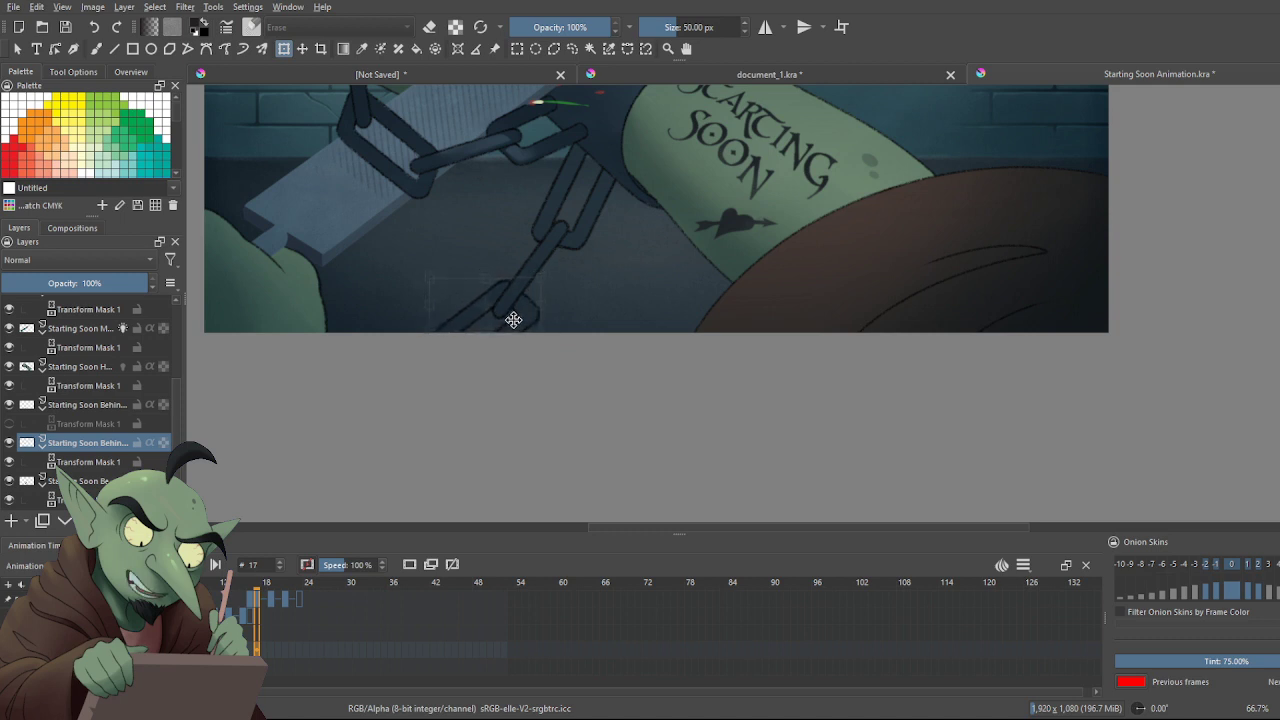
click(513, 319)
key(Return)
Check the moved bottom-edge link against its neighbouring link at frames 17 and 16
click(99, 462)
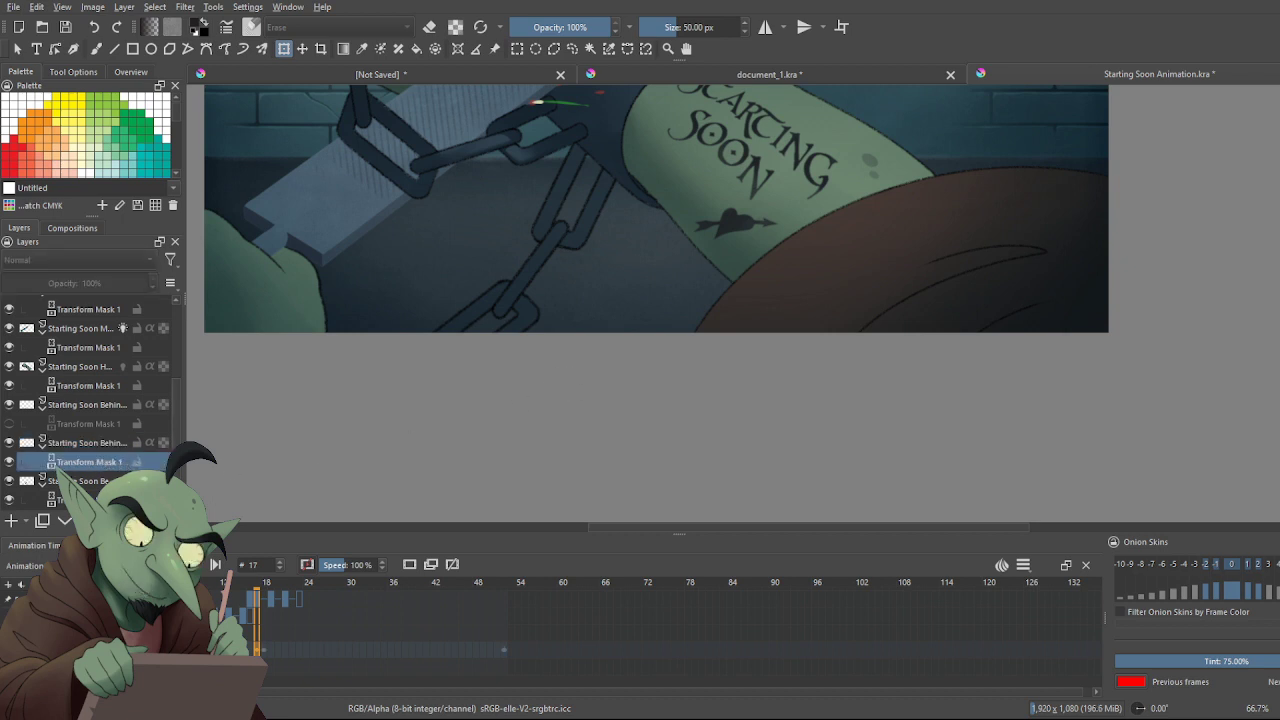
click(94, 443)
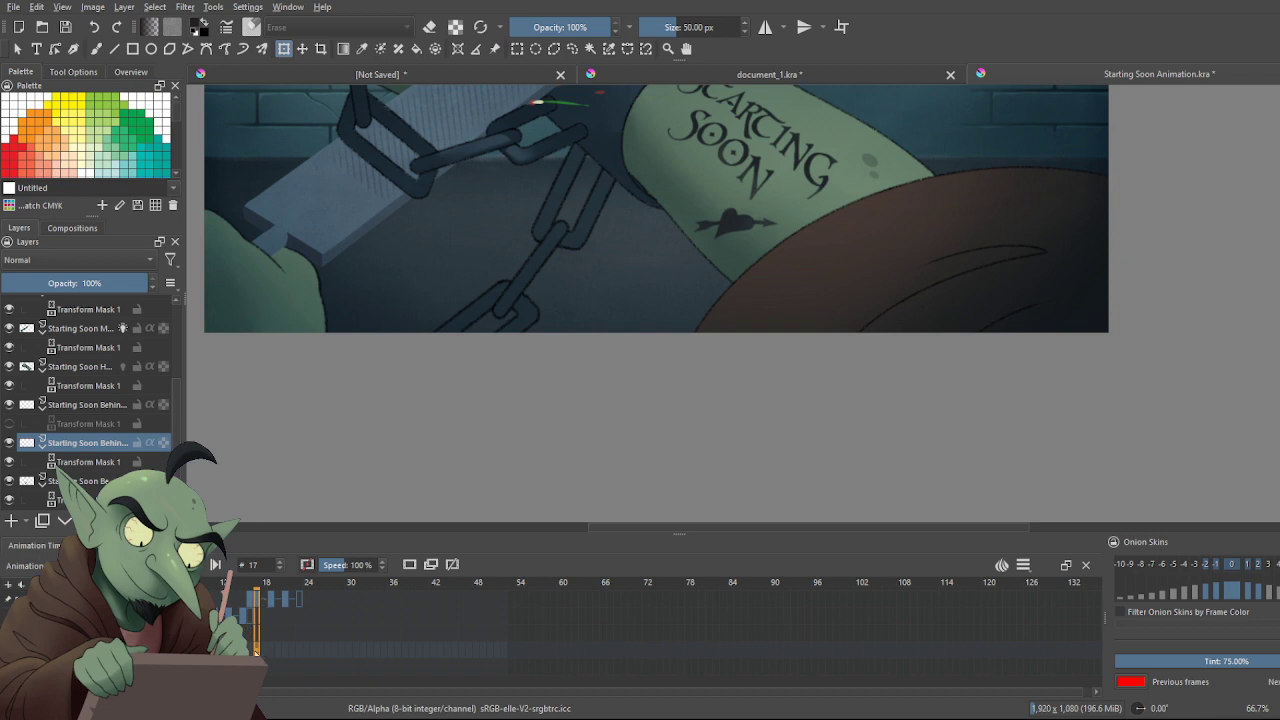
click(250, 652)
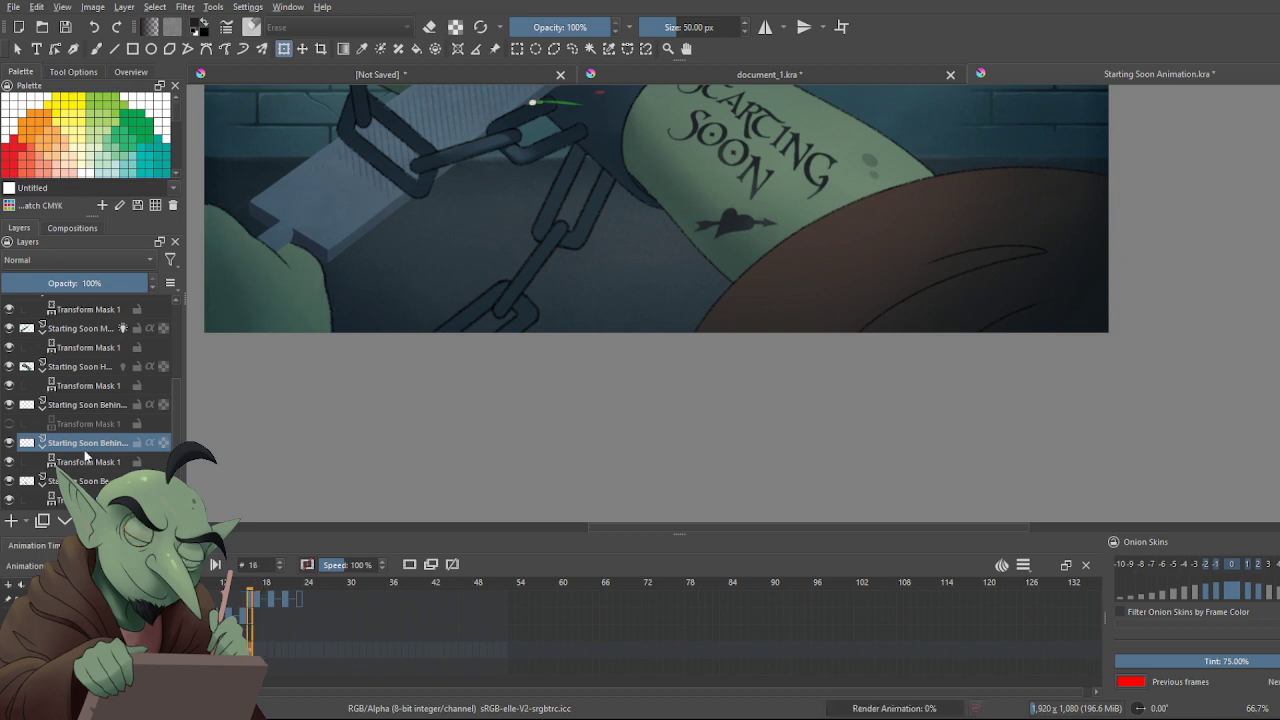
scroll(90, 442, down, 1)
scroll(242, 445, down, 2)
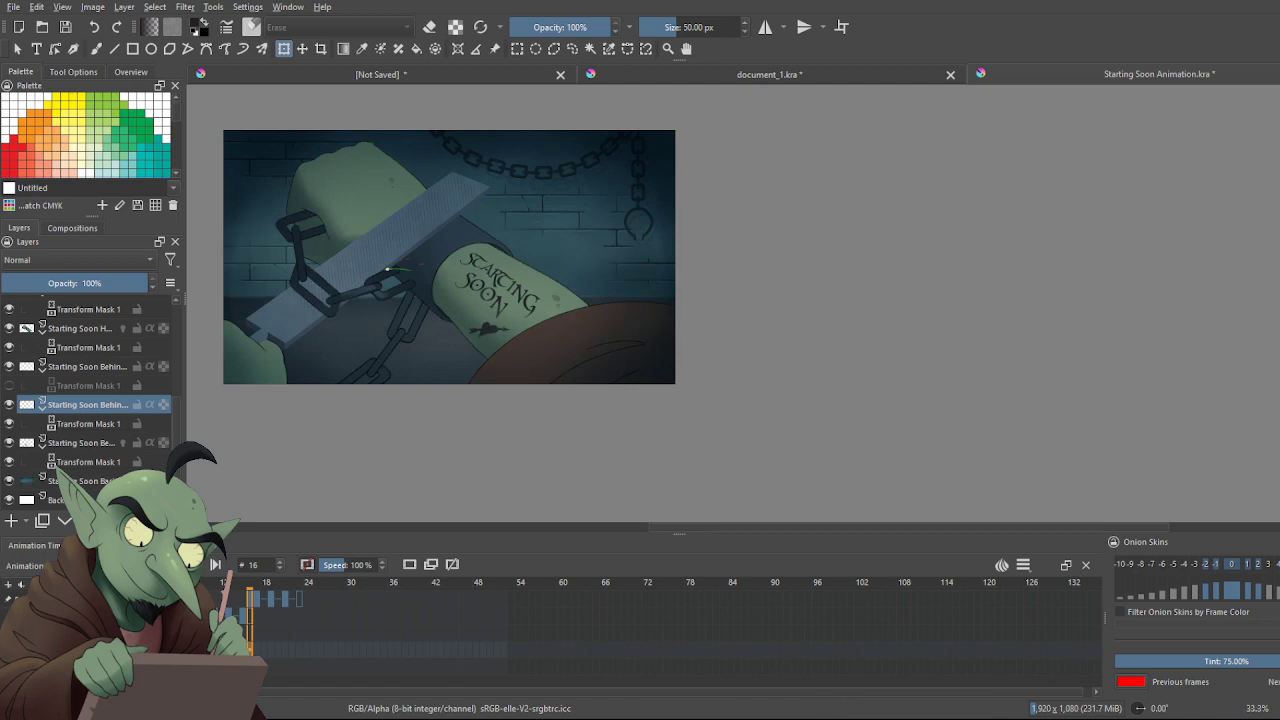
Play the animation from the first frame with one link's transform mask hidden to check the chain's motion
key(Home)
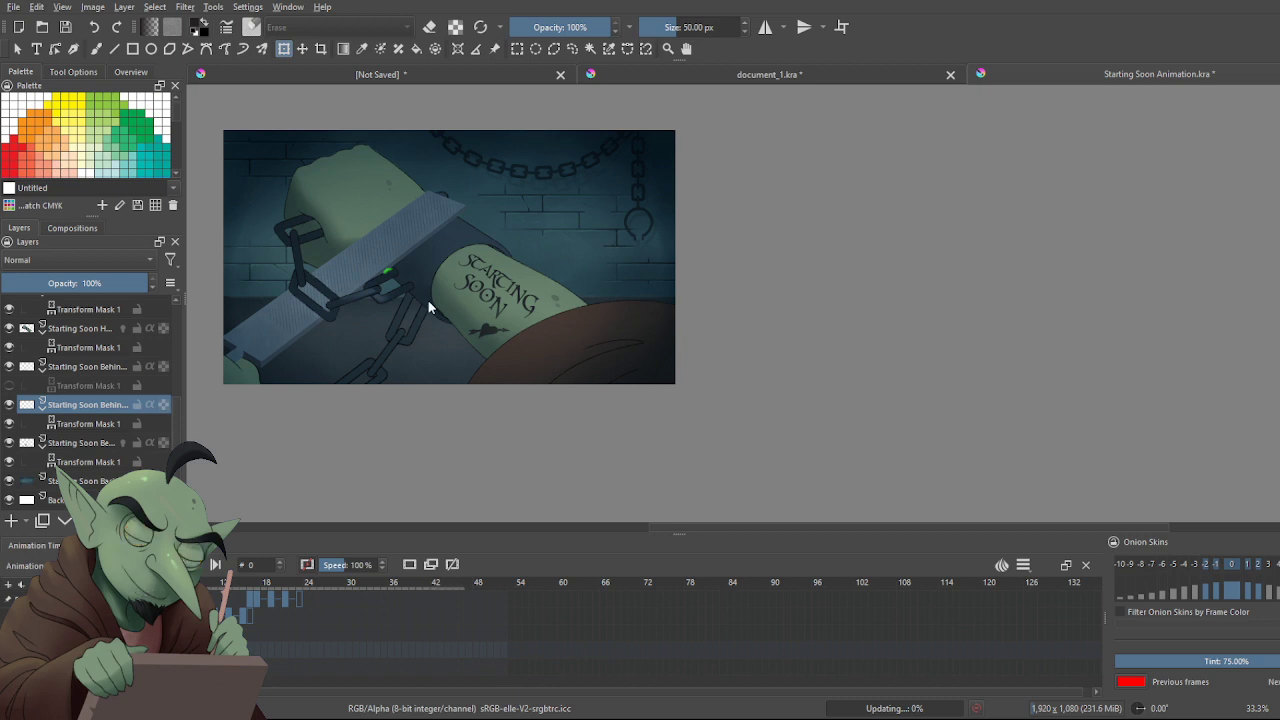
key(space)
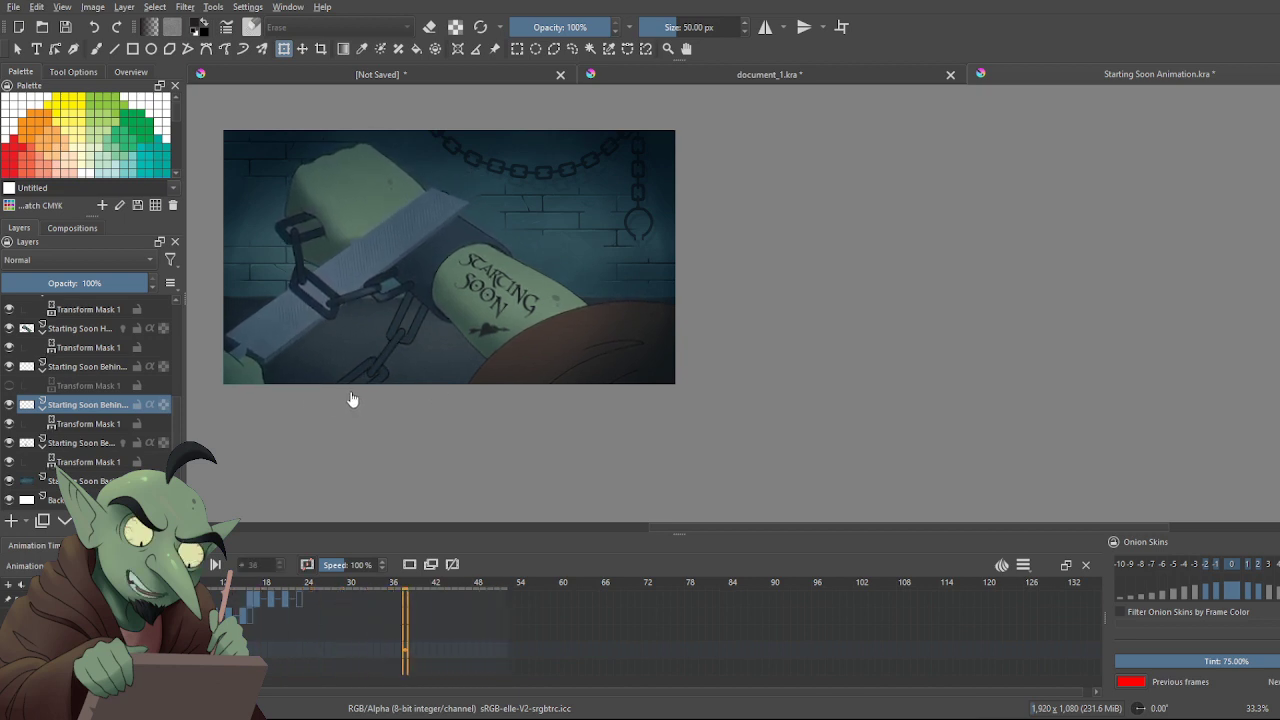
key(space)
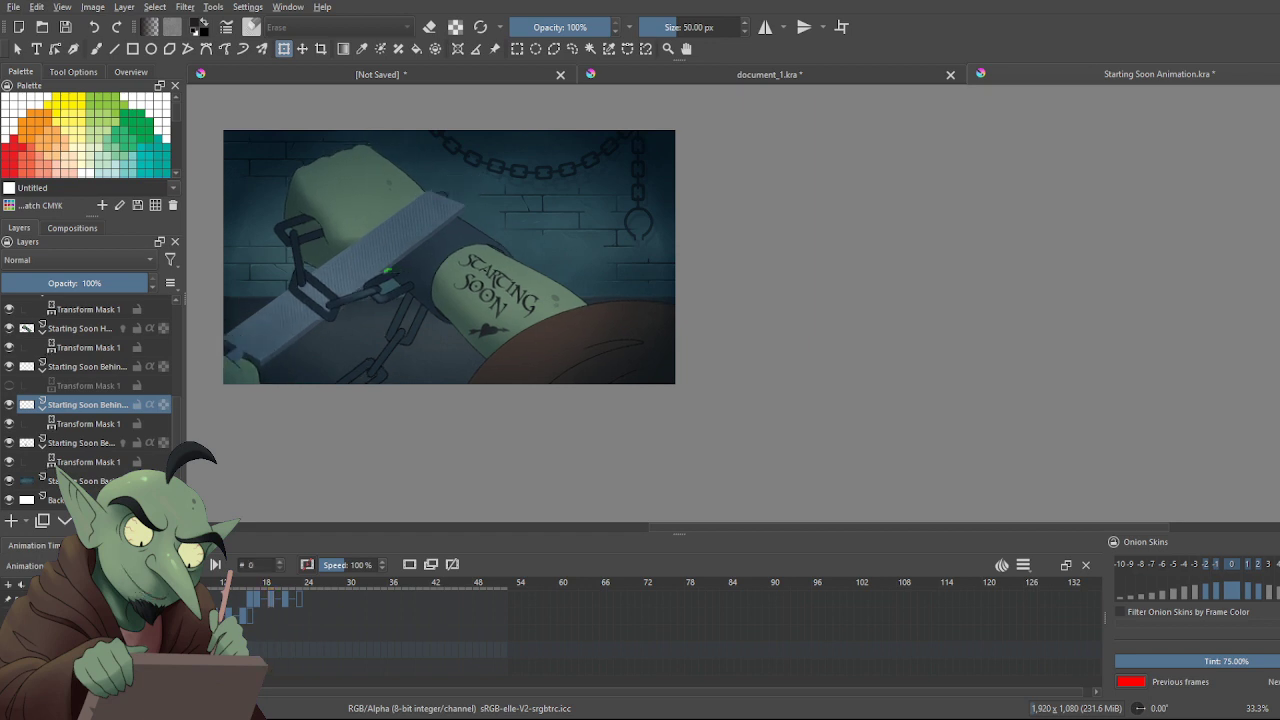
click(256, 583)
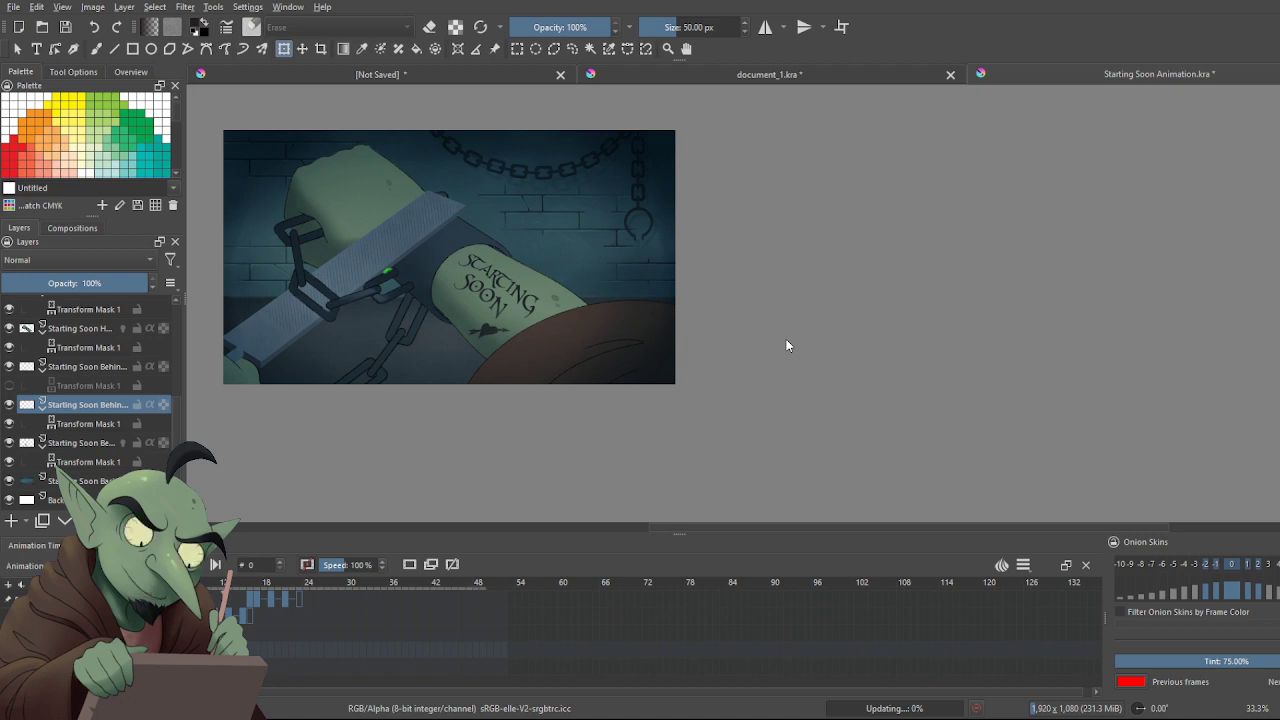
key(space)
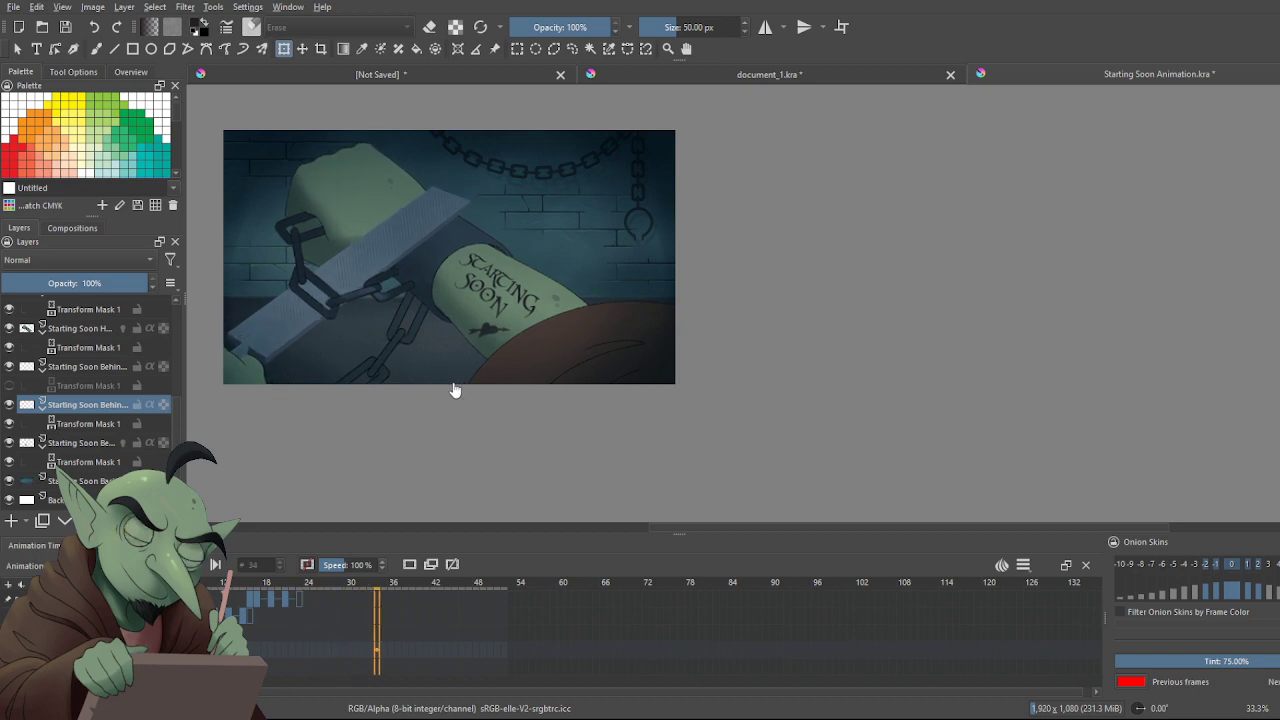
scroll(404, 405, down, 1)
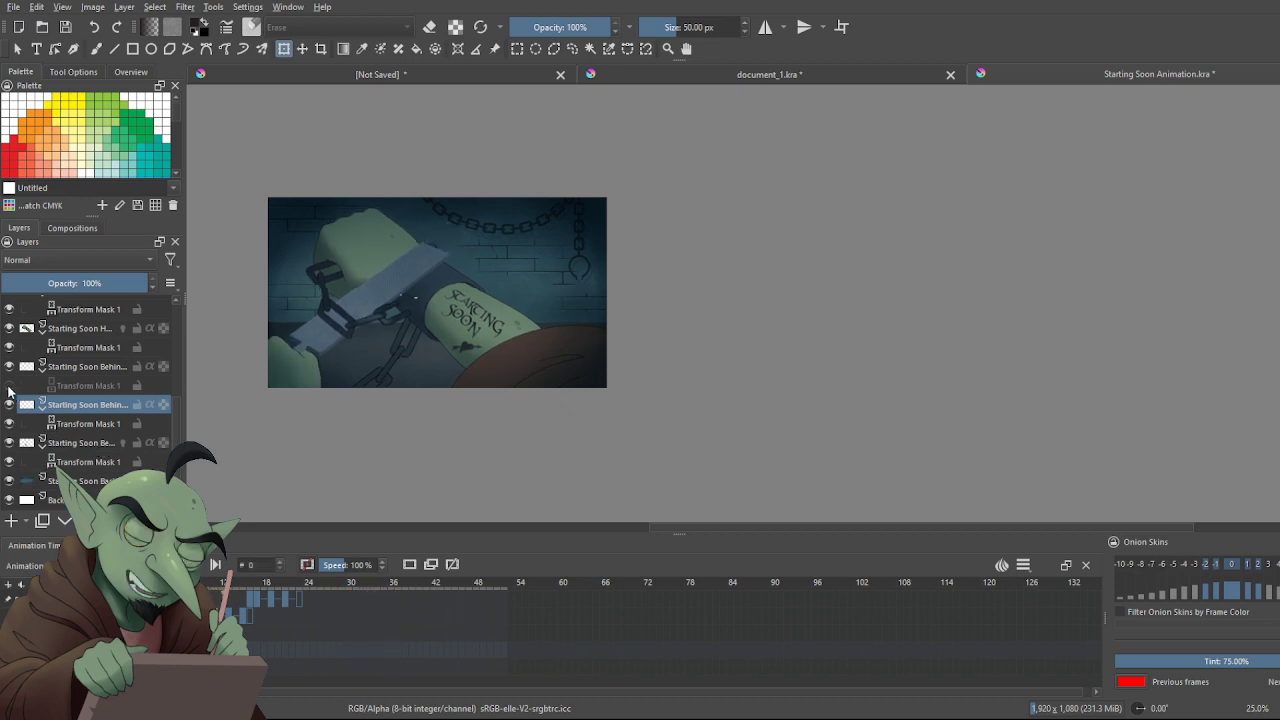
Show the hidden transform mask again and play the looping animation, examining the chain links both up close and in the full picture
click(9, 386)
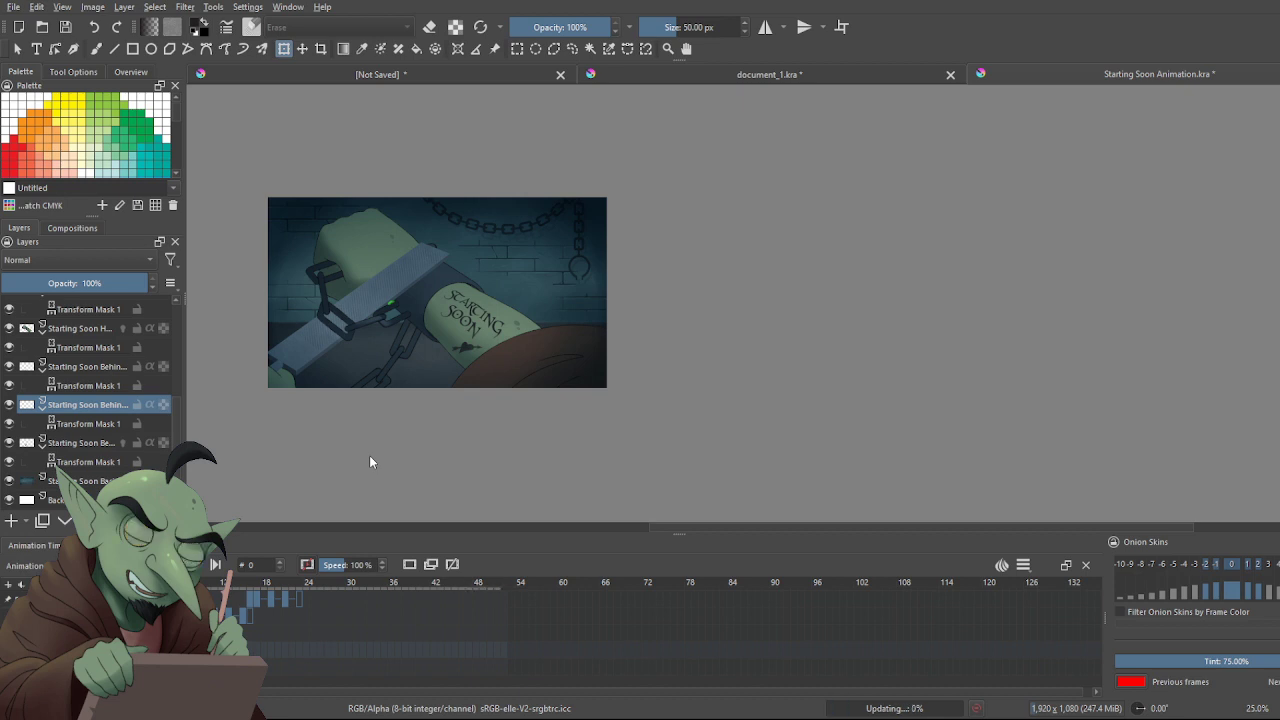
key(space)
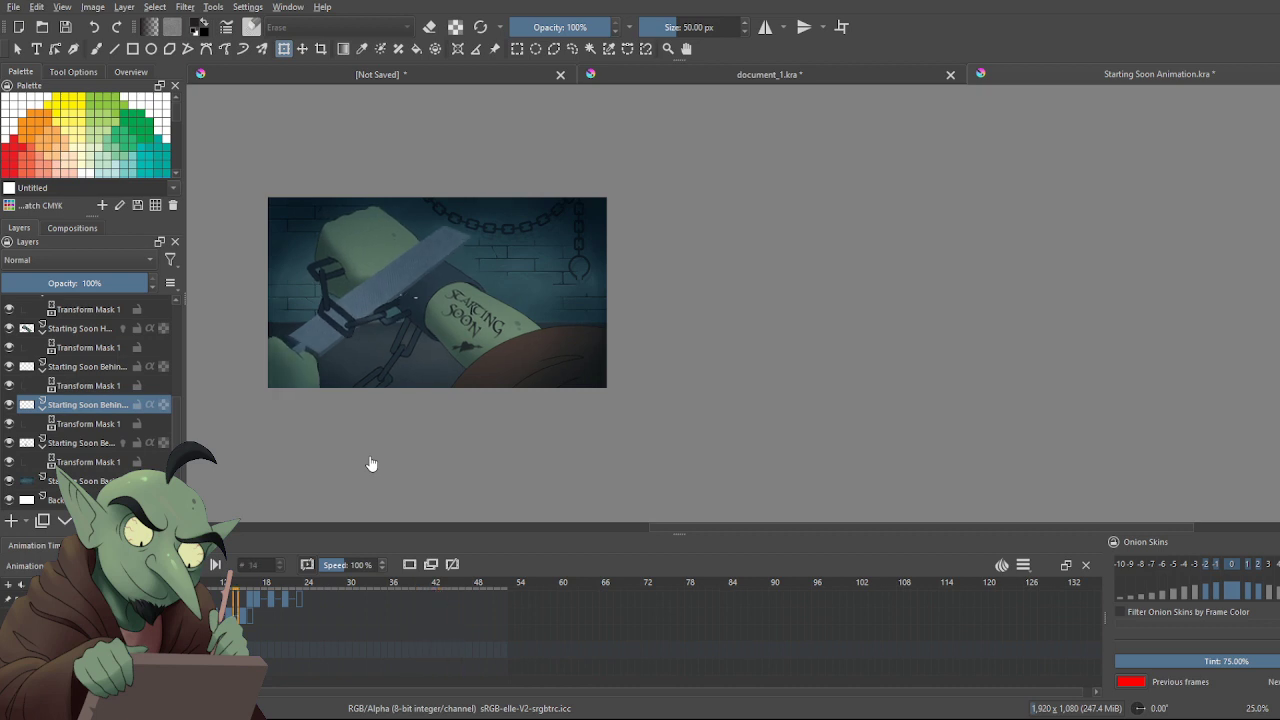
scroll(337, 410, up, 2)
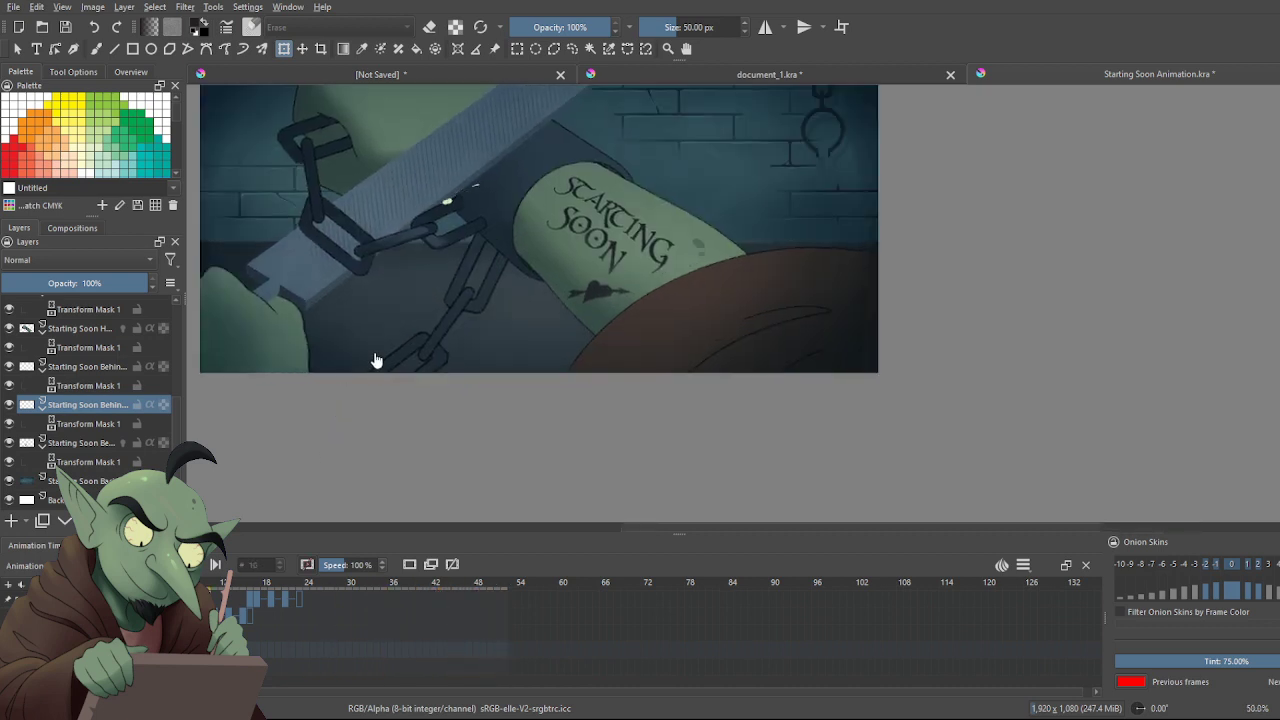
scroll(446, 383, up, 2)
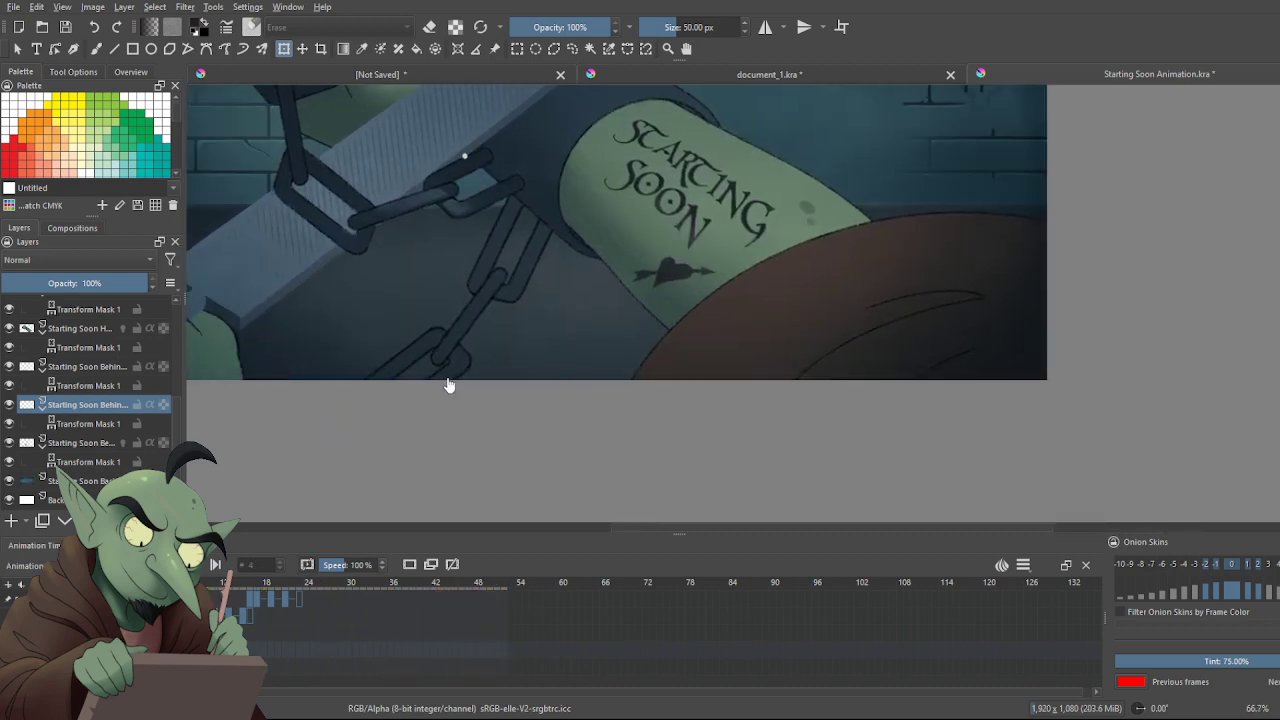
scroll(448, 385, down, 1)
scroll(446, 390, down, 2)
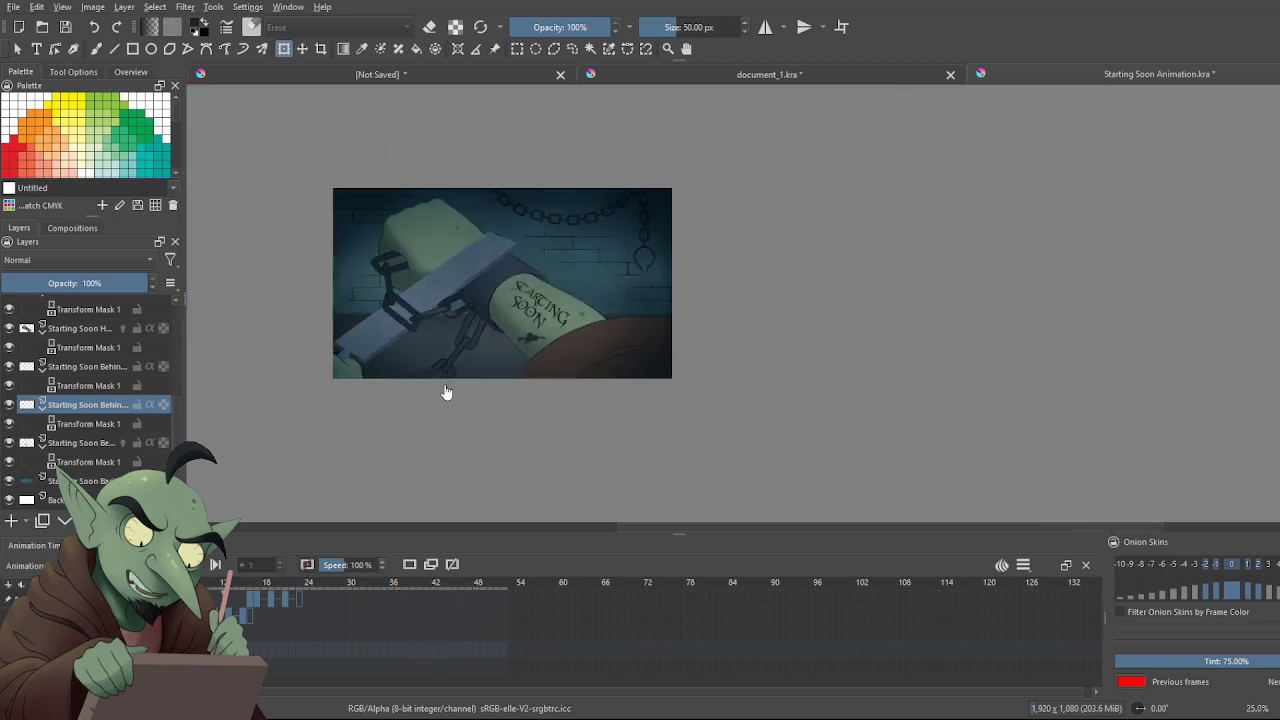
scroll(455, 413, down, 1)
scroll(456, 413, up, 1)
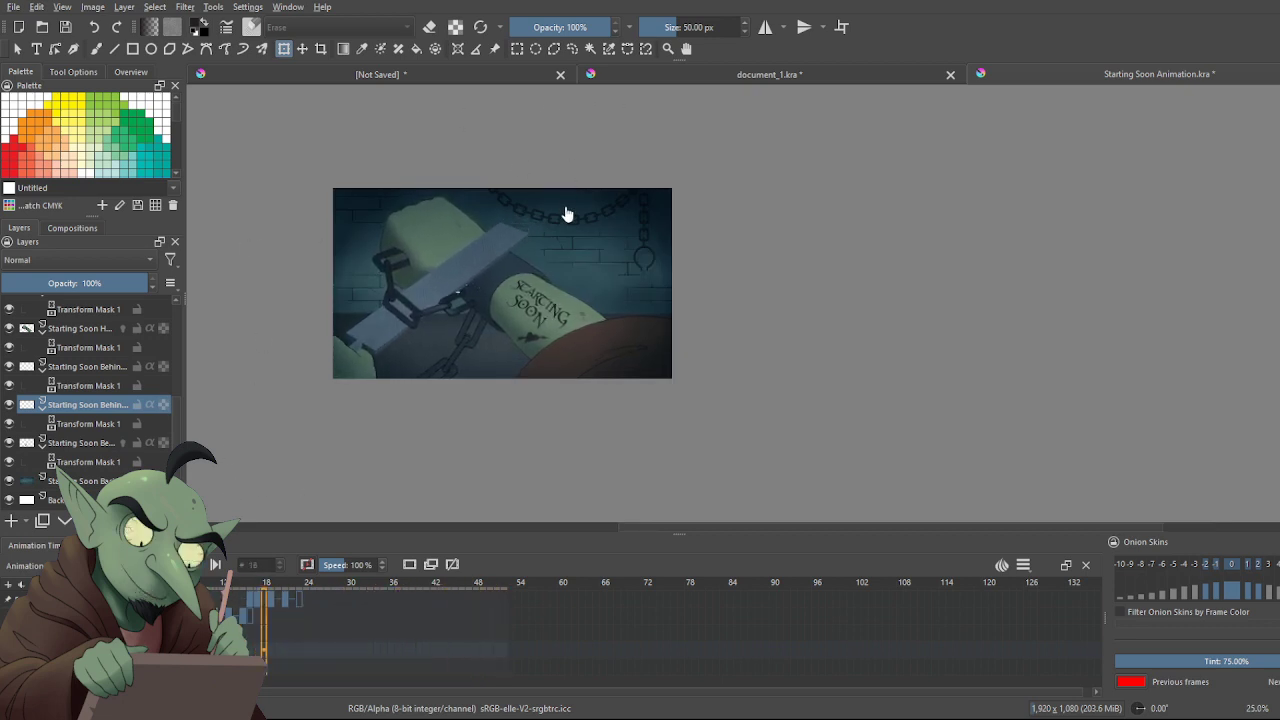
scroll(565, 215, down, 1)
scroll(565, 215, up, 1)
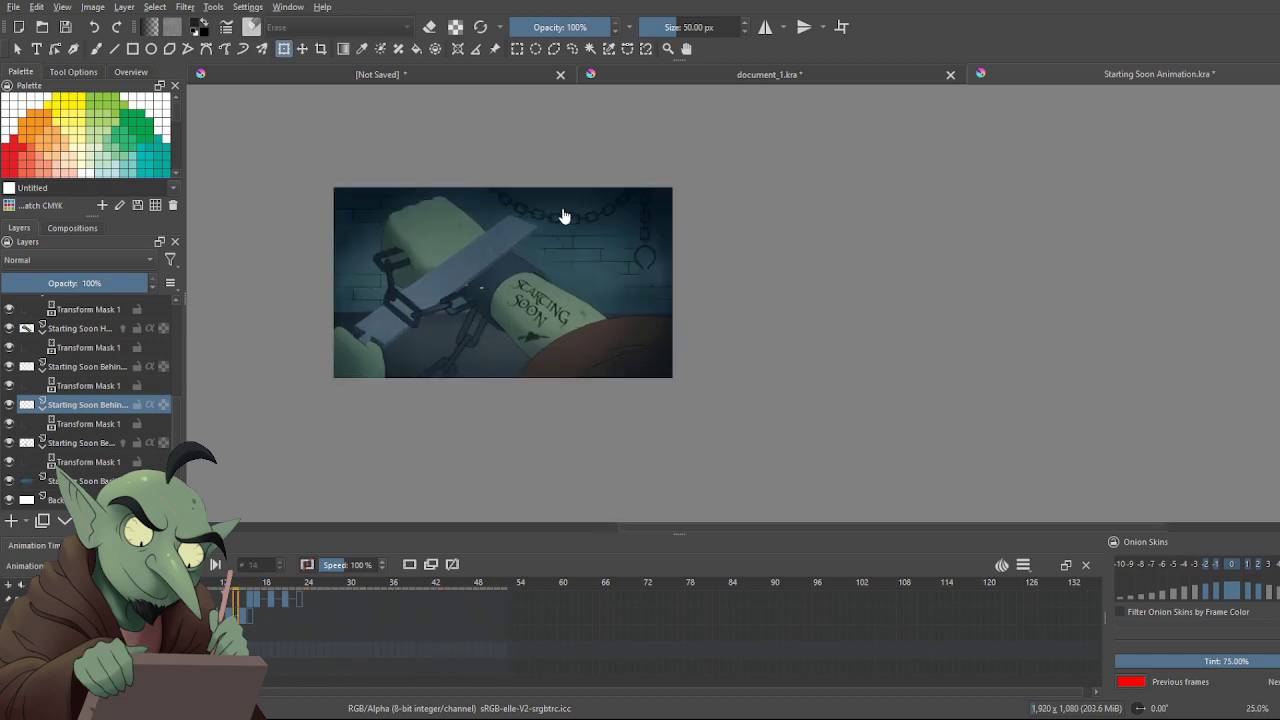
scroll(565, 215, down, 1)
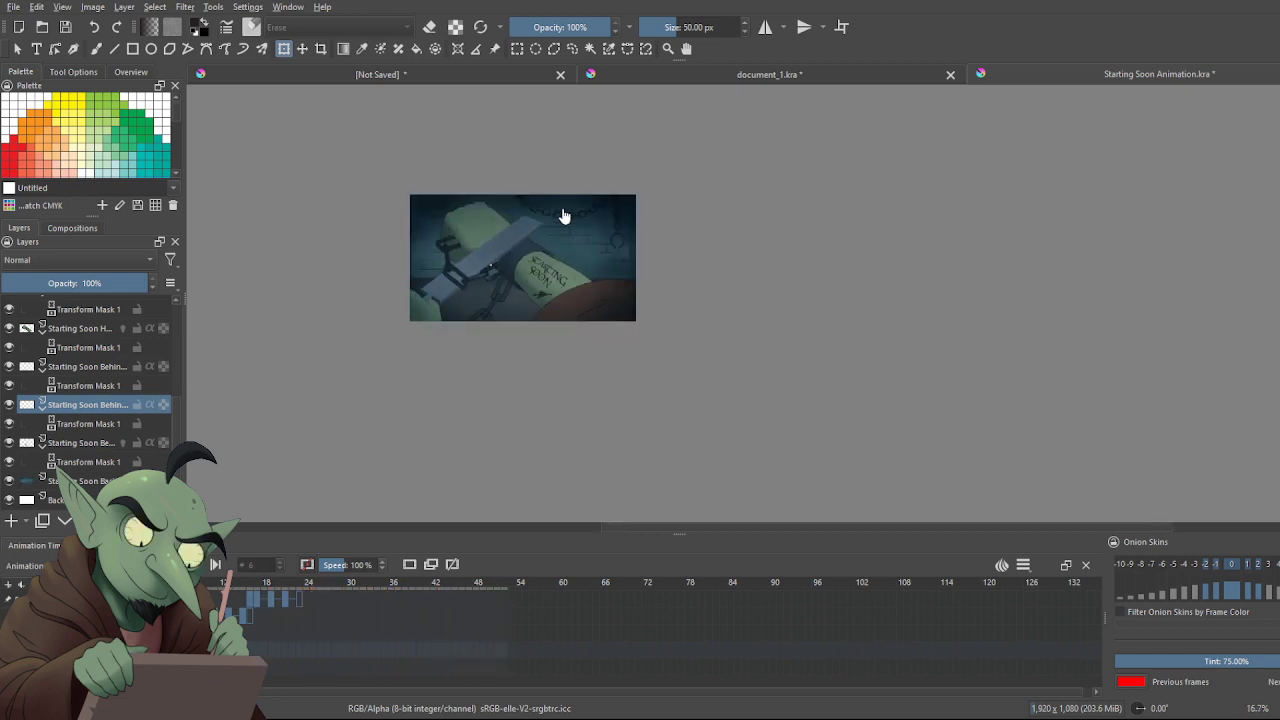
scroll(424, 220, up, 1)
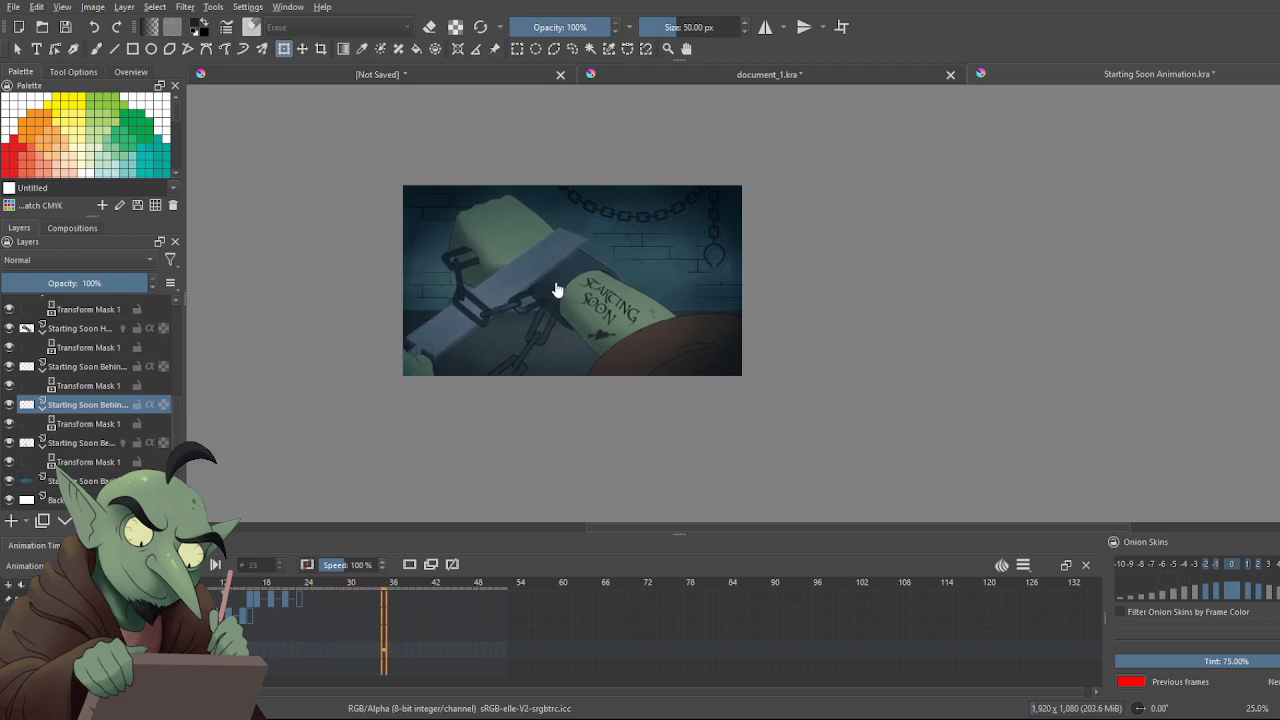
scroll(557, 289, up, 2)
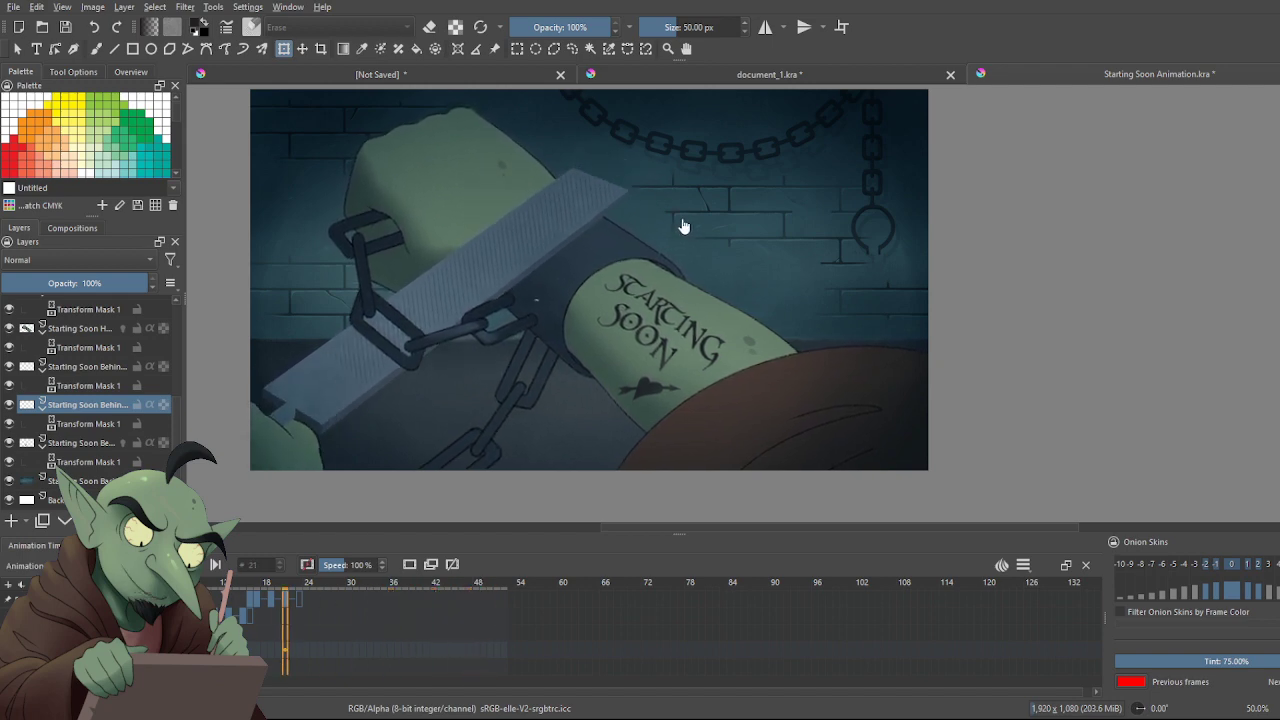
scroll(684, 224, down, 2)
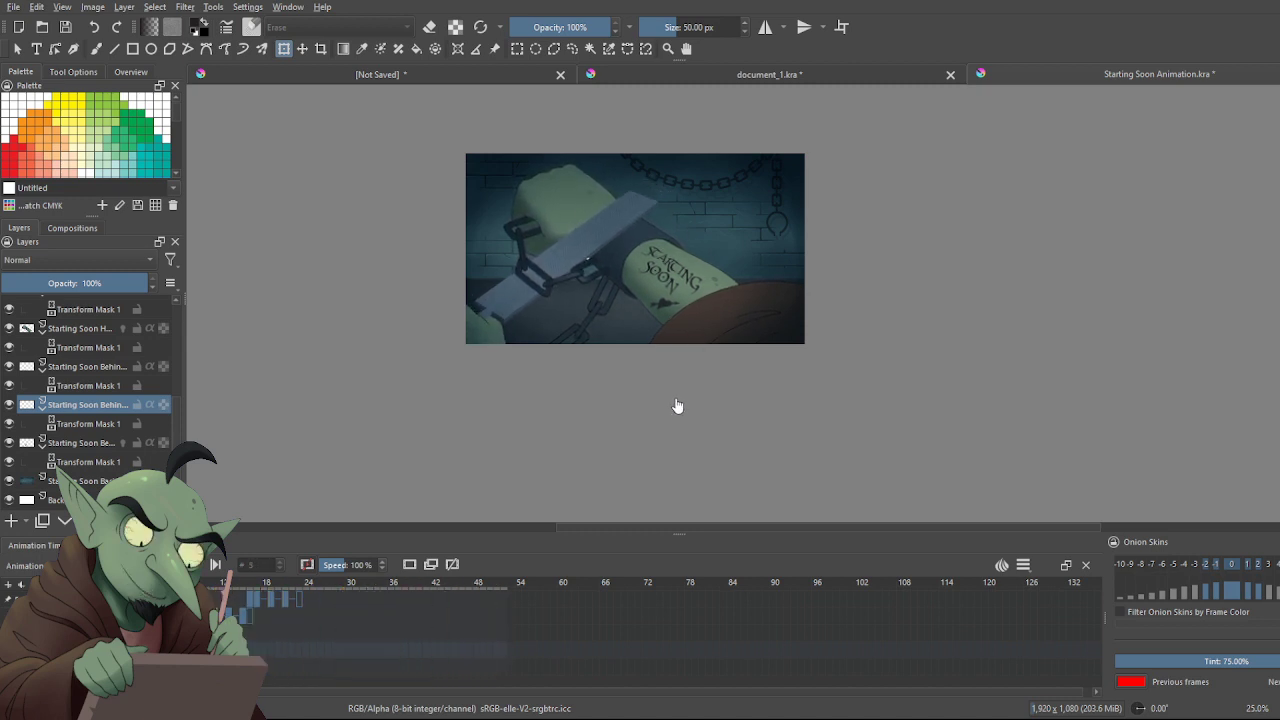
scroll(594, 274, up, 1)
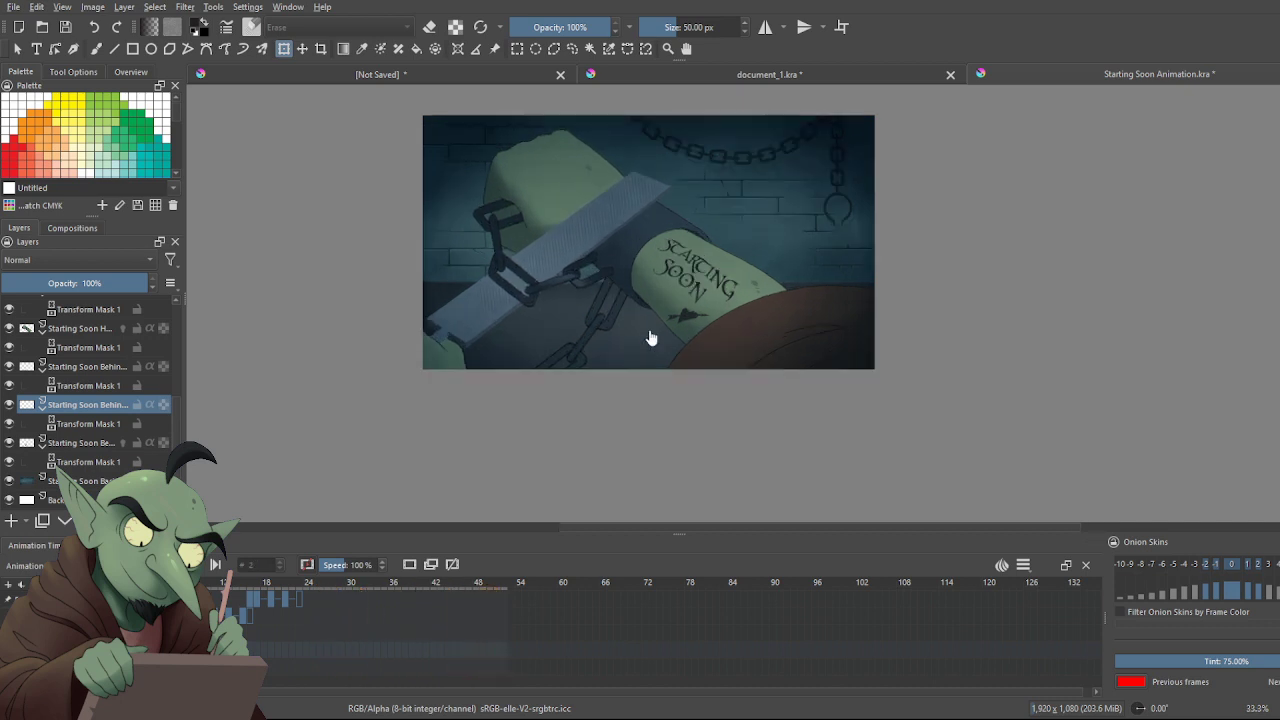
scroll(645, 350, down, 2)
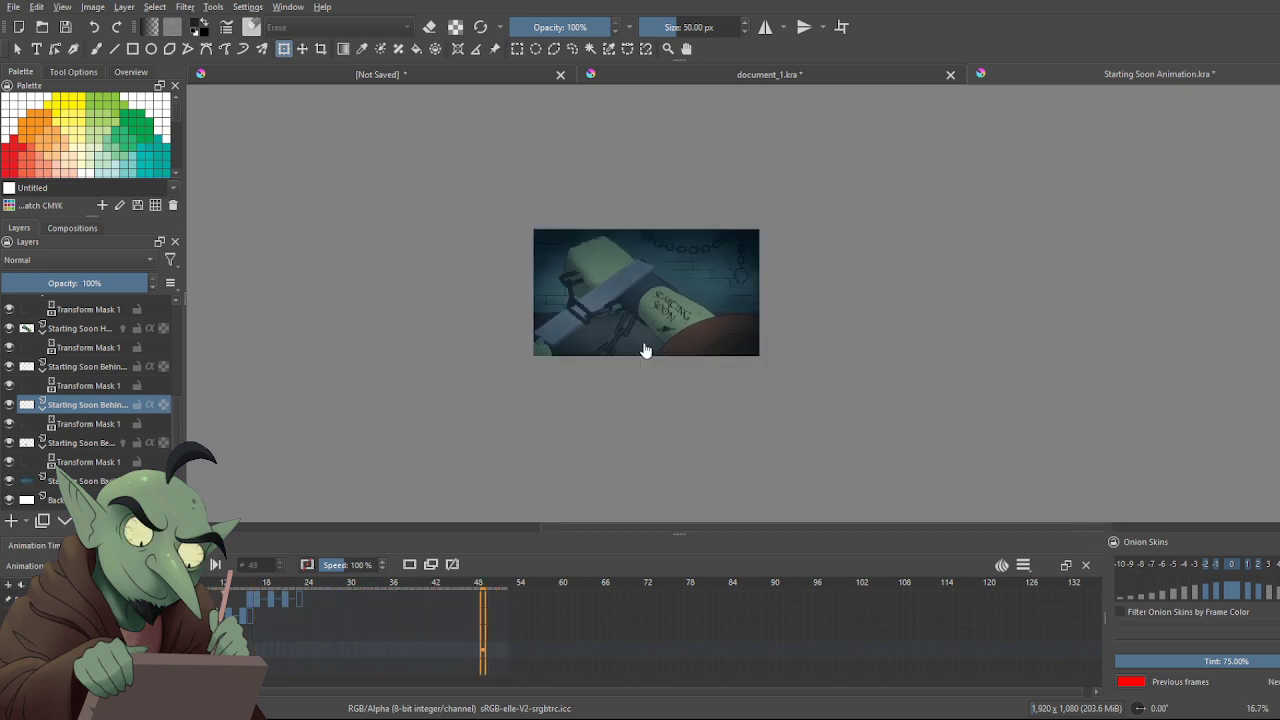
scroll(638, 338, up, 2)
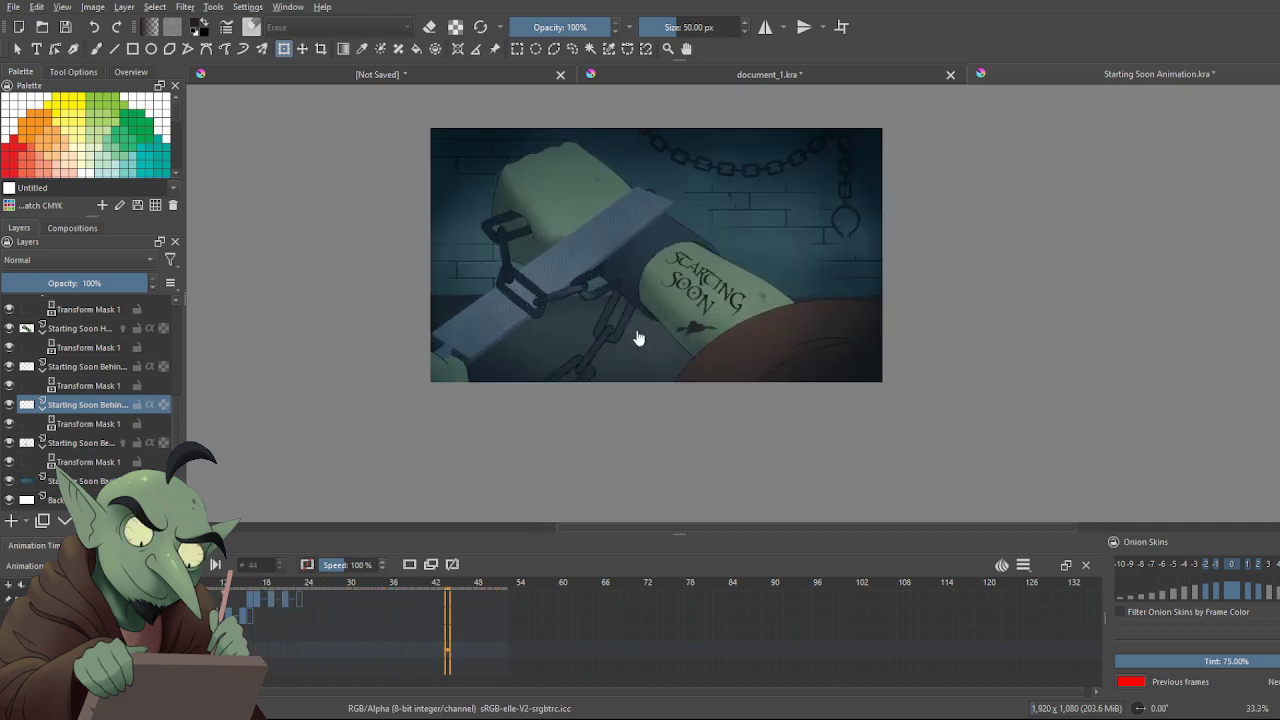
scroll(638, 338, down, 1)
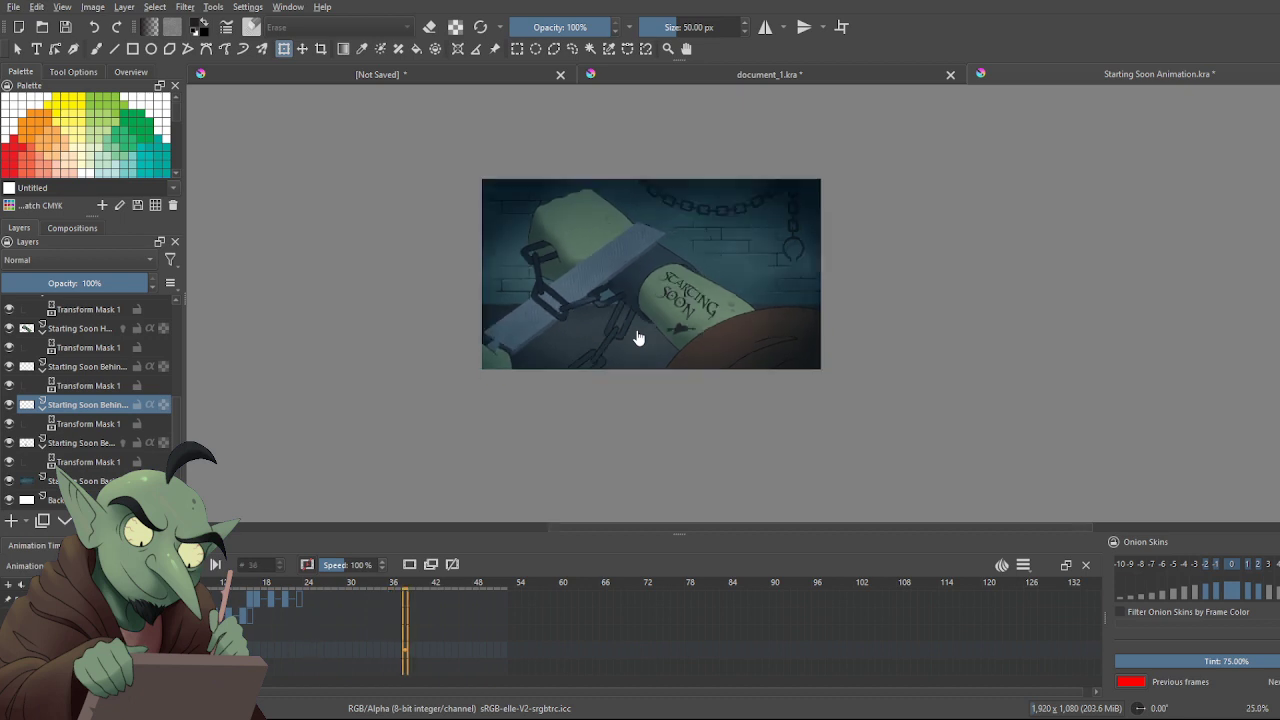
scroll(675, 399, down, 1)
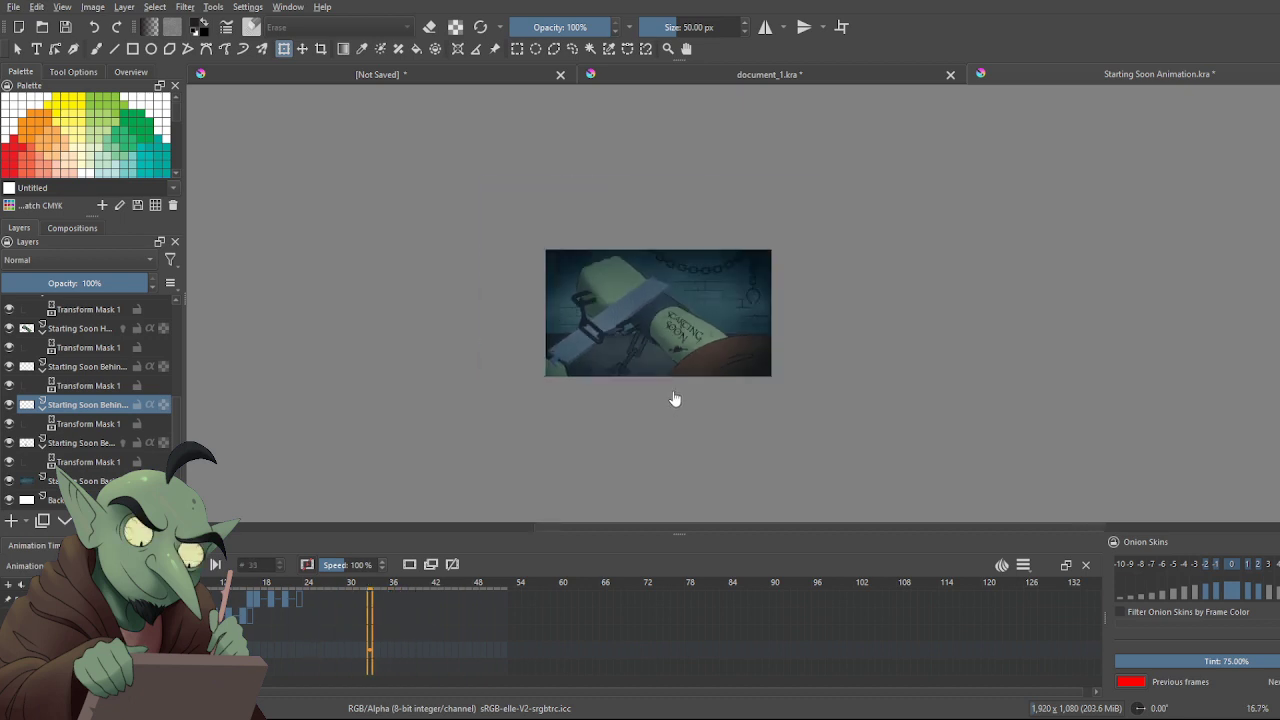
Watch the looping animation up close at the bottom chain links and in the full picture
scroll(674, 400, up, 1)
scroll(581, 362, up, 2)
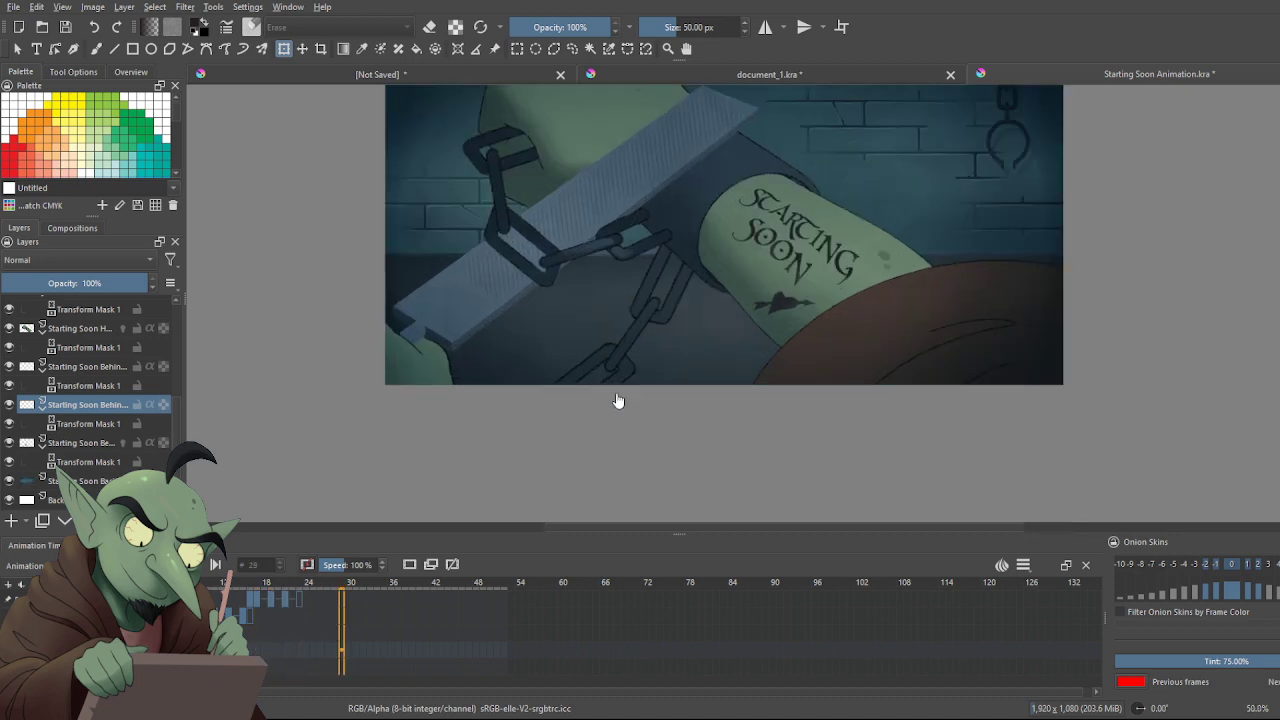
scroll(614, 400, up, 3)
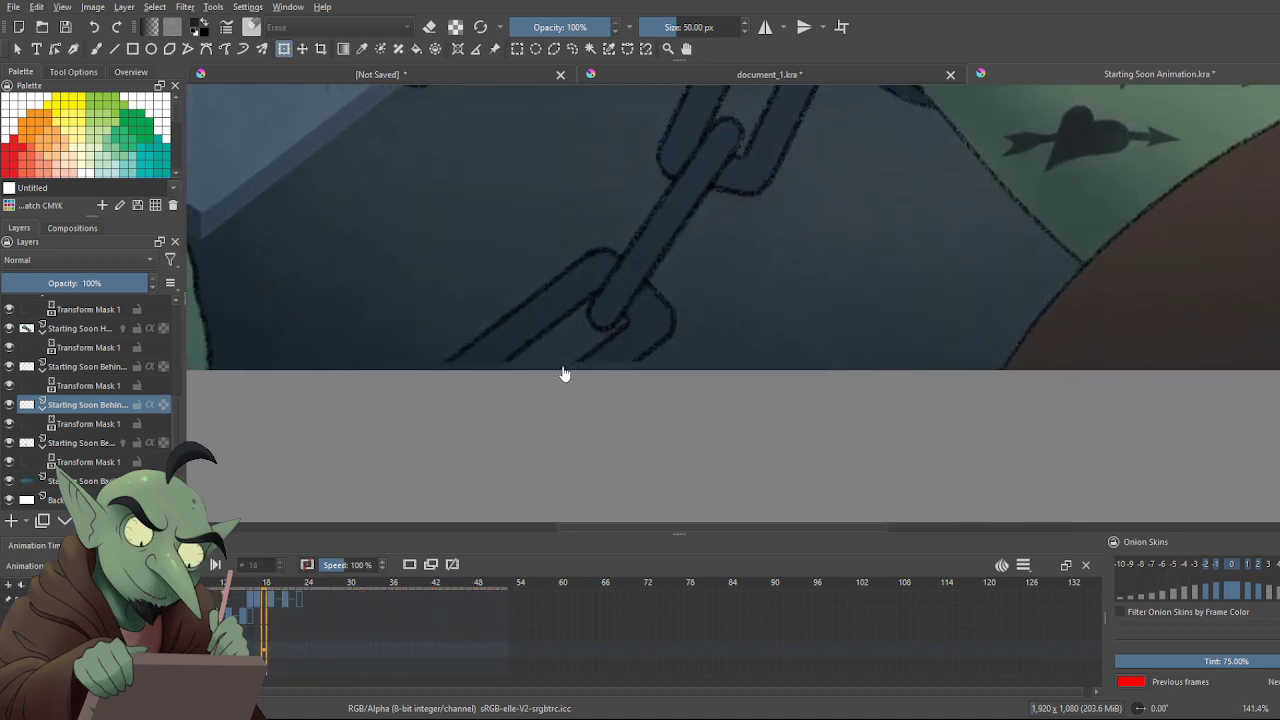
scroll(563, 374, down, 4)
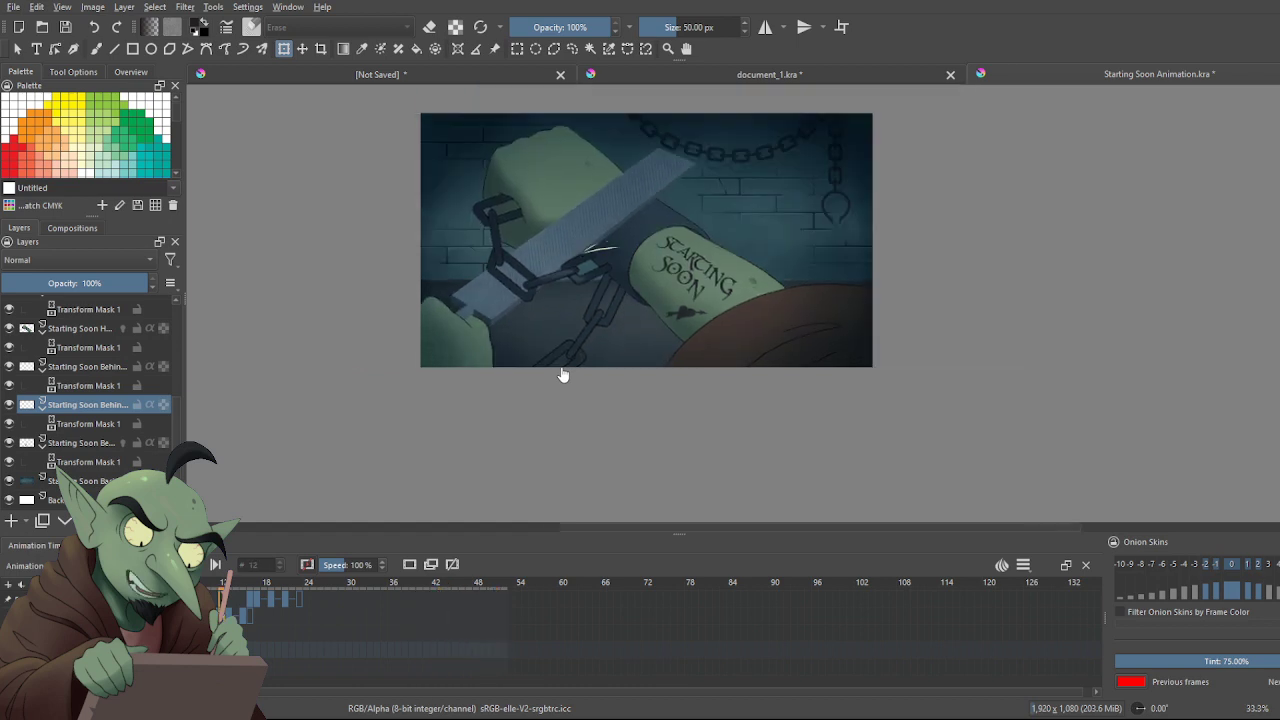
scroll(591, 364, down, 1)
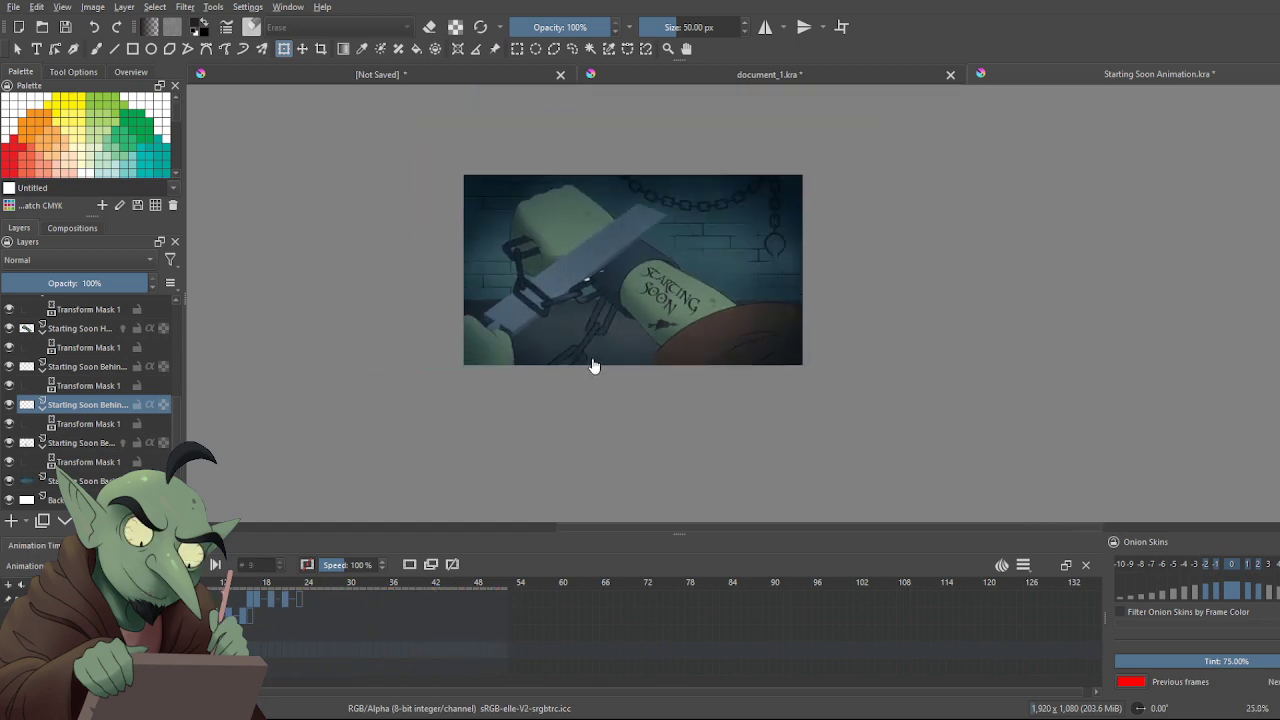
scroll(594, 363, up, 1)
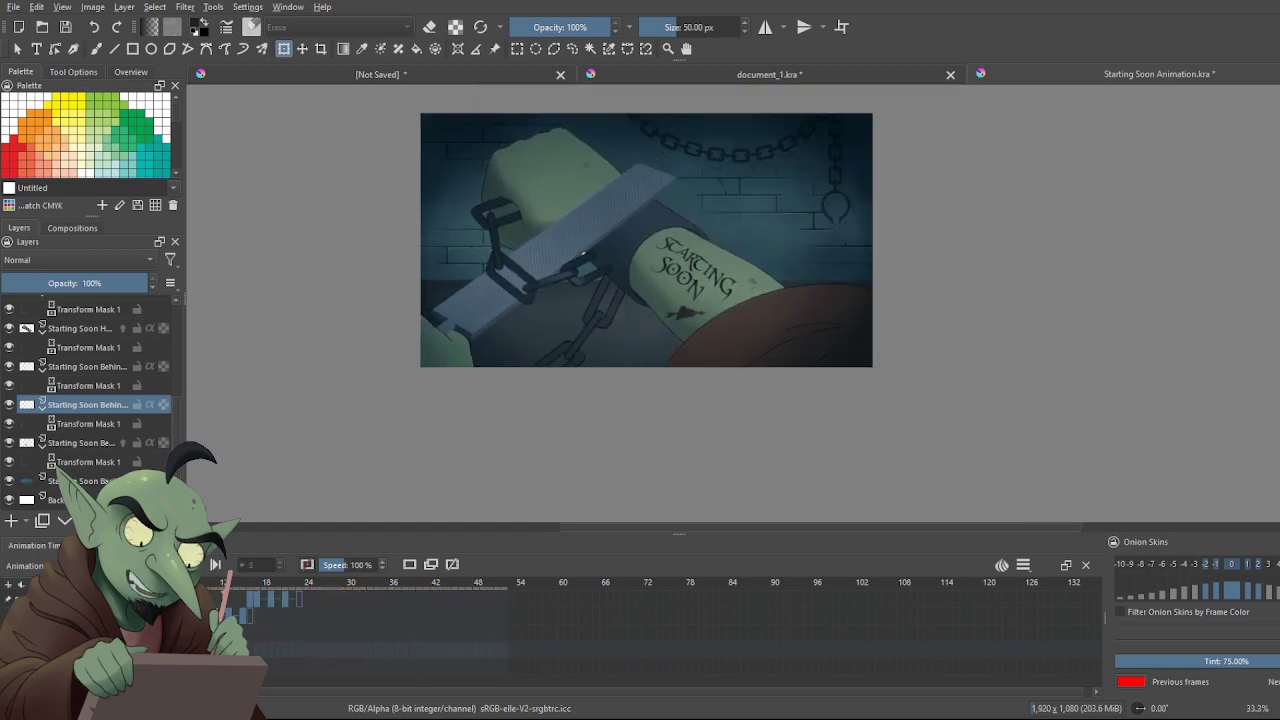
scroll(228, 464, down, 1)
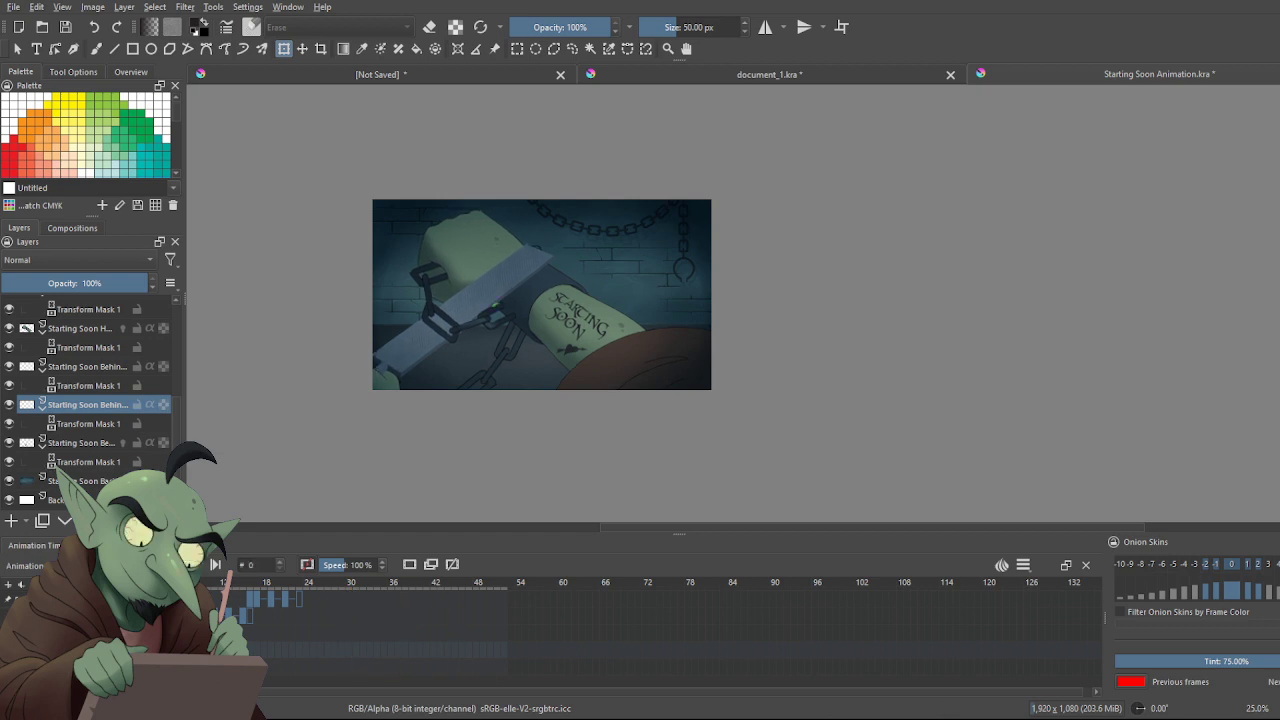
Save the animation file and add a new paint layer above the Vinyet 2.png layer
key(ctrl+s)
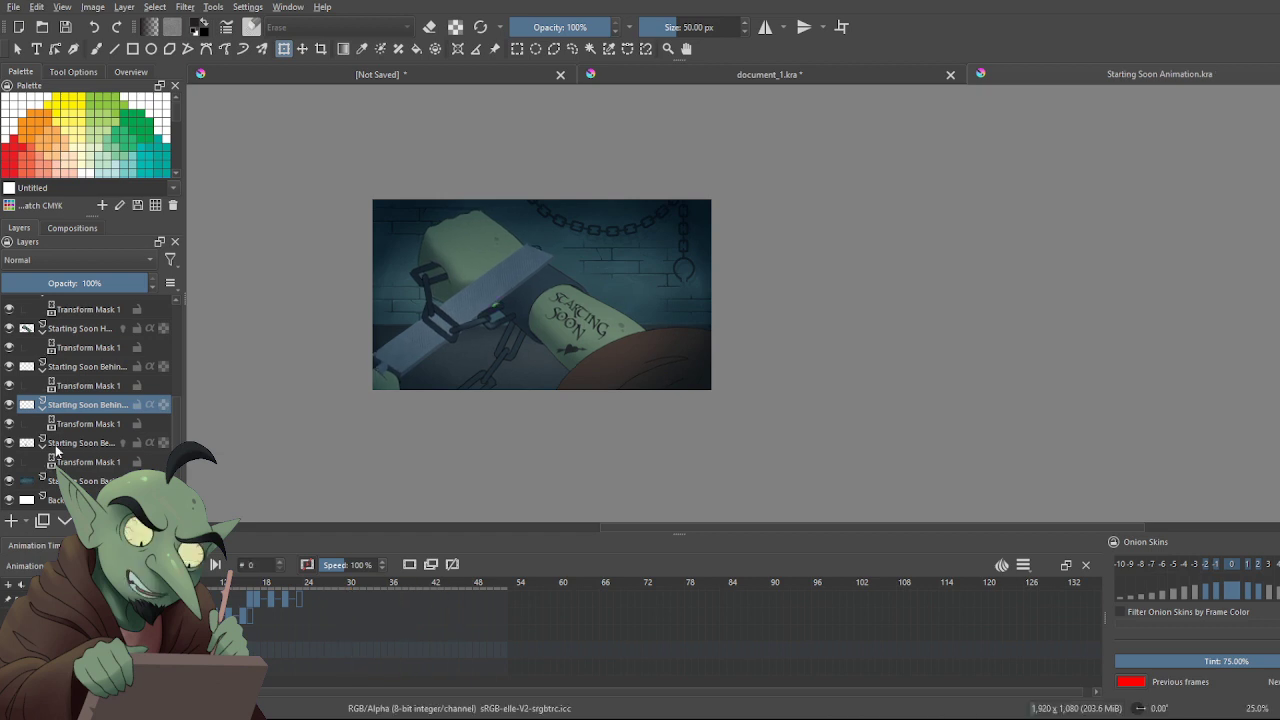
scroll(97, 388, up, 5)
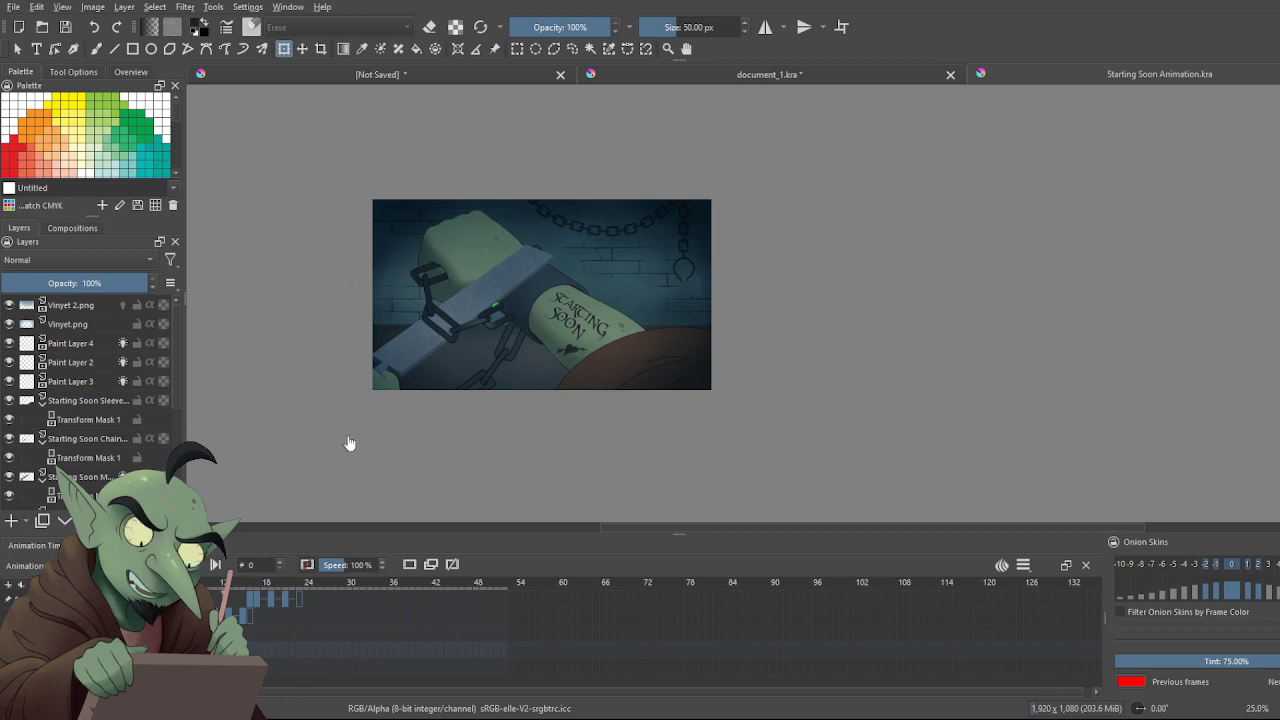
click(85, 308)
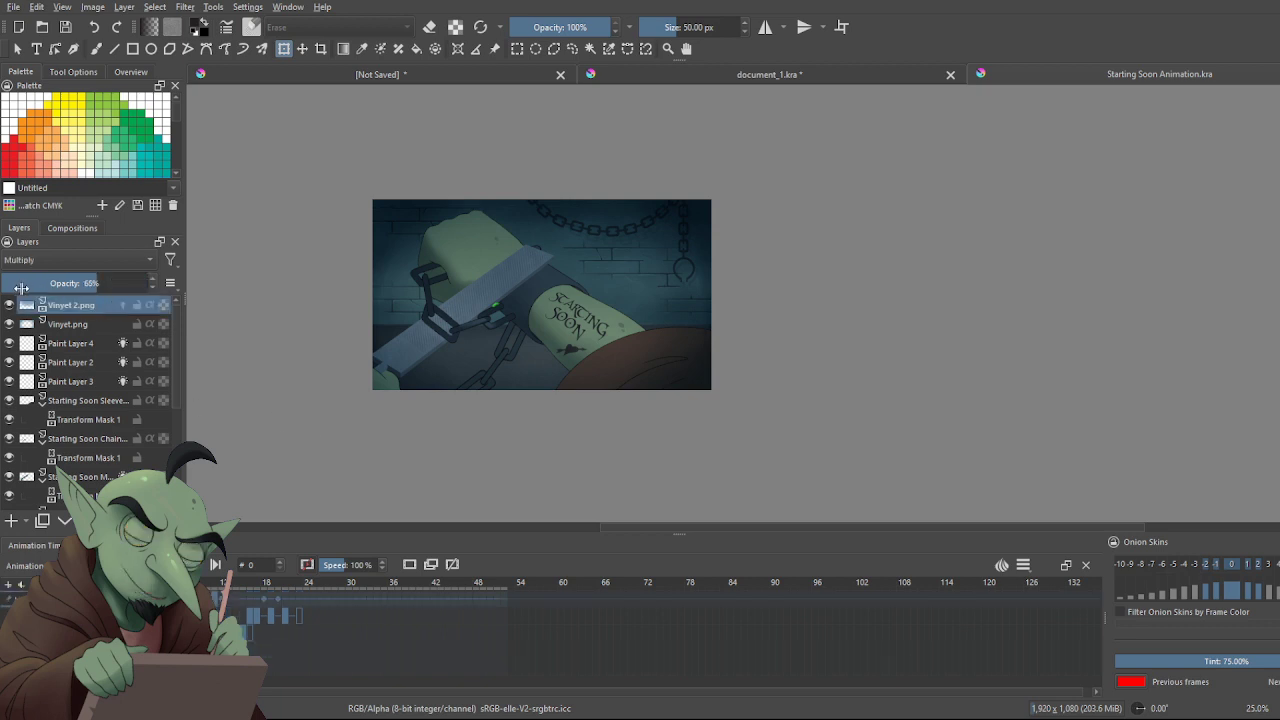
click(11, 521)
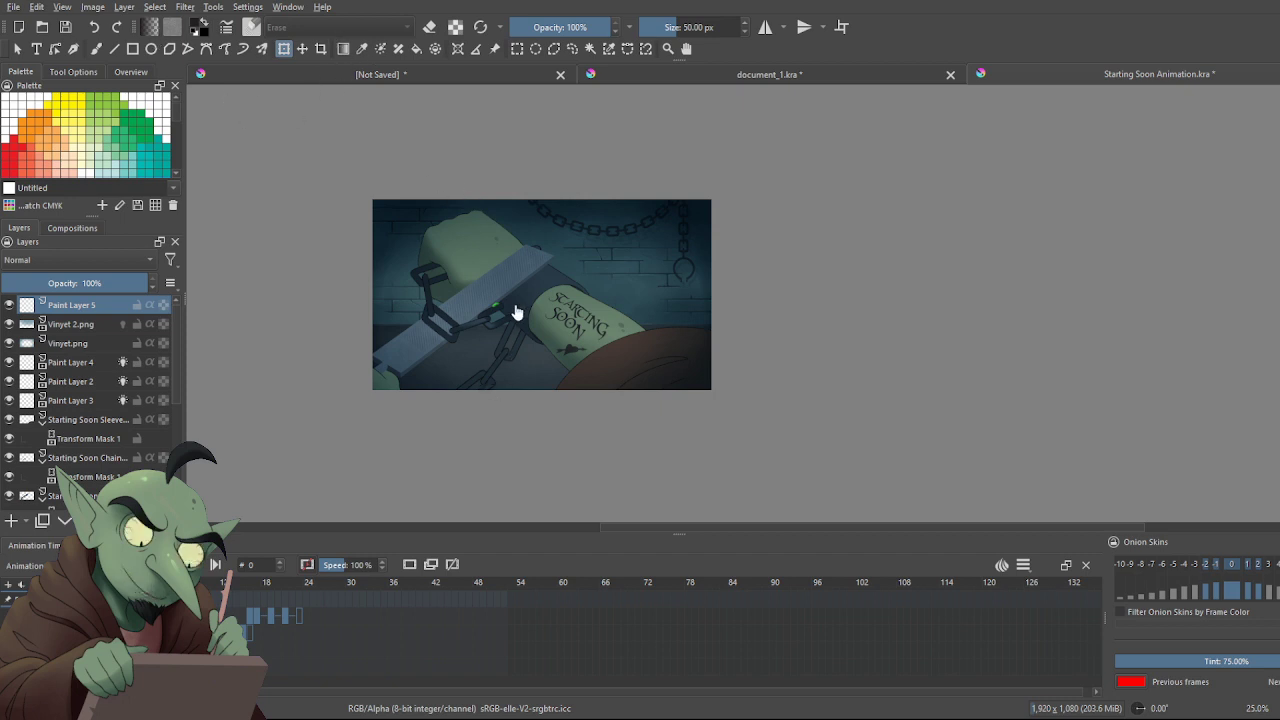
Try a broad 600 px dark brush stroke diagonally across the arm on the new layer, and undo it
click(17, 49)
click(96, 49)
key(e)
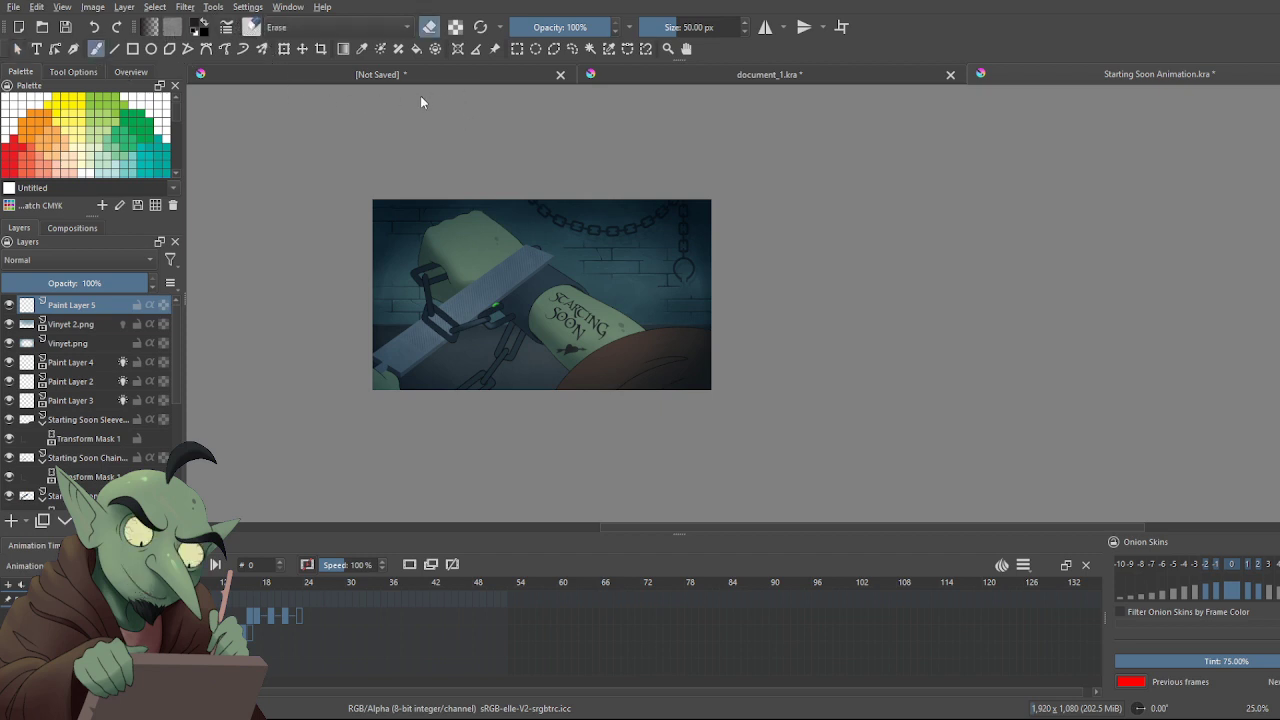
key(e)
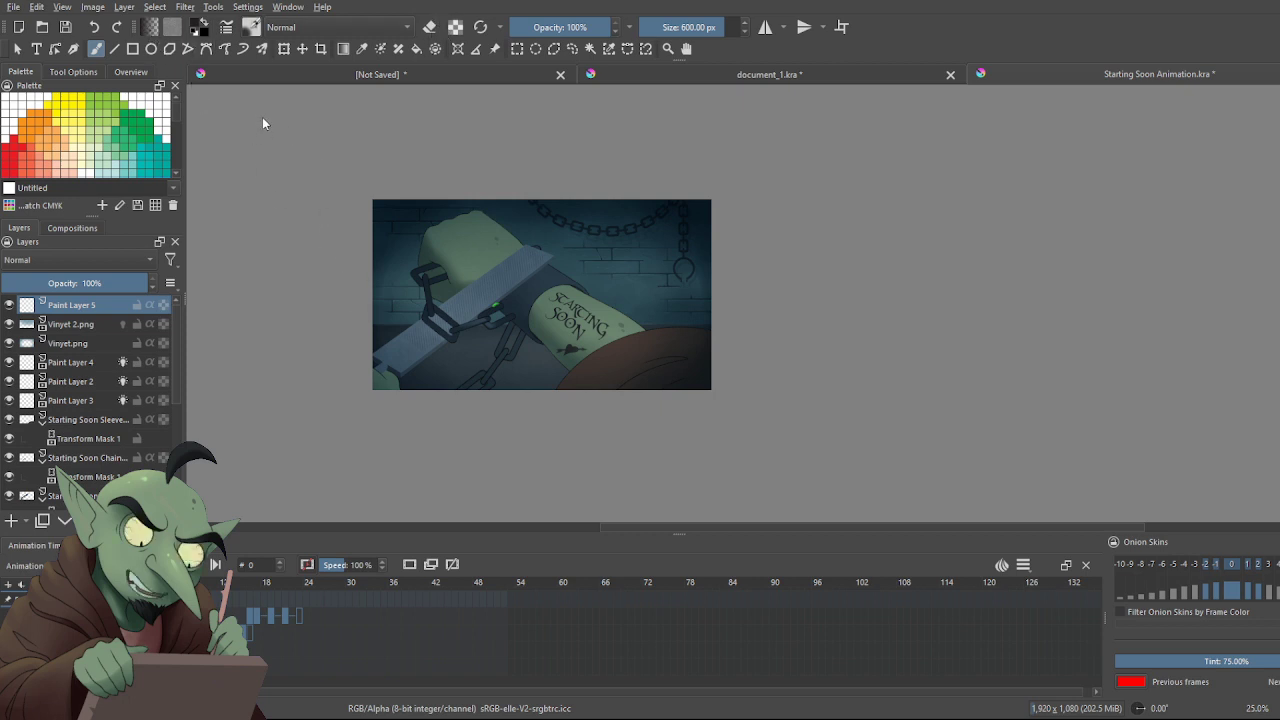
drag(445, 175, 608, 407)
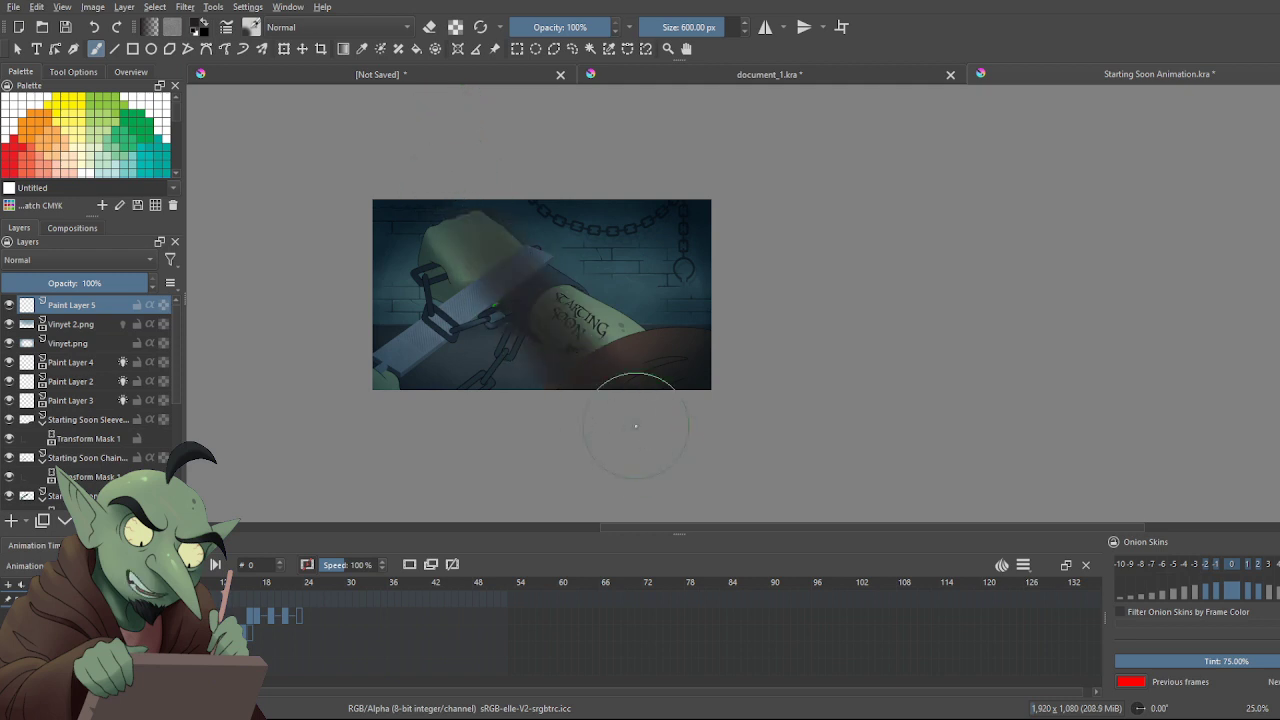
key(ctrl+z)
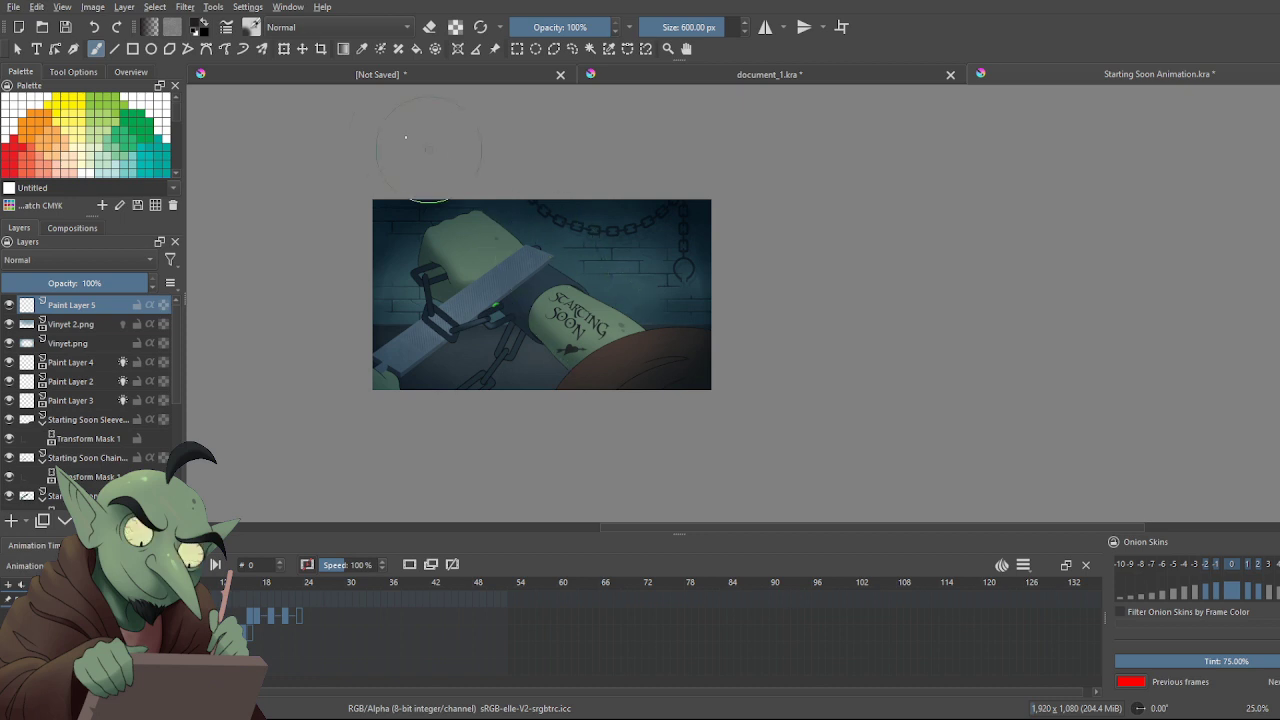
Try dark gradients on the new layer from the picture's lower-left and upper-right areas, undoing each one
key(g)
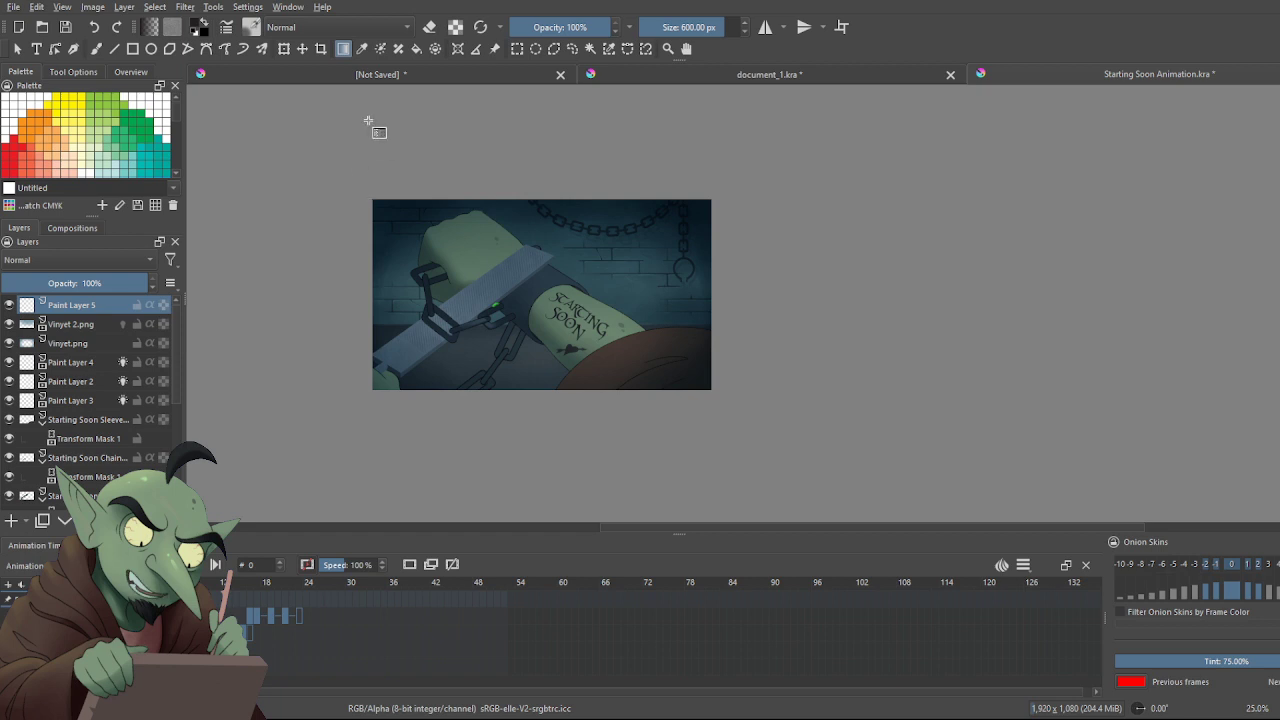
mouse_move(458, 412)
mouse_down()
mouse_move(518, 345)
mouse_move(580, 217)
mouse_up()
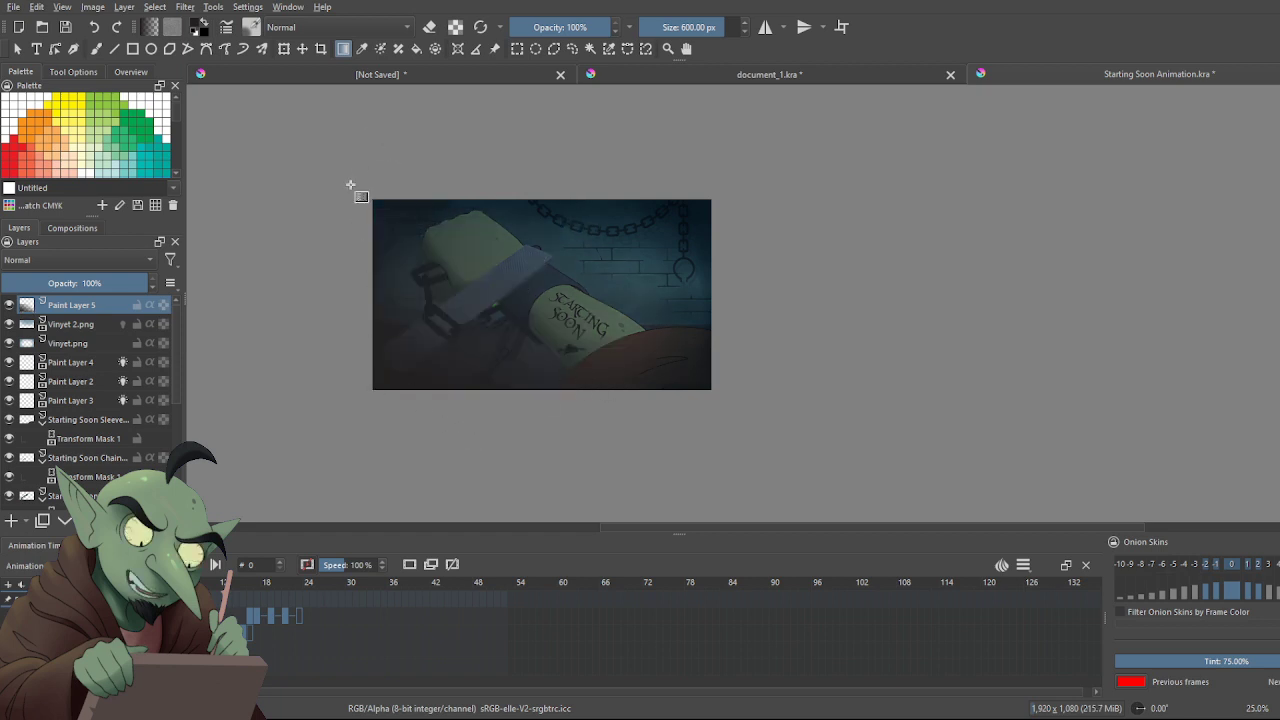
key(ctrl+z)
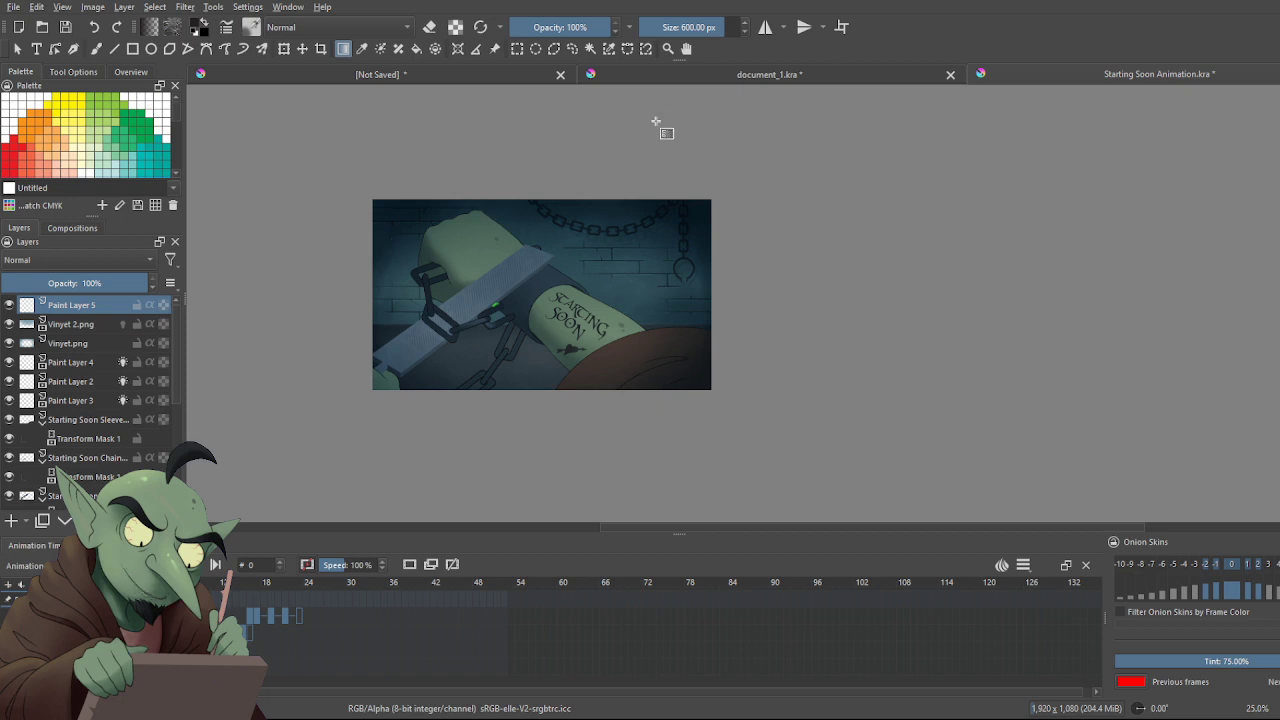
drag(640, 166, 484, 397)
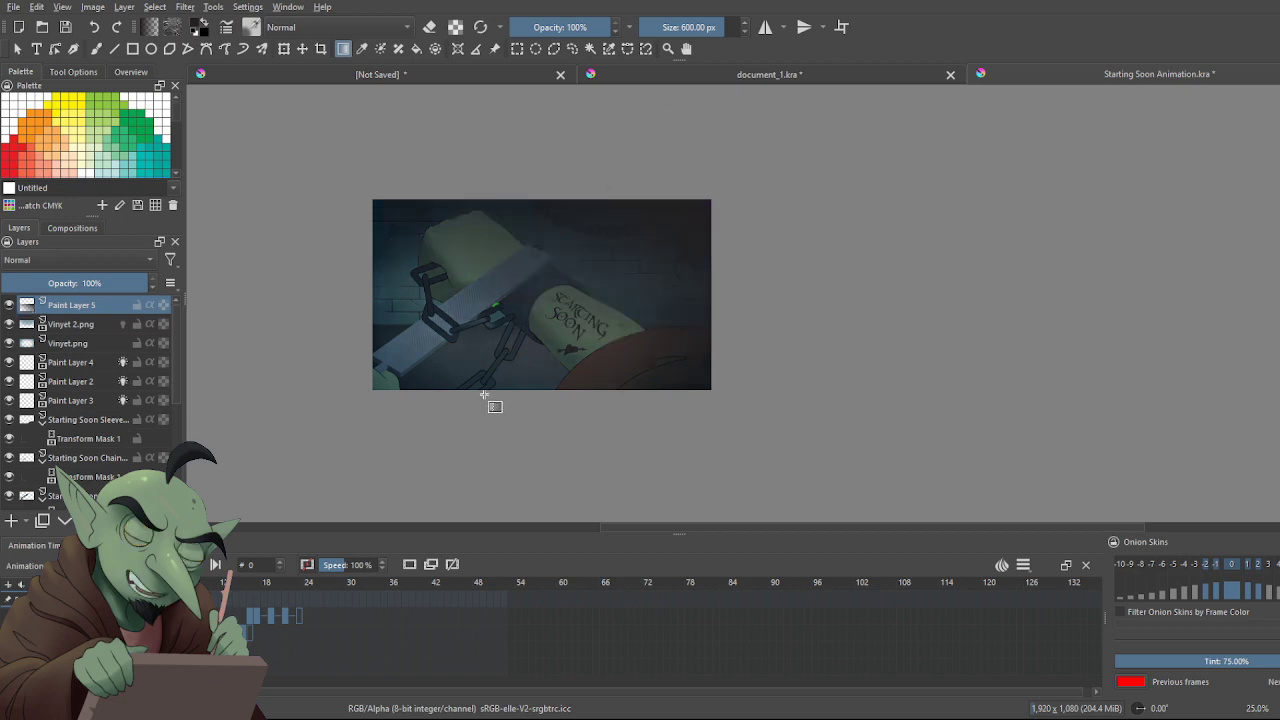
key(ctrl+z)
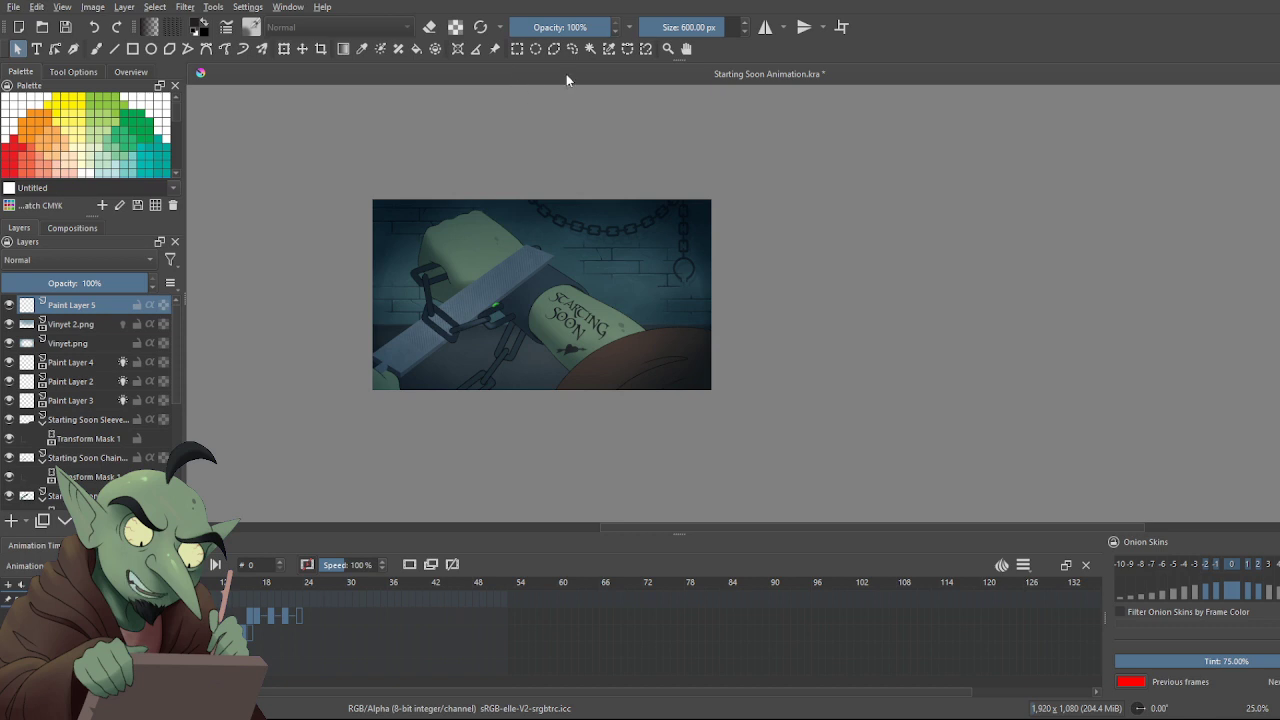
Save the file and lay a light-blue gradient on the new layer, fading upward from the picture's lower-left area
key(ctrl+s)
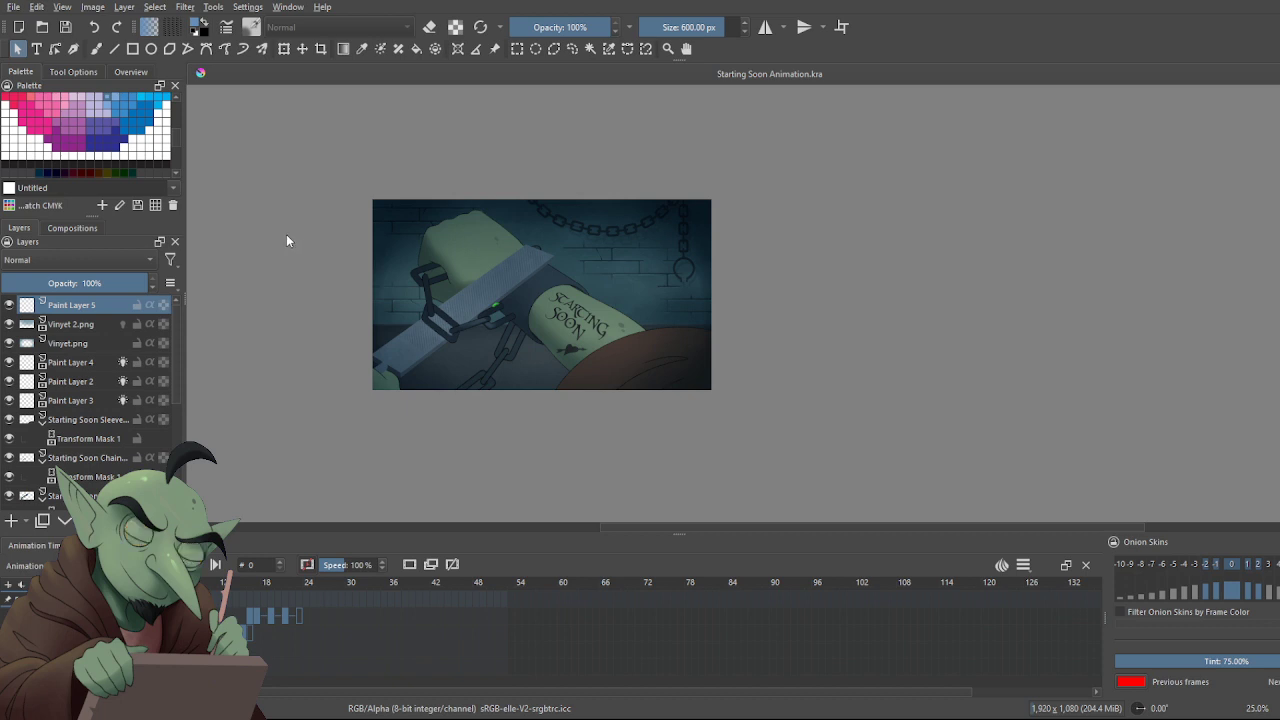
key(g)
drag(488, 430, 518, 338)
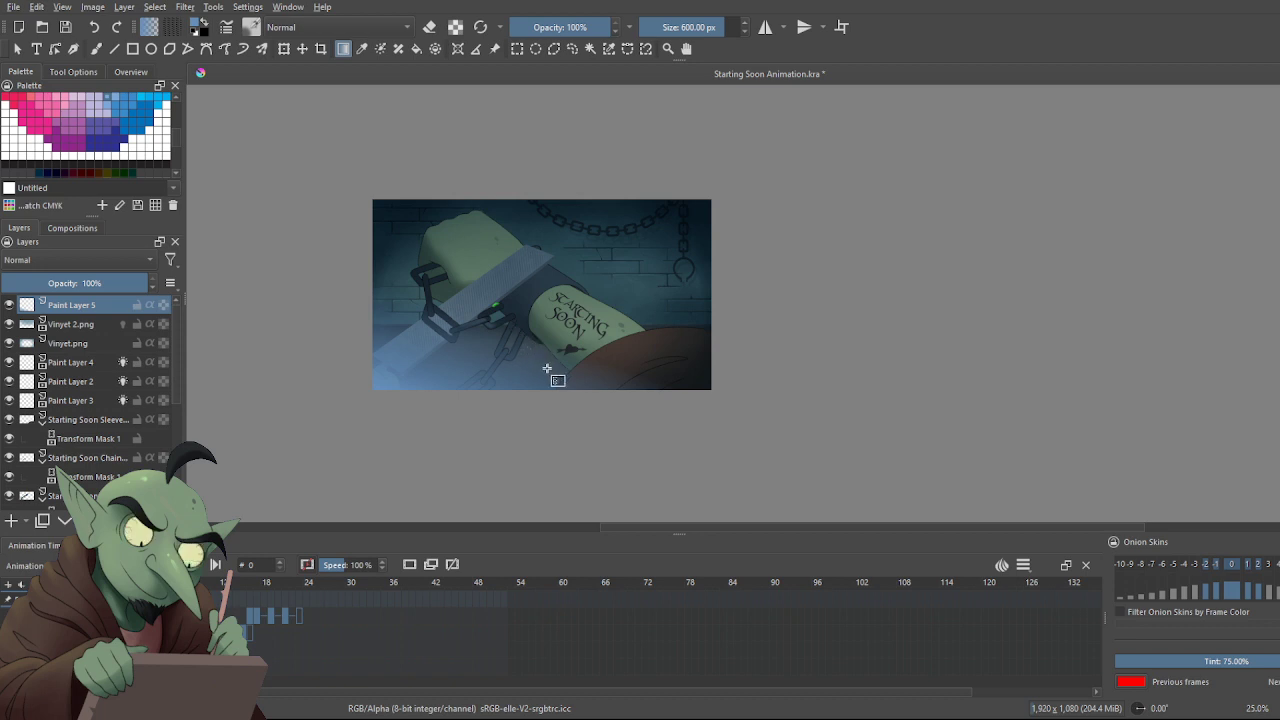
key(ctrl+z)
drag(491, 429, 545, 313)
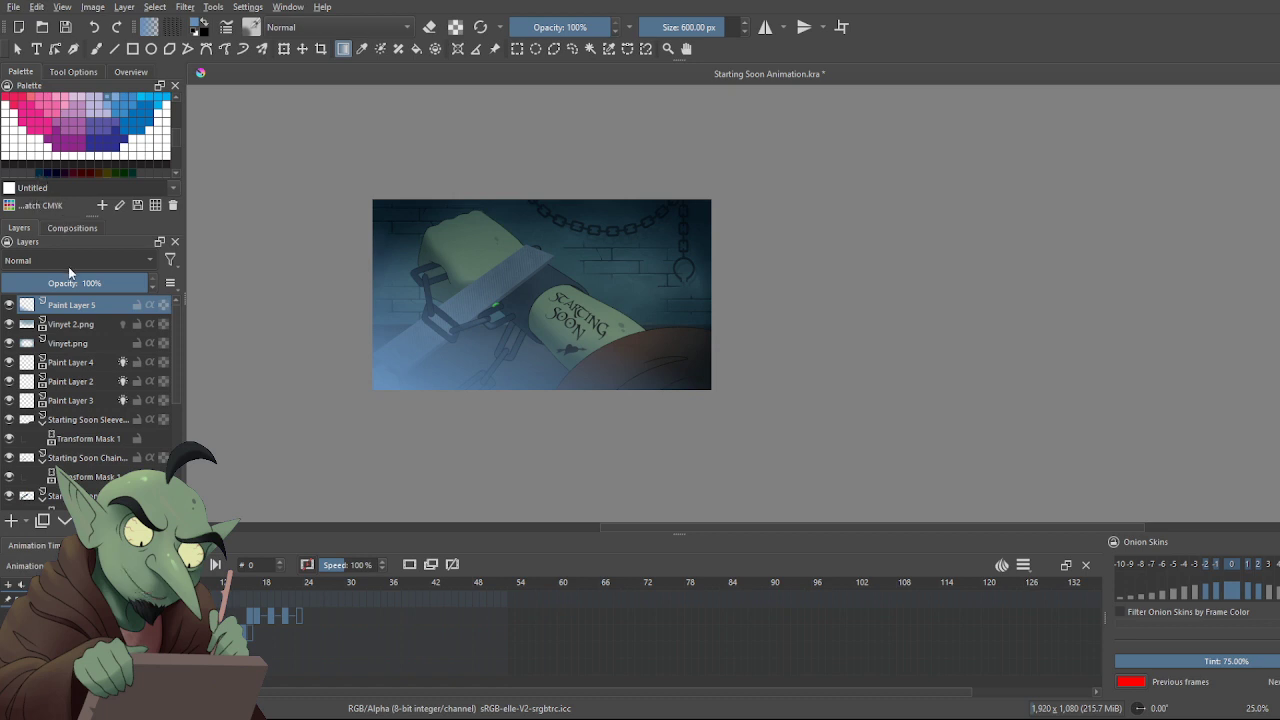
Set the gradient layer to Multiply blending at 39% opacity
key(alt+shift+m)
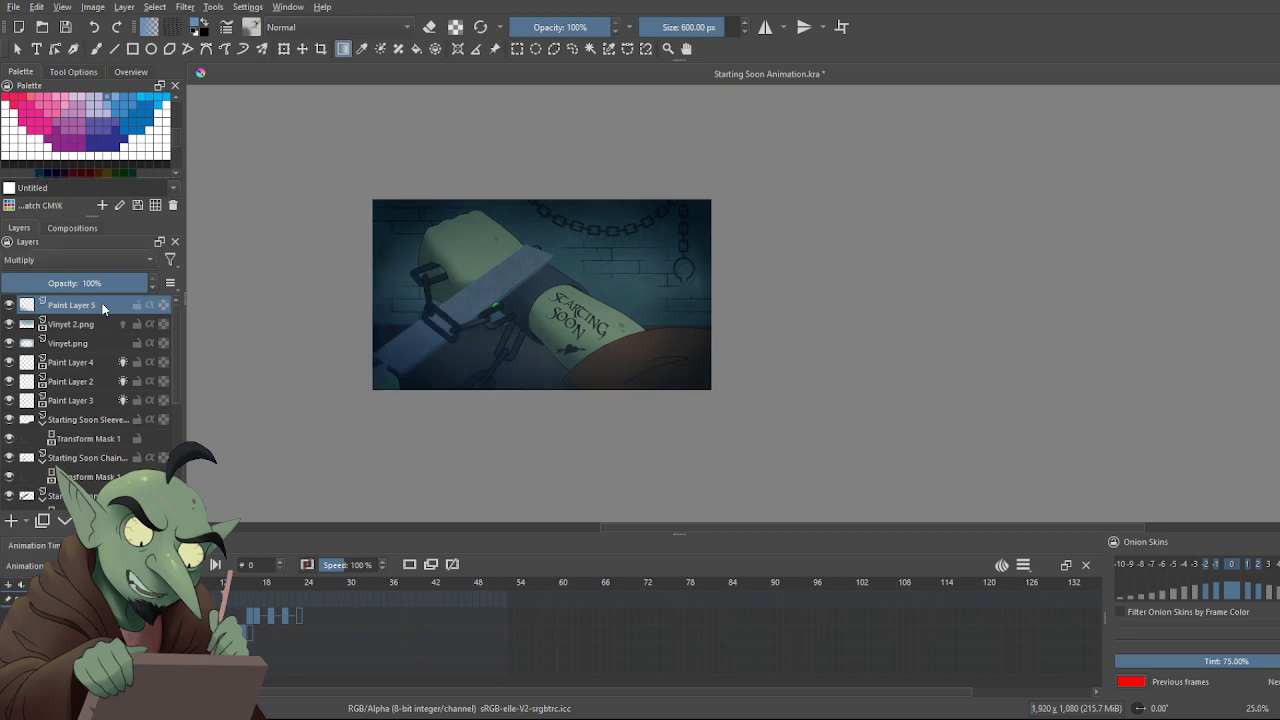
click(77, 284)
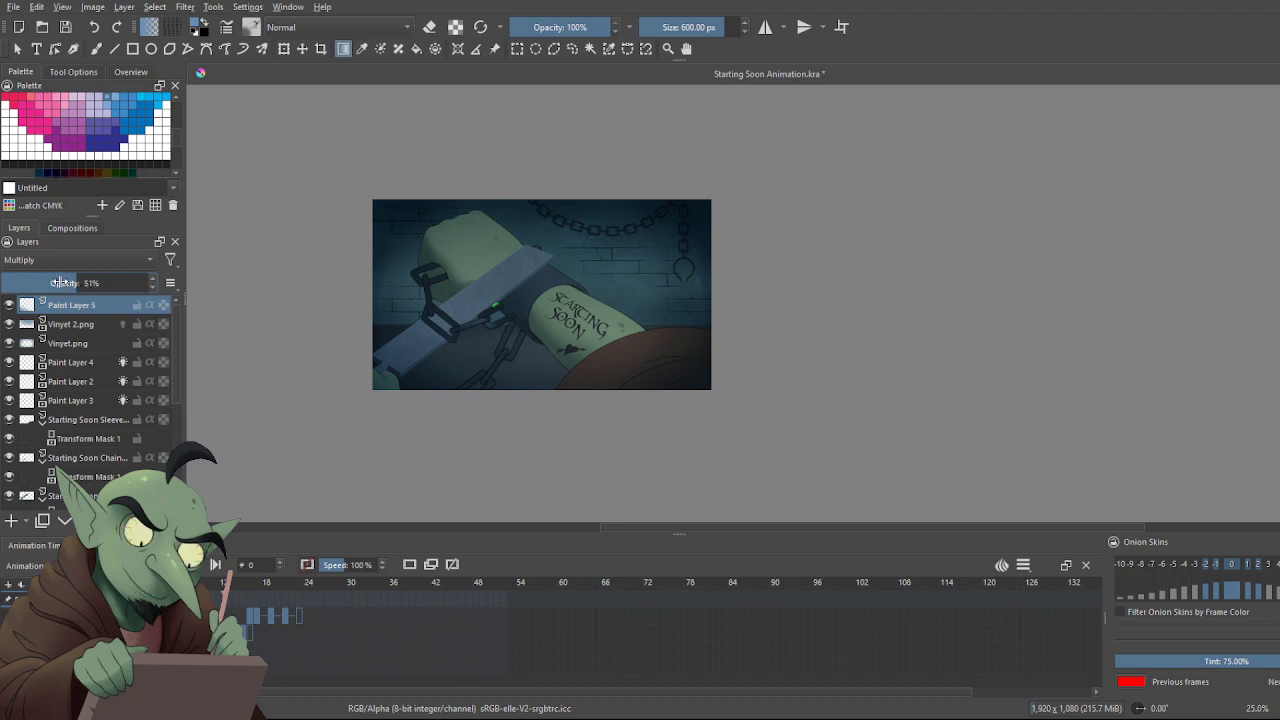
click(58, 284)
Erase parts of the gradient around the saw and chain with the brush in eraser mode at 908 px
key(e)
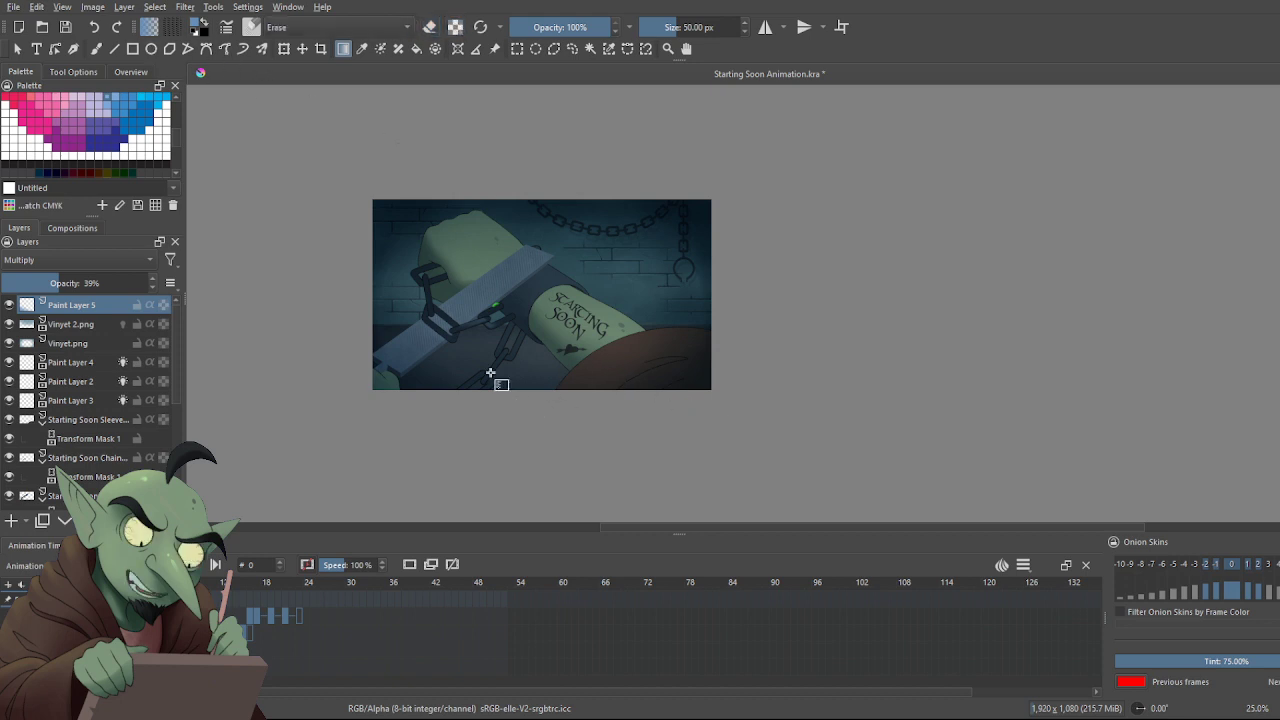
key(e)
mouse_move(452, 323)
mouse_down()
mouse_move(420, 372)
mouse_move(370, 385)
mouse_up()
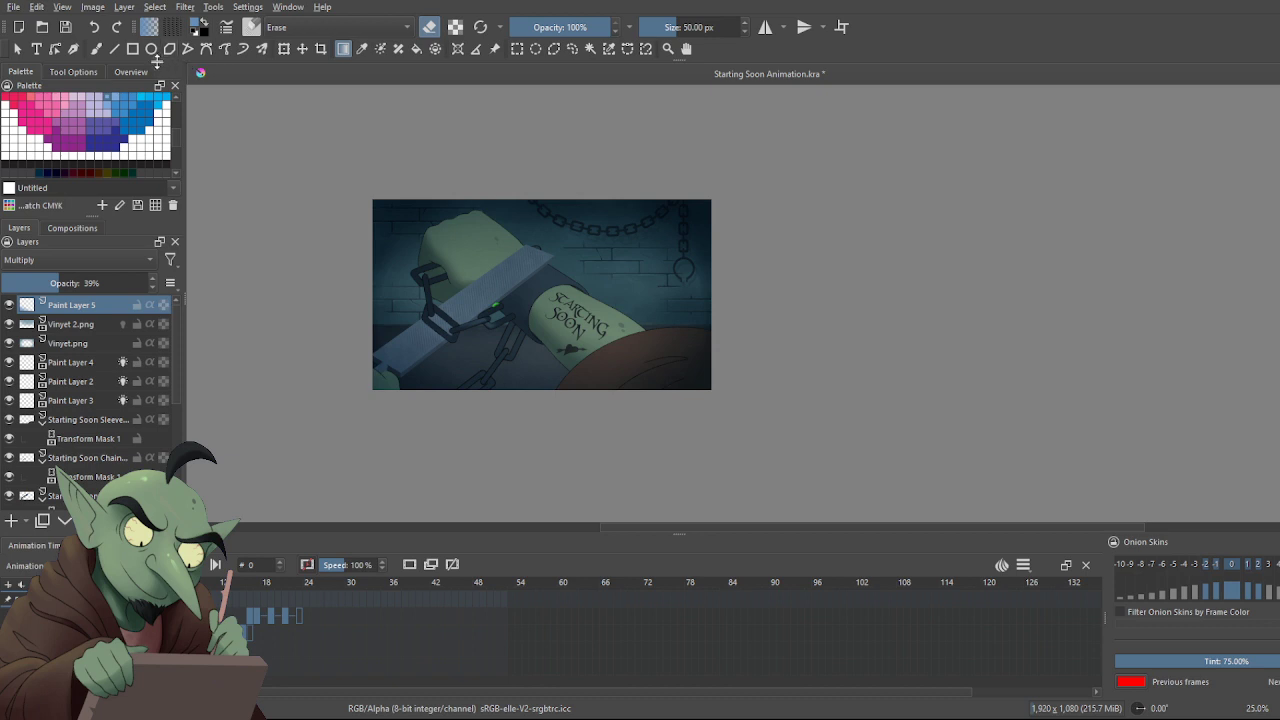
click(95, 50)
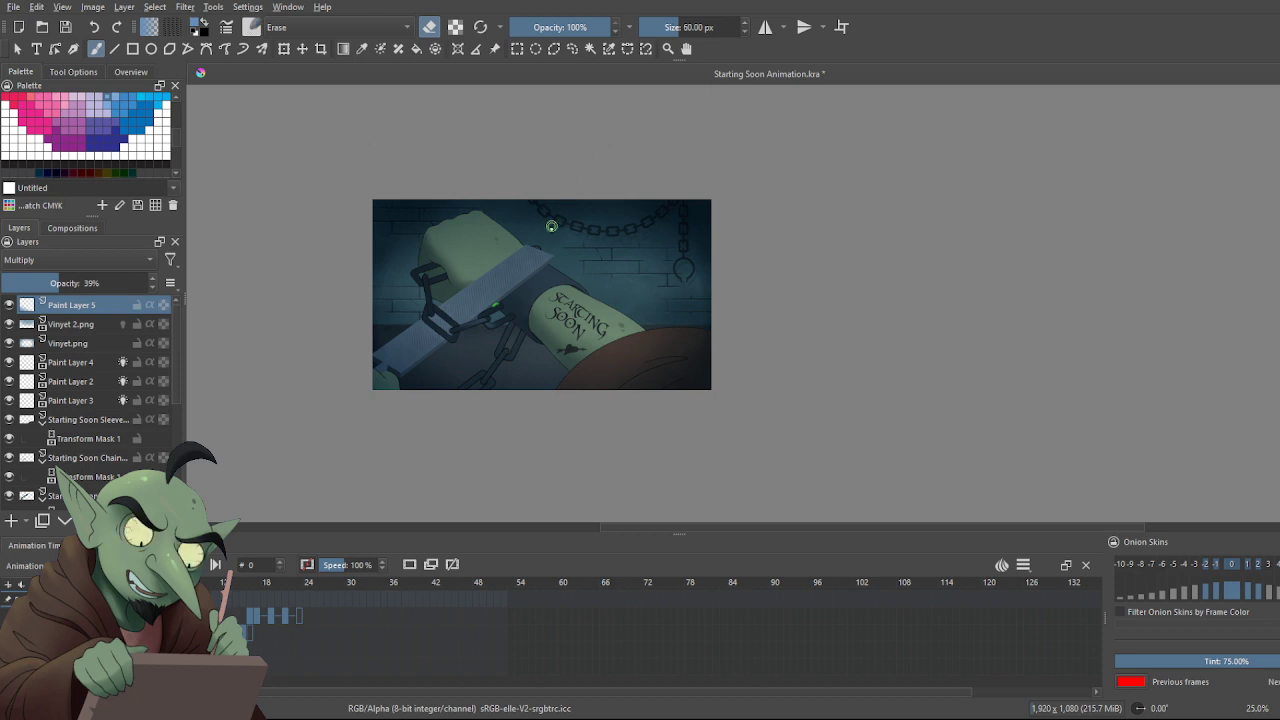
key(bracketright)
key(bracketright)
key(bracketright)
key(bracketright)
key(bracketright)
key(bracketright)
key(bracketright)
key(bracketright)
key(bracketright)
mouse_move(470, 348)
shift+mouse_down()
mouse_move(430, 320)
mouse_move(391, 249)
mouse_move(445, 310)
mouse_move(552, 382)
shift+mouse_up()
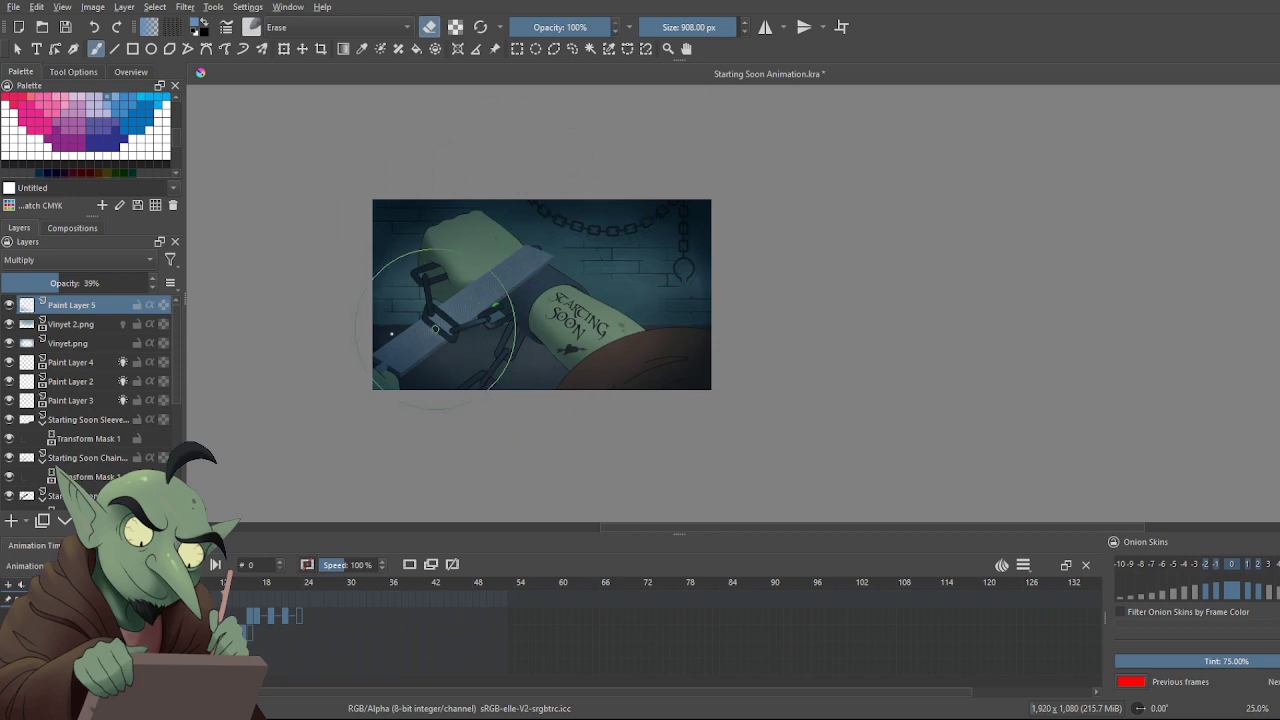
Compare the gradient layer at 100% opacity in Normal and Multiply blending, and settle on Multiply at 53% opacity
click(153, 283)
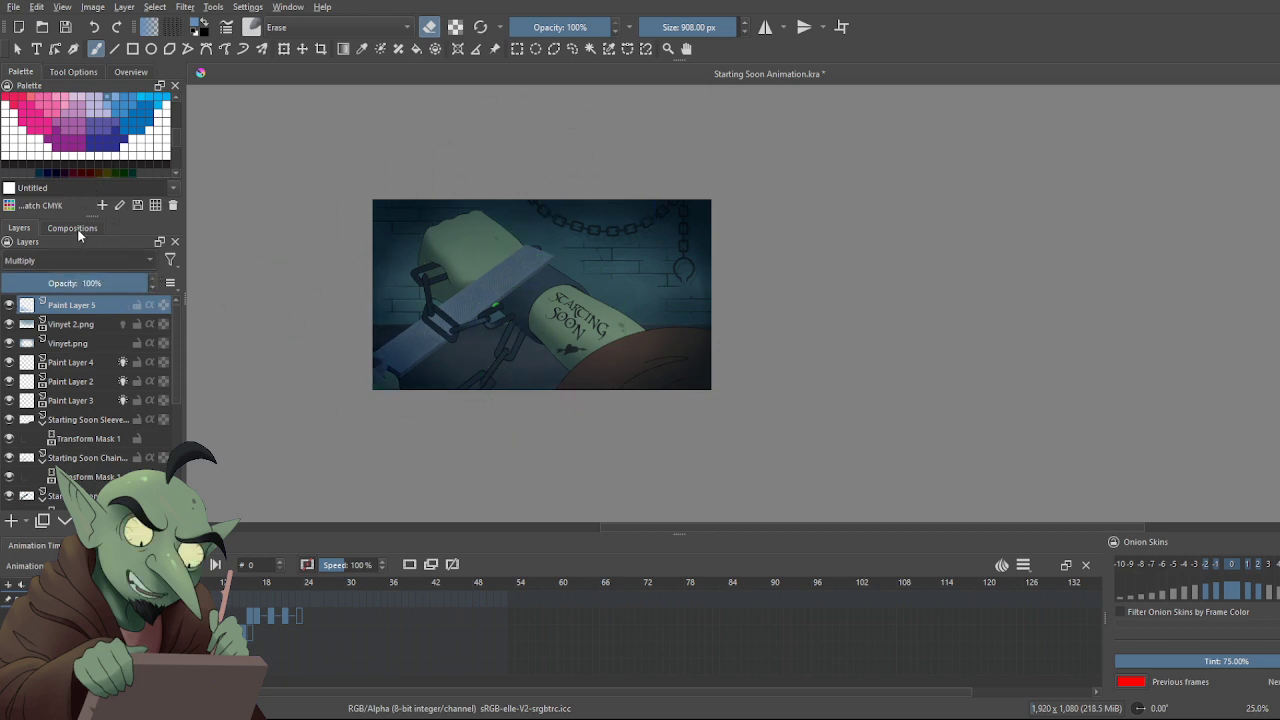
click(73, 261)
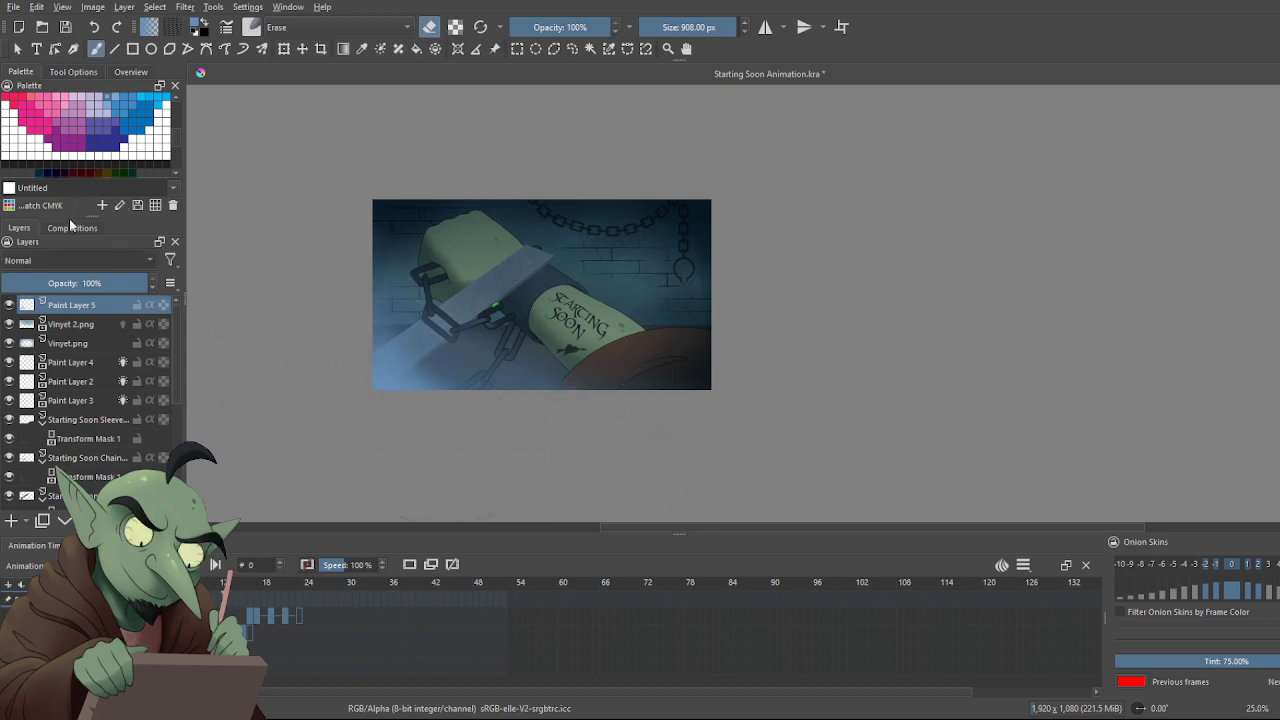
scroll(76, 260, up, 1)
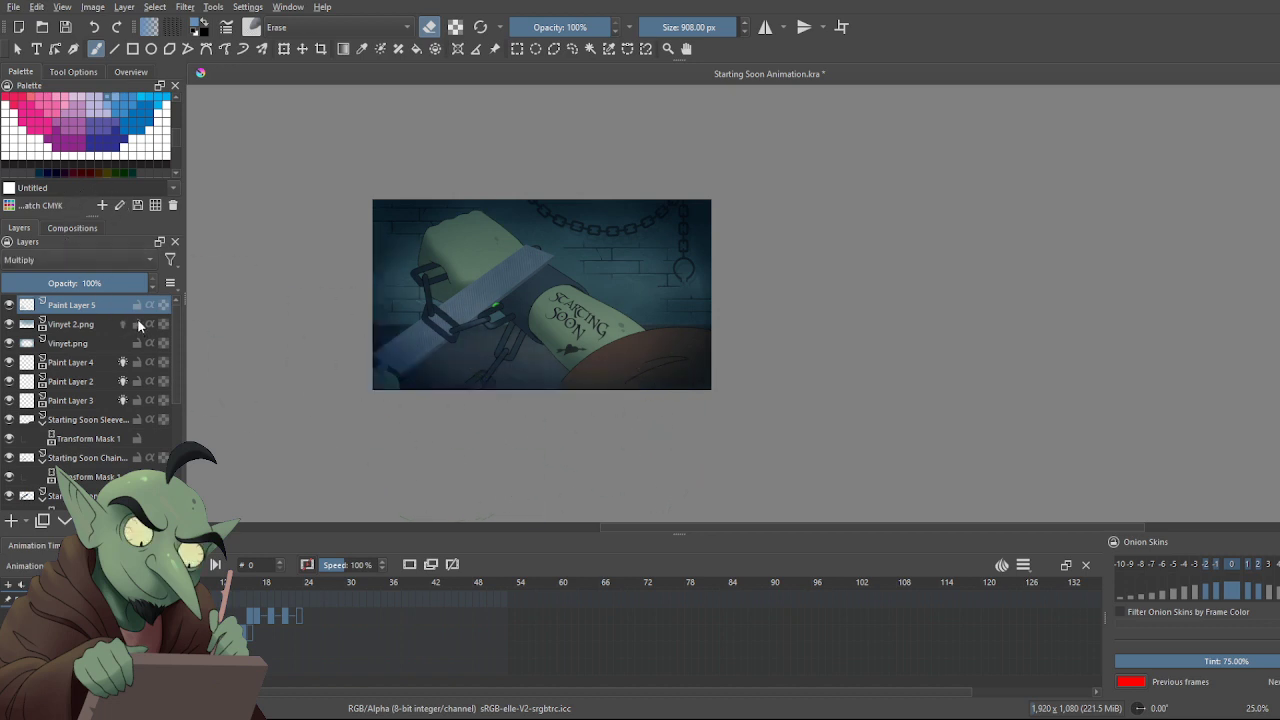
drag(121, 282, 79, 286)
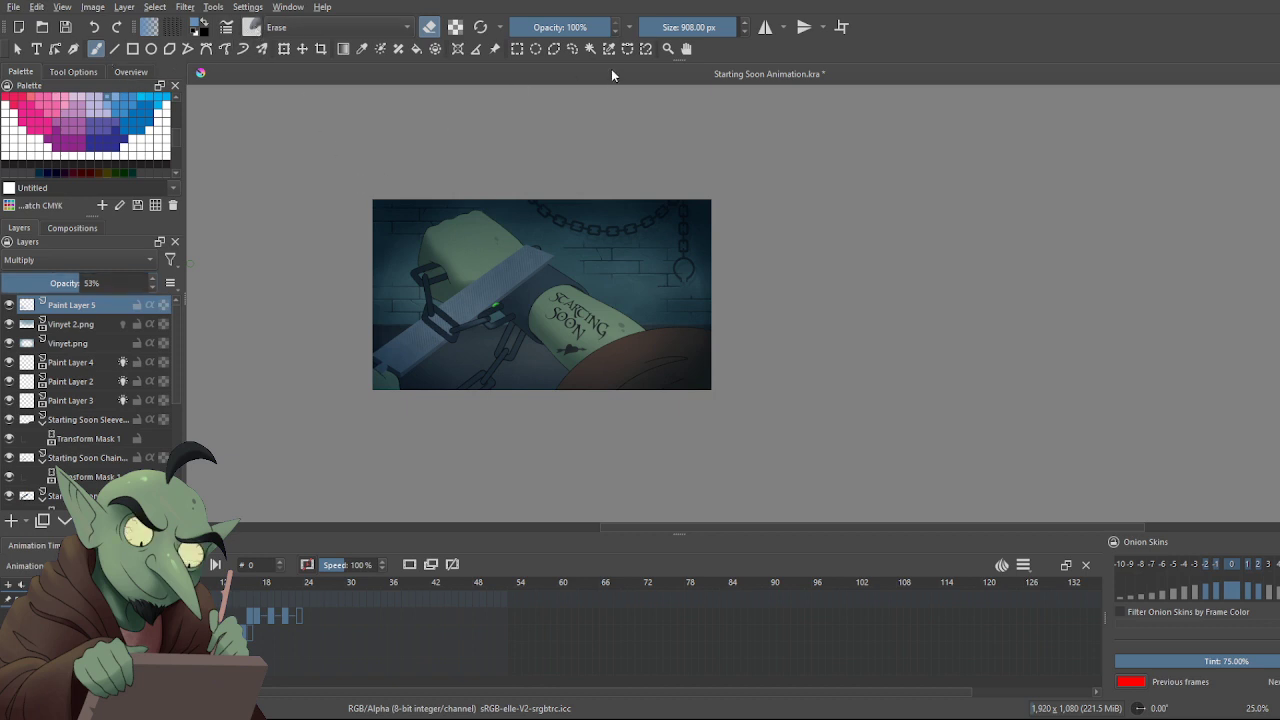
Transform the gradient layer to shift it slightly down and to the right over the picture, and save the file
key(g)
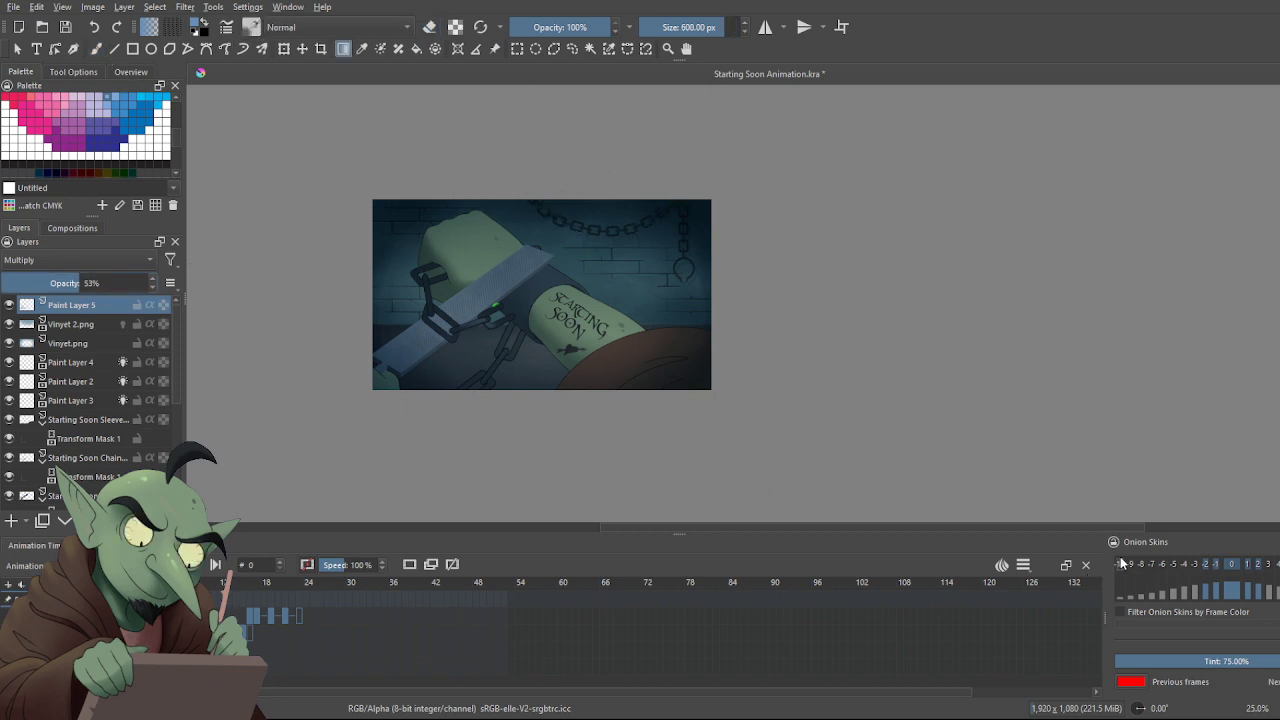
key(ctrl+t)
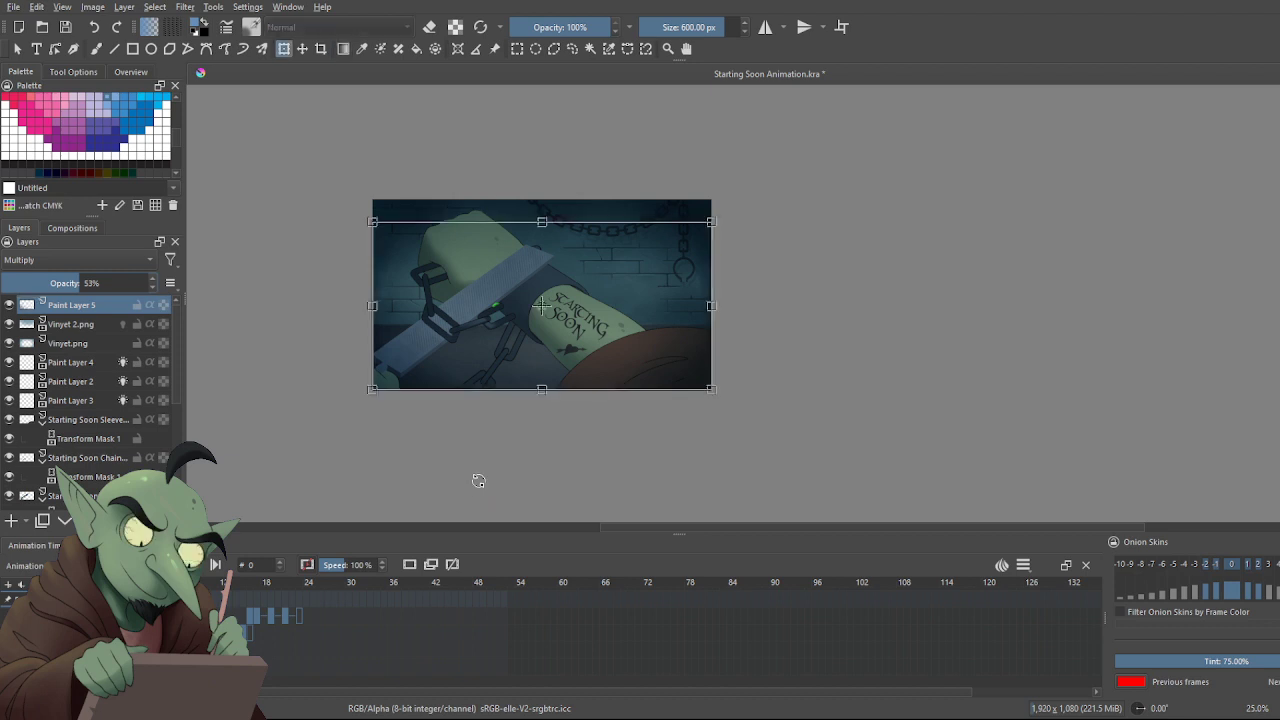
key(Return)
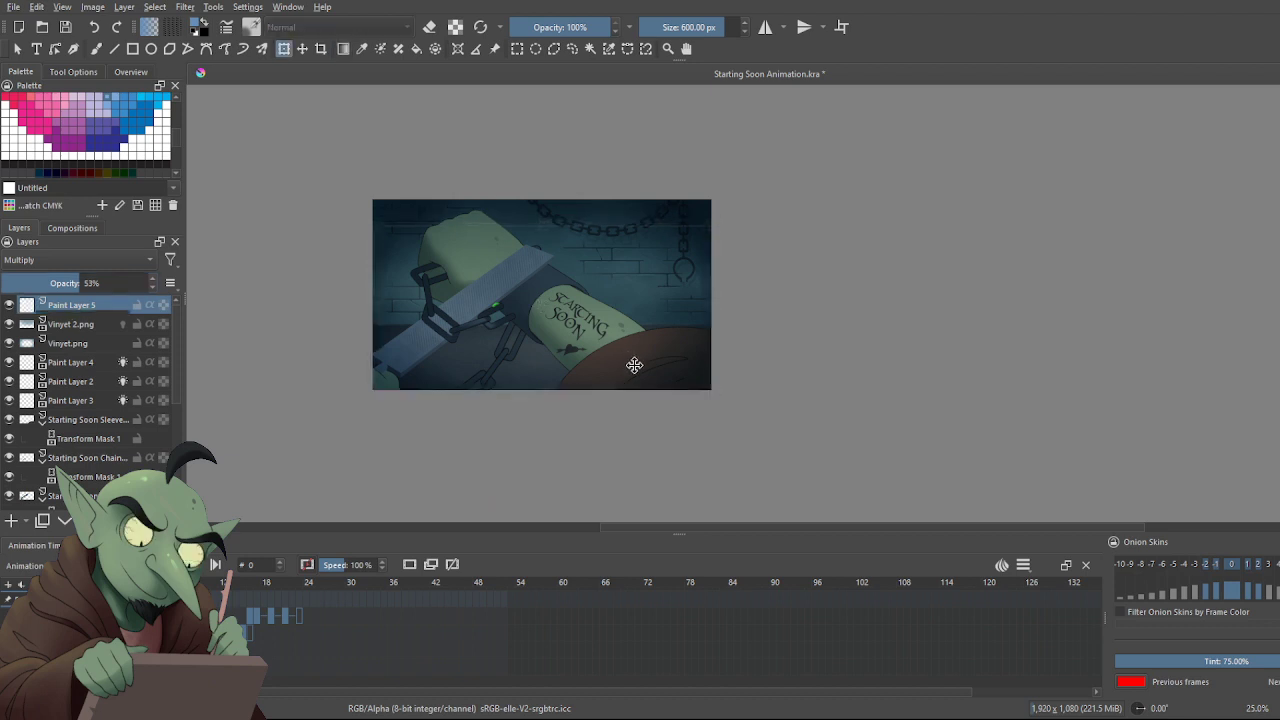
key(ctrl+t)
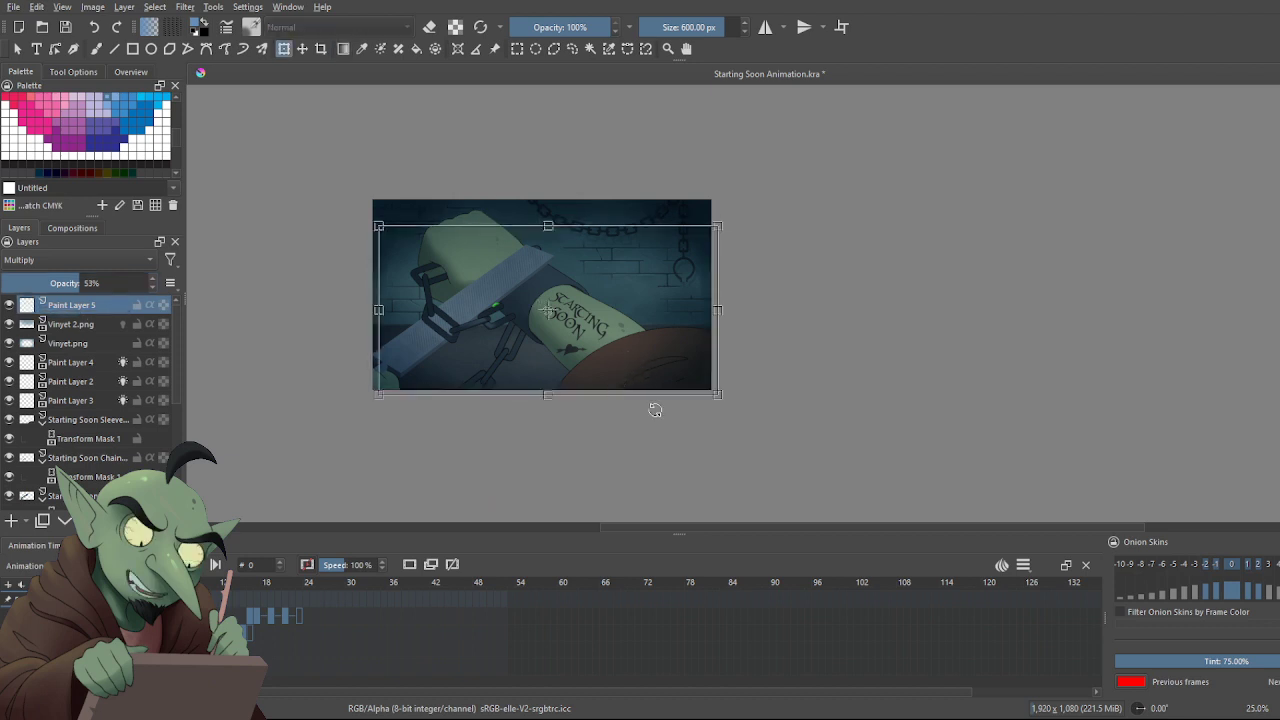
key(Return)
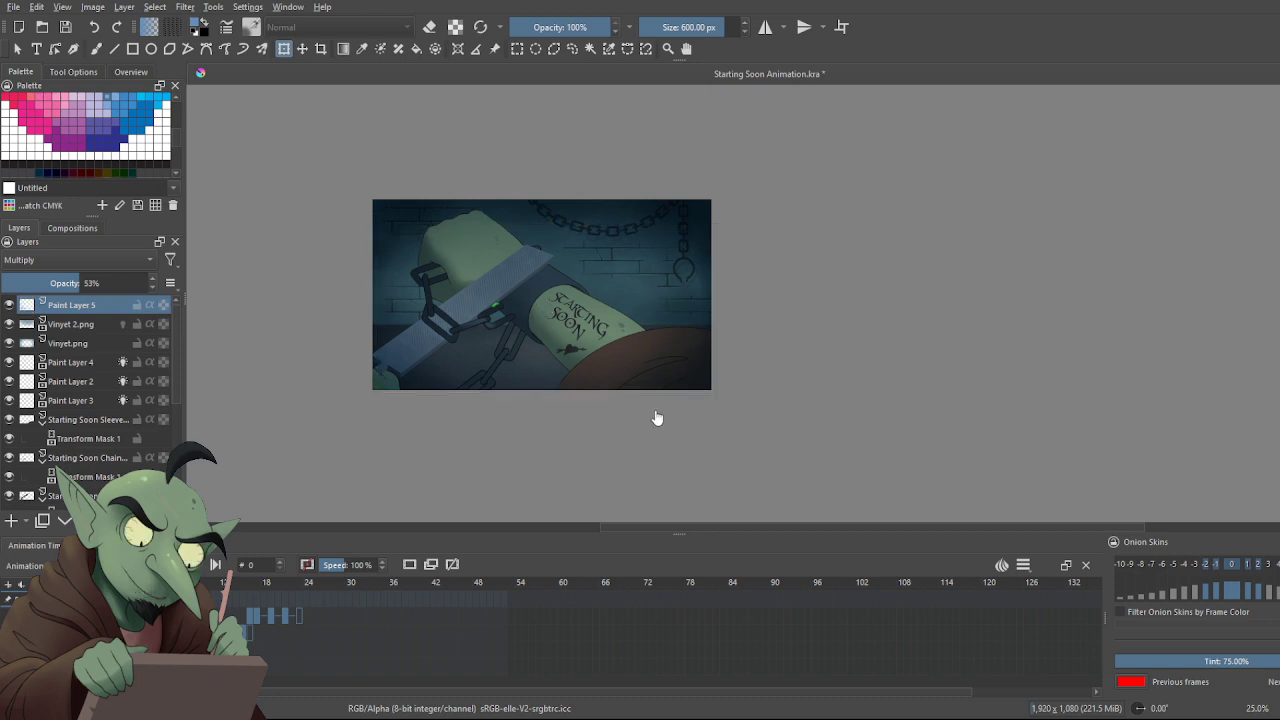
scroll(394, 440, down, 1)
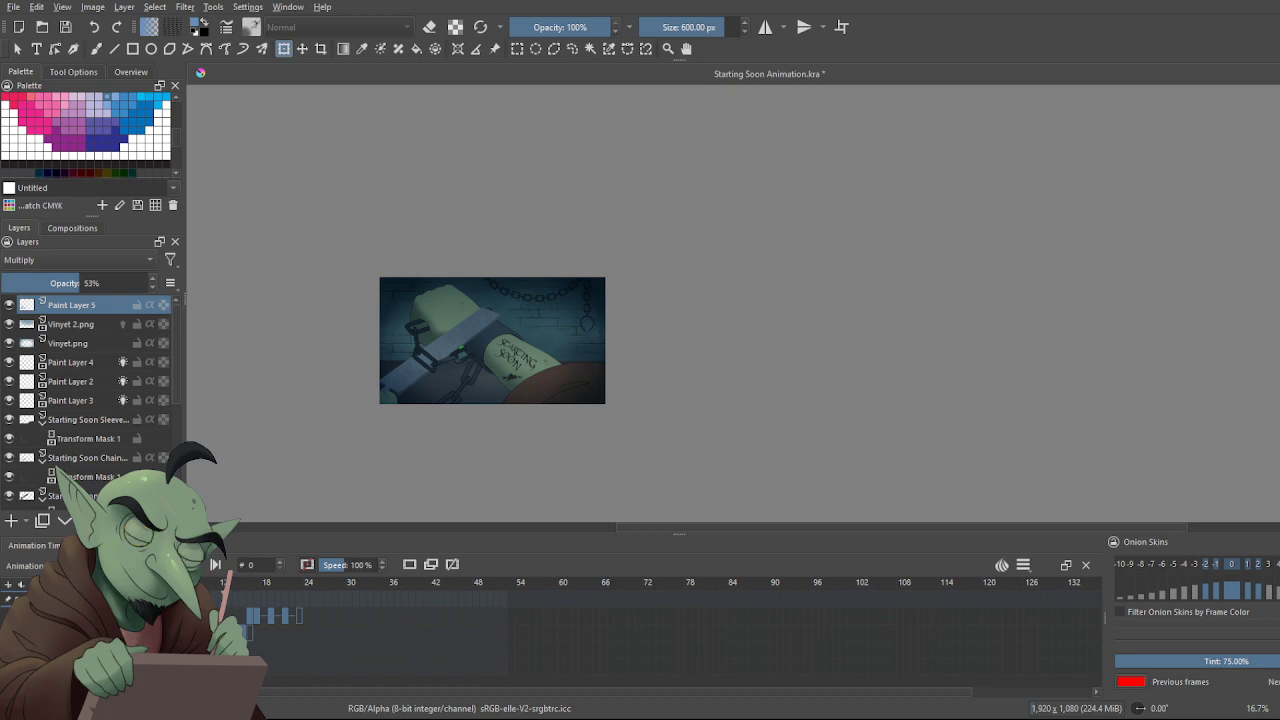
key(ctrl+s)
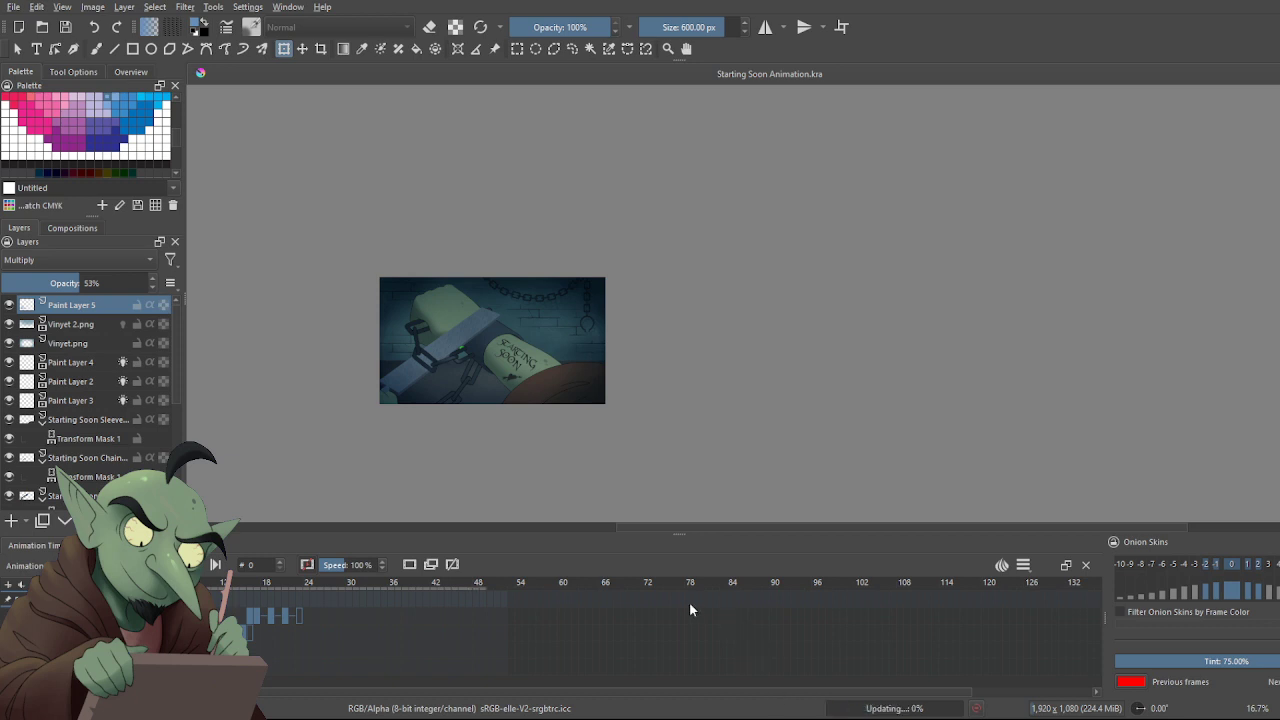
Play the animation and inspect the saw, chain and arm under the new shading, both close up and in full view
key(space)
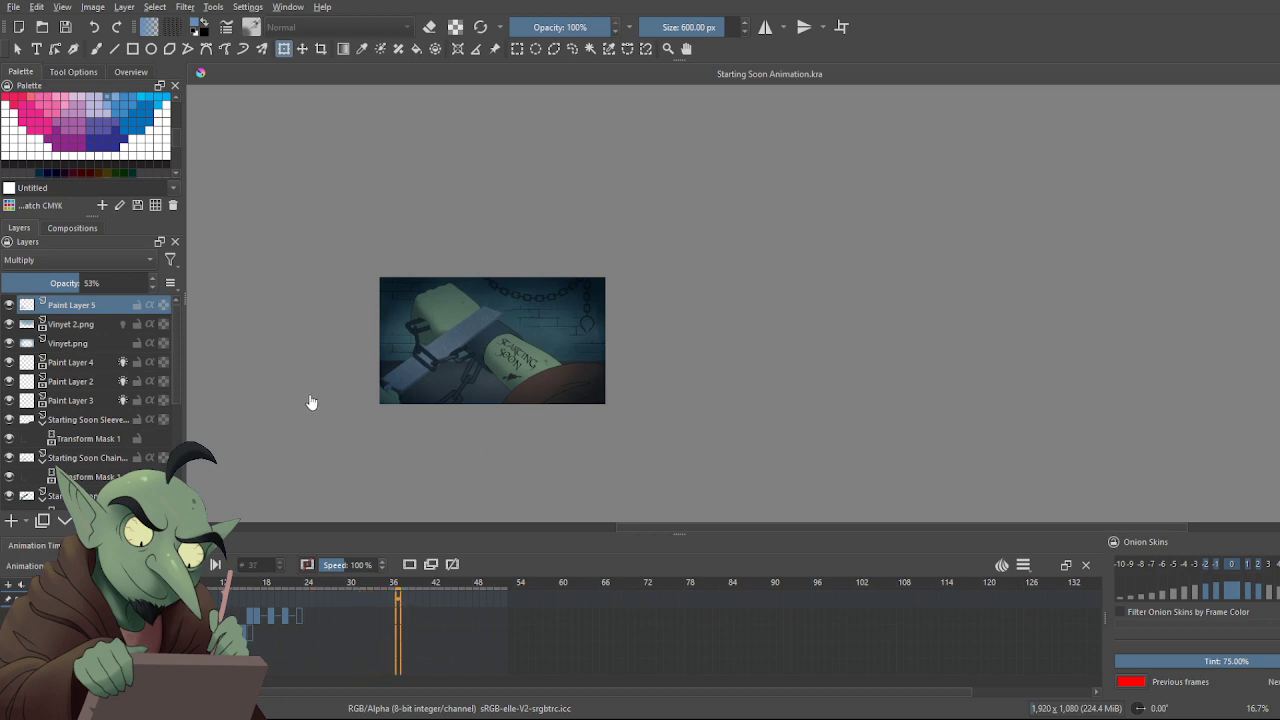
scroll(309, 397, up, 2)
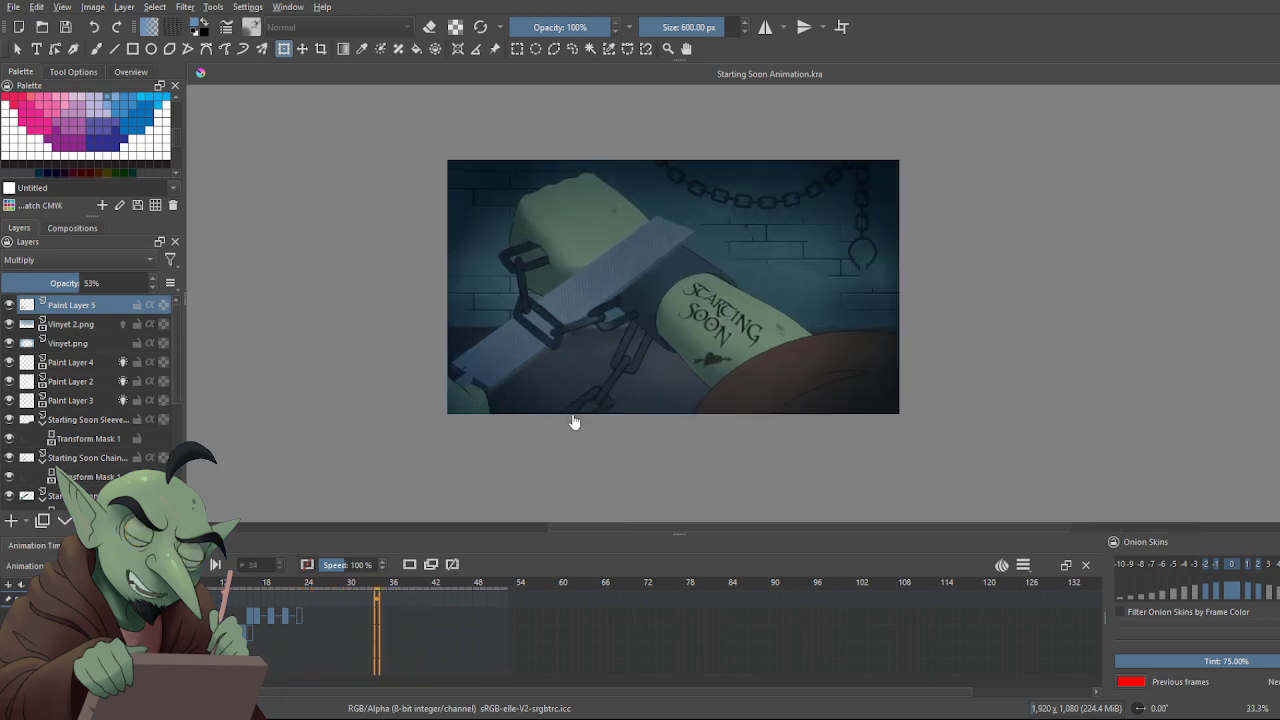
scroll(577, 421, up, 3)
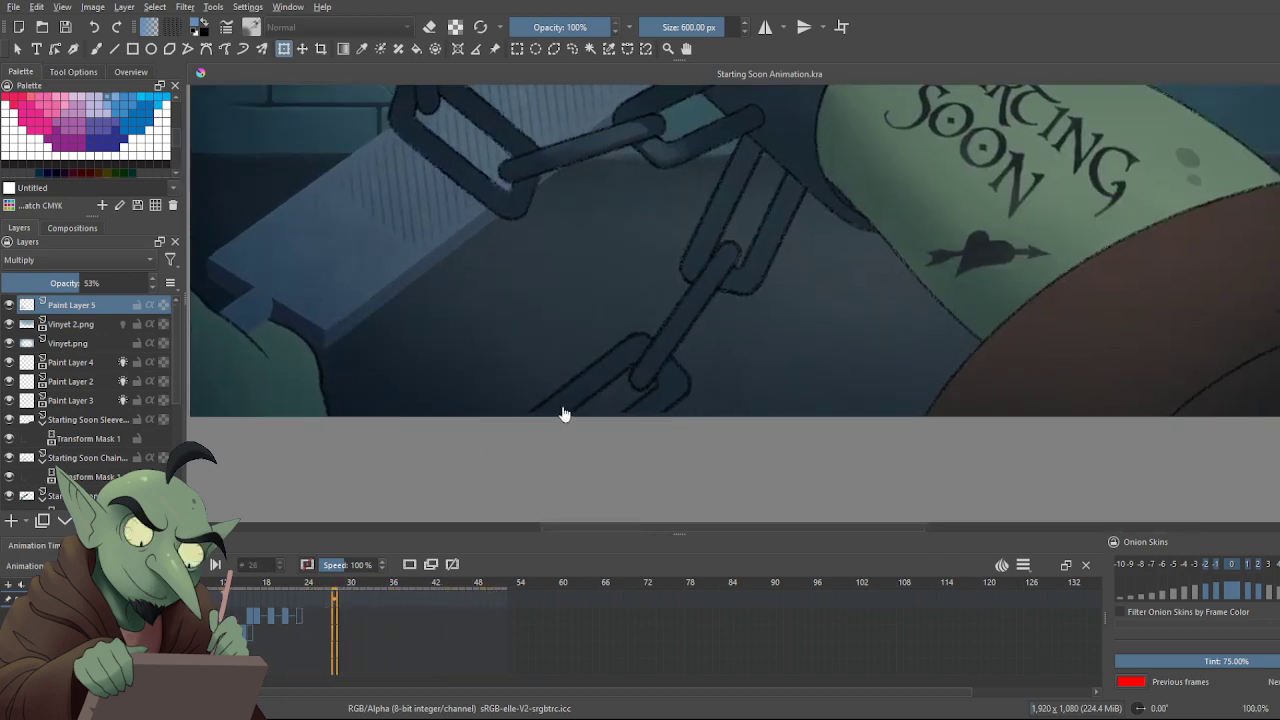
scroll(640, 468, down, 3)
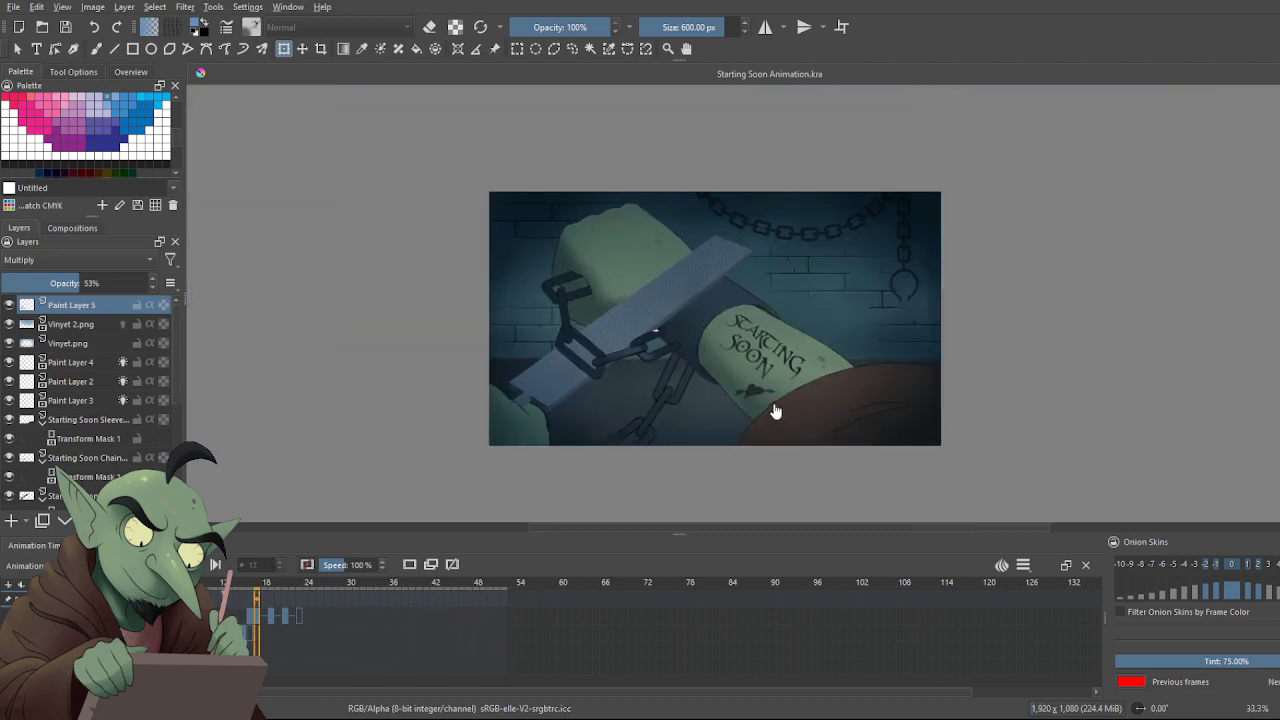
scroll(789, 417, down, 1)
scroll(789, 417, up, 1)
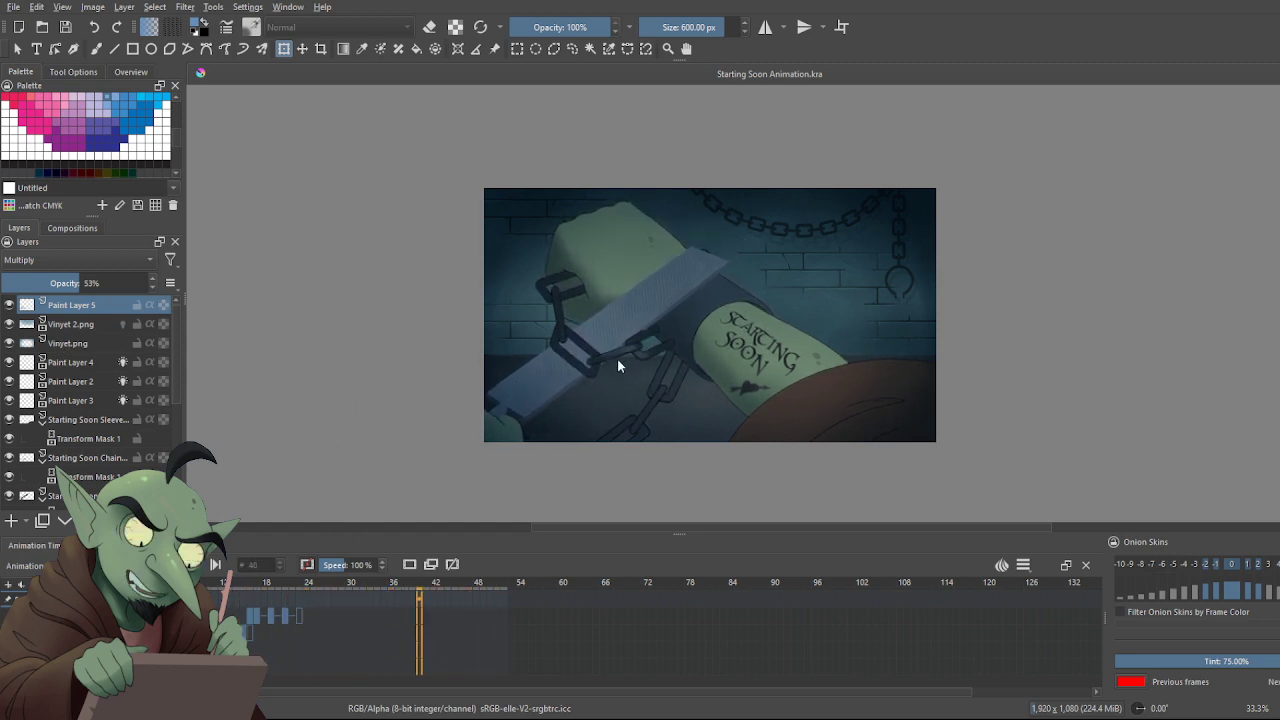
Open the file commands for the saved animation
click(13, 7)
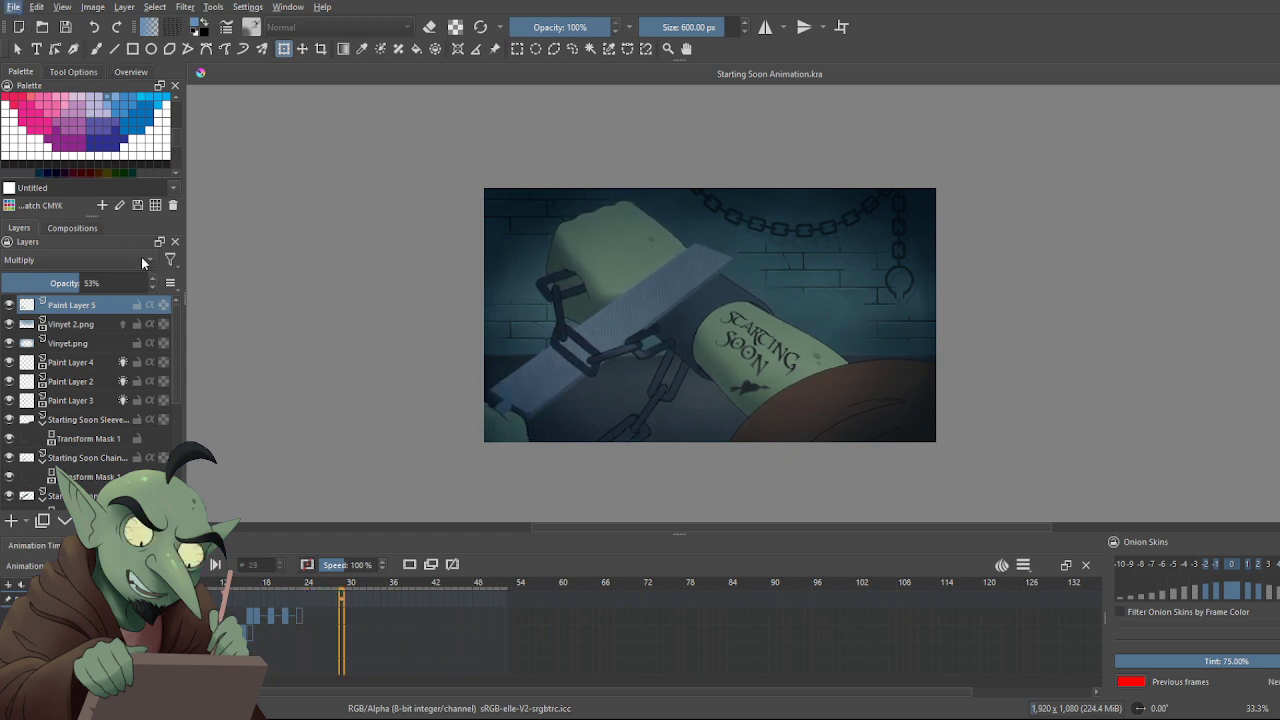